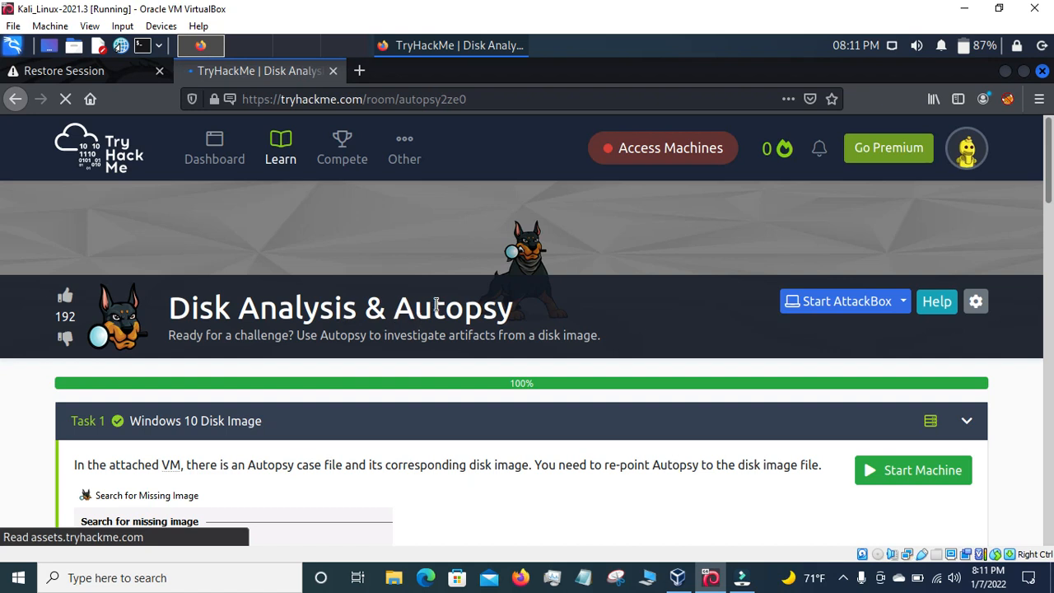
Open a terminal, enlarge its text and change to the Downloads directory
scroll(641, 371, "down", 2)
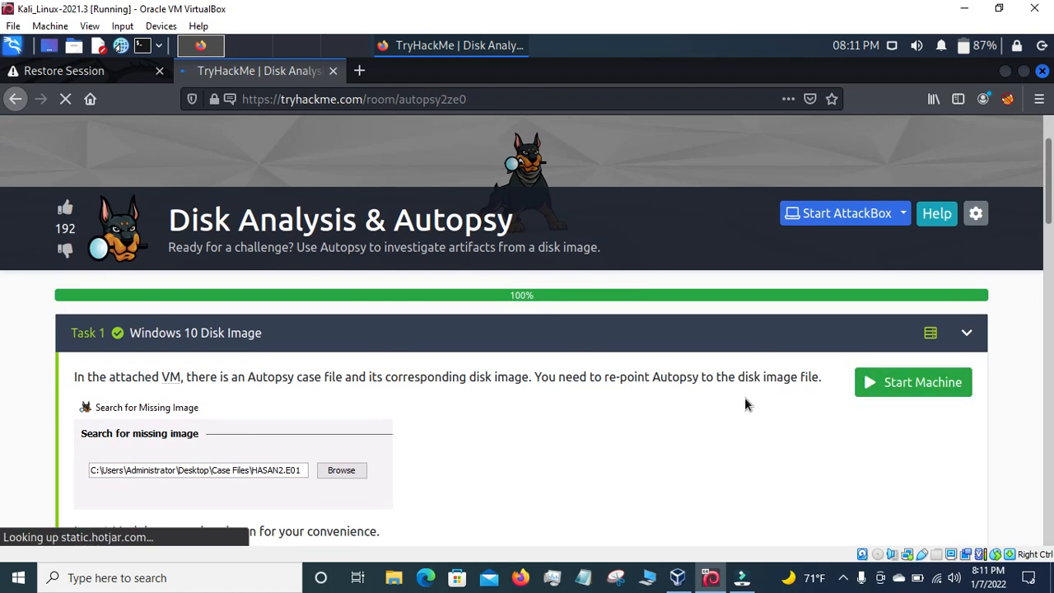
scroll(744, 397, "up", 2)
left_click(142, 46)
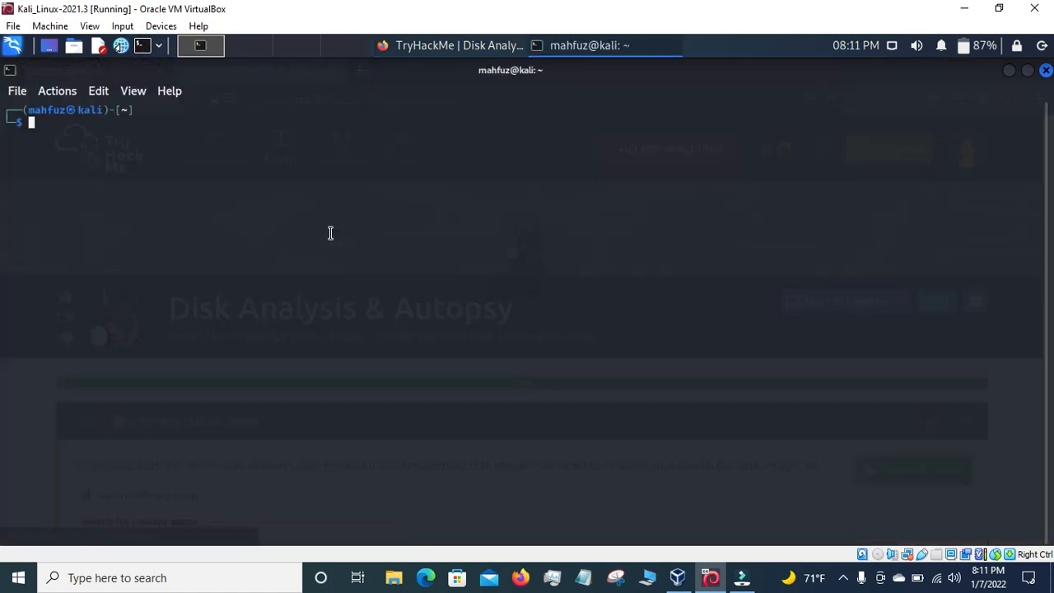
key("ctrl+plus")
key("ctrl+plus")
type("cd Dow")
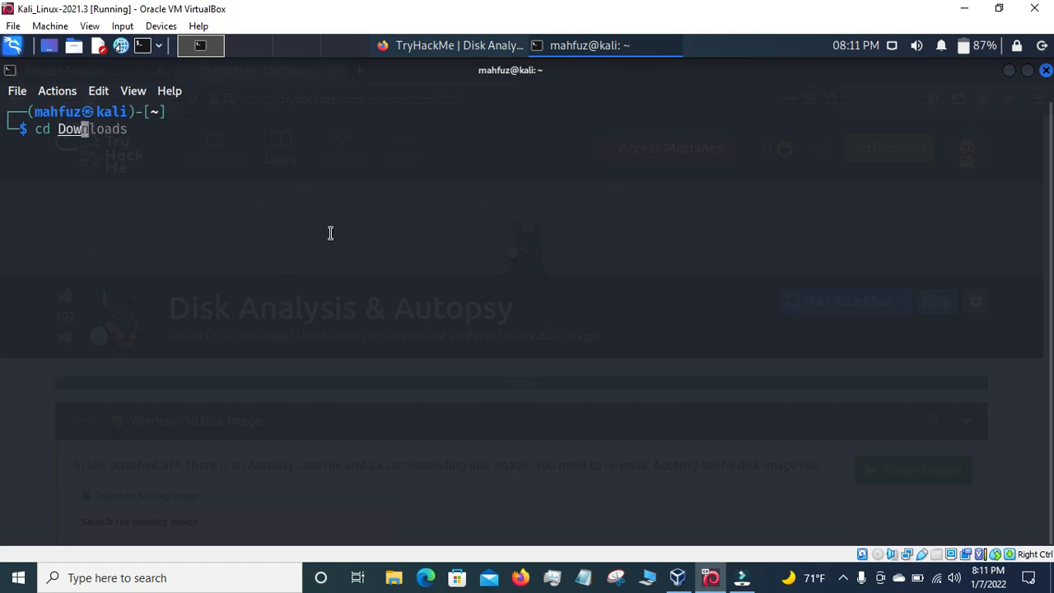
key("Right")
key("Return")
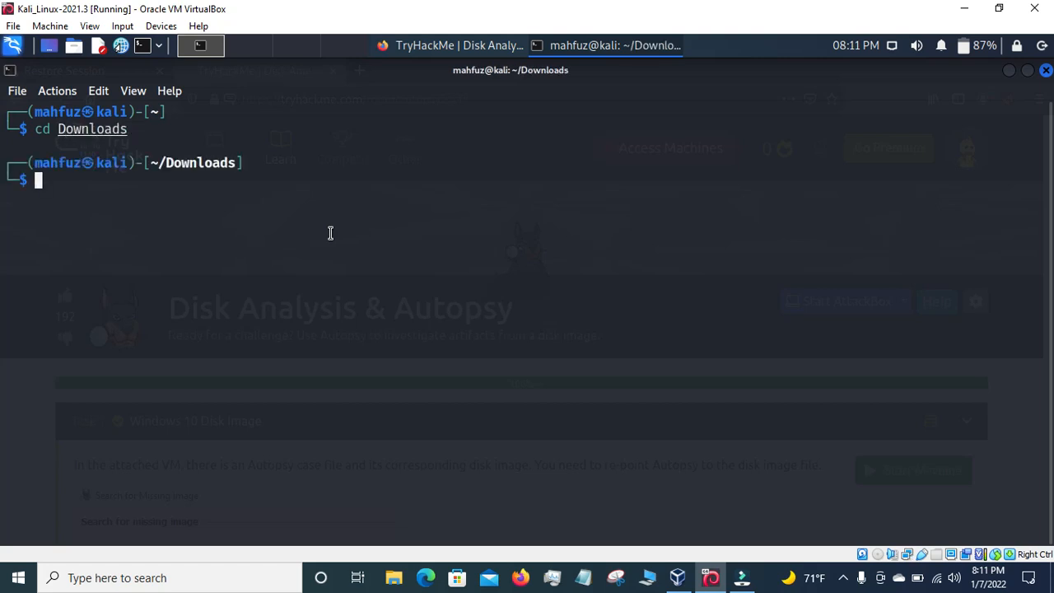
Start OpenVPN with sudo using the .ovpn profile in Downloads, entering the sudo account password
type("sudo")
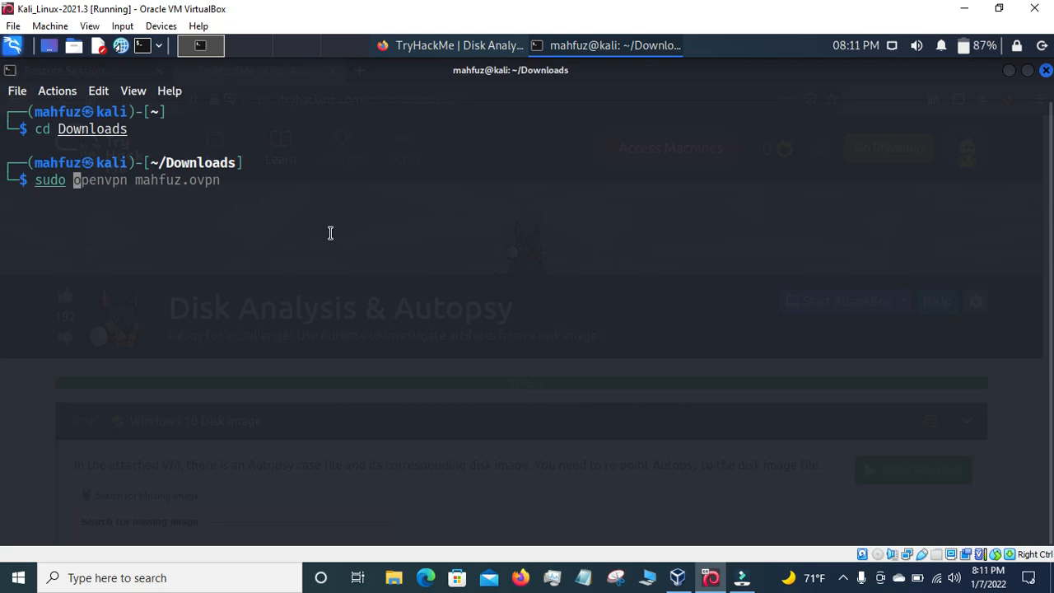
key("Right")
key("Return")
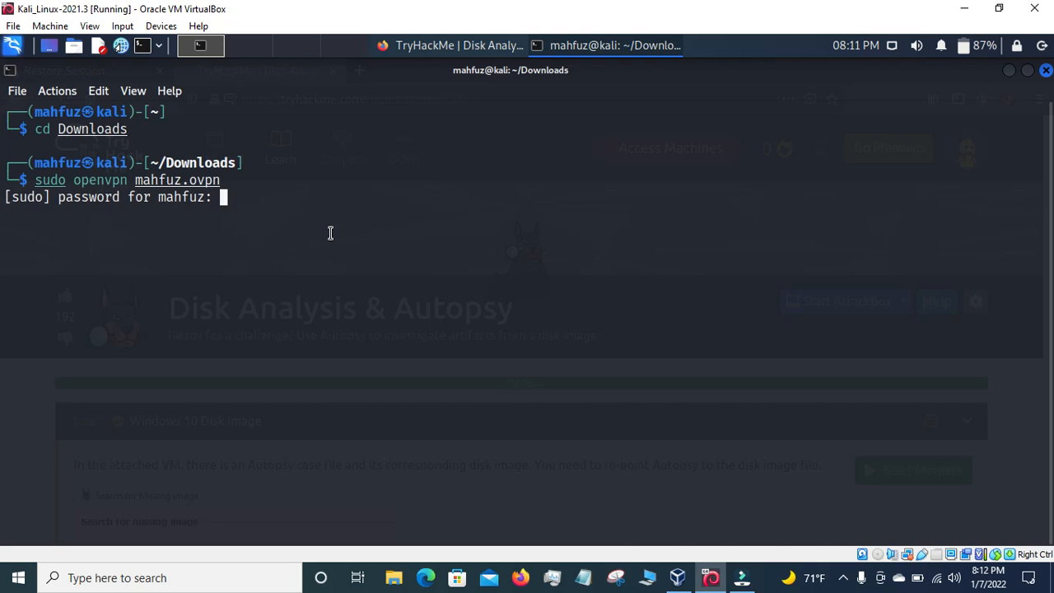
key("Return")
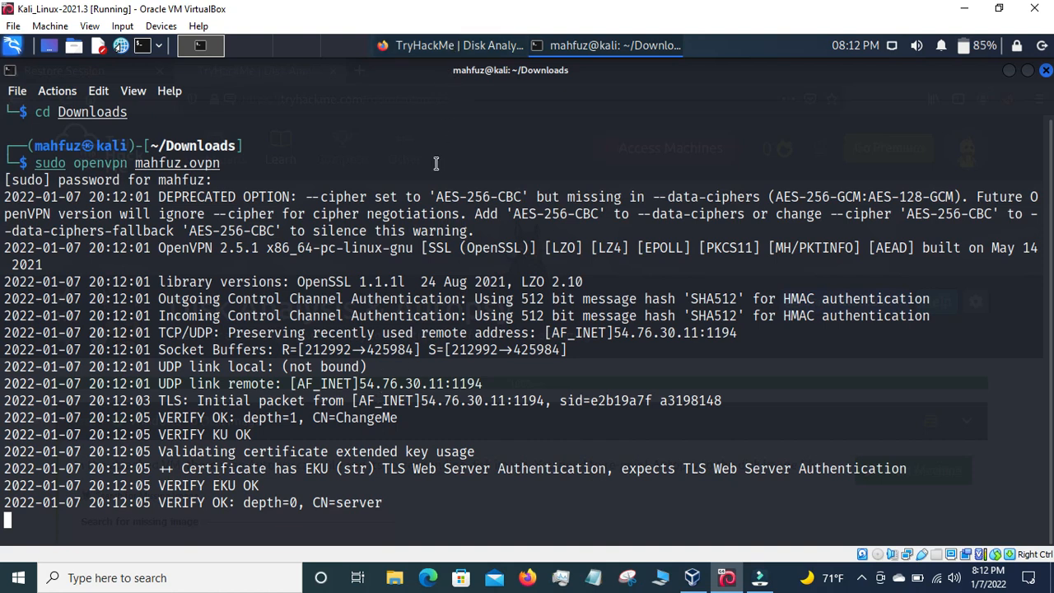
Open a second terminal session with enlarged text, change it to the Downloads directory and clear its output
left_click(24, 92)
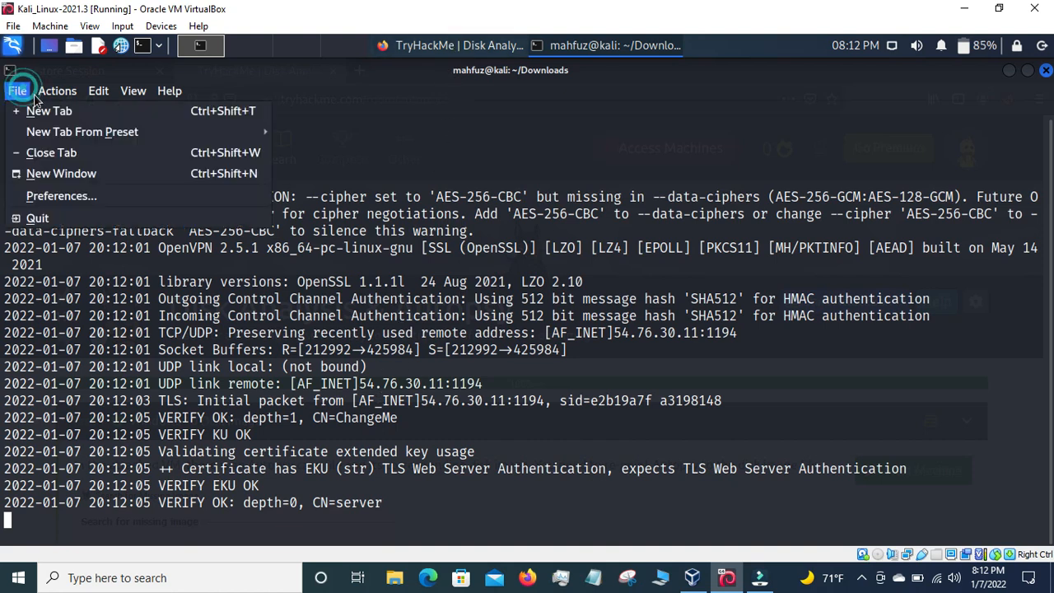
left_click(41, 111)
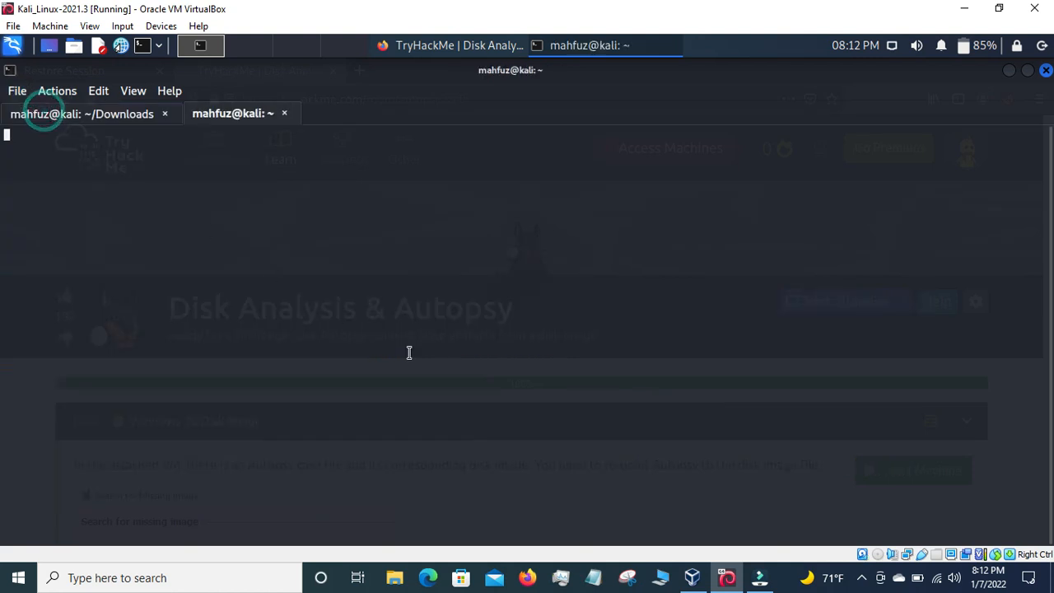
key("ctrl+plus")
key("ctrl+plus")
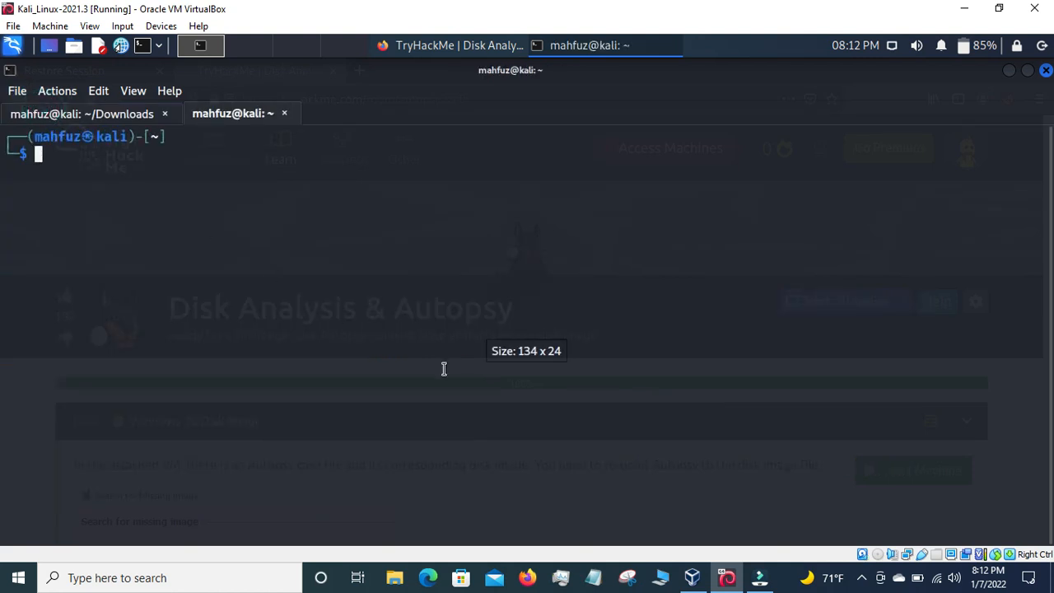
type("cd Dow")
key("Right")
key("Return")
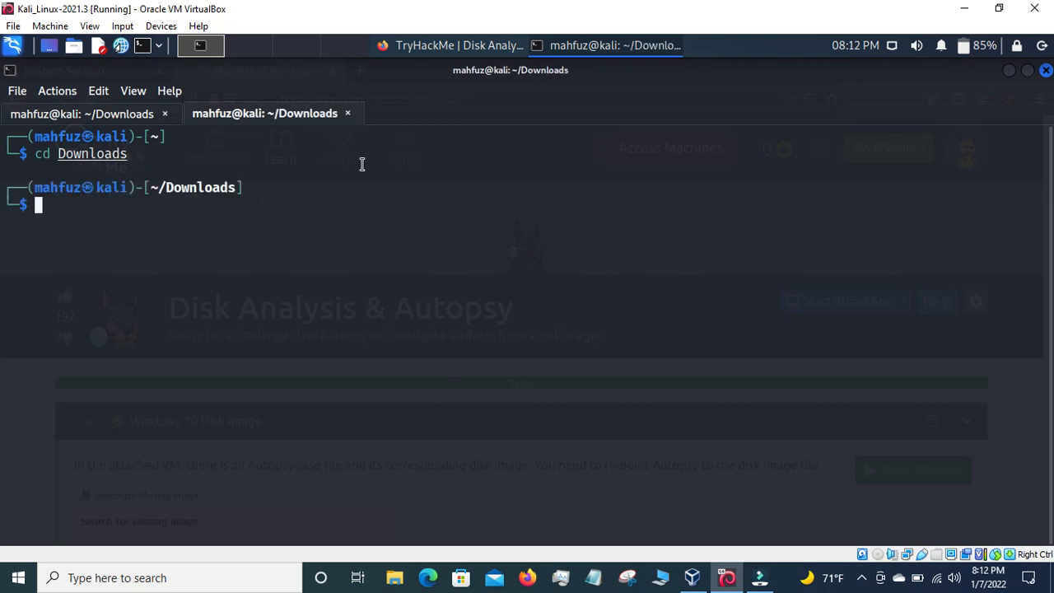
type("clear")
key("Return")
Check the OpenVPN log and reload the TryHackMe room page to verify the VPN connection
left_click(106, 113)
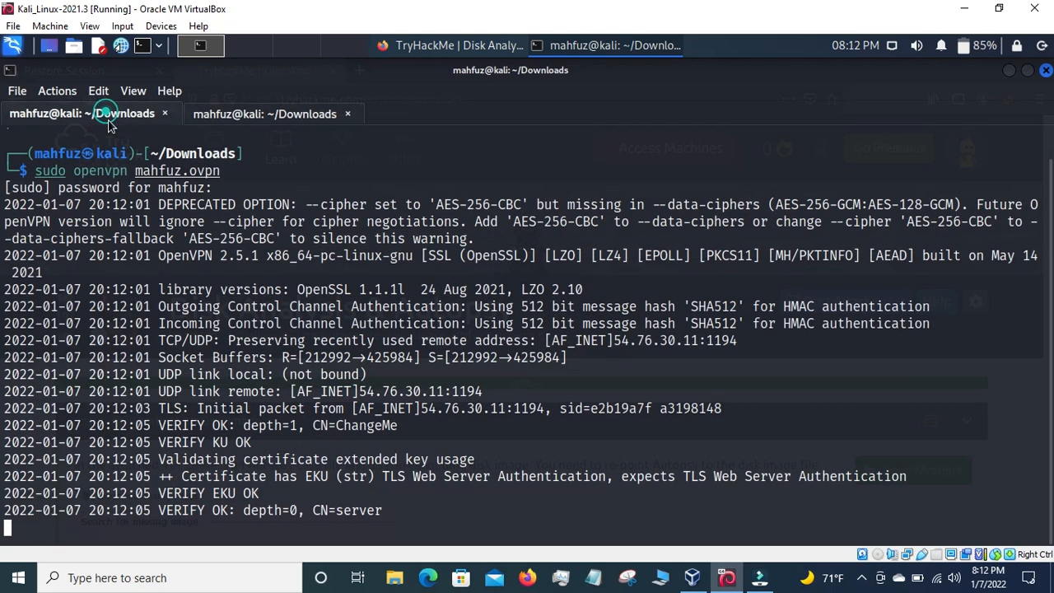
scroll(314, 404, "up", 1)
scroll(314, 404, "down", 1)
scroll(315, 412, "down", 1)
scroll(313, 412, "up", 1)
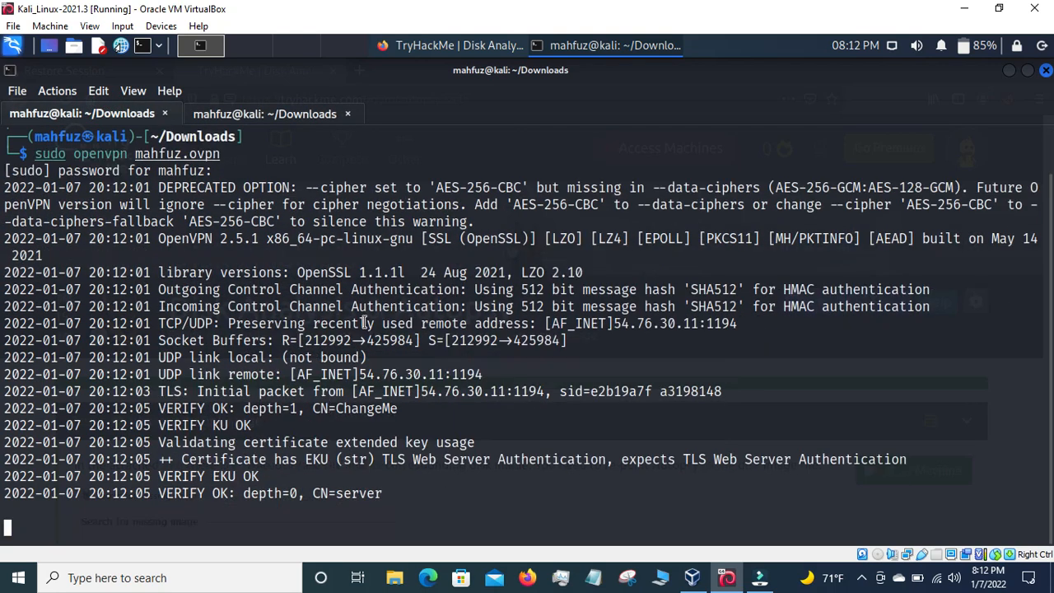
left_click(478, 45)
left_click(66, 98)
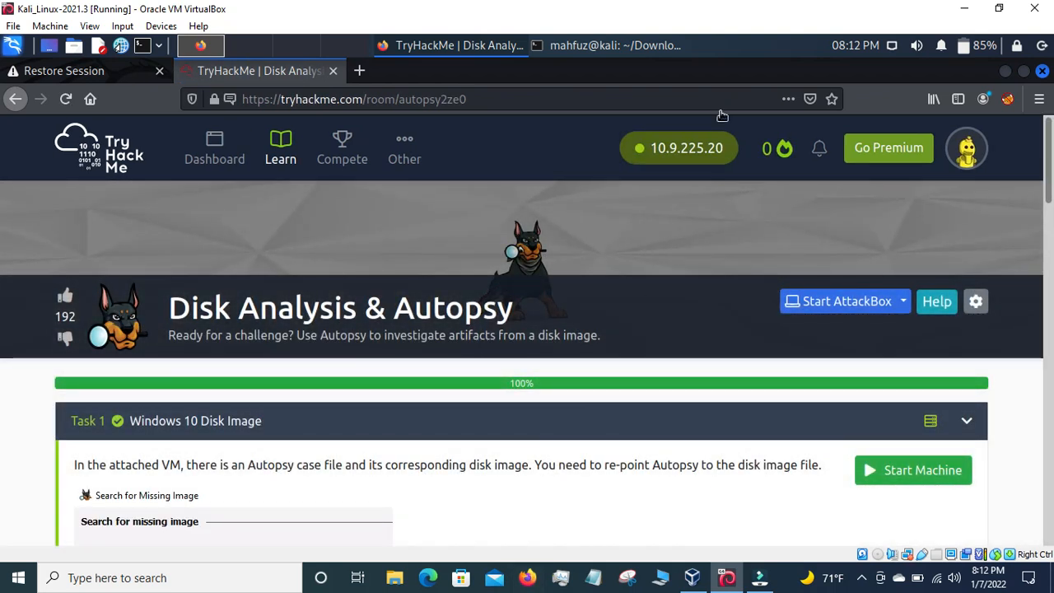
left_click(619, 48)
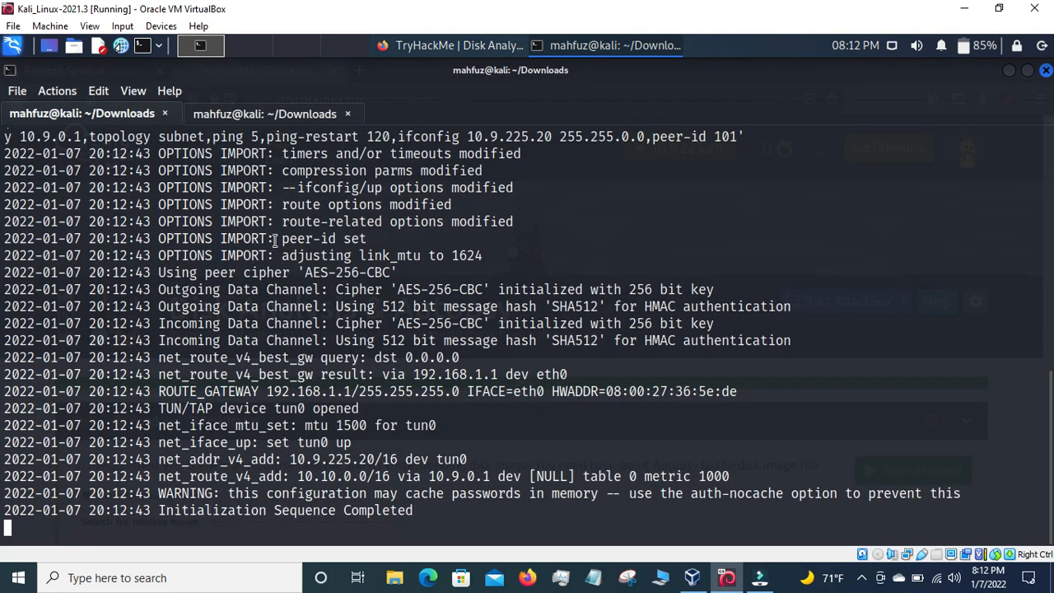
left_click(271, 120)
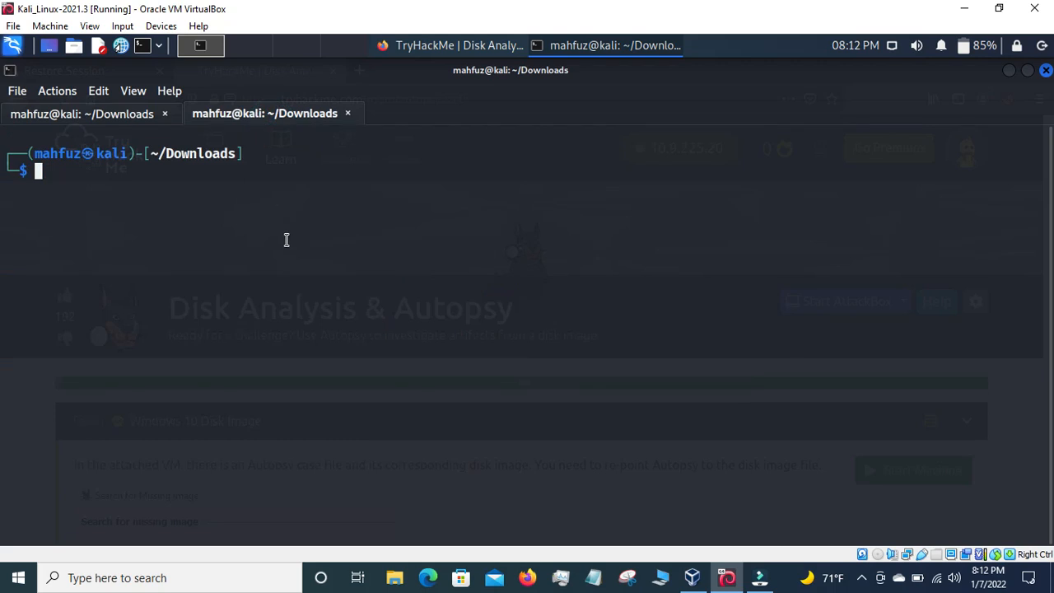
Look through the Task 1 questions in the Disk Analysis & Autopsy room
left_click(435, 45)
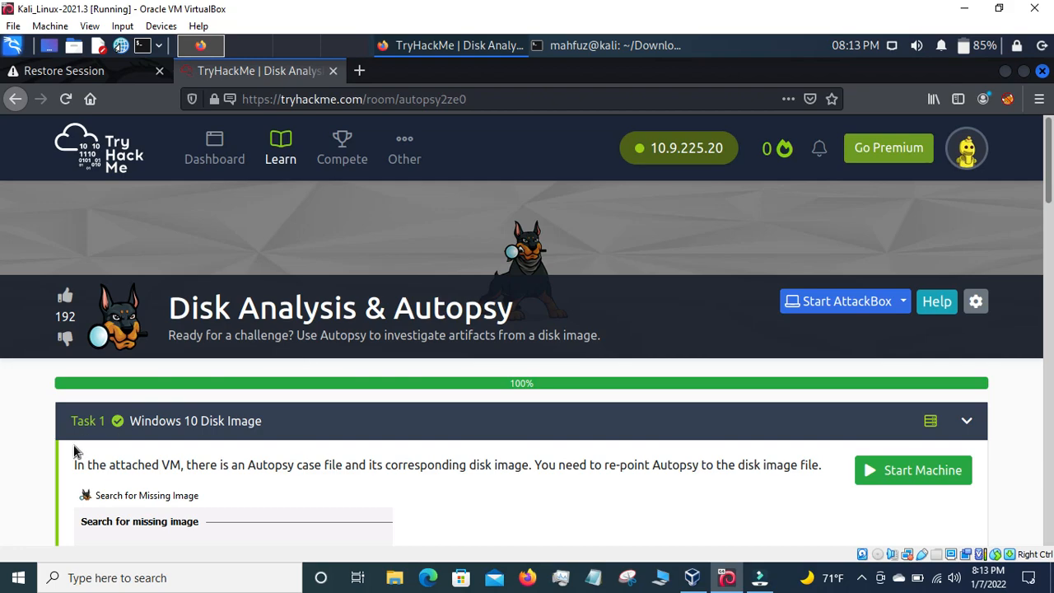
scroll(210, 422, "down", 3)
scroll(210, 424, "down", 20)
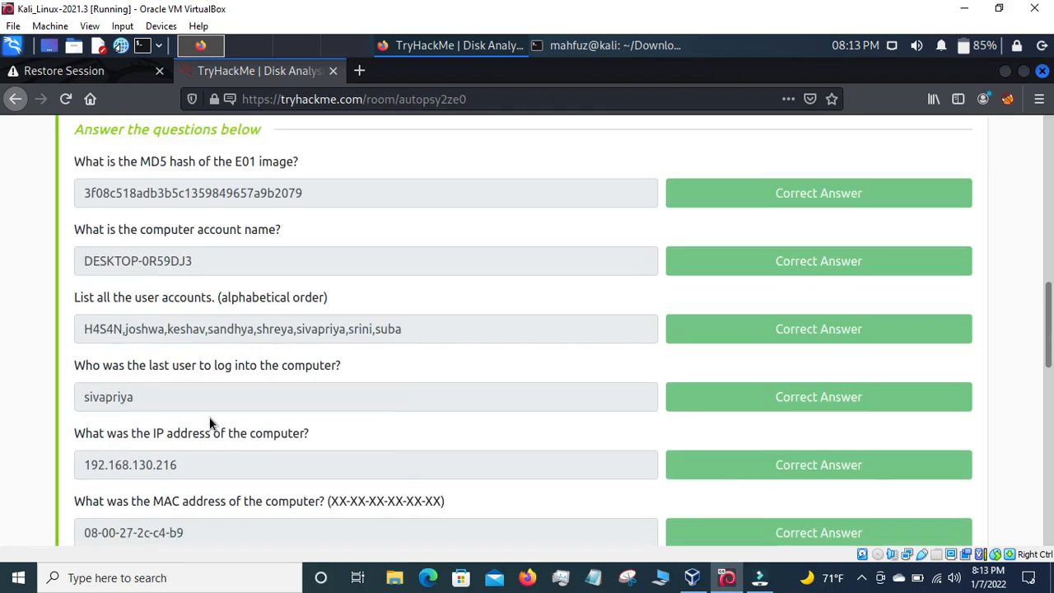
scroll(210, 424, "up", 20)
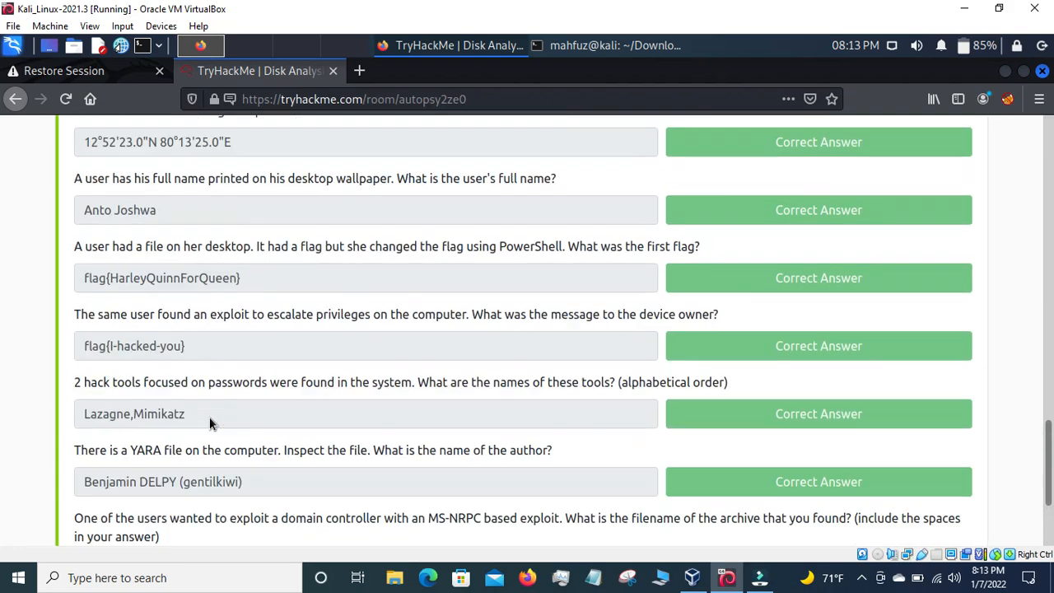
scroll(209, 417, "up", 4)
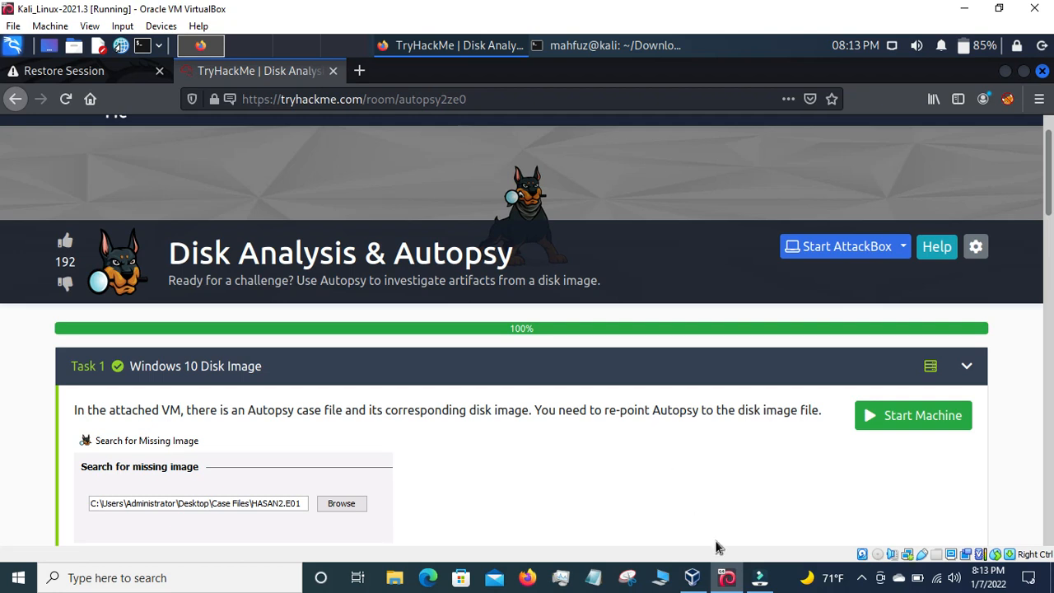
left_click(962, 10)
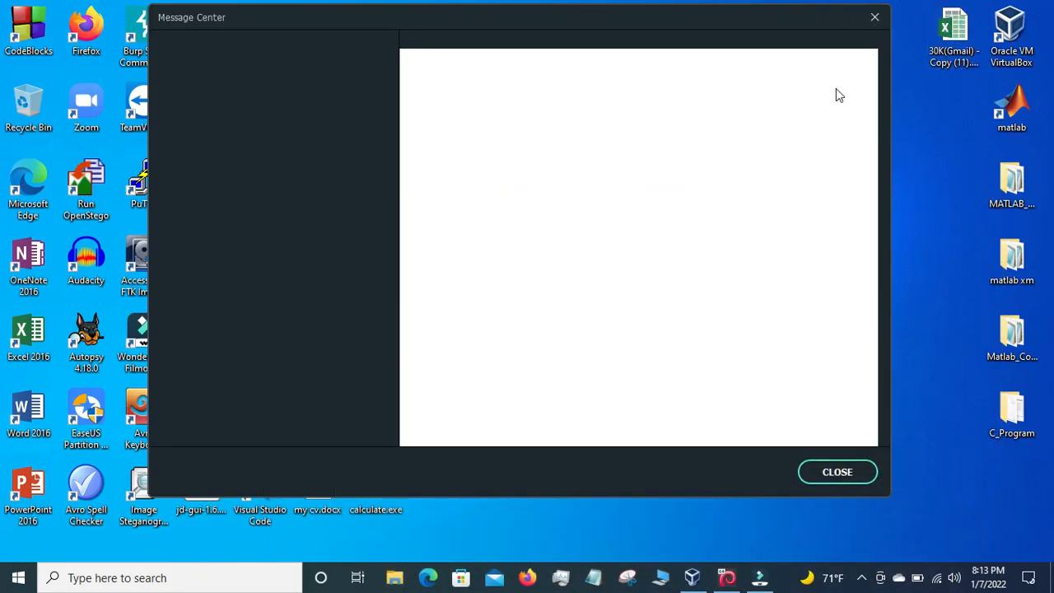
left_click(874, 18)
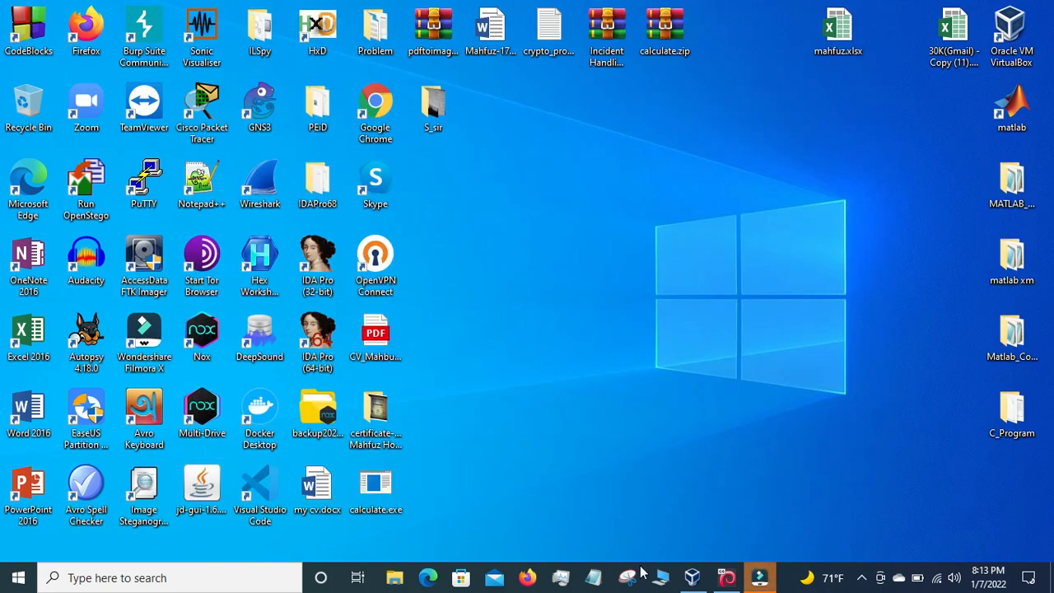
left_click(664, 582)
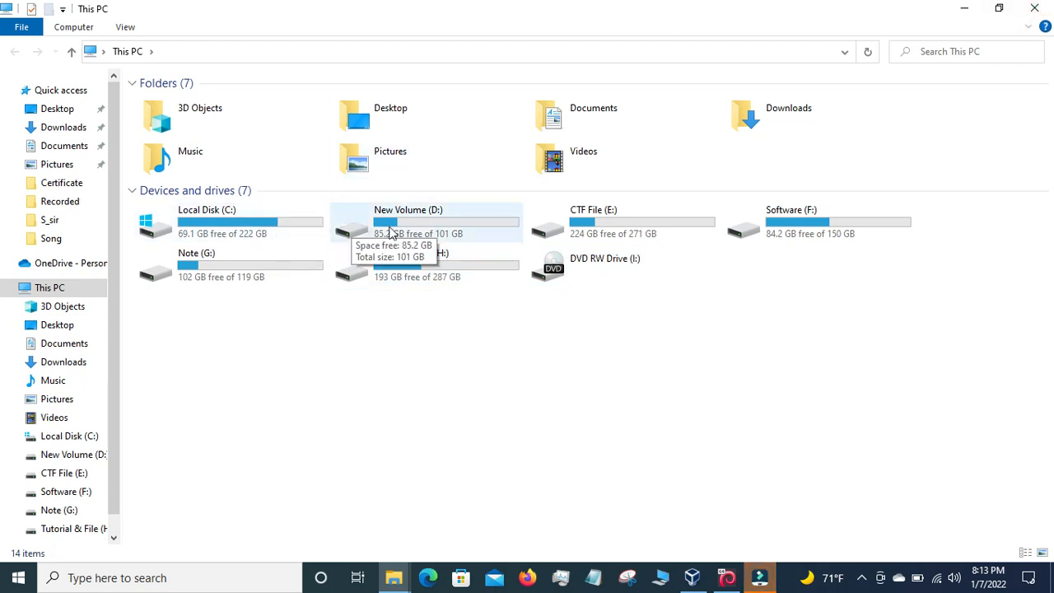
left_click(1045, 7)
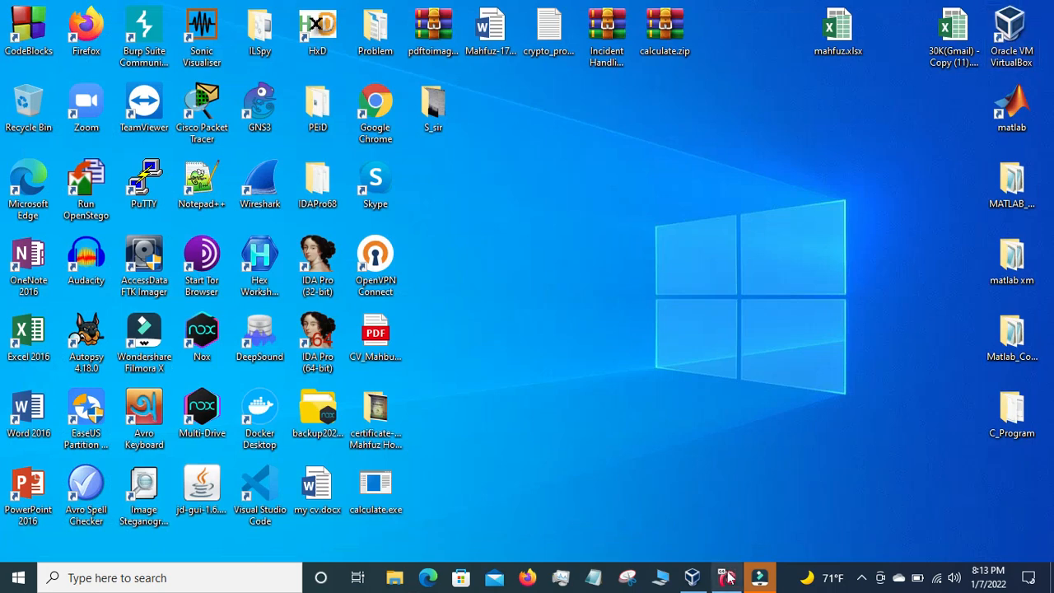
left_click(727, 578)
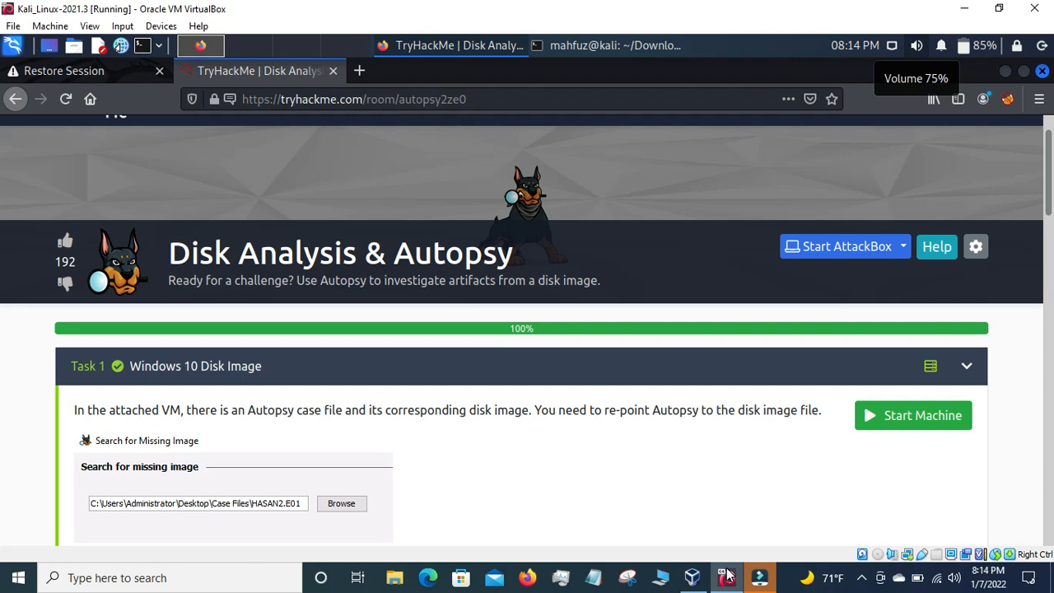
left_click(975, 8)
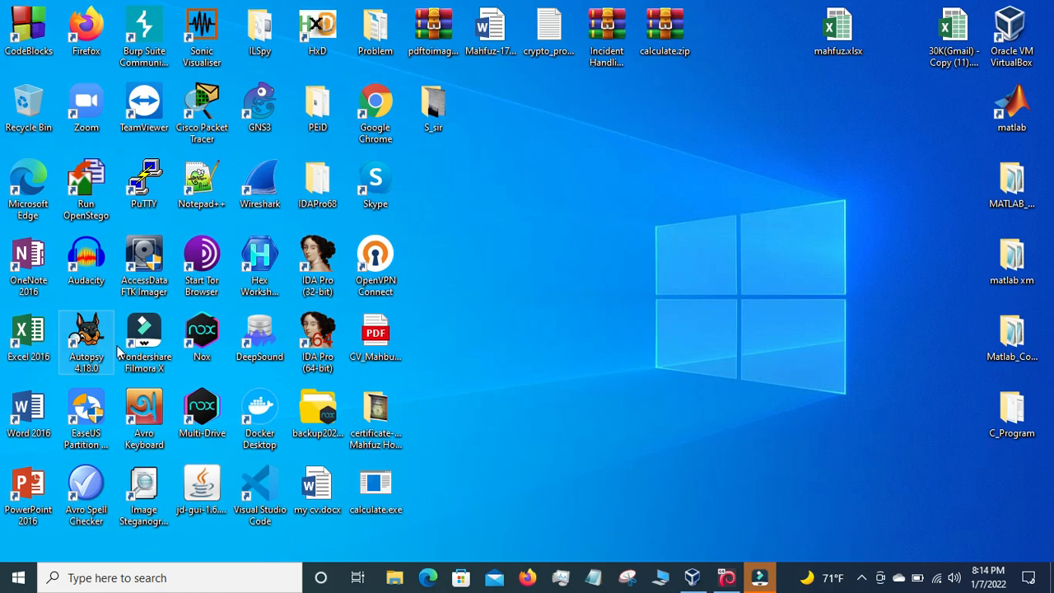
left_click(726, 577)
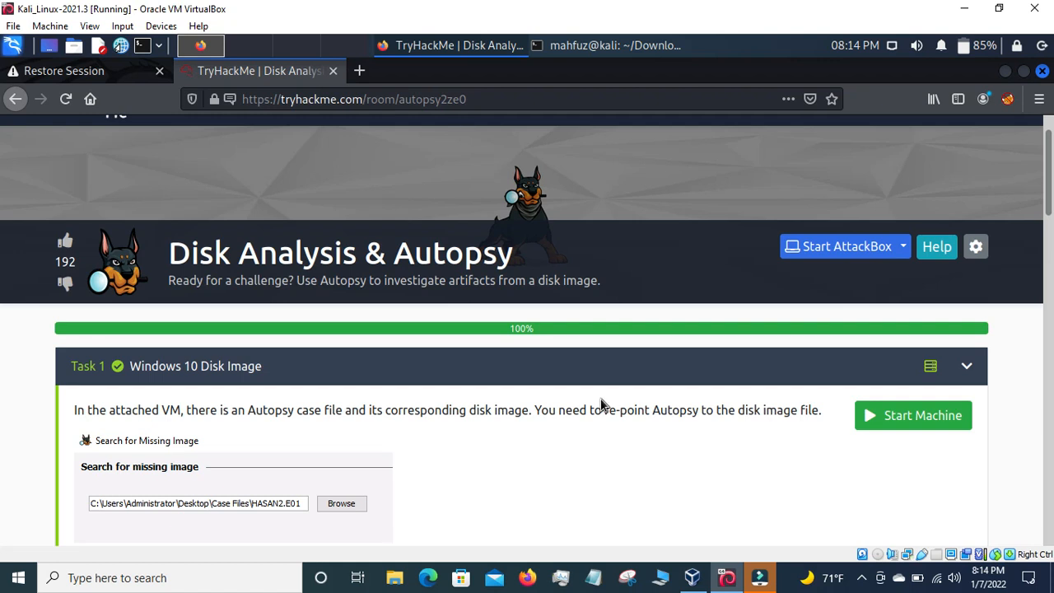
Review the Task 1 questions and start the machine attached to the Windows 10 Disk Image task
scroll(601, 403, "down", 6)
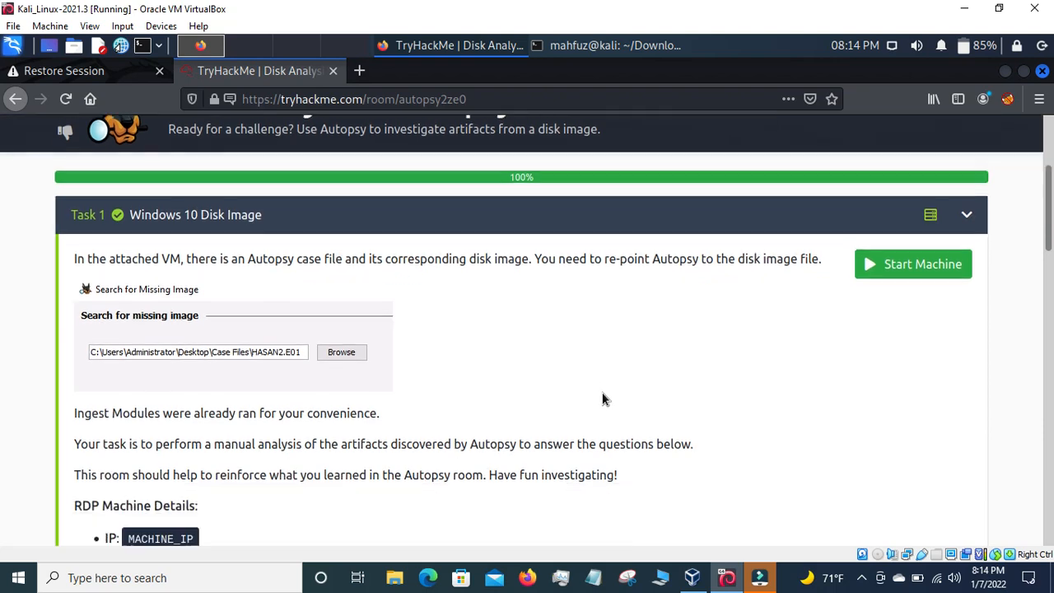
scroll(601, 390, "down", 10)
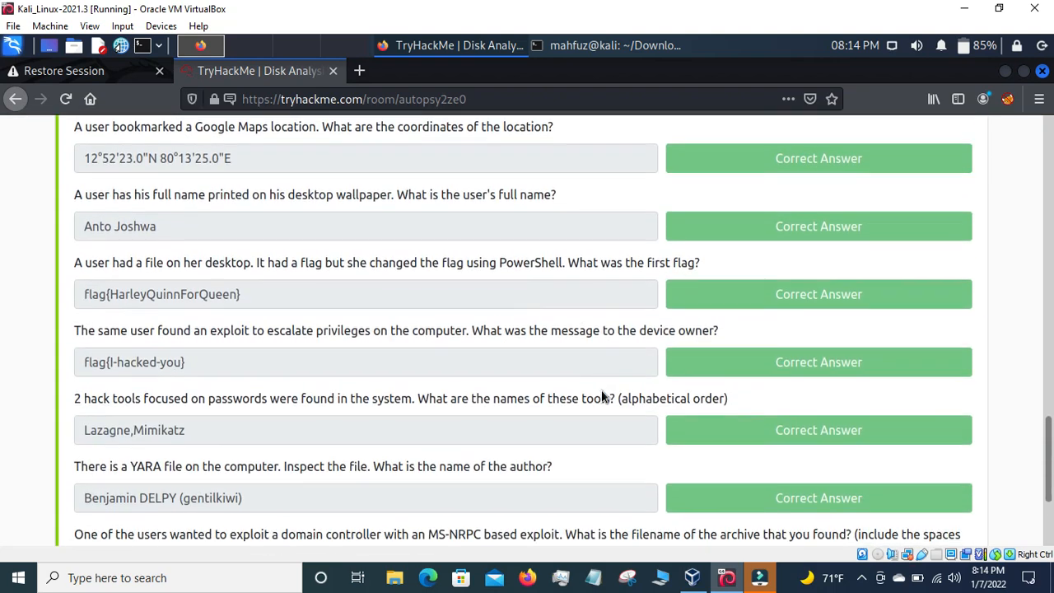
scroll(601, 391, "down", 3)
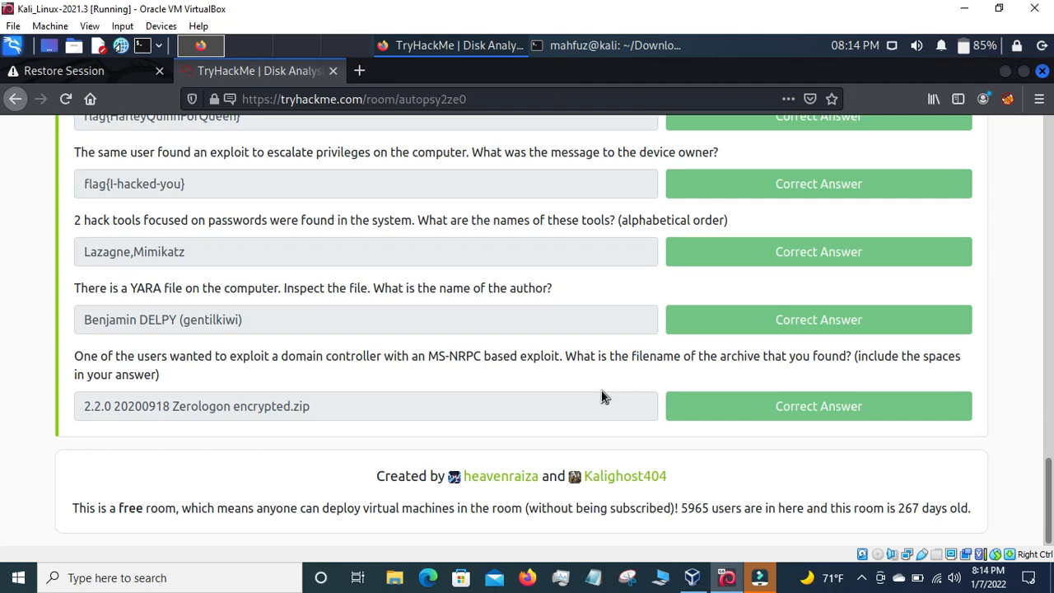
scroll(601, 390, "up", 10)
scroll(601, 397, "up", 10)
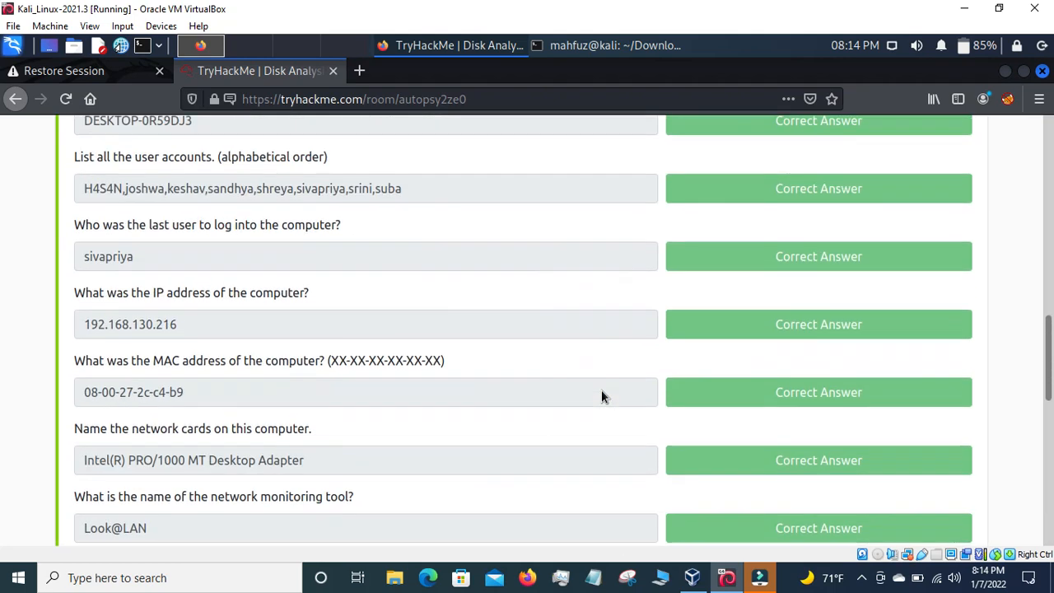
scroll(601, 397, "up", 2)
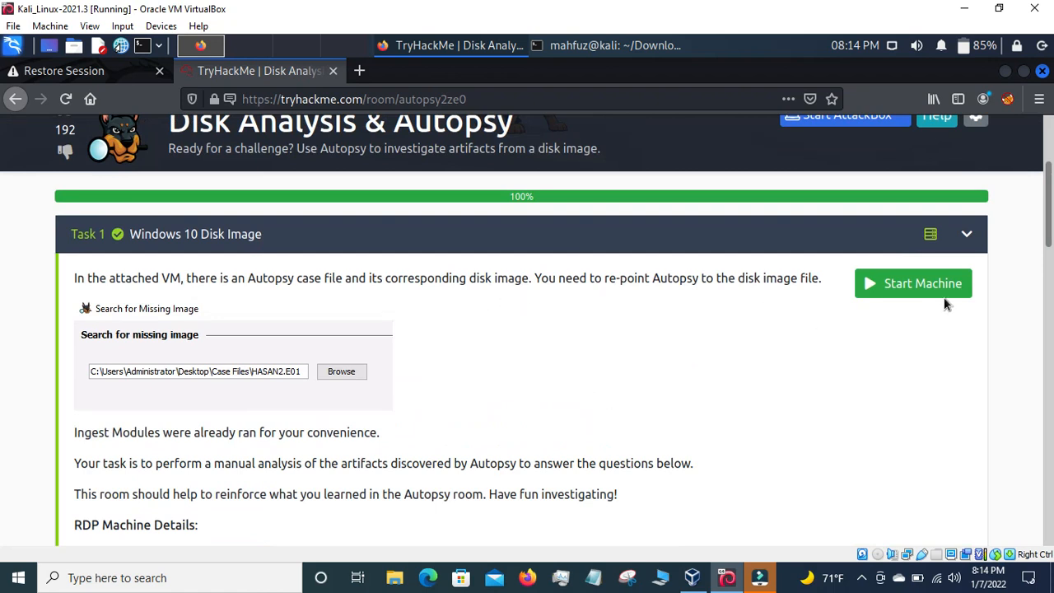
left_click(917, 287)
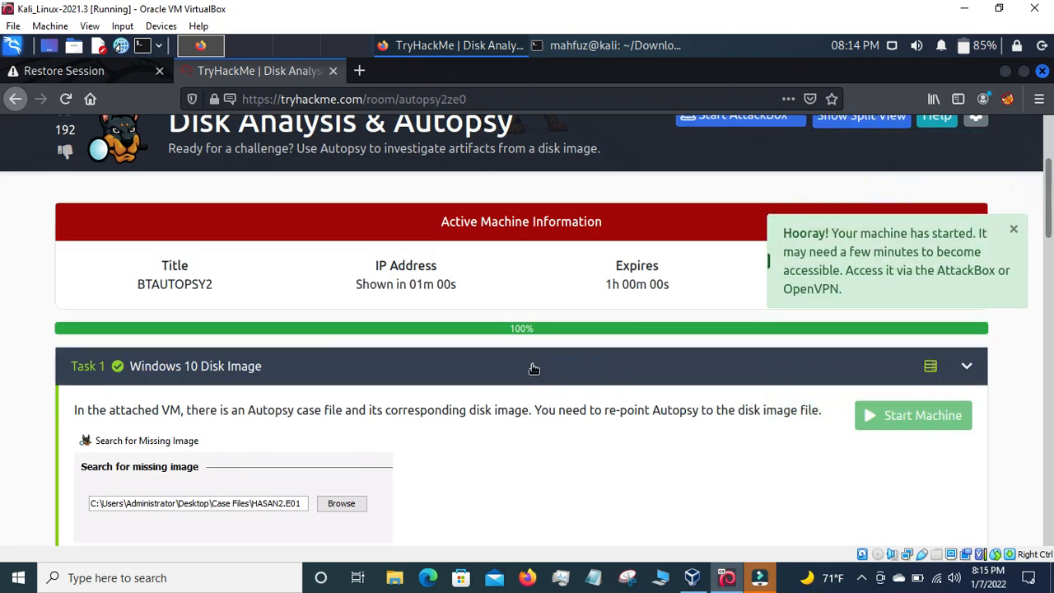
Read the Task 1 instructions on re-pointing Autopsy to the disk image, down to the RDP machine details
scroll(534, 368, "down", 3)
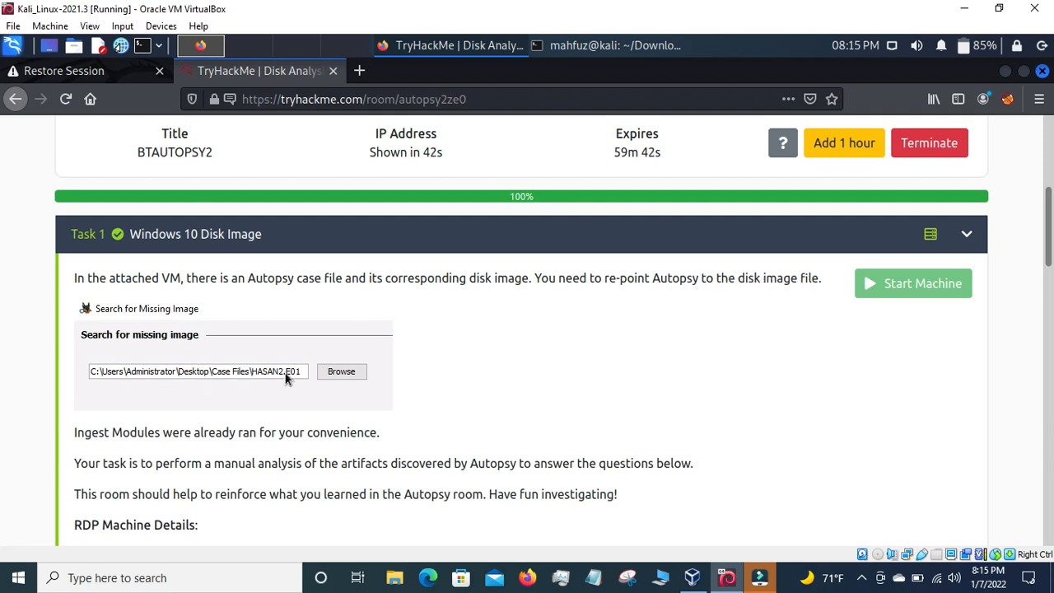
scroll(287, 377, "down", 2)
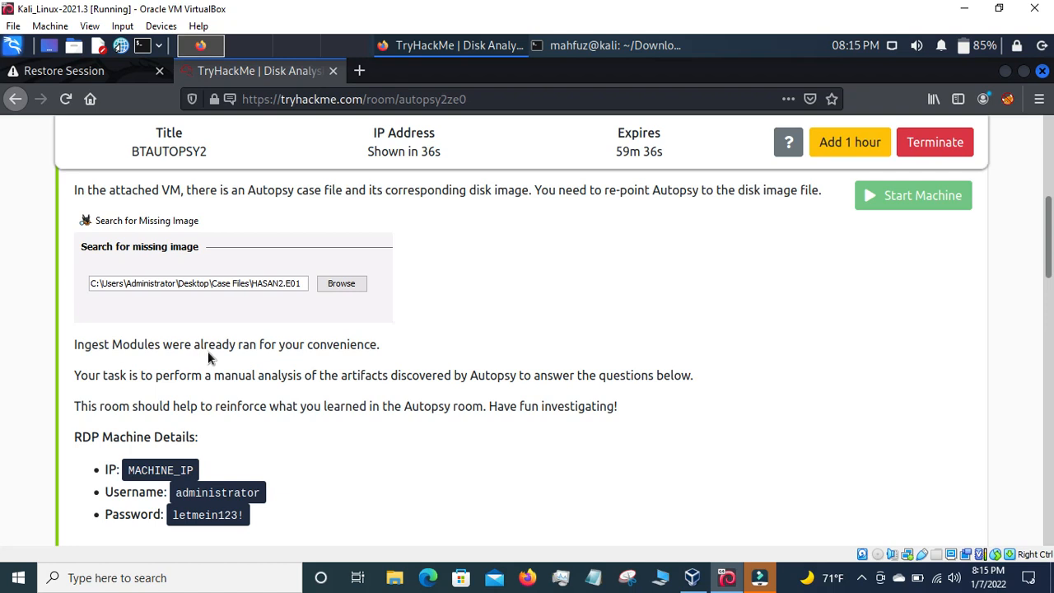
Review the Task 1 instructions and the active machine information, including its IP address and RDP login details
scroll(234, 362, "down", 3)
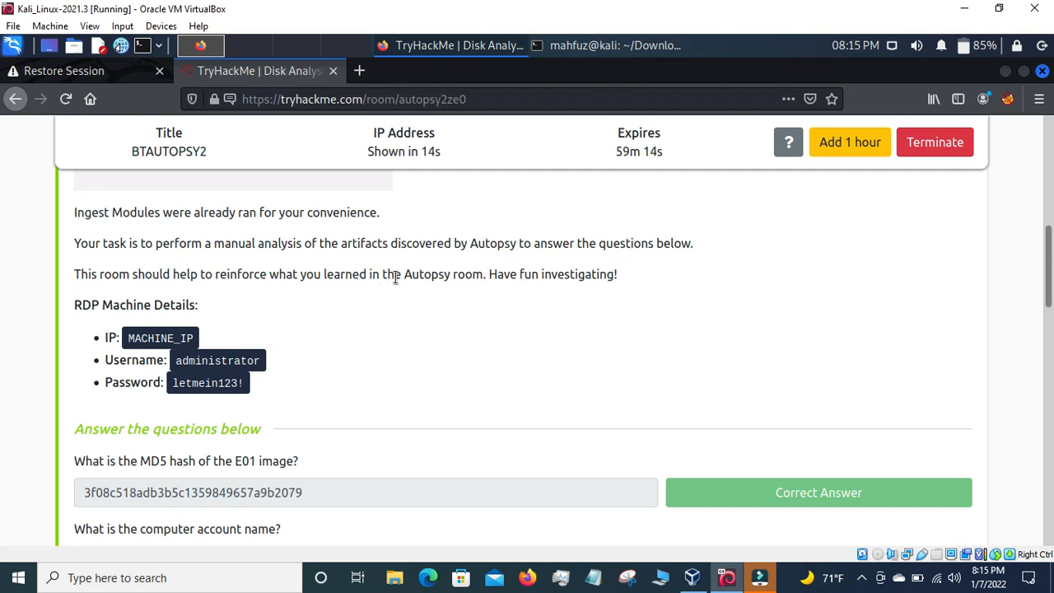
scroll(452, 278, "up", 2)
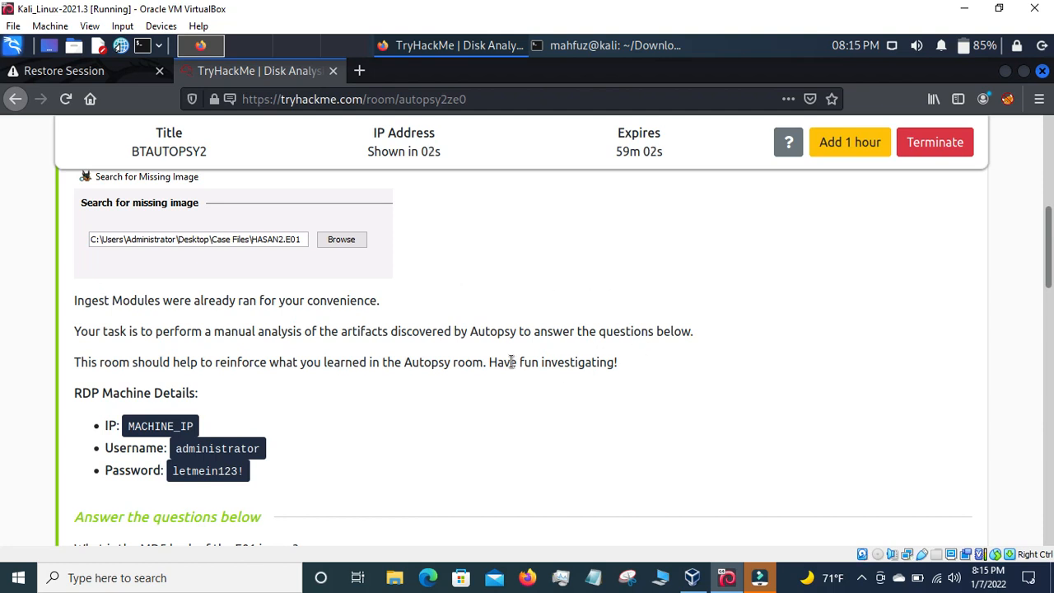
left_click_drag(487, 362, 653, 367)
left_click(651, 367)
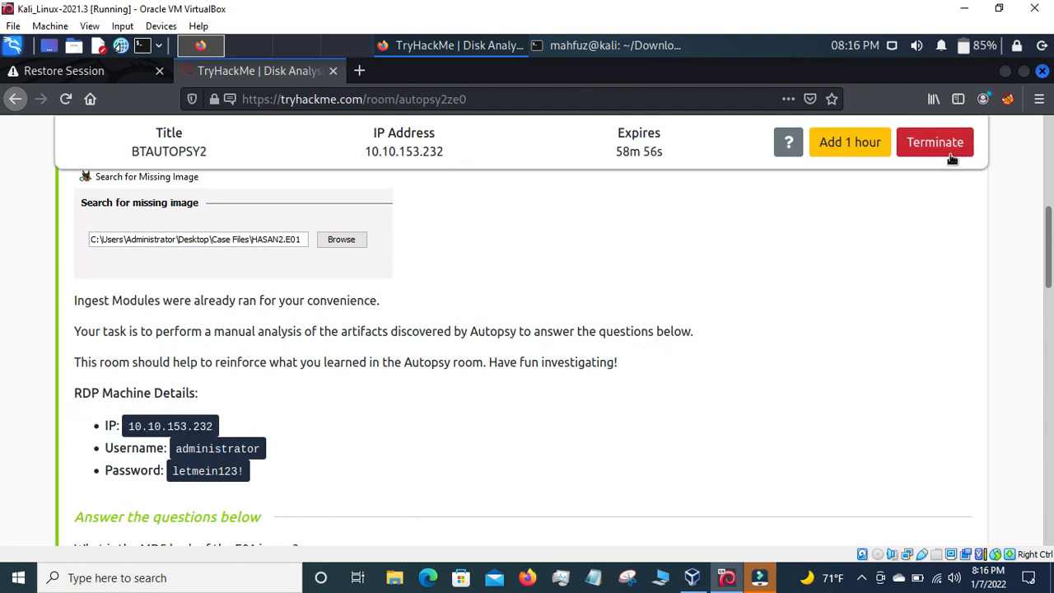
scroll(826, 319, "up", 6)
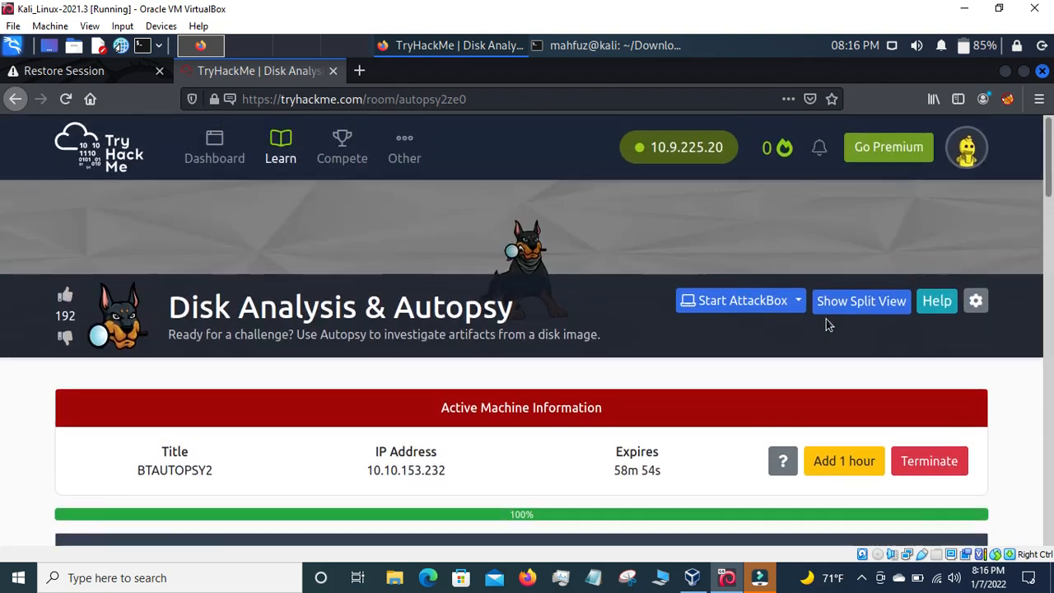
scroll(826, 319, "down", 3)
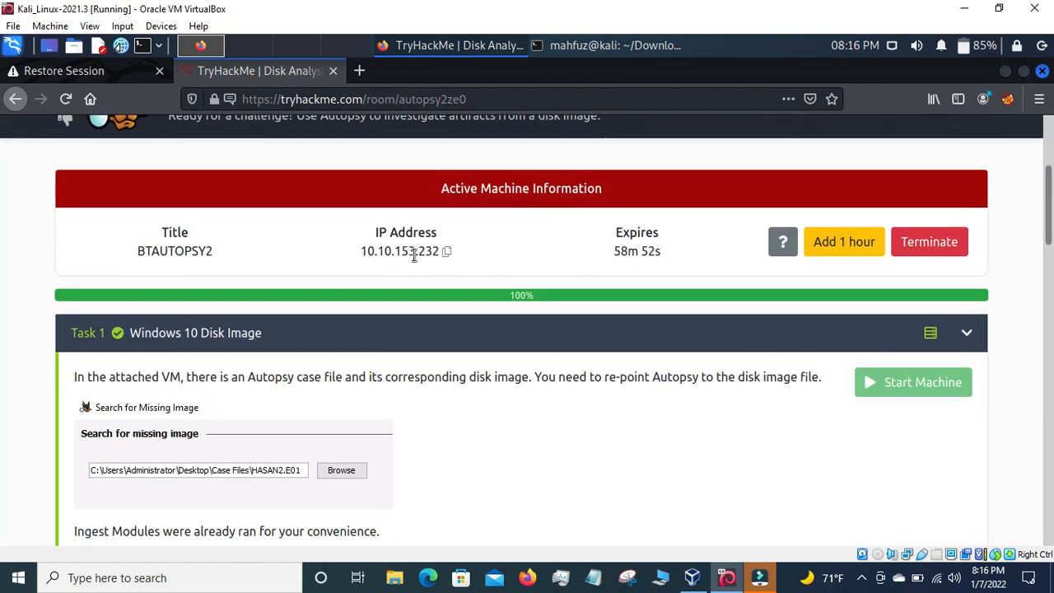
scroll(436, 376, "down", 4)
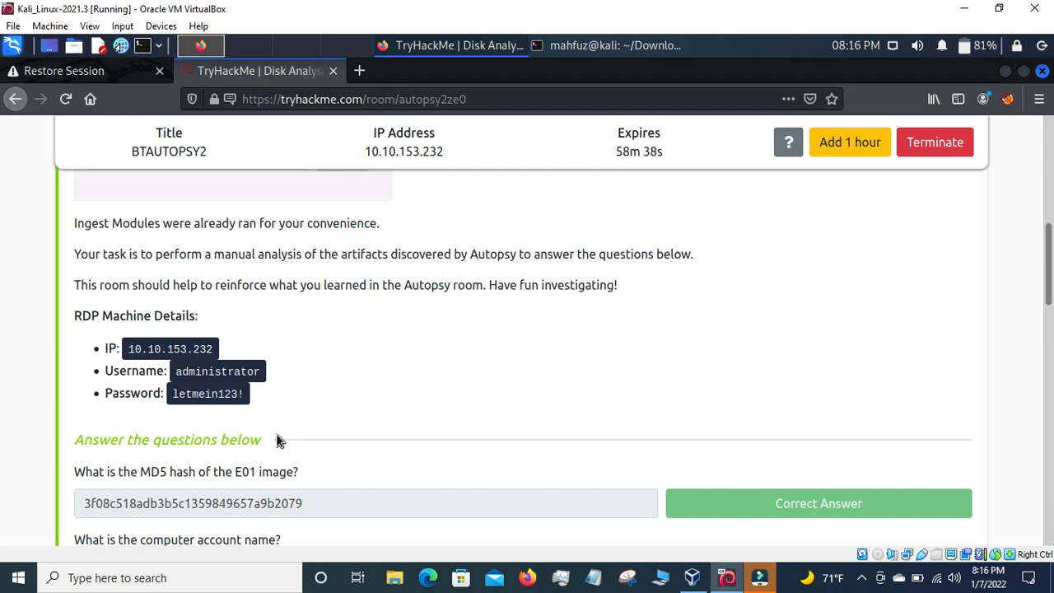
scroll(277, 437, "up", 5)
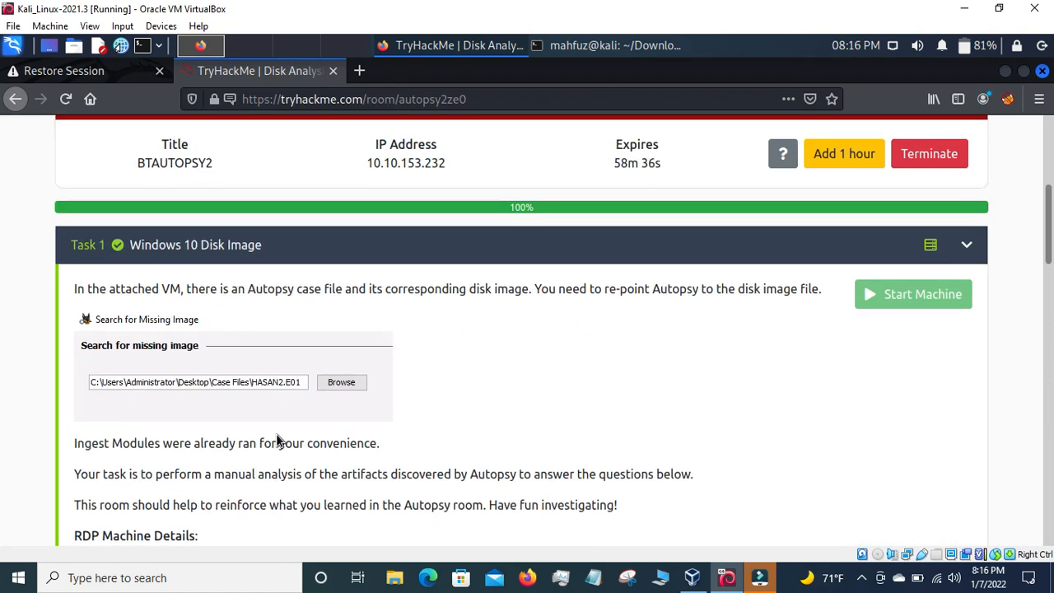
scroll(277, 437, "up", 3)
scroll(275, 433, "up", 3)
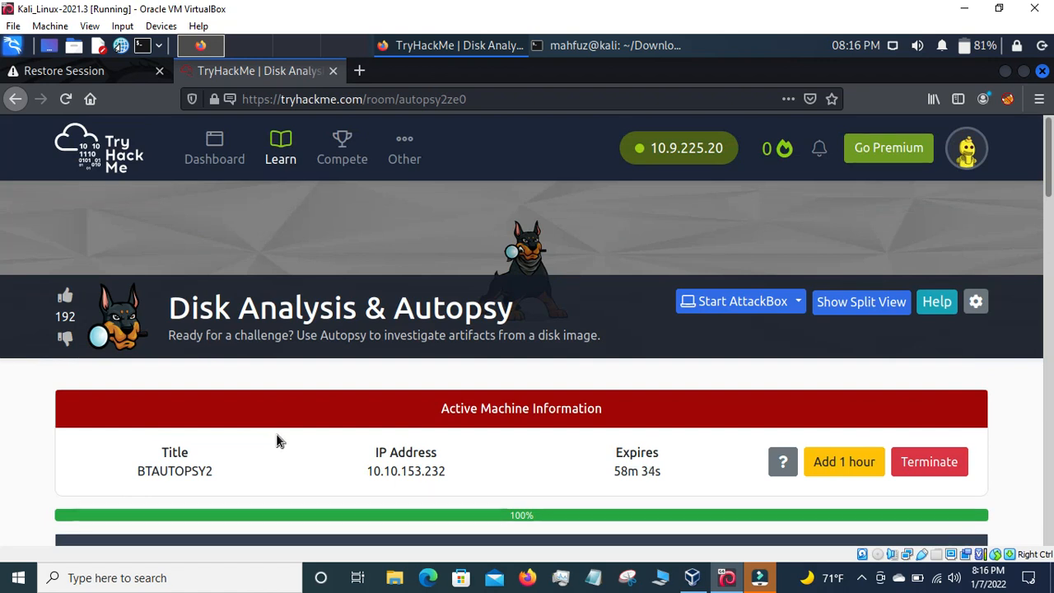
scroll(288, 427, "down", 6)
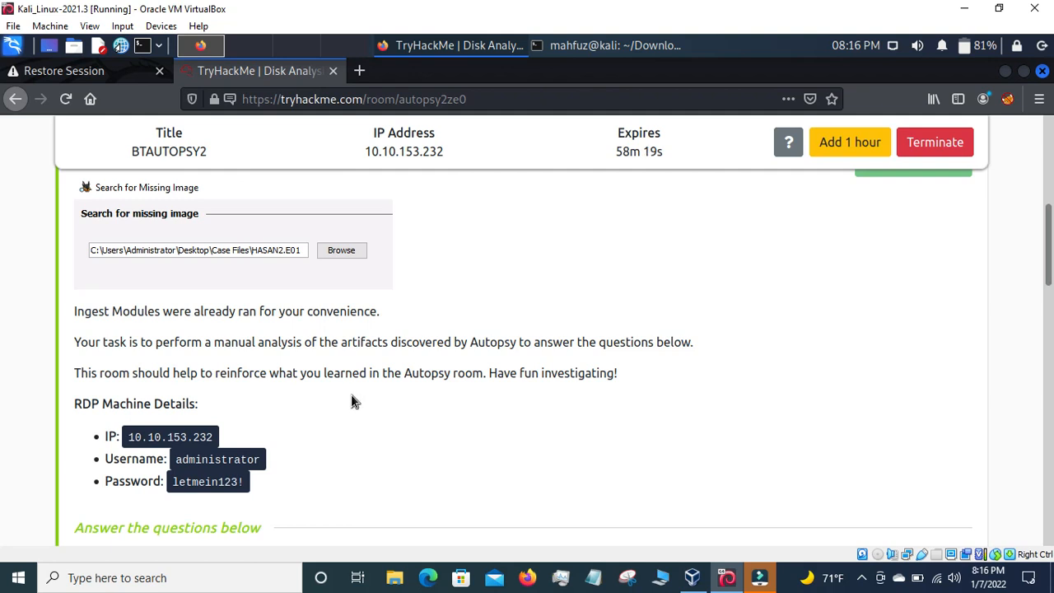
scroll(352, 401, "down", 3)
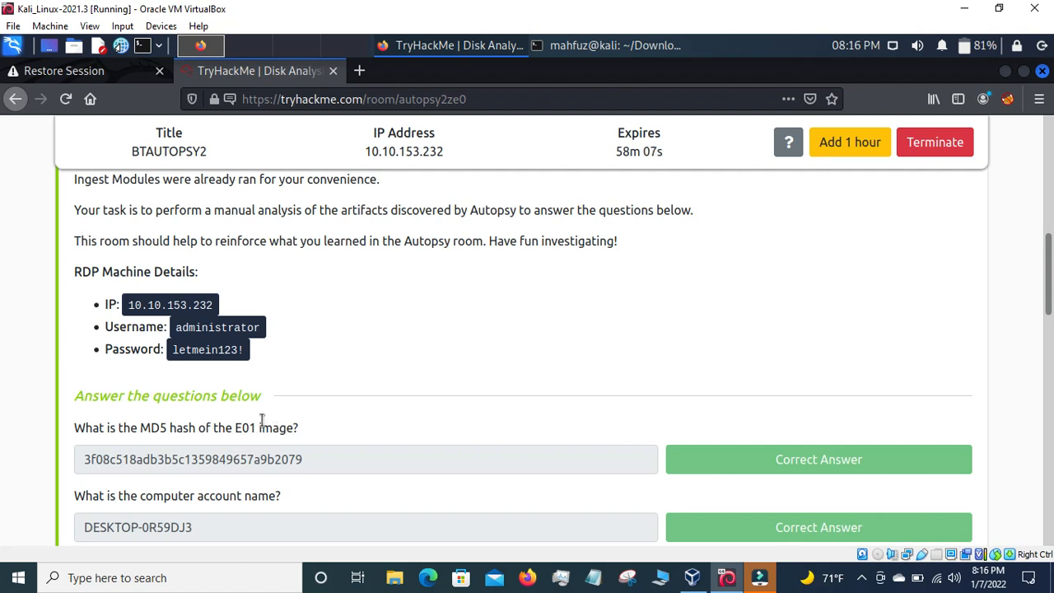
scroll(350, 414, "up", 3)
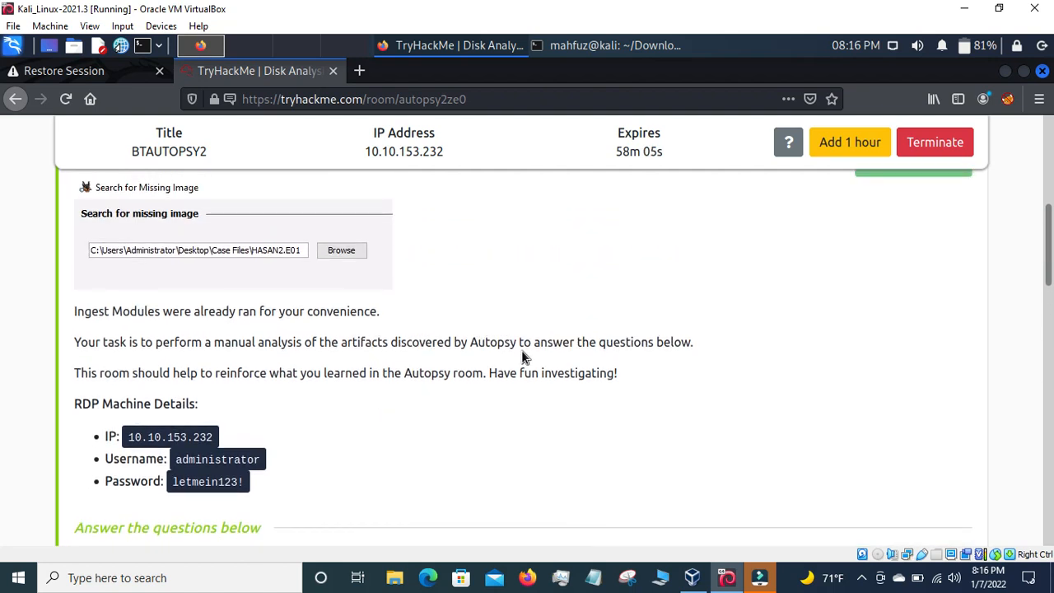
Copy the machine's IP address 10.10.153.232 from the RDP machine details
scroll(522, 350, "up", 1)
scroll(523, 350, "down", 1)
left_click_drag(129, 436, 216, 443)
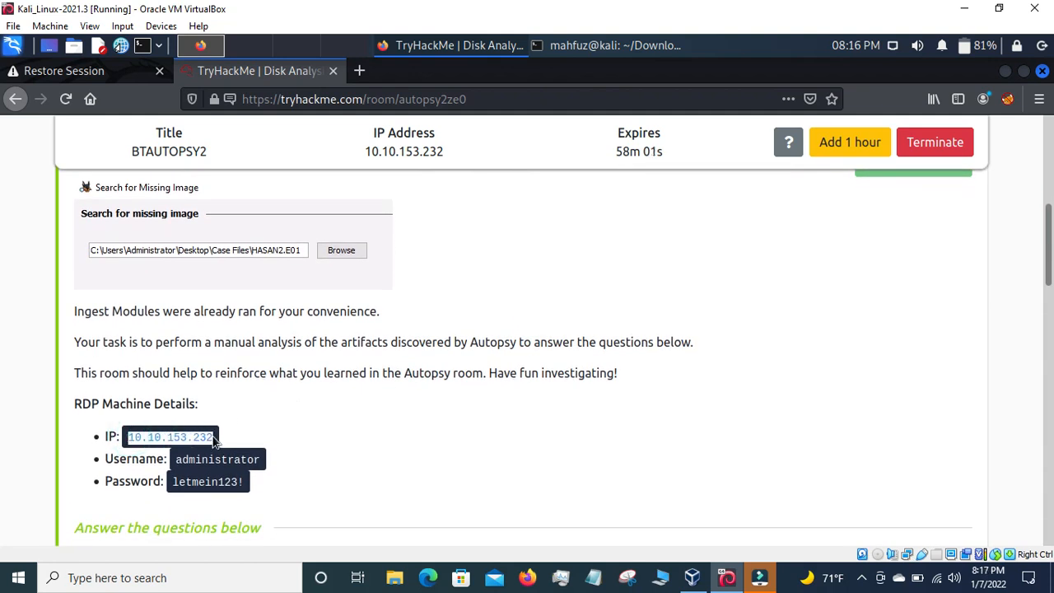
right_click(216, 445)
left_click(243, 318)
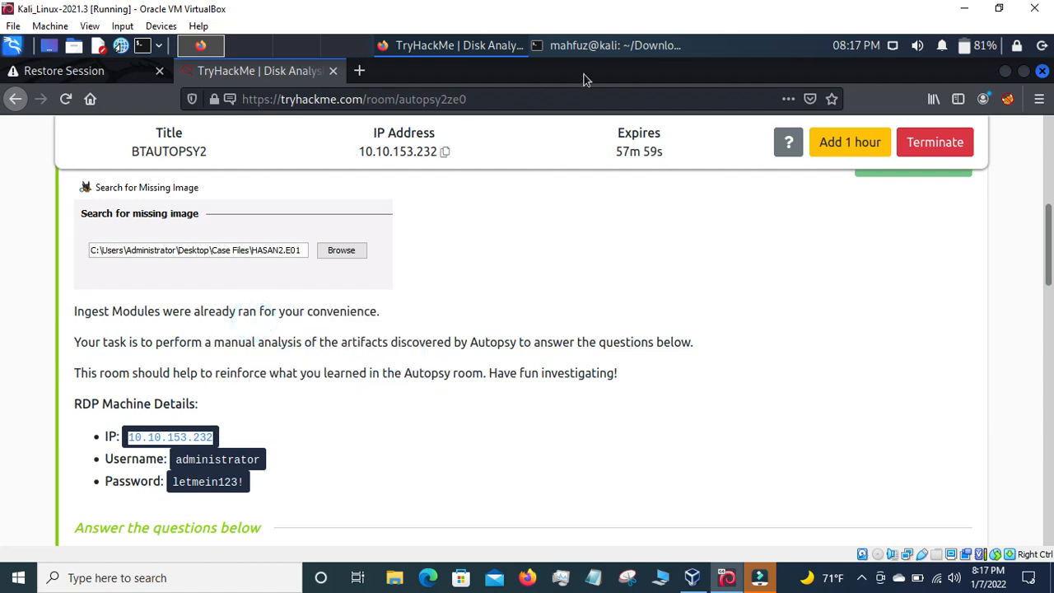
Switch to the terminal and launch the Remmina remote desktop client with the remmina command
left_click(626, 45)
type("re")
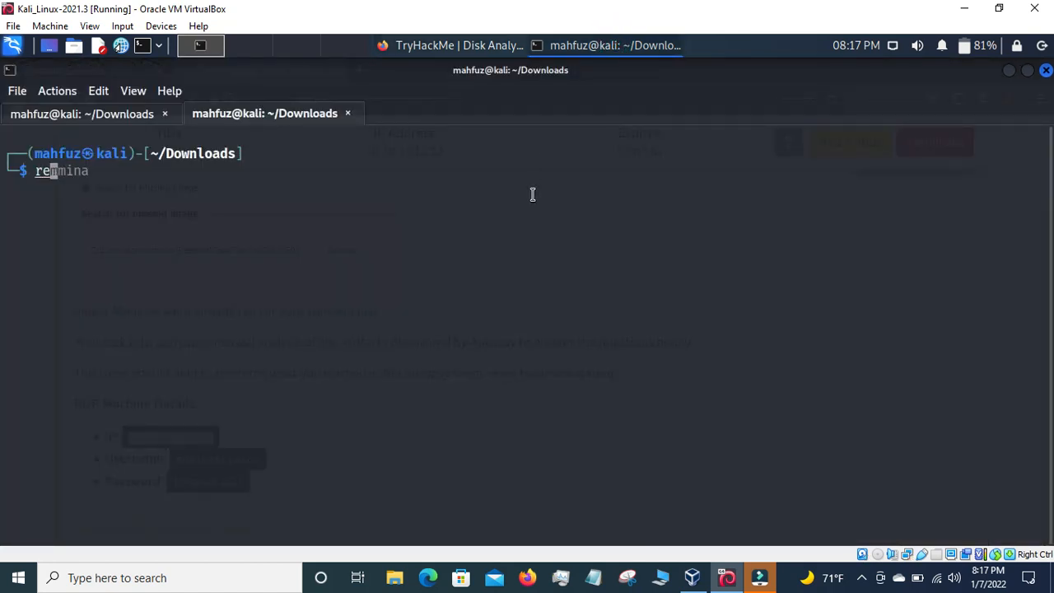
key("Right")
key("Return")
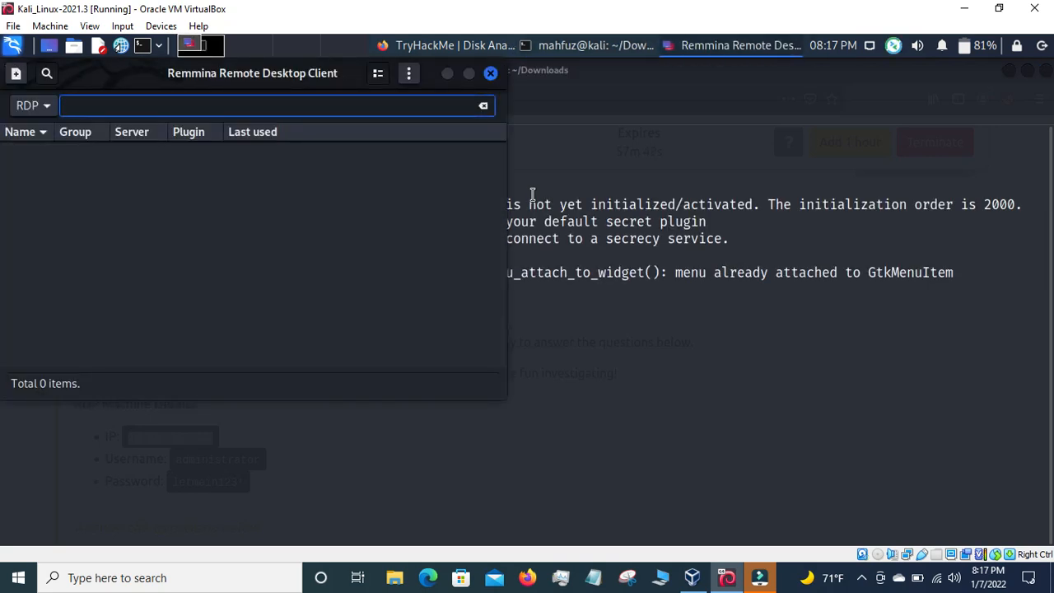
Start an RDP connection to the copied address 10.10.153.232 and accept the server certificate
key("ctrl+v")
key("Return")
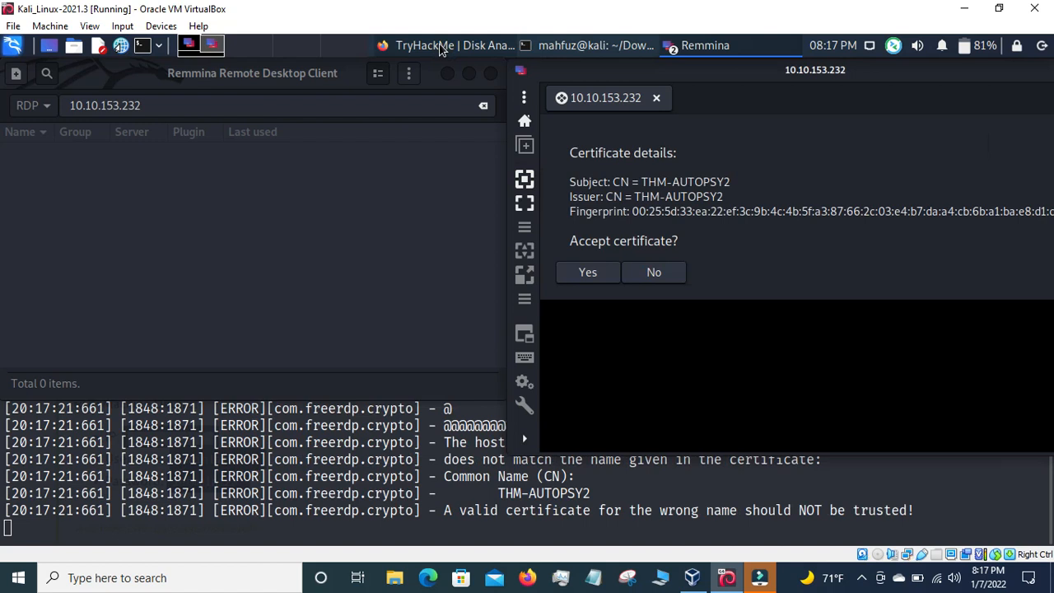
left_click(583, 273)
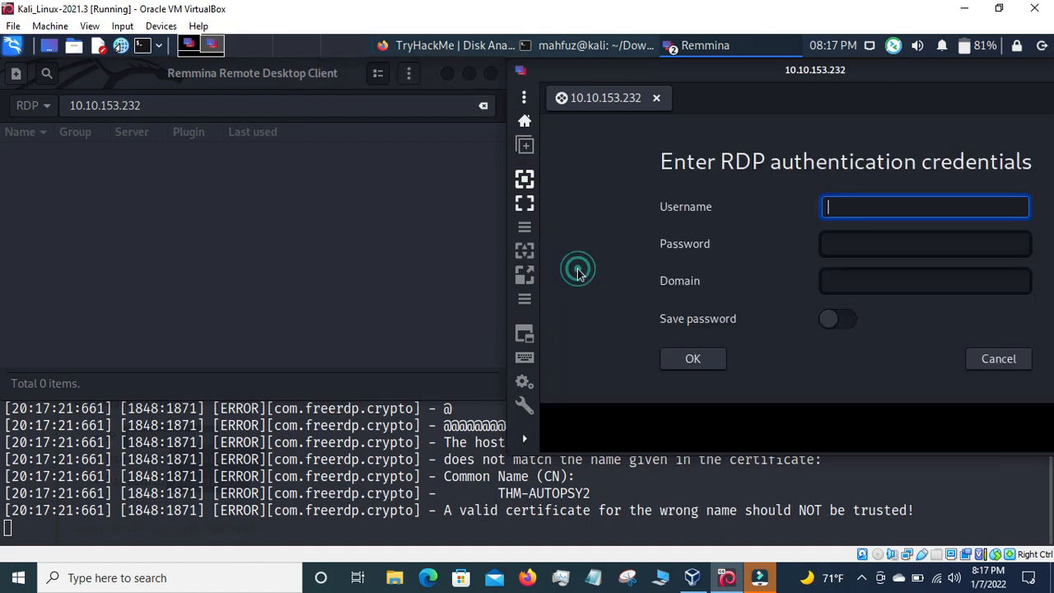
Copy the username from the room's RDP machine details and enter administrator as the RDP username in Remmina
left_click(426, 47)
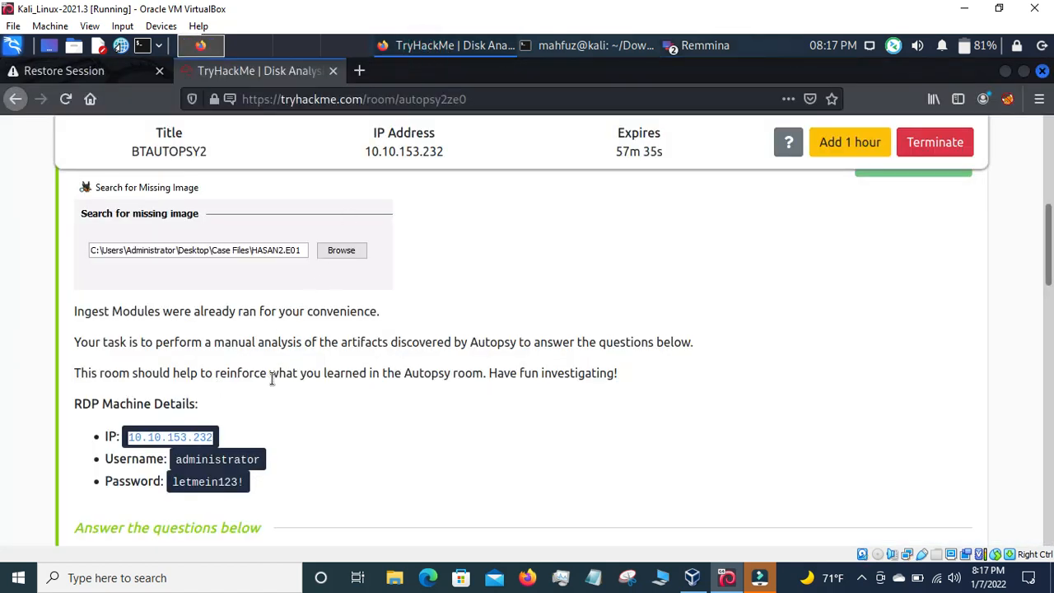
scroll(272, 375, "down", 3)
left_click_drag(174, 328, 262, 330)
right_click(262, 330)
left_click(289, 339)
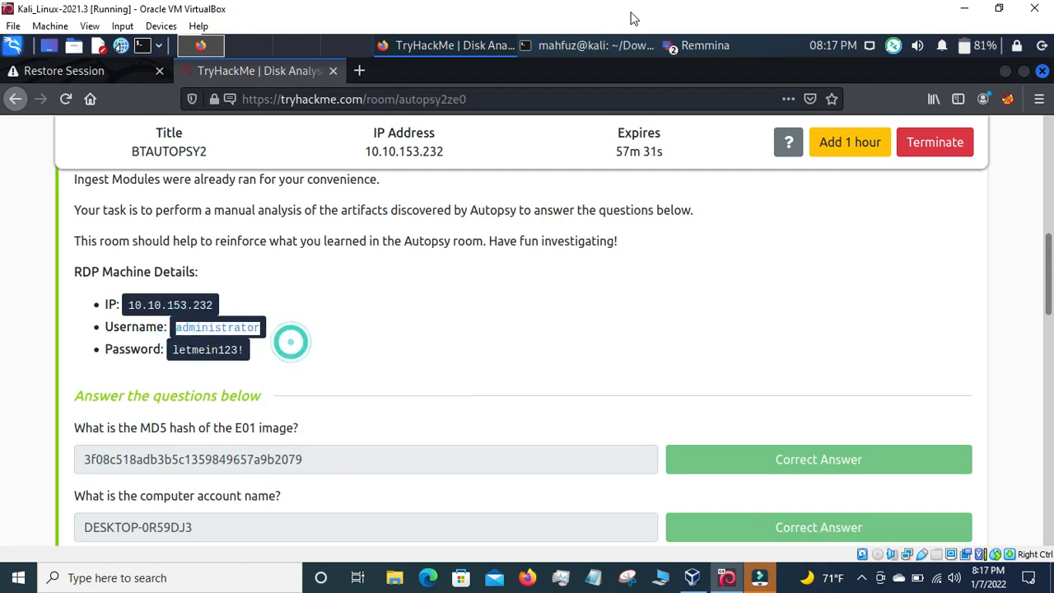
left_click(705, 46)
left_click(715, 71)
left_click(842, 202)
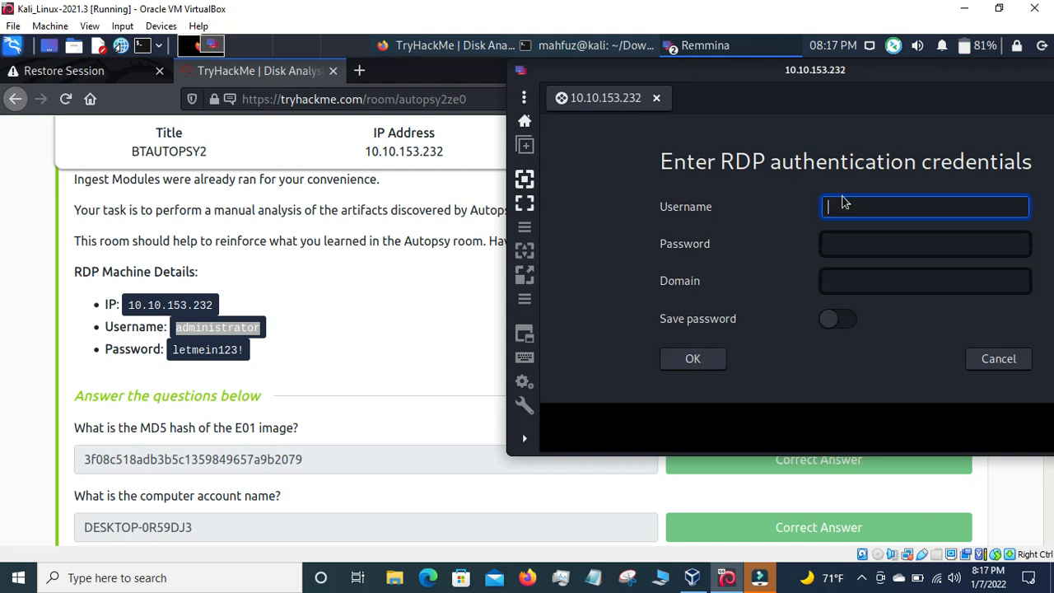
key("ctrl+v")
key("Tab")
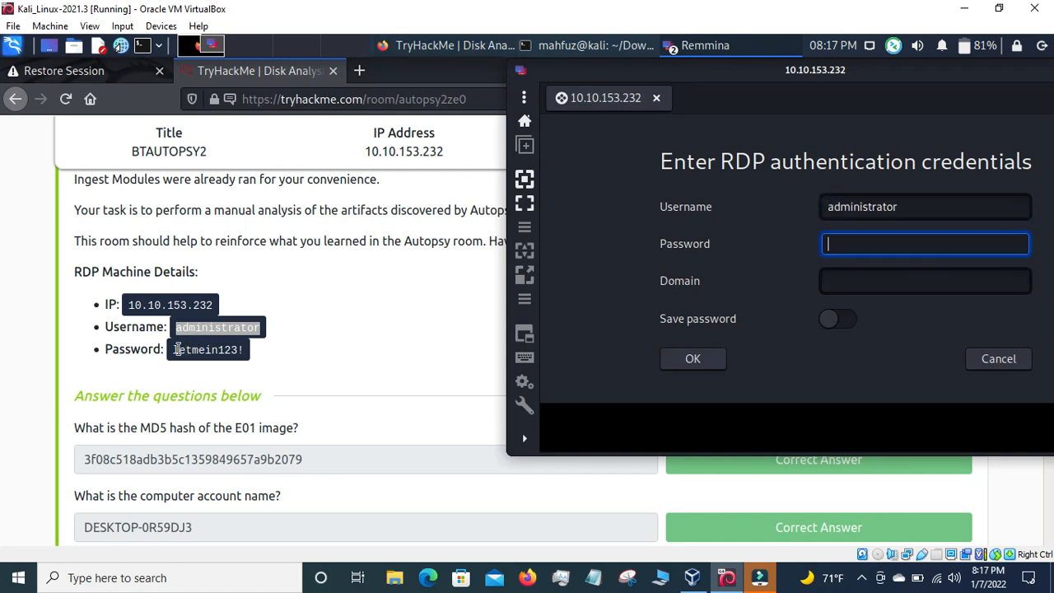
Copy the password from the room's RDP machine details into Remmina's password field and try to sign in
left_click(177, 349)
left_click_drag(171, 349, 241, 352)
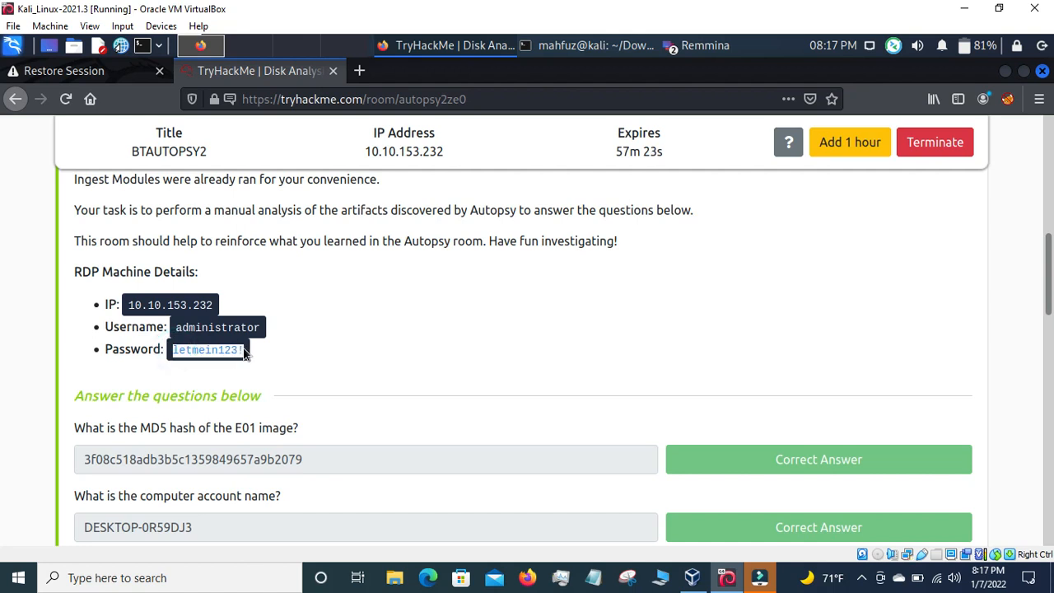
right_click(244, 352)
left_click(272, 358)
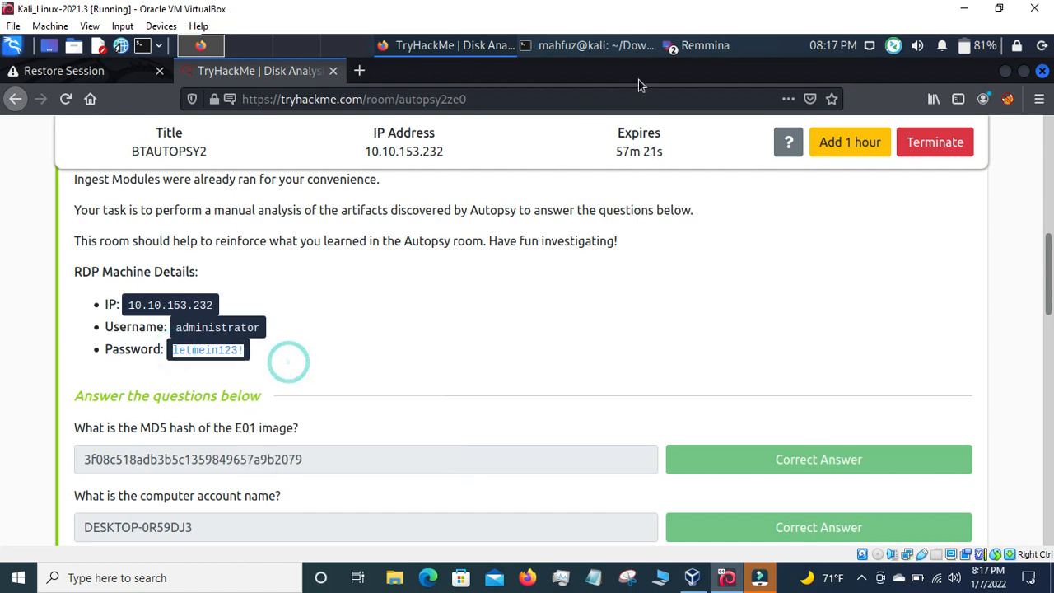
left_click(727, 49)
left_click(724, 73)
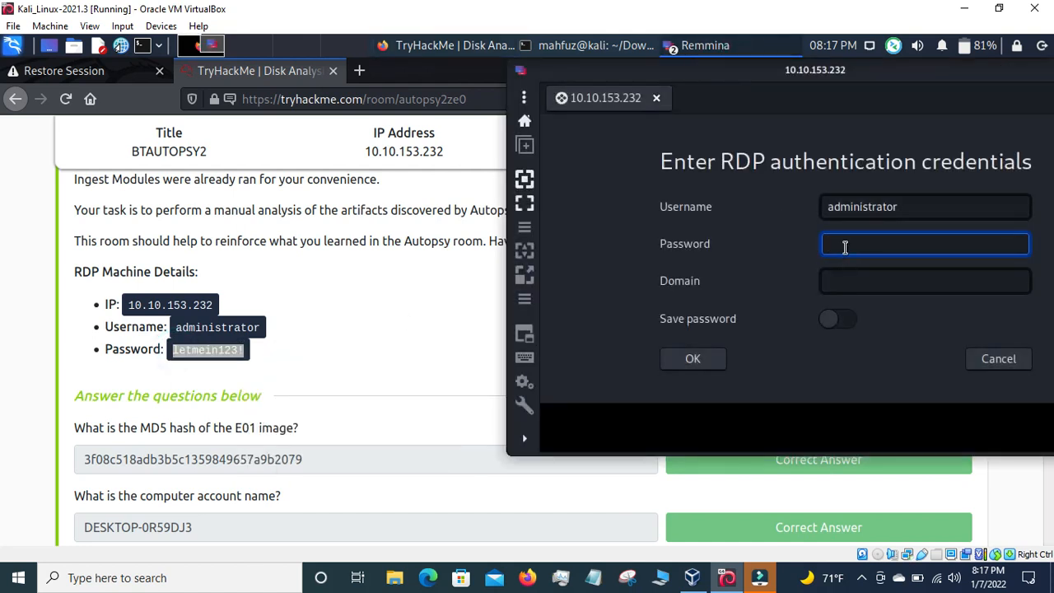
key("ctrl+v")
left_click(696, 362)
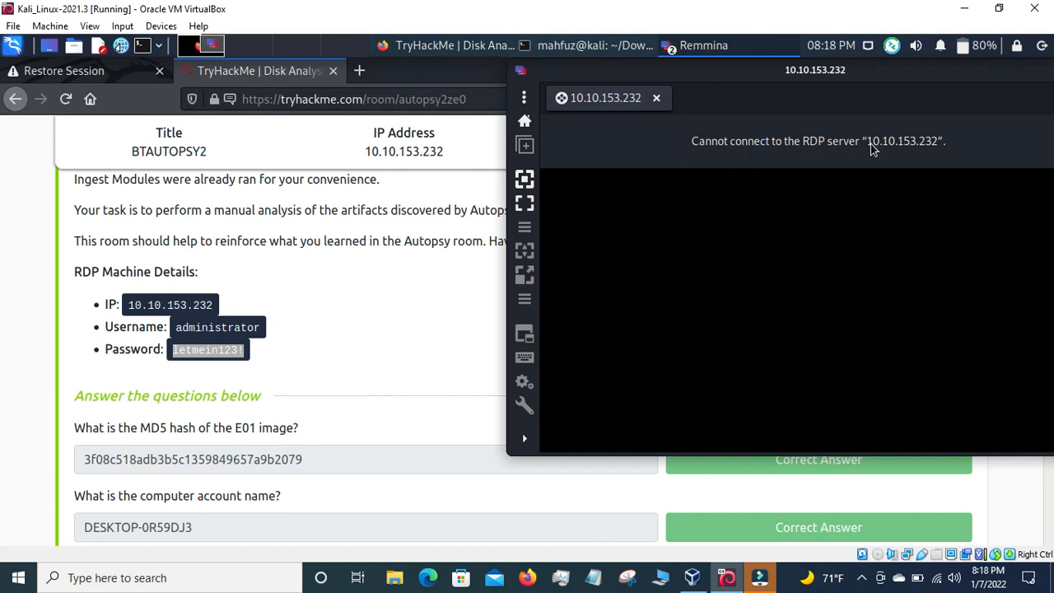
Close the RDP connection to 10.10.153.232, then suspend the Remmina process and clear the terminal
left_click(657, 97)
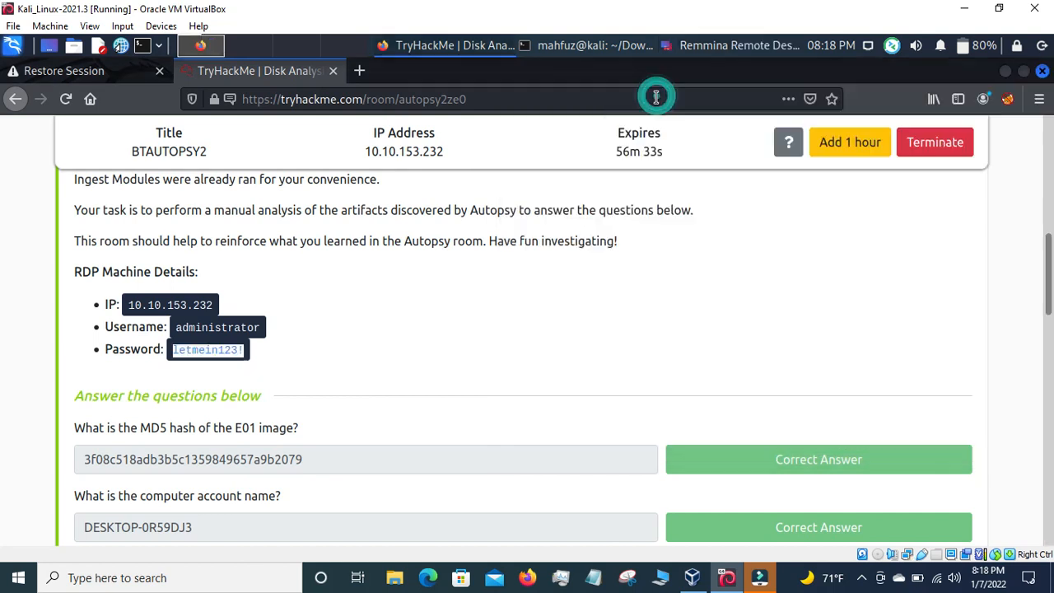
left_click(704, 48)
left_click(587, 48)
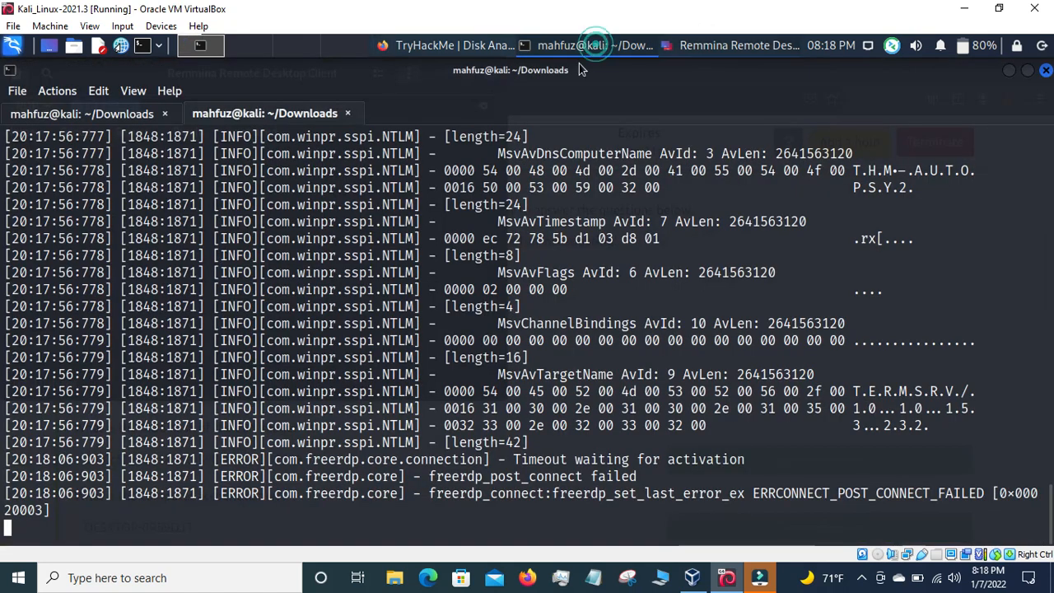
key("ctrl+z")
type("c")
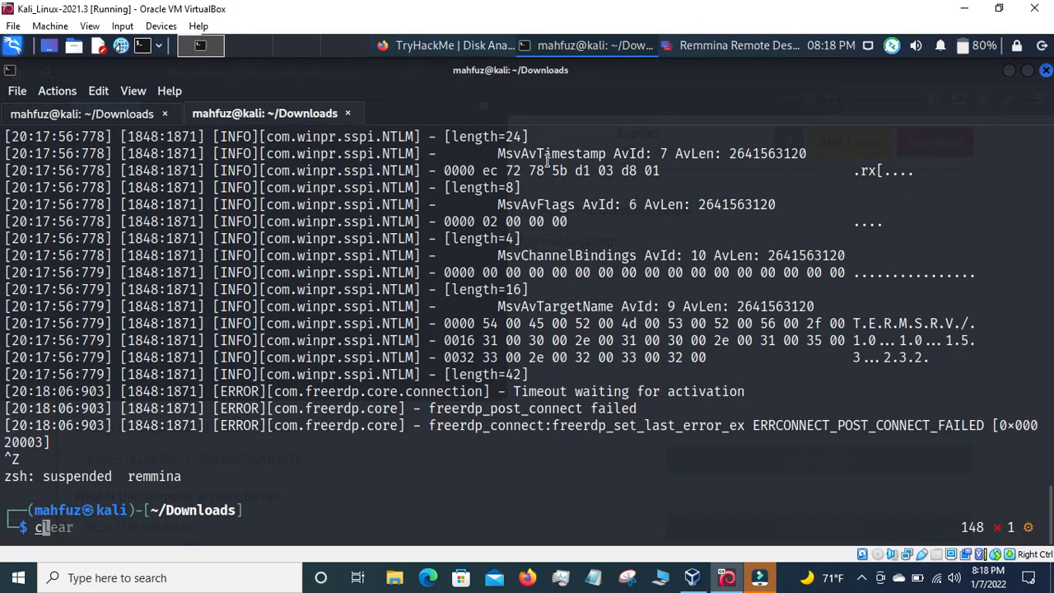
type("lear")
key("Return")
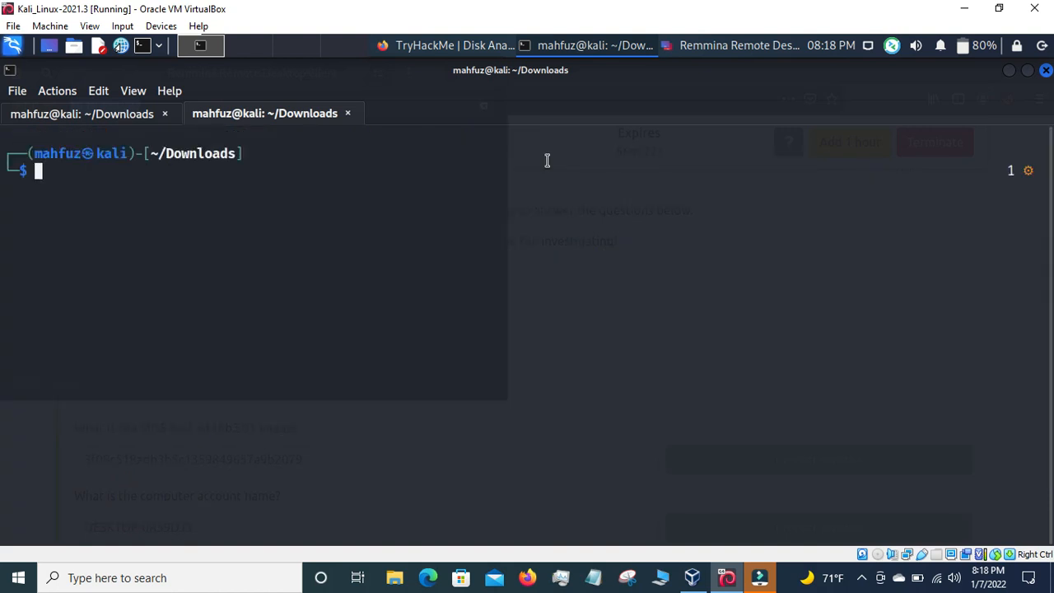
Run remmina again from the terminal and try to clear the server address in its connection window
key("Up")
key("Up")
key("Return")
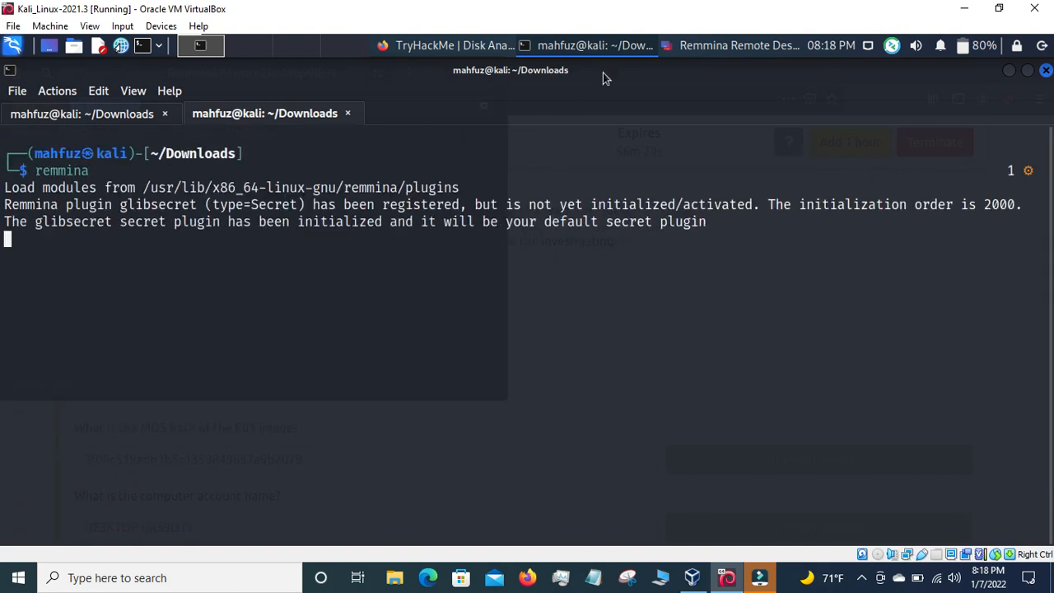
left_click(758, 48)
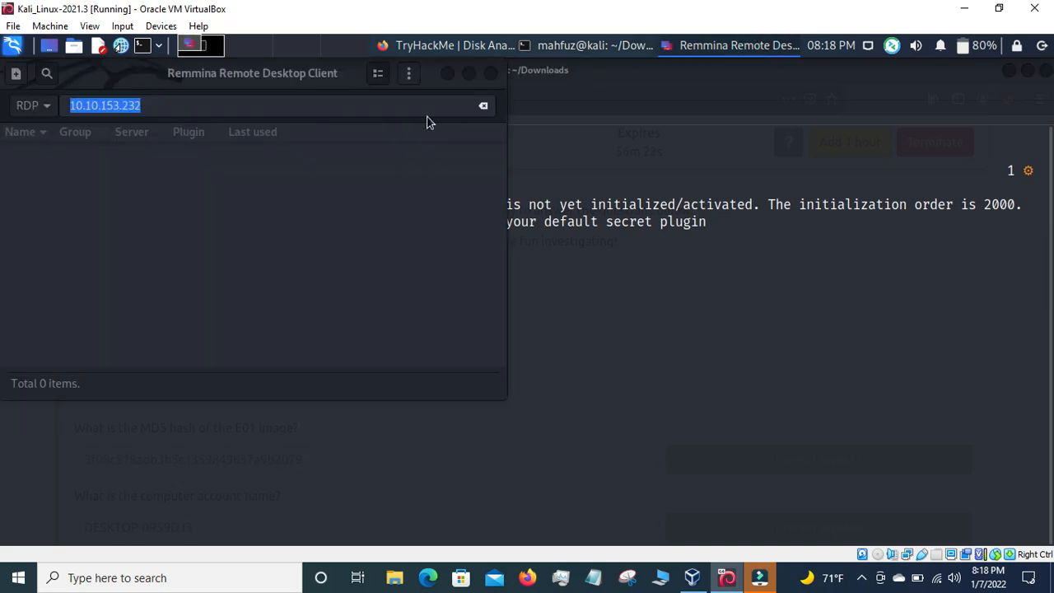
left_click(327, 104)
left_click(459, 87)
left_click(339, 106)
left_click(484, 108)
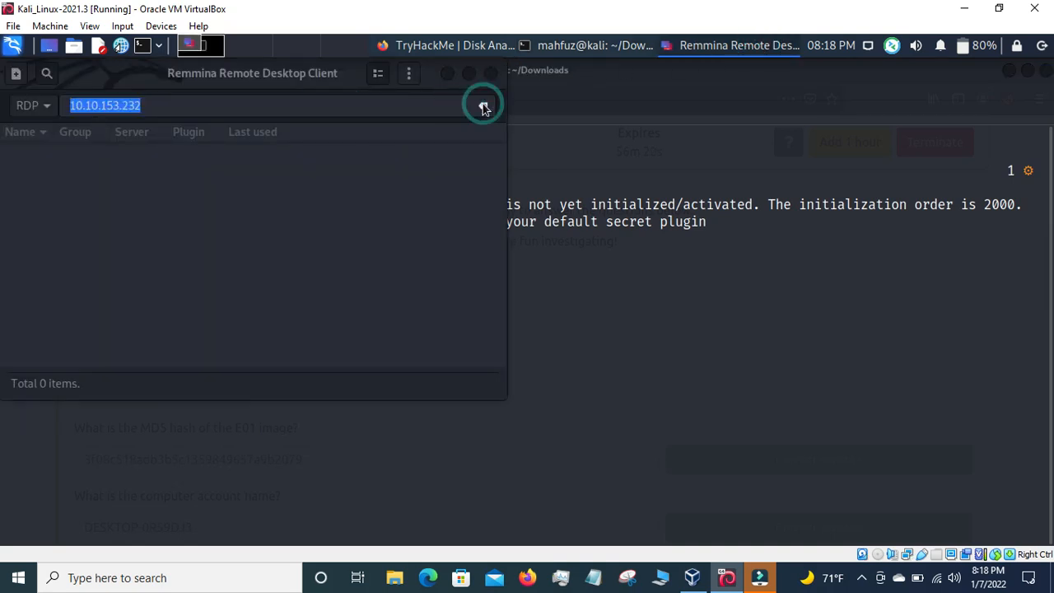
Close the terminal tab running Remmina and open a new terminal tab beside the OpenVPN session
left_click(601, 47)
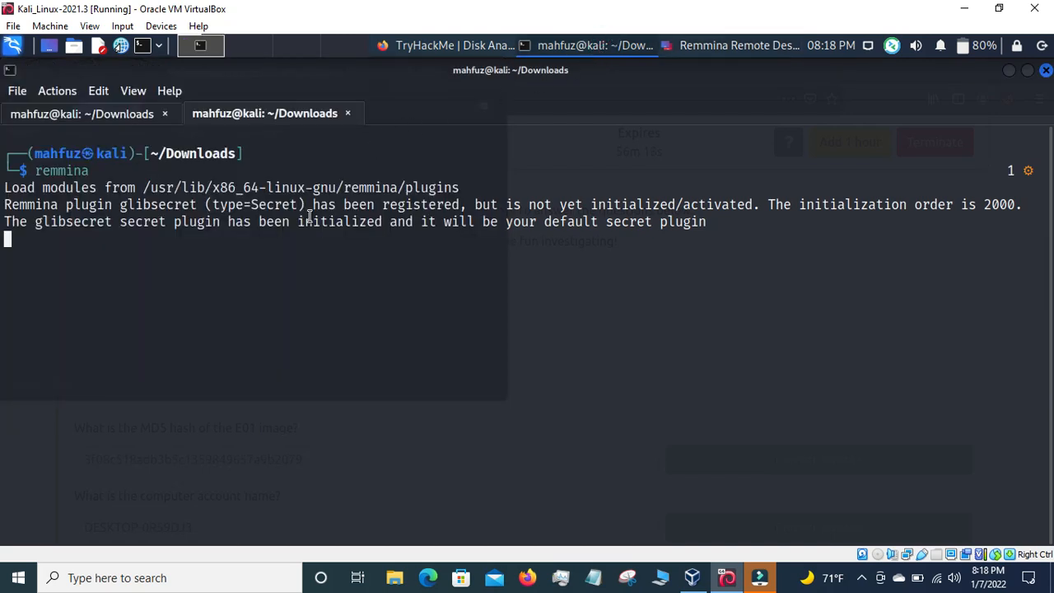
left_click(348, 114)
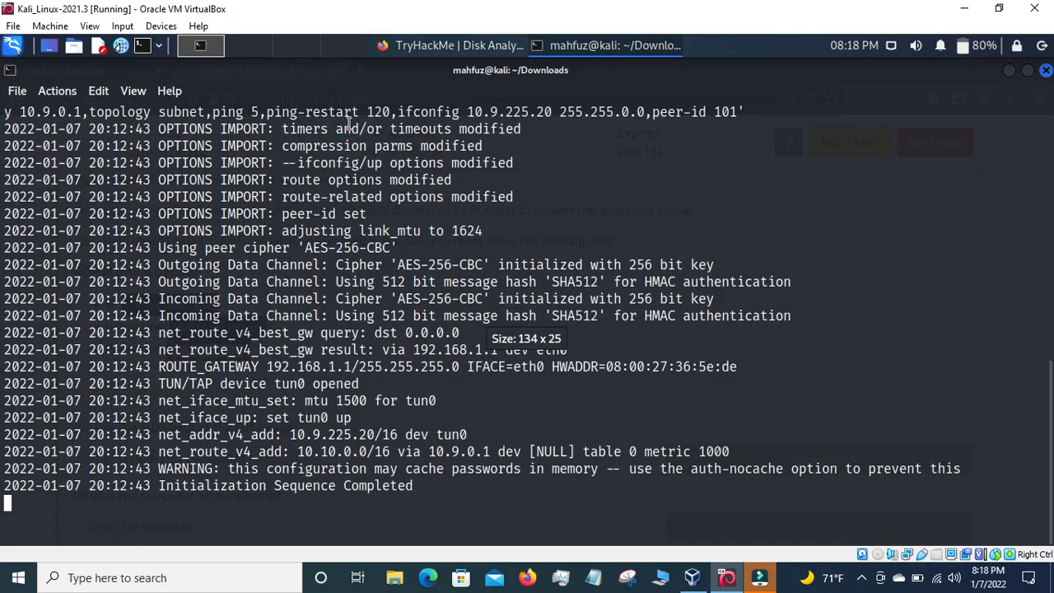
left_click(11, 91)
left_click(37, 169)
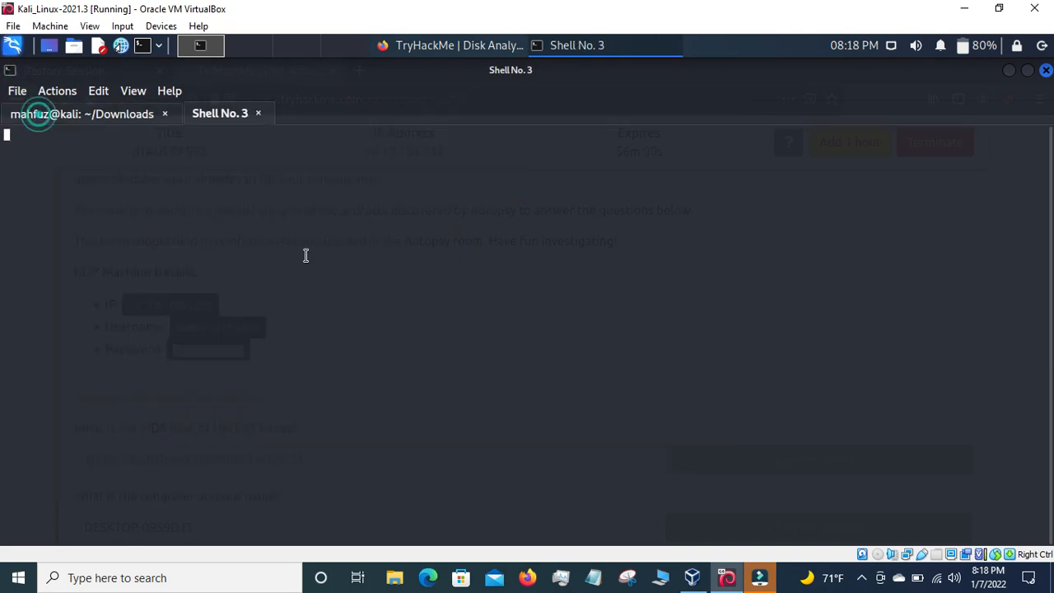
Enlarge the terminal text, change to the Downloads directory and run remmina
key("ctrl+plus")
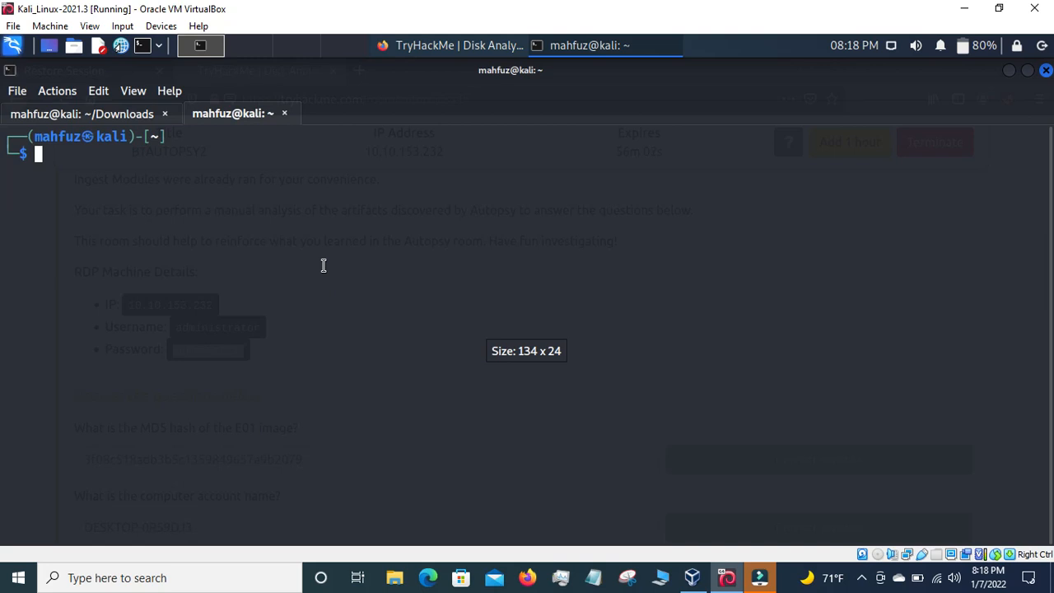
type("cd")
key("Right")
key("Return")
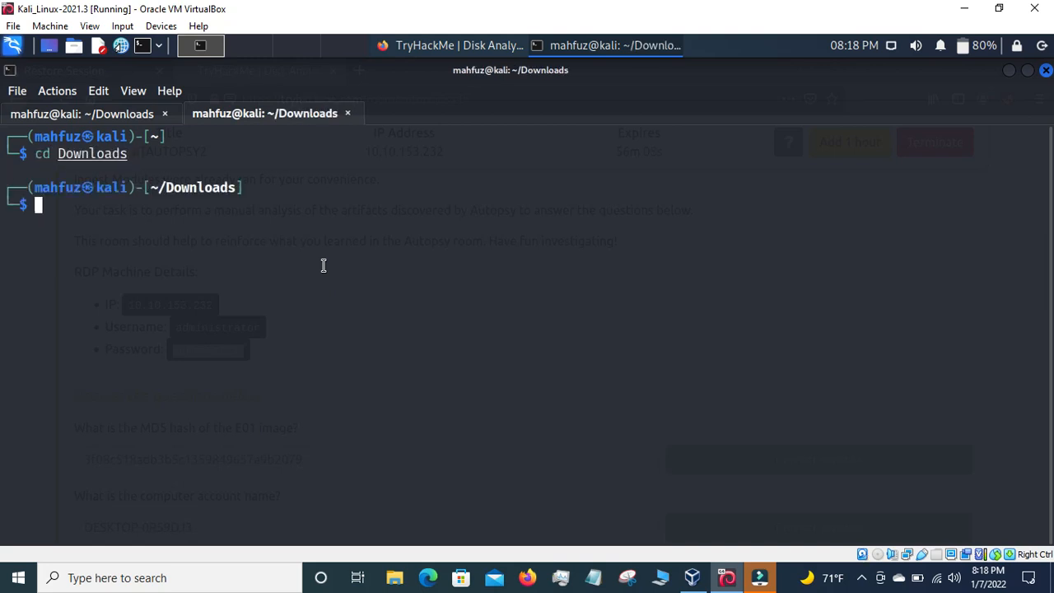
type("re")
key("Right")
key("Return")
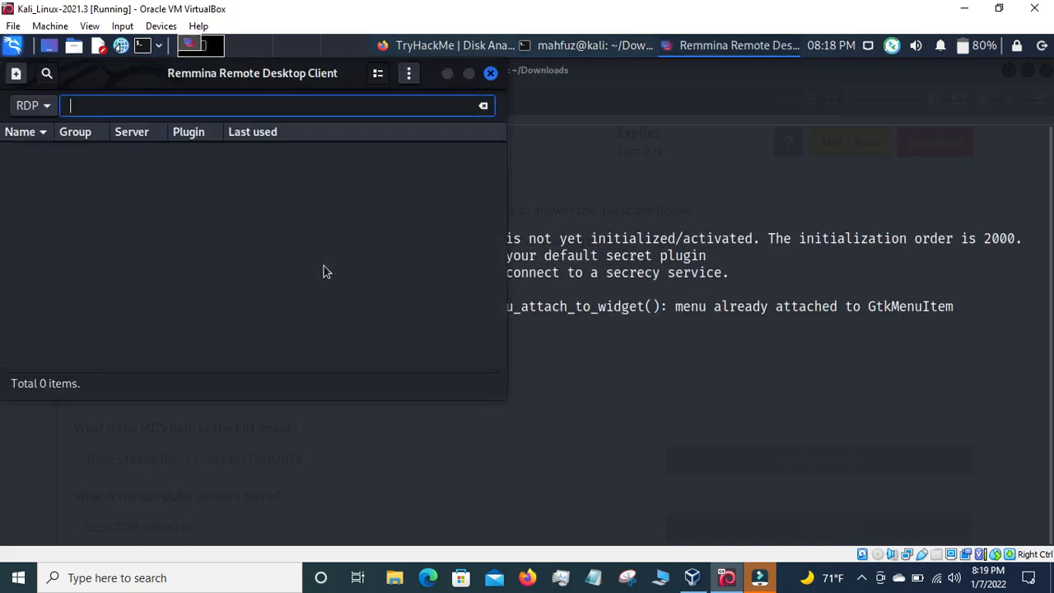
Copy the IP address 10.10.153.232 from the RDP machine details on the TryHackMe room page
left_click(458, 48)
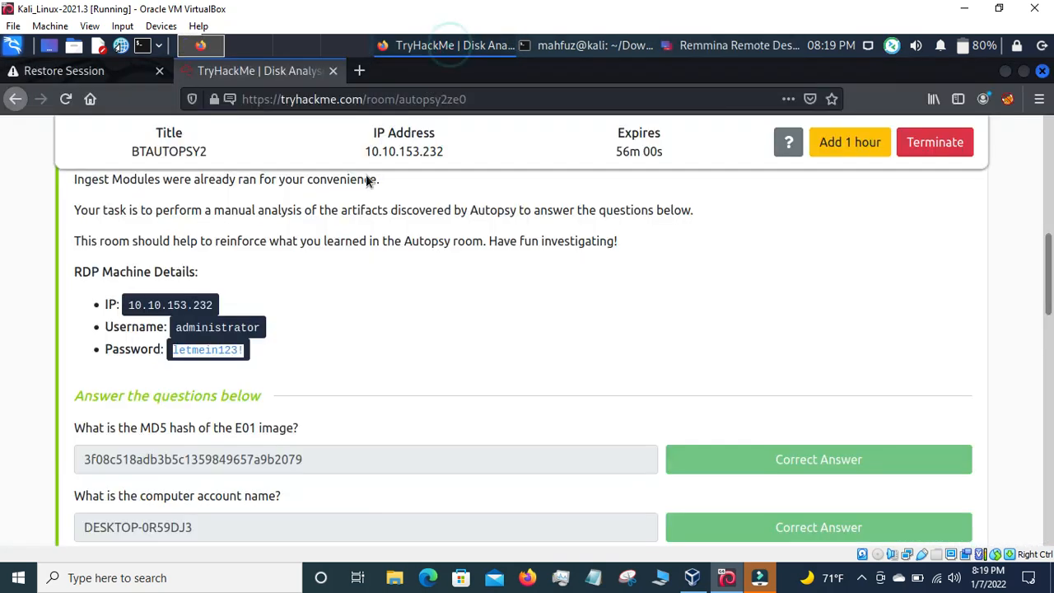
left_click(132, 308)
left_click_drag(132, 308, 209, 305)
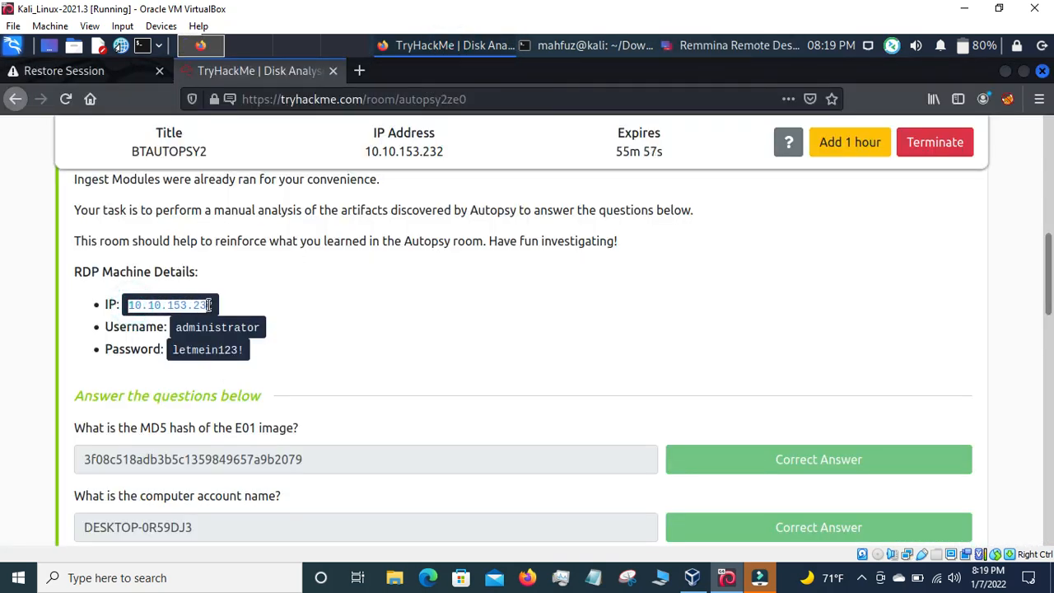
scroll(398, 297, "up", 10)
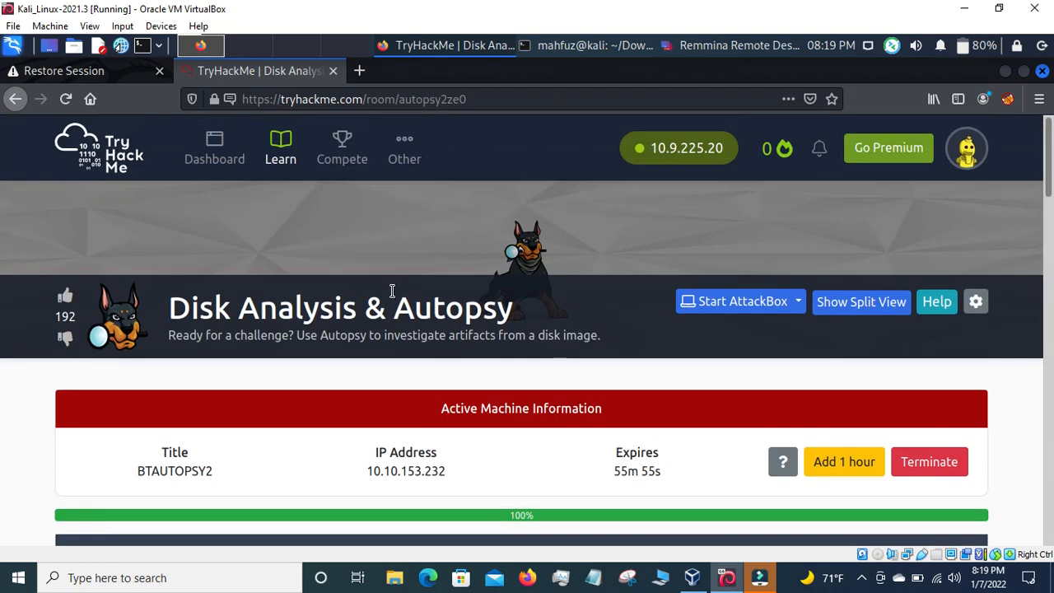
scroll(392, 290, "down", 10)
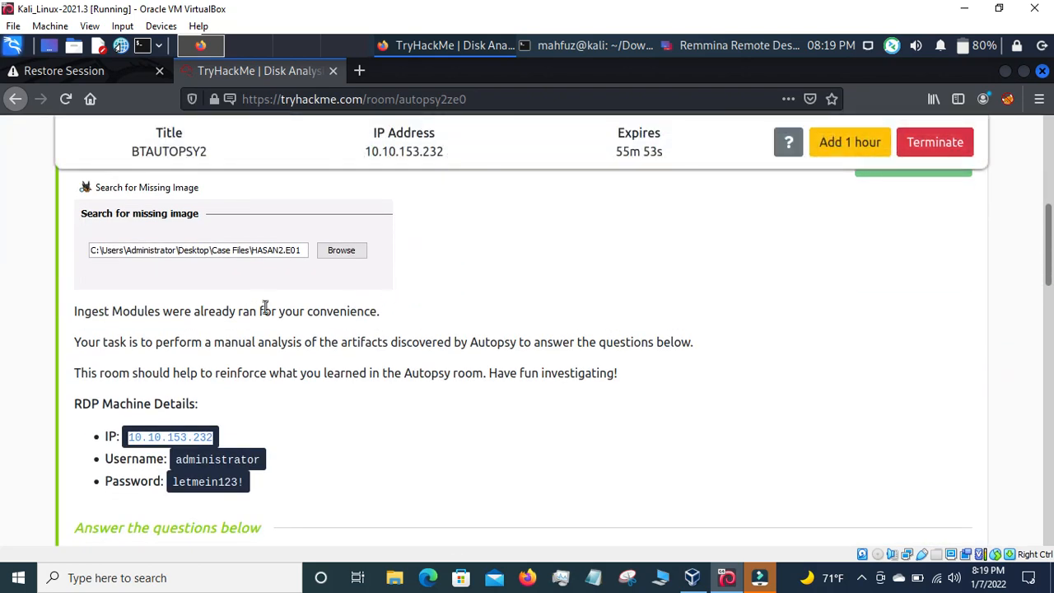
left_click(268, 328)
left_click_drag(129, 349, 213, 349)
right_click(206, 345)
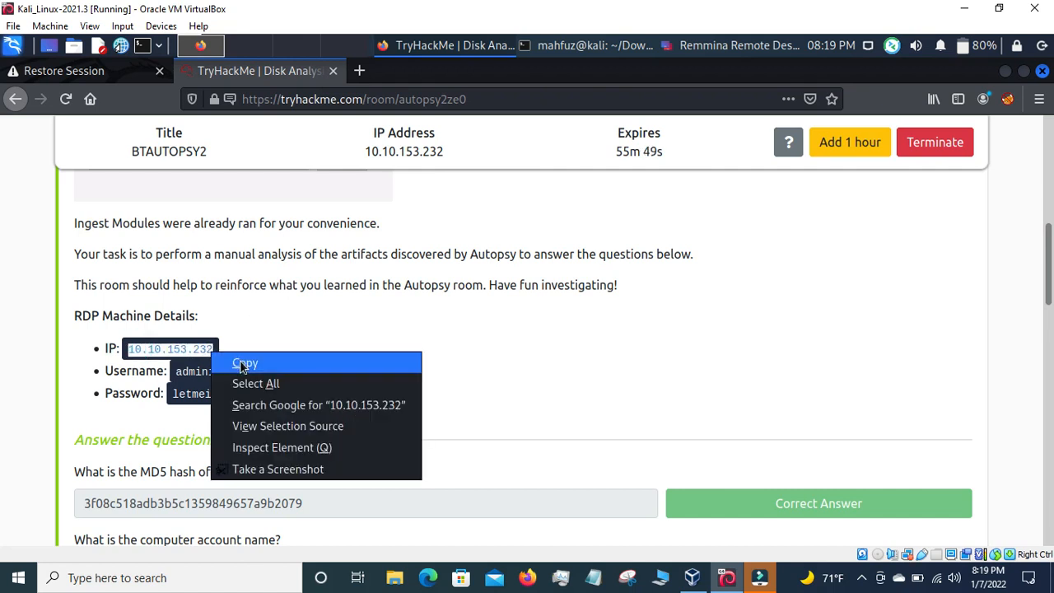
left_click(245, 360)
Switch to Remmina and open an RDP connection to 10.10.153.232
left_click(707, 51)
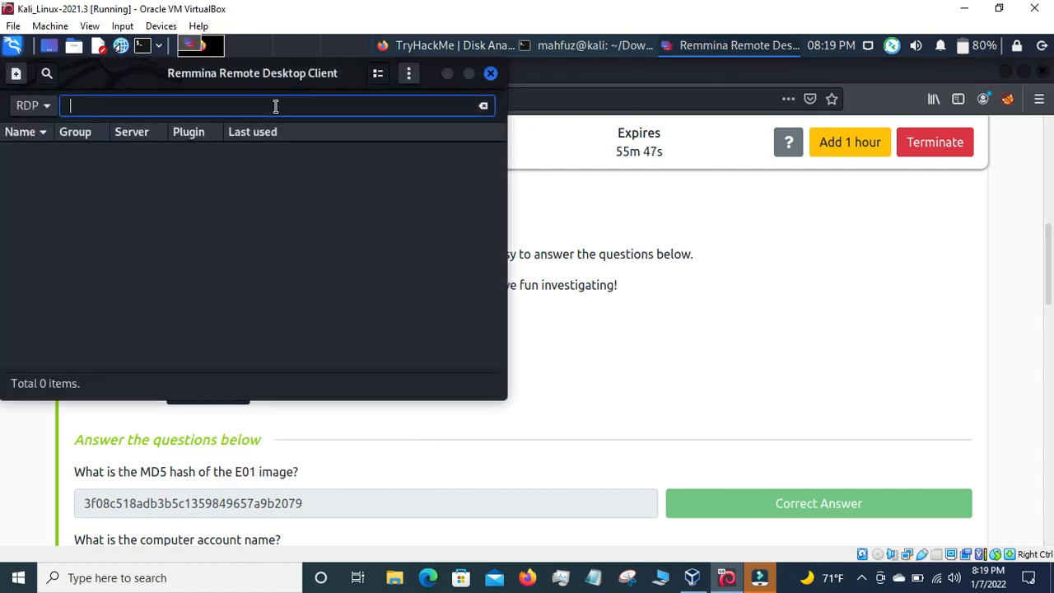
key("ctrl+v")
key("Return")
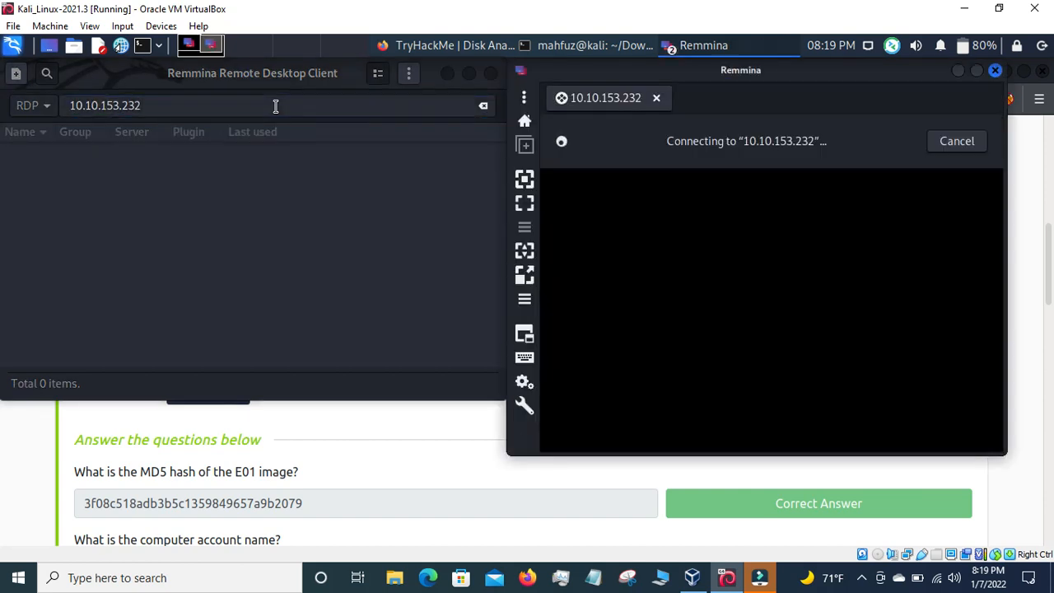
left_click(72, 104)
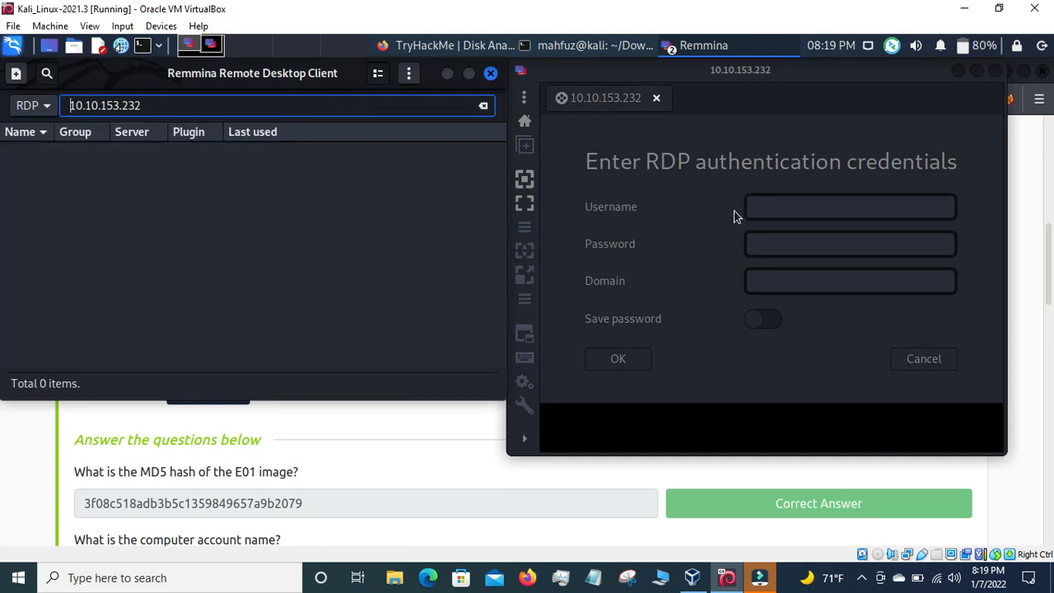
Copy the username administrator from the room's RDP machine details into Remmina's username field
left_click(766, 204)
left_click(453, 48)
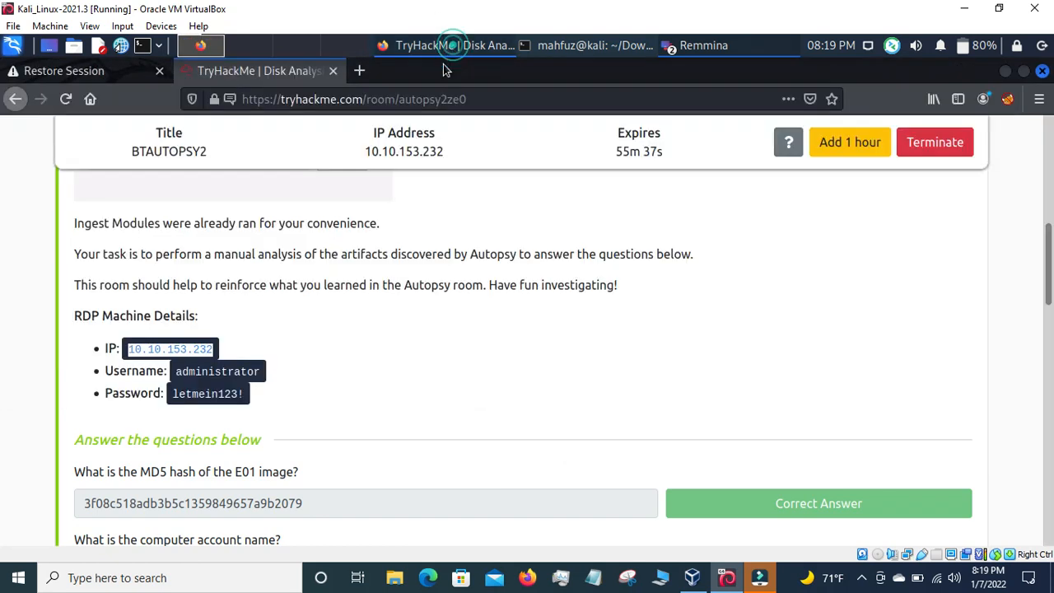
left_click(175, 372)
left_click_drag(215, 372, 263, 377)
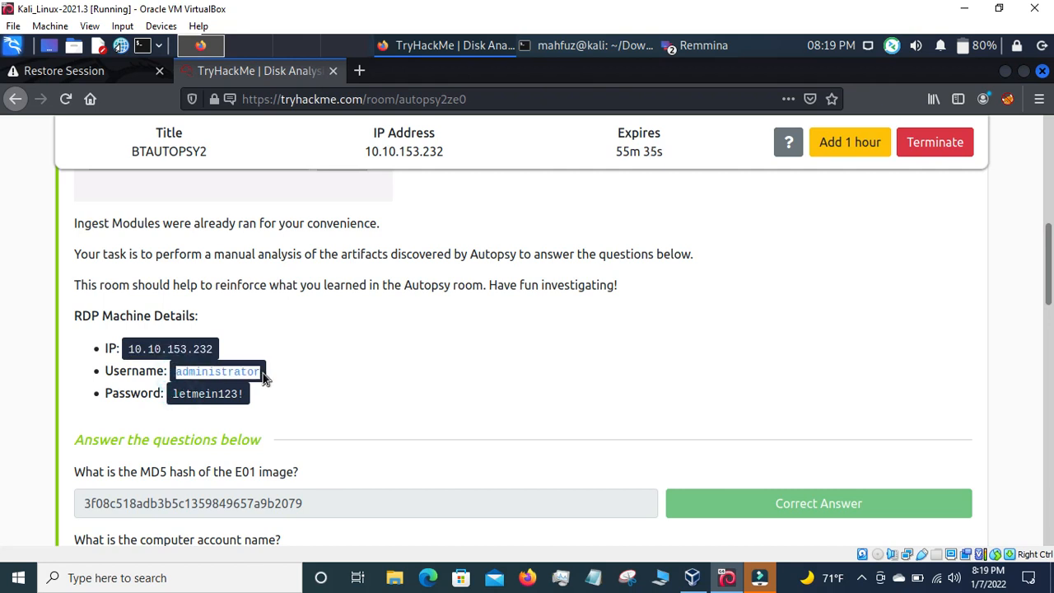
right_click(264, 376)
left_click(303, 381)
left_click(700, 46)
left_click(712, 72)
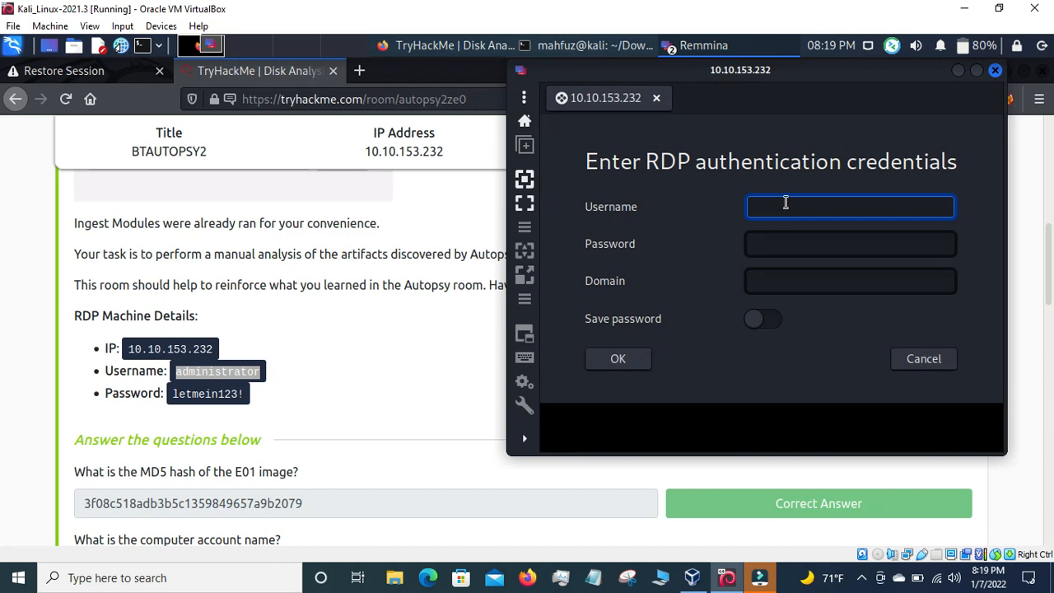
key("ctrl+v")
key("Tab")
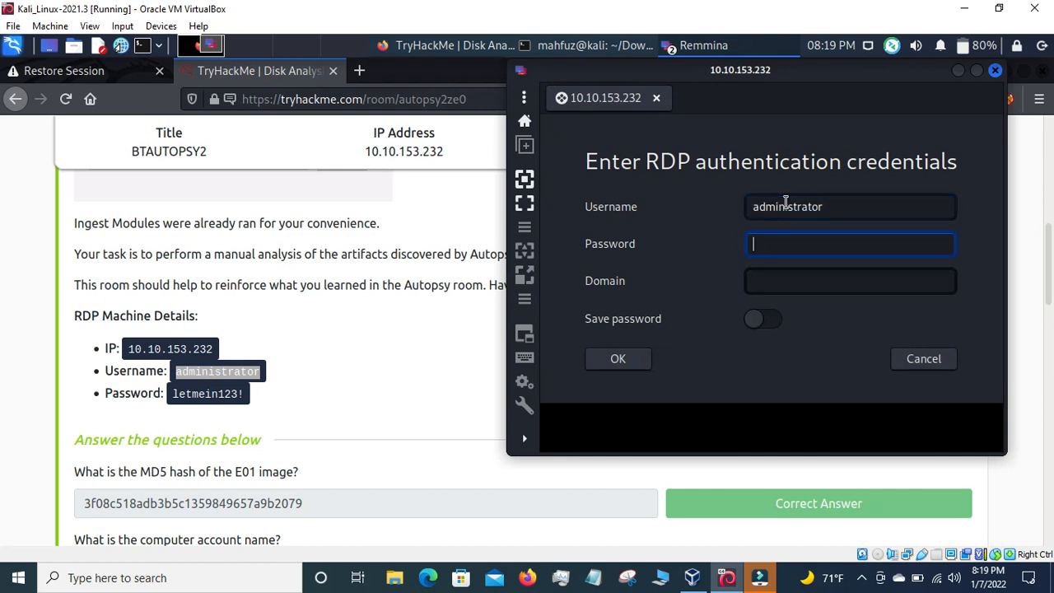
Copy the password from the room's RDP machine details into Remmina's password field and sign in
left_click_drag(172, 397, 247, 402)
right_click(234, 402)
left_click(260, 412)
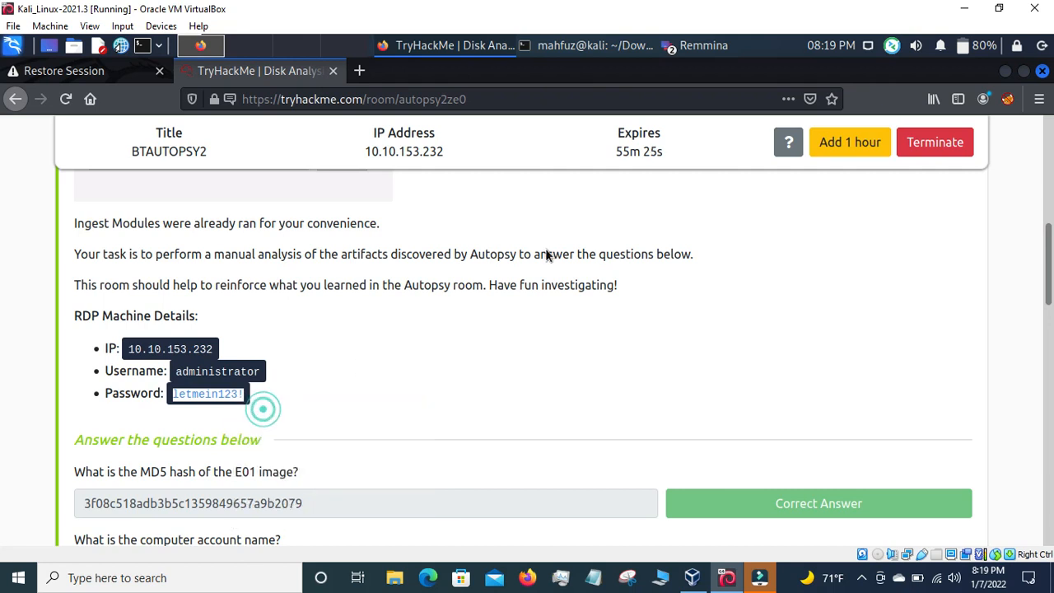
left_click(706, 46)
left_click(725, 66)
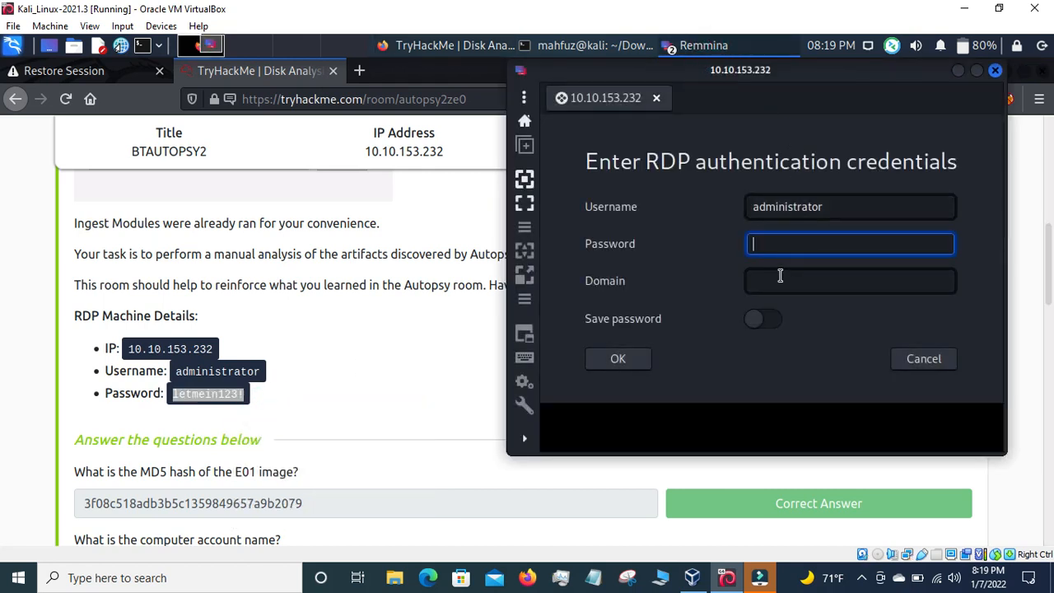
key("ctrl+v")
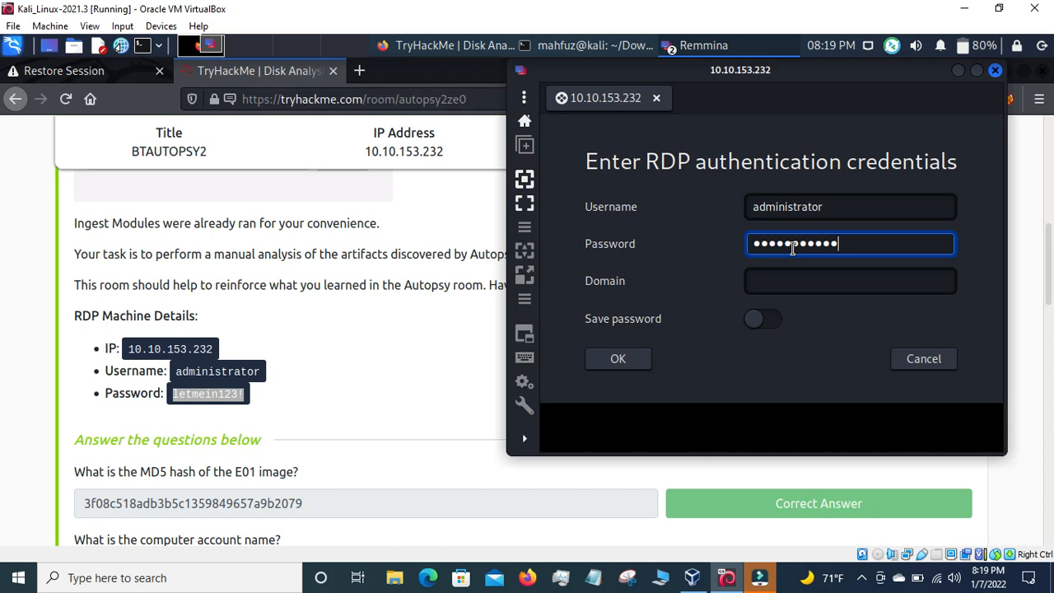
key("Return")
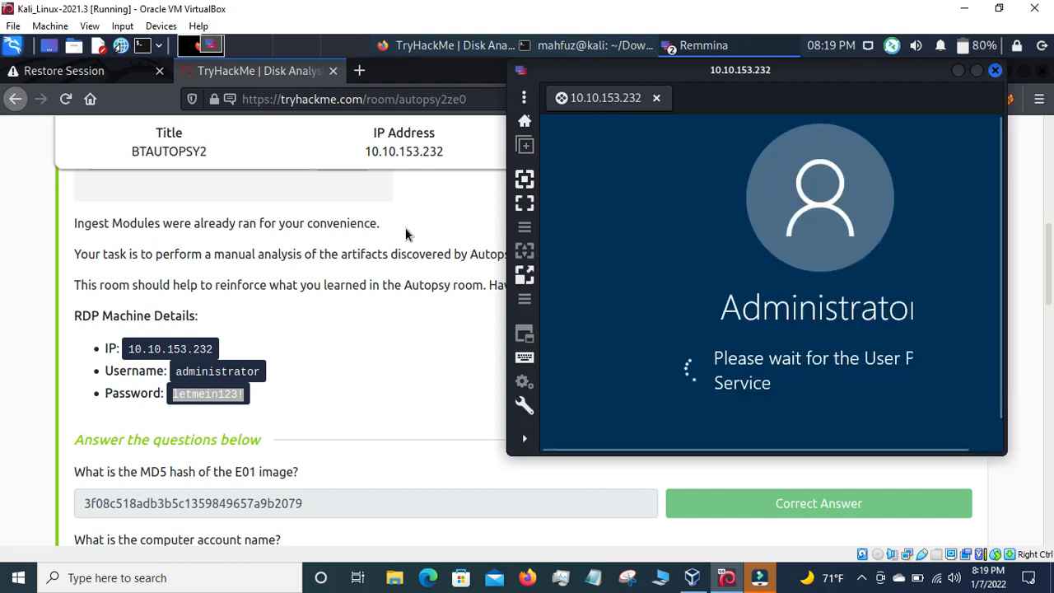
Check the Windows 10 Disk Image task instructions on the room page, then return to the remote desktop window
left_click(273, 299)
scroll(288, 300, "up", 3)
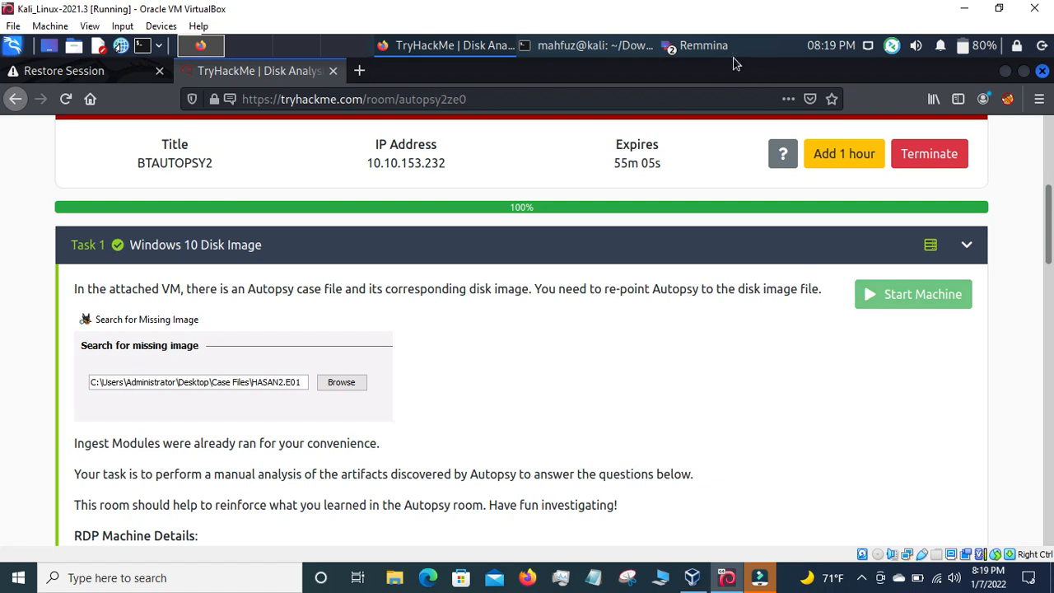
left_click(700, 45)
left_click(723, 72)
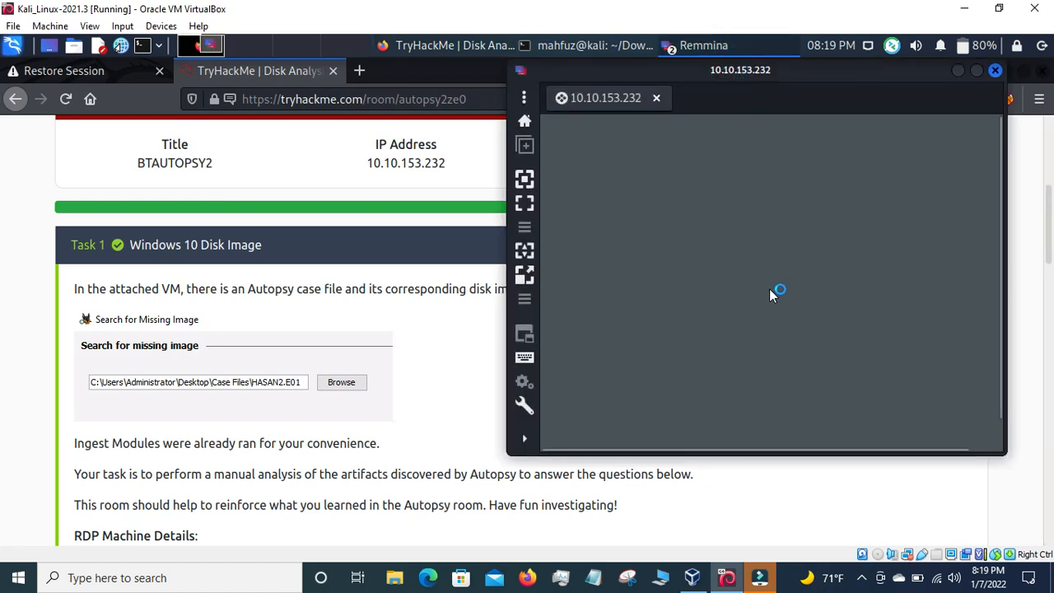
Try to enlarge the remote desktop by maximizing the window and using full-screen, scaled and dynamic resolution modes
left_click(976, 72)
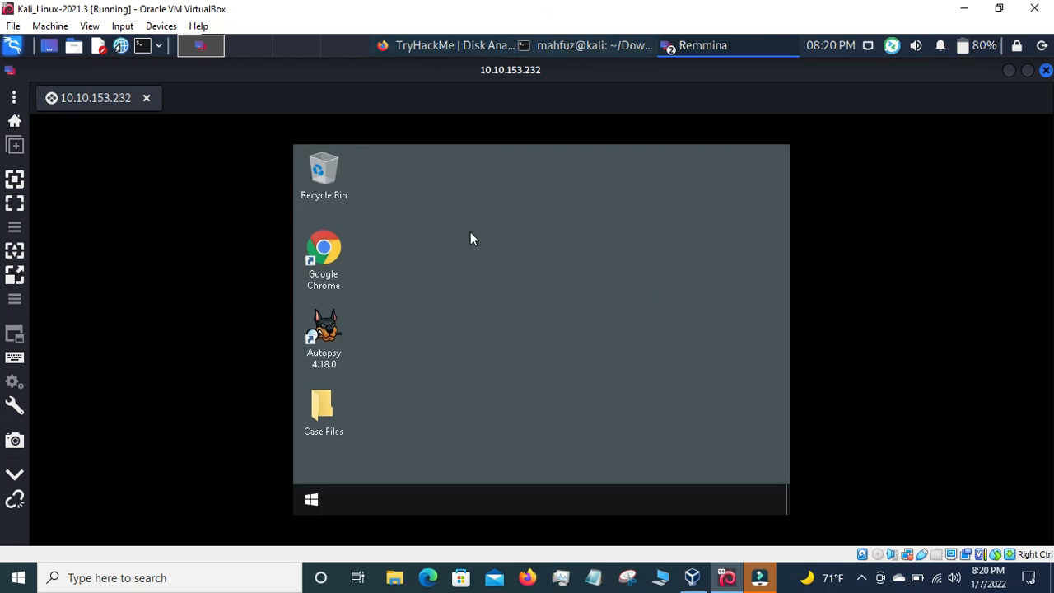
left_click(17, 179)
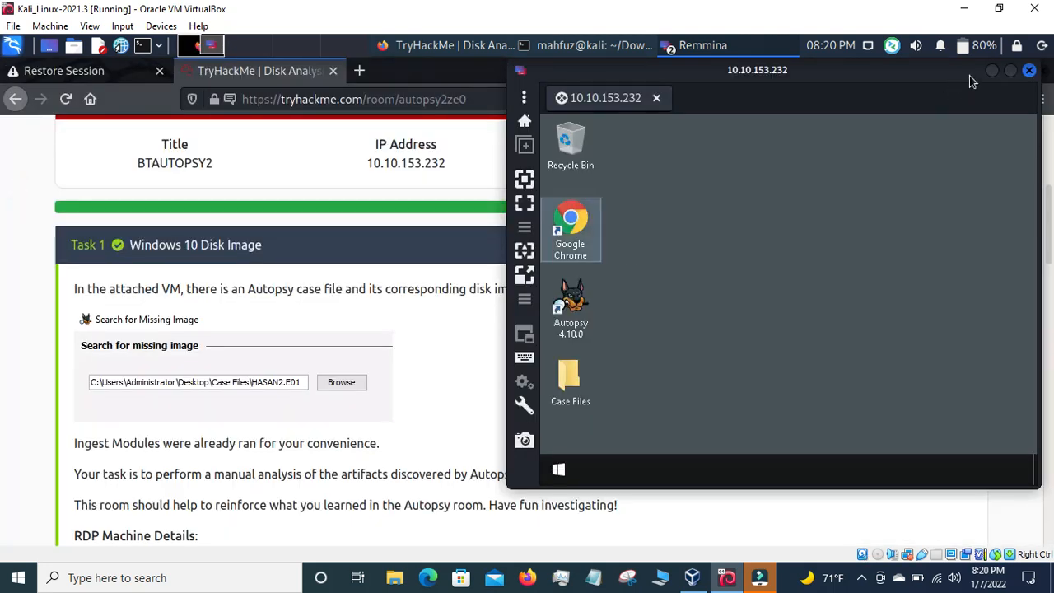
left_click(1010, 70)
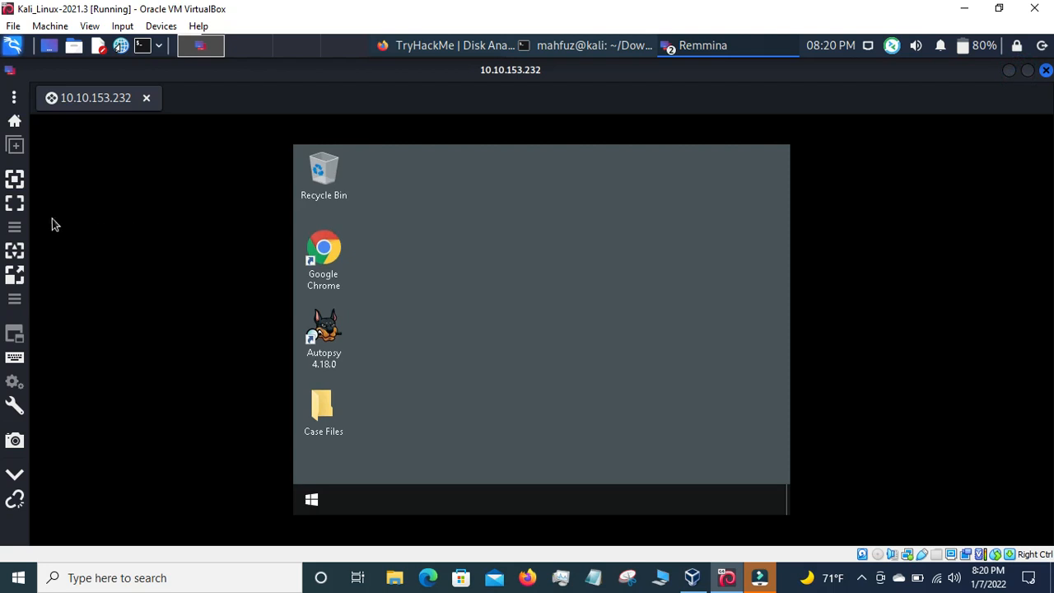
left_click(14, 203)
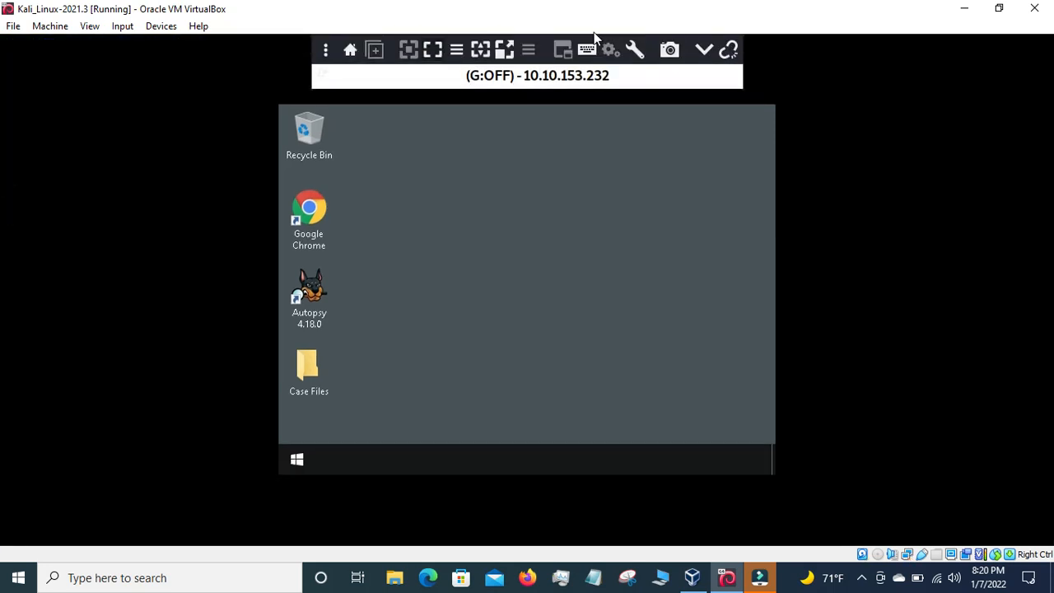
left_click(500, 51)
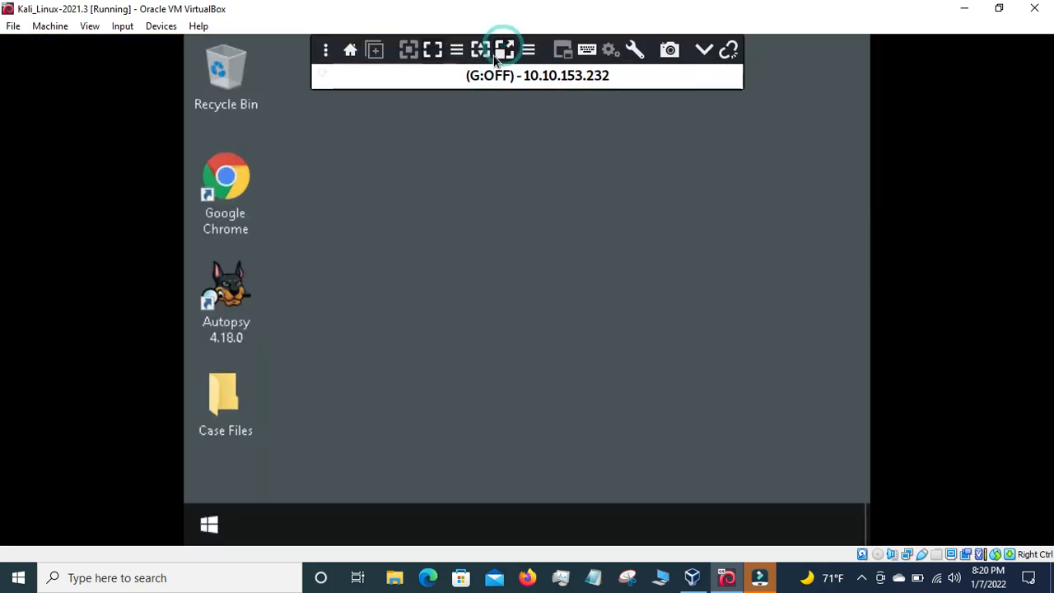
left_click(480, 49)
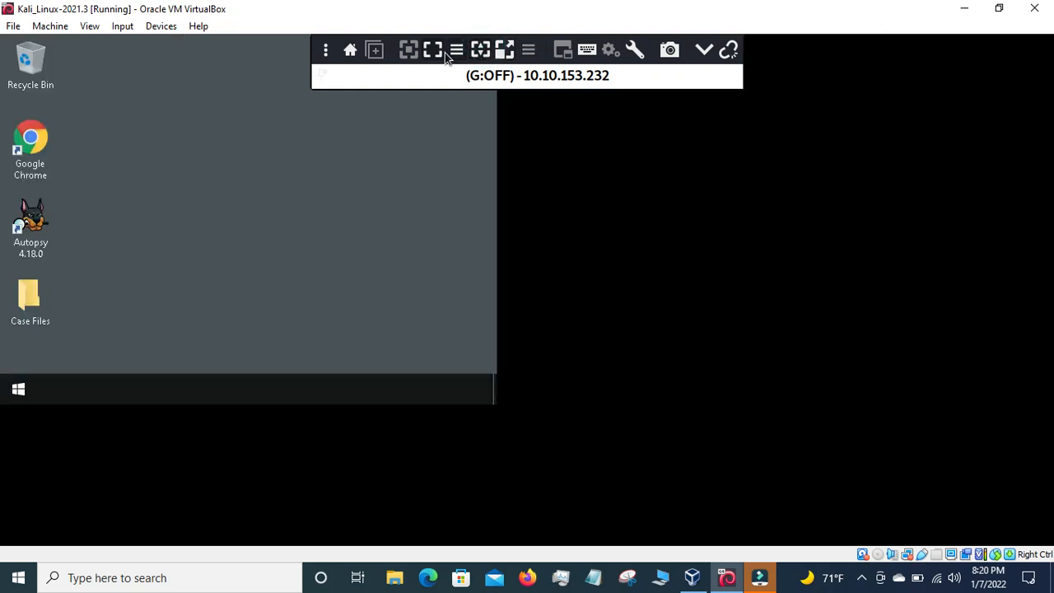
left_click(445, 53)
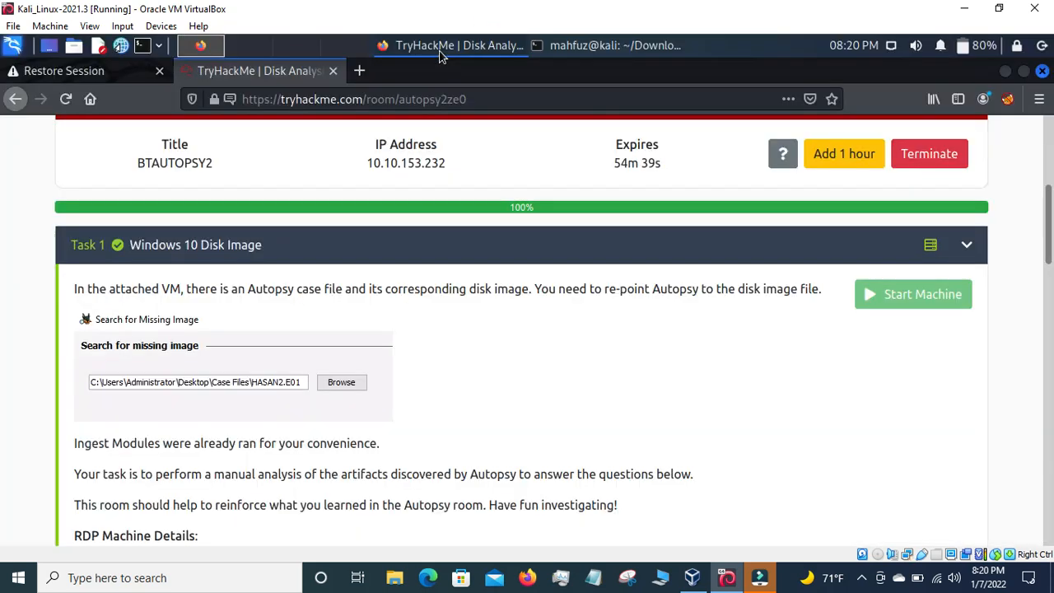
Switch to the terminal and run the remmina command again
left_click(589, 48)
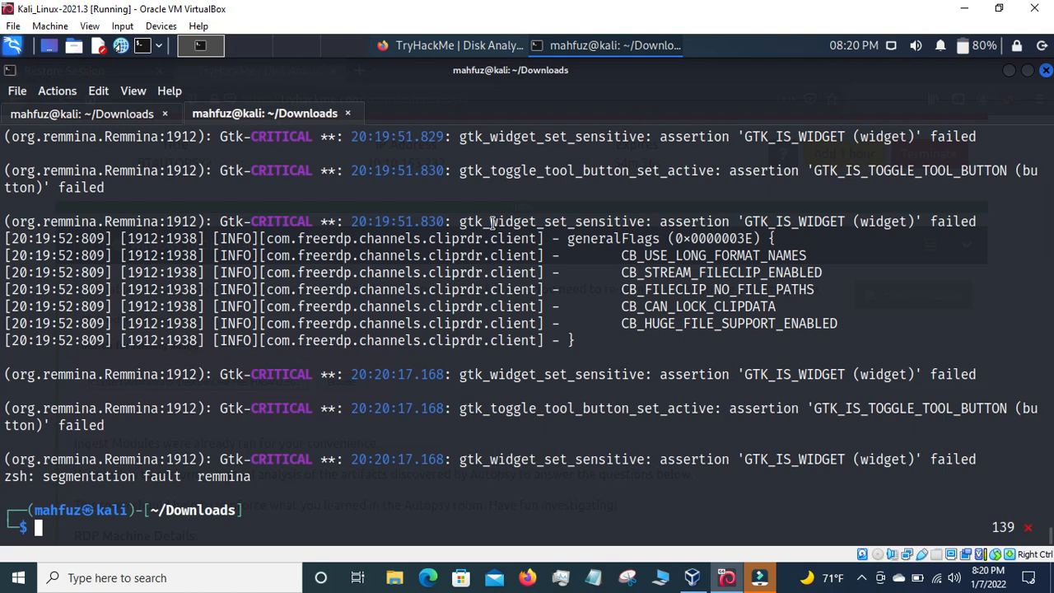
key("Up")
key("Return")
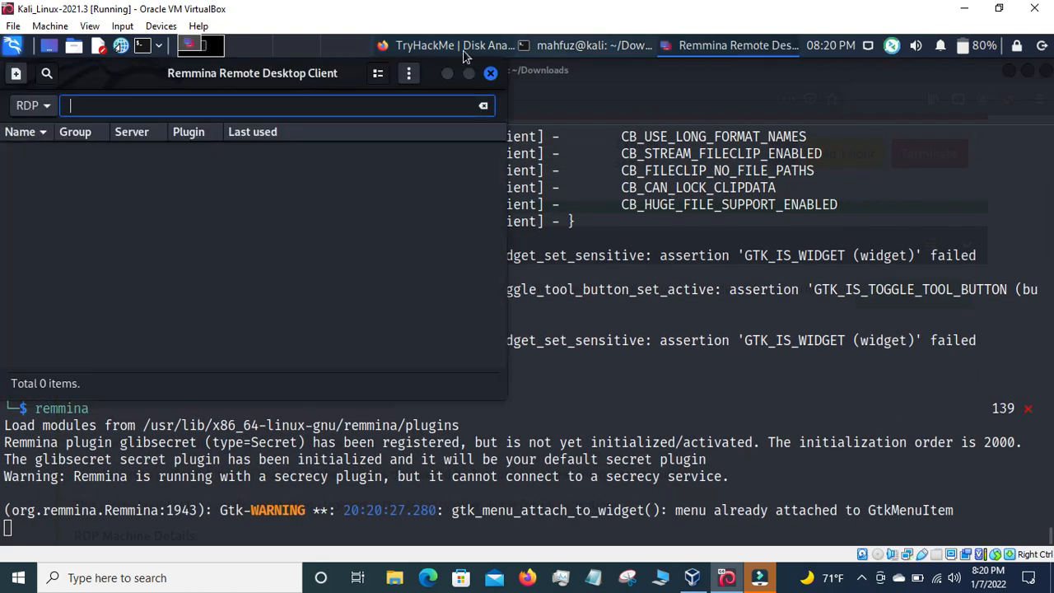
Return to the room page and copy the IP address 10.10.153.232 from the RDP machine details again
left_click(464, 51)
scroll(343, 383, "down", 4)
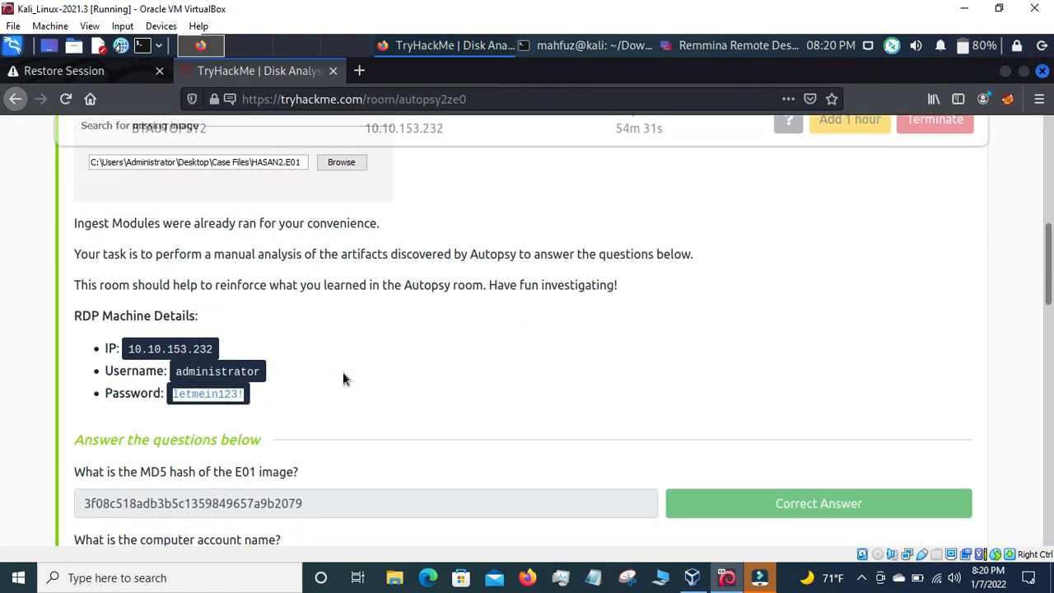
scroll(344, 379, "down", 2)
scroll(344, 379, "up", 1)
left_click(125, 301)
left_click_drag(128, 305, 229, 311)
right_click(229, 310)
left_click(263, 316)
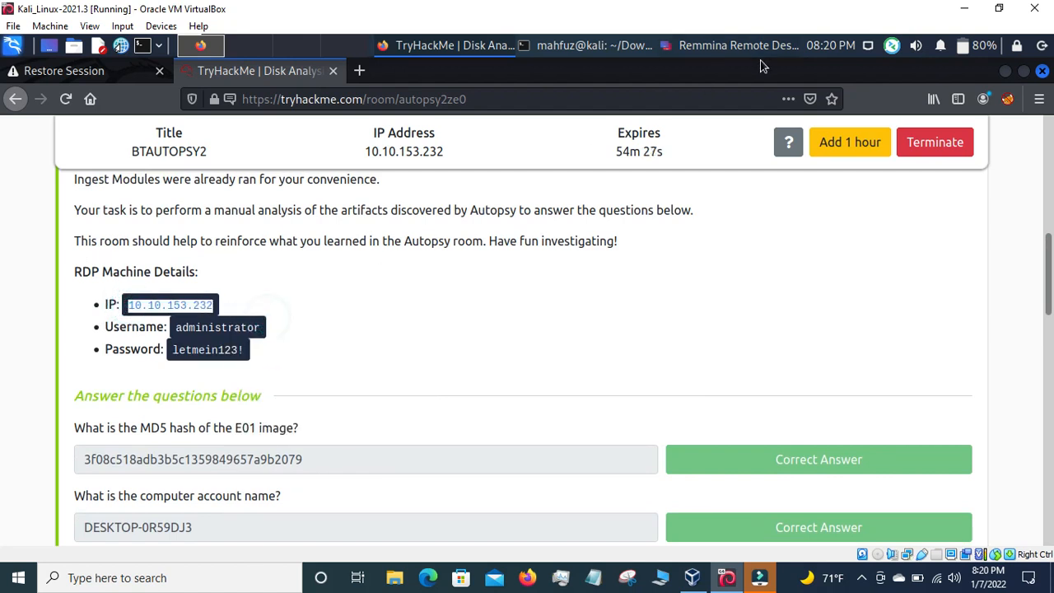
Paste 10.10.153.232 as the server address in Remmina and start the RDP connection
left_click(739, 45)
left_click(372, 106)
key("ctrl+v")
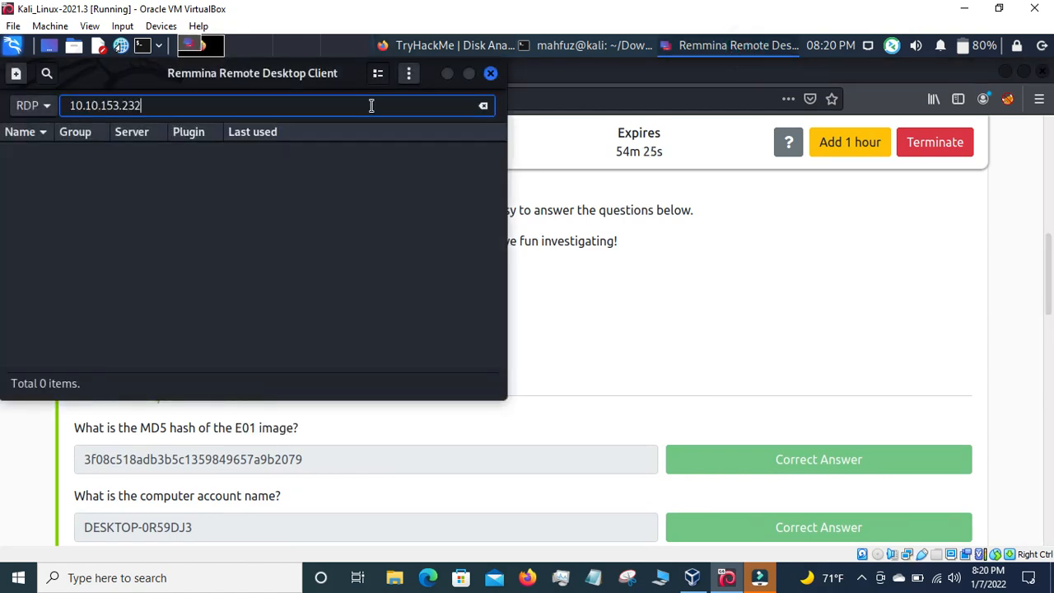
key("Return")
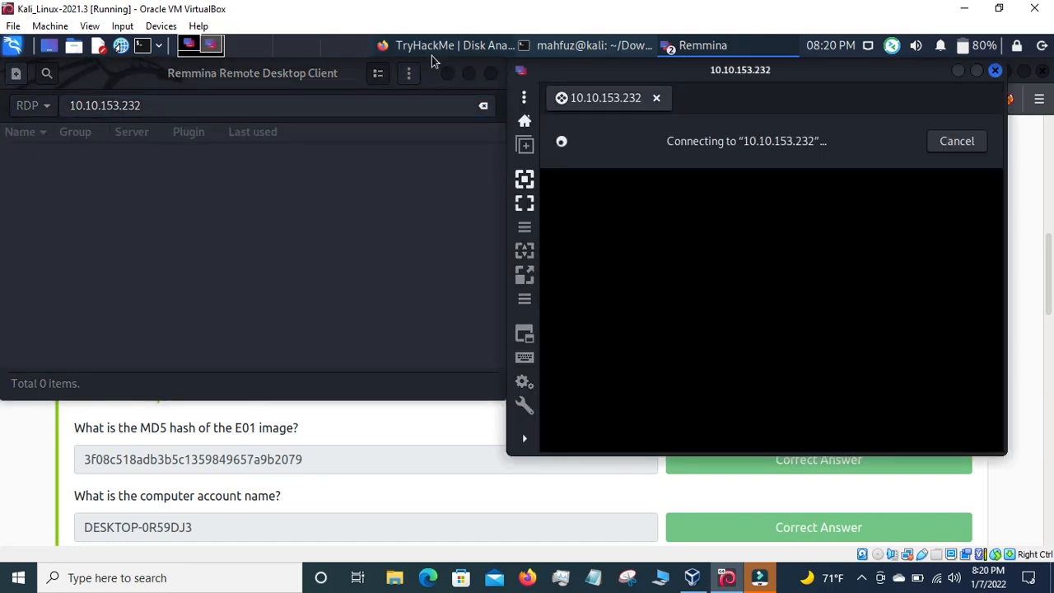
Copy the username administrator from the room's RDP machine details and paste it as the username in Remmina's RDP login
left_click(434, 48)
left_click(230, 299)
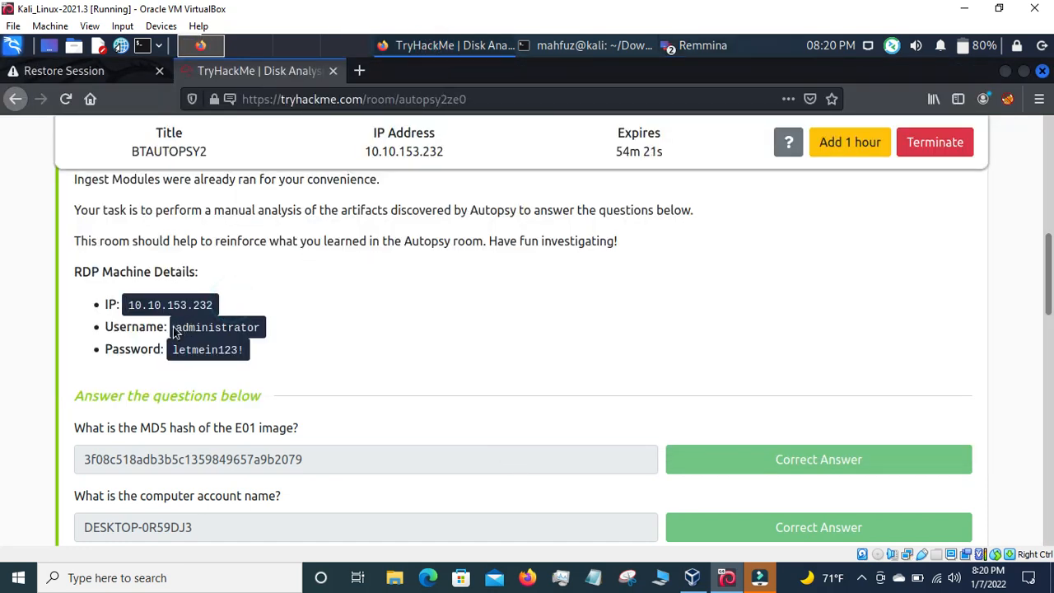
left_click_drag(174, 331, 256, 327)
right_click(260, 328)
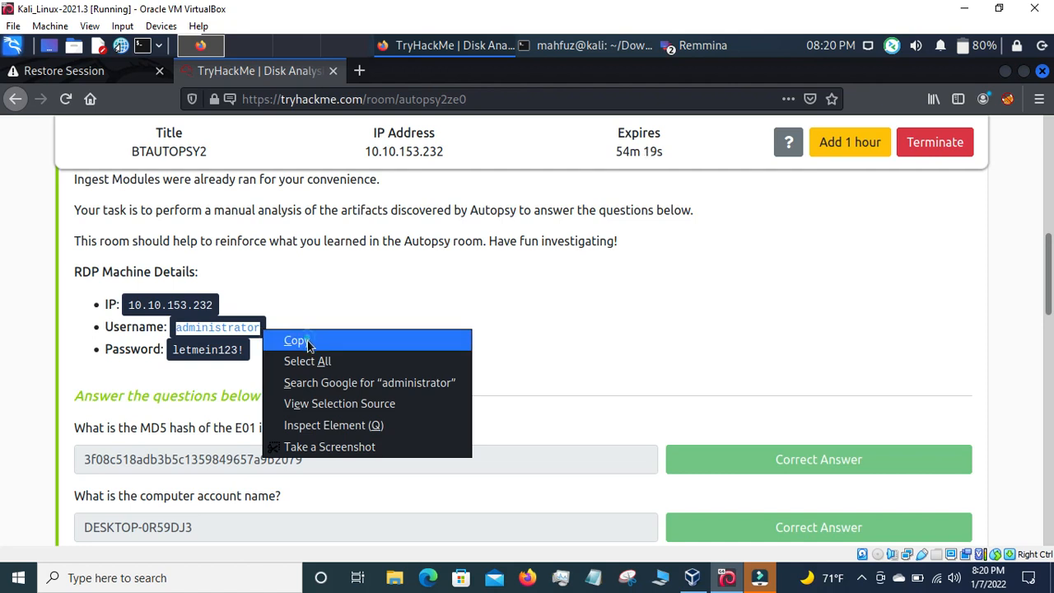
left_click(305, 340)
left_click(700, 48)
left_click(717, 71)
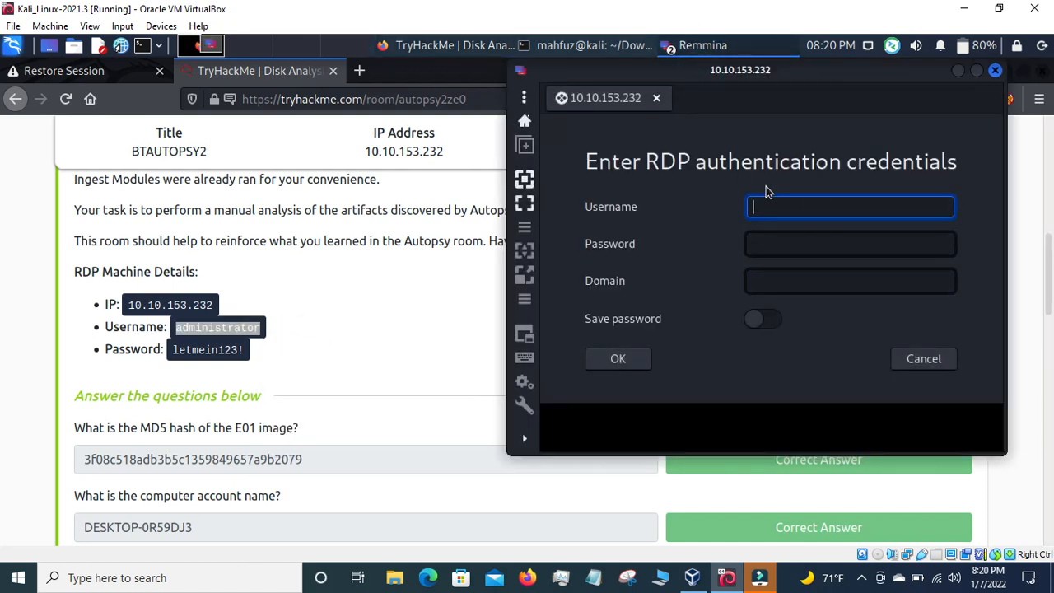
key("ctrl+v")
key("Tab")
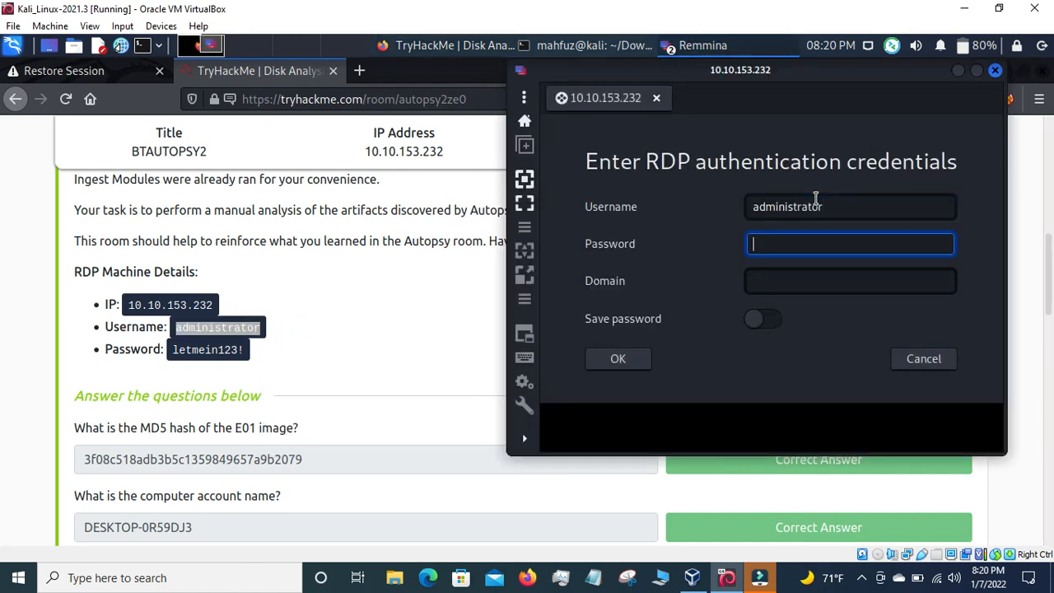
Copy the account password from the room's RDP machine details, paste it into Remmina's password field and submit the login
left_click(175, 352)
left_click_drag(174, 351, 243, 352)
right_click(243, 353)
left_click(278, 368)
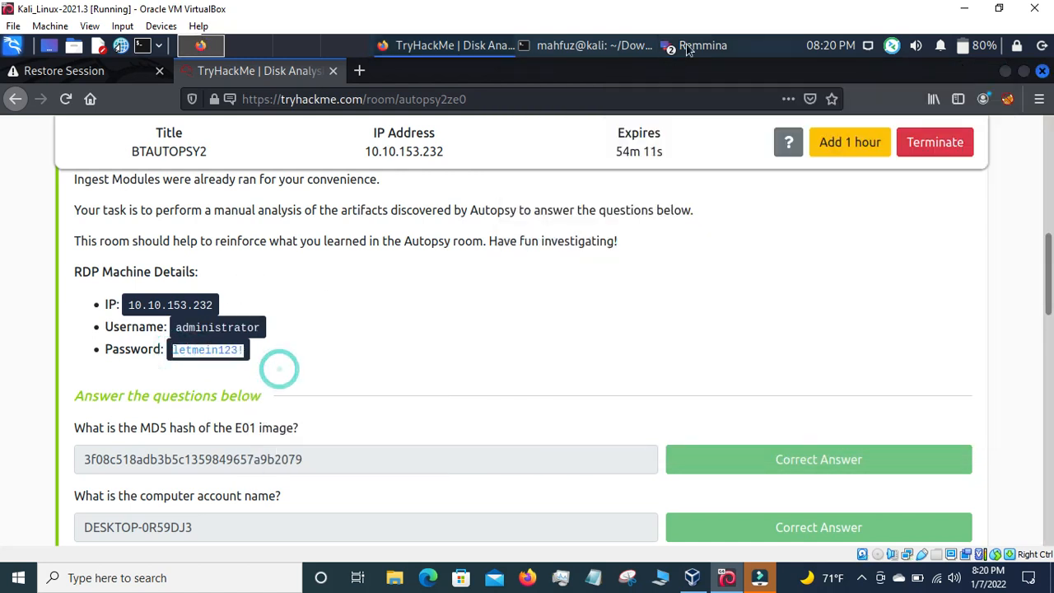
left_click(704, 45)
left_click(715, 72)
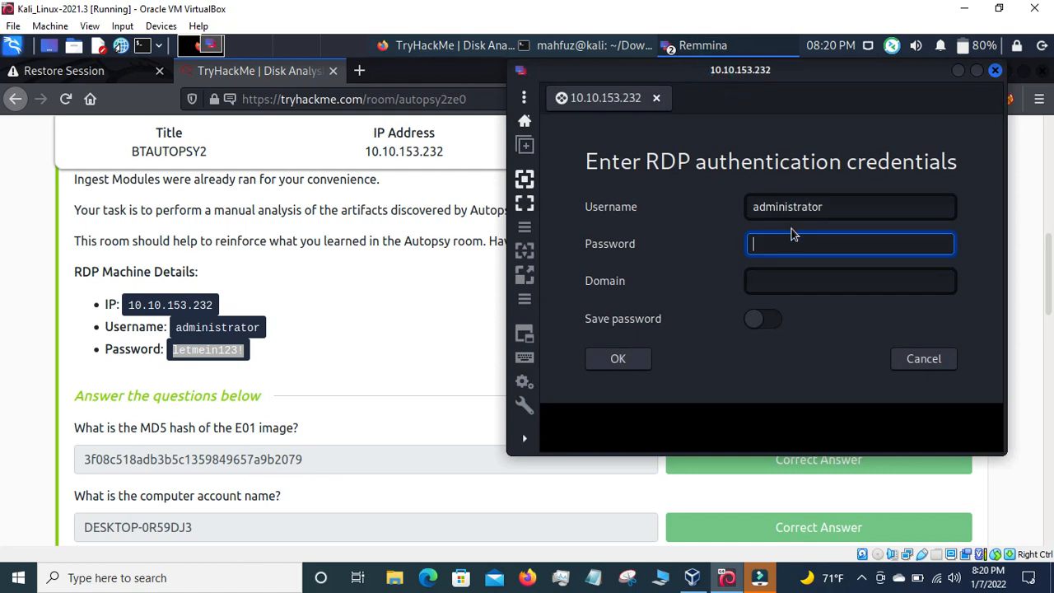
key("ctrl+v")
key("Return")
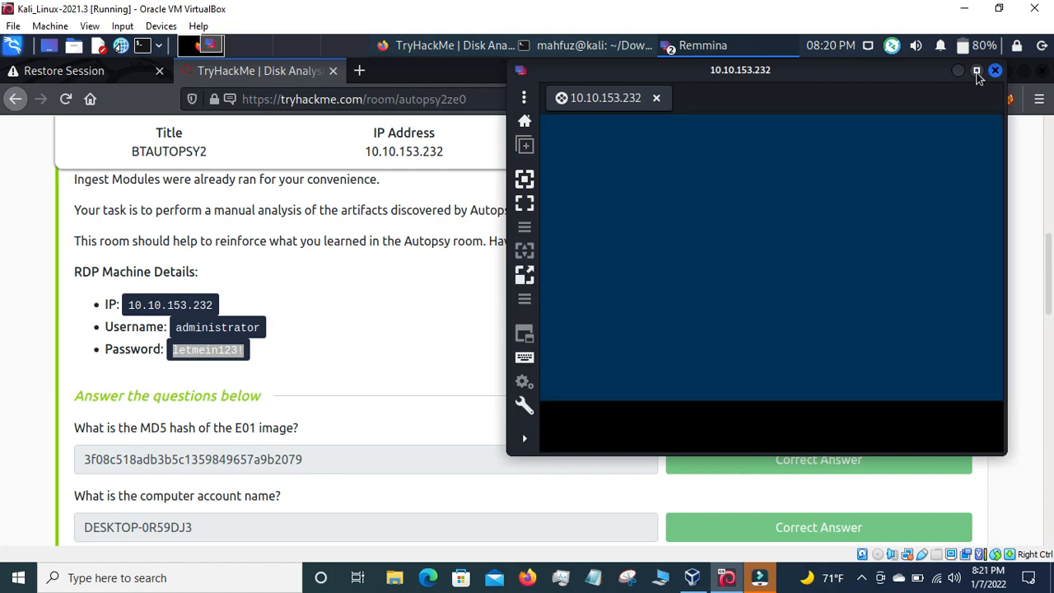
Maximize the remote desktop window with dynamic resolution update enabled, and open the Case Files folder on the remote desktop
left_click(976, 71)
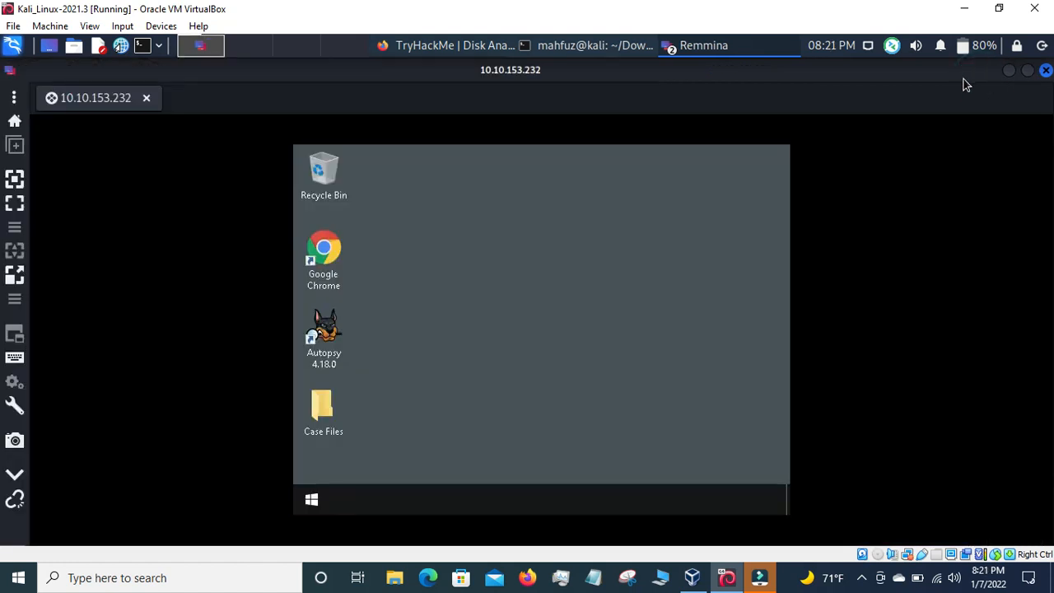
left_click(15, 252)
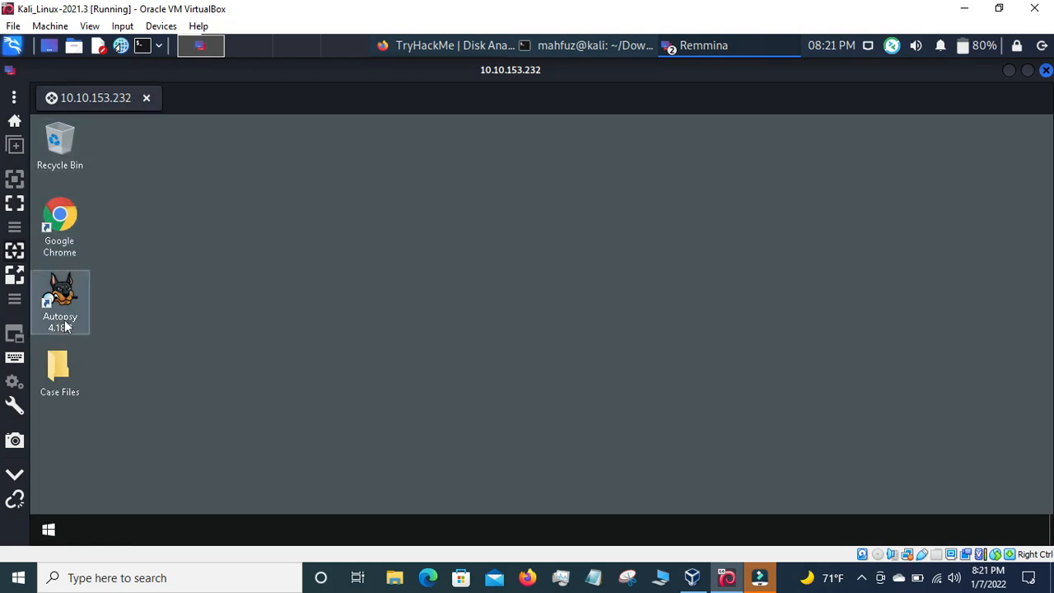
double_click(59, 371)
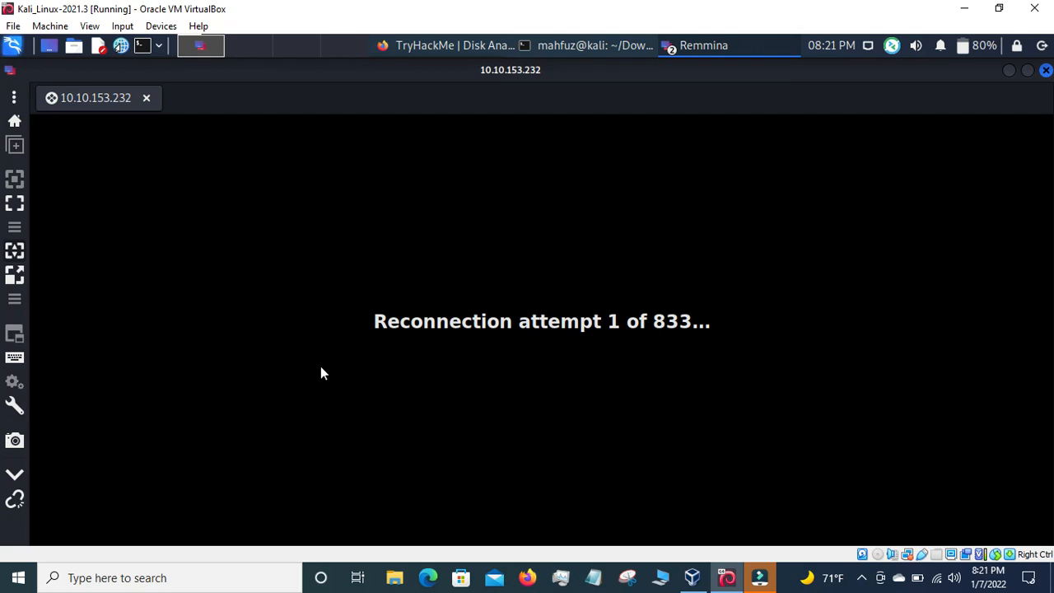
Try to restore the remote display by toggling Remmina's dynamic resolution, scaled and full-screen modes
left_click(15, 250)
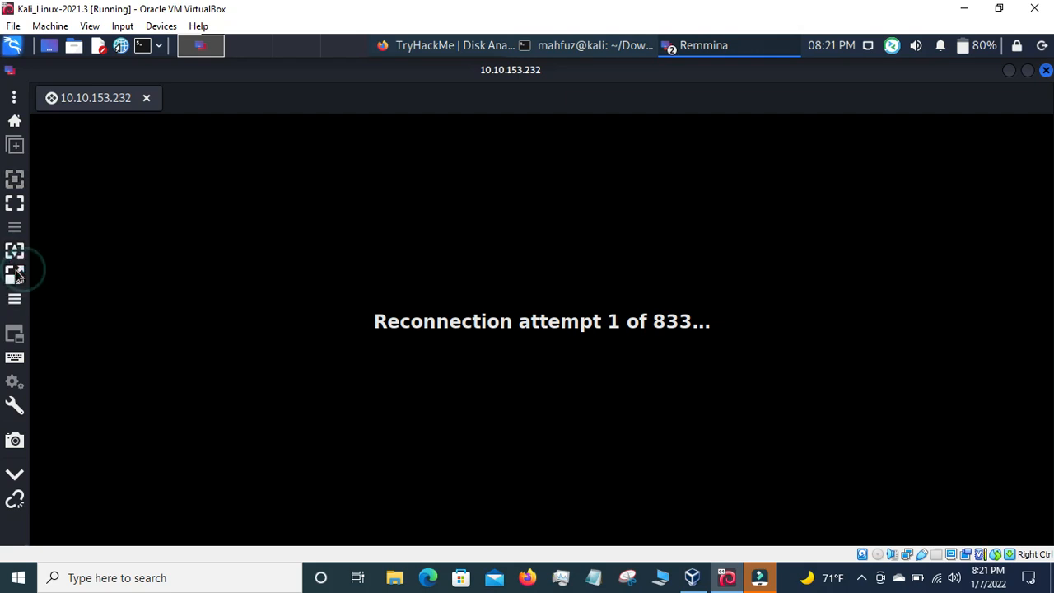
left_click(15, 204)
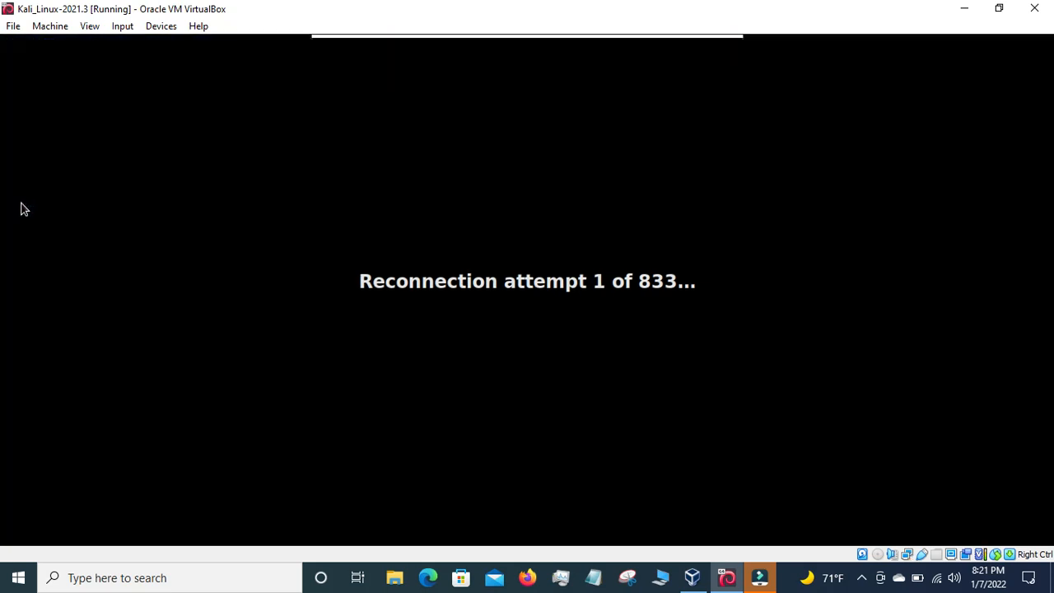
left_click(548, 30)
left_click(508, 50)
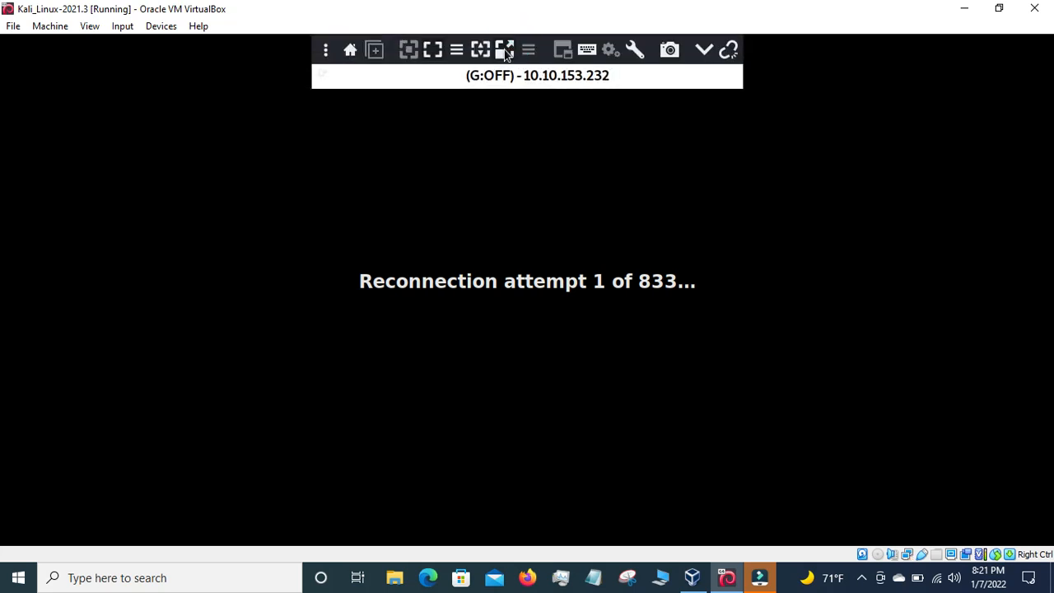
left_click(431, 48)
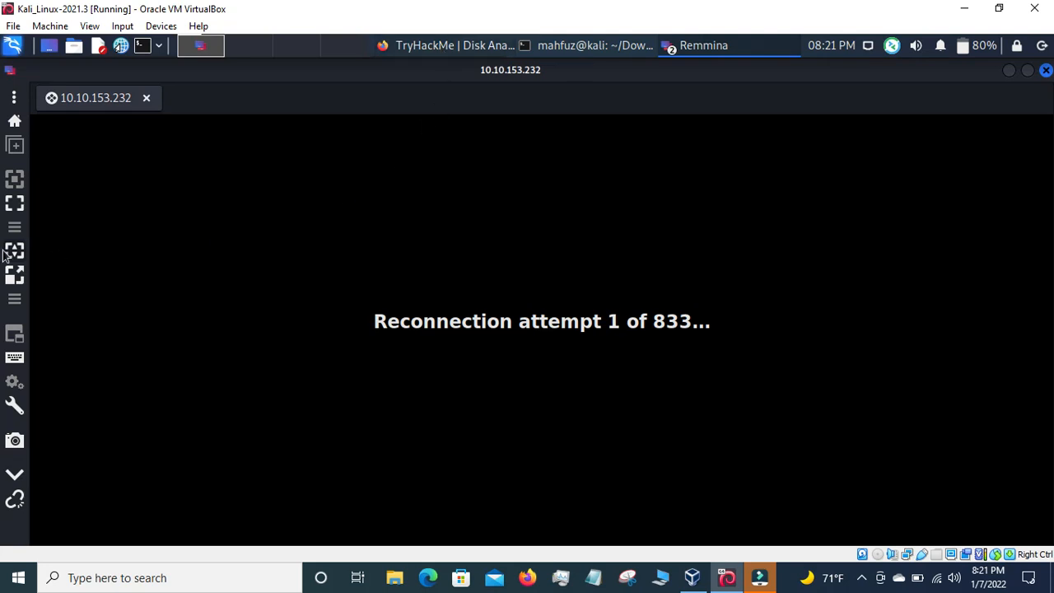
left_click(16, 203)
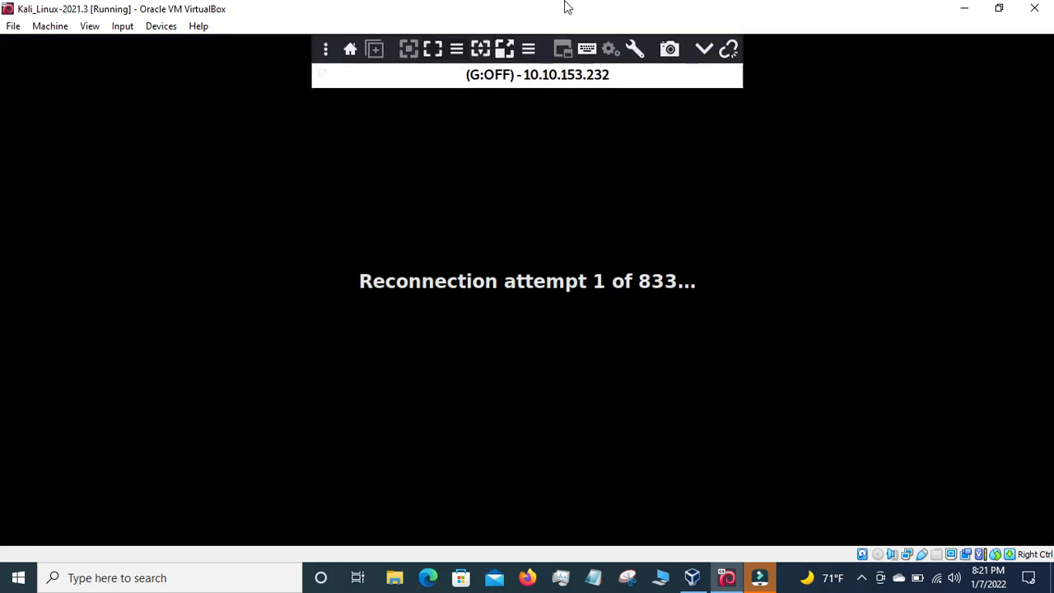
left_click(480, 49)
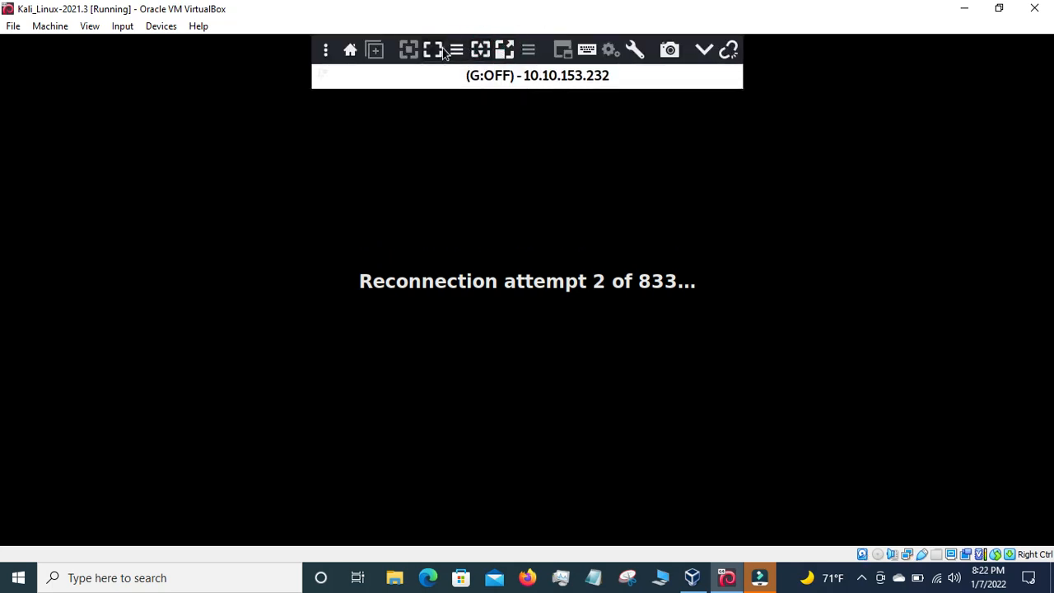
left_click(442, 51)
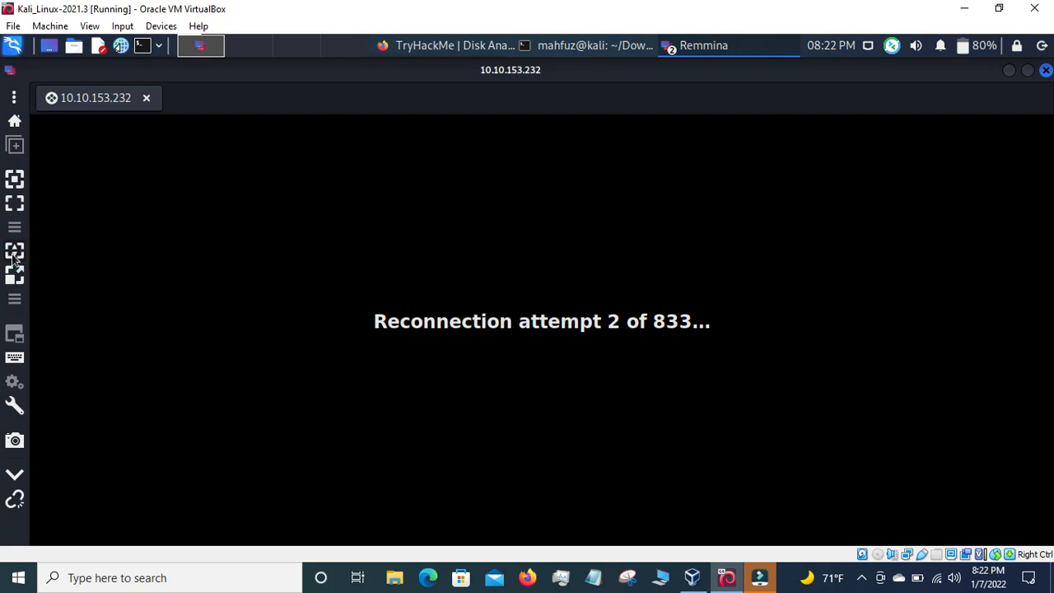
left_click(18, 199)
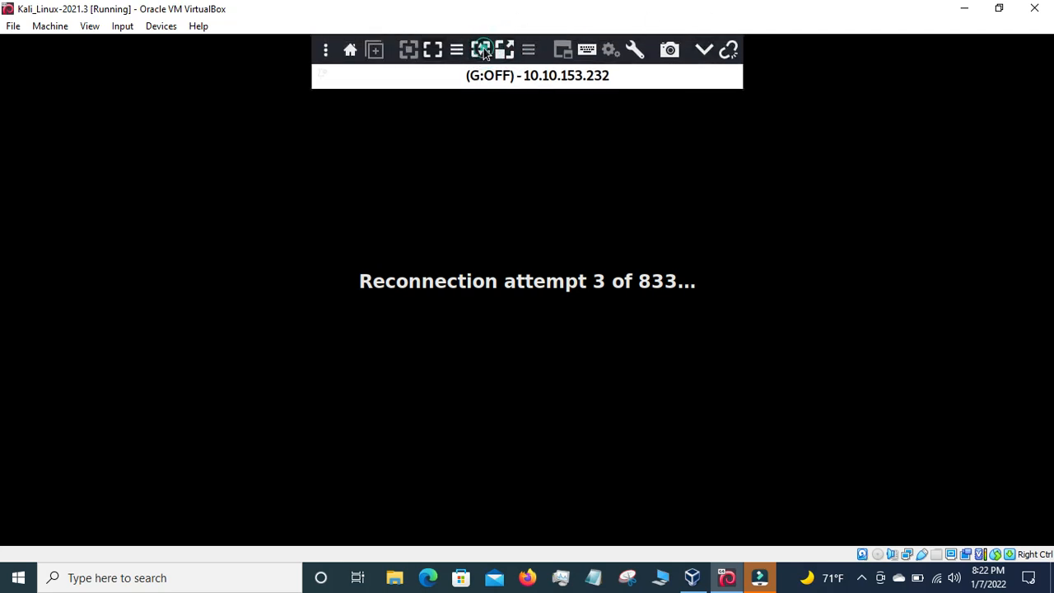
left_click(432, 49)
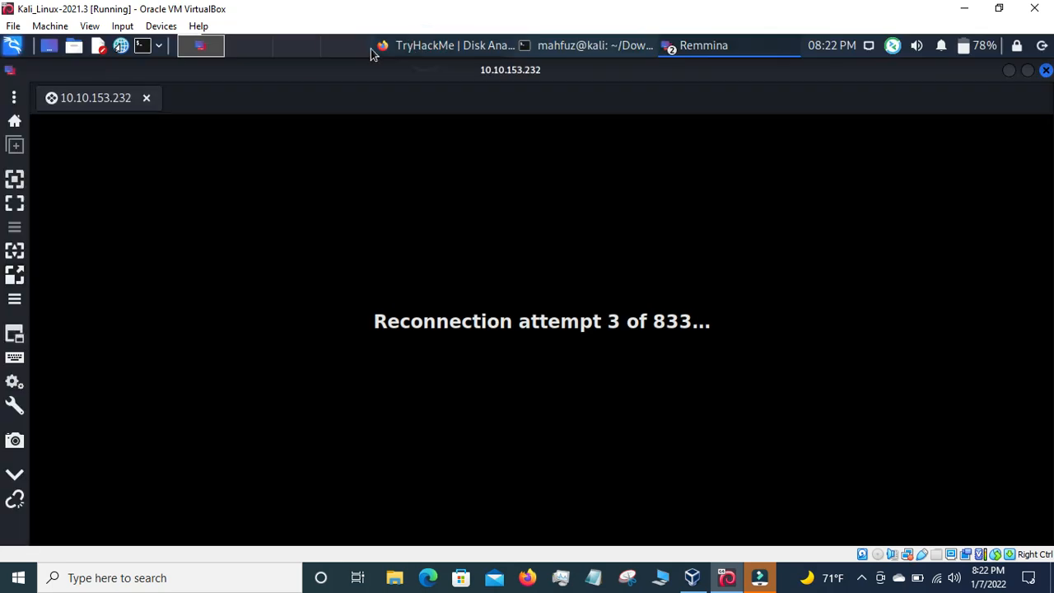
Switch to the terminal, suspend the running remmina process and clear the output
left_click(593, 48)
key("ctrl+z")
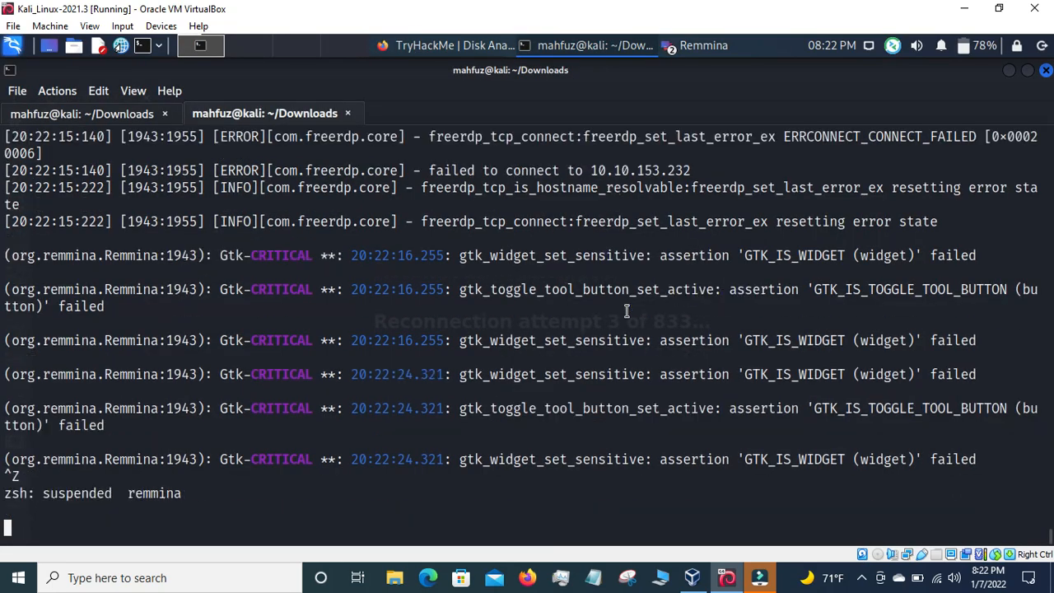
type("clear")
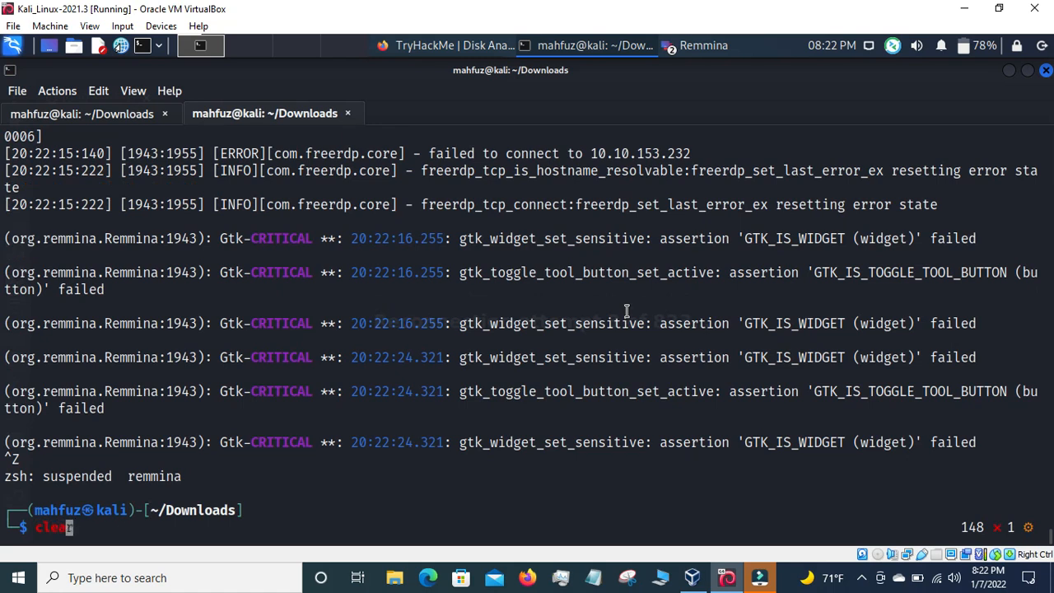
key("Return")
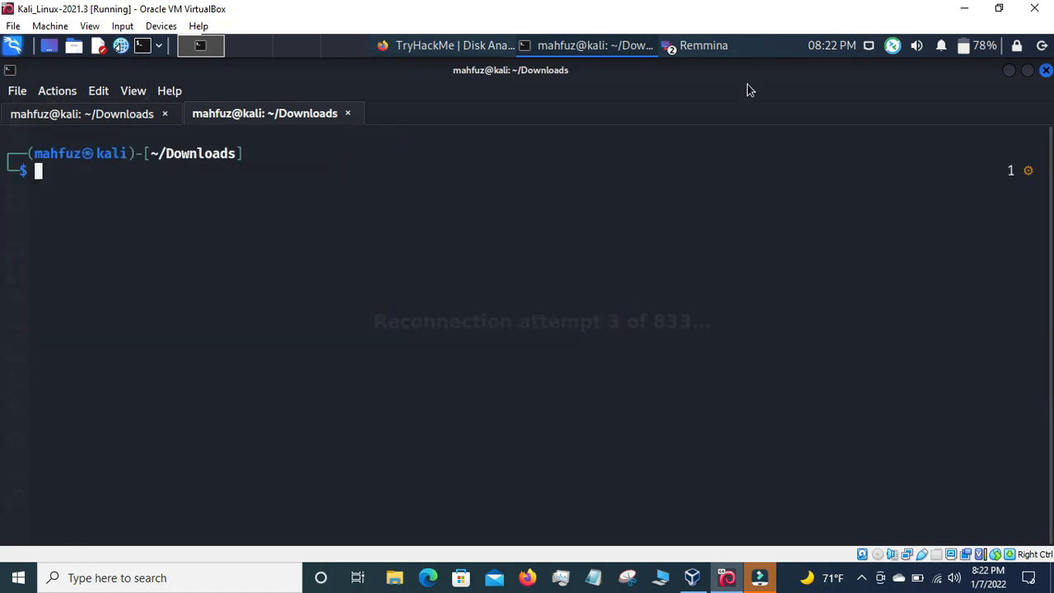
Check the Remmina session window, and close the terminal tab that holds the suspended remmina process
left_click(706, 46)
left_click(730, 72)
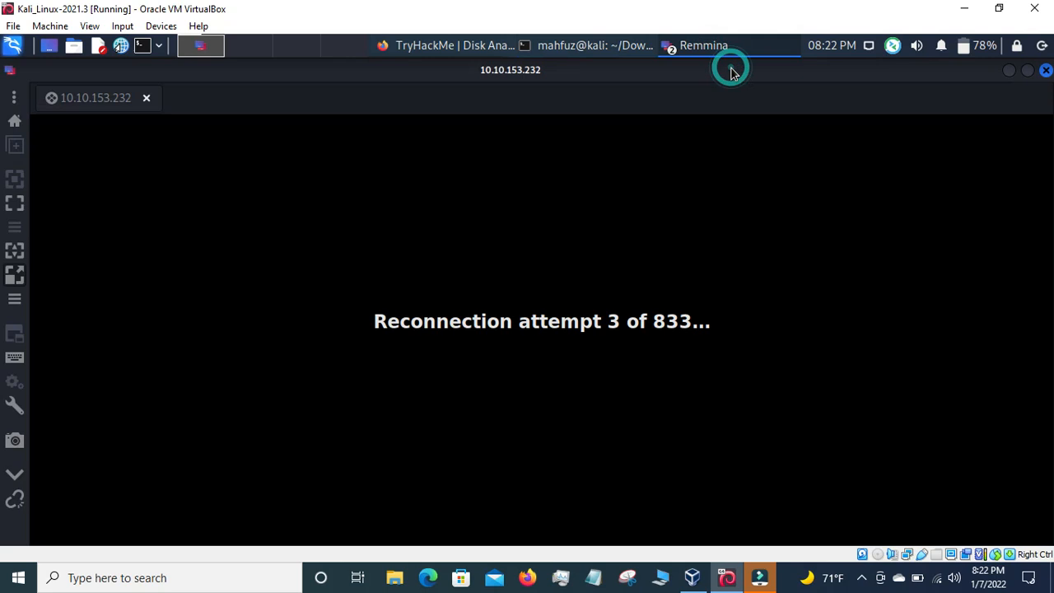
left_click(619, 49)
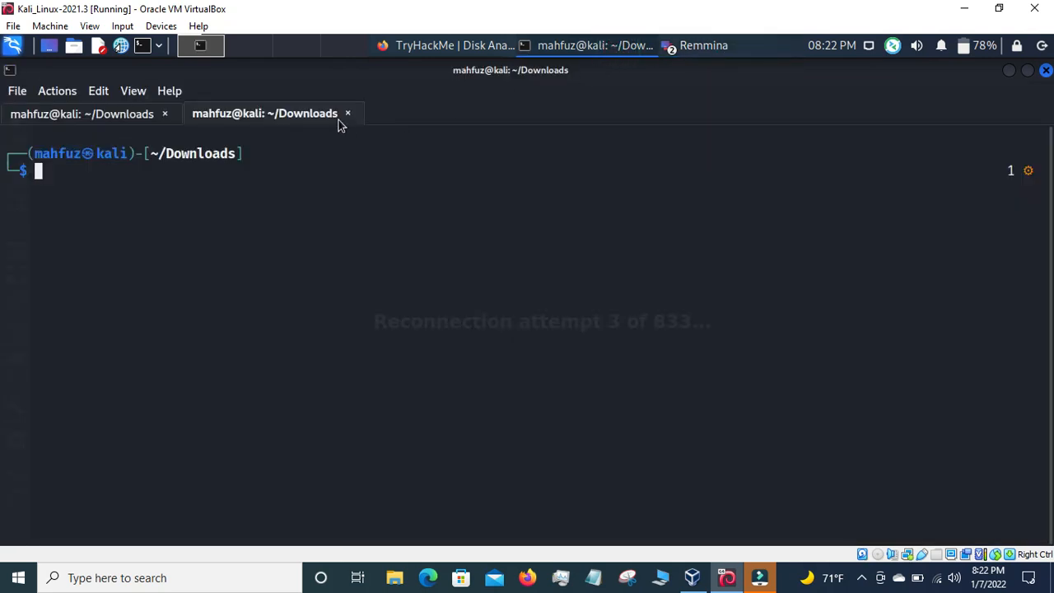
left_click(346, 113)
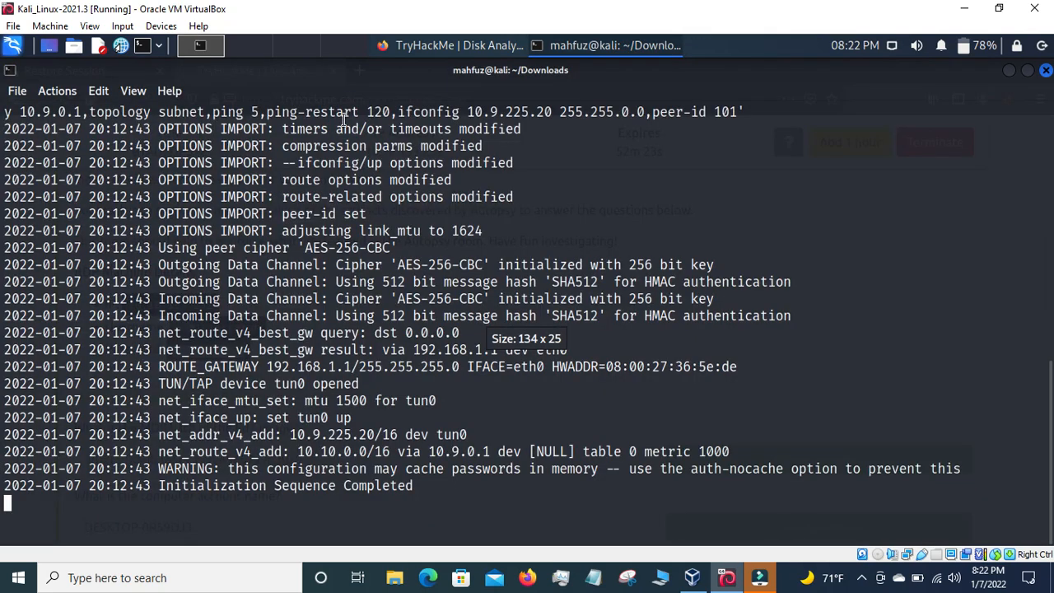
Open a new terminal tab, enlarge its text and run the remmina command
left_click(15, 90)
left_click(43, 108)
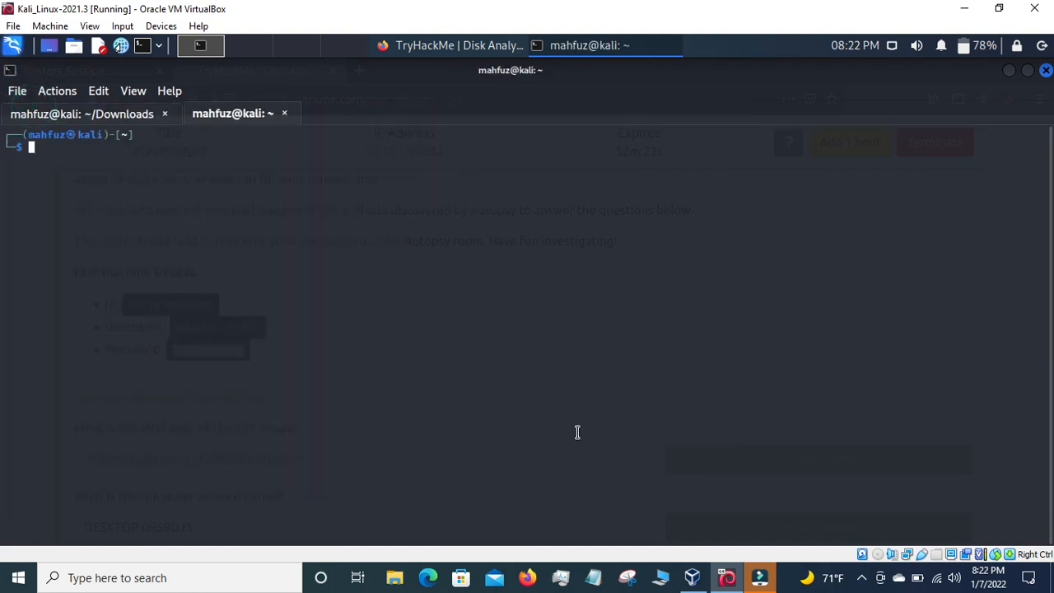
key("ctrl+plus")
key("ctrl+plus")
type("c")
key("BackSpace")
type("remmina")
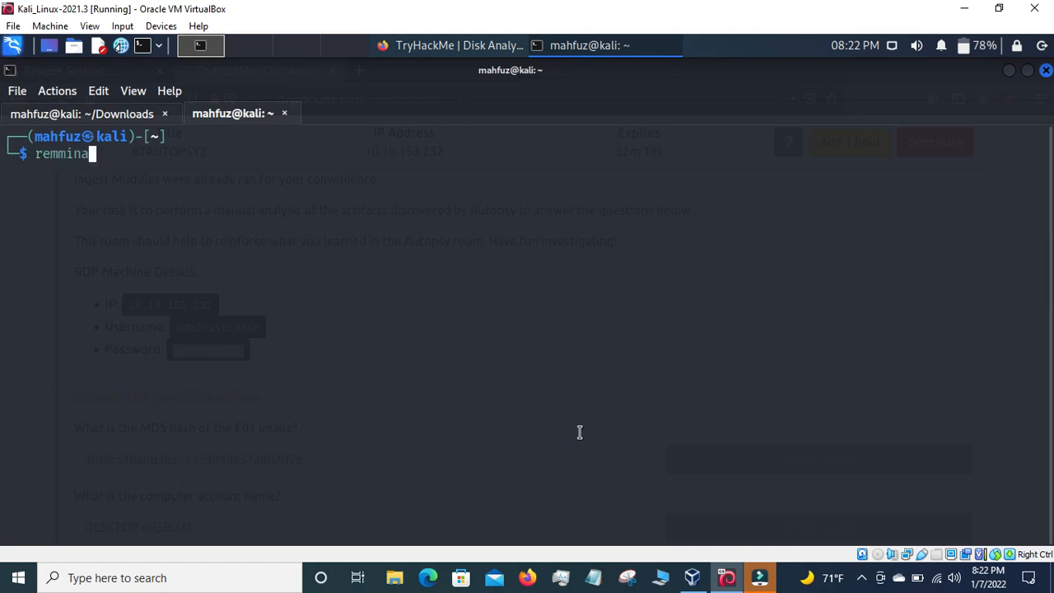
key("Return")
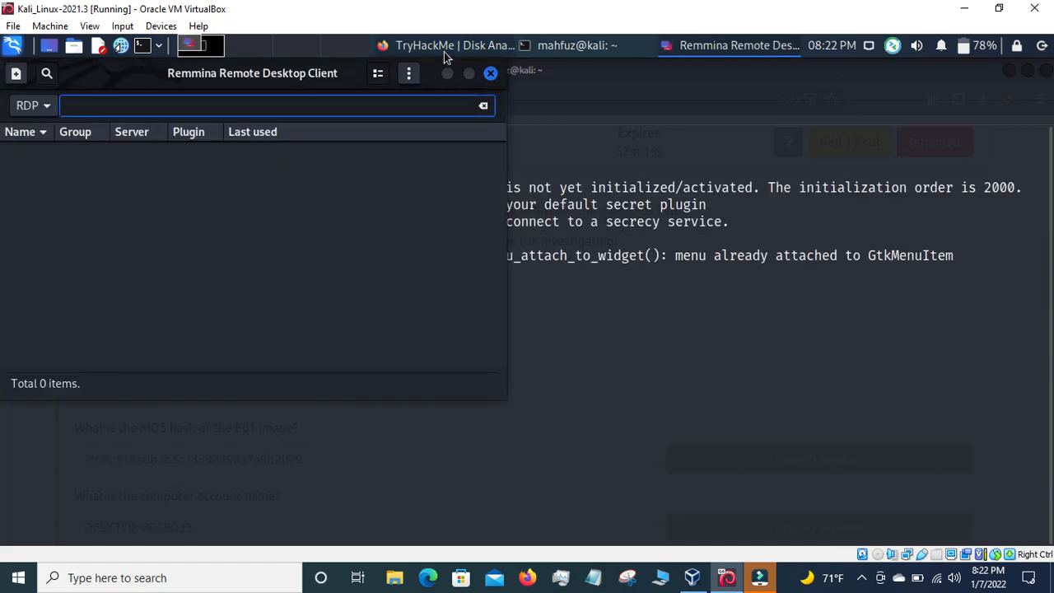
Copy the IP address 10.10.153.232 from the room page and start an RDP connection to it in Remmina
left_click(444, 52)
left_click_drag(130, 305, 216, 310)
right_click(216, 310)
left_click(245, 317)
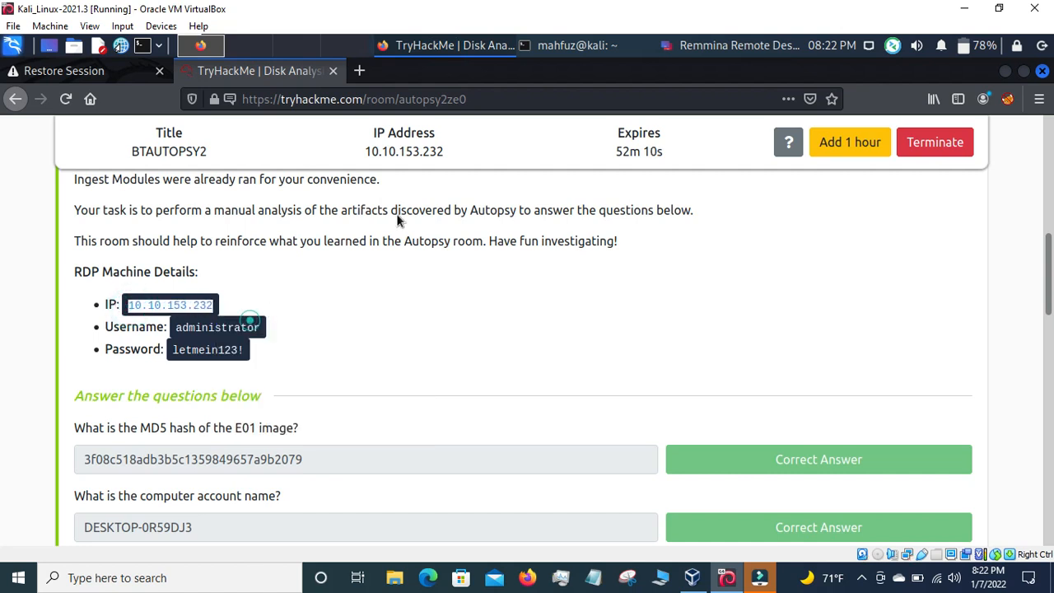
left_click(725, 48)
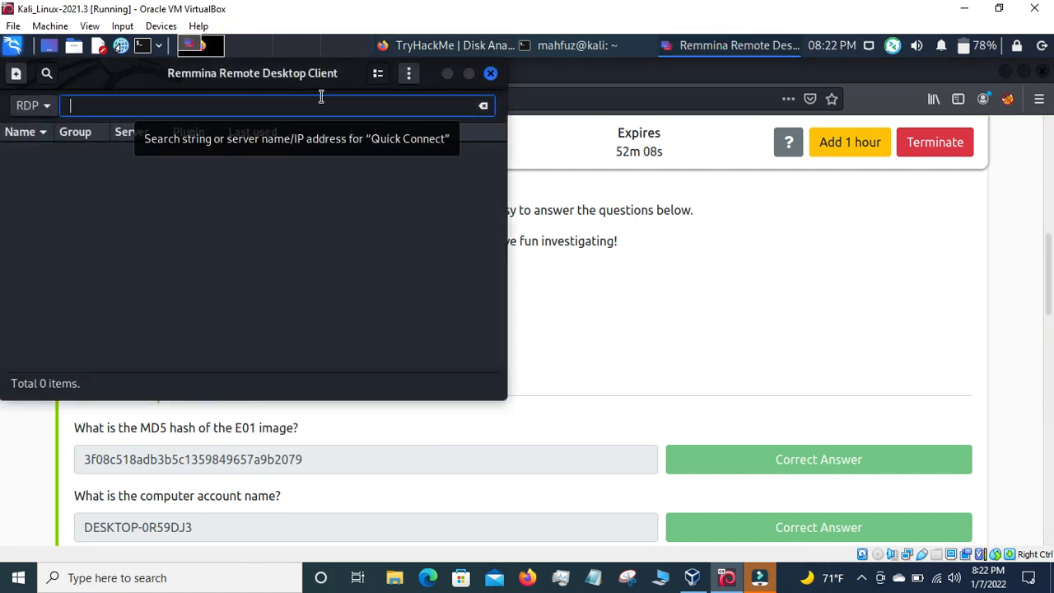
key("ctrl+v")
key("Return")
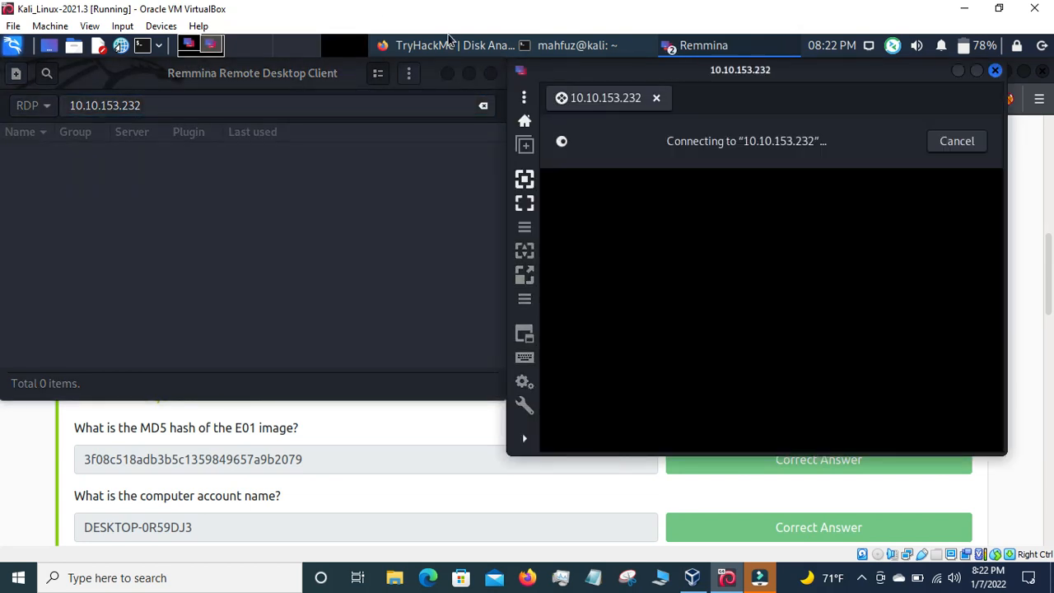
Copy the username administrator from the room page, return to the Remmina connection window and maximize it
left_click(452, 45)
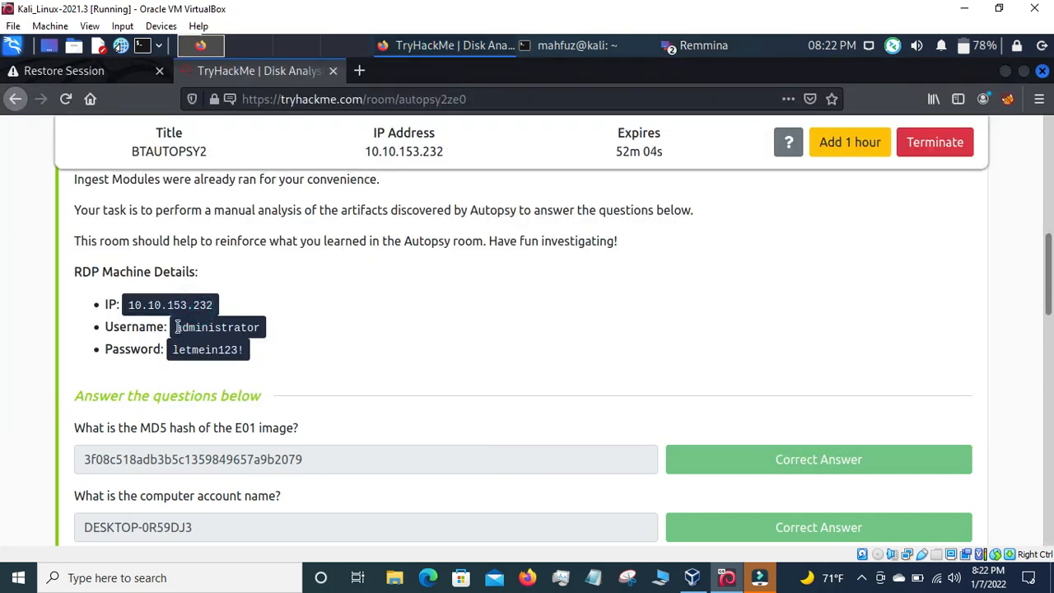
left_click_drag(176, 327, 262, 328)
right_click(262, 328)
left_click(327, 344)
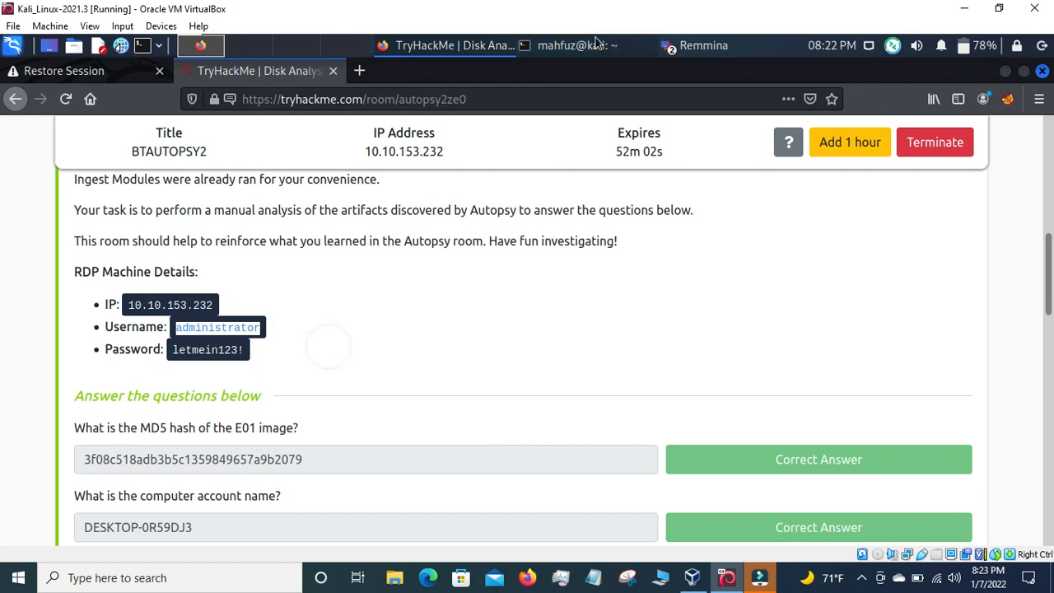
left_click(696, 45)
left_click(704, 71)
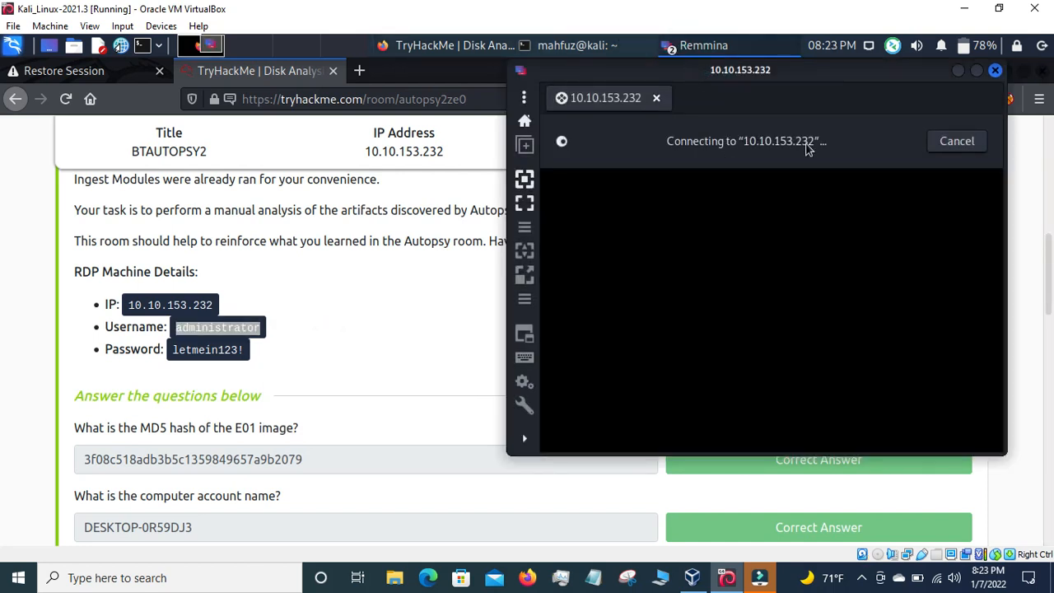
left_click(976, 71)
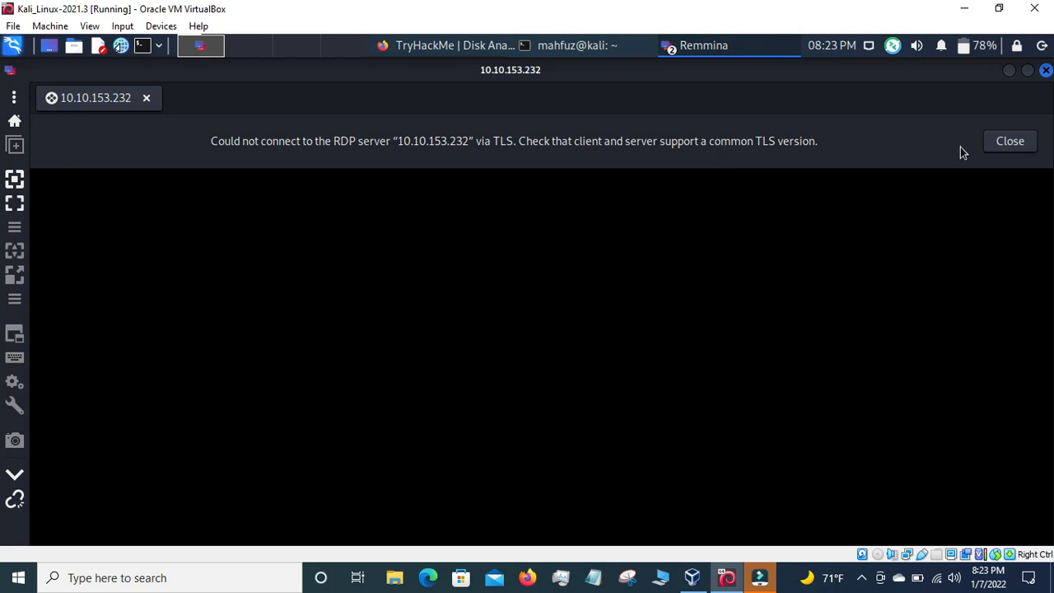
Dismiss the failed connection and start another RDP connection to 10.10.153.232 in Remmina
left_click(1010, 141)
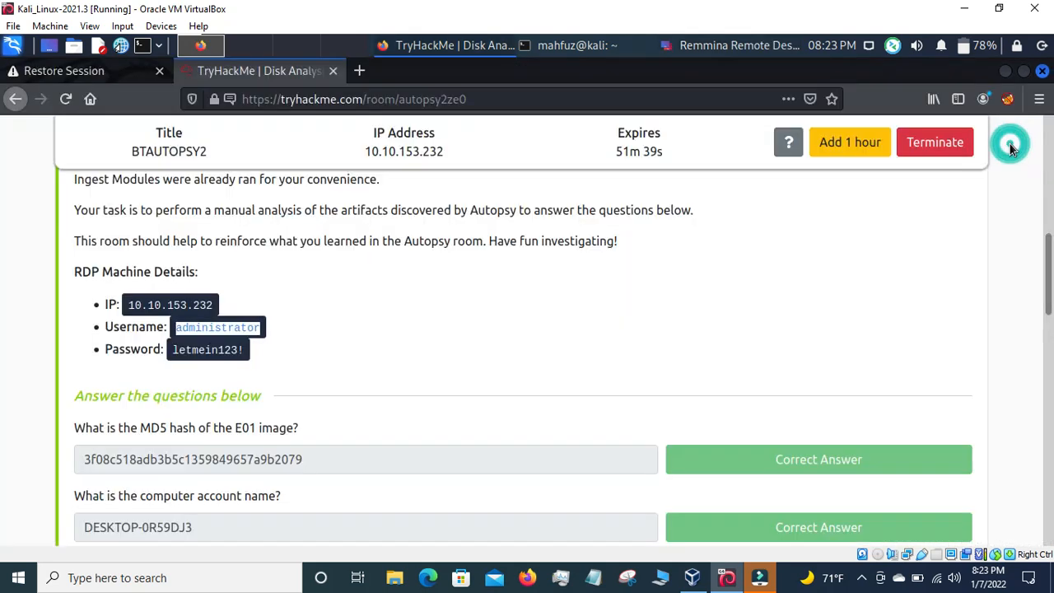
left_click(760, 49)
left_click(313, 97)
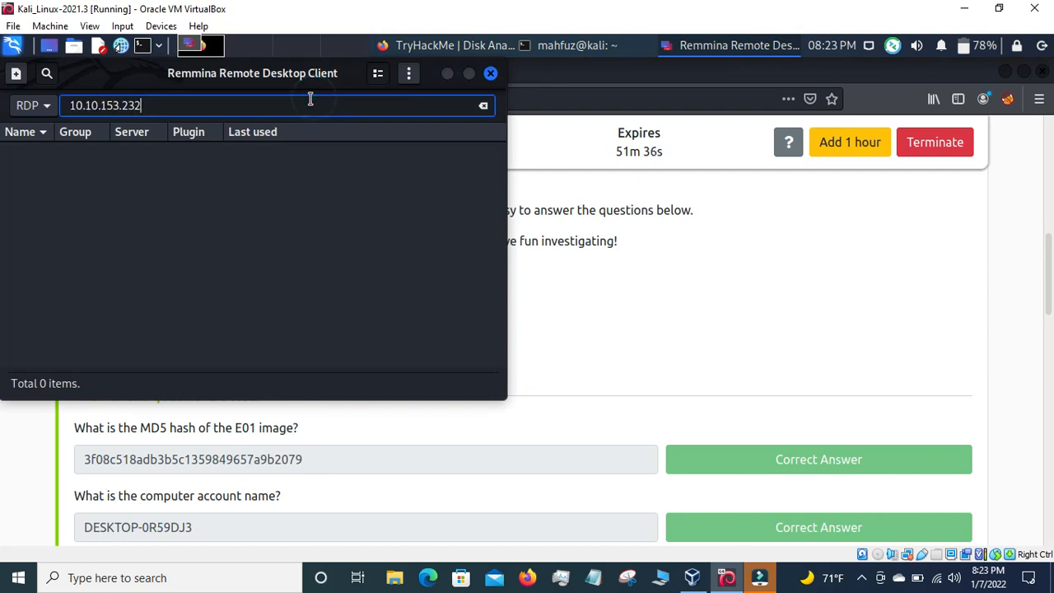
key("Return")
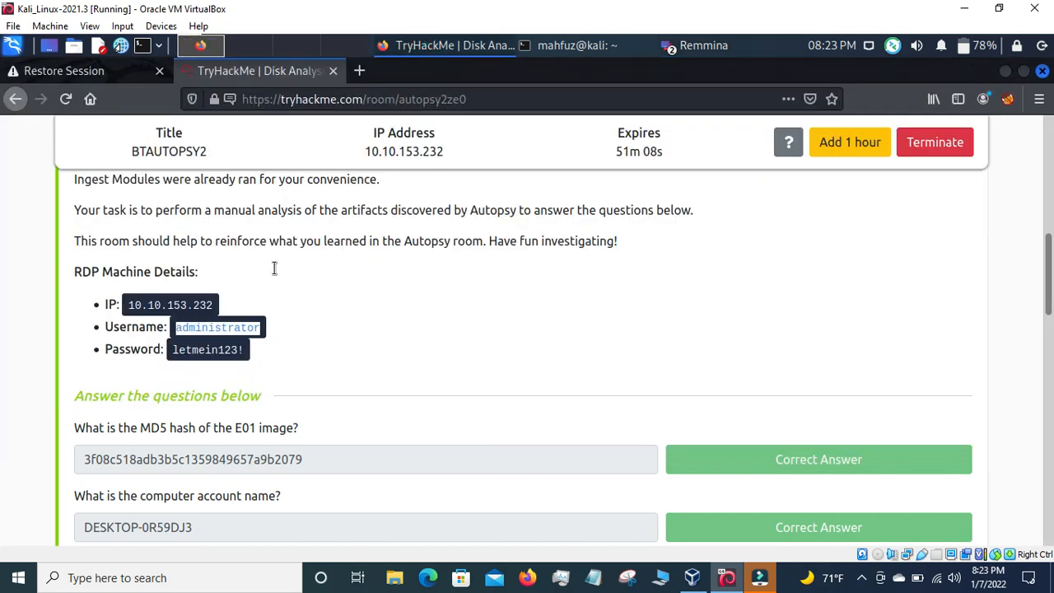
Copy the username administrator from the room page into the username field of the RDP credentials form
left_click(428, 47)
left_click_drag(176, 327, 263, 328)
right_click(262, 328)
left_click(290, 340)
left_click(691, 48)
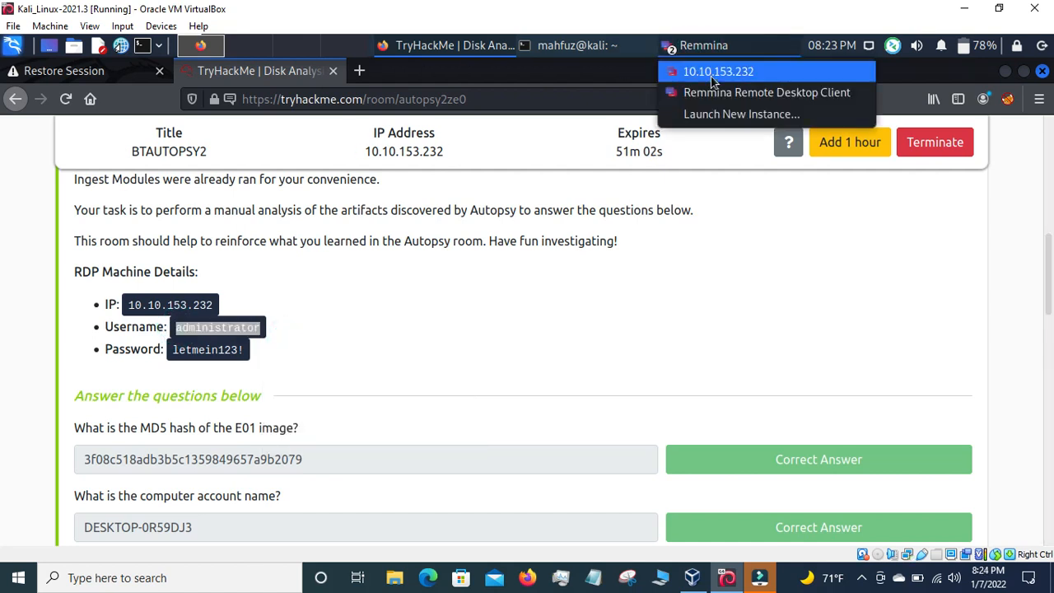
left_click(700, 71)
key("ctrl+v")
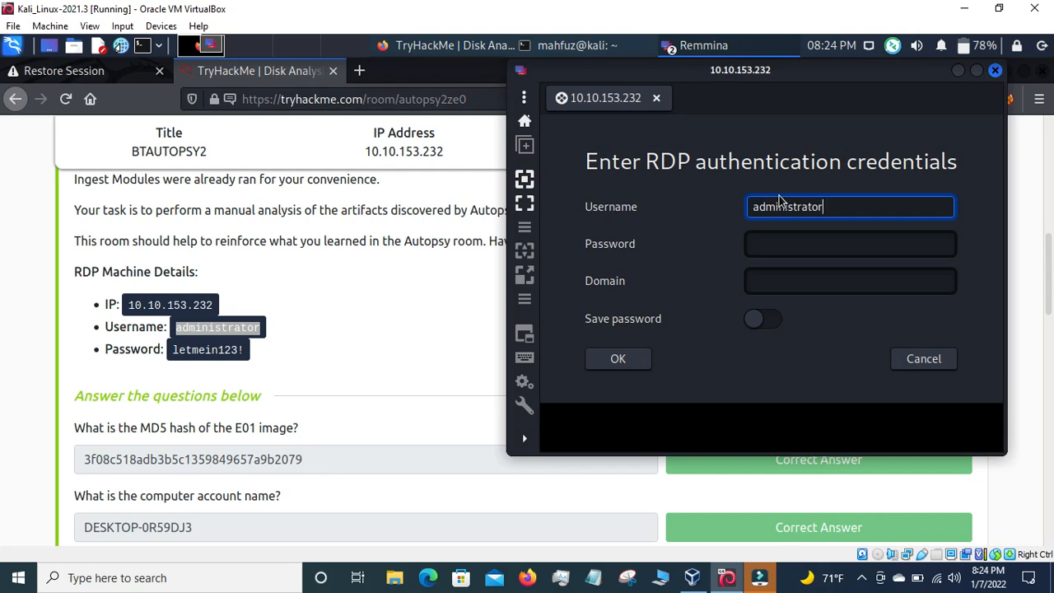
key("Tab")
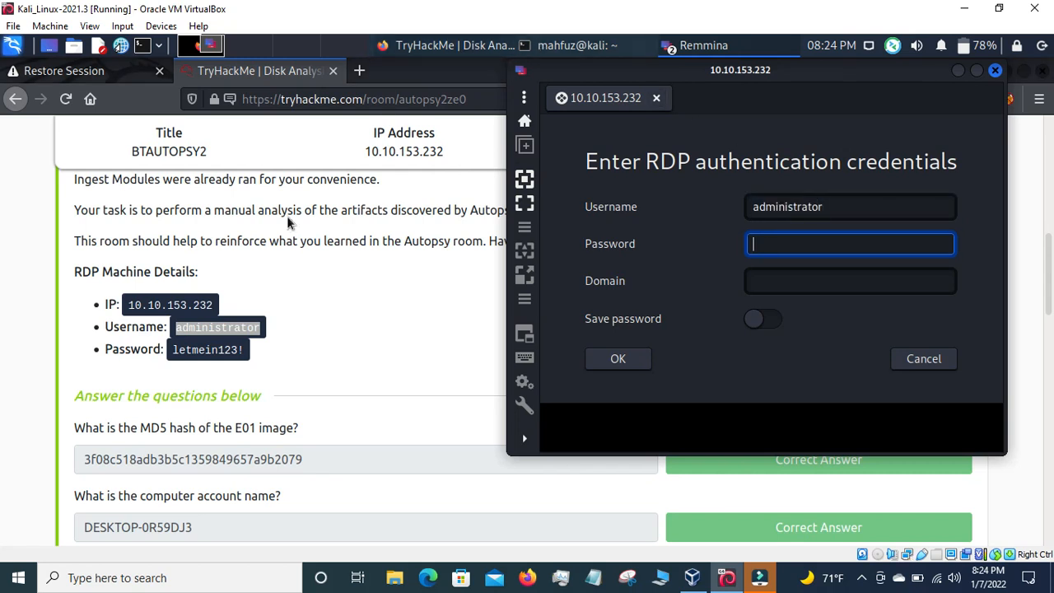
Copy the machine password from the room page into the RDP credentials form and try to log in
left_click(182, 354)
left_click_drag(182, 352, 244, 354)
right_click(245, 355)
left_click(278, 366)
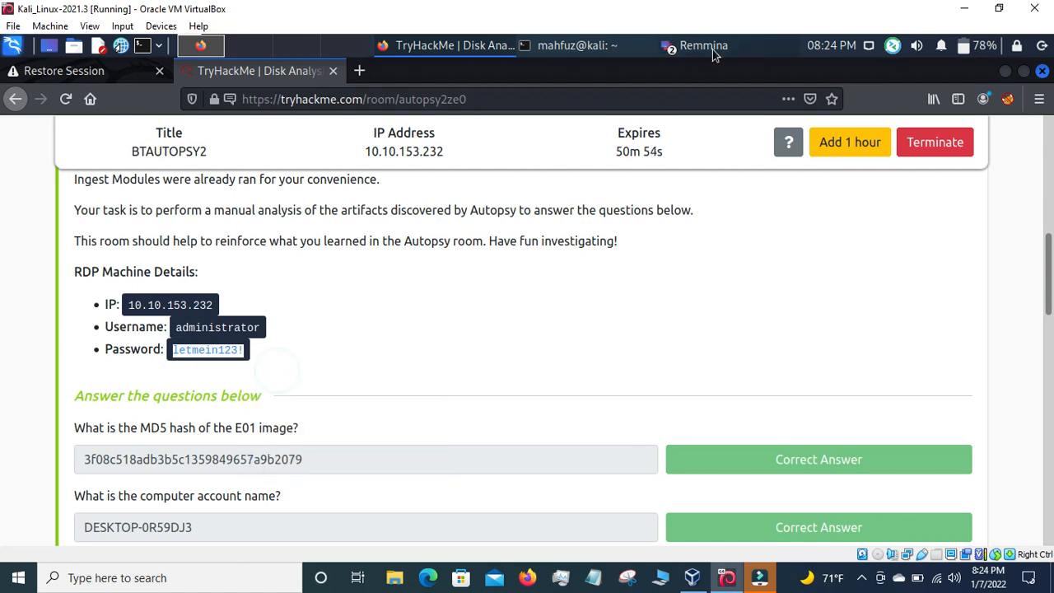
left_click(705, 45)
left_click(714, 72)
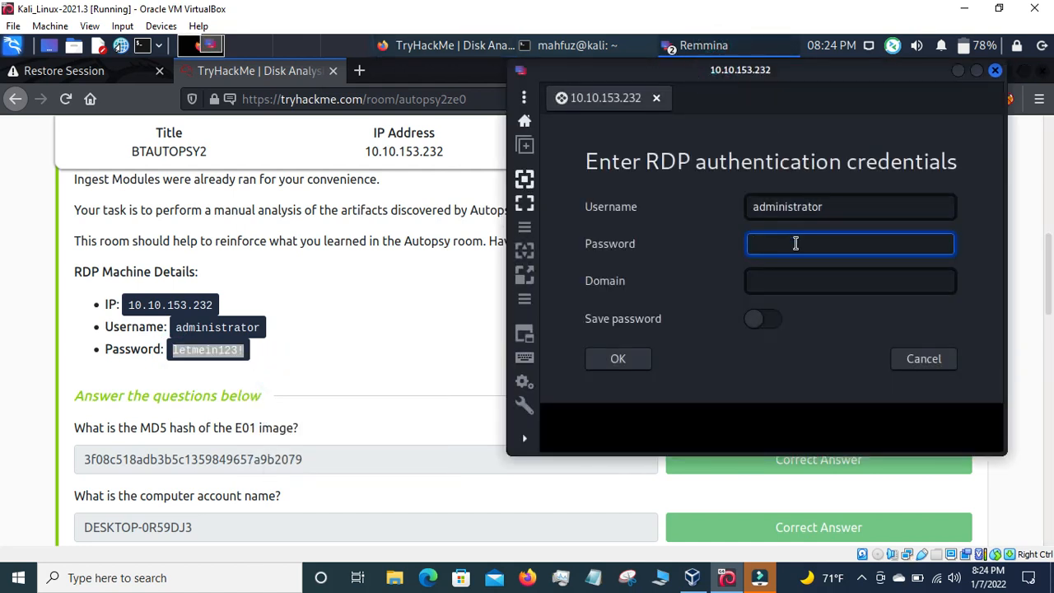
key("ctrl+v")
key("Return")
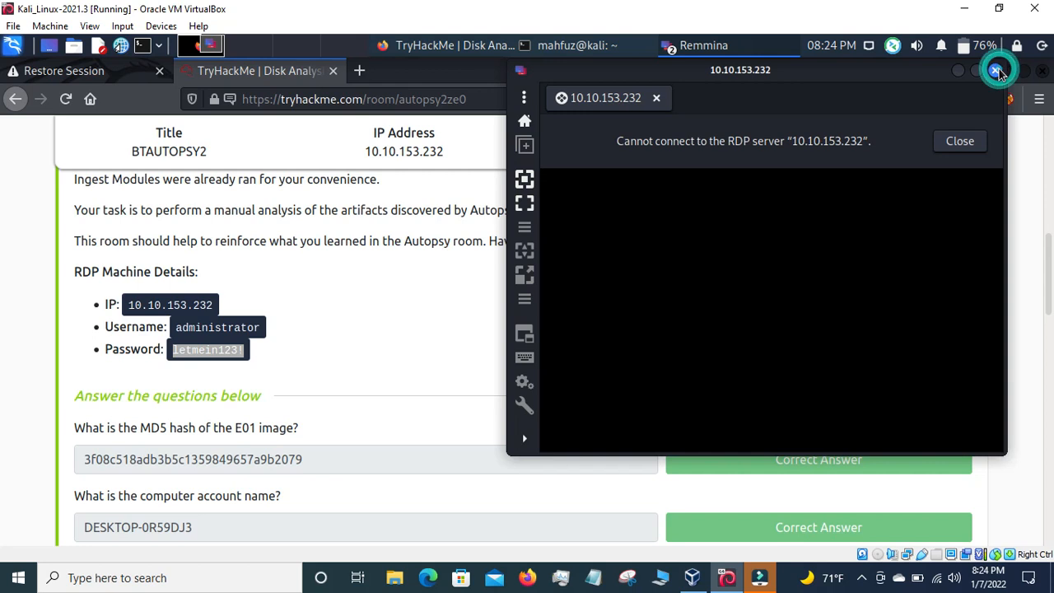
Close the RDP session and the Remmina client, and suspend the remmina process in the terminal, clearing its output
left_click(958, 143)
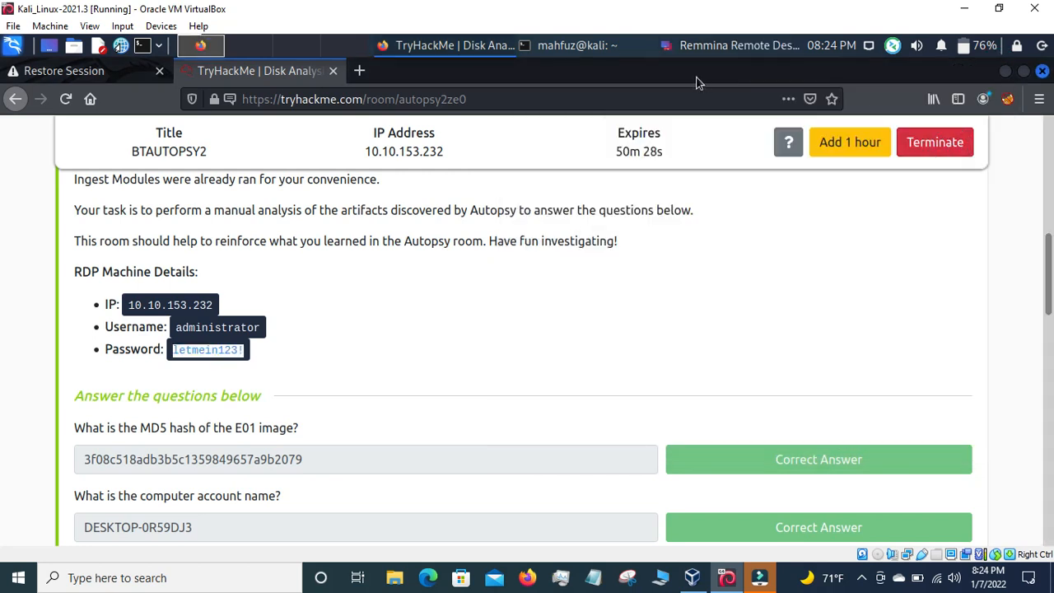
left_click(491, 74)
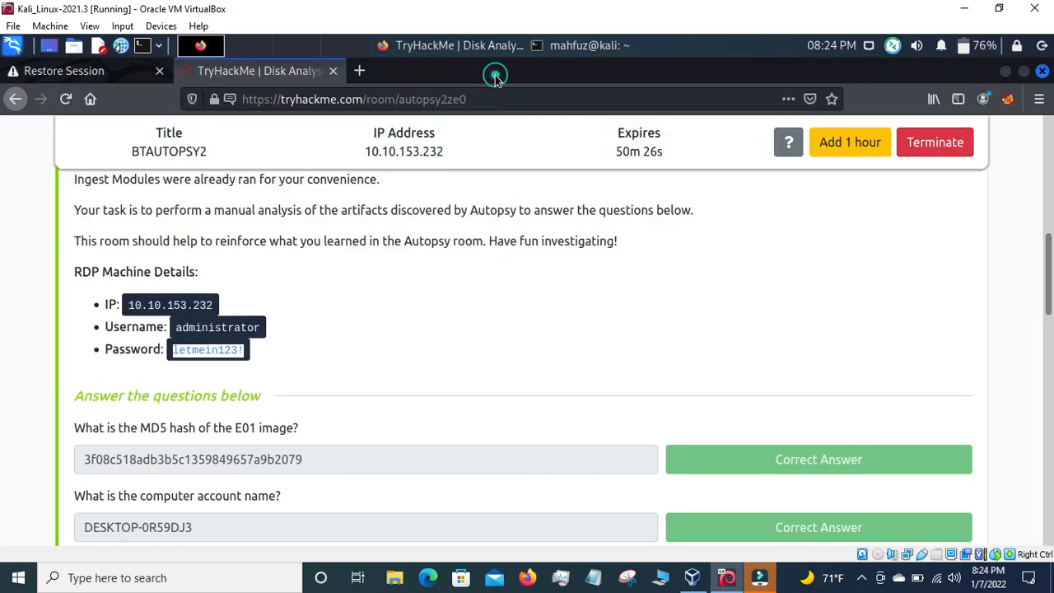
left_click(588, 48)
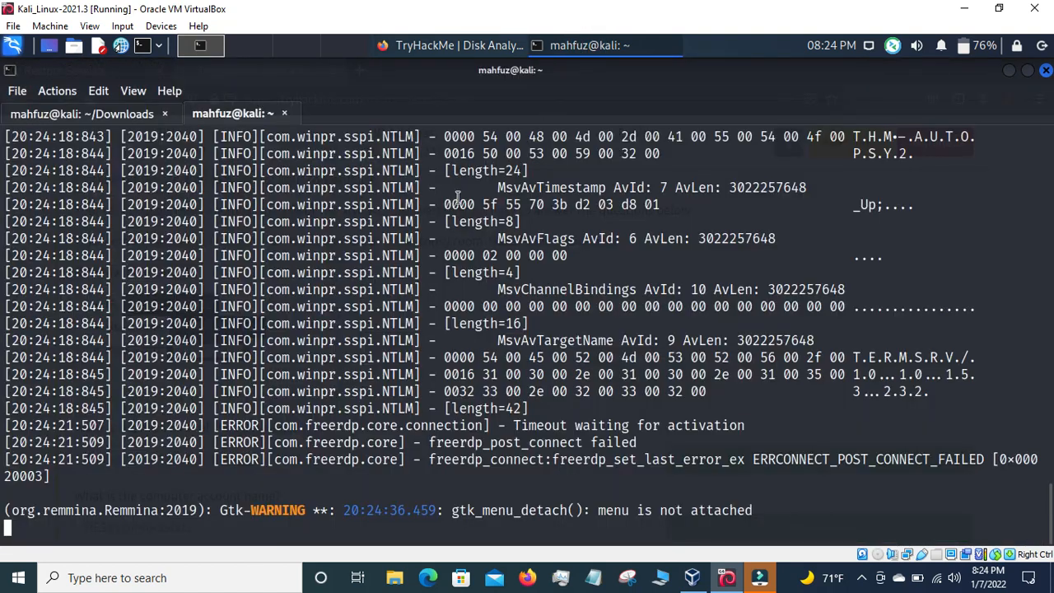
key("ctrl+z")
type("c")
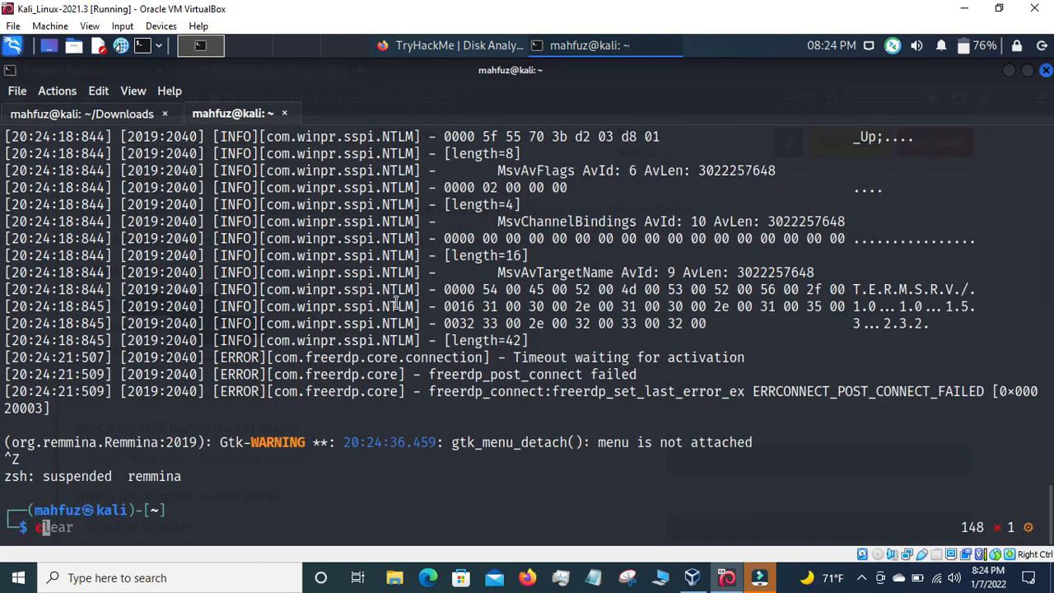
type("lear")
key("Return")
Change to the Downloads directory and run sudo remmina, entering the sudo password
type("cd")
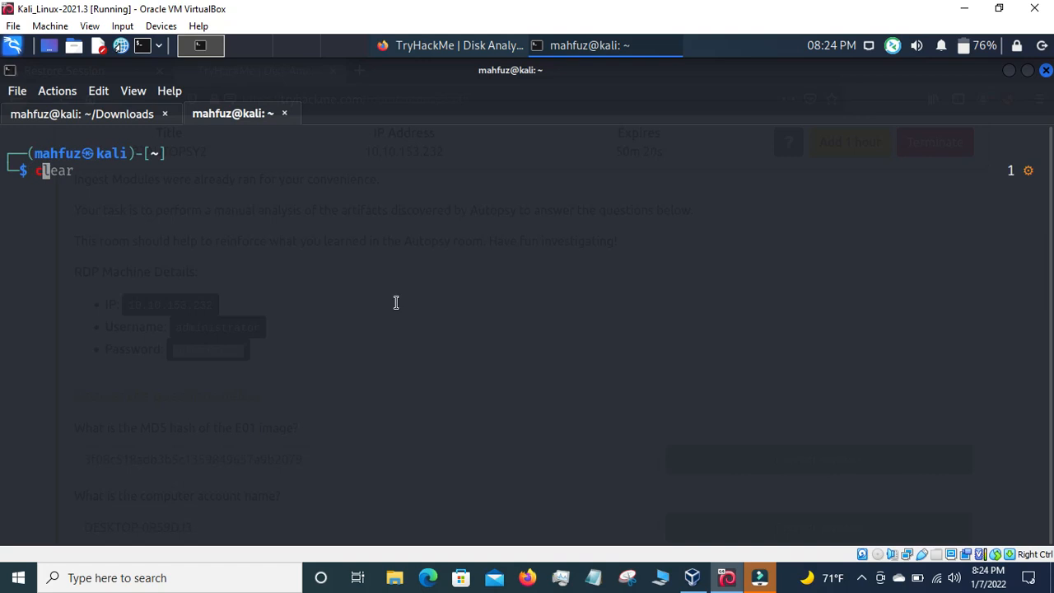
key("Right")
key("Return")
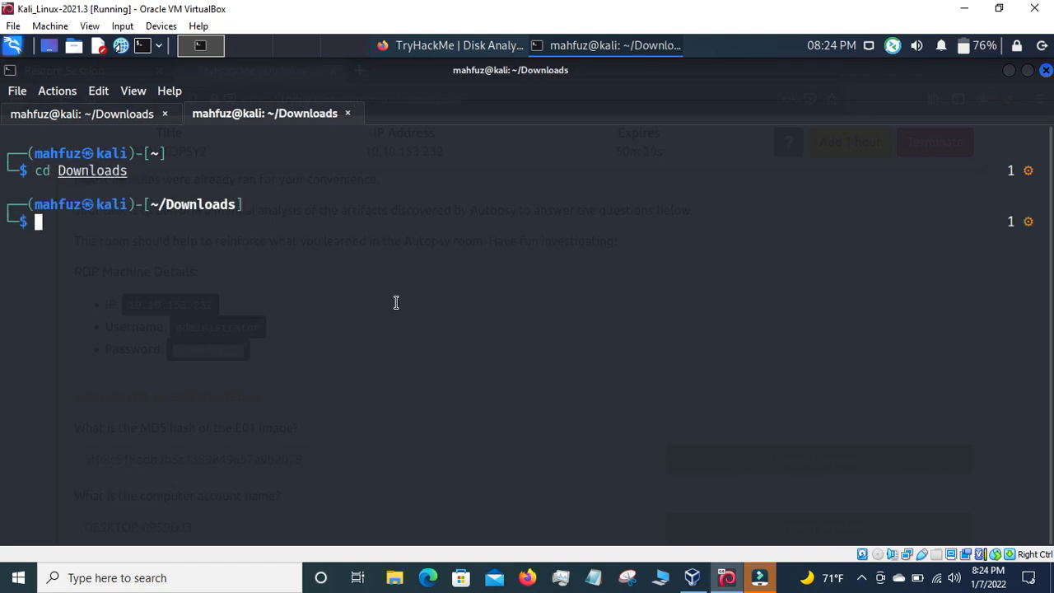
type("sudo ")
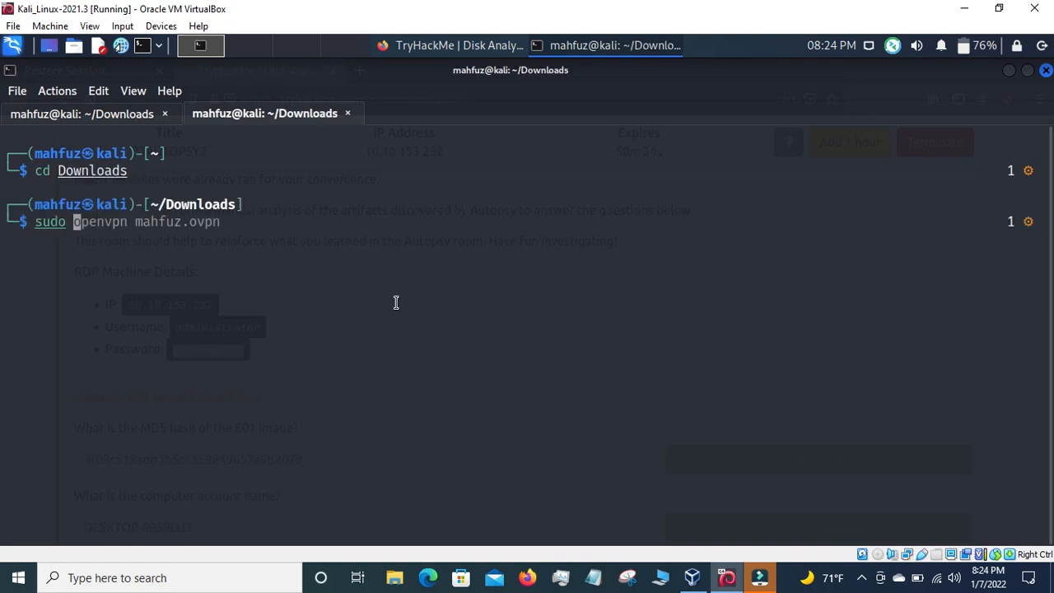
type("re")
key("Right")
key("Return")
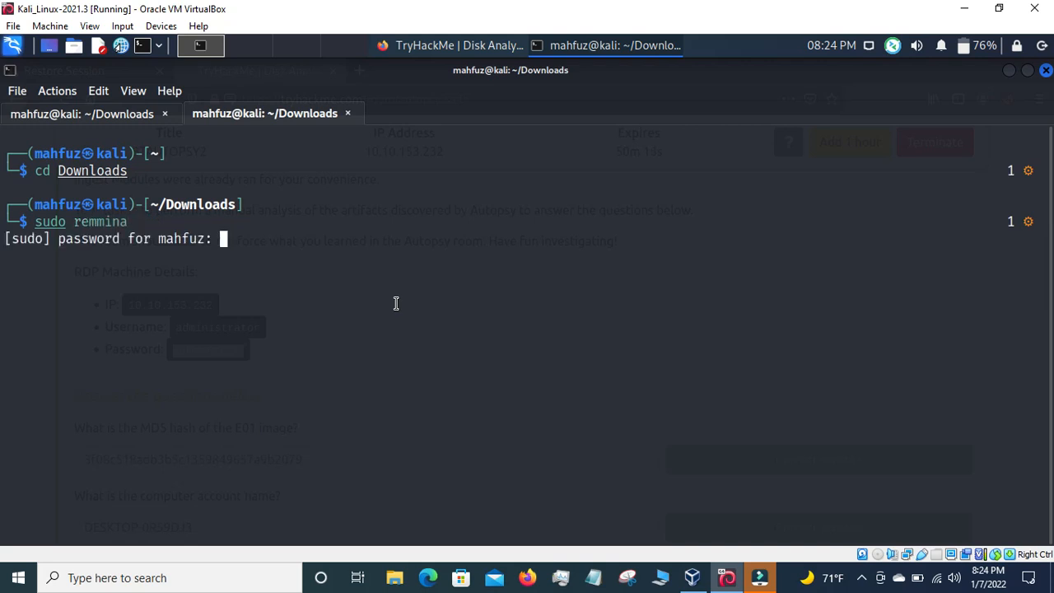
key("Return")
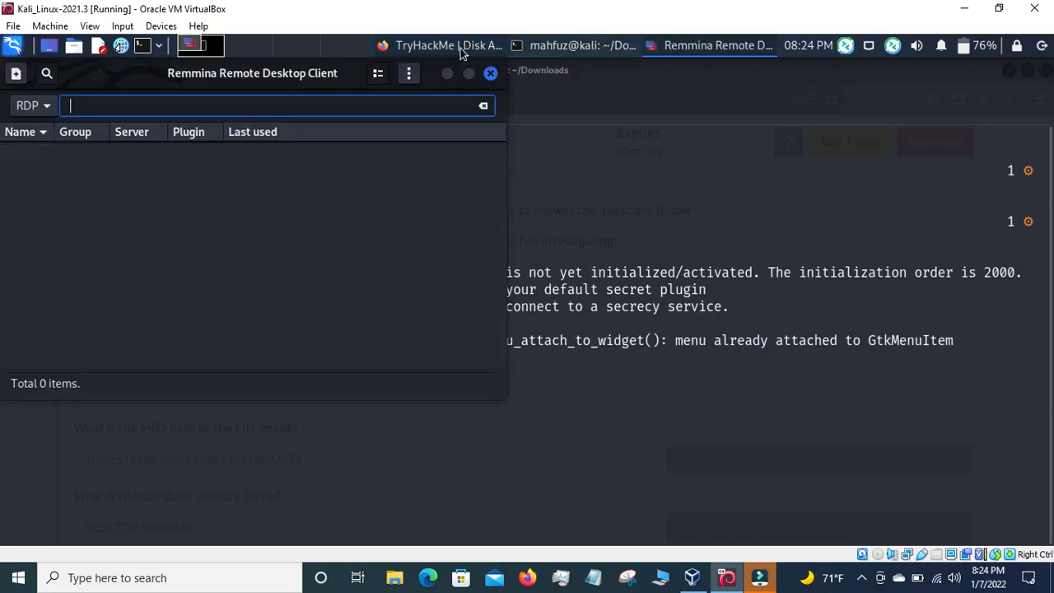
Copy the IP address 10.10.153.232 from the room page and connect to it by RDP in the new Remmina instance
left_click(461, 48)
left_click_drag(126, 305, 216, 310)
right_click(216, 310)
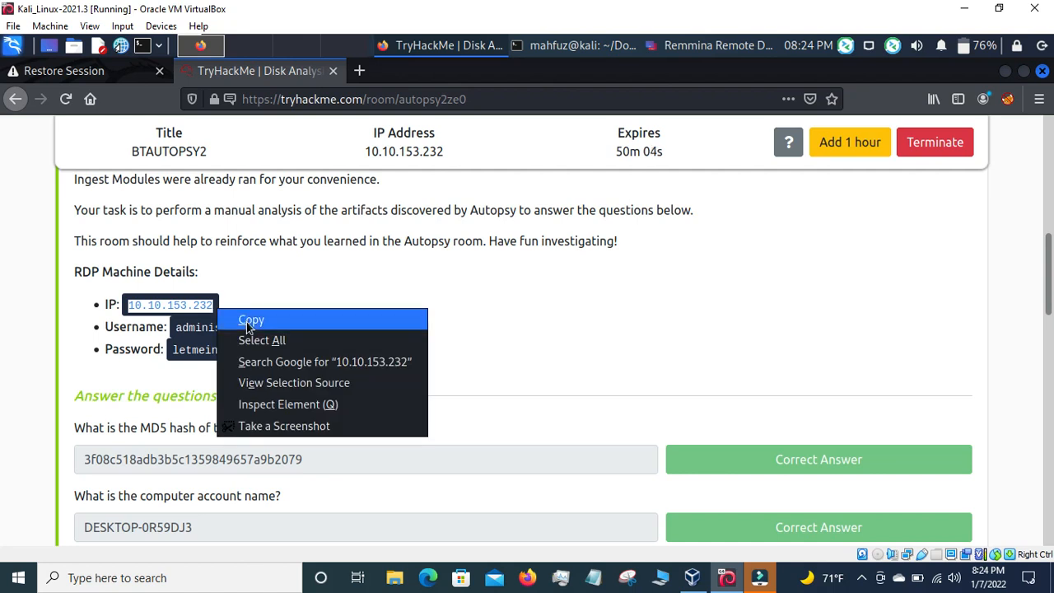
left_click(247, 320)
left_click(715, 48)
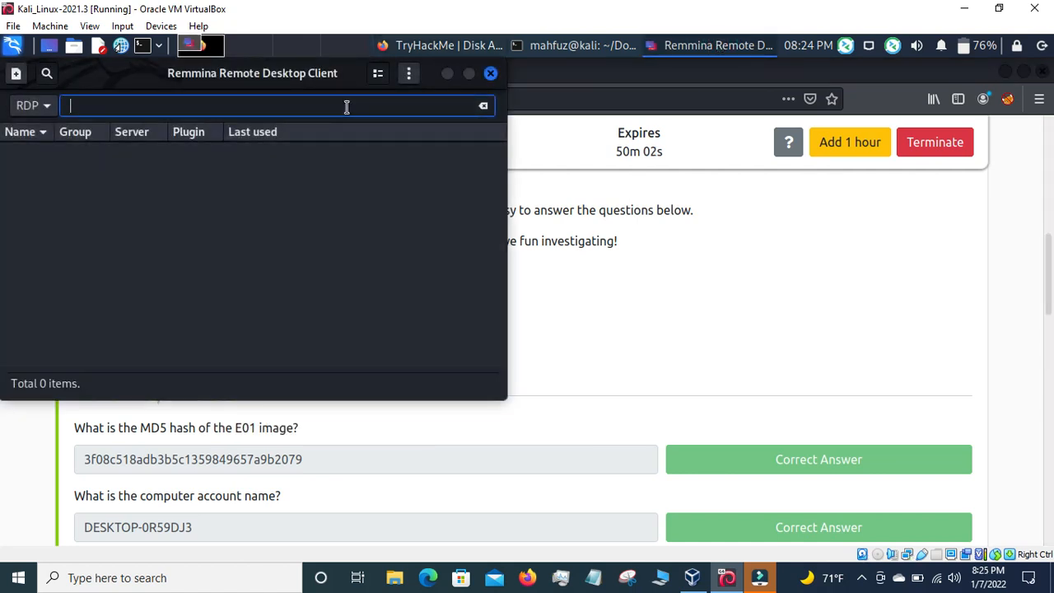
key("ctrl+v")
key("Return")
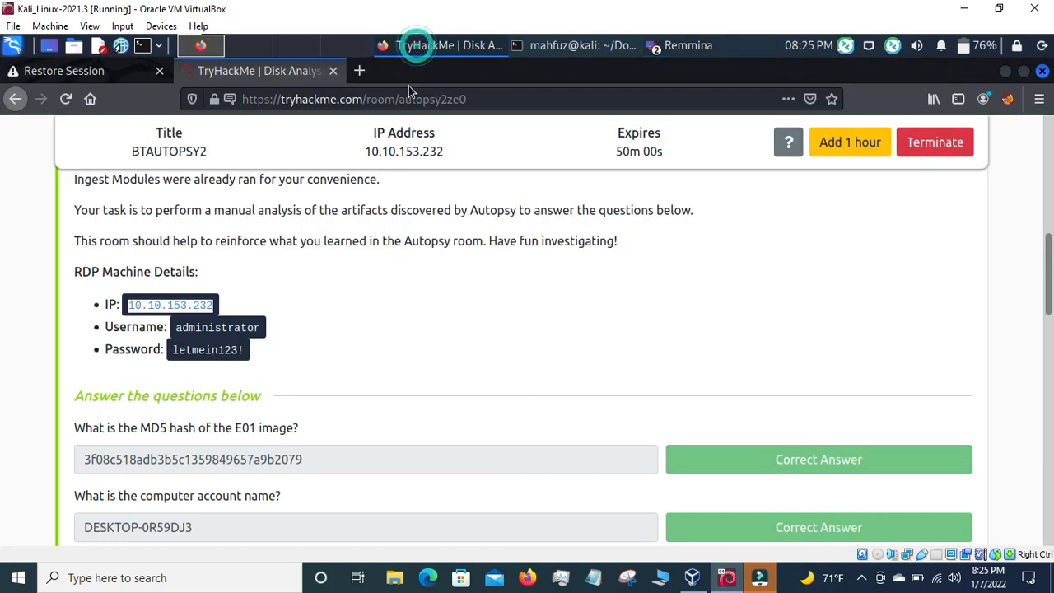
Copy the username administrator from the room page and enter it as the RDP username for the new connection
left_click(412, 45)
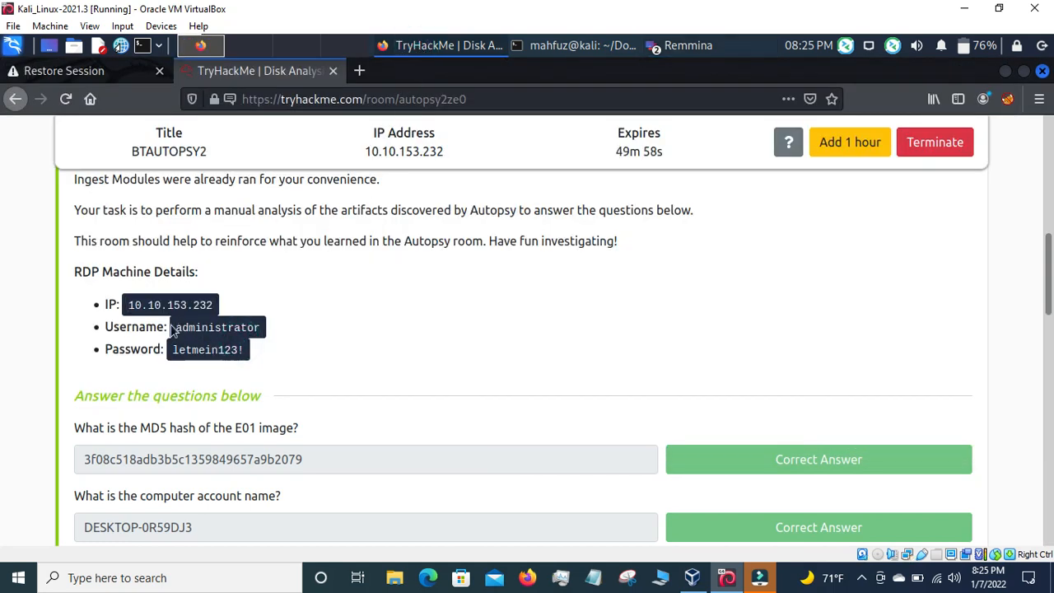
left_click_drag(173, 328, 261, 330)
right_click(261, 331)
left_click(296, 346)
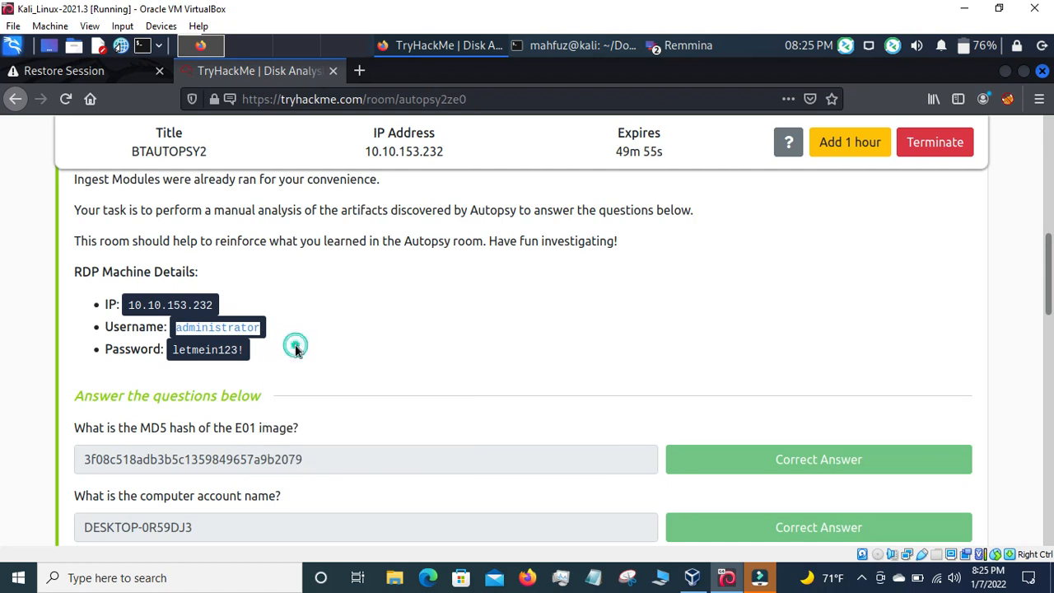
left_click(684, 45)
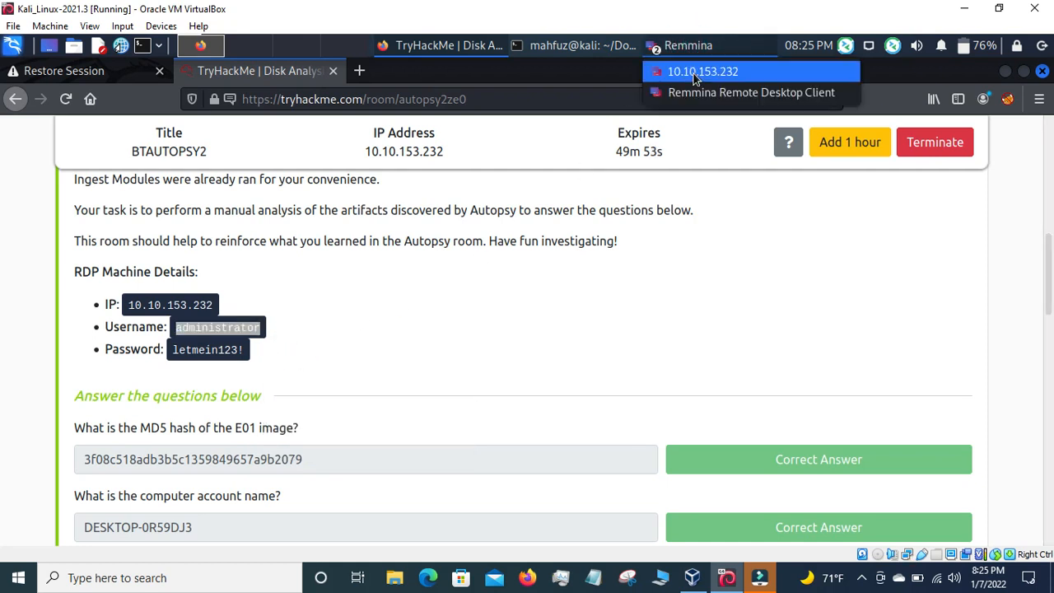
left_click(693, 74)
left_click(590, 272)
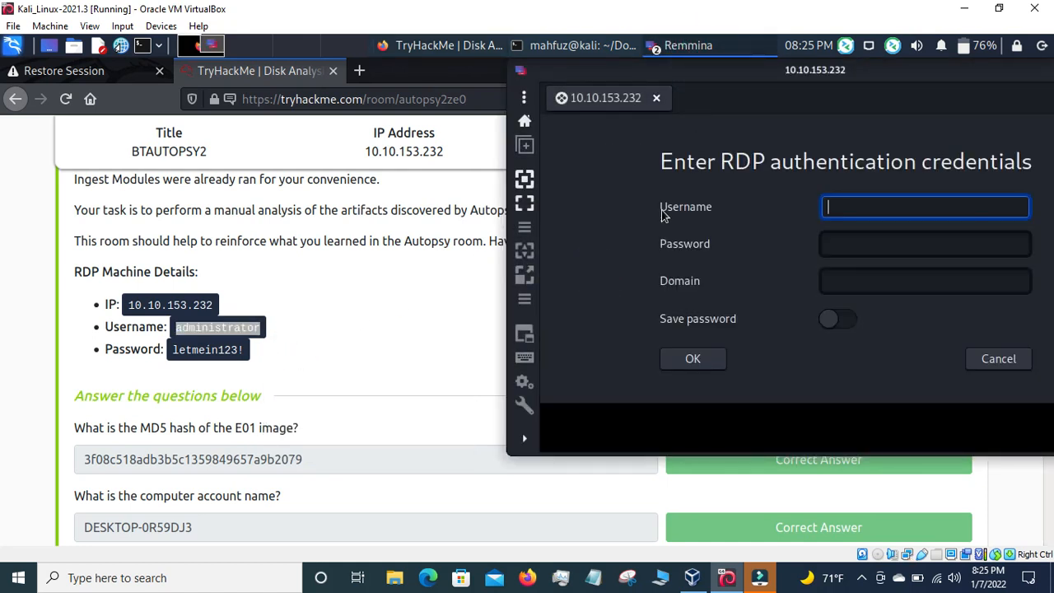
key("ctrl+v")
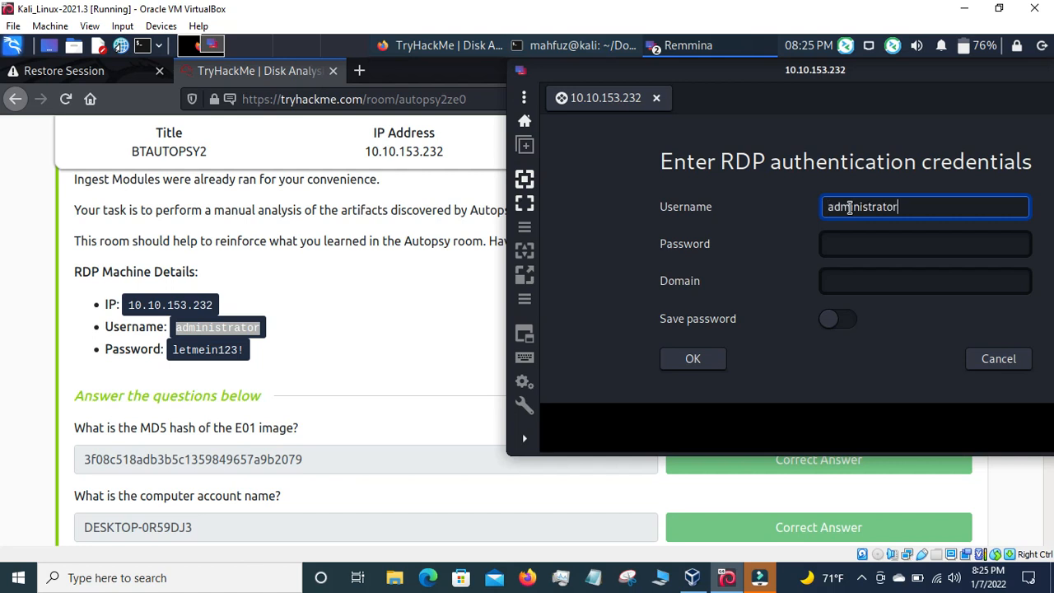
Copy the machine password from the room page, enter it in the RDP credentials form and log in
left_click_drag(171, 349, 240, 353)
left_click(175, 350)
left_click(232, 353)
right_click(250, 353)
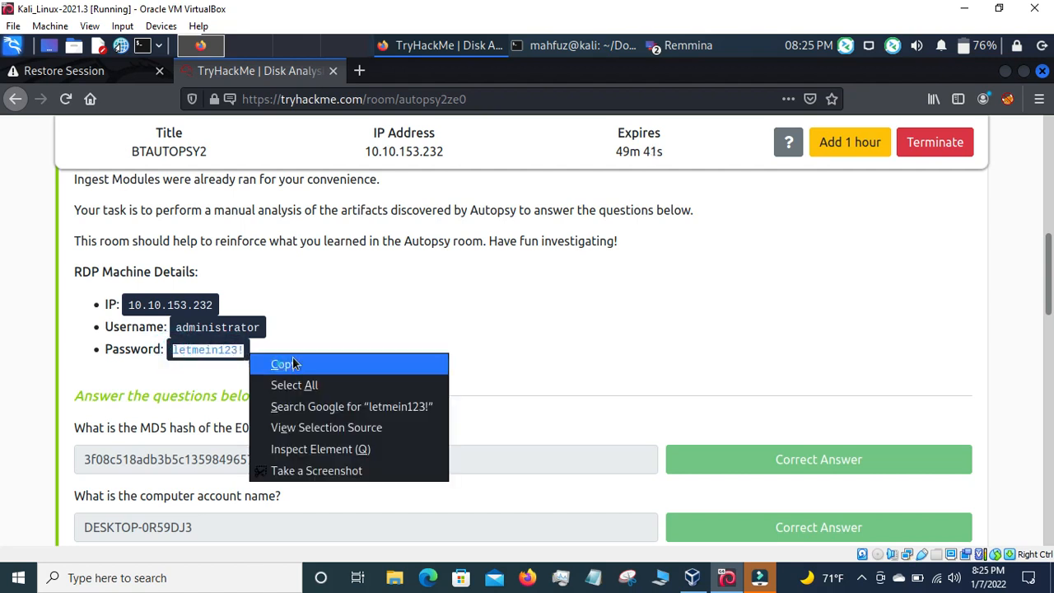
left_click(294, 364)
left_click(674, 46)
left_click(703, 73)
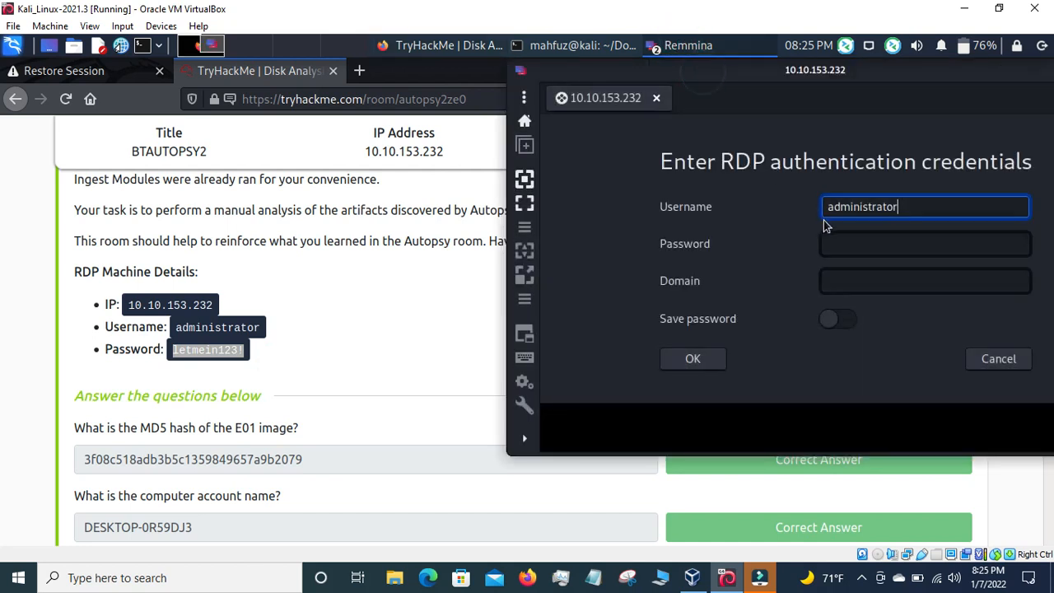
left_click(840, 237)
key("ctrl+v")
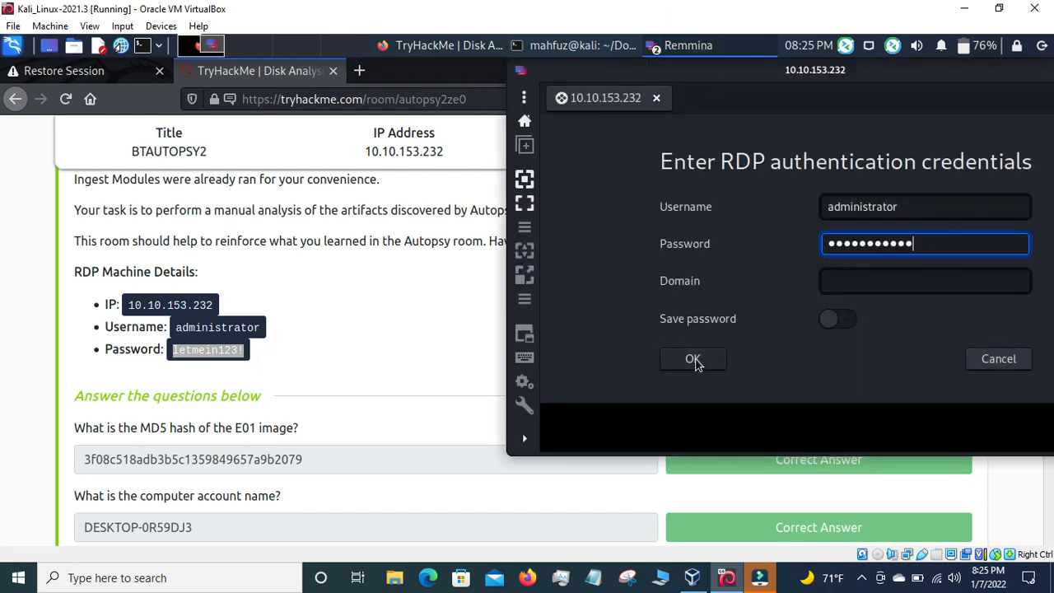
left_click(694, 360)
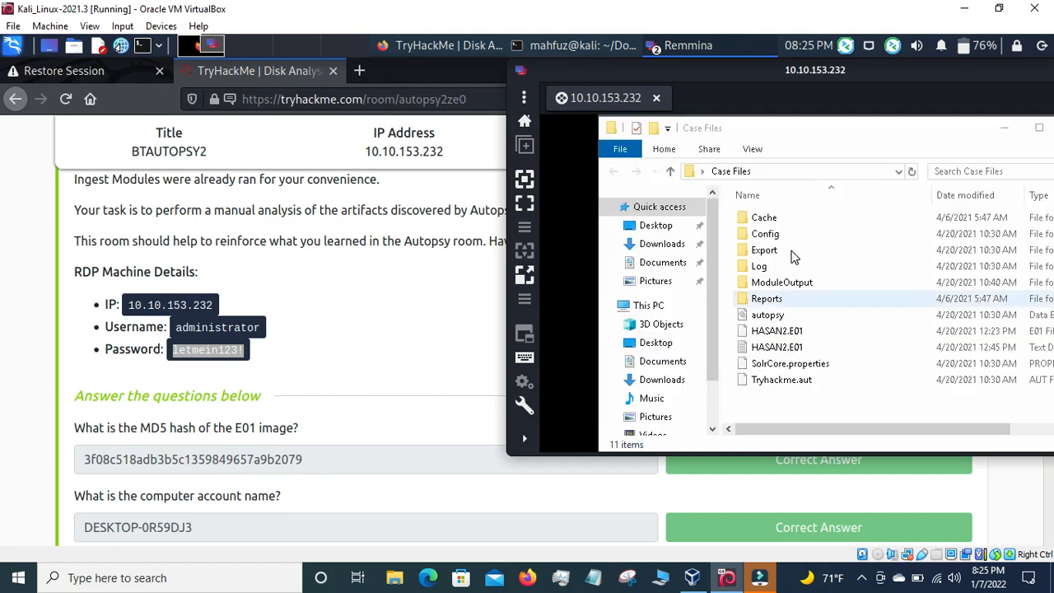
Maximize the remote Case Files window and show the session in fullscreen with scaled mode and dynamic resolution update
left_click(1041, 130)
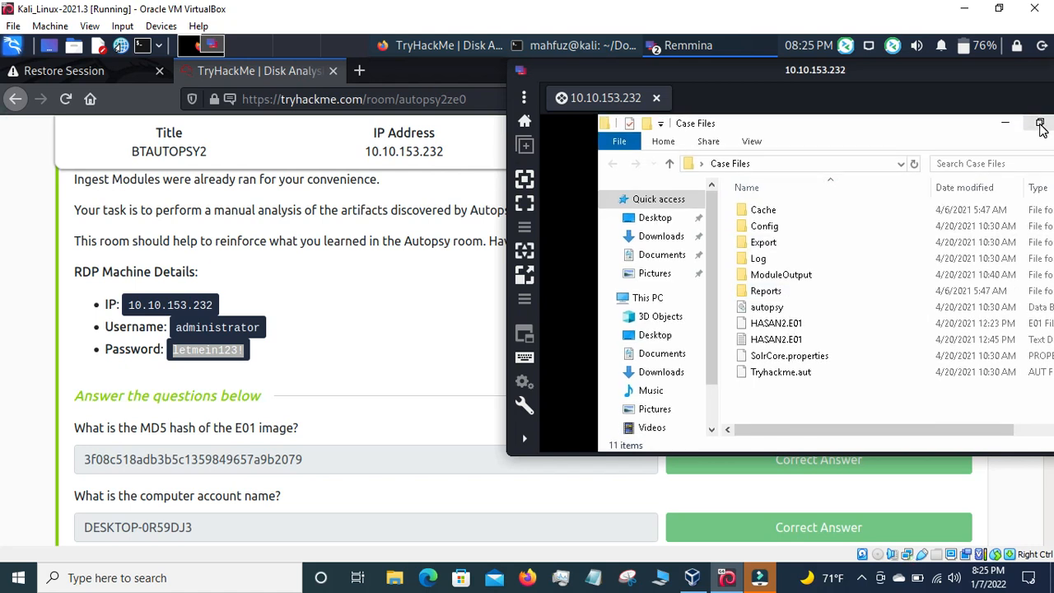
left_click(524, 181)
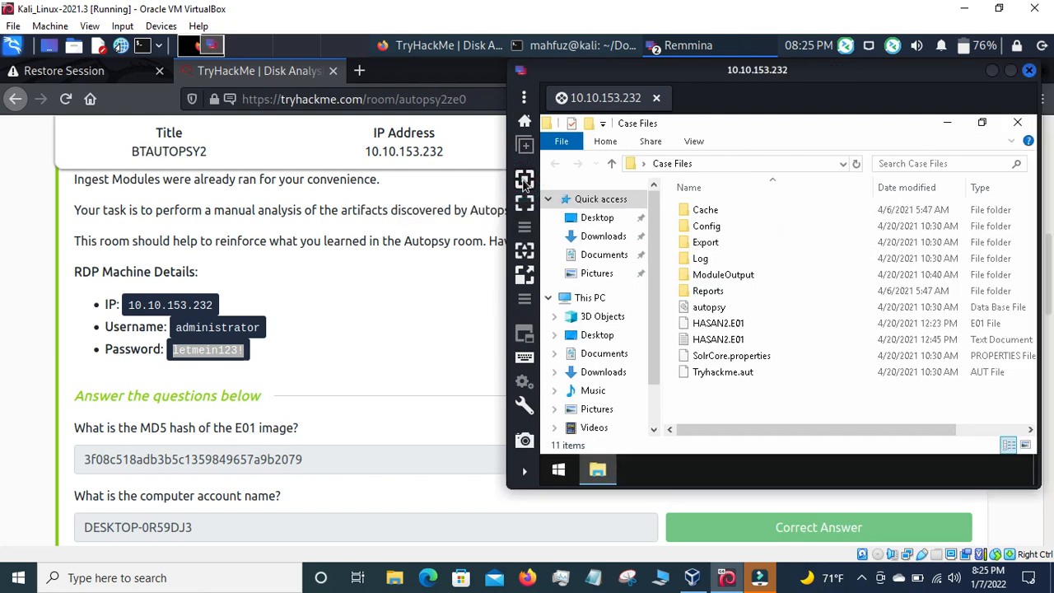
left_click(524, 204)
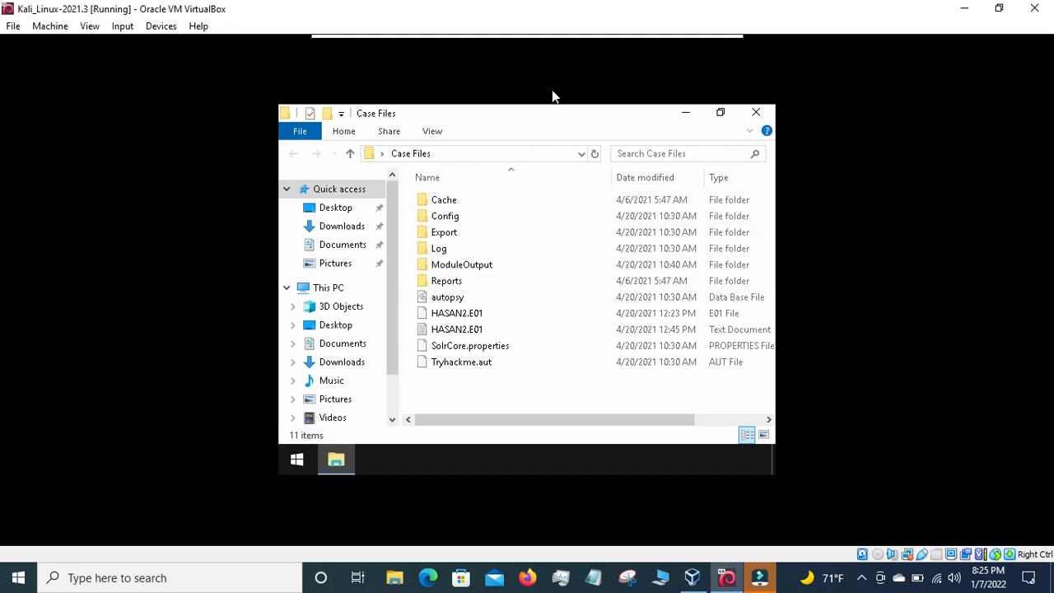
left_click(506, 50)
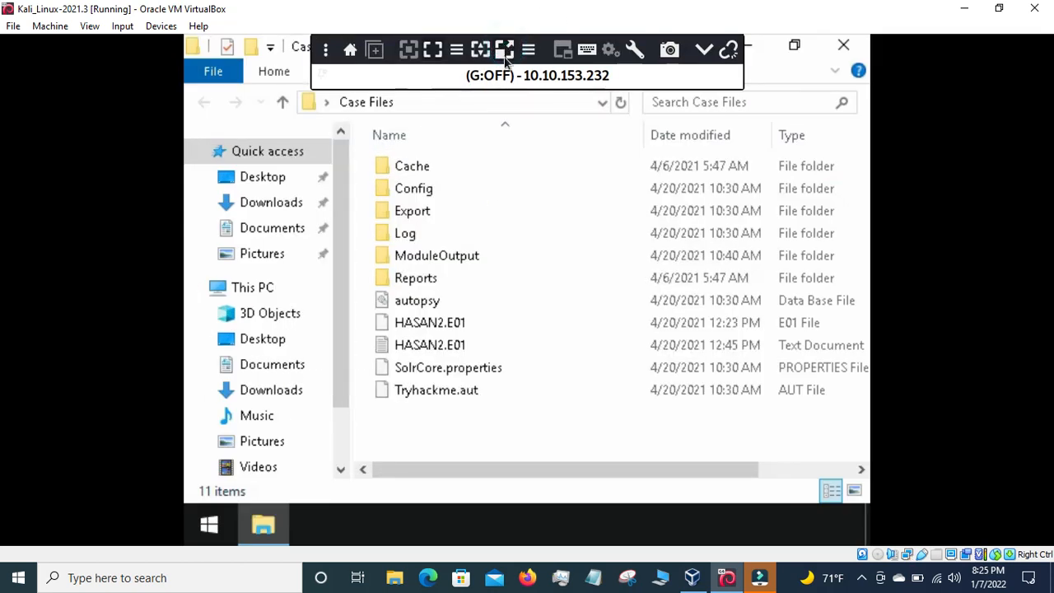
left_click(480, 51)
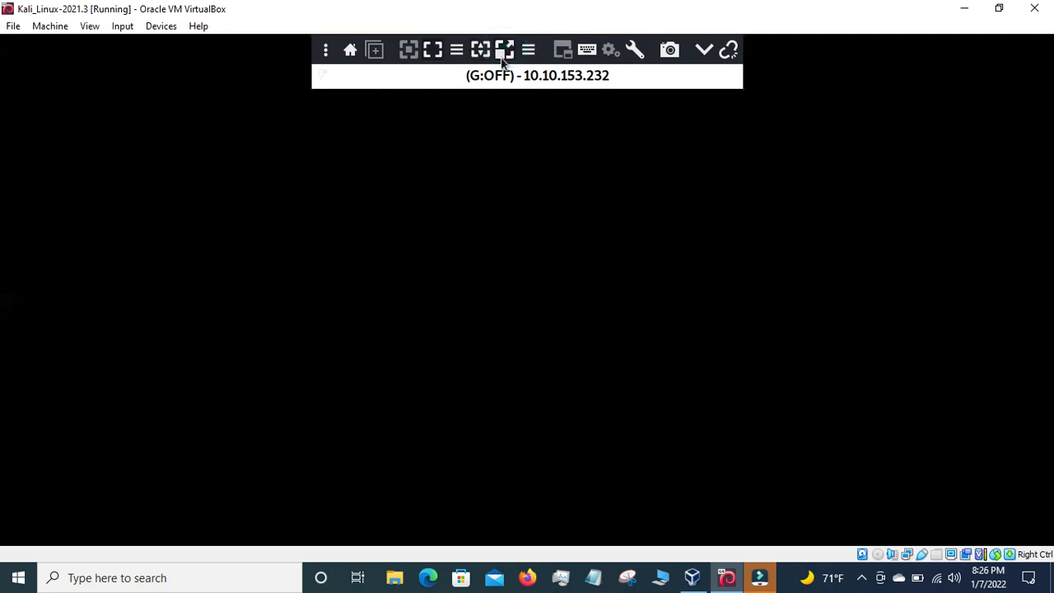
Toggle scaled mode and dynamic resolution update for the remote session, leave fullscreen and maximize its window
left_click(507, 52)
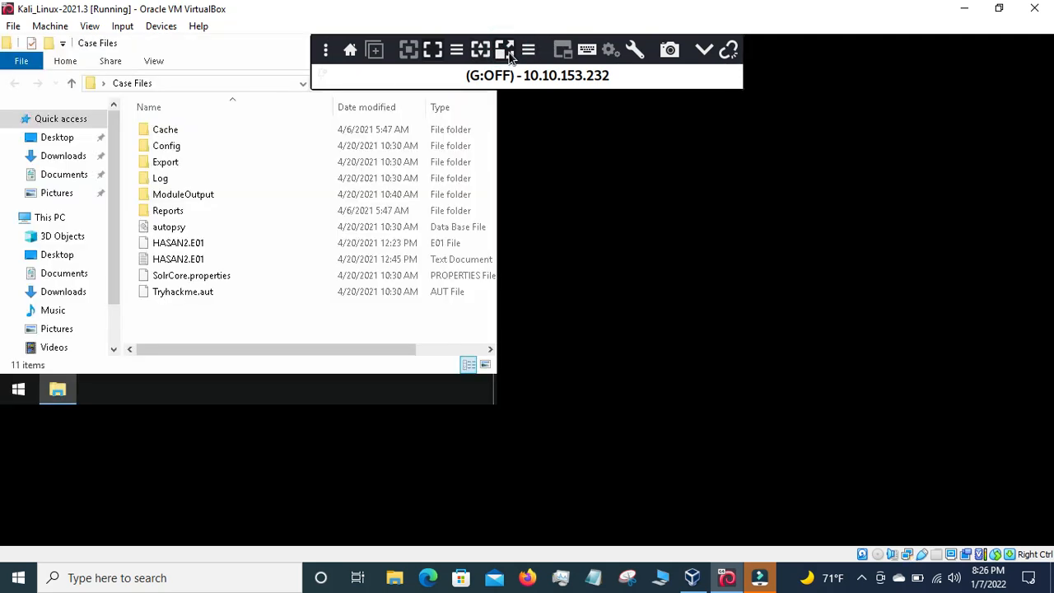
left_click(431, 52)
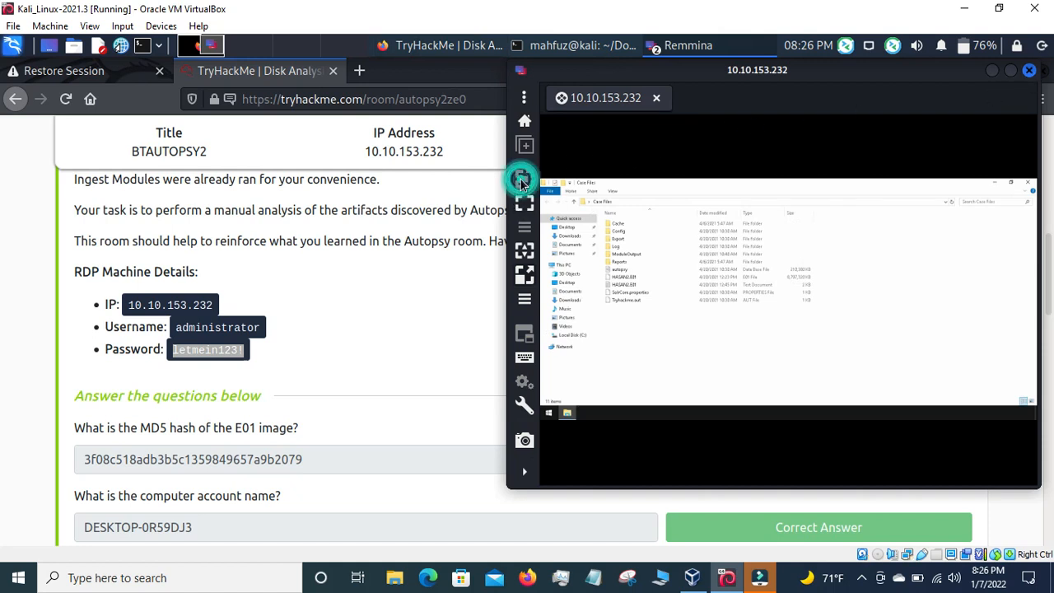
left_click(527, 202)
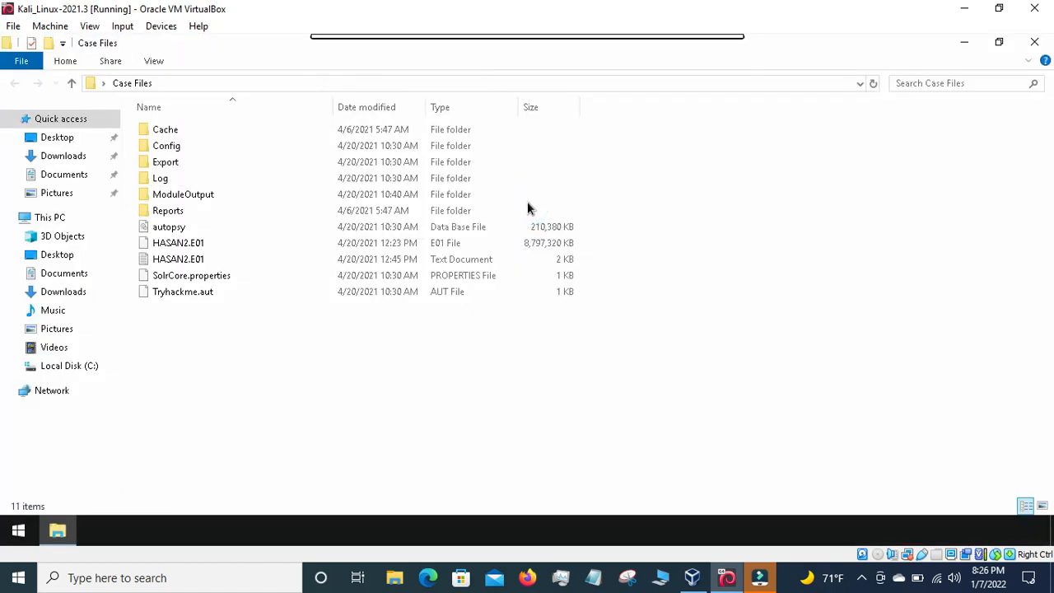
mouse_move(582, 37)
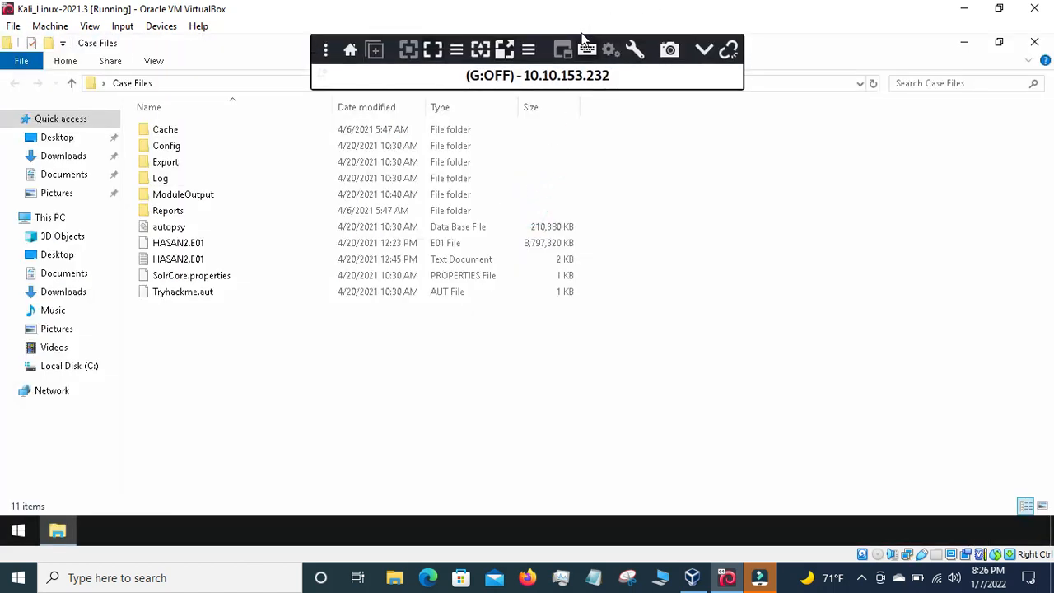
left_click(506, 51)
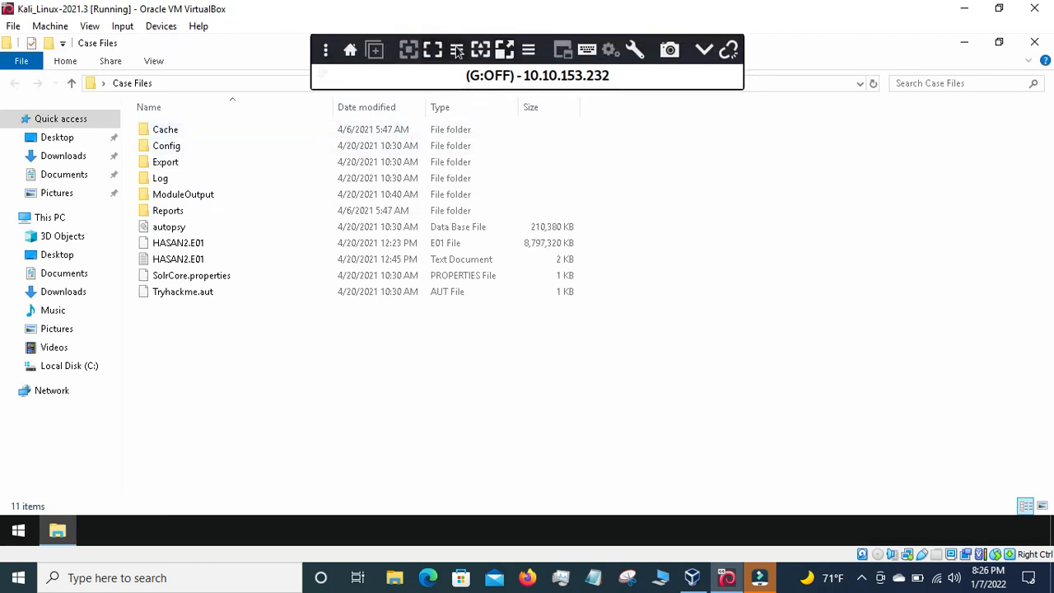
left_click(478, 51)
left_click(432, 52)
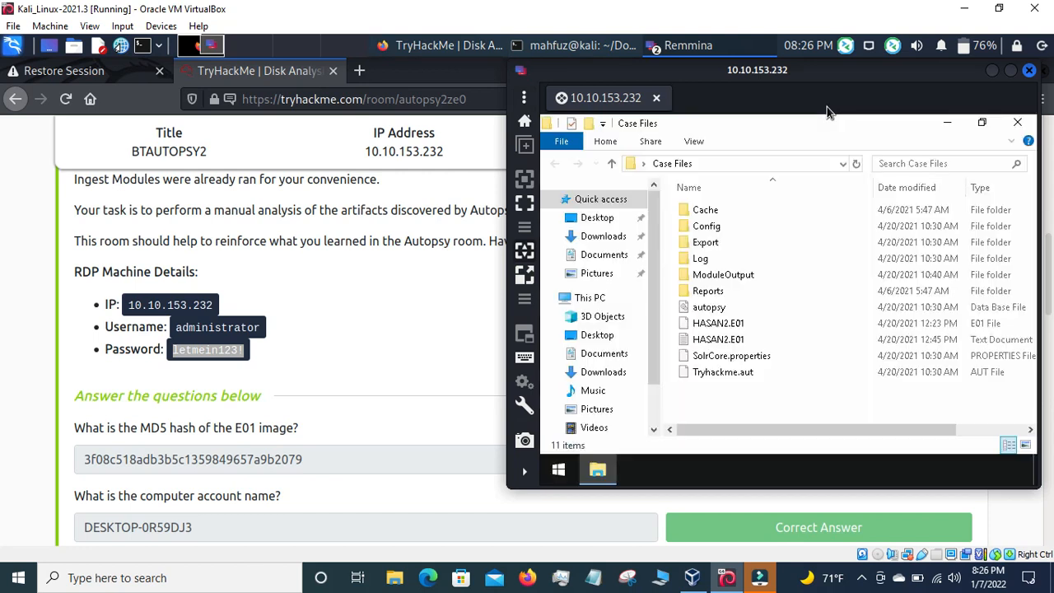
left_click(1011, 72)
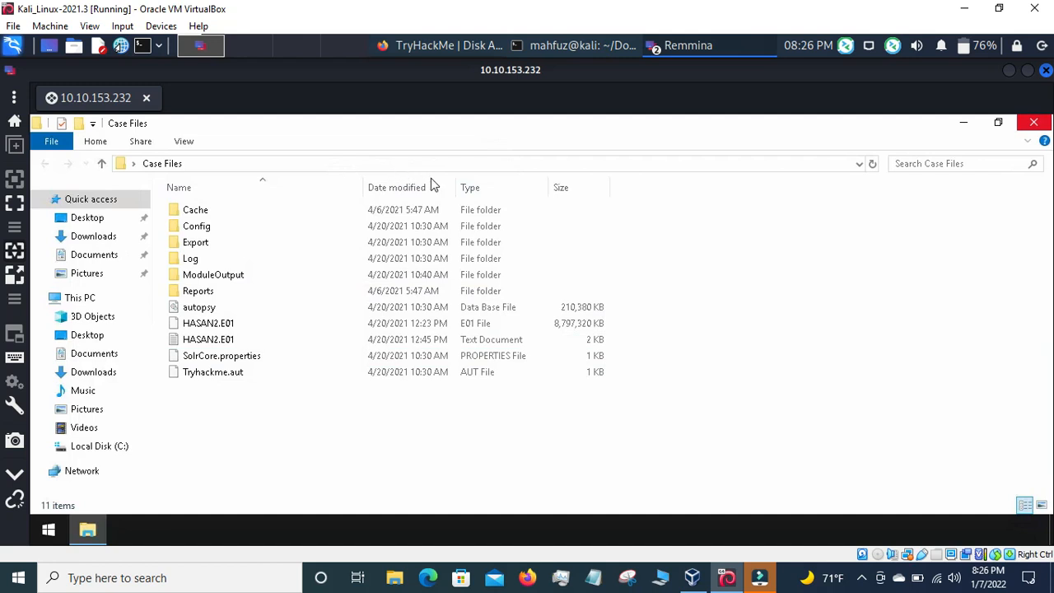
Minimize the Case Files window and launch Autopsy 4.18.0 from the remote desktop
left_click(965, 124)
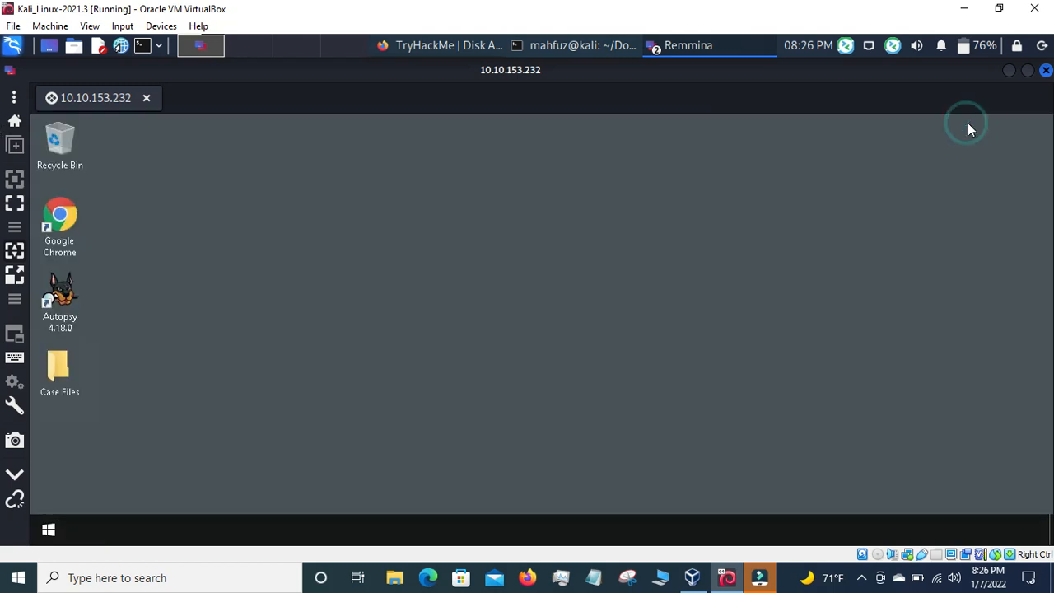
left_click(427, 266)
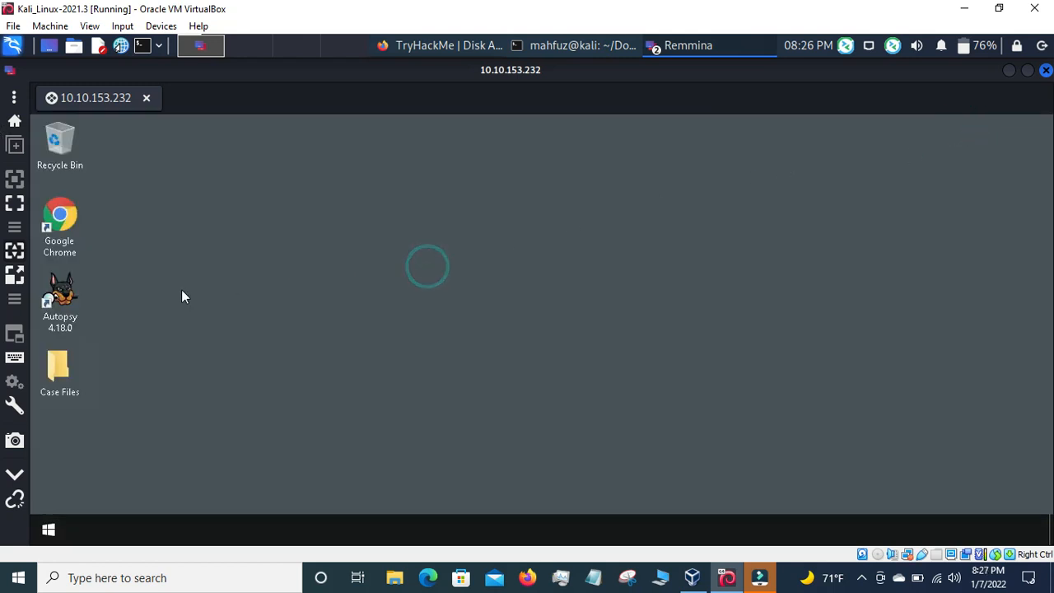
double_click(62, 296)
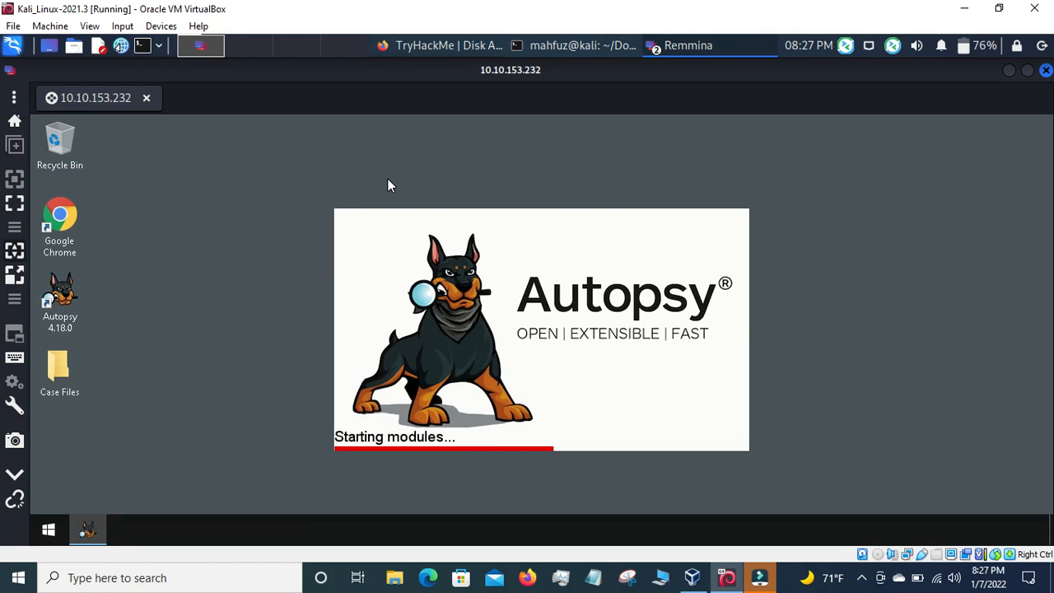
Review the room question about the MD5 hash of the E01 image and its answer in the browser
left_click(439, 47)
double_click(388, 316)
scroll(347, 352, "down", 4)
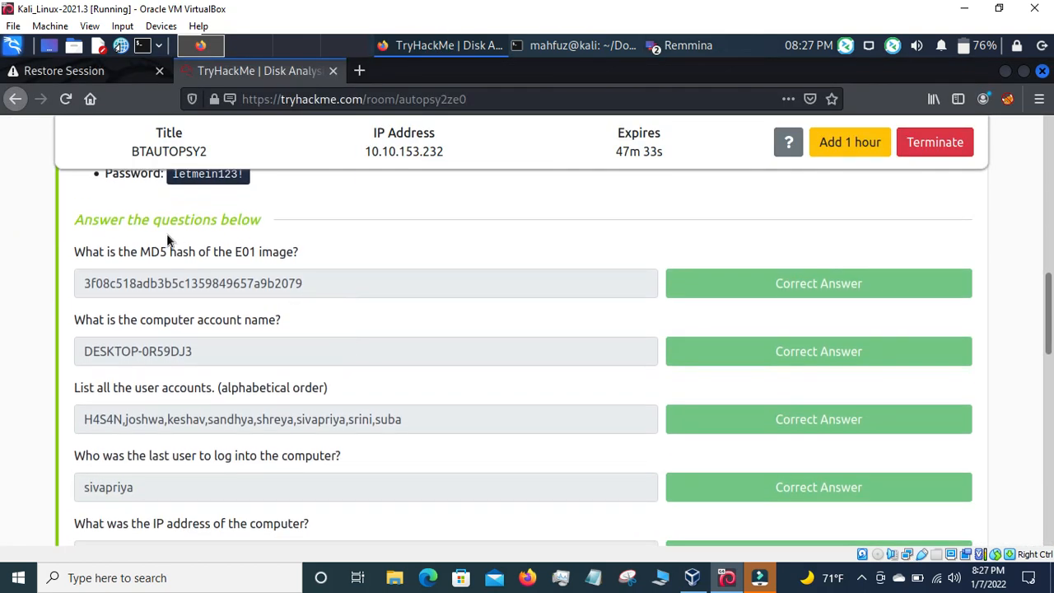
left_click_drag(73, 257, 312, 257)
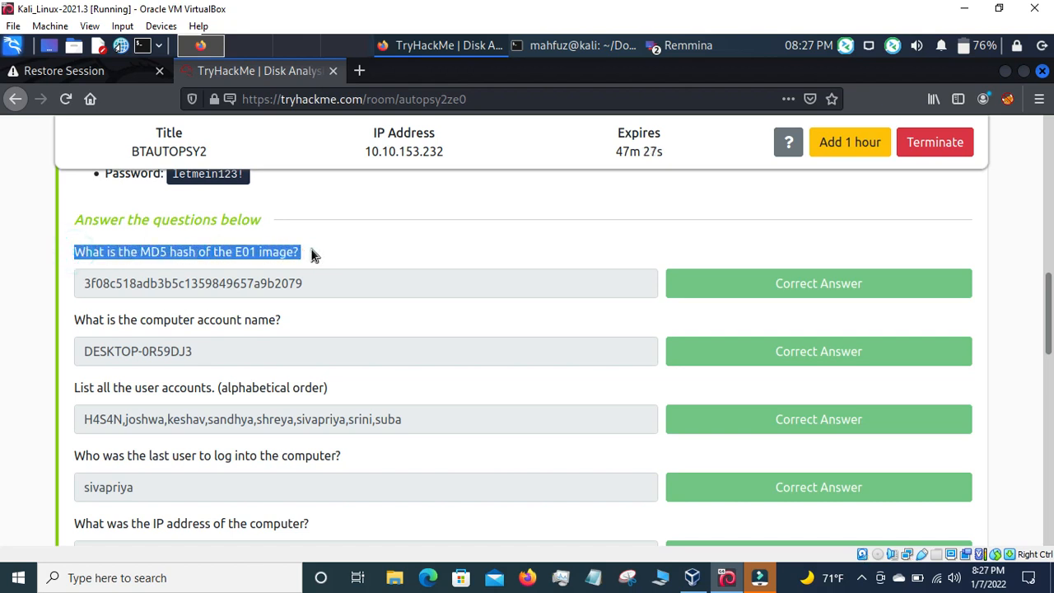
left_click(116, 258)
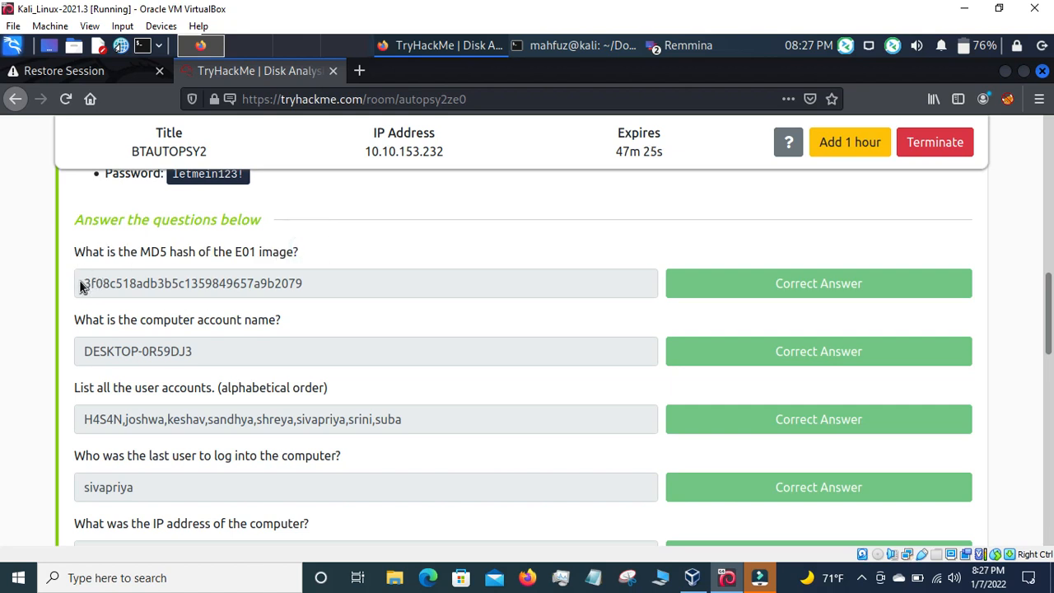
left_click_drag(81, 284, 308, 303)
left_click(317, 300)
Return to the remote session in Remmina and choose to open an existing case in Autopsy
left_click(674, 46)
left_click(671, 69)
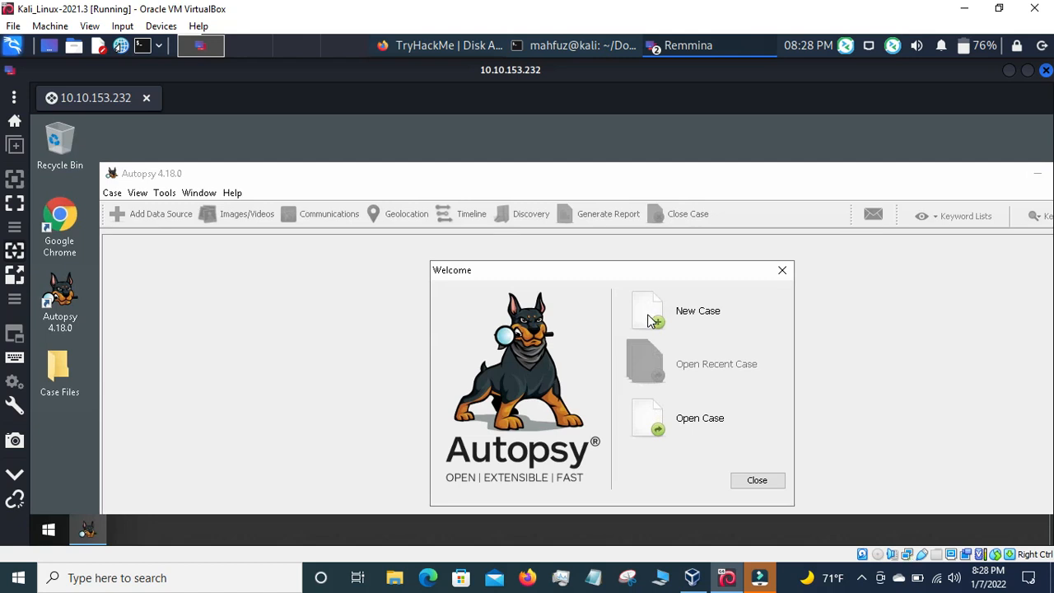
left_click(648, 412)
left_click(659, 428)
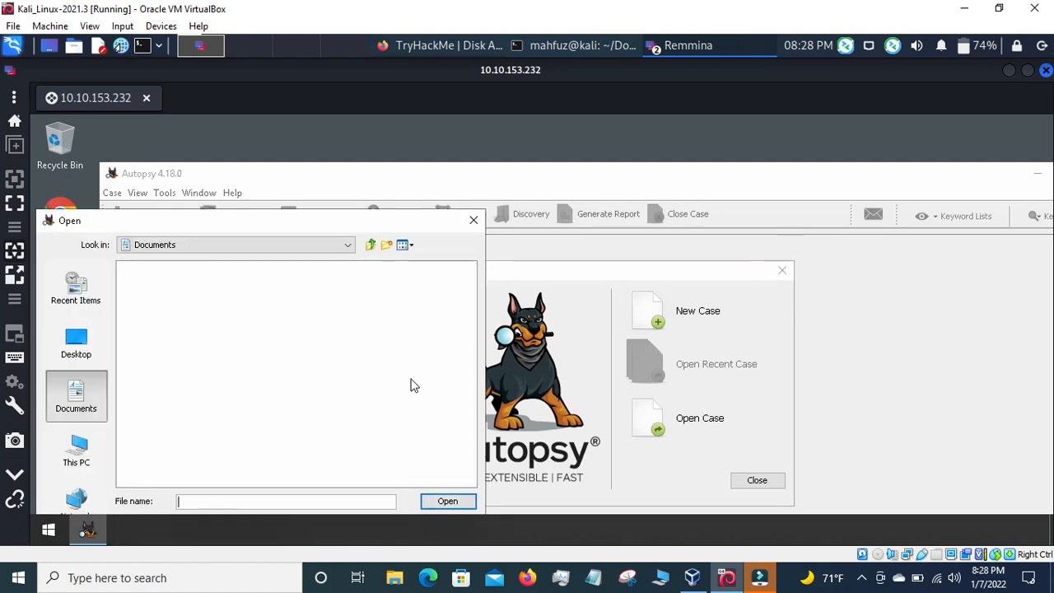
left_click(75, 347)
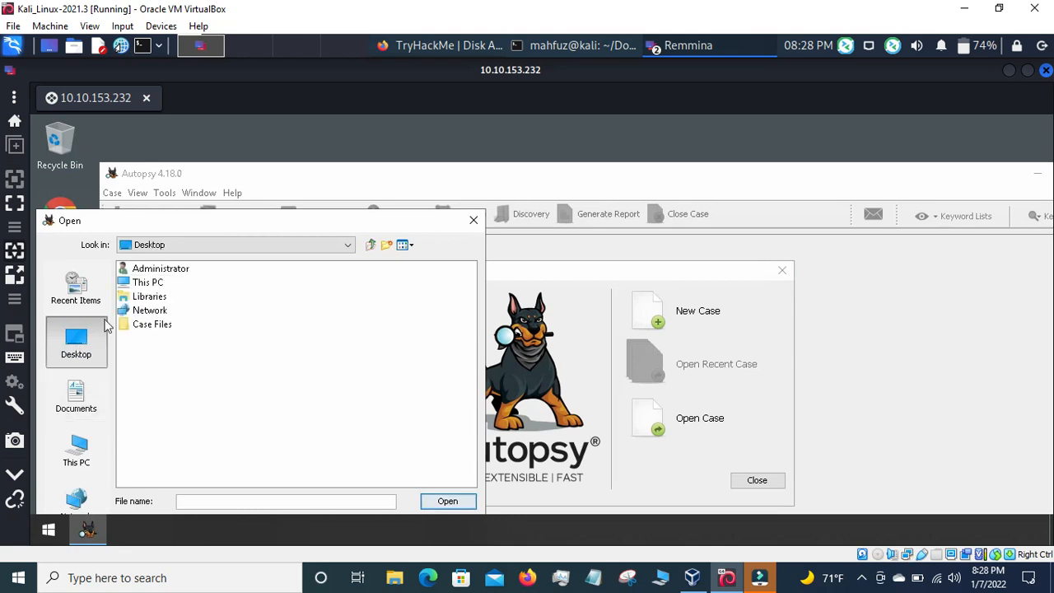
double_click(164, 327)
double_click(164, 327)
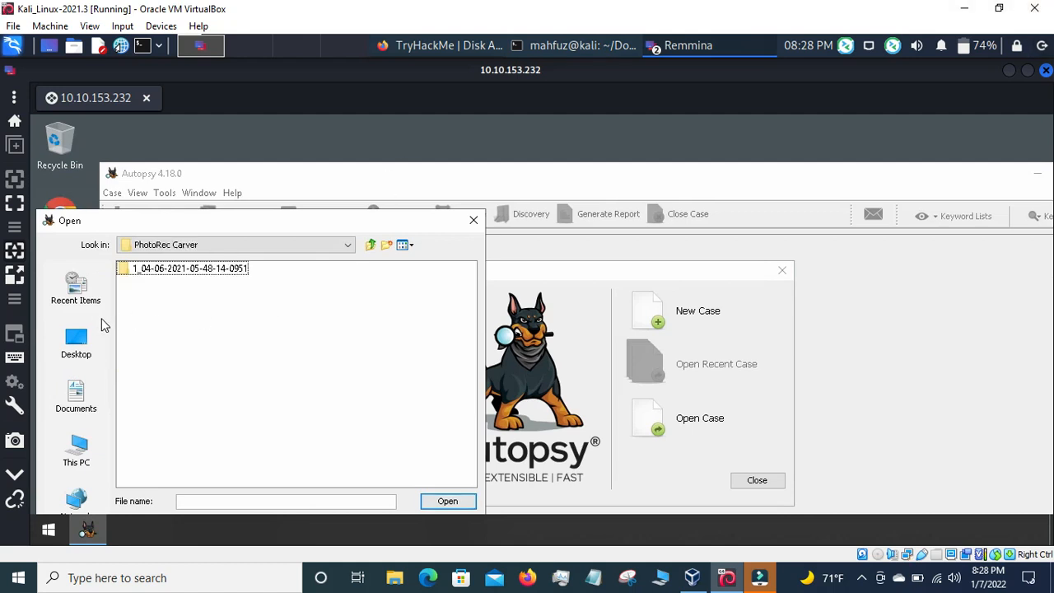
Open the case file Tryhackme.aut from the Case Files folder on the Desktop
left_click(77, 347)
left_click(78, 348)
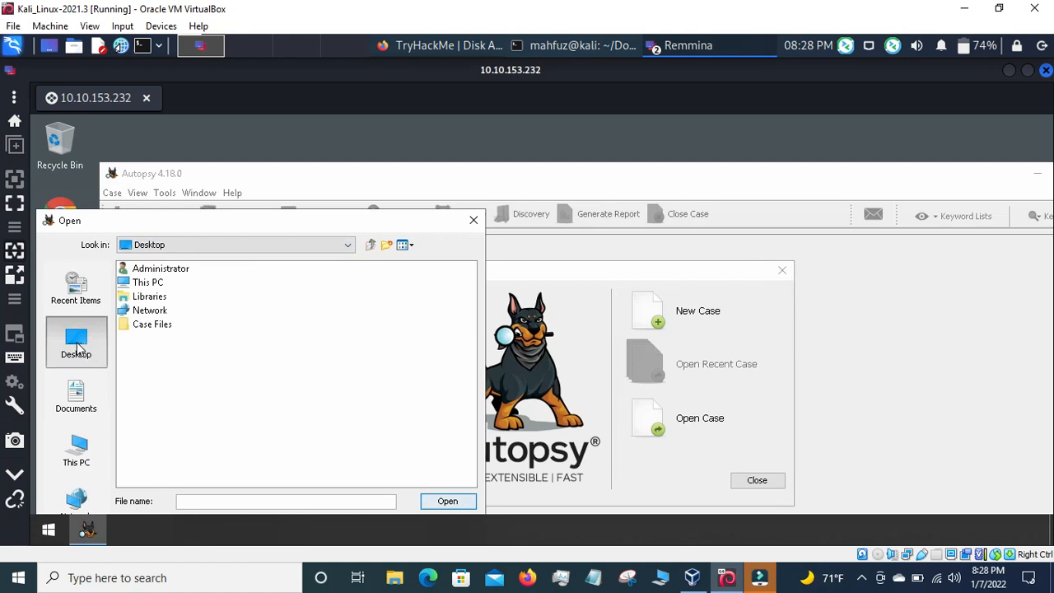
double_click(156, 326)
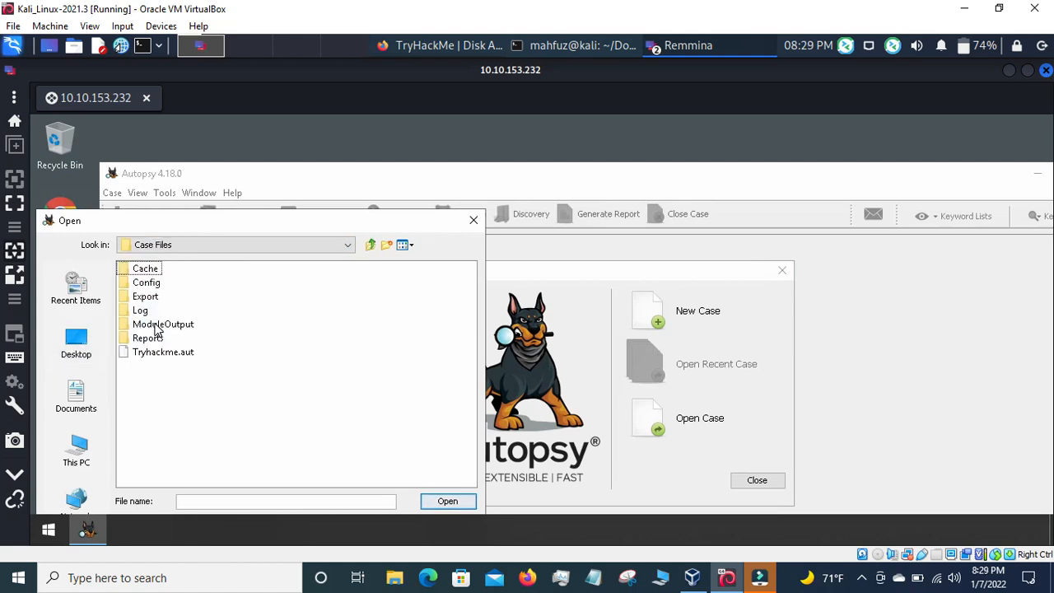
left_click(163, 354)
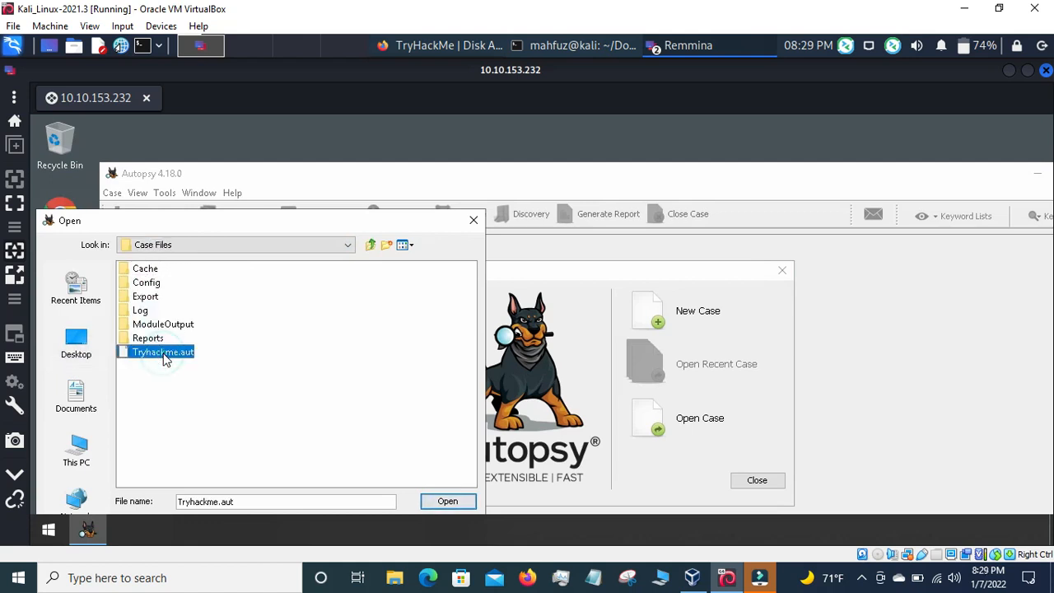
left_click(447, 502)
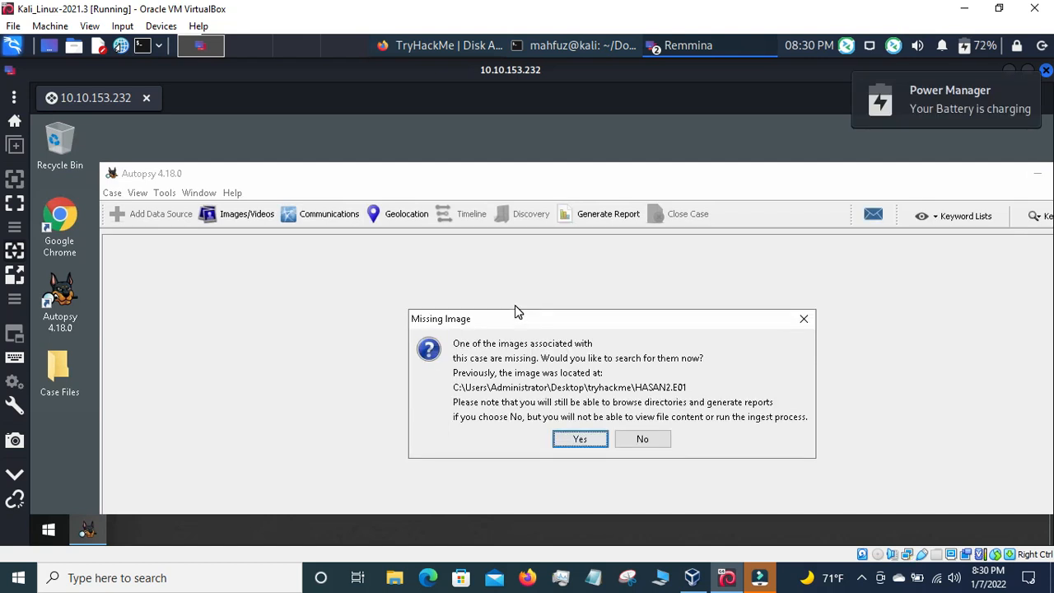
Decline the search for the missing image HASAN2.E01 so the case loads without it
left_click(635, 439)
left_click(637, 440)
left_click(638, 439)
left_click(638, 441)
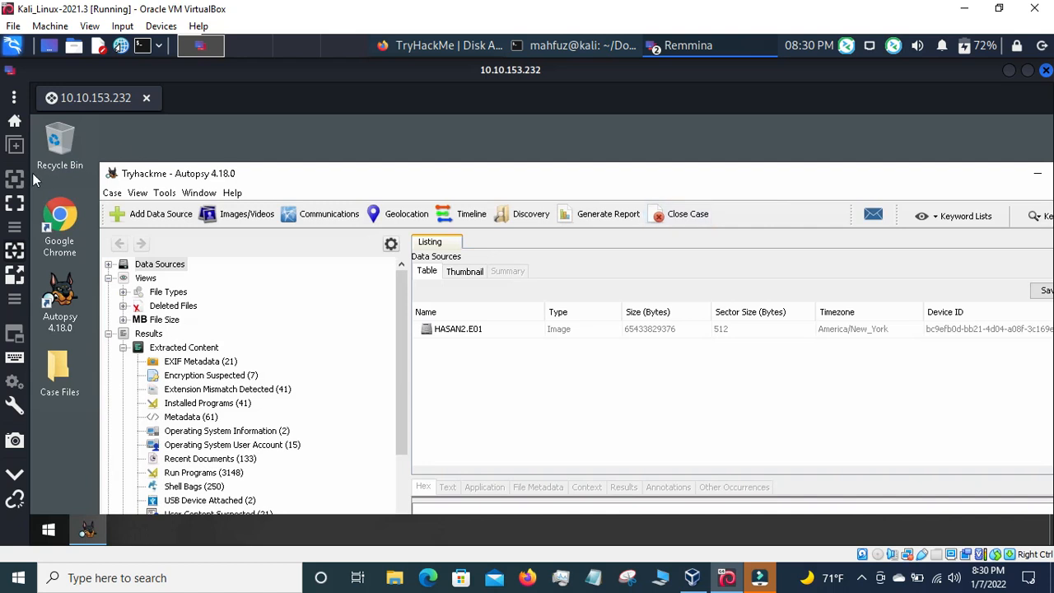
Show the remote session in fullscreen, toggle scaled mode and look through the extracted content in the case tree
left_click(18, 202)
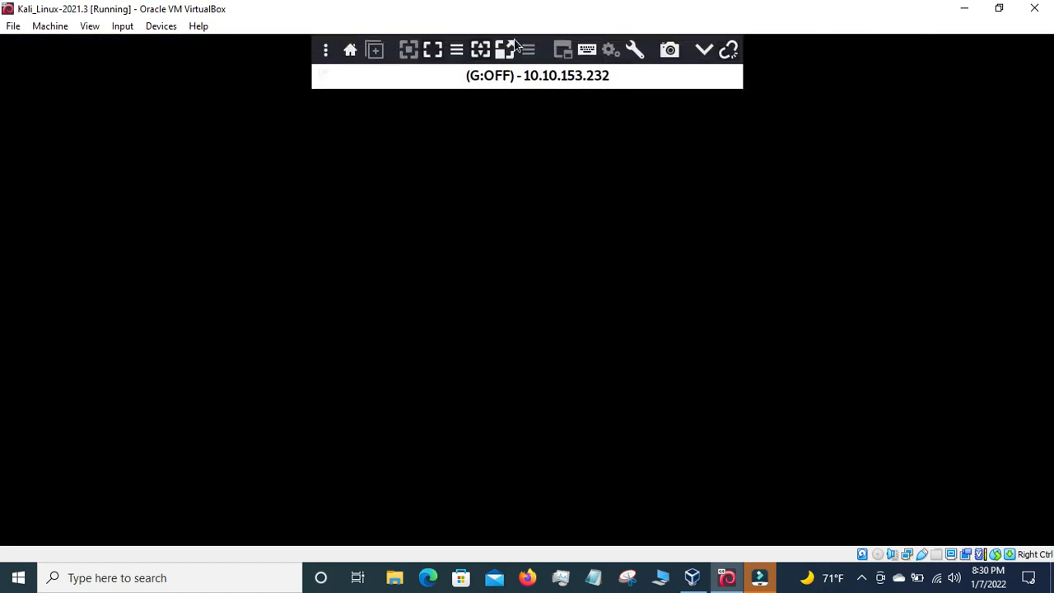
left_click(510, 47)
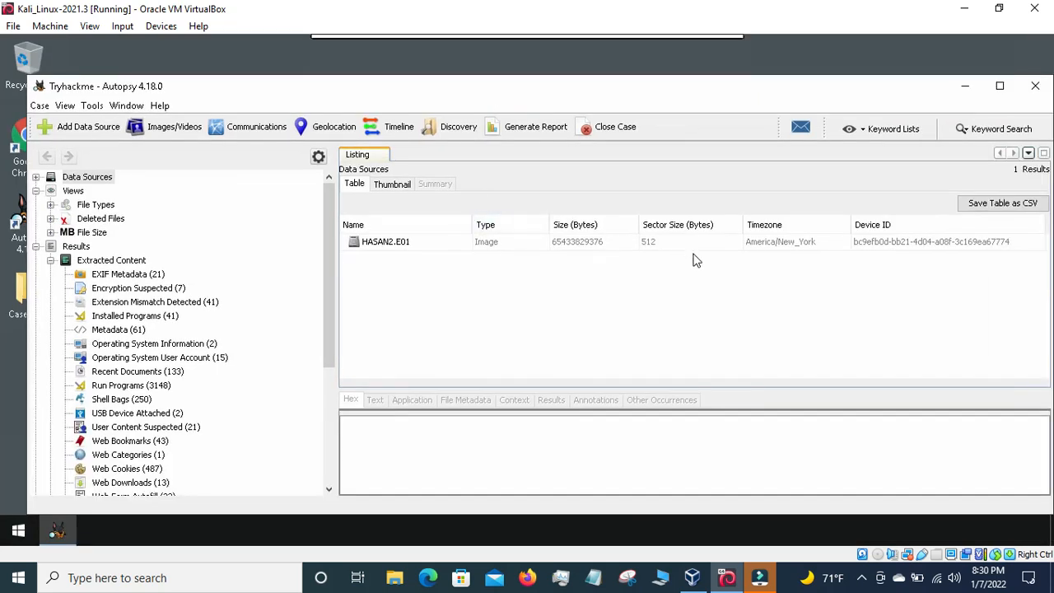
mouse_move(507, 39)
scroll(328, 319, "down", 5)
left_click(327, 311)
left_click_drag(329, 311, 359, 159)
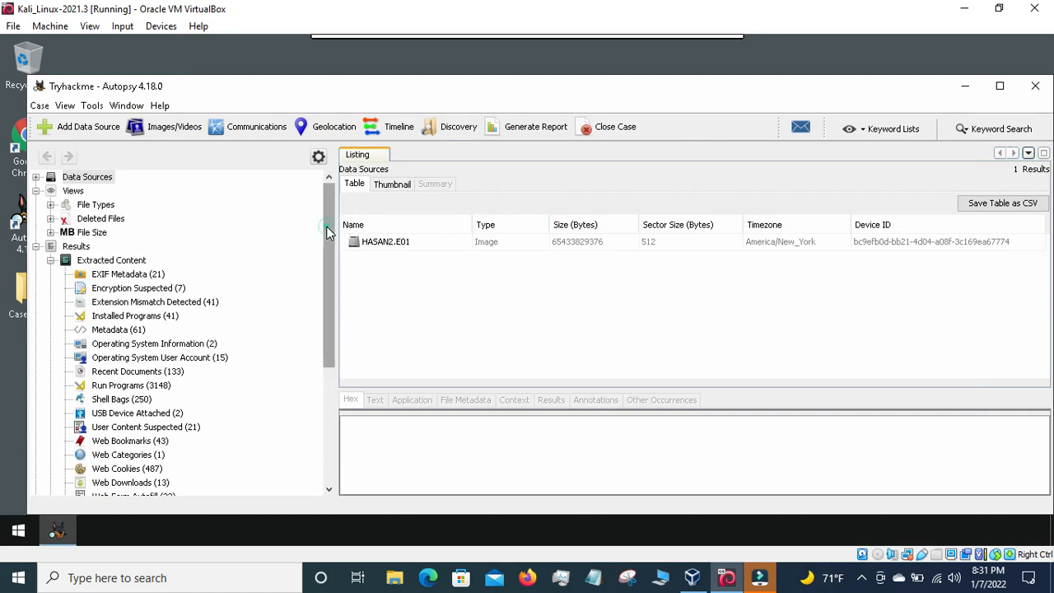
scroll(321, 327, "down", 1)
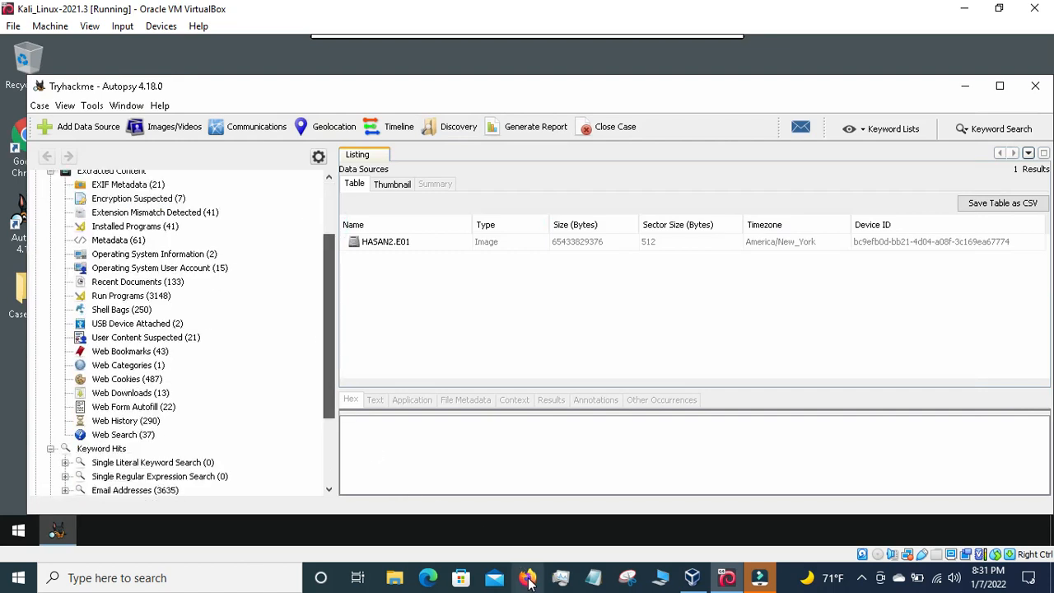
Switch to Firefox on the host and open the TryHackMe room search in a new tab
left_click(528, 578)
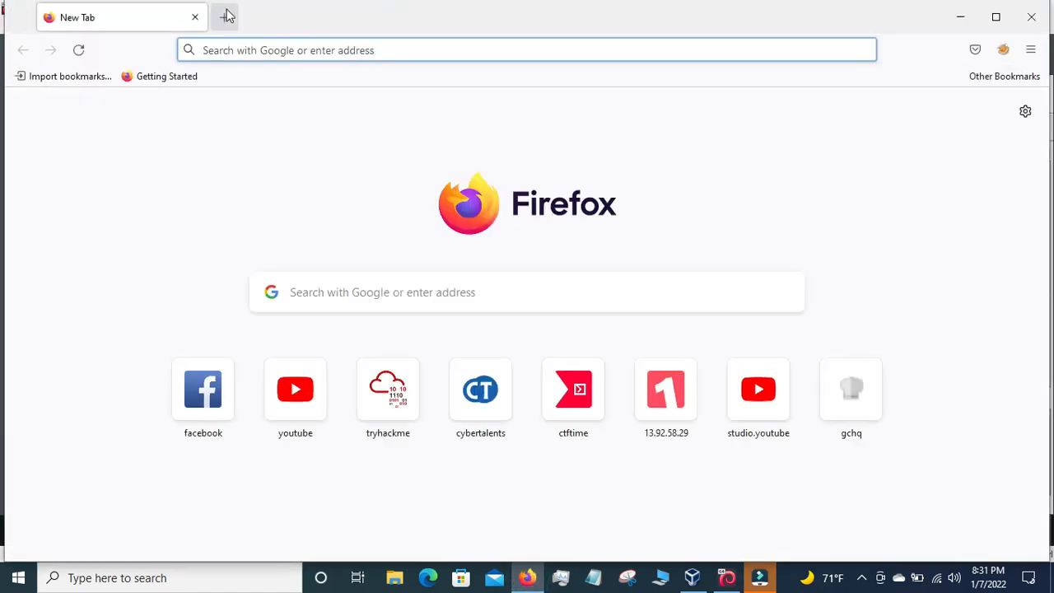
left_click(222, 18)
left_click(435, 391)
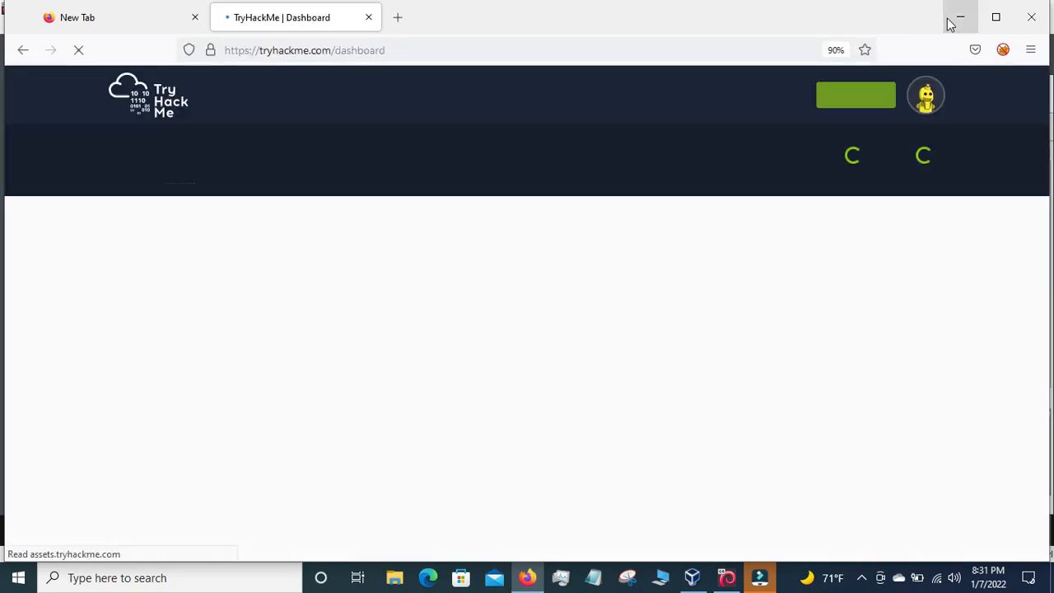
left_click(302, 94)
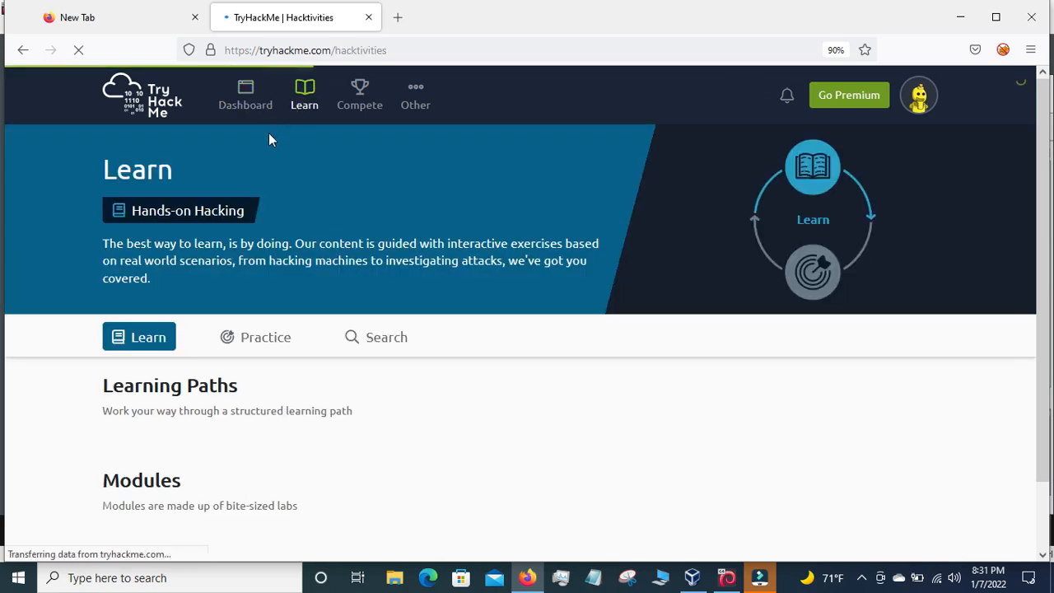
left_click(23, 51)
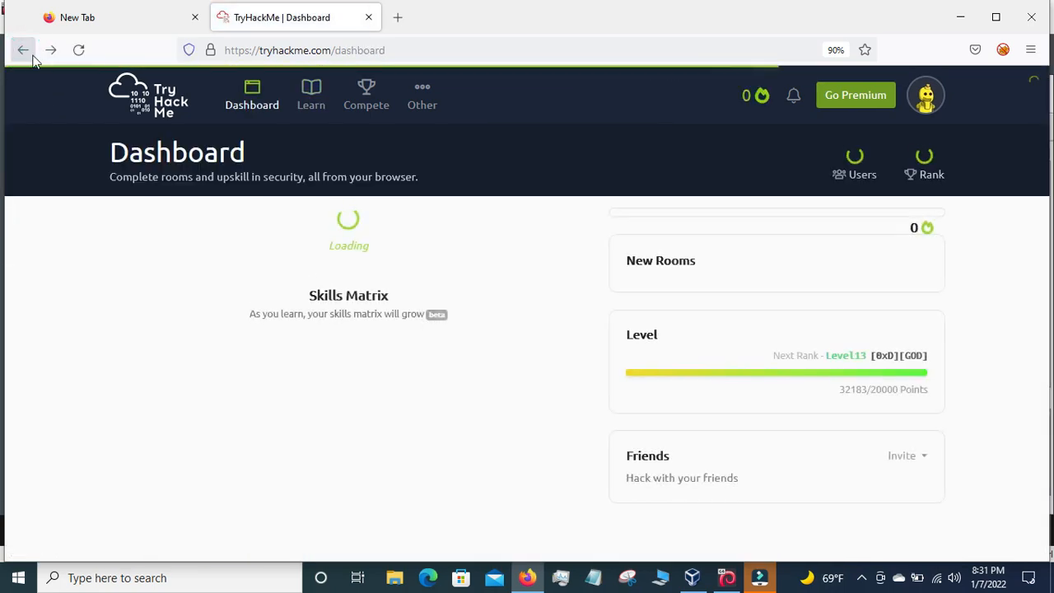
left_click(306, 111)
left_click(306, 105)
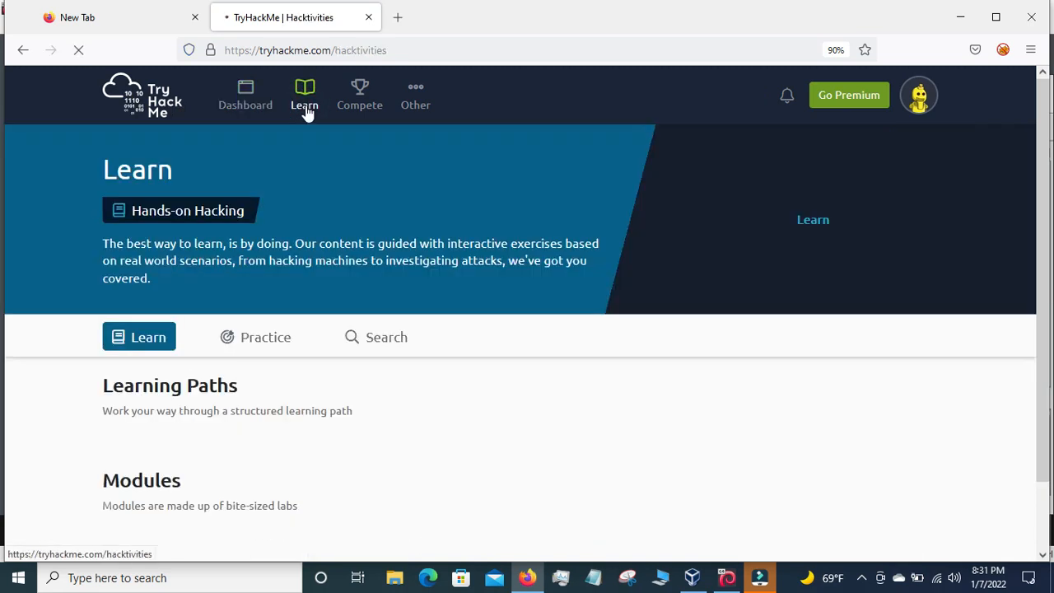
left_click(389, 339)
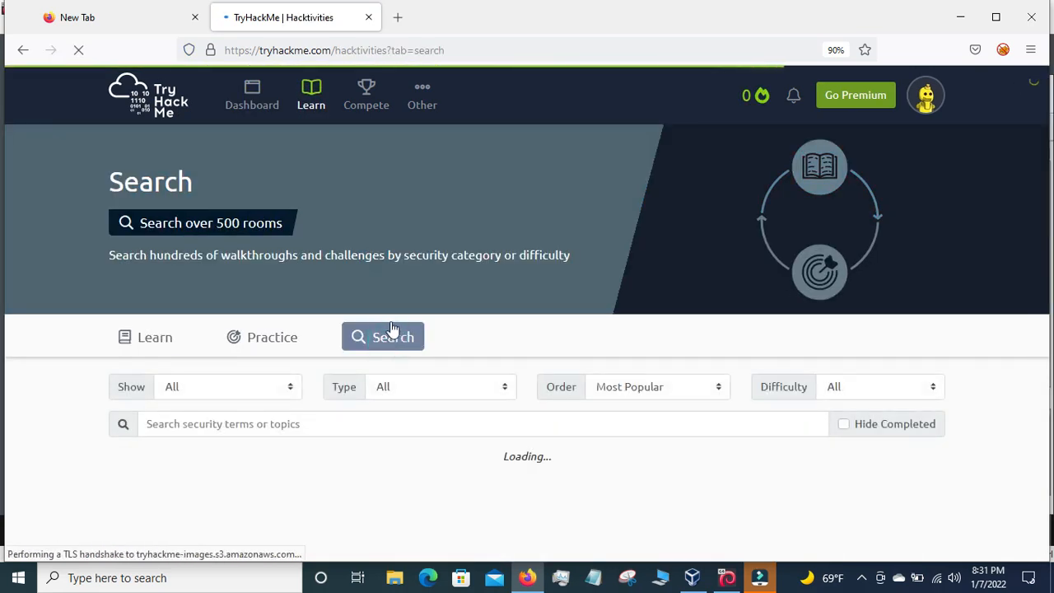
Search the TryHackMe rooms for "autops" and open the Autopsy room
scroll(344, 372, "down", 1)
left_click(335, 350)
type("a")
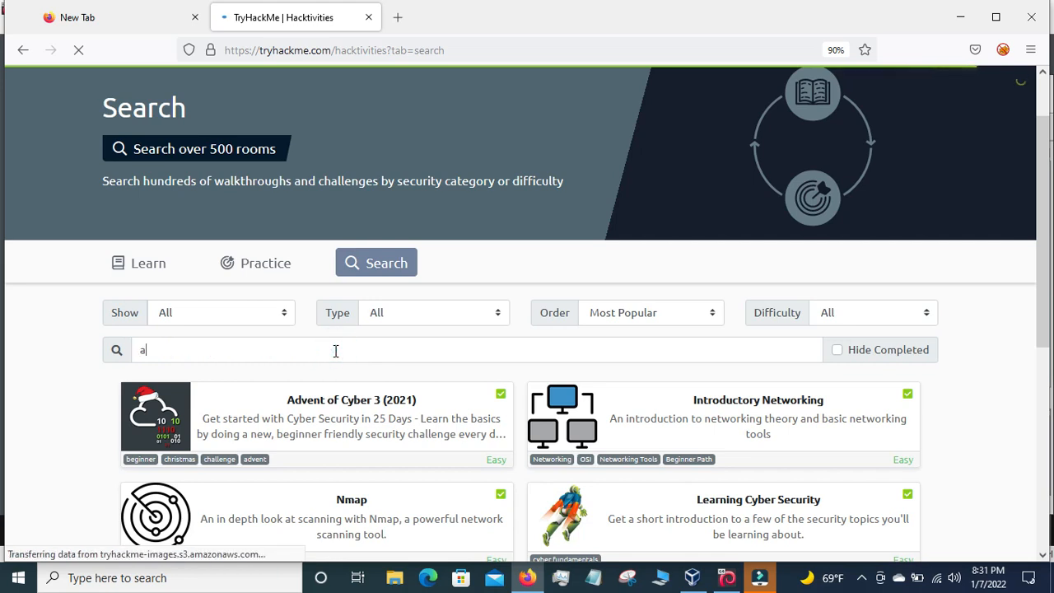
type("utops")
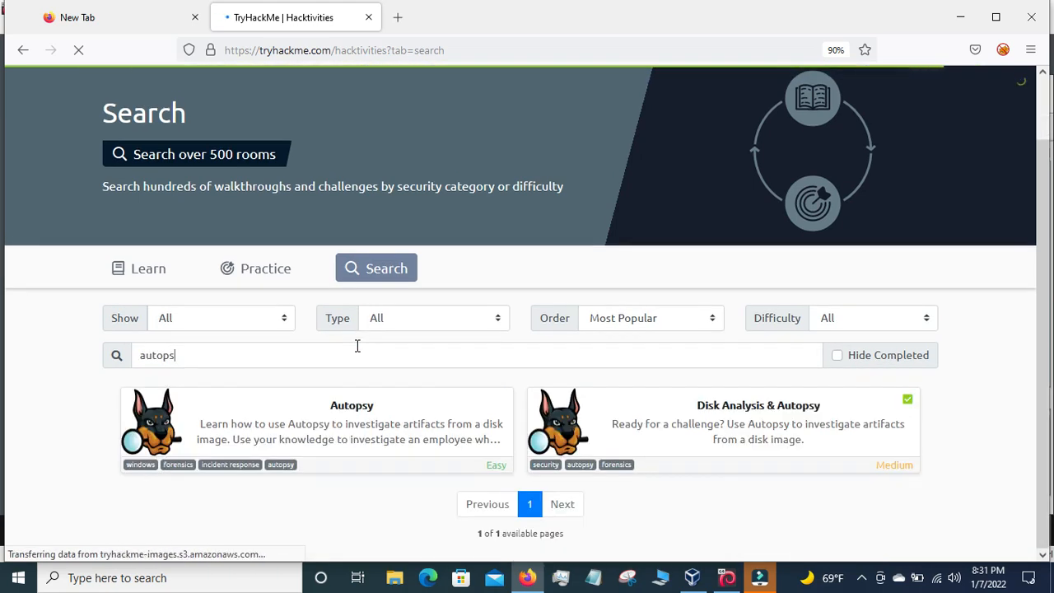
left_click(370, 424)
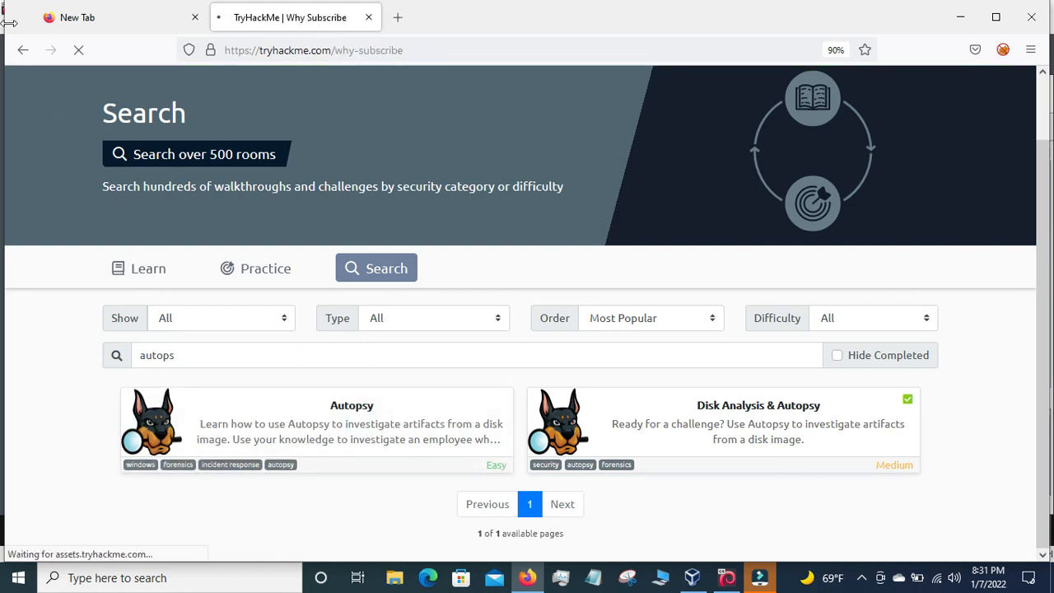
Go back to the TryHackMe search results for "autops" and open the Disk Analysis & Autopsy room
left_click(22, 51)
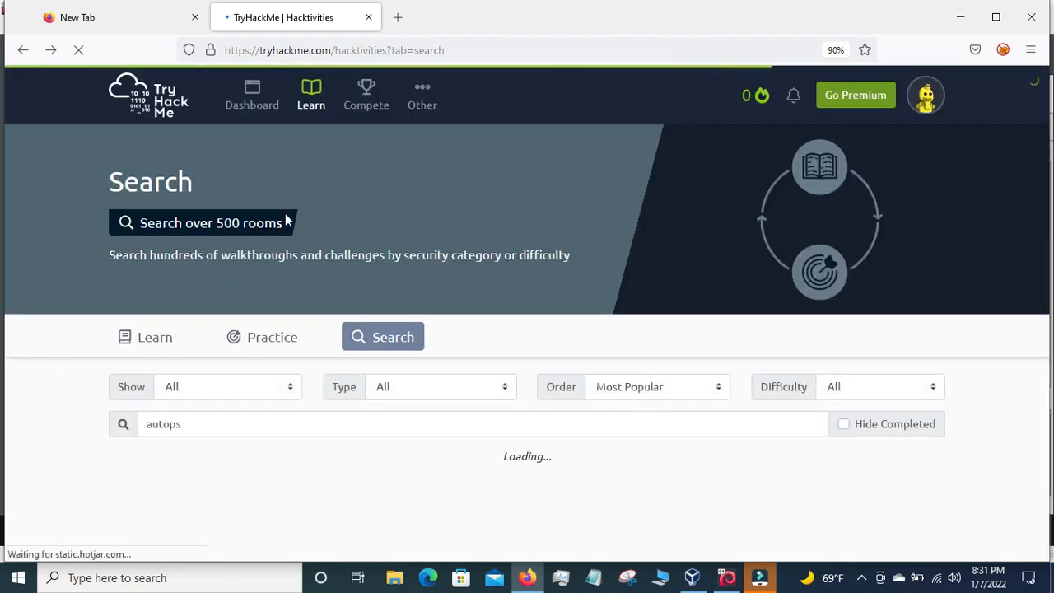
left_click(677, 494)
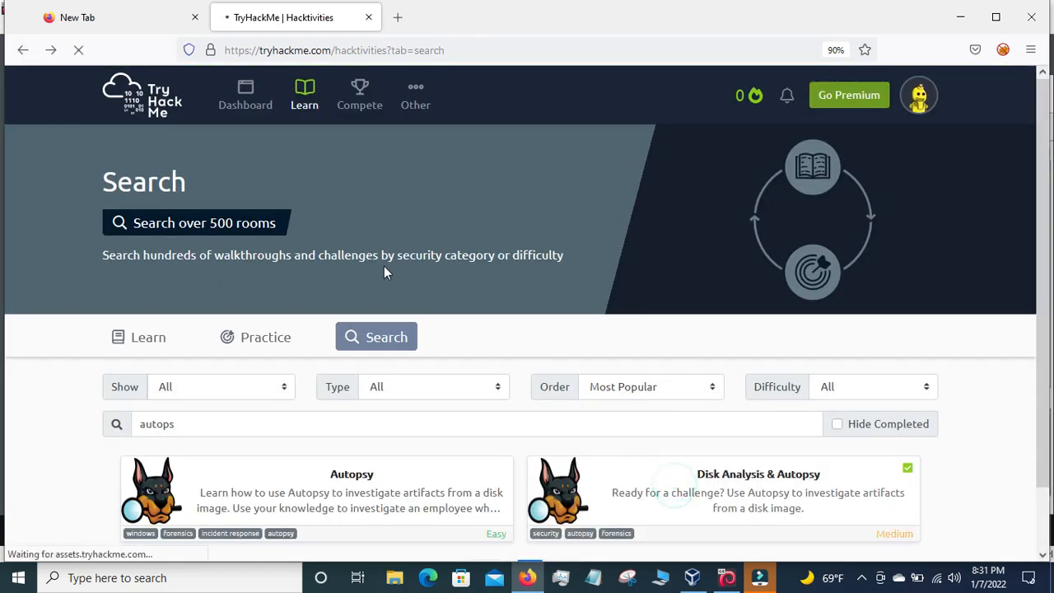
Switch to the Kali VM and show the file metadata of the HASAN2.E01 data source in an enlarged details area
left_click(727, 579)
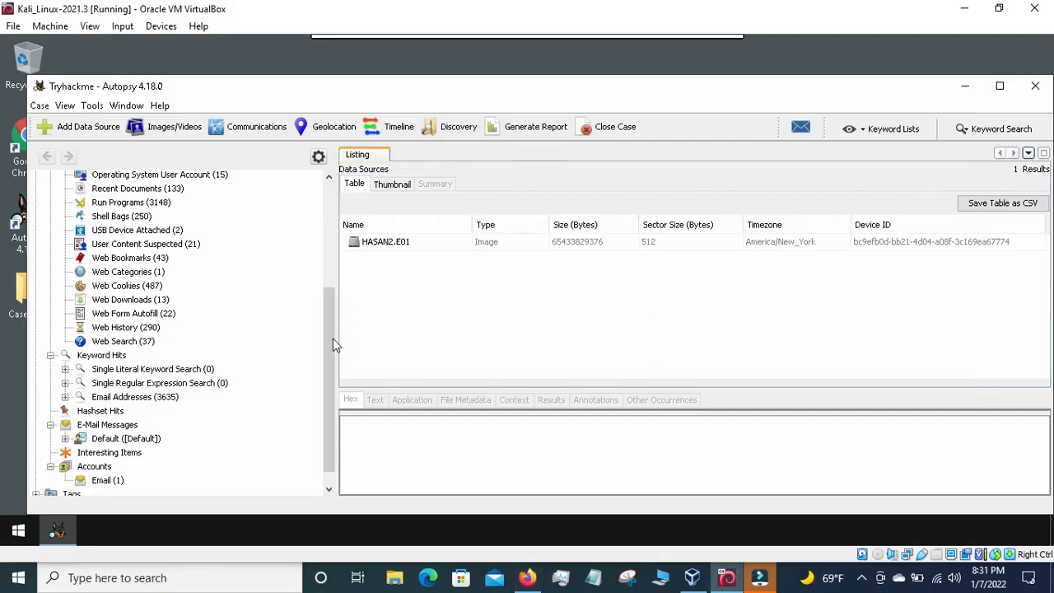
scroll(330, 280, "up", 1)
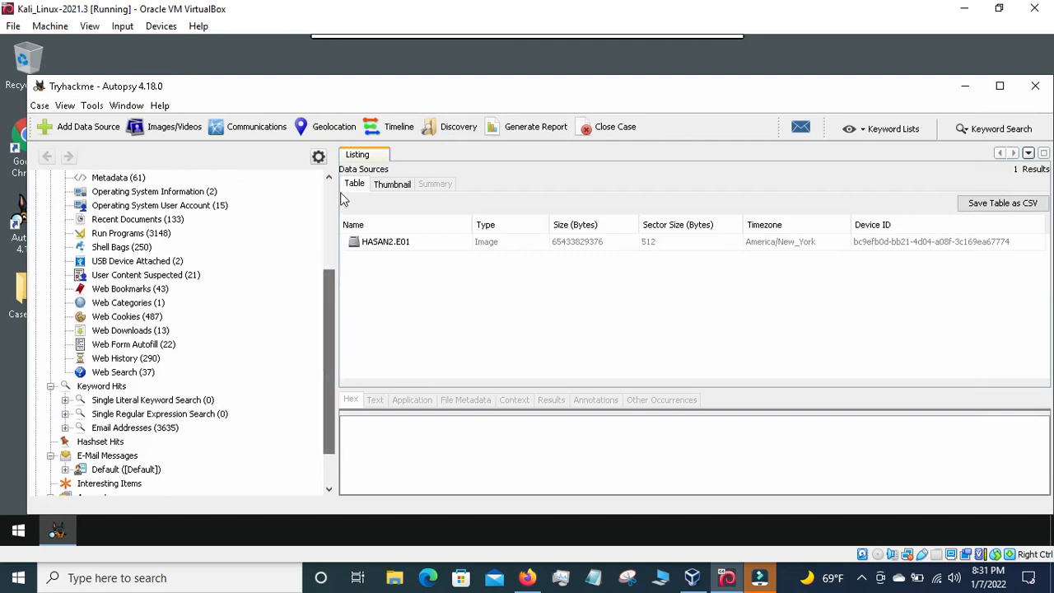
left_click_drag(341, 194, 347, 161)
scroll(335, 304, "up", 5)
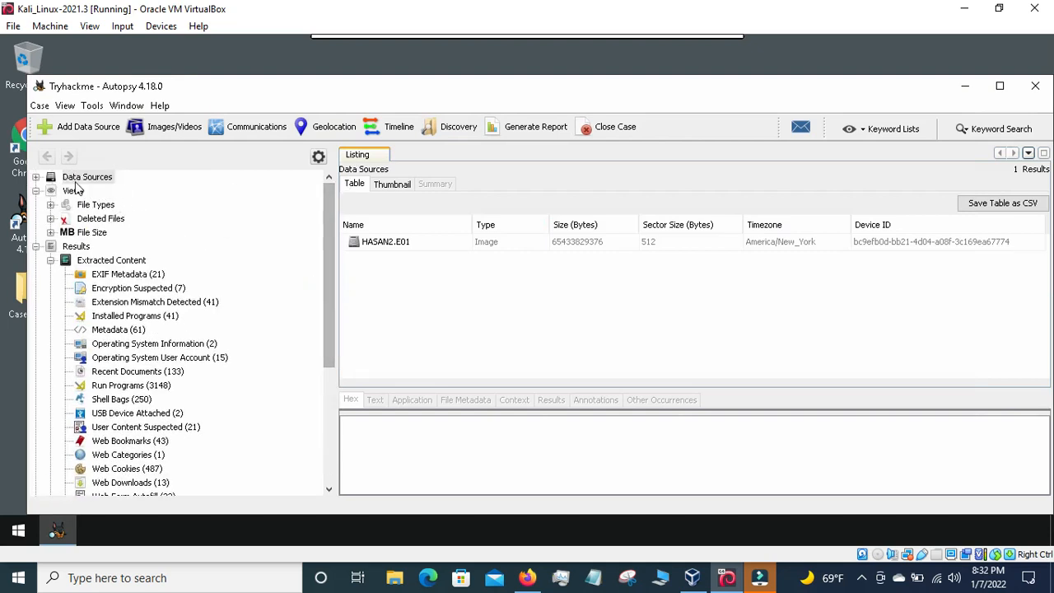
left_click(393, 245)
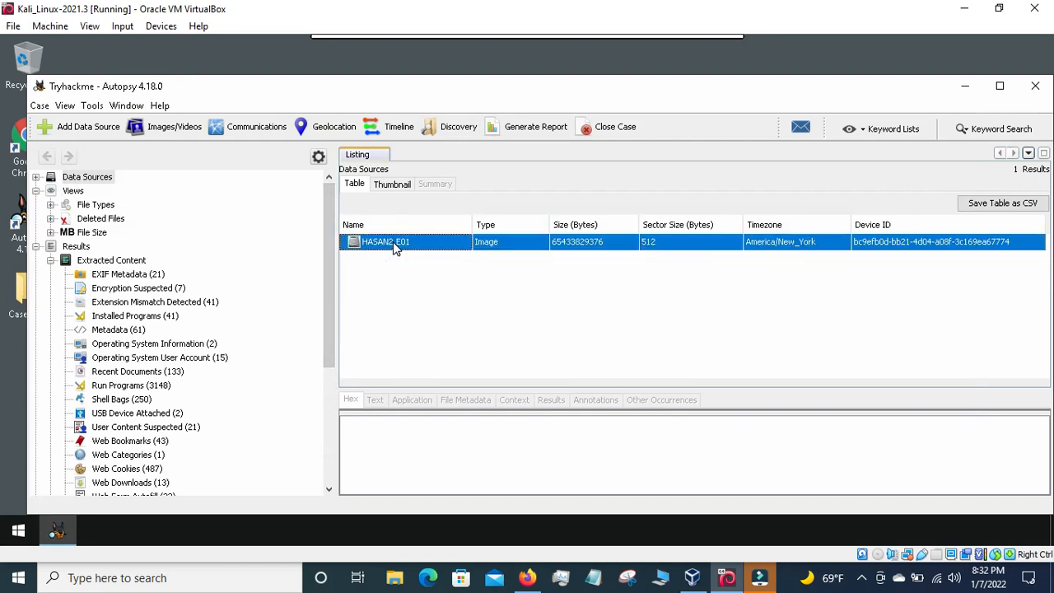
left_click(467, 401)
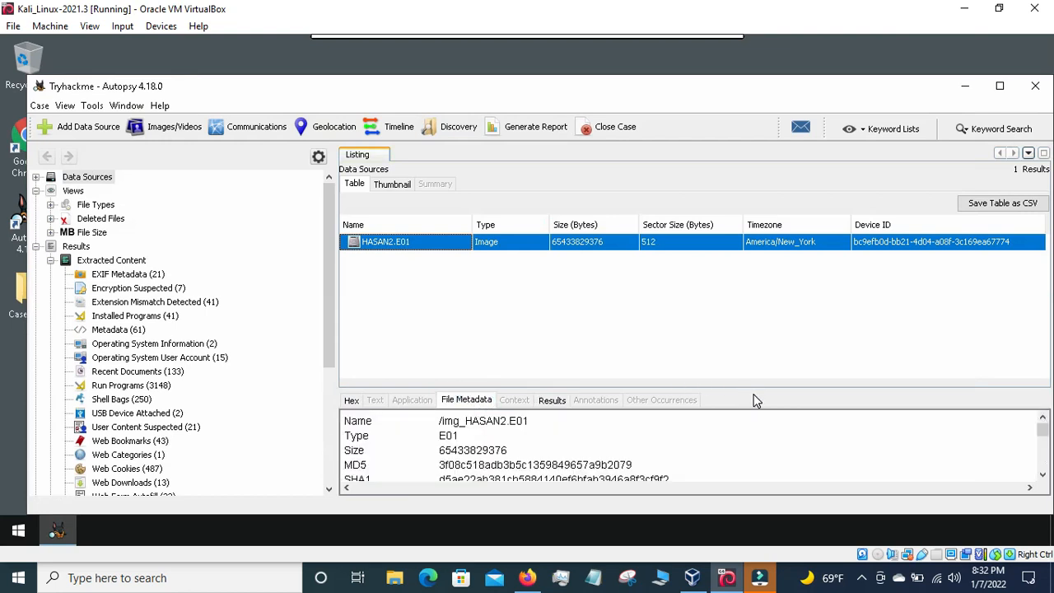
left_click_drag(757, 391, 753, 317)
left_click(463, 400)
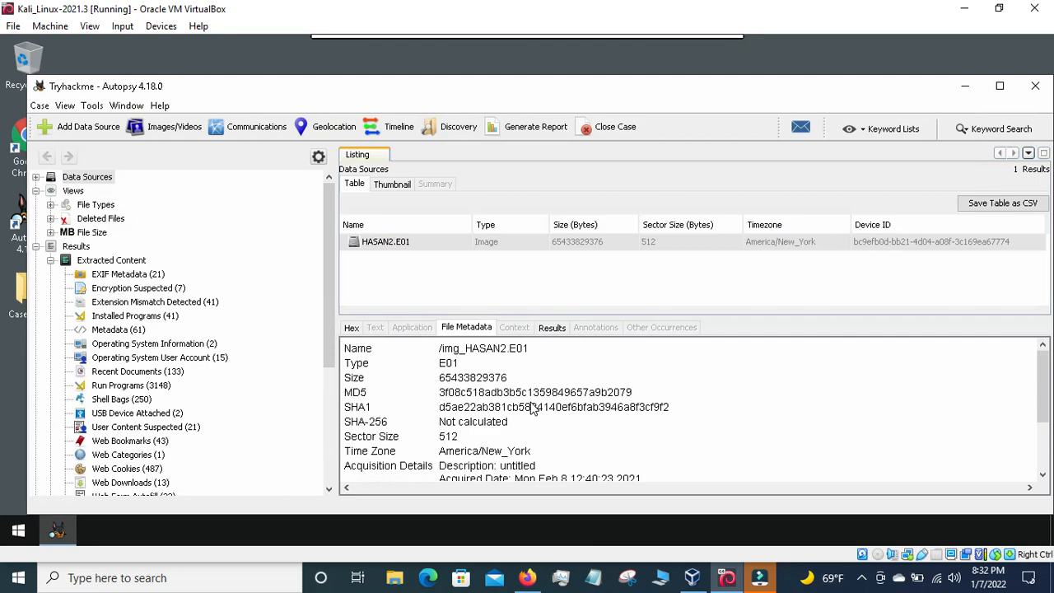
Switch to the TryHackMe room in Firefox, extend the machine's expiry by 1 hour and go to the task questions
left_click(527, 578)
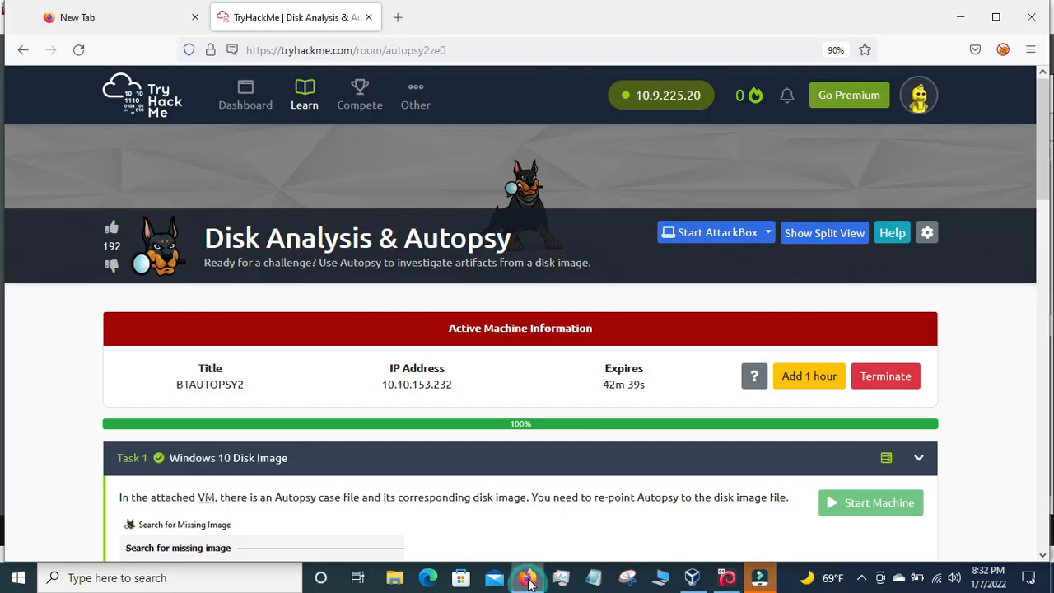
scroll(513, 394, "down", 4)
scroll(512, 395, "up", 2)
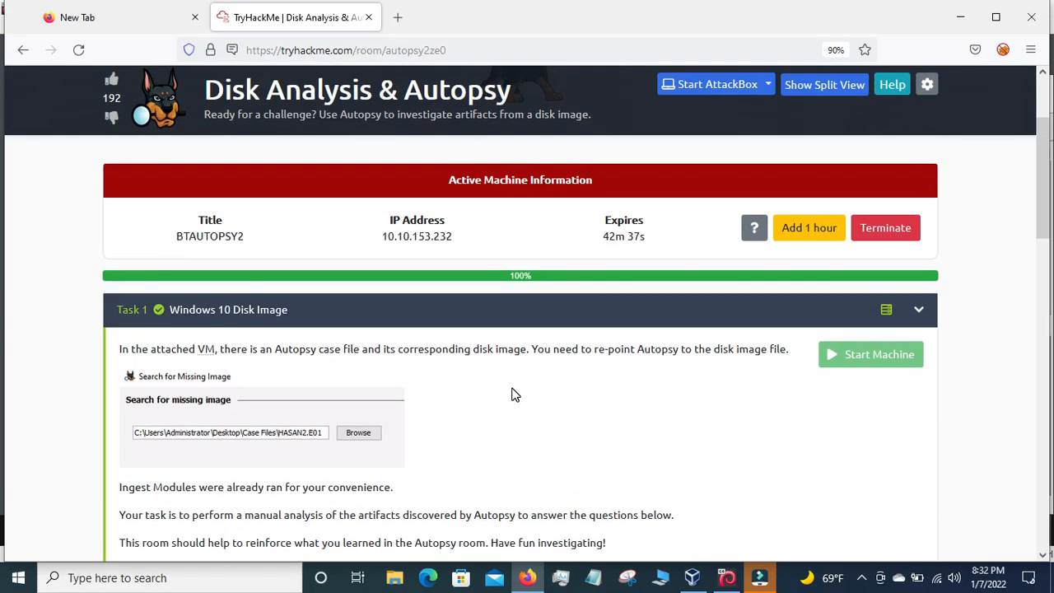
left_click(814, 244)
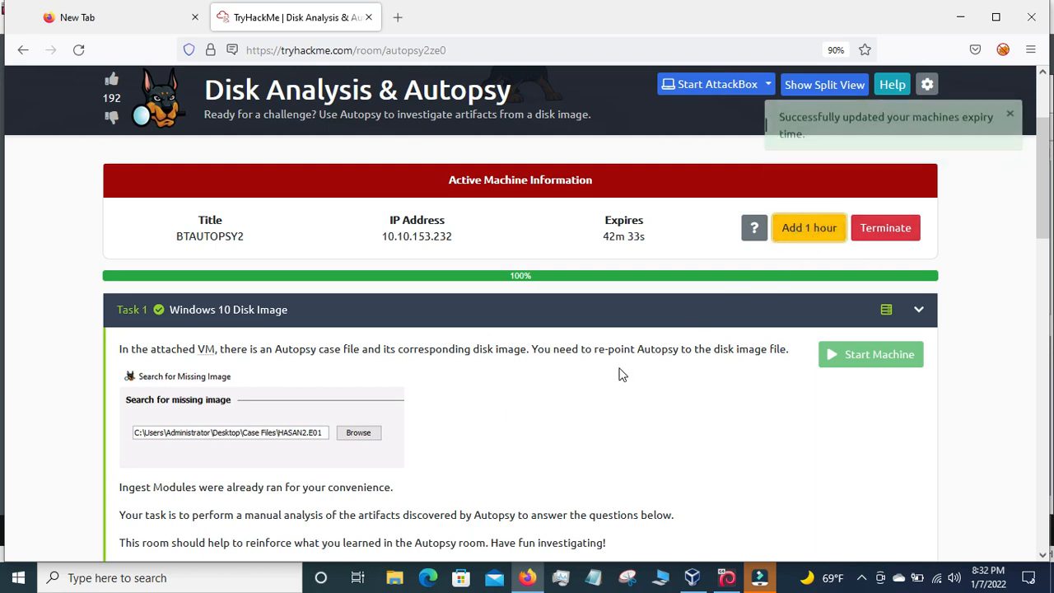
scroll(622, 374, "down", 5)
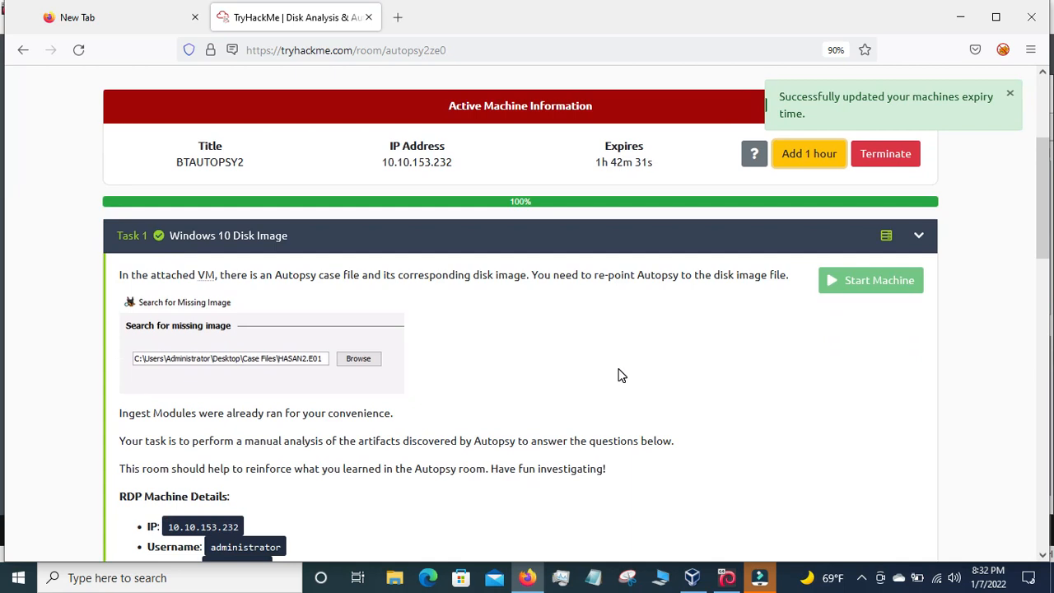
scroll(270, 262, "down", 2)
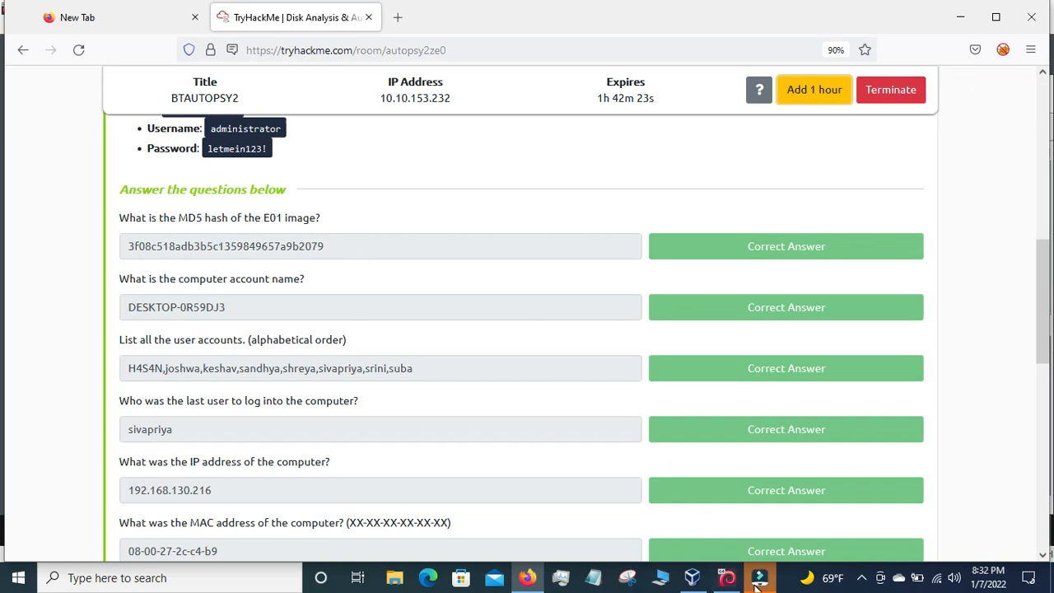
Switch back to the Kali VM and browse the volumes of HASAN2.E01 under Data Sources, including the contents of vol1
left_click(728, 578)
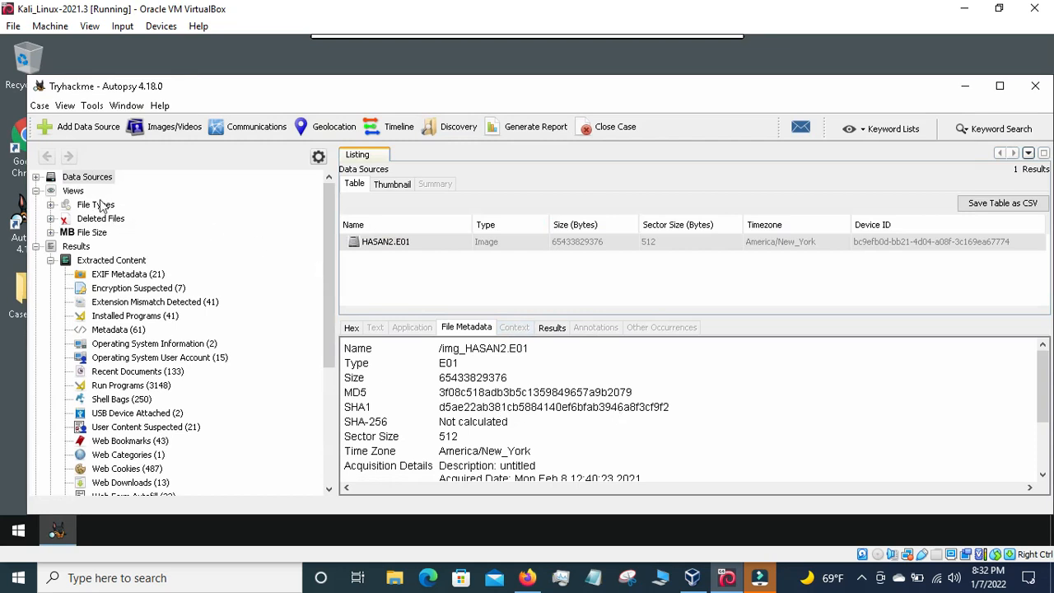
left_click(36, 177)
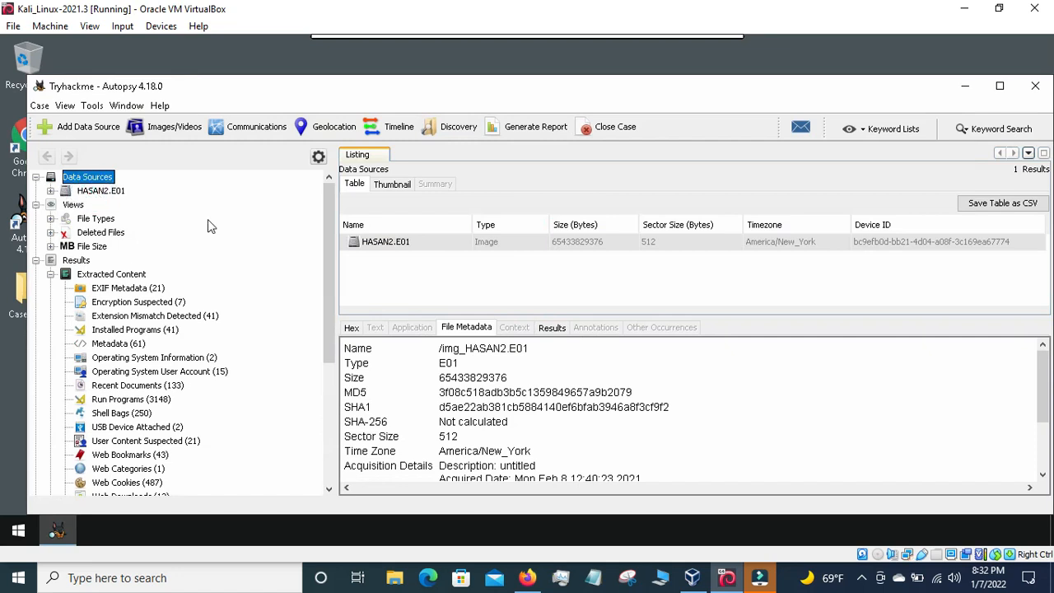
double_click(381, 241)
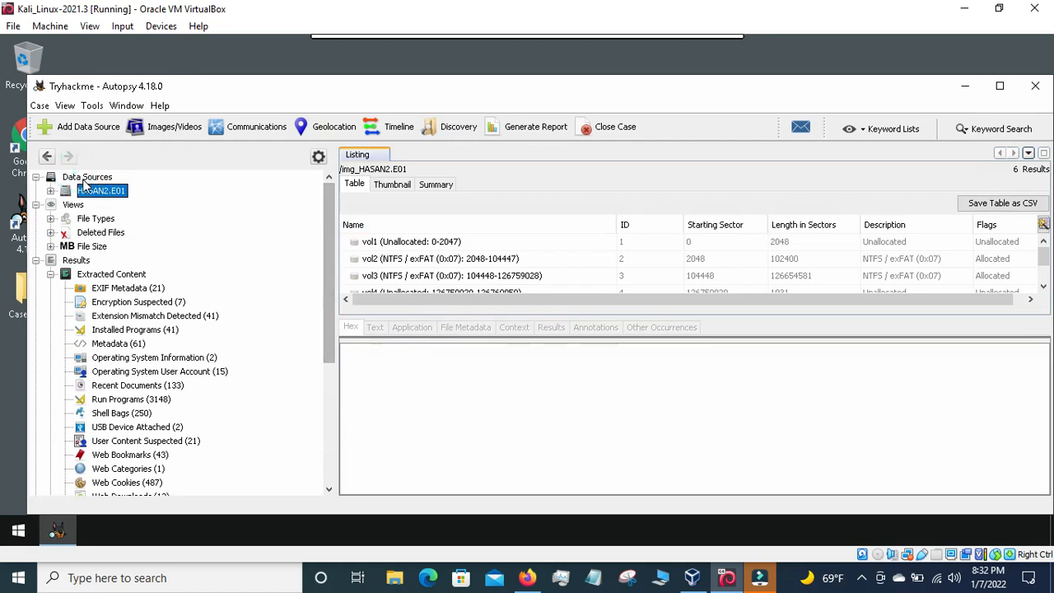
left_click(36, 179)
left_click(93, 177)
left_click(401, 245)
left_click(403, 245)
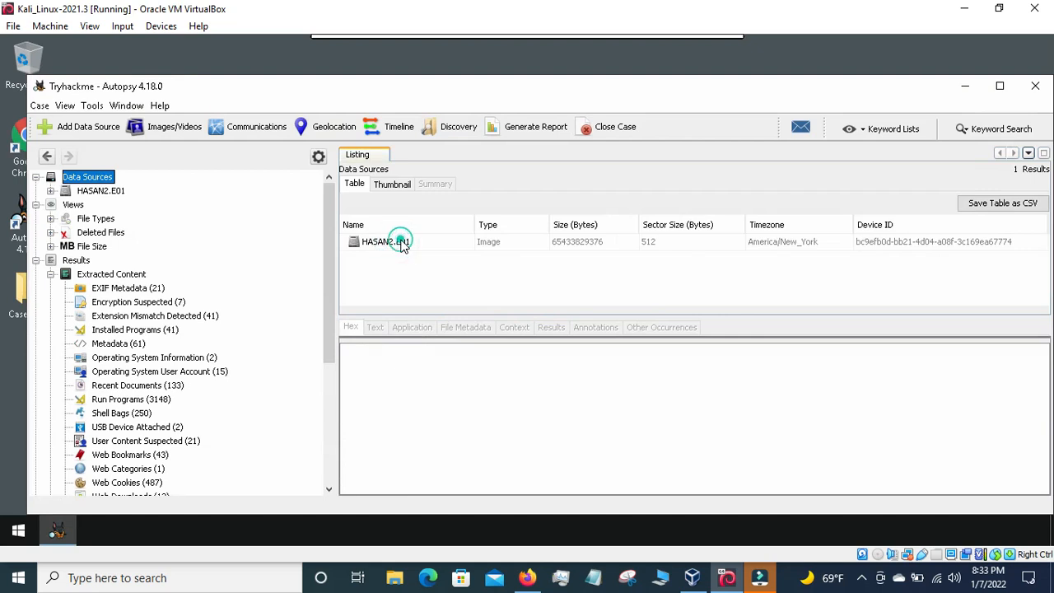
left_click(403, 243)
left_click(471, 329)
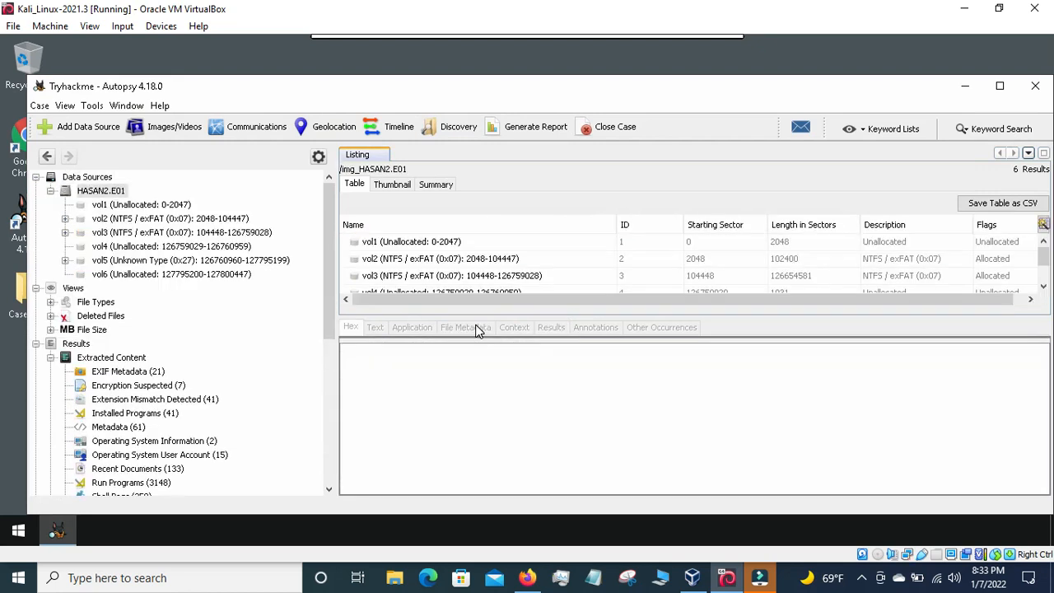
left_click(102, 207)
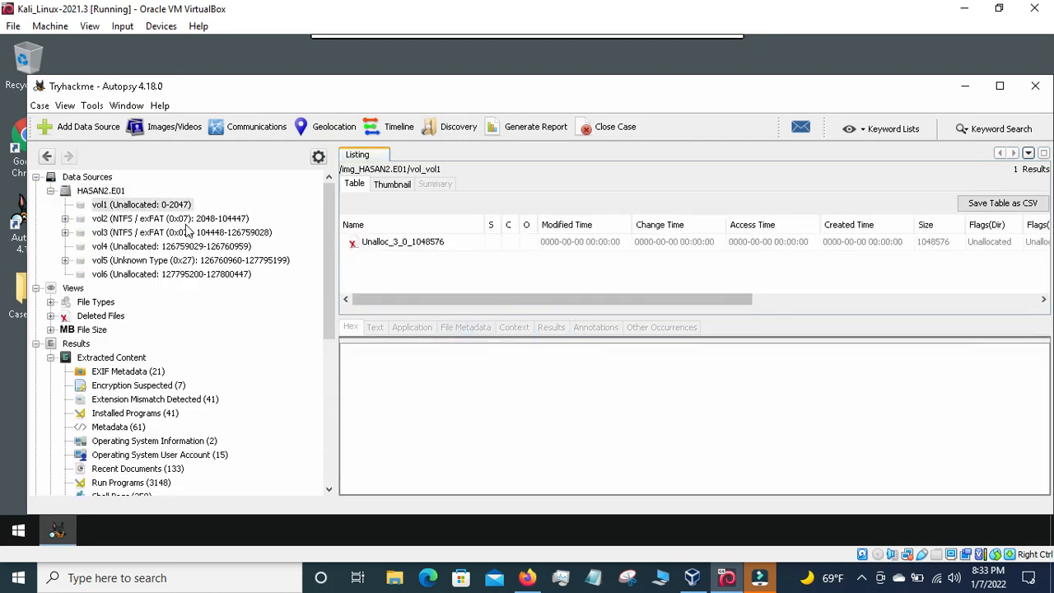
left_click(50, 190)
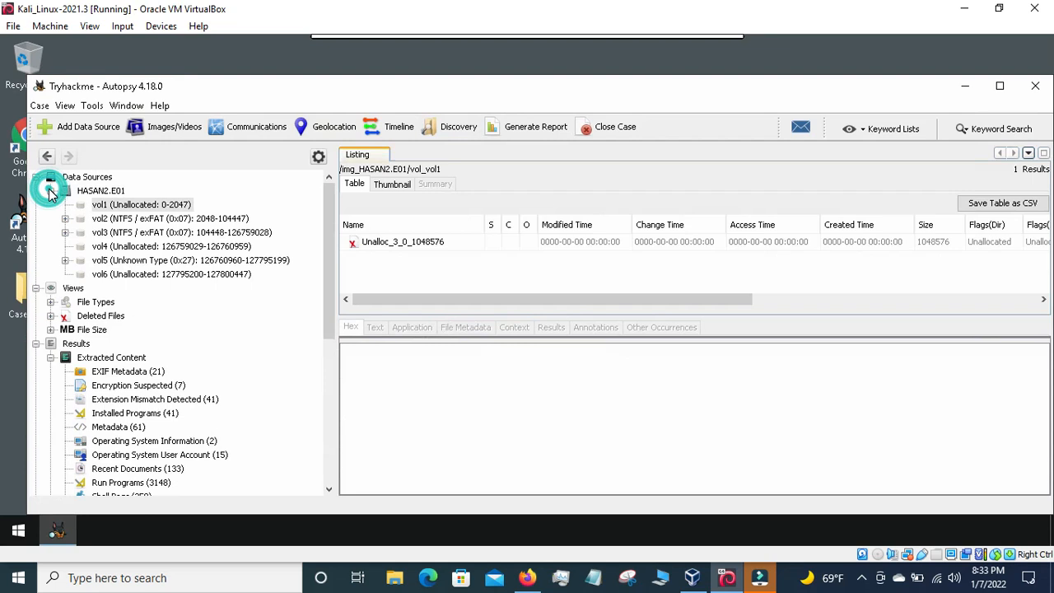
left_click(76, 190)
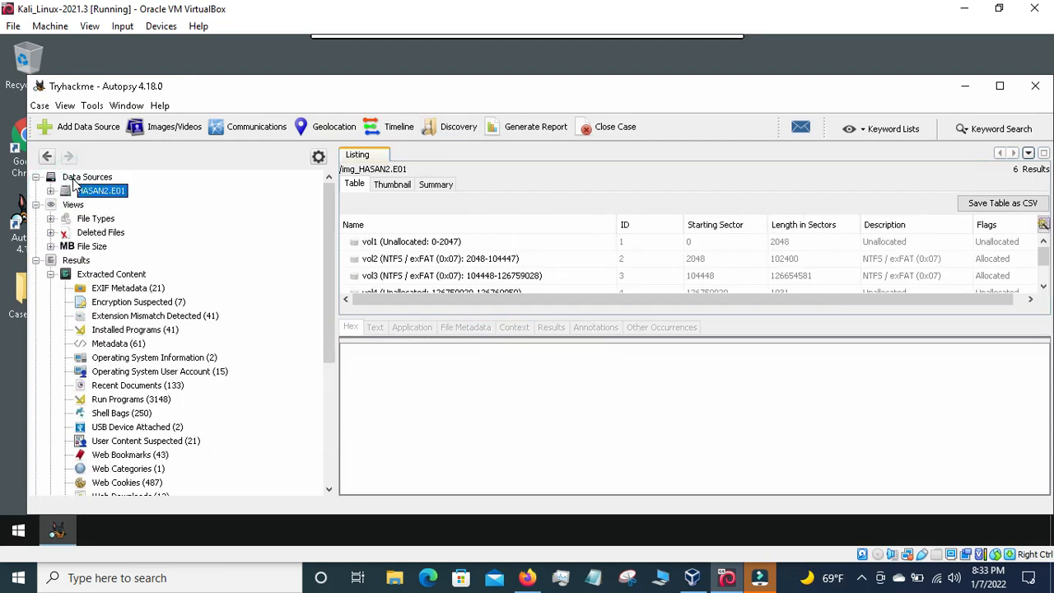
Show the file metadata of HASAN2.E01 from Data Sources and compare its MD5 hash with the first room question in Firefox
left_click(74, 179)
left_click(393, 244)
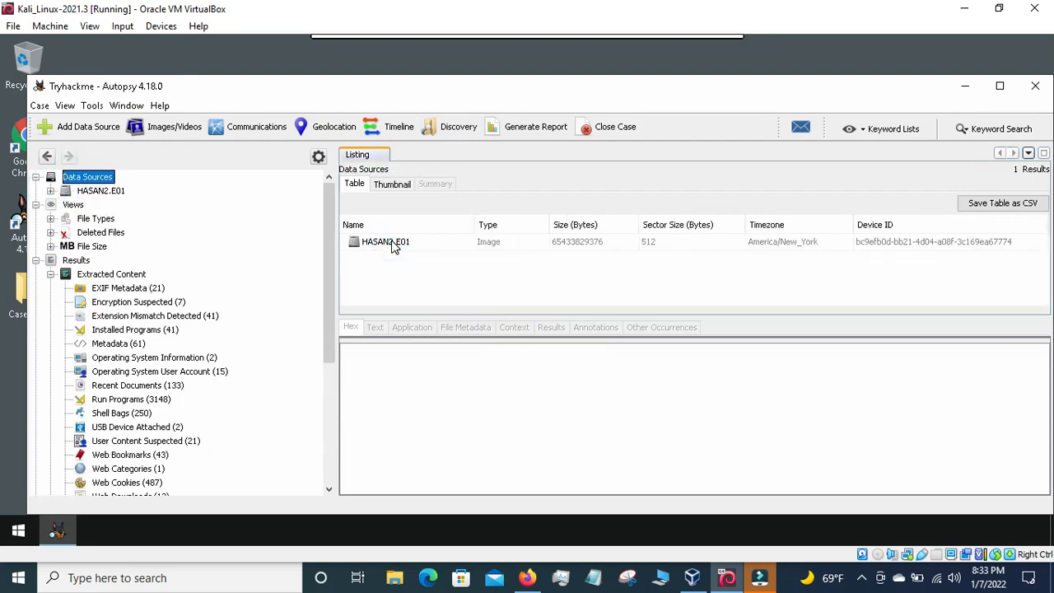
left_click(466, 328)
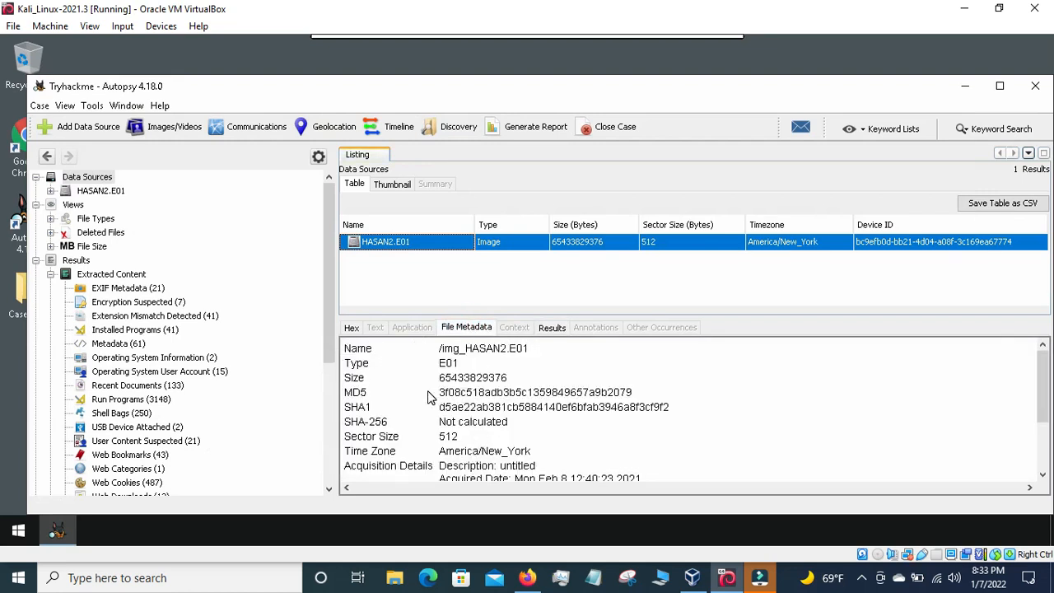
left_click(527, 577)
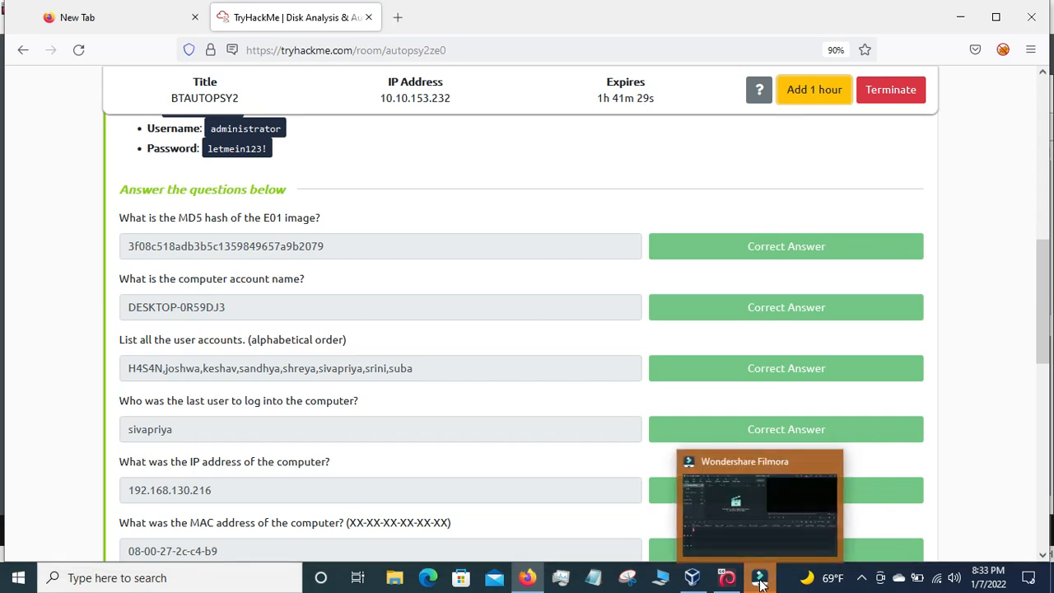
Return to the Kali VM and look through the extracted content, keyword hits and accounts in the case tree
left_click(728, 580)
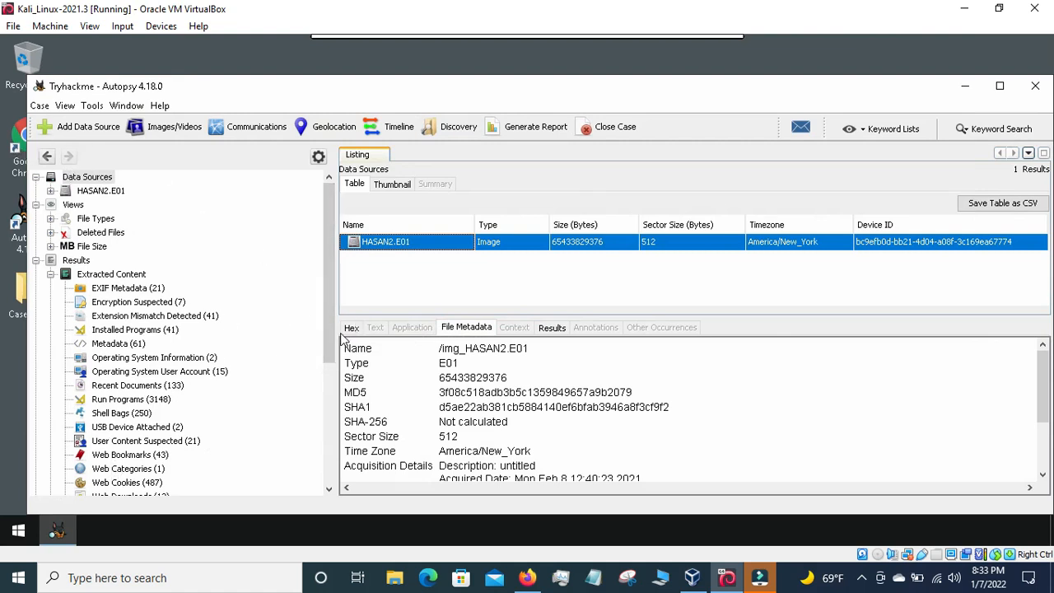
scroll(333, 451, "down", 2)
scroll(333, 450, "down", 5)
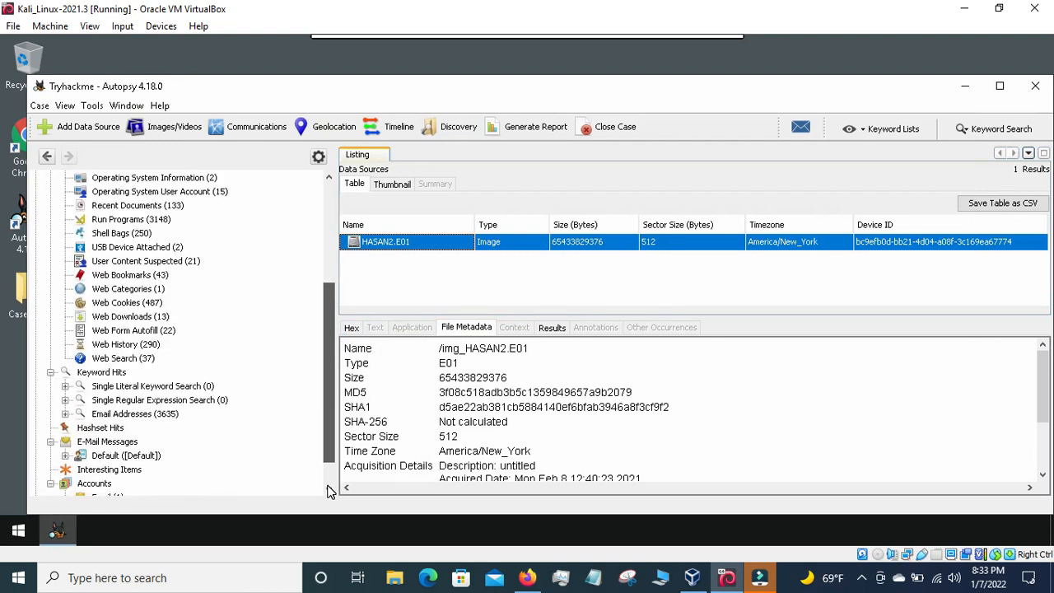
left_click_drag(328, 486, 329, 482)
left_click_drag(332, 435, 333, 206)
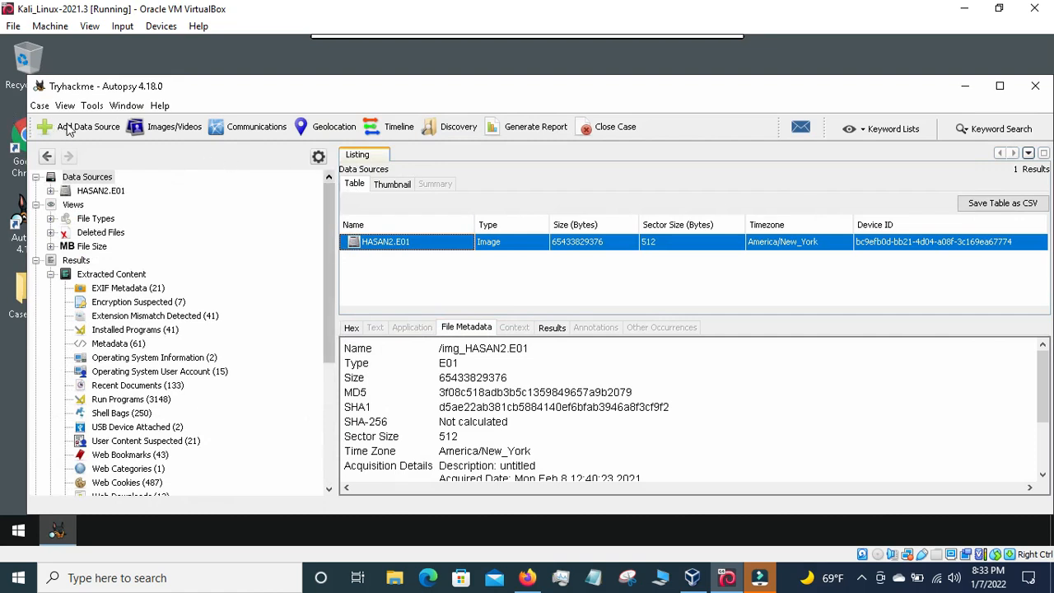
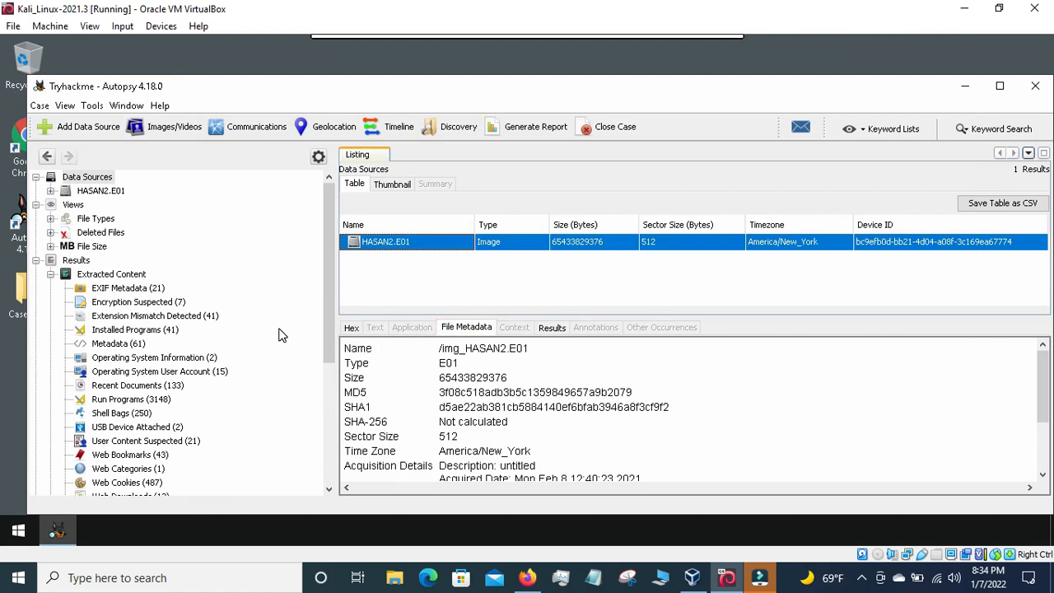
Check the computer account name question in Firefox and examine all columns of the Operating System Information results in Autopsy
left_click(527, 577)
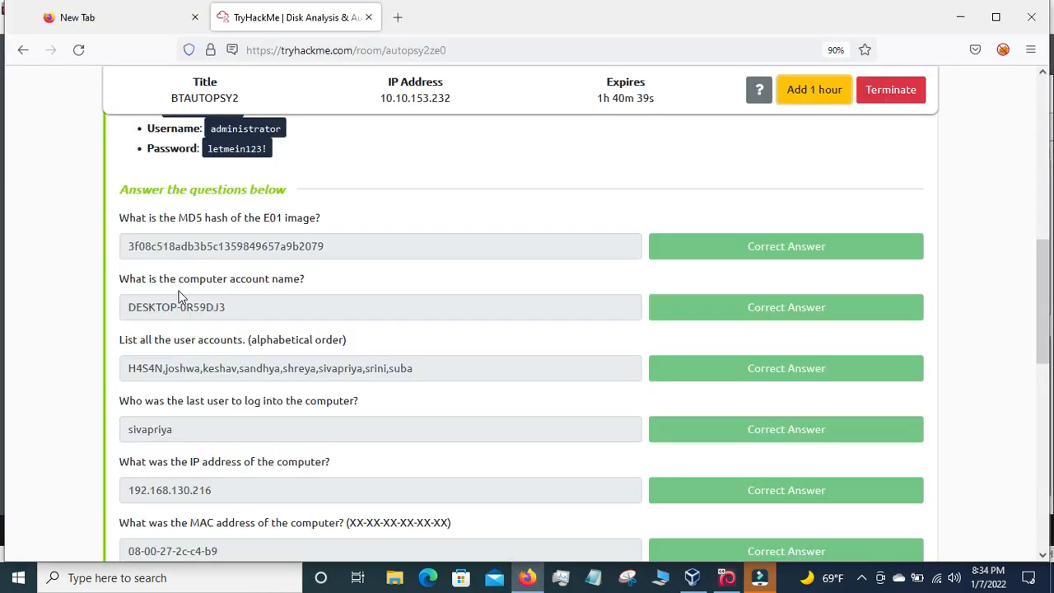
left_click(960, 17)
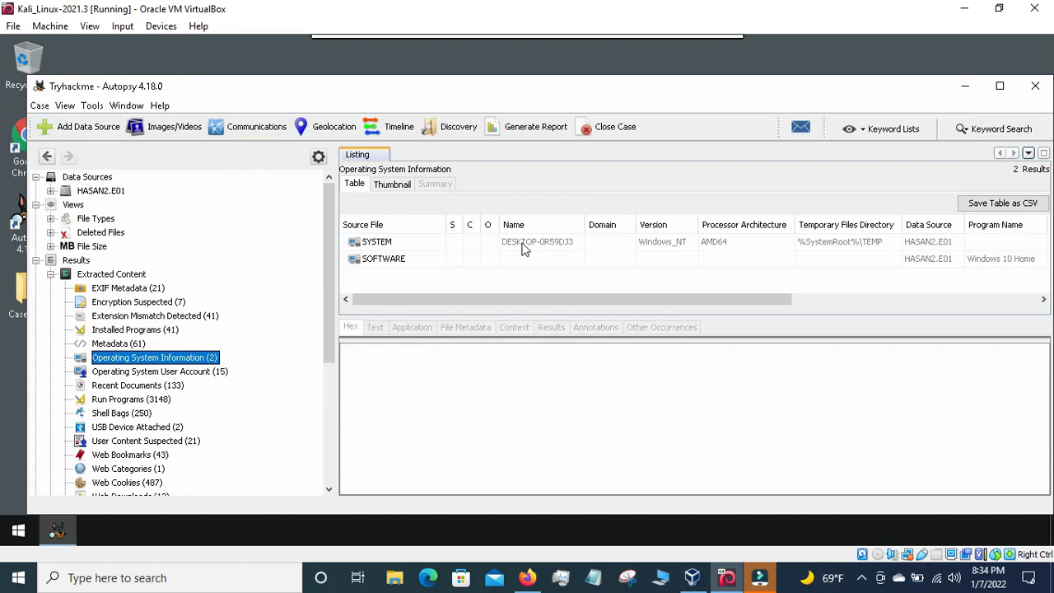
left_click_drag(772, 301, 863, 302)
left_click_drag(1048, 313, 1050, 313)
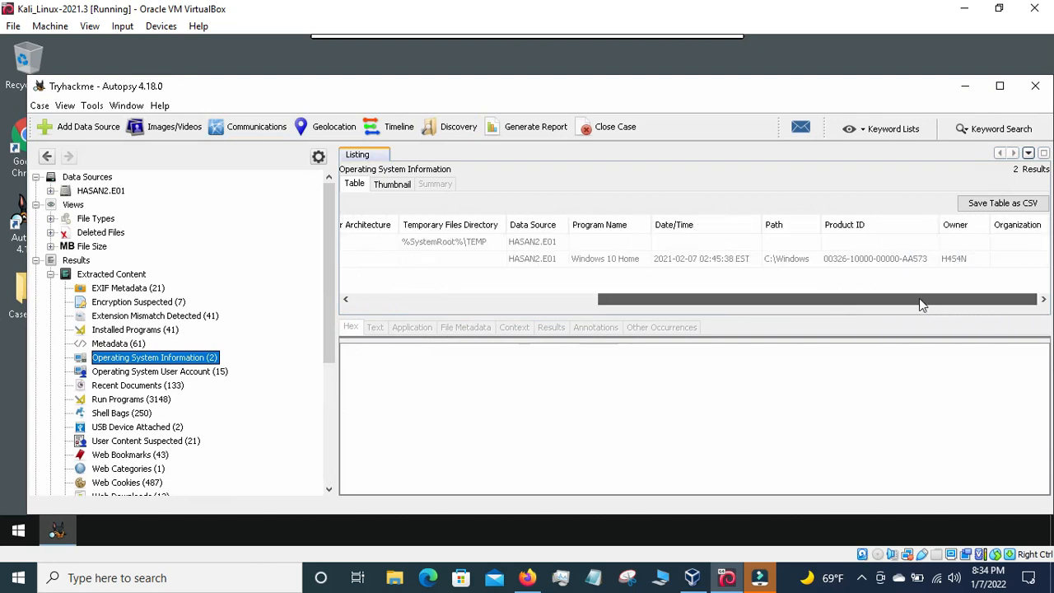
left_click(703, 300)
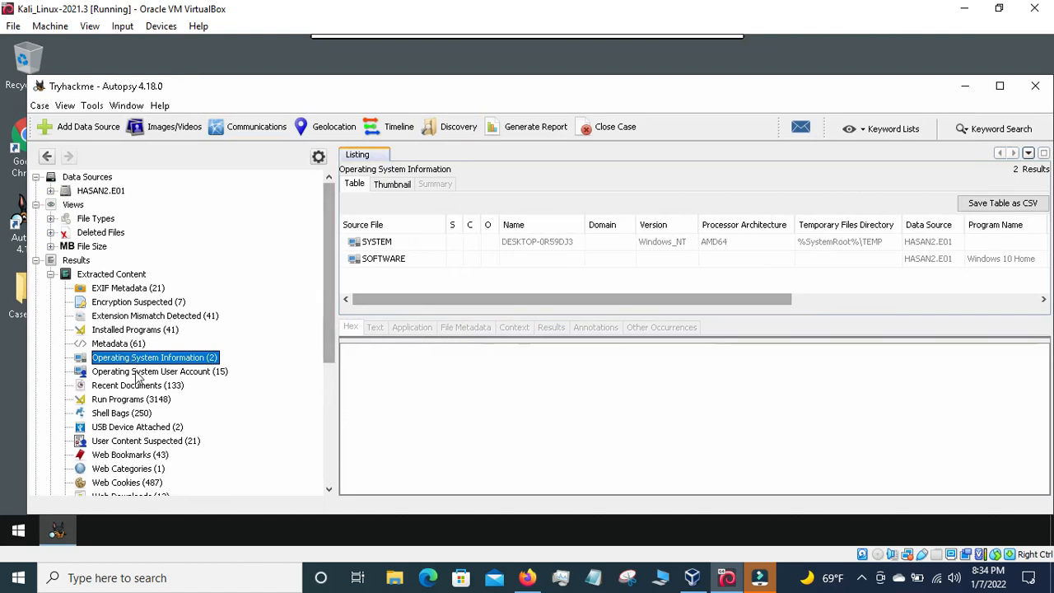
List the Operating System User Account entries in an enlarged results table and review all the usernames
left_click(137, 373)
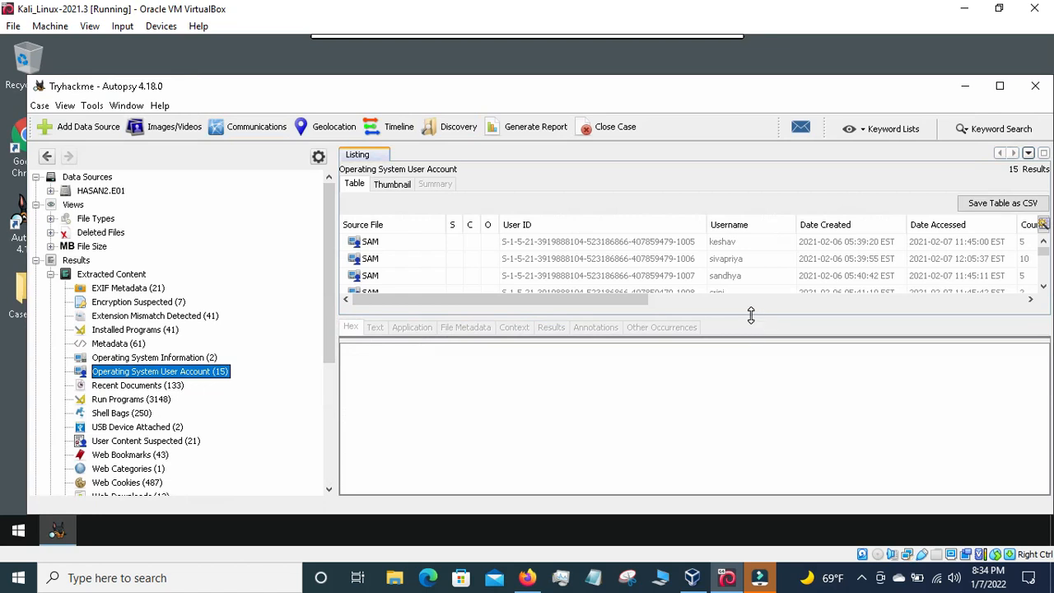
left_click_drag(751, 316, 747, 383)
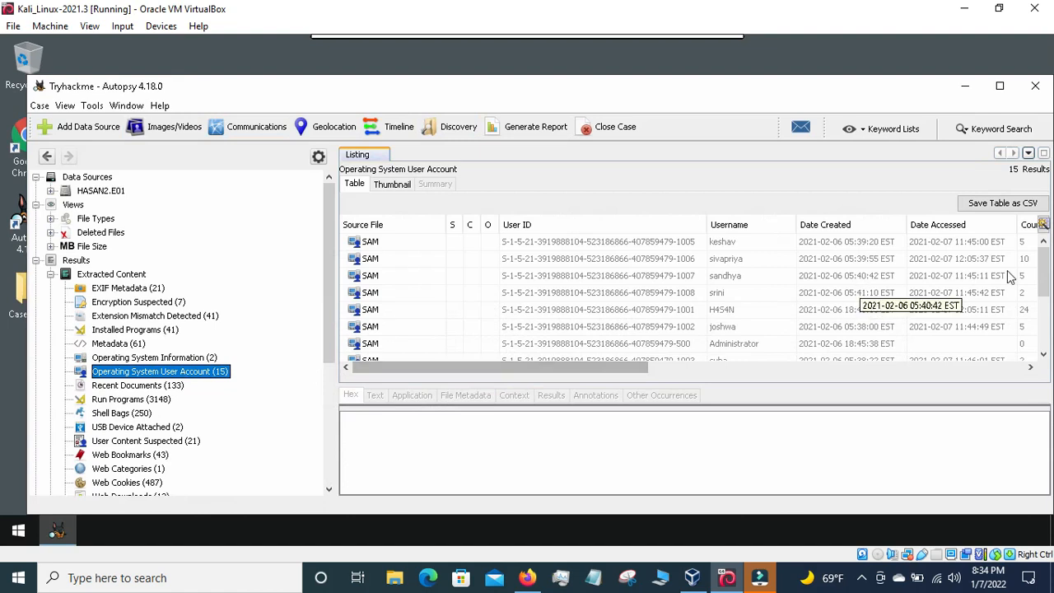
scroll(1043, 330, "down", 5)
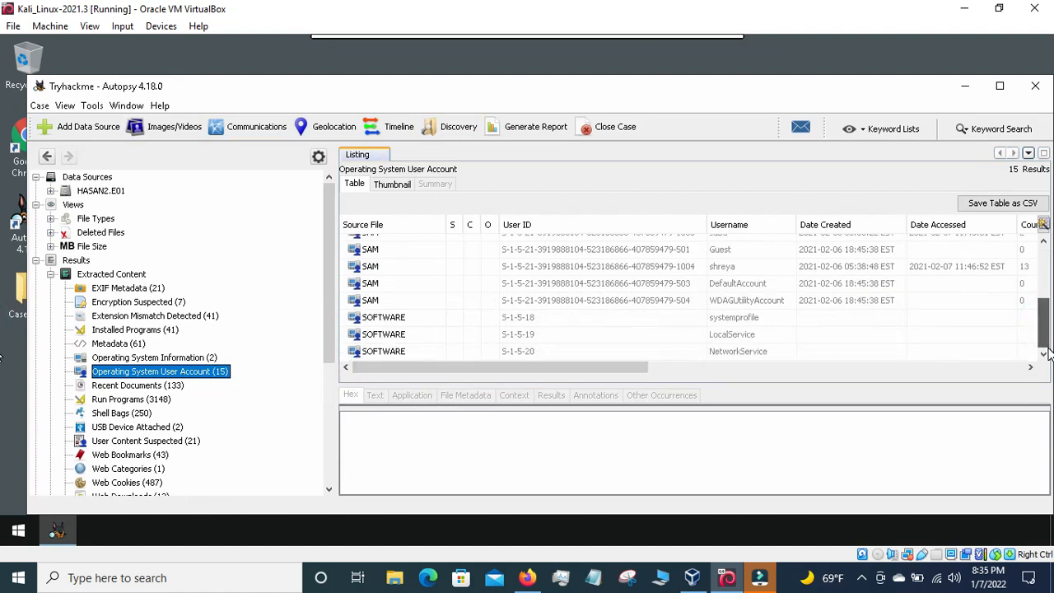
Check the computer account name question in Firefox and show the Operating System Information results in the Kali VM
scroll(1043, 329, "up", 5)
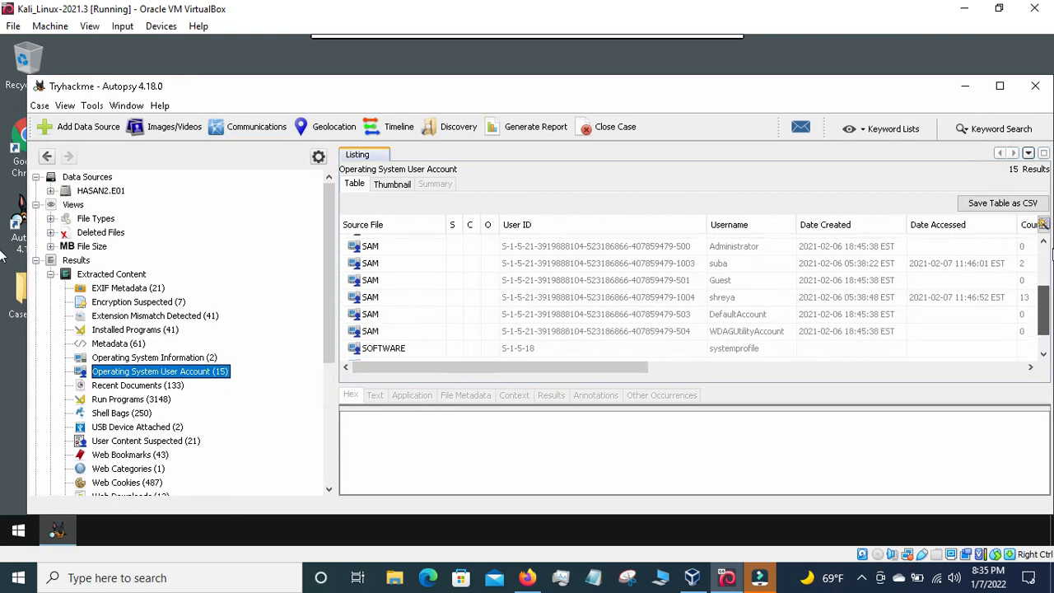
left_click(527, 578)
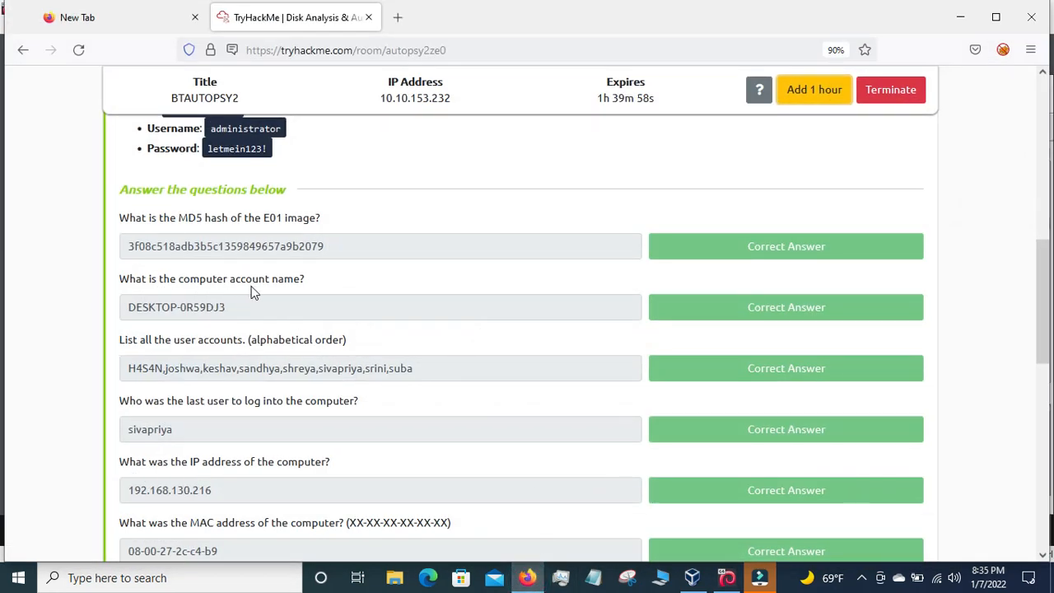
left_click(726, 577)
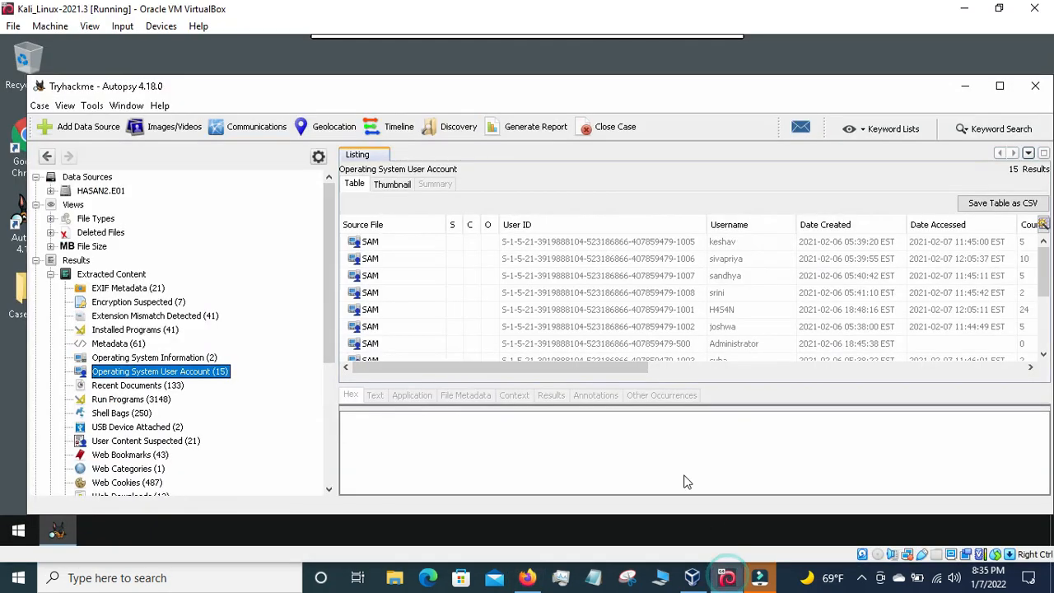
left_click(170, 358)
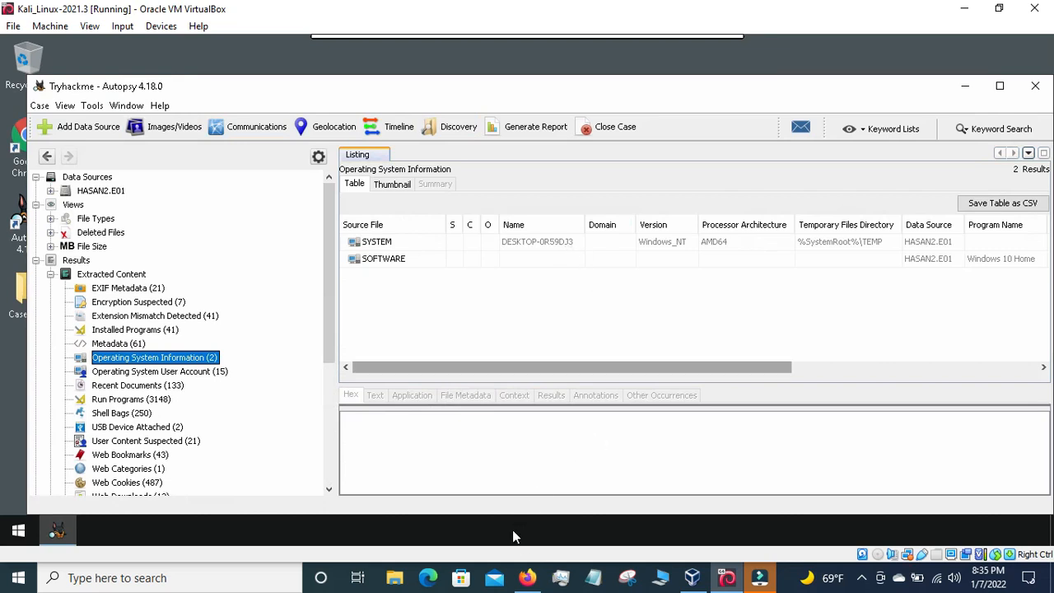
Check the user accounts question in Firefox and review the Operating System User Account entries in a slightly taller results table
left_click(527, 578)
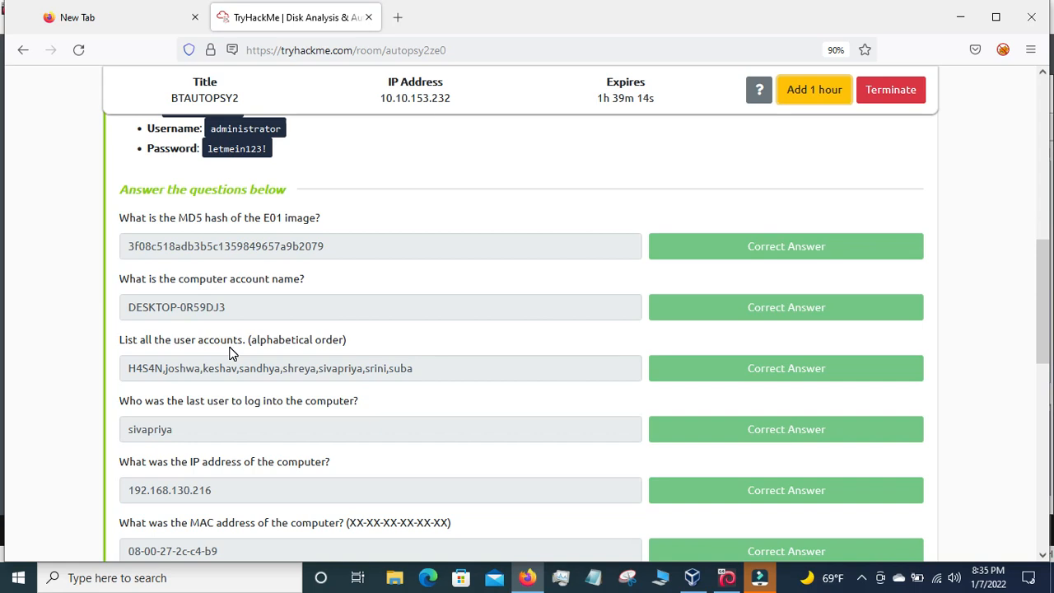
left_click(724, 578)
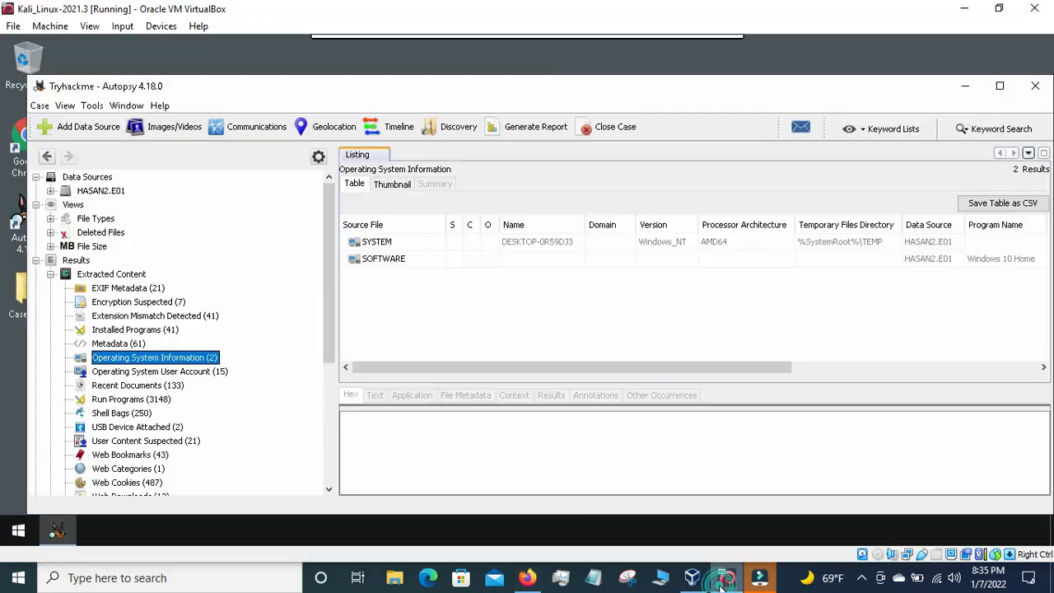
left_click(167, 371)
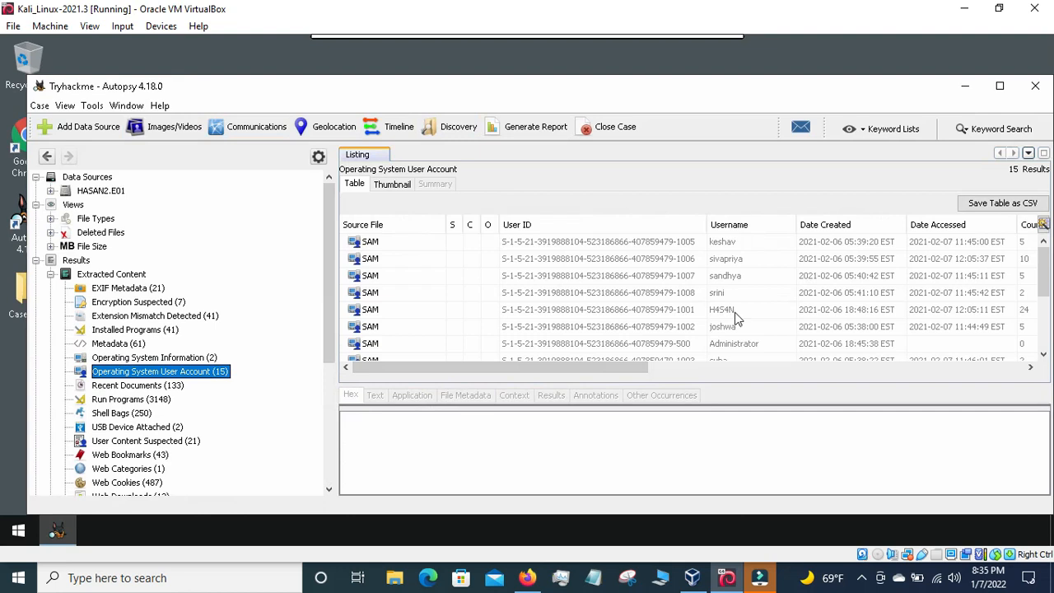
scroll(1043, 280, "down", 1)
scroll(1044, 342, "down", 1)
scroll(1044, 356, "down", 1)
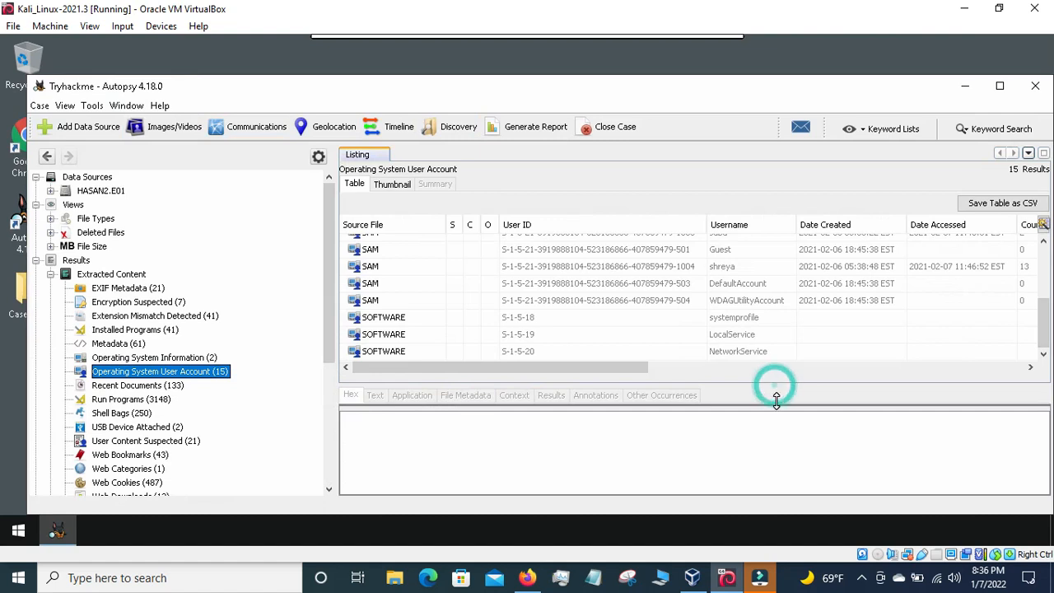
left_click_drag(775, 384, 775, 400)
left_click_drag(1045, 328, 1046, 247)
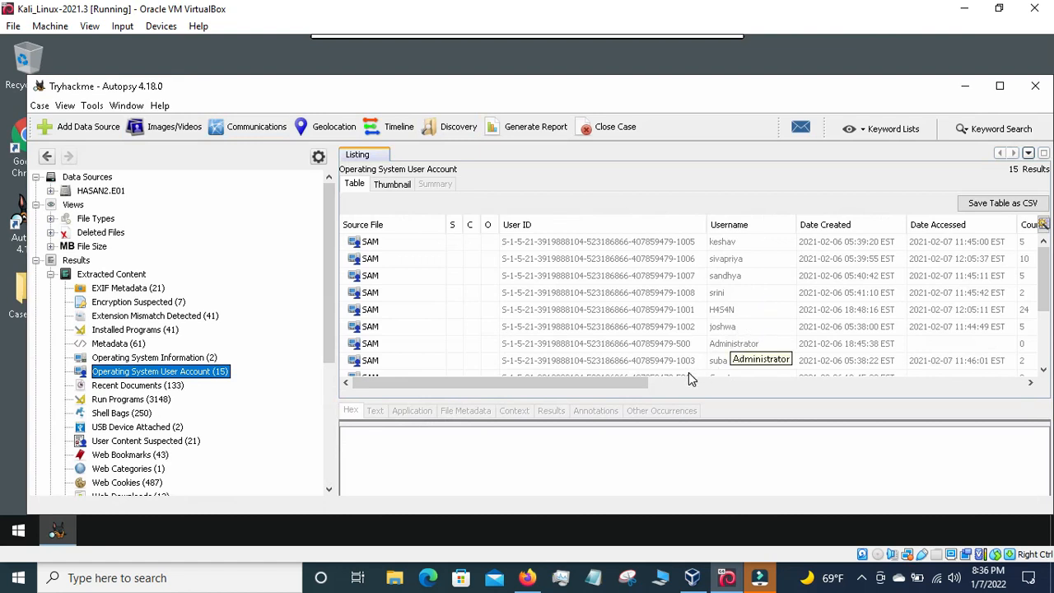
Sort the user account entries by Username in ascending order and review the whole list
left_click(746, 224)
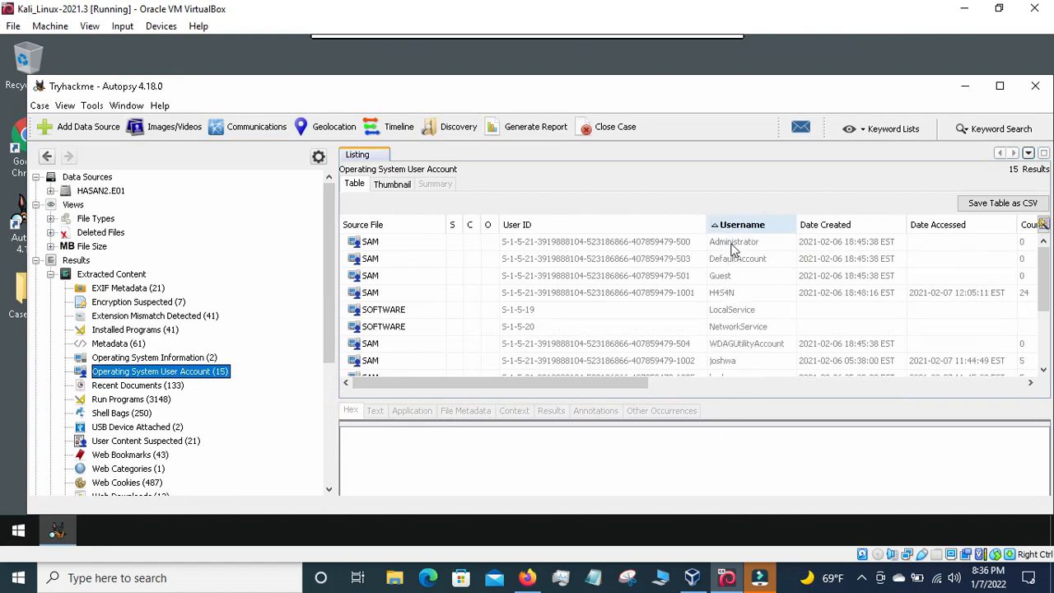
left_click(726, 224)
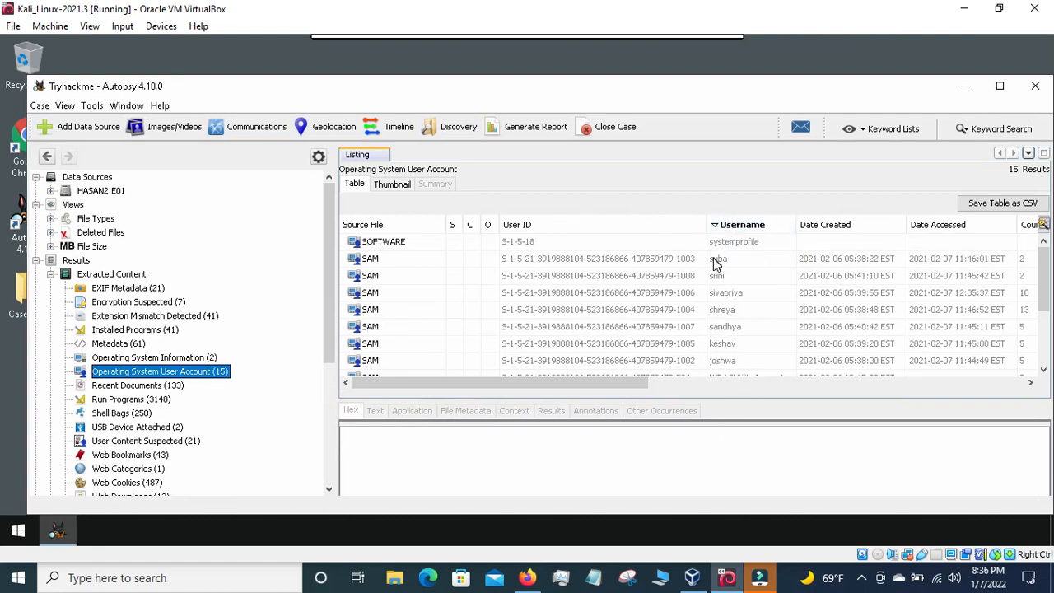
left_click(750, 224)
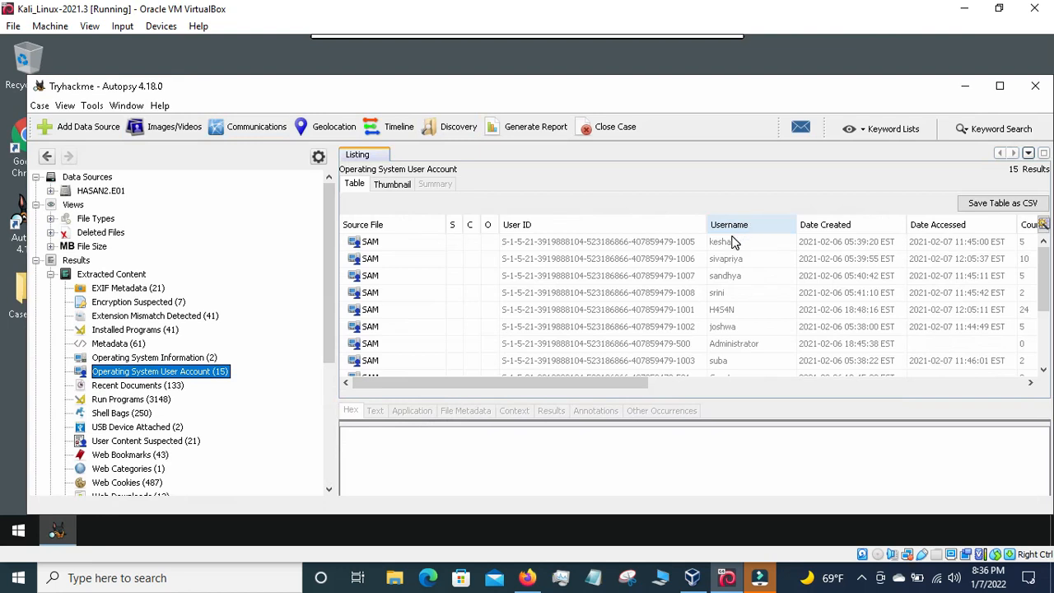
left_click(742, 224)
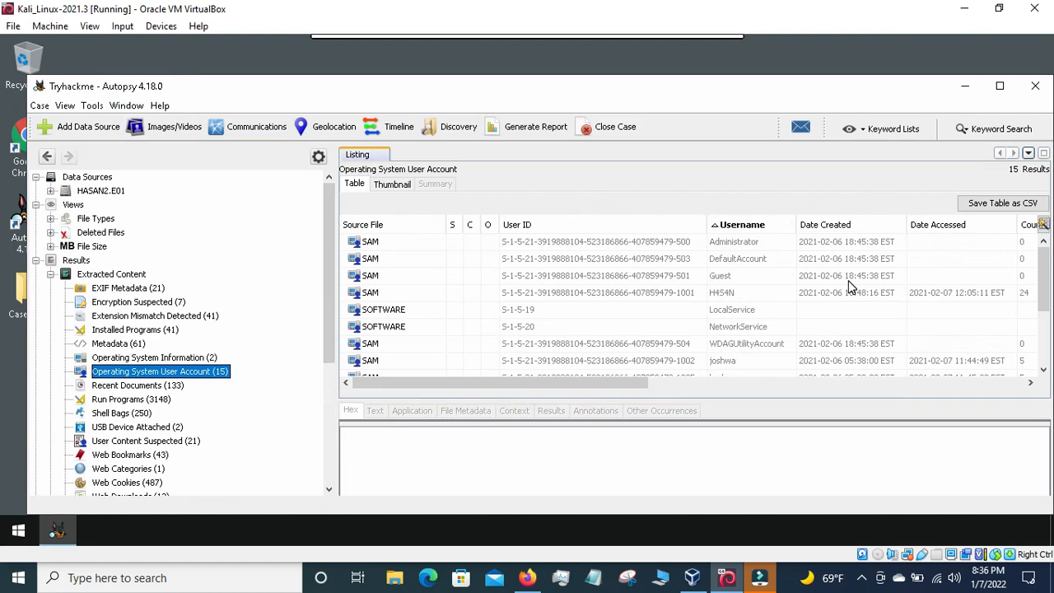
scroll(851, 286, "down", 3)
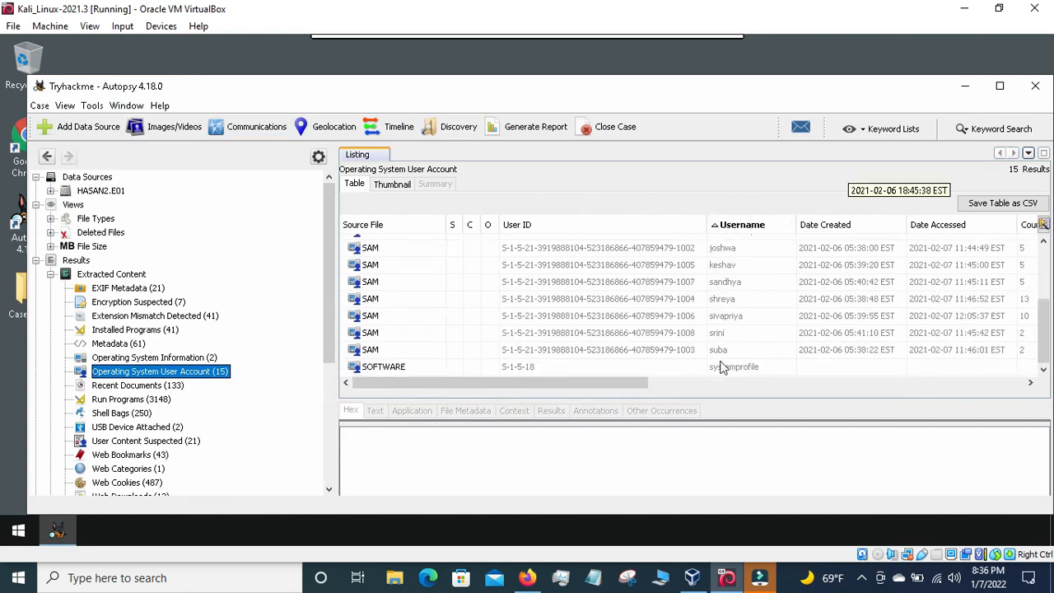
scroll(805, 306, "up", 1)
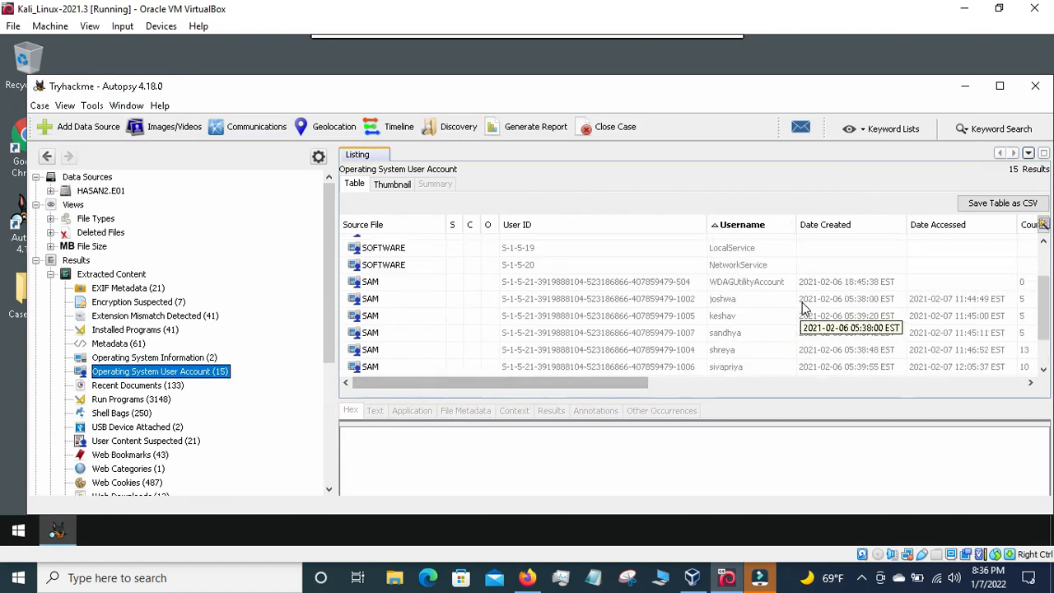
scroll(806, 306, "up", 2)
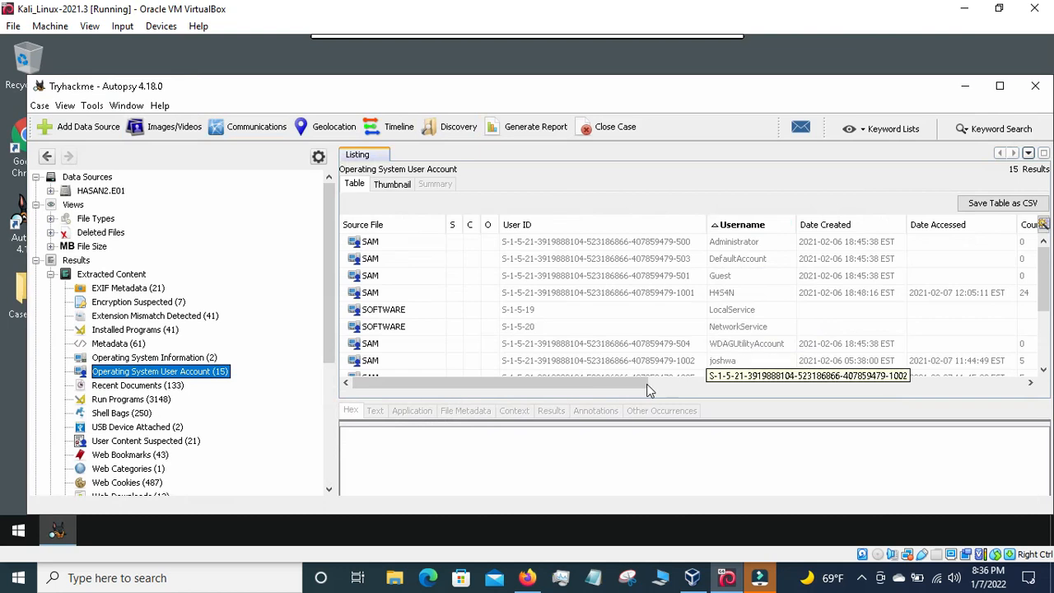
Examine the remaining user account columns, from Count and Password Settings to Path, and check which accounts have a folder under C:\Users
scroll(642, 387, "right", 1)
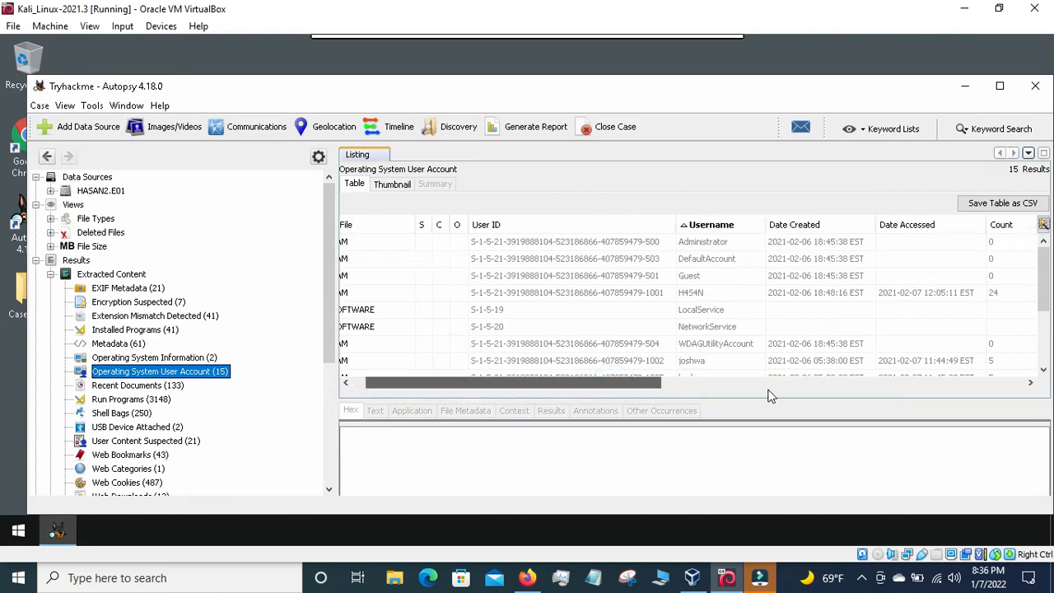
scroll(782, 394, "right", 5)
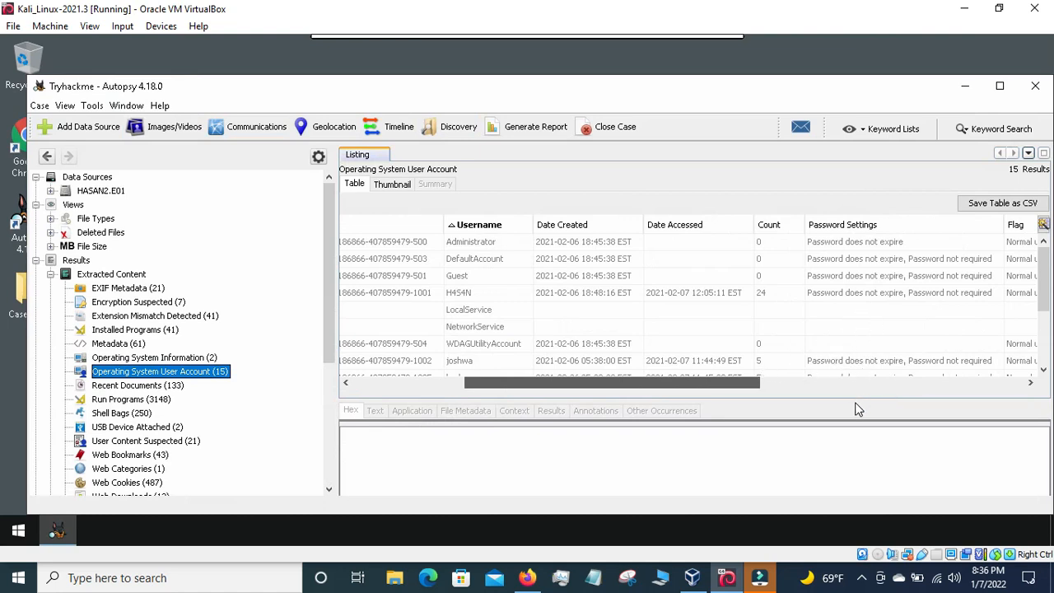
scroll(856, 405, "right", 1)
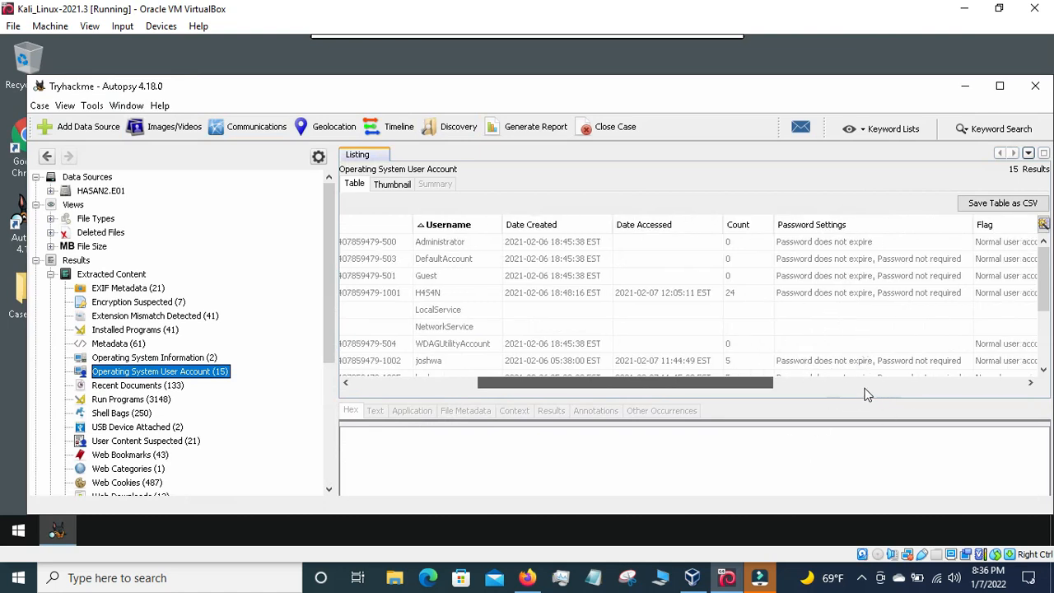
scroll(947, 322, "right", 2)
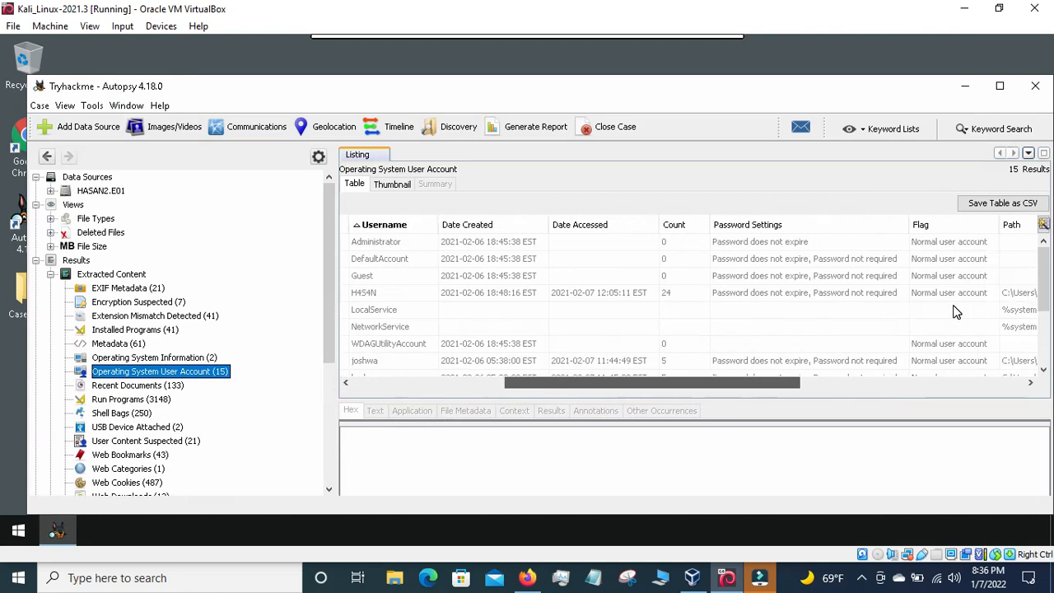
scroll(955, 312, "right", 2)
scroll(980, 325, "down", 3)
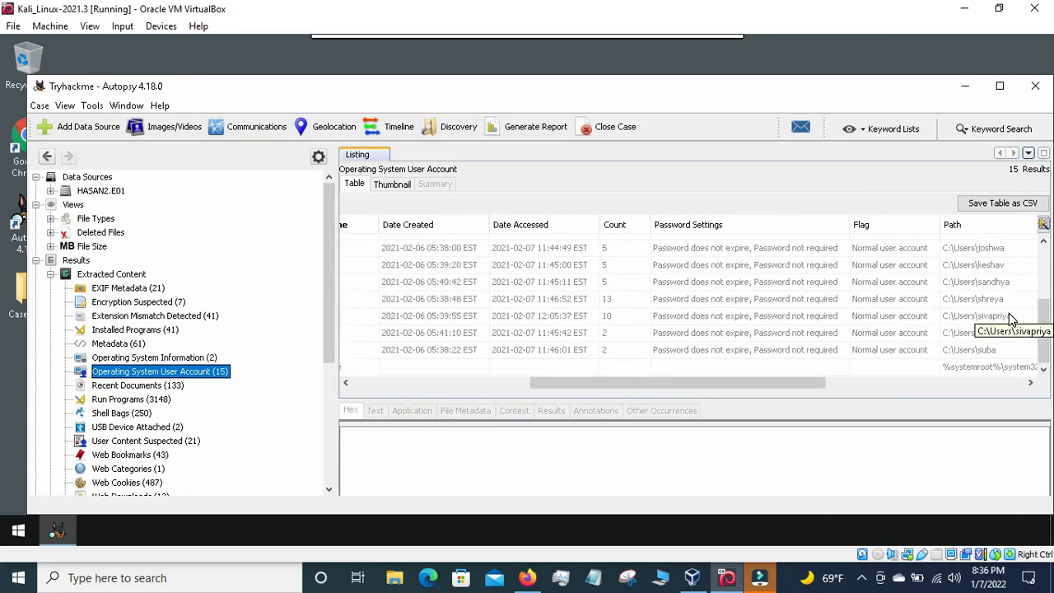
left_click_drag(807, 382, 871, 392)
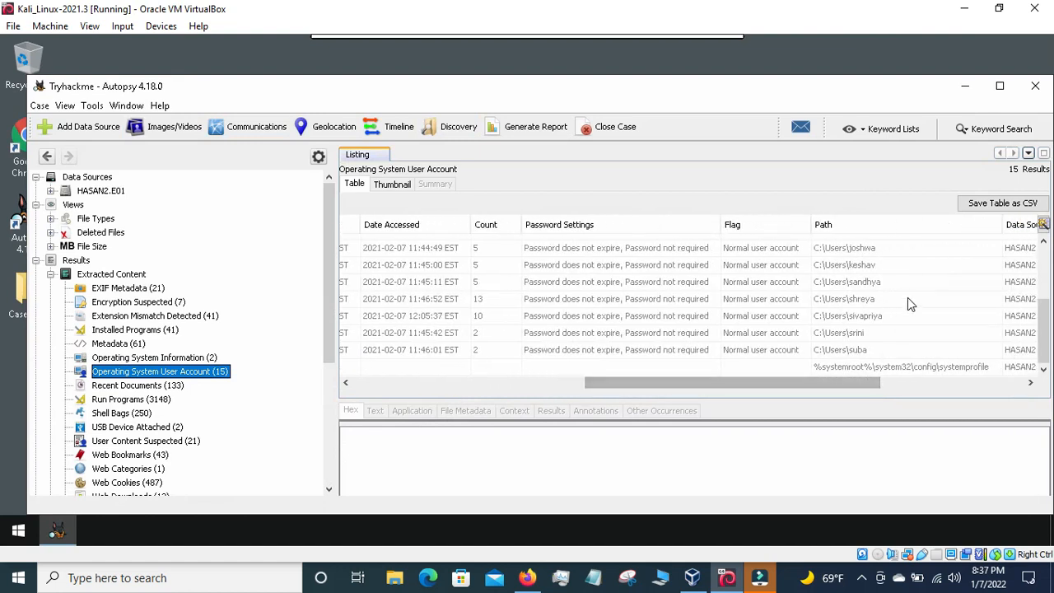
scroll(908, 297, "up", 1)
scroll(909, 293, "up", 1)
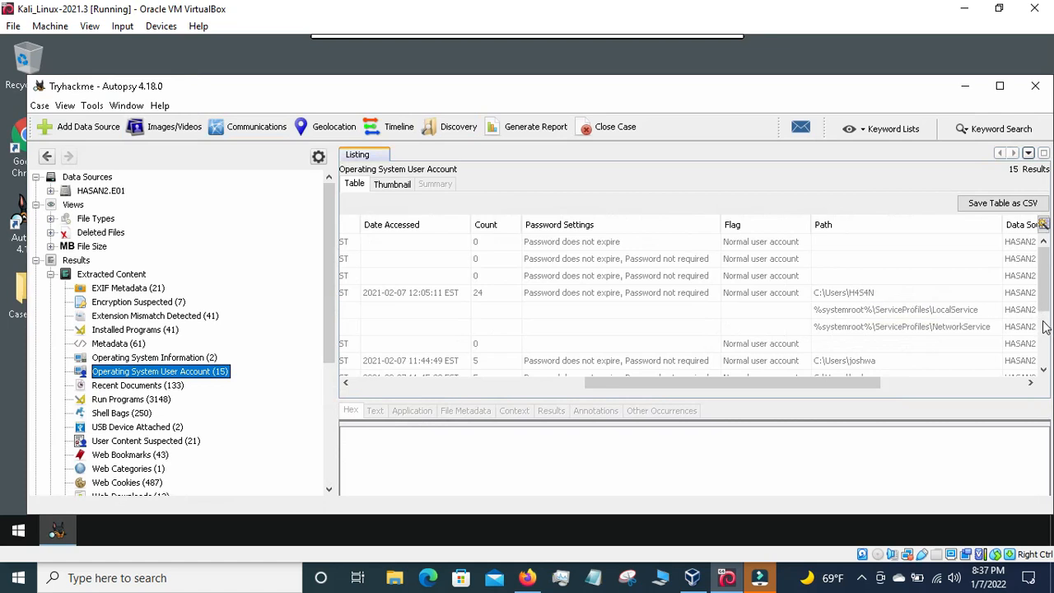
scroll(888, 313, "down", 3)
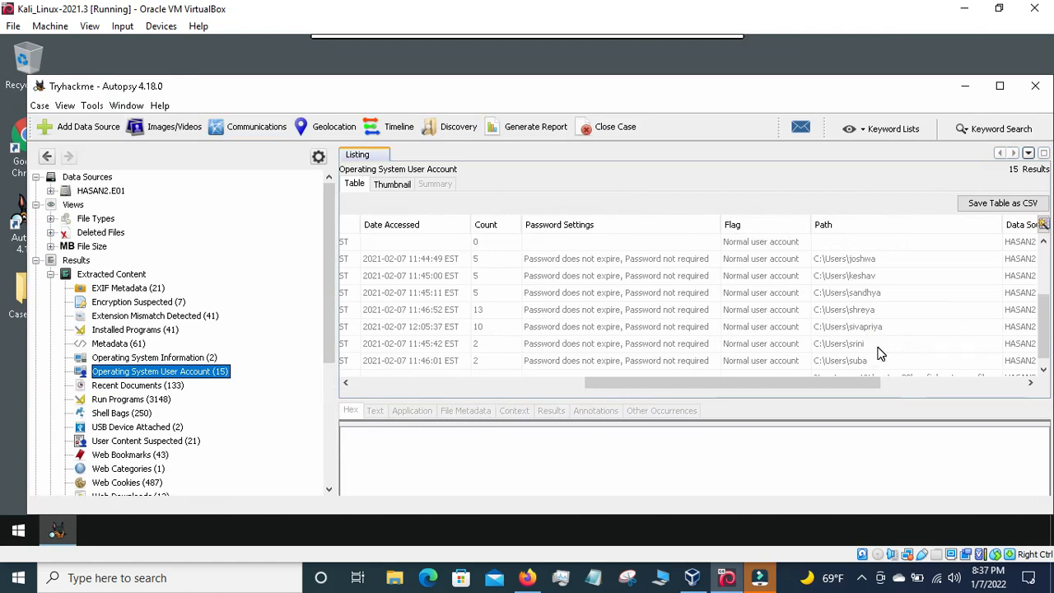
scroll(880, 353, "down", 1)
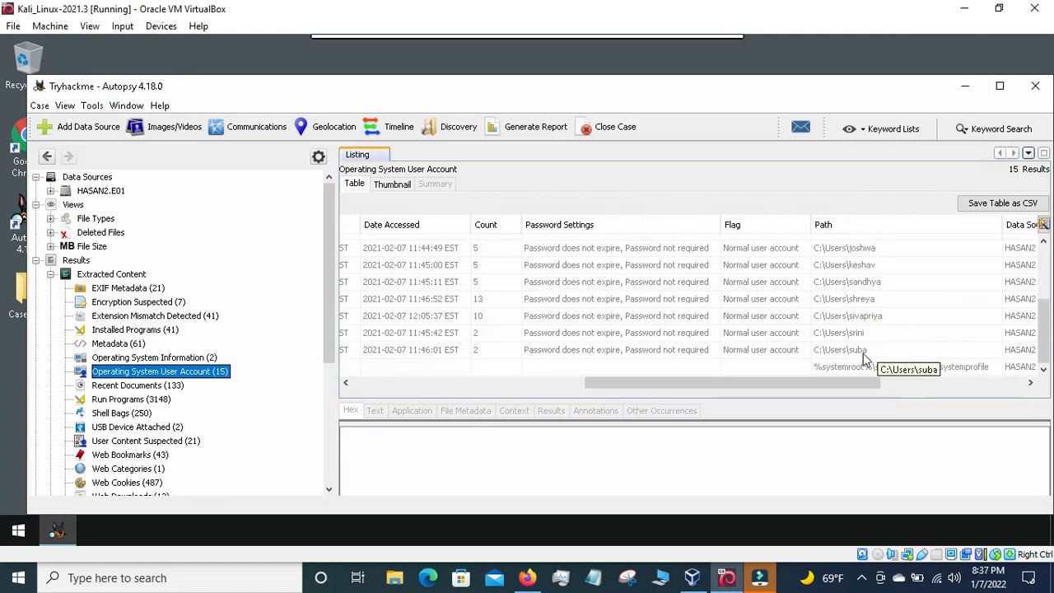
Compare the account profile paths with the user accounts question in Firefox and read the questions that follow it
left_click(527, 578)
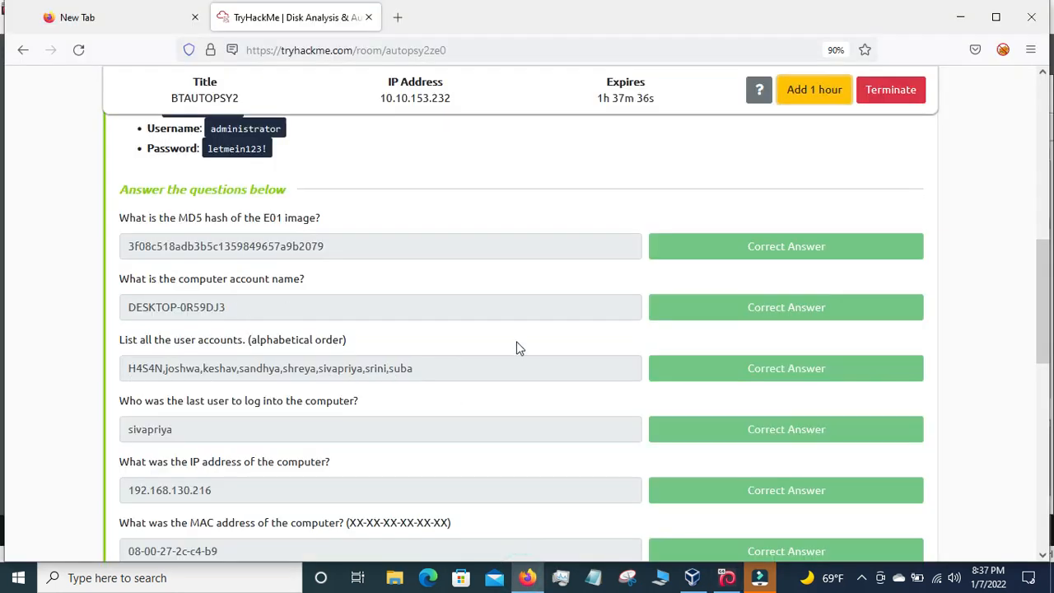
left_click(739, 582)
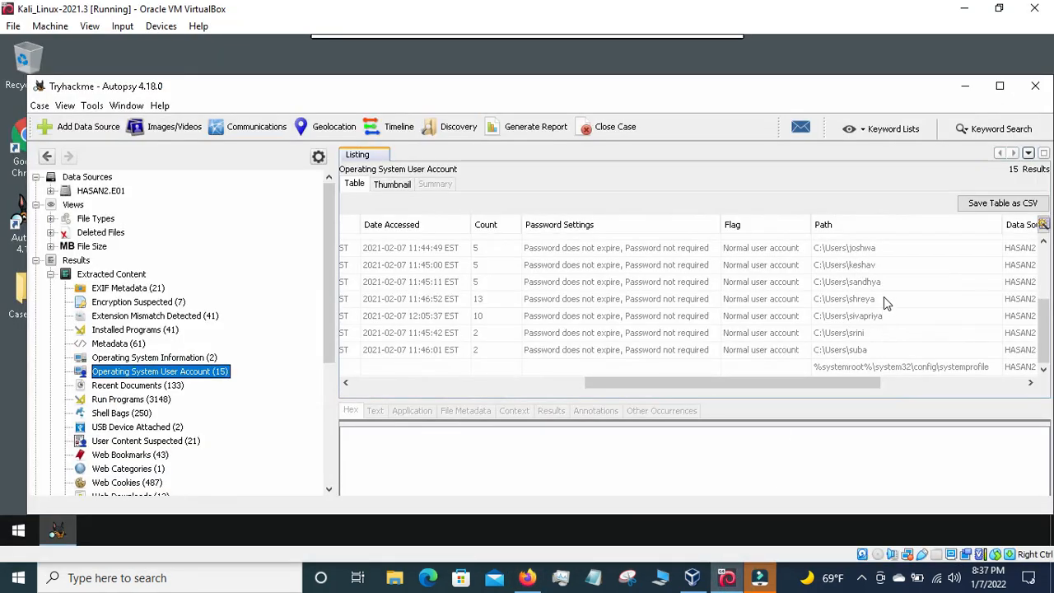
scroll(883, 304, "up", 3)
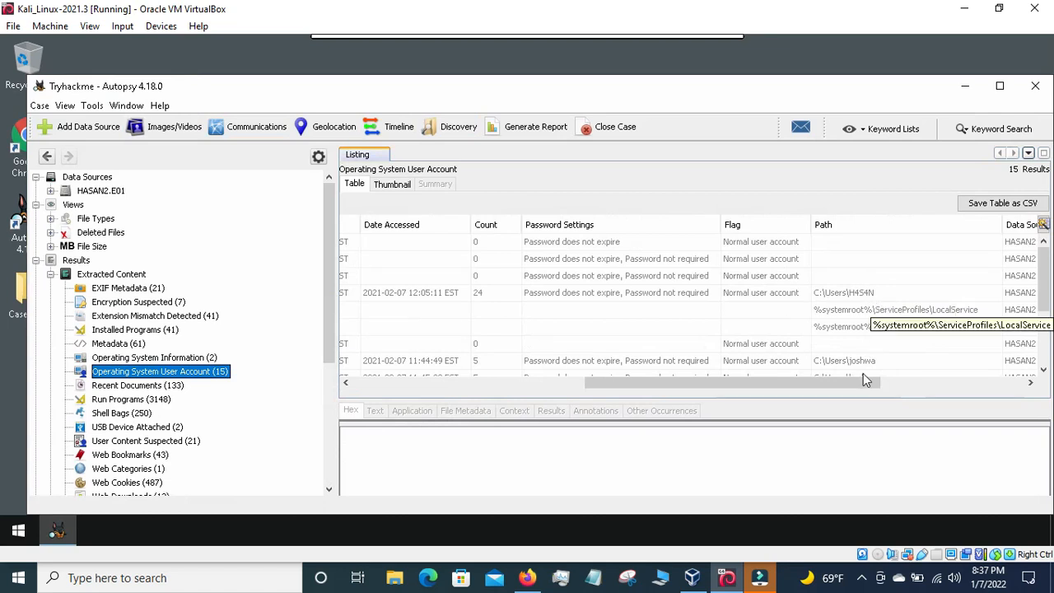
left_click(527, 577)
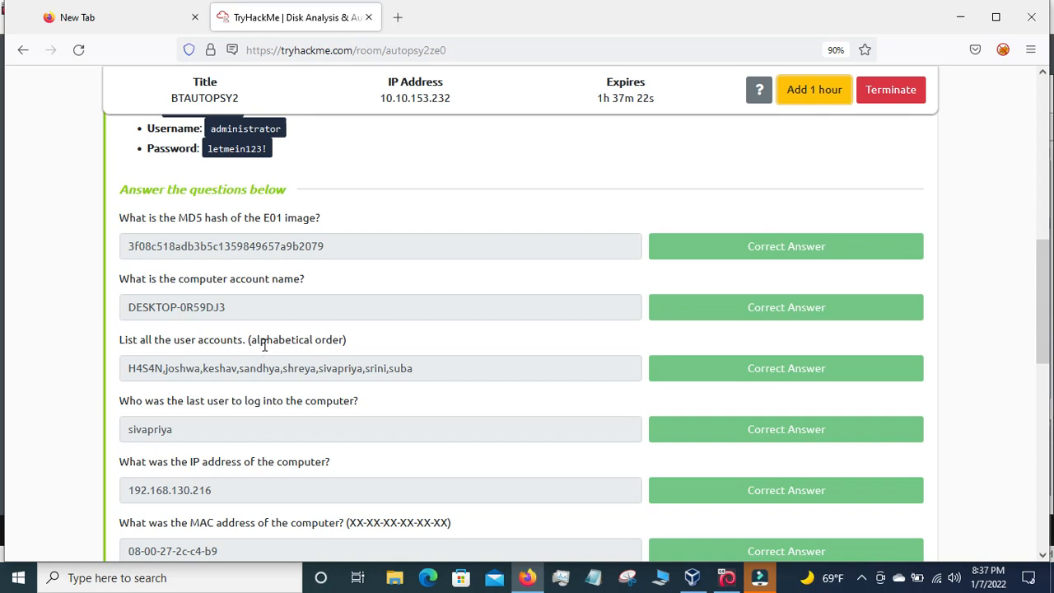
scroll(264, 346, "down", 5)
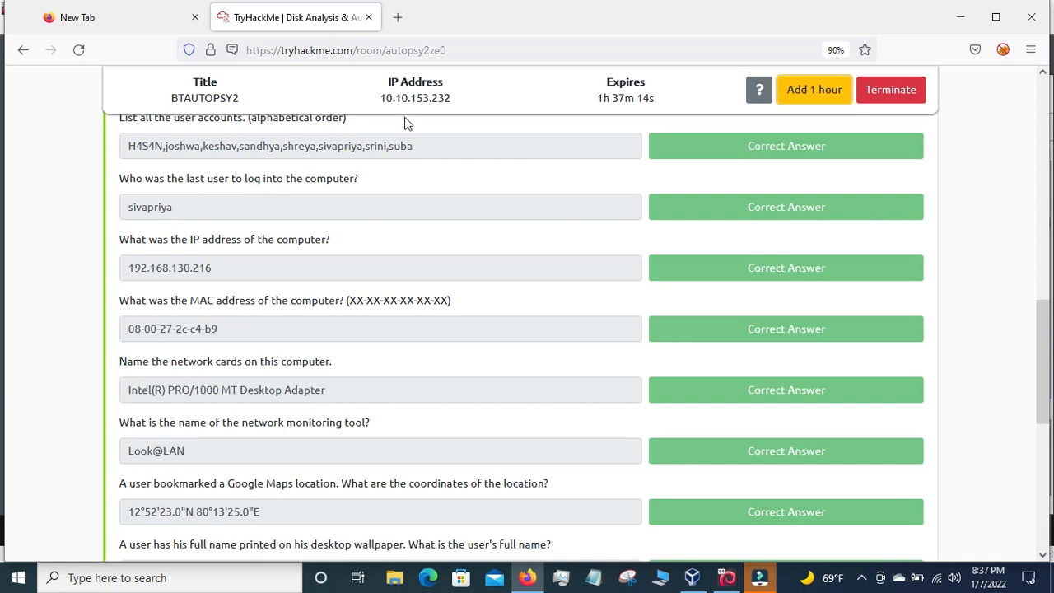
Return to the Kali VM, sort the user accounts by Username in descending order and examine their Date Accessed values in an enlarged table
left_click(727, 577)
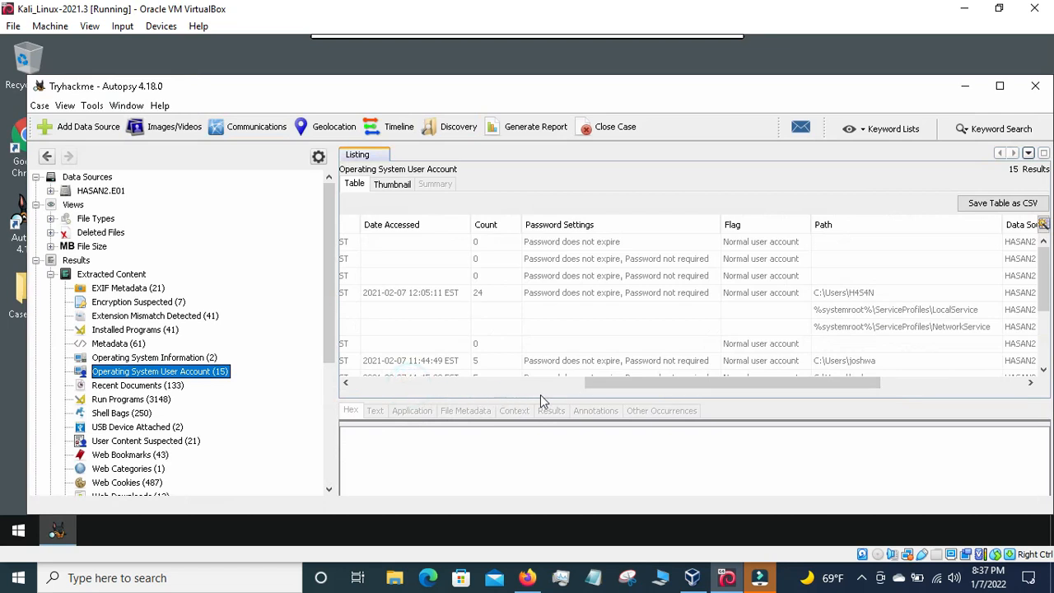
left_click(568, 384)
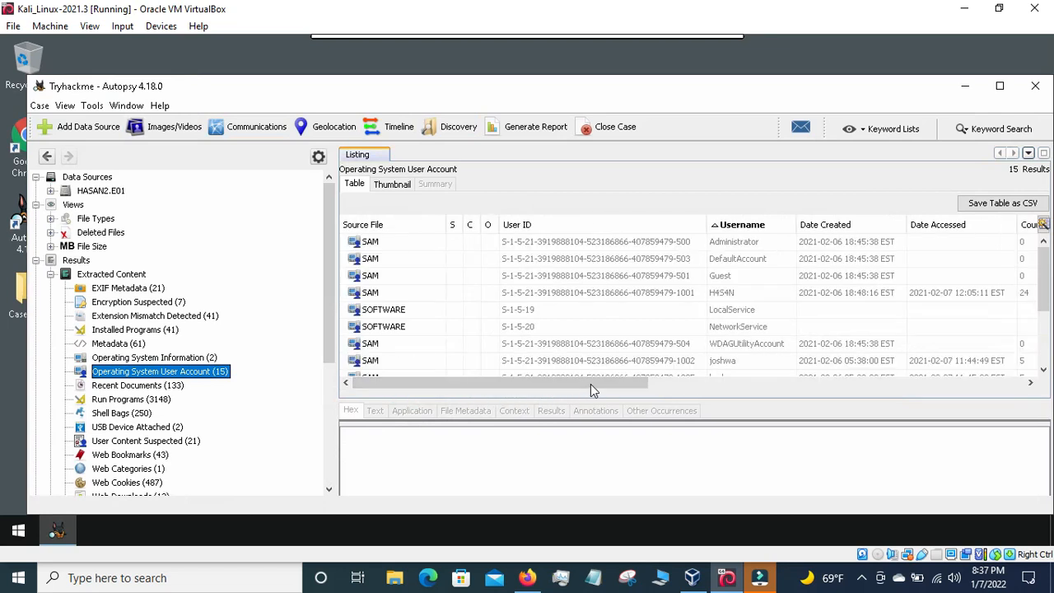
left_click(753, 228)
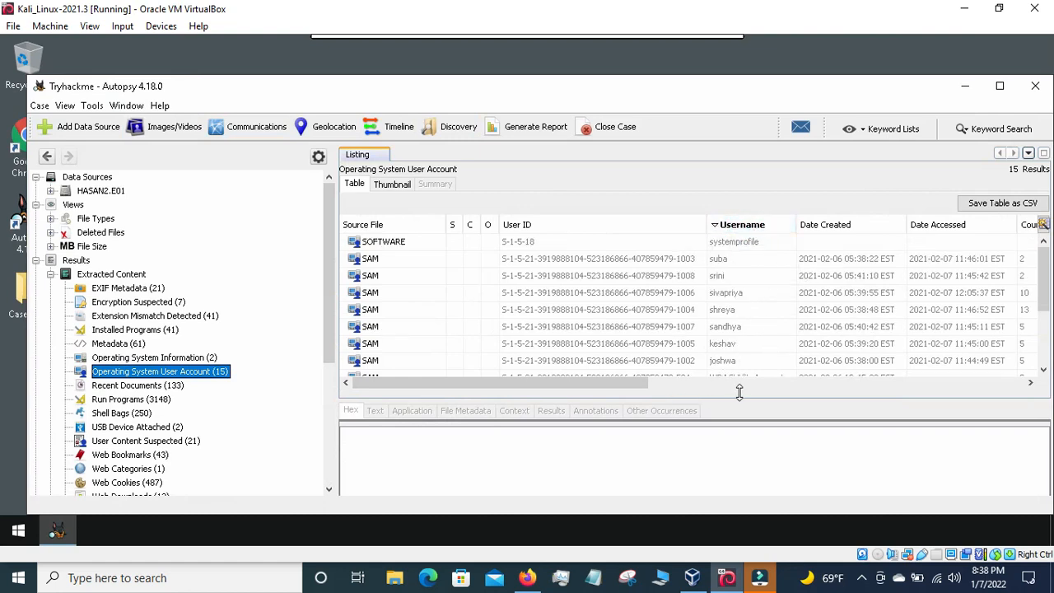
left_click_drag(740, 402, 738, 425)
left_click_drag(642, 413, 773, 416)
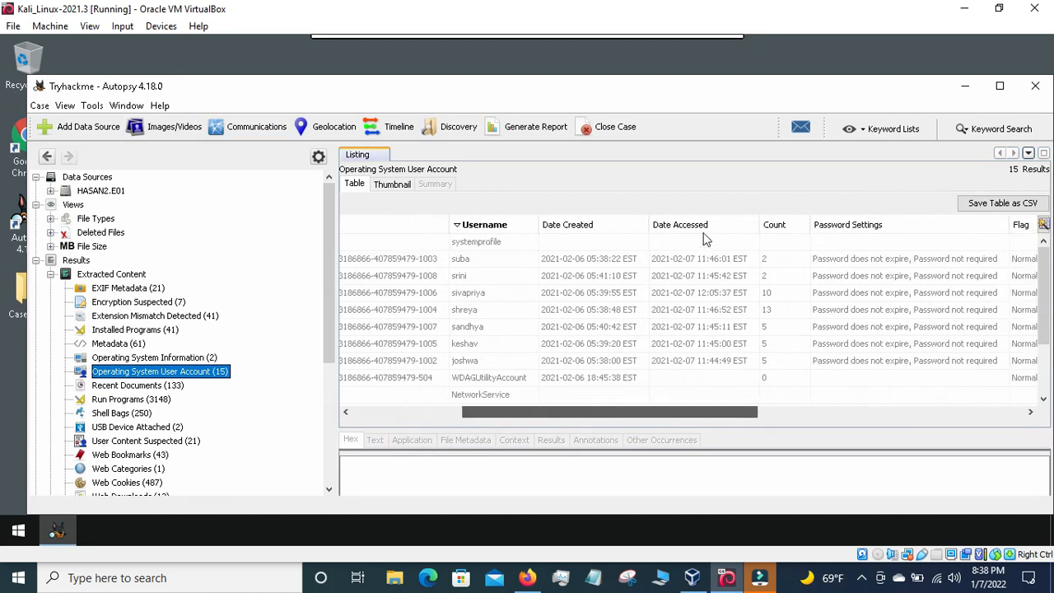
scroll(700, 255, "right", 1)
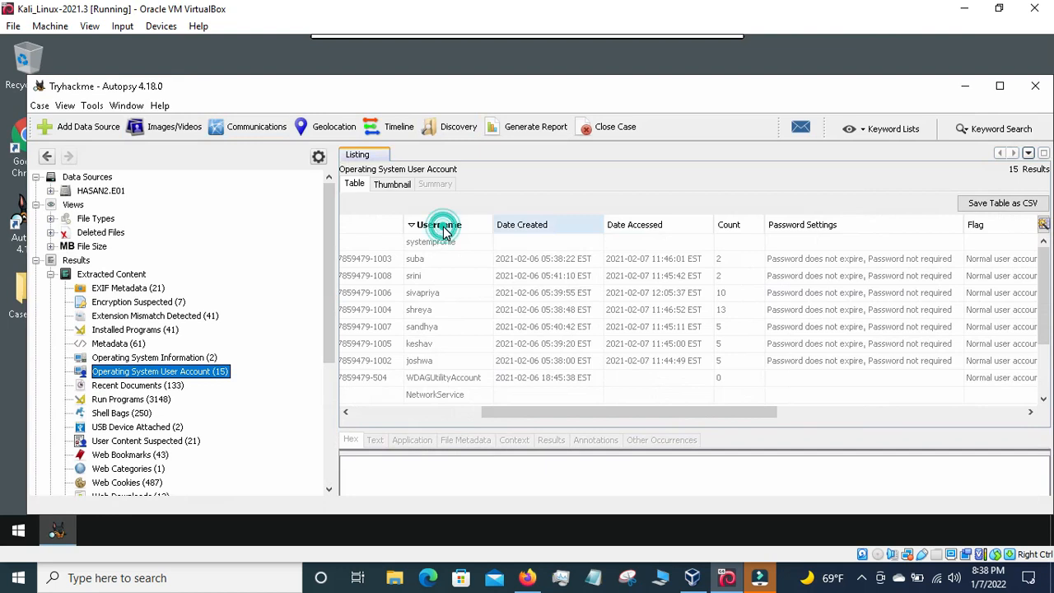
Sort the user accounts by Date Accessed in descending order and compare the most recent access times
left_click(659, 224)
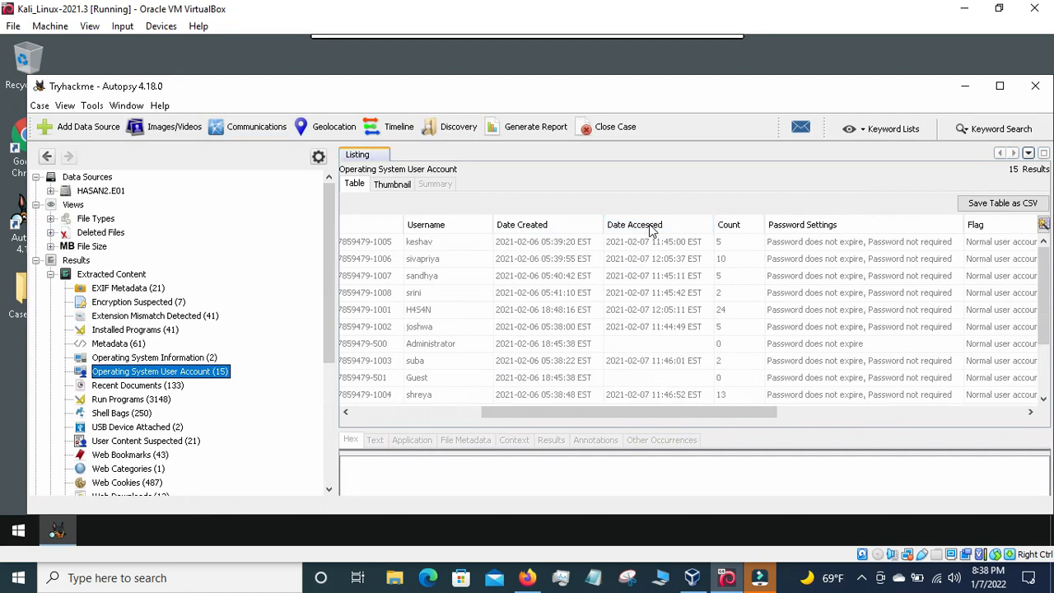
left_click(651, 229)
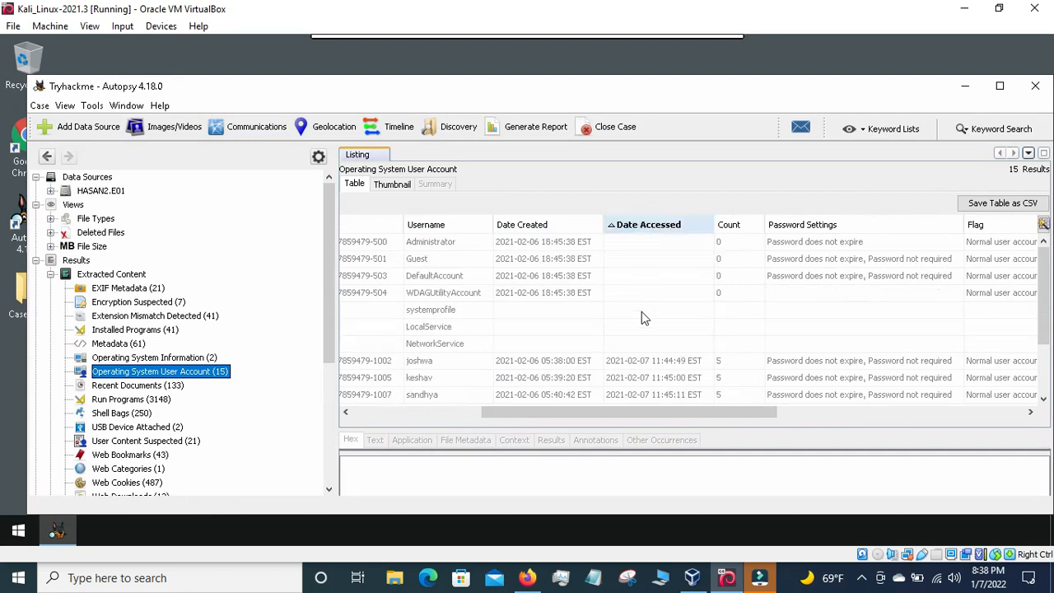
left_click(668, 228)
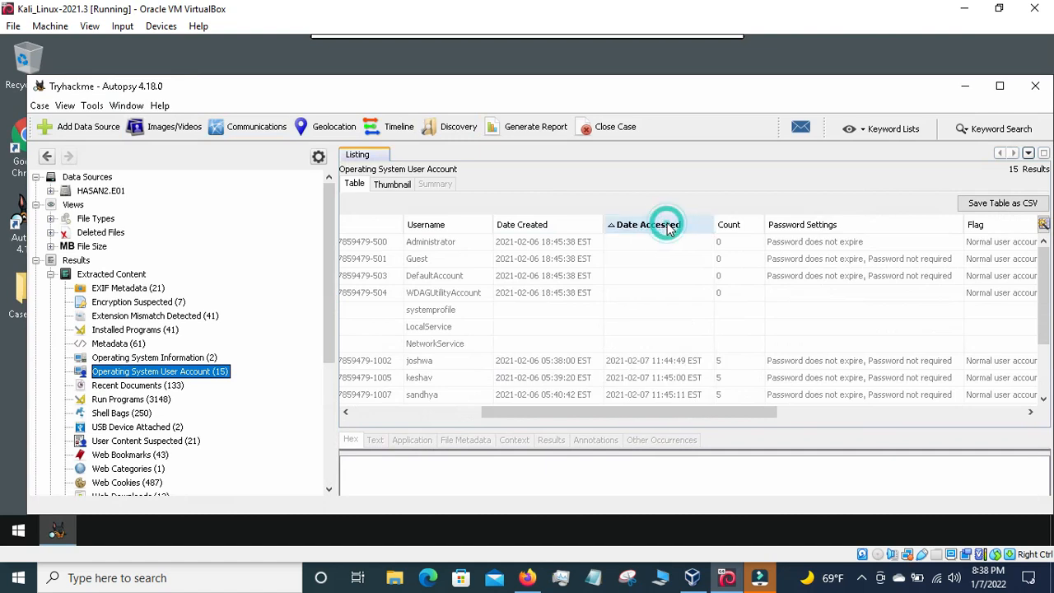
left_click(667, 227)
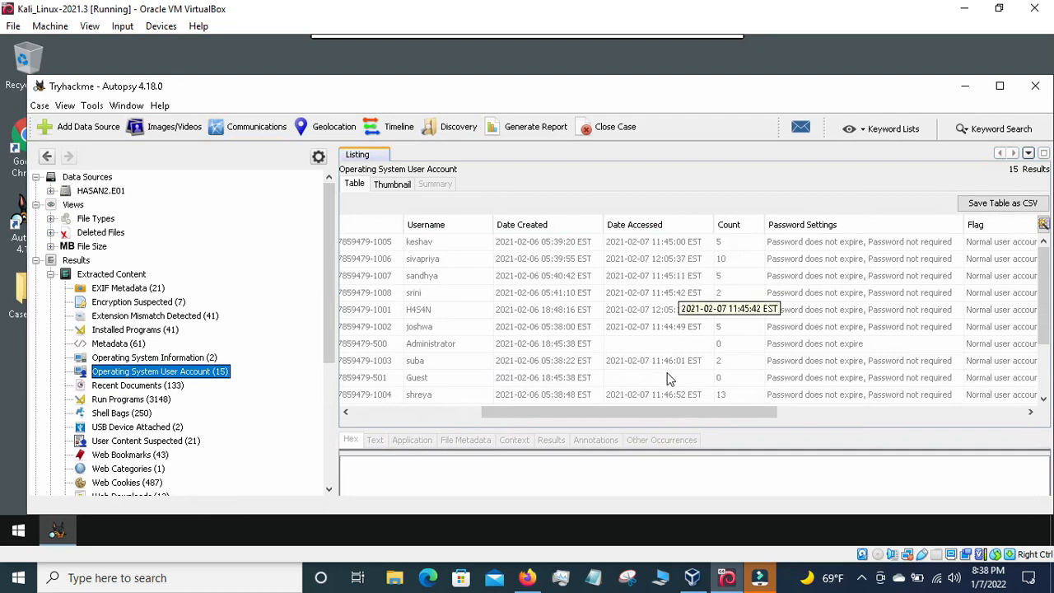
left_click(640, 228)
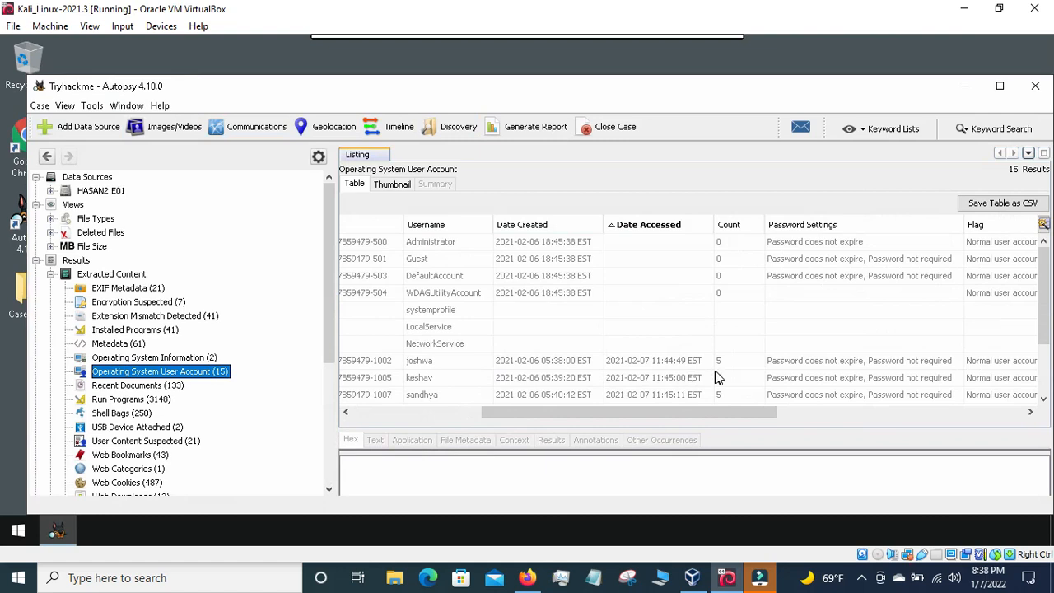
left_click(669, 234)
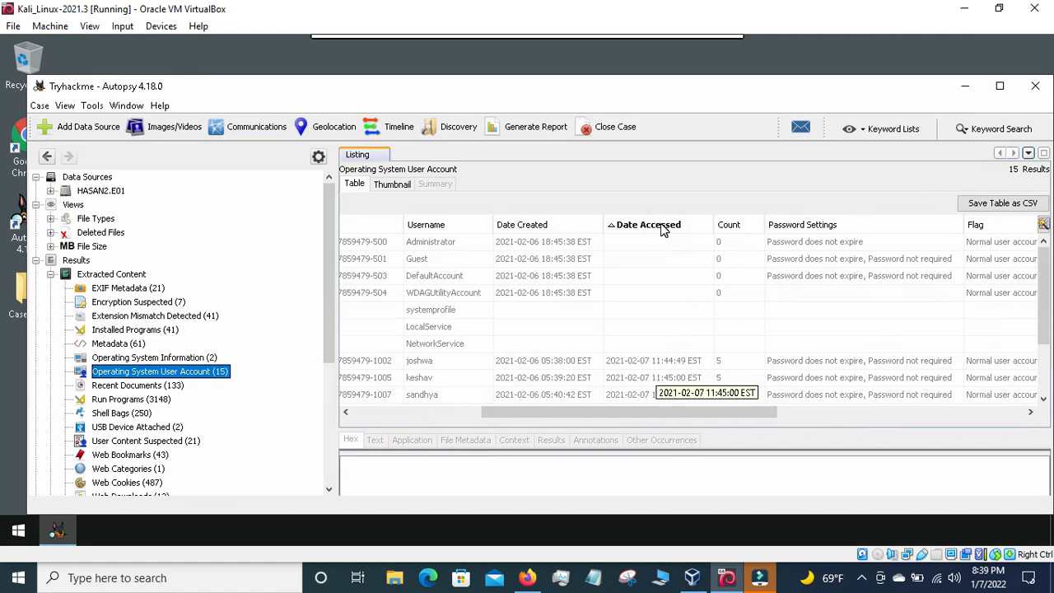
left_click(661, 224)
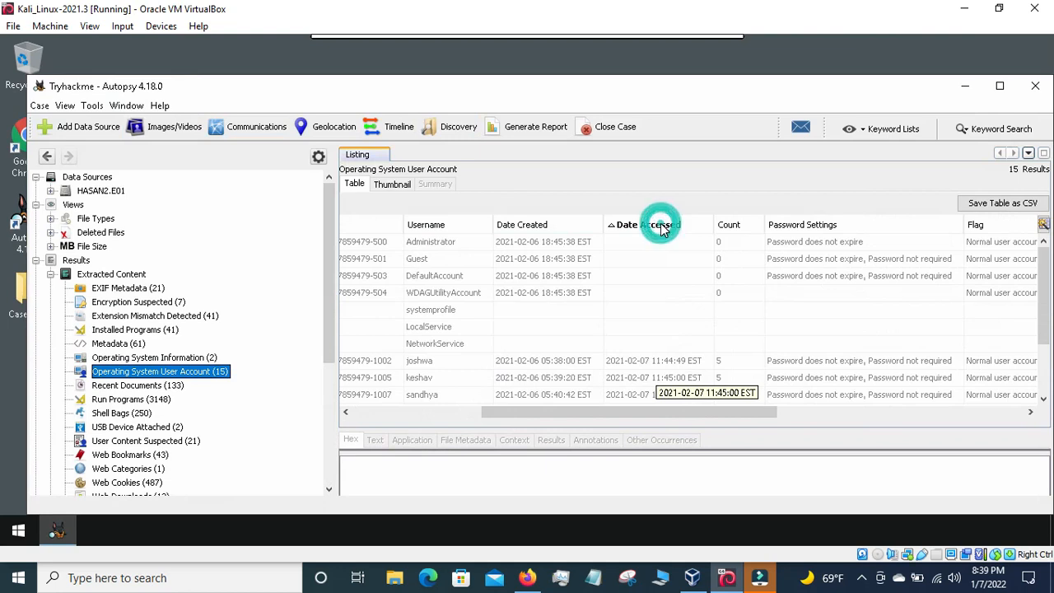
left_click(662, 225)
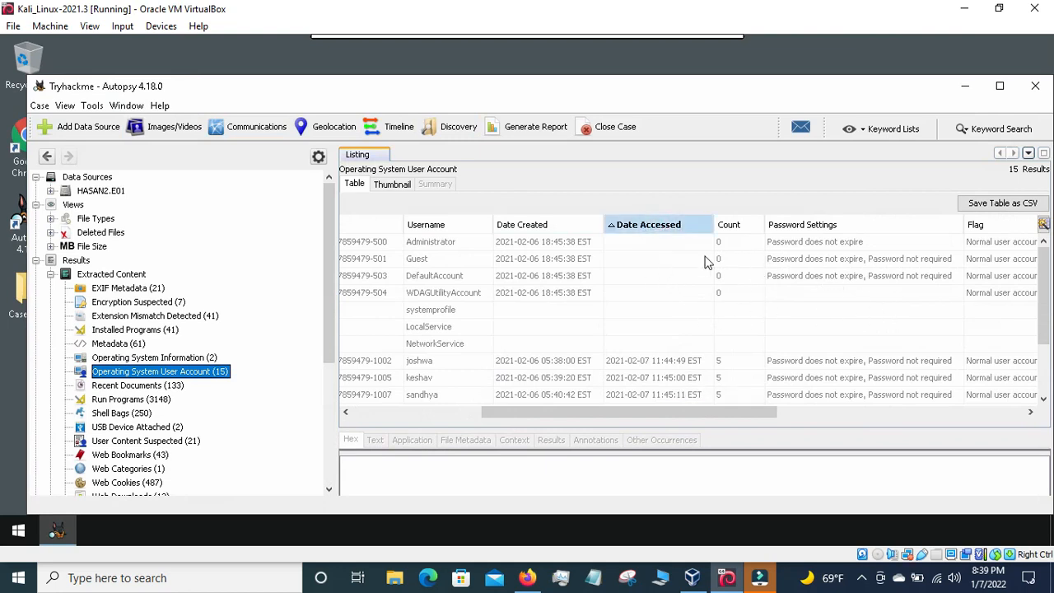
left_click(654, 226)
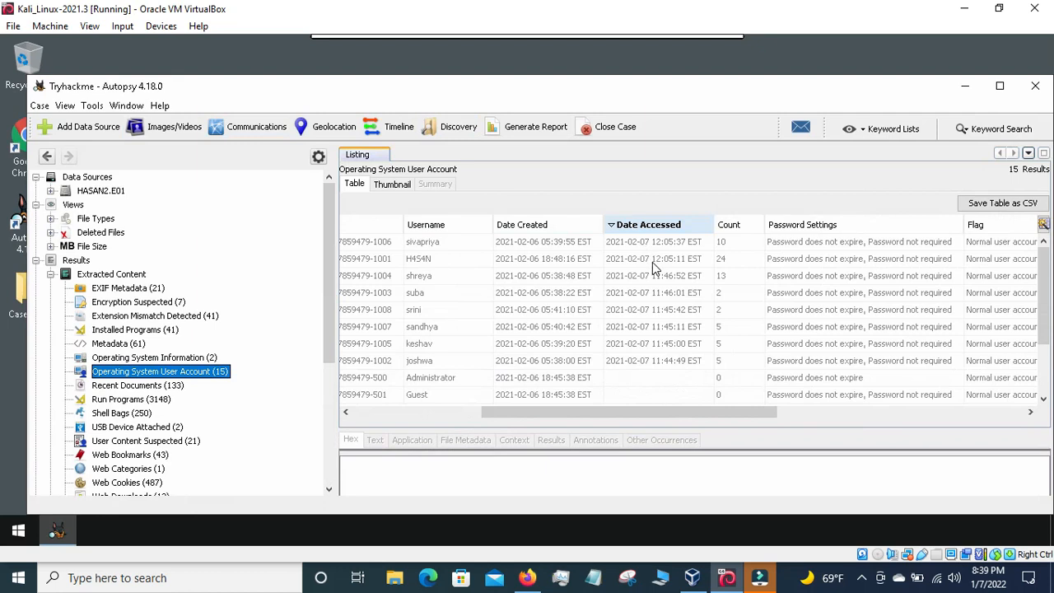
Examine the lower user account rows in both Date Accessed orders and compare them with the last-login question in Firefox
scroll(633, 242, "down", 1)
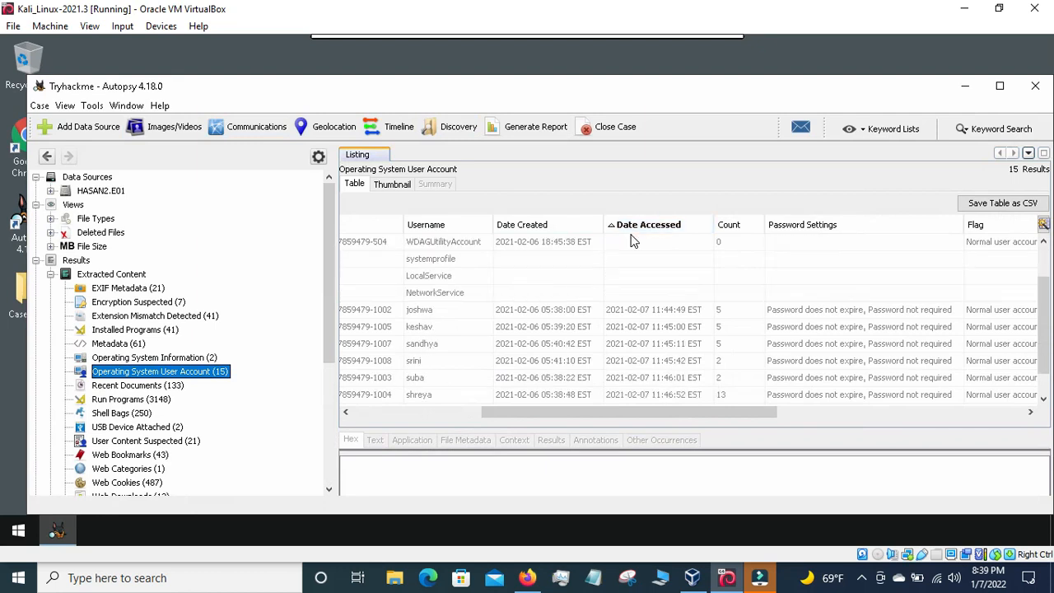
left_click(641, 230)
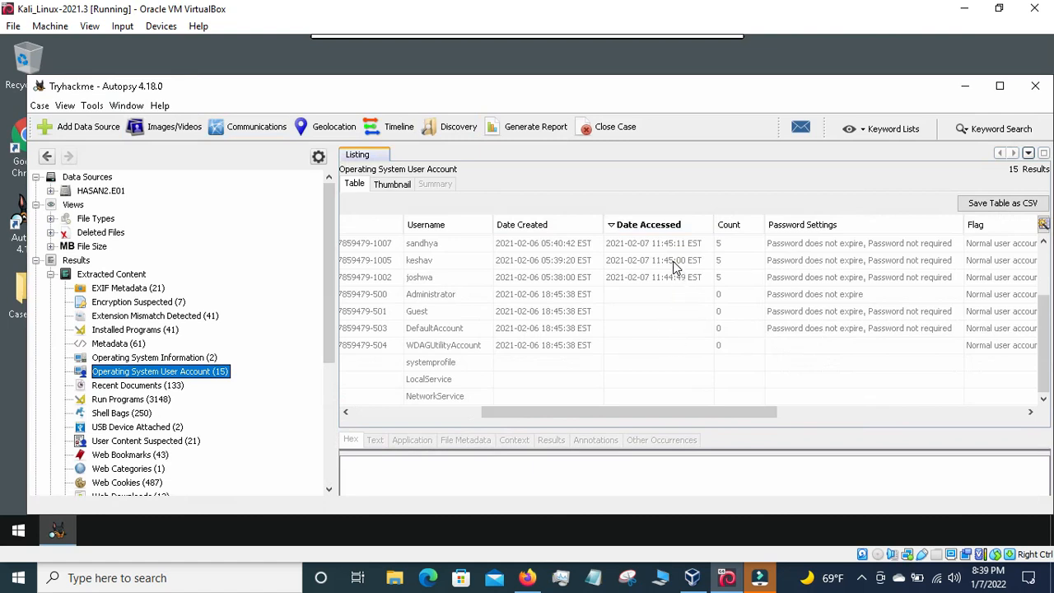
left_click(656, 224)
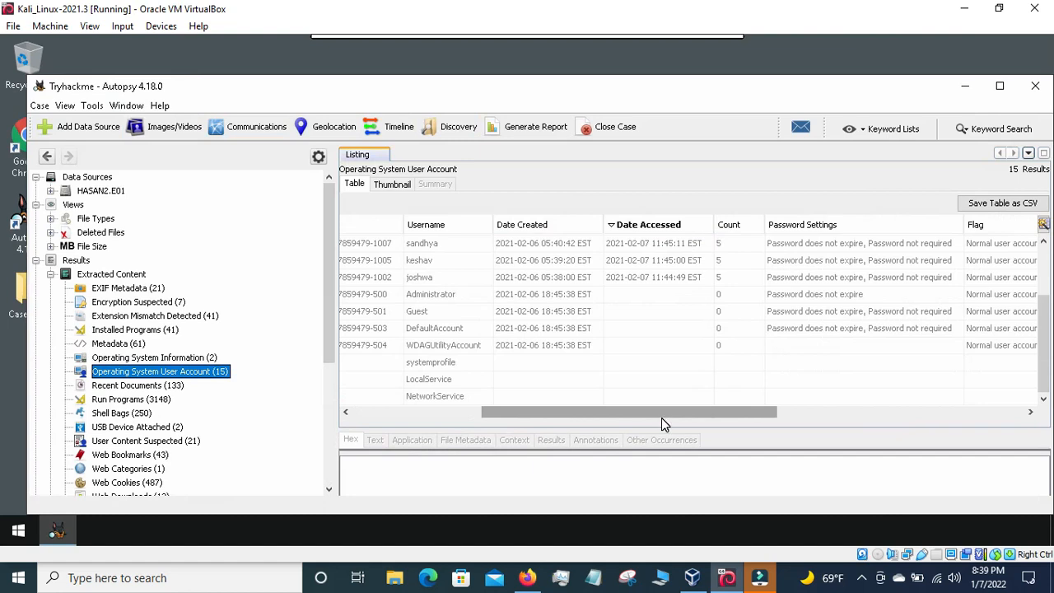
left_click(643, 227)
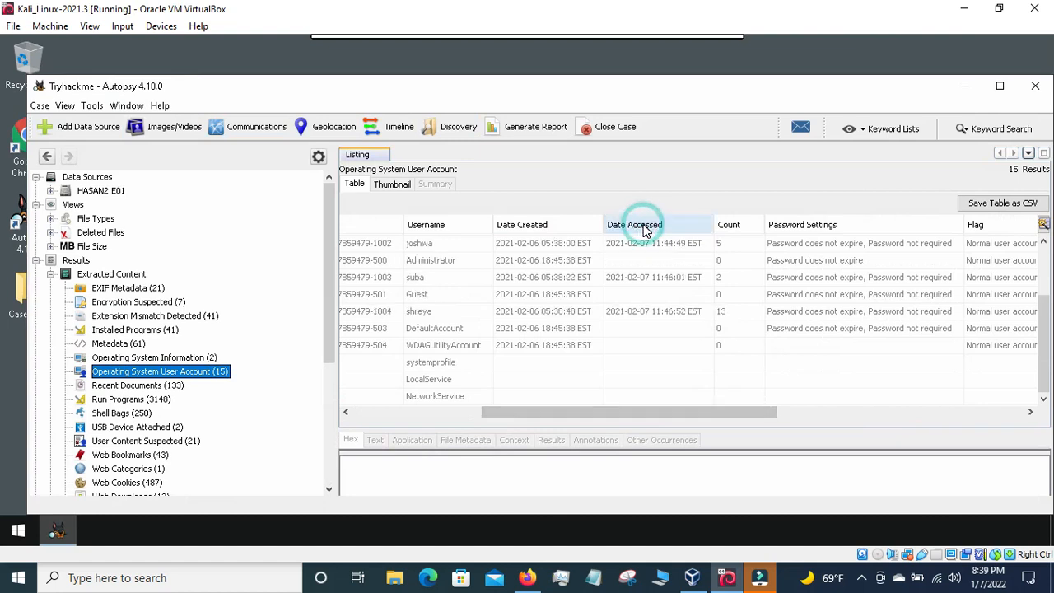
left_click(645, 230)
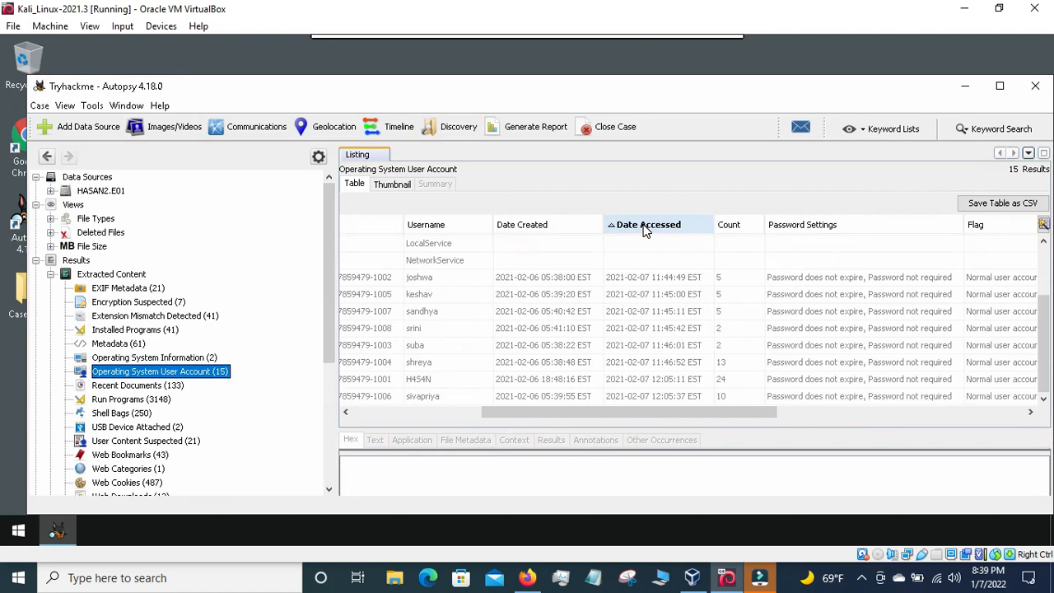
left_click(645, 231)
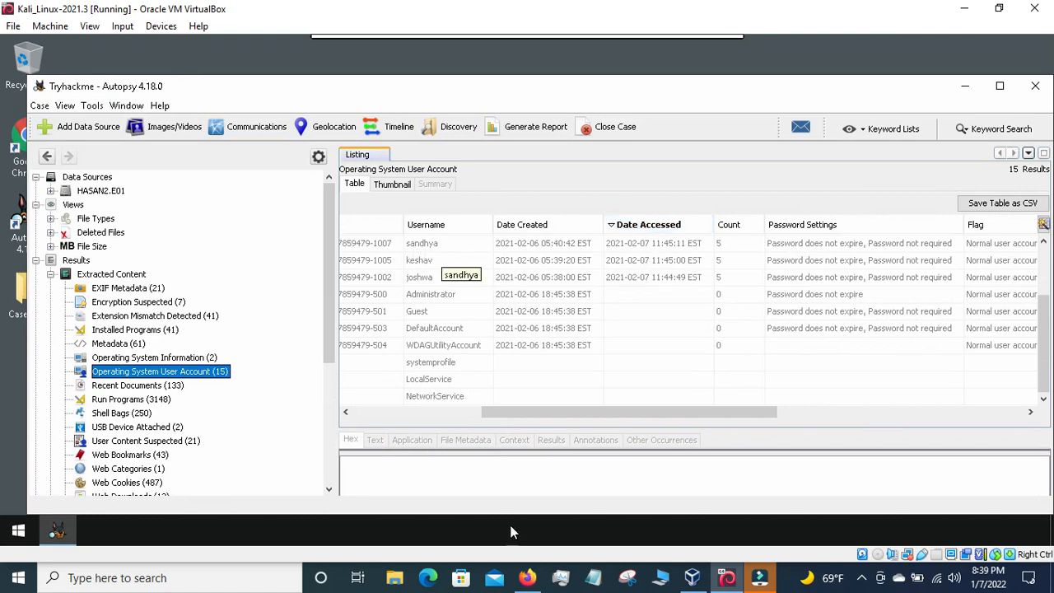
left_click(528, 580)
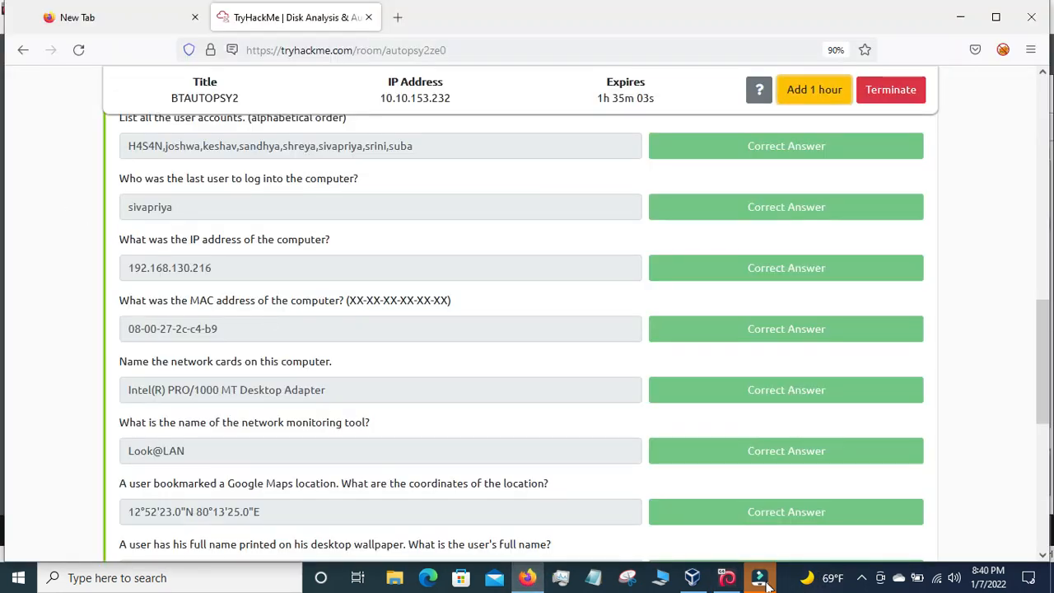
left_click(729, 580)
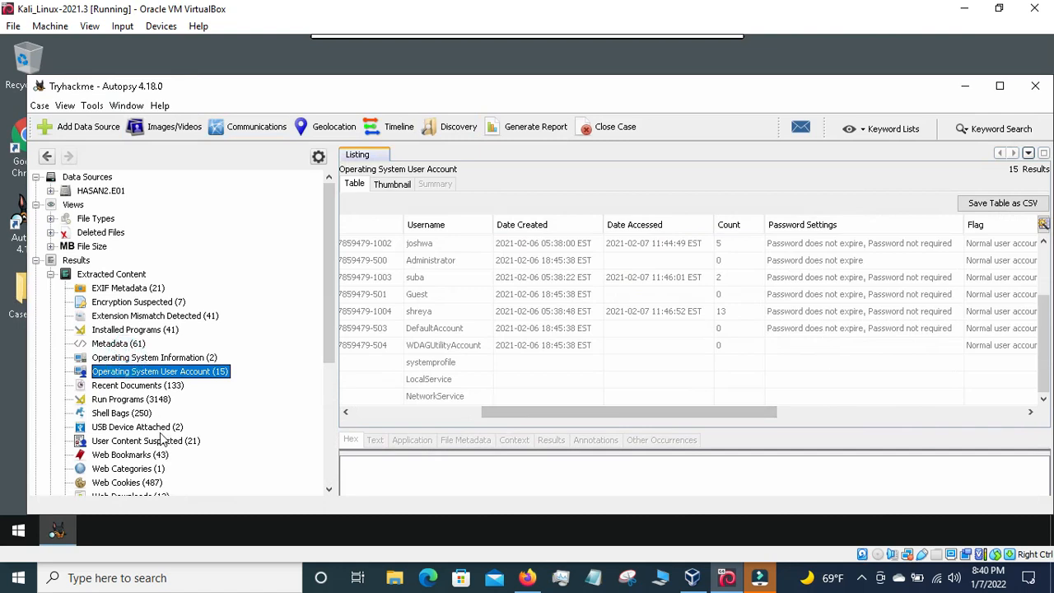
Reload the Operating System User Account results and sort them by Date Accessed with the latest entry first
key("Up")
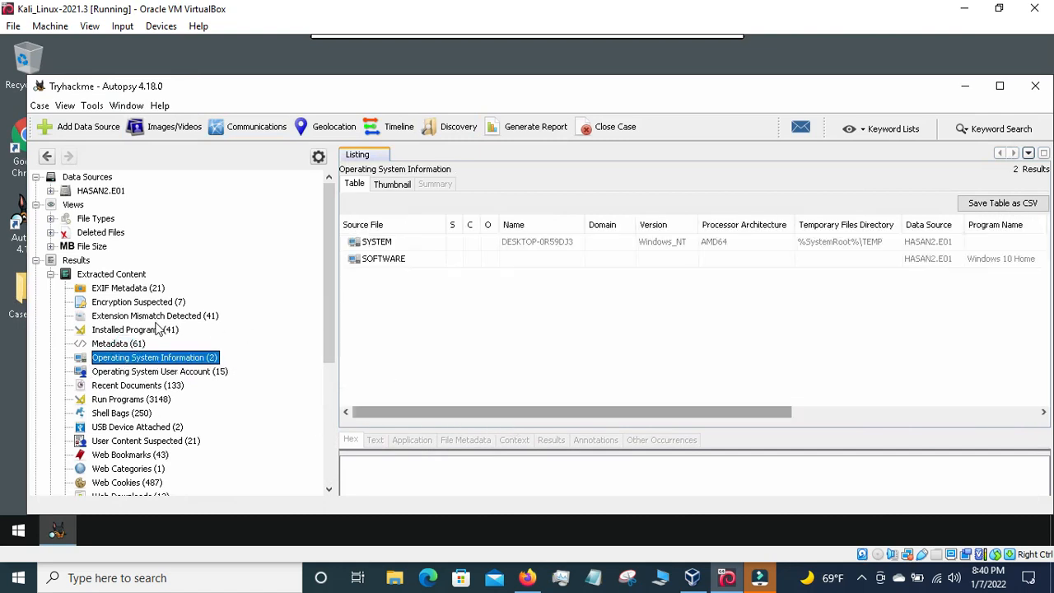
left_click(164, 374)
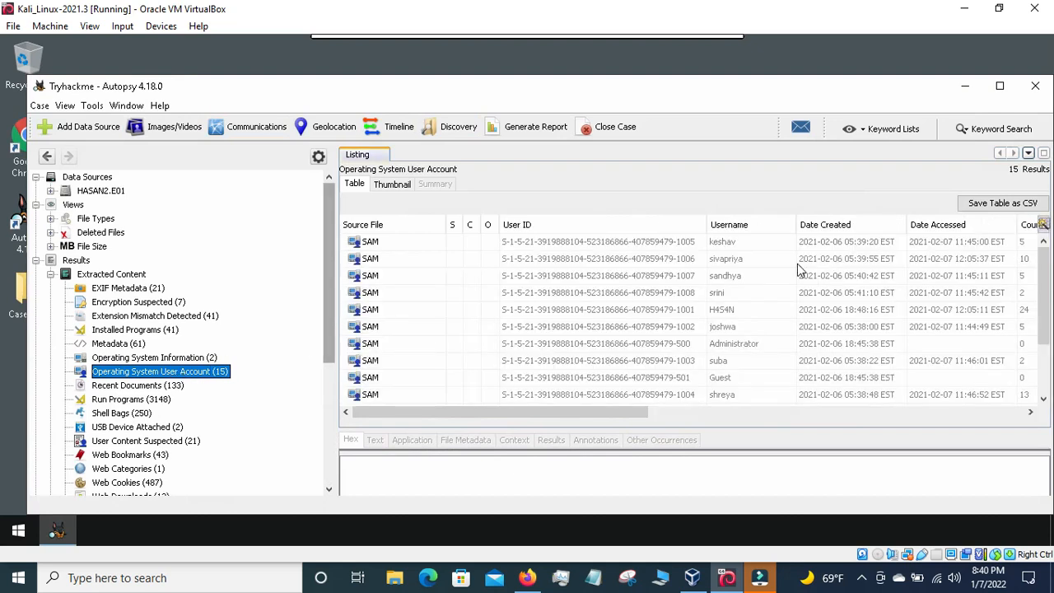
left_click_drag(618, 413, 759, 415)
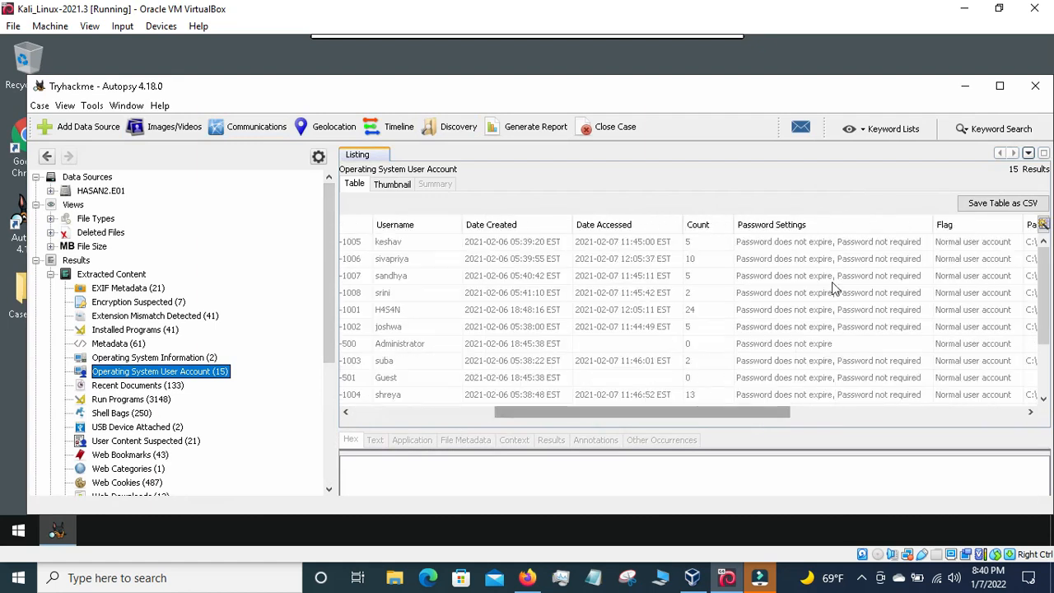
left_click_drag(559, 412, 471, 413)
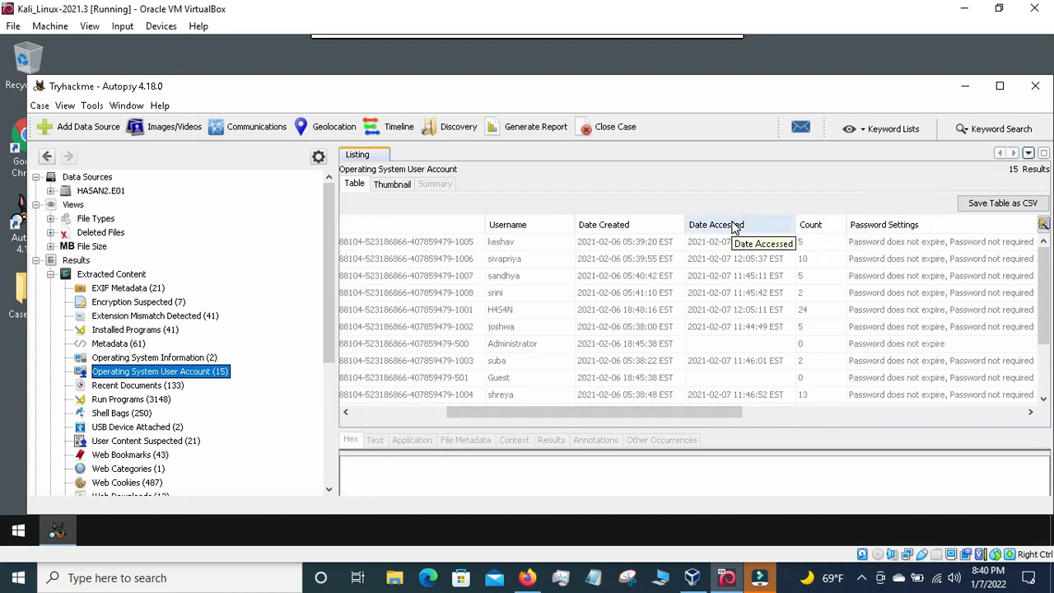
left_click(734, 226)
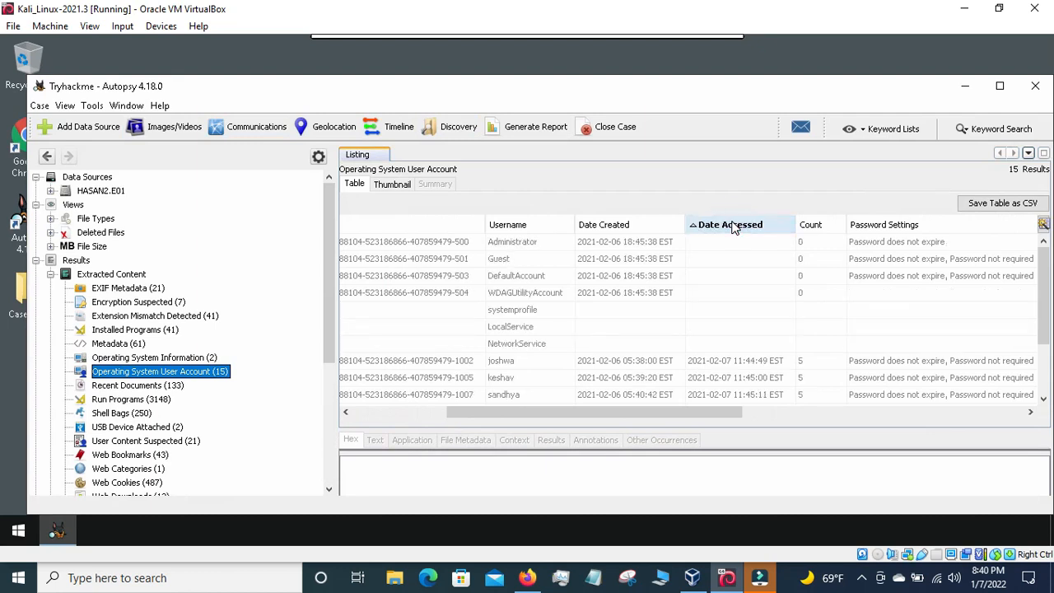
left_click(734, 226)
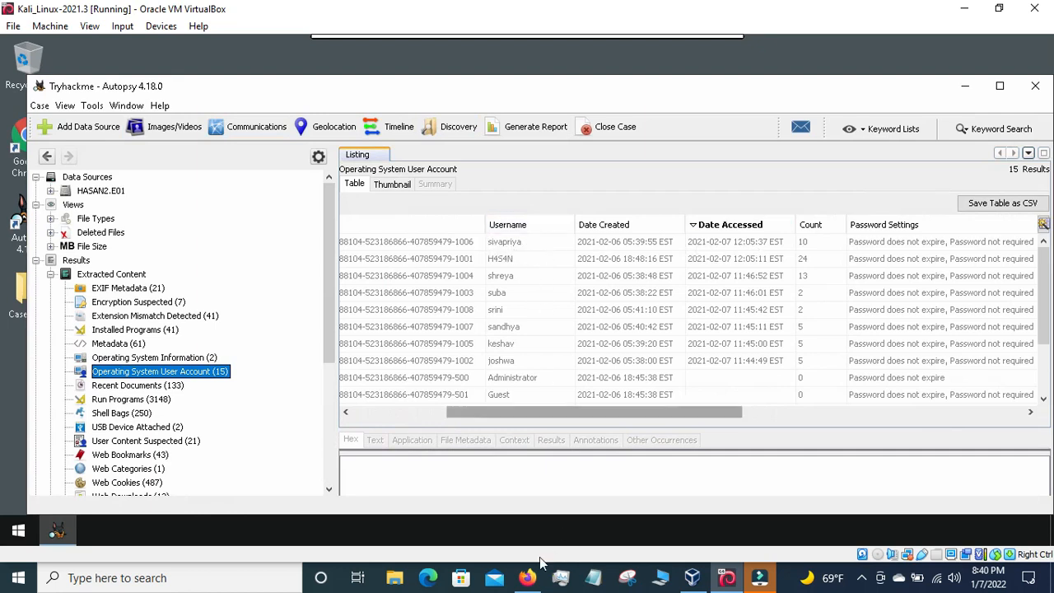
Read the computer IP address question in Firefox and return to the Kali VM to display the Web Downloads results
left_click(529, 582)
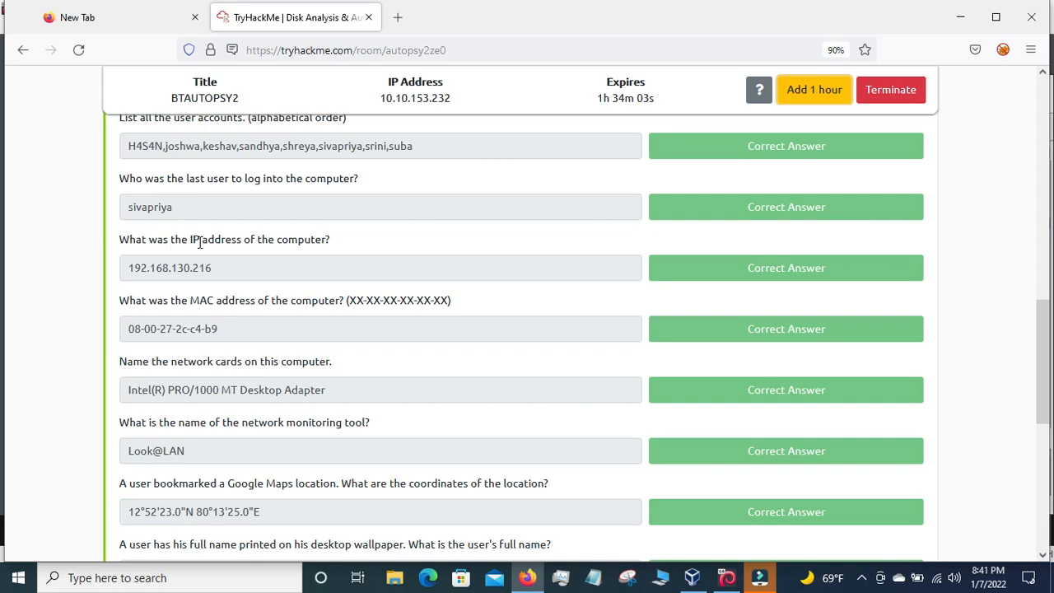
left_click(726, 577)
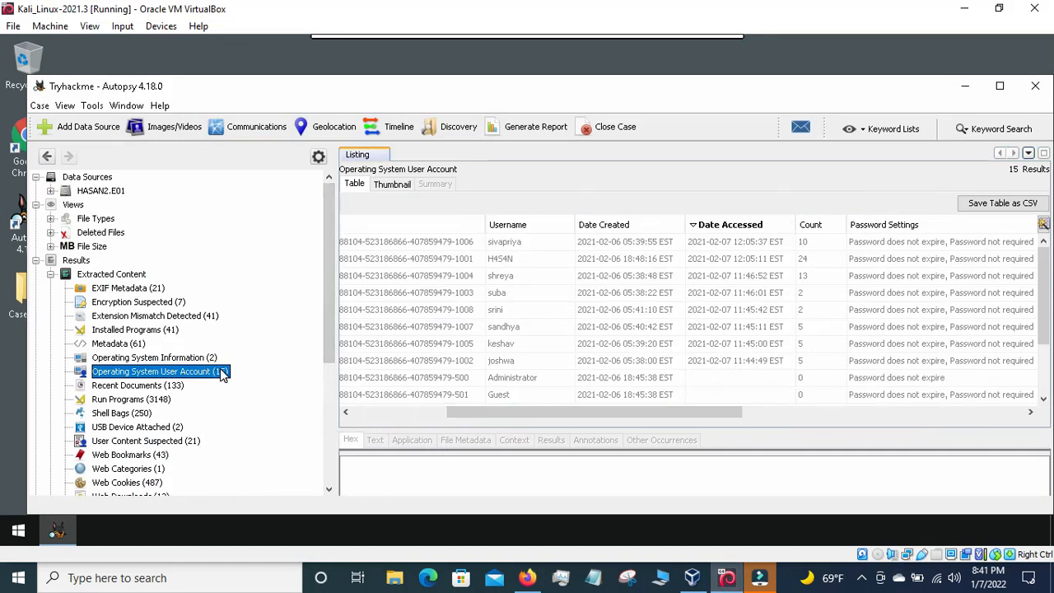
scroll(220, 375, "down", 1)
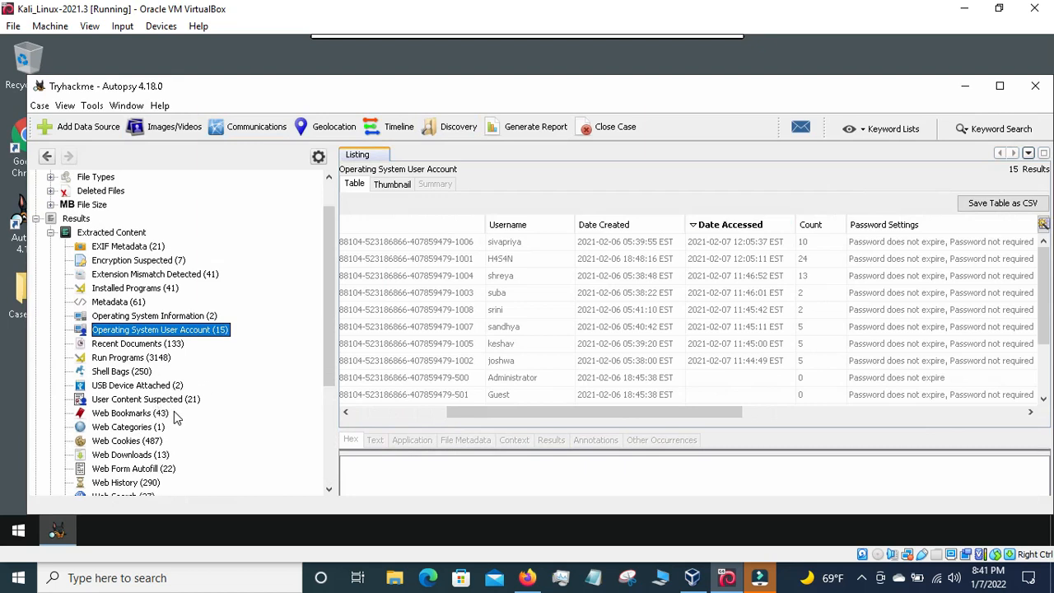
scroll(330, 371, "down", 3)
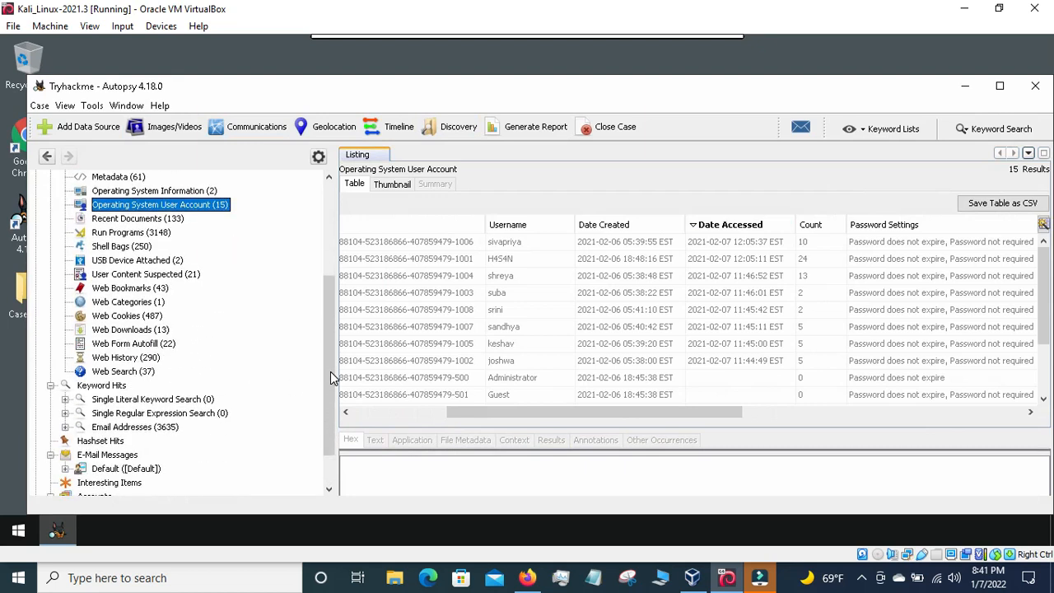
left_click(132, 330)
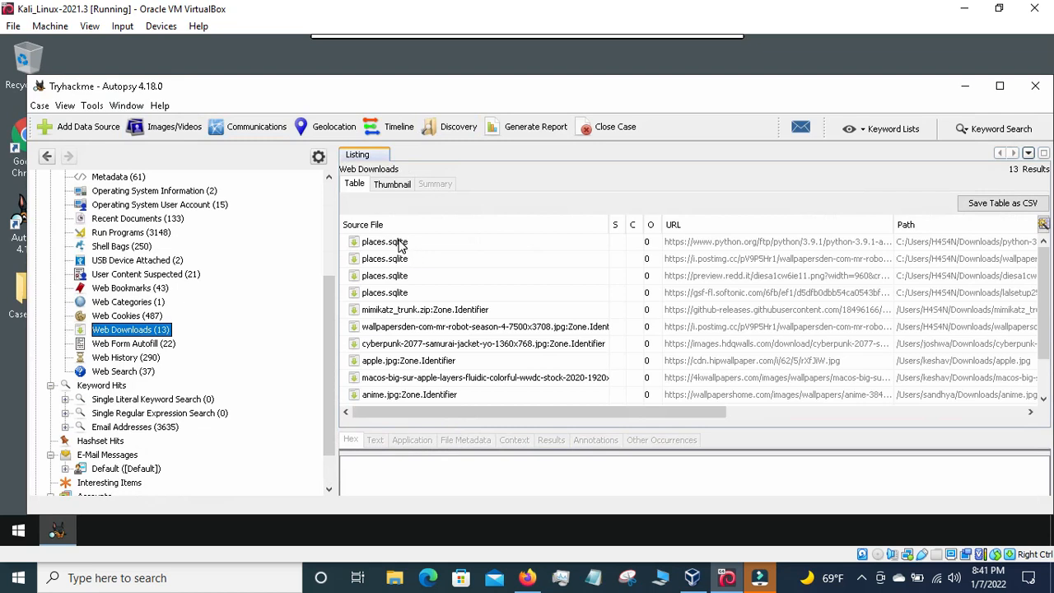
Inspect the contents of the first three places.sqlite entries in Web Downloads, dismissing the error dialogs
left_click(403, 244)
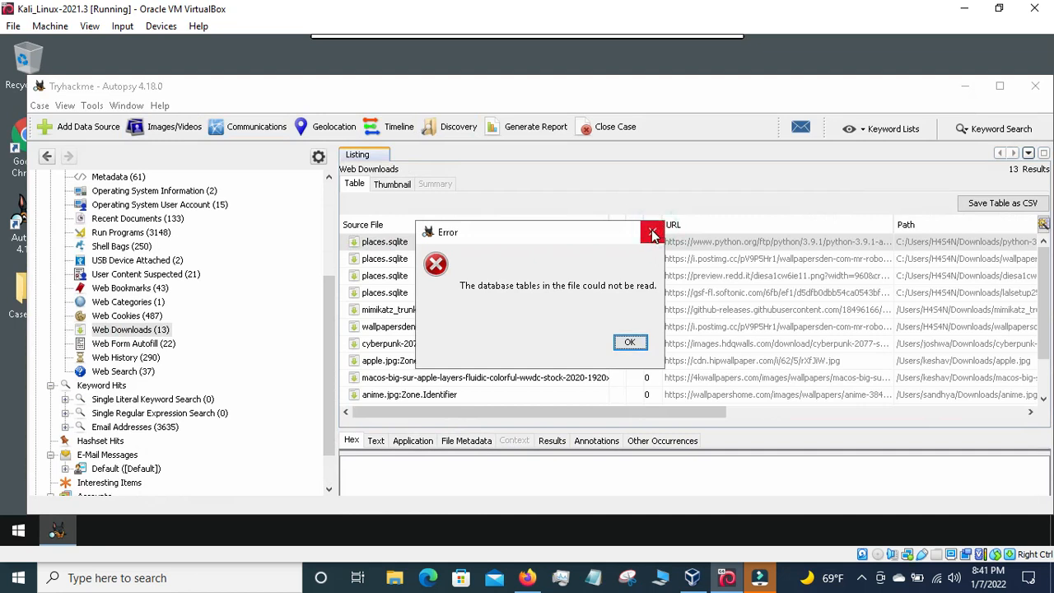
left_click(629, 344)
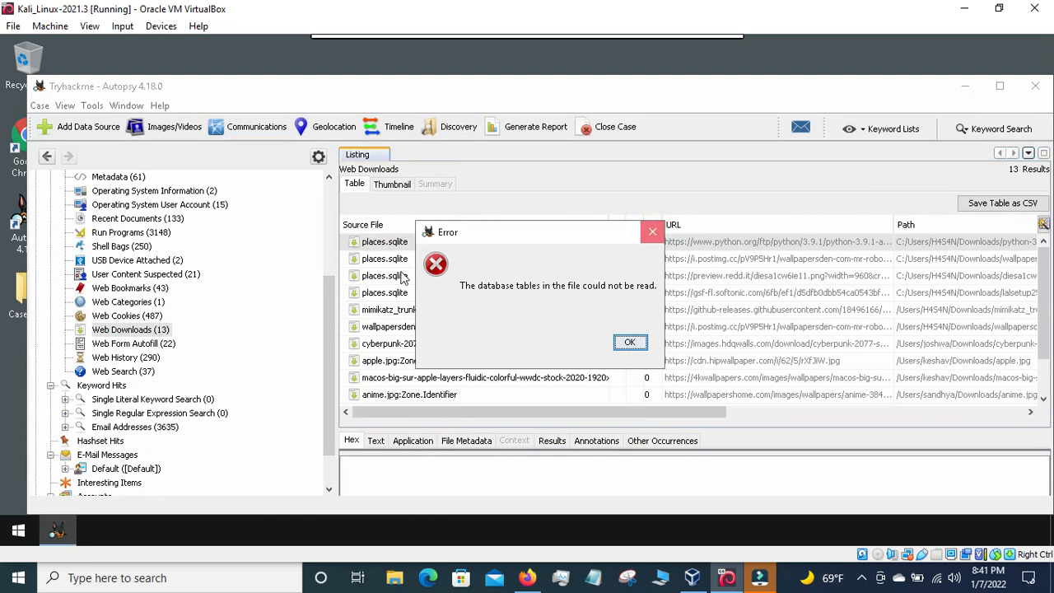
left_click(626, 343)
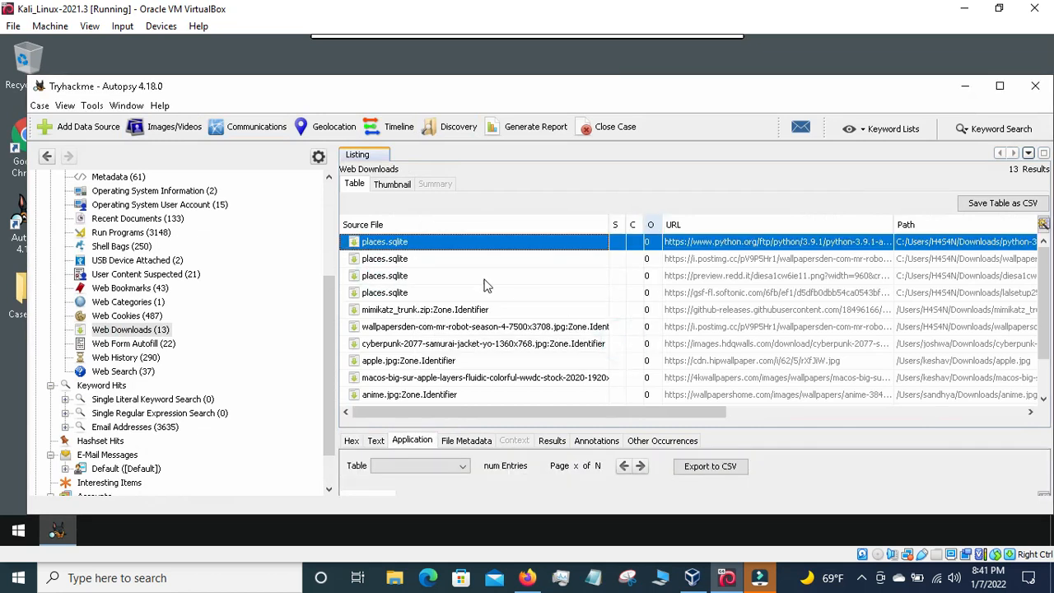
left_click(438, 251)
key("Down")
key("Down")
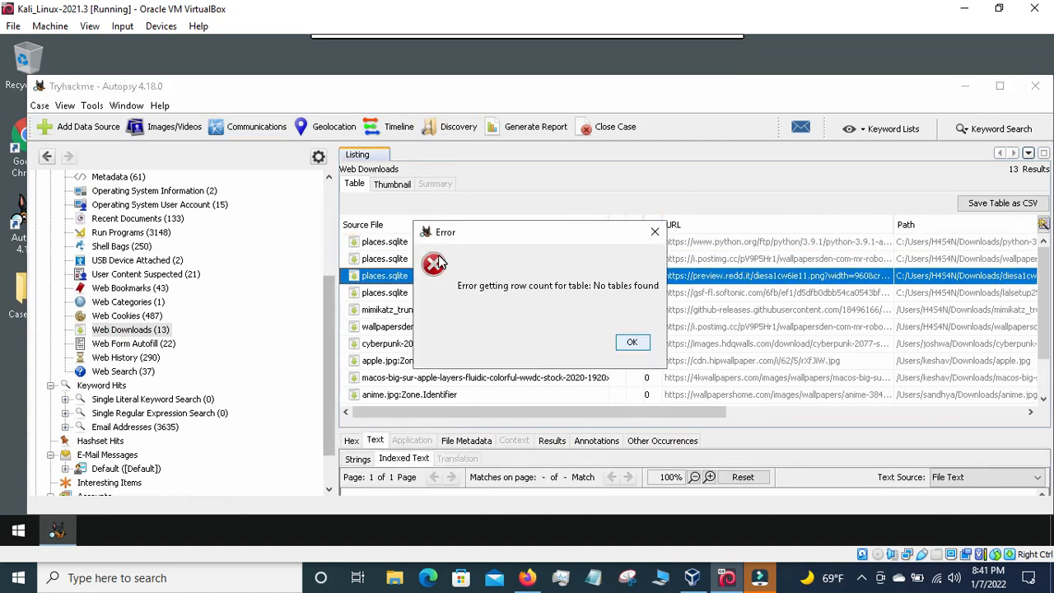
left_click(632, 343)
left_click(632, 344)
left_click(656, 230)
left_click(655, 232)
left_click(630, 342)
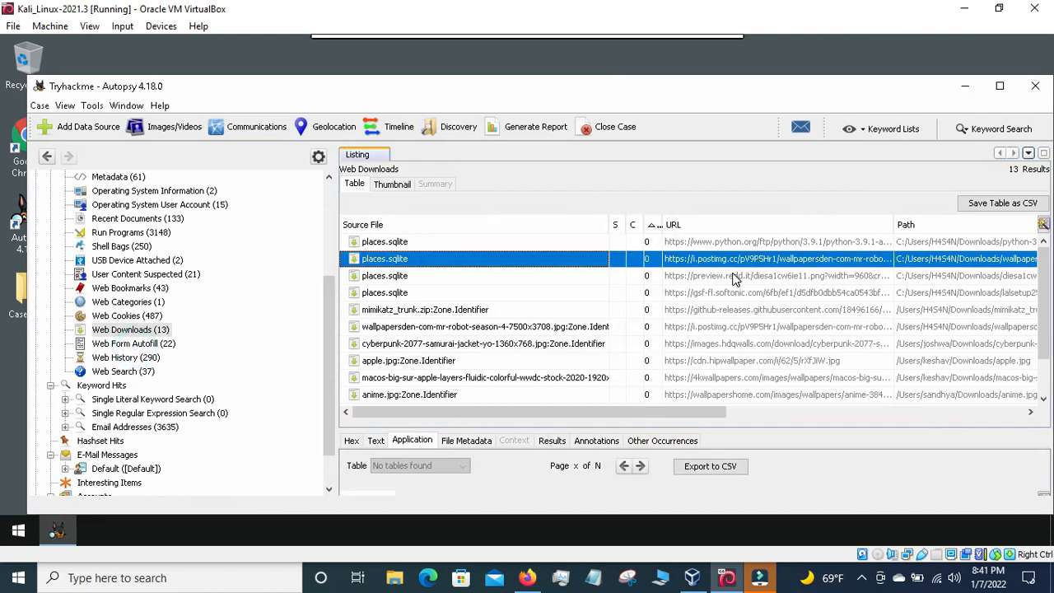
Look at the Web Form Autofill results and return to the Web Downloads list
key("Down")
key("Down")
key("Down")
key("Down")
key("Down")
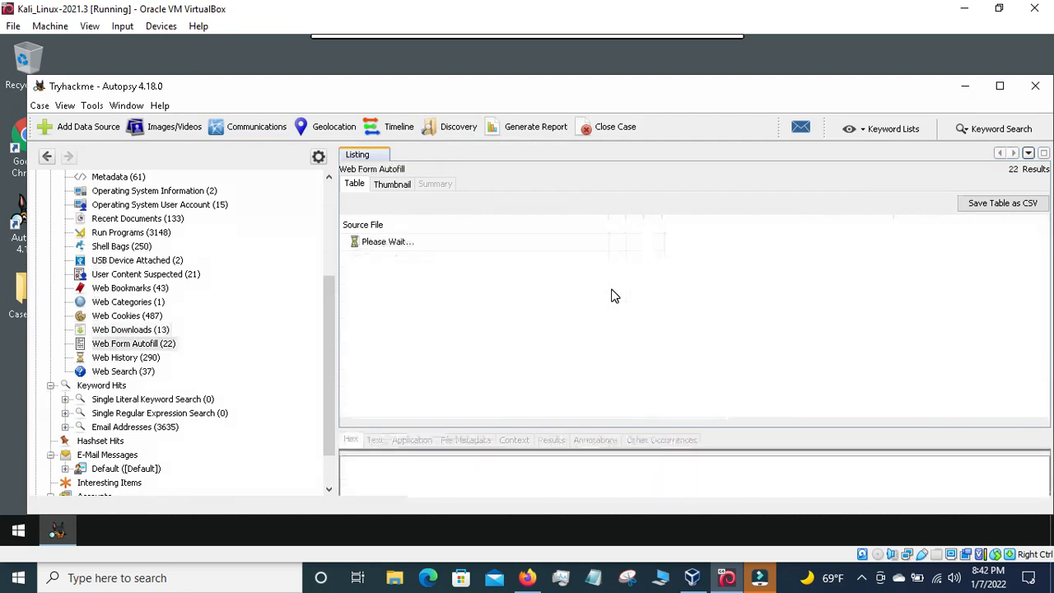
left_click(121, 334)
left_click(126, 330)
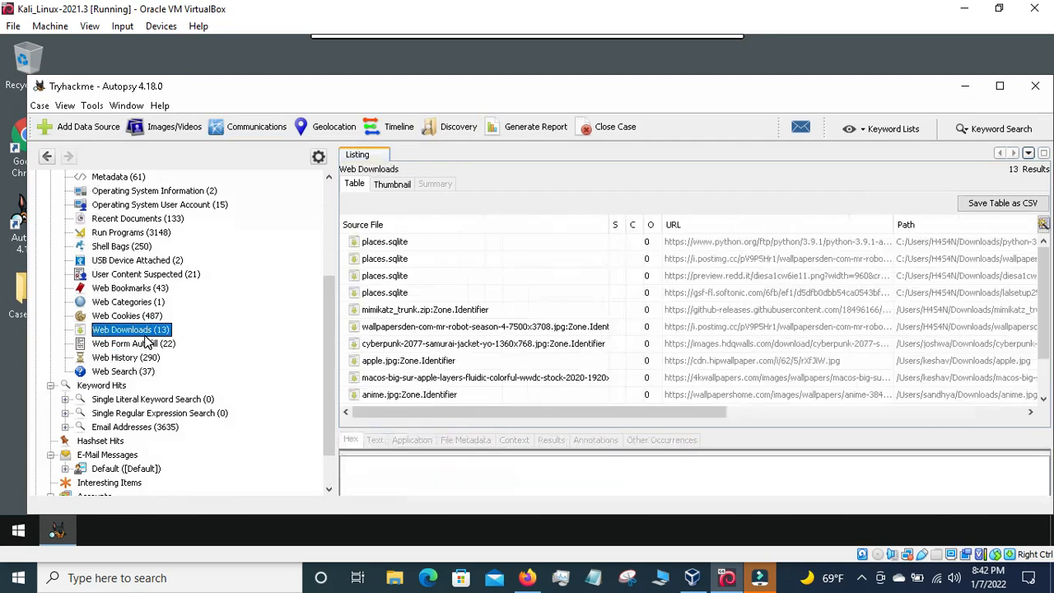
Take the remote session out of full-screen mode and close the TryHackMe and new tab pages in the host's Firefox
mouse_move(504, 37)
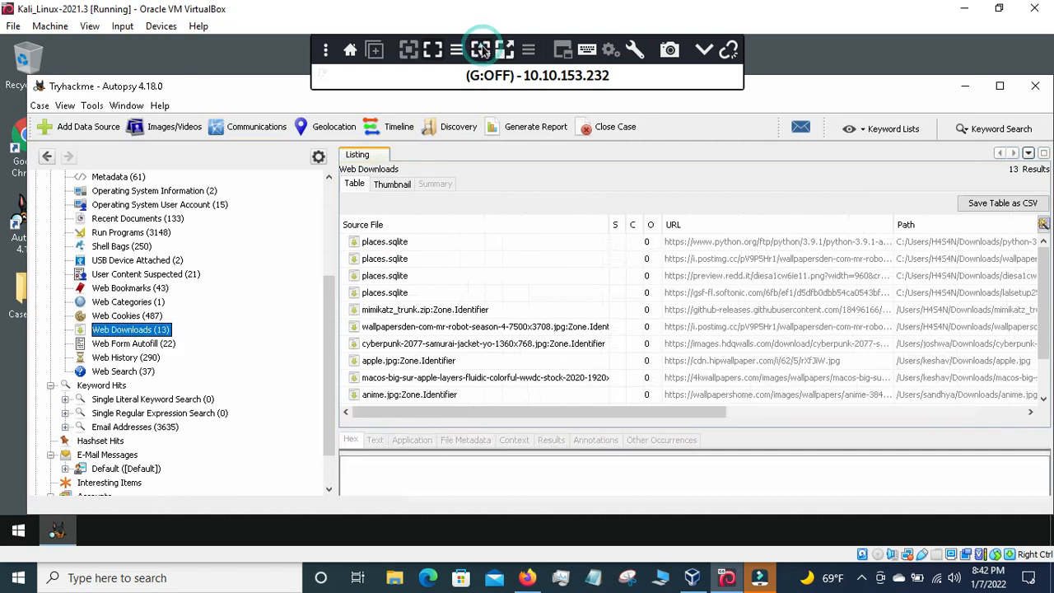
left_click(431, 51)
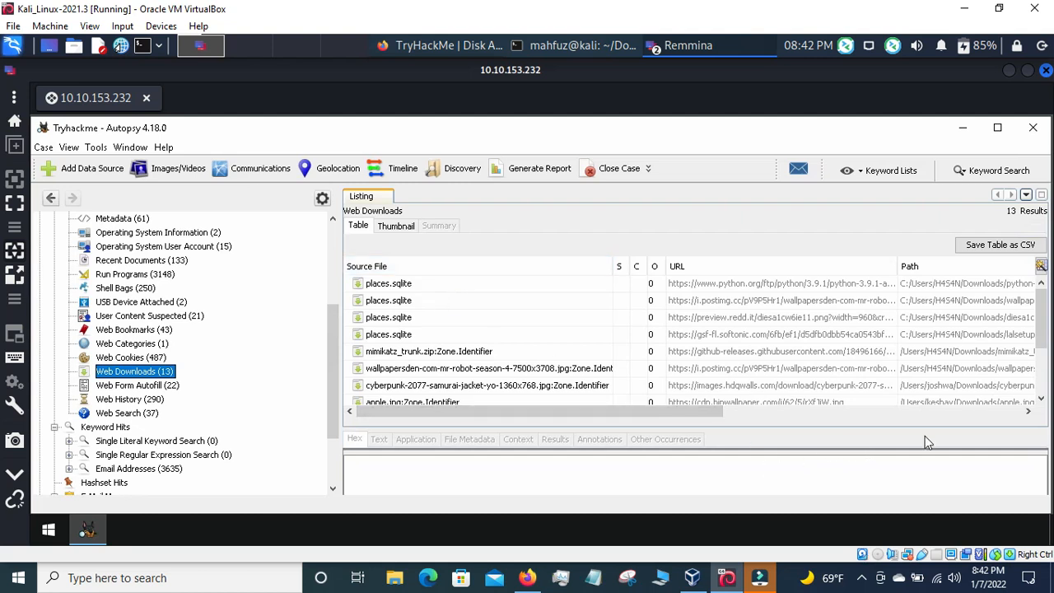
left_click(530, 579)
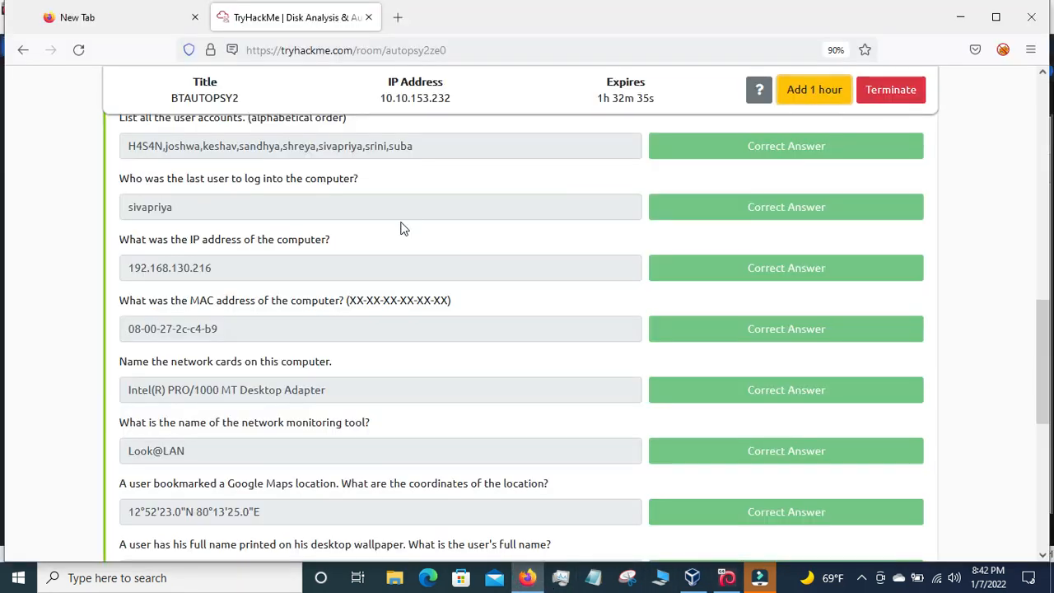
left_click(369, 17)
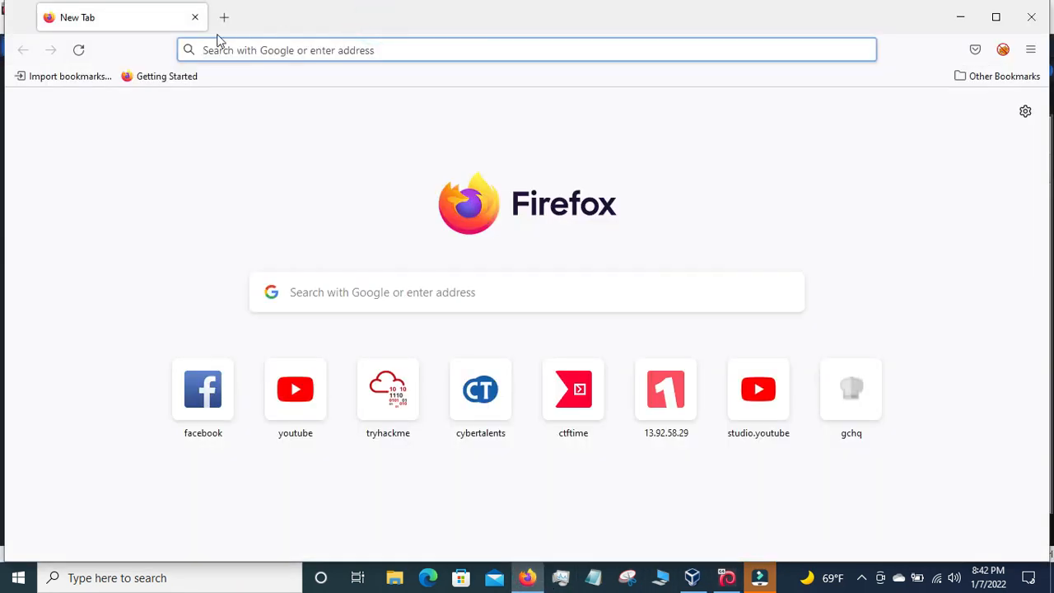
left_click(195, 17)
Read the computer IP and MAC address questions in the Kali VM's Firefox and return to the Remmina session
left_click(202, 45)
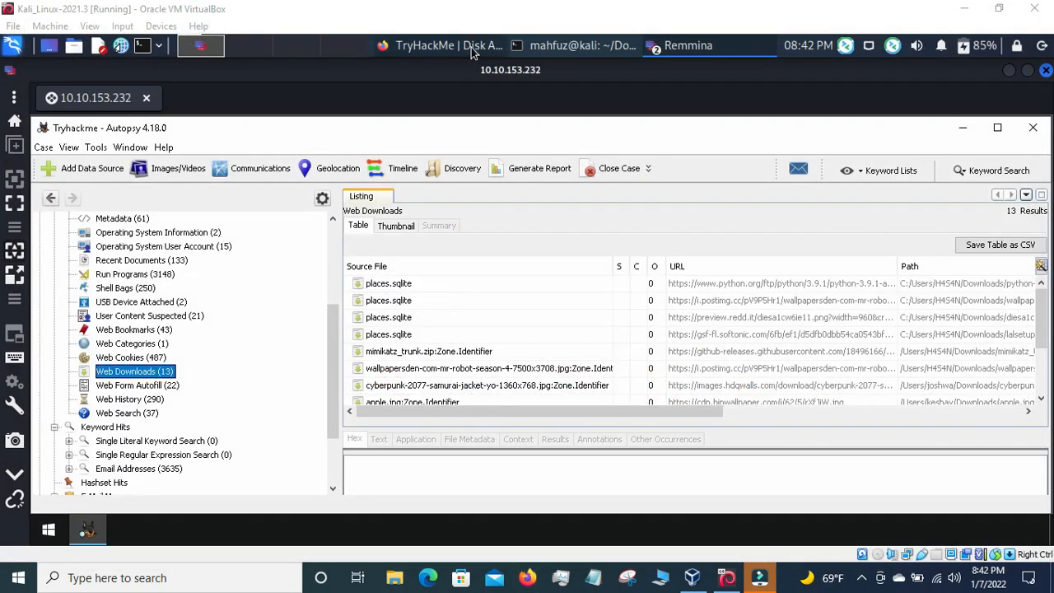
scroll(410, 283, "down", 3)
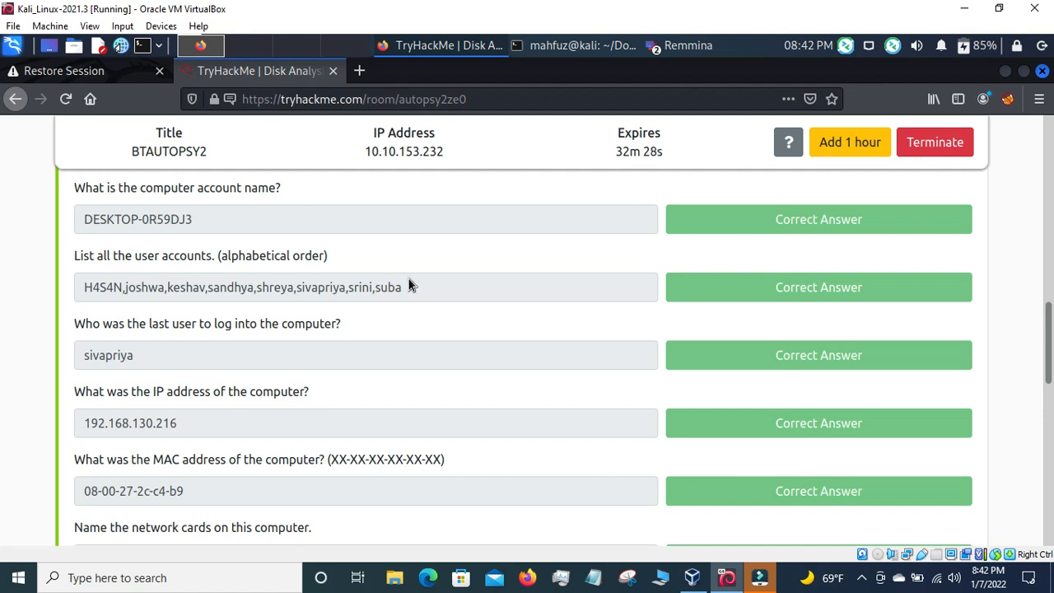
scroll(412, 284, "down", 2)
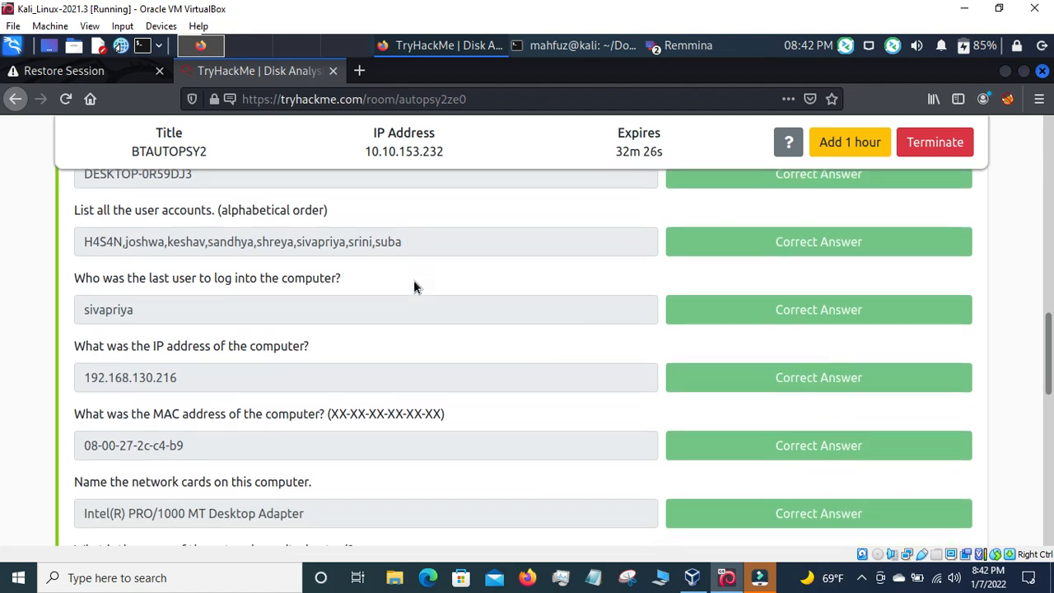
left_click(682, 48)
left_click(696, 72)
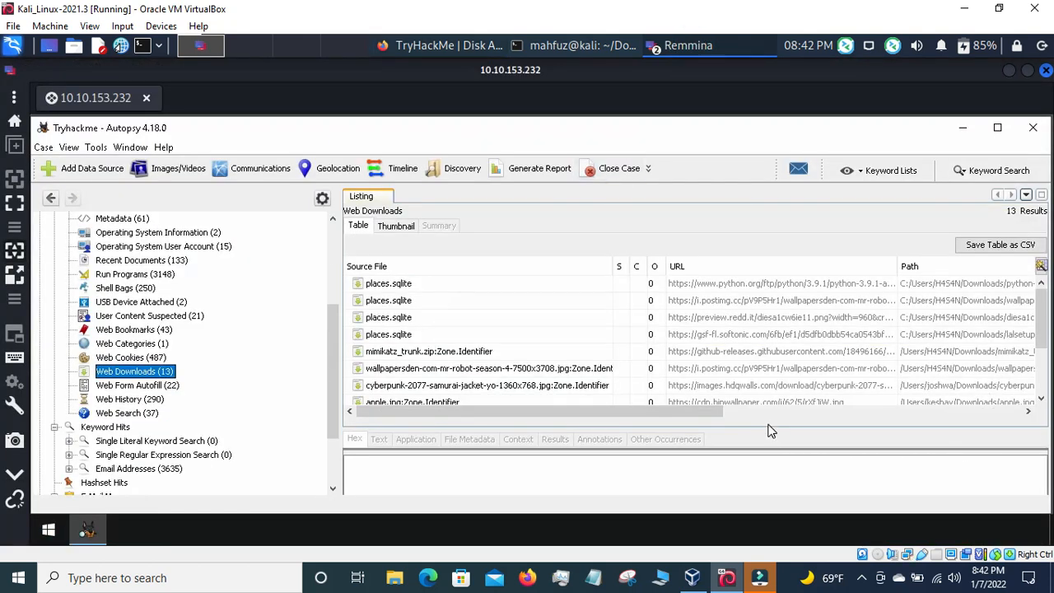
Inspect the small-memory-4k_1540749683.jpg:Zone.Identifier entry in Web Downloads and adjust the height of the results listing
scroll(762, 431, "down", 1)
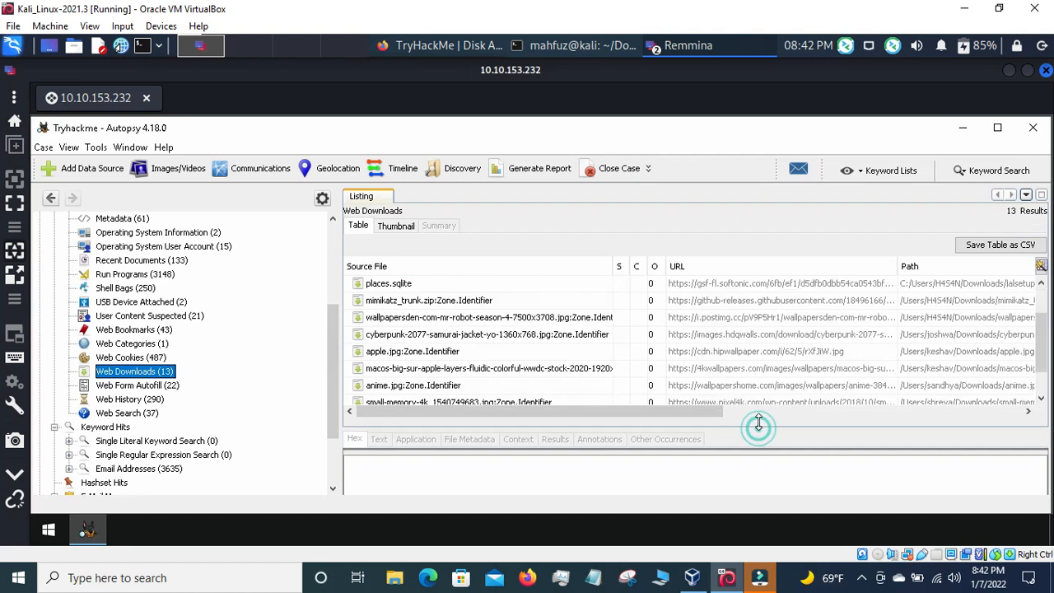
left_click_drag(759, 410, 759, 390)
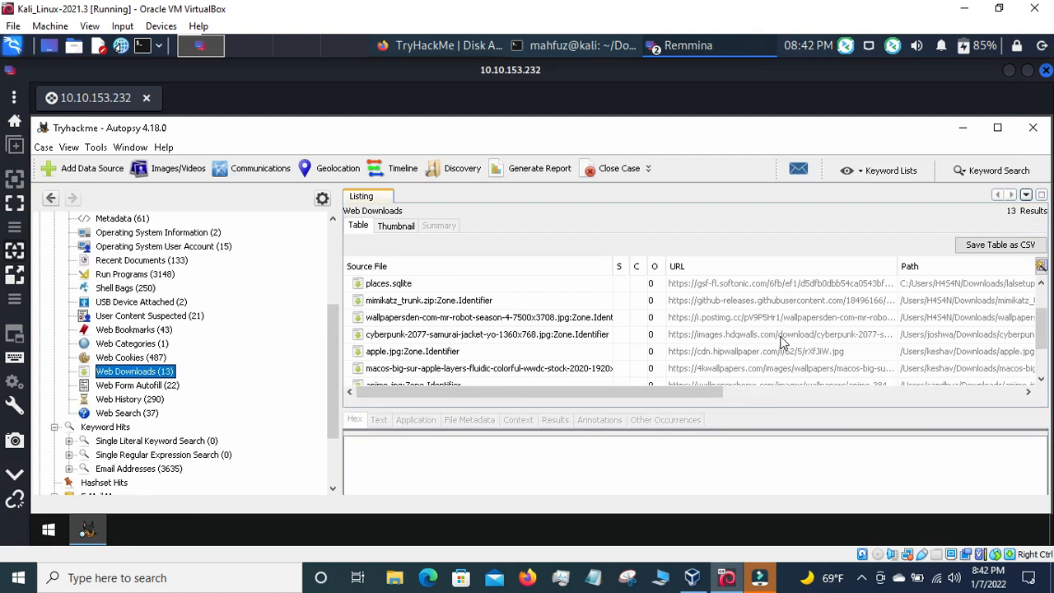
scroll(783, 338, "down", 2)
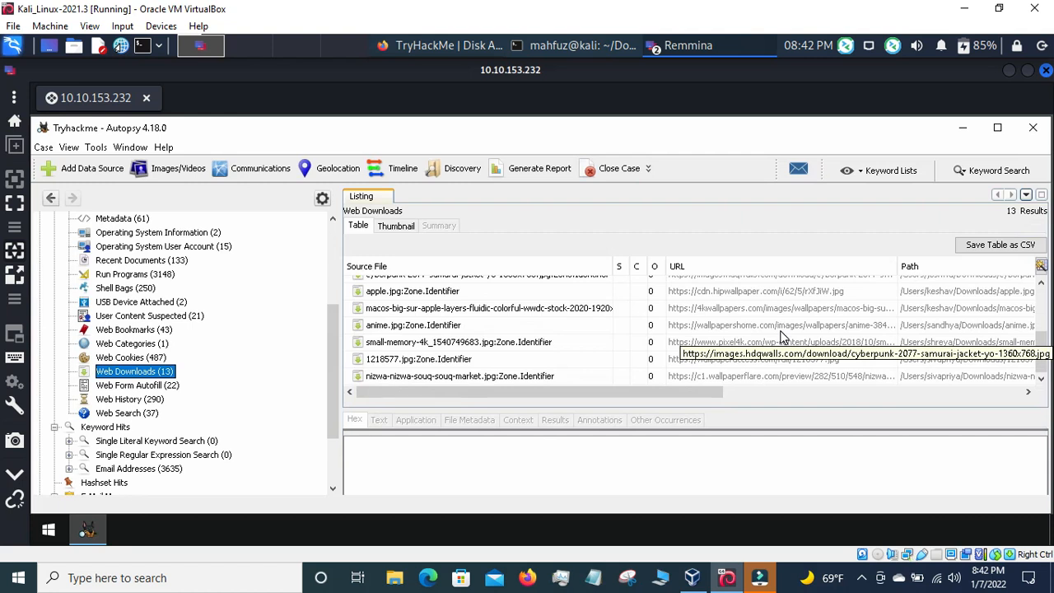
left_click(527, 343)
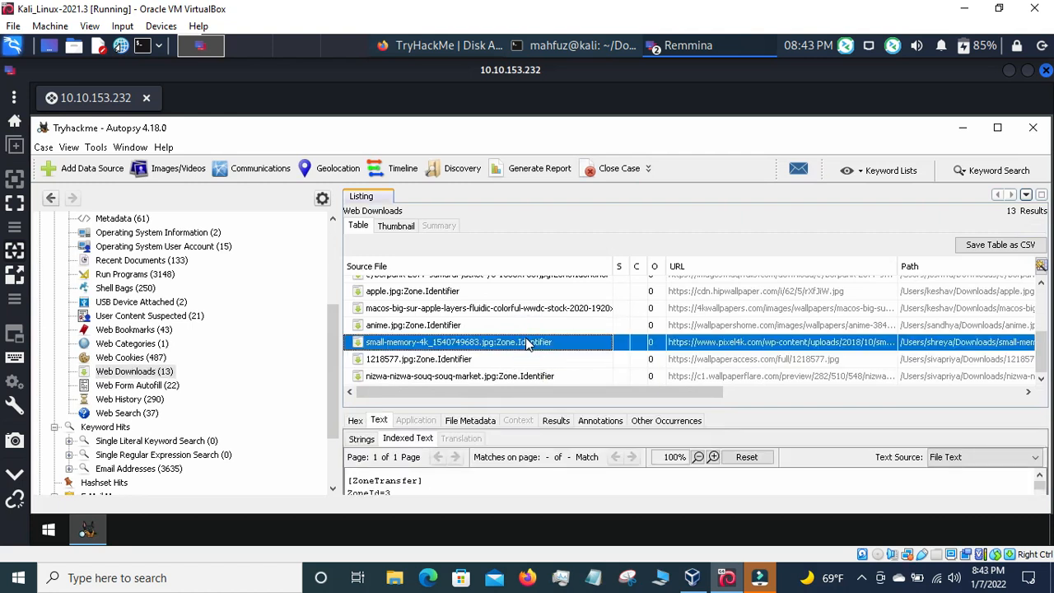
left_click_drag(749, 410, 752, 404)
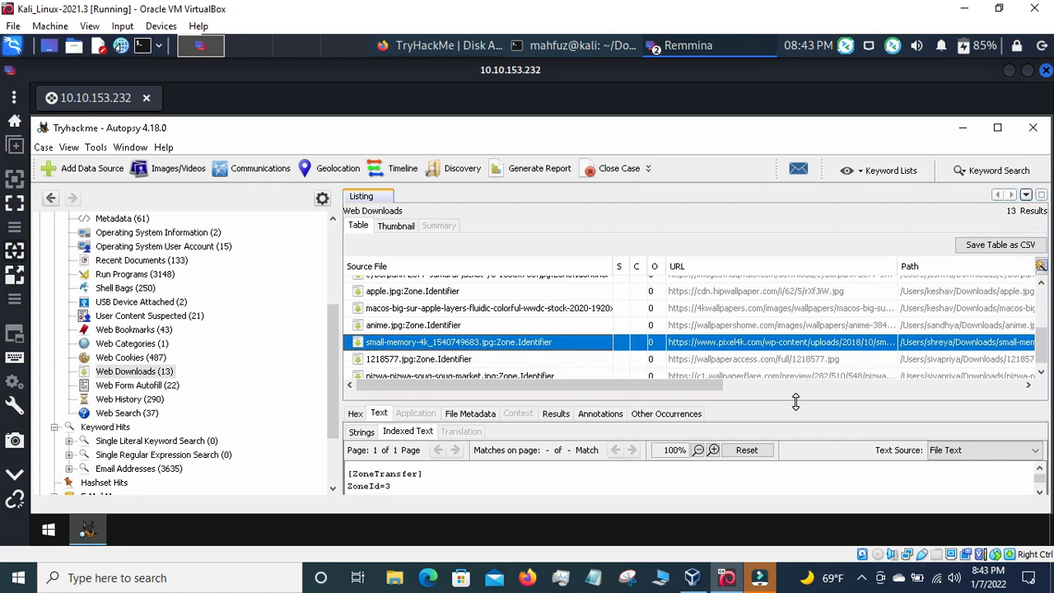
left_click_drag(795, 402, 797, 415)
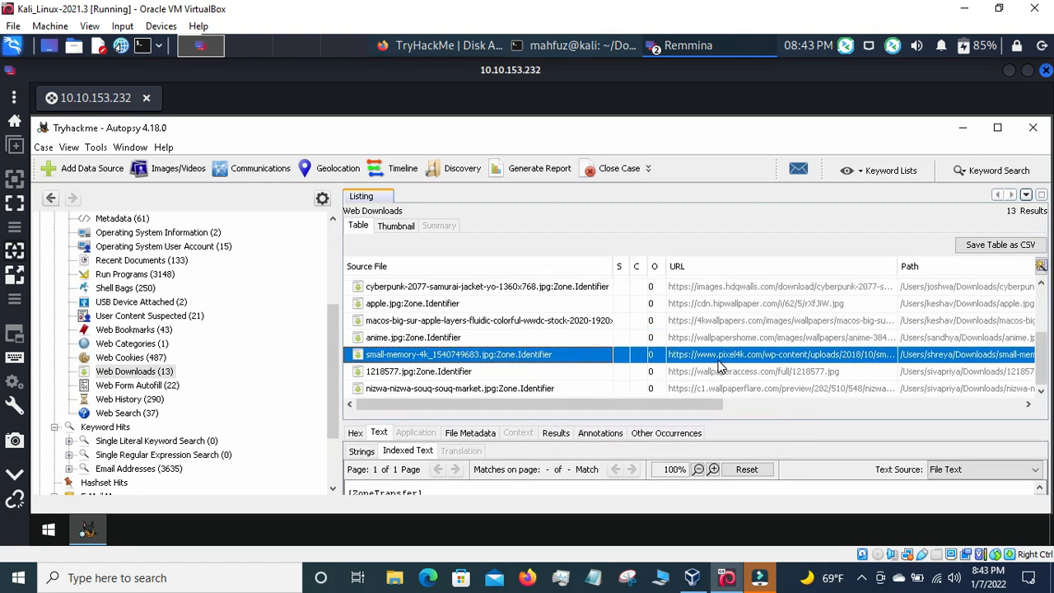
Examine the Web Downloads entries starting with the cyberpunk-2077 and apple.jpg Zone.Identifier files, dismissing the error dialog
scroll(1042, 379, "up", 2)
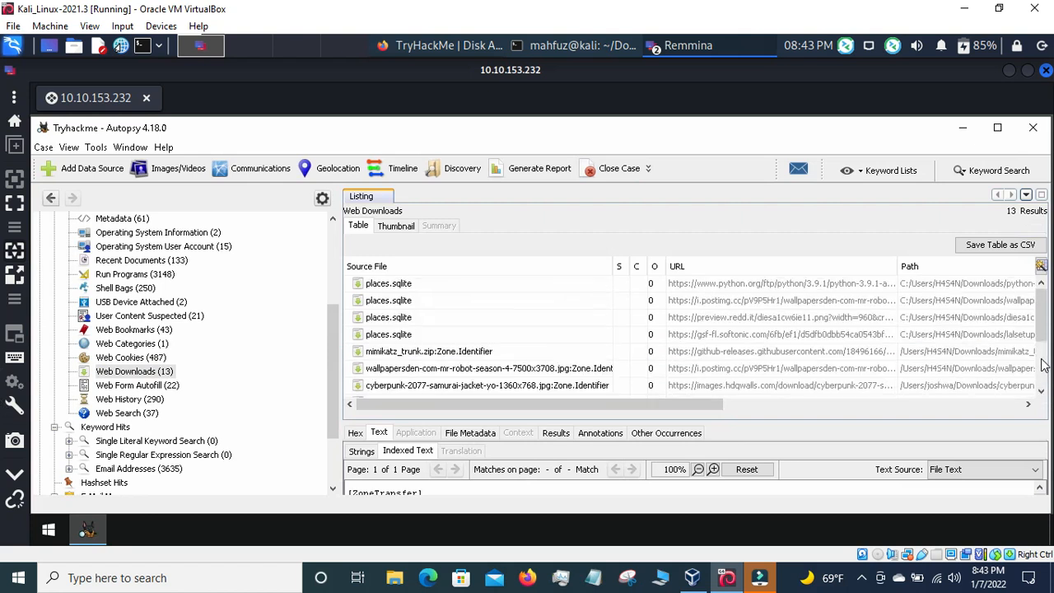
scroll(873, 344, "down", 2)
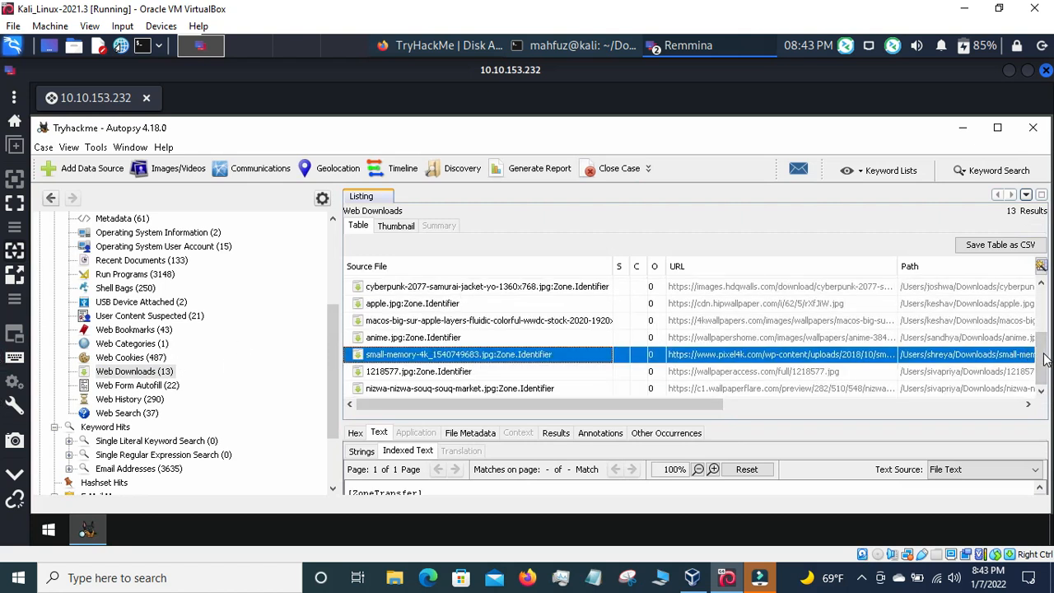
scroll(1043, 288, "up", 2)
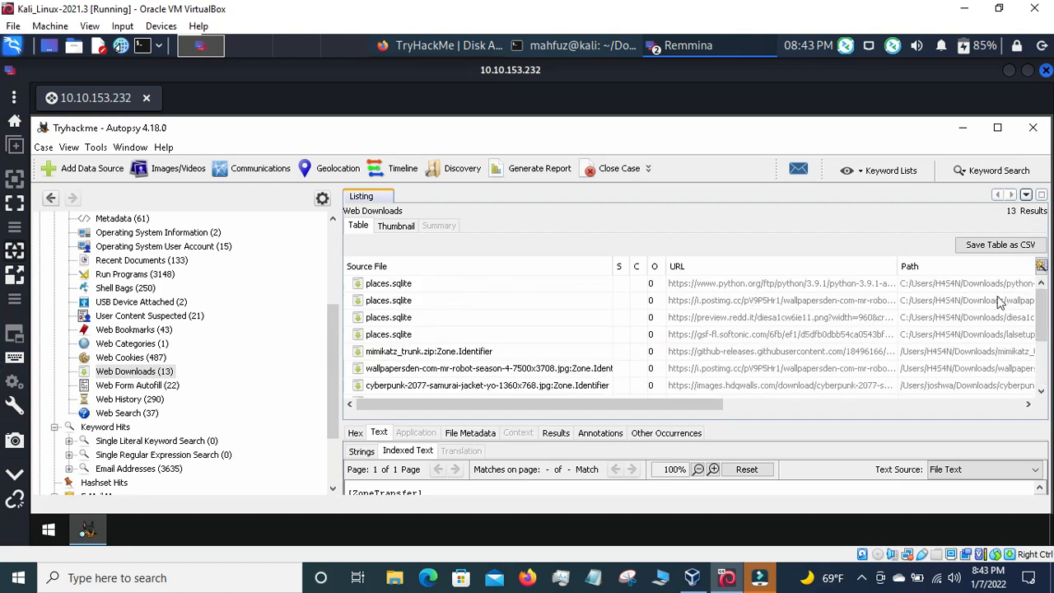
scroll(452, 289, "down", 2)
left_click(451, 288)
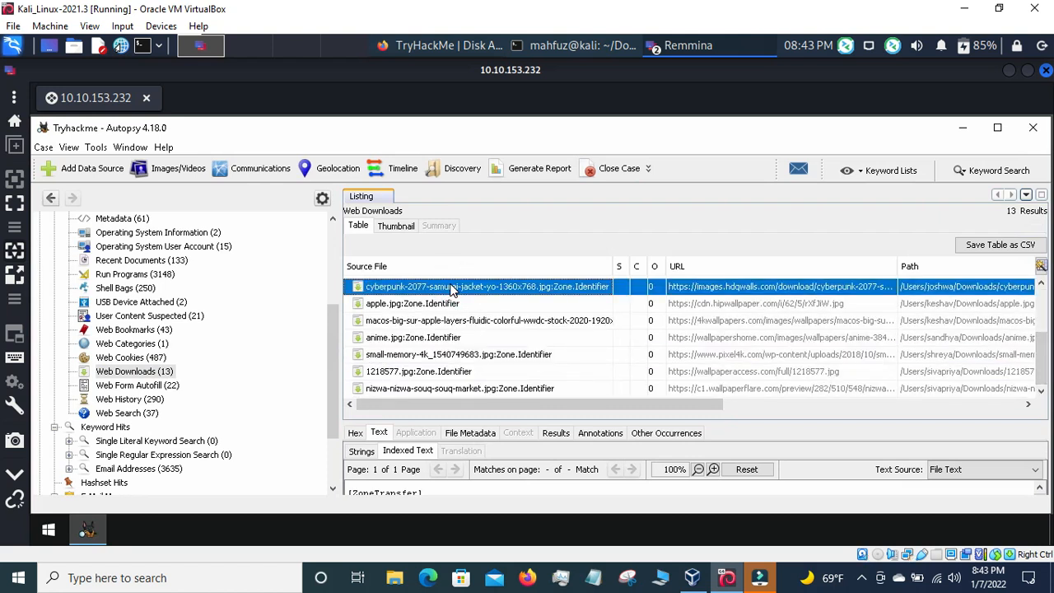
key("Down")
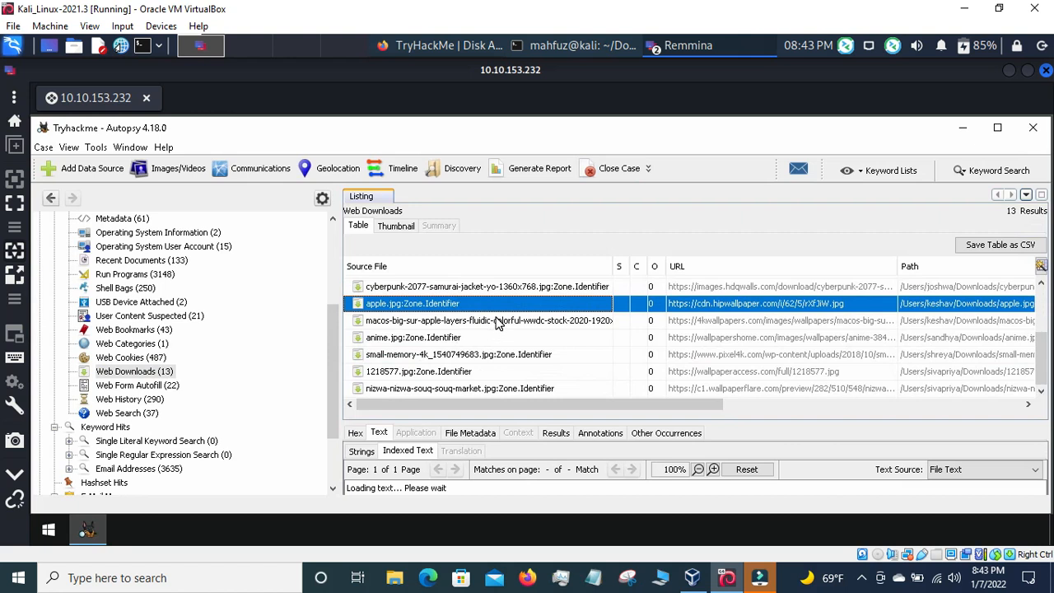
key("Down")
key("Down")
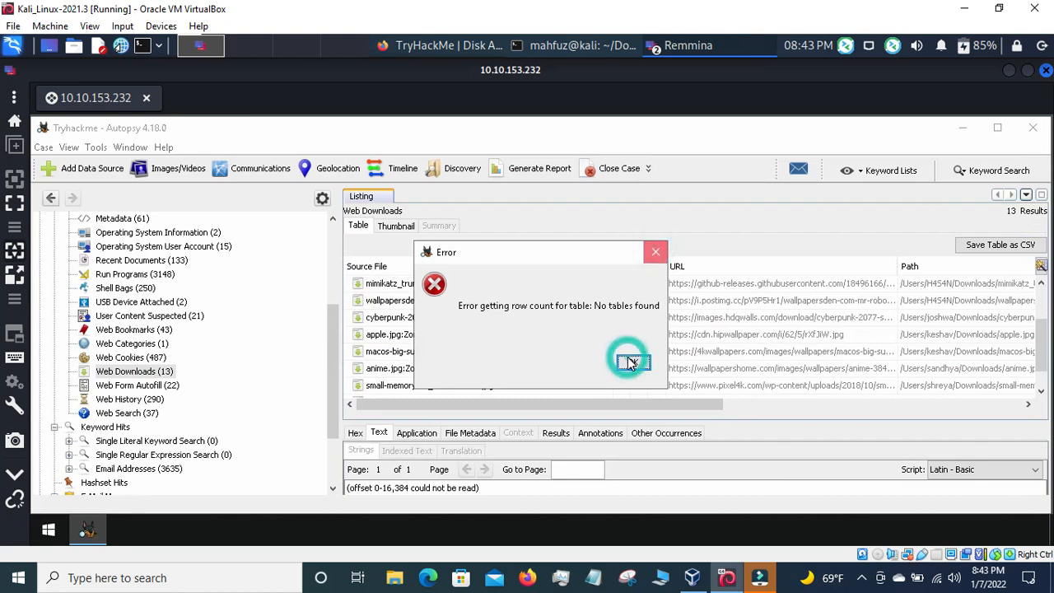
left_click(632, 363)
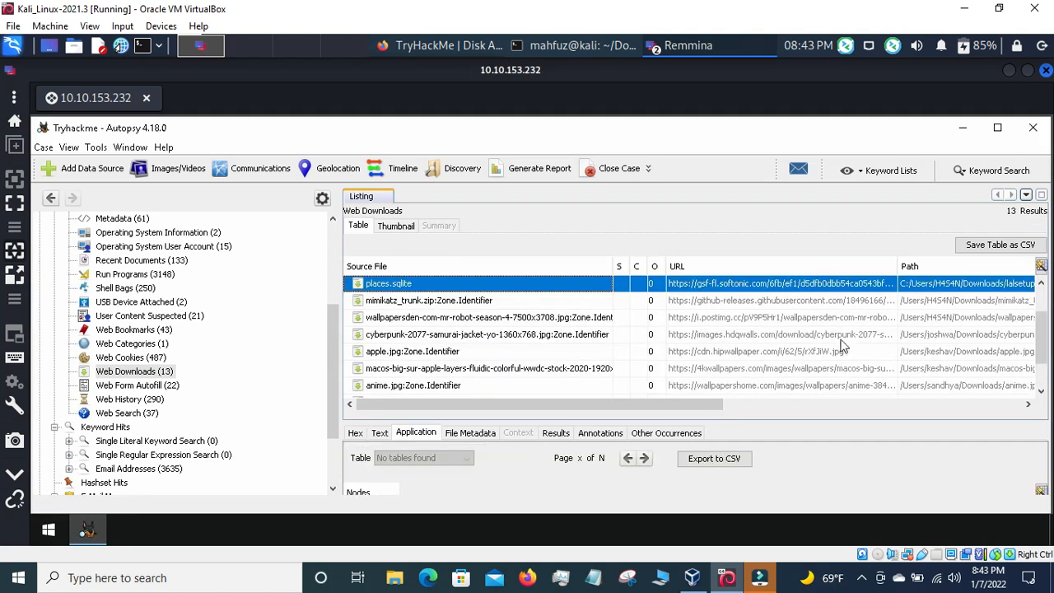
Select the apple.jpg:Zone.Identifier entry and review the wallpaper downloads listed around it
left_click(704, 352)
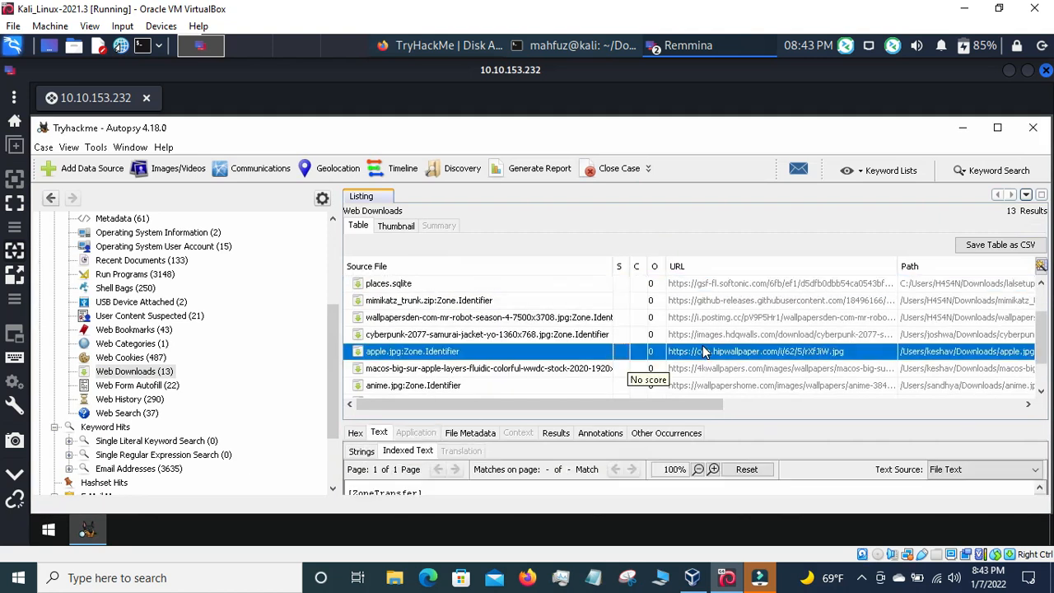
scroll(704, 352, "down", 1)
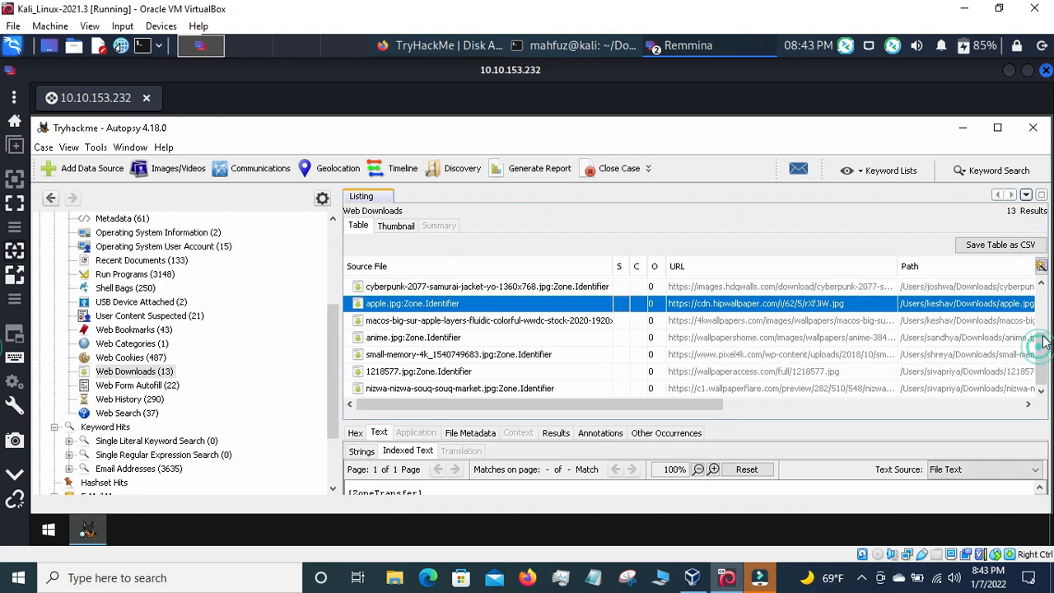
left_click(1042, 305)
left_click(1039, 283)
left_click(1040, 282)
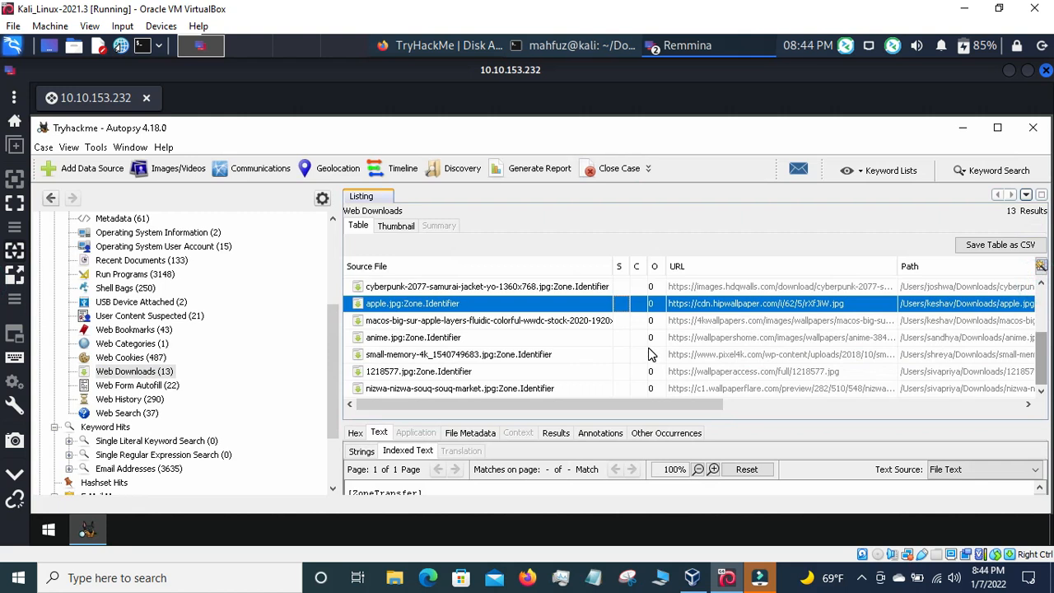
scroll(651, 353, "up", 2)
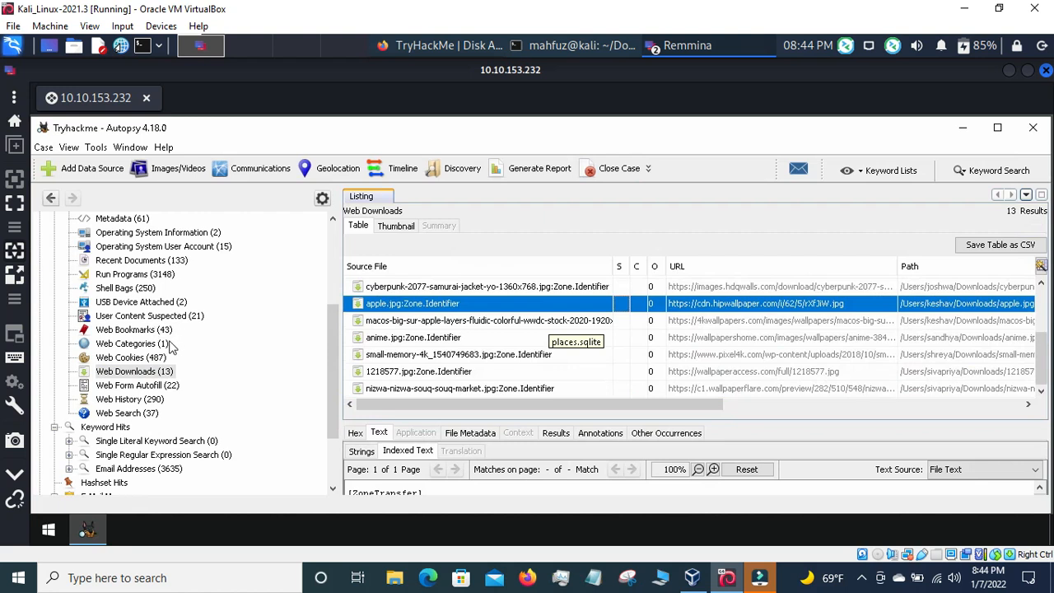
Check the Web Form Autofill results again, then review the source files, URLs and paths of all Web Downloads entries
left_click(153, 384)
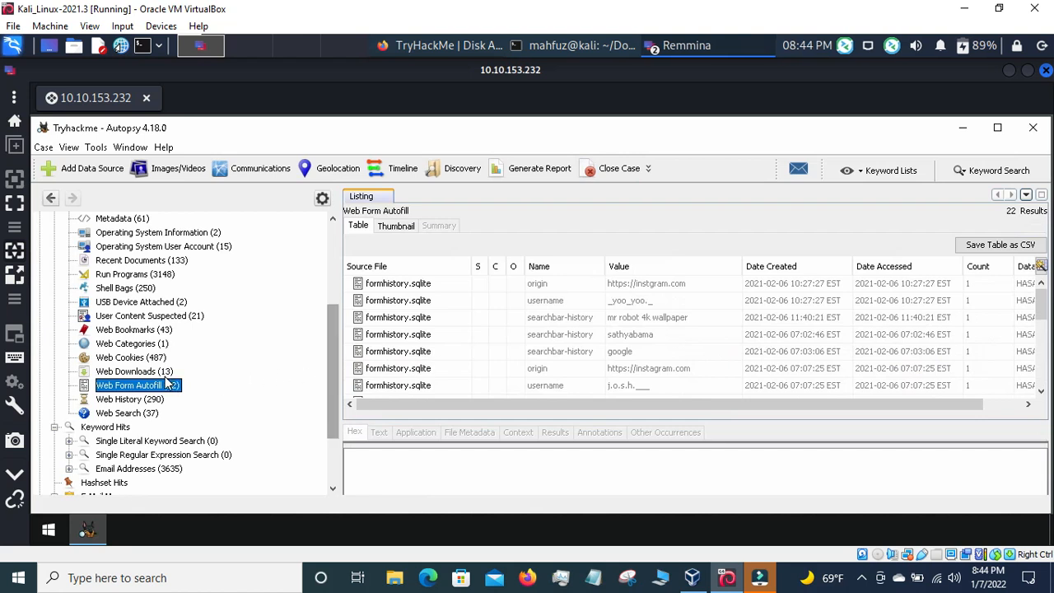
left_click(157, 375)
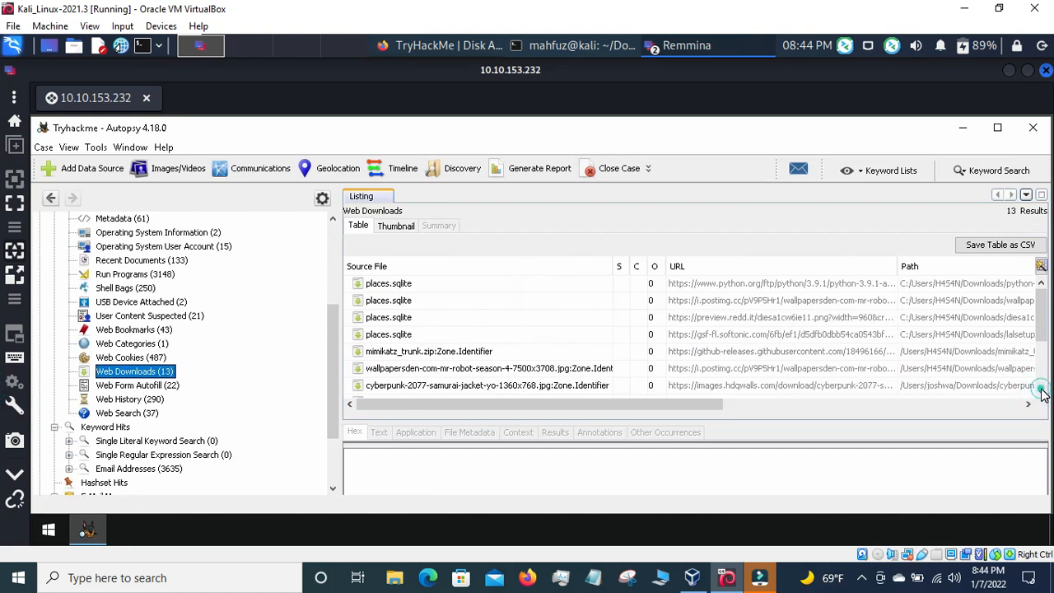
scroll(1042, 394, "down", 2)
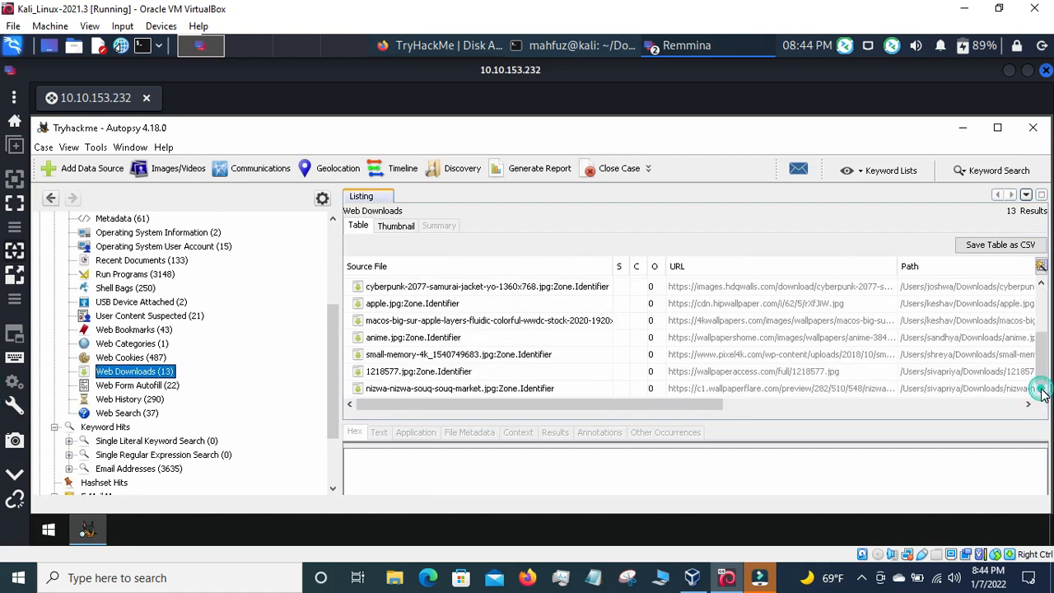
scroll(1042, 393, "up", 1)
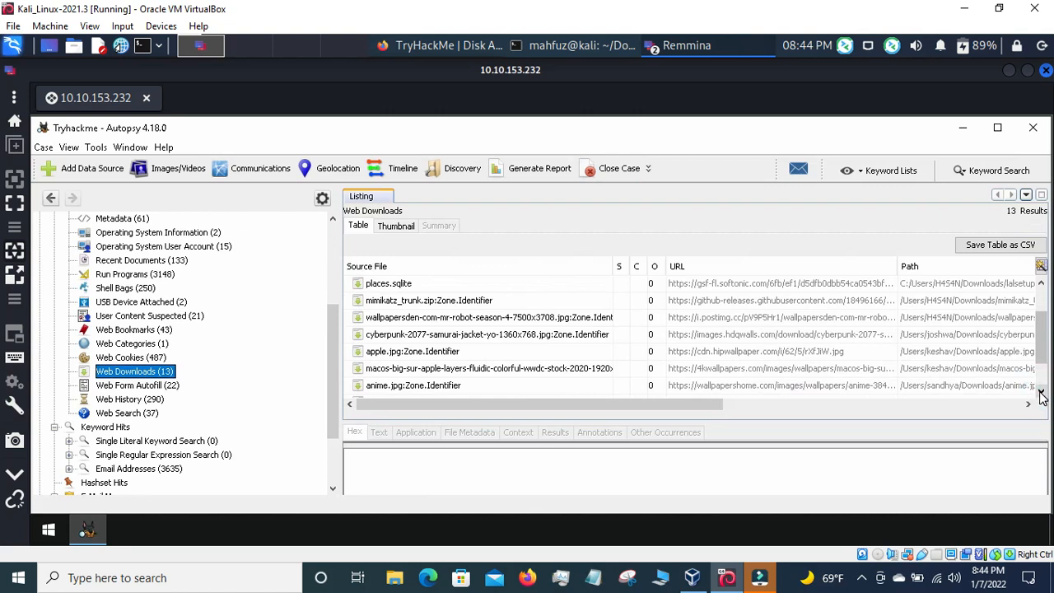
scroll(1042, 395, "down", 1)
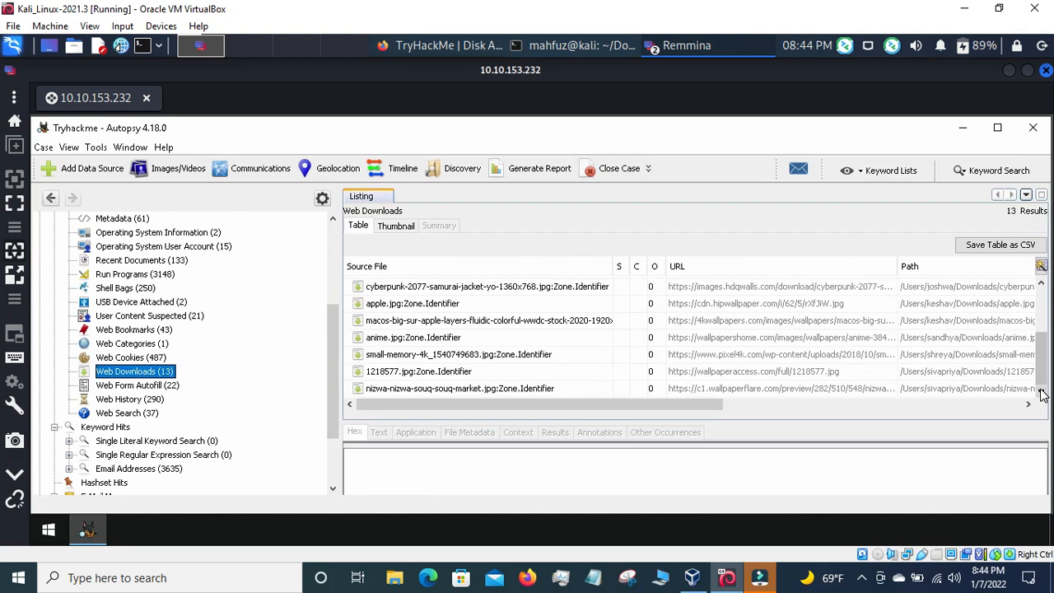
left_click(1042, 287)
left_click(1042, 286)
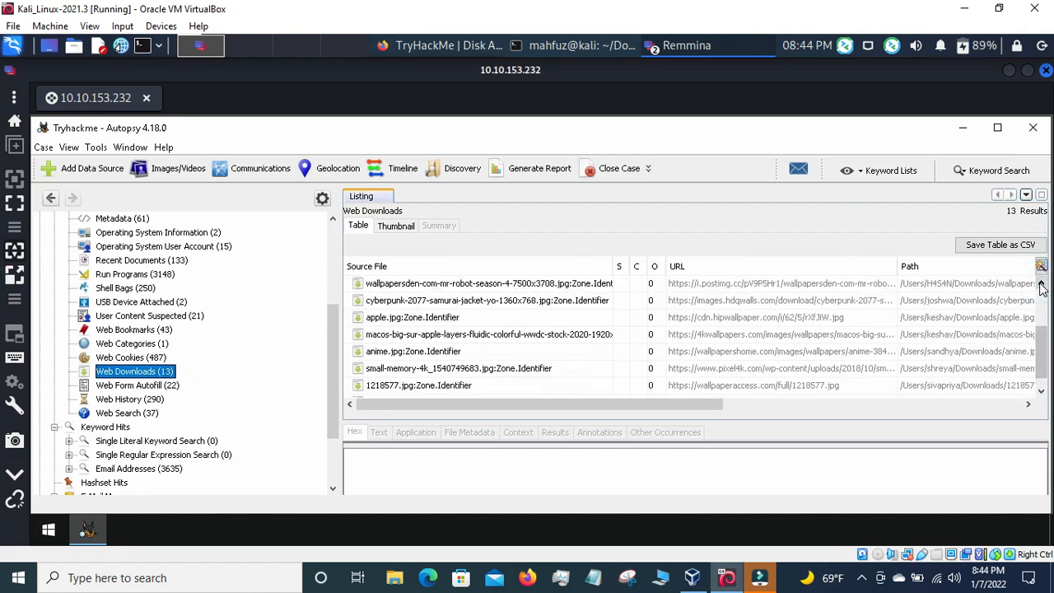
left_click(1042, 286)
left_click(1042, 286)
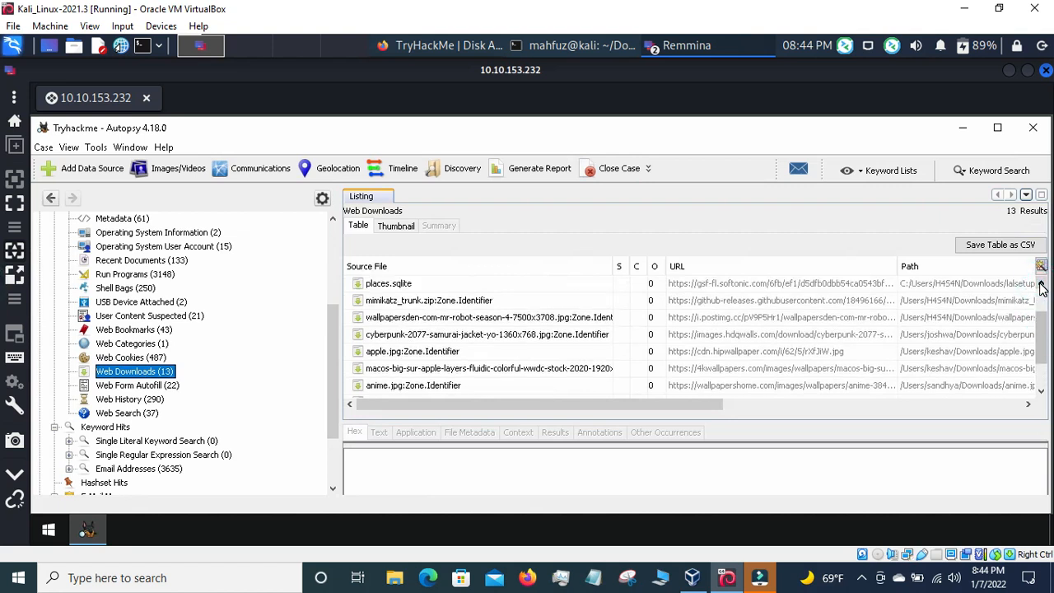
left_click(1042, 287)
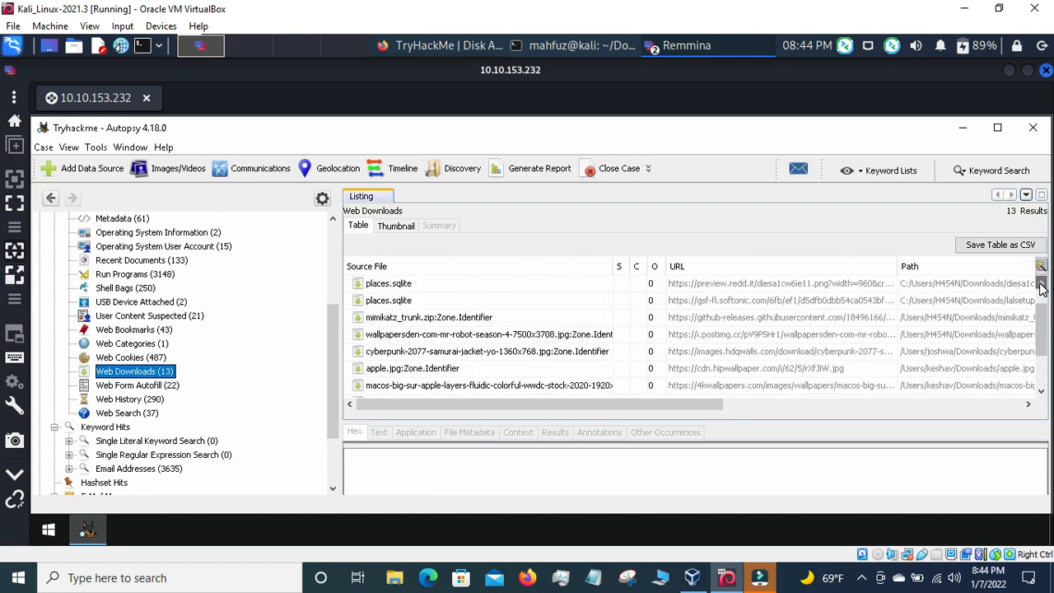
left_click(1041, 287)
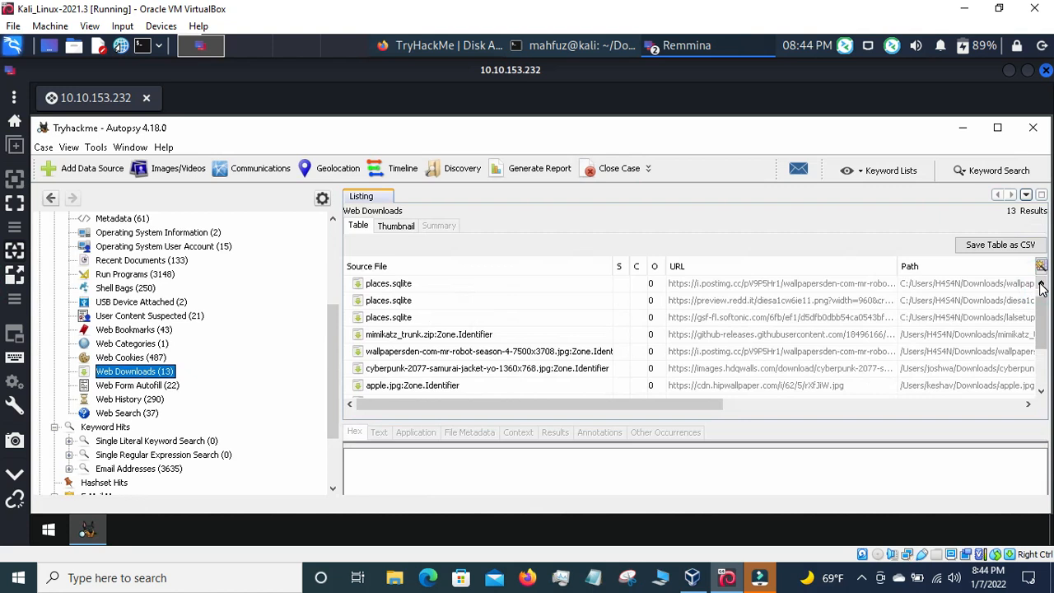
left_click(1042, 287)
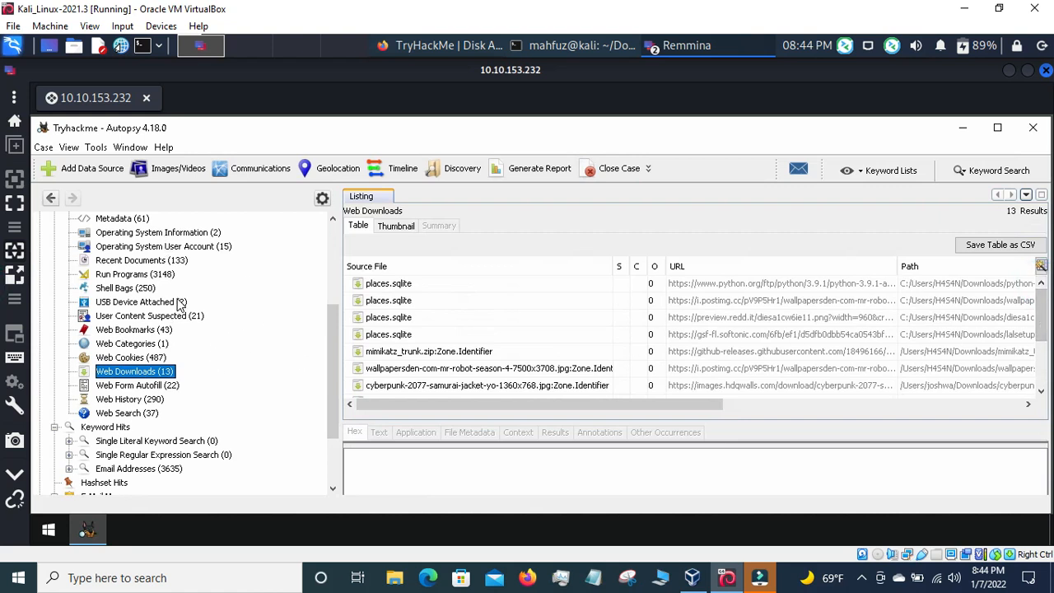
Expand the HASAN2.E01 data source down to vol3's Program Files (x86) folder and review the installed program folders
scroll(179, 304, "up", 2)
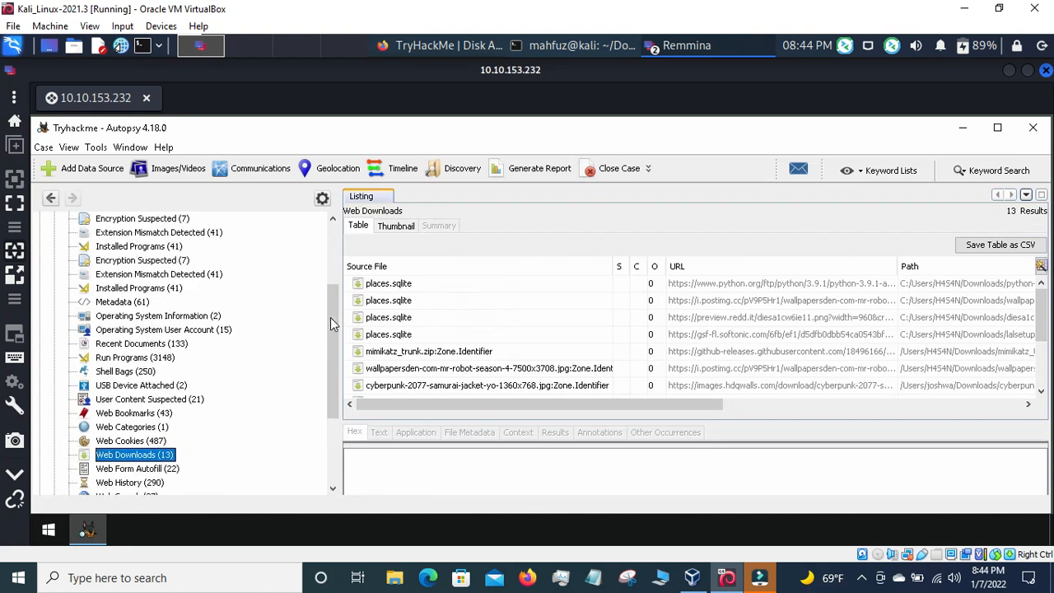
scroll(140, 350, "up", 3)
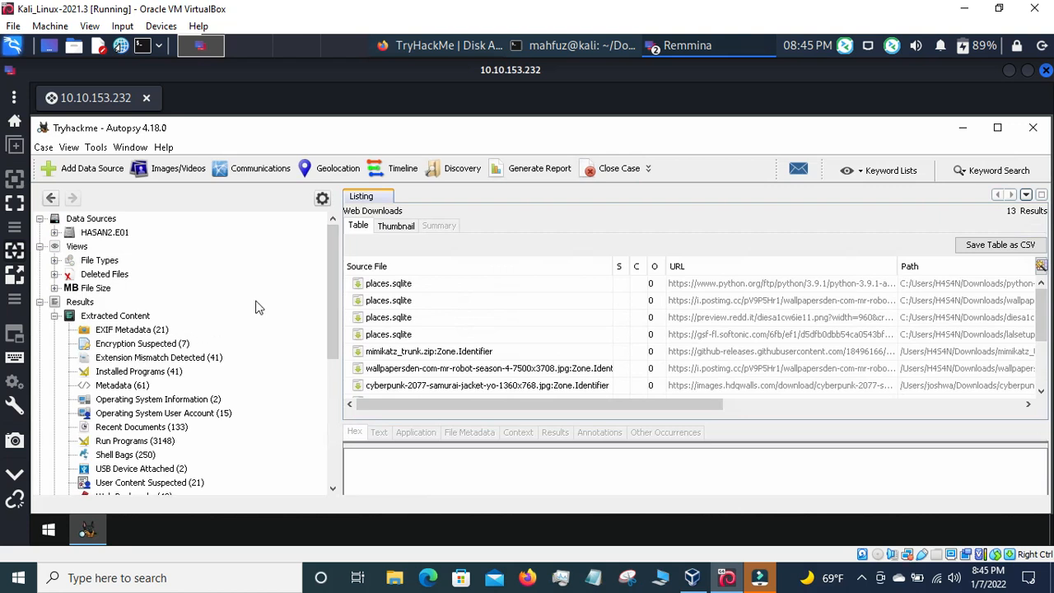
left_click(54, 233)
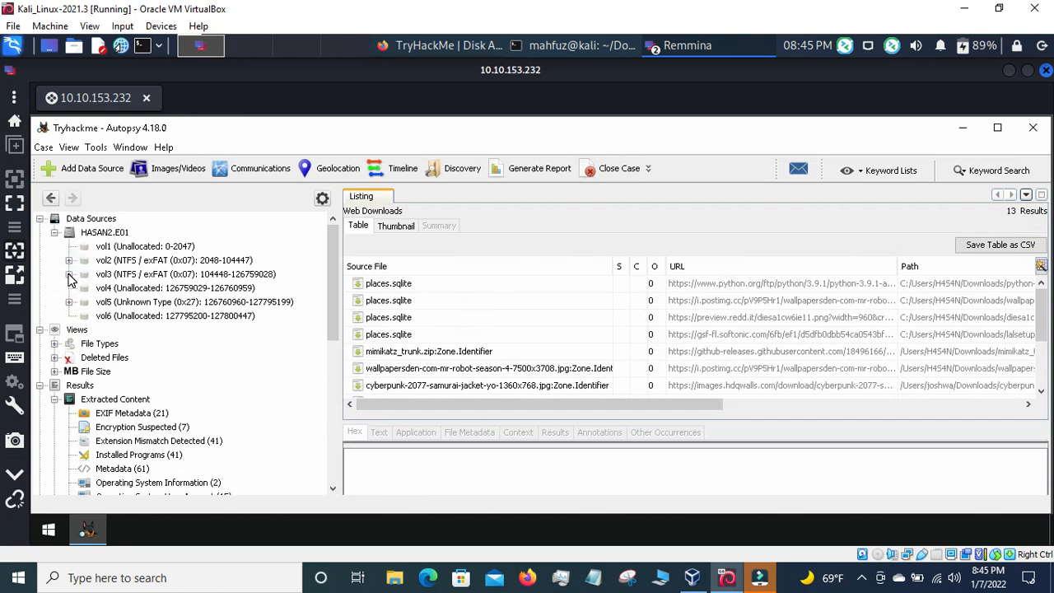
left_click(69, 274)
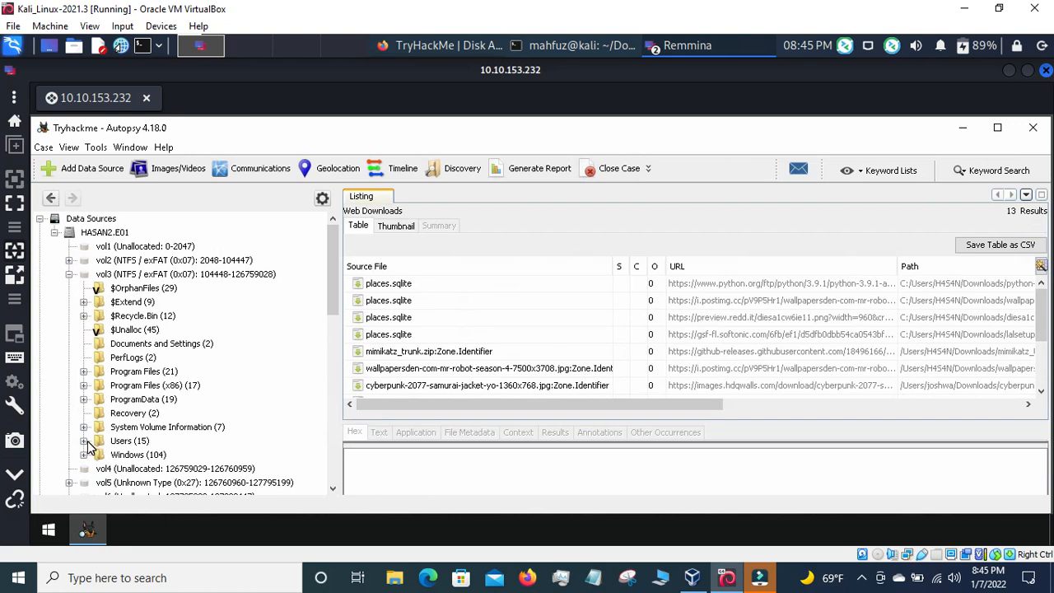
left_click(83, 386)
scroll(306, 335, "down", 5)
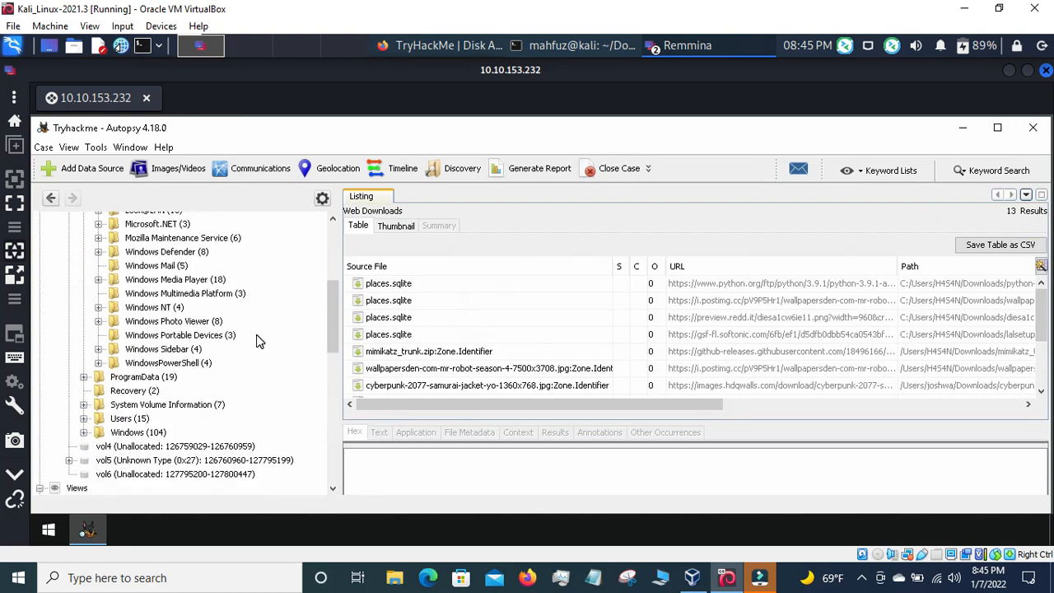
scroll(258, 340, "up", 1)
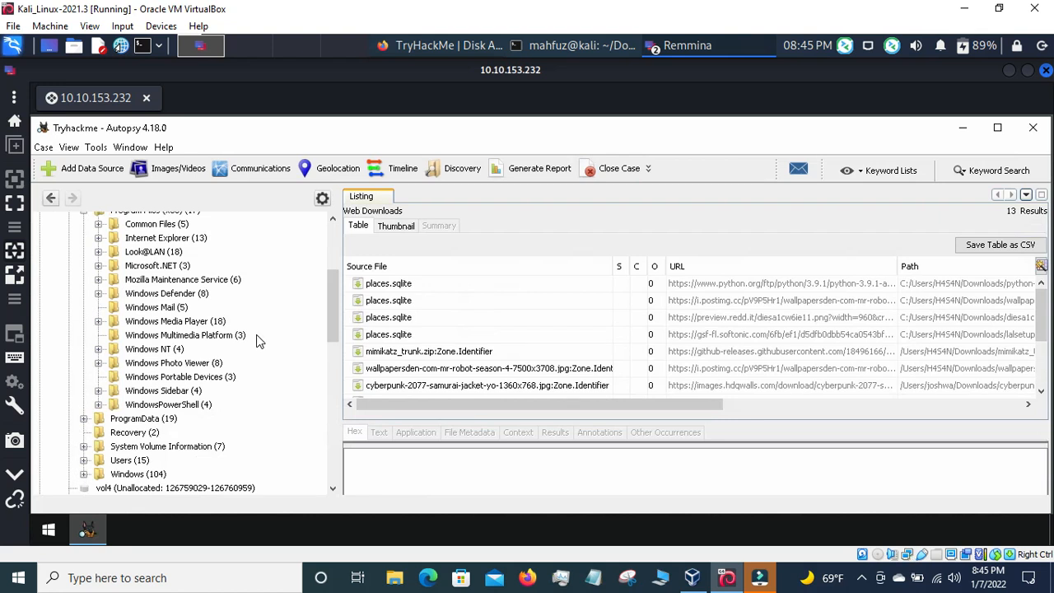
scroll(146, 257, "up", 2)
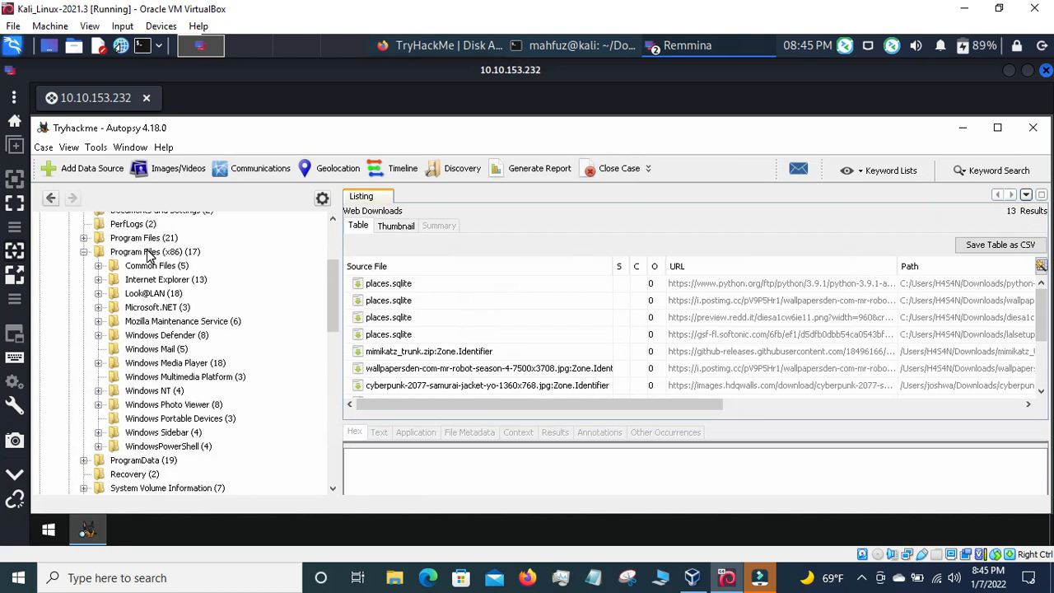
scroll(140, 284, "up", 2)
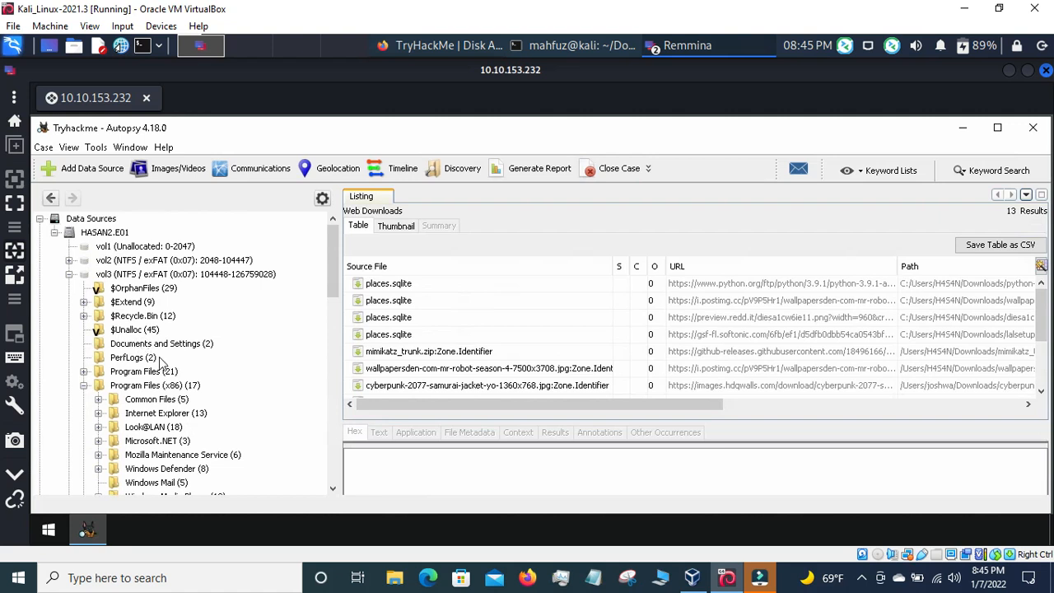
scroll(177, 366, "down", 2)
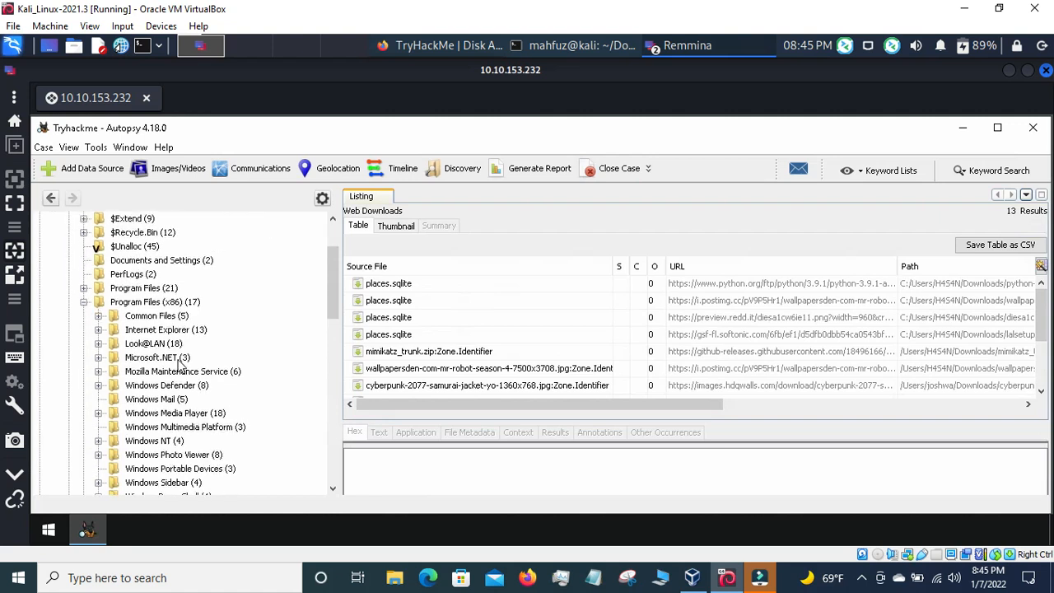
Open the Look@LAN folder under Program Files (x86) and look through its file listing
left_click(98, 346)
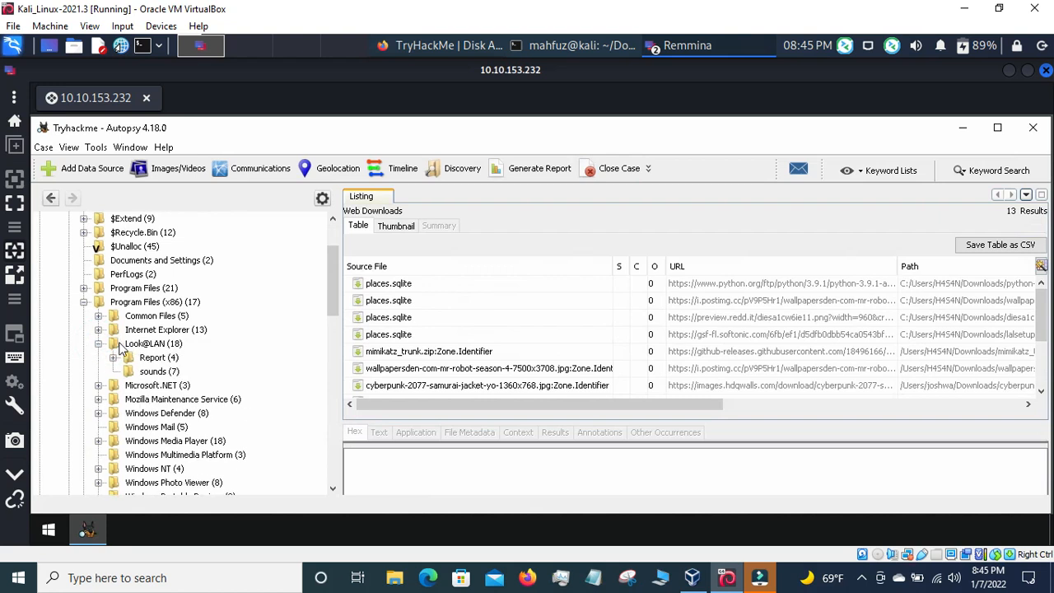
left_click(147, 345)
left_click(151, 345)
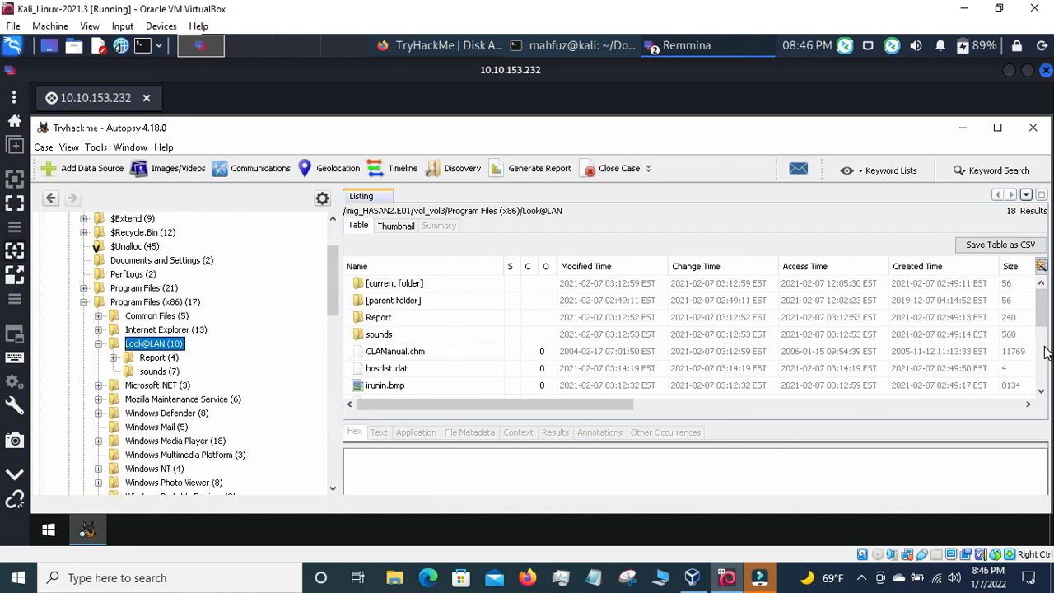
left_click_drag(1046, 315, 1047, 374)
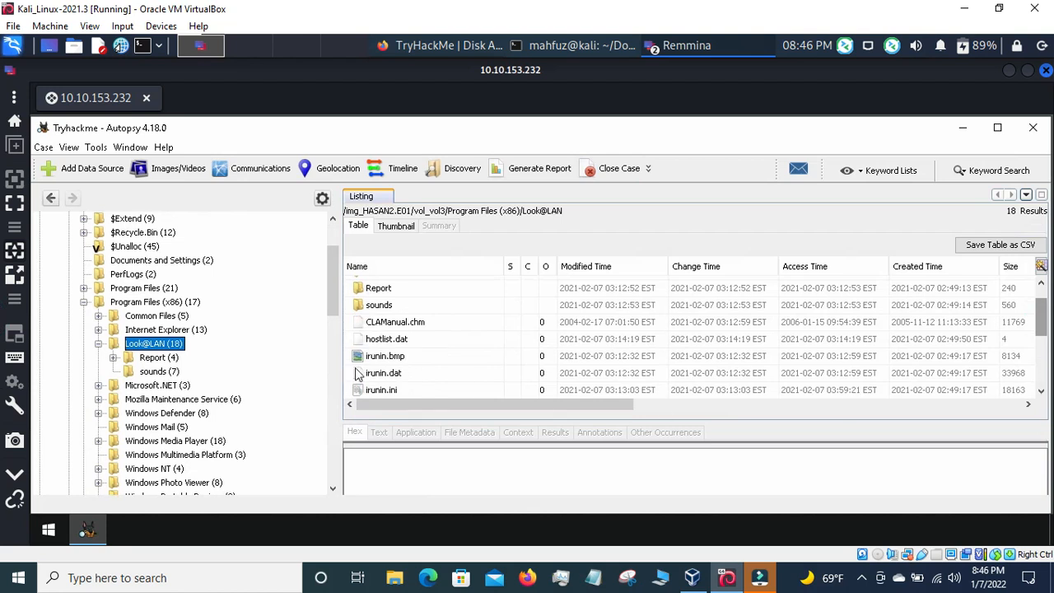
scroll(374, 399, "down", 1)
scroll(377, 401, "down", 4)
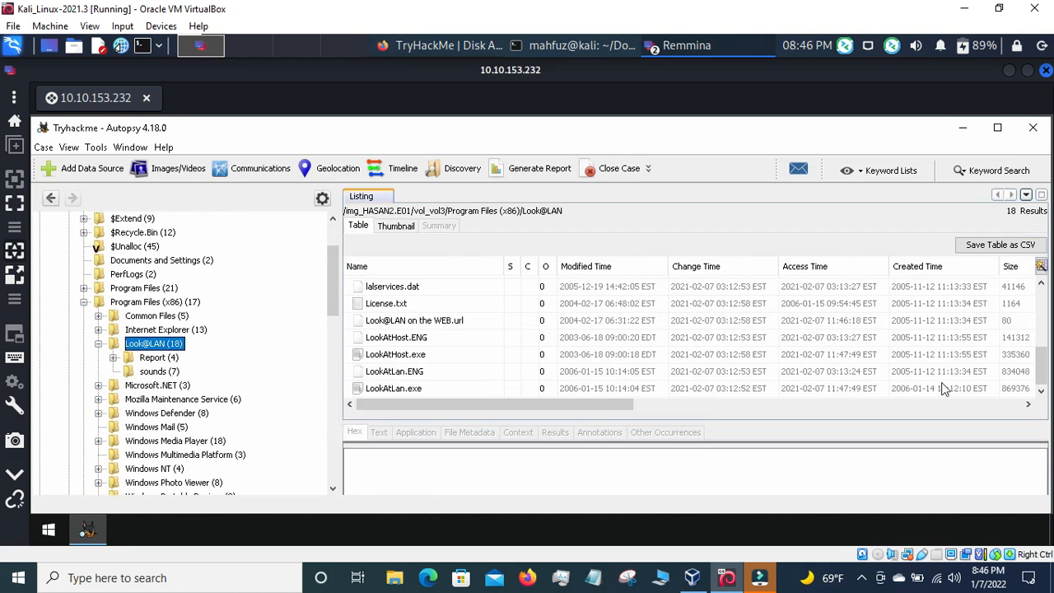
left_click_drag(1044, 364, 1045, 334)
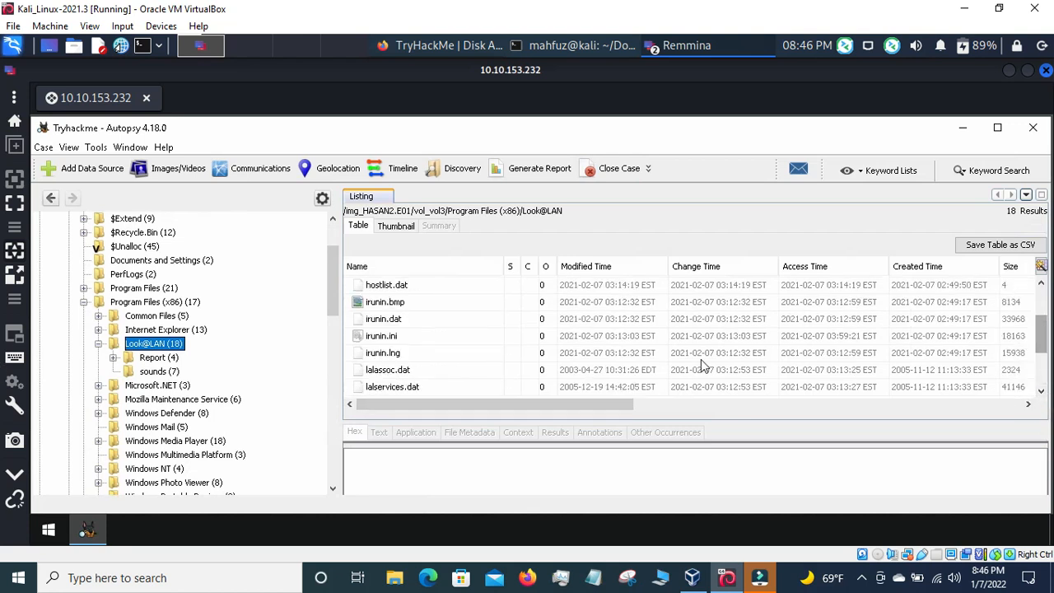
Display the indexed text of irunin.ini in an enlarged content viewer and read its Config and Variables sections
left_click(385, 337)
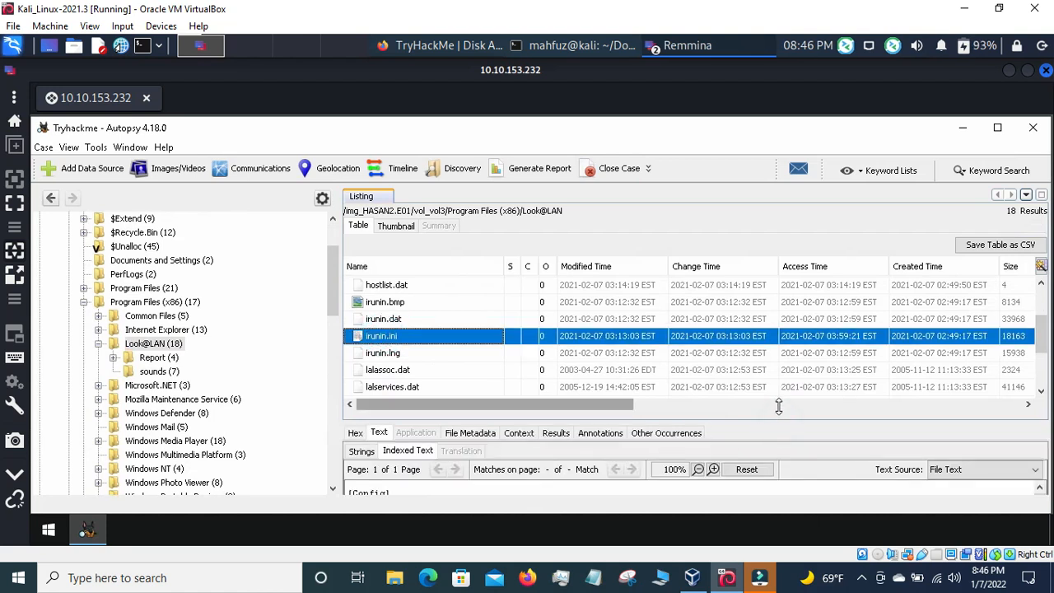
left_click_drag(787, 418, 787, 365)
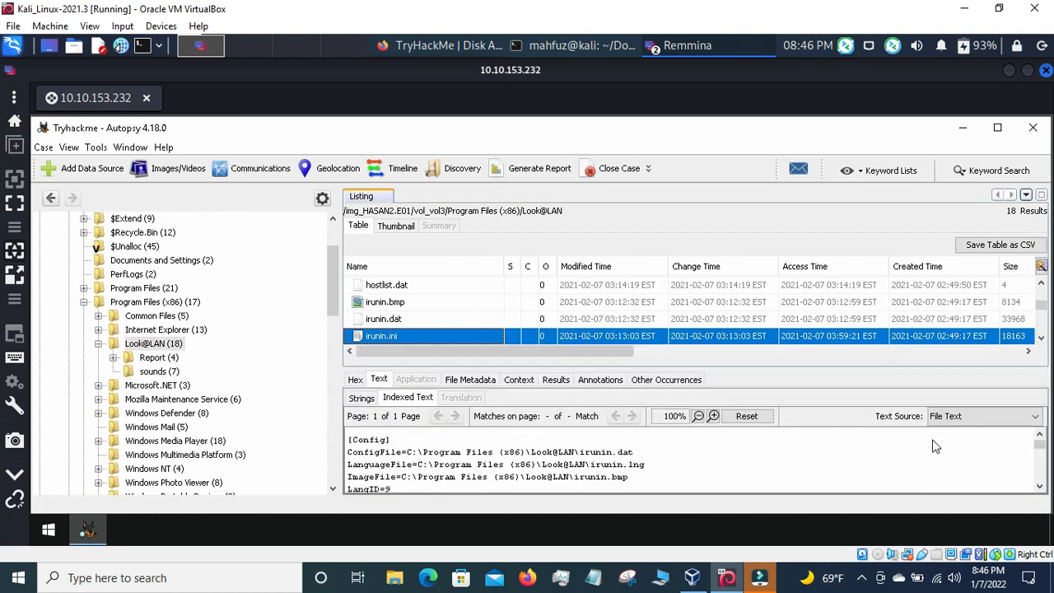
left_click(1039, 486)
left_click(1040, 482)
left_click(1040, 482)
left_click(1041, 483)
left_click(1040, 486)
left_click(1040, 486)
left_click(1040, 486)
left_click(1040, 486)
left_click(1040, 487)
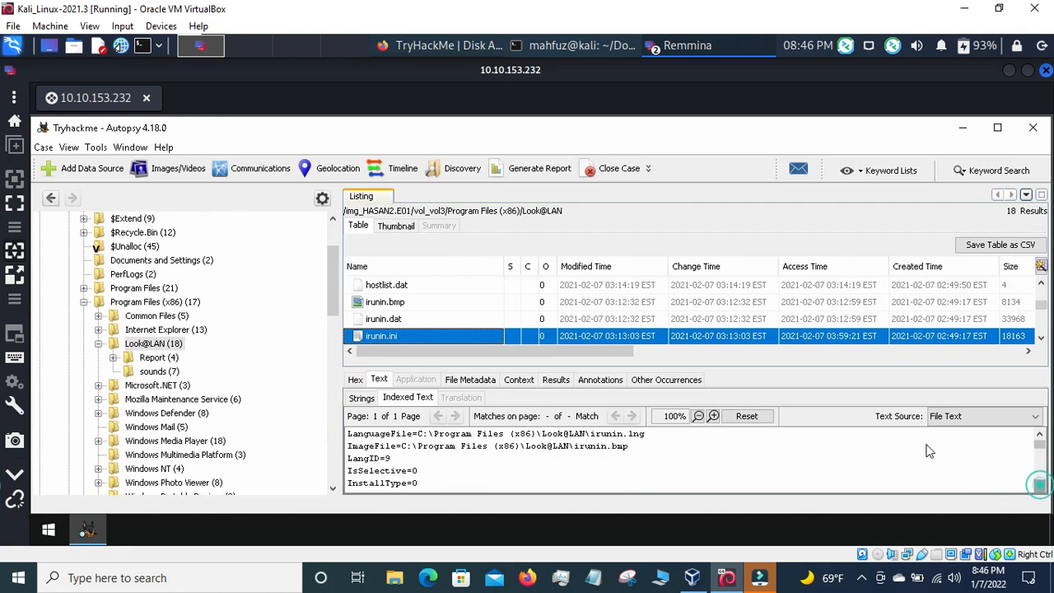
scroll(749, 431, "down", 1)
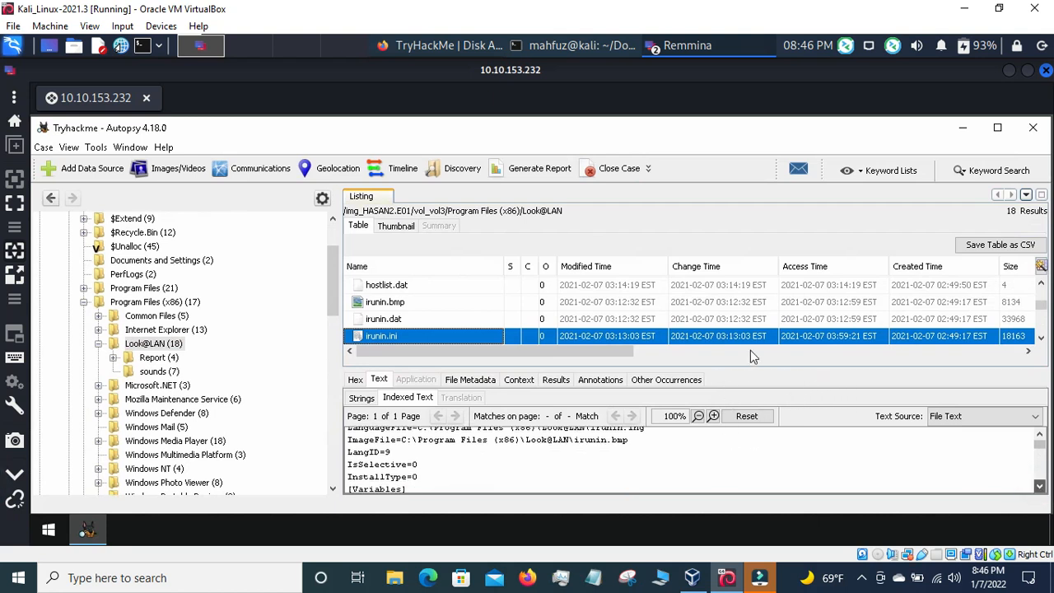
scroll(1040, 449, "down", 3)
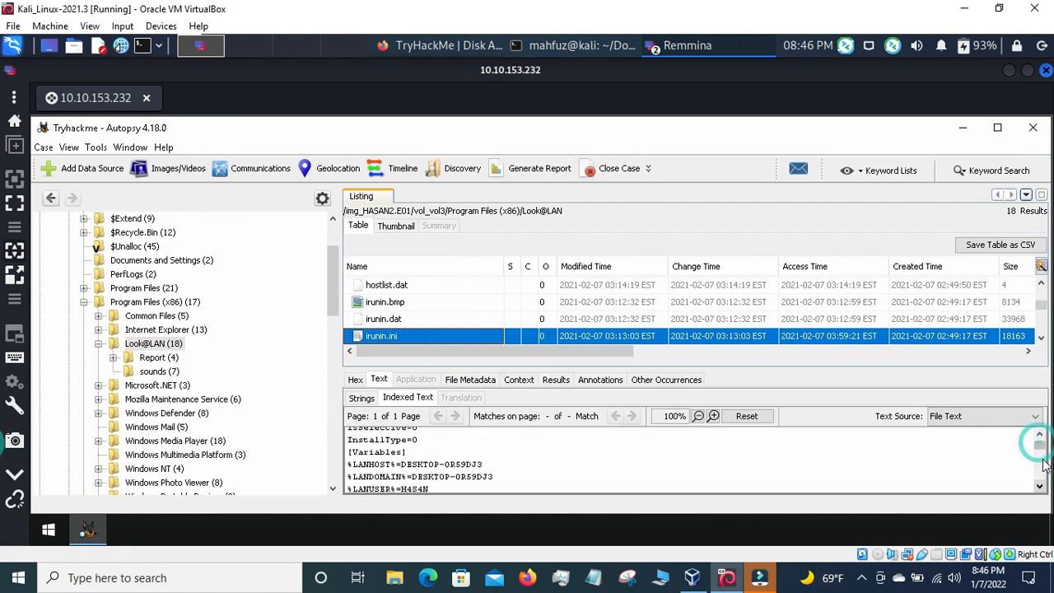
scroll(771, 418, "down", 5)
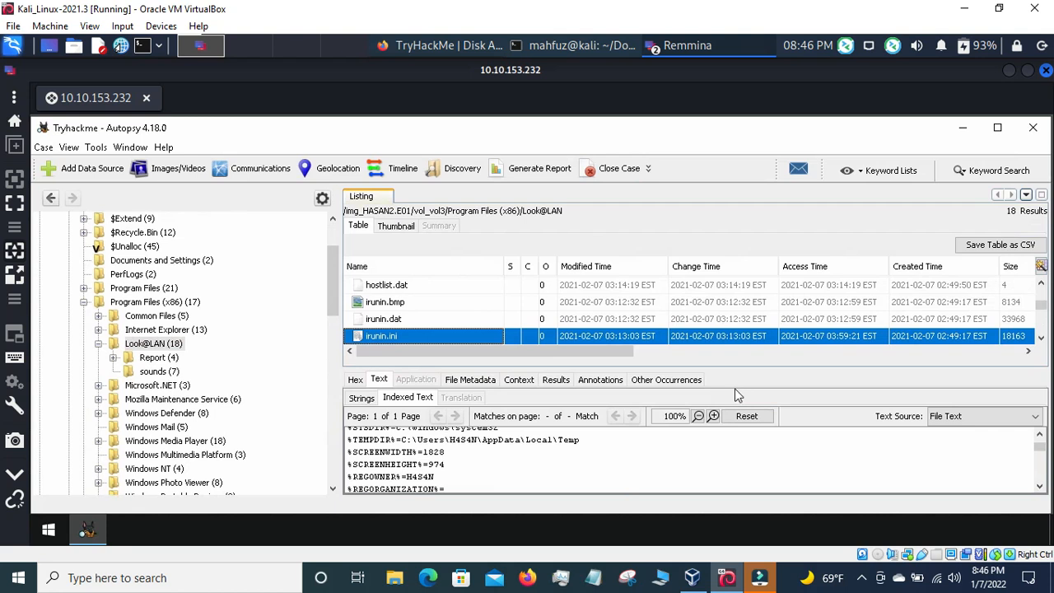
Examine the error message entries further down in irunin.ini while looking for the IP address
left_click_drag(1039, 447, 1040, 470)
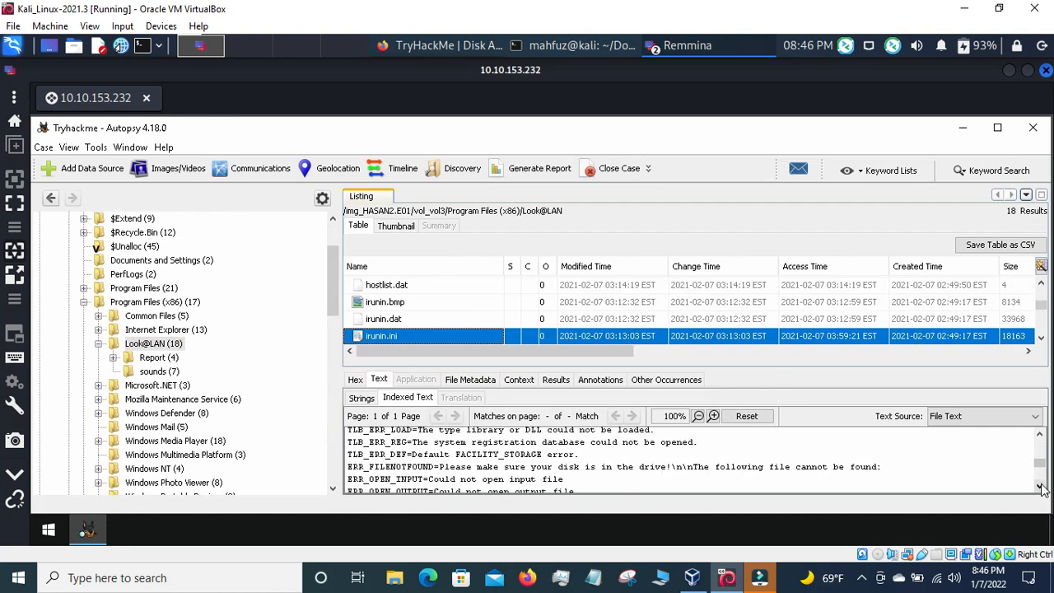
left_click(1041, 487)
left_click(1041, 487)
left_click(1040, 486)
left_click(1040, 487)
left_click(1041, 487)
left_click(1041, 486)
left_click(1041, 486)
left_click(1040, 487)
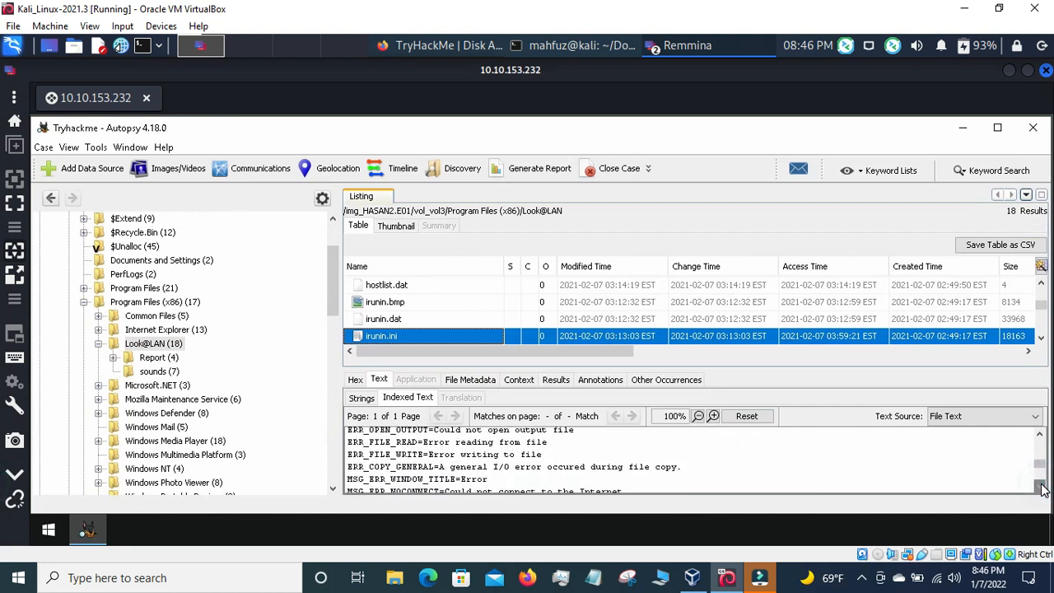
left_click(1040, 487)
left_click(1041, 487)
left_click(1041, 486)
left_click(1040, 487)
left_click(1040, 487)
left_click(1041, 487)
left_click(1040, 487)
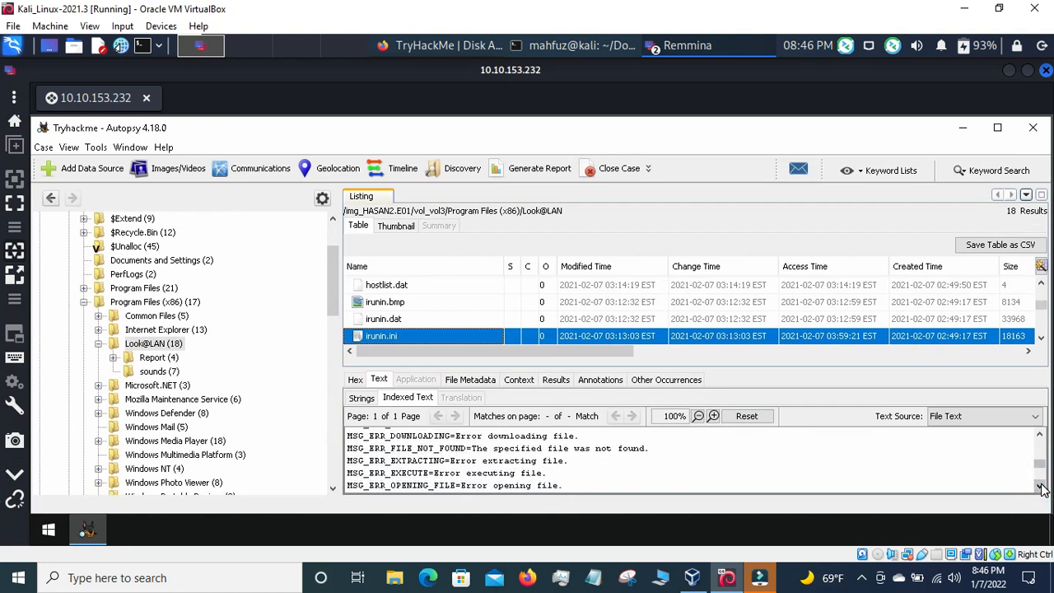
Zoom the irunin.ini text to 150%, give its viewer more height and search back up through the entries
left_click(714, 416)
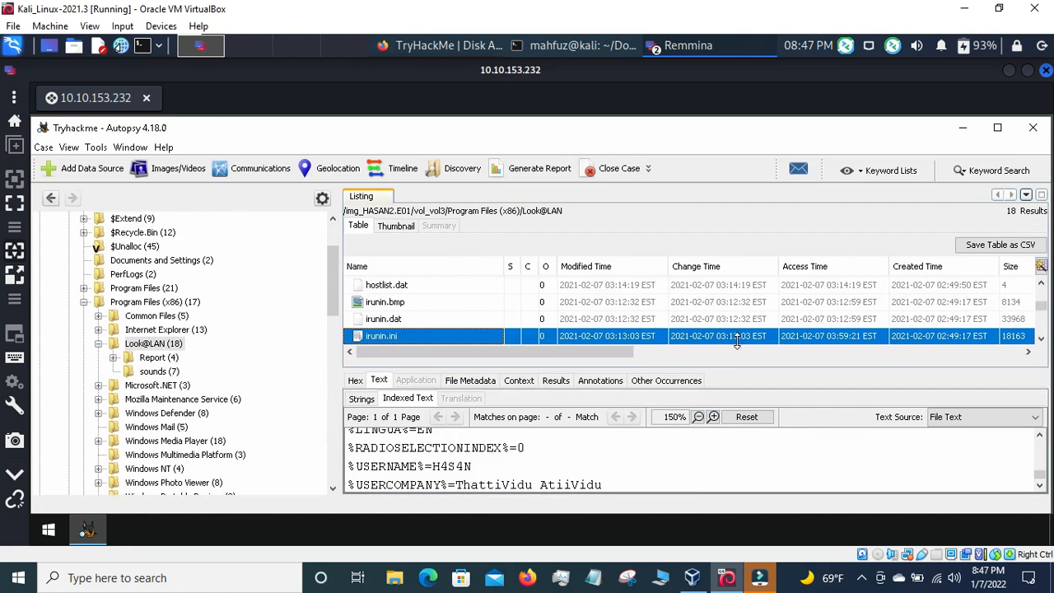
left_click_drag(738, 336, 745, 365)
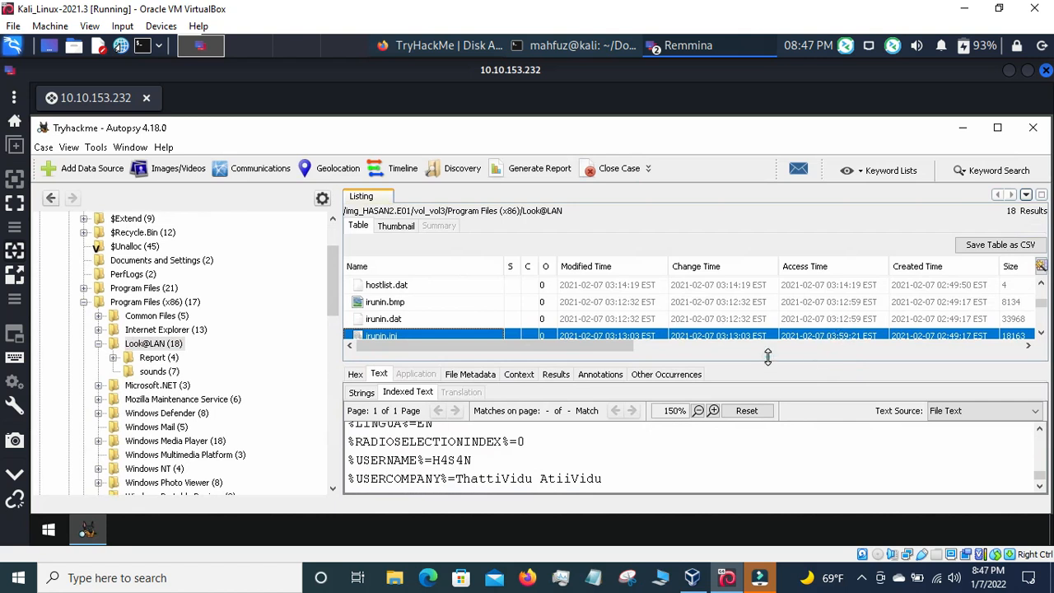
left_click_drag(767, 356, 770, 330)
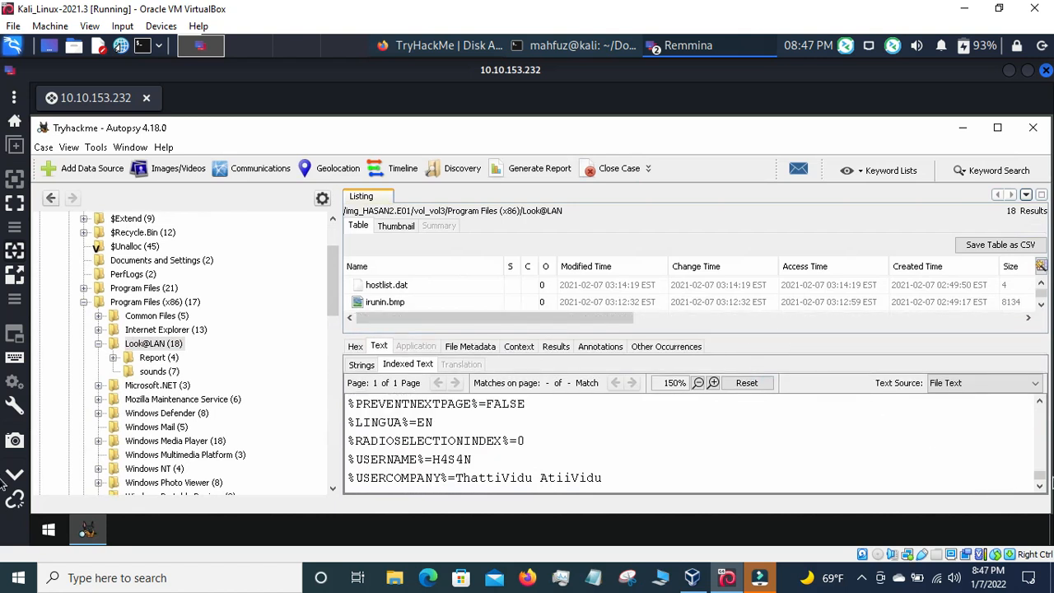
left_click_drag(1039, 475, 1040, 452)
scroll(761, 455, "up", 5)
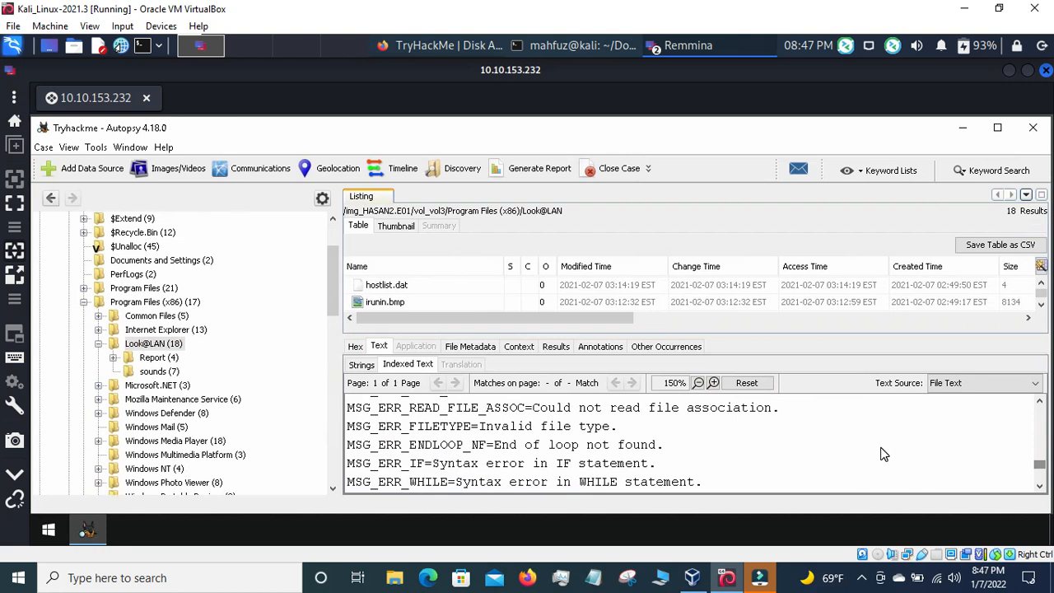
Skim the indexed text of irunin.ini and look over the other files listed in the Look@LAN folder
scroll(881, 455, "up", 5)
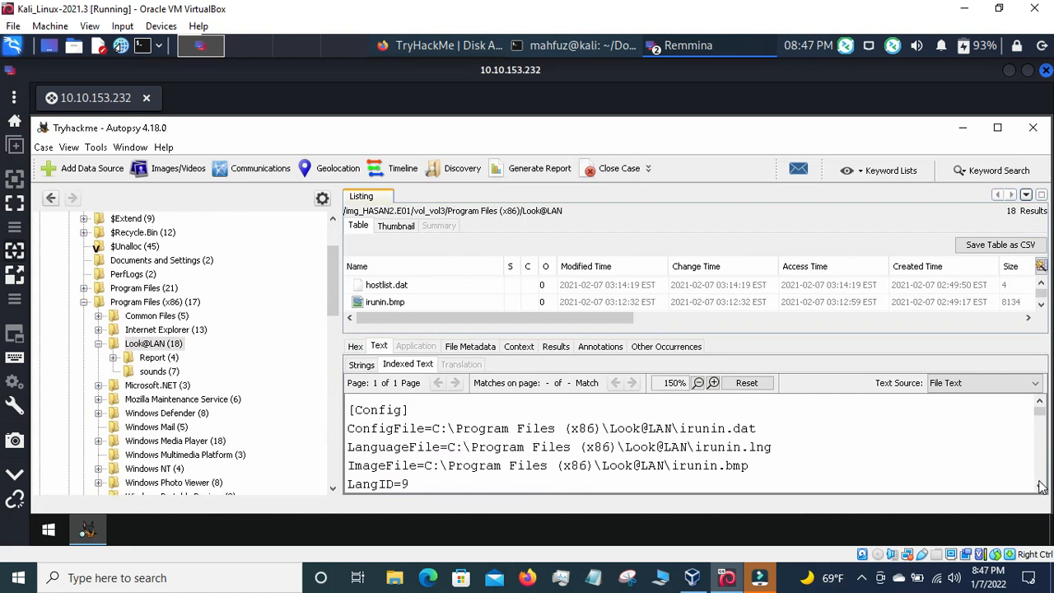
scroll(1041, 489, "down", 5)
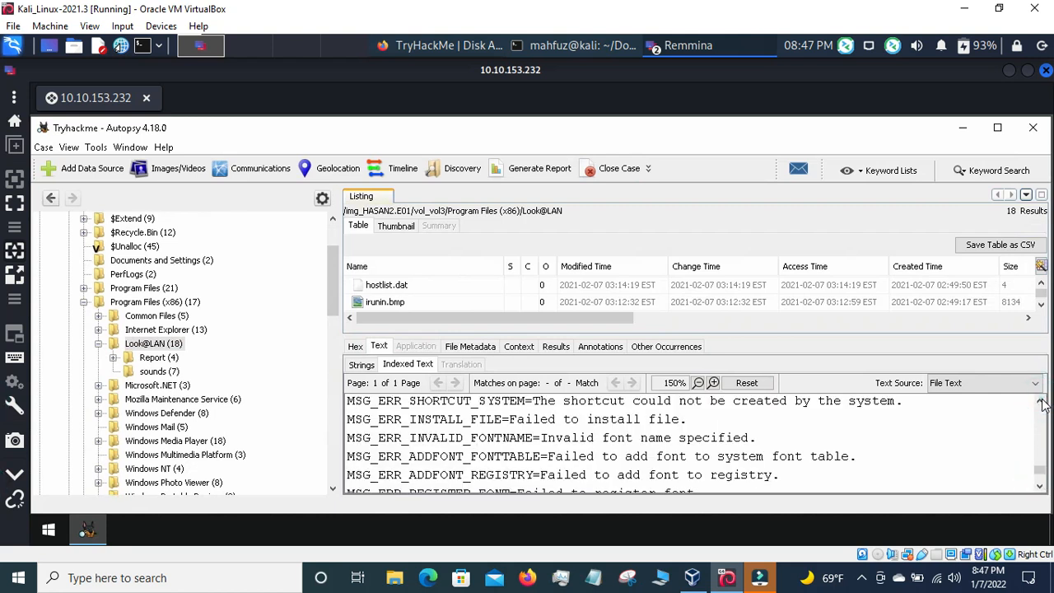
scroll(770, 491, "down", 5)
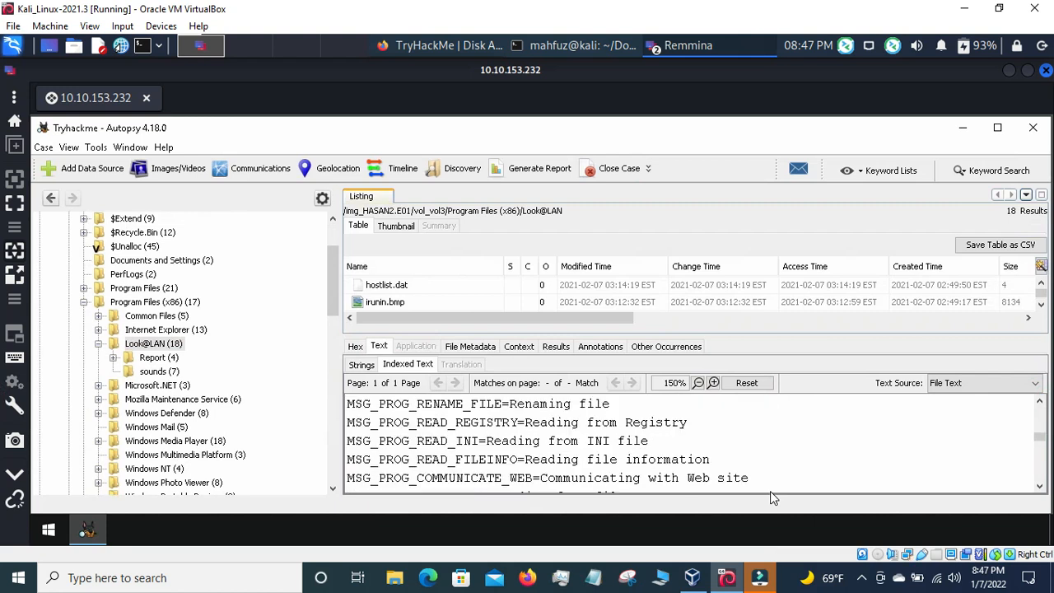
left_click_drag(766, 450, 945, 286)
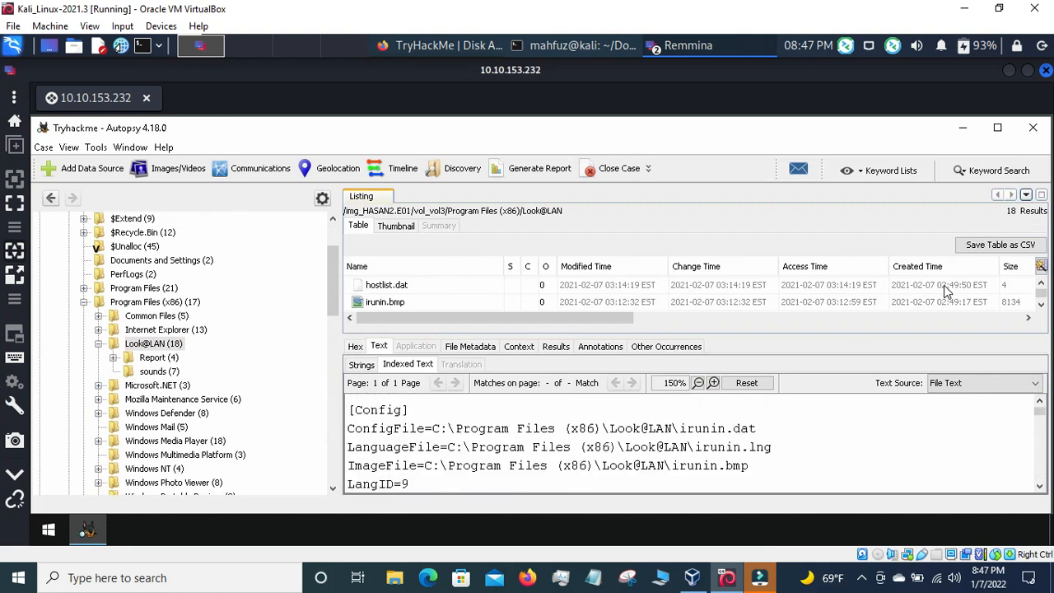
scroll(944, 285, "down", 4)
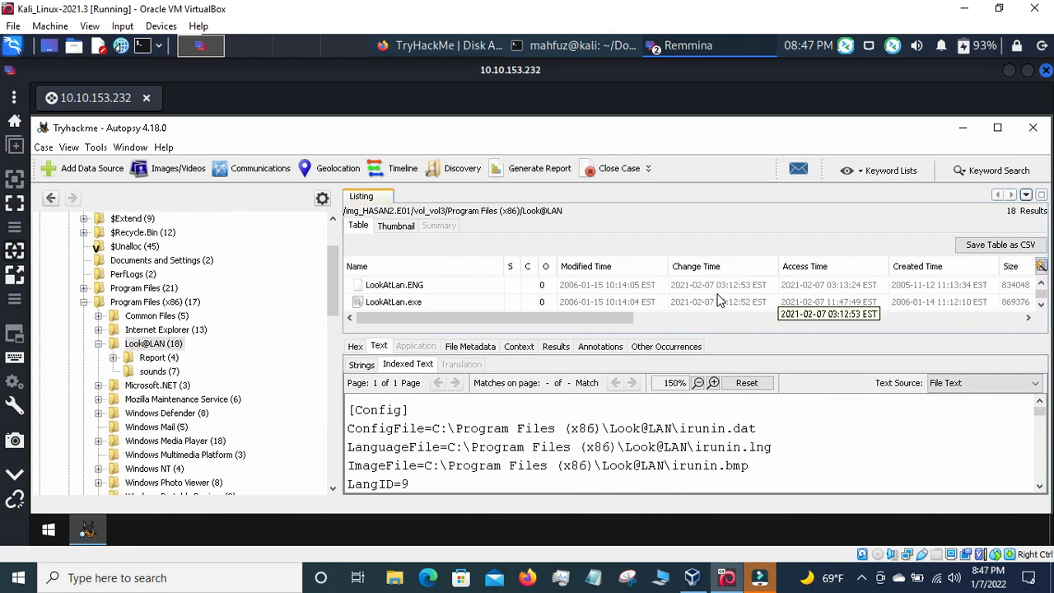
scroll(430, 290, "down", 1)
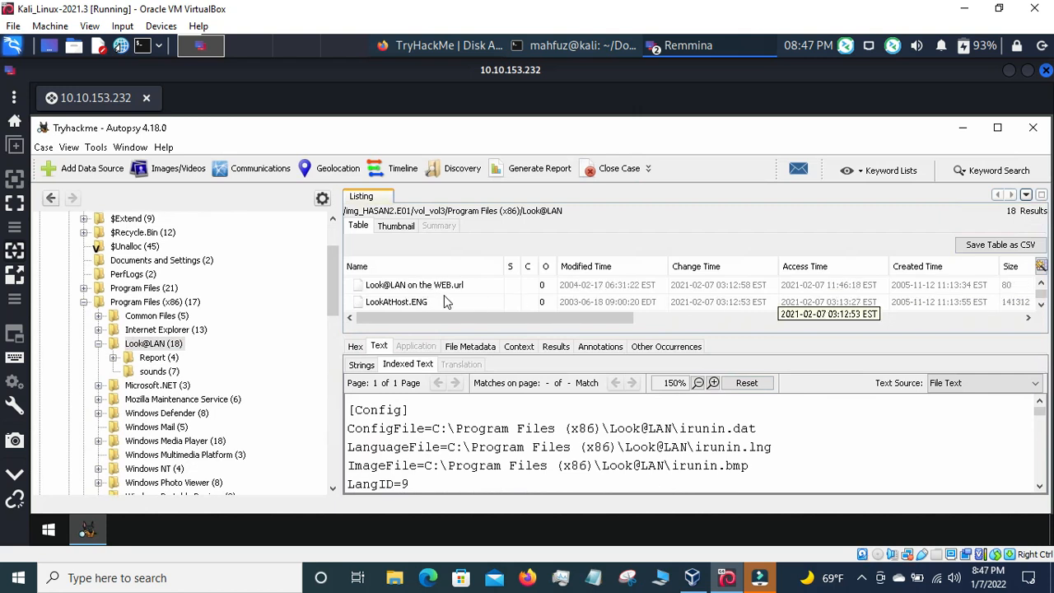
scroll(453, 298, "up", 1)
Examine the installer, uninstaller and message entries in the indexed text of irunin.ini for network configuration details
left_click(1040, 487)
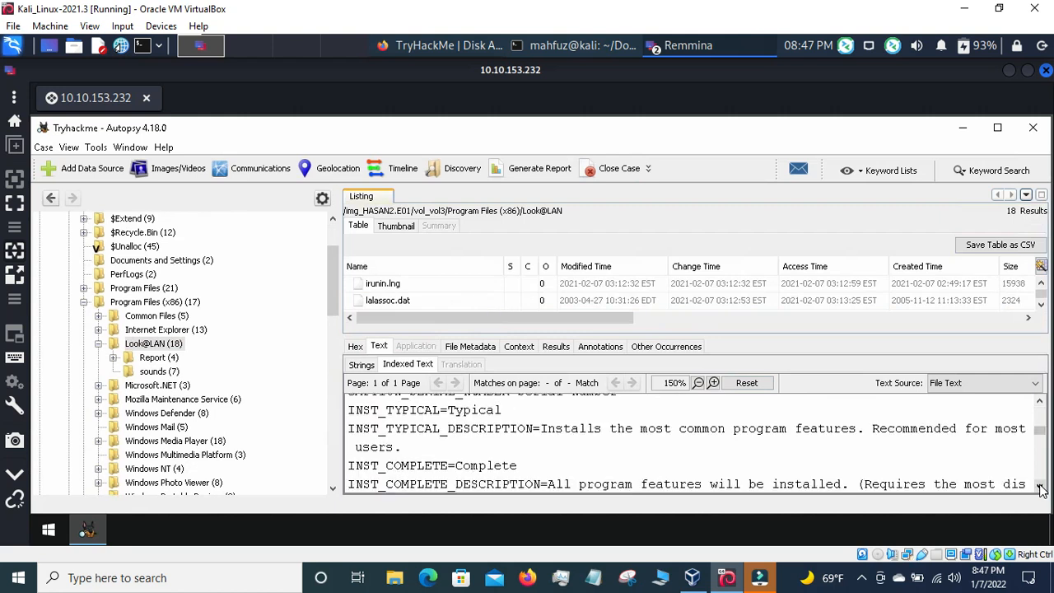
left_click(1040, 487)
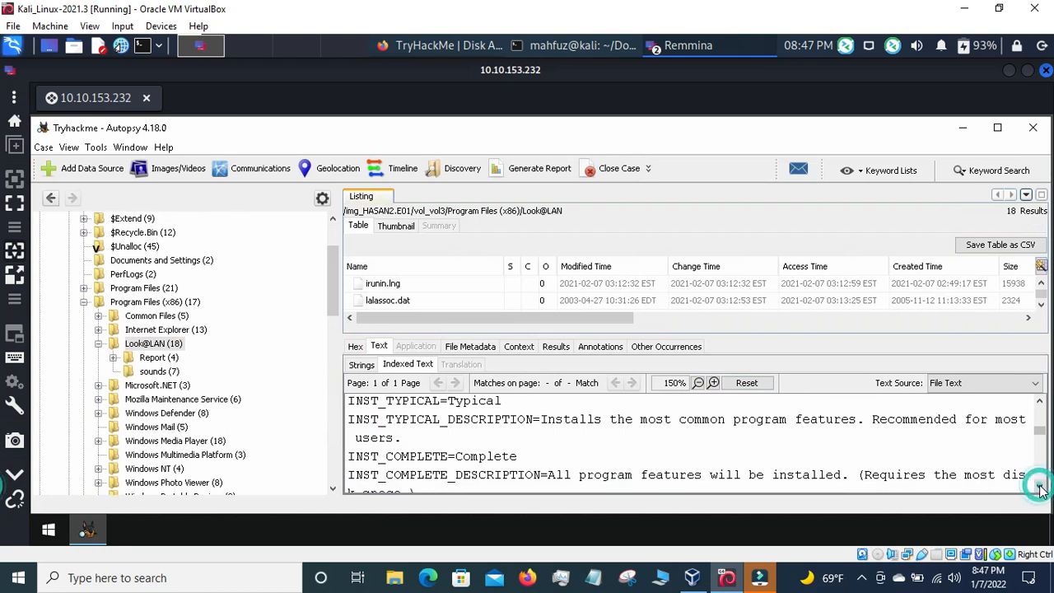
scroll(1041, 488, "down", 1)
left_click(1040, 488)
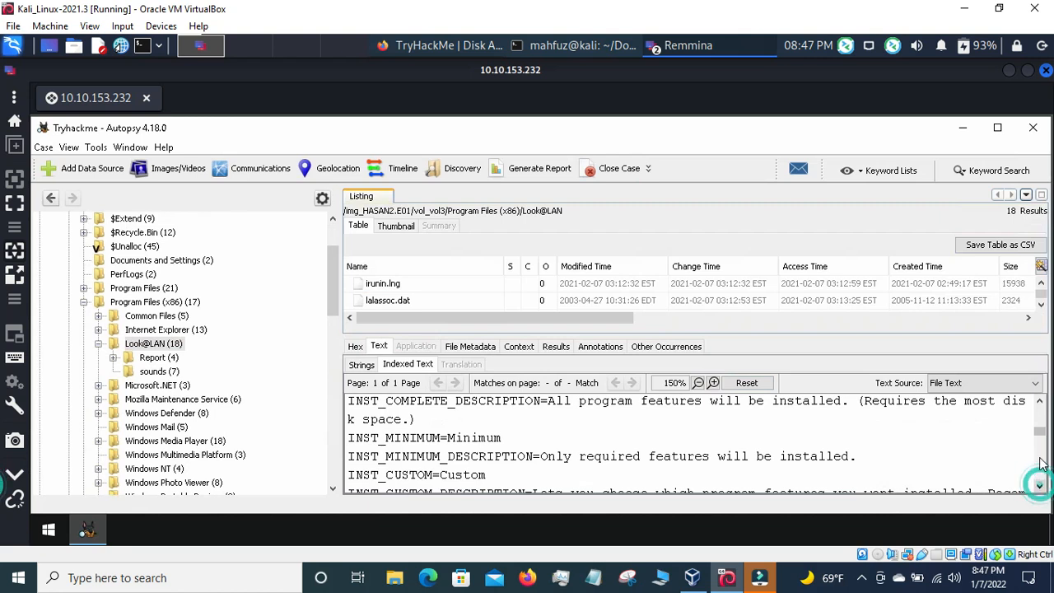
left_click(1041, 486)
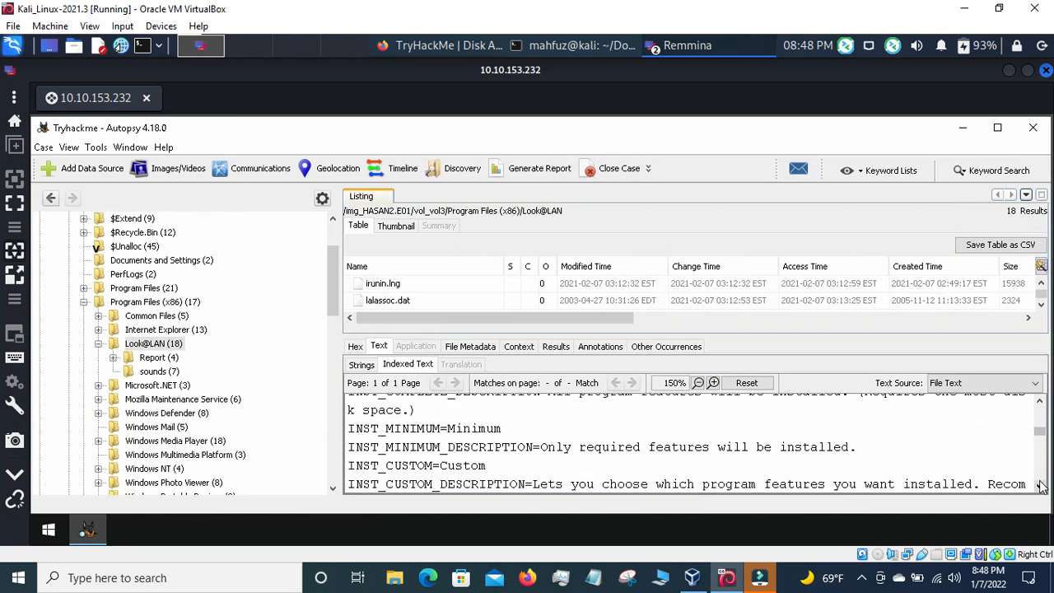
left_click(1040, 486)
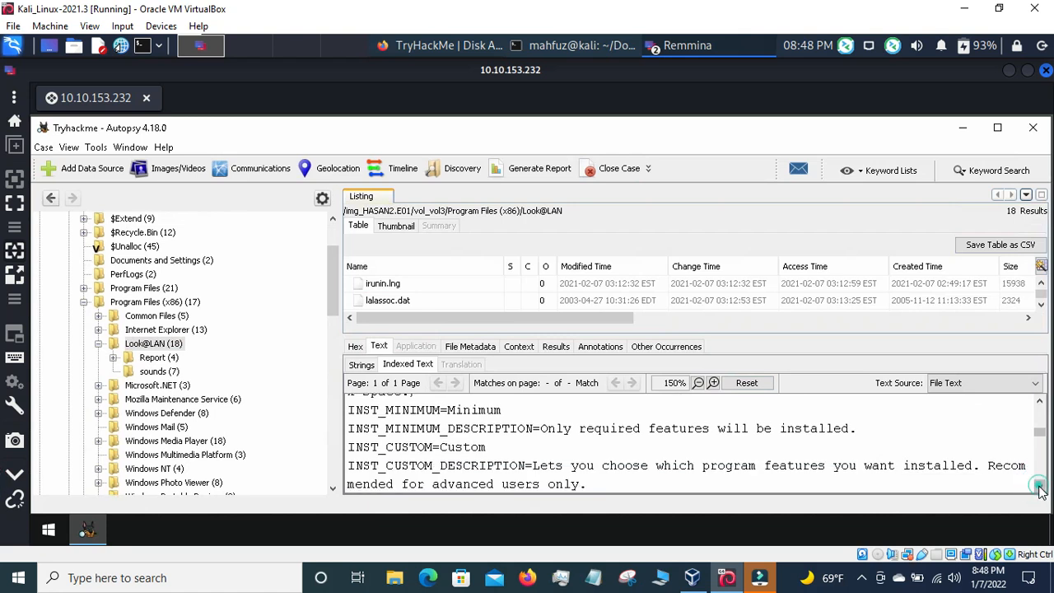
left_click(1040, 488)
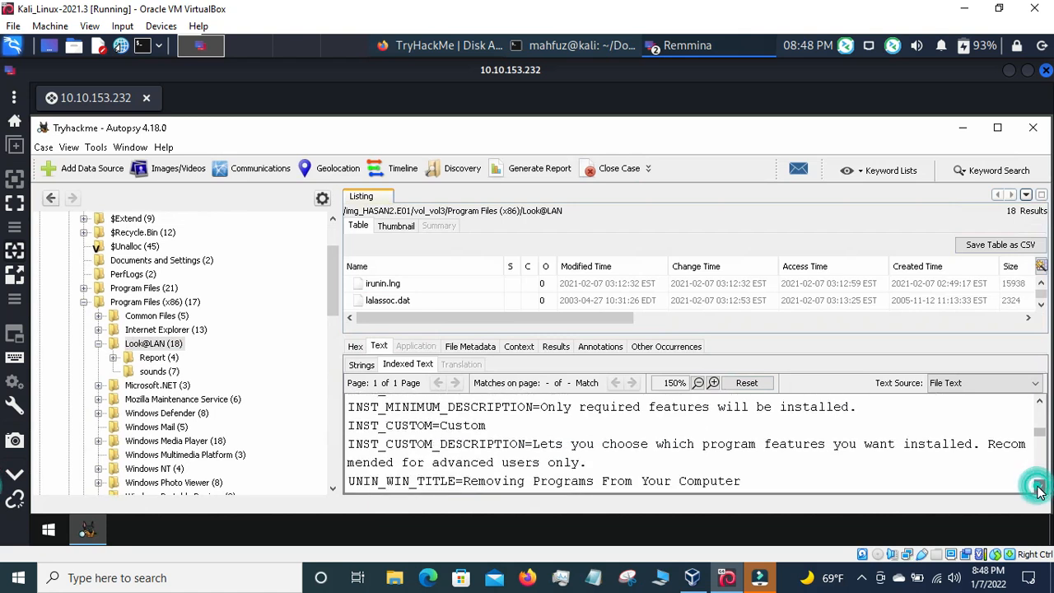
left_click(1041, 488)
left_click(1041, 488)
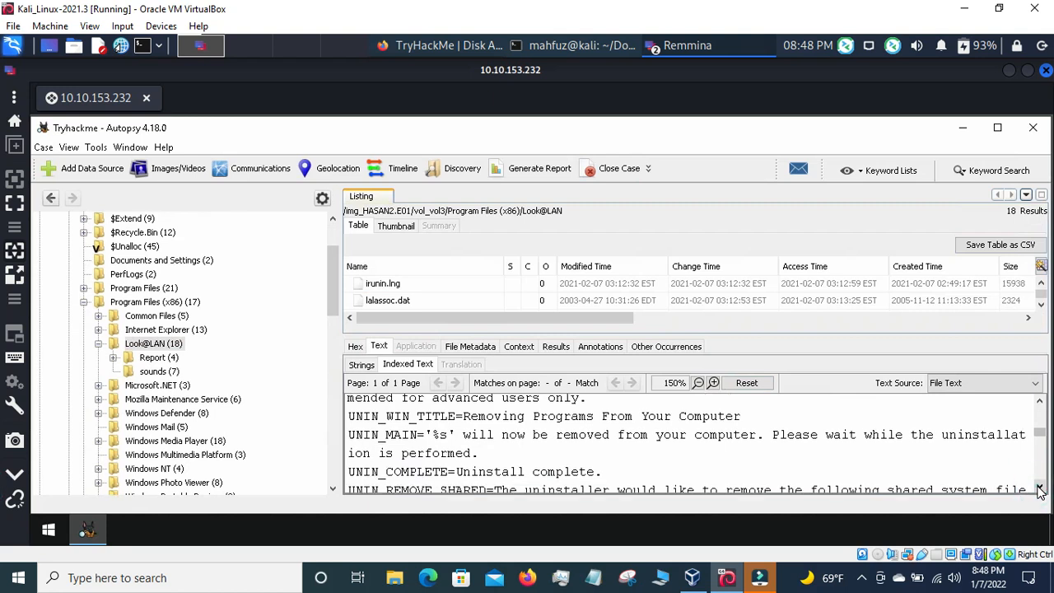
left_click(1040, 487)
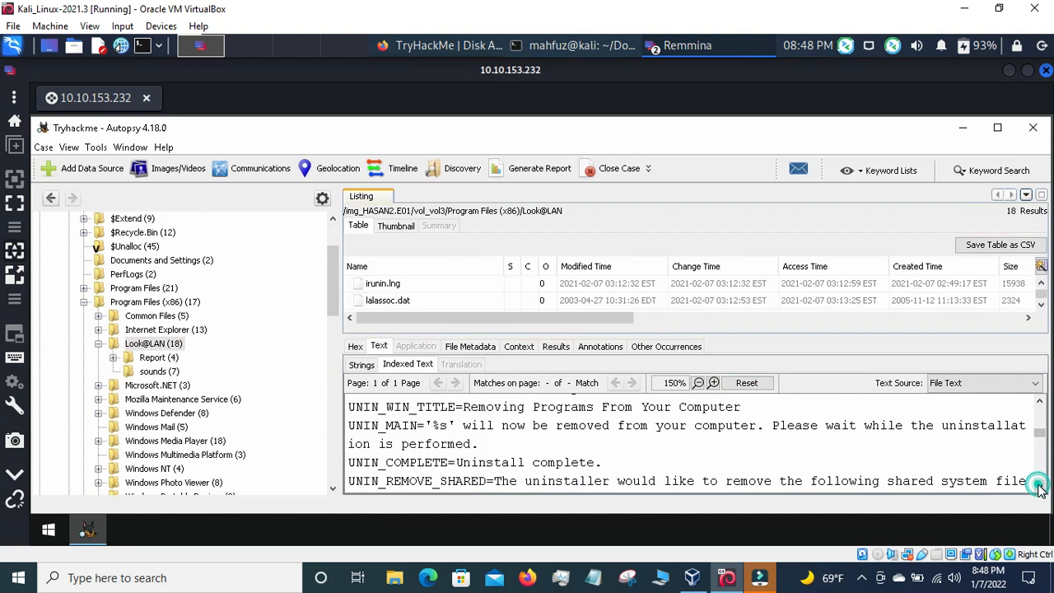
left_click(1040, 488)
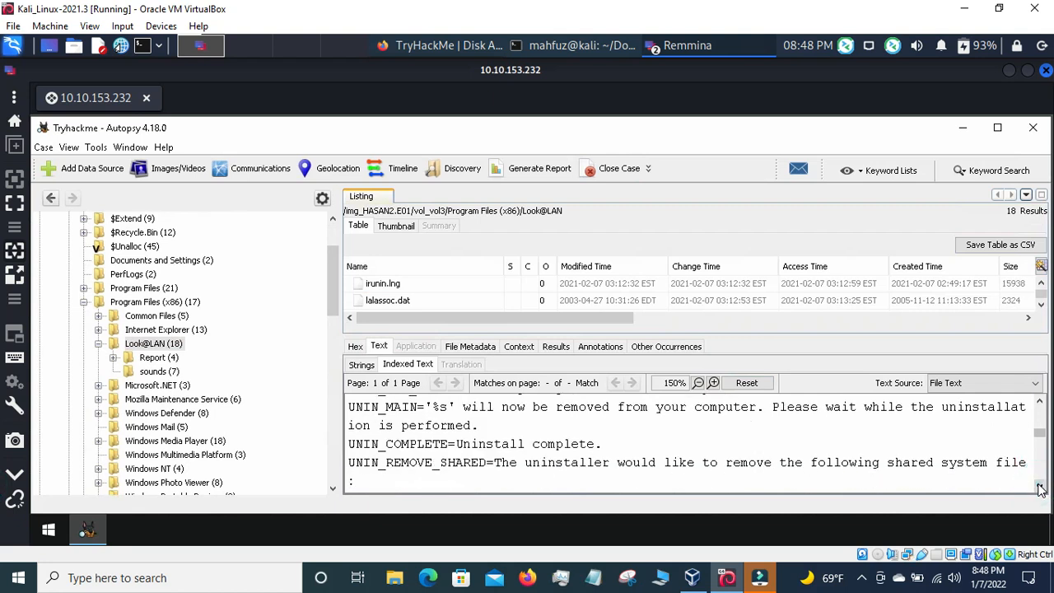
left_click(1041, 487)
left_click(1040, 488)
left_click(1041, 487)
left_click(1040, 489)
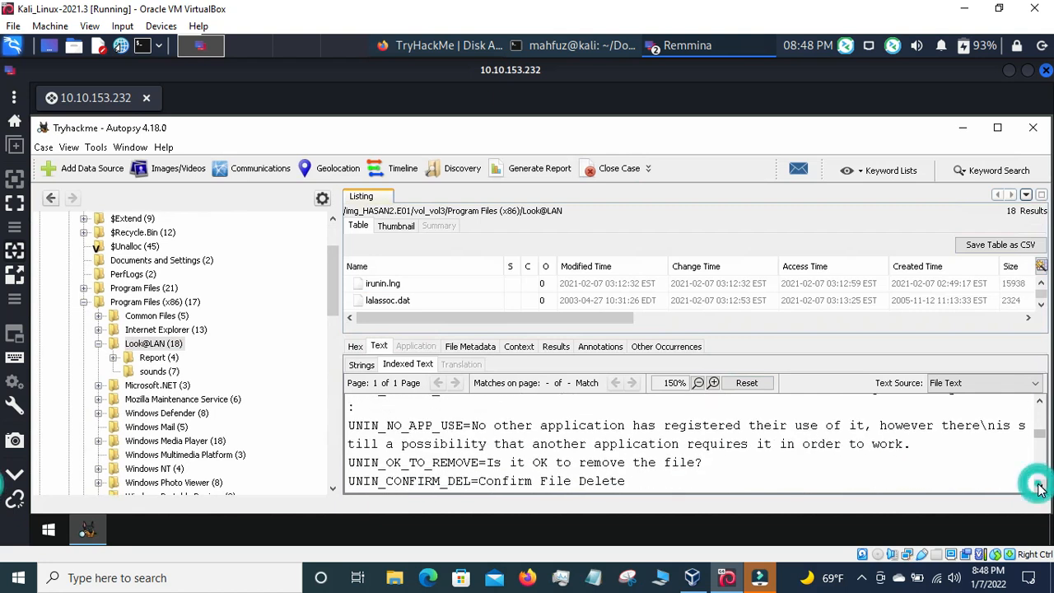
left_click(1040, 488)
left_click(1040, 488)
left_click(1039, 488)
left_click(1040, 488)
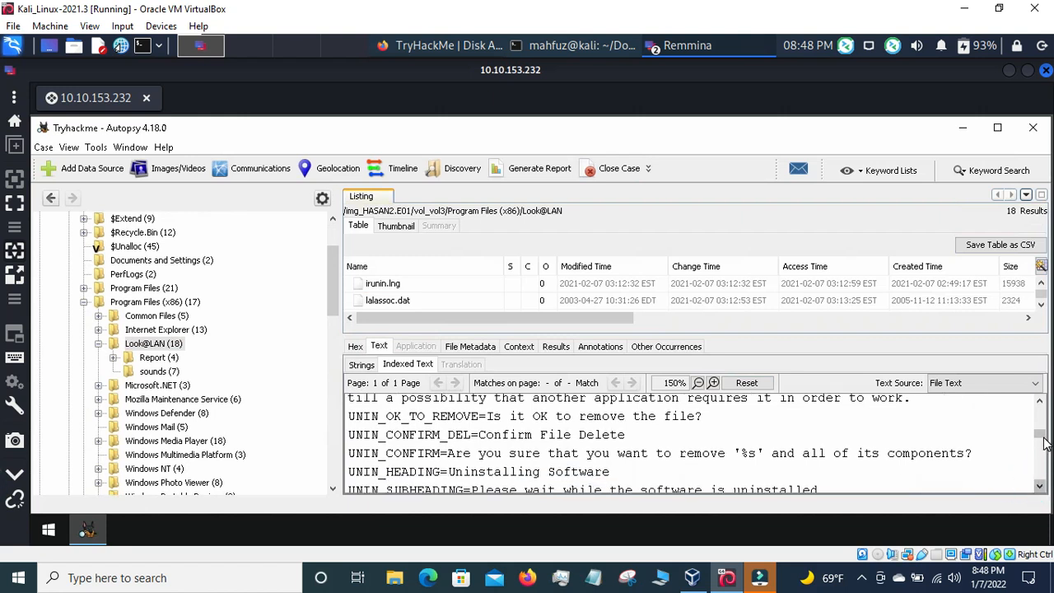
left_click(1040, 488)
left_click(1039, 489)
left_click(1041, 489)
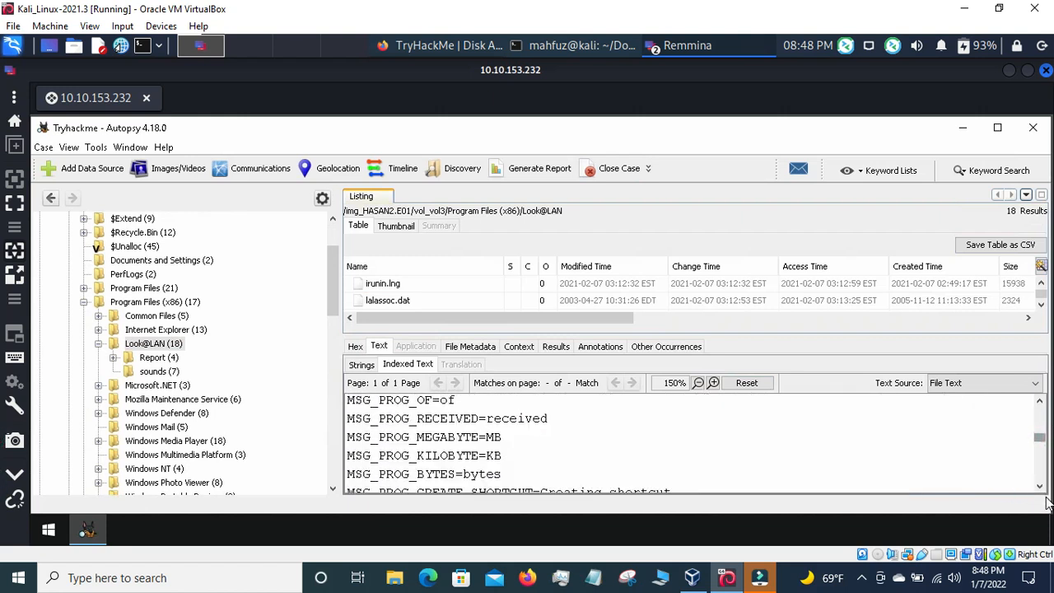
left_click(1041, 487)
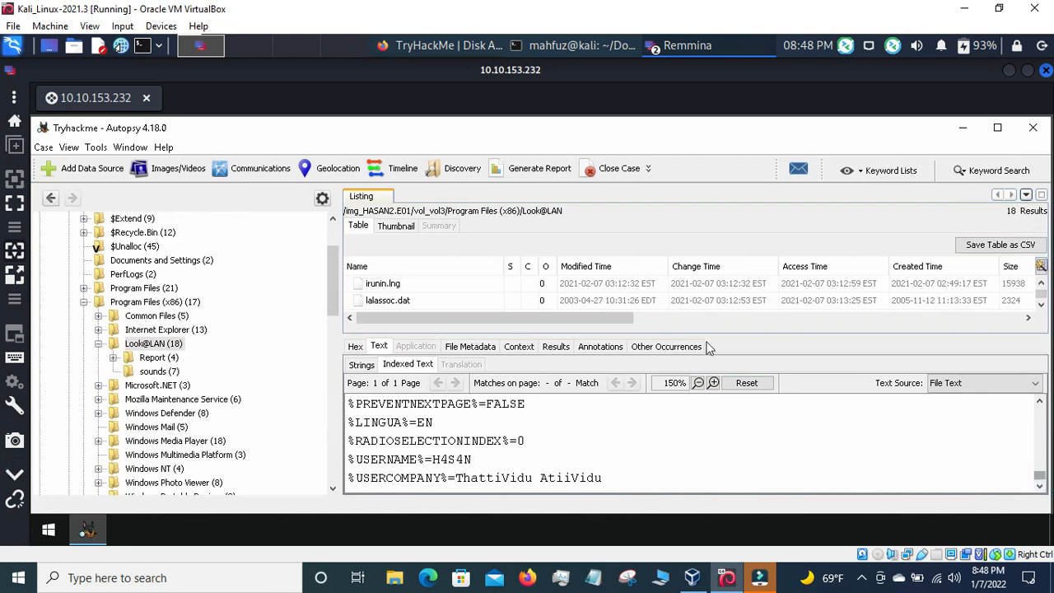
left_click(712, 280)
left_click_drag(1039, 474, 1025, 464)
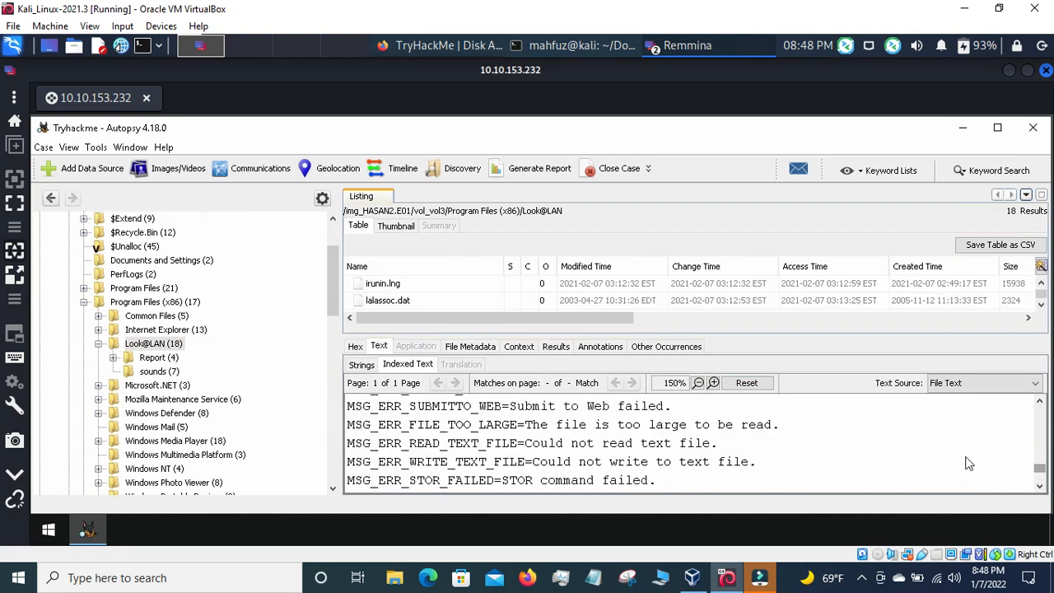
scroll(873, 442, "up", 5)
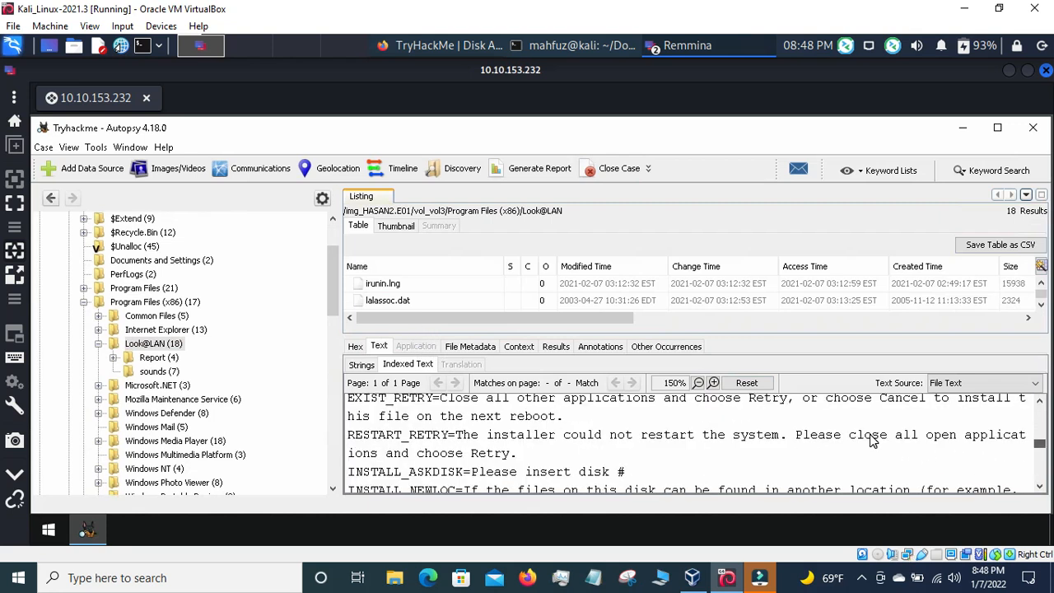
Check the contents of the Report subfolder and return to the Look@LAN folder's file listing
key("ctrl+a")
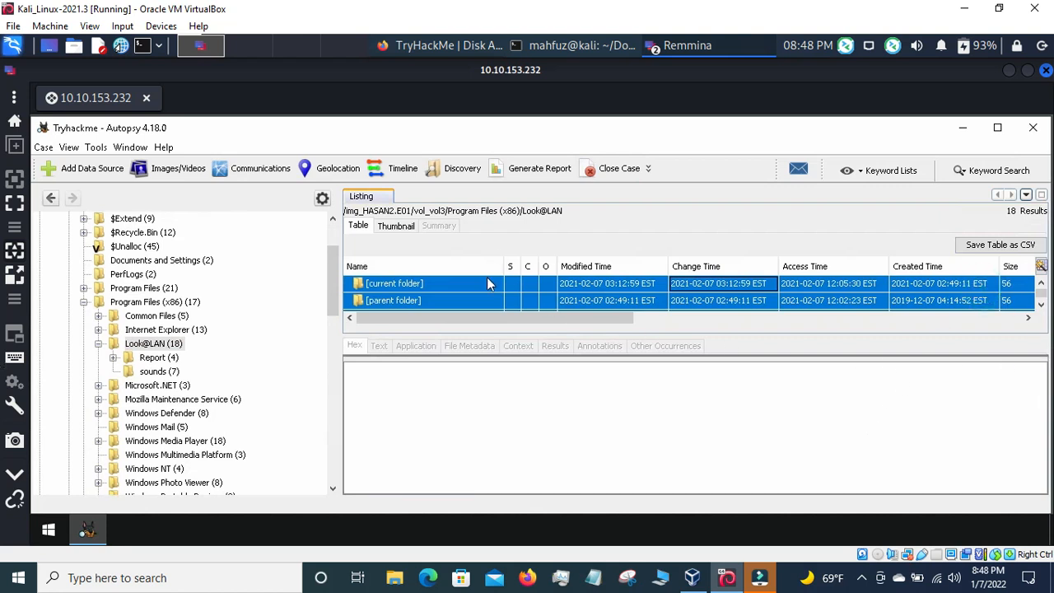
left_click(146, 343)
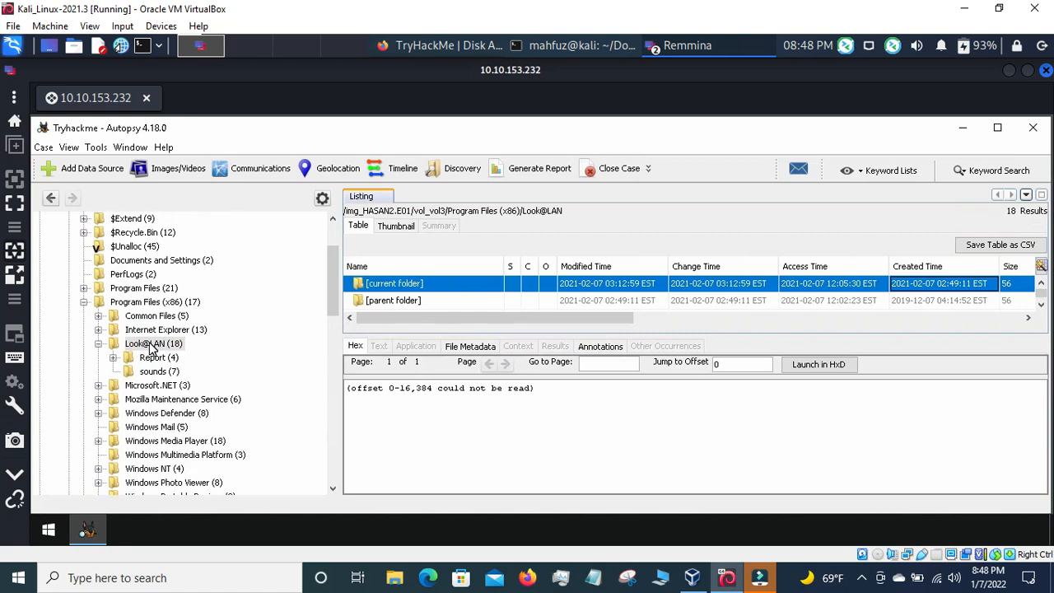
left_click(151, 346)
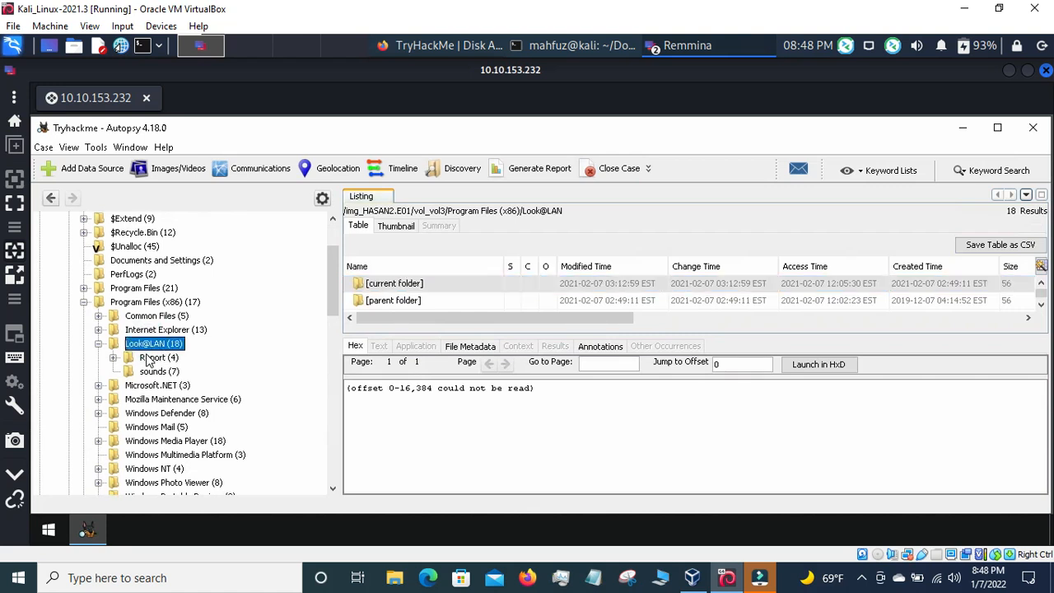
left_click(473, 350)
key("Down")
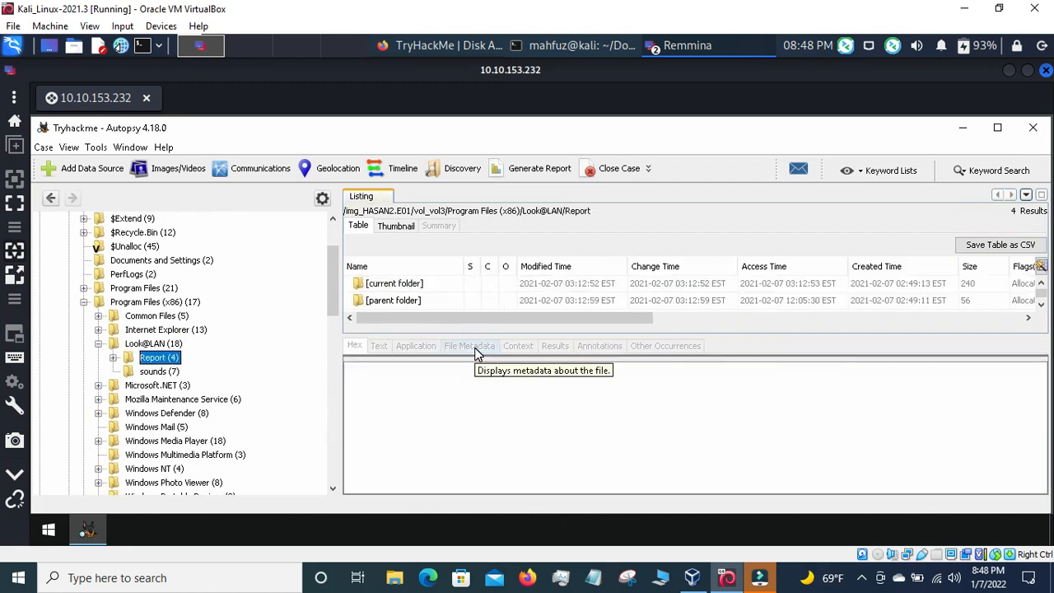
left_click(163, 344)
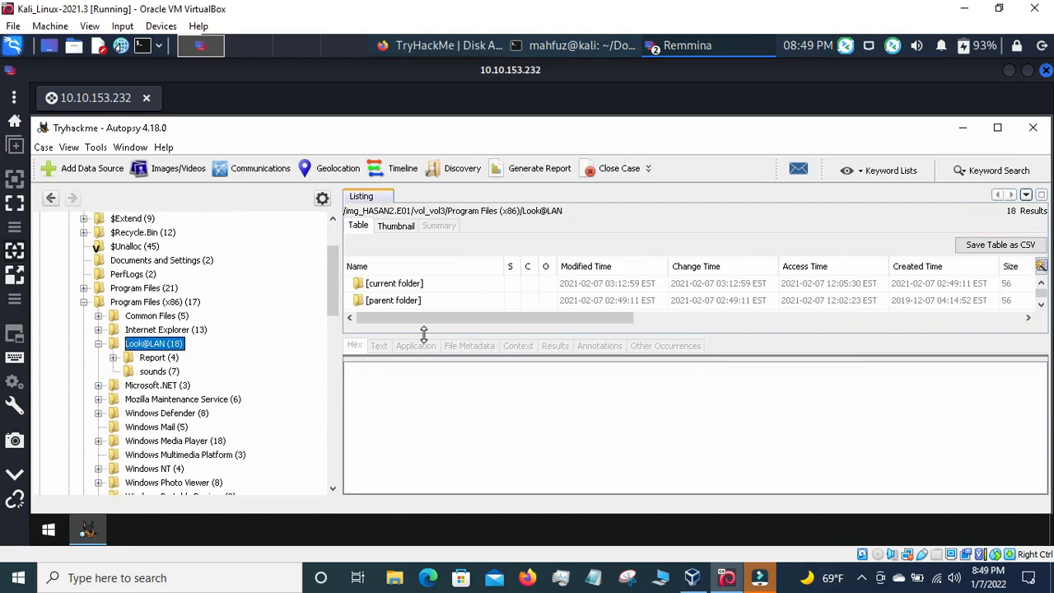
Enlarge the Look@LAN file listing area and open irunin.ini from it
left_click_drag(424, 345, 423, 374)
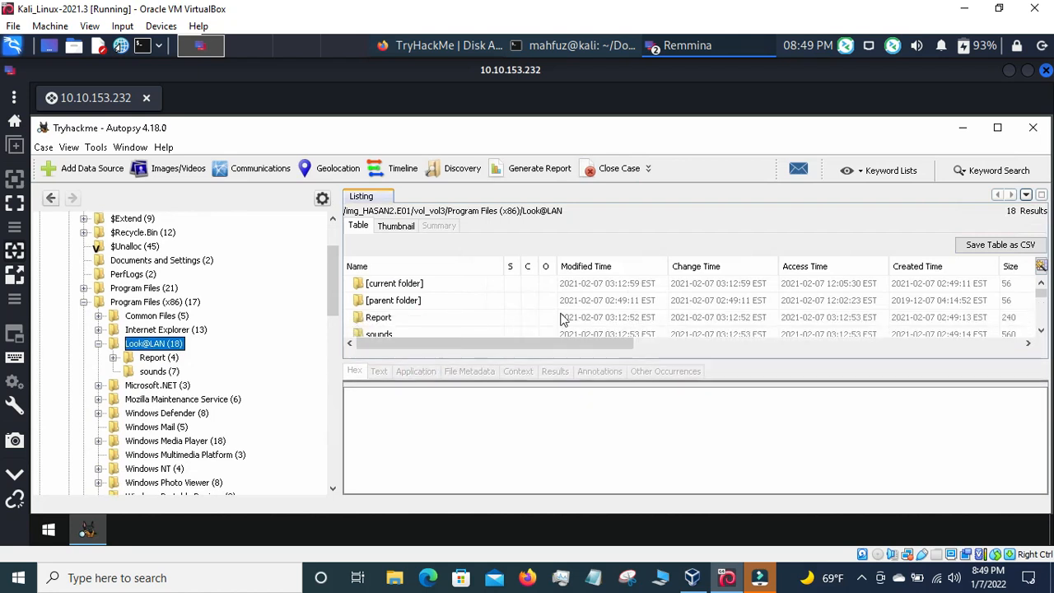
left_click(1041, 330)
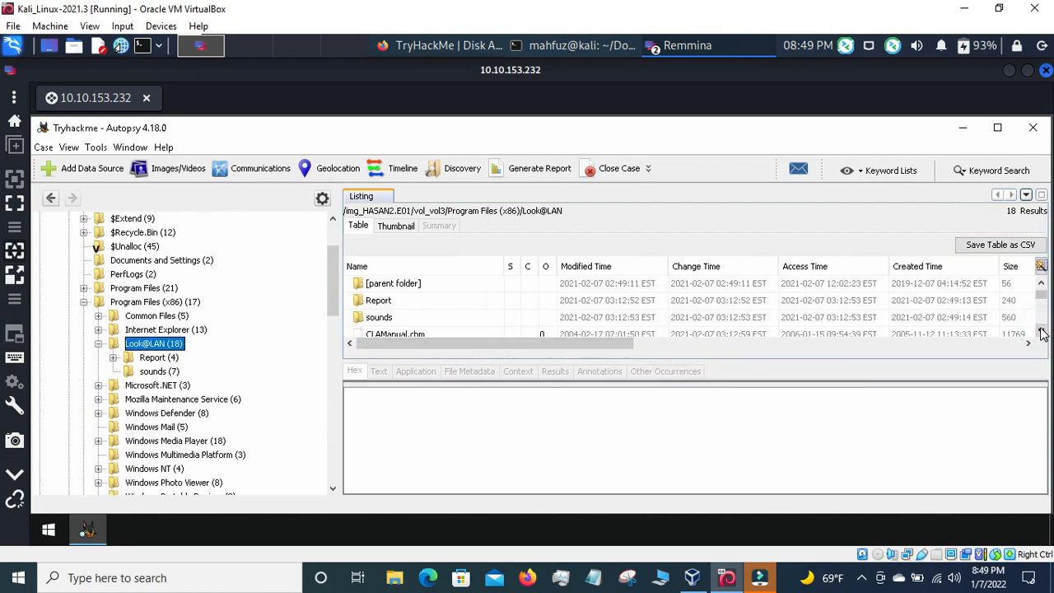
left_click(1041, 330)
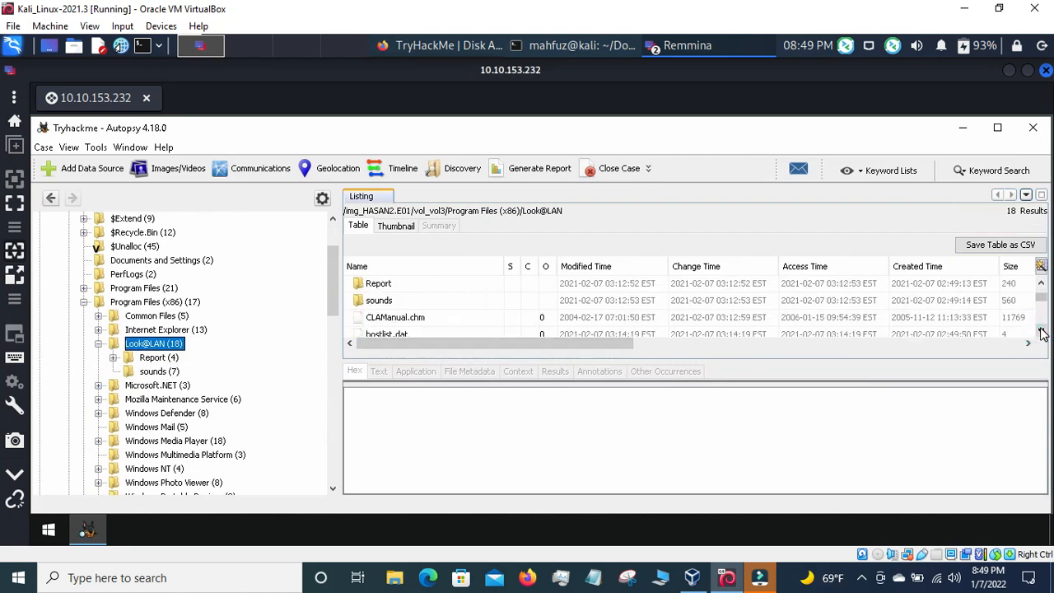
left_click(1042, 331)
left_click(1042, 330)
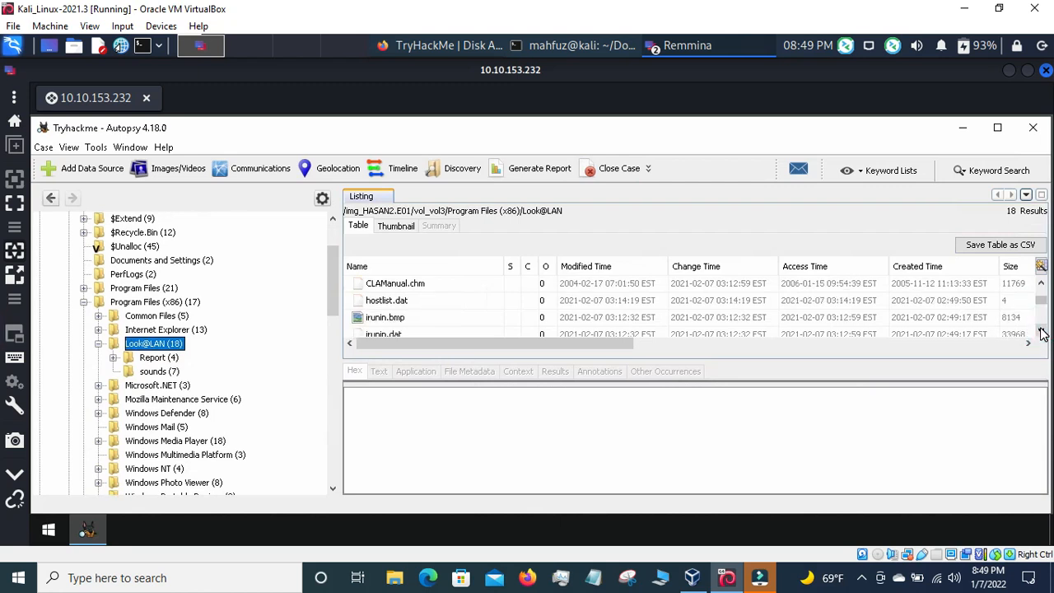
left_click(1041, 330)
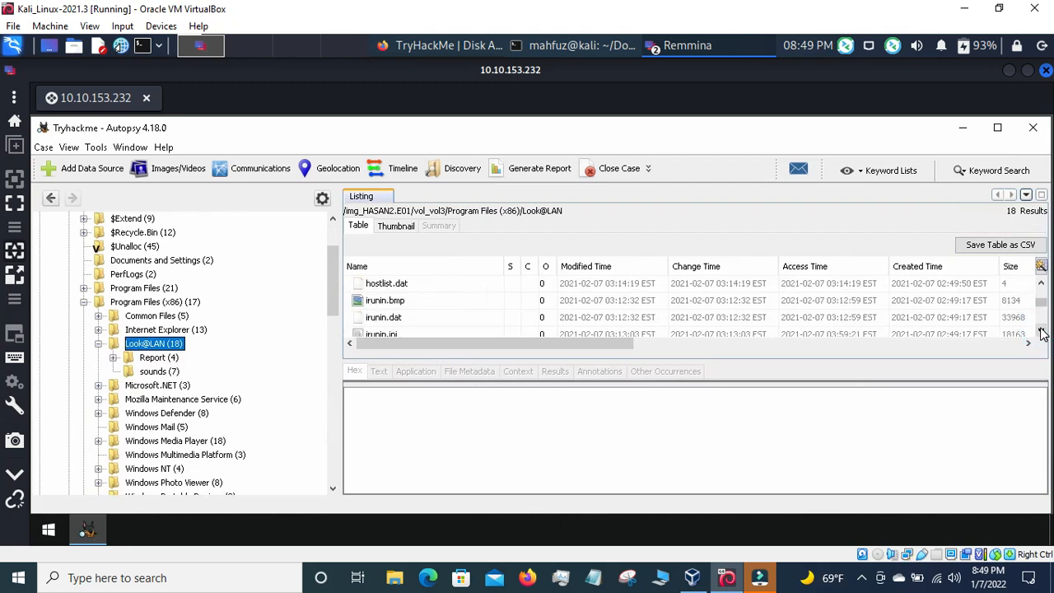
left_click(1041, 330)
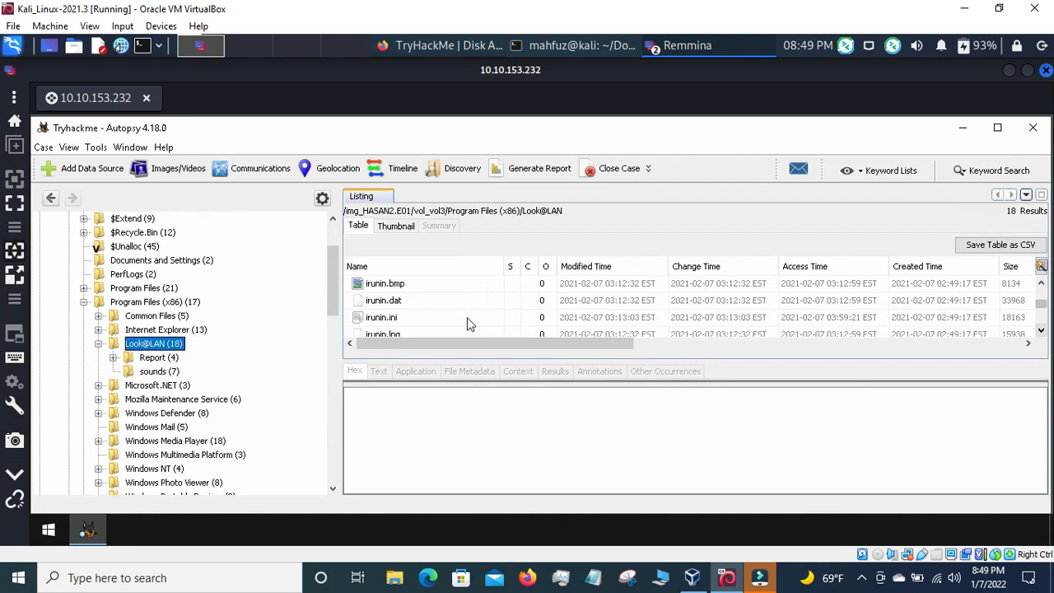
left_click(383, 320)
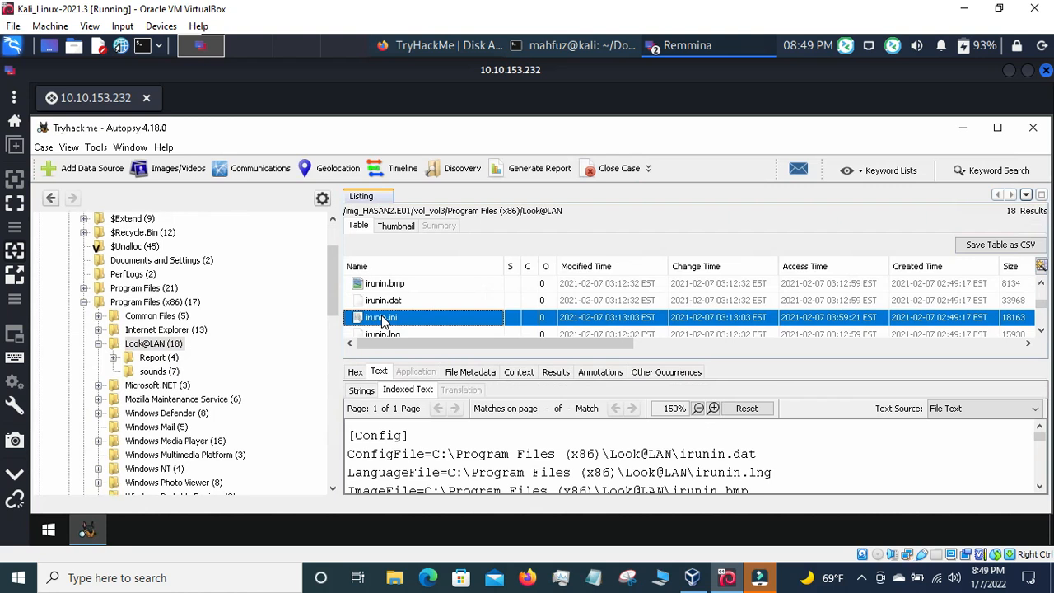
Examine the LAN host, domain, user, IP and NIC variables in the indexed text of irunin.ini
left_click(1039, 488)
left_click(1040, 488)
left_click(1039, 488)
left_click(1040, 487)
left_click(1039, 487)
left_click(1040, 488)
left_click(1039, 488)
left_click(1039, 487)
left_click(1040, 488)
left_click(1039, 488)
left_click(1040, 487)
left_click(1039, 488)
left_click(1039, 488)
left_click(1040, 488)
left_click(1039, 487)
left_click(1039, 488)
left_click(1039, 487)
left_click(1039, 487)
left_click(1040, 488)
left_click(1039, 488)
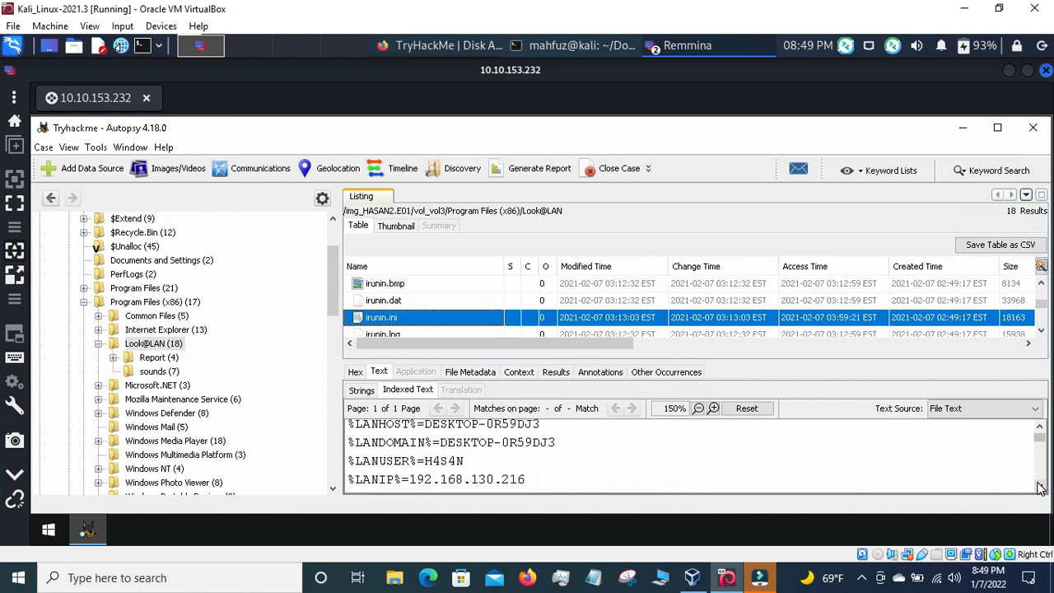
left_click(1039, 487)
left_click(1039, 488)
left_click(1039, 488)
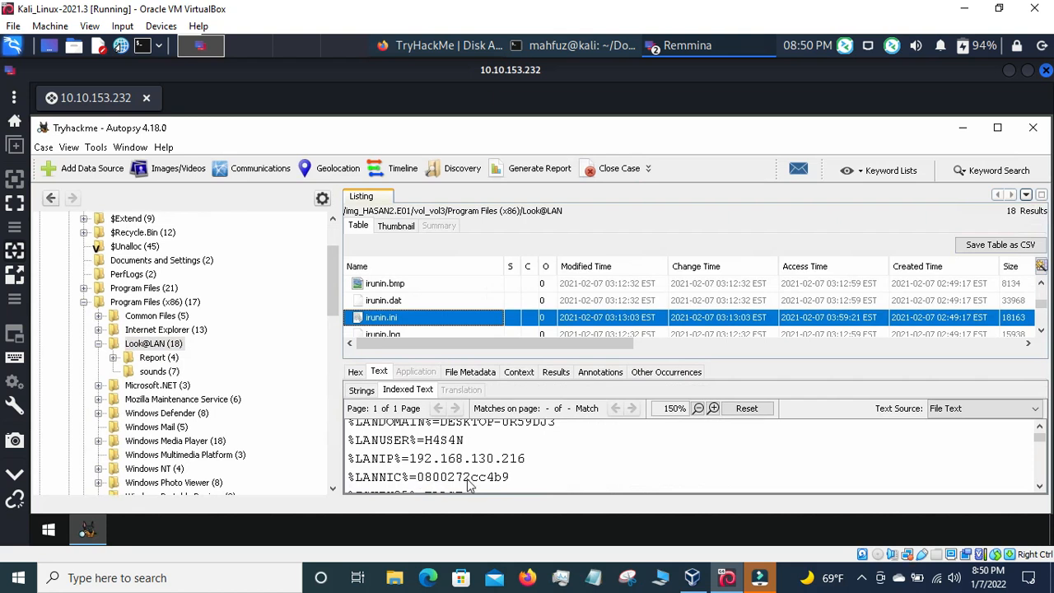
Read the room's MAC address and network card questions, and view the WS2K19 machine's network adapter details in VirtualBox Manager
left_click(436, 46)
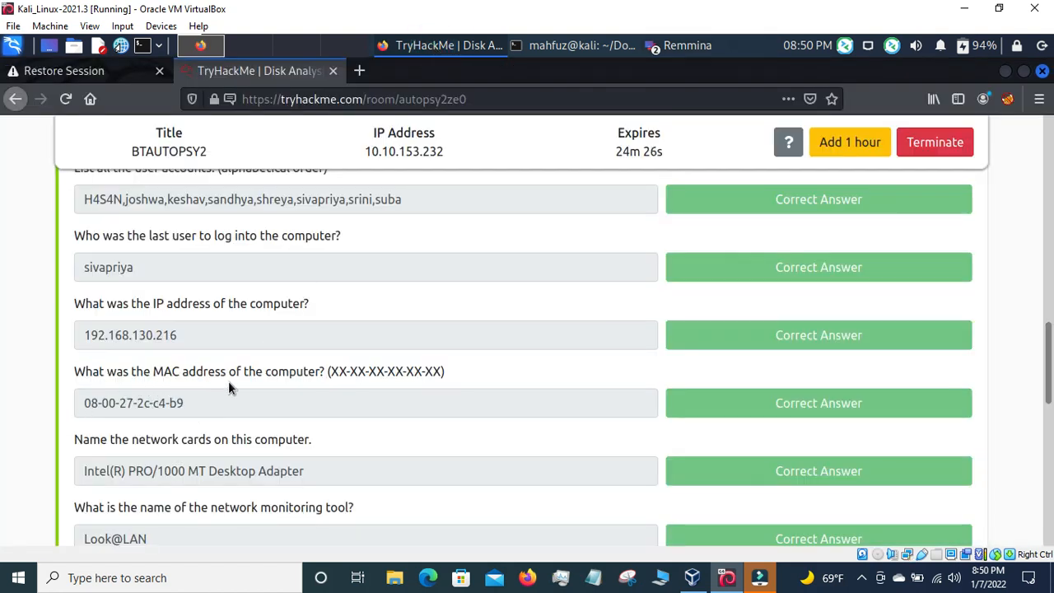
scroll(305, 392, "down", 2)
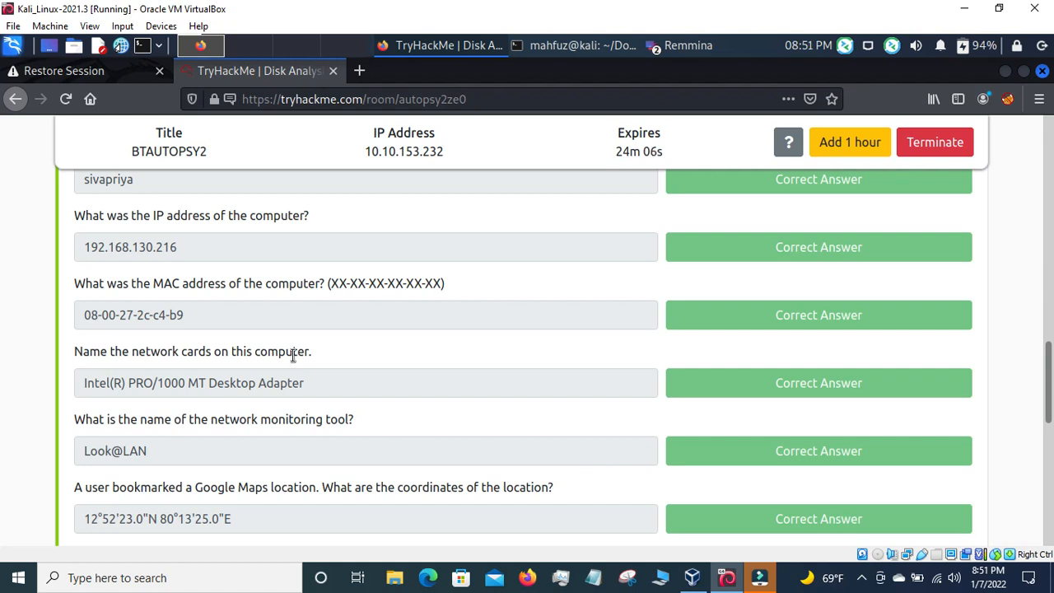
left_click(695, 579)
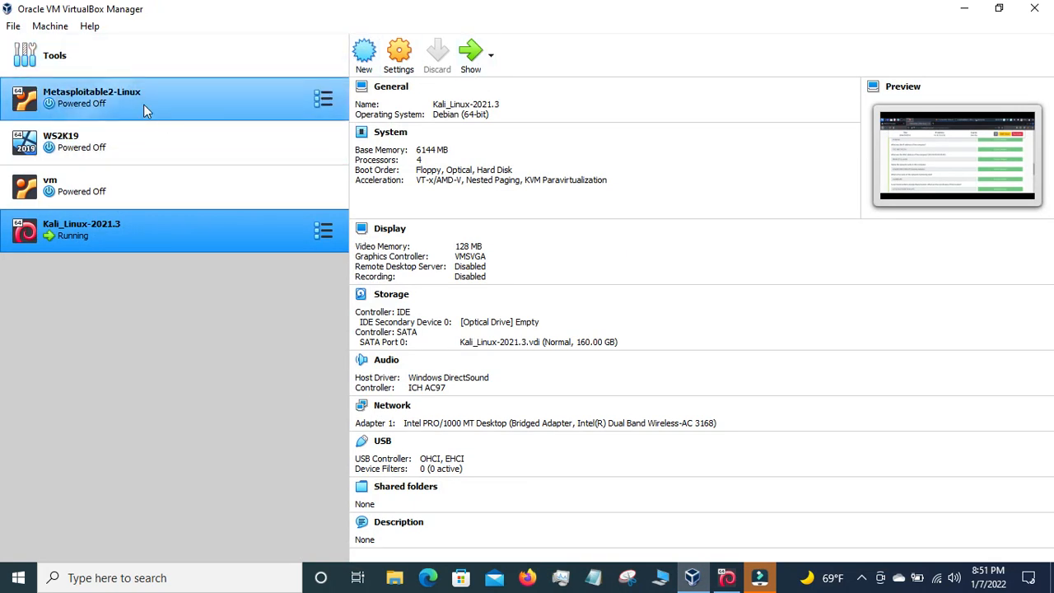
left_click(160, 146)
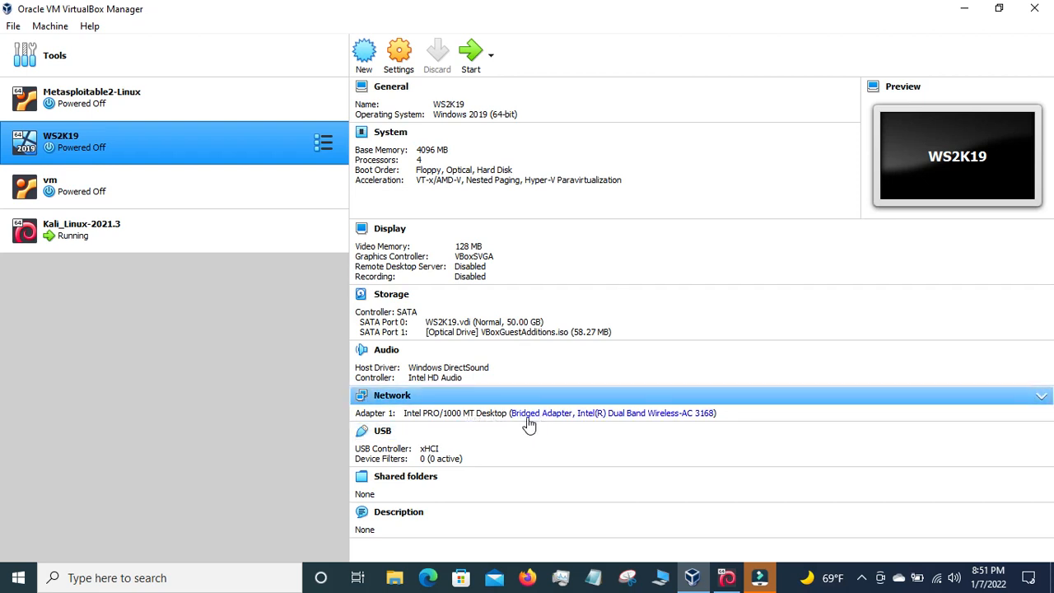
Set WS2K19's network Adapter 1 to be attached to NAT and save the machine settings
left_click(411, 54)
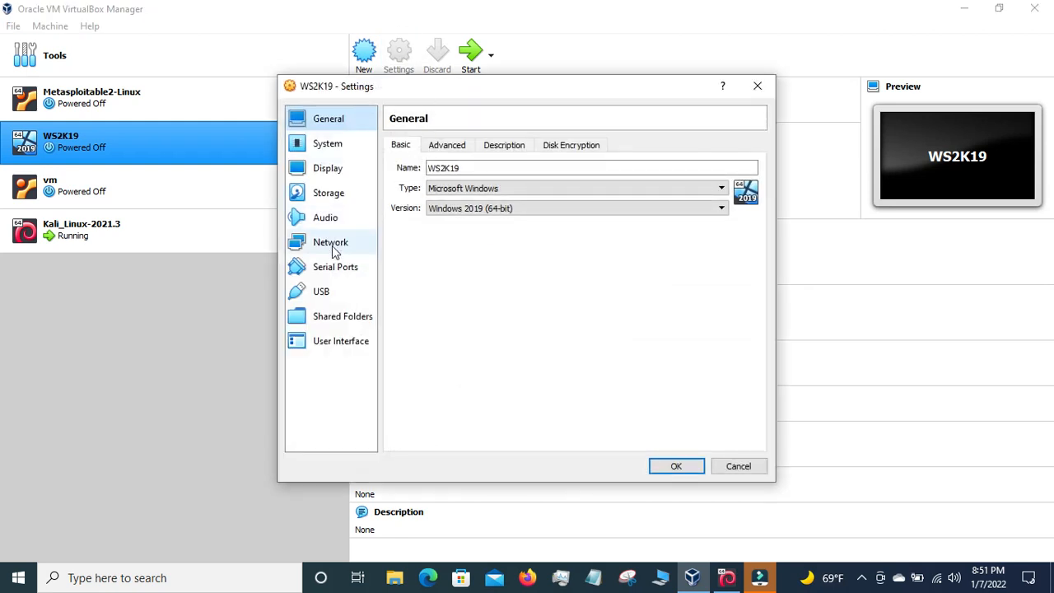
left_click(333, 247)
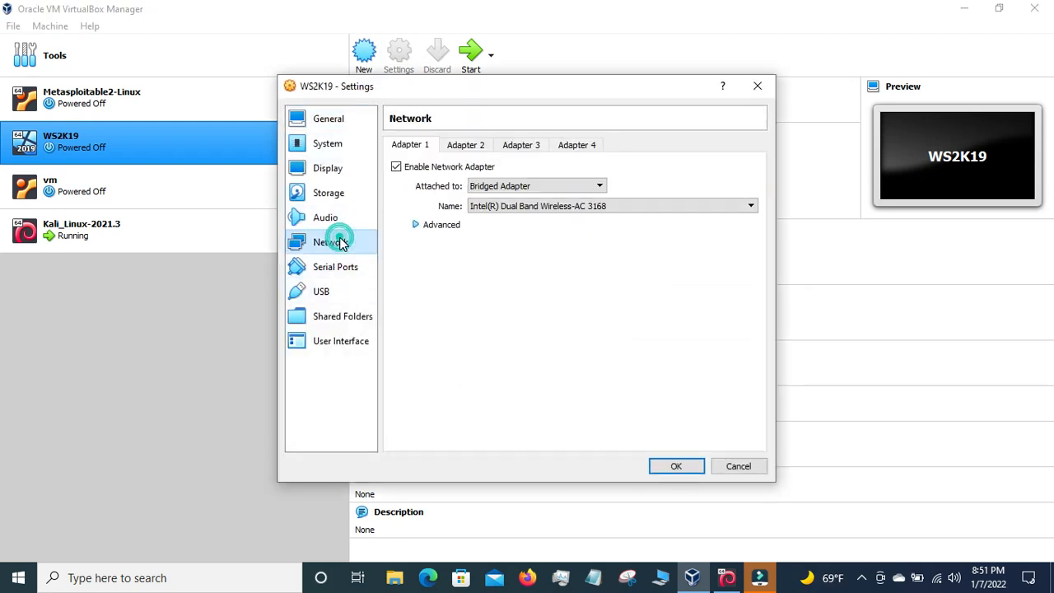
left_click(588, 184)
left_click(560, 204)
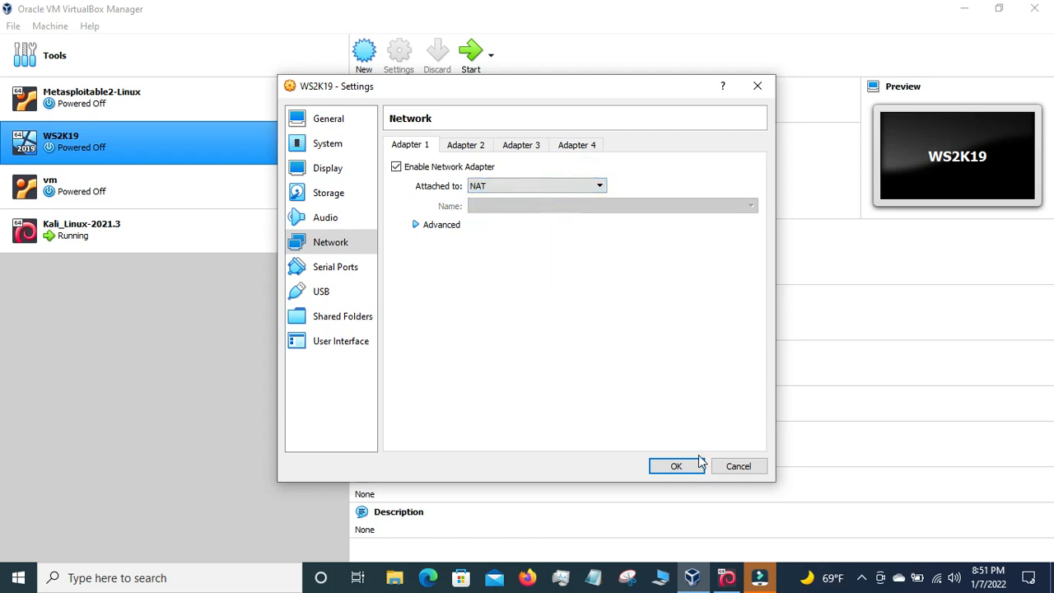
left_click(676, 467)
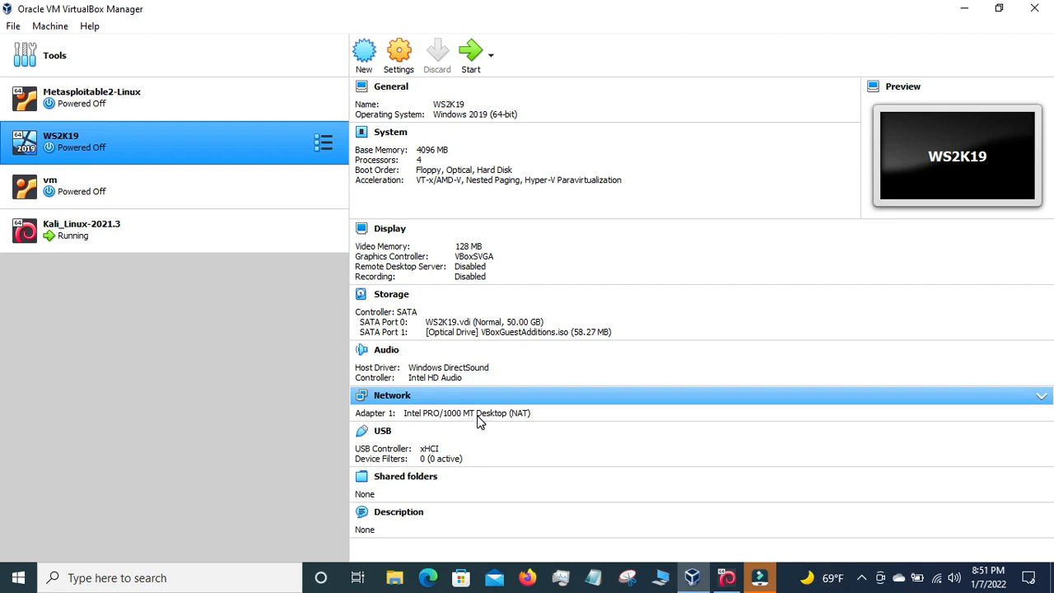
Set WS2K19's network Adapter 1 back to Bridged Adapter and save the machine settings
left_click(399, 53)
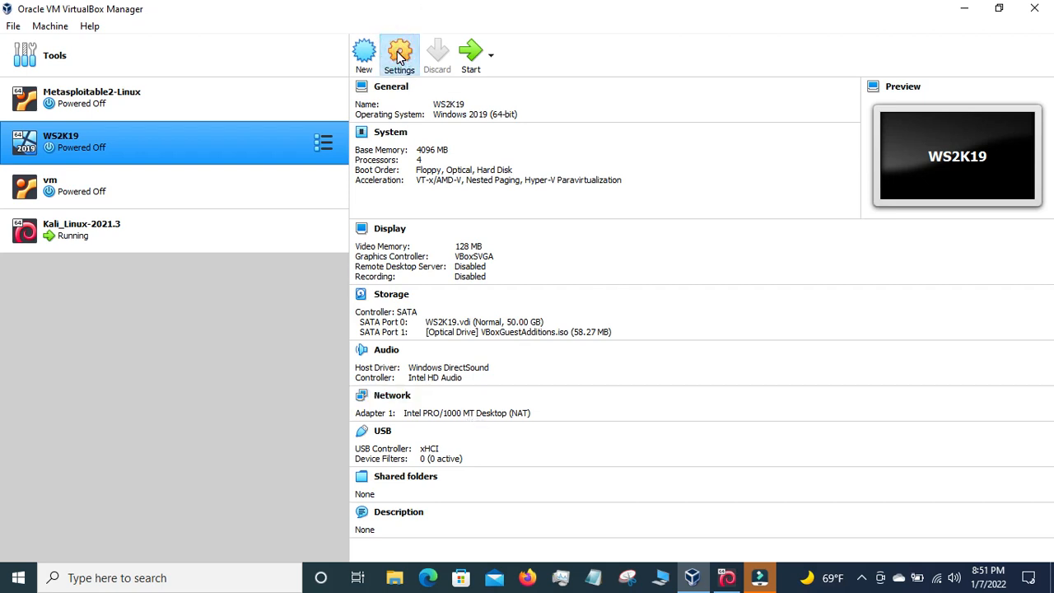
left_click(330, 242)
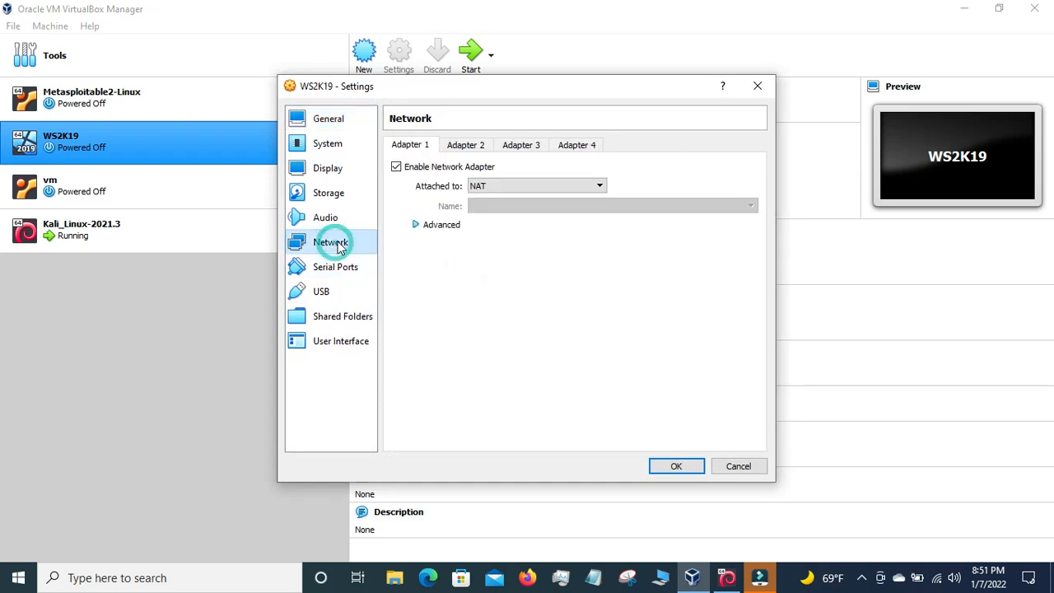
left_click(597, 186)
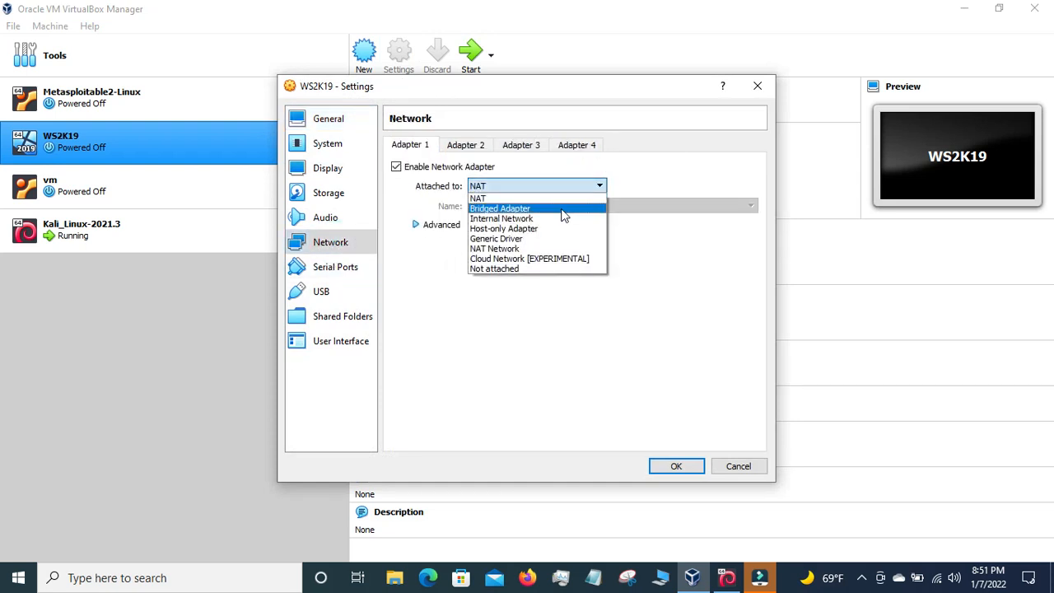
left_click(564, 211)
left_click(677, 466)
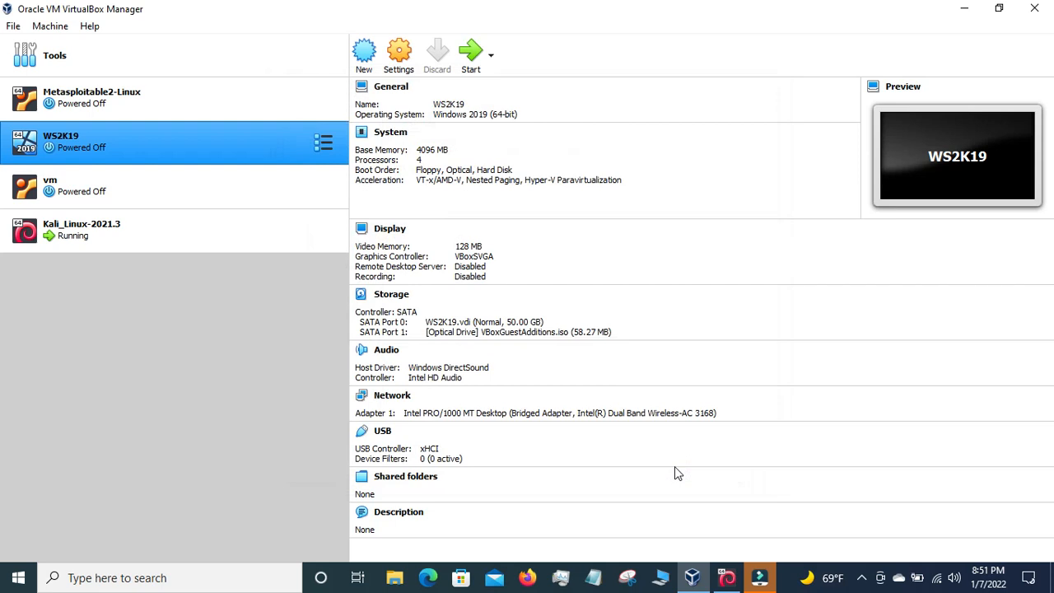
Return to the Kali machine and compare Autopsy's irunin.ini LAN entries with the room's network card question
left_click(729, 580)
left_click(677, 46)
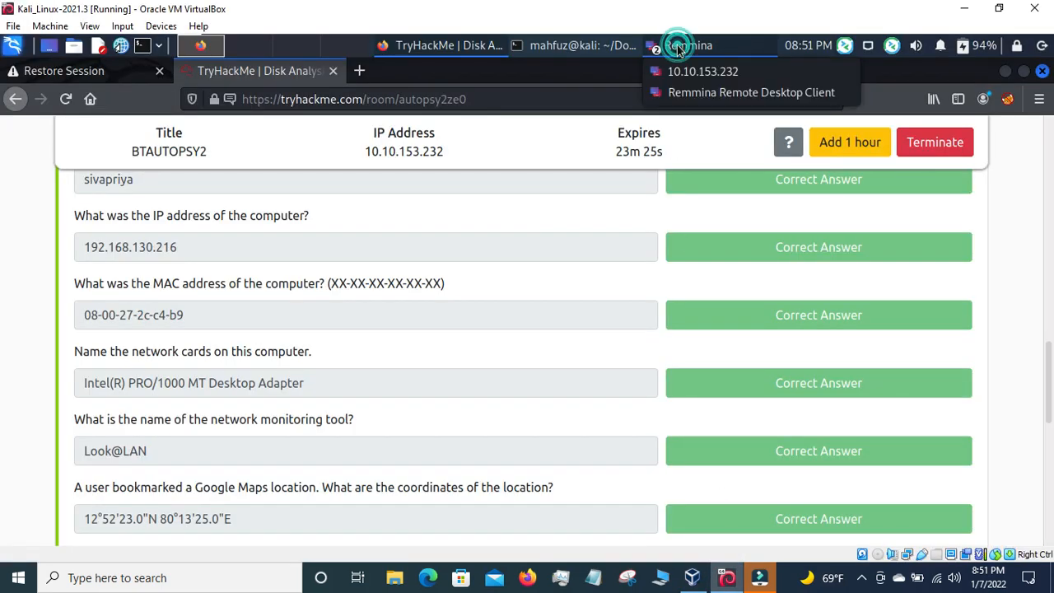
left_click(692, 70)
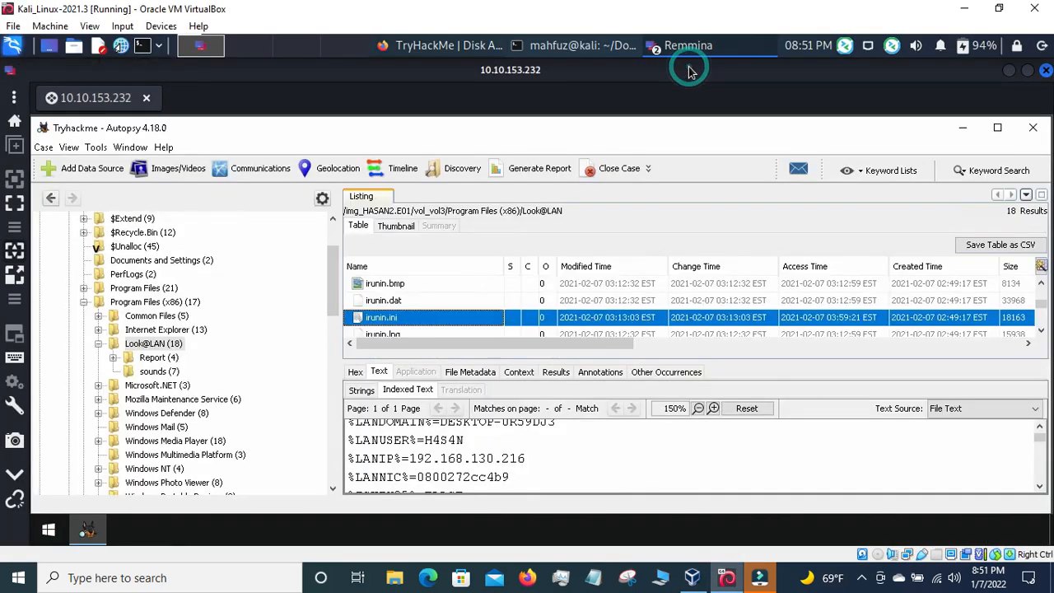
left_click(460, 45)
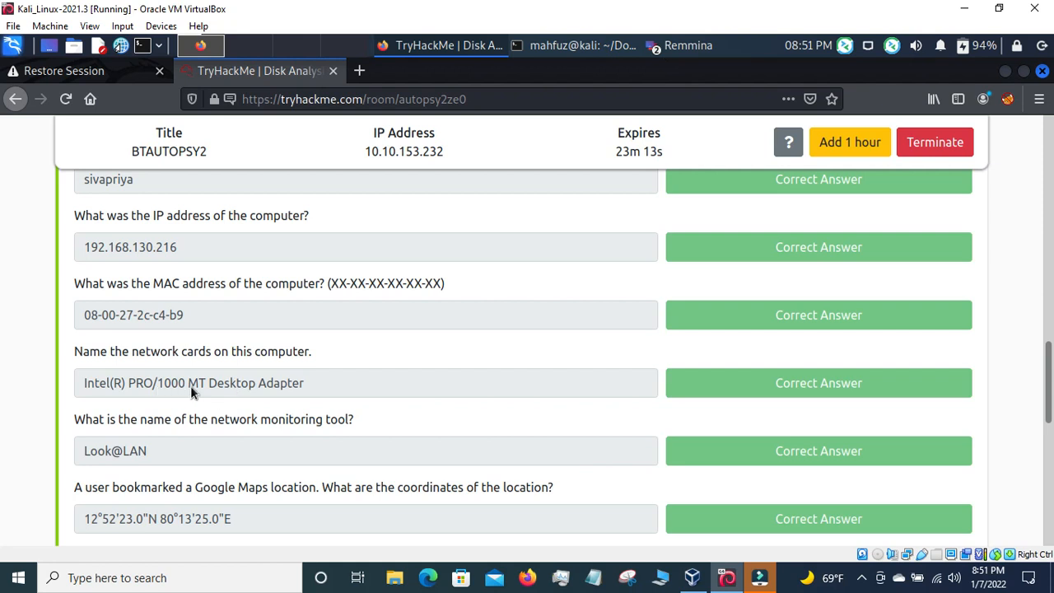
Check WS2K19's adapter details in VirtualBox Manager again and return to the room's earlier account and image hash questions
left_click(728, 579)
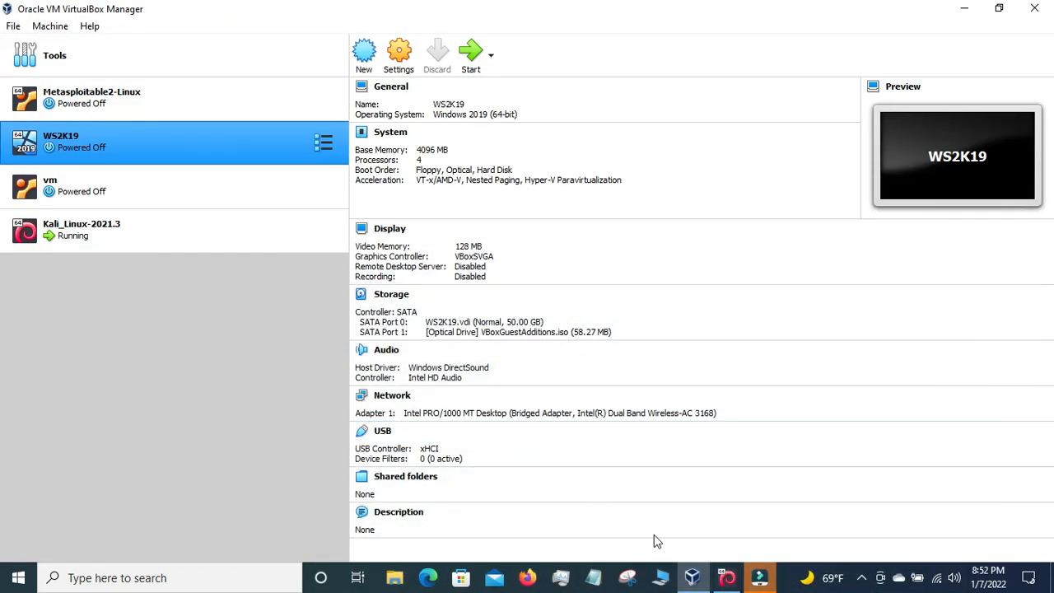
left_click(759, 579)
left_click(726, 578)
scroll(451, 305, "up", 5)
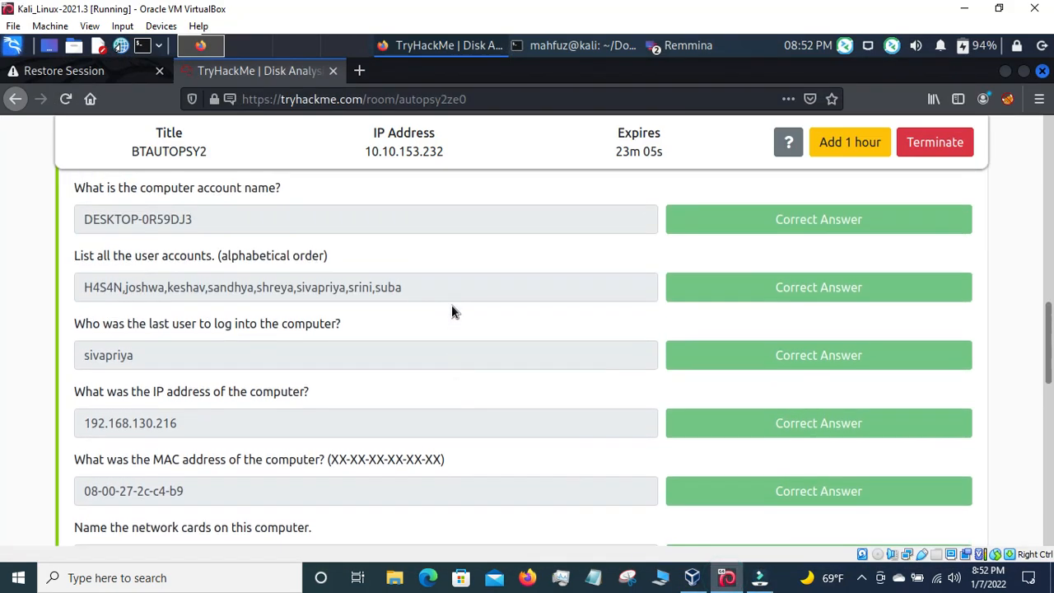
Switch to the remote Autopsy session and look through the vol3 folders of HASAN2.E01 around Look@LAN
left_click(677, 46)
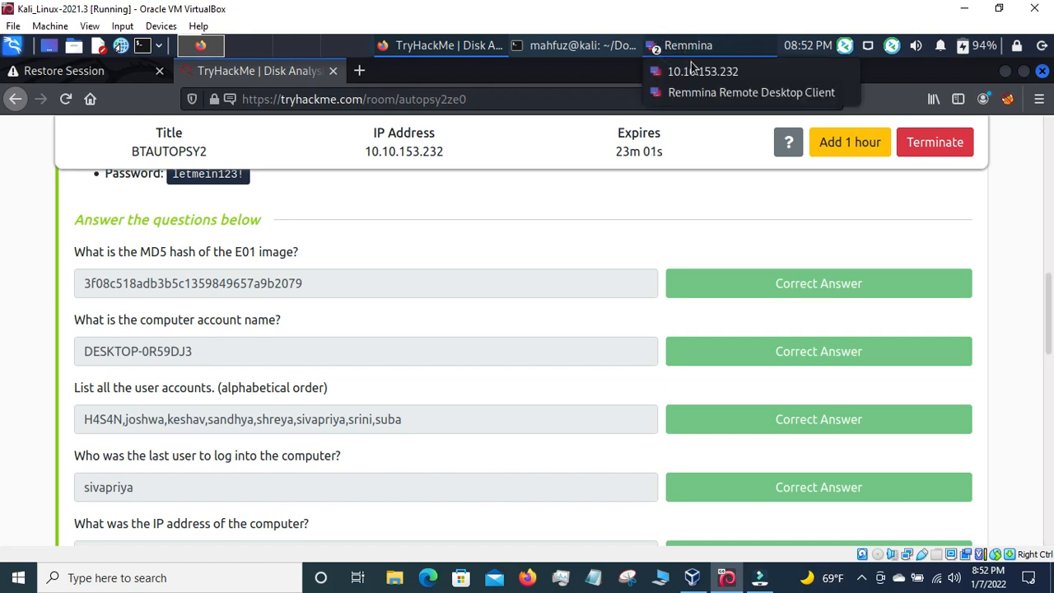
left_click(693, 71)
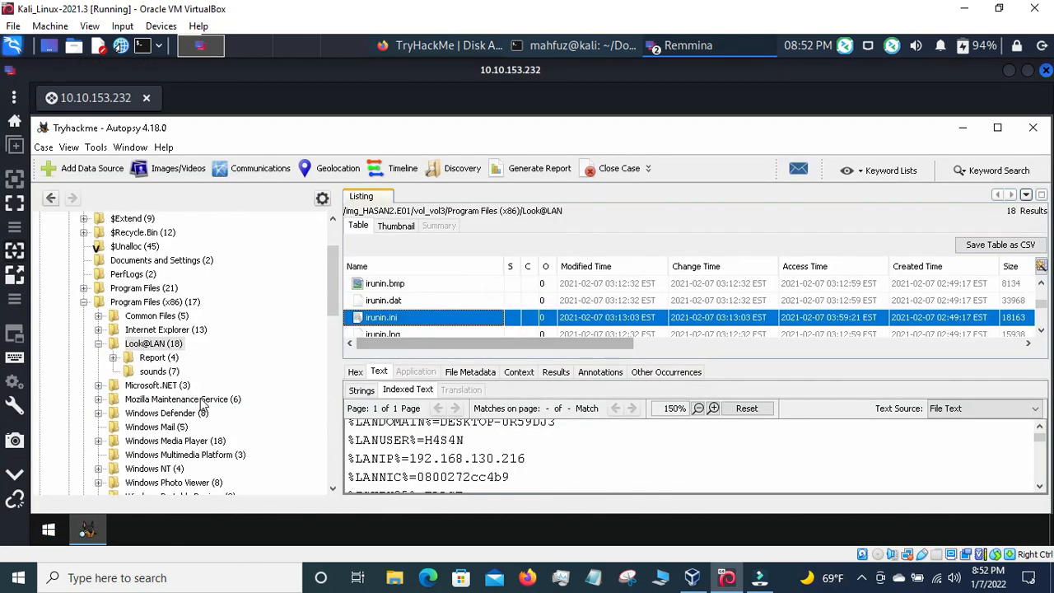
scroll(201, 402, "down", 3)
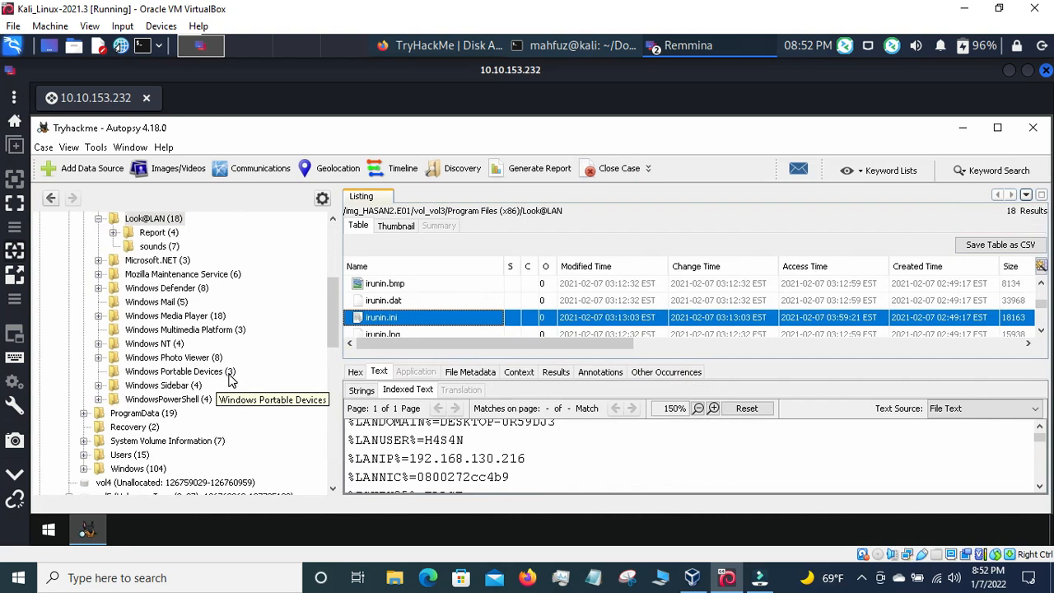
scroll(230, 379, "up", 2)
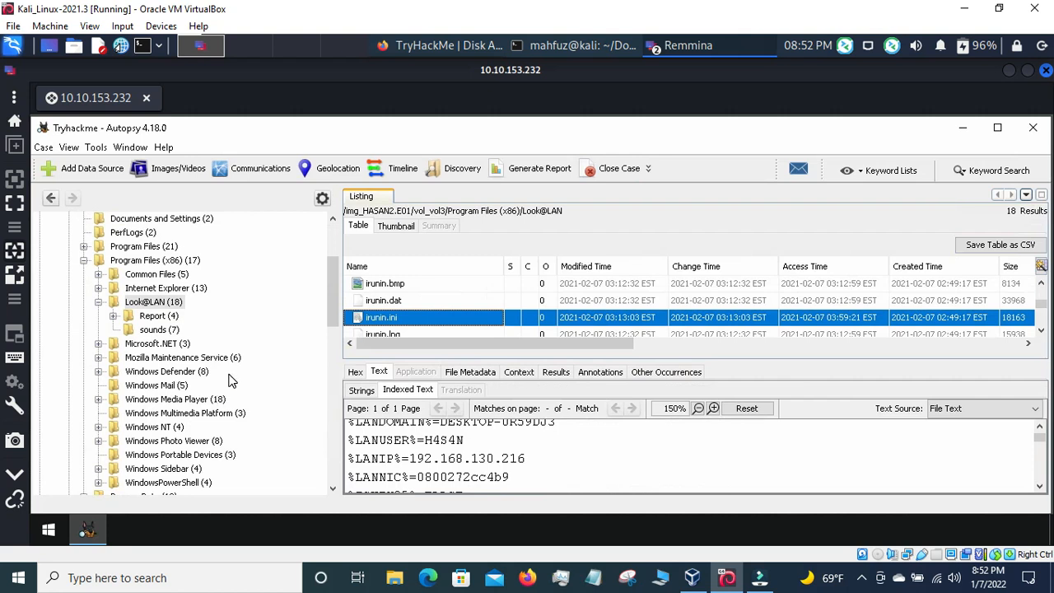
scroll(230, 379, "up", 3)
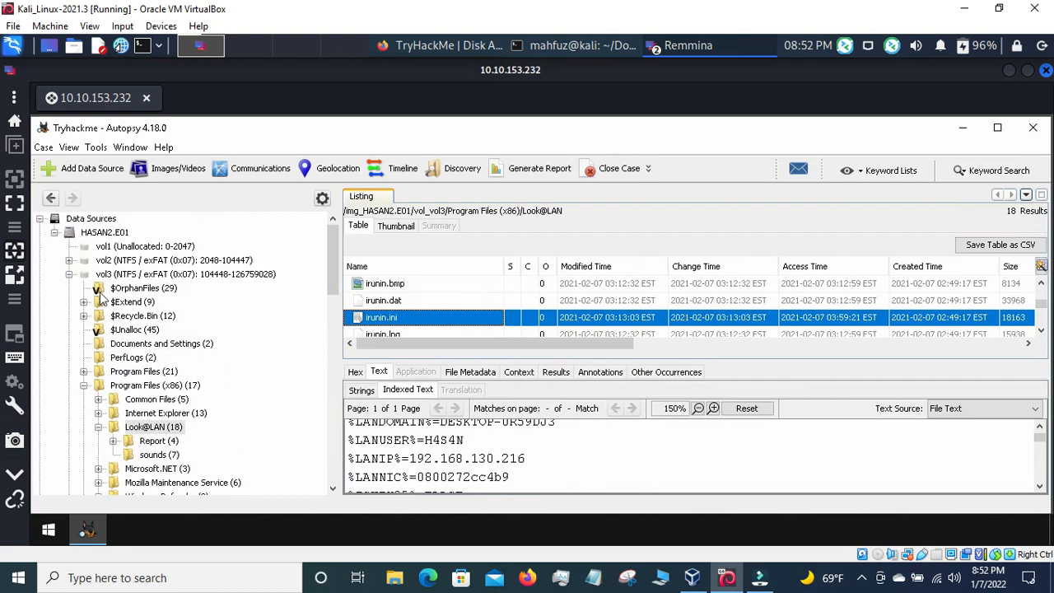
Review the room's questions on the IP address, MAC address, network cards and network monitoring tool
left_click(444, 46)
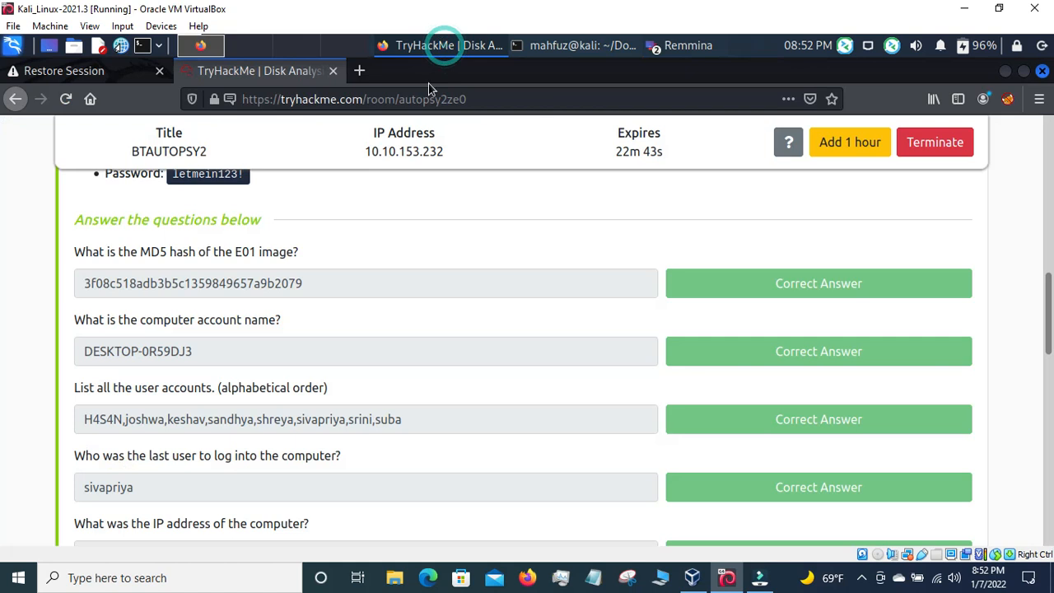
scroll(214, 424, "down", 5)
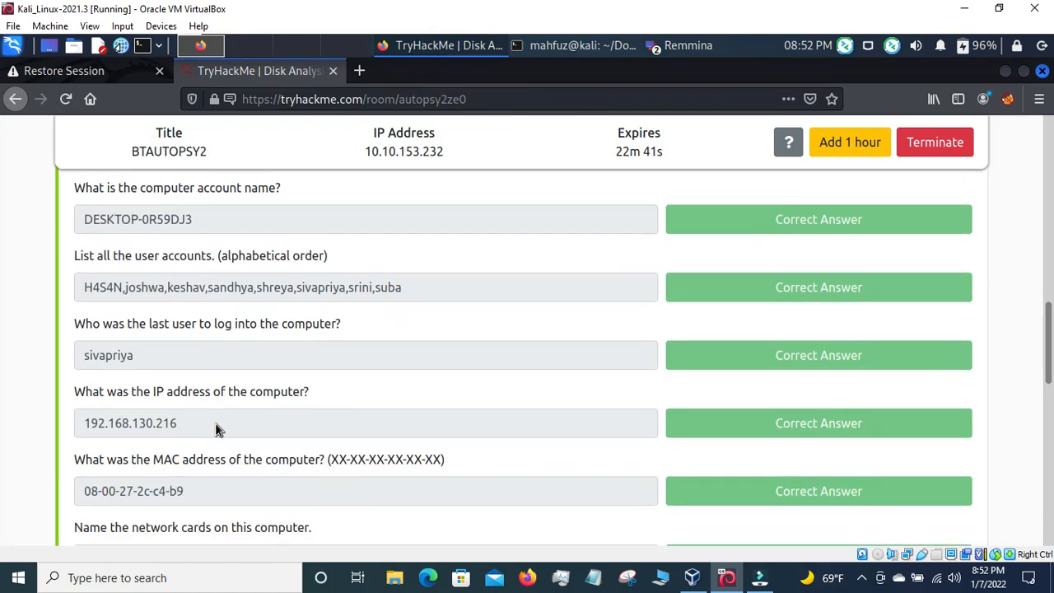
scroll(215, 423, "down", 2)
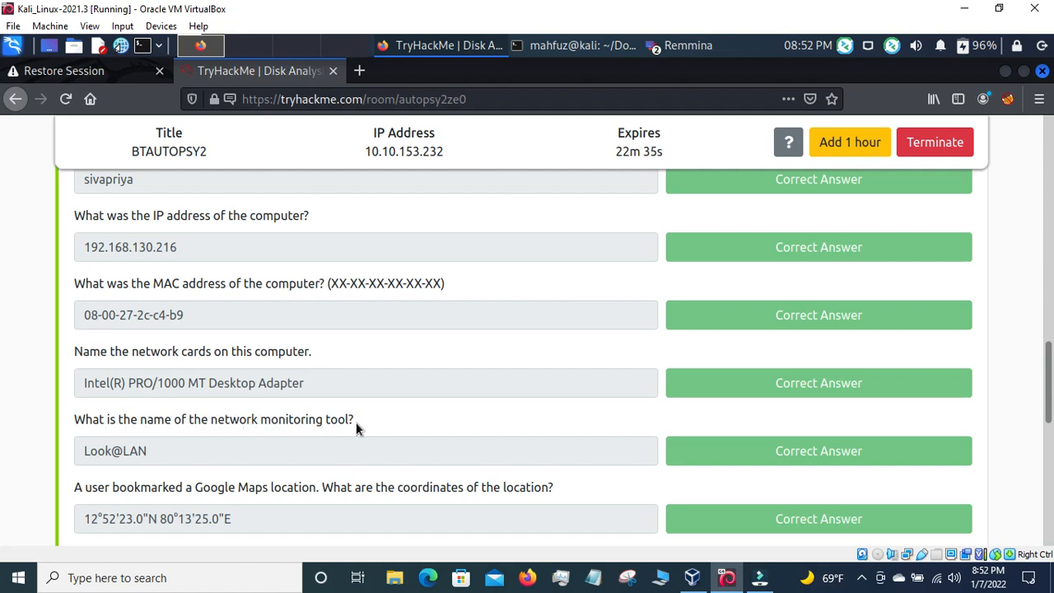
Check the Look@LAN folder in Autopsy's data source tree against the room's network monitoring tool question
left_click(689, 45)
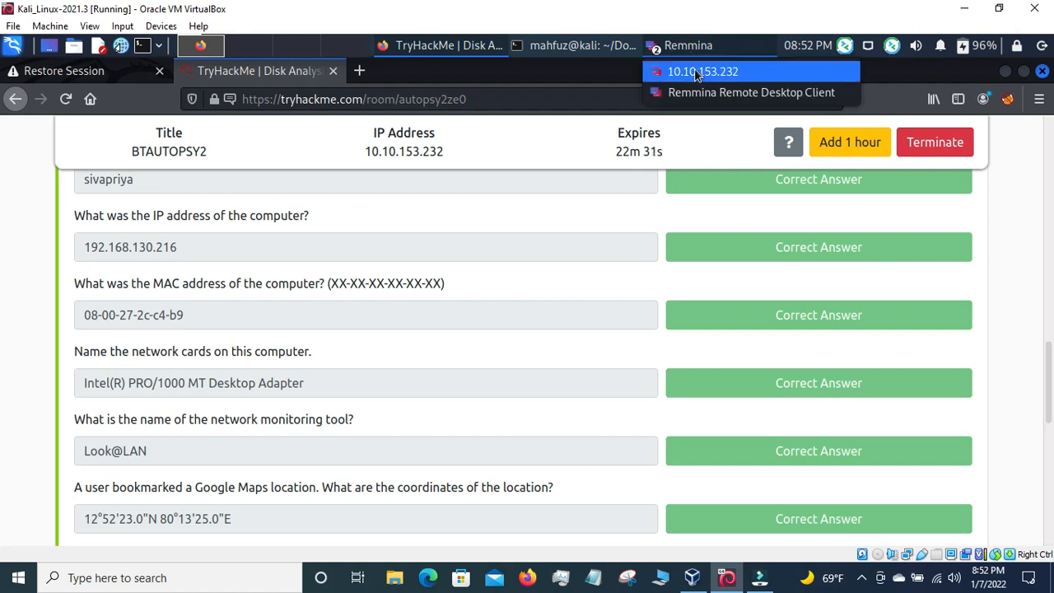
left_click(694, 68)
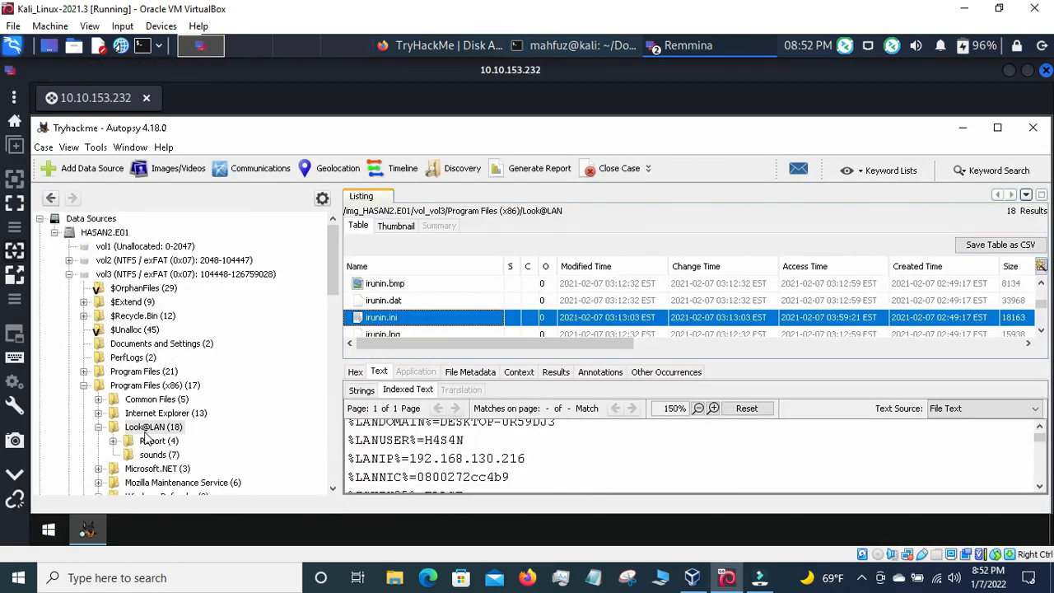
left_click(424, 49)
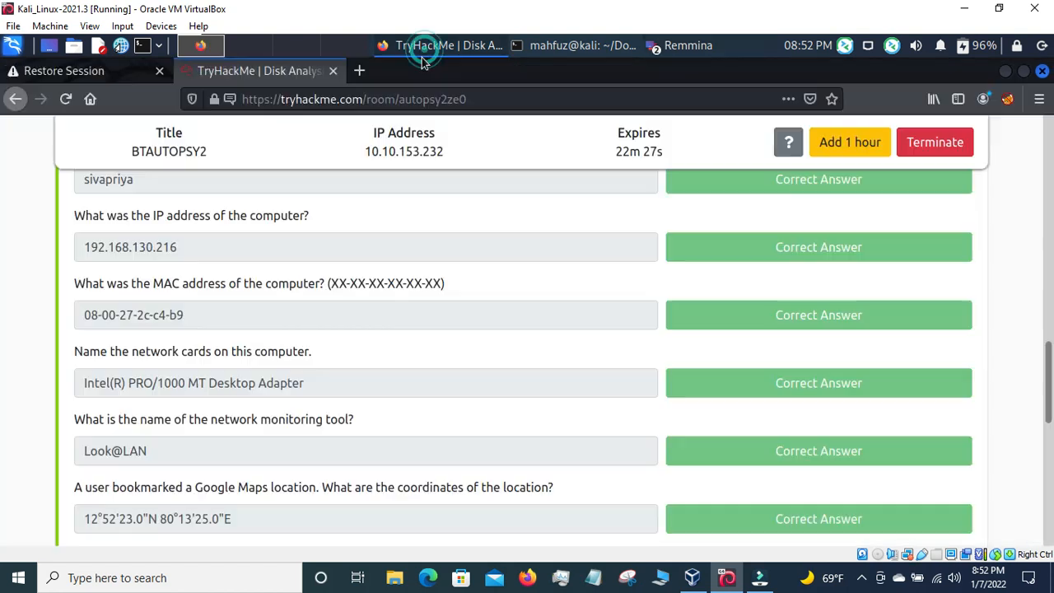
scroll(170, 414, "down", 1)
scroll(169, 413, "up", 1)
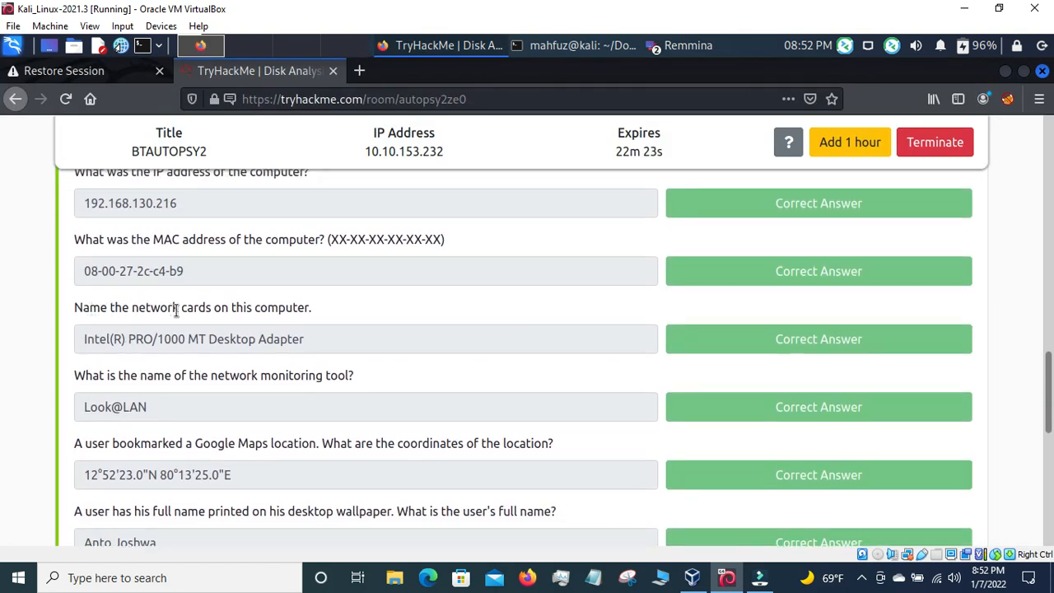
Return to the Autopsy session and try to open Look@LAN's Report subfolder and read further in irunin.ini's indexed text
left_click(692, 45)
left_click(698, 73)
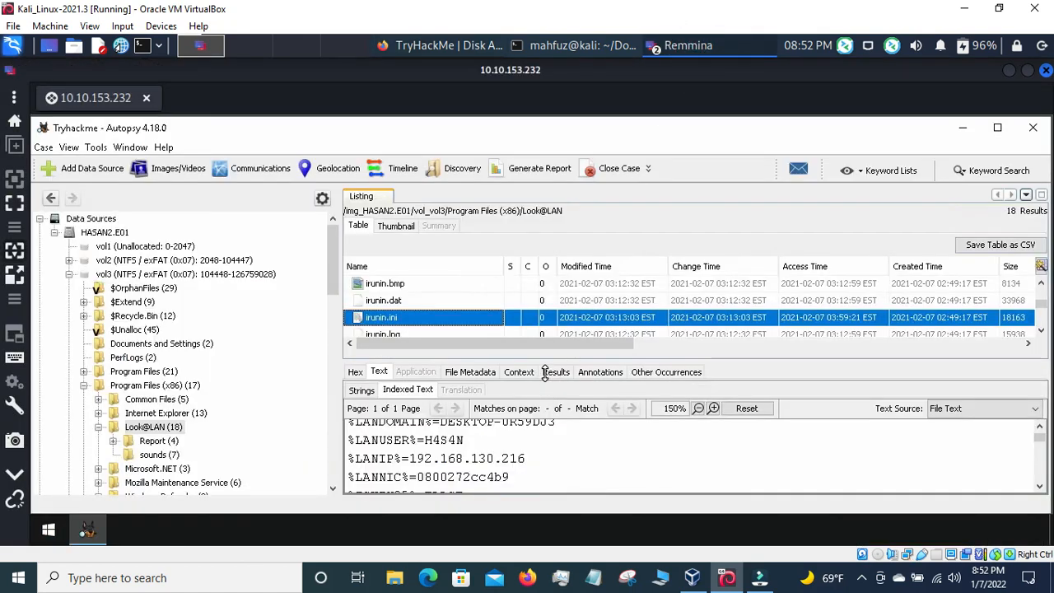
left_click(67, 275)
left_click(72, 275)
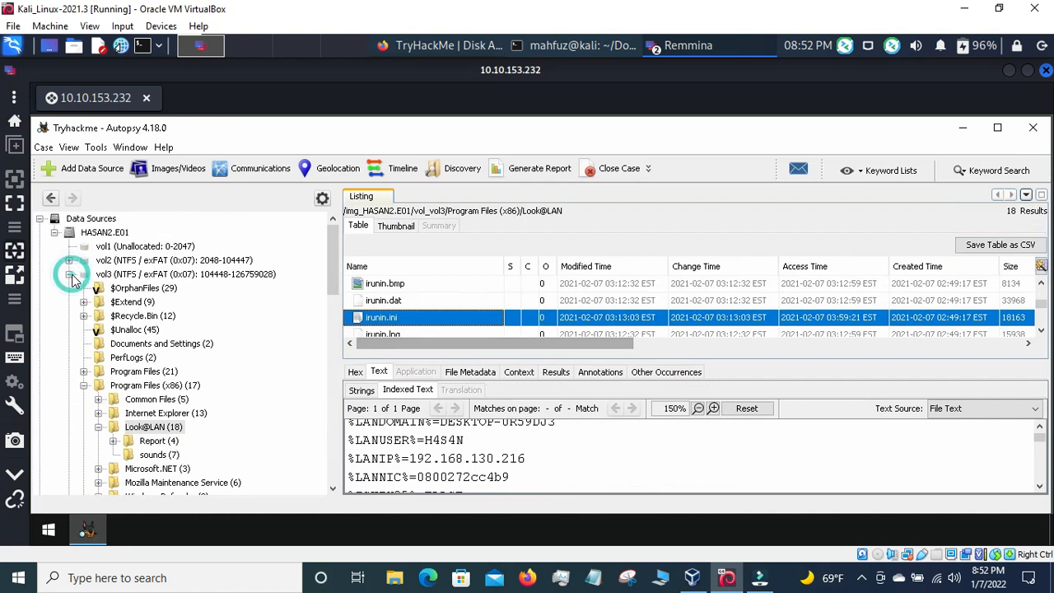
left_click(154, 433)
left_click(156, 445)
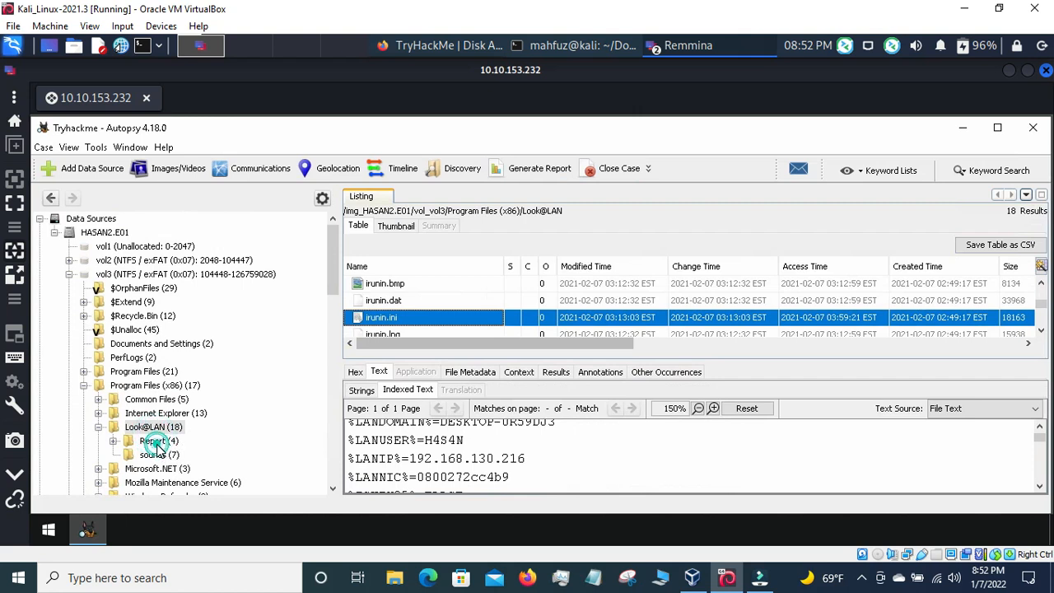
left_click(1039, 440)
left_click_drag(1040, 440, 1041, 468)
left_click(1040, 468)
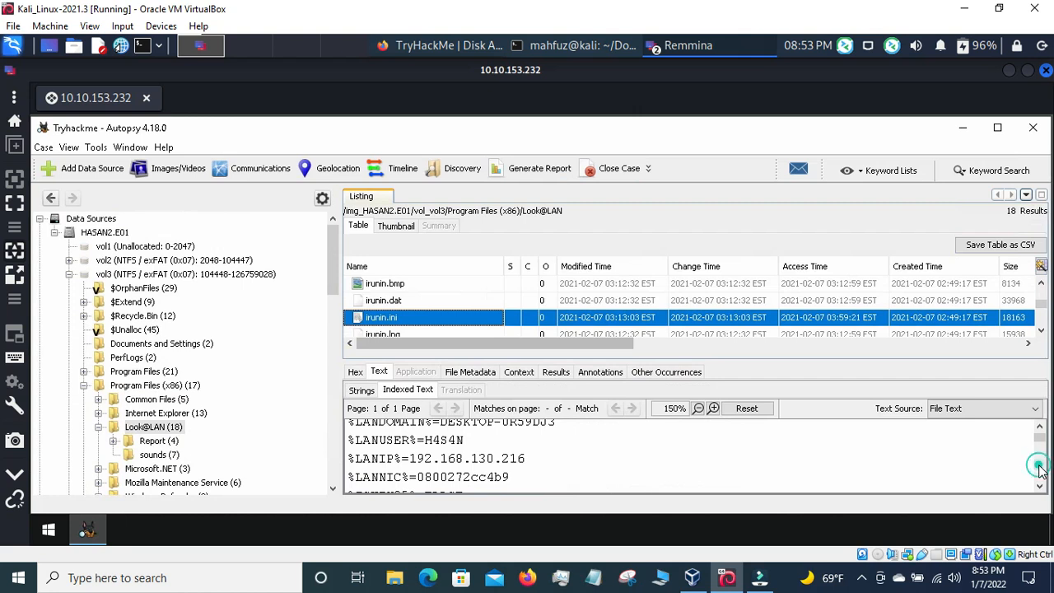
View the Extension Mismatch Detected results and return to the vol3 folders in the HASAN2.E01 tree
left_click(57, 232)
left_click(57, 232)
left_click(68, 274)
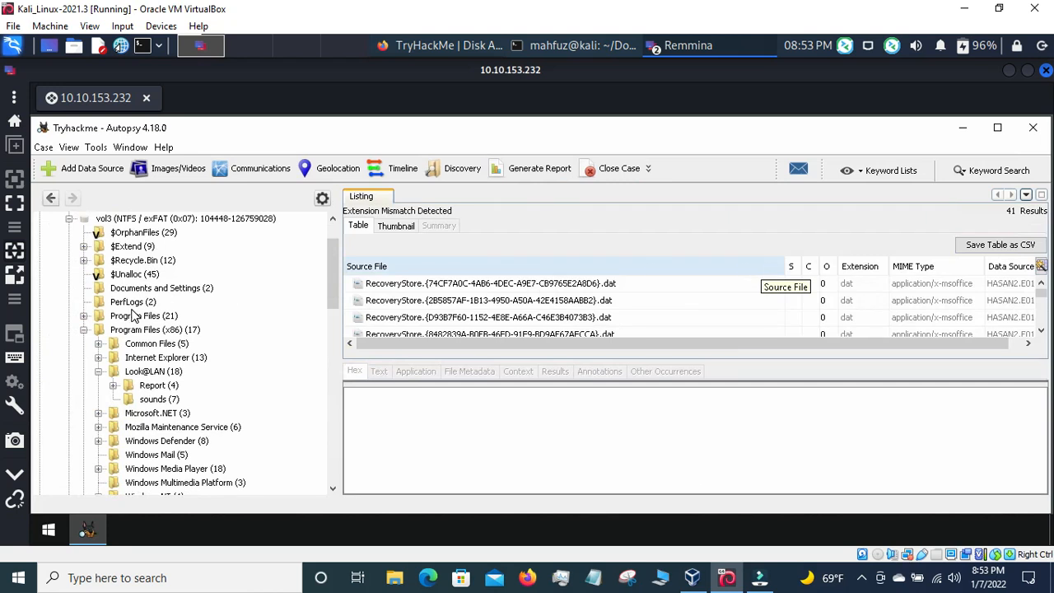
scroll(132, 317, "up", 2)
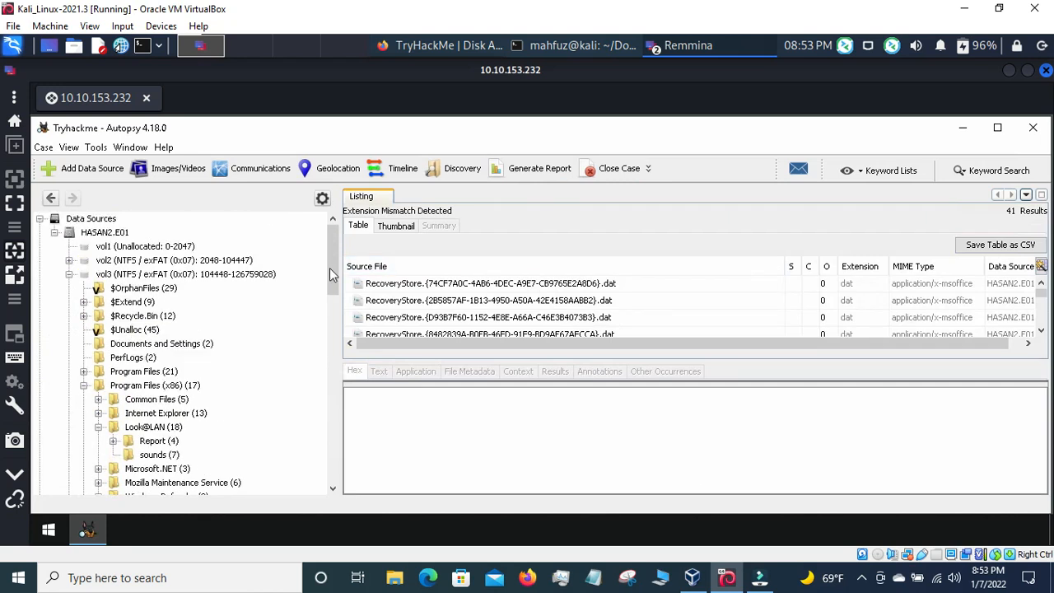
Collapse vol3 in the data source tree and browse the Installed Programs results under Extracted Content
left_click(68, 275)
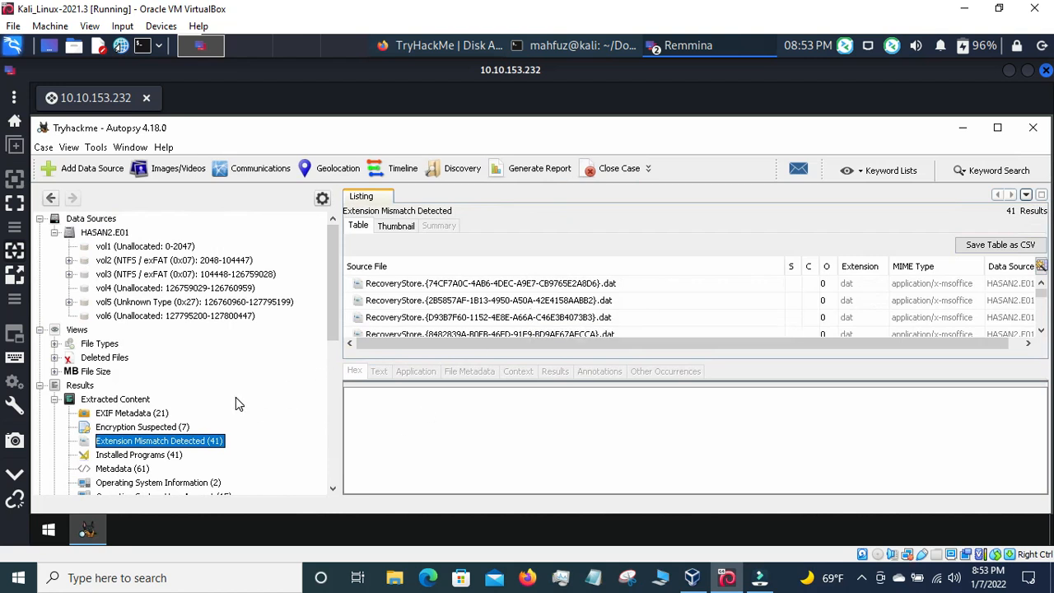
scroll(236, 397, "down", 2)
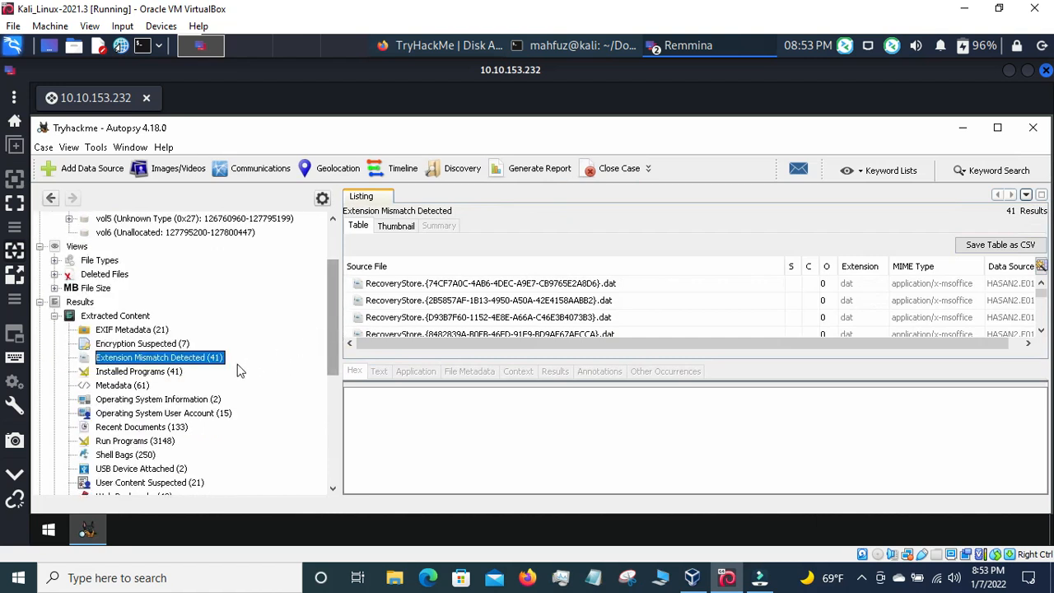
left_click(146, 370)
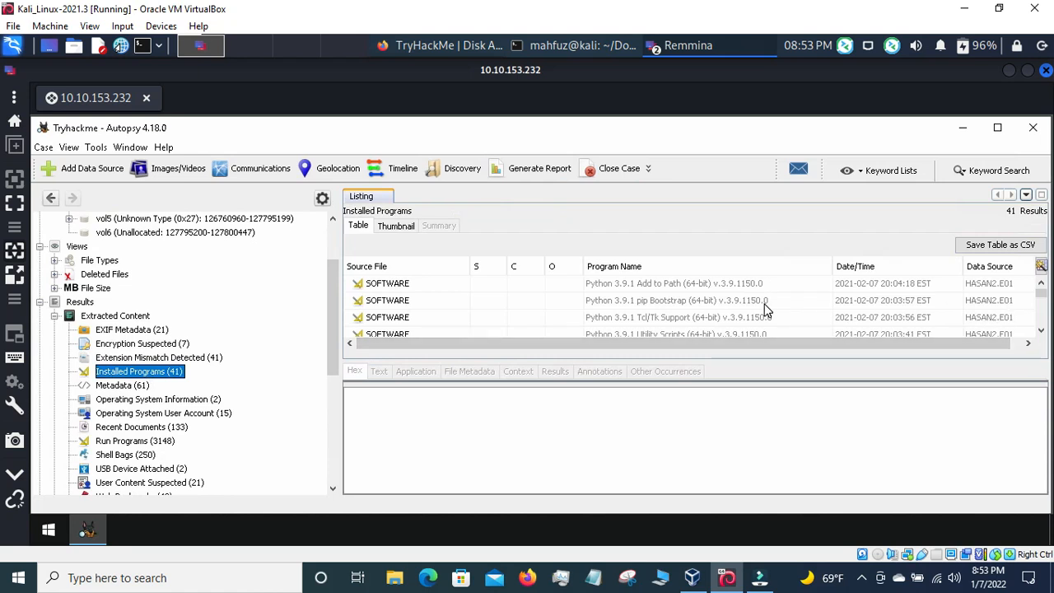
scroll(765, 310, "down", 5)
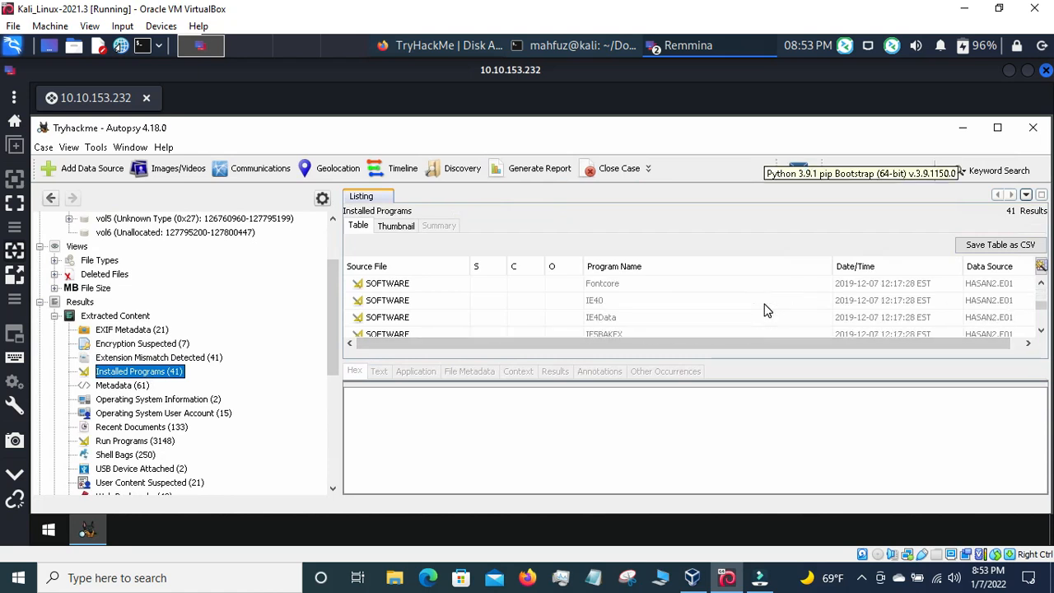
scroll(764, 309, "up", 3)
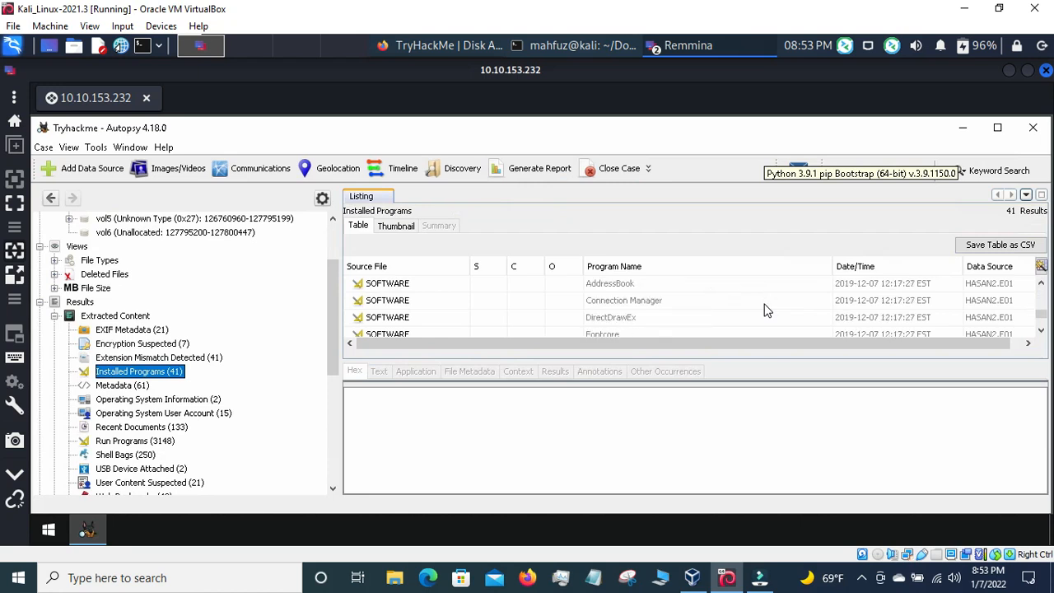
scroll(765, 310, "down", 5)
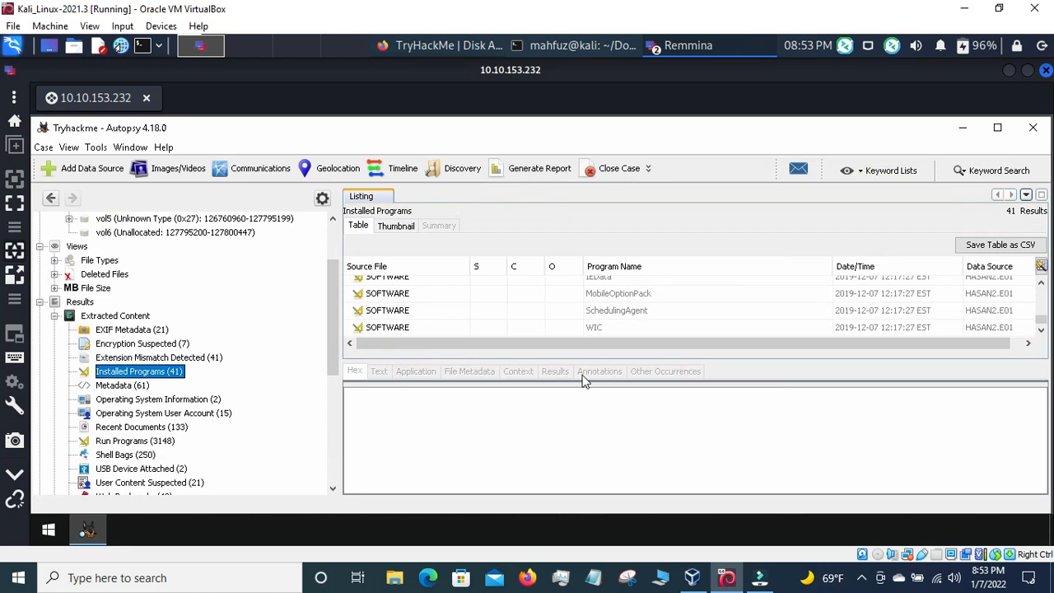
Enlarge the listing area to show more rows and return to the first Installed Programs entries
left_click(845, 359)
left_click_drag(845, 359, 845, 421)
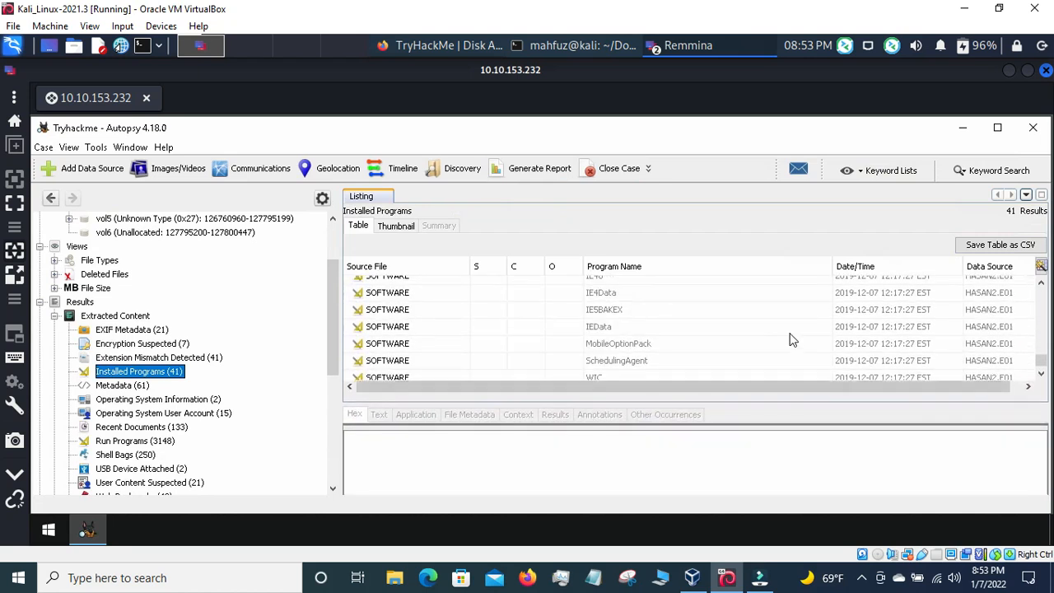
scroll(1000, 353, "down", 5)
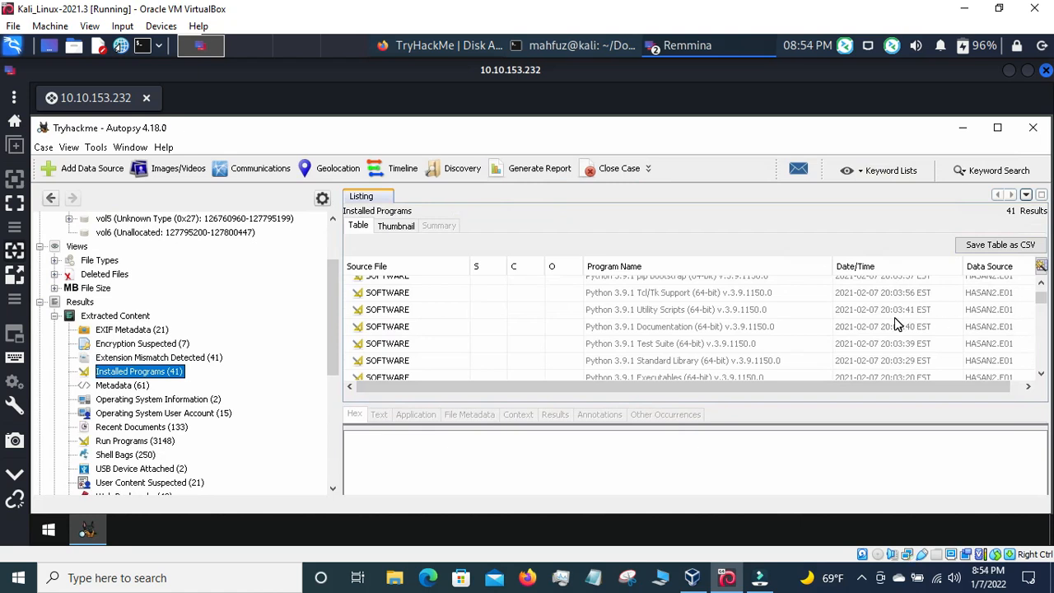
scroll(896, 321, "up", 1)
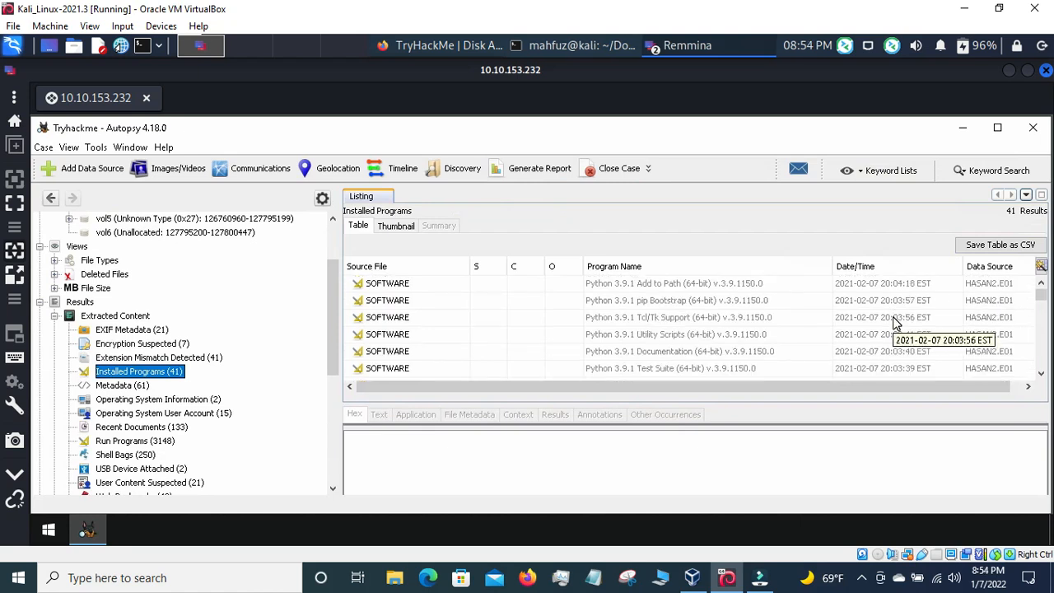
Go through the Installed Programs entries one by one from Python 3.9.1 Add to Path to the final WIC entry, looking for network-related software
left_click(752, 288)
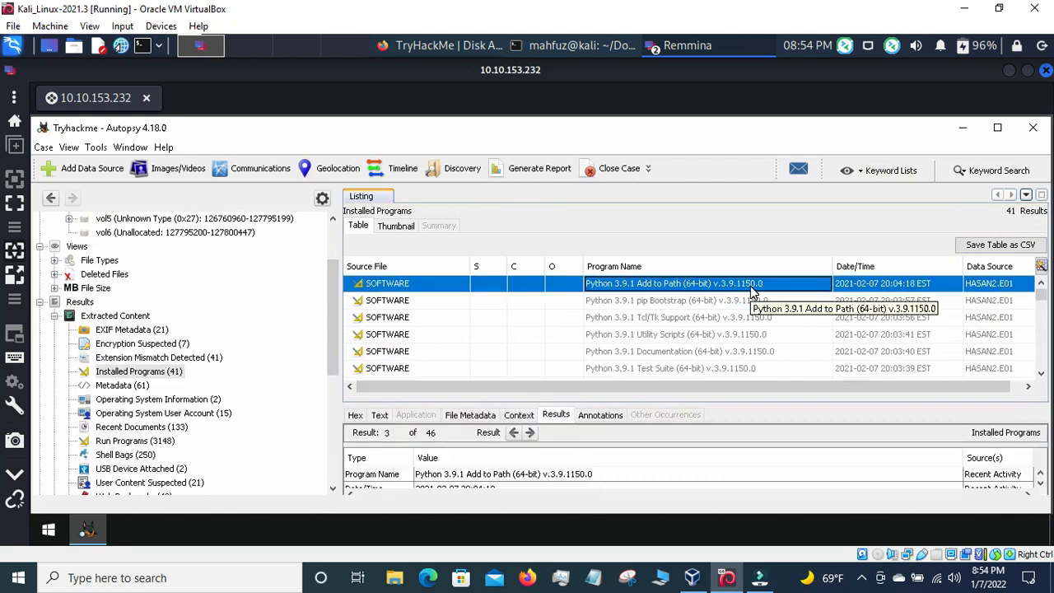
key("Down")
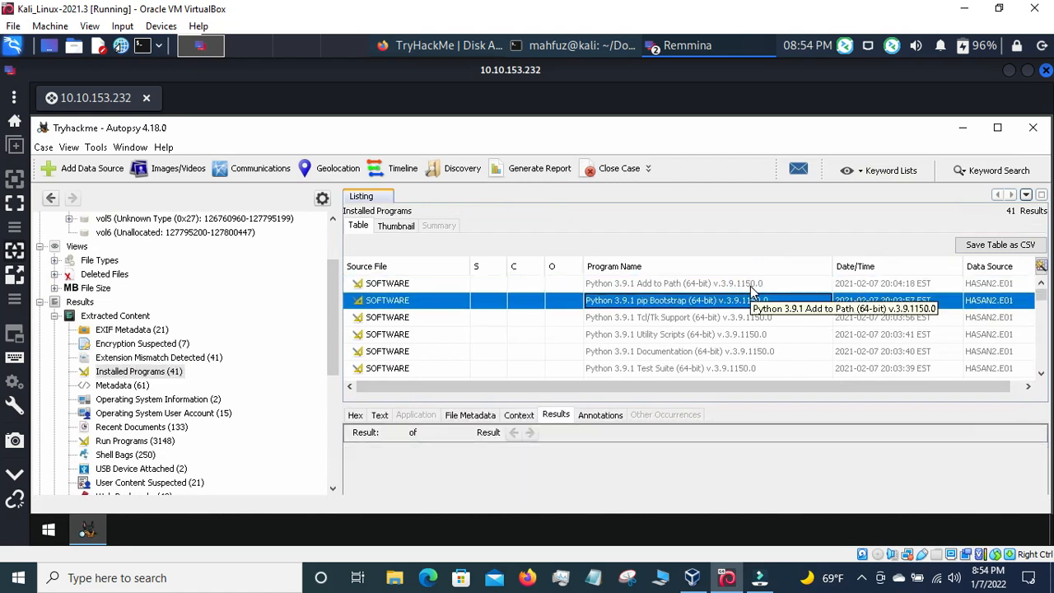
key("Down")
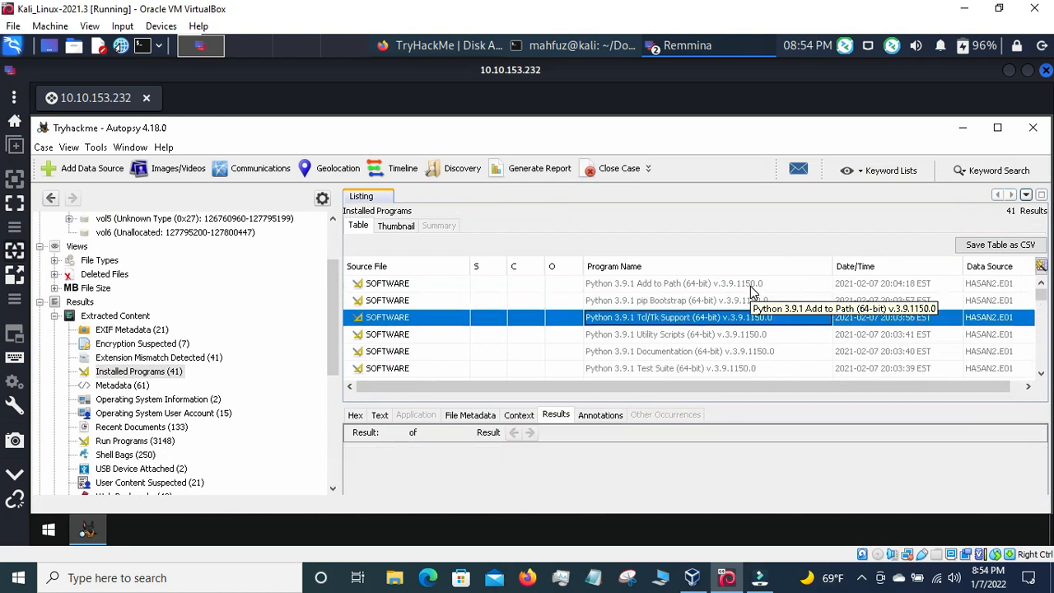
key("Down")
key("Down")
key("Down")
key("Down")
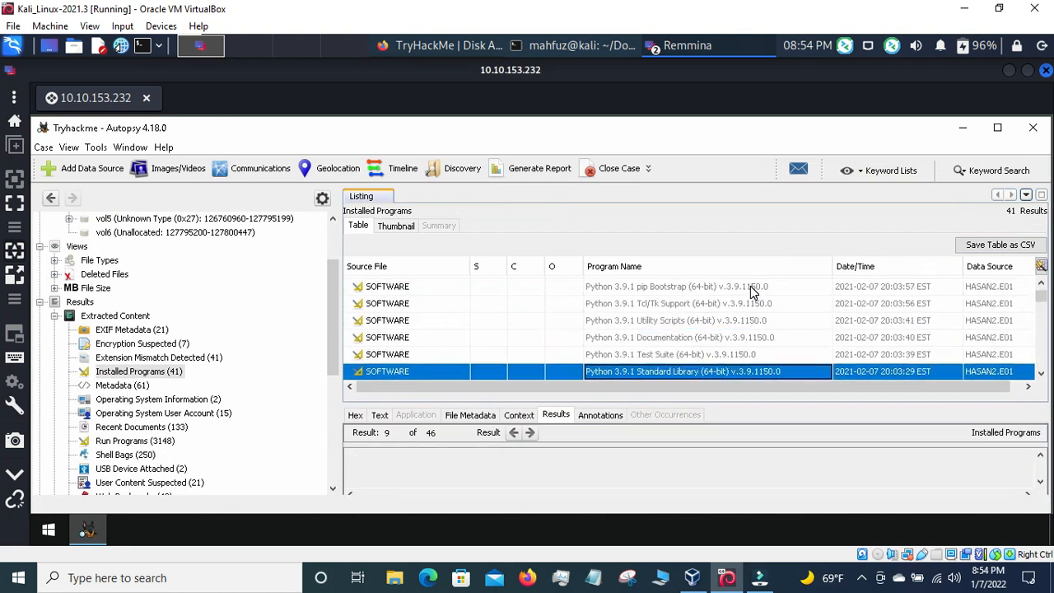
key("Down")
key("Down")
key("Down")
key("Down")
key("Down")
key("Down")
key("Down")
key("Down")
key("Down")
key("Down")
key("Down")
key("Down")
key("Down")
key("Down")
key("Down")
key("Down")
key("Down")
key("Down")
key("Down")
key("Down")
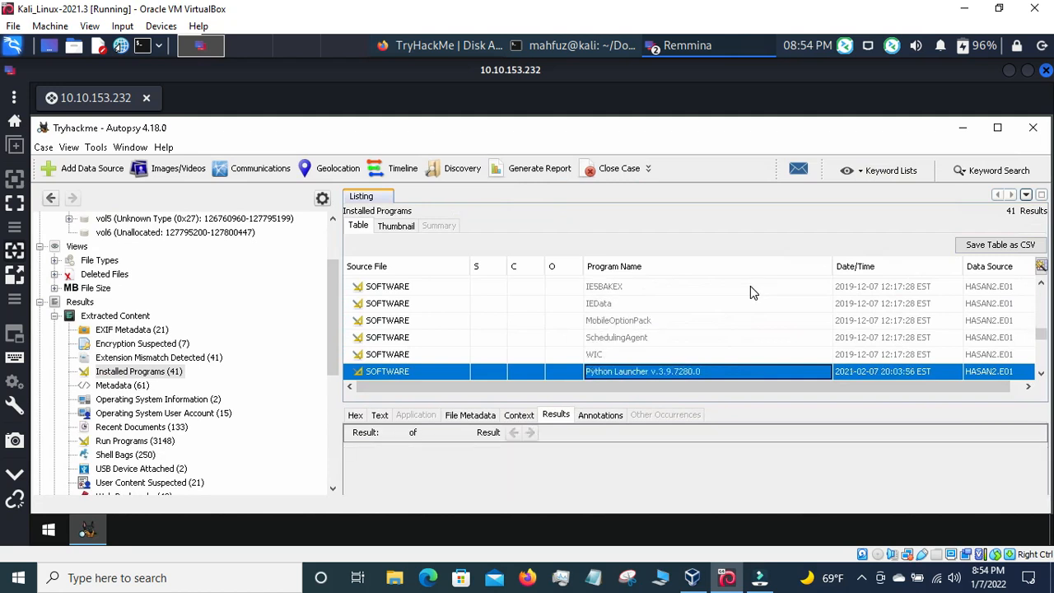
key("Down")
key("Down")
key("Down")
key("Down")
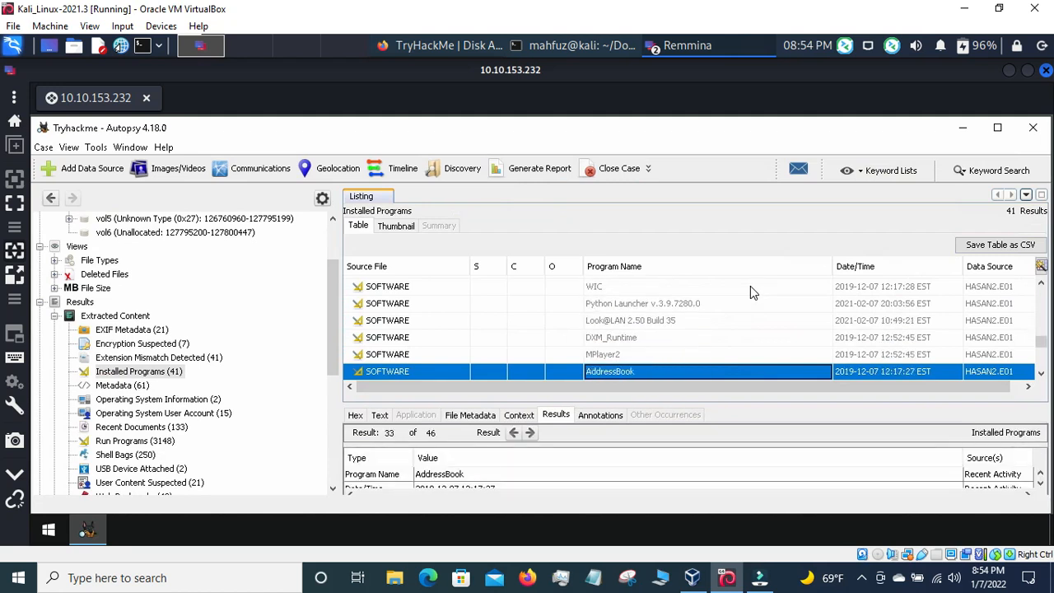
key("Down")
key("Down")
key("Down")
key("Down")
key("Down")
key("Down")
key("Down")
key("Down")
key("Down")
key("Down")
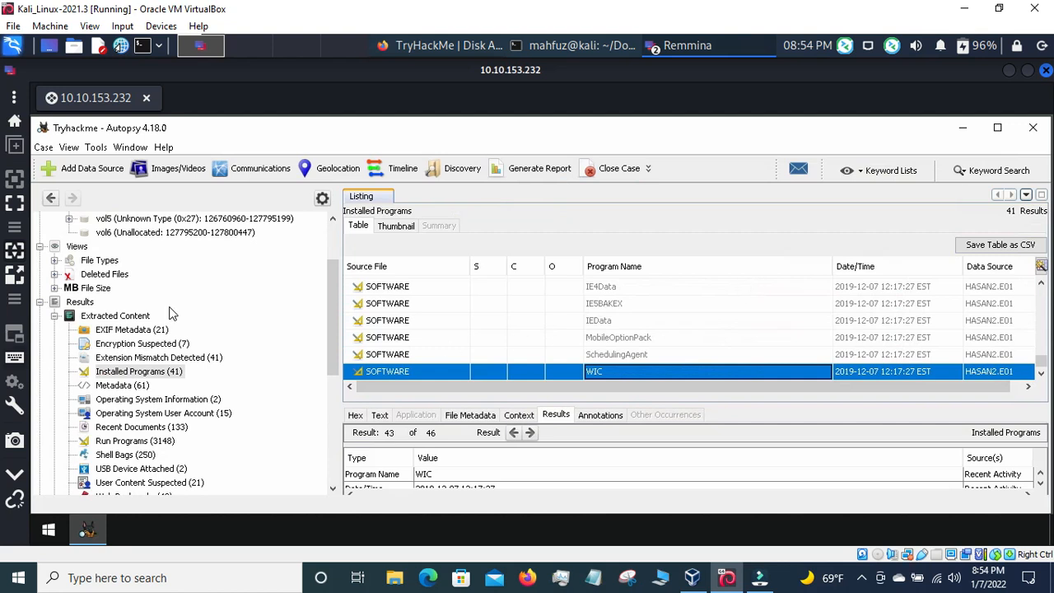
Check the room's network cards question in Firefox and run an exact-match keyword search for "Desktop" in Autopsy
scroll(173, 313, "up", 1)
scroll(173, 313, "up", 1)
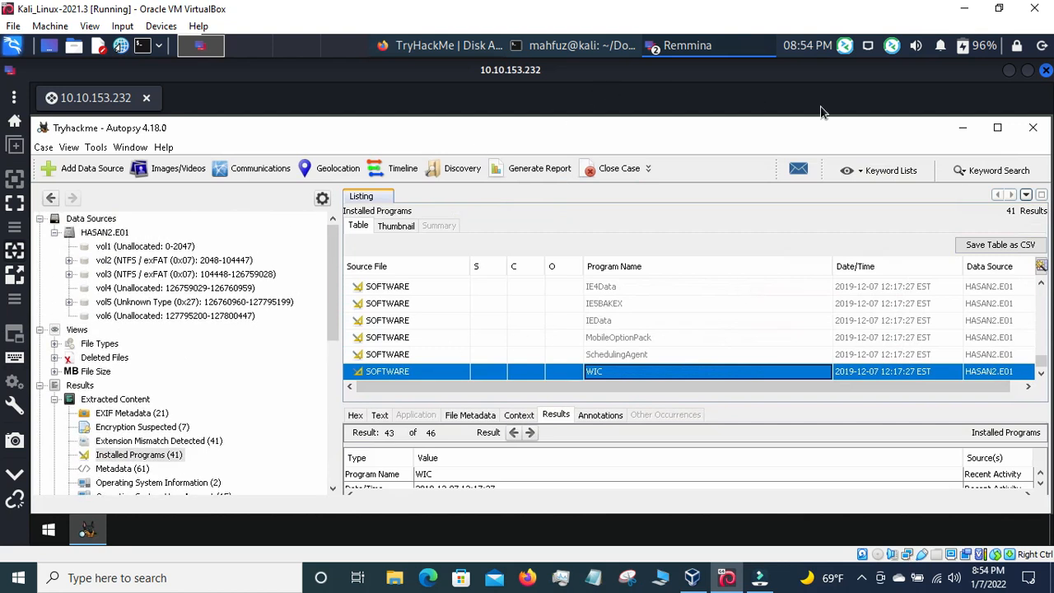
left_click(992, 172)
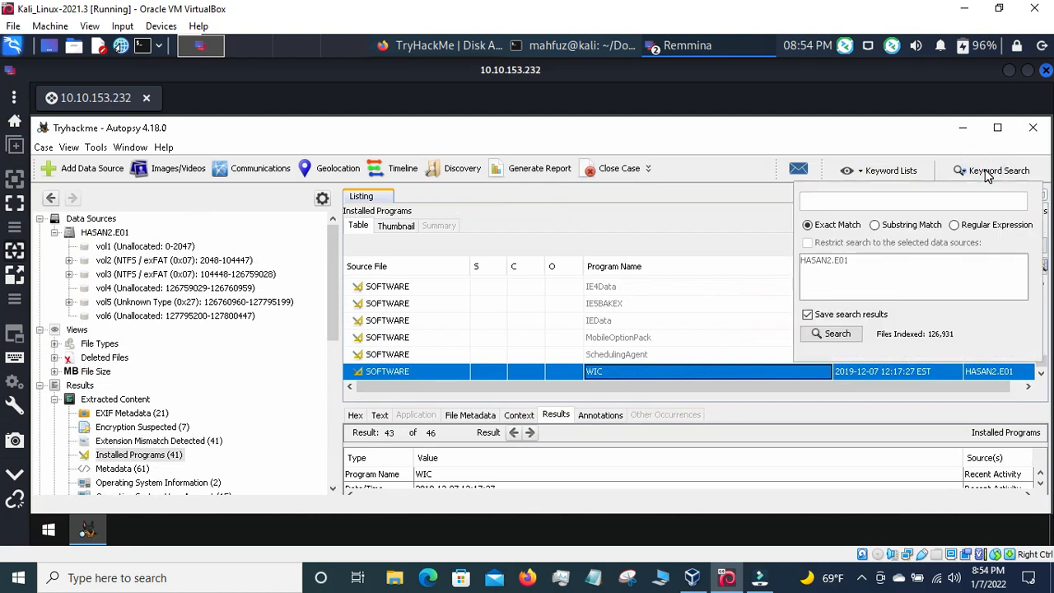
left_click(881, 202)
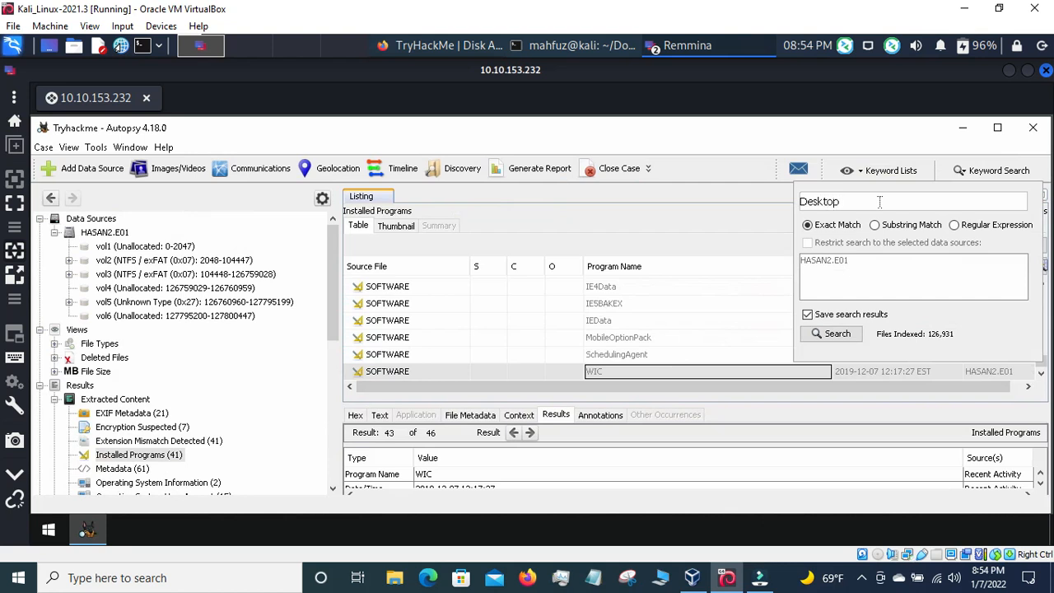
left_click(418, 52)
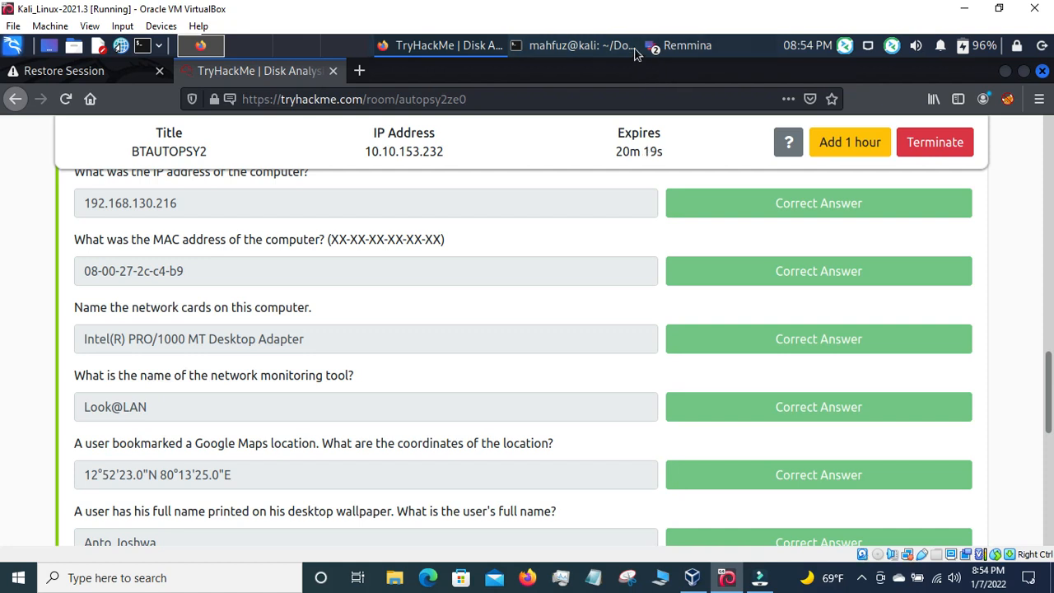
left_click(680, 45)
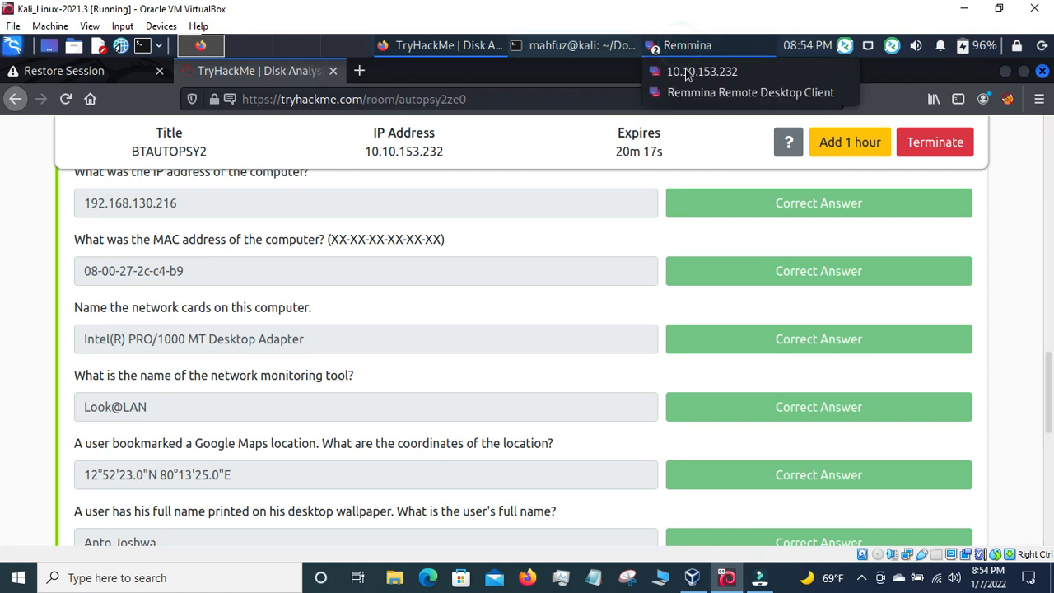
left_click(696, 72)
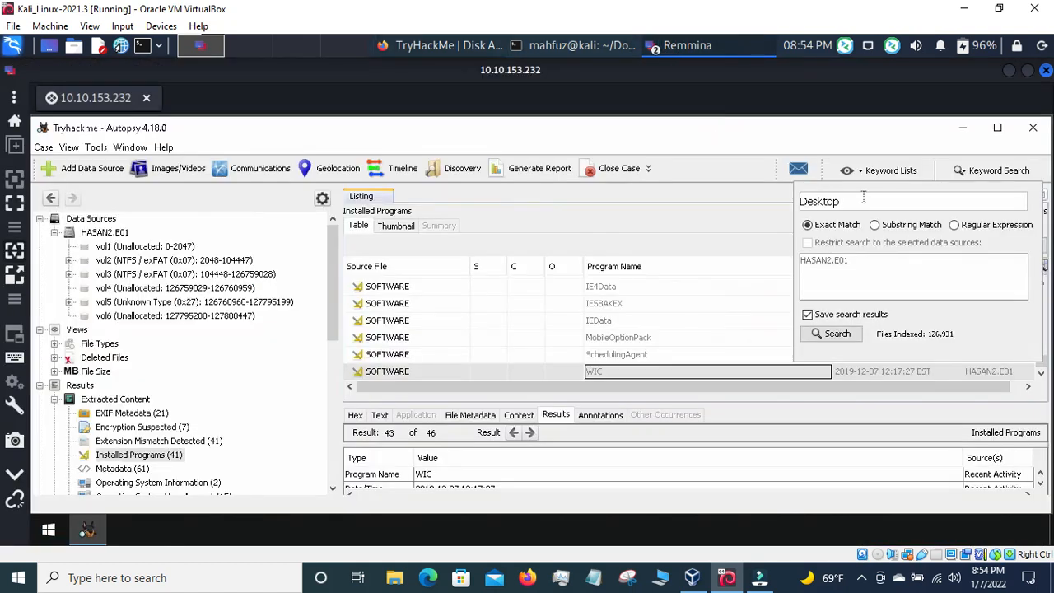
left_click(838, 336)
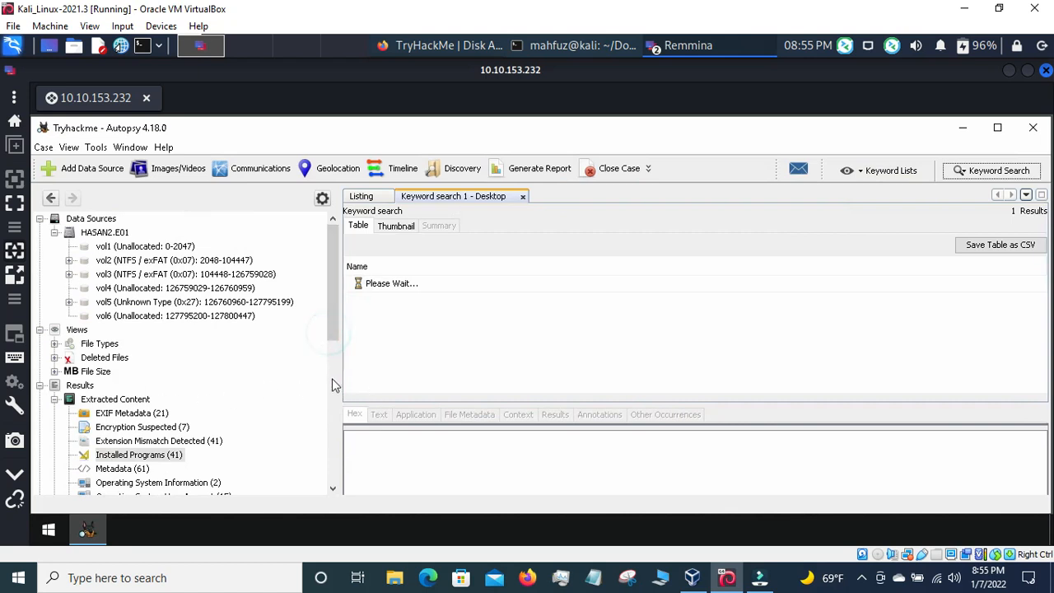
Look through the results tree down to Keyword Hits, recheck the room's network cards question and return to the Autopsy session
scroll(332, 387, "down", 3)
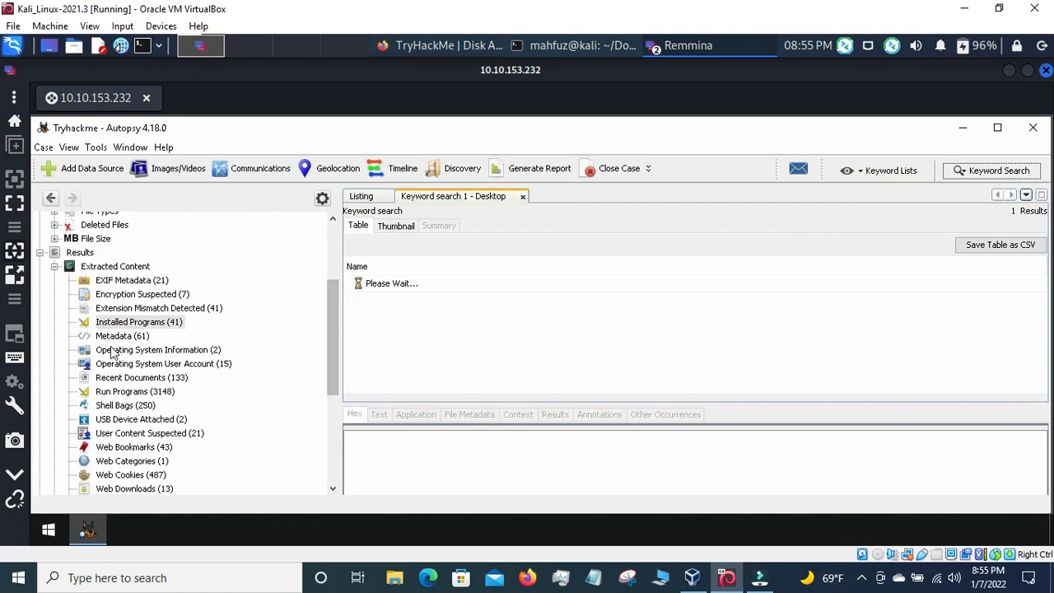
scroll(159, 388, "down", 4)
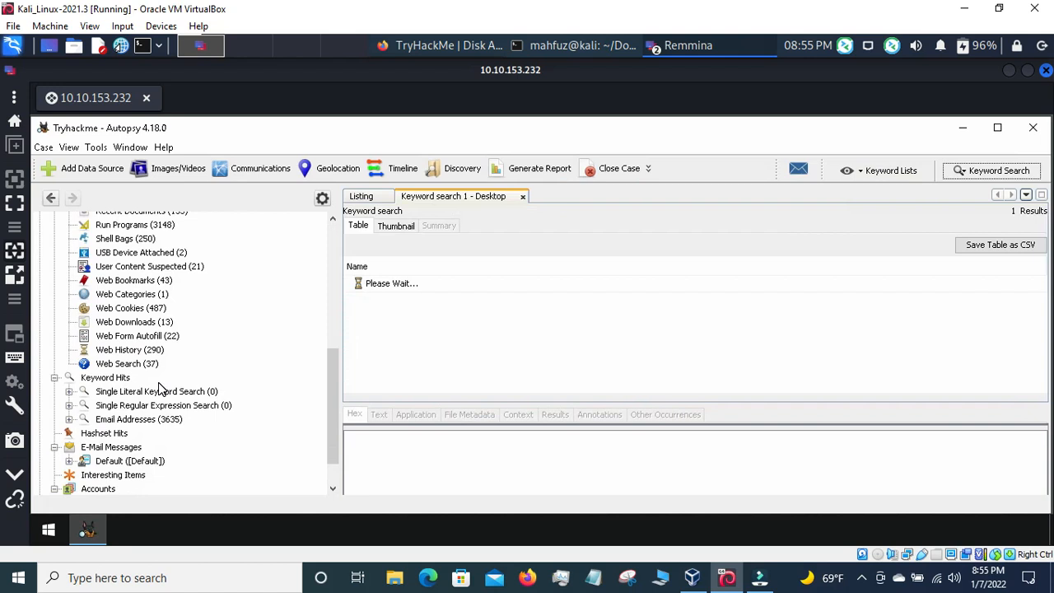
left_click(449, 45)
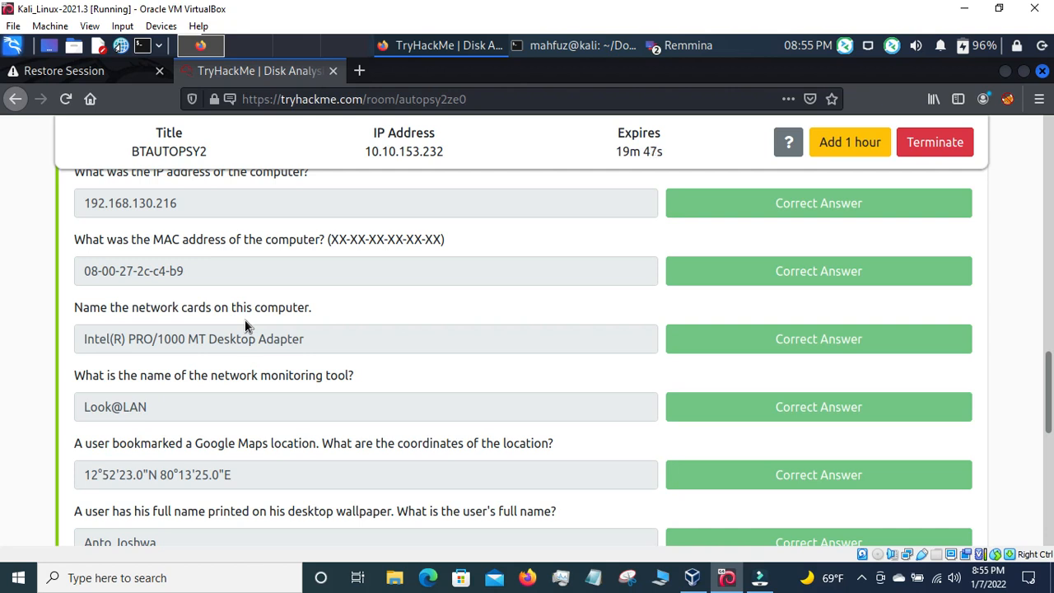
left_click(468, 47)
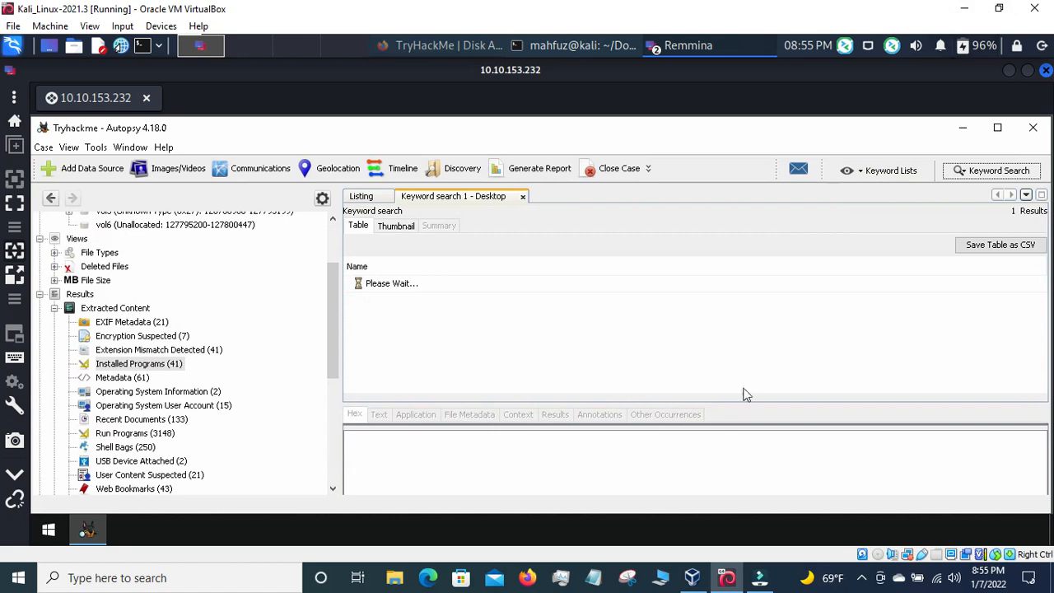
Switch to VirtualBox Manager, compare the network adapters of the WS2K19, vm and Kali_Linux-2021.3 machines, and return to the Kali machine
left_click(726, 581)
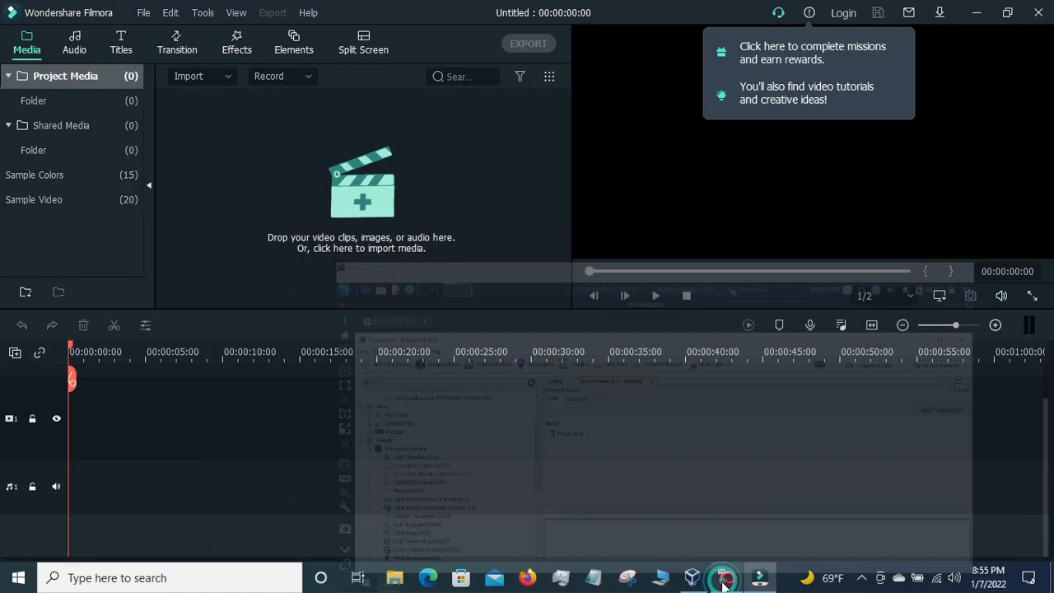
left_click(692, 576)
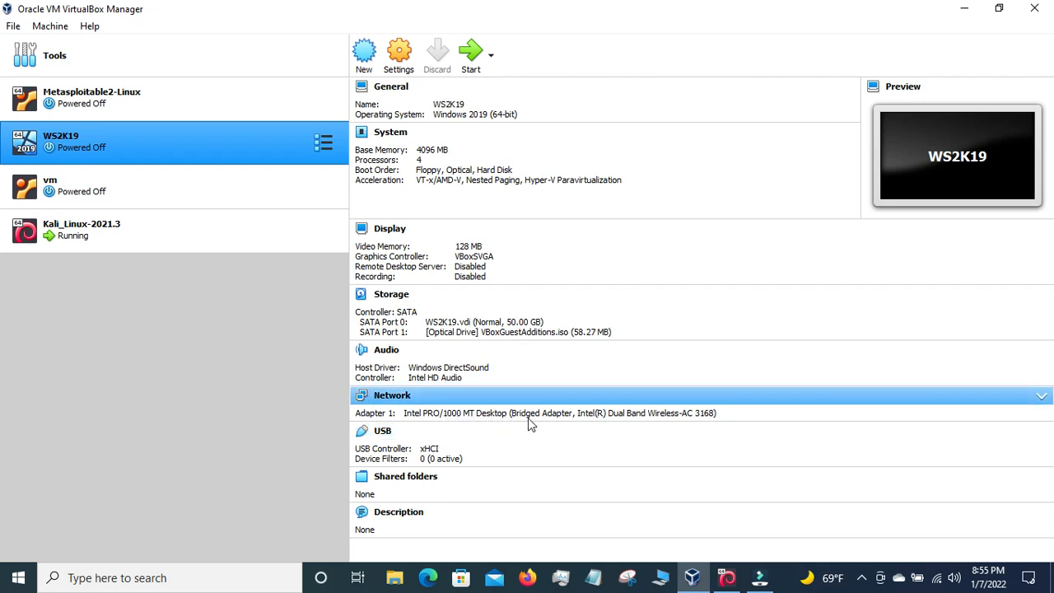
left_click(211, 179)
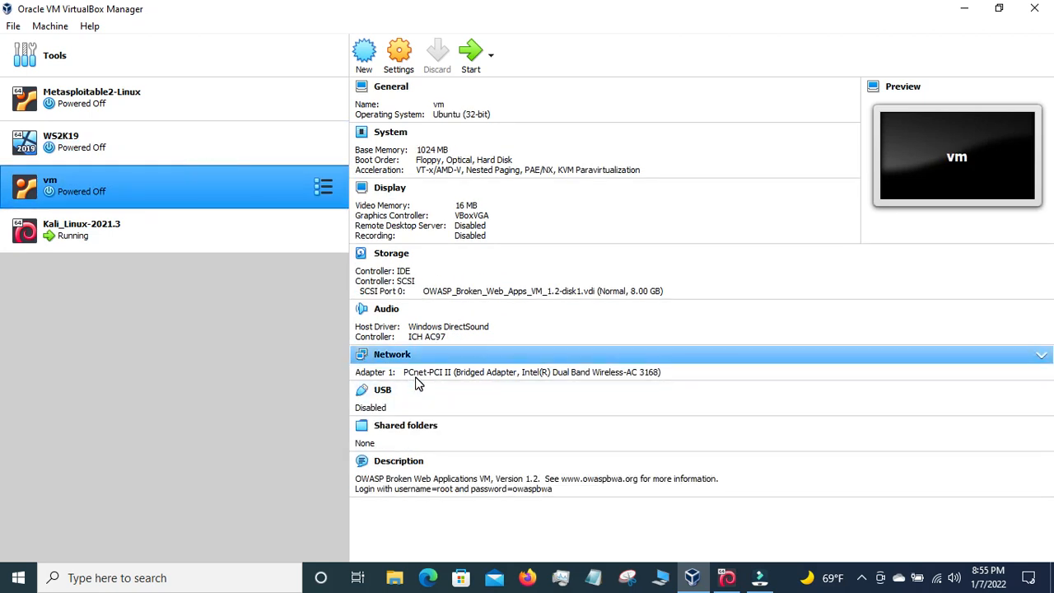
left_click(278, 154)
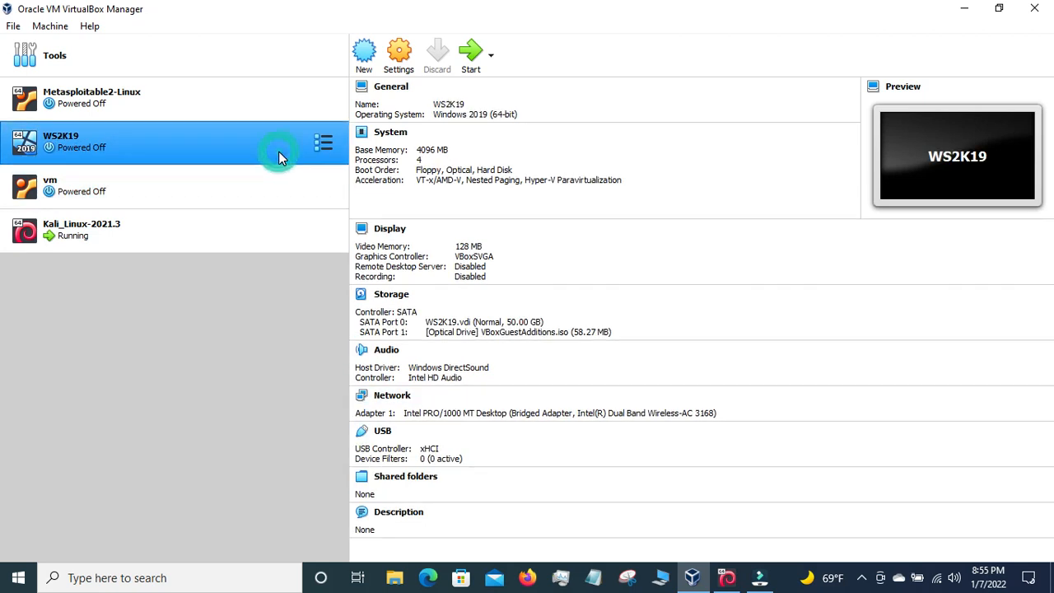
left_click(251, 189)
left_click(219, 227)
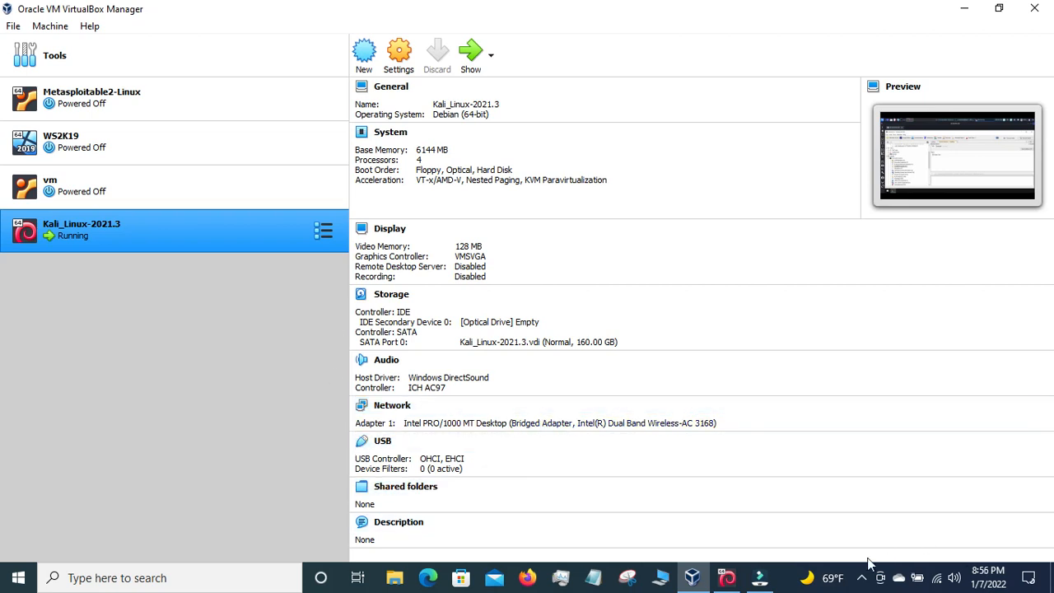
left_click(727, 577)
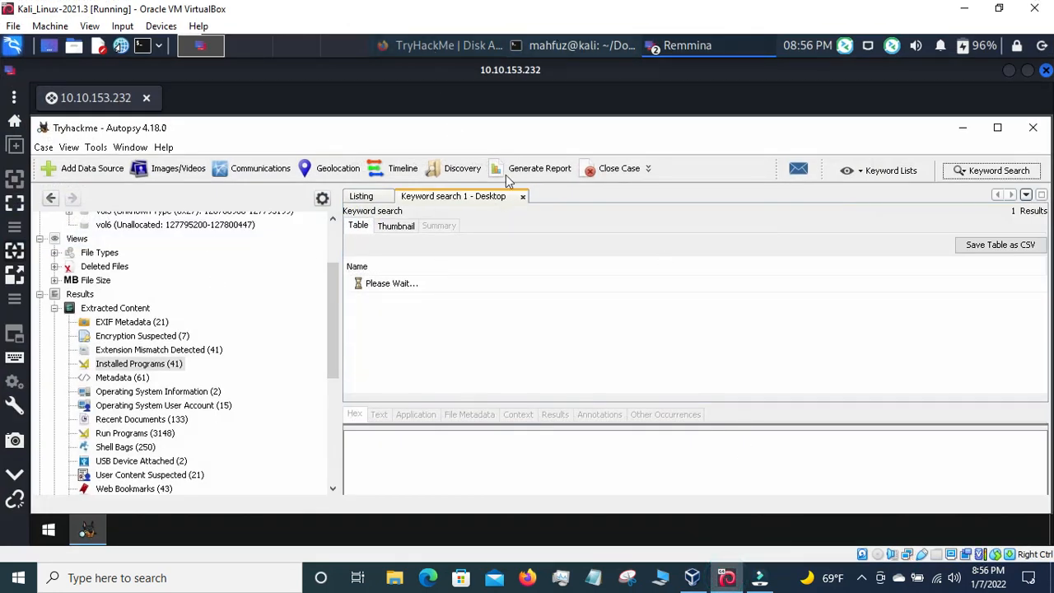
Switch to the TryHackMe room and review the network cards question and the following one on the bookmarked Google Maps location
left_click(420, 47)
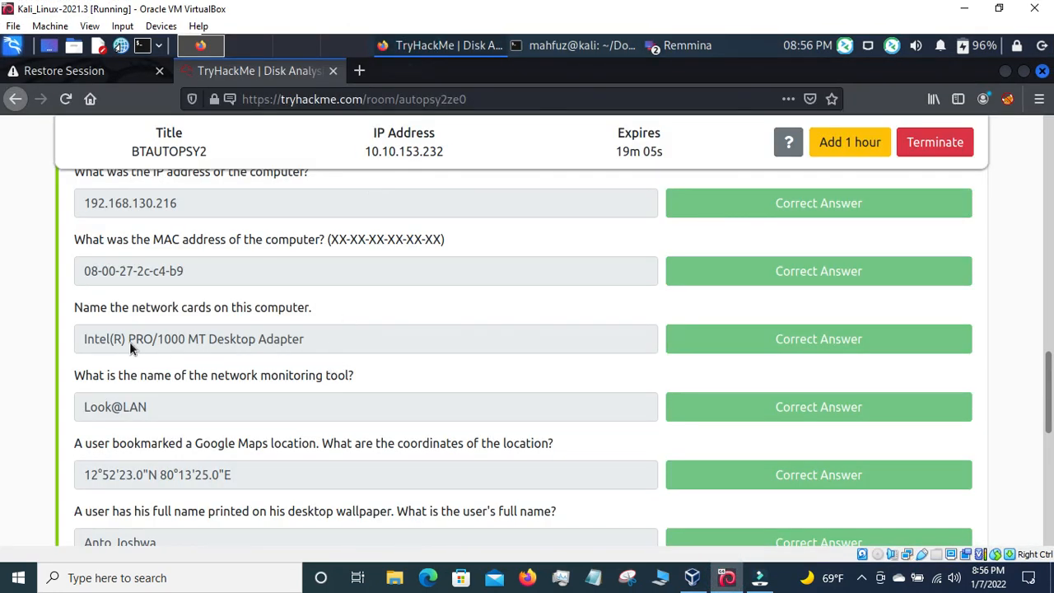
scroll(214, 395, "down", 2)
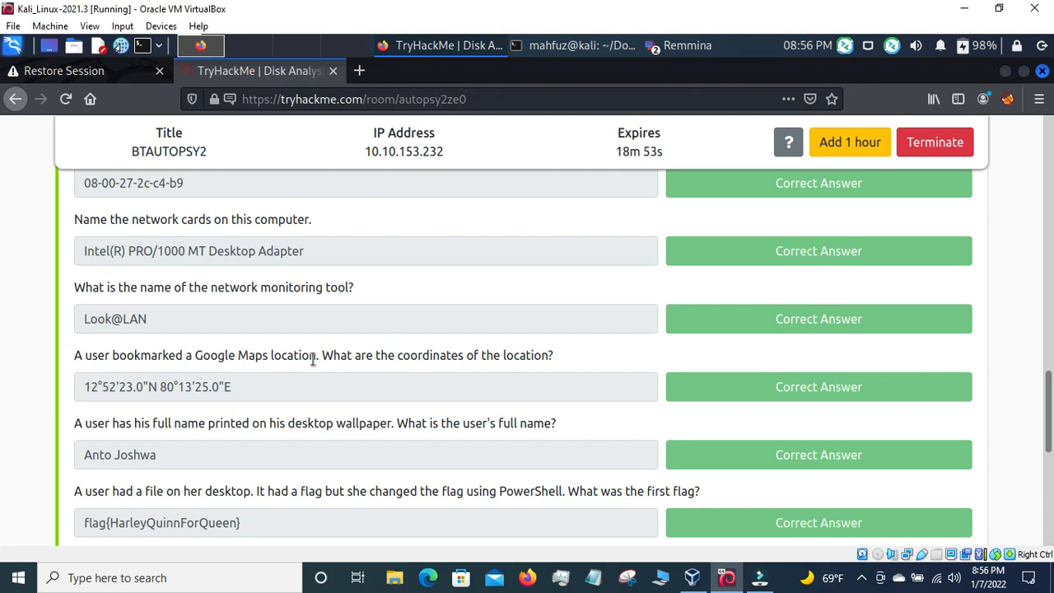
Return from the TryHackMe room to the 10.10.153.232 remote session and close the "Desktop" keyword search results in Autopsy
scroll(318, 356, "down", 1)
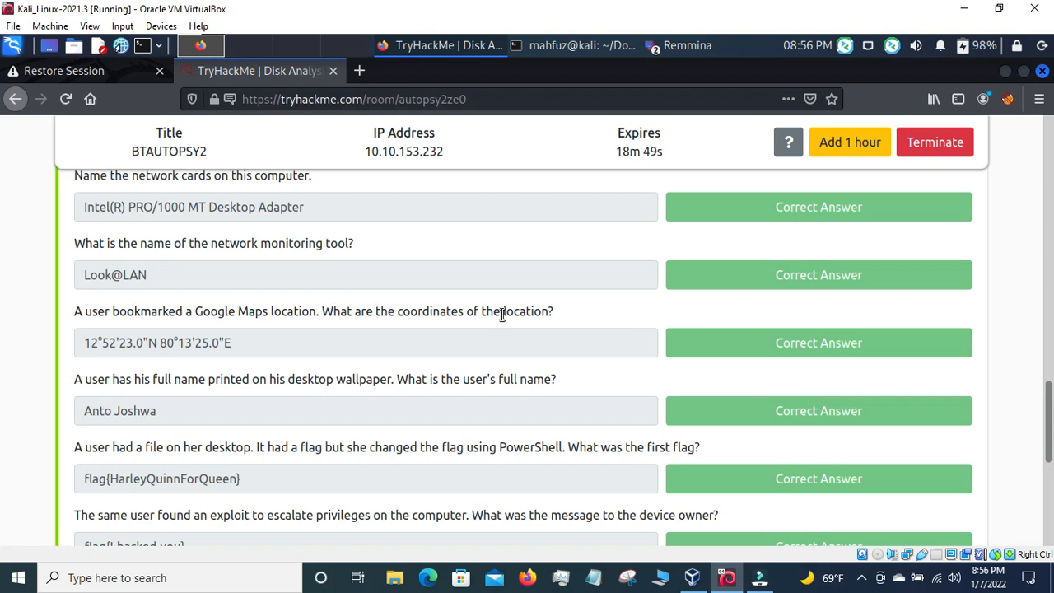
left_click(690, 43)
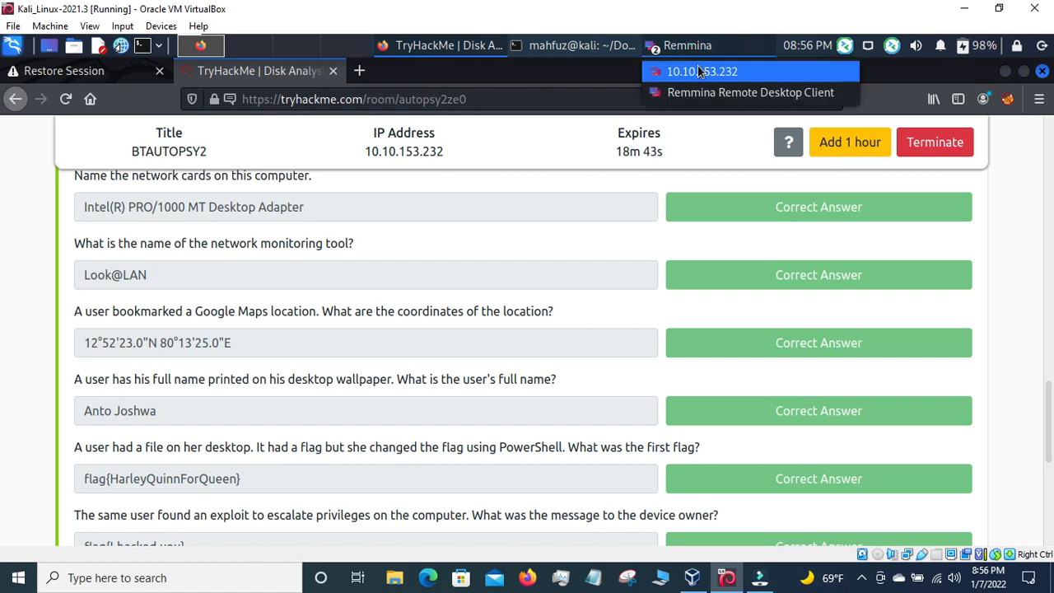
left_click(698, 66)
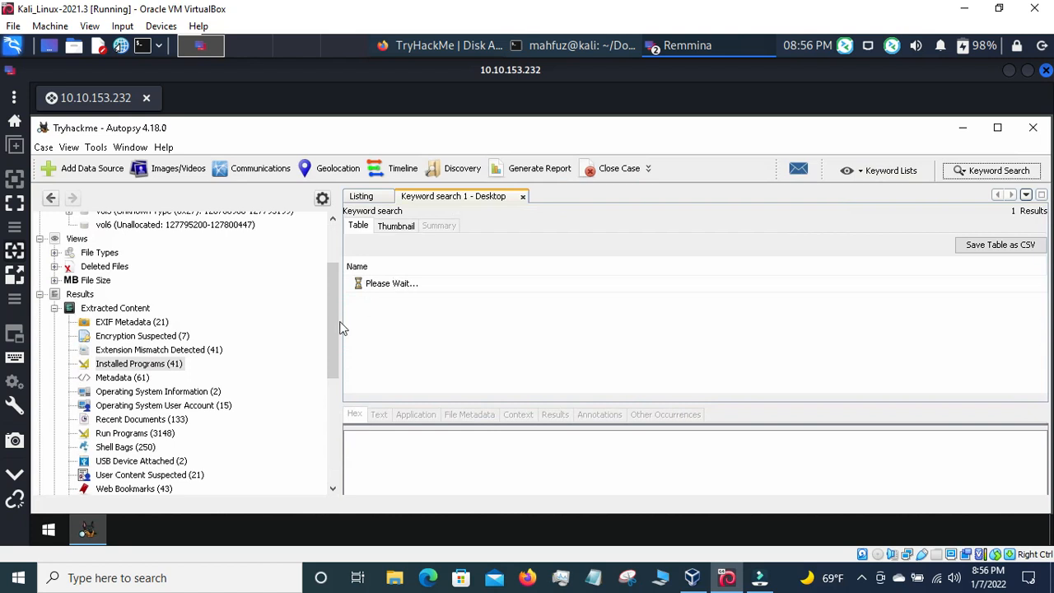
left_click(331, 360)
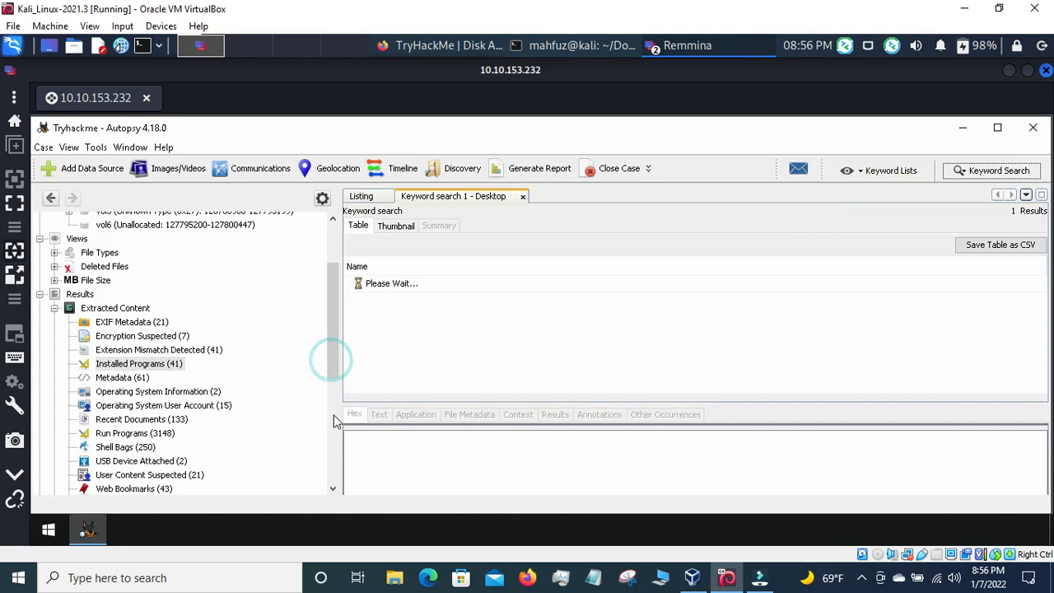
left_click(523, 197)
left_click(522, 197)
left_click(521, 196)
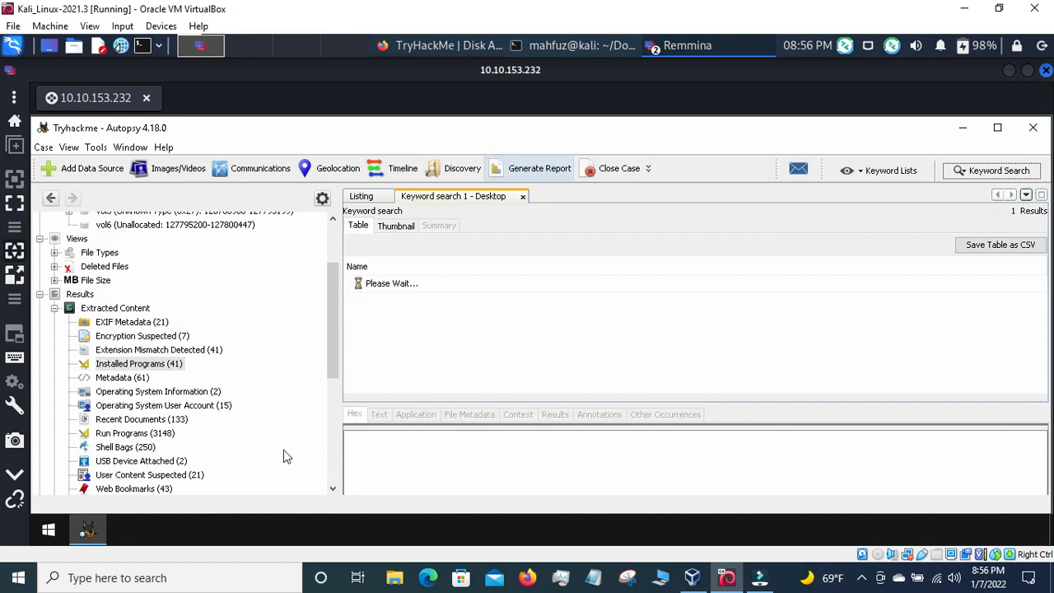
Display the Web Bookmarks results under Extracted Content
left_click(332, 489)
left_click(332, 488)
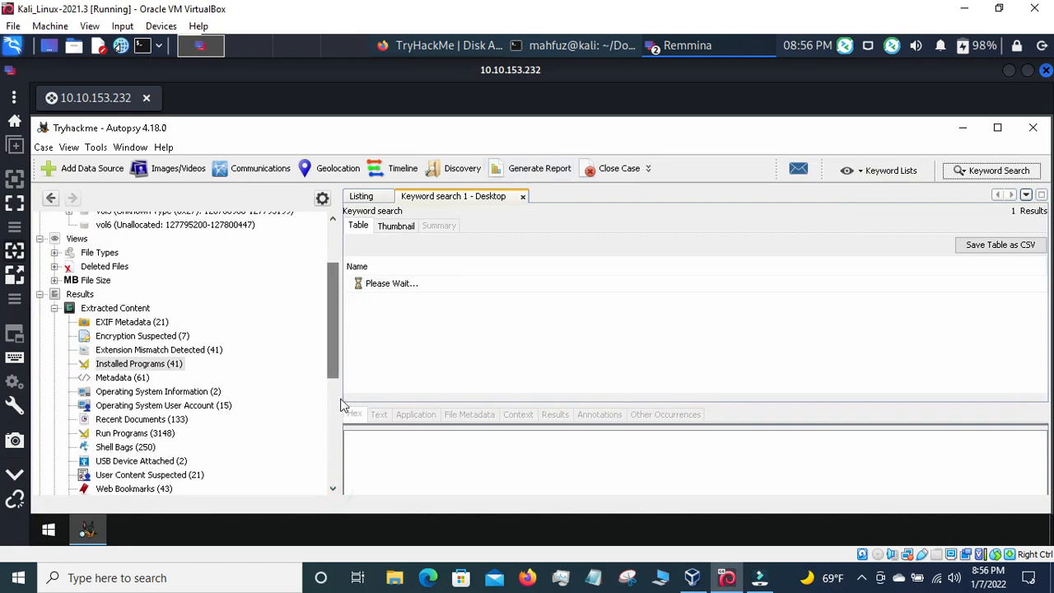
left_click(332, 369)
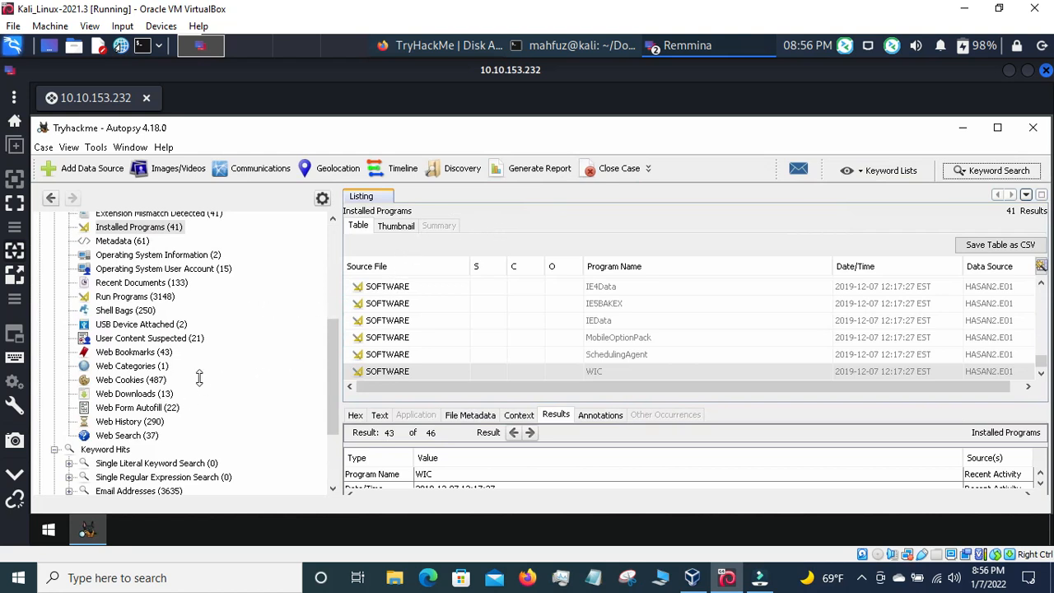
scroll(200, 377, "down", 3)
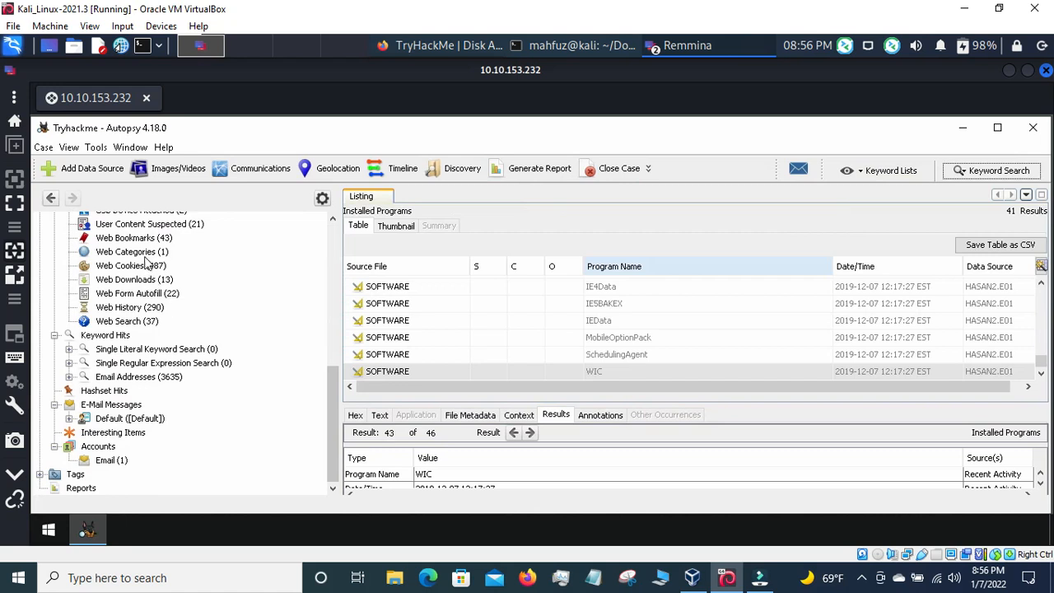
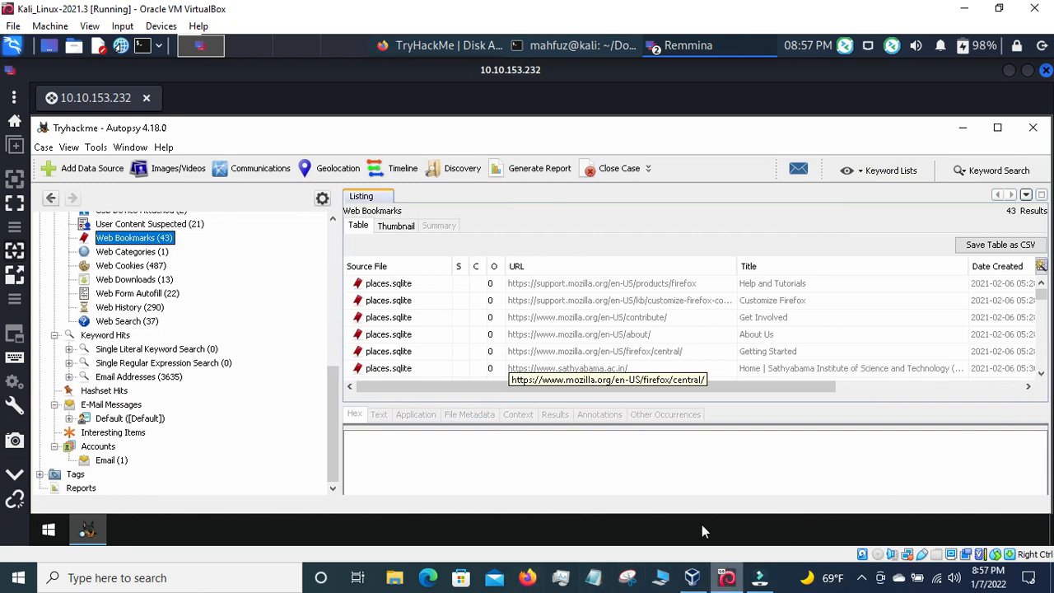
Recheck the room's Google Maps coordinates question in Firefox and look through the web bookmarks in Autopsy for the location
left_click(433, 46)
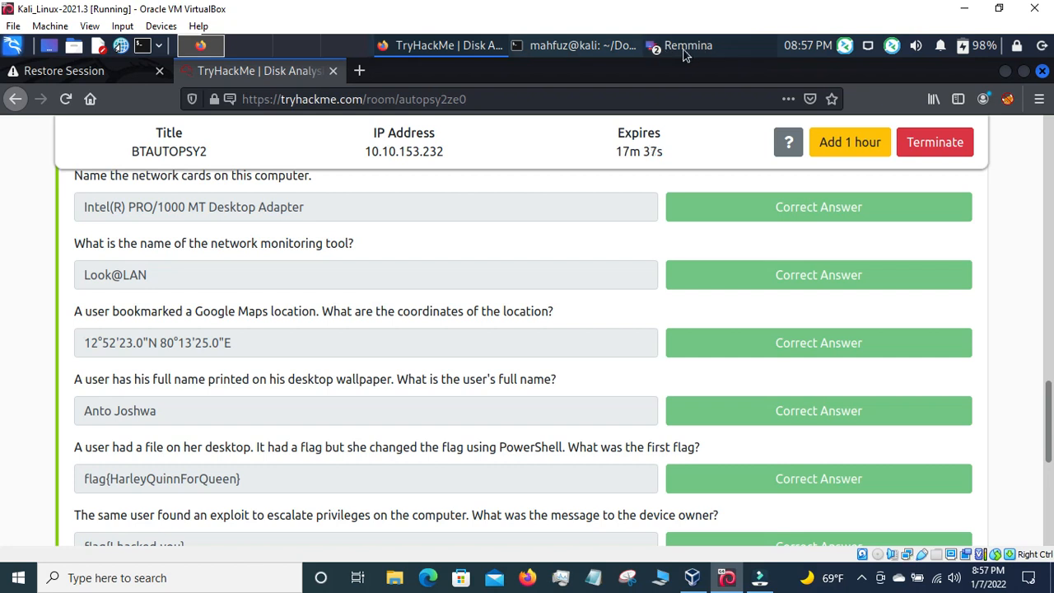
left_click(655, 51)
left_click(663, 66)
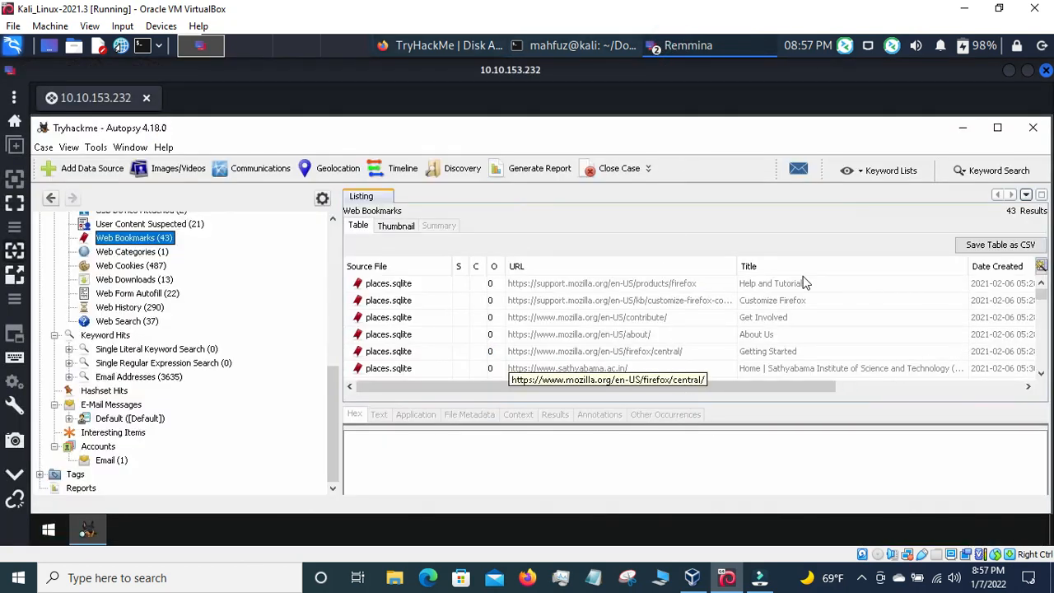
left_click(692, 291)
left_click(1043, 373)
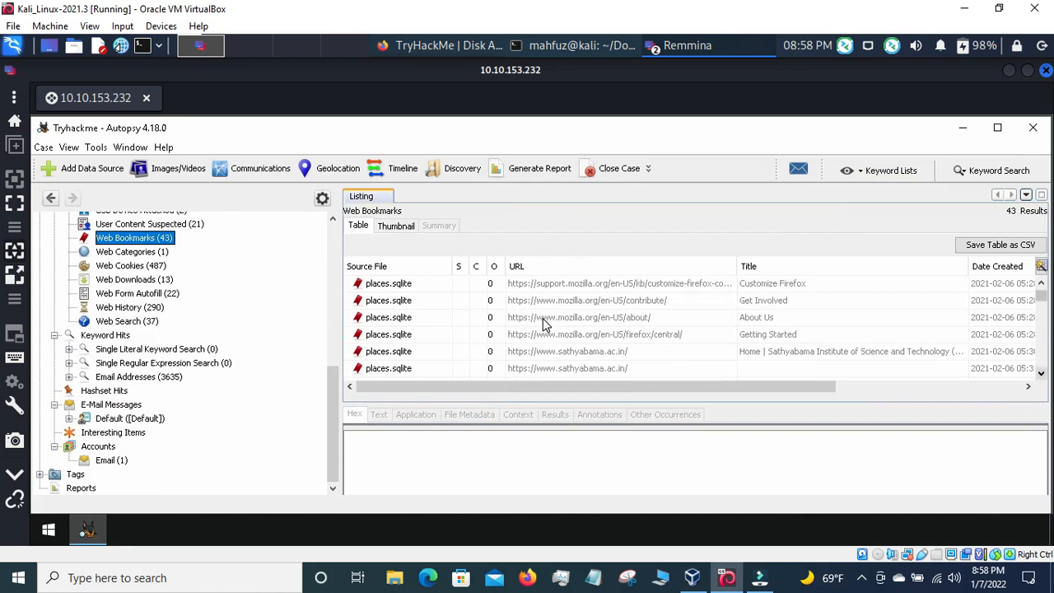
scroll(555, 329, "down", 2)
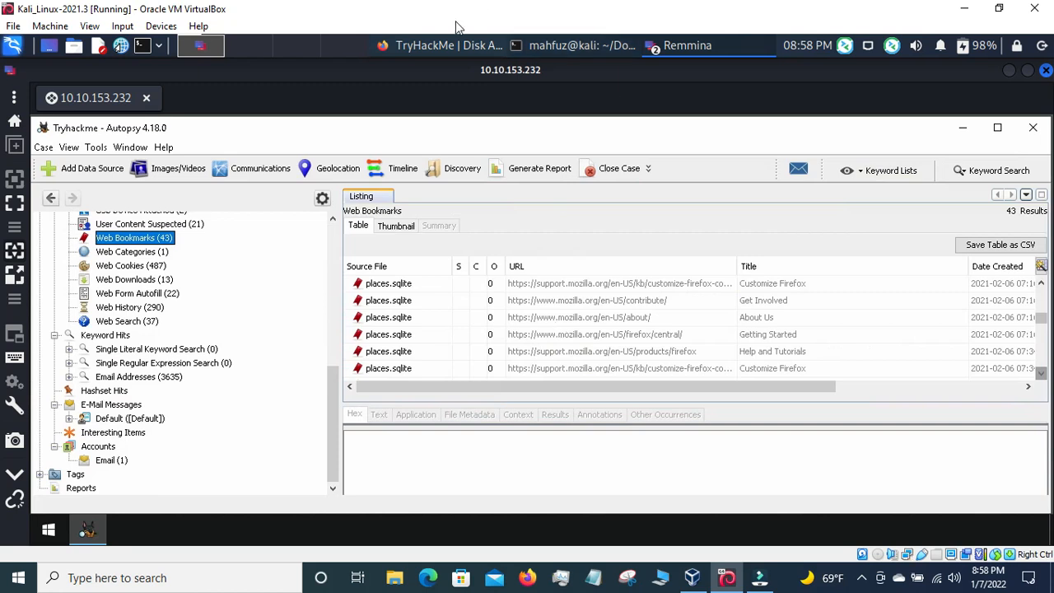
Consult the bookmarked location question once more and continue searching the remaining web bookmarks in the Autopsy session
left_click(453, 45)
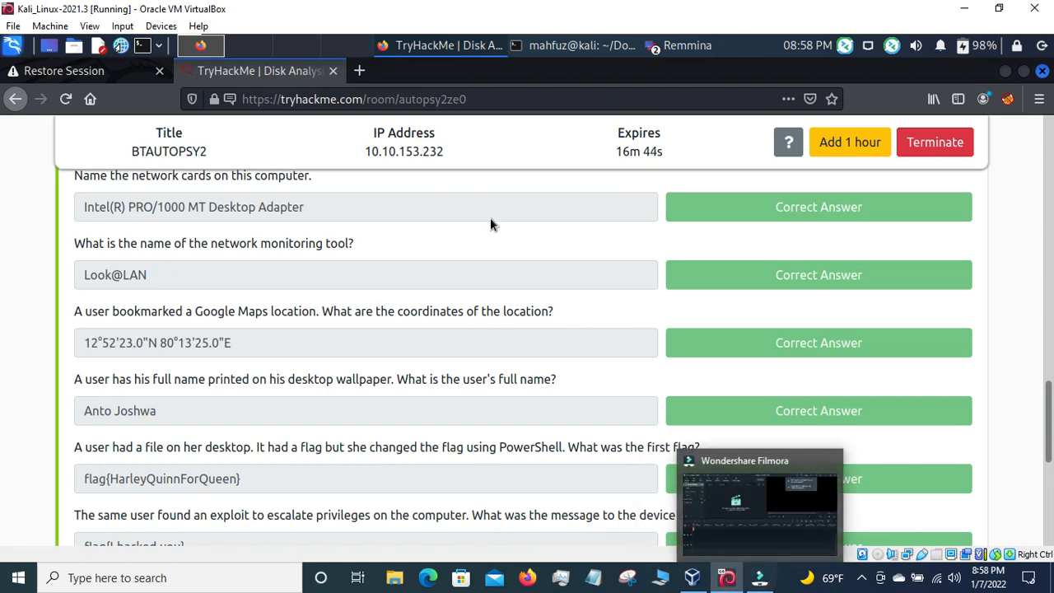
left_click(673, 48)
left_click(691, 74)
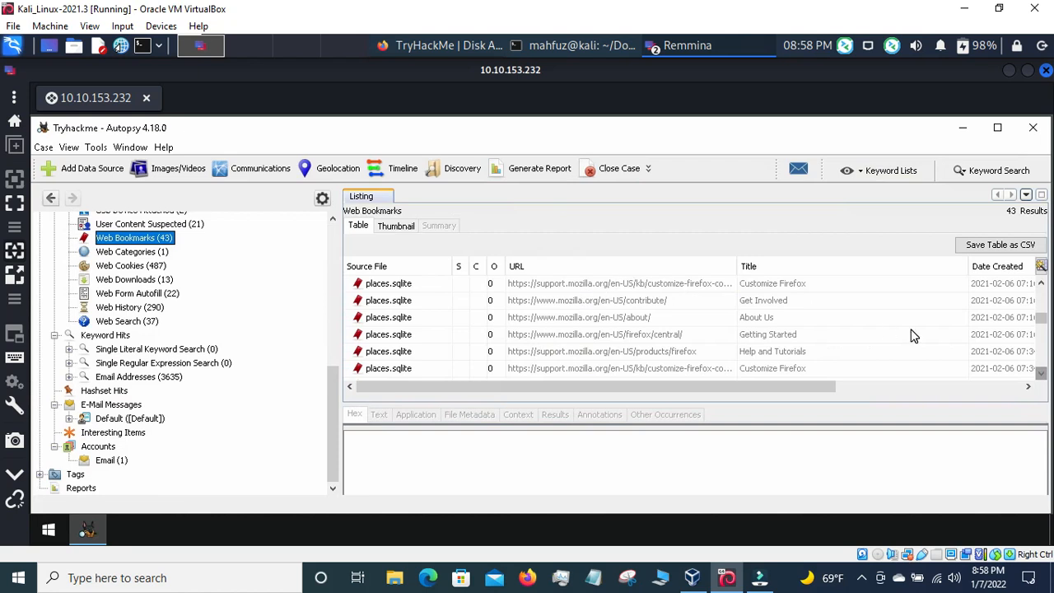
left_click(1042, 284)
left_click(1041, 370)
left_click(1041, 370)
left_click(1041, 373)
Review the room's questions from the last logged-in user to the YARA file author and return to the Autopsy session
left_click(445, 47)
scroll(447, 206, "up", 7)
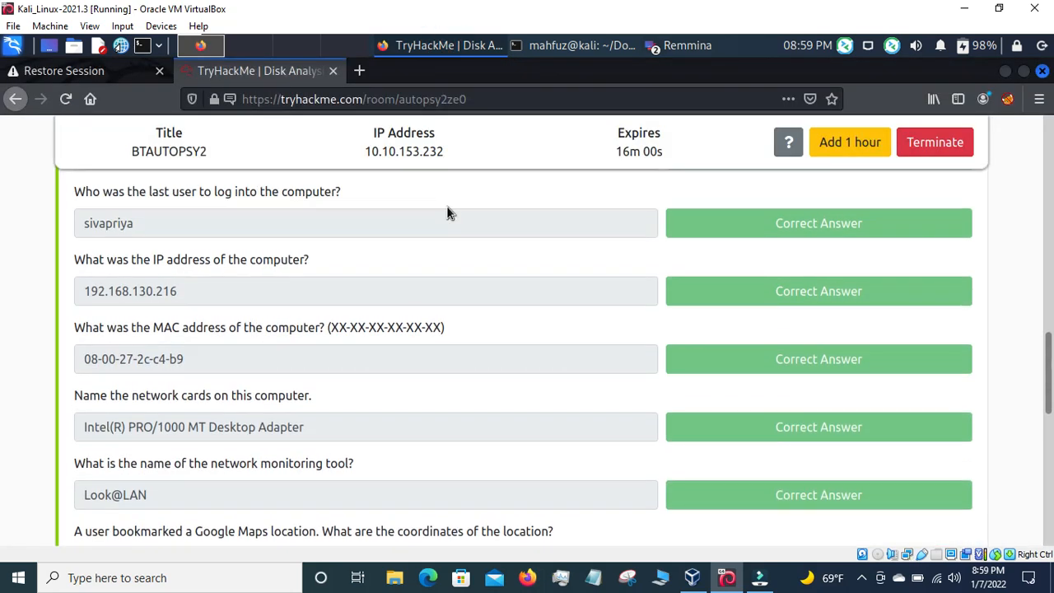
scroll(448, 213, "down", 8)
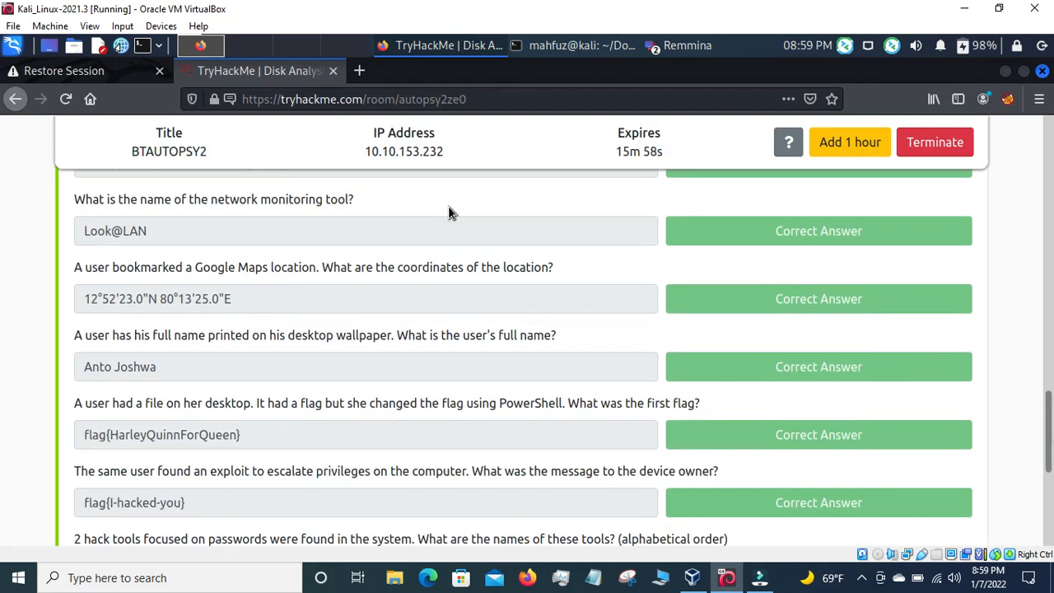
scroll(448, 213, "down", 2)
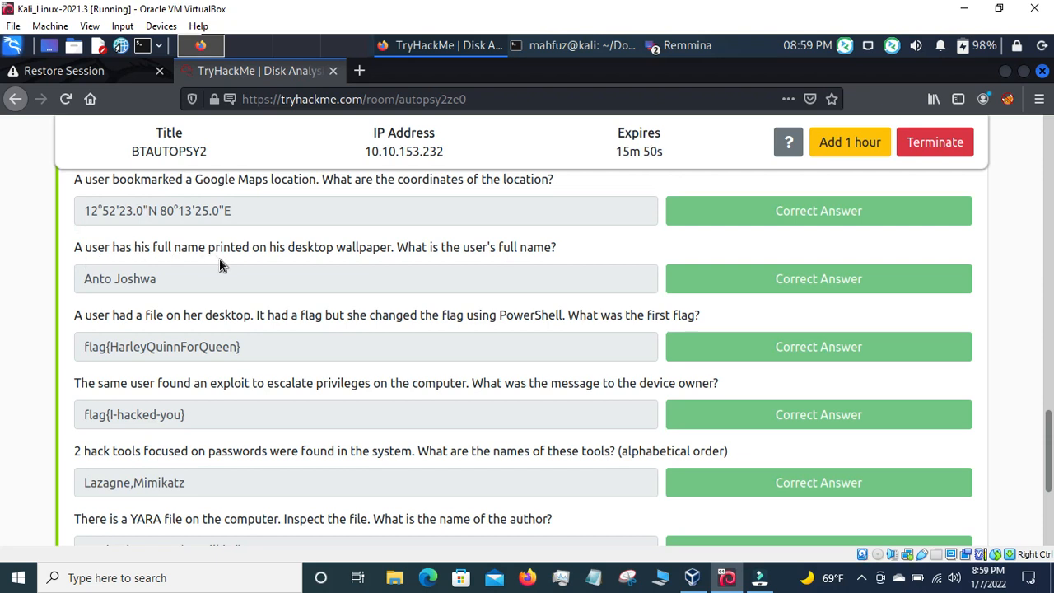
left_click(692, 46)
left_click(706, 72)
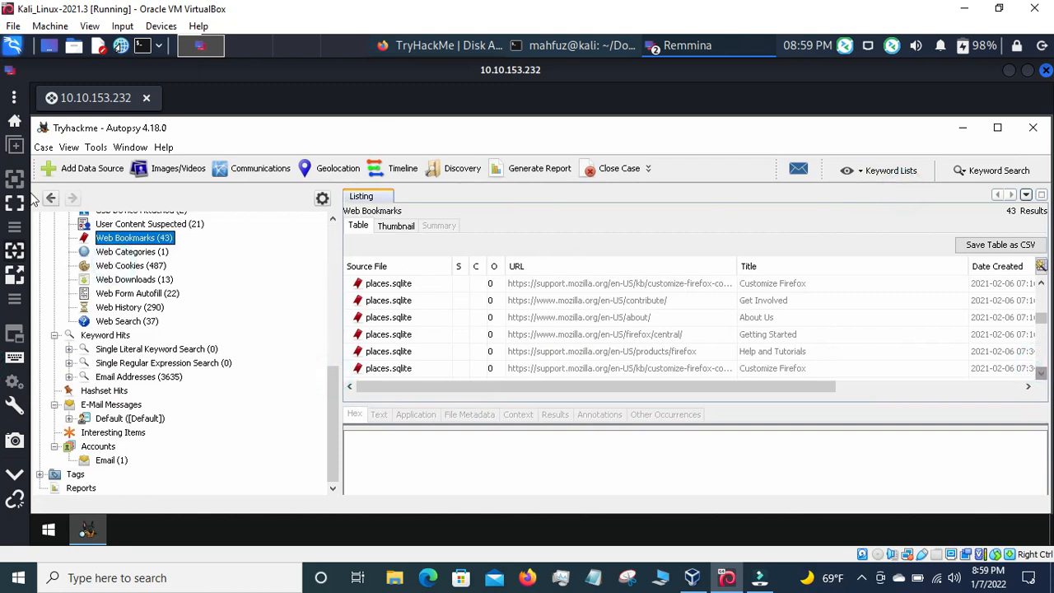
left_click(17, 257)
left_click(17, 281)
left_click(964, 8)
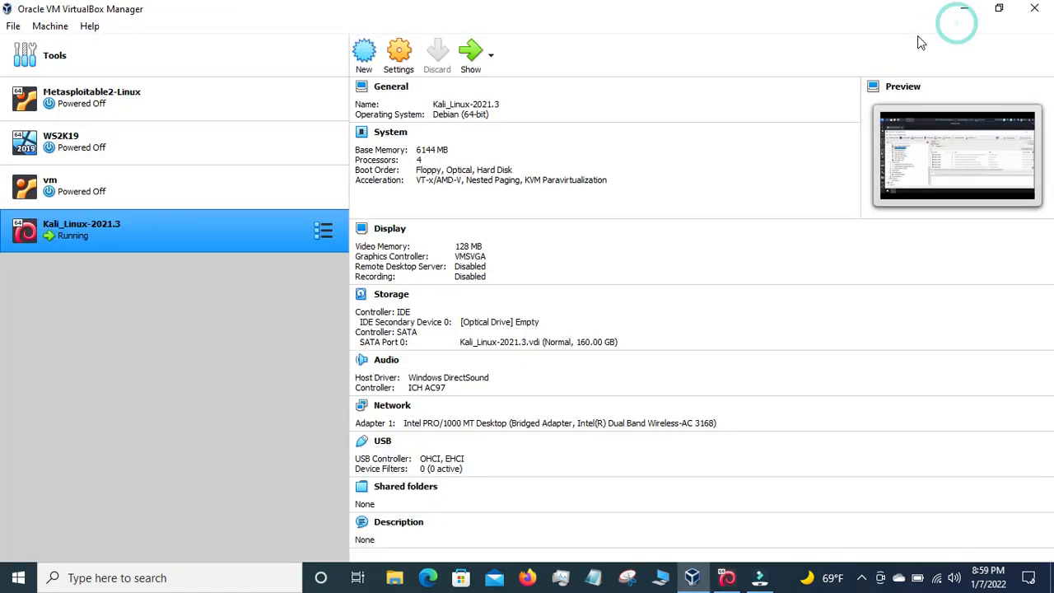
left_click(963, 10)
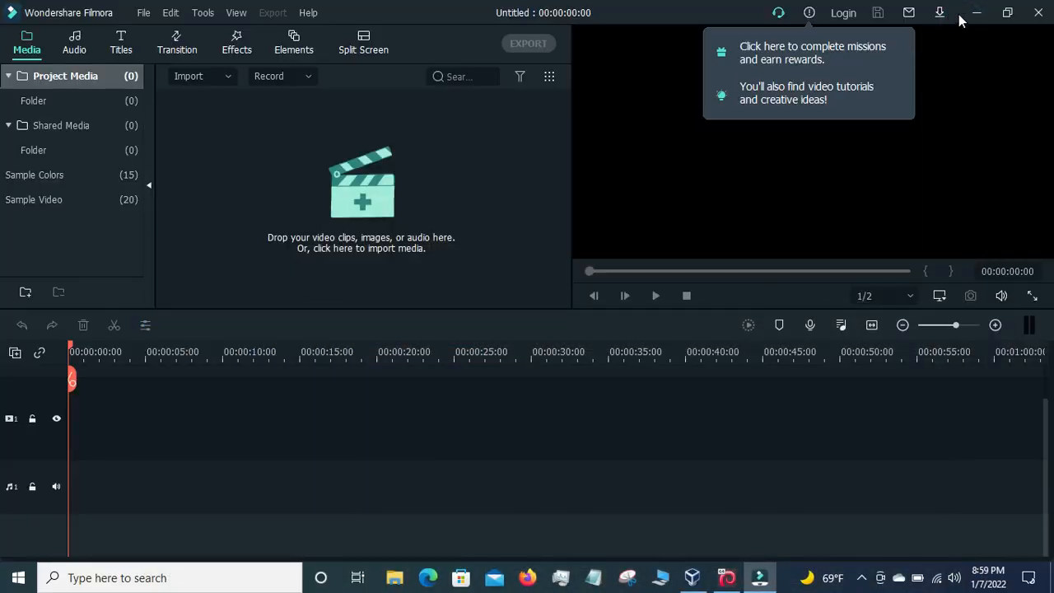
left_click(962, 17)
right_click(684, 178)
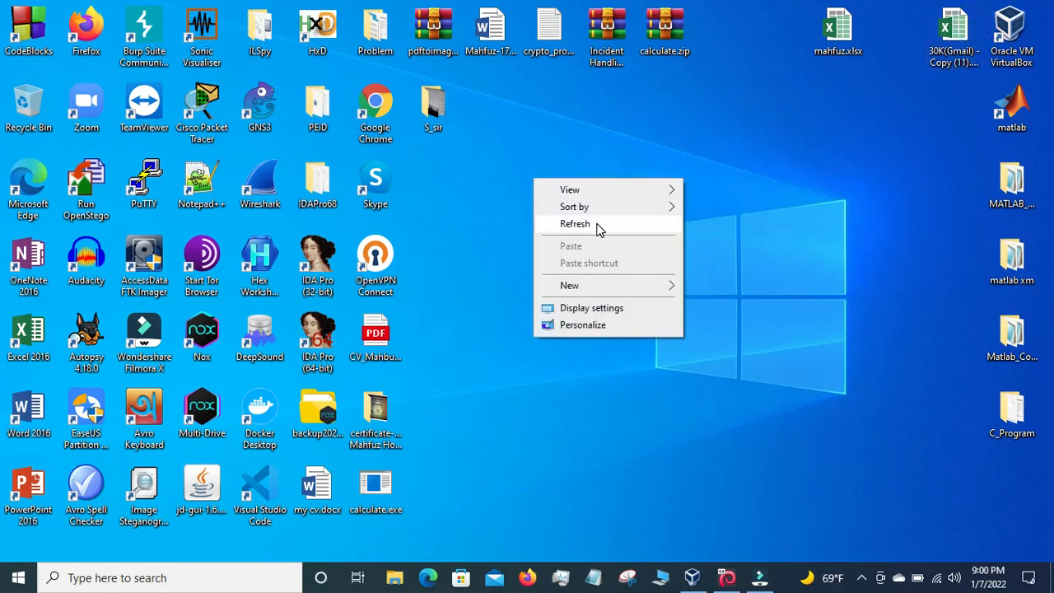
left_click(597, 226)
right_click(594, 229)
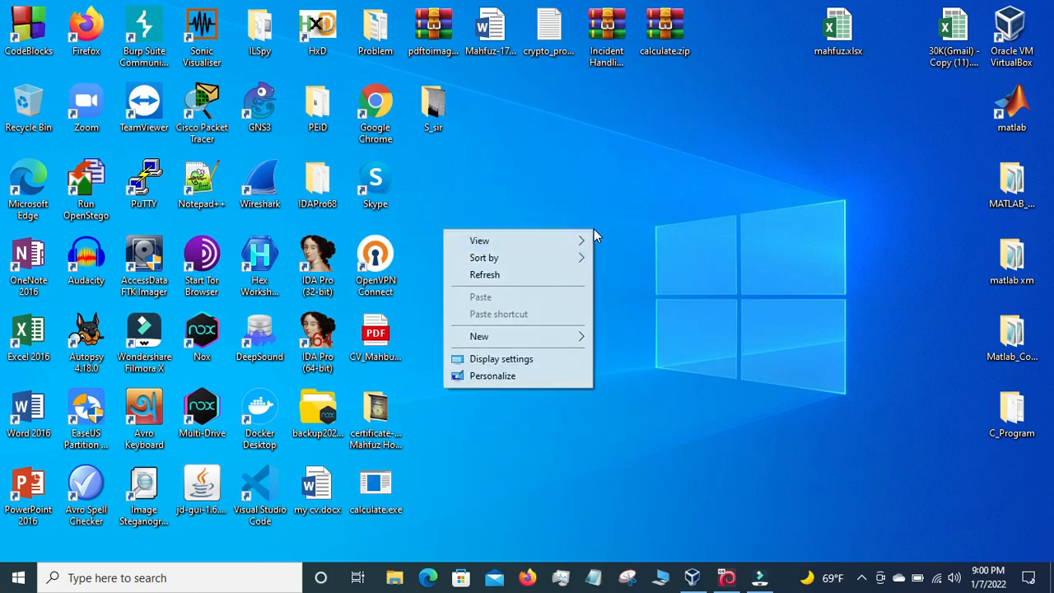
left_click(551, 276)
left_click(726, 577)
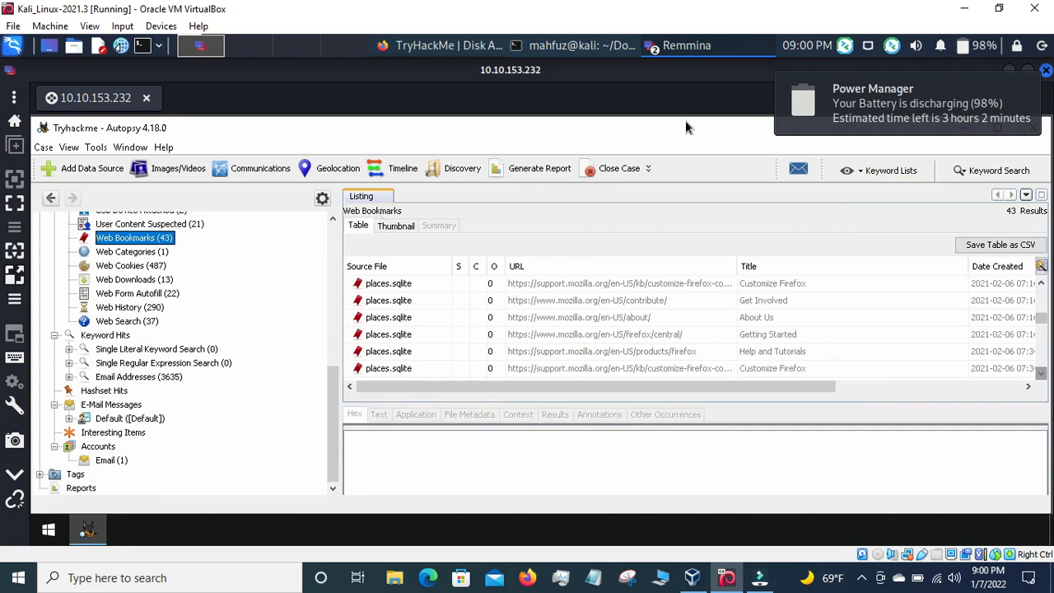
left_click(741, 117)
left_click(894, 104)
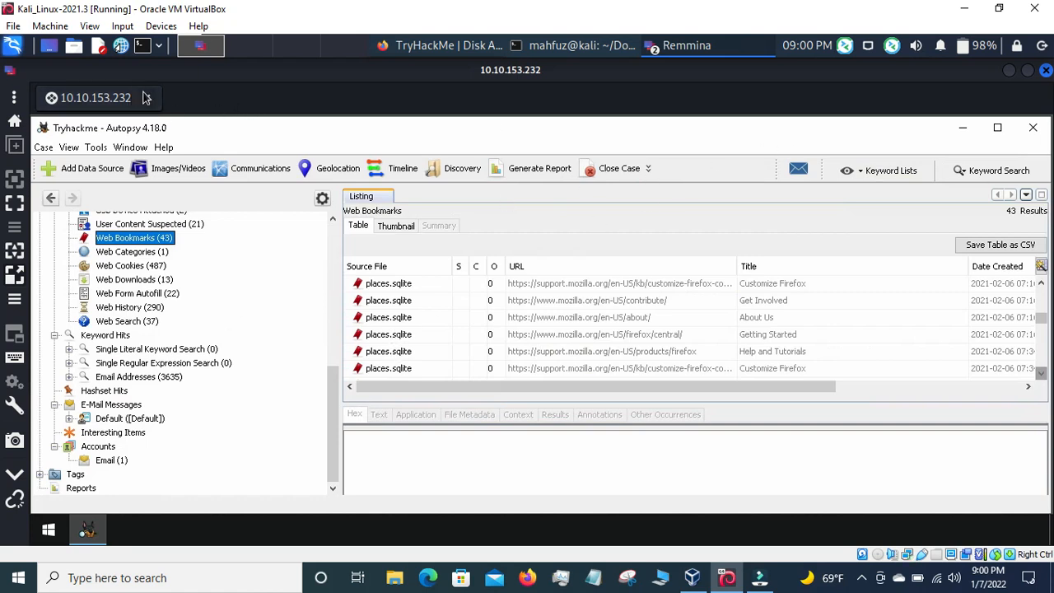
Close the open remote desktop session and start a new RDP connection to 10.10.153.232 in Remmina
left_click(416, 47)
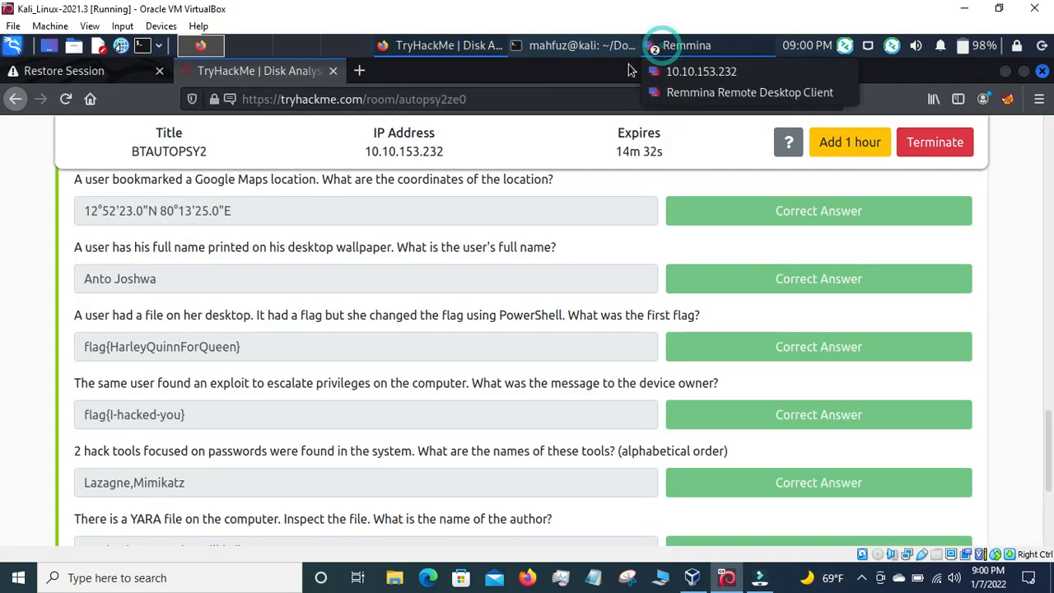
left_click(664, 46)
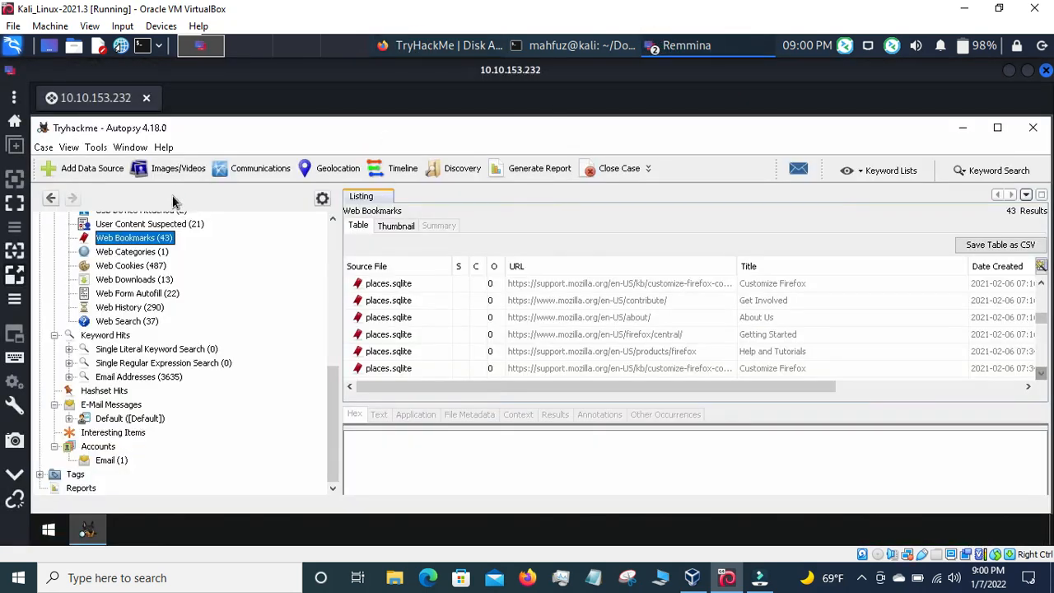
left_click(146, 97)
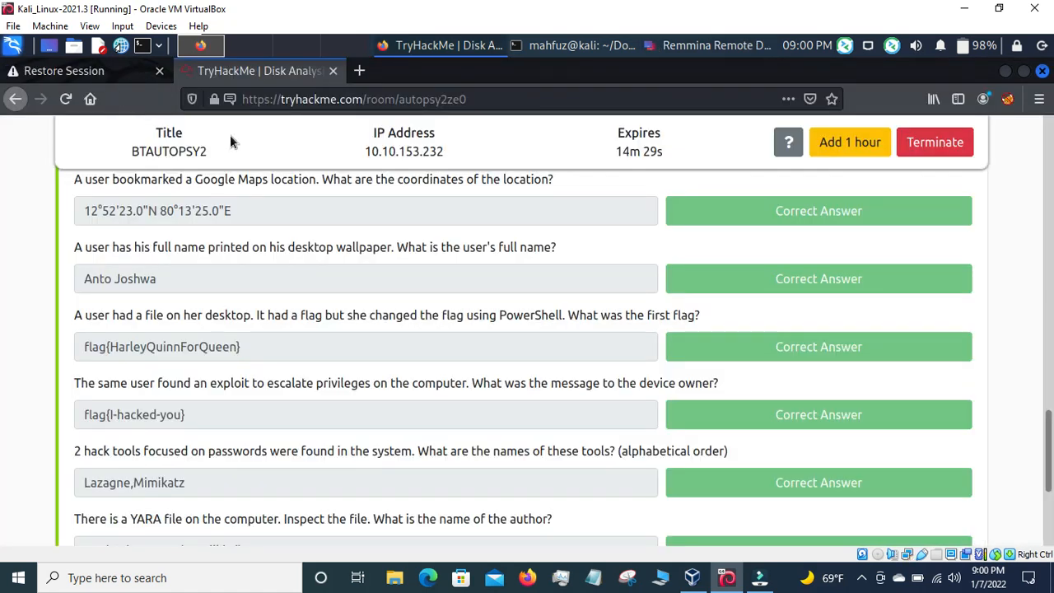
left_click(696, 47)
left_click(320, 108)
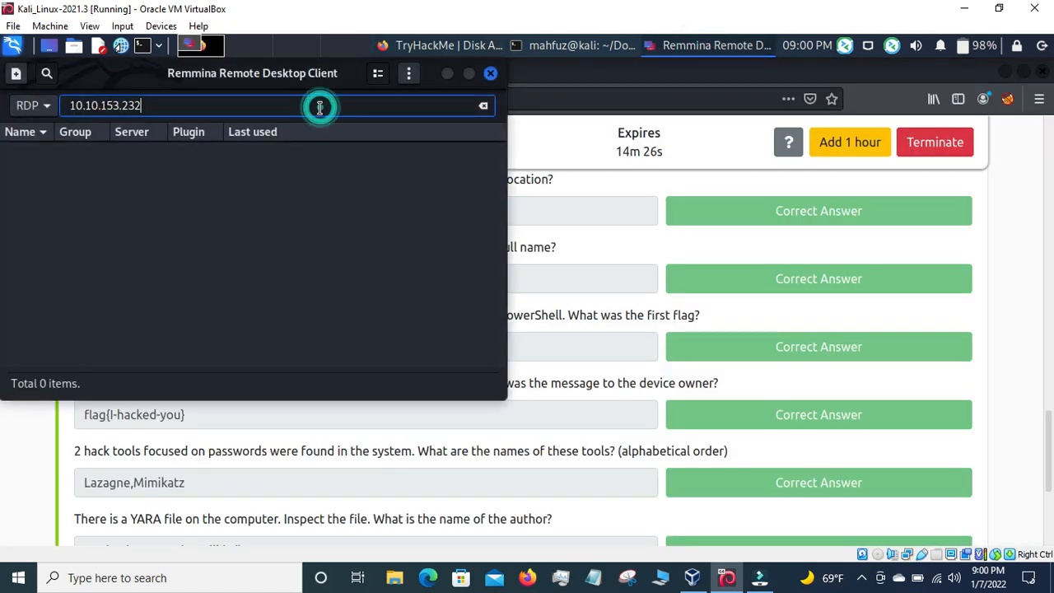
key("Return")
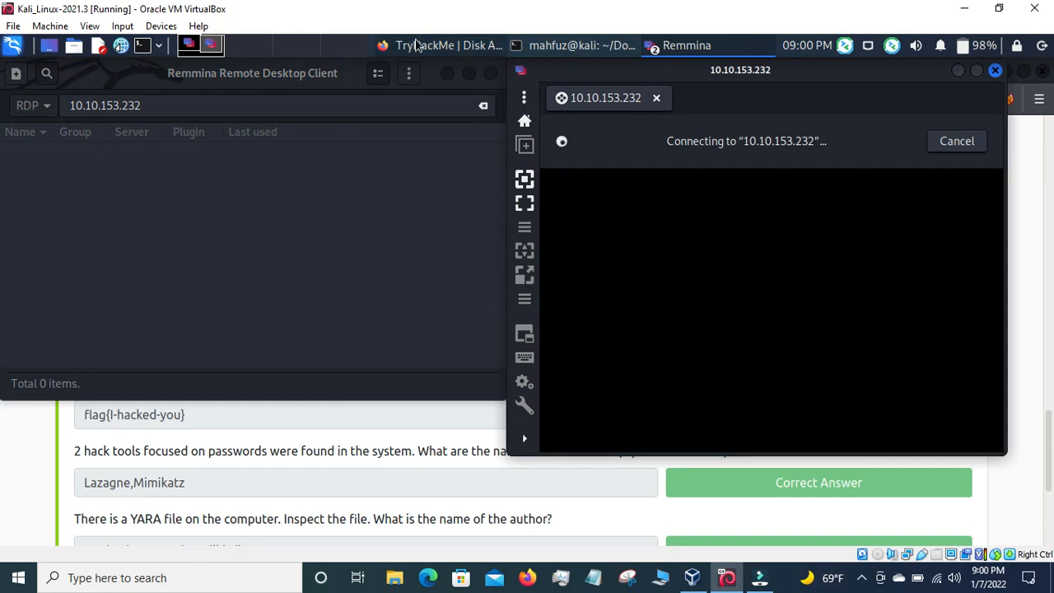
Copy the RDP username administrator from the room's machine details and enter it in the new connection's authentication credentials
left_click(436, 46)
scroll(307, 334, "up", 3)
scroll(306, 334, "up", 10)
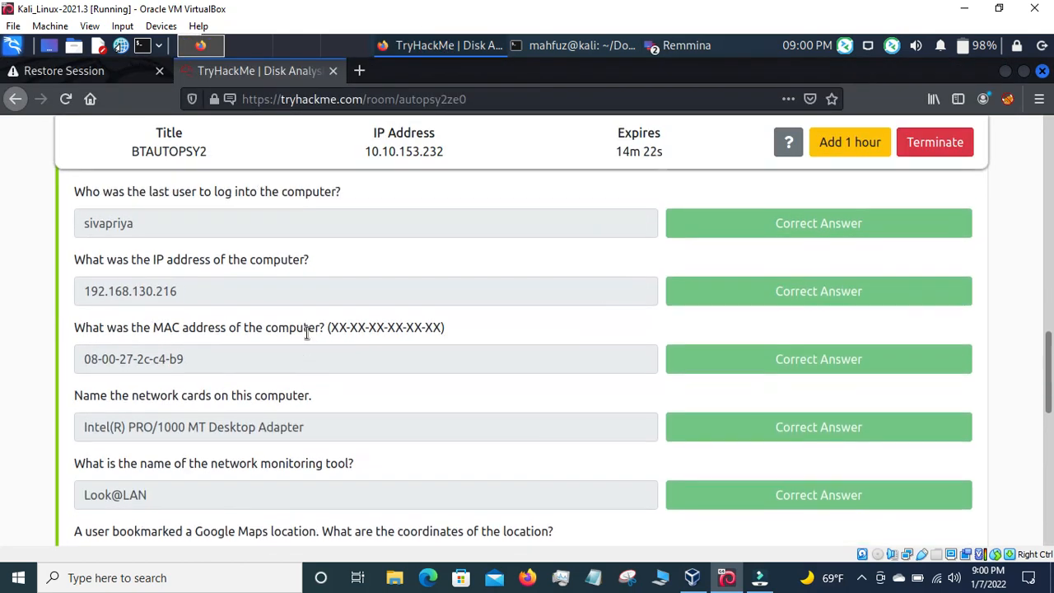
scroll(307, 332, "up", 2)
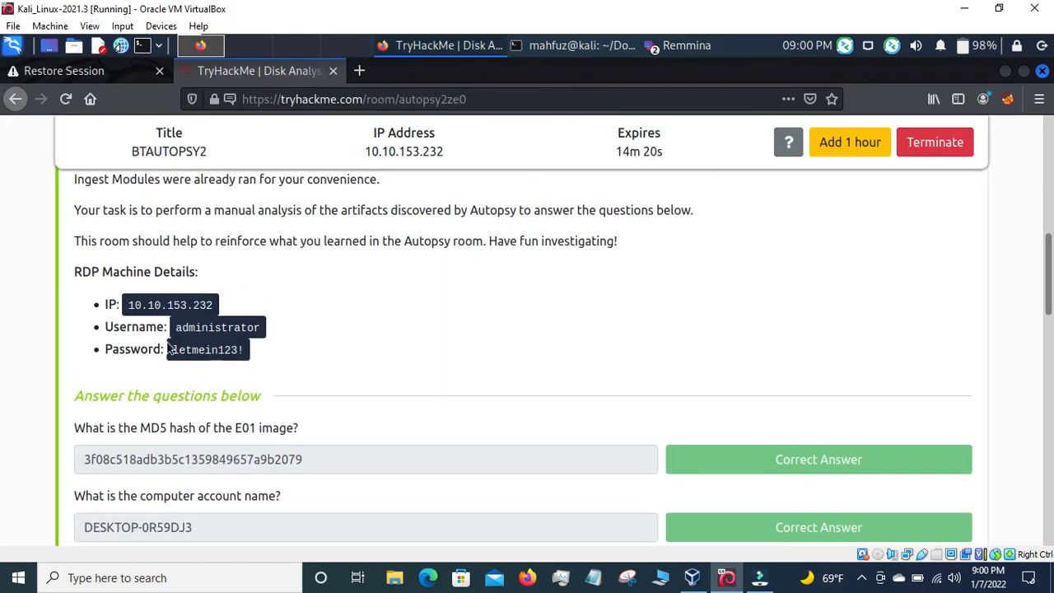
left_click(178, 327)
left_click_drag(203, 327, 259, 327)
right_click(260, 329)
left_click(284, 335)
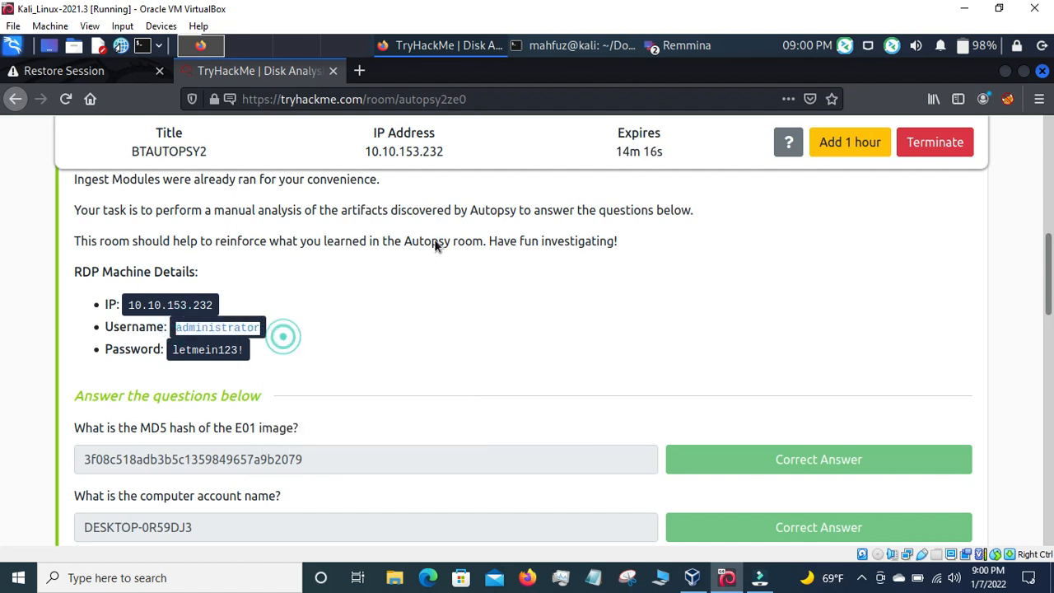
left_click(684, 51)
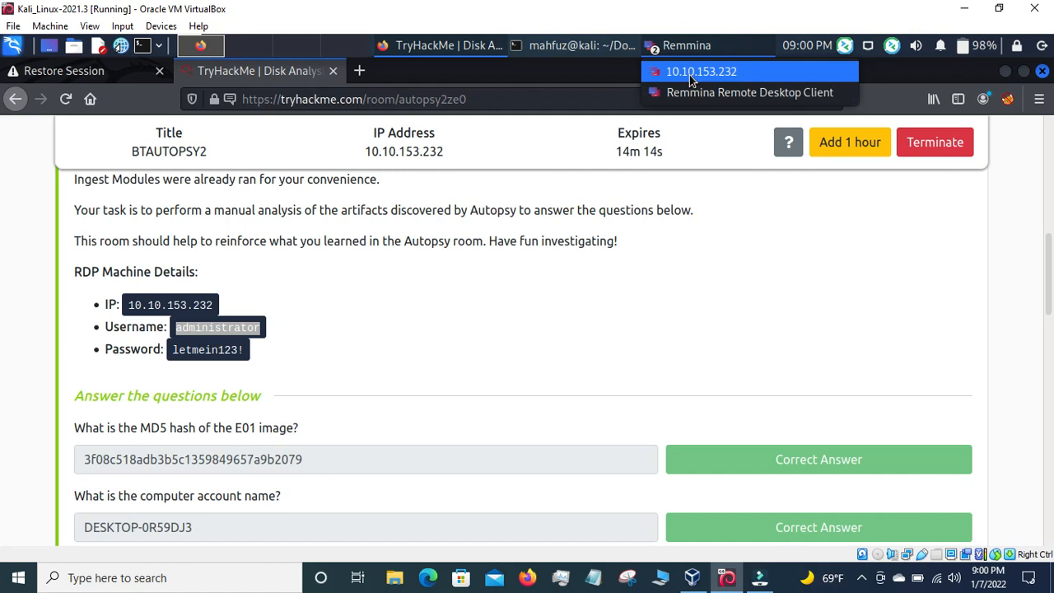
left_click(689, 71)
key("ctrl+v")
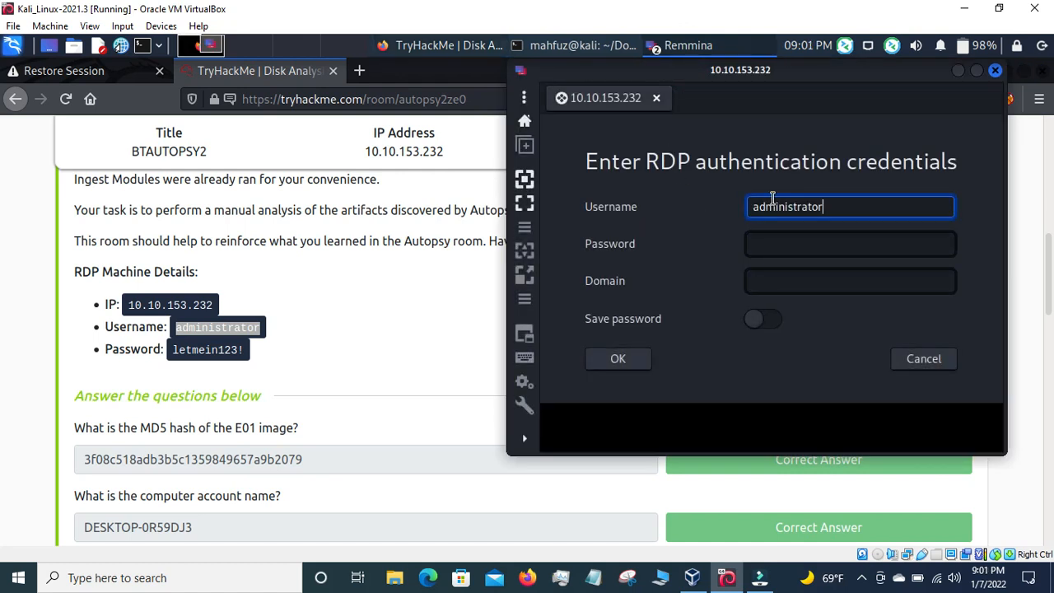
Copy the RDP password from the room's machine details into the connection's password field and log in to the remote machine
key("Tab")
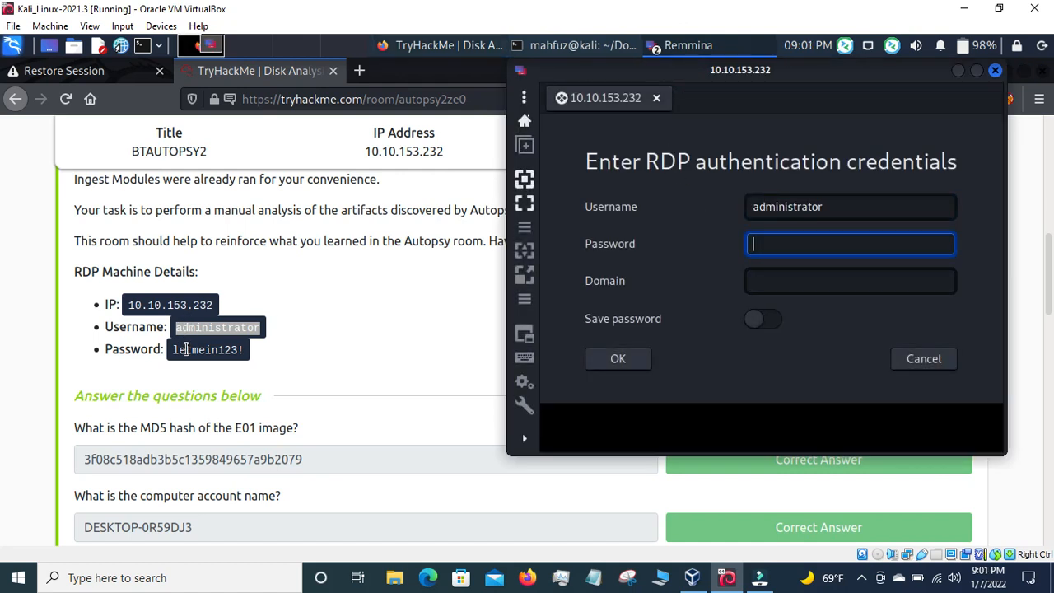
left_click(176, 350)
left_click_drag(177, 349, 240, 350)
right_click(240, 350)
left_click(269, 360)
left_click(682, 48)
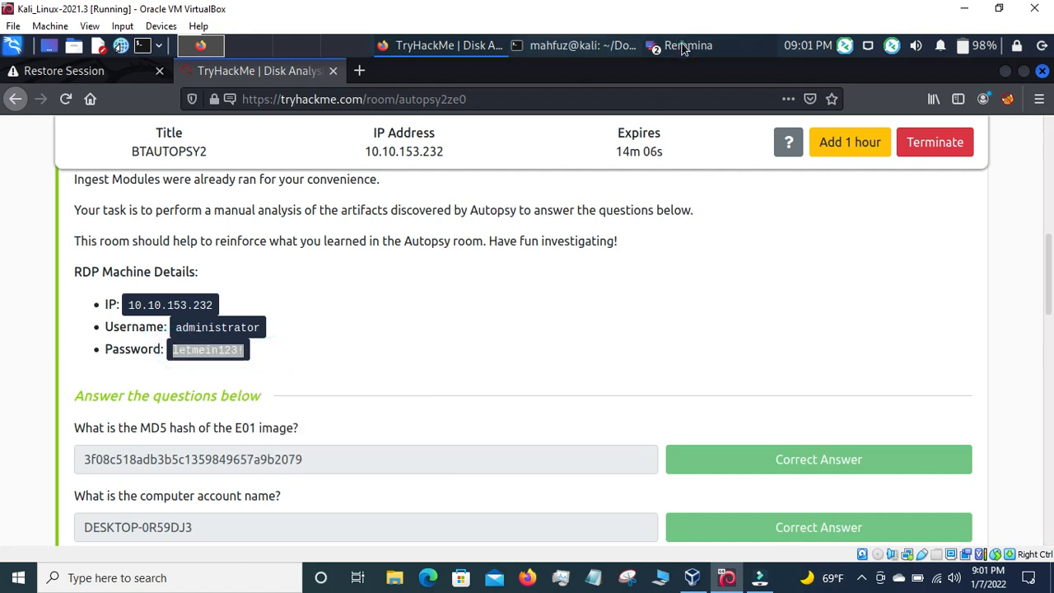
left_click(691, 72)
key("ctrl+v")
key("Return")
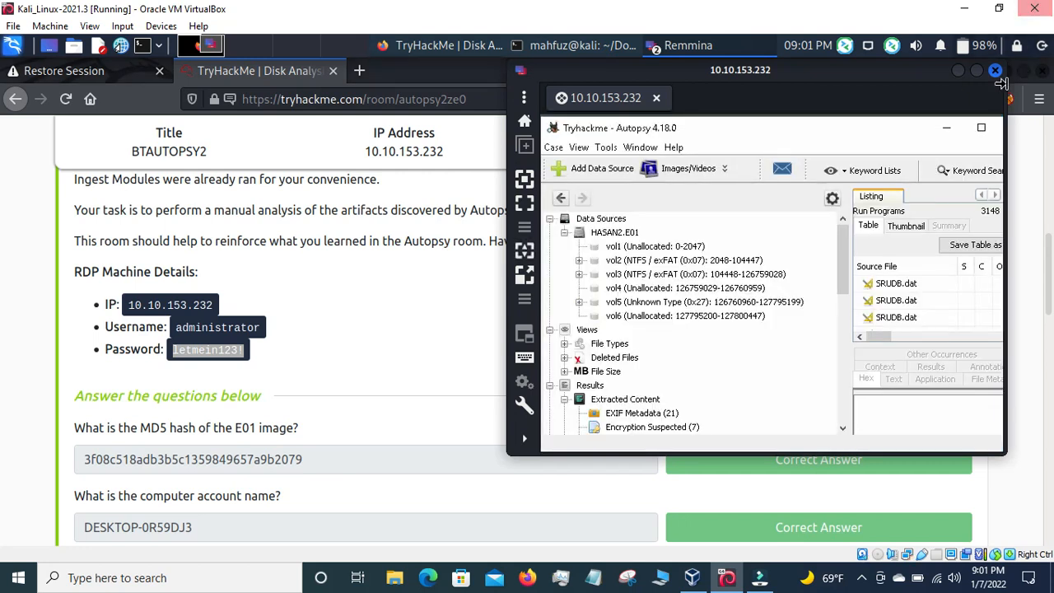
Fit the remote desktop to the maximised session window and maximise Autopsy inside it
left_click(978, 71)
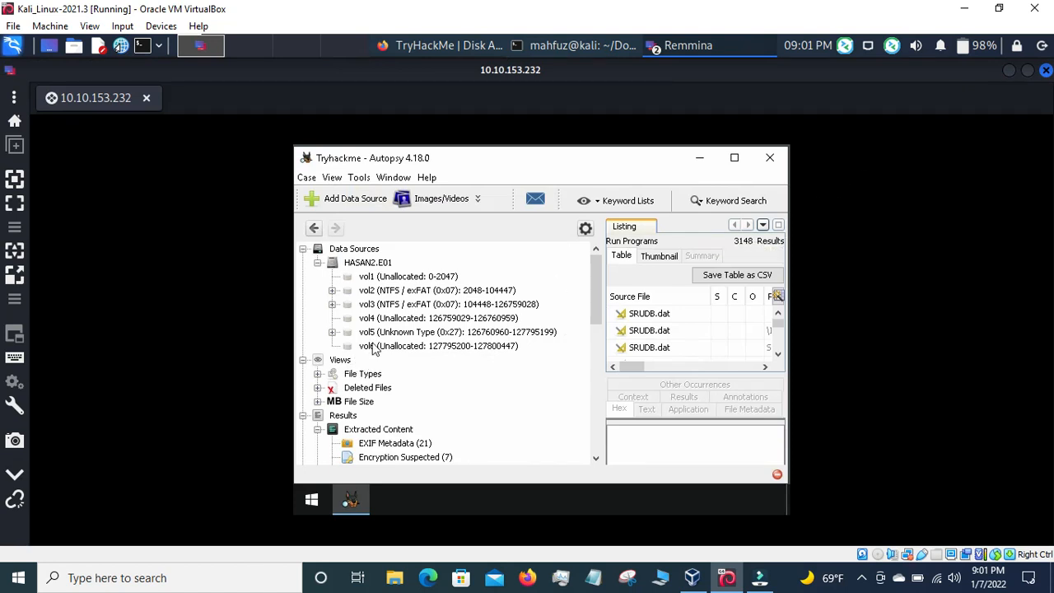
left_click(14, 205)
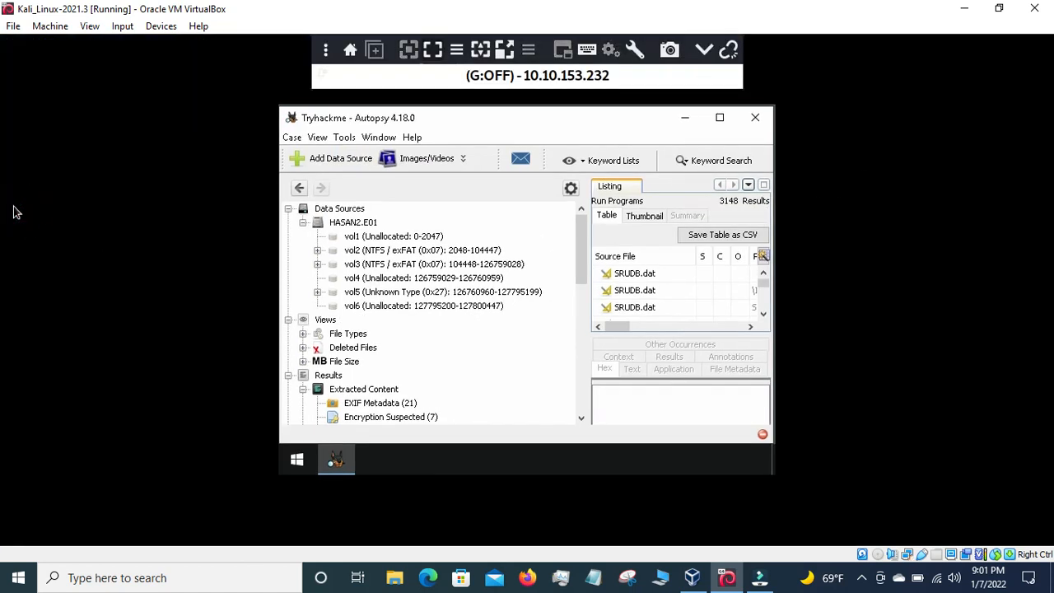
left_click(504, 51)
left_click(481, 51)
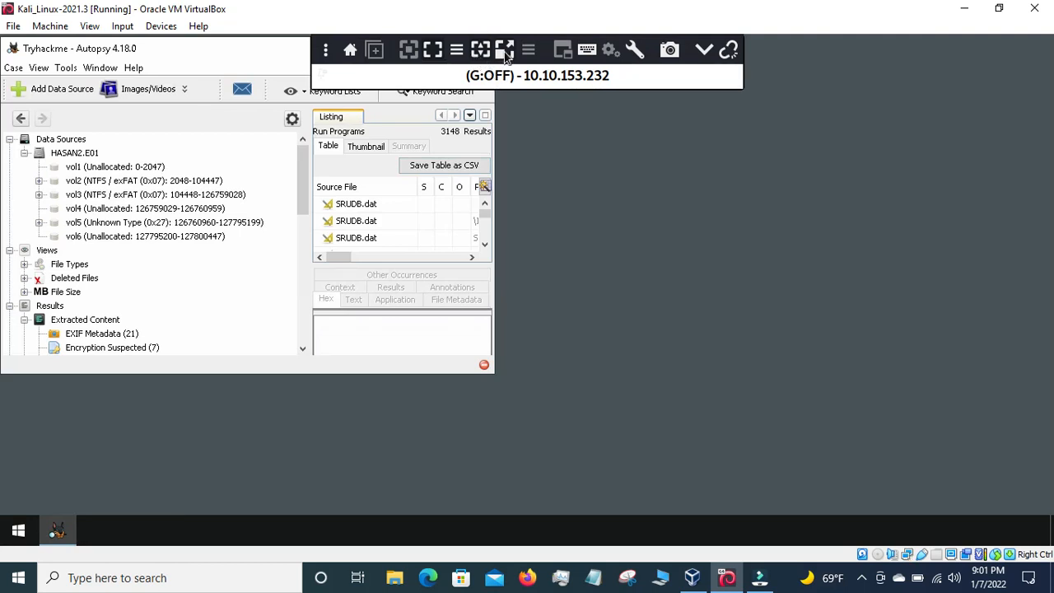
left_click(440, 48)
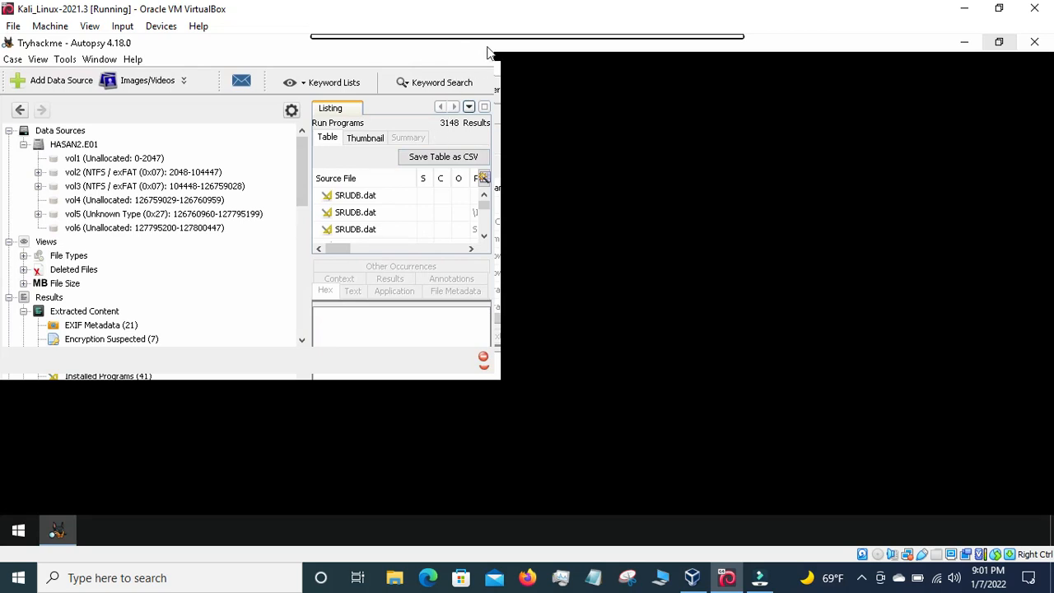
mouse_move(491, 51)
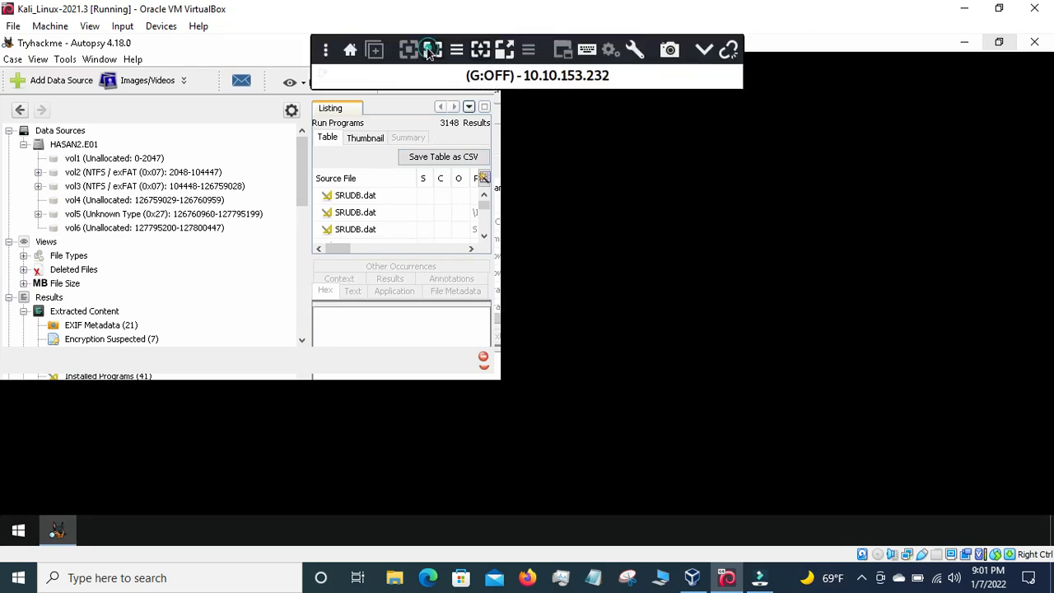
left_click(431, 50)
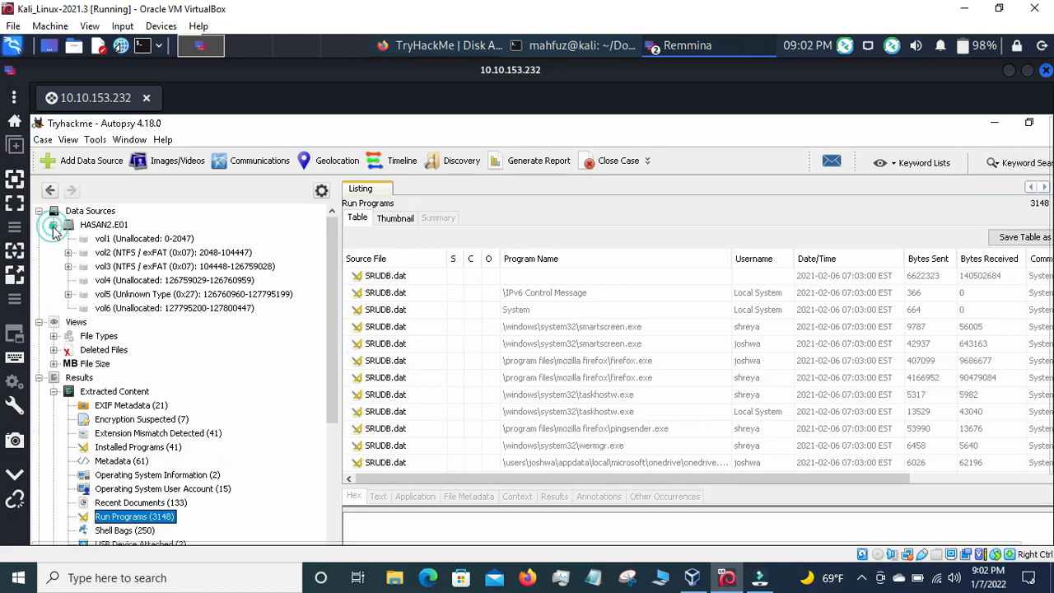
left_click(141, 393)
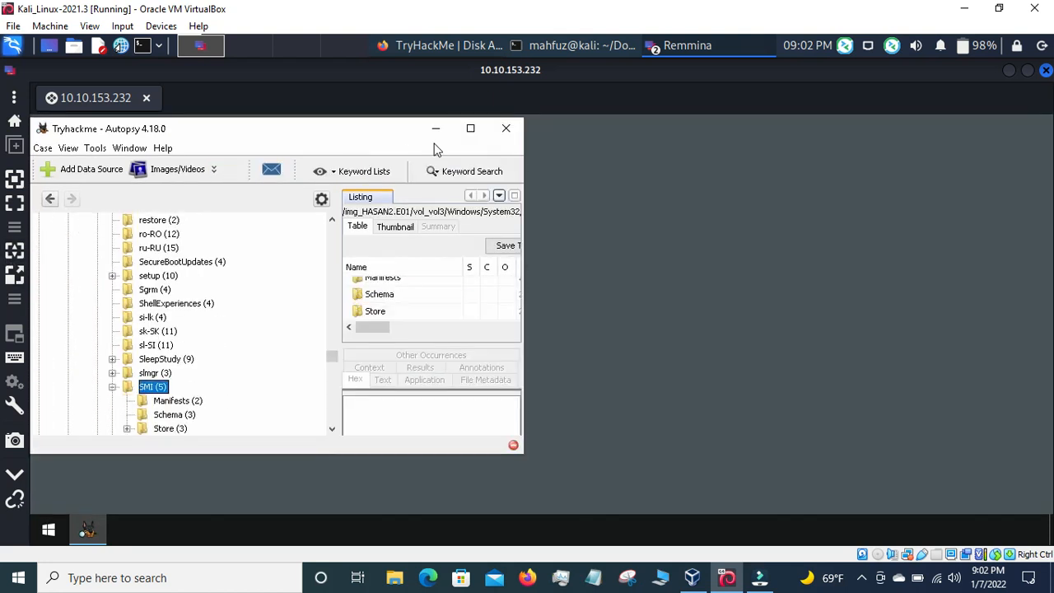
left_click(470, 128)
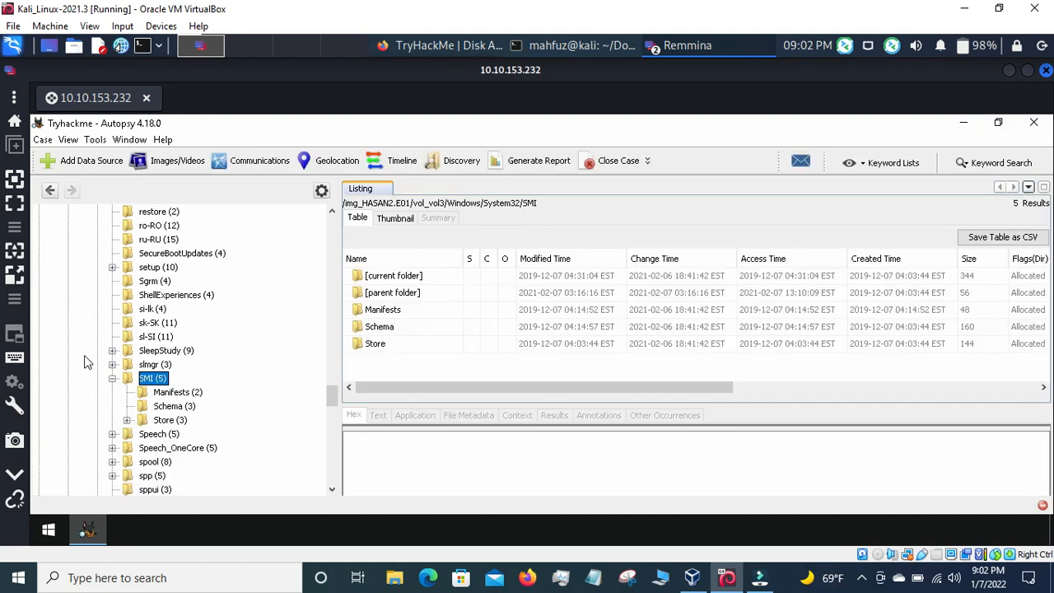
Collapse the vol3 folders, the HASAN2.E01 image and the Data Sources node in the Autopsy case tree
scroll(134, 325, "up", 1)
scroll(297, 346, "up", 15)
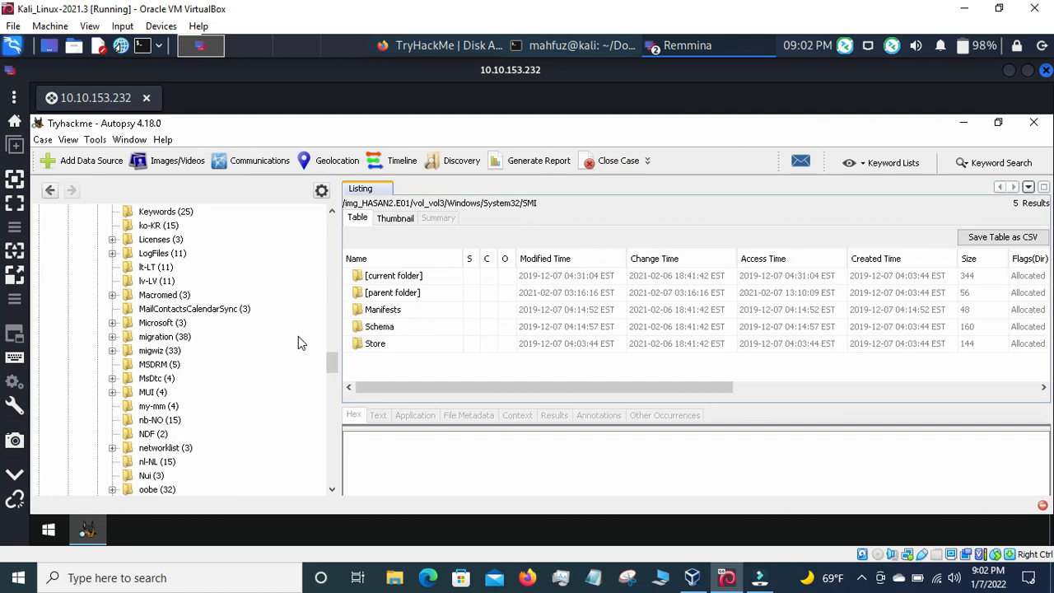
scroll(298, 342, "up", 10)
left_click_drag(332, 320, 331, 247)
left_click(332, 250)
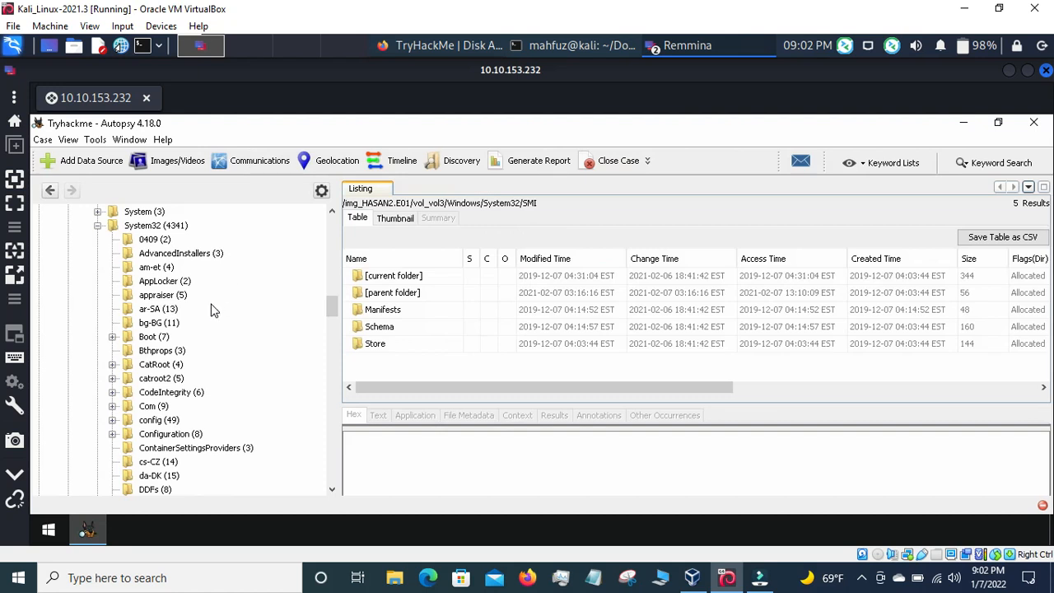
scroll(321, 300, "up", 20)
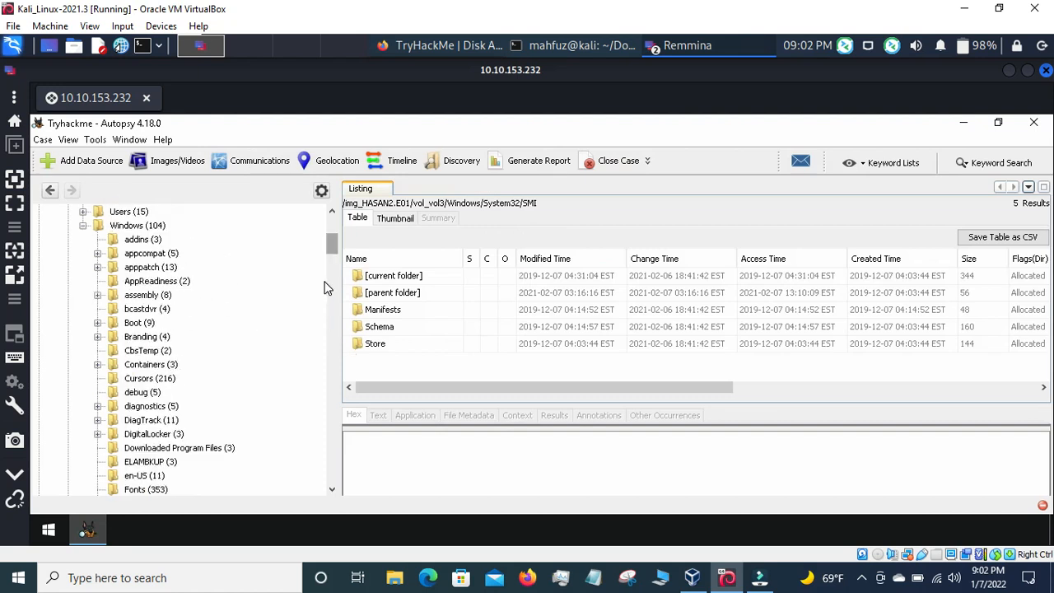
left_click(69, 266)
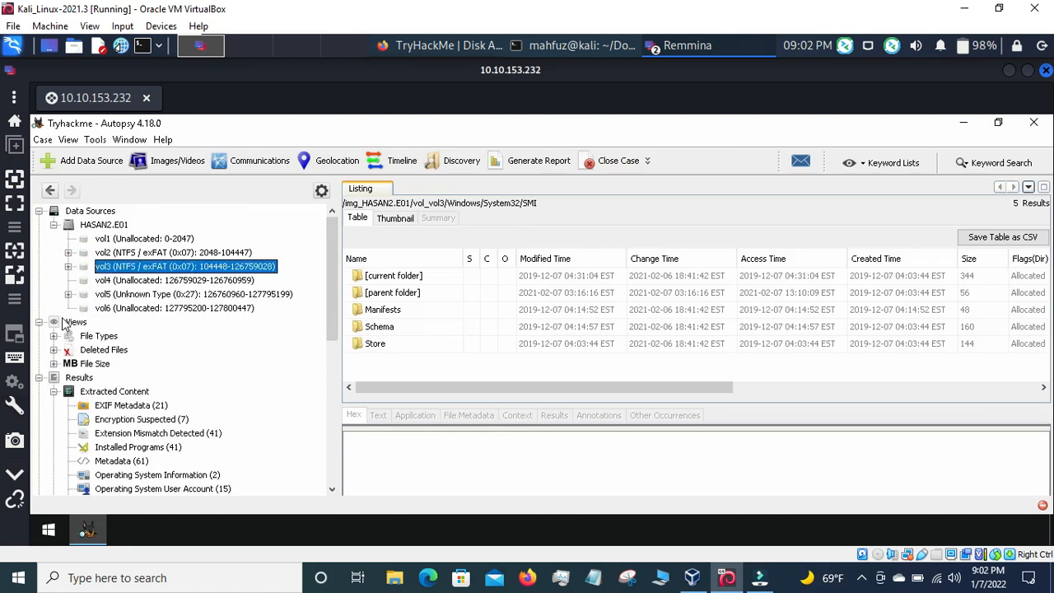
left_click(54, 227)
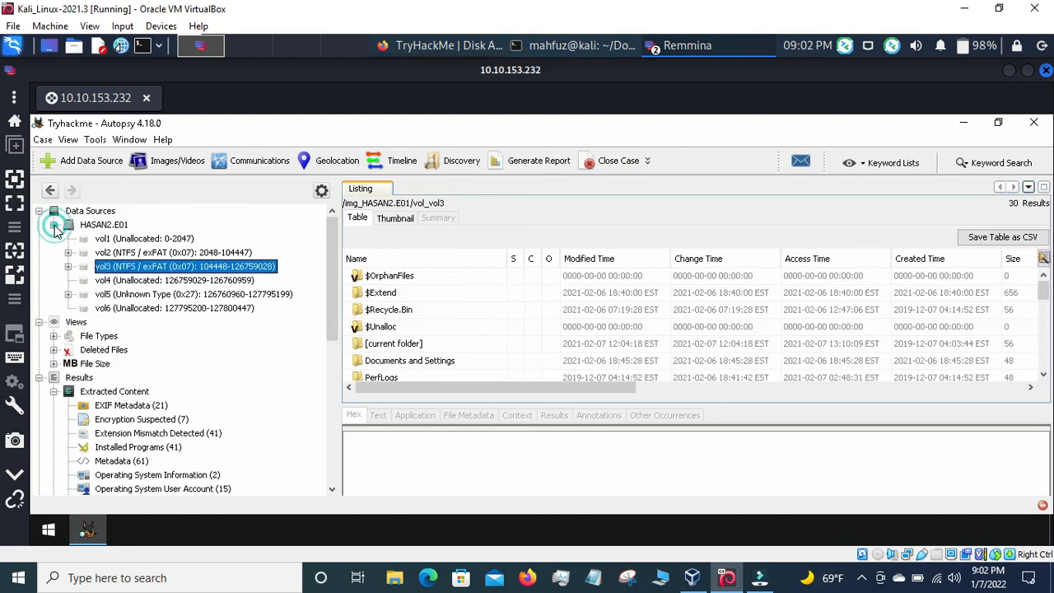
left_click(55, 308)
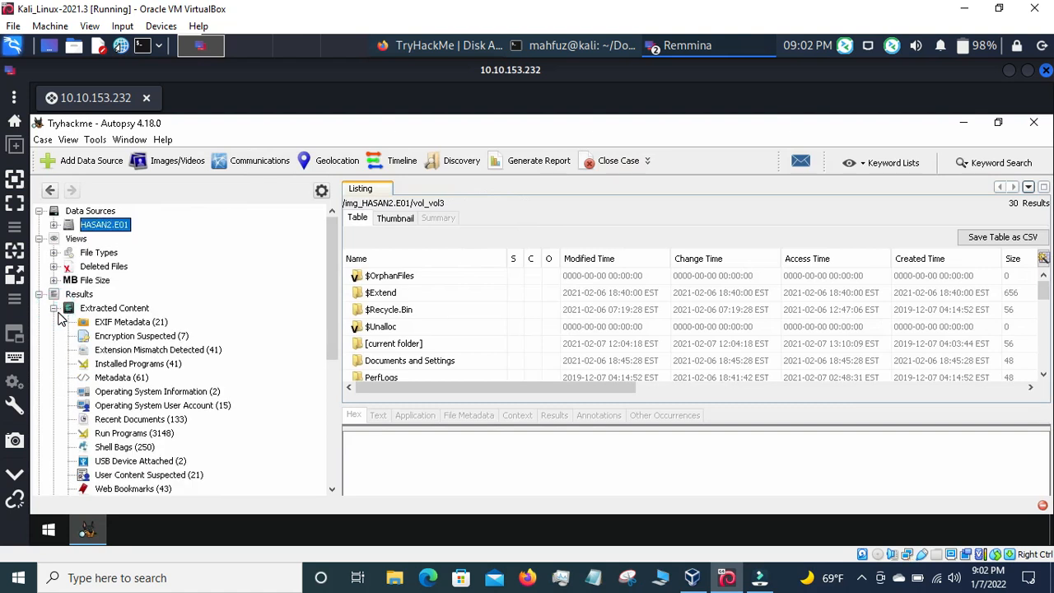
left_click(39, 211)
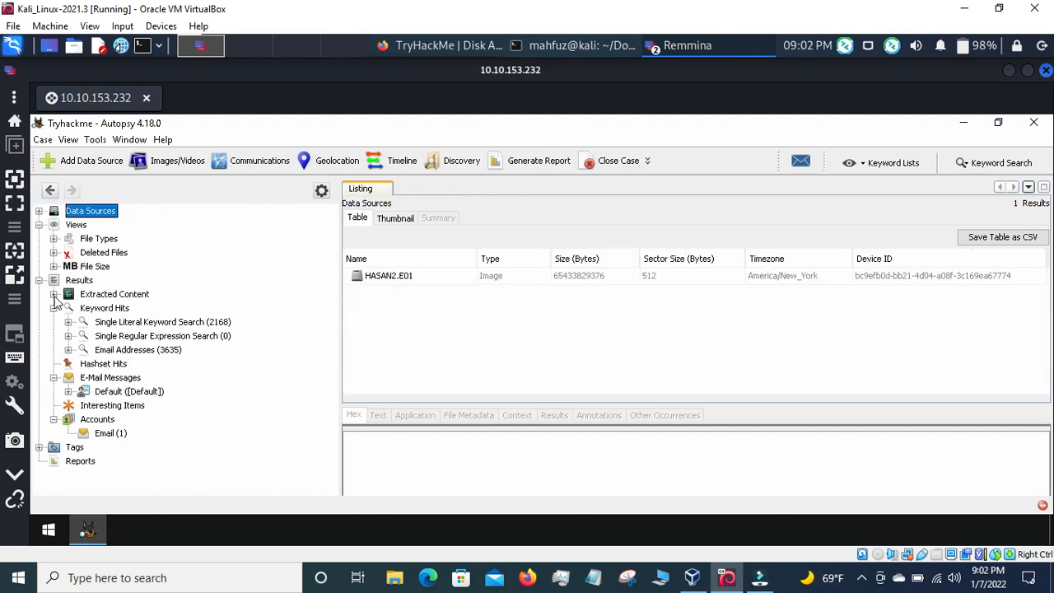
Expand Extracted Content under Results and list its Web Bookmarks
left_click(53, 295)
left_click(53, 295)
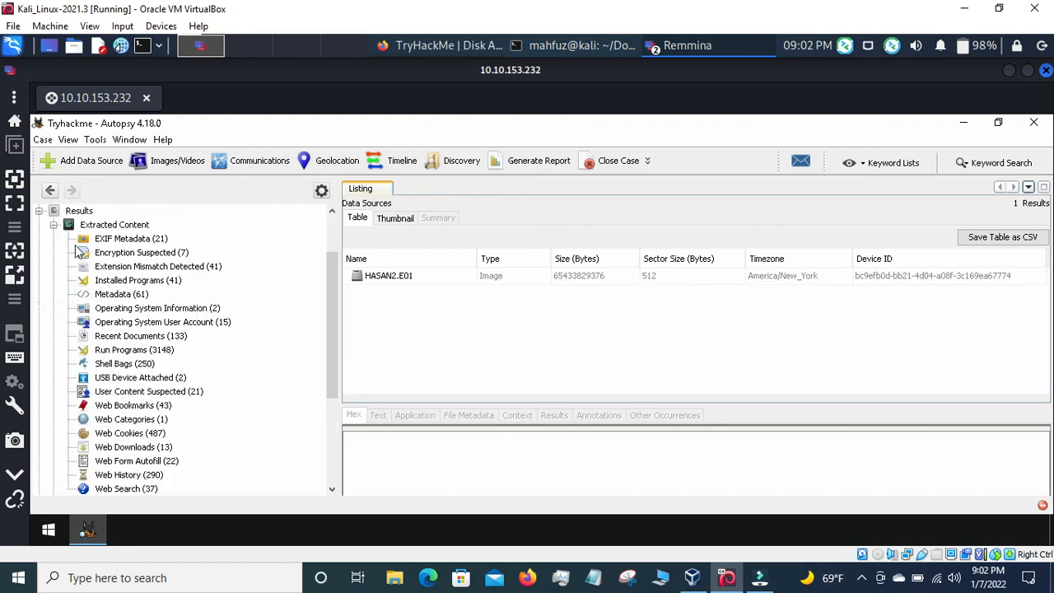
left_click(335, 255)
scroll(168, 306, "up", 2)
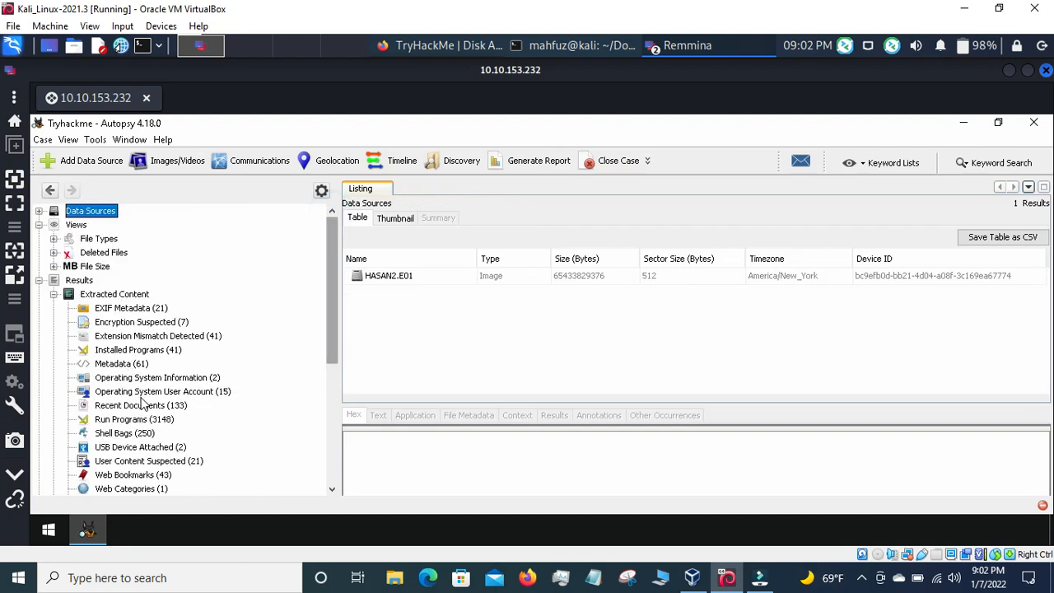
scroll(158, 407, "down", 6)
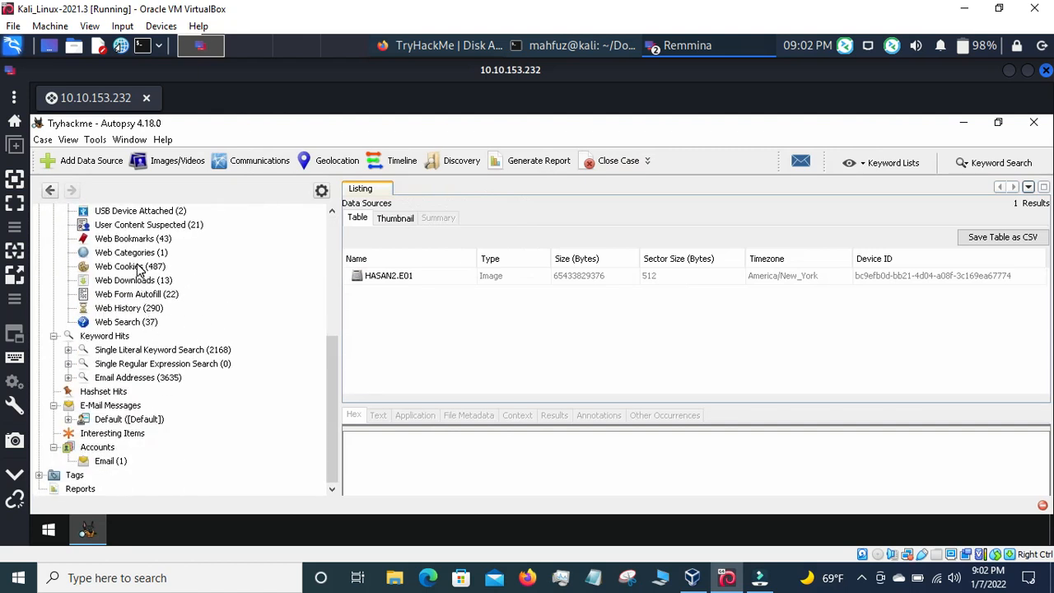
left_click(134, 239)
left_click(138, 241)
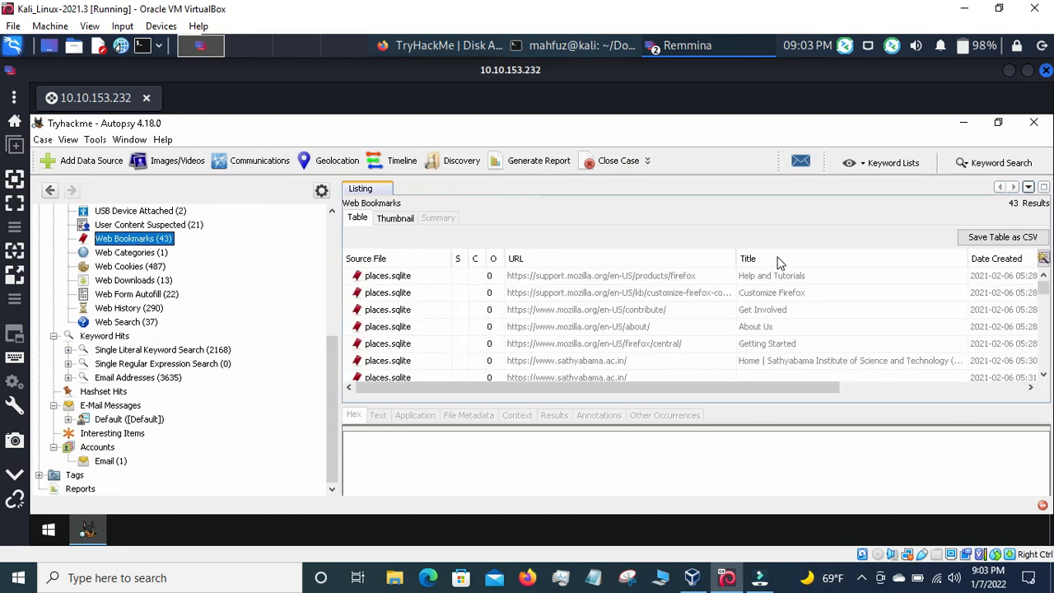
Look through the web bookmarks one by one from the first entry, checking each URL and title for a Google Maps location
left_click(680, 278)
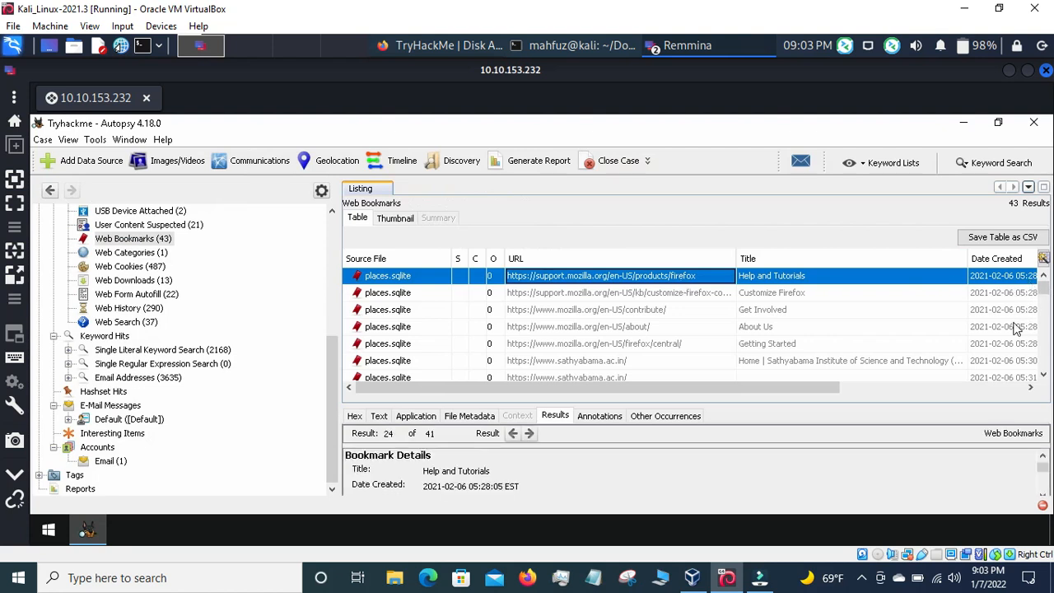
key("Down")
key("Down")
key("Down")
key("Down")
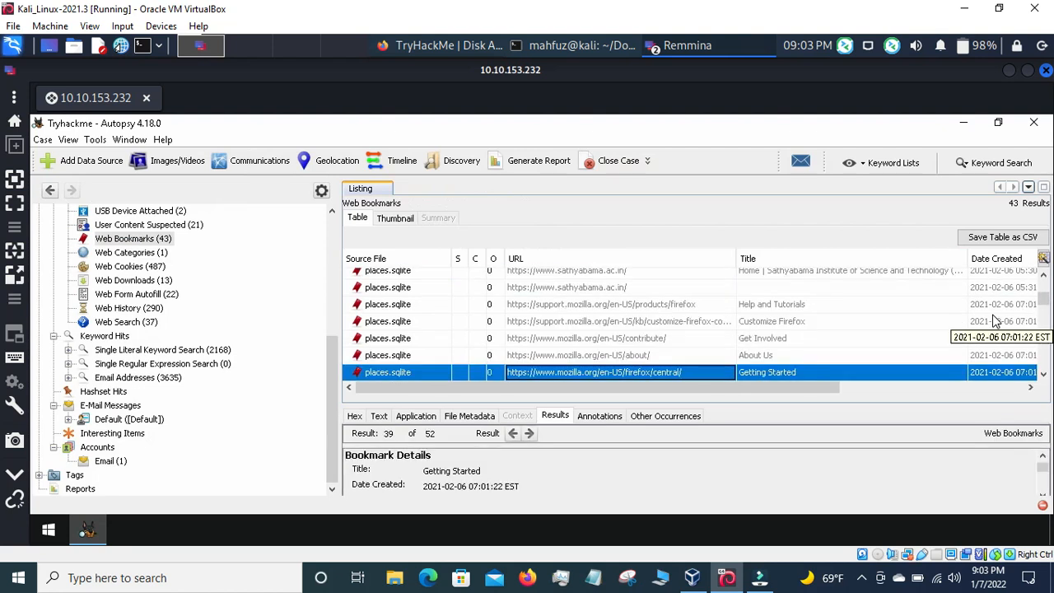
key("Down")
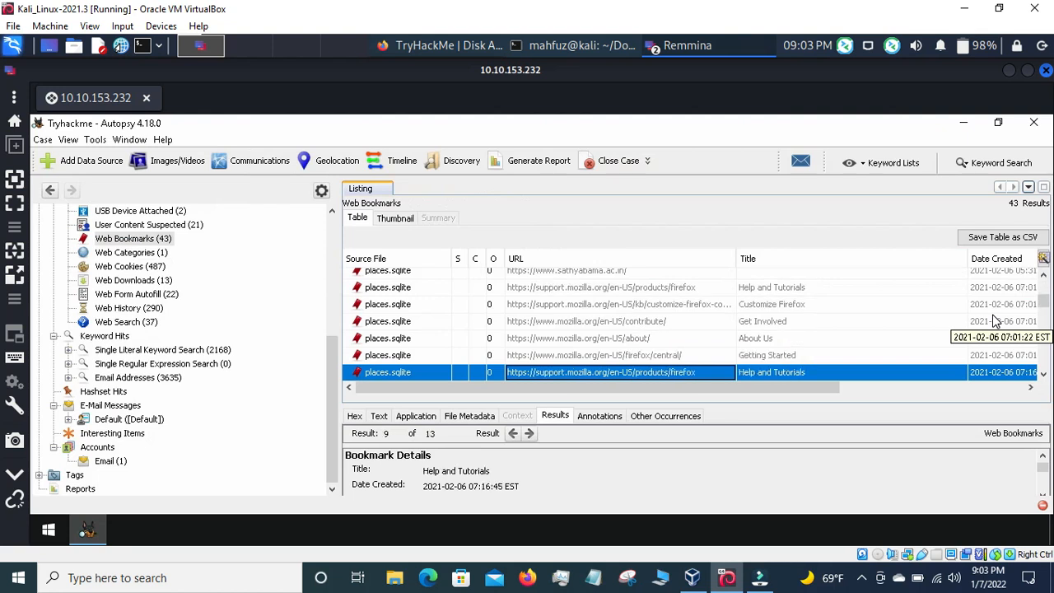
key("Down")
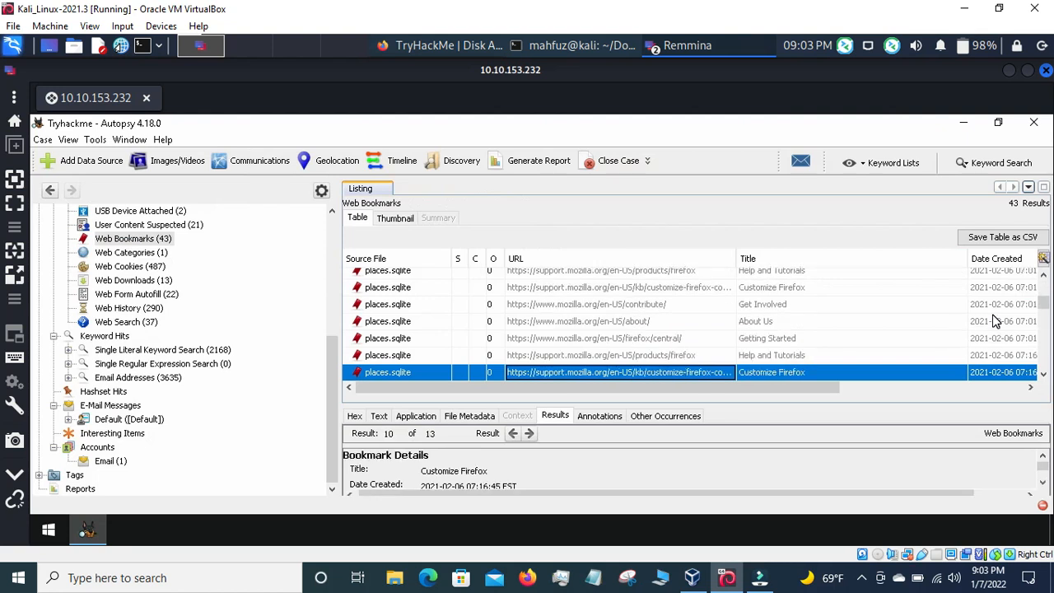
key("Down")
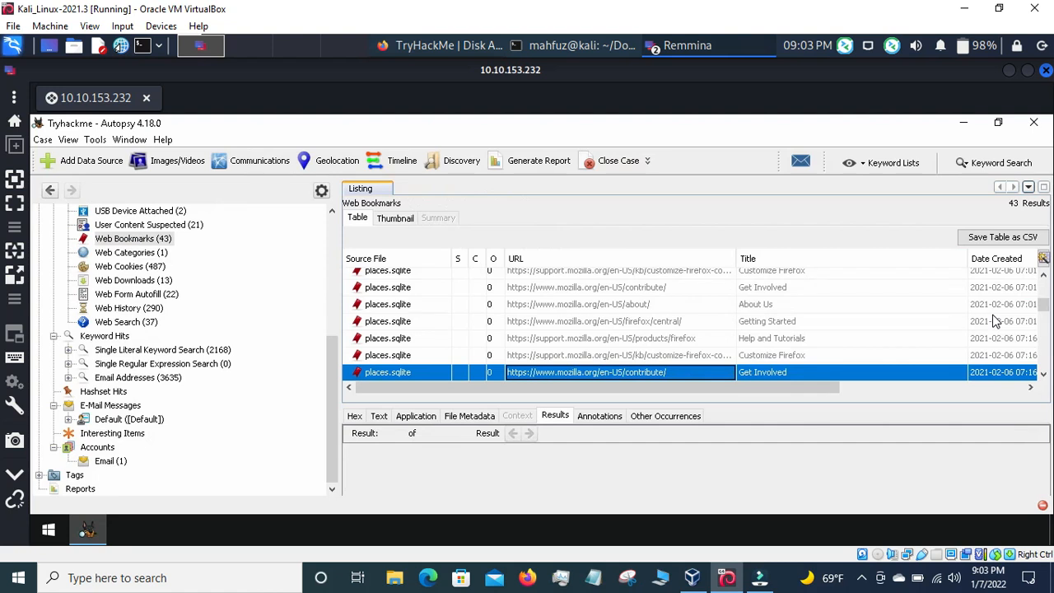
key("Down")
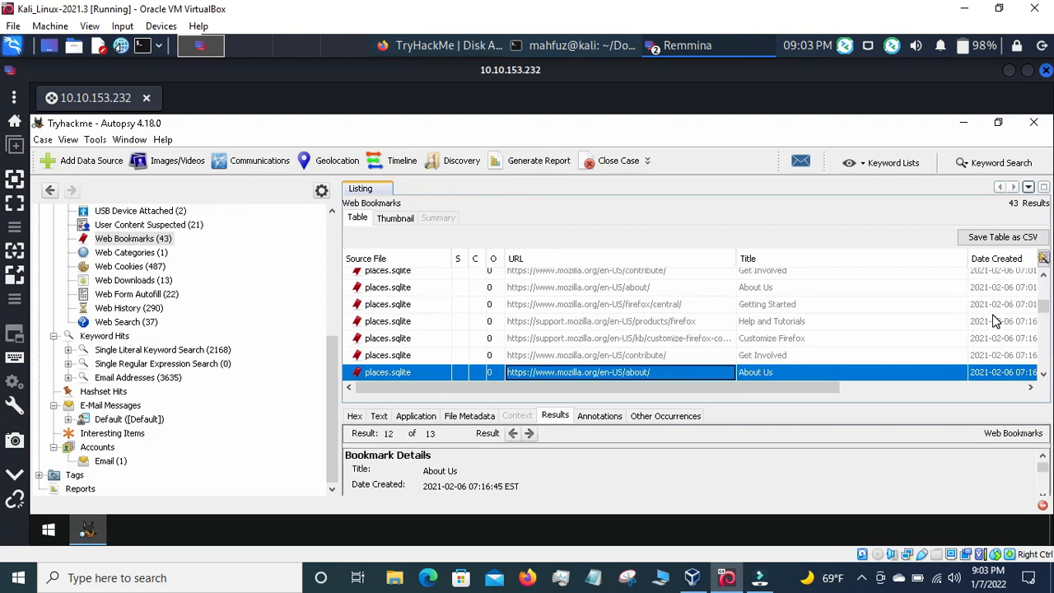
key("Down")
key("Down")
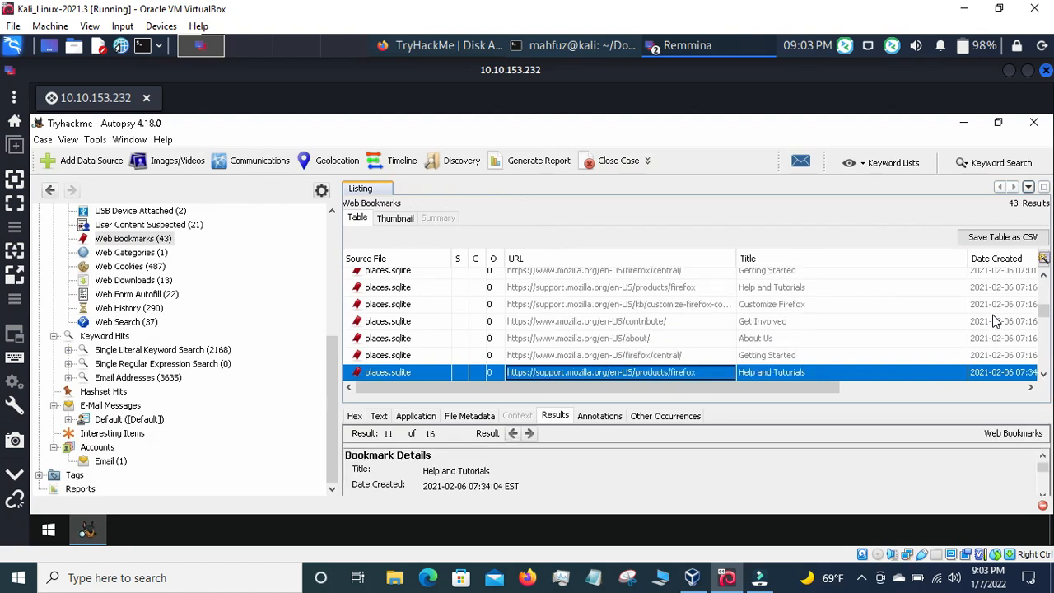
key("Down")
key("Down")
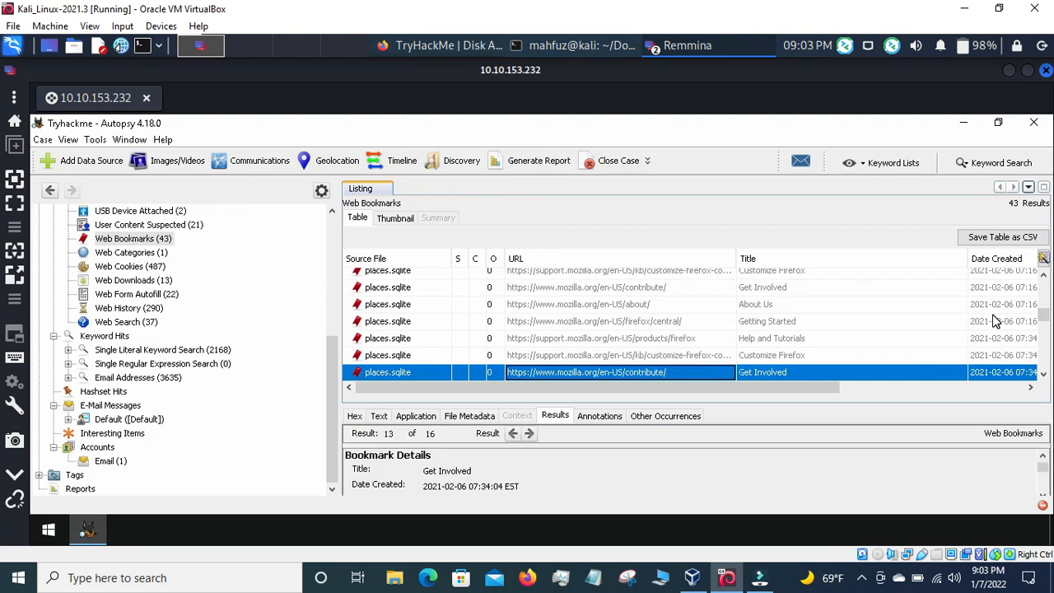
key("Down")
key("Down")
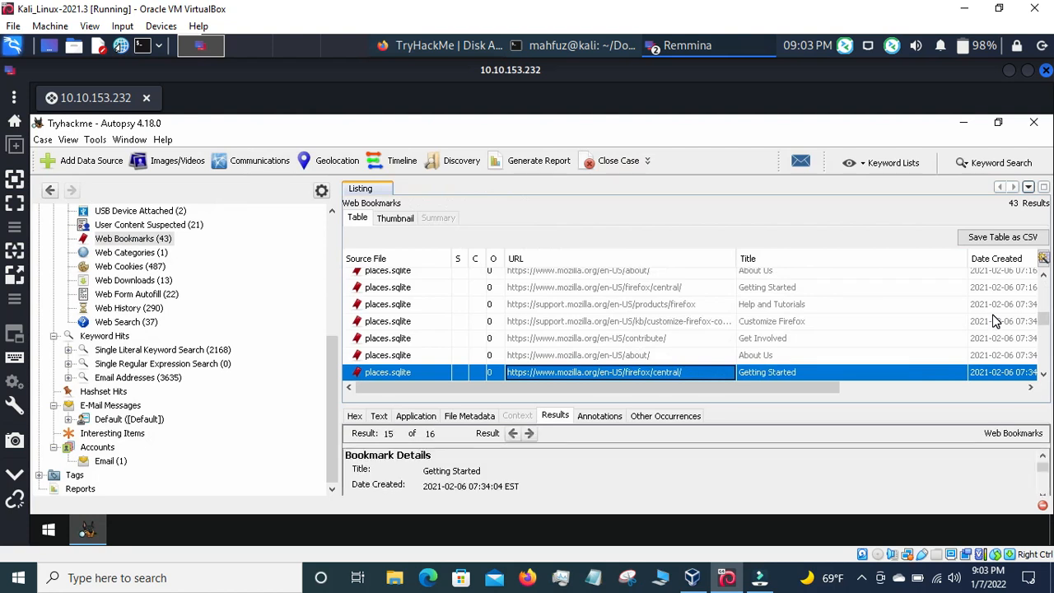
key("Down")
key("Down")
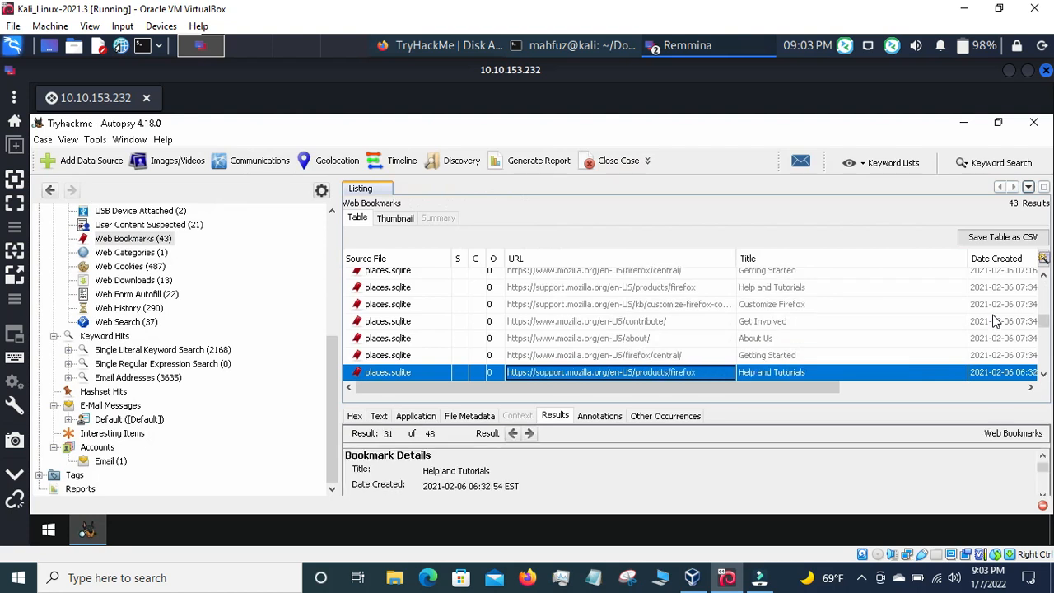
key("Down")
key("Down")
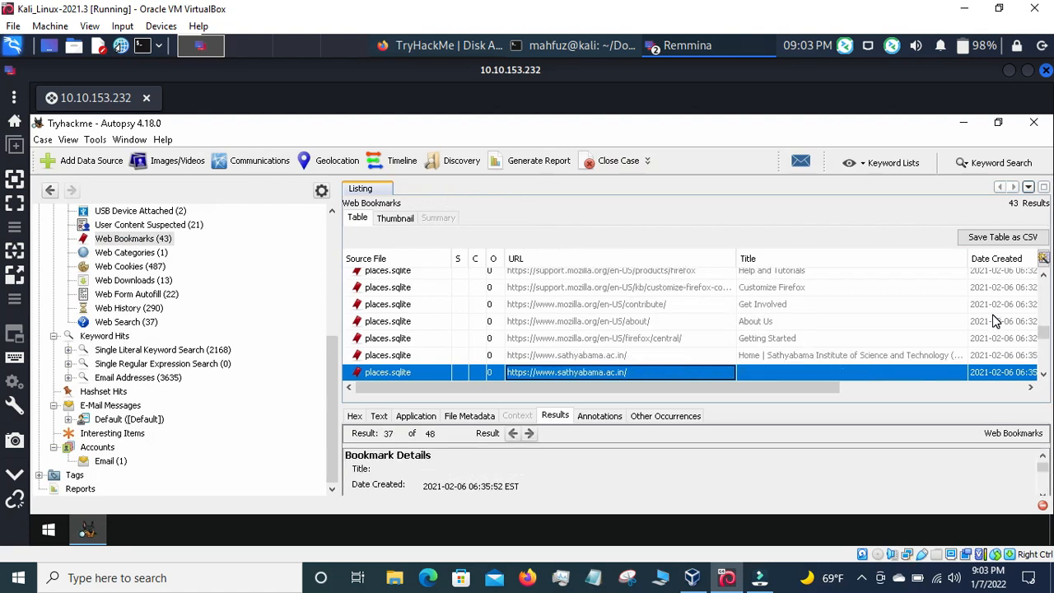
key("Down")
key("Down")
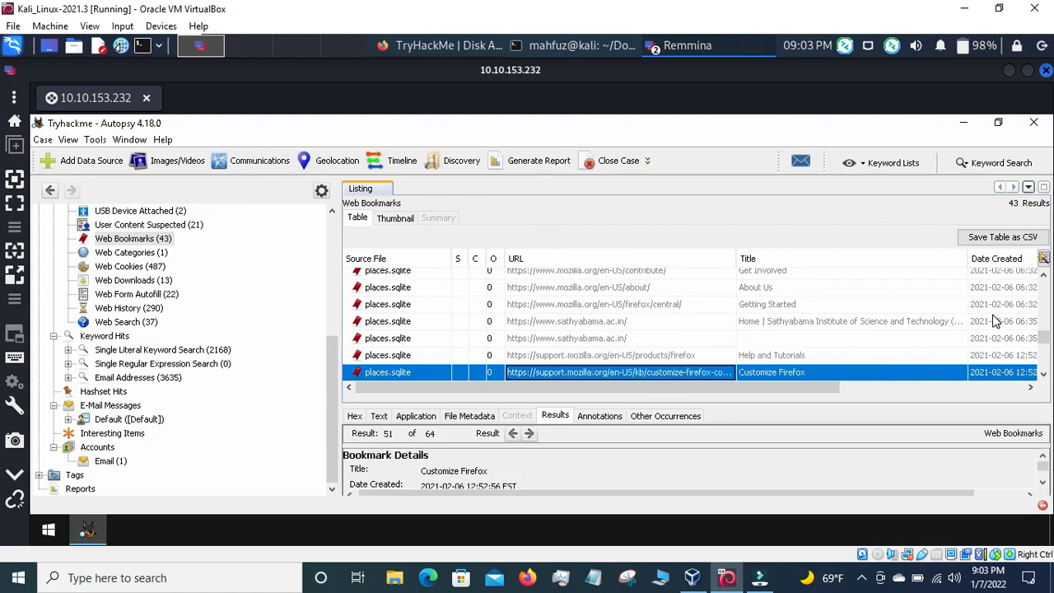
key("Down")
key("Down")
key("Down")
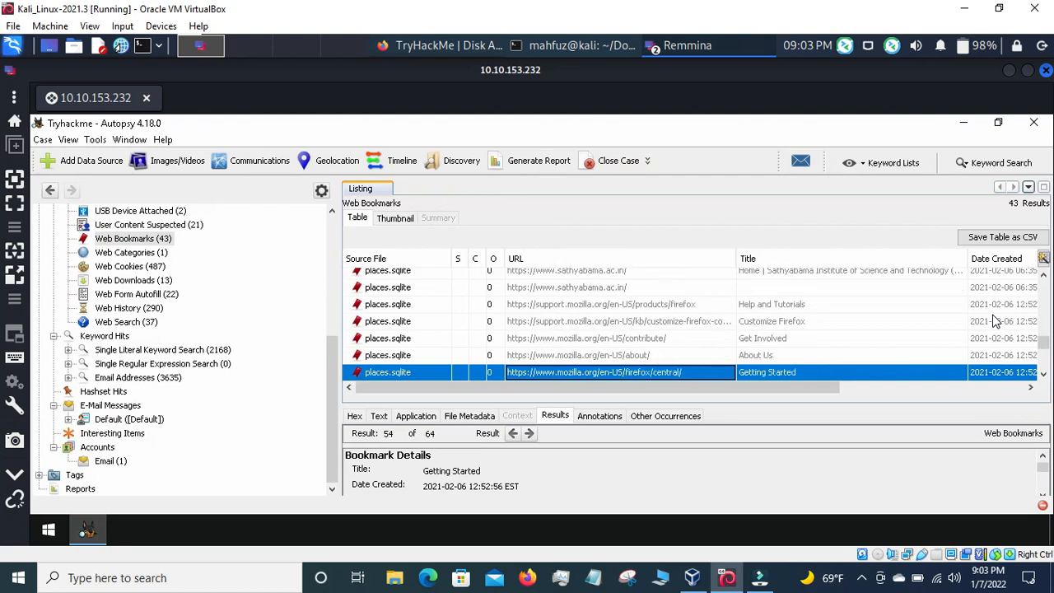
key("Down")
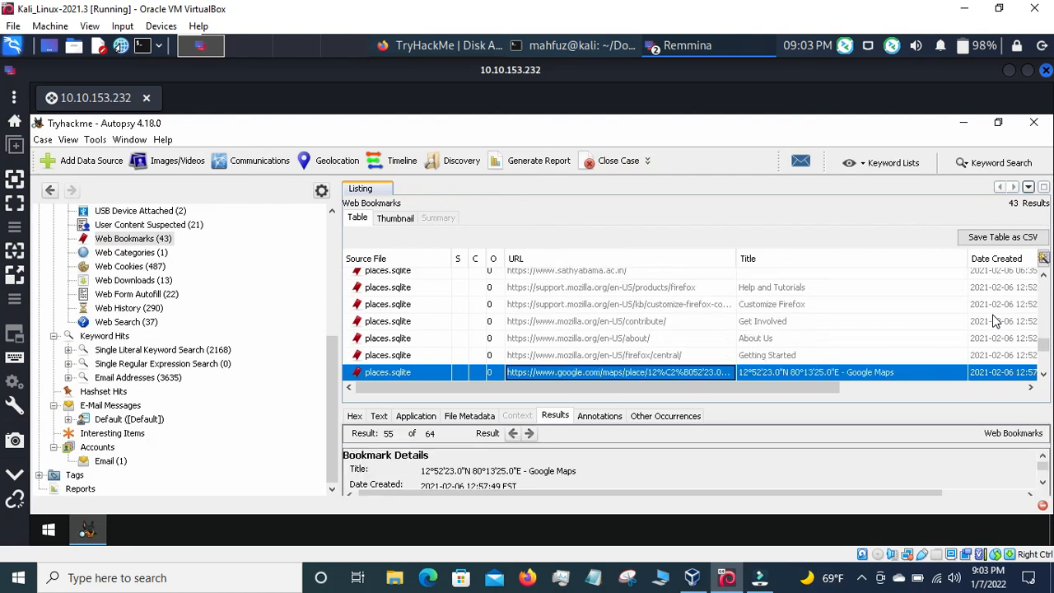
key("Down")
key("Down")
key("Down")
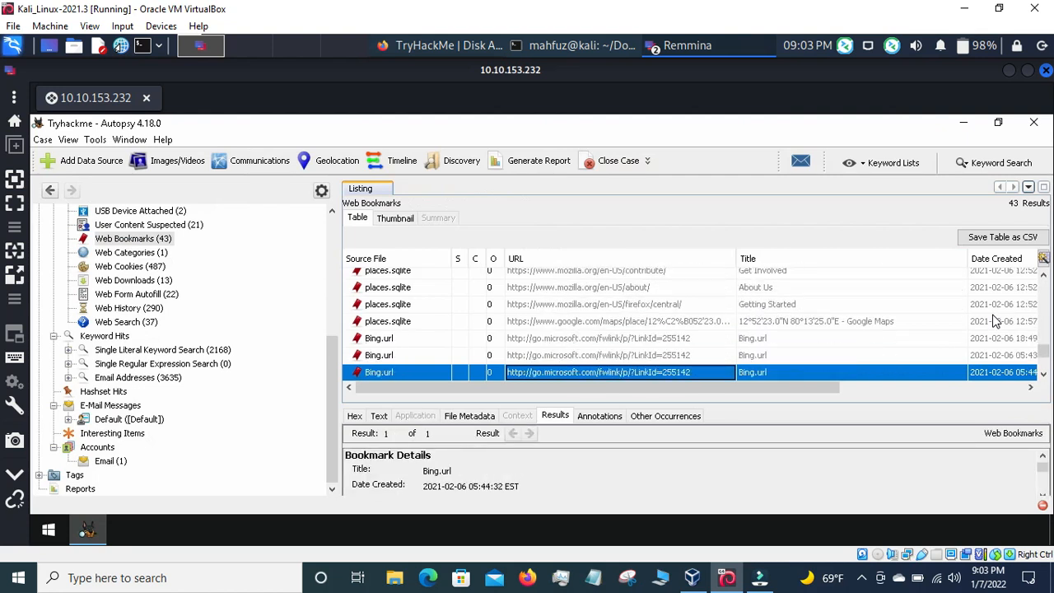
key("Down")
key("Down")
key("Down")
key("Down")
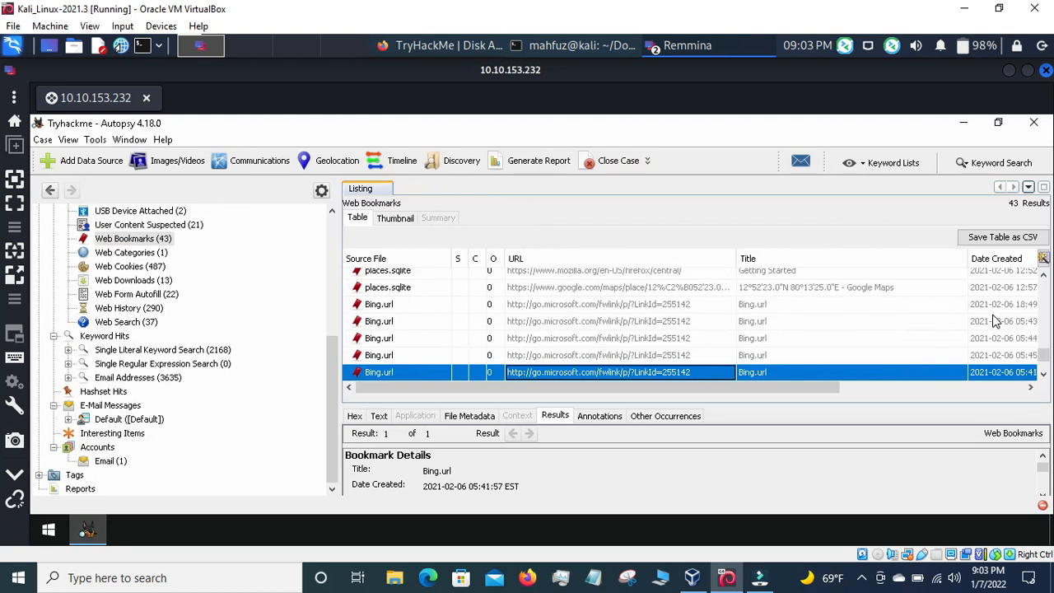
key("Down")
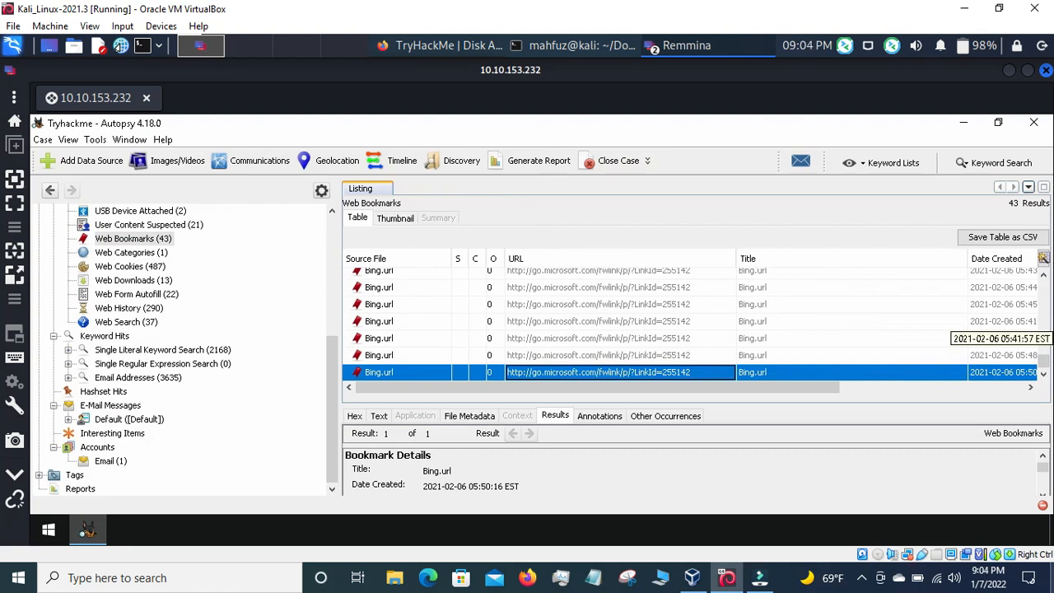
Go back up through the web bookmarks to the first entry, the Help and Tutorials bookmark
key("Up")
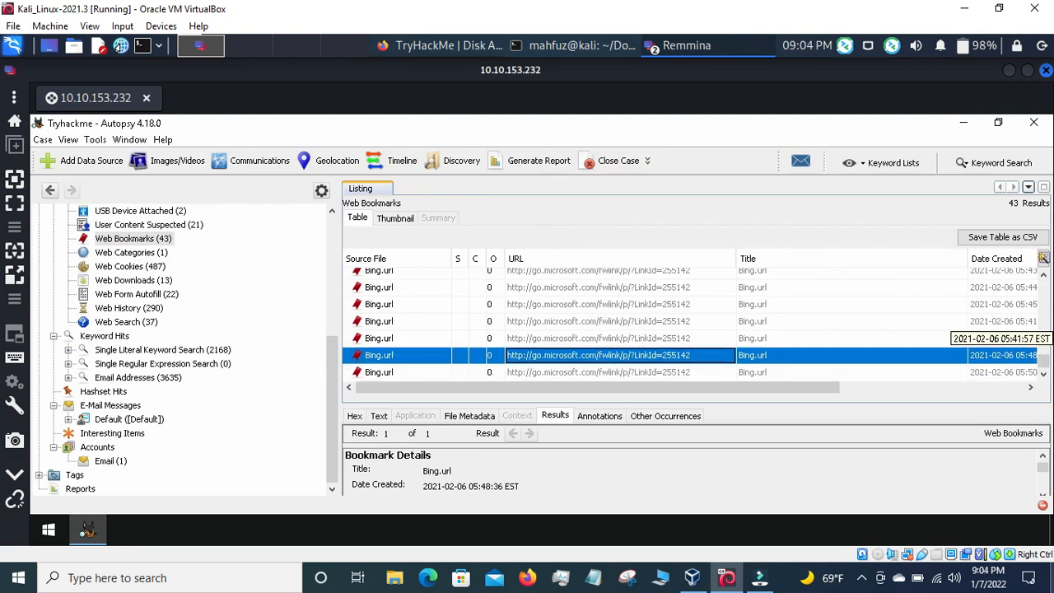
key("Up")
key("Up")
key("Up")
key("Up")
key("Up")
key("Up")
key("Up")
key("Up")
key("Up")
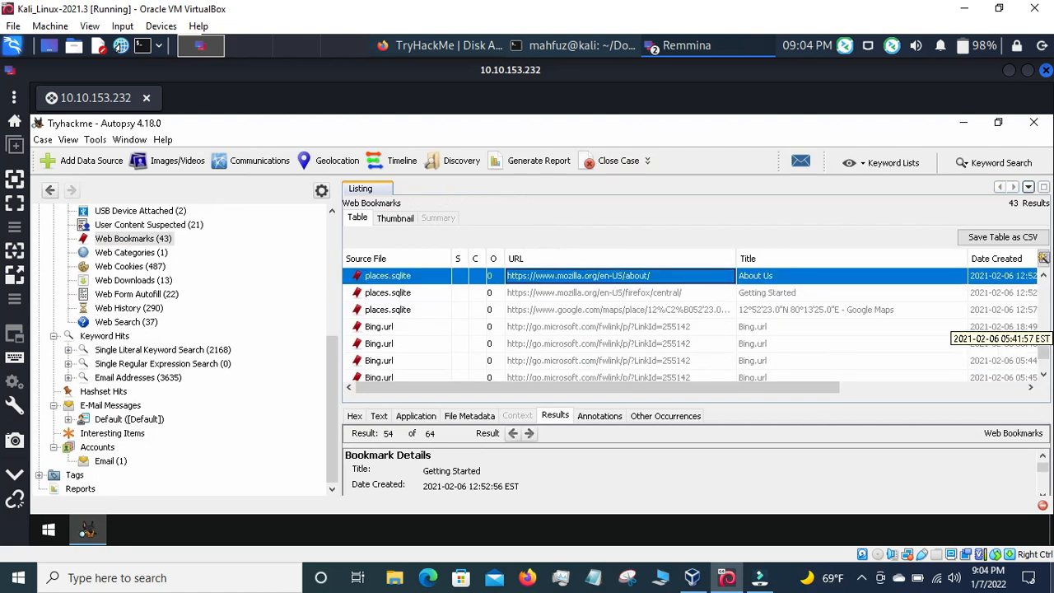
key("Up")
key("Up")
key("Up")
key("Up")
key("Up")
key("Up")
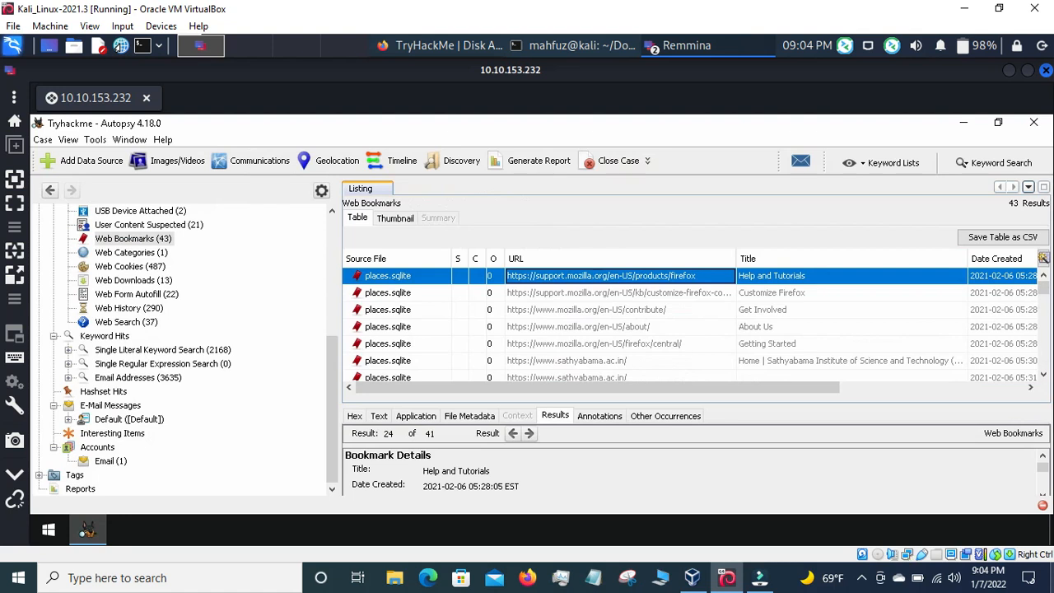
Step through the web bookmarks again to the Google Maps entry from places.sqlite and examine the coordinates in its title
key("Down")
key("Down")
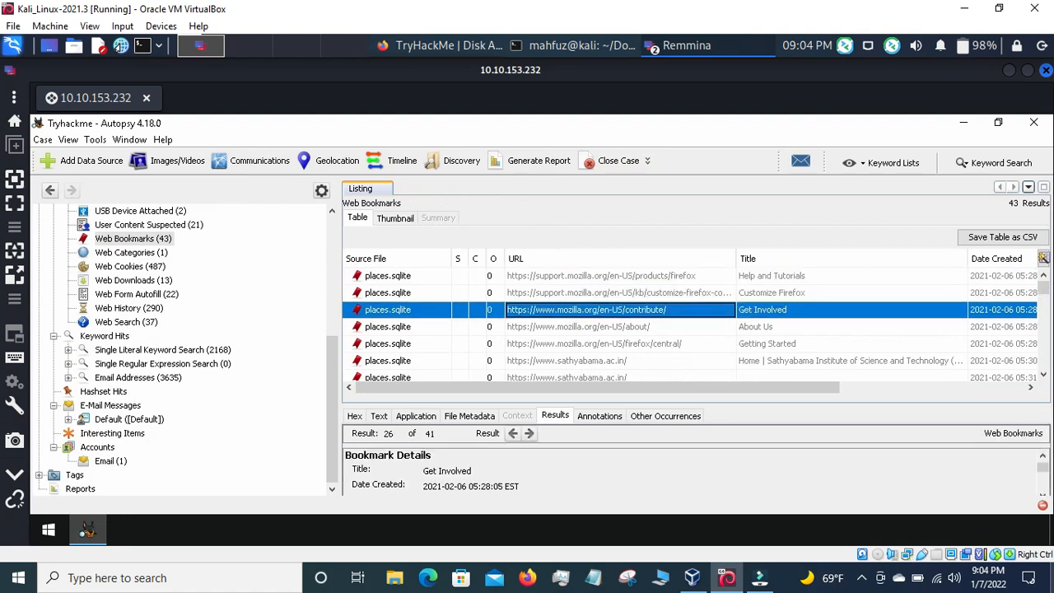
key("Down")
key("Down")
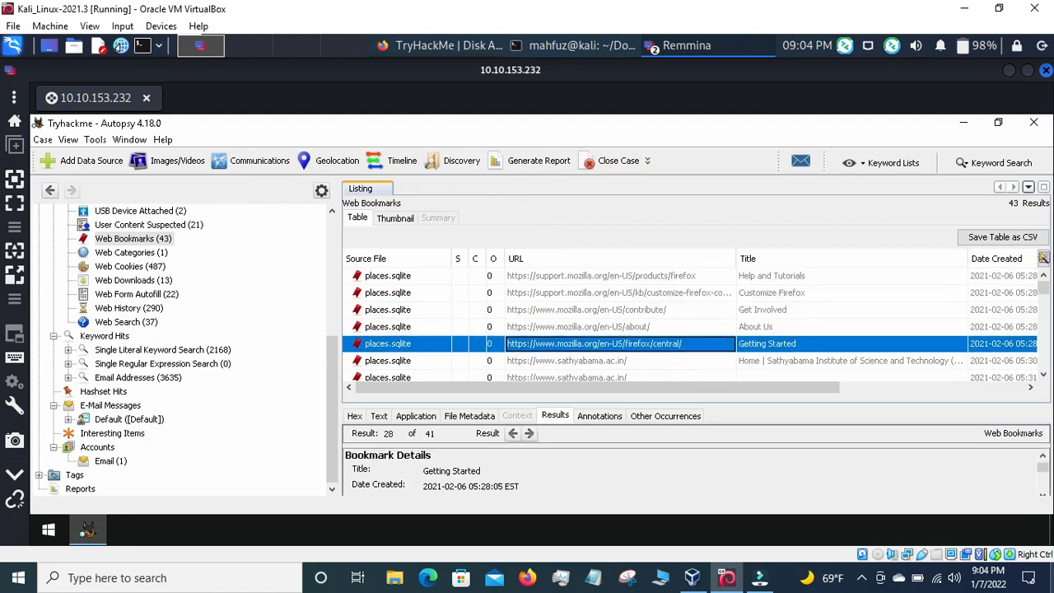
key("Down")
key("Down")
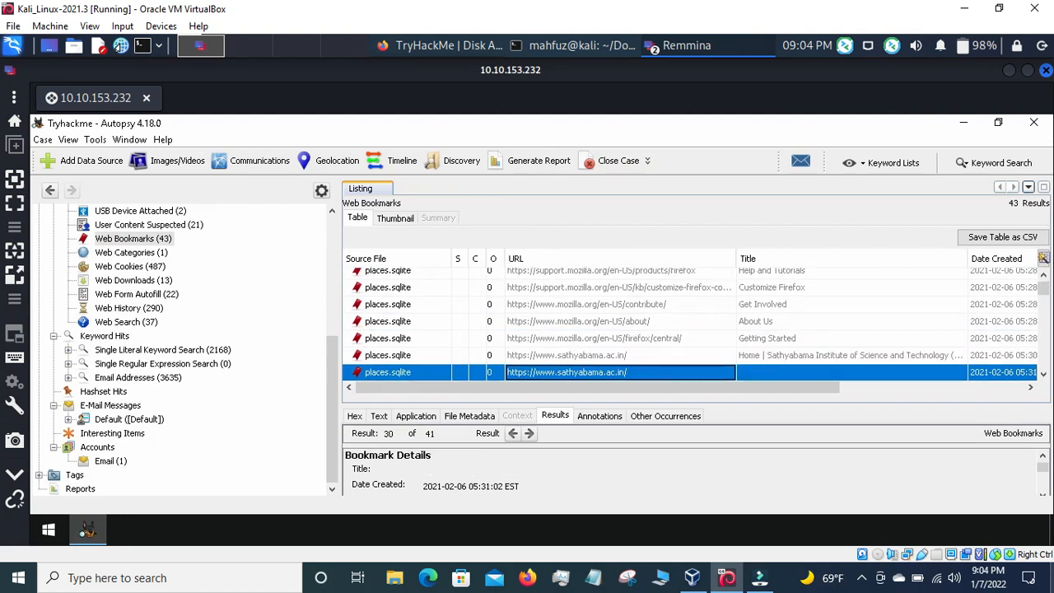
key("Down")
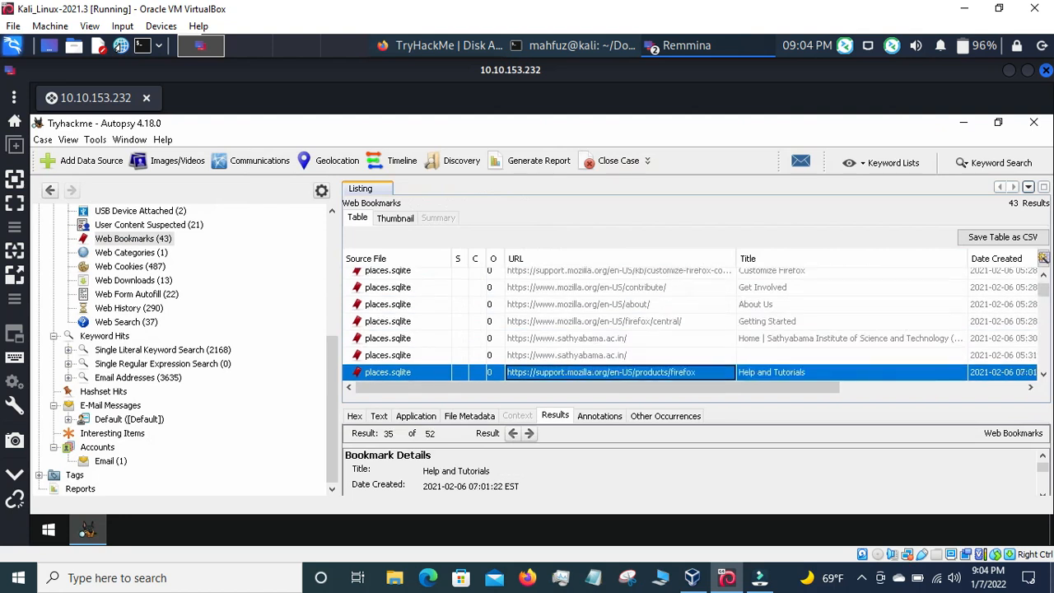
key("Down")
key("Down")
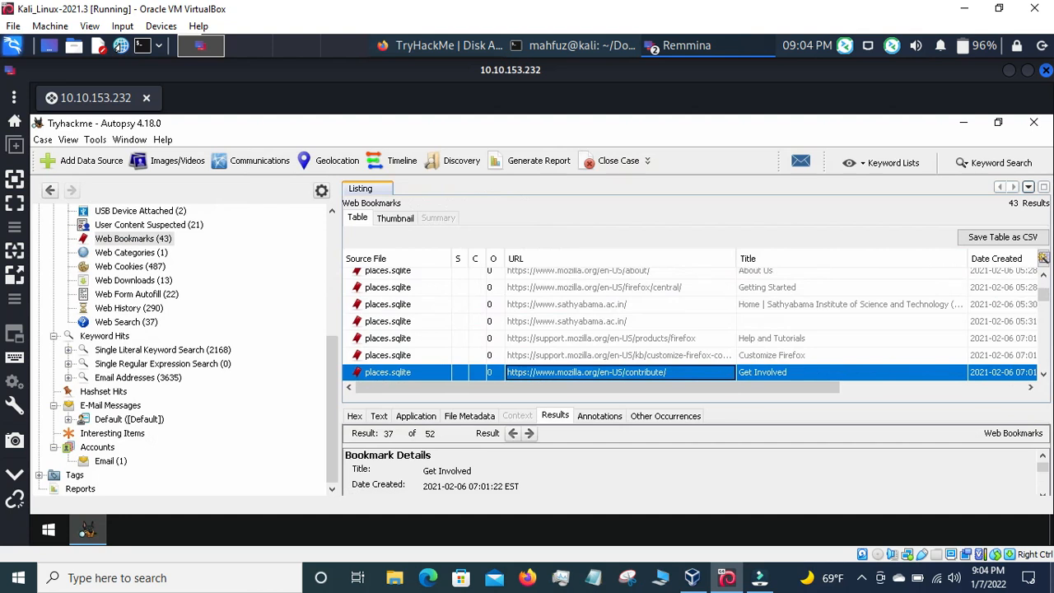
key("Down")
key("Down")
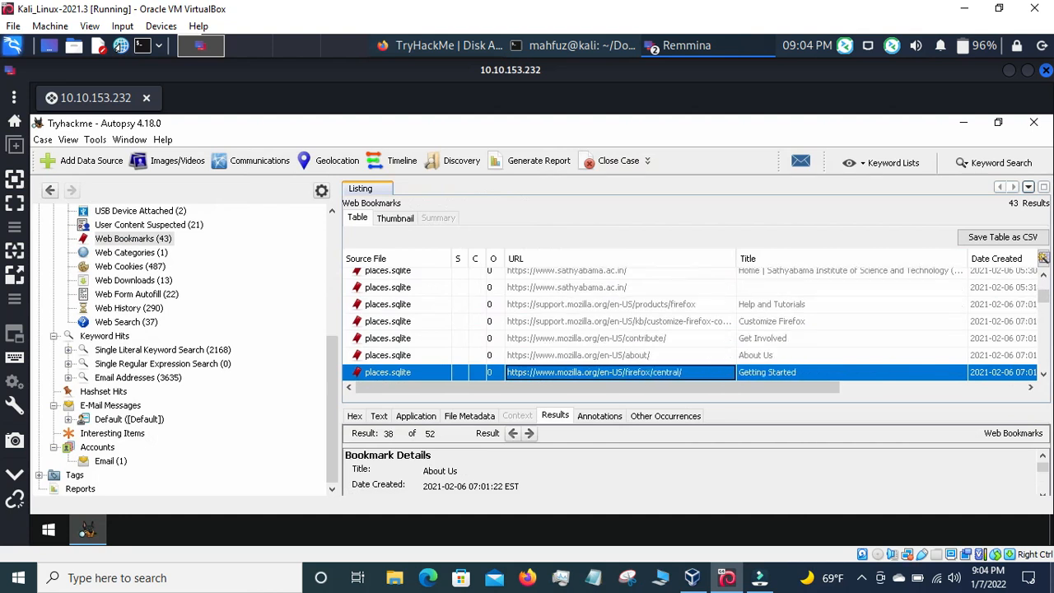
key("Down")
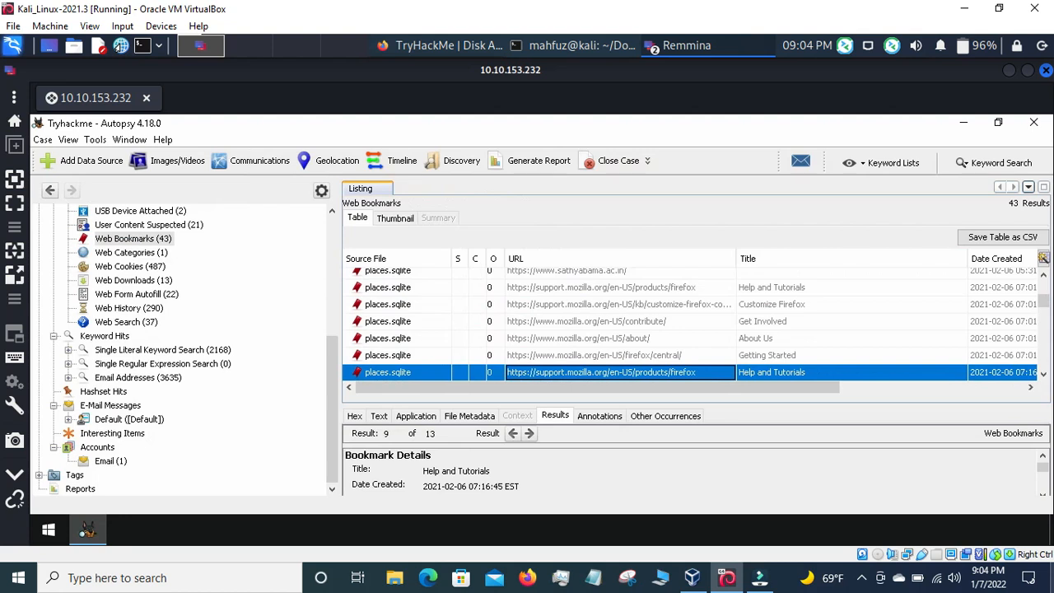
key("Down")
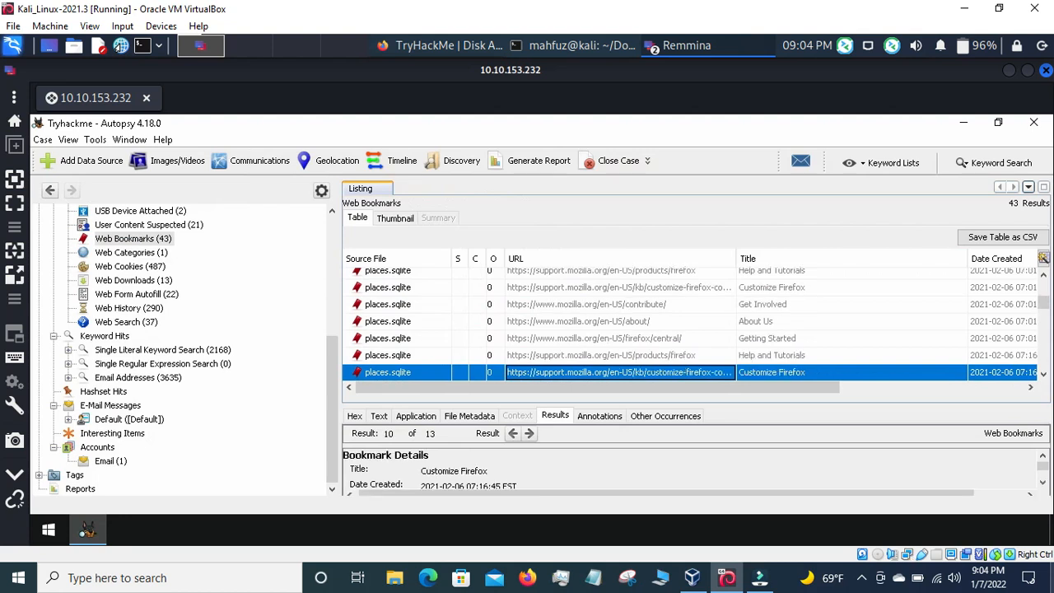
key("Down")
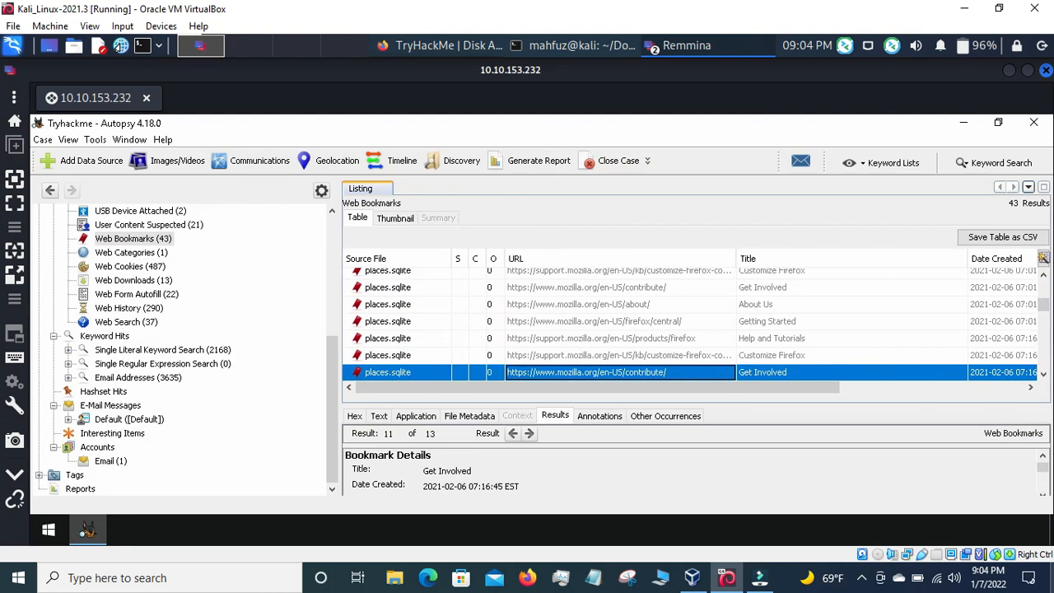
key("Down")
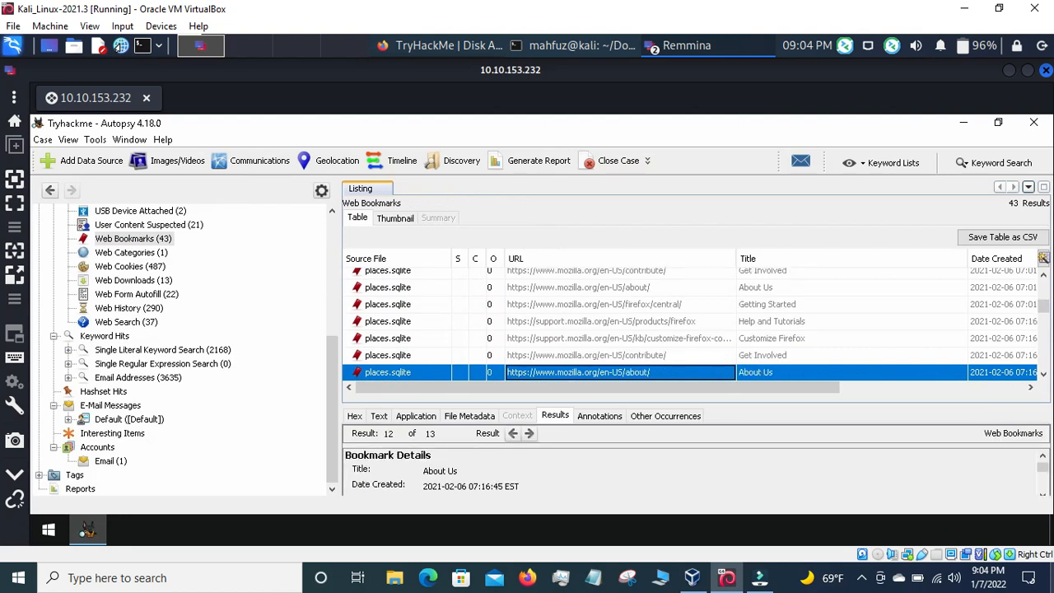
key("Down")
key("Down")
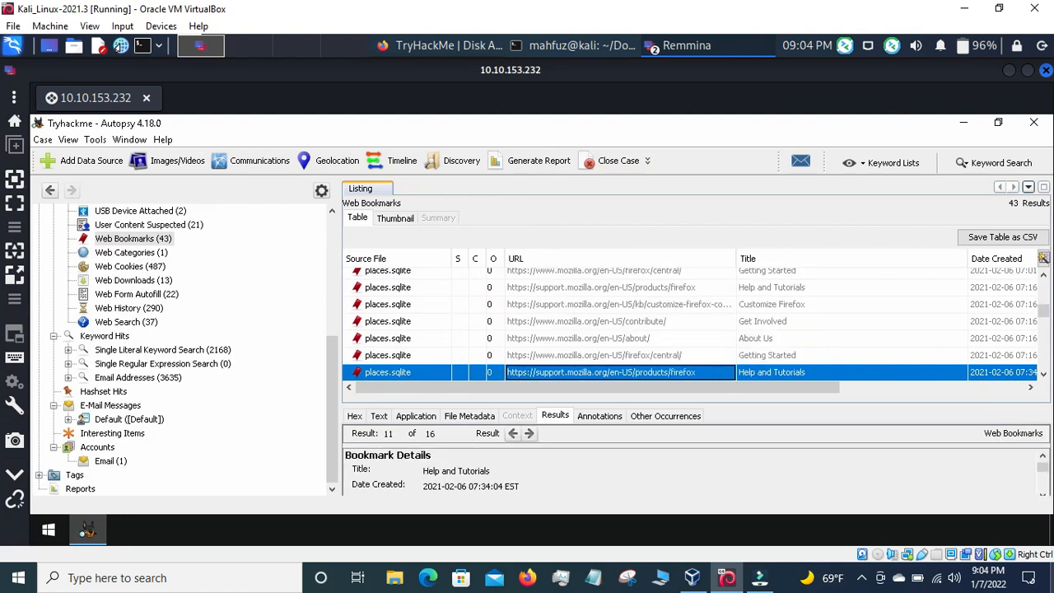
key("Down")
key("Down")
key("Down")
key("Down")
key("Down")
key("Down")
key("Down")
key("Down")
key("Down")
key("Down")
key("Down")
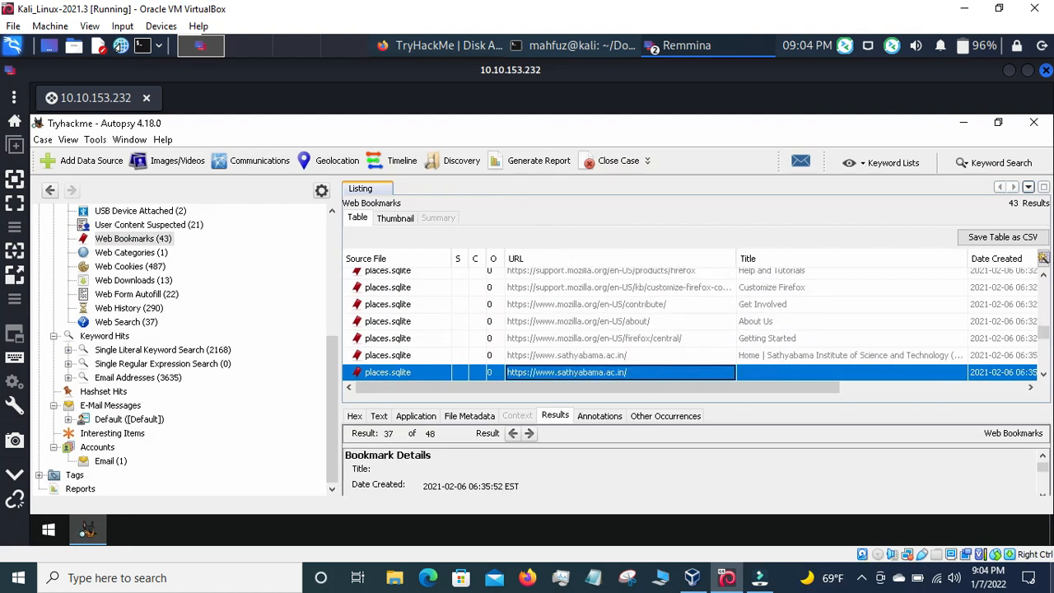
key("Down")
key("Down")
key("Down")
key("Down")
key("Down")
key("Down")
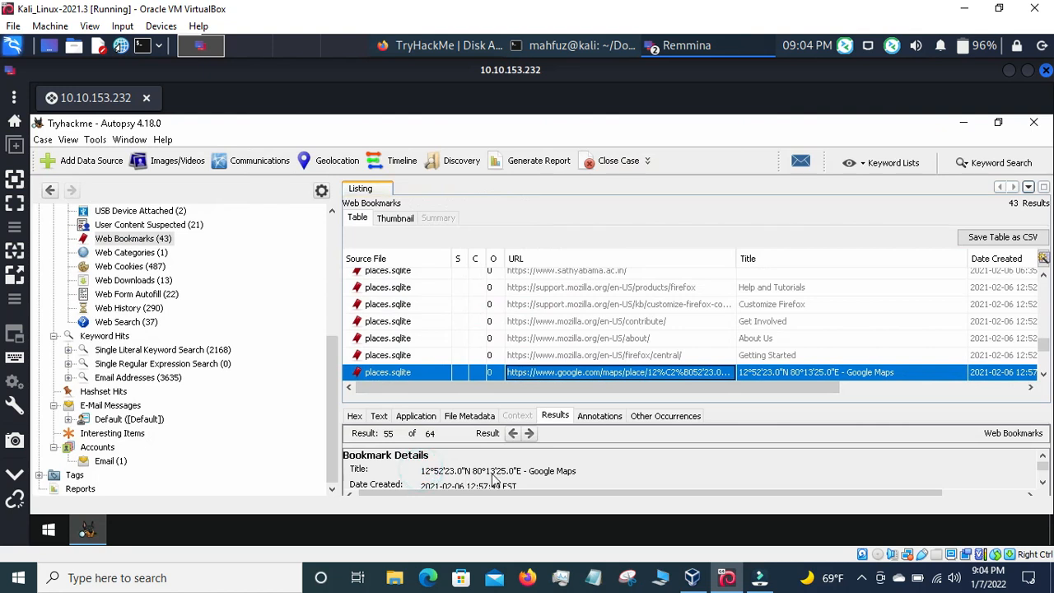
Switch to the TryHackMe room in Firefox and find the question about the bookmarked Google Maps location's coordinates
left_click(444, 46)
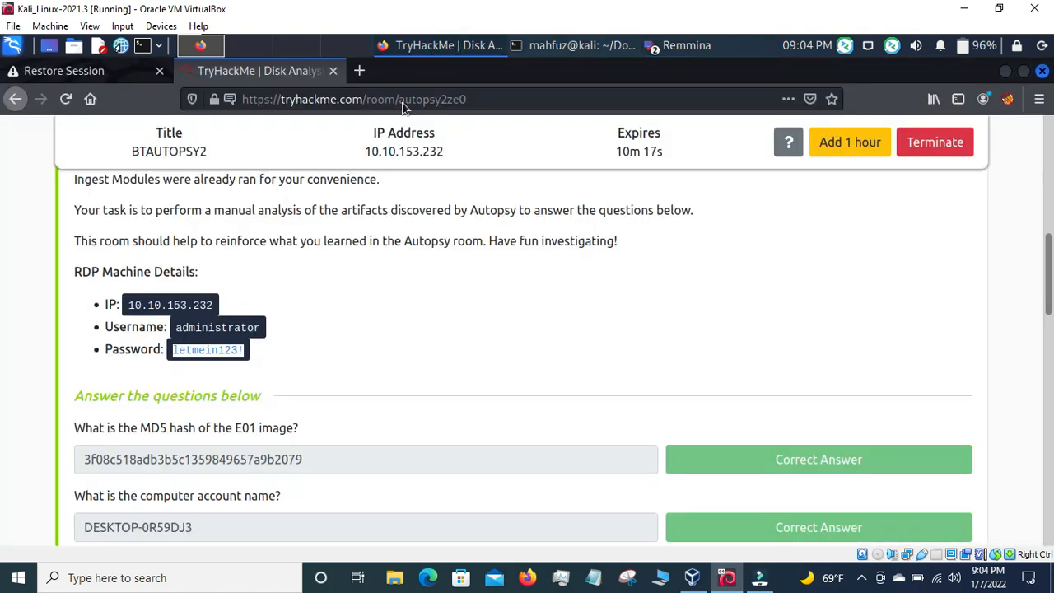
scroll(448, 395, "down", 5)
scroll(449, 396, "down", 3)
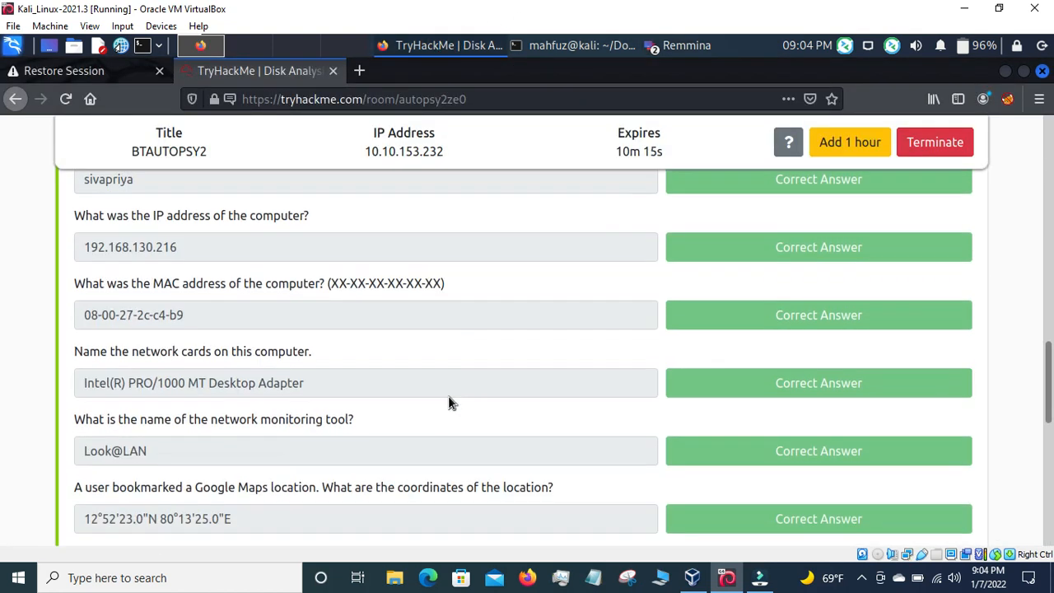
Examine the coordinates answer under the bookmarked Google Maps location question in the TryHackMe room
left_click(84, 431)
left_click_drag(115, 432, 242, 438)
left_click(243, 438)
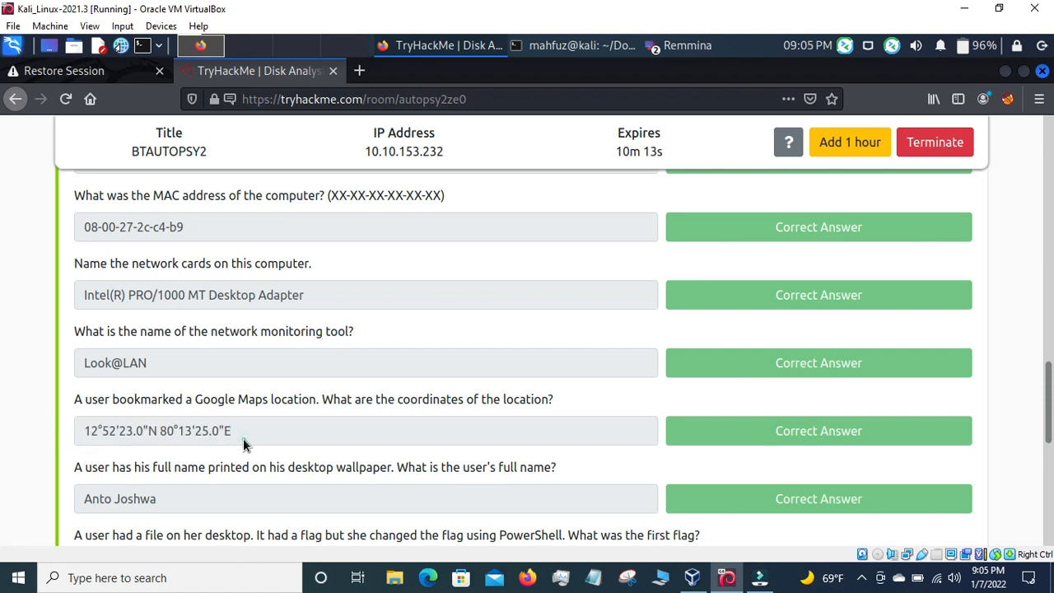
Switch to Autopsy in Remmina and view the Google Maps bookmark's file metadata and bookmark details
left_click(684, 45)
left_click(688, 71)
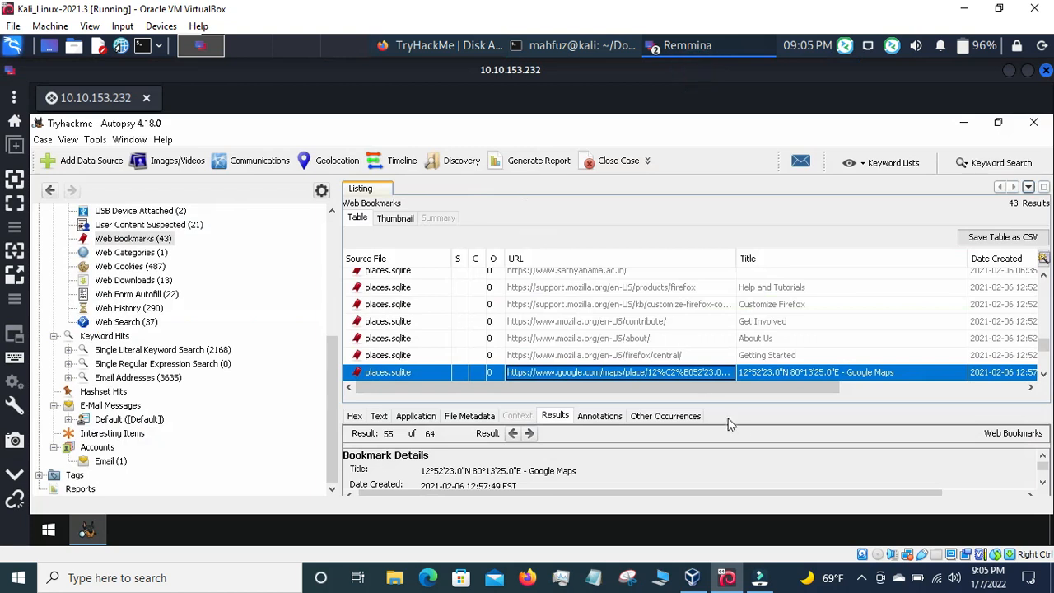
left_click(470, 416)
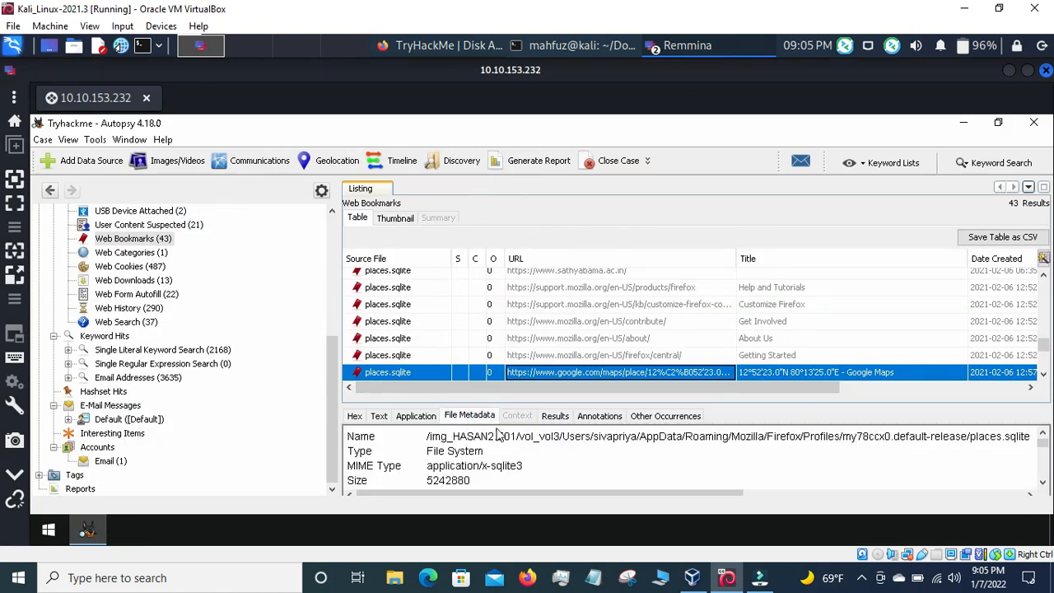
left_click(555, 416)
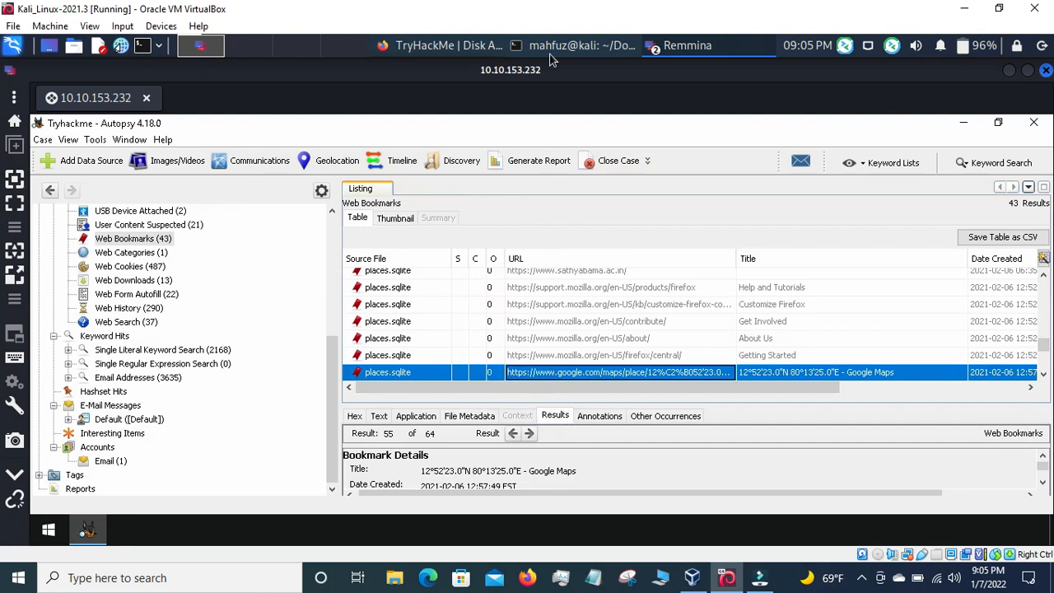
Read the TryHackMe question about the full name on a user's desktop wallpaper in Firefox and return to Autopsy in Remmina
left_click(445, 45)
scroll(303, 407, "down", 2)
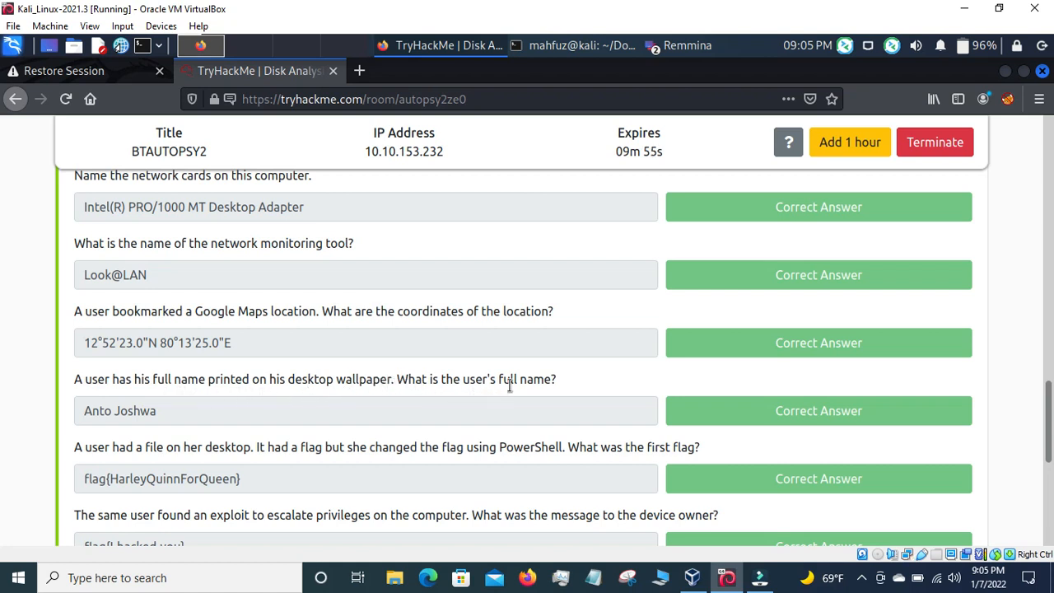
left_click(692, 47)
left_click(697, 67)
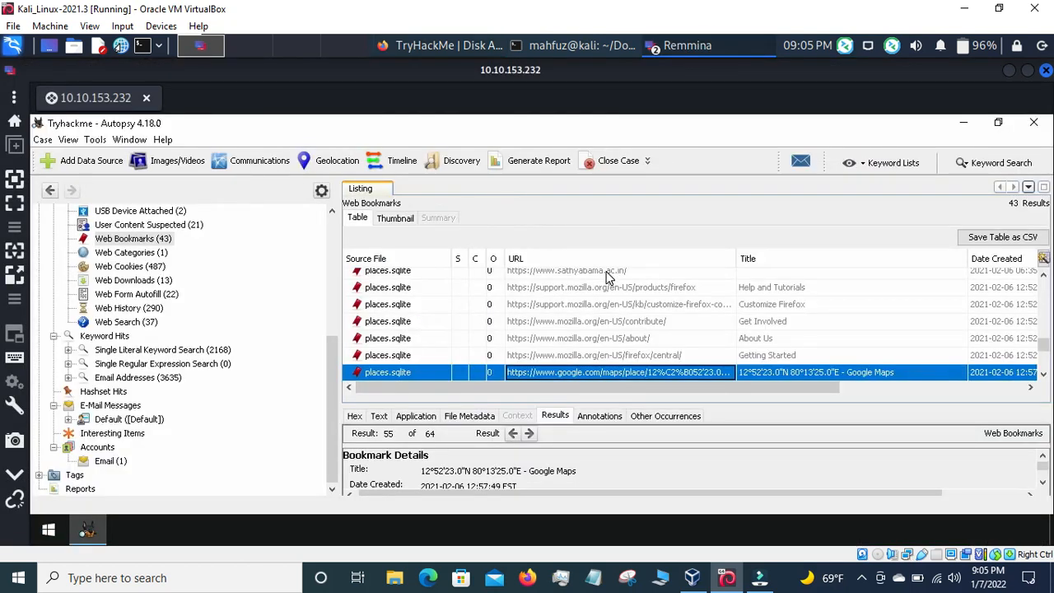
Open the case's Image/Video Gallery and recheck the wallpaper question in the TryHackMe room before returning to the gallery
left_click(175, 161)
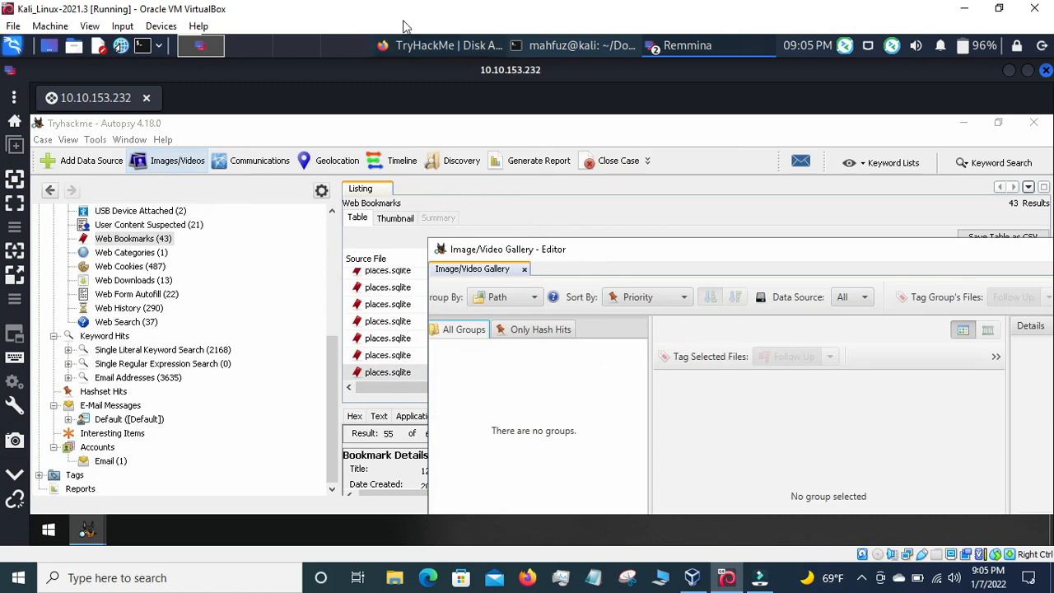
left_click(432, 49)
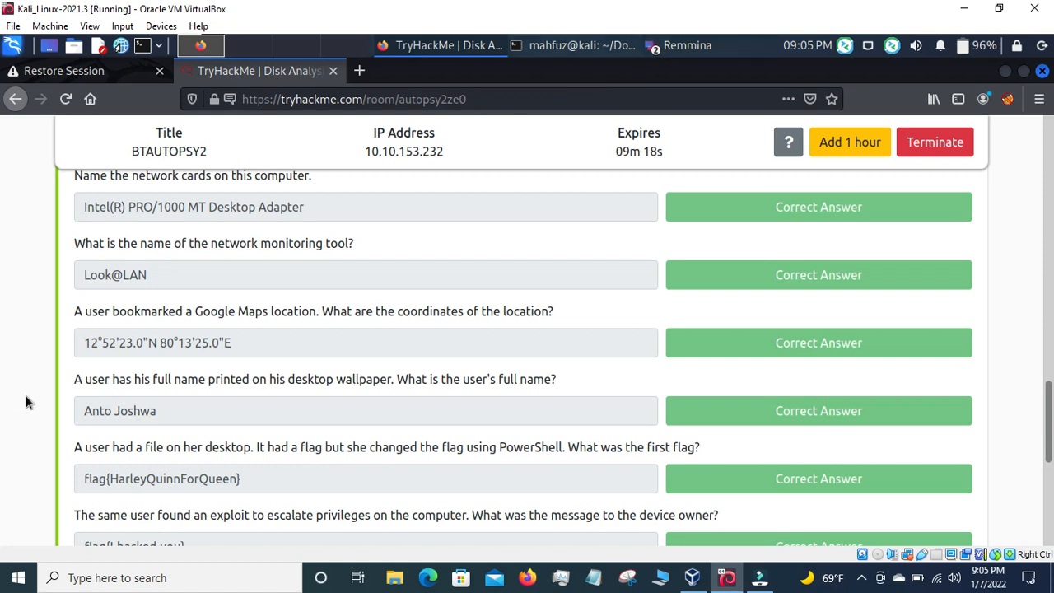
left_click(681, 48)
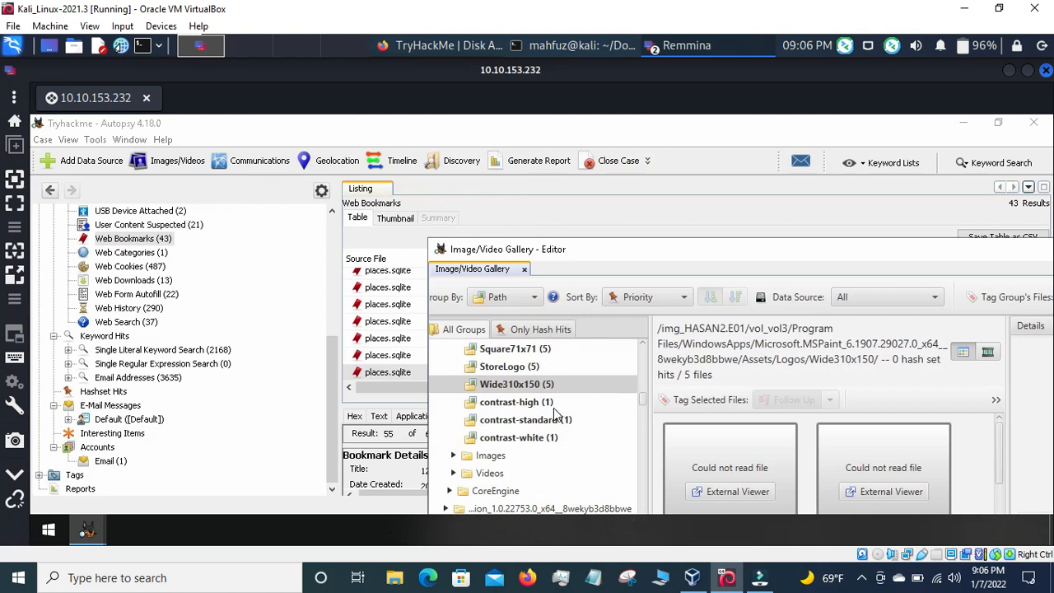
Look through the gallery's path groups for img_HASAN2.E01, from the WindowsApps folders back up to the root, for user image folders
scroll(554, 415, "up", 4)
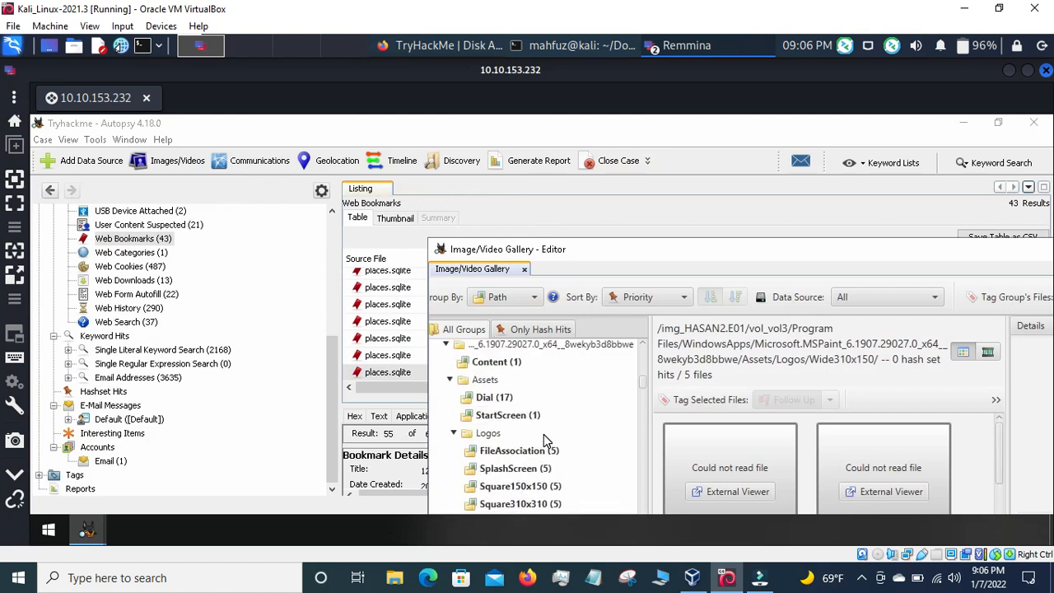
scroll(544, 436, "up", 3)
scroll(544, 437, "down", 5)
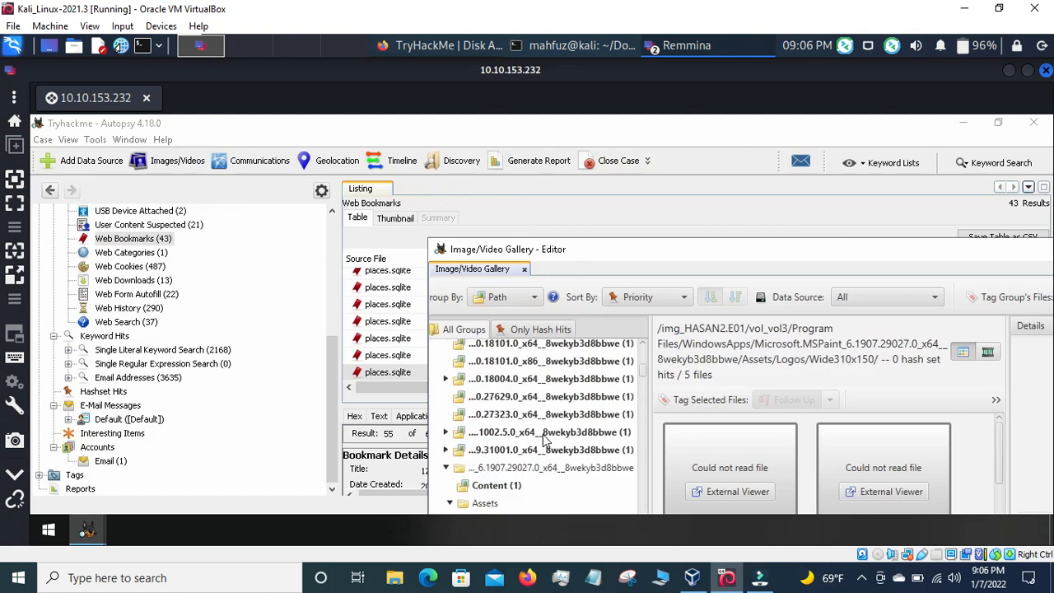
scroll(543, 442, "down", 2)
scroll(544, 441, "down", 7)
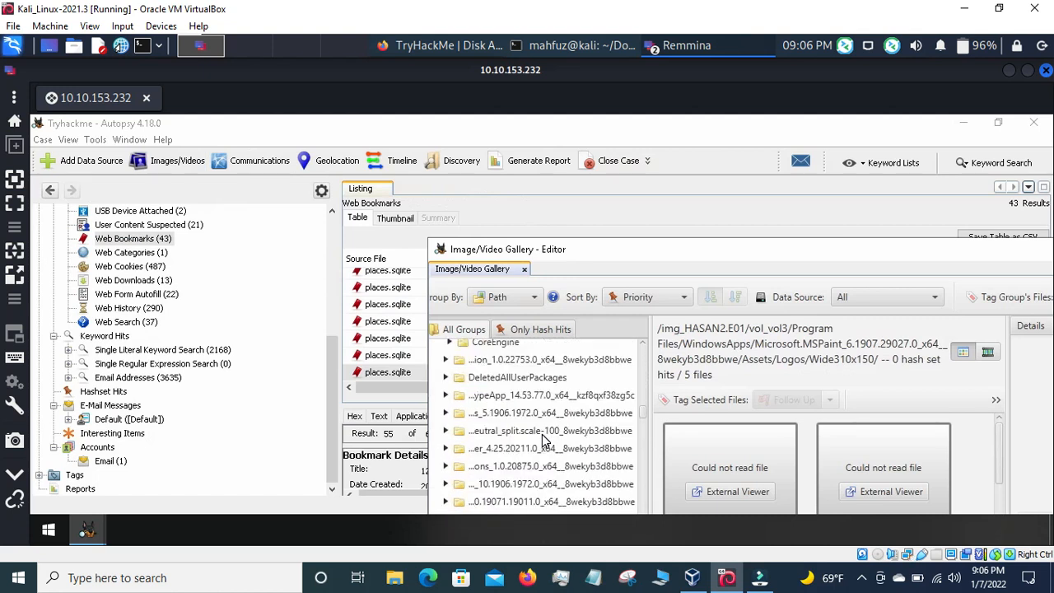
scroll(543, 434, "down", 3)
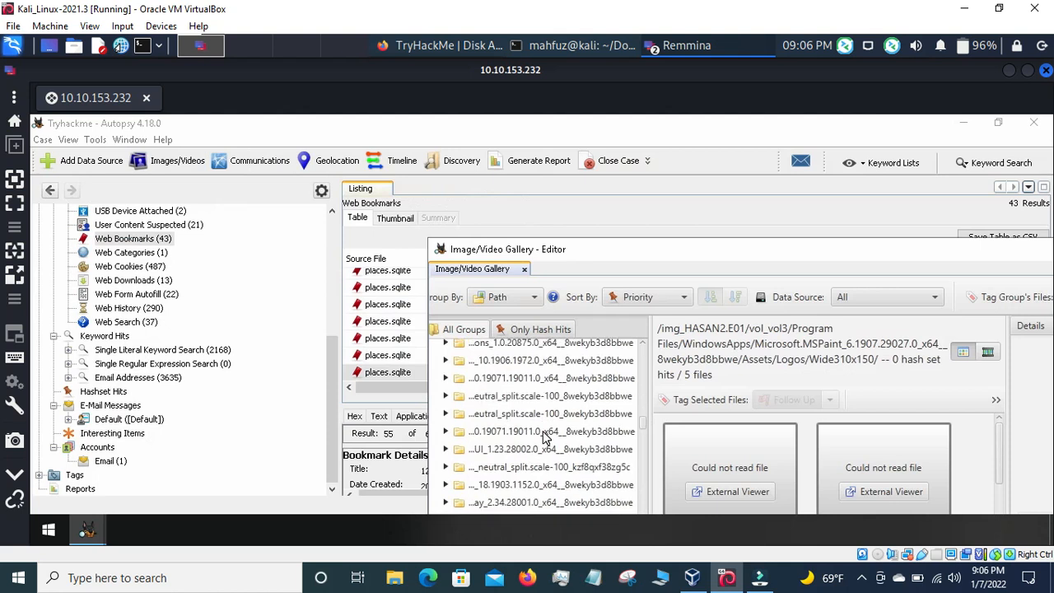
scroll(544, 436, "down", 2)
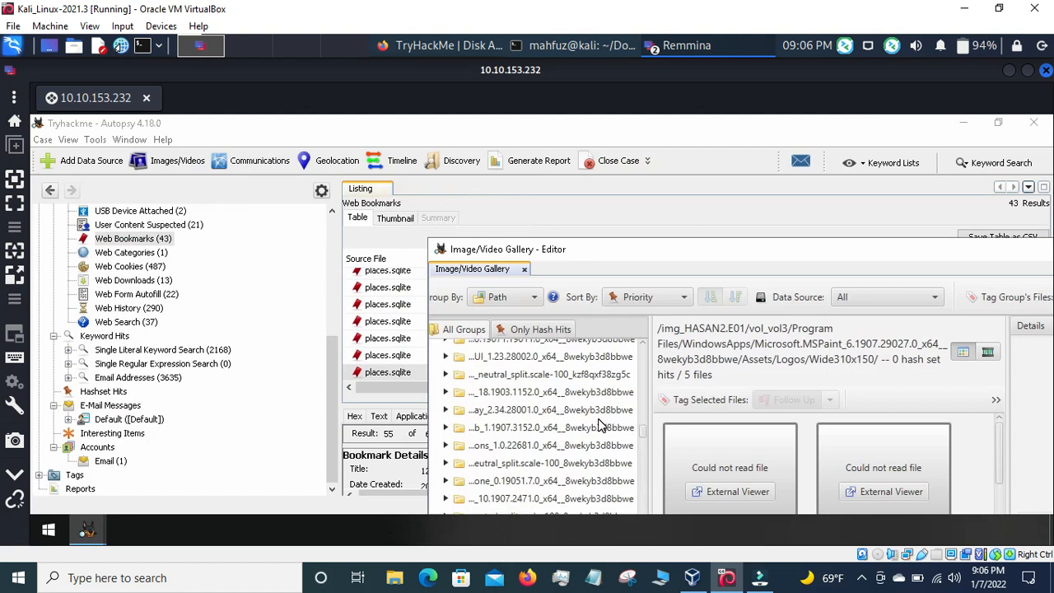
left_click_drag(642, 427, 640, 483)
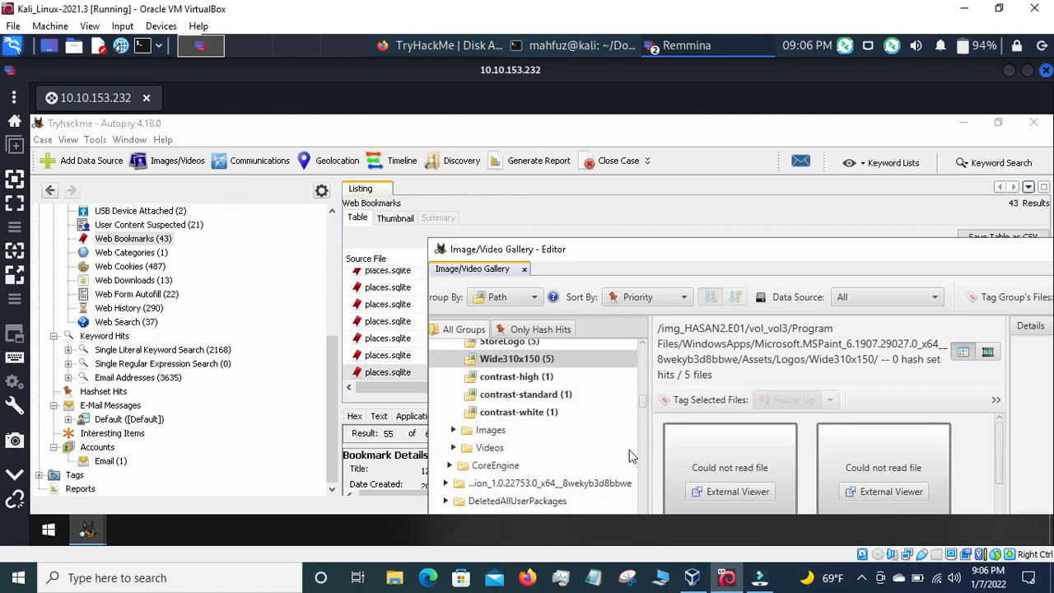
left_click(642, 400)
left_click(641, 485)
left_click(637, 501)
left_click(639, 372)
left_click(643, 346)
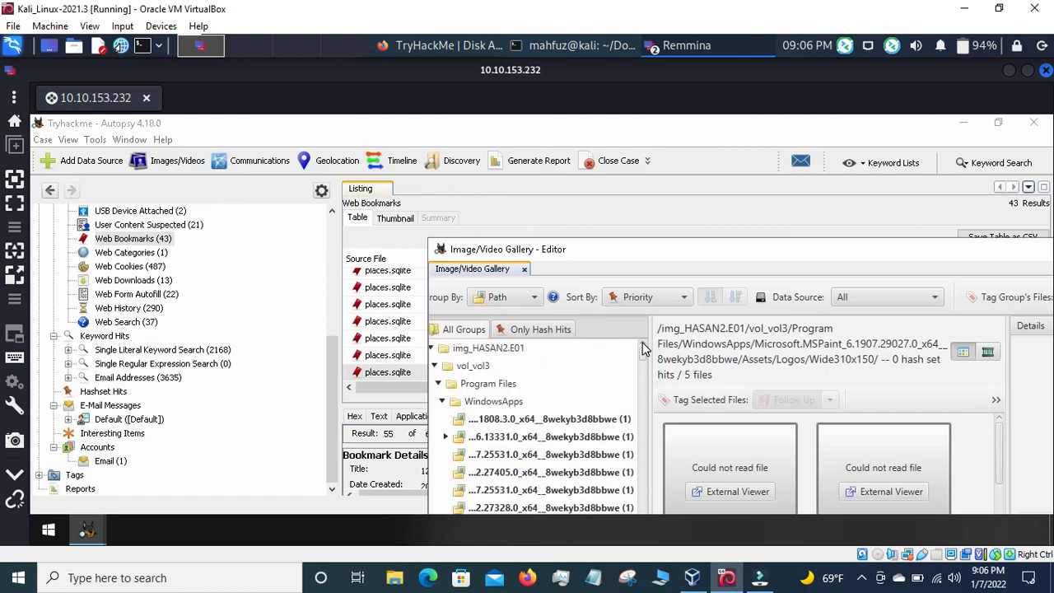
scroll(459, 399, "down", 5)
scroll(459, 398, "down", 5)
left_click(641, 388)
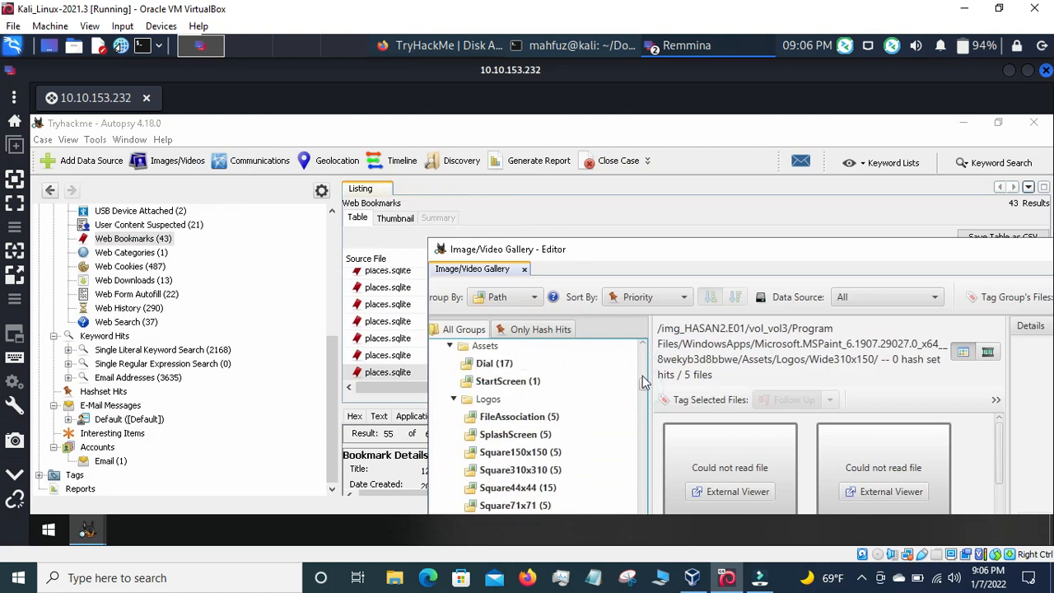
left_click(643, 377)
left_click_drag(640, 374, 642, 370)
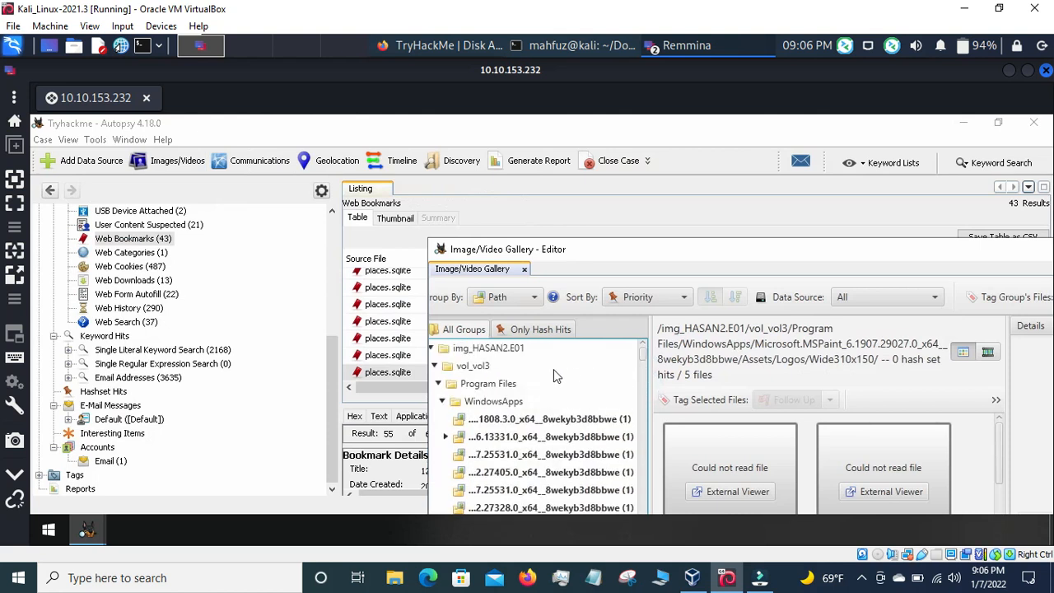
Collapse the WindowsApps folder under vol_vol3's Program Files and expand the Users folder in the gallery's group tree
left_click(438, 383)
left_click(439, 383)
left_click(461, 384)
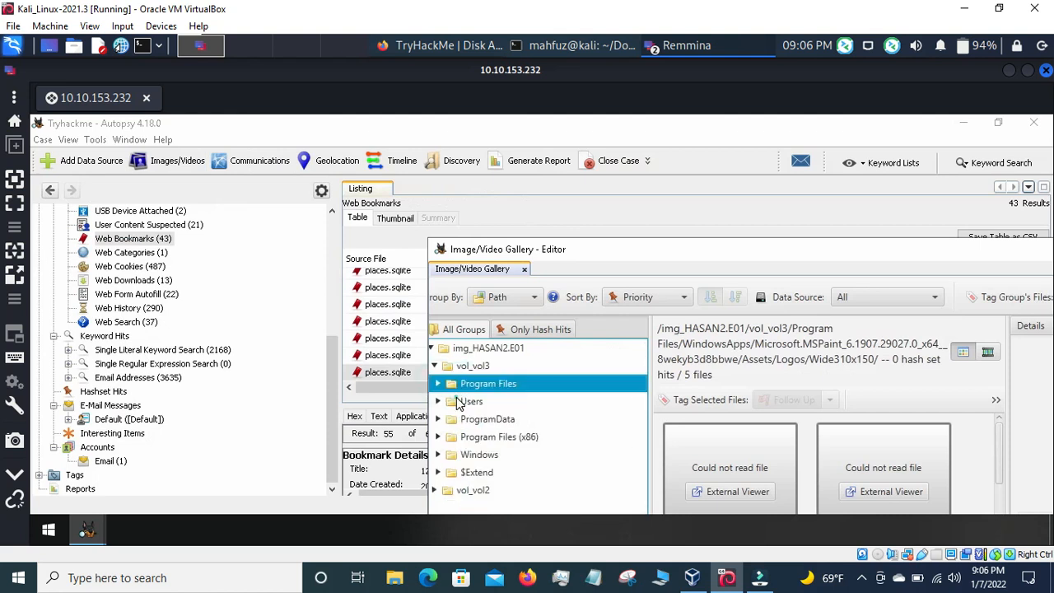
left_click(440, 401)
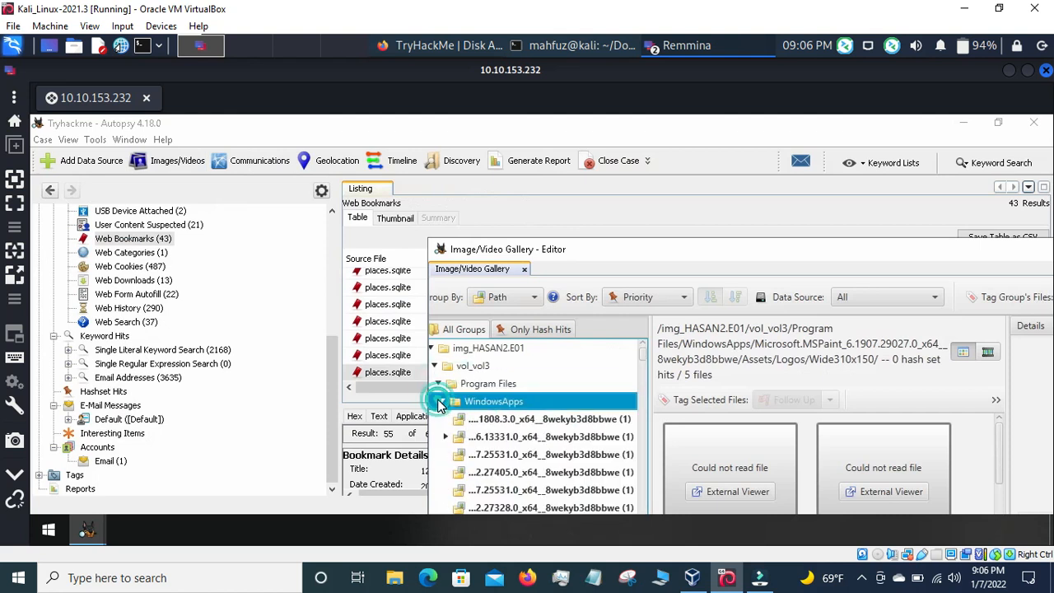
left_click(436, 489)
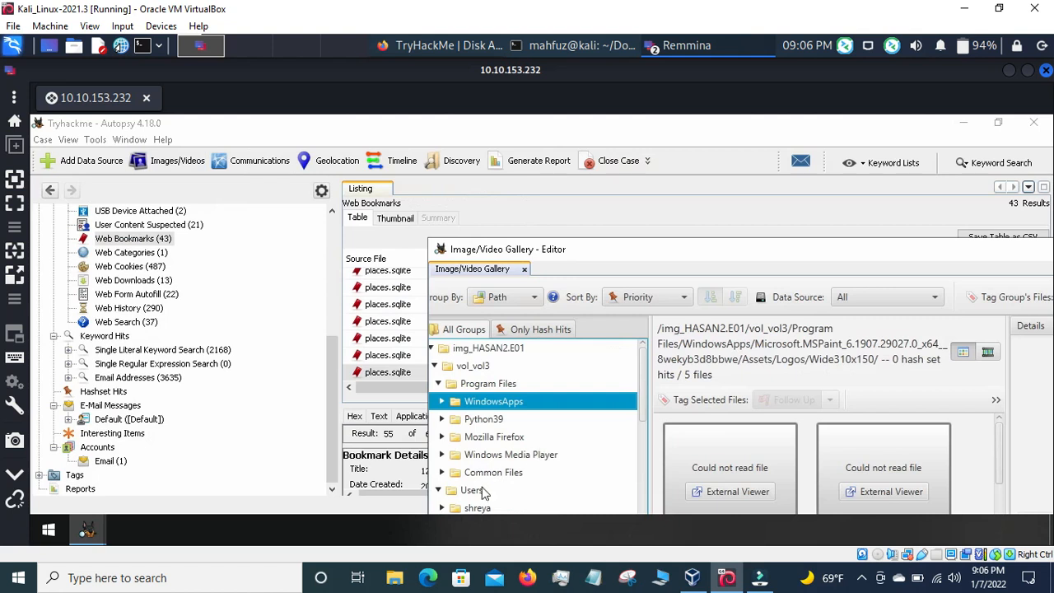
Expand the fifth user folder under Users and show the images in its Downloads group
left_click(642, 418)
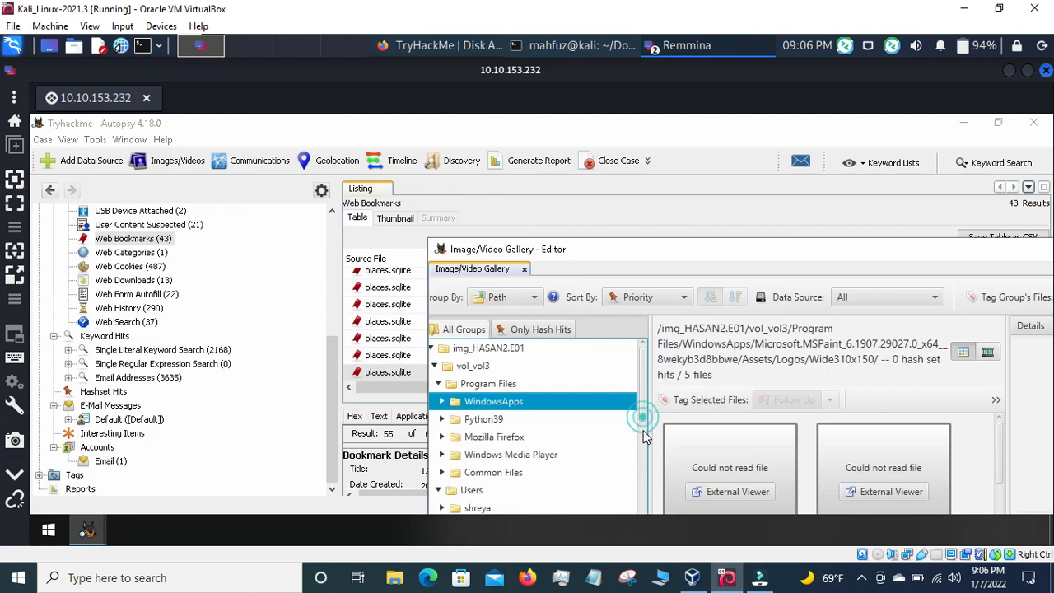
left_click(643, 442)
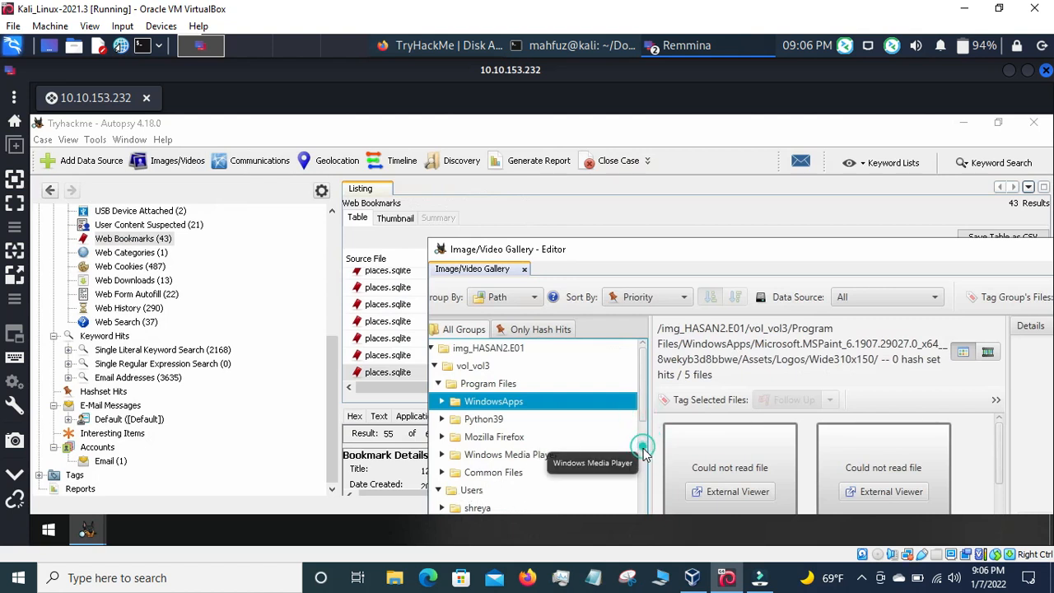
scroll(527, 469, "down", 3)
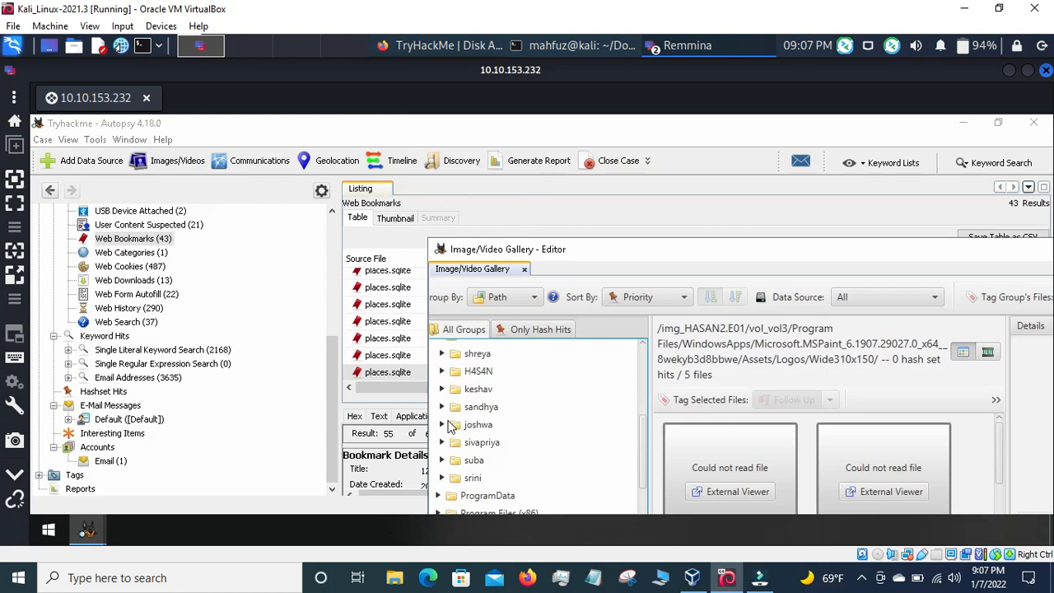
left_click(442, 425)
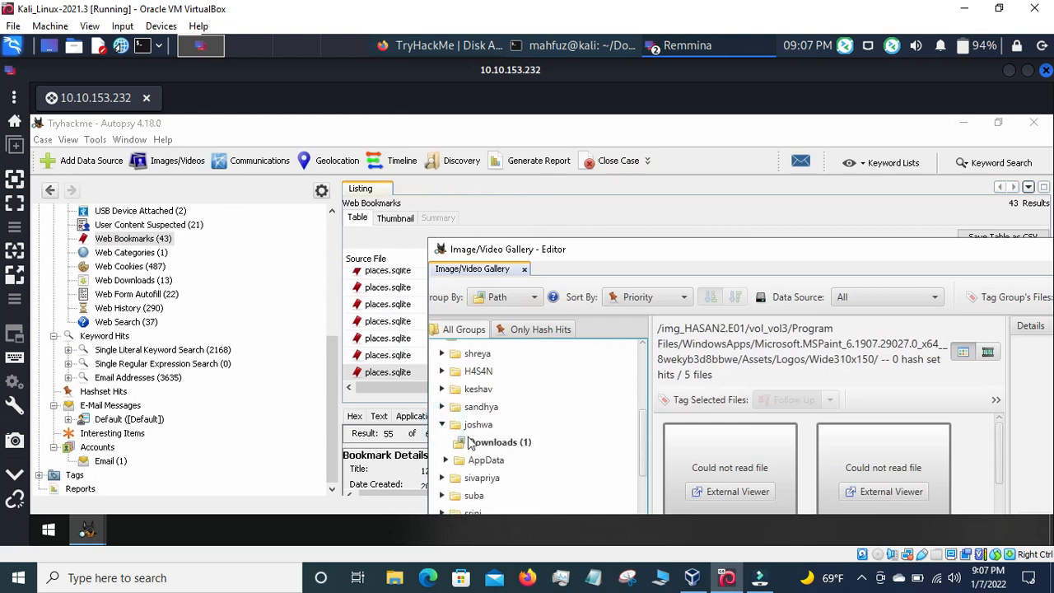
left_click(502, 444)
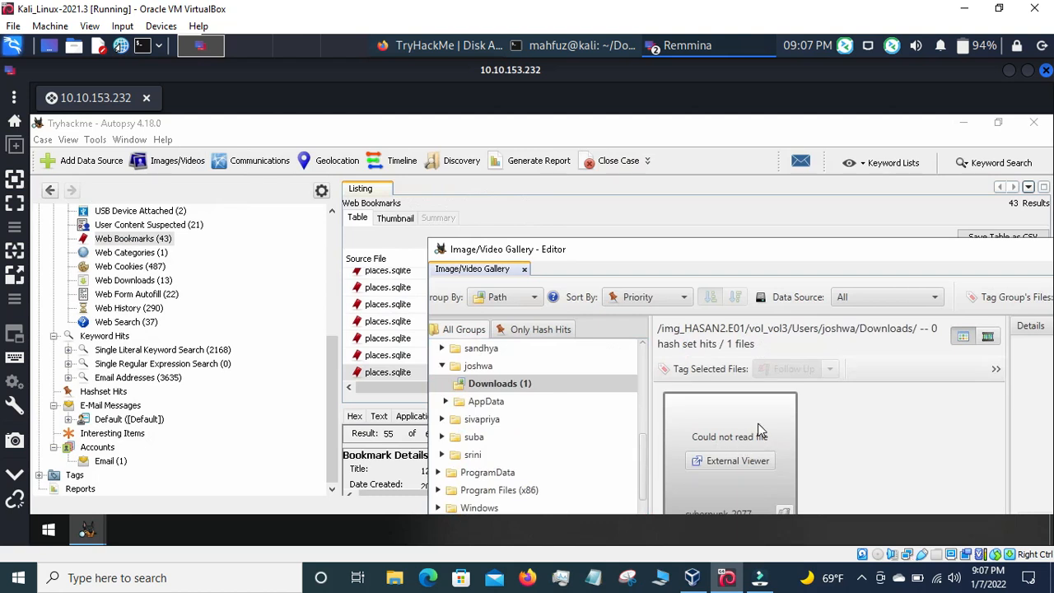
Extract the Downloads image cyberpunk-2077-samurai-jacket-yo-1360x768.jpg to the Desktop under its existing name
right_click(759, 429)
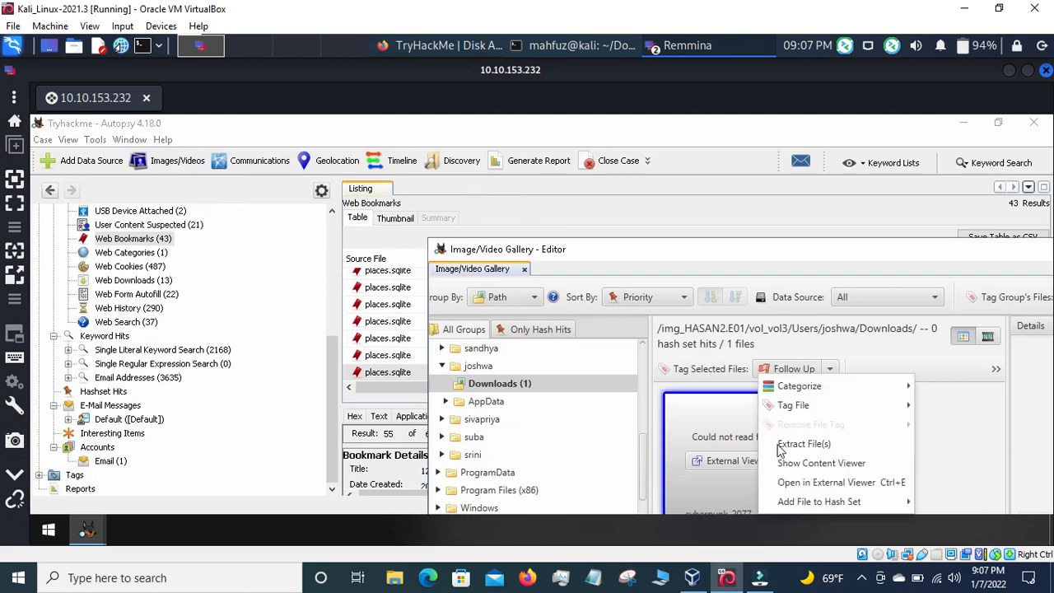
left_click(782, 448)
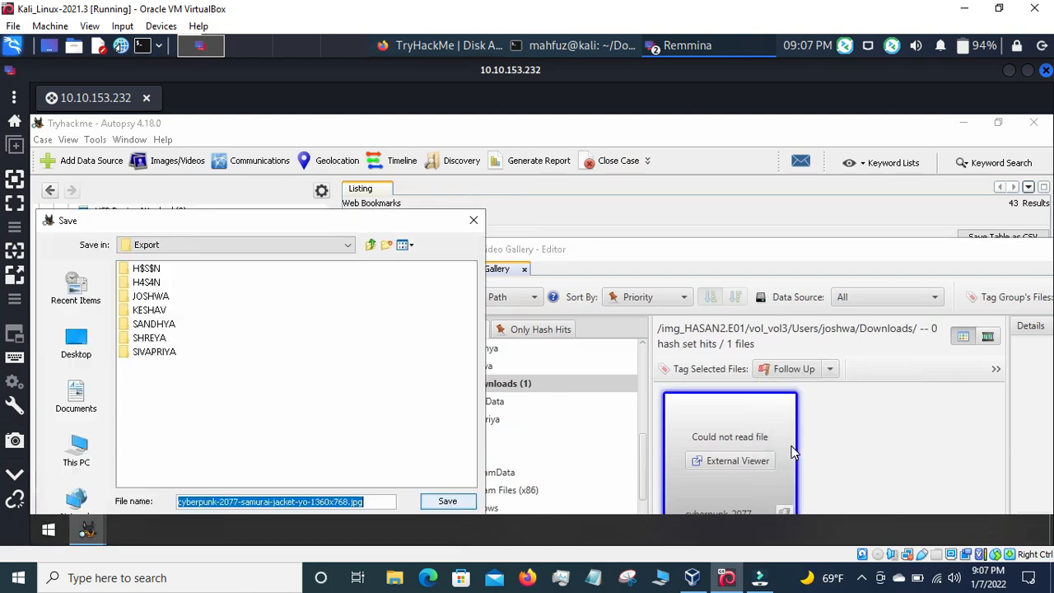
left_click(349, 245)
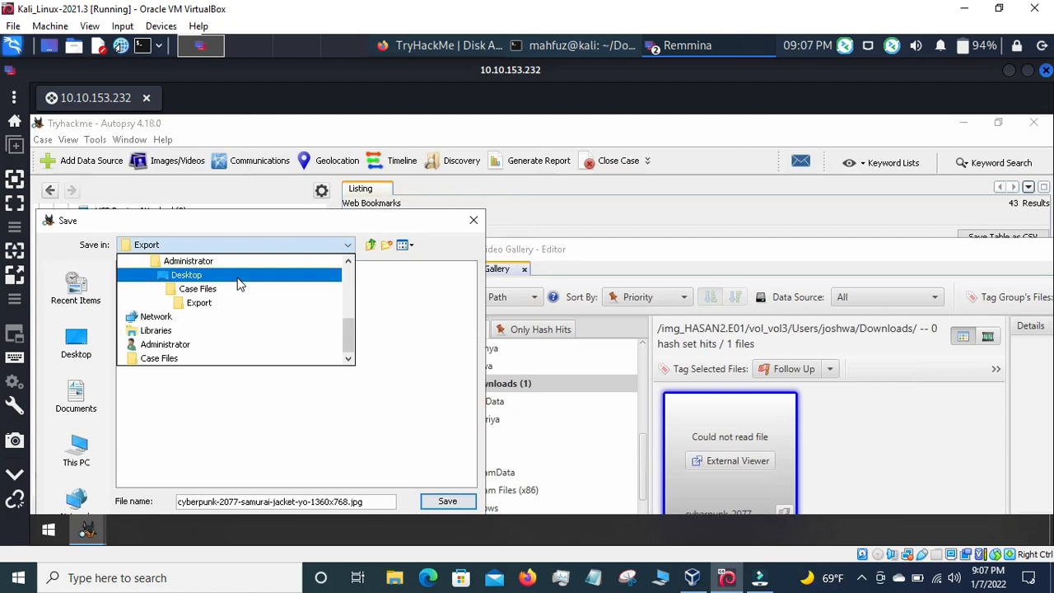
left_click(234, 277)
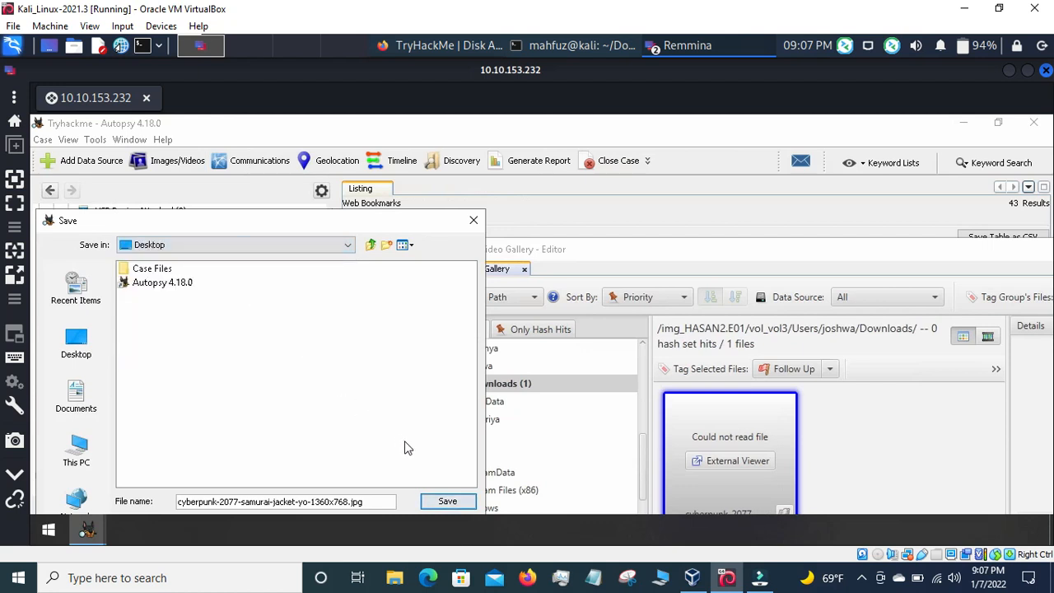
left_click(447, 501)
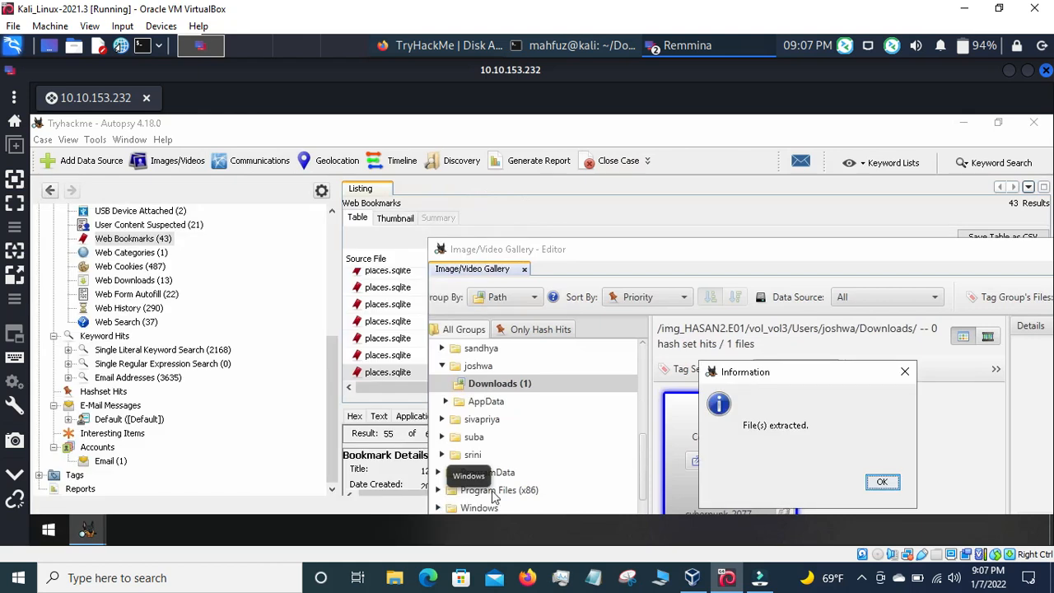
left_click(883, 483)
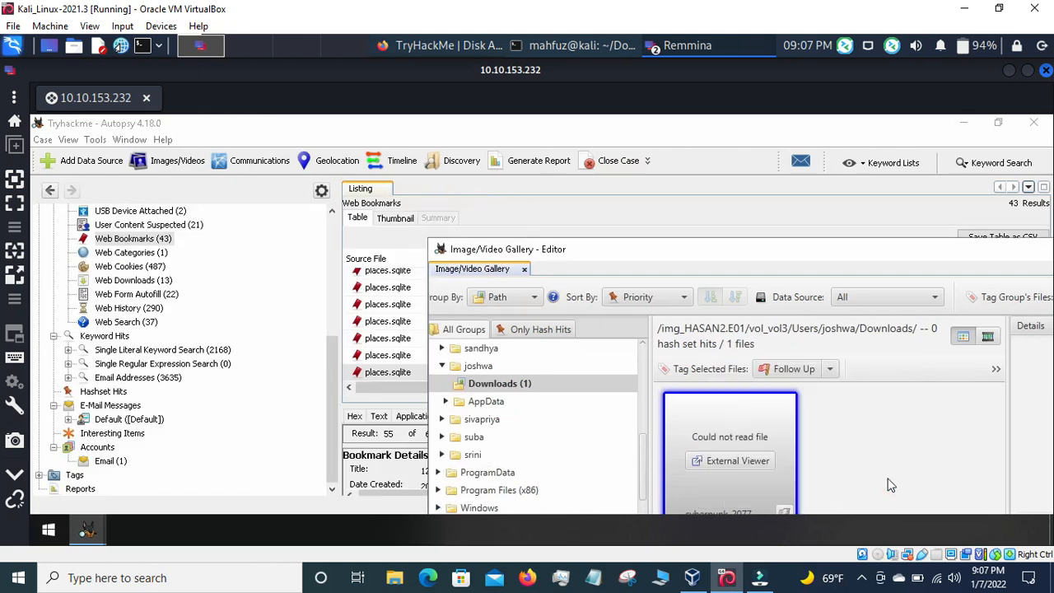
Read the TryHackMe questions about the wallpaper and the flag changed with PowerShell in Firefox and return to Autopsy in Remmina
left_click(424, 46)
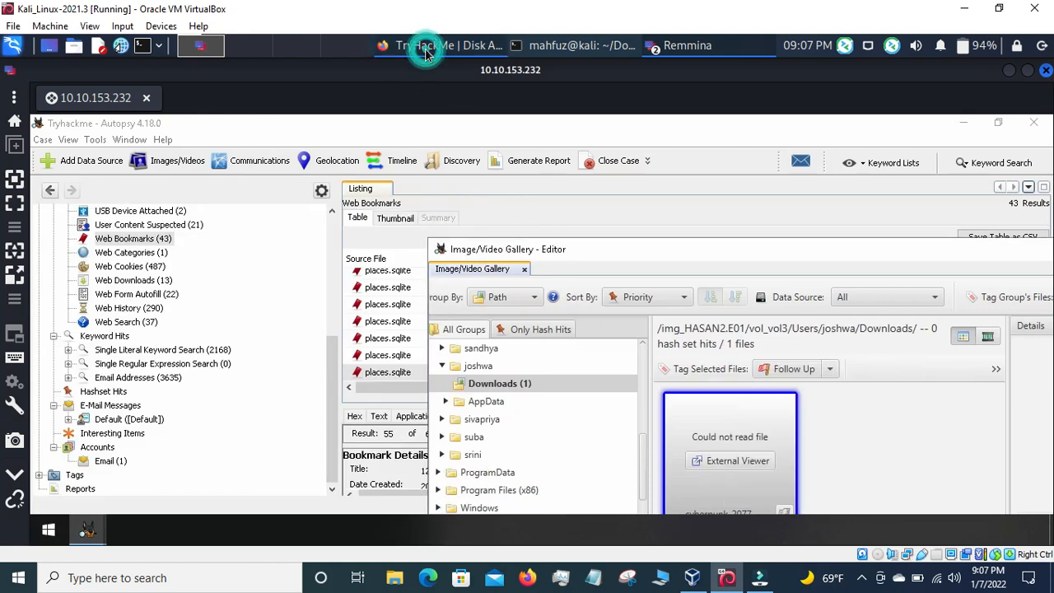
scroll(212, 410, "down", 2)
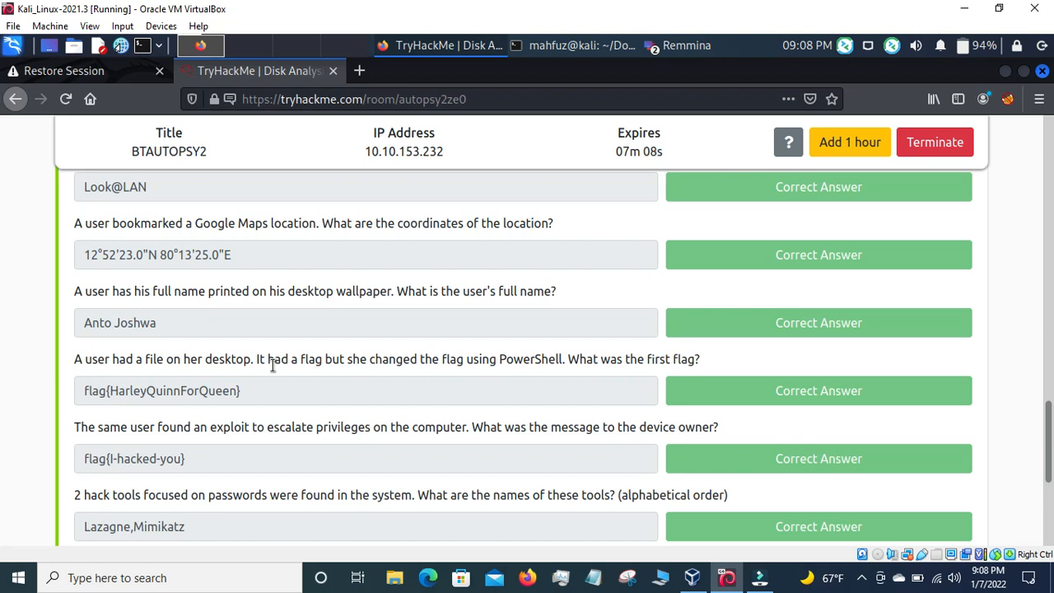
left_click(697, 46)
left_click(701, 71)
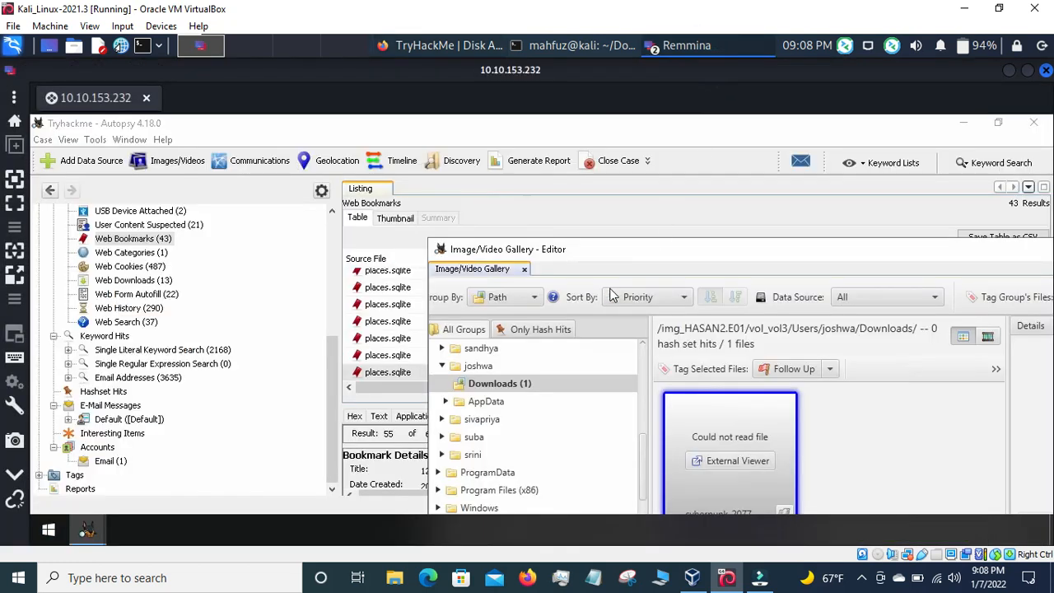
Close the Image/Video Gallery and list the Operating System User Account results under Extracted Content
left_click(525, 270)
left_click(527, 274)
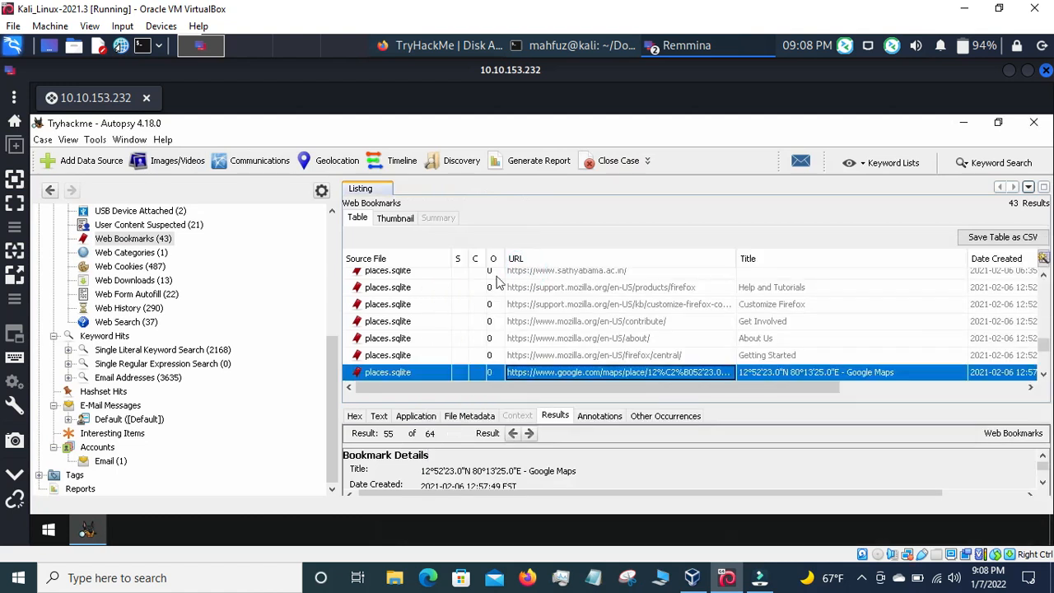
scroll(174, 316, "up", 3)
scroll(175, 315, "up", 3)
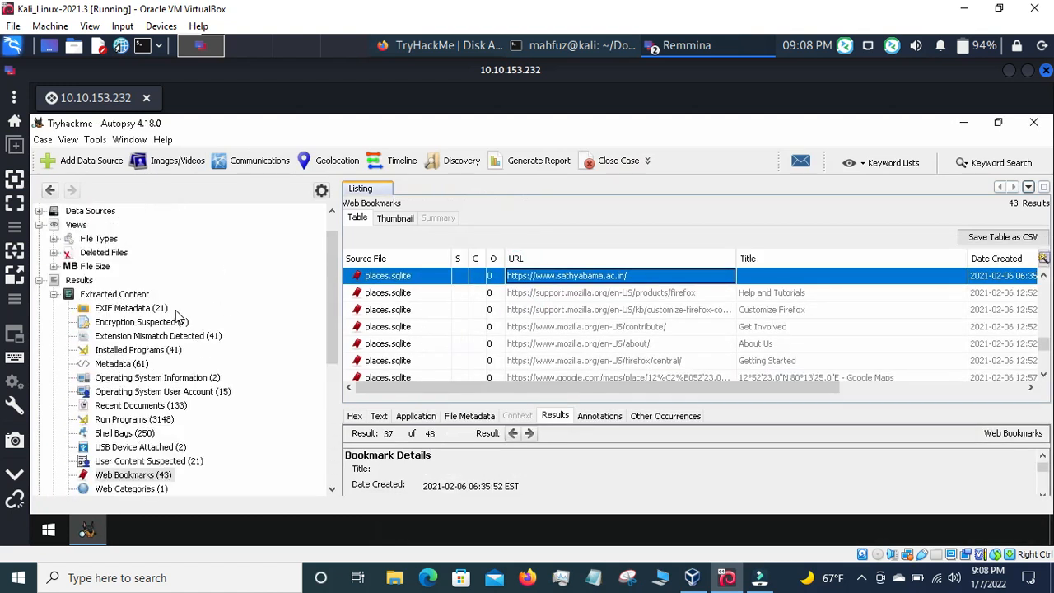
left_click(163, 394)
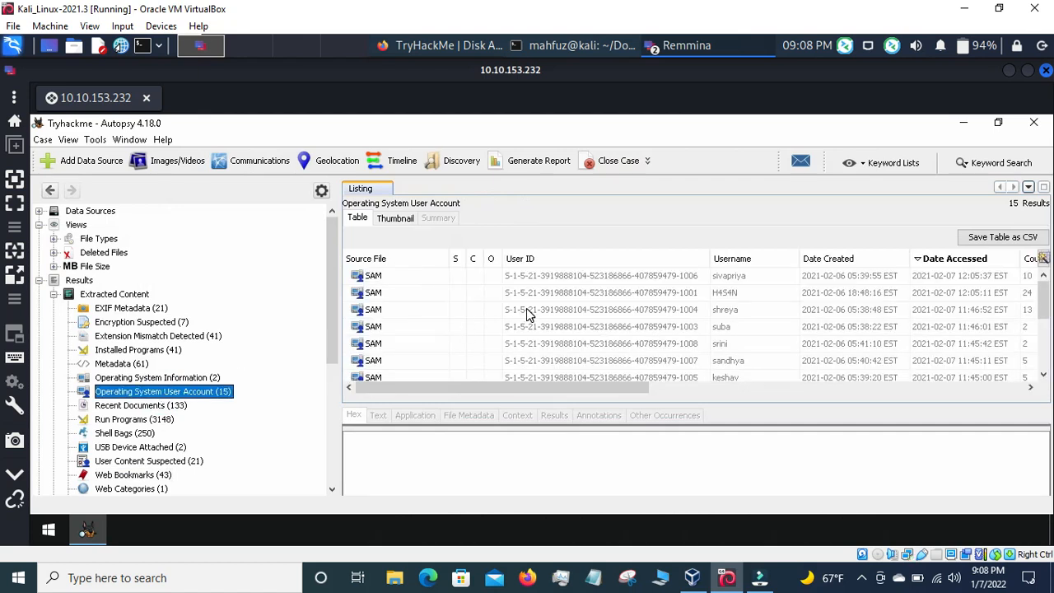
left_click_drag(1045, 321, 1046, 284)
Expand the HASAN2.E01 data source down to the Program Files folder of its vol3 volume
left_click(38, 211)
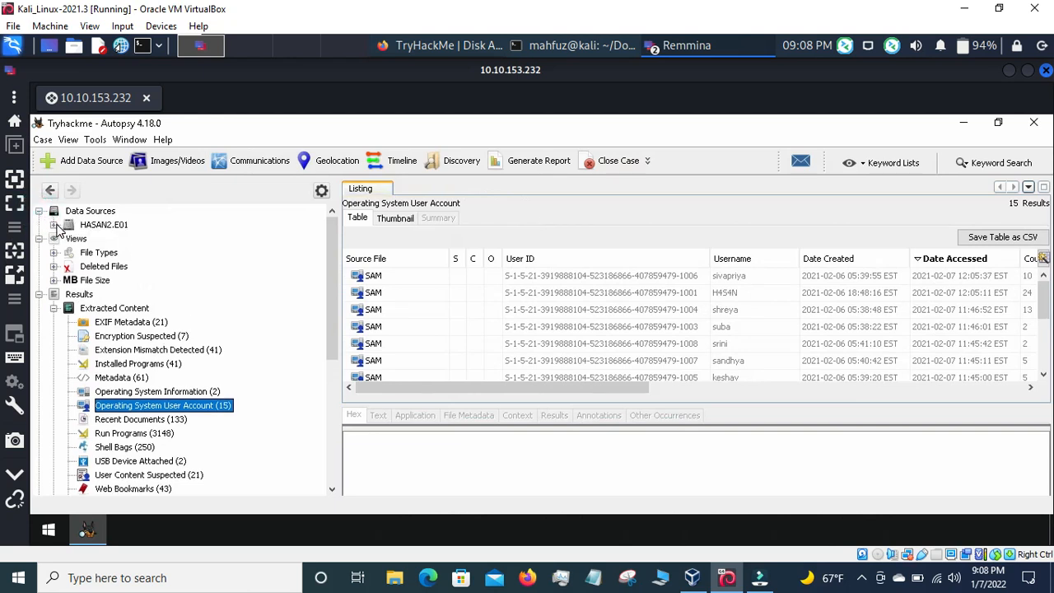
left_click(54, 225)
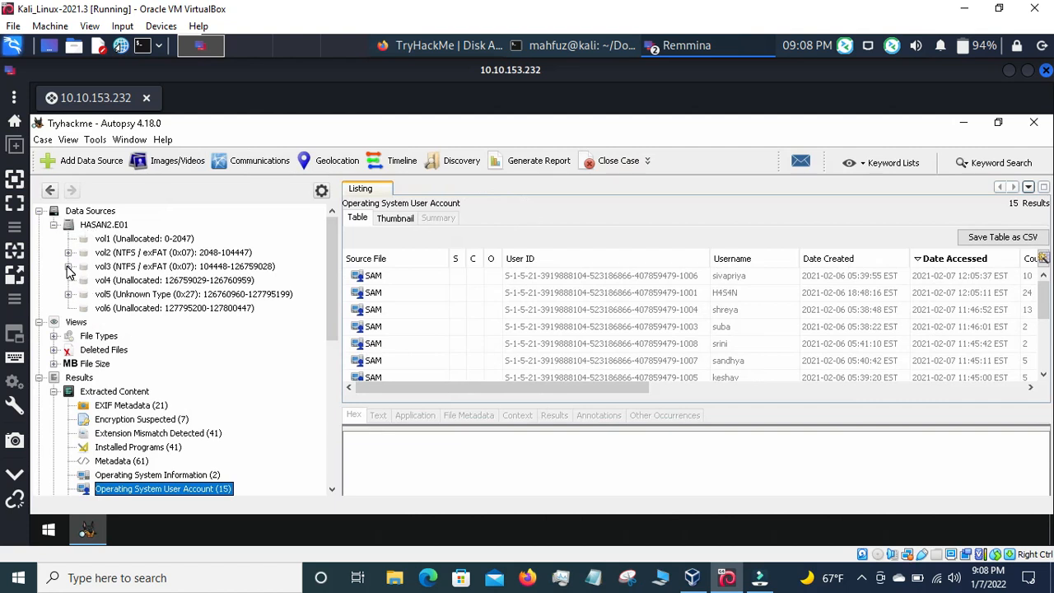
left_click(69, 267)
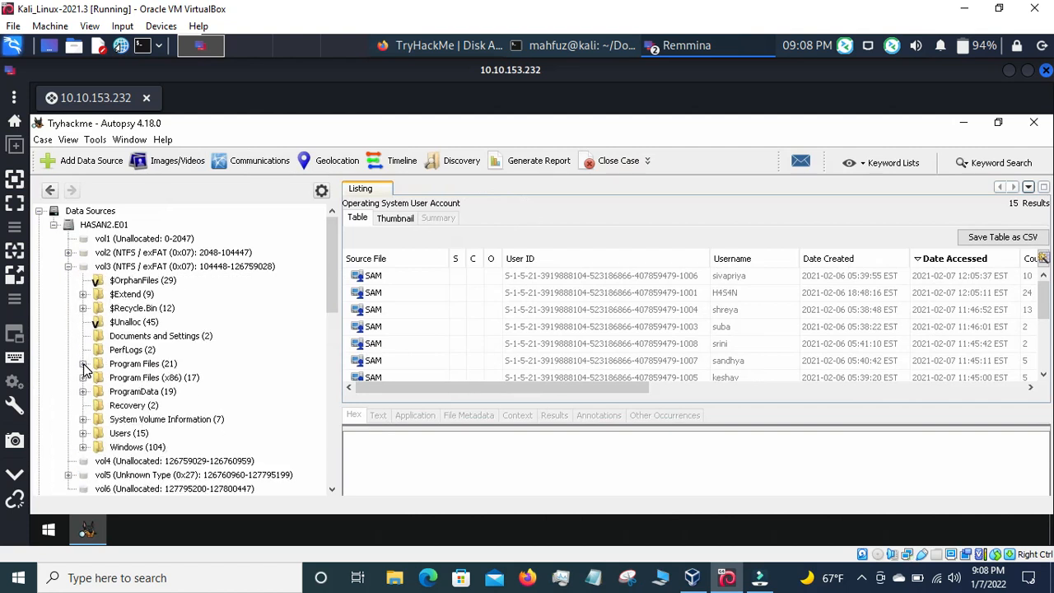
left_click(83, 364)
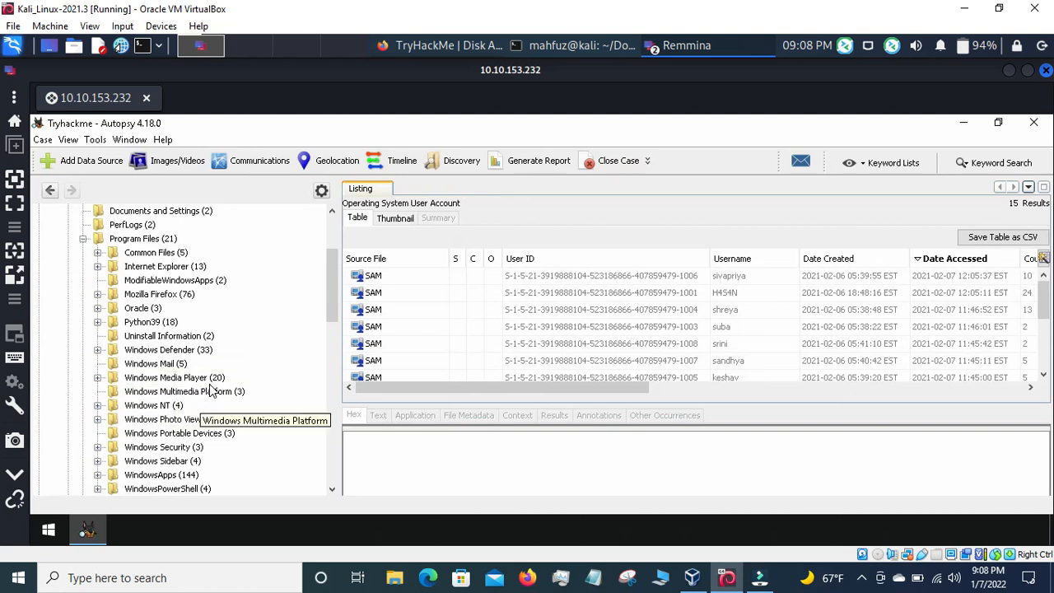
Examine the Configuration and Modules folders of WindowsPowerShell under Program Files, including the PSReadline, PowerShellGet and Pester modules
scroll(212, 391, "down", 1)
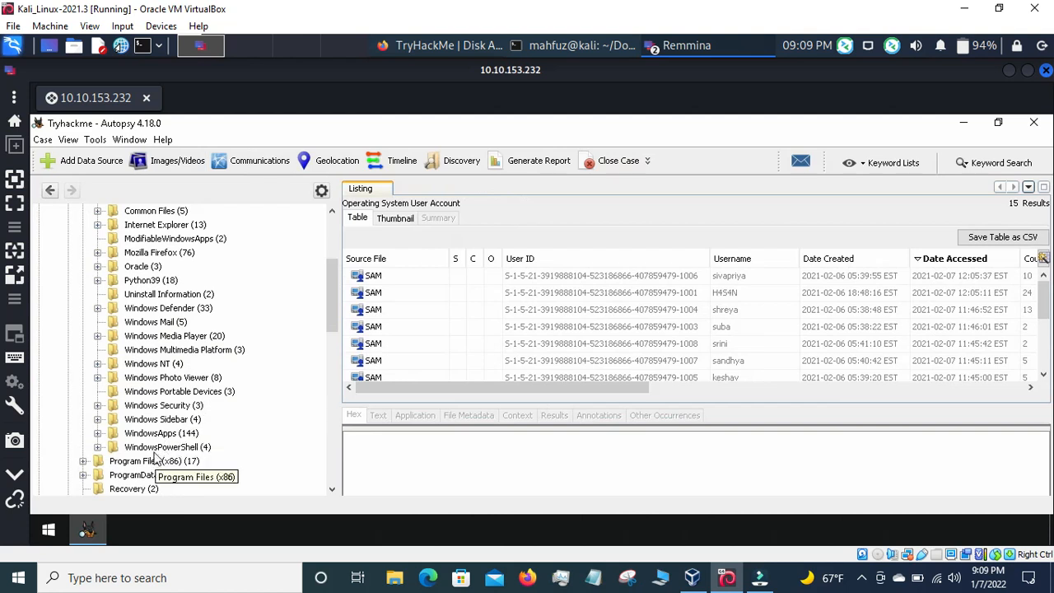
left_click(98, 447)
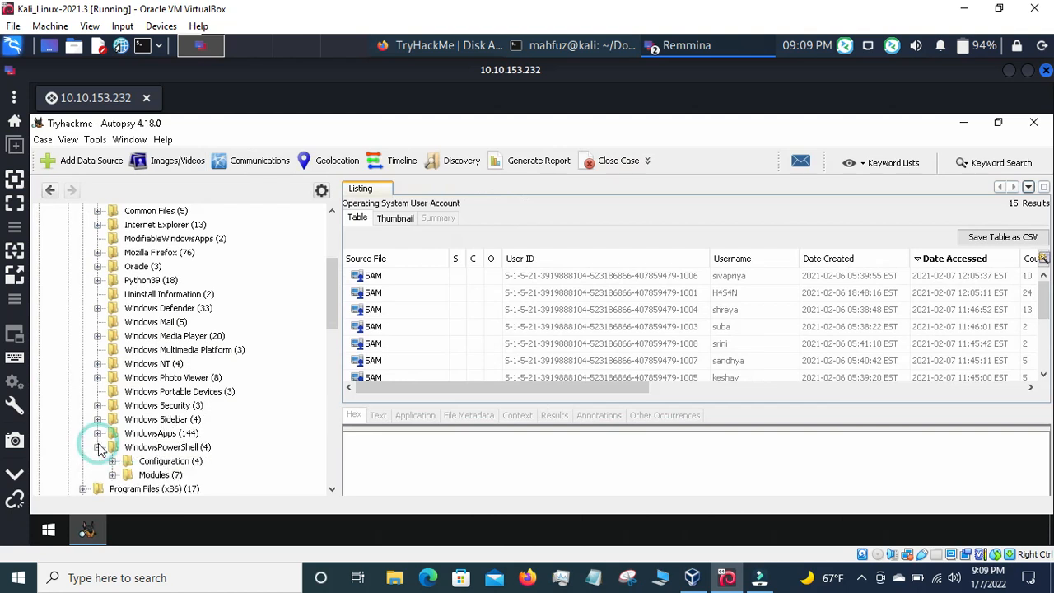
left_click(172, 462)
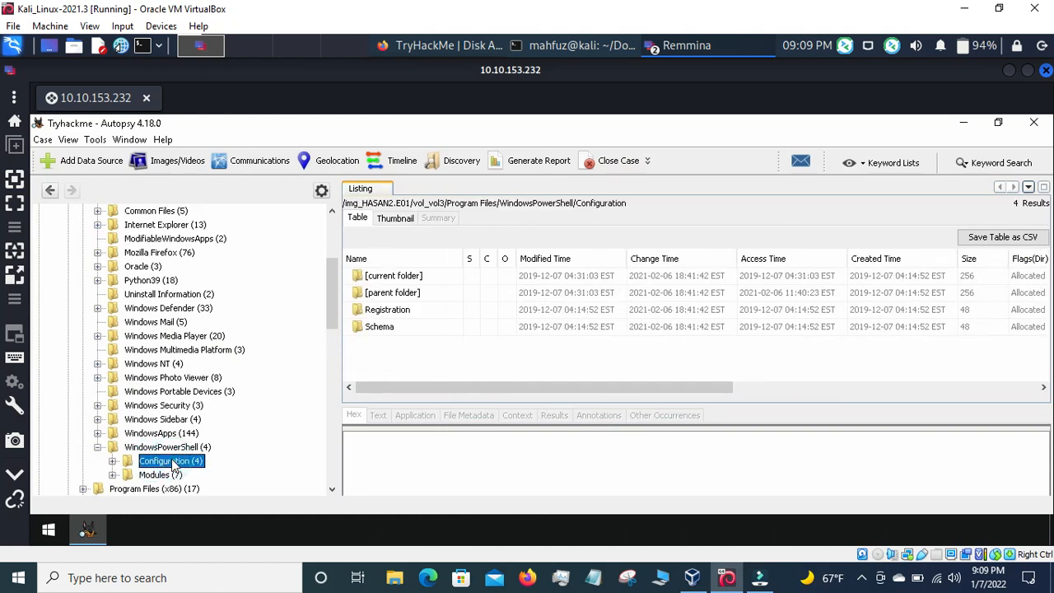
left_click(162, 477)
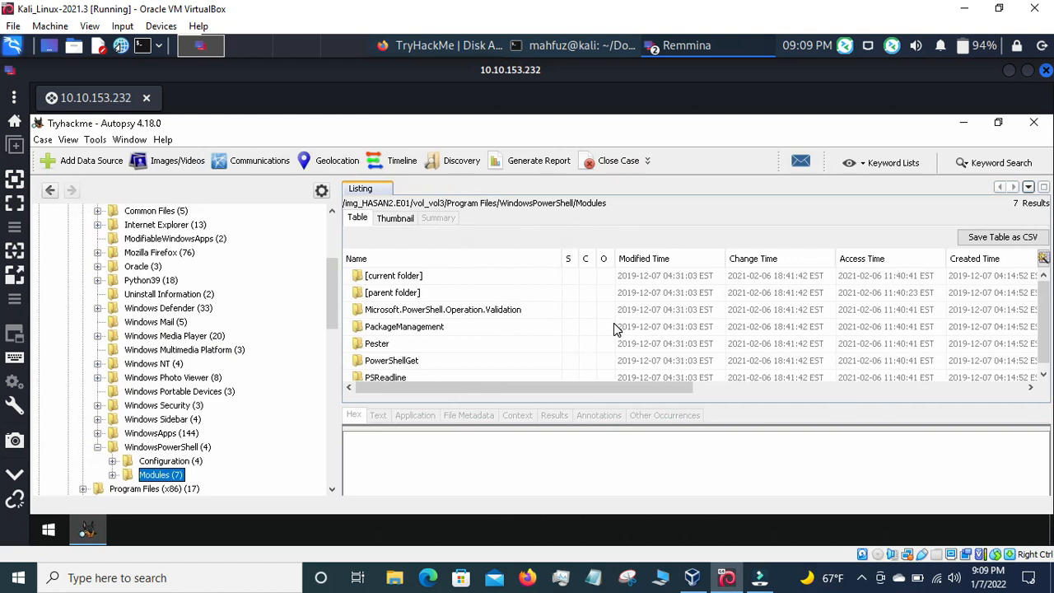
left_click(439, 370)
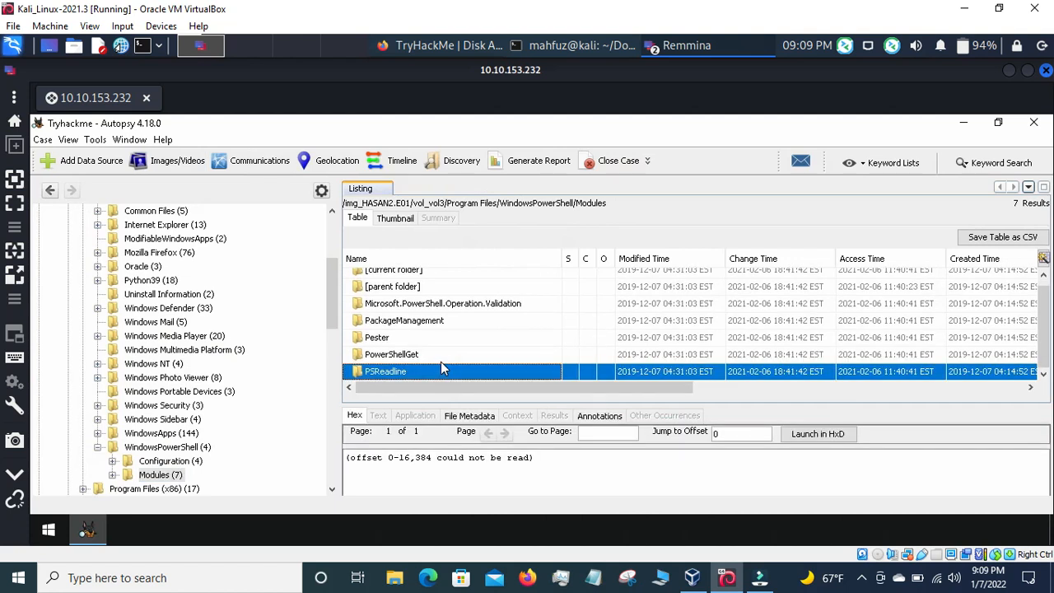
left_click(448, 354)
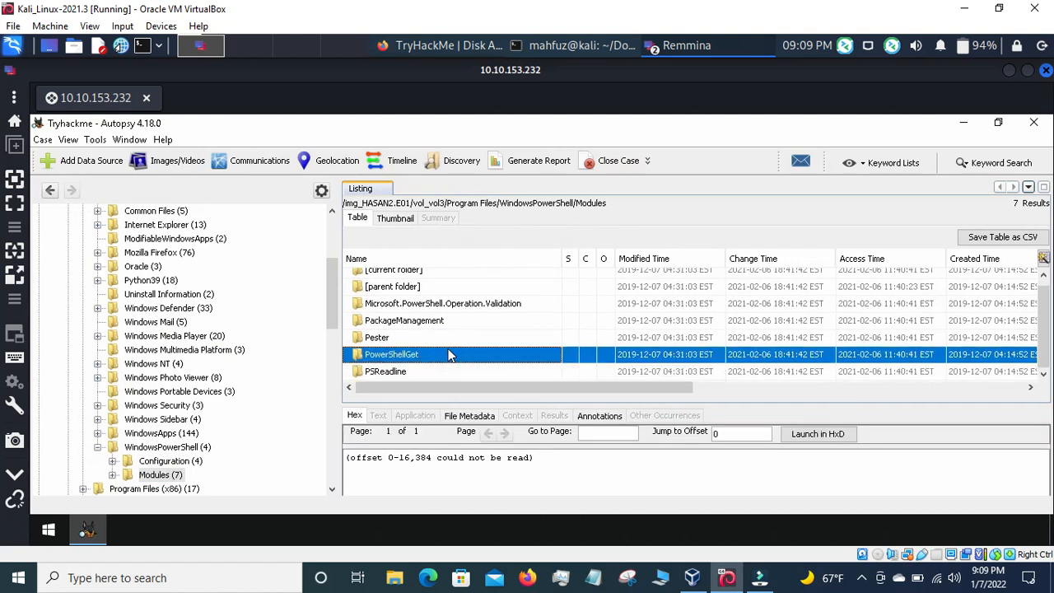
left_click(448, 338)
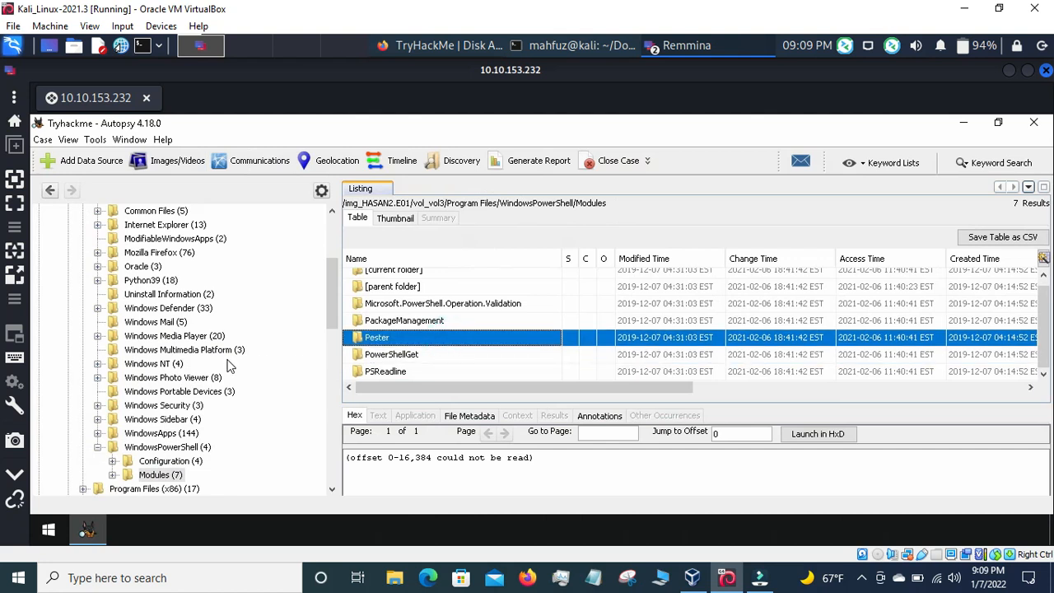
Collapse vol3's Program Files folder in the tree and expand the Users folder instead
scroll(222, 363, "up", 4)
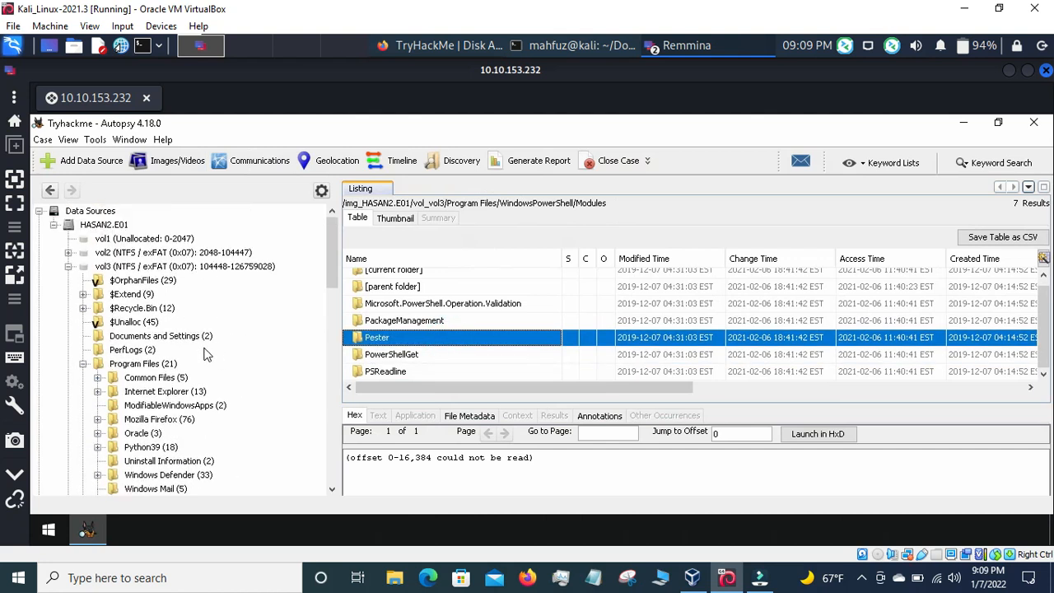
left_click(82, 363)
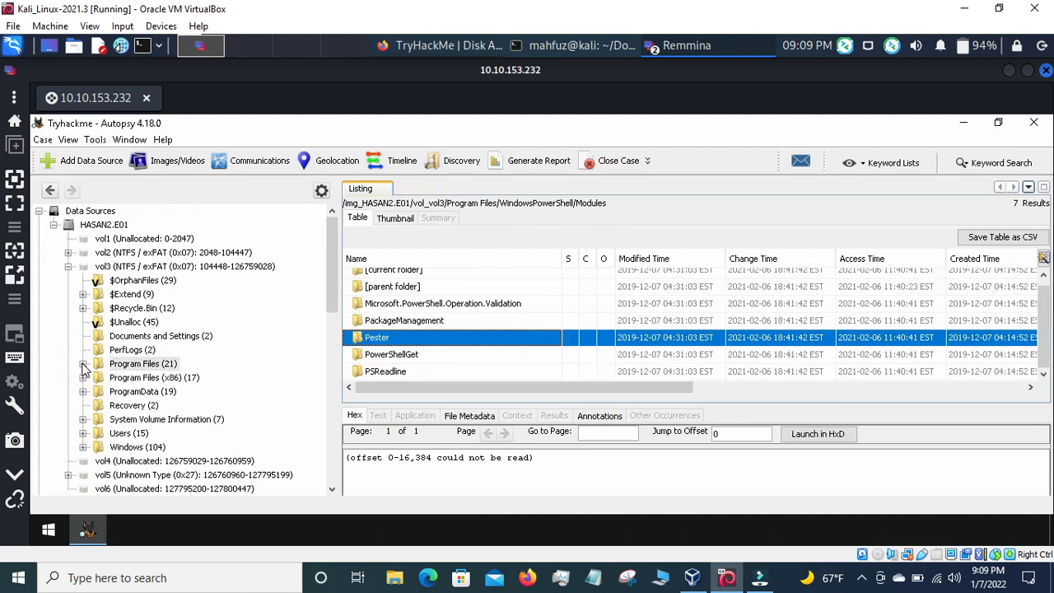
left_click(142, 364)
scroll(216, 373, "down", 1)
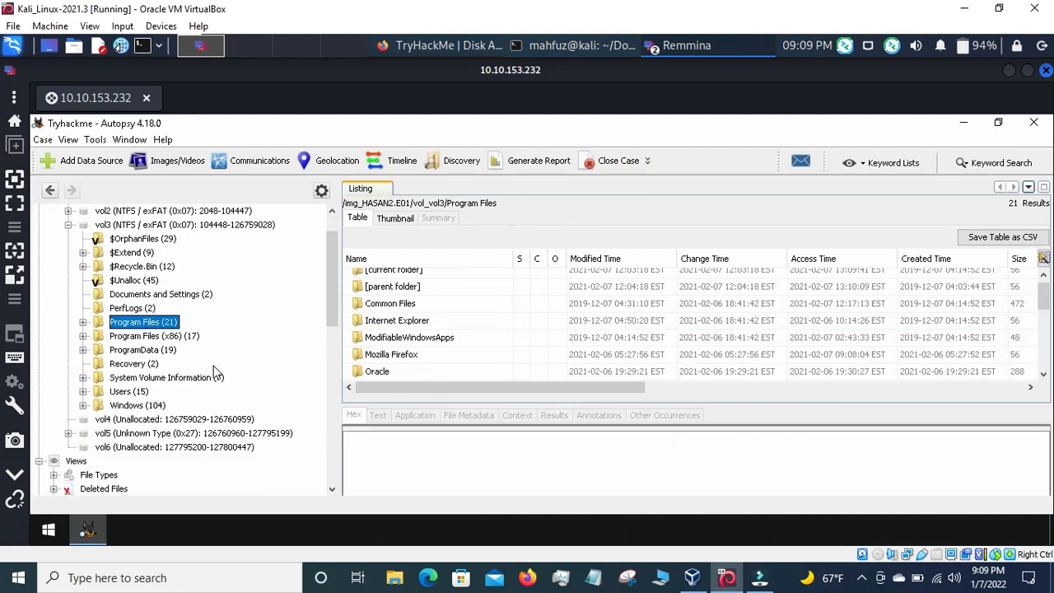
left_click(83, 391)
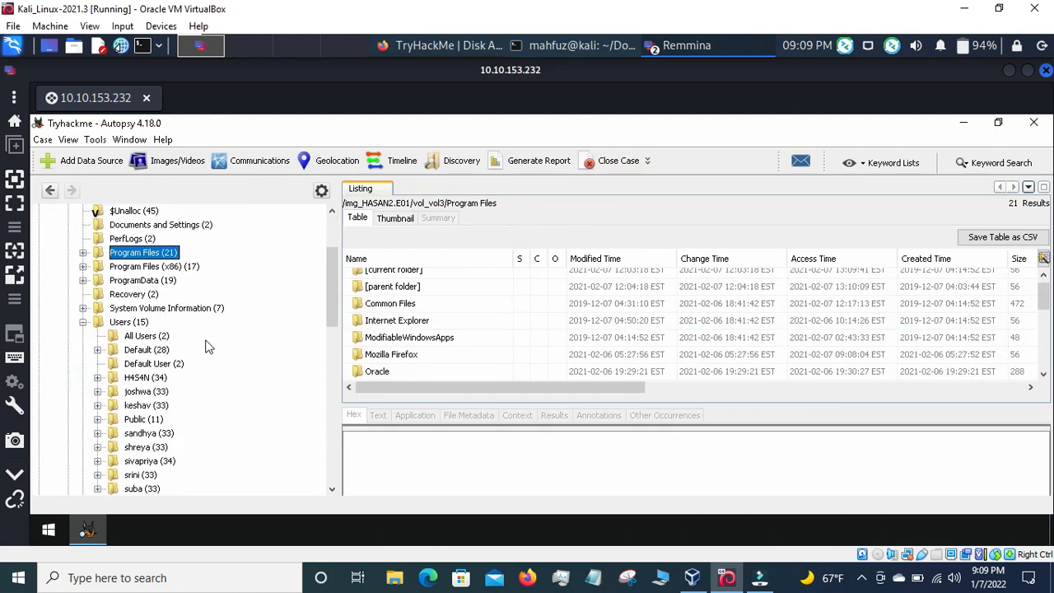
scroll(221, 335, "down", 5)
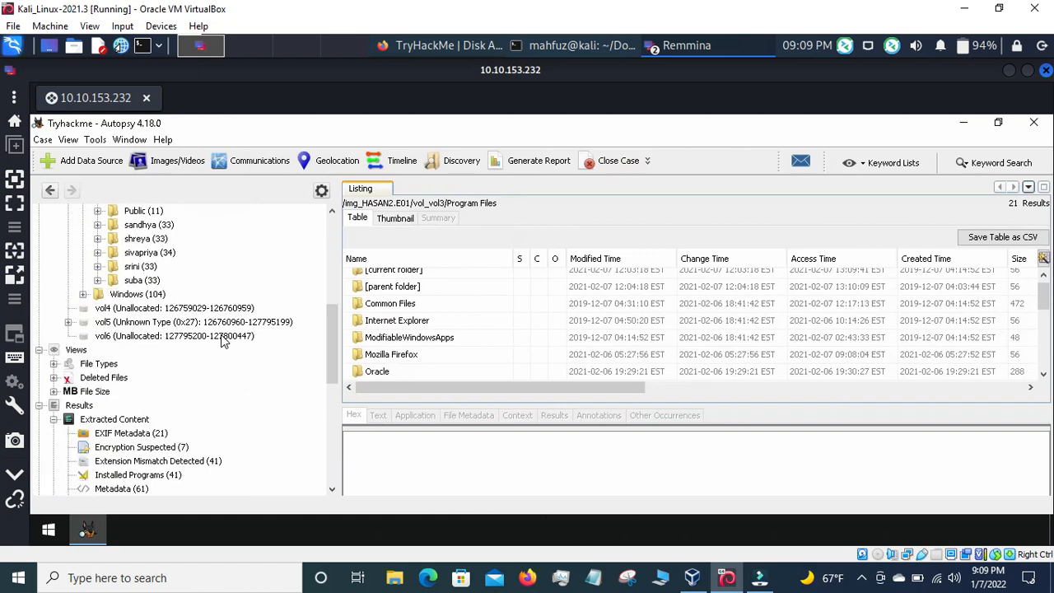
scroll(222, 334, "up", 2)
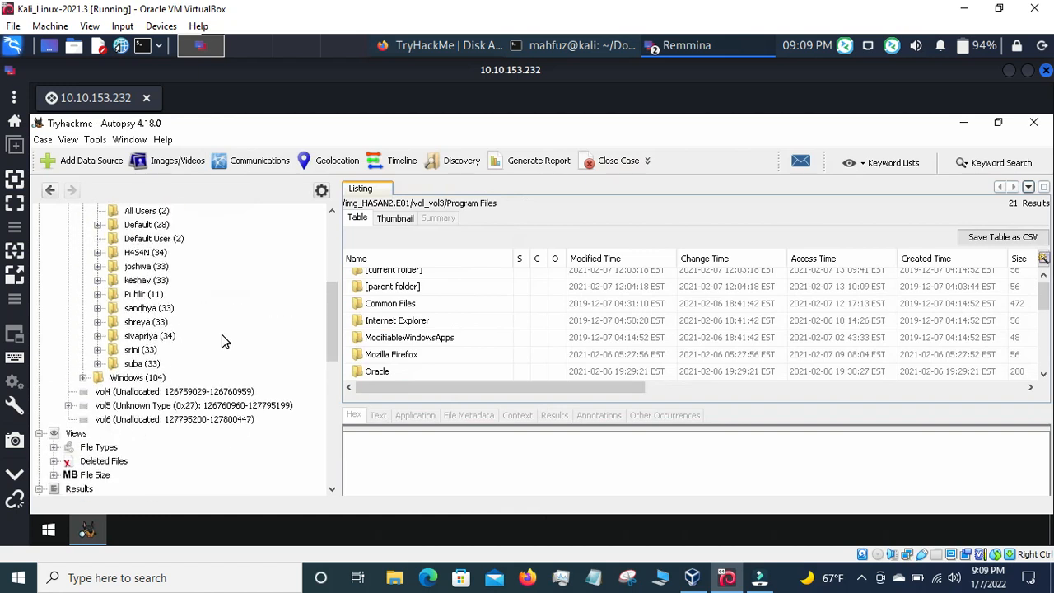
scroll(222, 335, "up", 2)
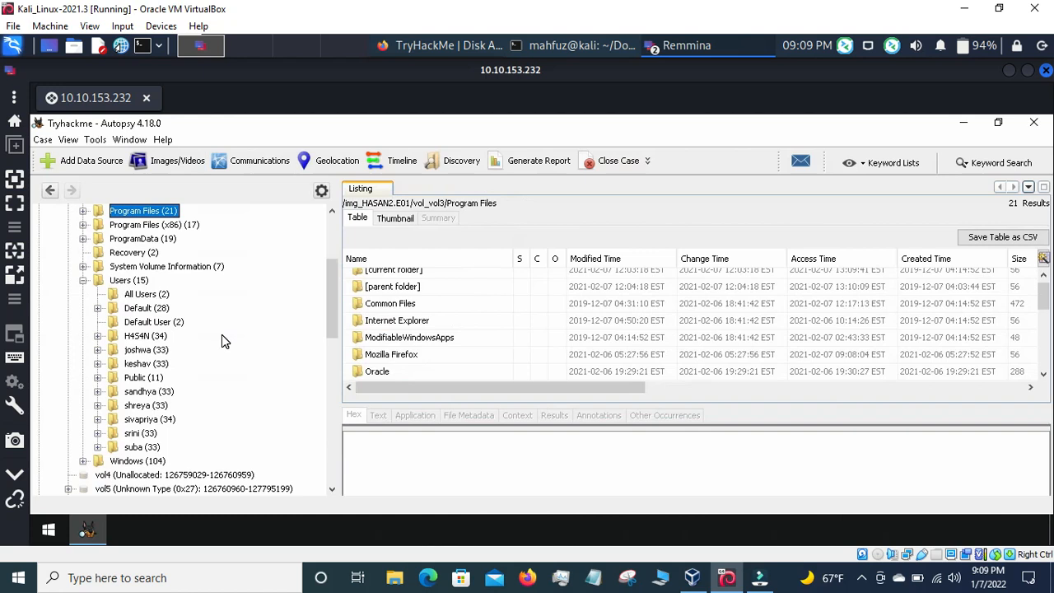
Expand the fourth folder under Users and look through its subfolders for a PowerShell data location
left_click(97, 336)
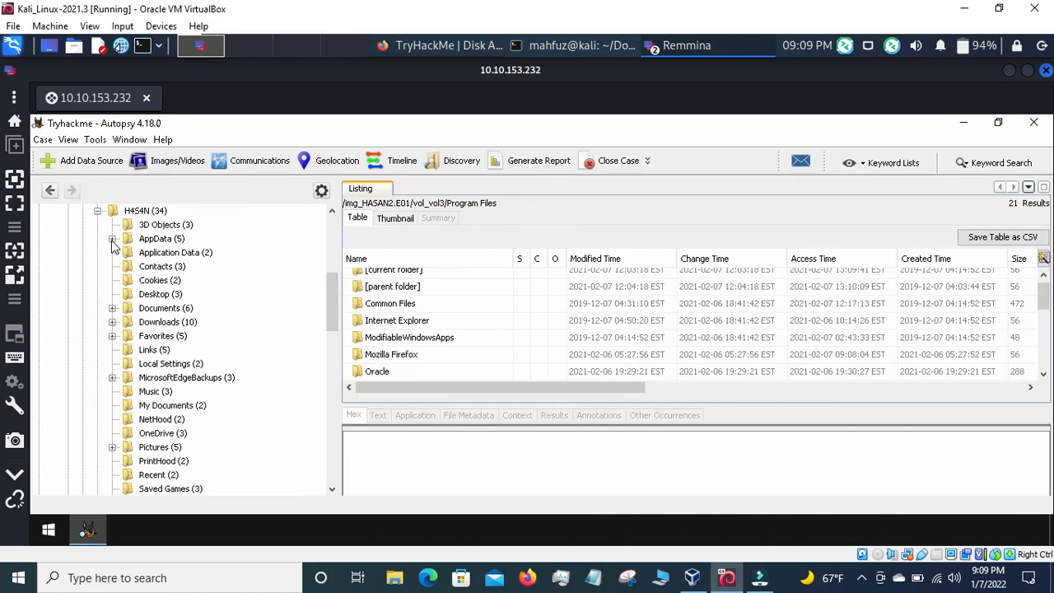
scroll(220, 457, "down", 3)
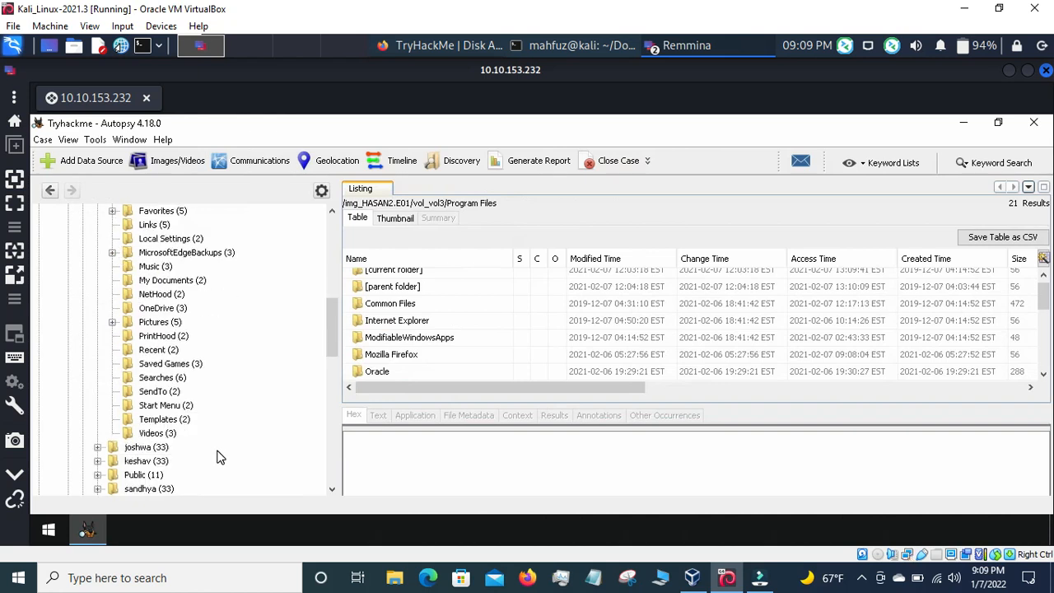
scroll(220, 457, "up", 3)
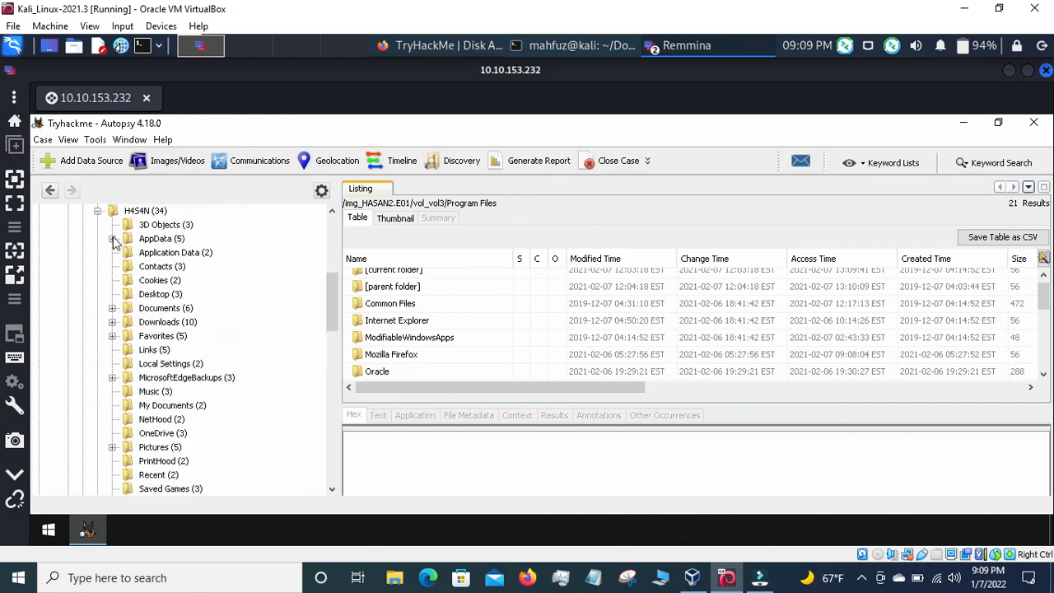
scroll(113, 244, "up", 3)
left_click(115, 238)
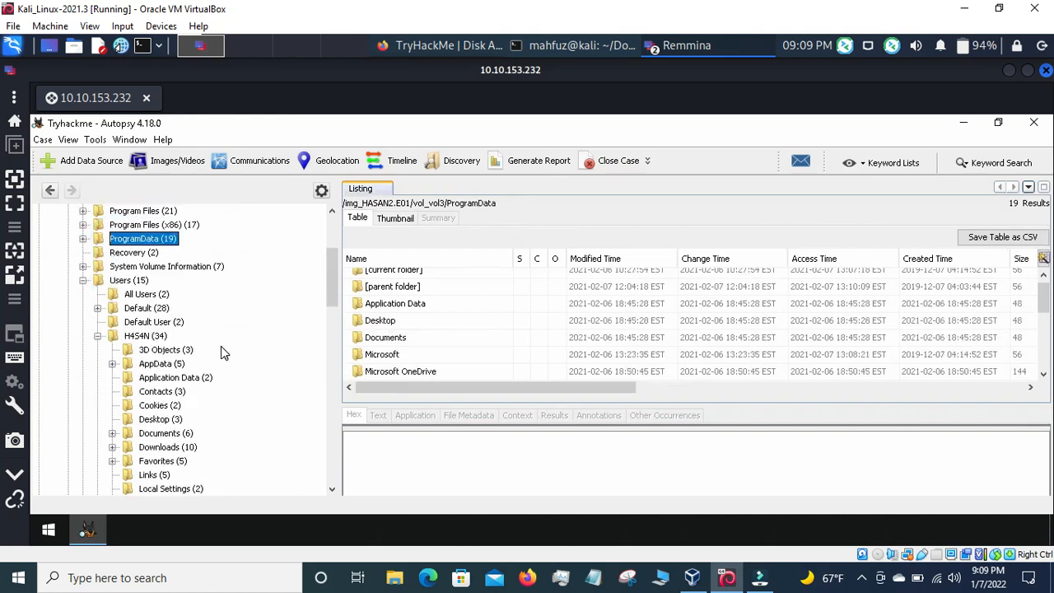
scroll(221, 350, "down", 1)
scroll(221, 350, "down", 4)
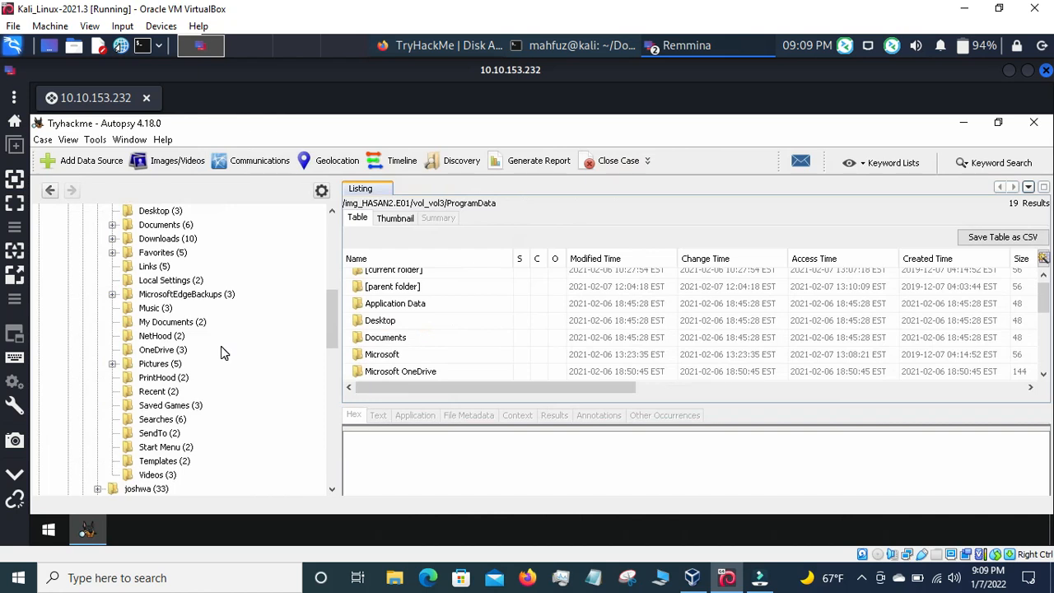
scroll(220, 346, "down", 3)
scroll(221, 346, "up", 3)
scroll(220, 350, "up", 4)
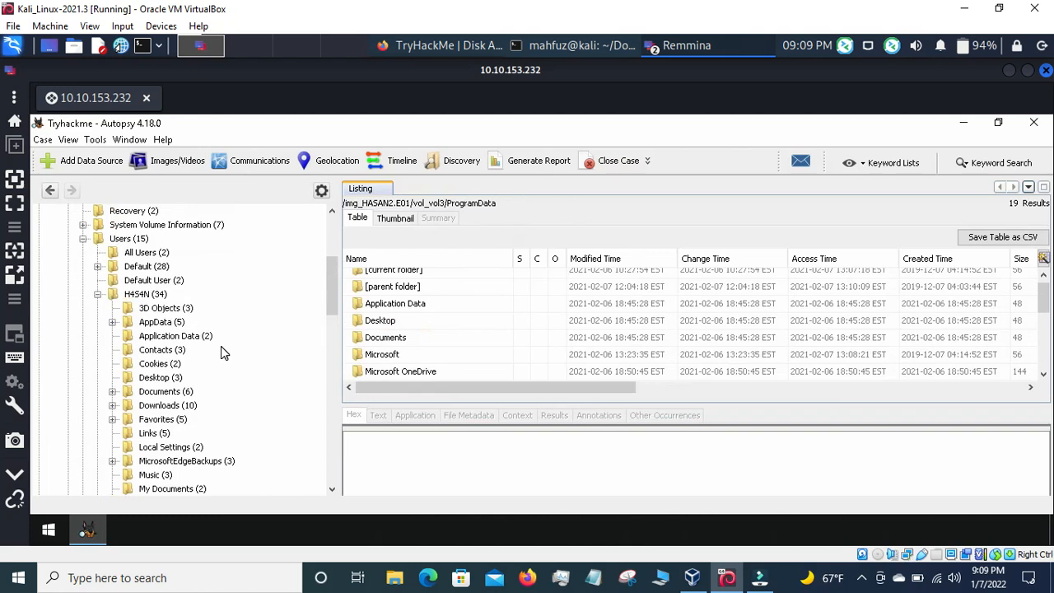
Expand that user's AppData folder through Roaming and Microsoft down to the Windows subfolder
left_click(112, 322)
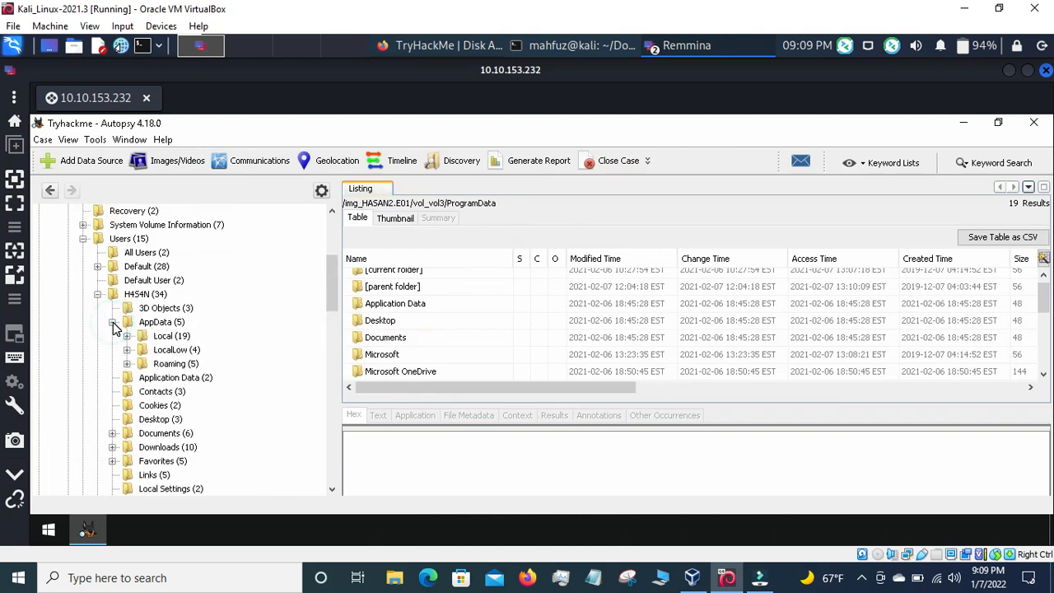
left_click(128, 364)
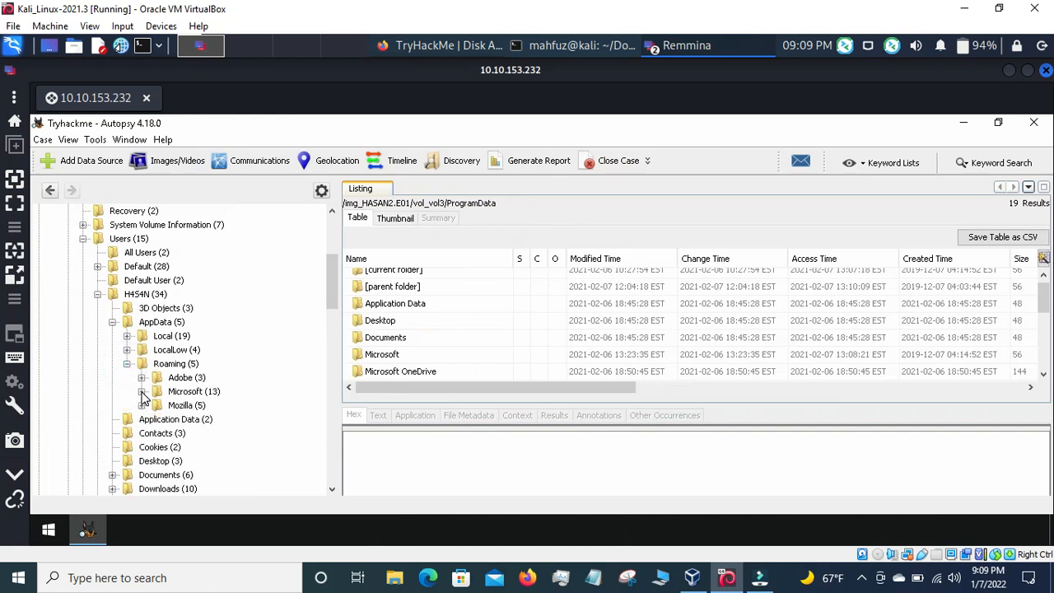
left_click(142, 392)
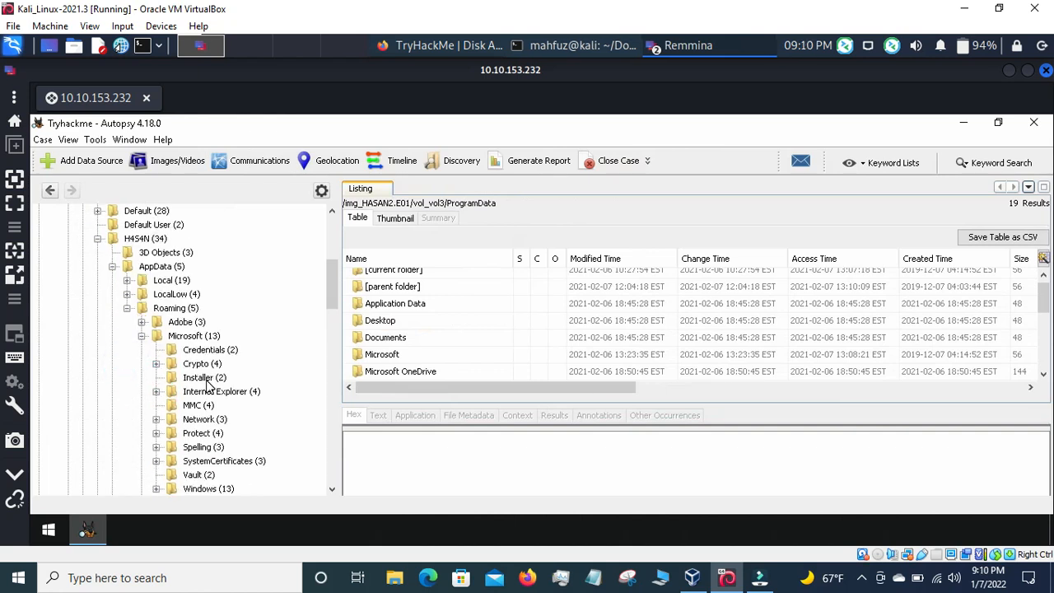
scroll(208, 385, "down", 4)
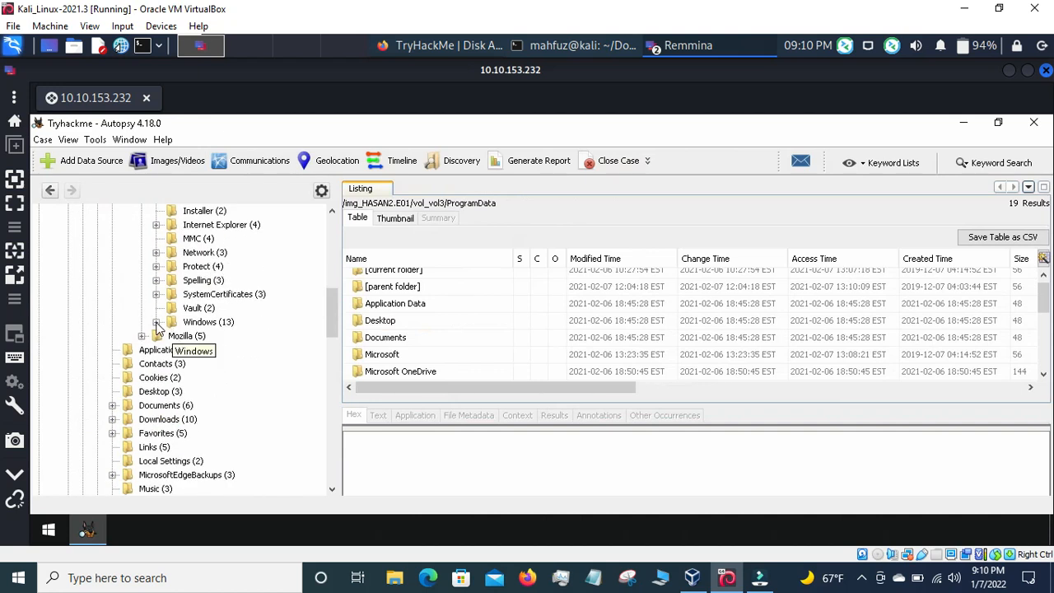
left_click(156, 322)
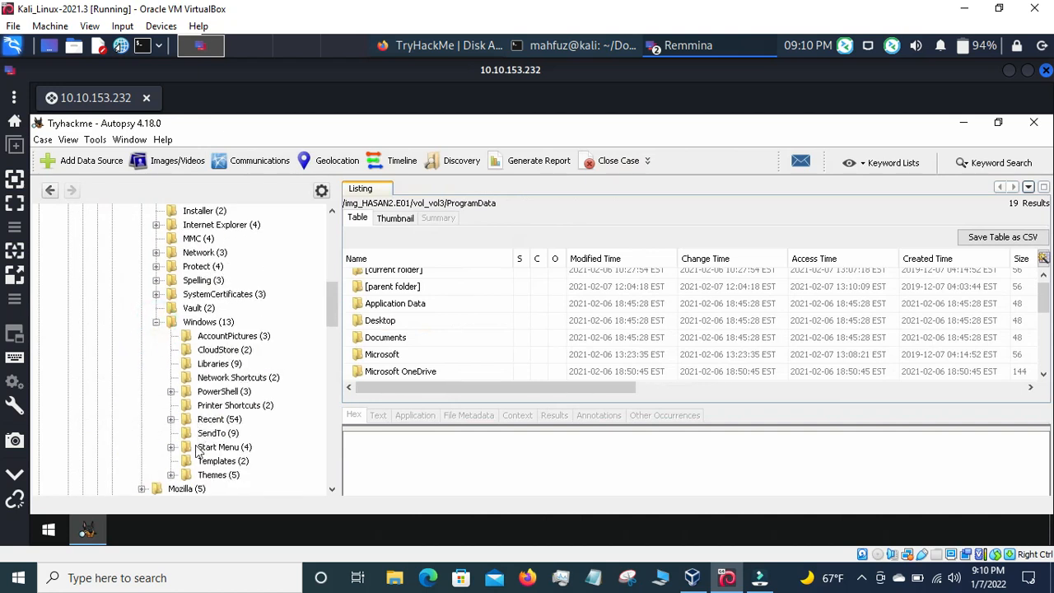
Open the PSReadLine folder under PowerShell and show the text of ConsoleHost_history.txt
left_click(171, 392)
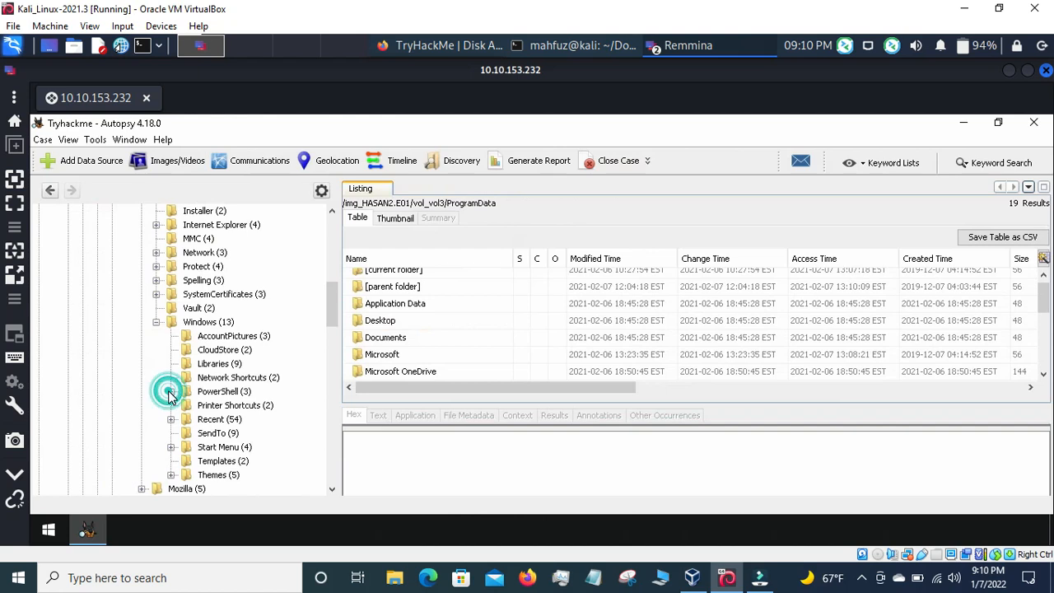
left_click(227, 405)
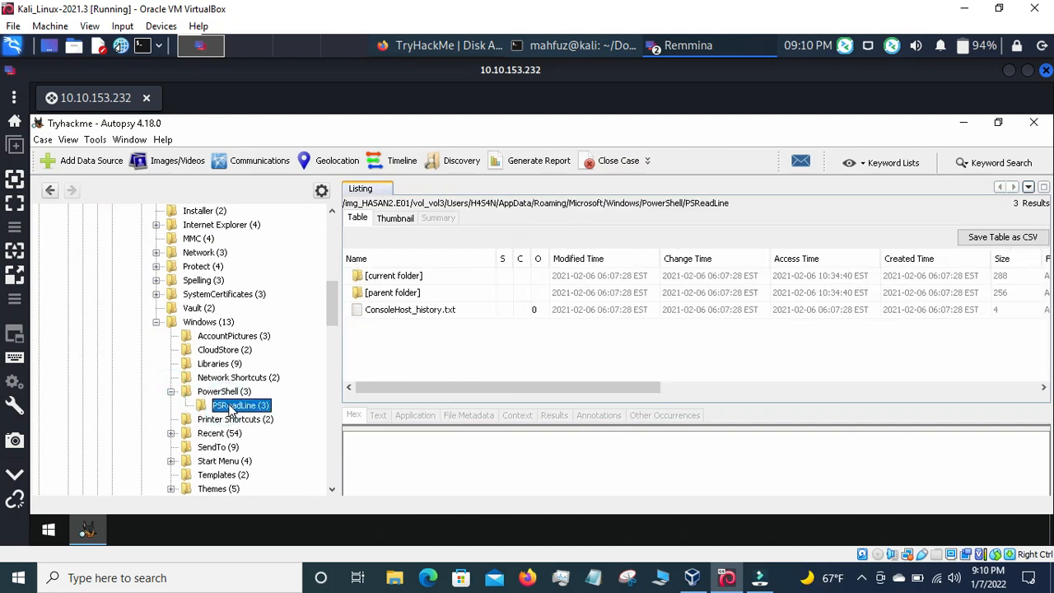
left_click(412, 312)
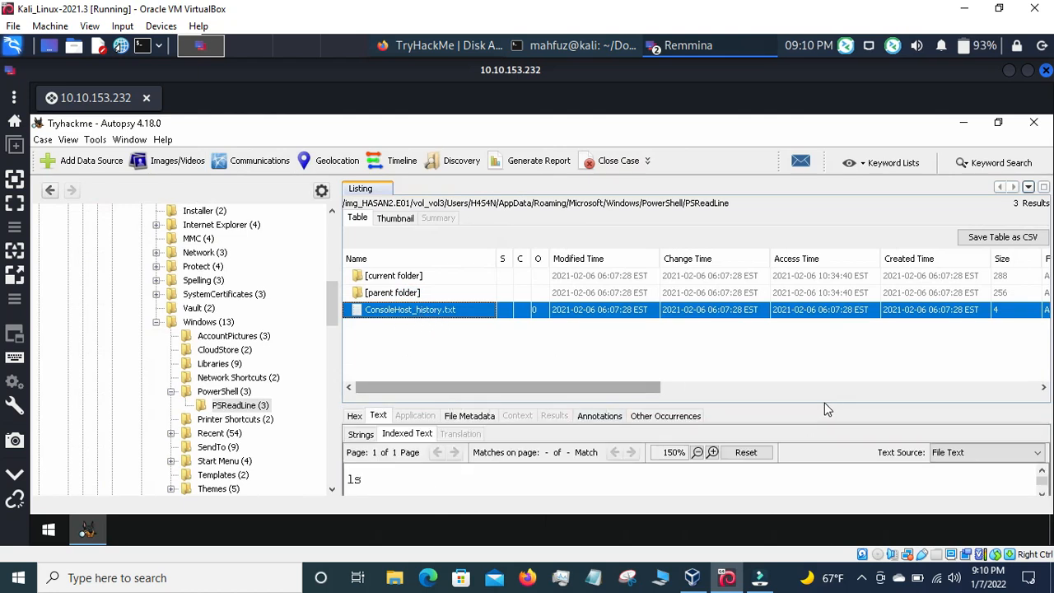
Enlarge the content viewer, look through the file metadata of ConsoleHost_history.txt, and return to its indexed text
left_click_drag(822, 403, 820, 345)
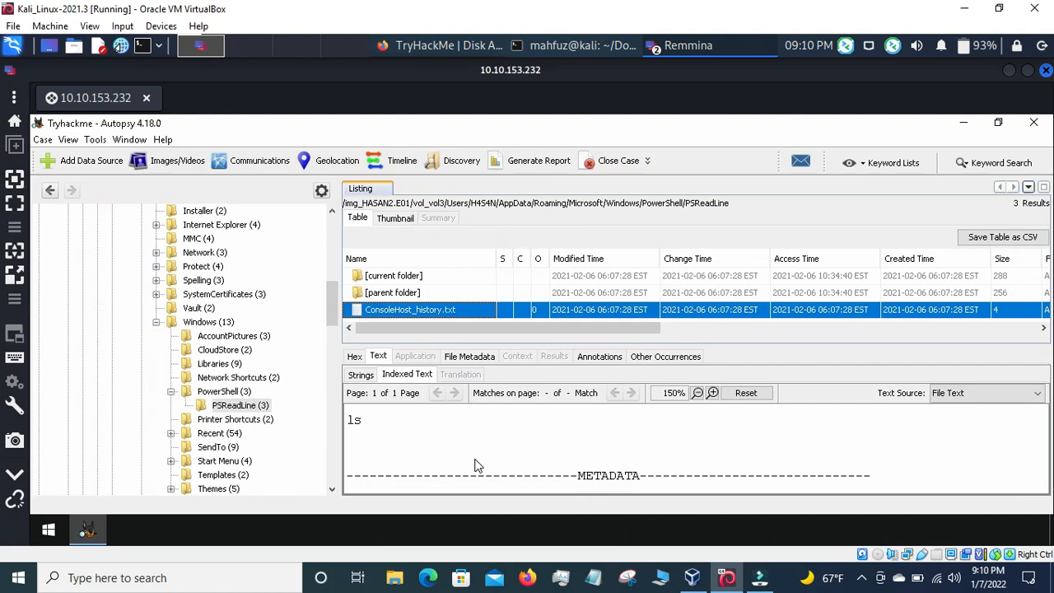
left_click(474, 359)
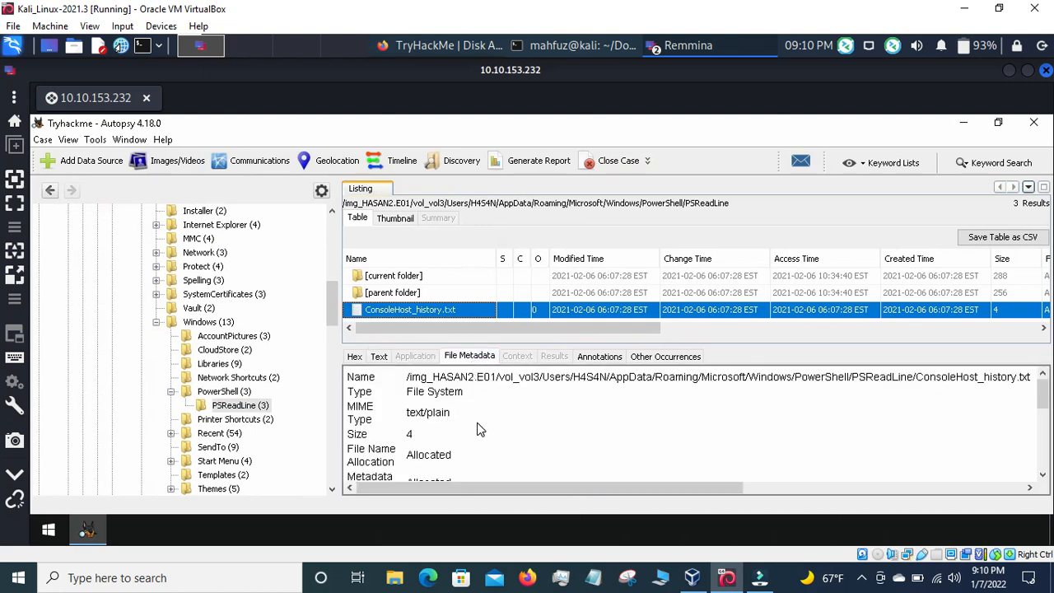
scroll(481, 429, "down", 5)
scroll(481, 429, "up", 5)
left_click(379, 356)
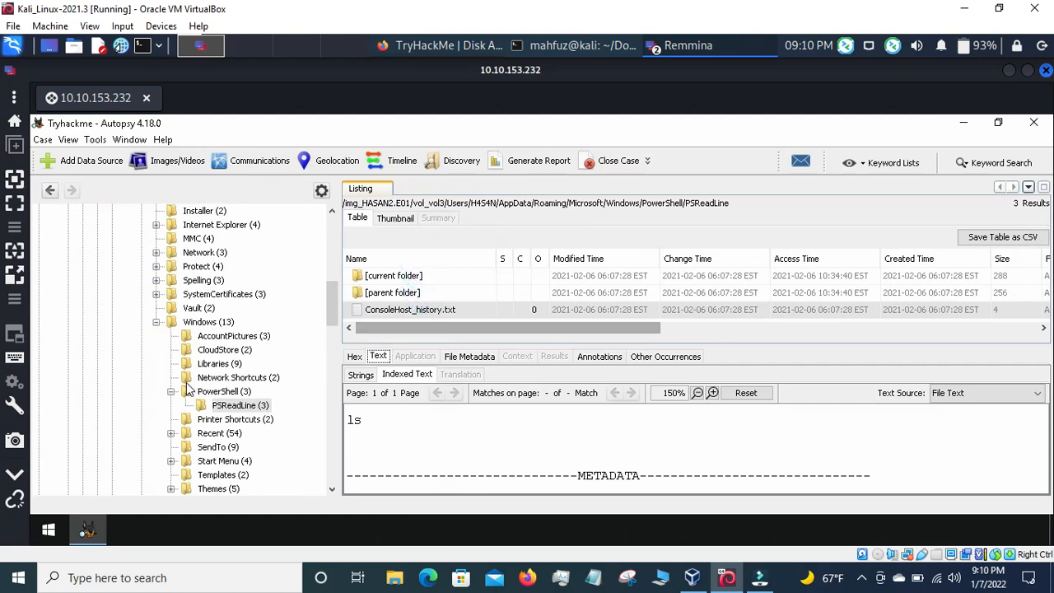
left_click(346, 273)
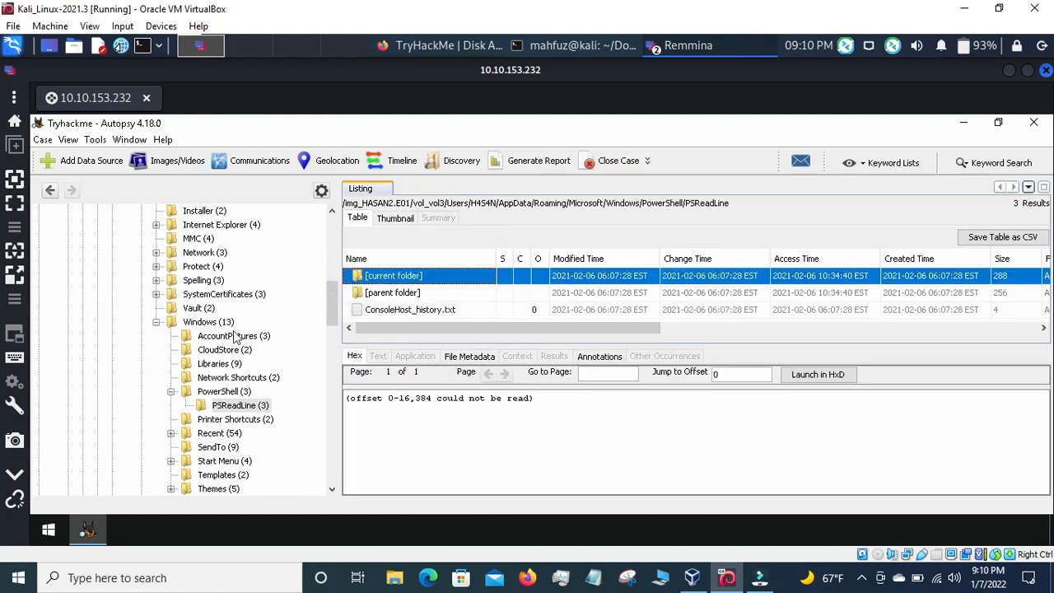
Collapse the Roaming folder and the fourth user's folder under vol3's Users folder
scroll(186, 329, "up", 10)
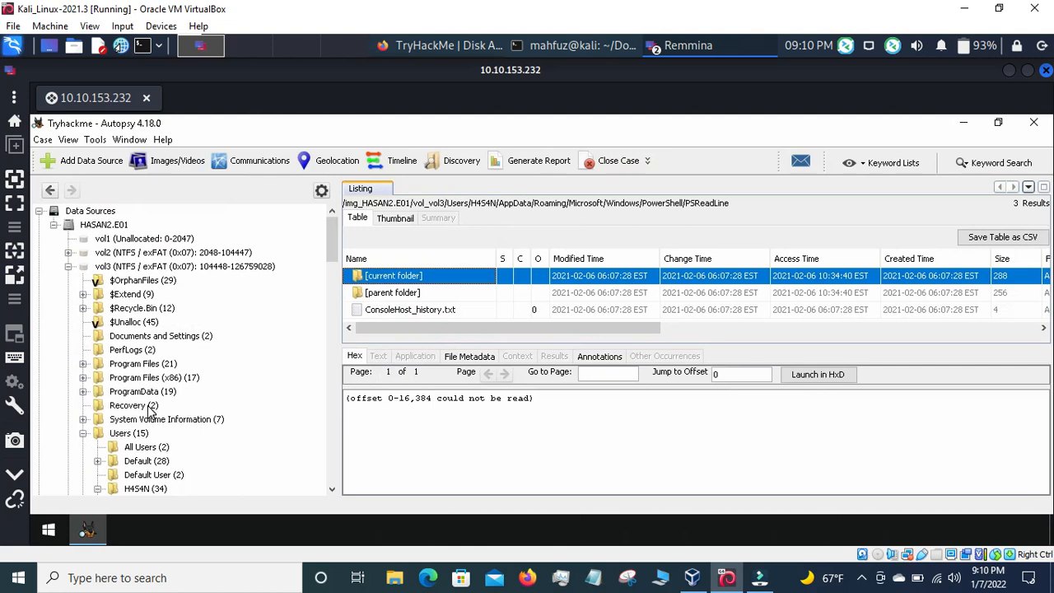
left_click(327, 312)
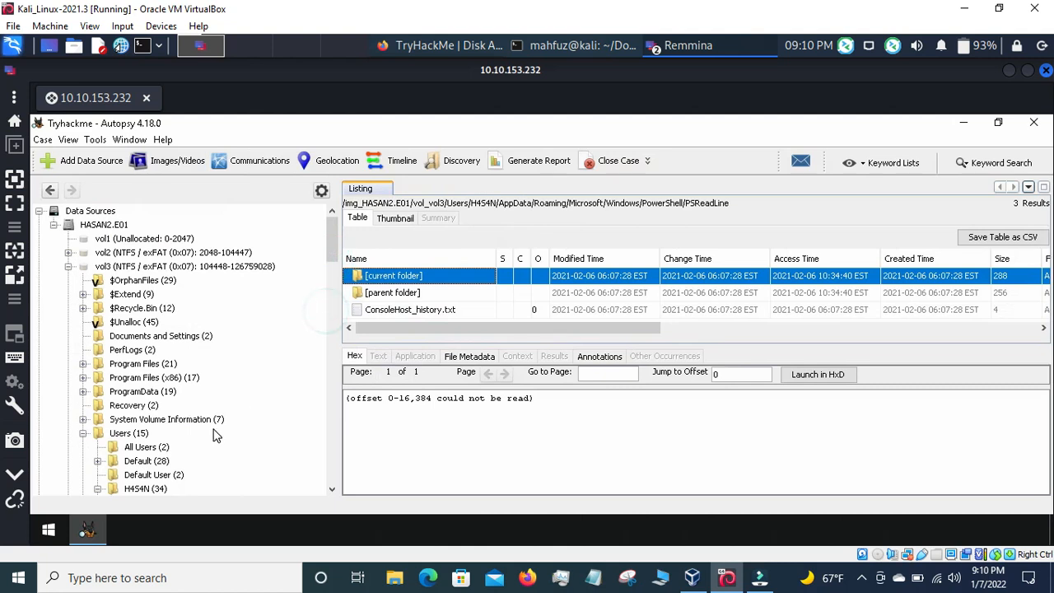
left_click(85, 439)
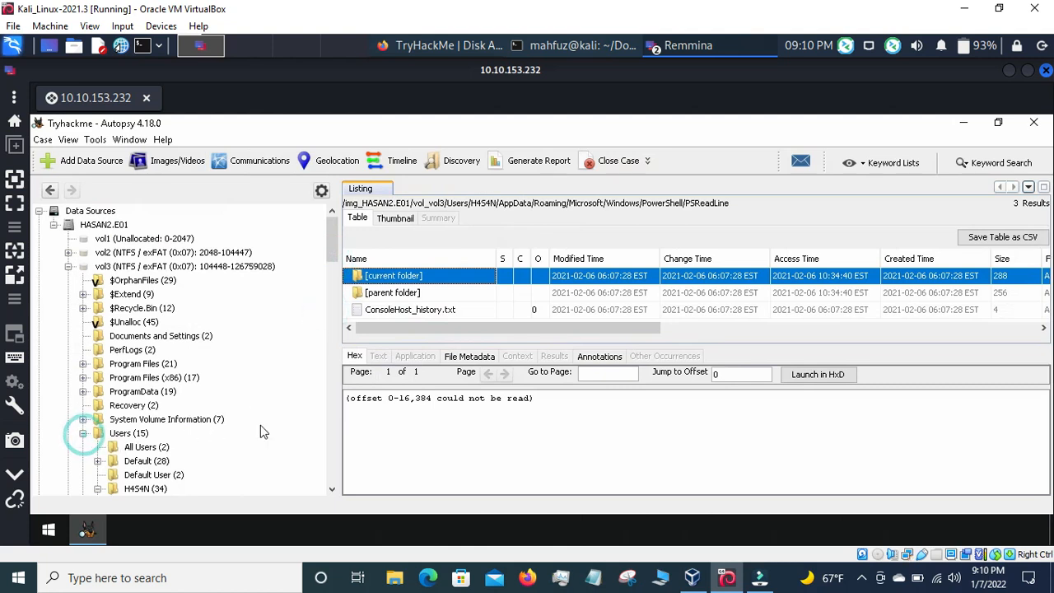
left_click(333, 488)
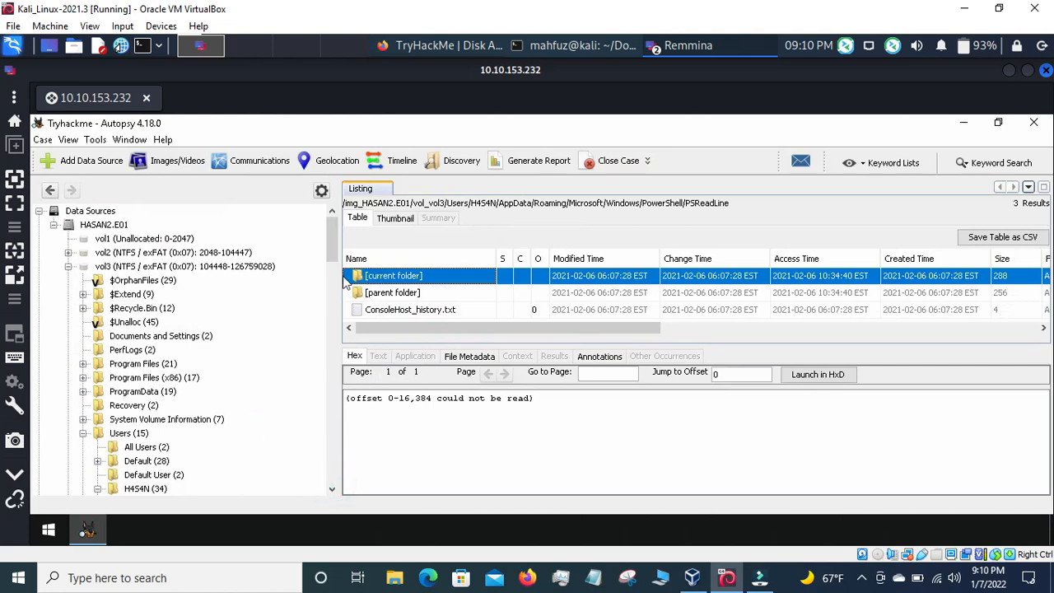
scroll(192, 341, "down", 12)
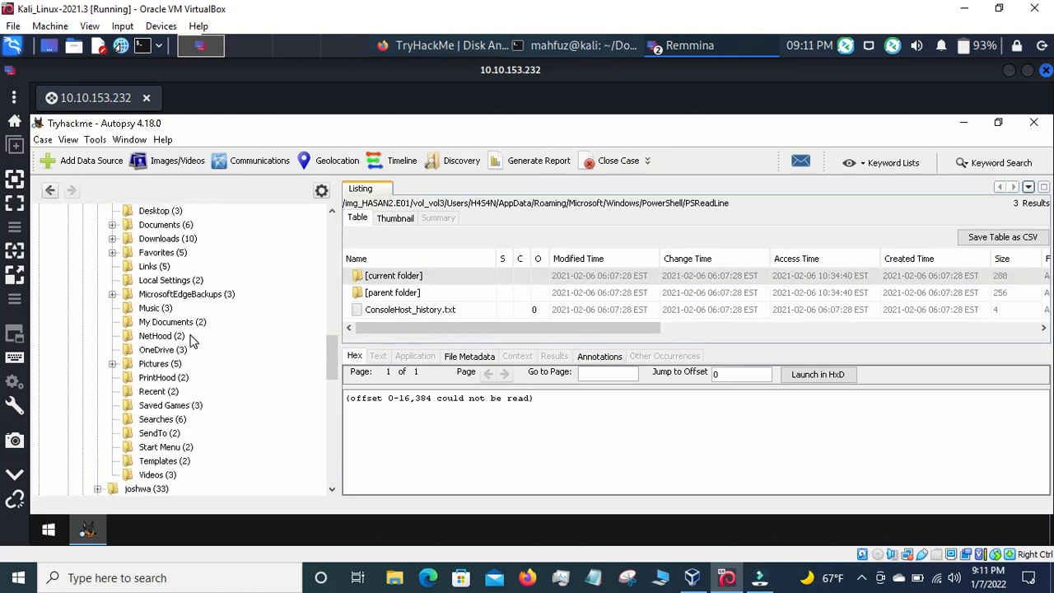
scroll(192, 341, "up", 4)
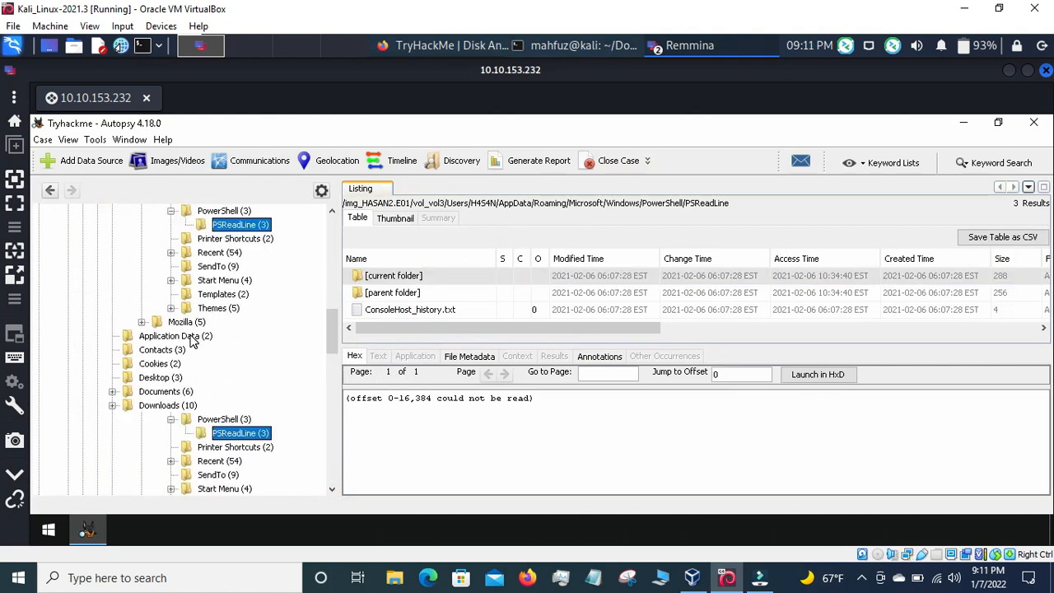
scroll(112, 411, "up", 5)
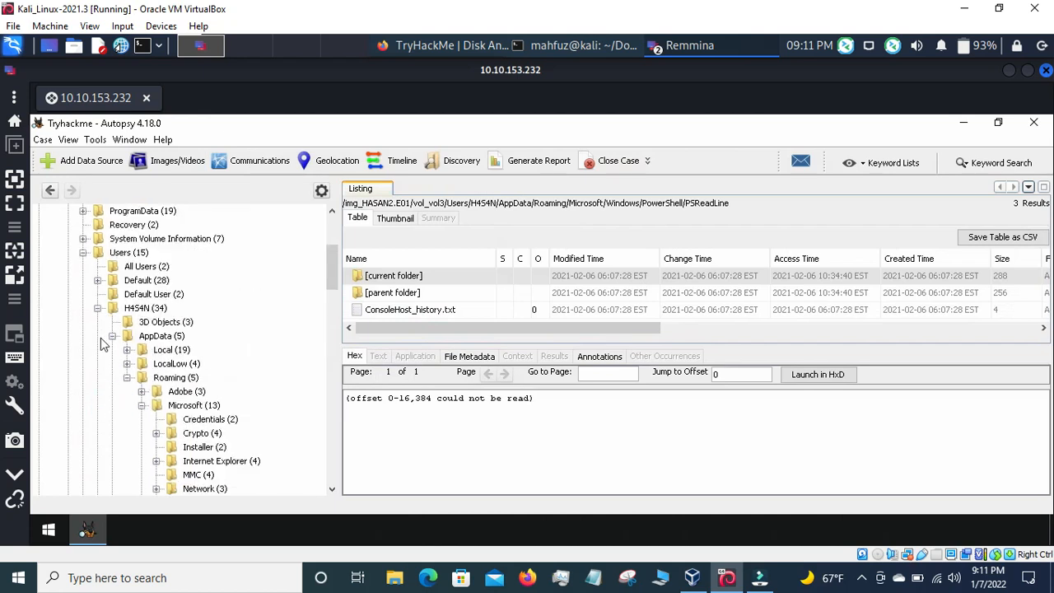
left_click(84, 253)
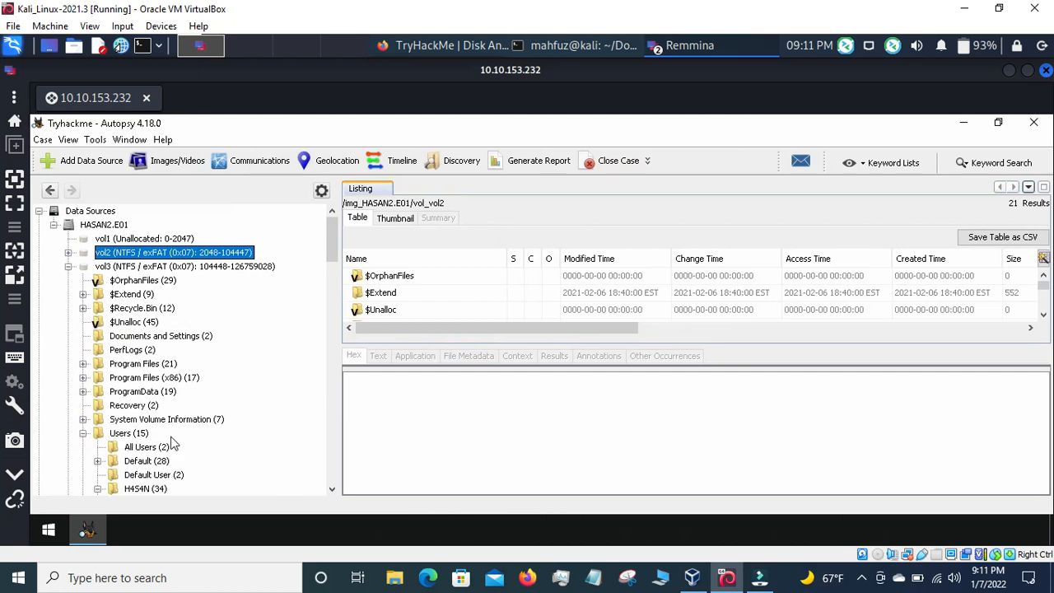
scroll(260, 410, "down", 1)
scroll(266, 404, "down", 4)
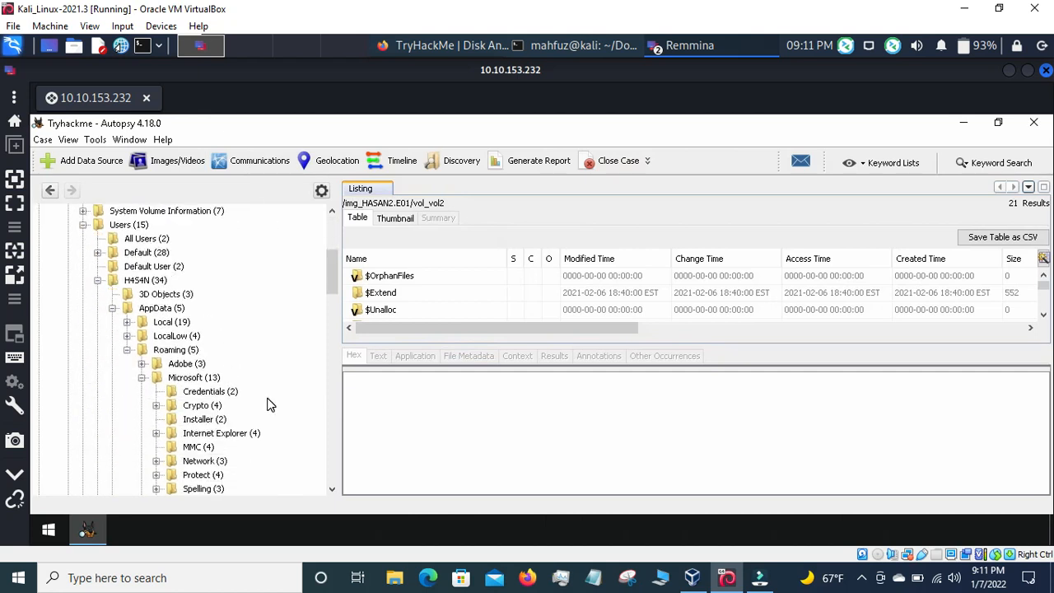
left_click(127, 350)
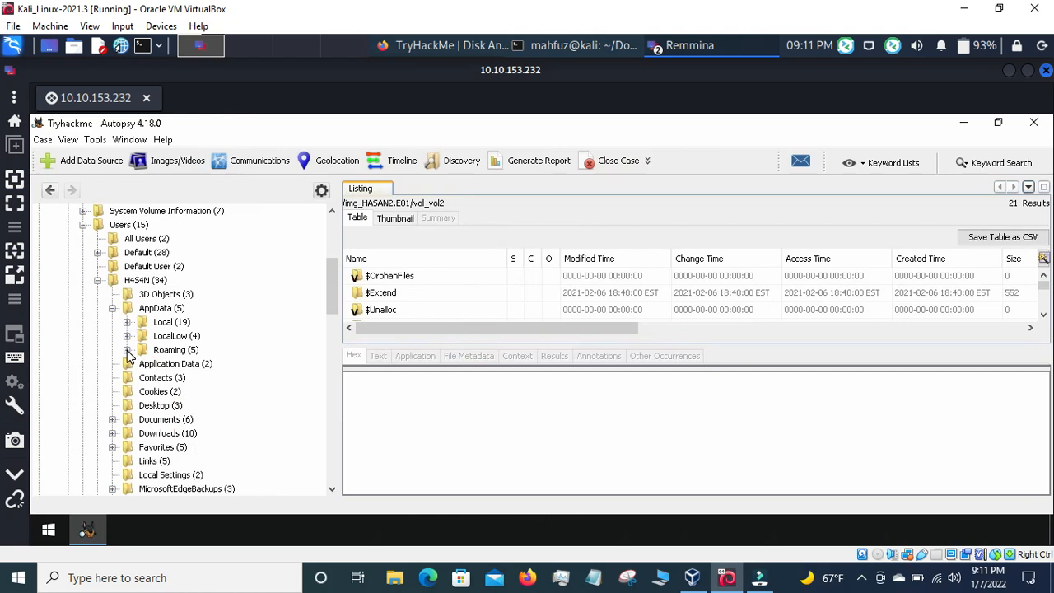
left_click(98, 280)
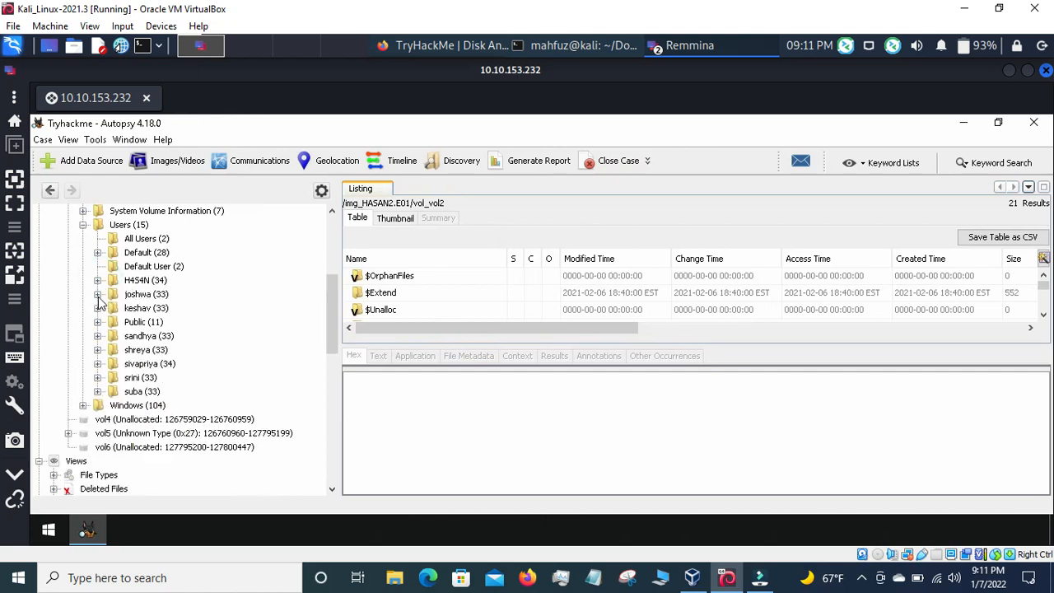
Expand the fifth folder under Users through AppData, Roaming and Microsoft to Windows, check for a PowerShell folder, and collapse Roaming
left_click(98, 294)
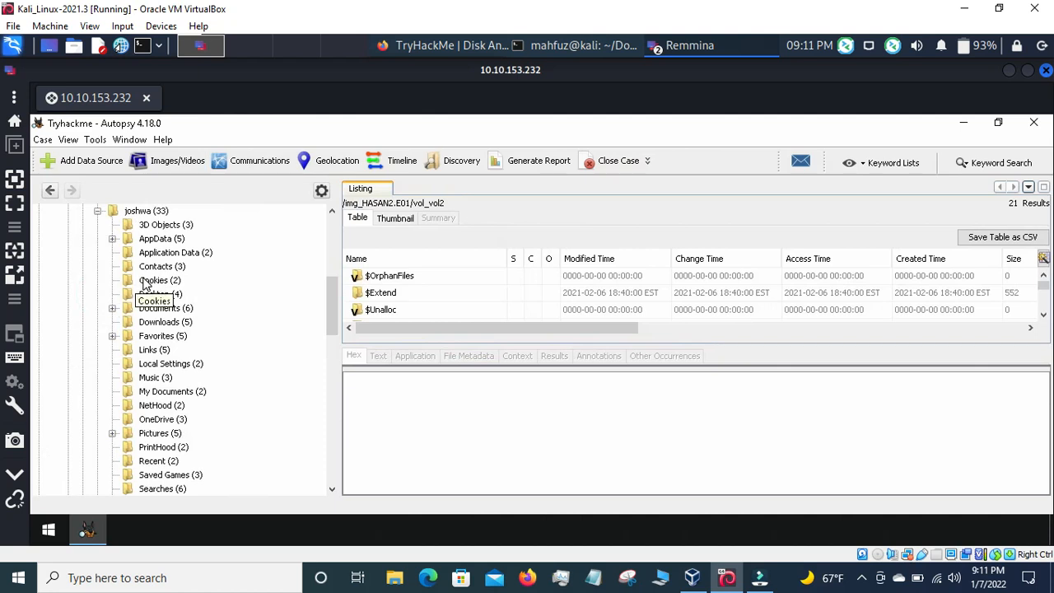
left_click(112, 239)
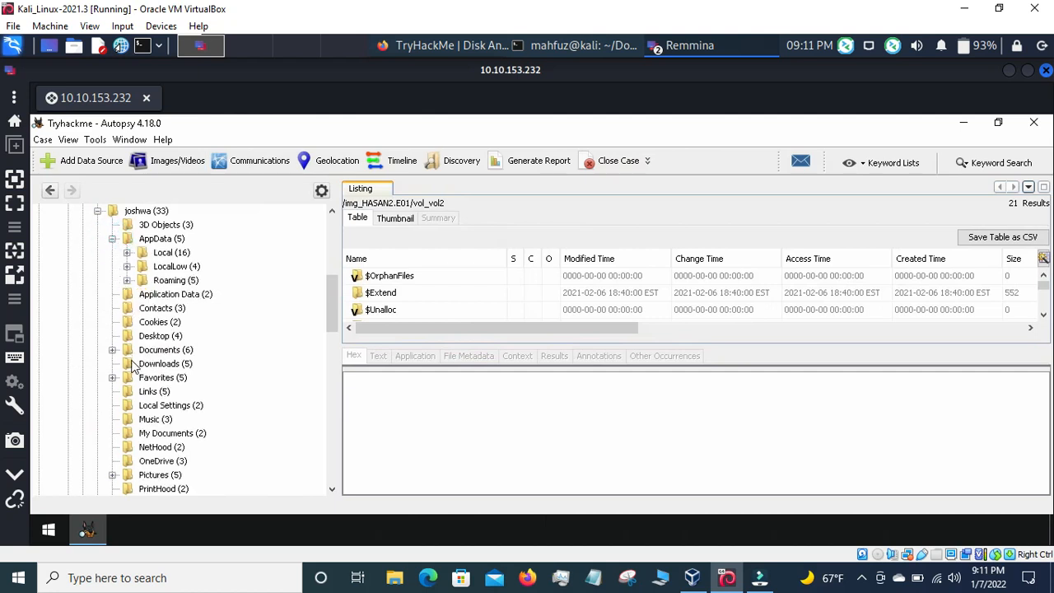
left_click(127, 280)
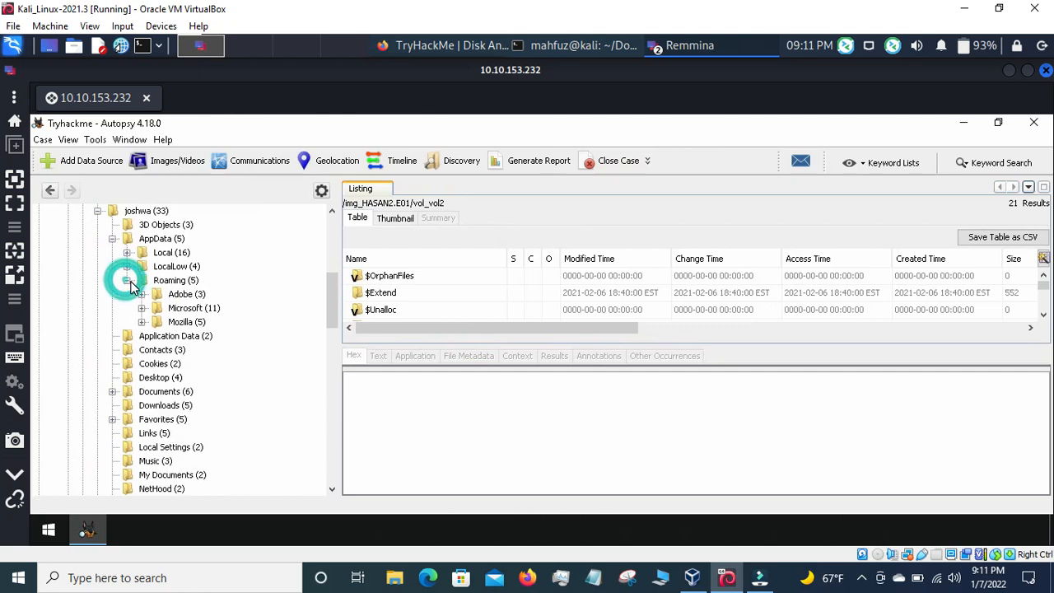
left_click(141, 308)
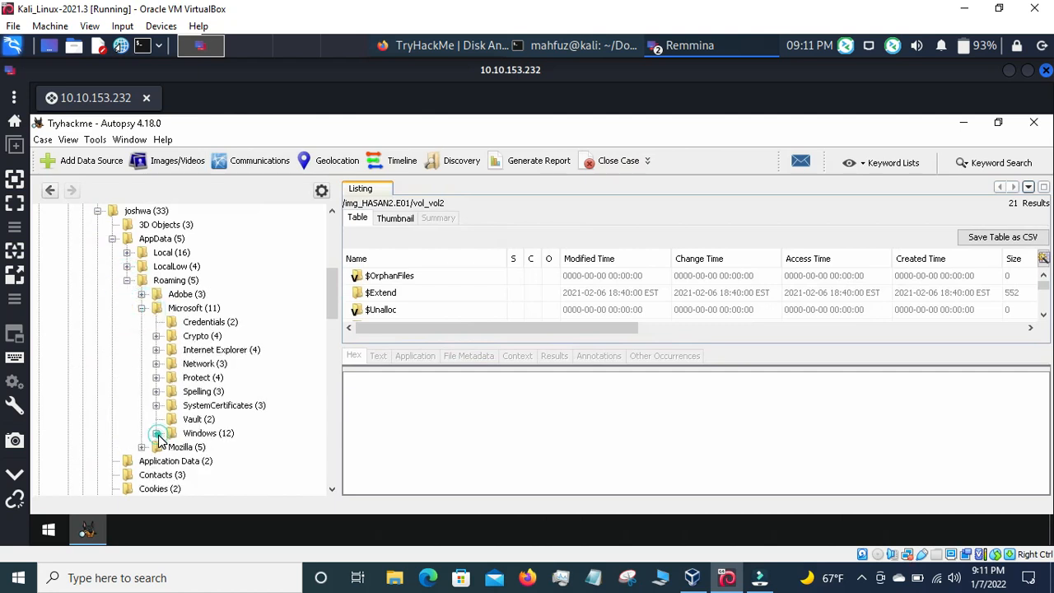
left_click(156, 433)
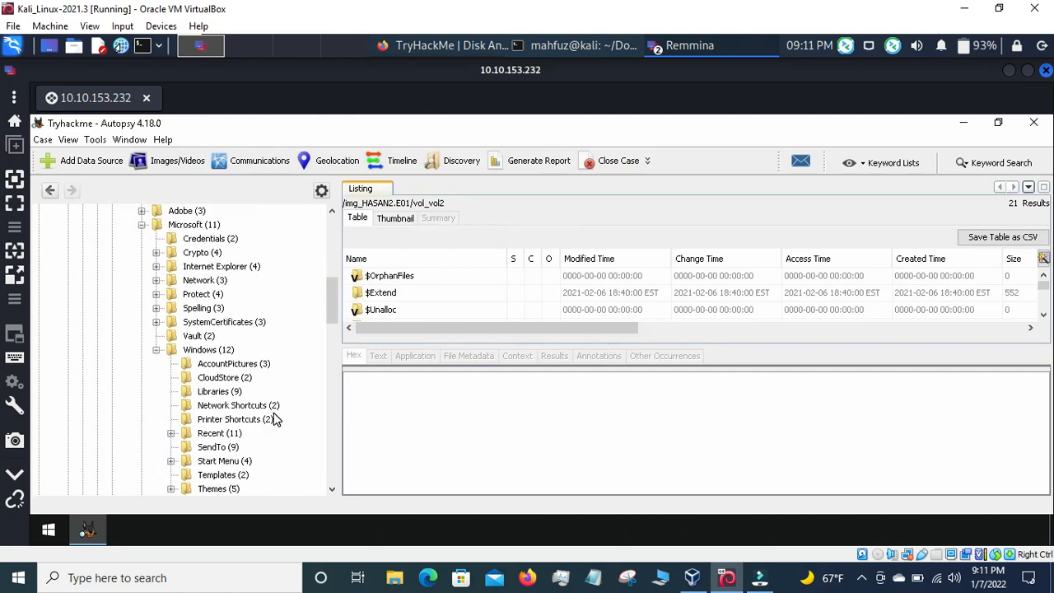
scroll(274, 419, "down", 6)
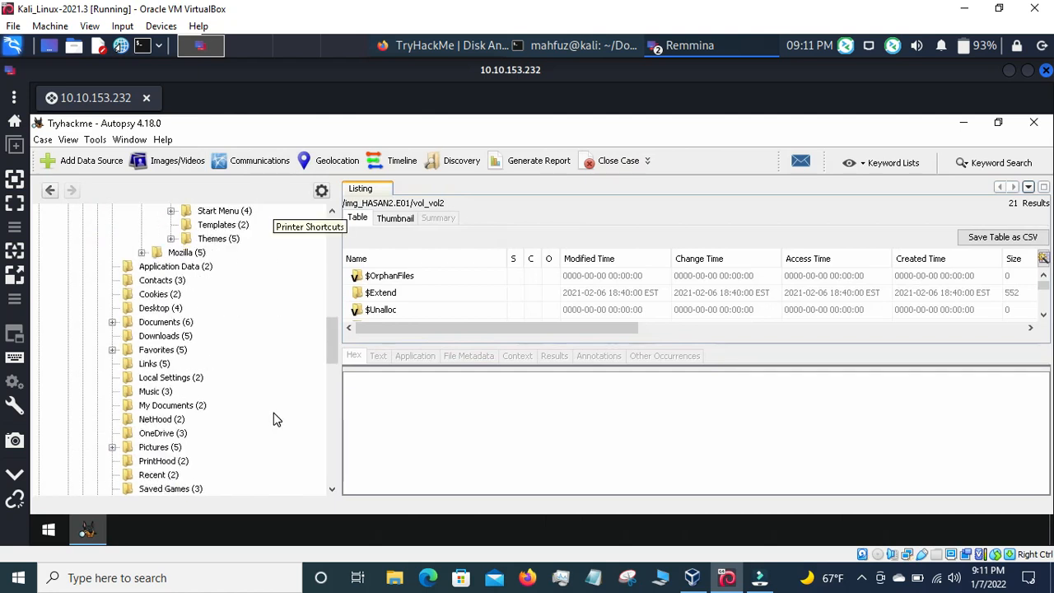
scroll(274, 419, "up", 3)
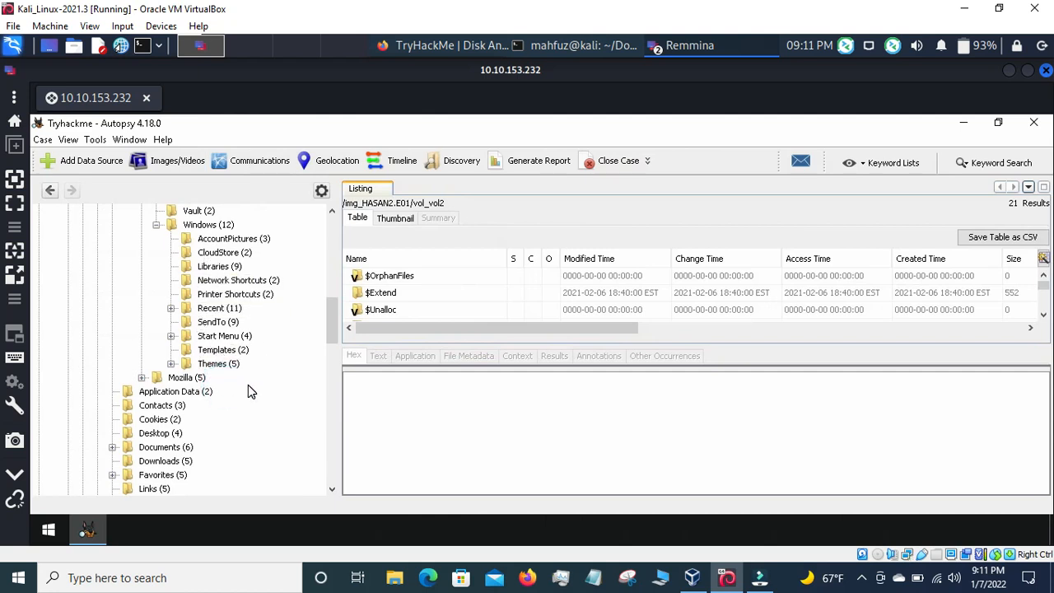
scroll(248, 390, "down", 1)
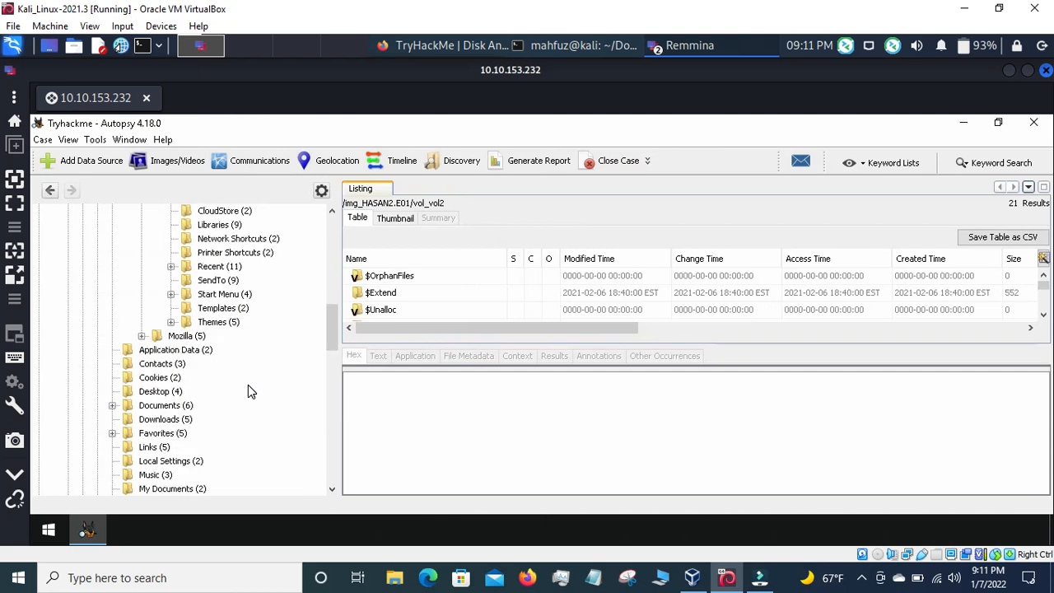
scroll(248, 391, "up", 8)
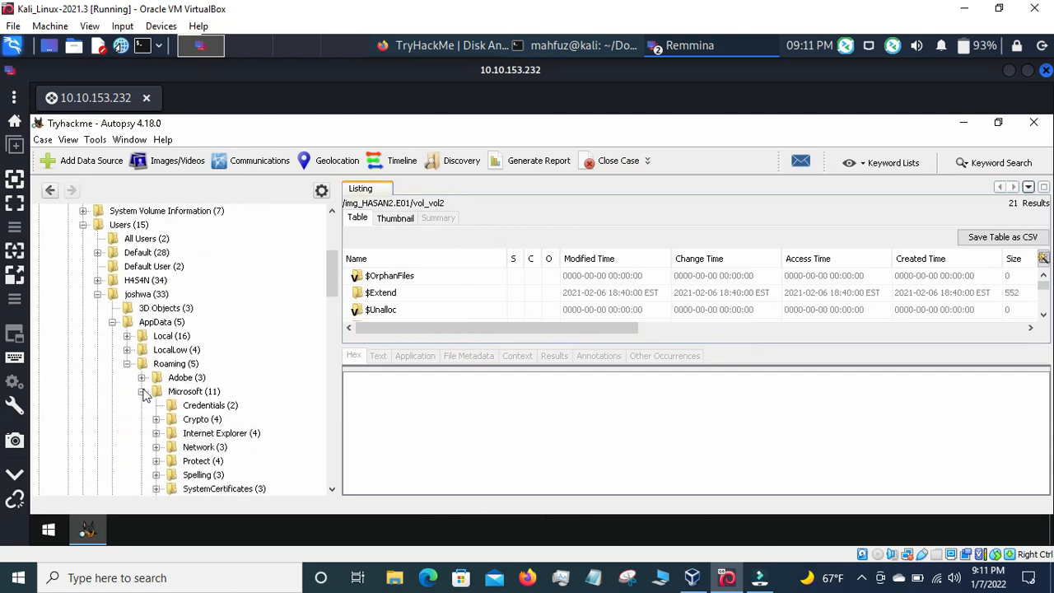
left_click(127, 363)
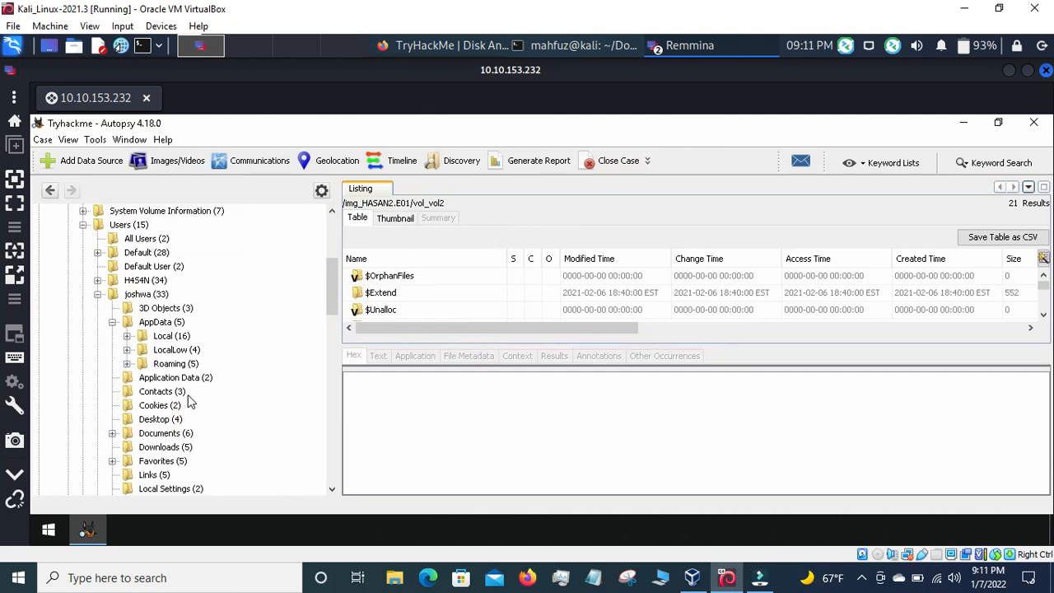
Expand the eighth folder under Users, the one after Public, through AppData, Roaming and Microsoft down to the Windows subfolder
scroll(189, 401, "down", 1)
scroll(190, 401, "down", 7)
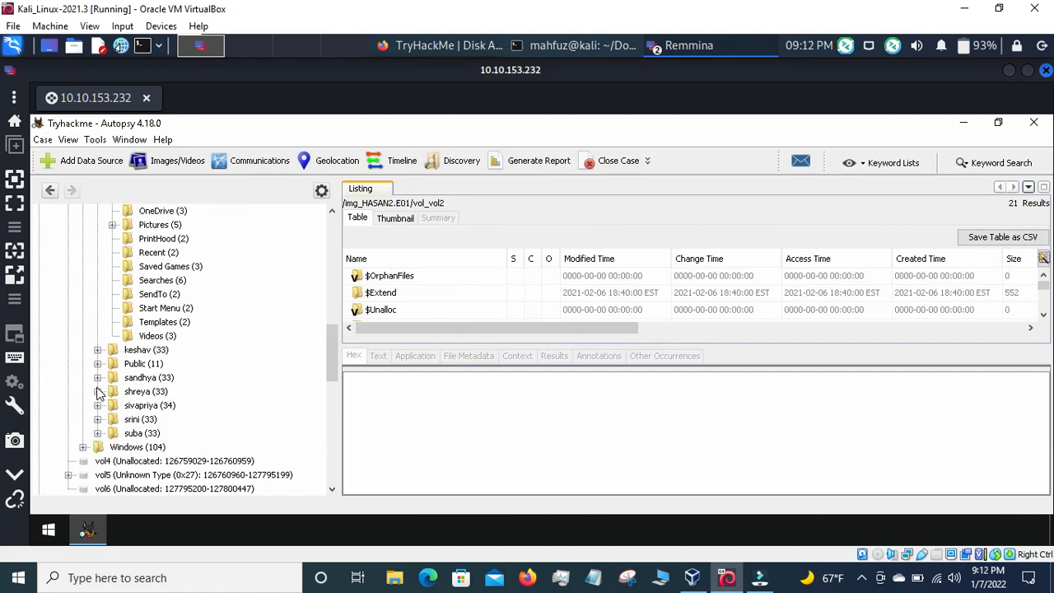
left_click(98, 378)
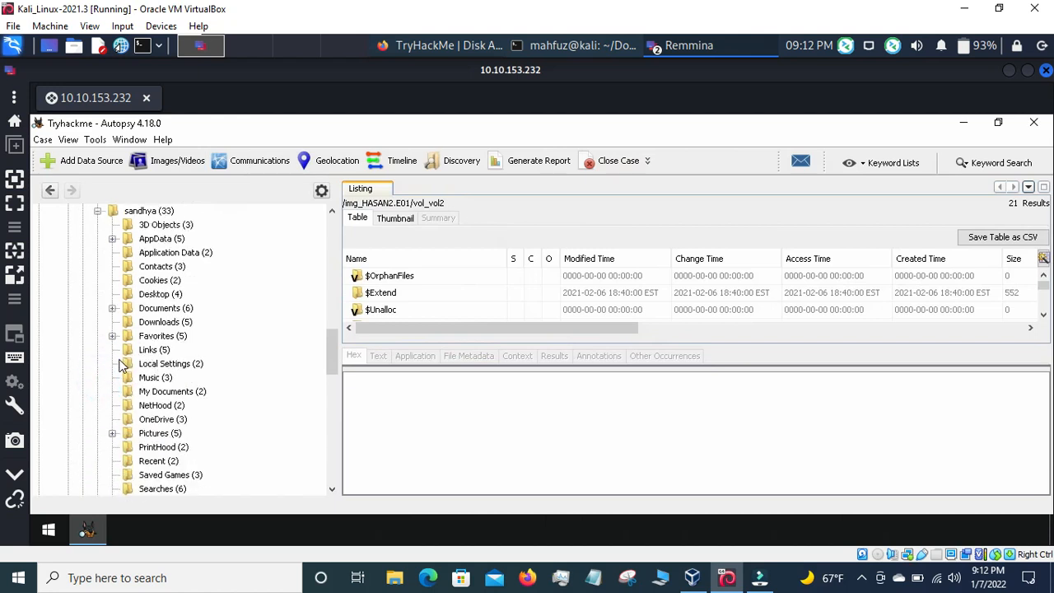
left_click(112, 239)
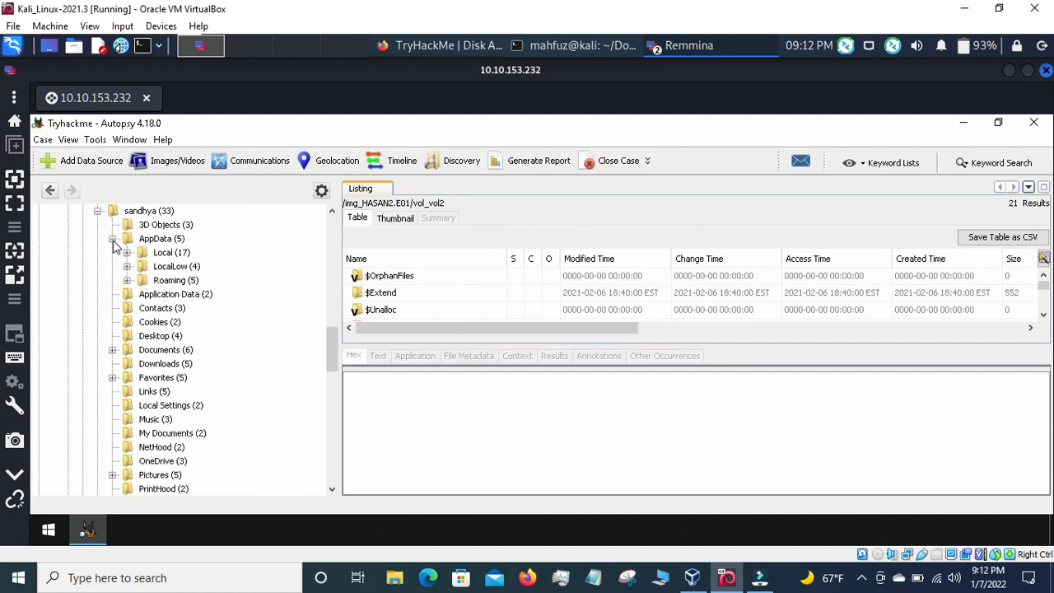
left_click(127, 280)
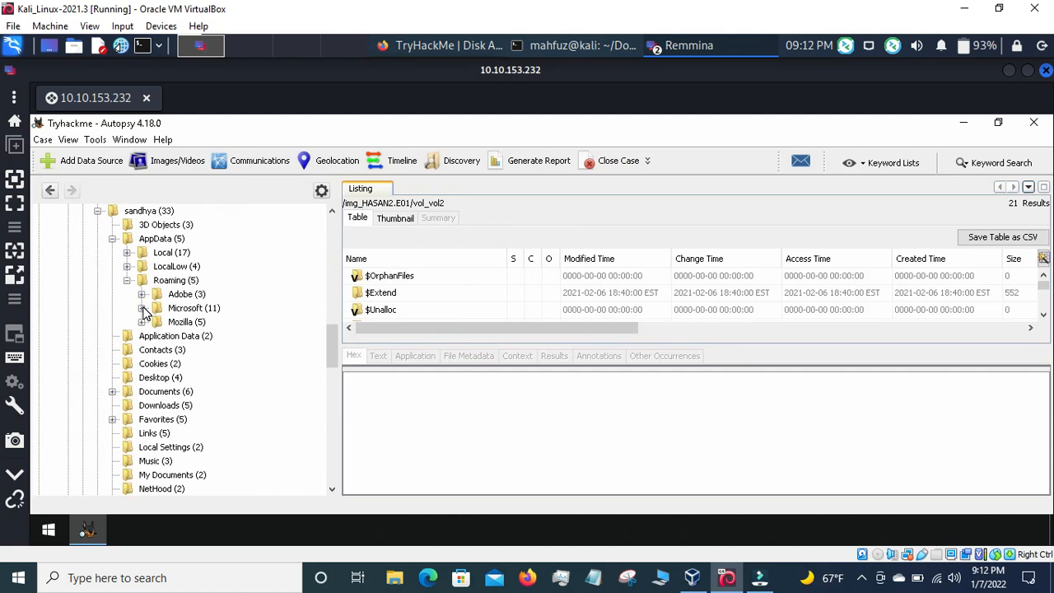
left_click(142, 309)
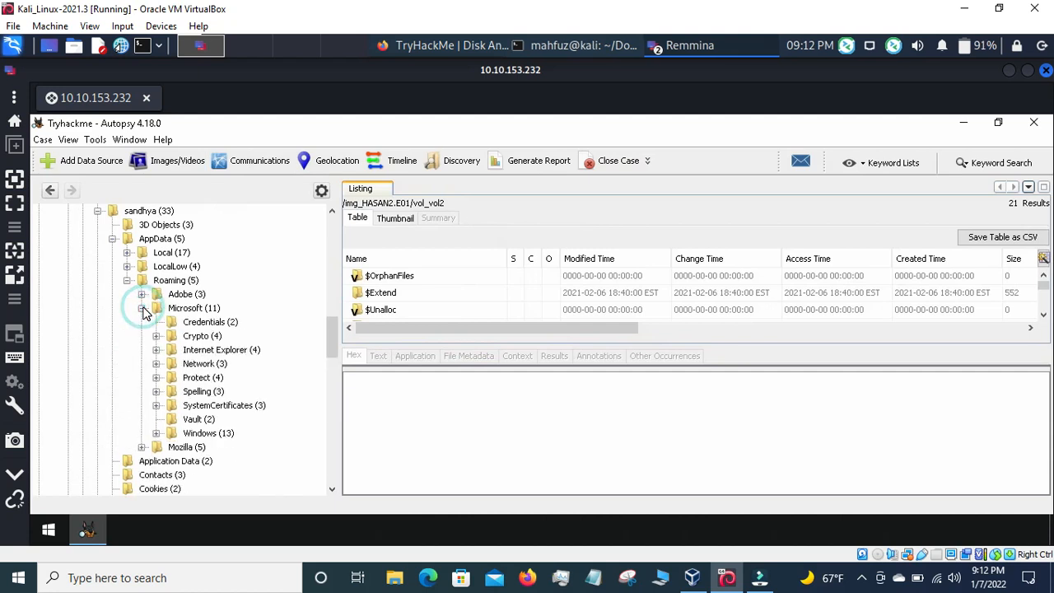
left_click(156, 433)
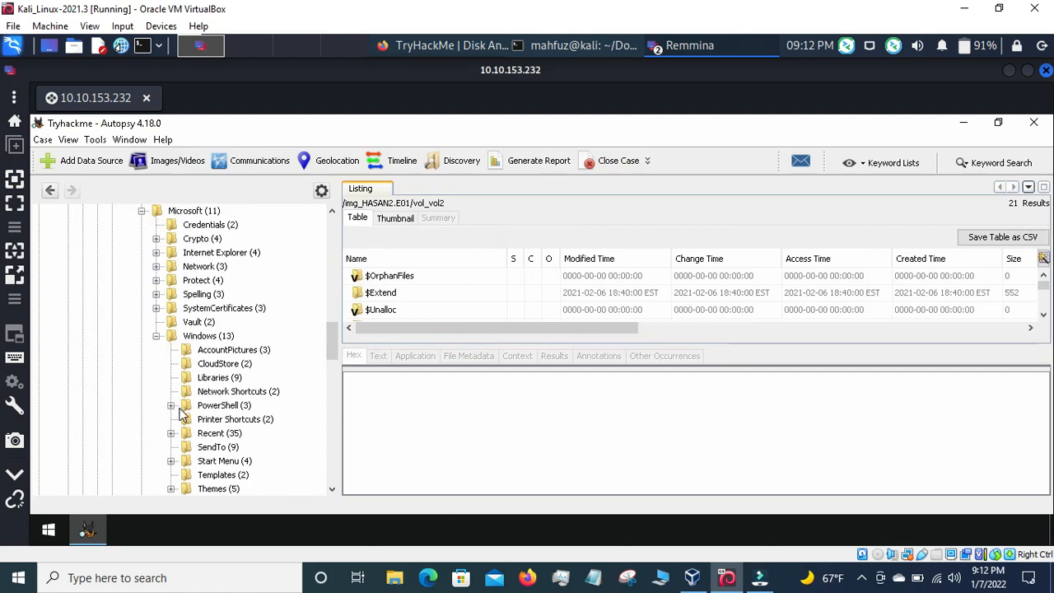
Open this user's PSReadLine folder under PowerShell and show the text of its ConsoleHost_history.txt
left_click(197, 406)
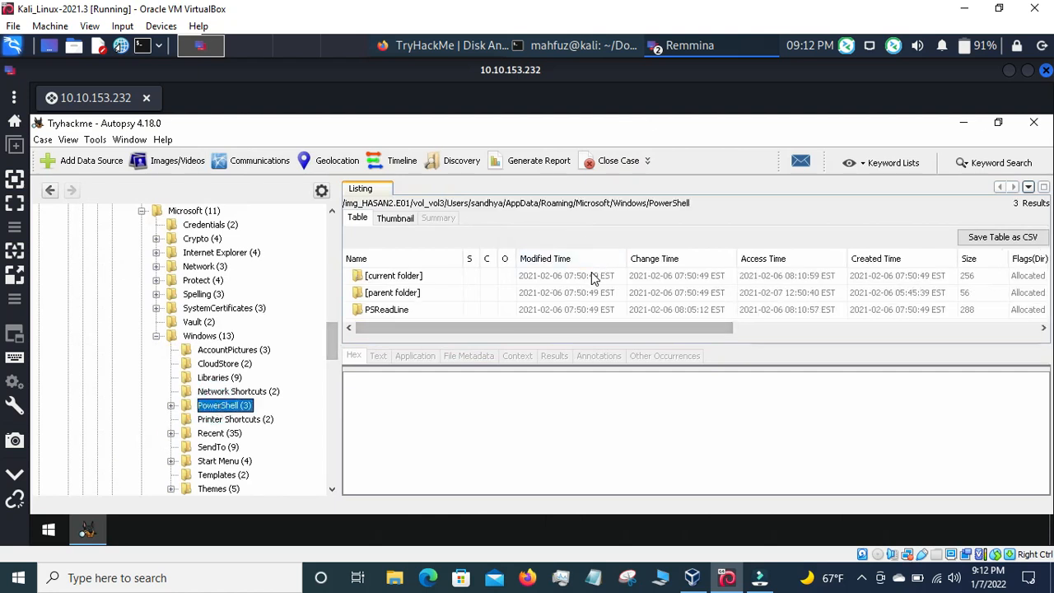
left_click(171, 403)
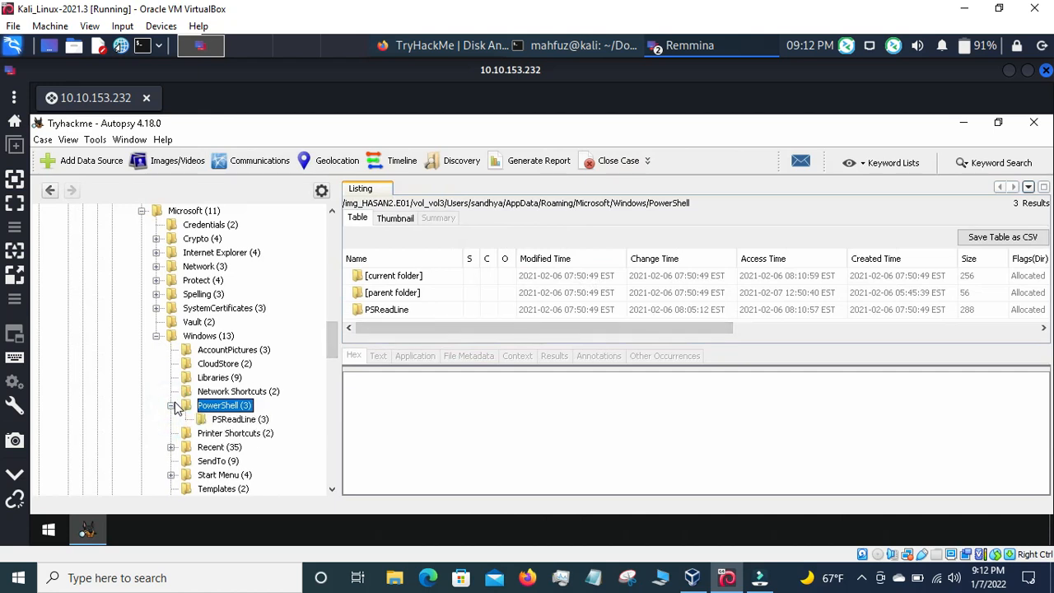
left_click(233, 420)
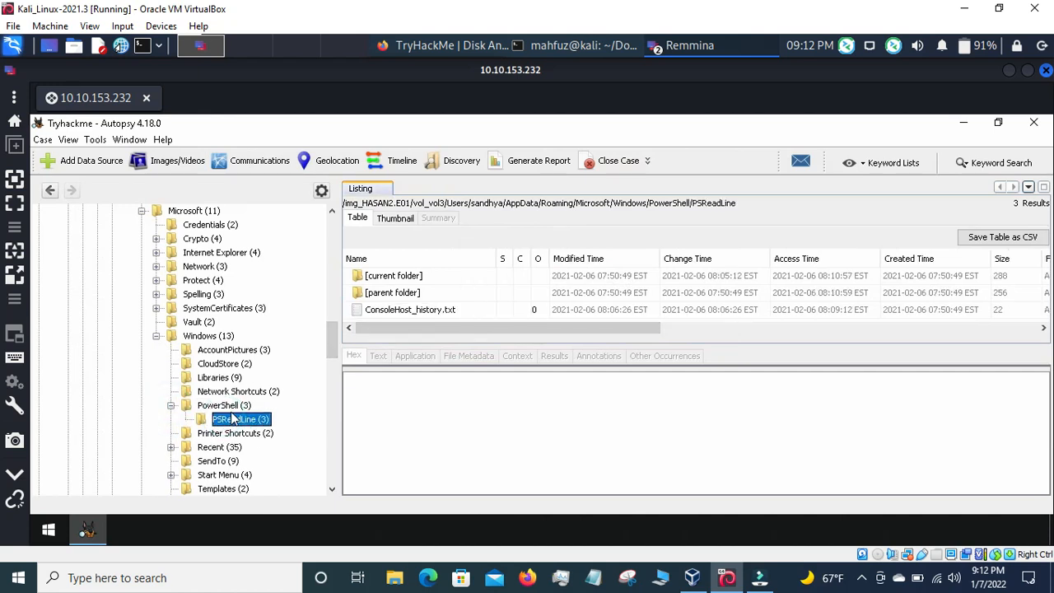
left_click(437, 311)
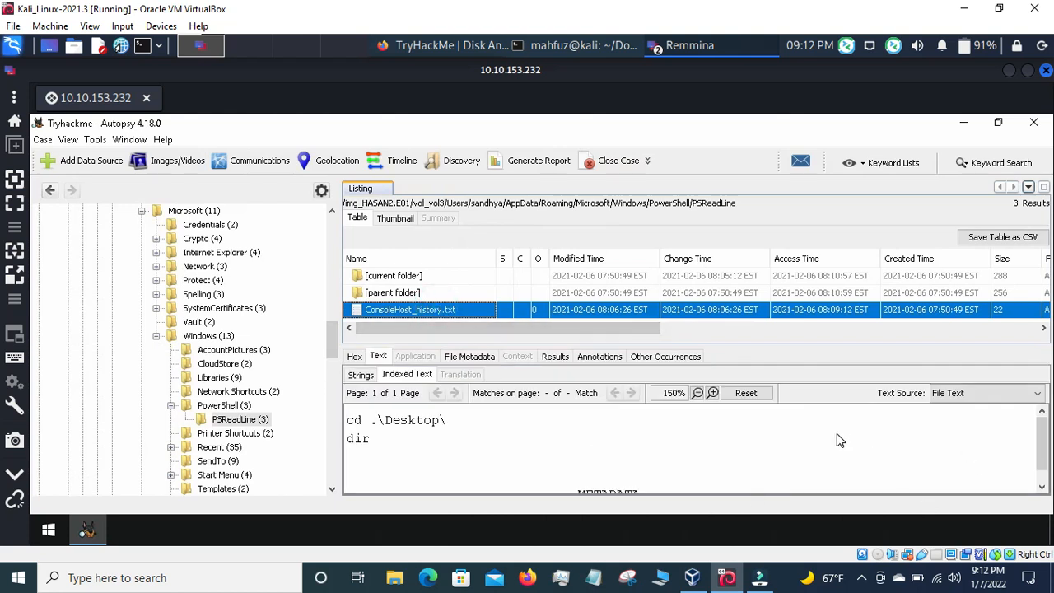
Read through the text of the eighth user's ConsoleHost_history.txt and select the parent folder entry in the file listing
scroll(890, 441, "down", 1)
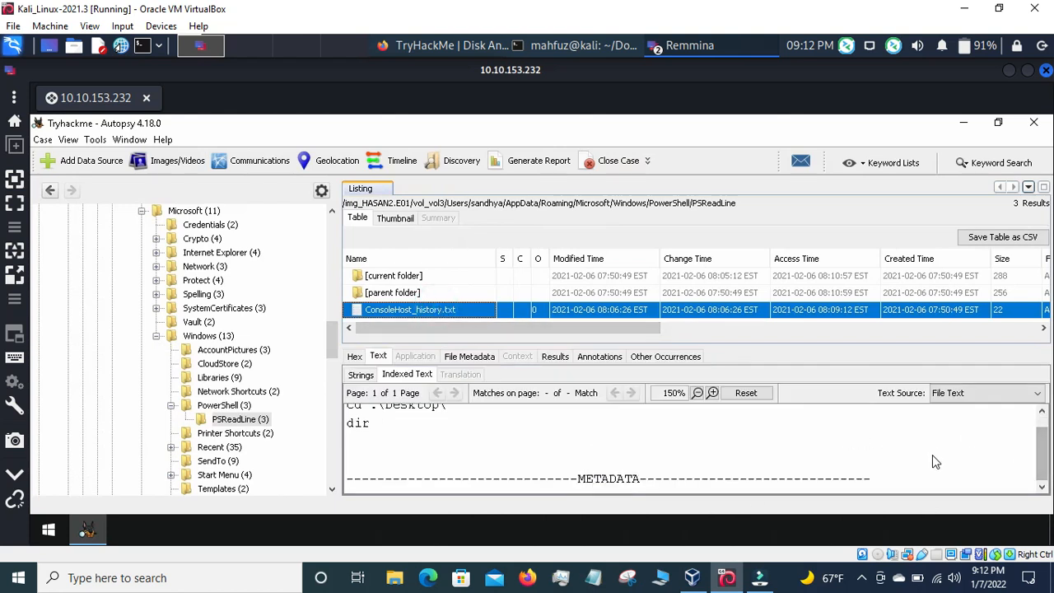
scroll(932, 454, "up", 1)
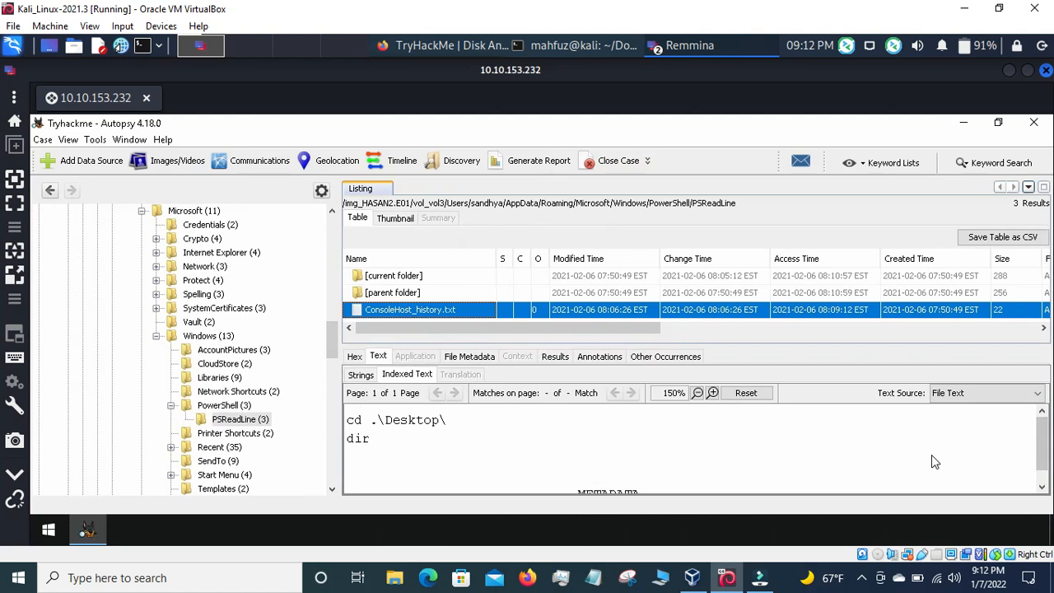
left_click(413, 292)
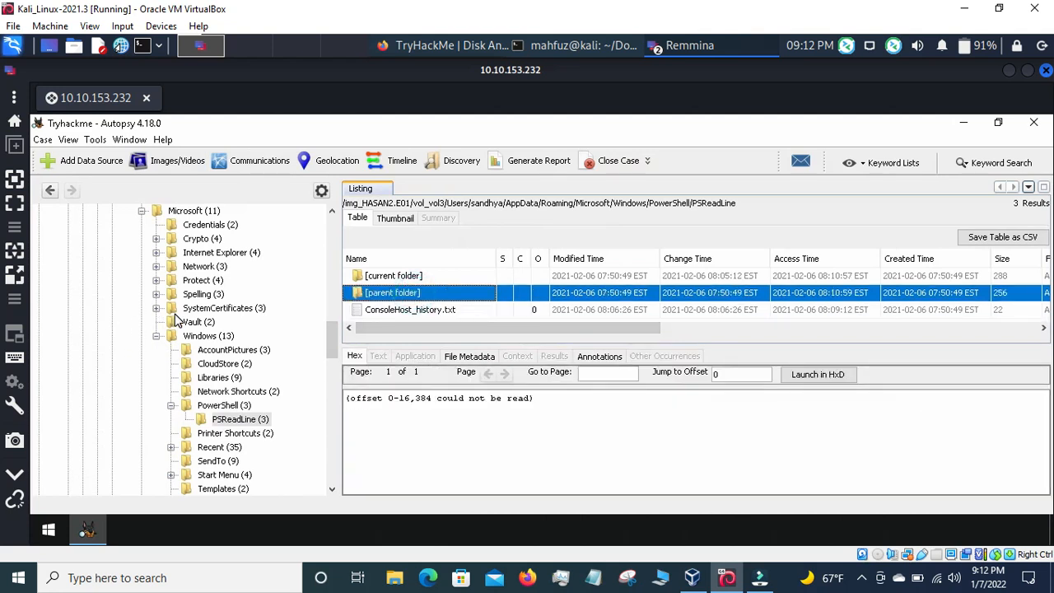
Expand the sixth folder under Users, the one before Public, through AppData, Roaming and Microsoft to Windows, and check for a PowerShell folder
scroll(177, 321, "up", 2)
scroll(176, 322, "up", 6)
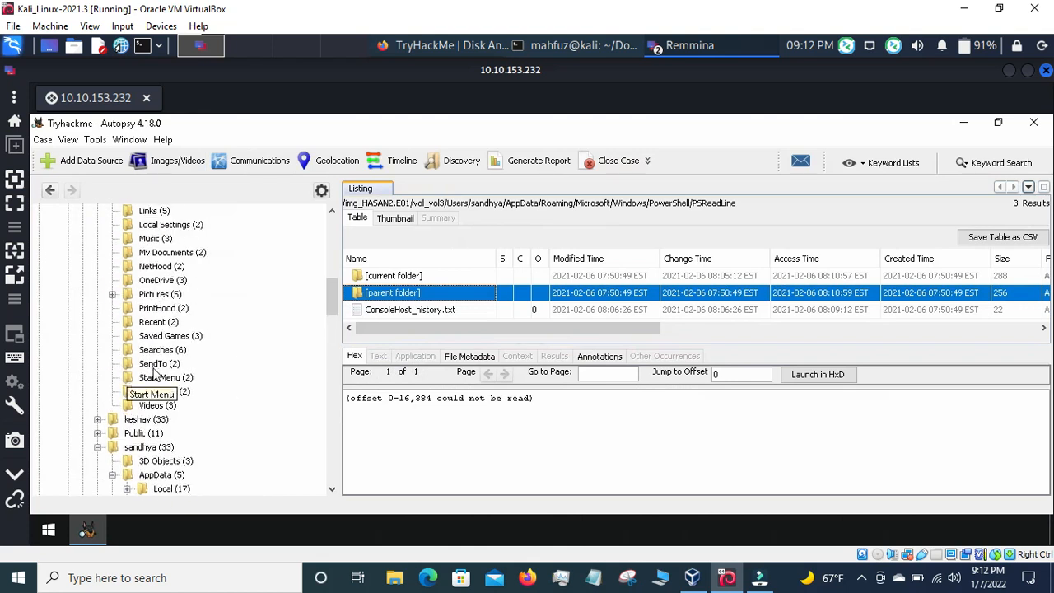
scroll(149, 379, "down", 7)
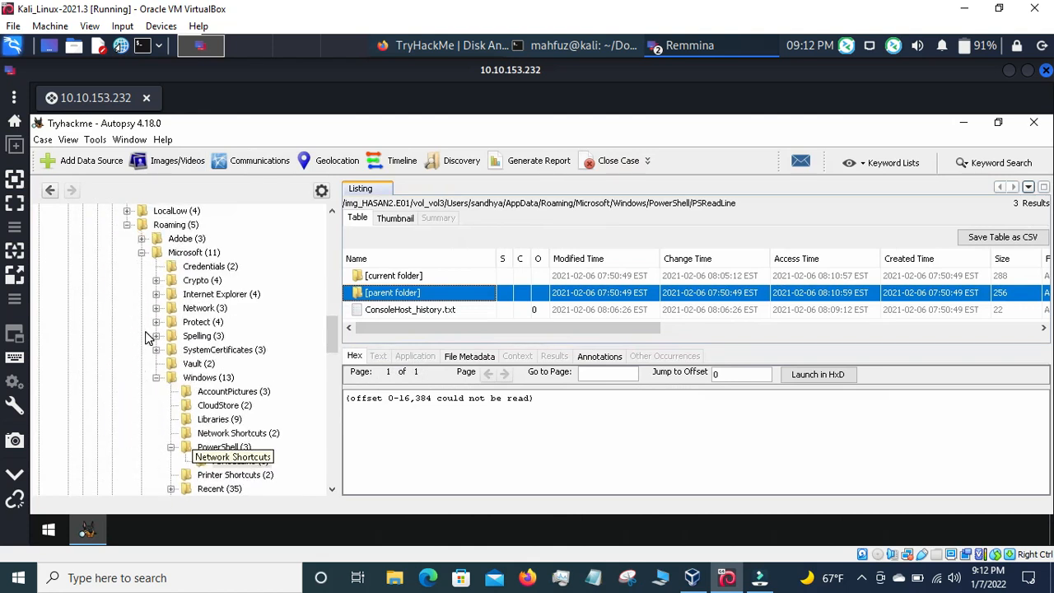
scroll(142, 334, "up", 4)
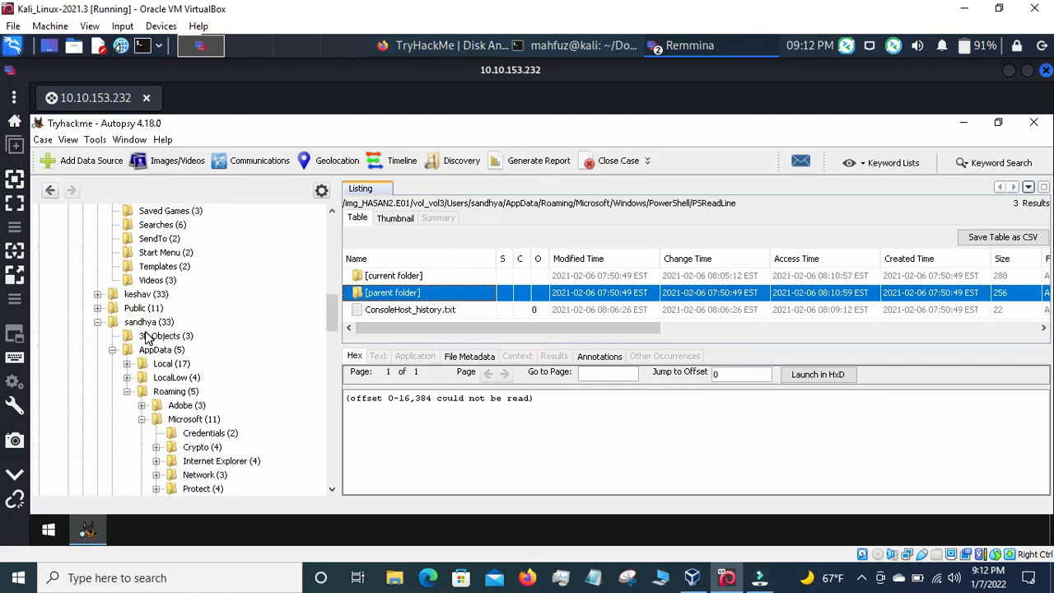
left_click(98, 294)
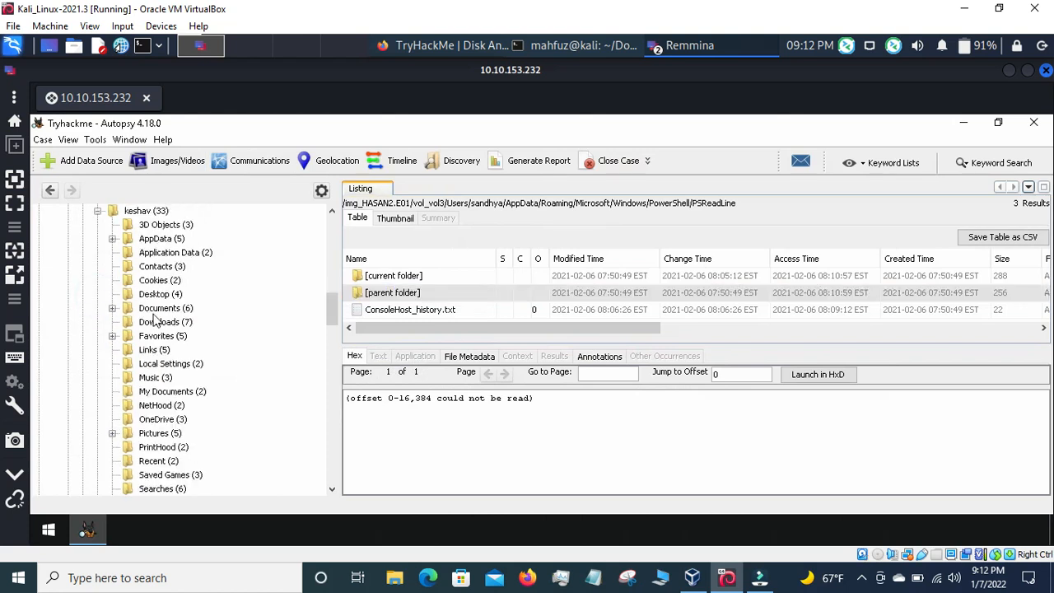
left_click(112, 240)
left_click(127, 281)
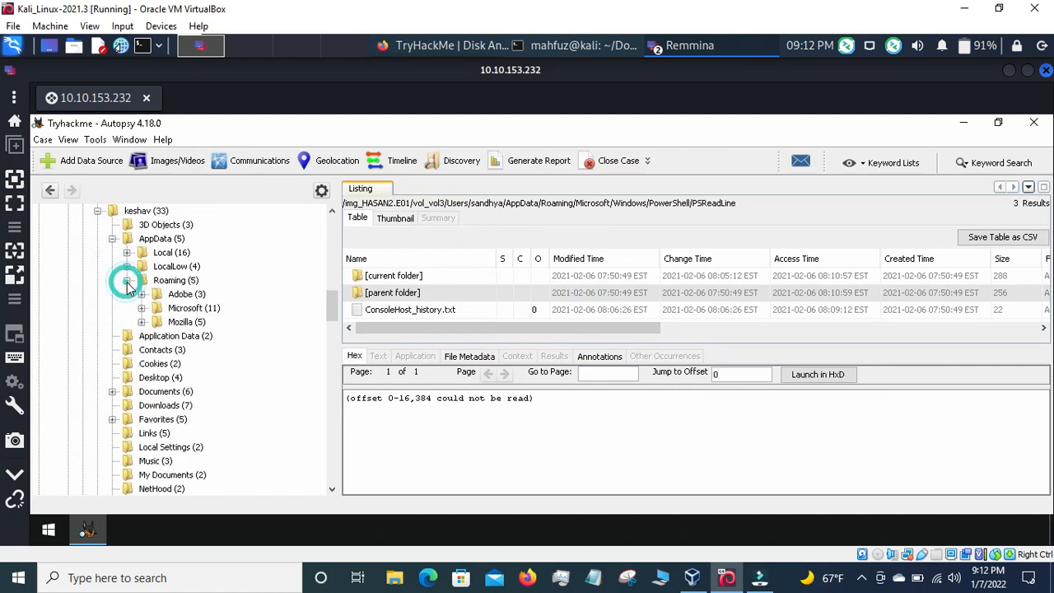
left_click(142, 308)
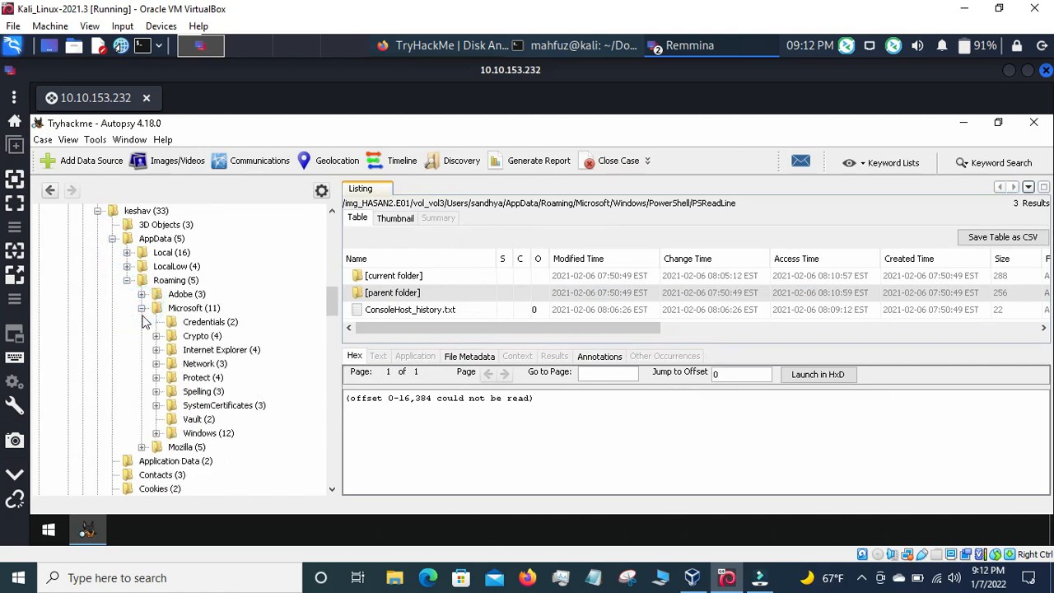
left_click(156, 433)
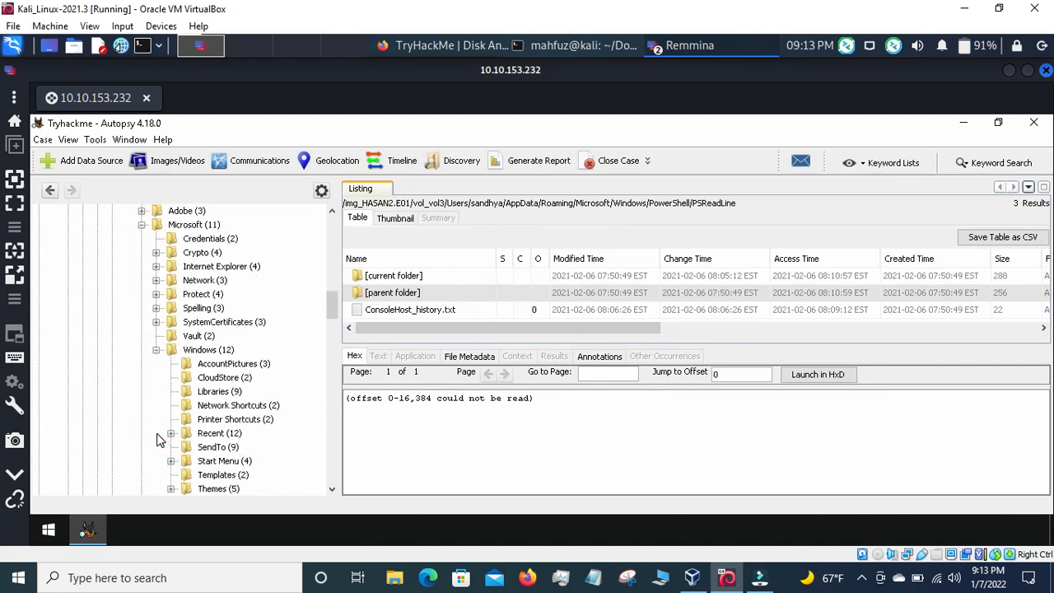
scroll(195, 422, "down", 4)
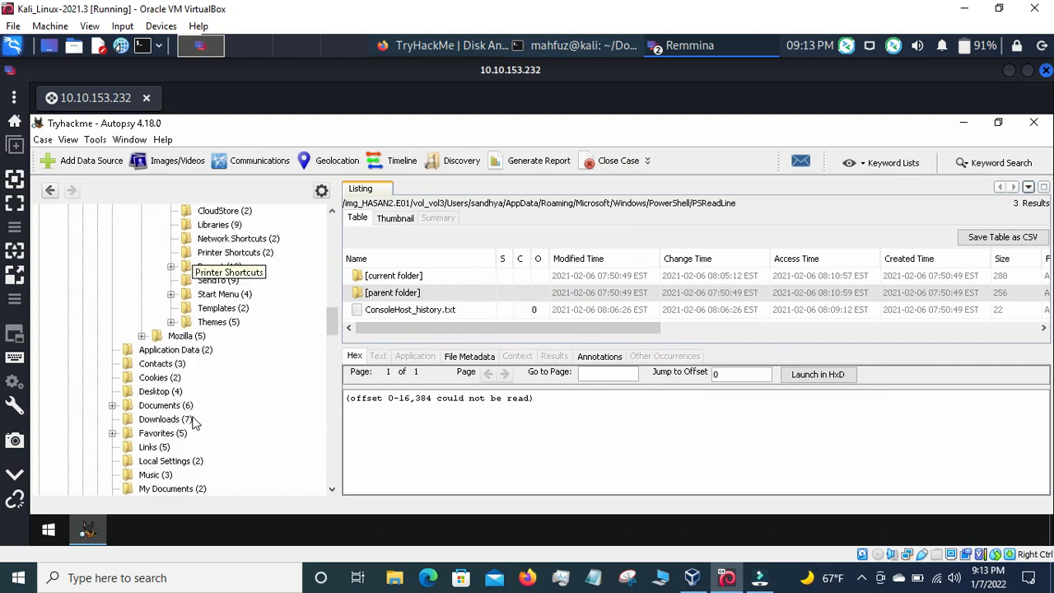
scroll(271, 272, "up", 3)
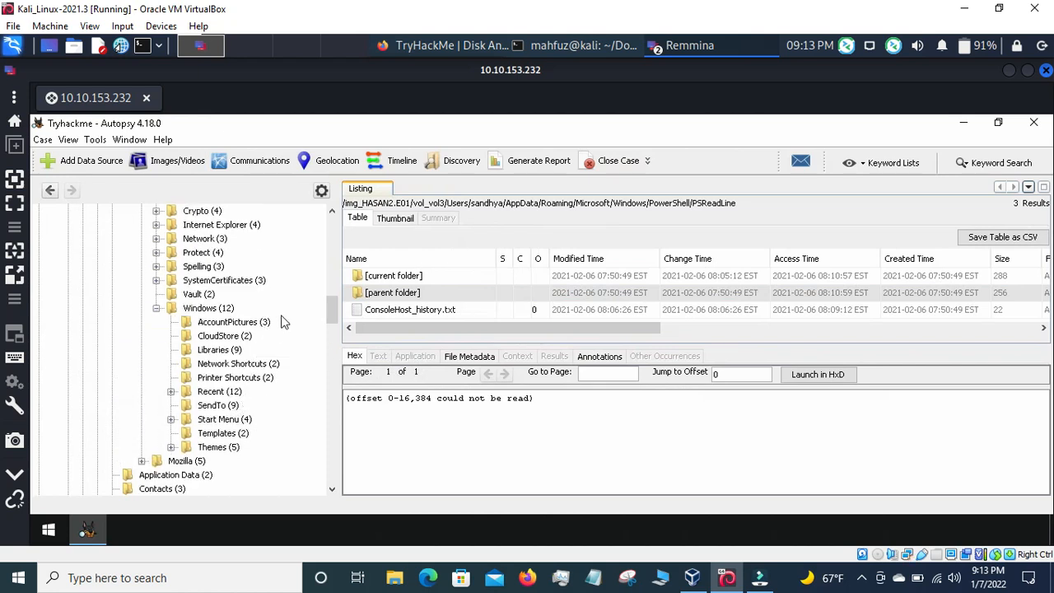
Collapse the fifth, sixth and eighth user folders under vol3's Users folder
scroll(141, 313, "up", 12)
scroll(142, 313, "up", 1)
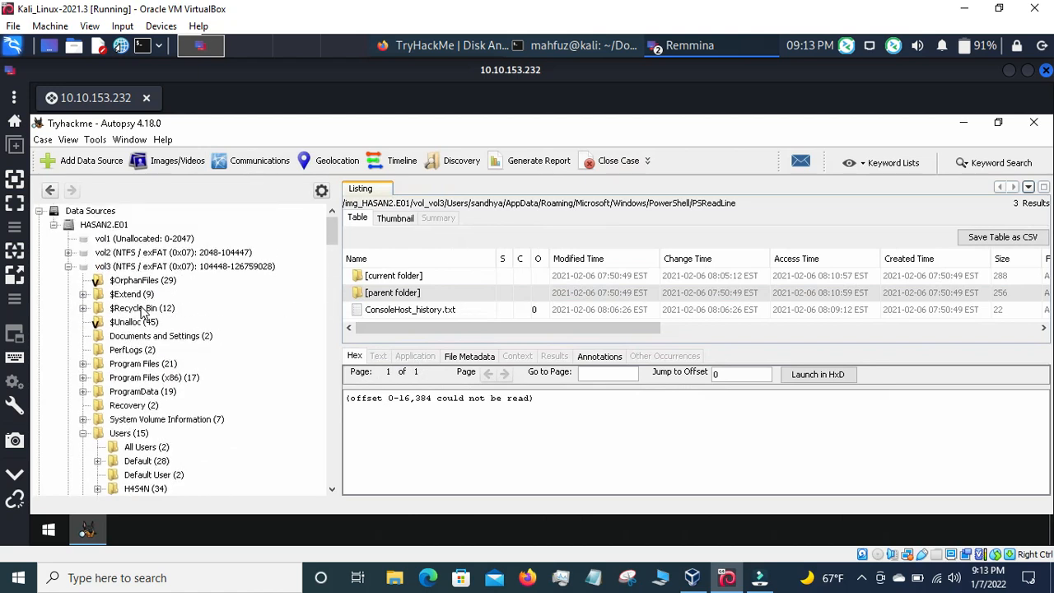
left_click(68, 266)
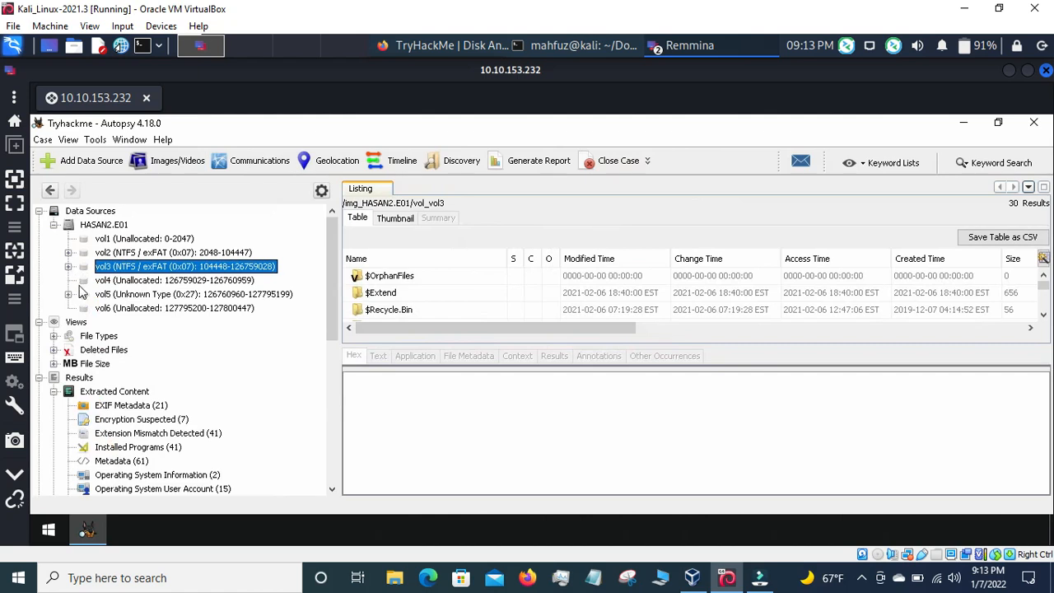
left_click(68, 267)
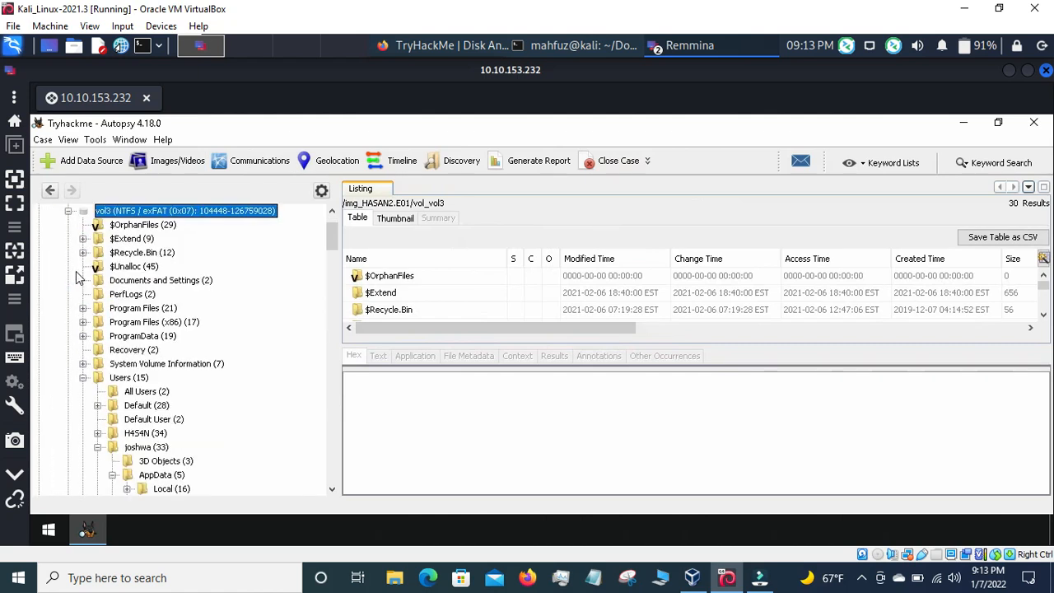
left_click(83, 378)
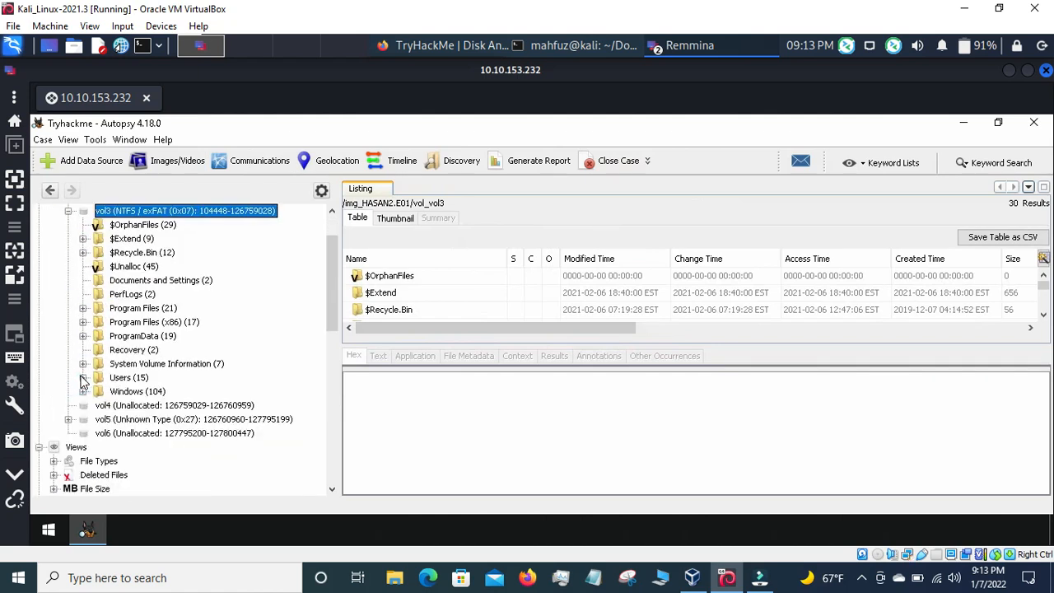
left_click(83, 377)
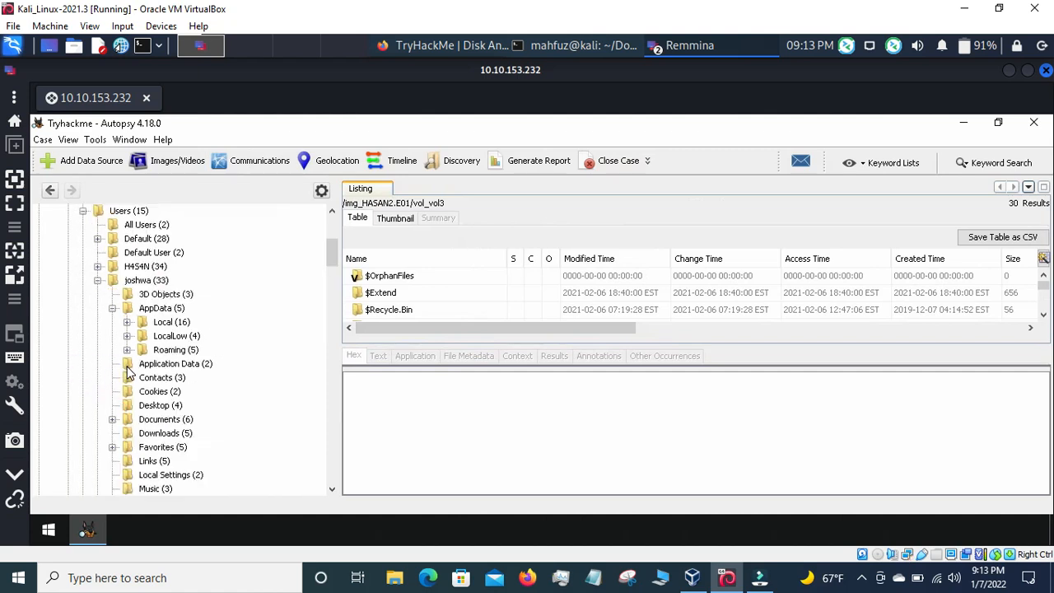
left_click(97, 280)
left_click(97, 294)
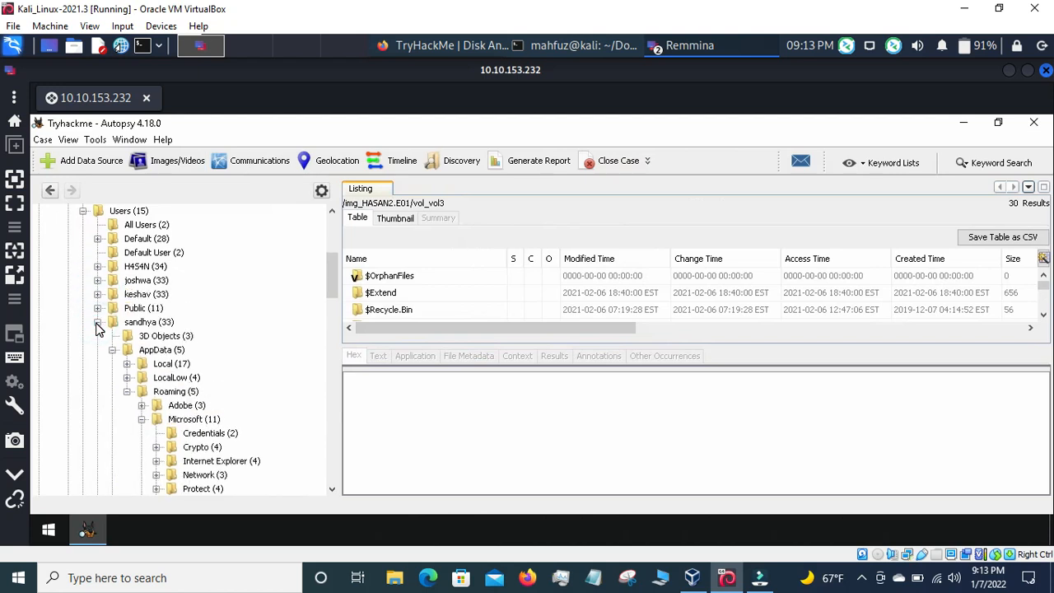
left_click(97, 322)
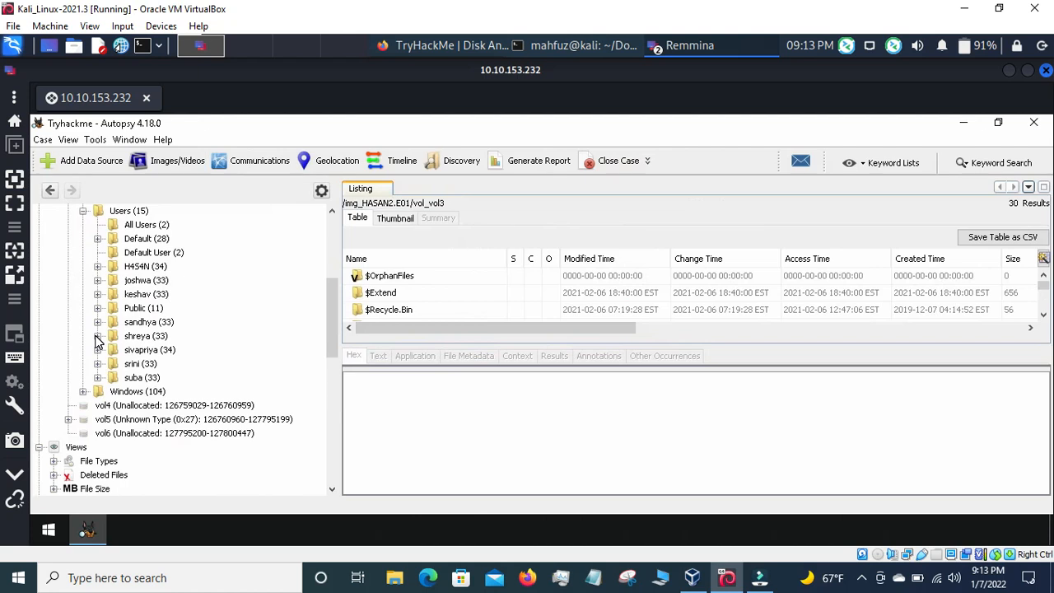
Expand the tenth folder under Users through AppData, Roaming and Microsoft to Windows, and check for a PowerShell folder
left_click(97, 350)
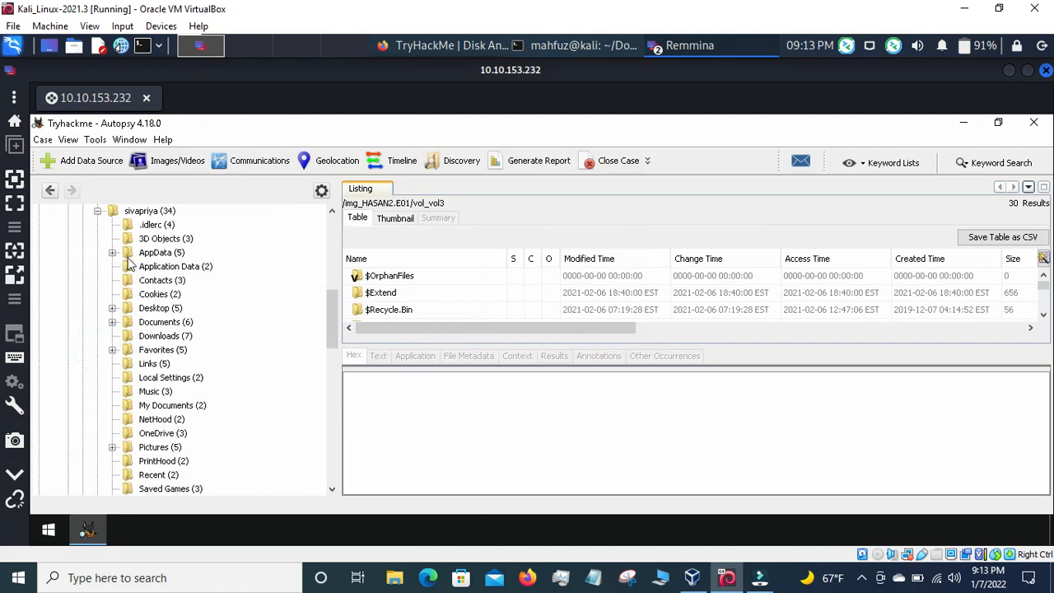
left_click(113, 254)
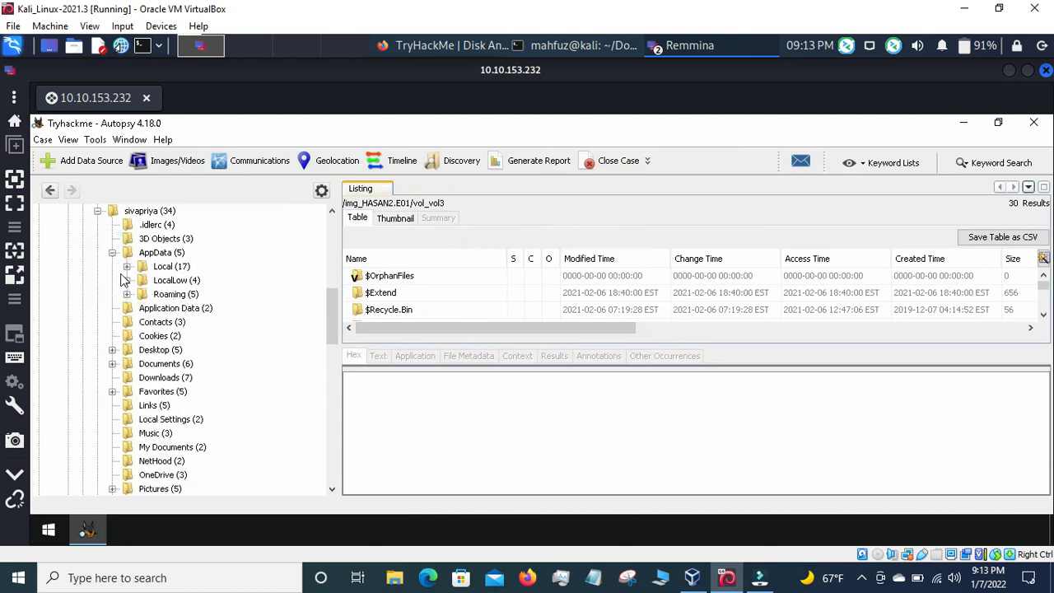
left_click(126, 294)
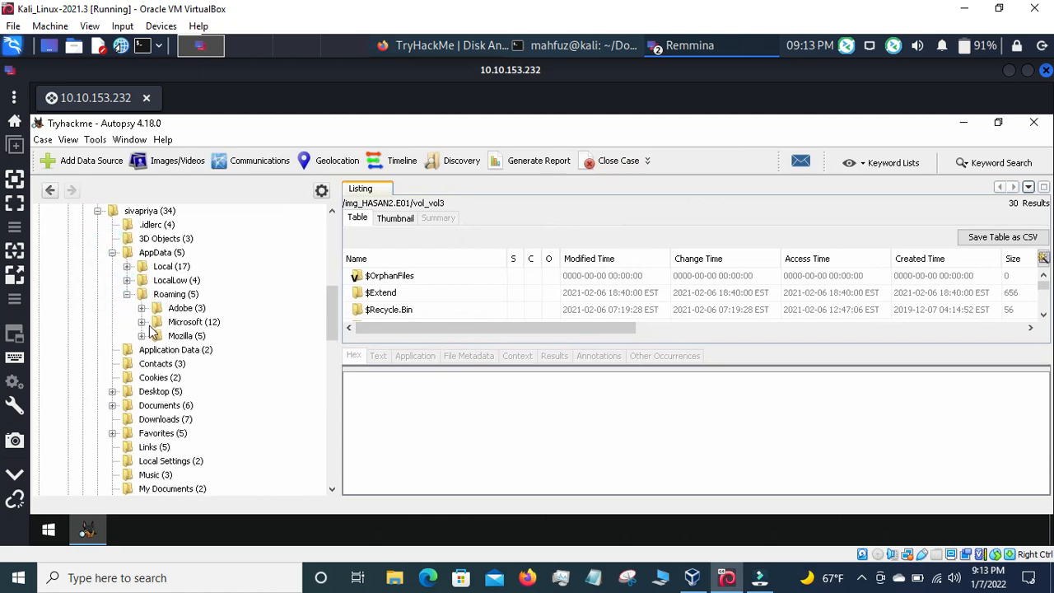
left_click(142, 323)
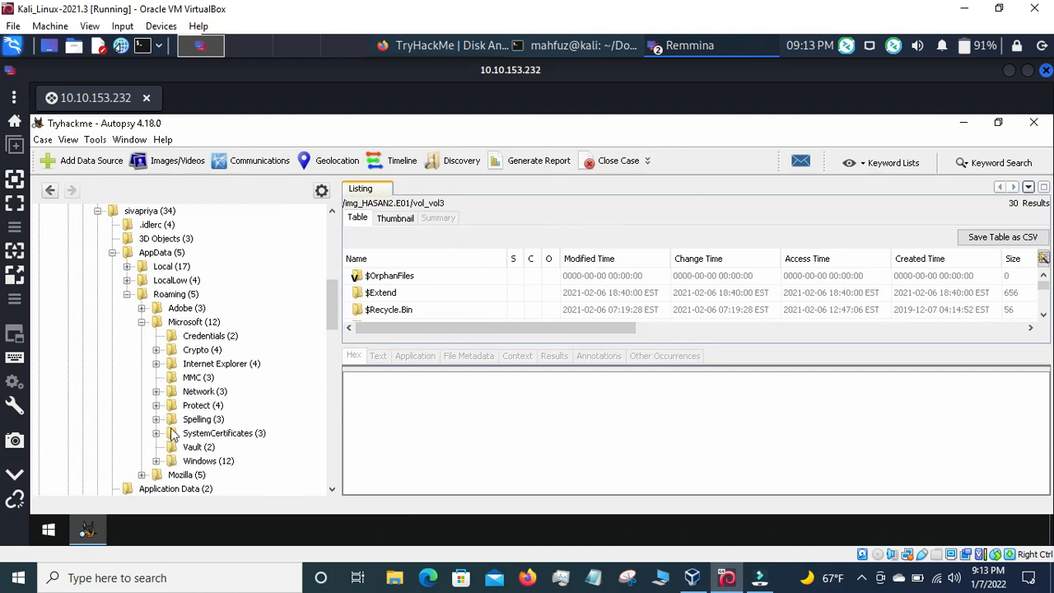
left_click(157, 461)
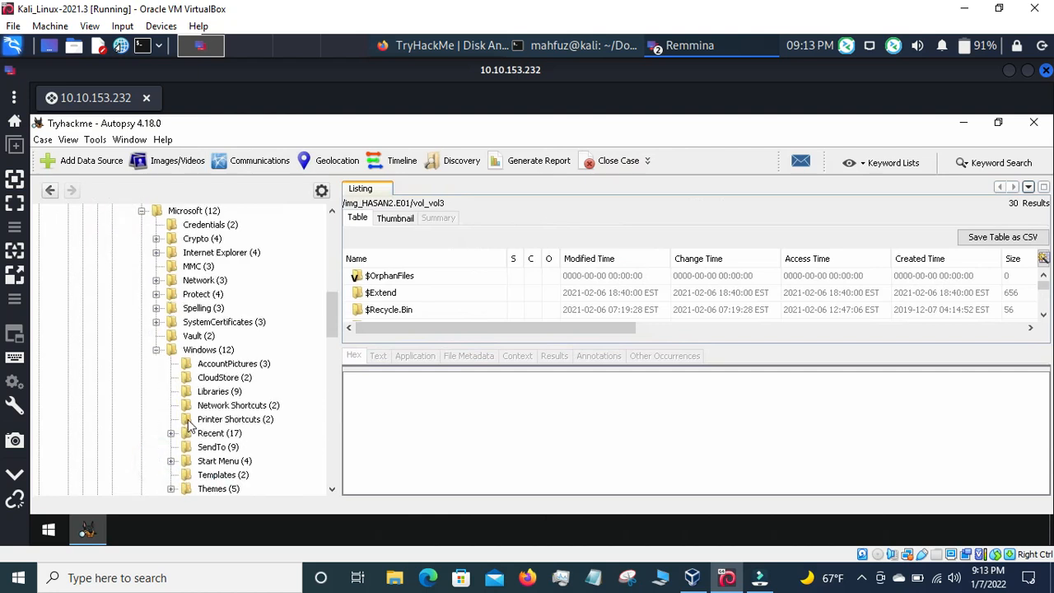
scroll(195, 420, "down", 3)
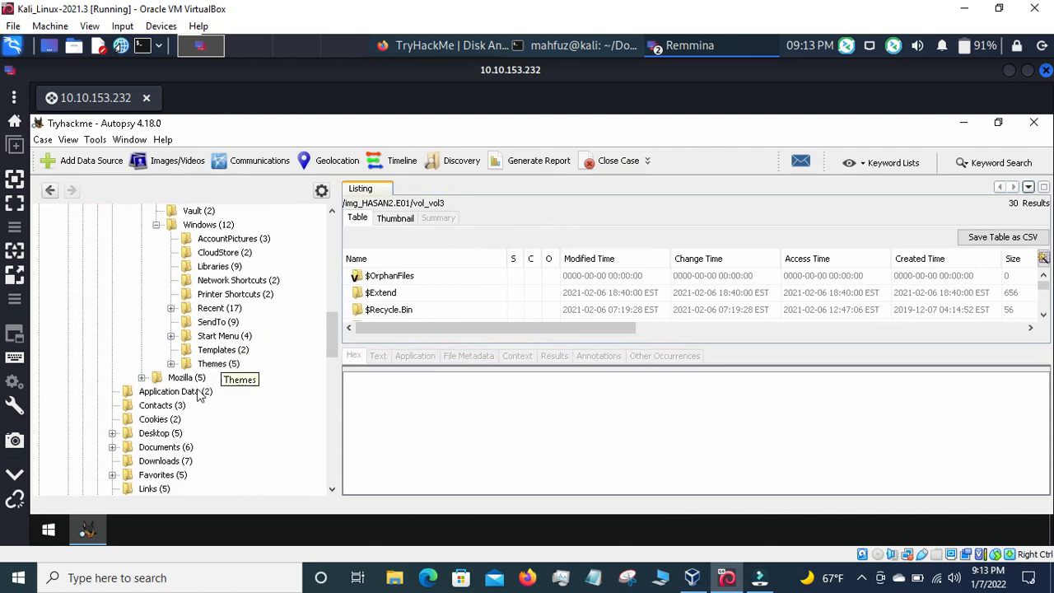
scroll(196, 408, "down", 4)
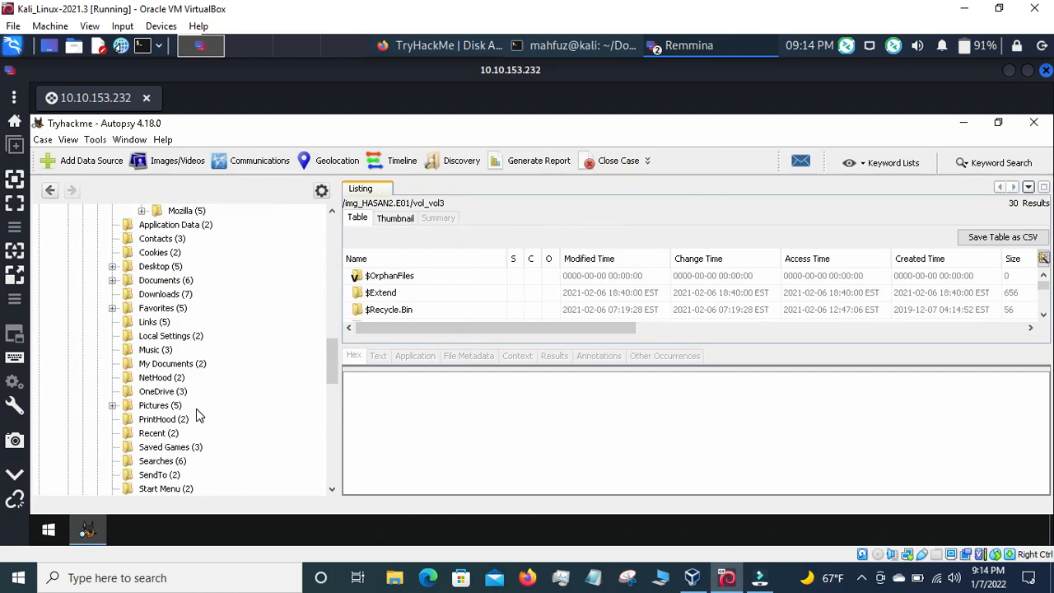
scroll(196, 409, "up", 5)
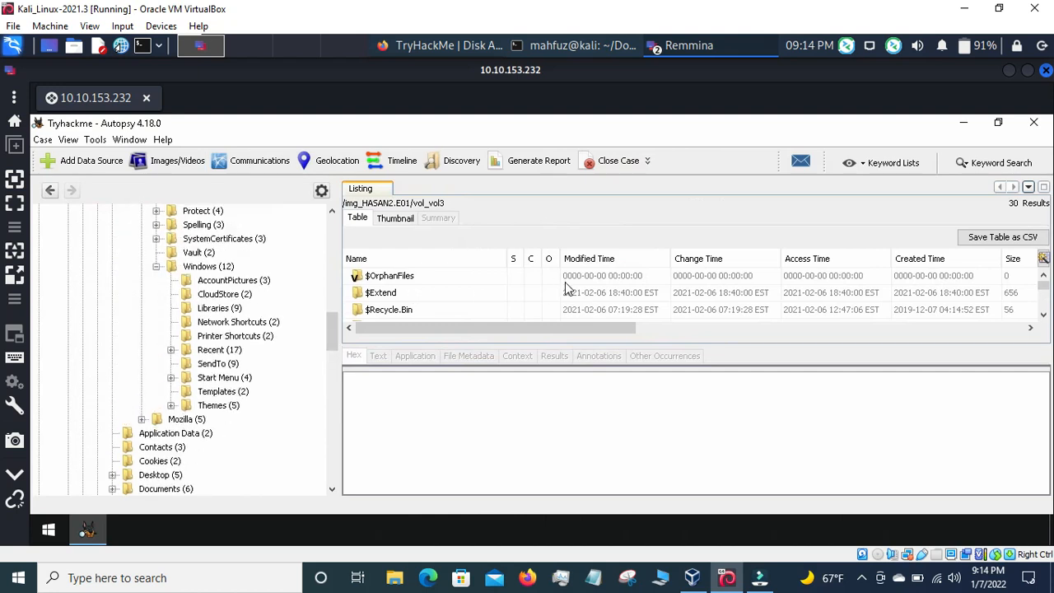
scroll(567, 301, "down", 4)
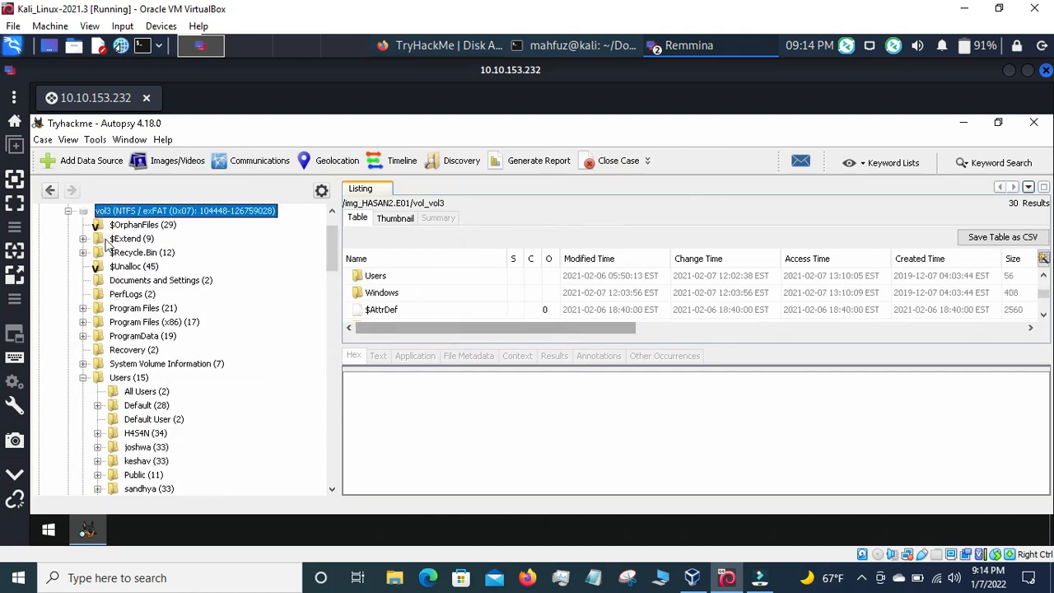
Collapse and reopen vol3, and collapse the AppData folder of the tenth user under Users
left_click(69, 210)
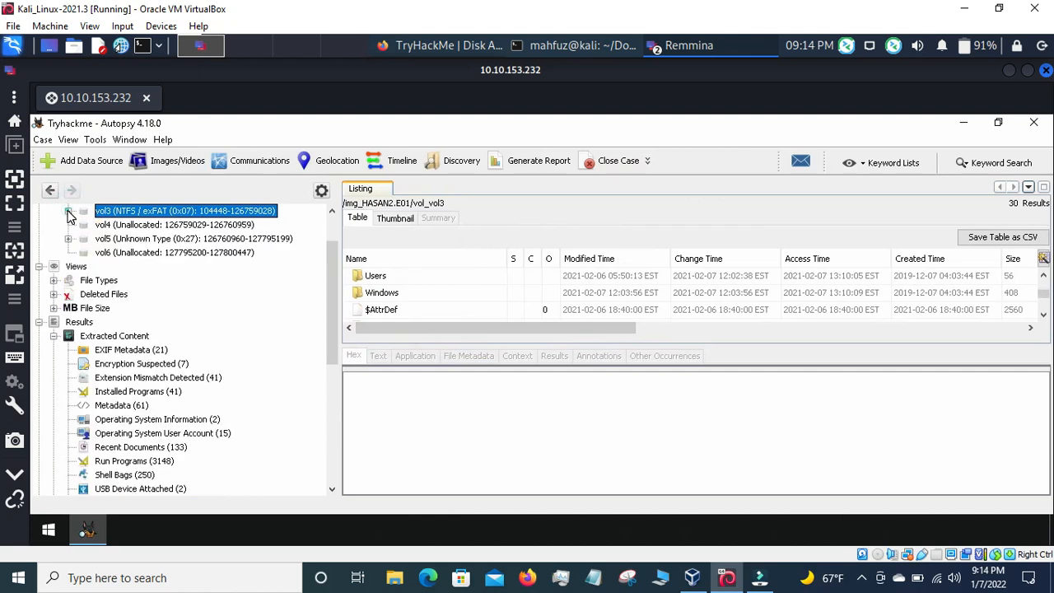
left_click(70, 211)
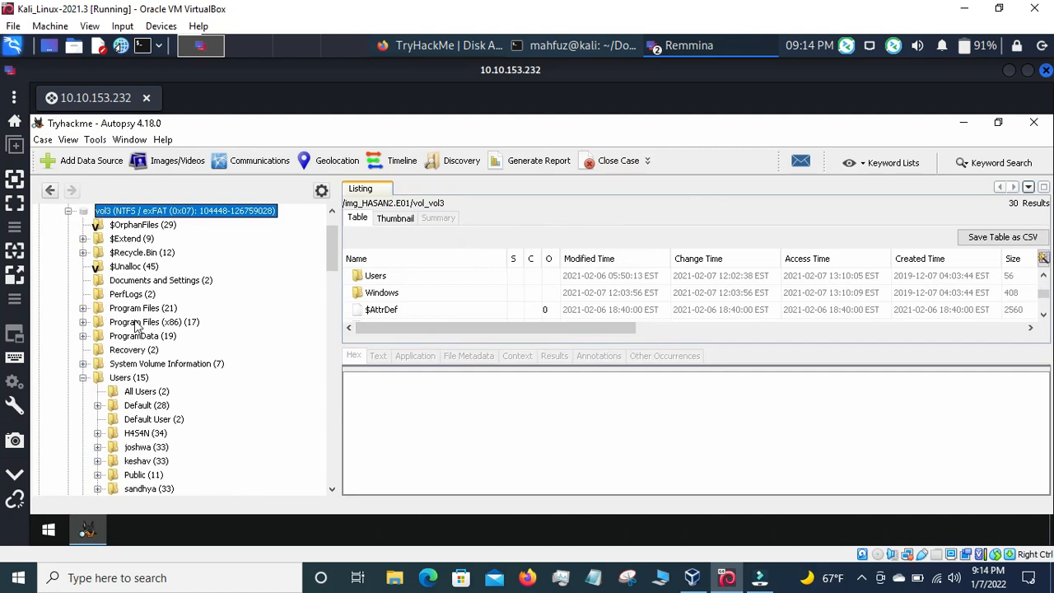
scroll(140, 333, "down", 6)
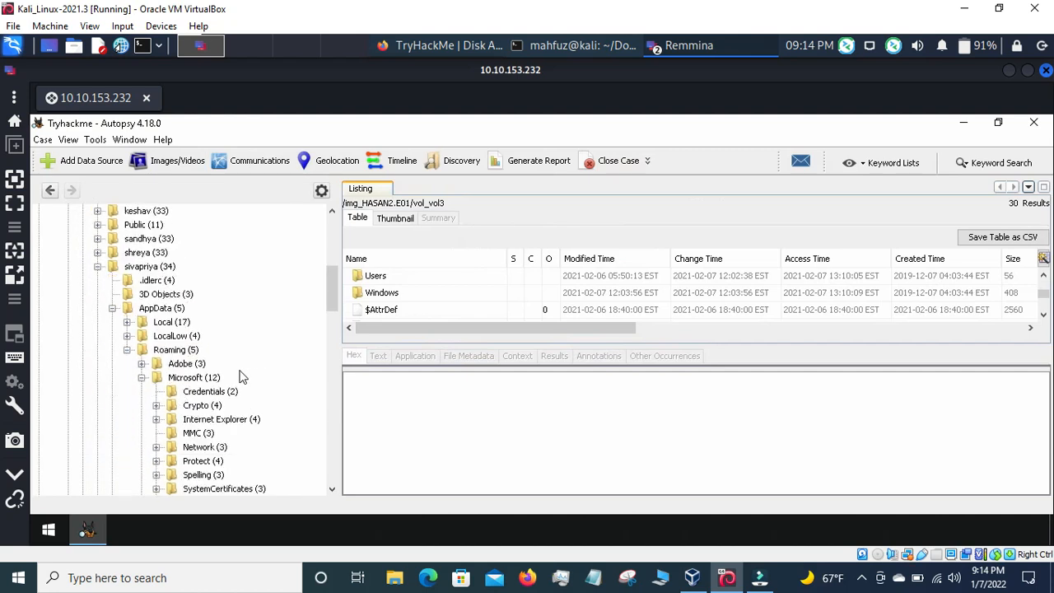
left_click(112, 308)
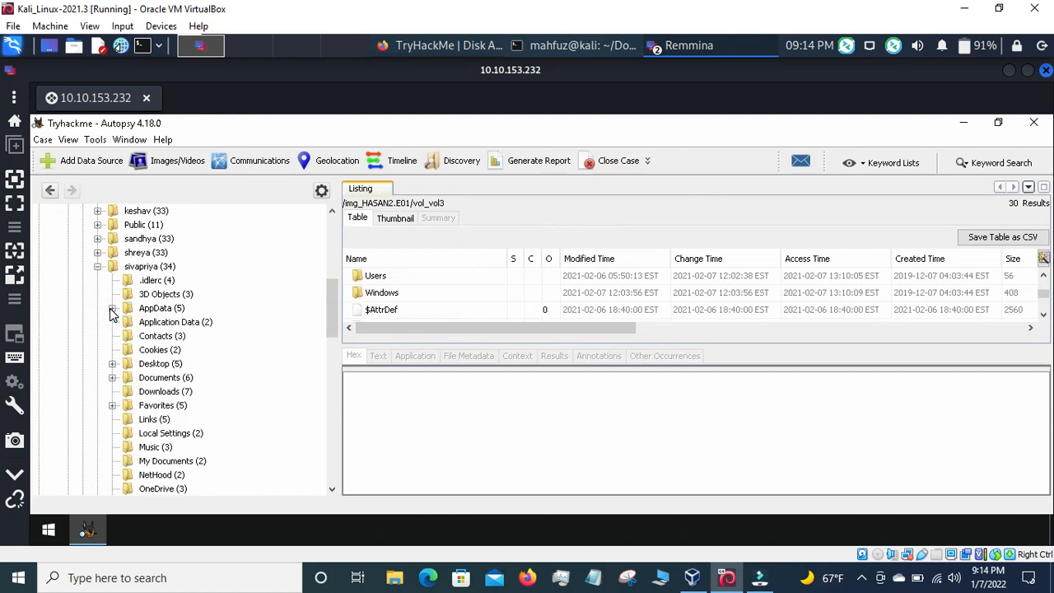
Expand the ninth folder under Users through AppData, Roaming and Microsoft to Windows, and check for a PowerShell folder
left_click(98, 253)
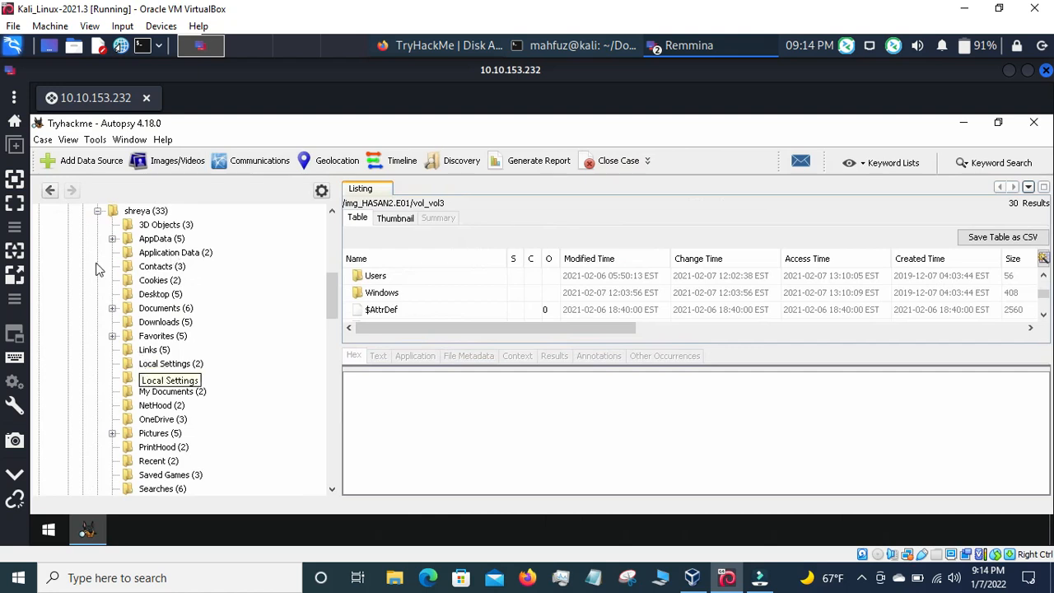
left_click(112, 240)
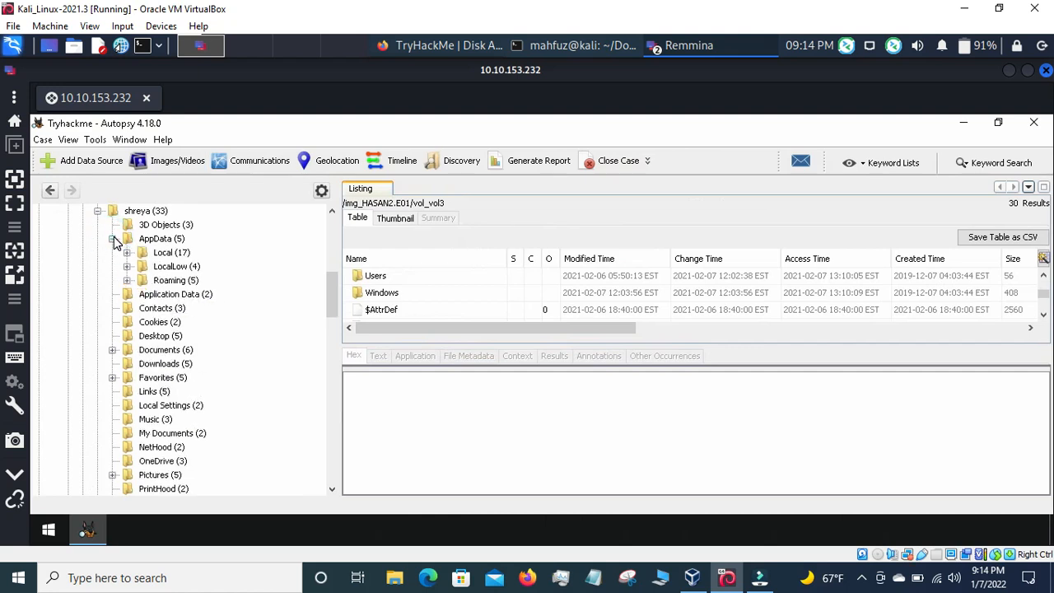
left_click(127, 281)
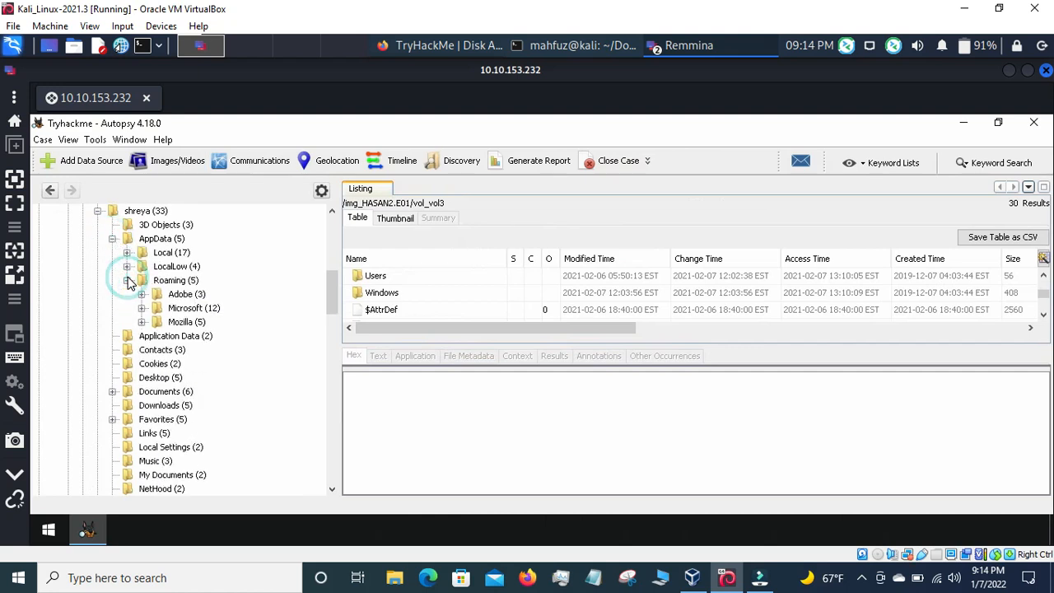
left_click(142, 308)
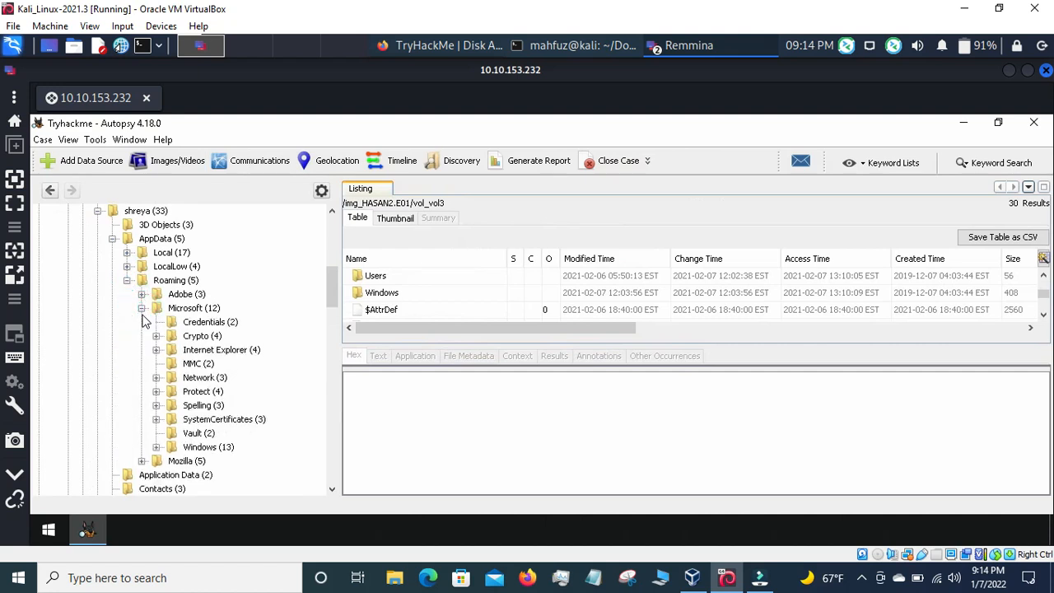
left_click(155, 447)
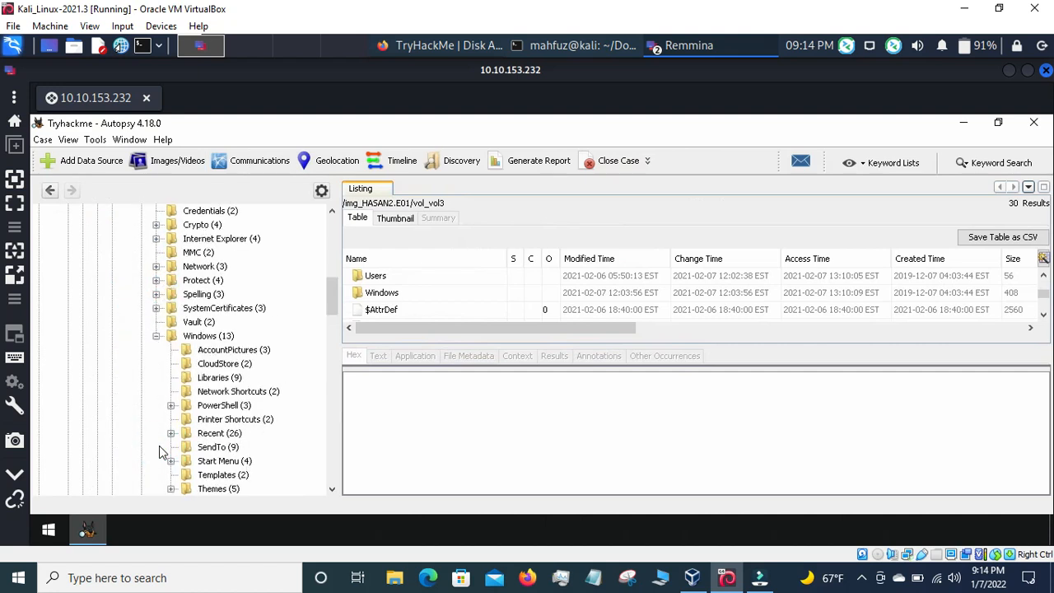
scroll(199, 399, "down", 4)
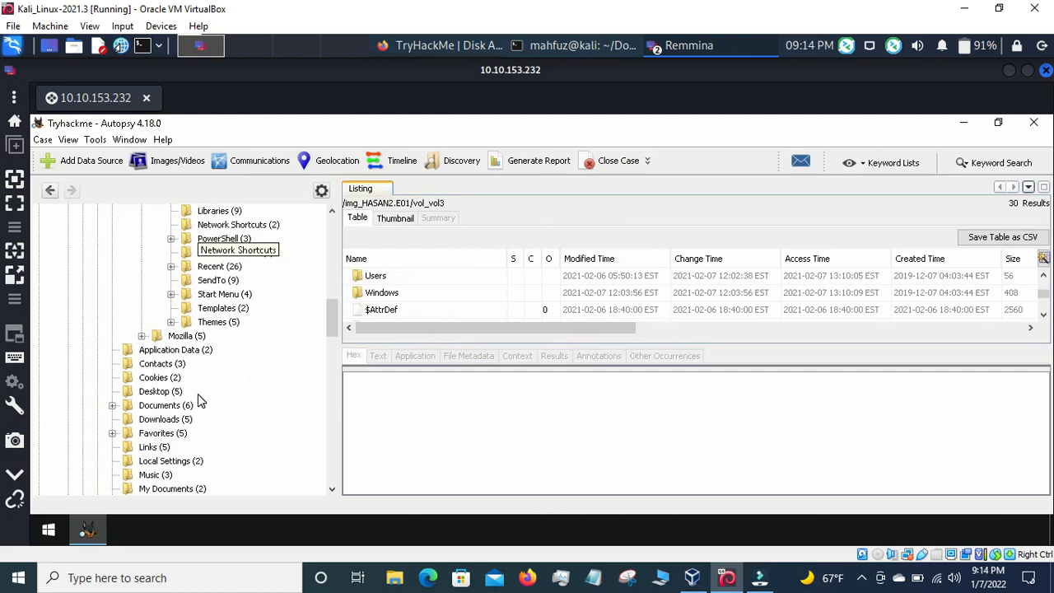
scroll(198, 394, "up", 2)
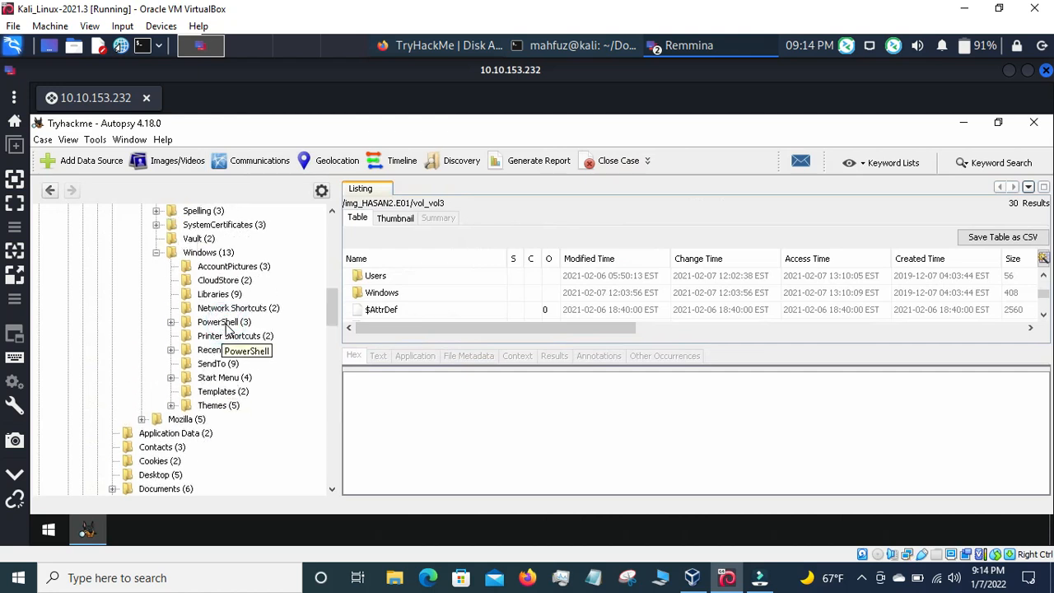
Open ConsoleHost_history.txt from the PSReadLine folder inside this user's PowerShell folder and read through the commands for the original and changed flags
left_click(223, 322)
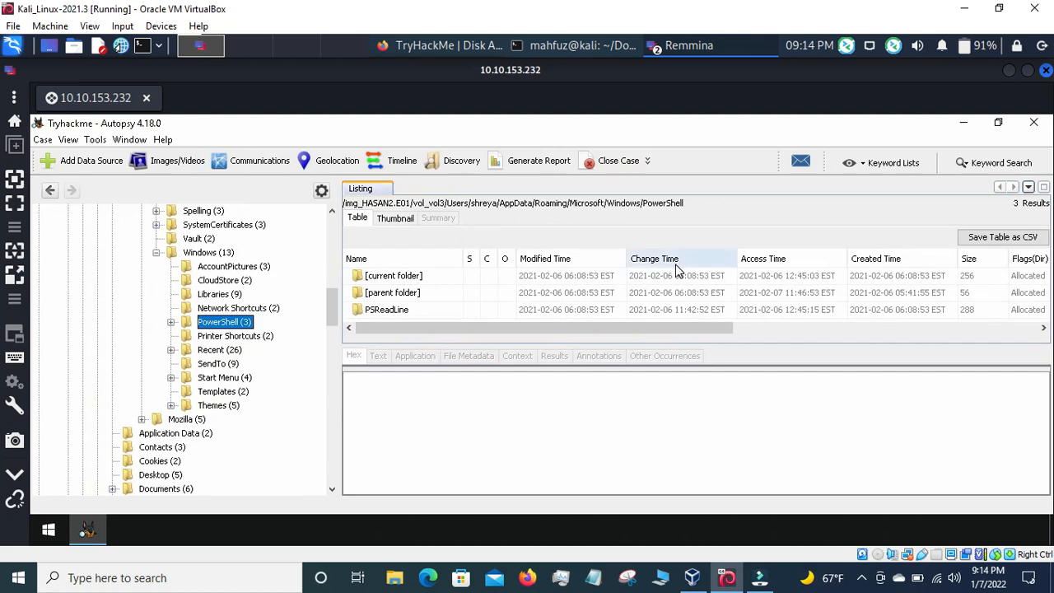
left_click(172, 322)
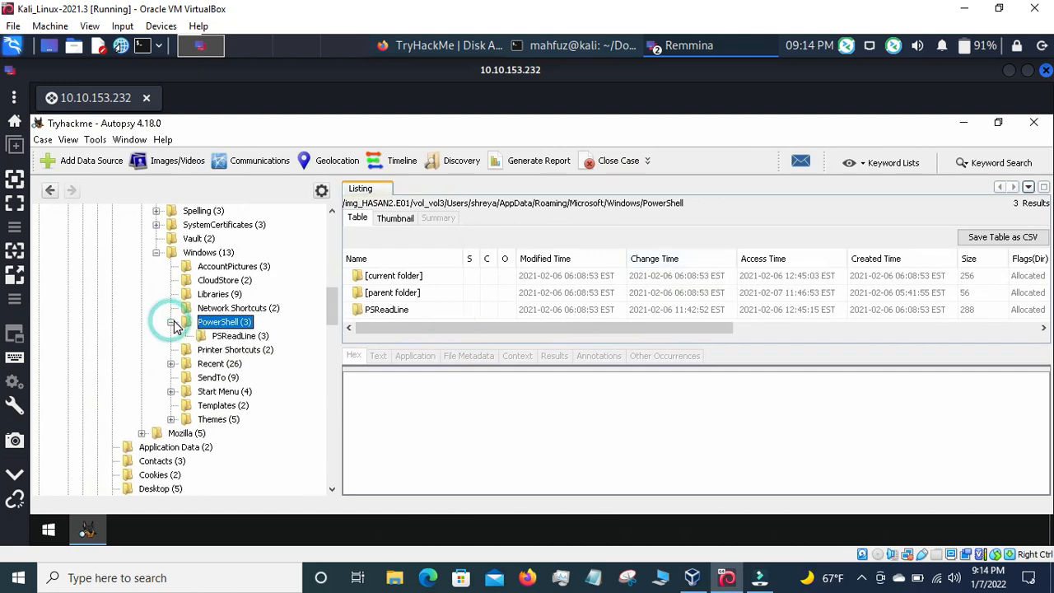
left_click(222, 336)
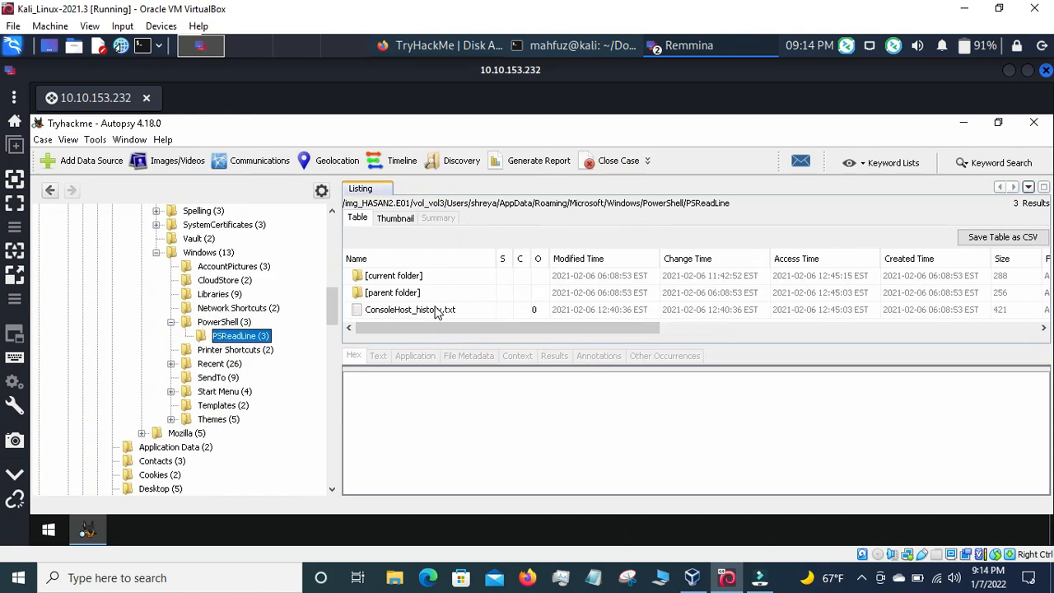
left_click(436, 311)
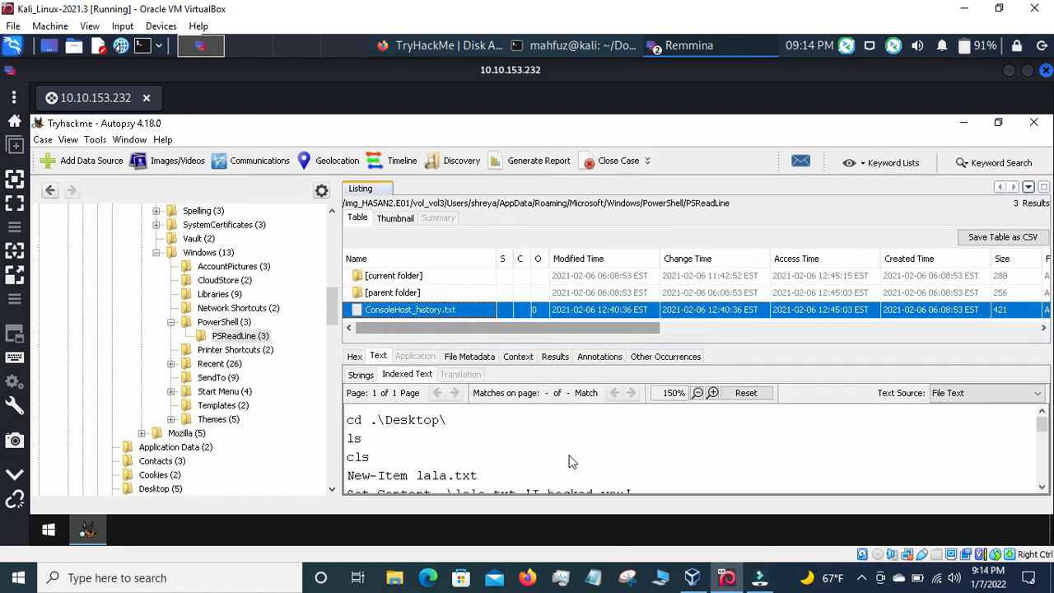
scroll(634, 443, "down", 1)
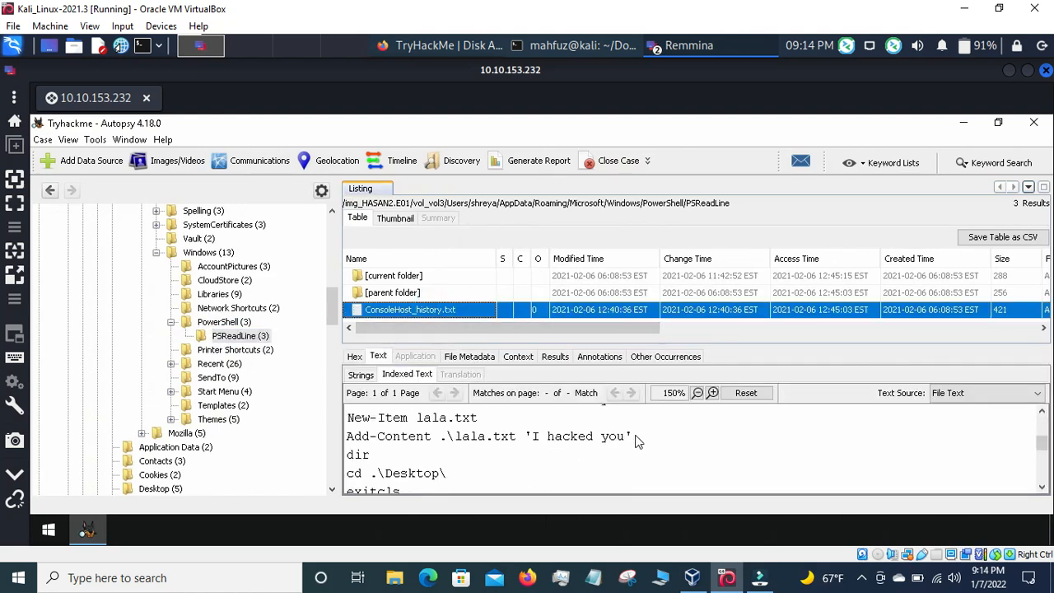
scroll(638, 442, "down", 3)
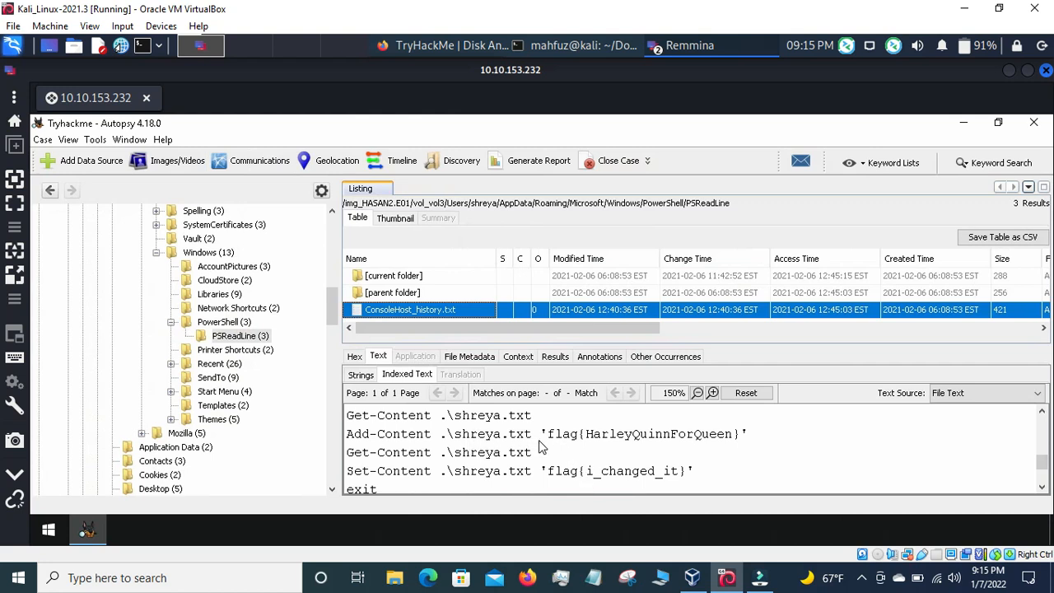
Switch to the TryHackMe room in Firefox, dismiss the expired machine notice and reload the page
left_click(451, 48)
left_click(601, 403)
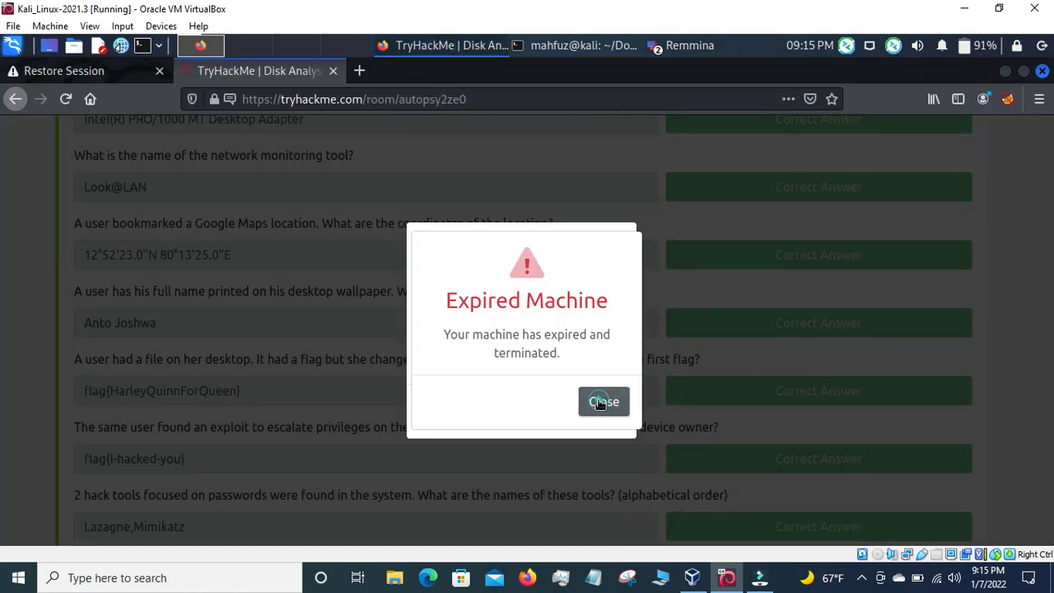
left_click(597, 405)
scroll(569, 391, "up", 3)
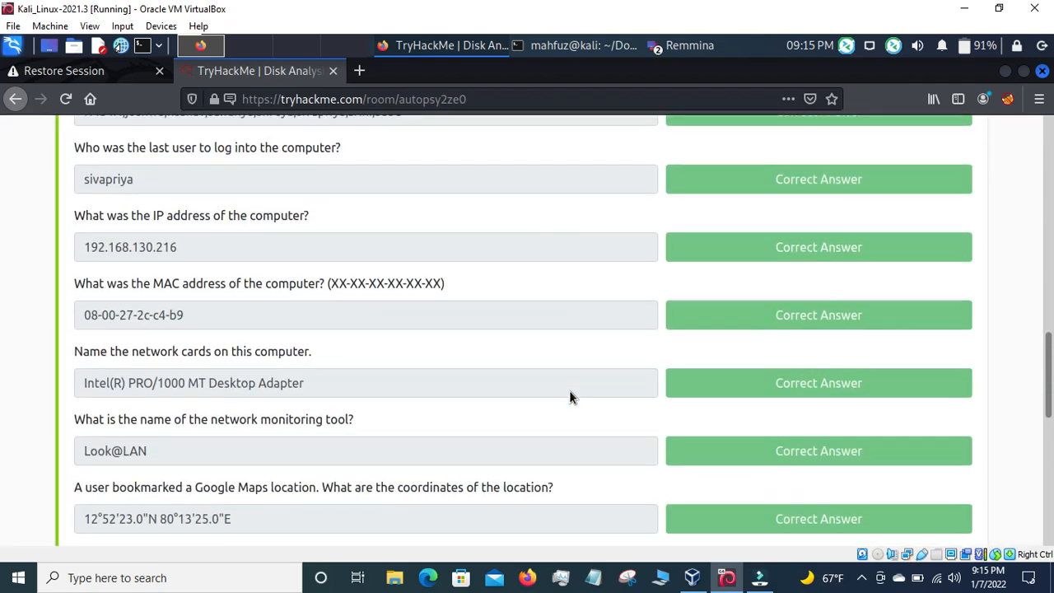
scroll(569, 390, "up", 15)
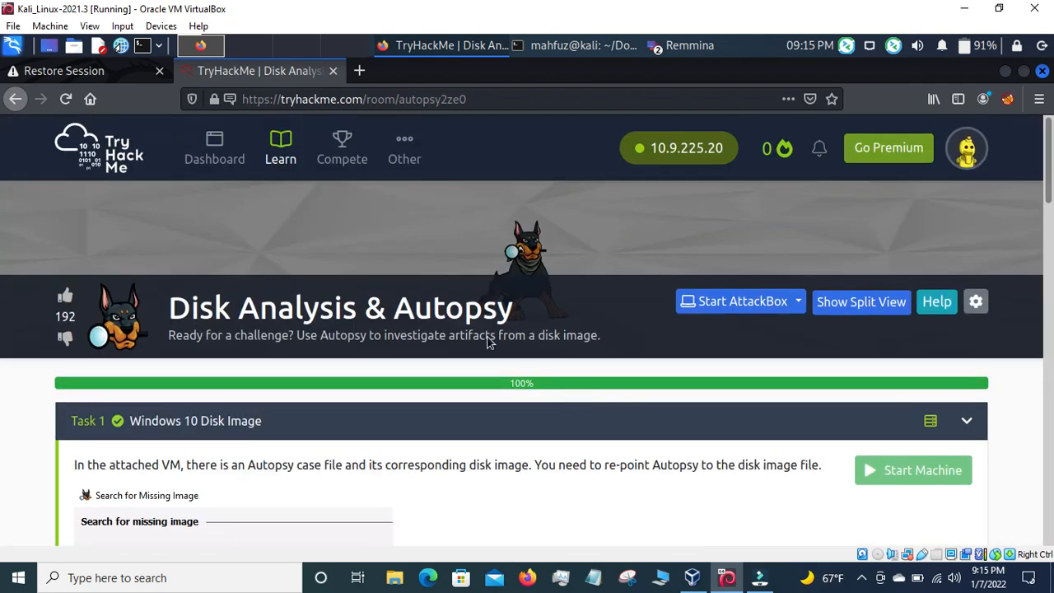
left_click(65, 99)
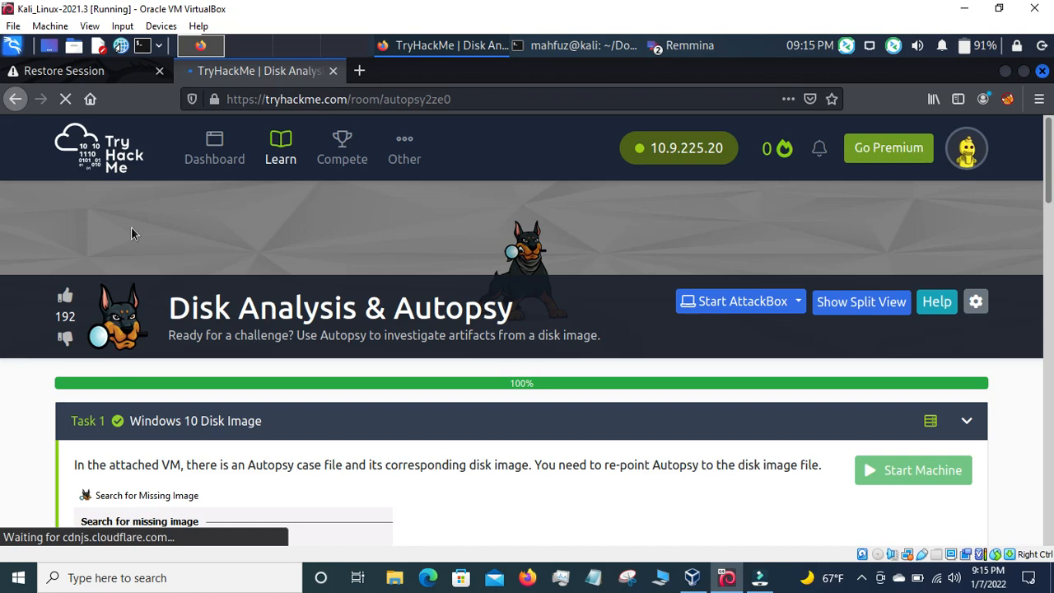
scroll(131, 228, "down", 10)
scroll(164, 257, "down", 3)
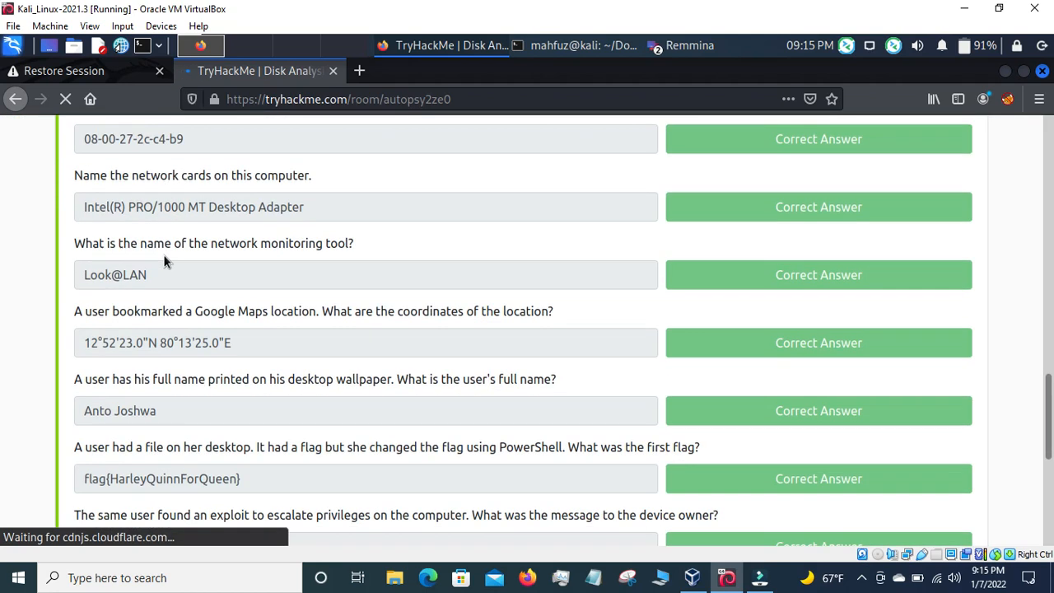
scroll(101, 420, "down", 2)
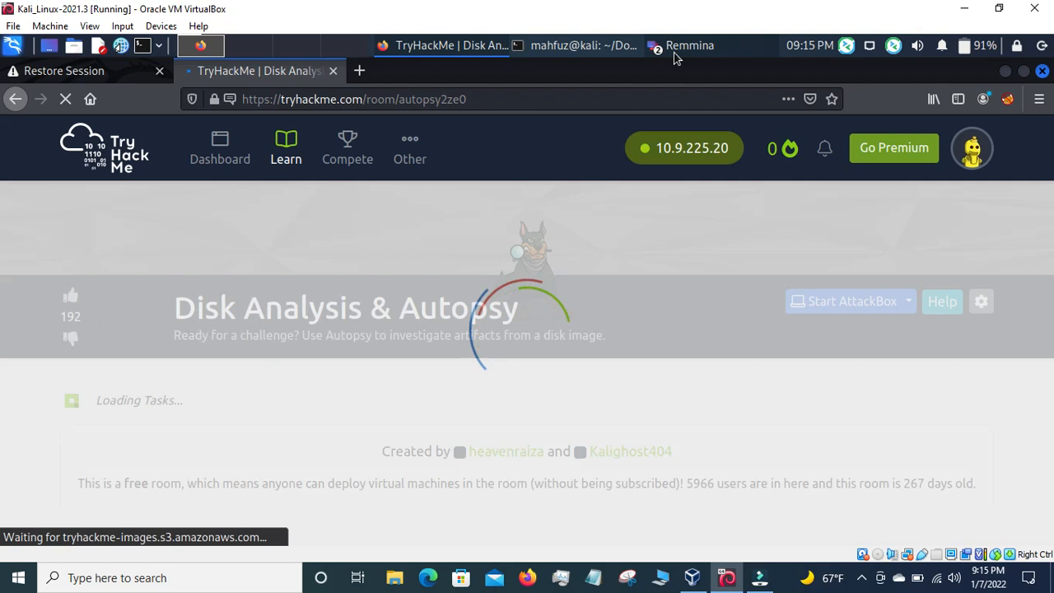
Extend the BTAUTOPSY2 machine's time by 1 hour and switch to its Remmina remote desktop session
left_click(675, 47)
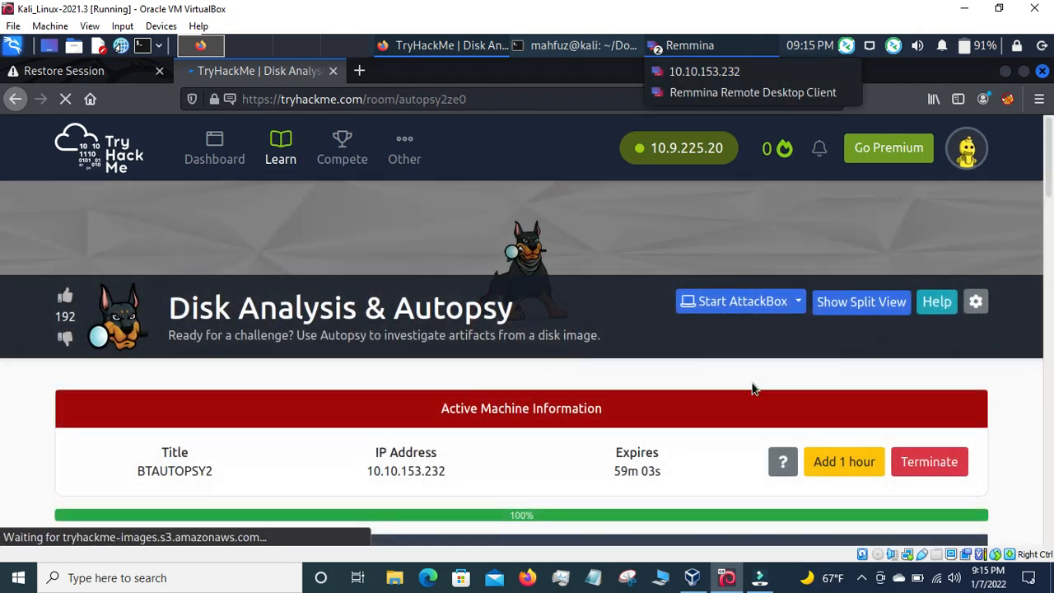
left_click(828, 463)
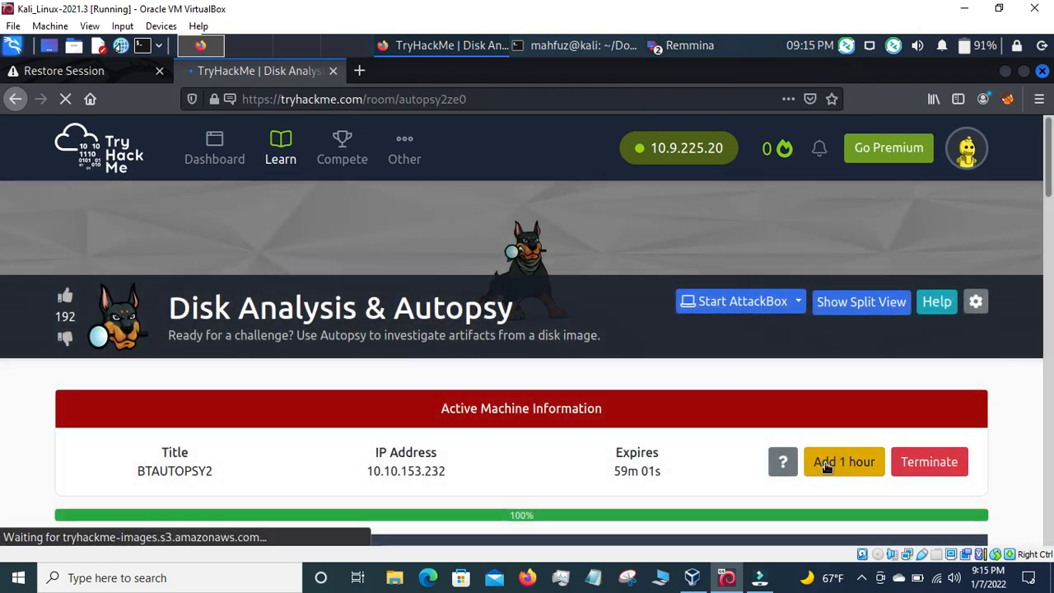
left_click(817, 461)
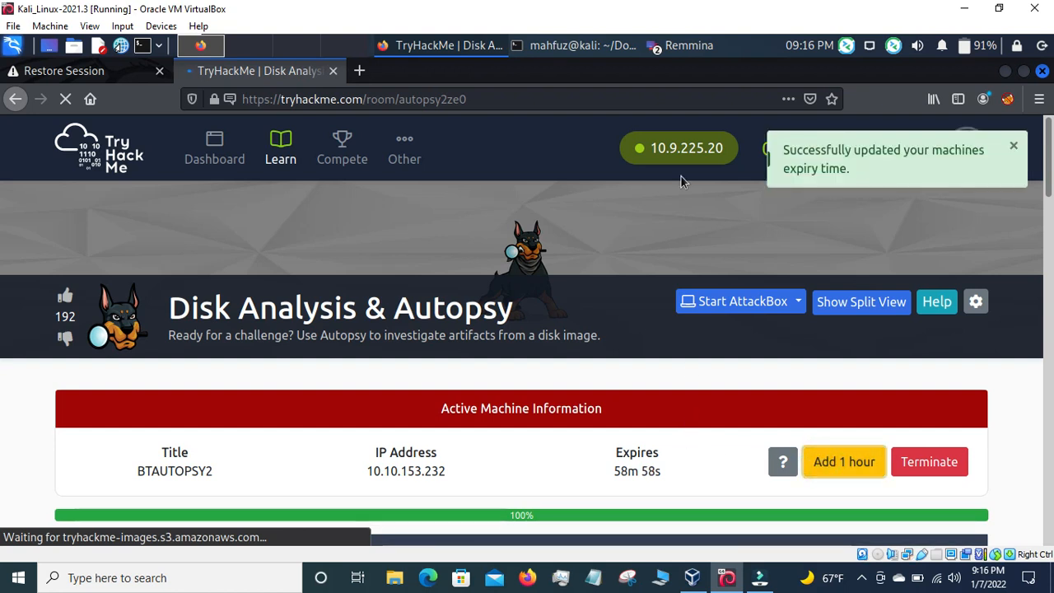
left_click(683, 45)
left_click(692, 73)
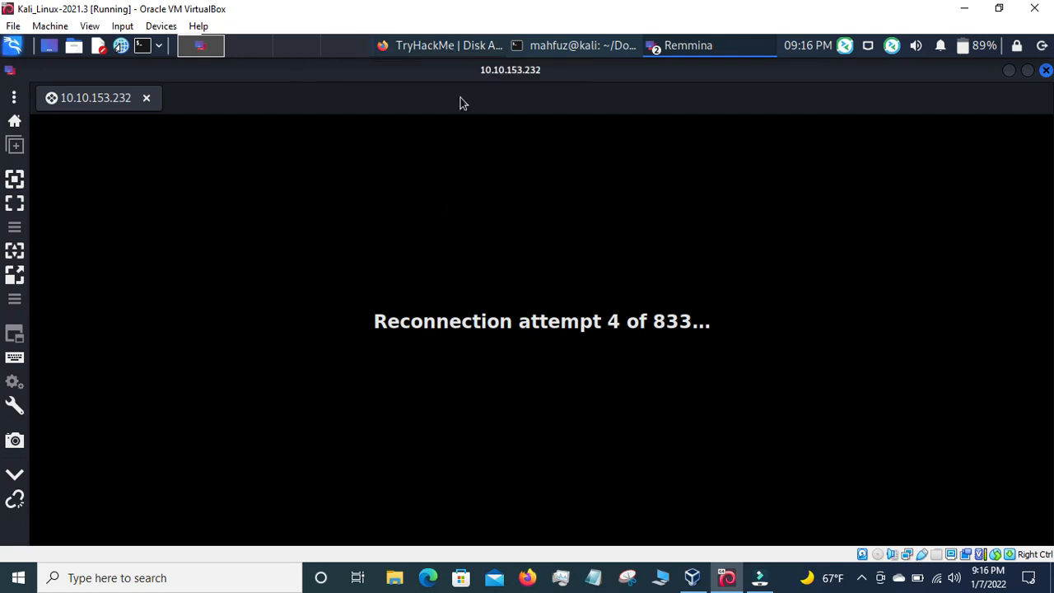
Switch back to the TryHackMe room and review its questions from the MAC address to the MS-NRPC exploit archive
left_click(451, 48)
scroll(502, 356, "down", 12)
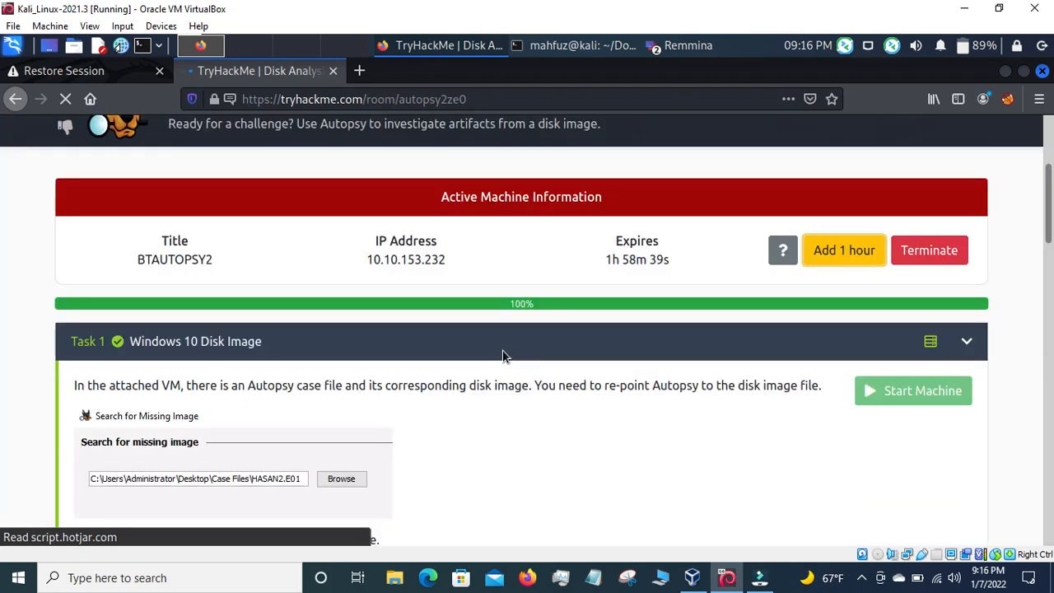
scroll(504, 355, "down", 8)
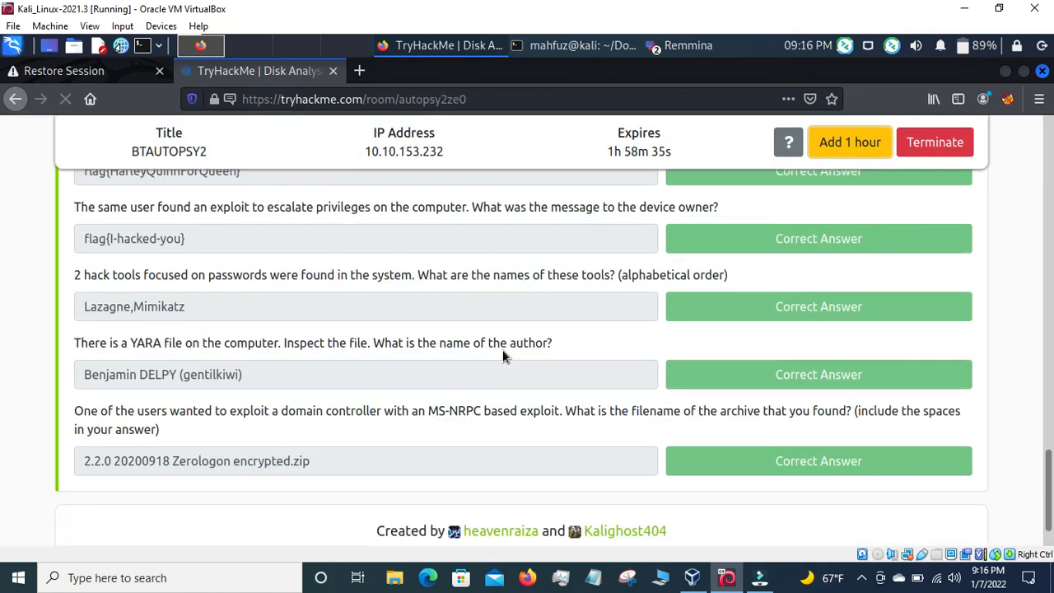
scroll(503, 352, "up", 5)
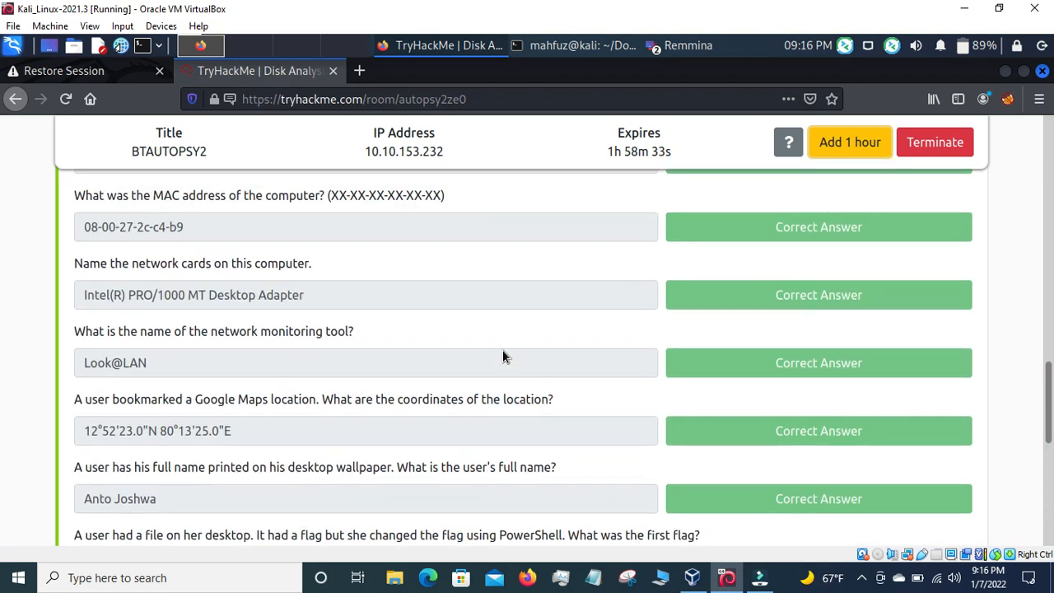
scroll(504, 356, "down", 3)
scroll(504, 356, "down", 3)
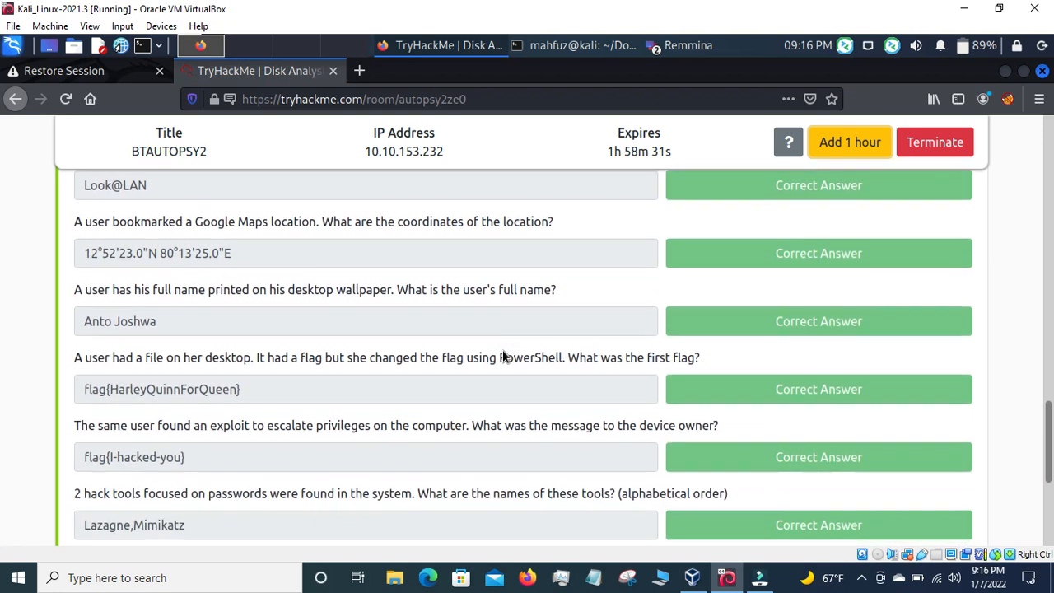
scroll(503, 355, "down", 2)
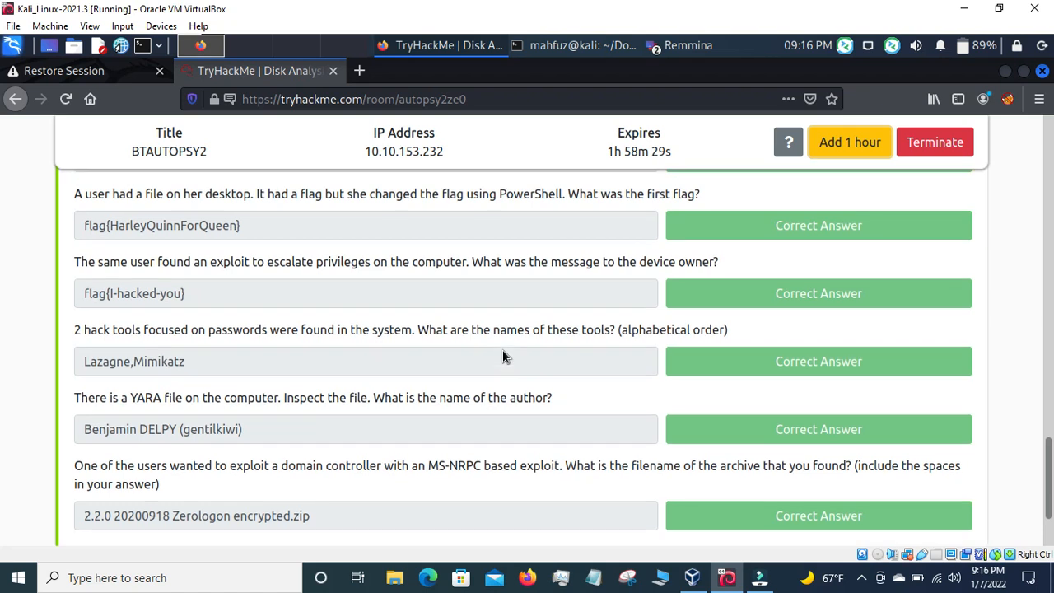
scroll(502, 356, "up", 2)
Return to the Remmina session window and try to close the 10.10.153.232 connection
left_click(686, 45)
left_click(687, 74)
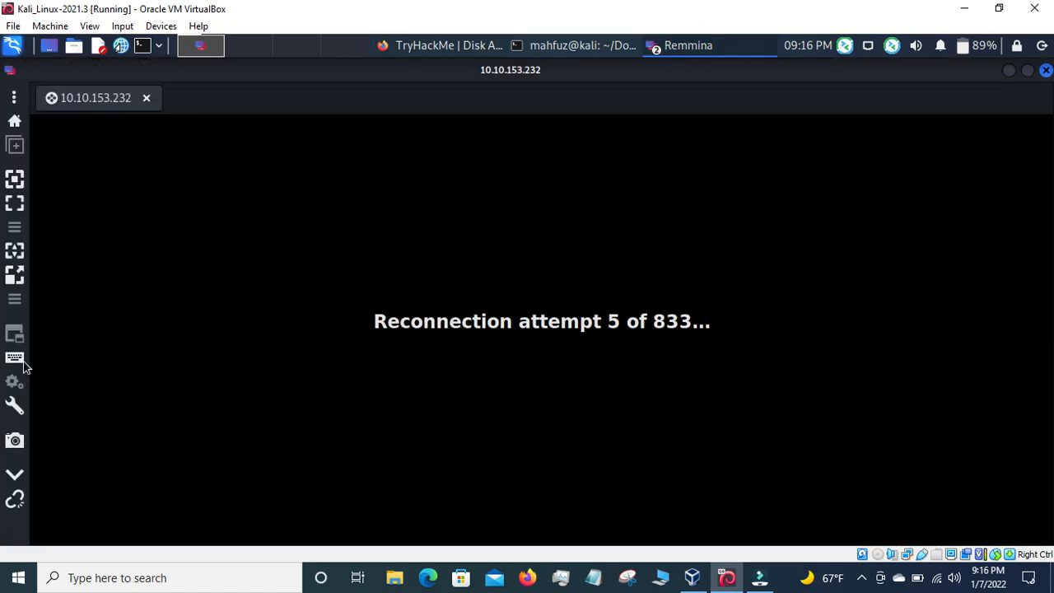
left_click(18, 183)
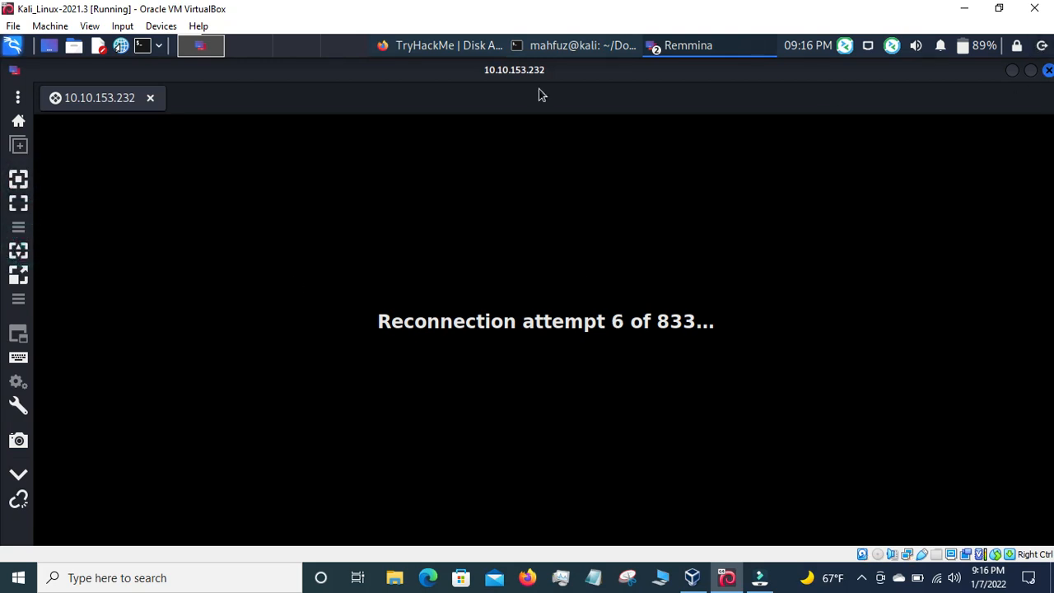
left_click(147, 97)
left_click(149, 97)
Switch to the terminal, suspend the running sudo remmina process, clear the screen and close that terminal tab
left_click(592, 46)
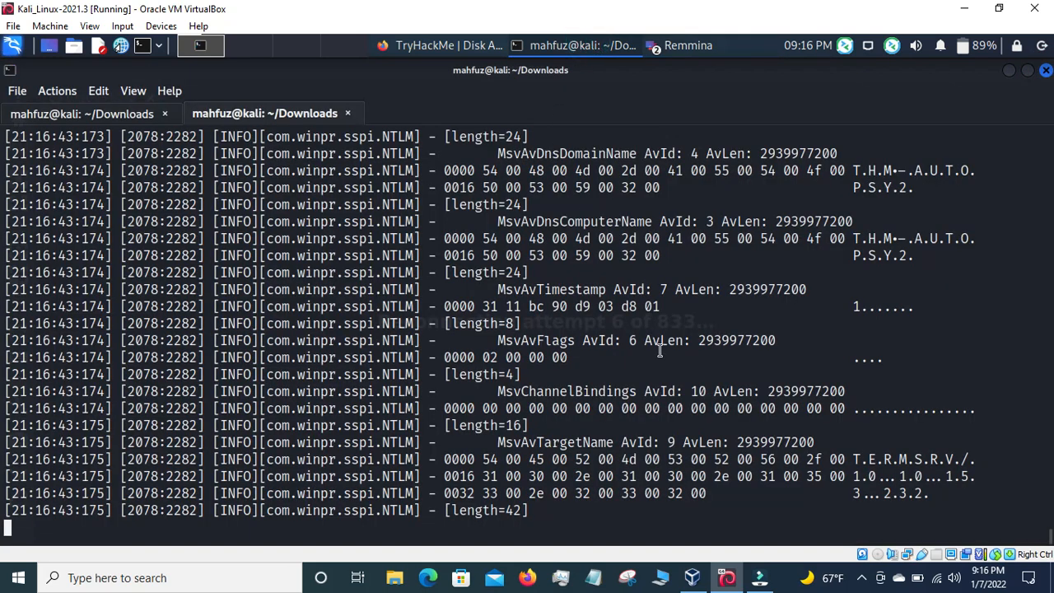
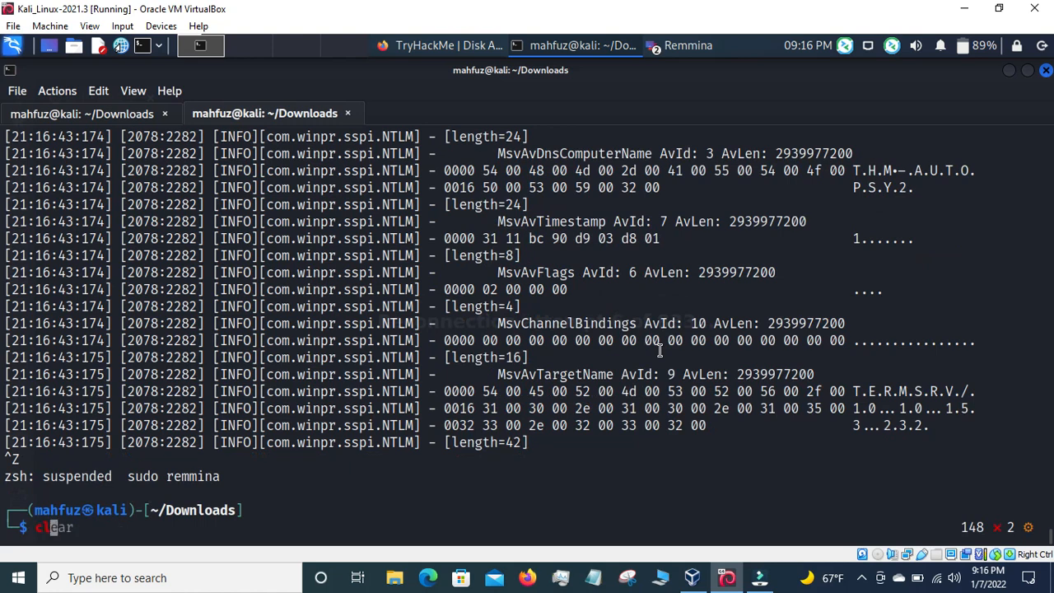
key("Return")
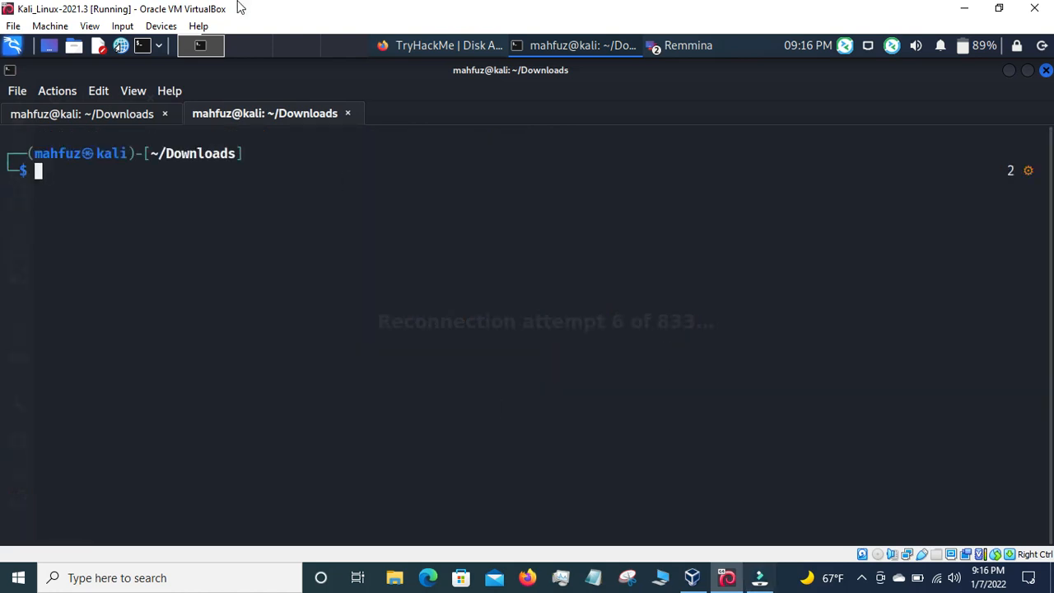
left_click(347, 113)
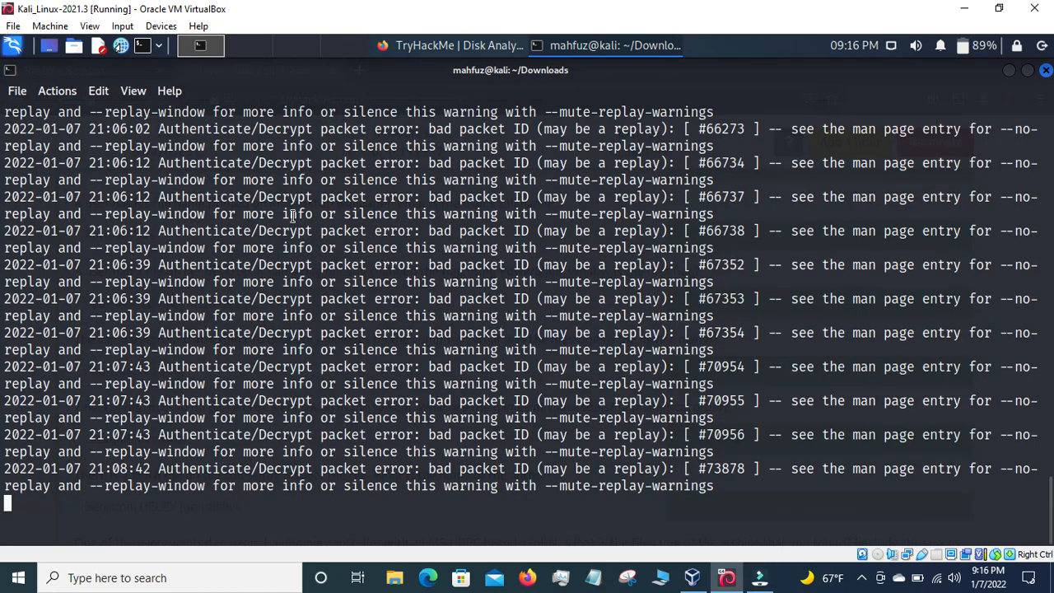
scroll(292, 278, "up", 10)
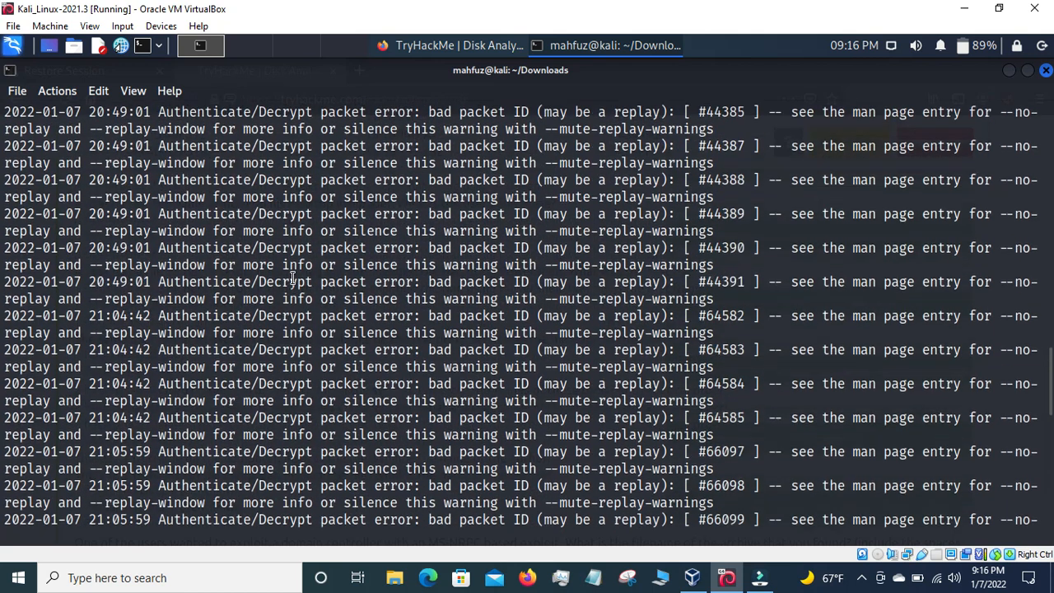
Open a new tab in the existing terminal window and enlarge its text by two zoom levels
scroll(292, 278, "up", 7)
left_click(17, 90)
left_click(56, 90)
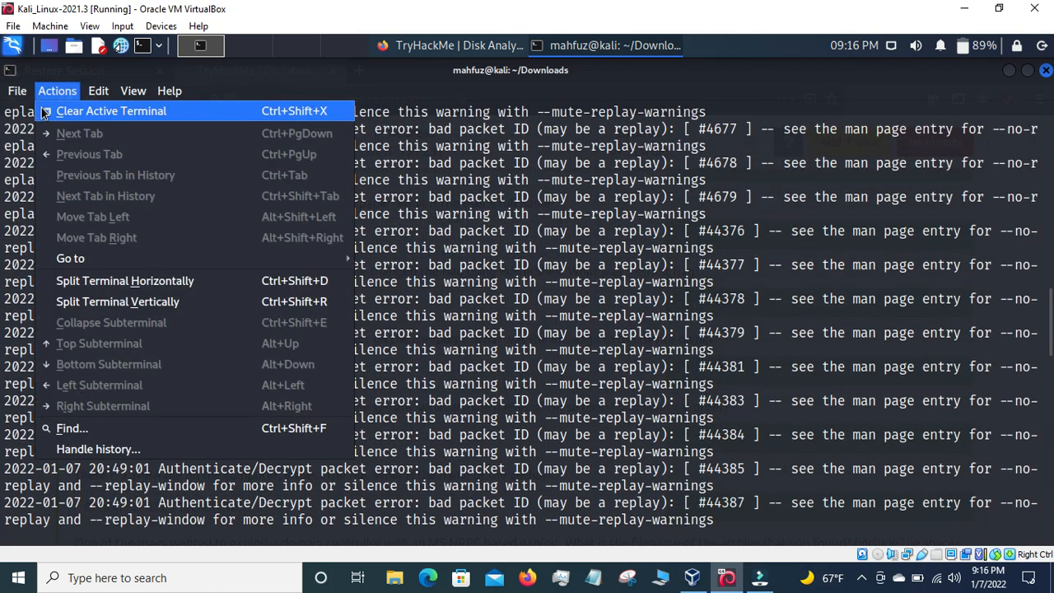
left_click(13, 93)
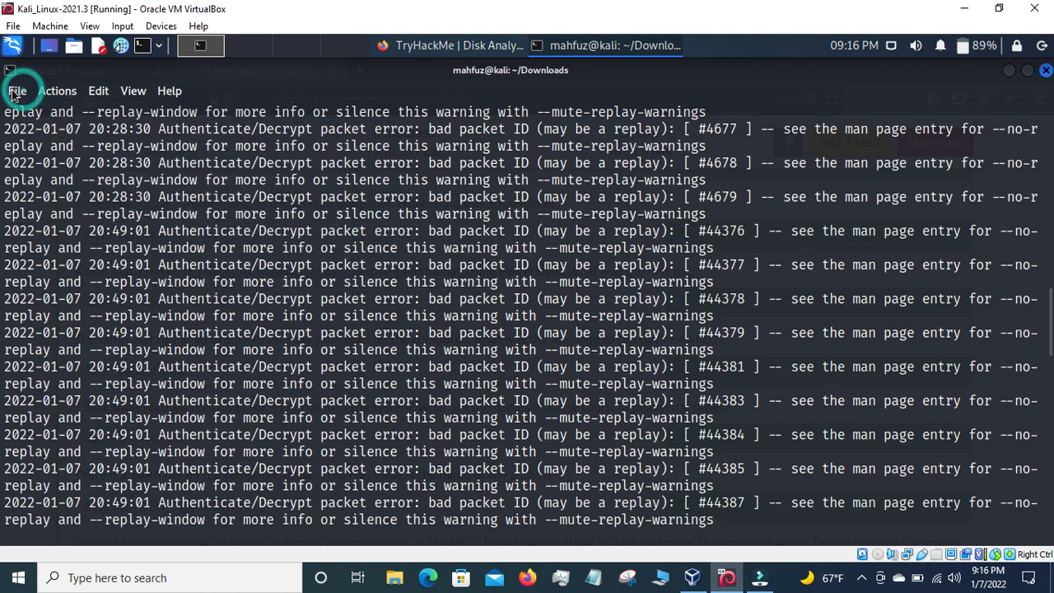
left_click(57, 91)
mouse_move(18, 91)
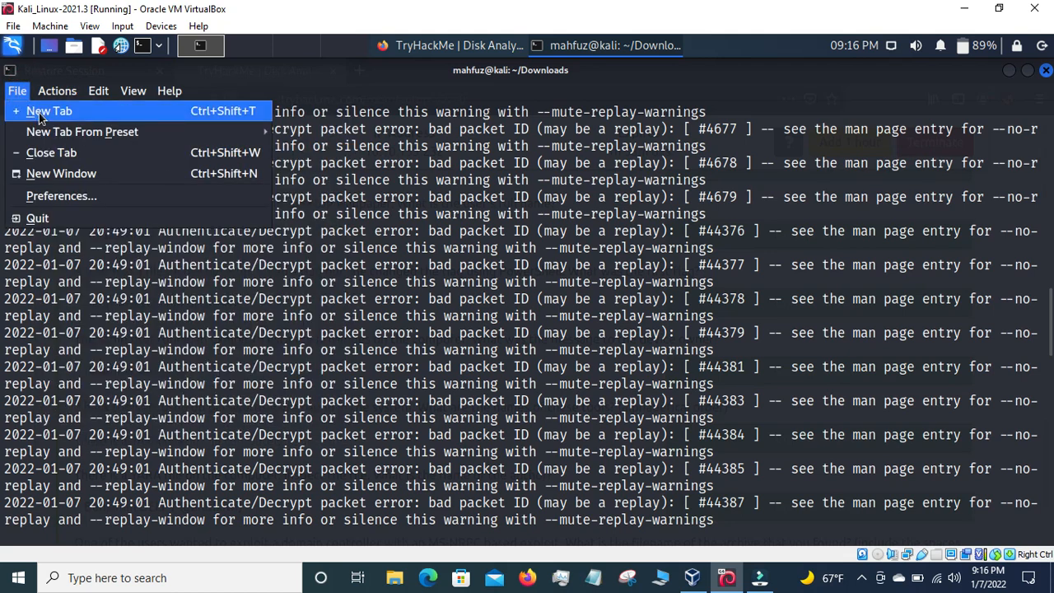
left_click(41, 112)
key("ctrl+plus")
key("ctrl+plus")
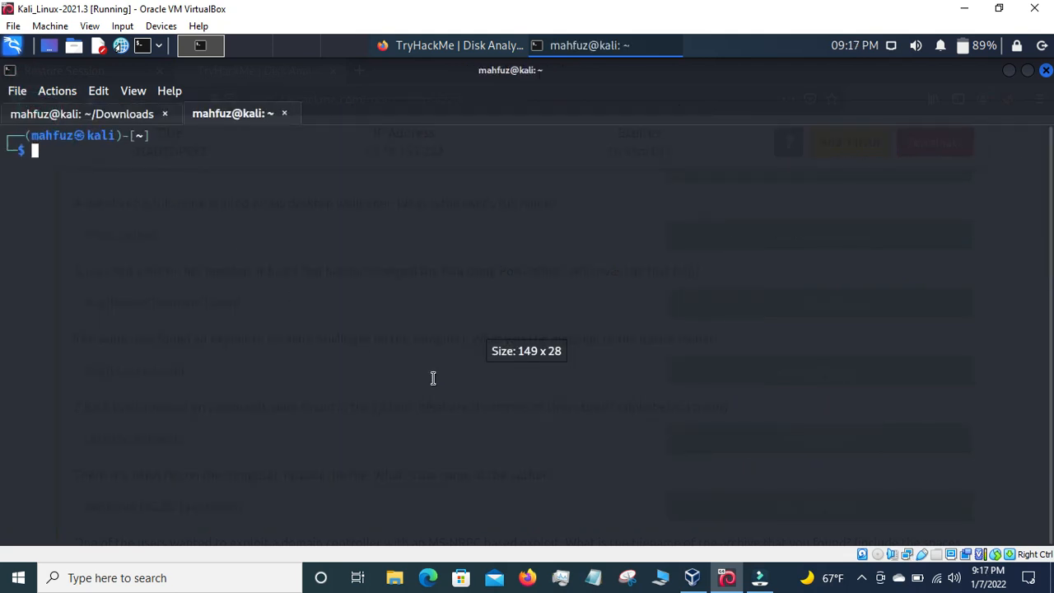
Launch Remmina again from the new terminal tab
type("re")
key("Right")
key("Return")
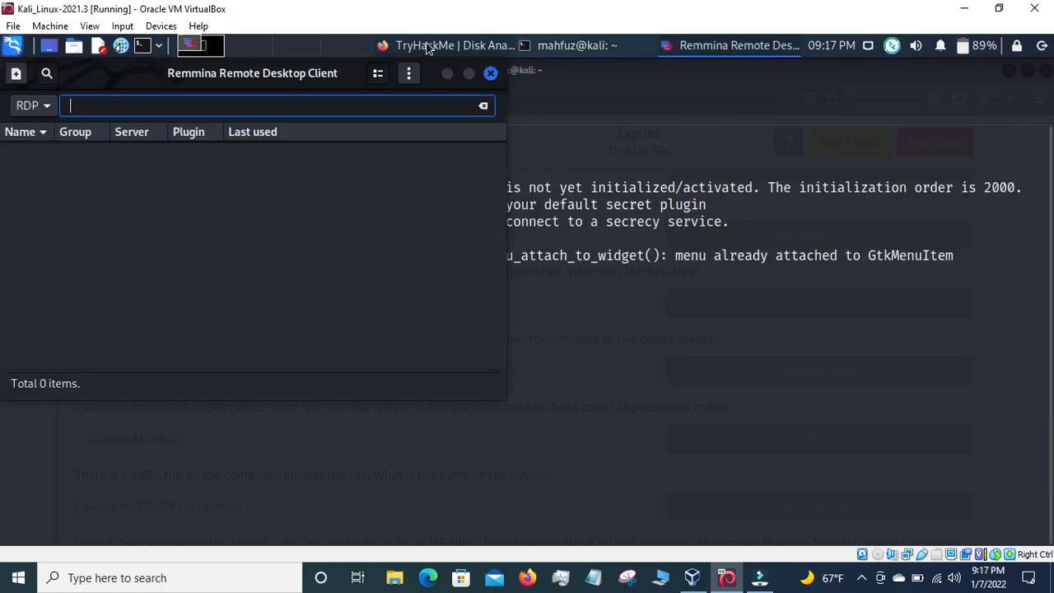
Copy the machine's IP address from the TryHackMe room and start an RDP connection to 10.10.153.232 in Remmina
left_click(427, 48)
left_click(445, 153)
left_click(721, 46)
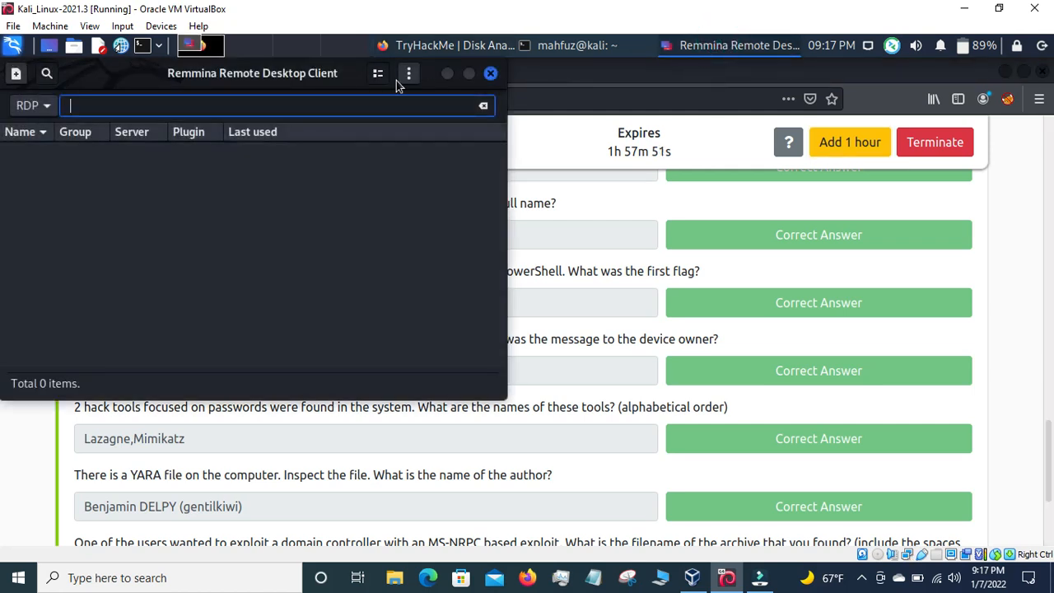
key("ctrl+v")
key("Return")
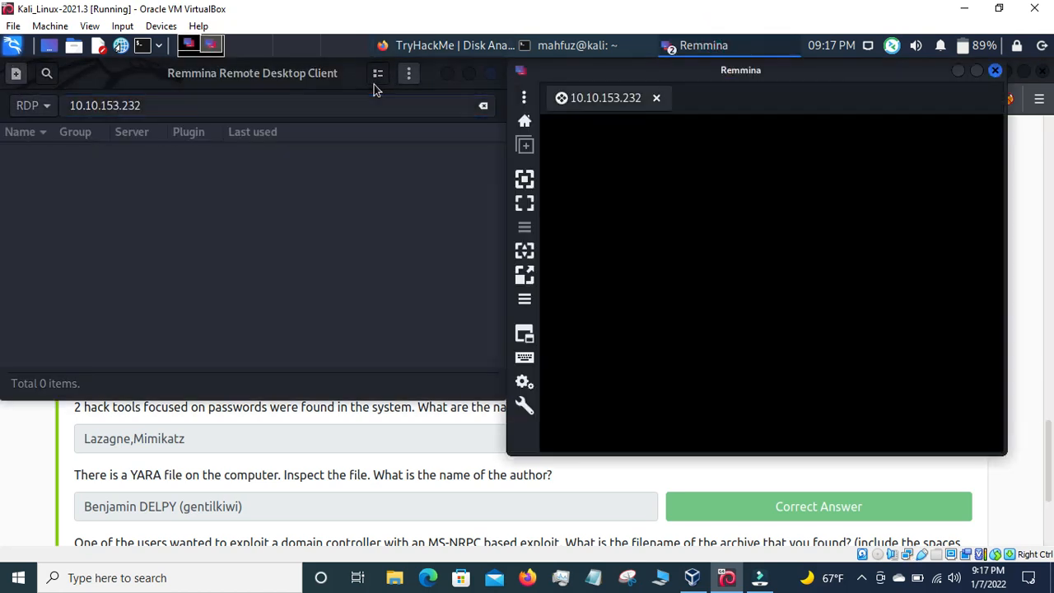
Copy the IP 10.10.153.232 from the RDP details on the TryHackMe page into the Remmina login's username field
left_click(423, 43)
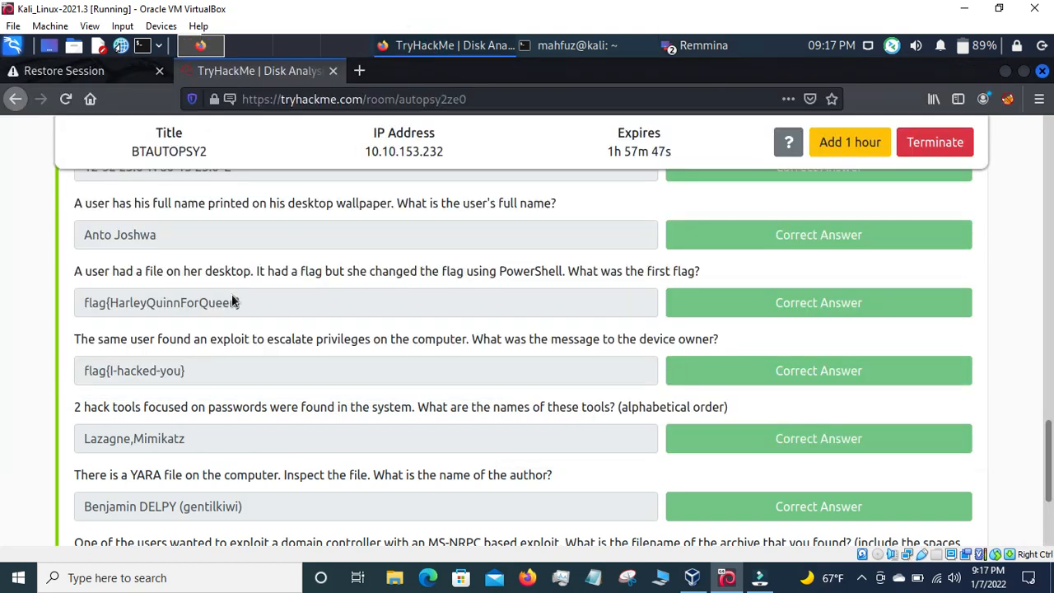
scroll(229, 295, "up", 12)
scroll(227, 294, "down", 1)
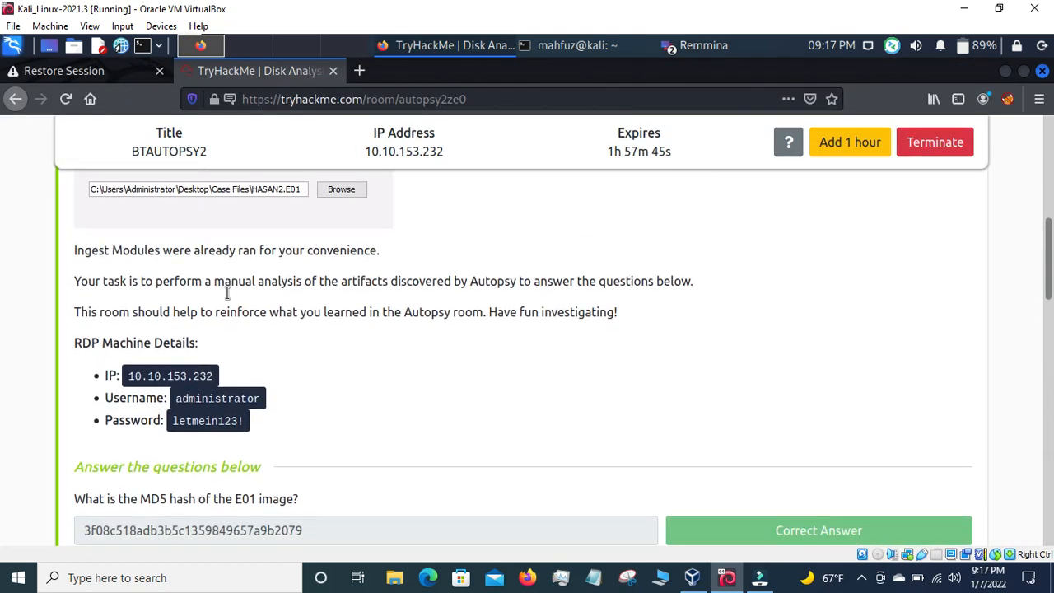
left_click_drag(129, 348, 216, 350)
right_click(219, 351)
left_click(244, 359)
left_click(696, 46)
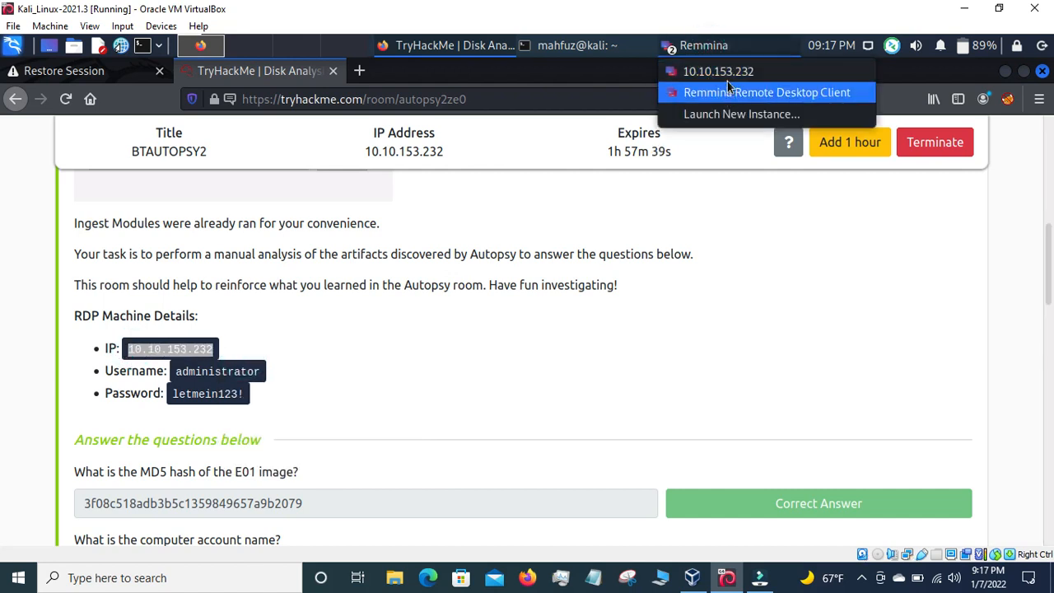
left_click(723, 73)
key("ctrl+v")
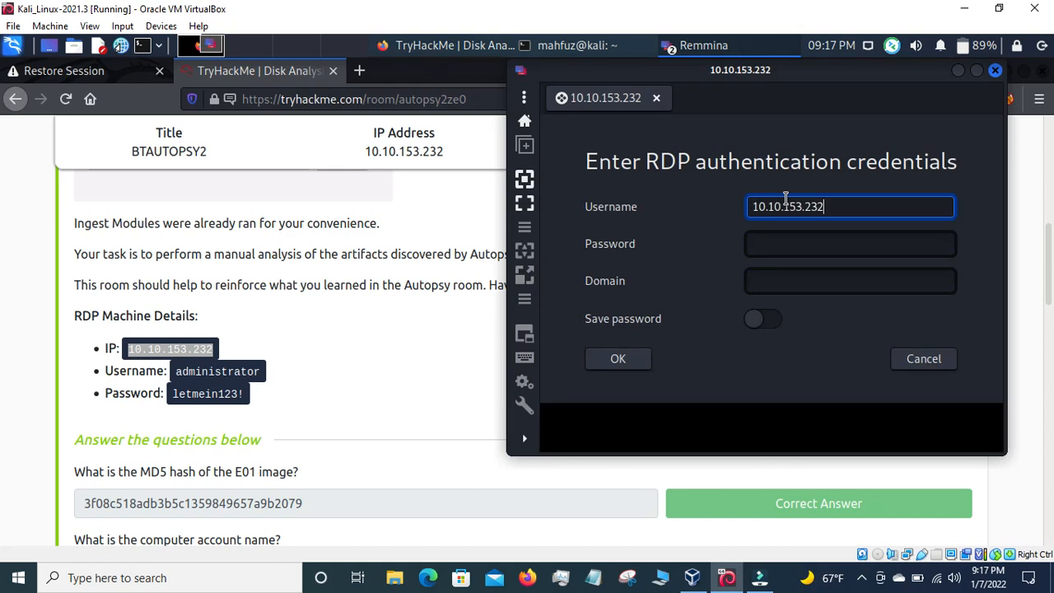
Copy the machine's password from the TryHackMe page into the Remmina password field and try to log in
key("Tab")
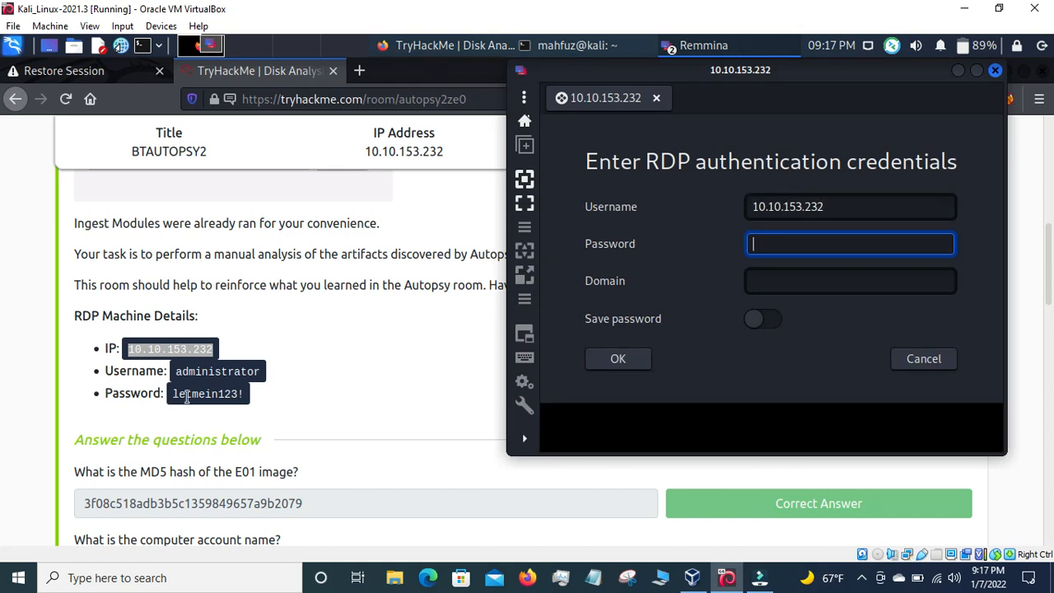
left_click(175, 393)
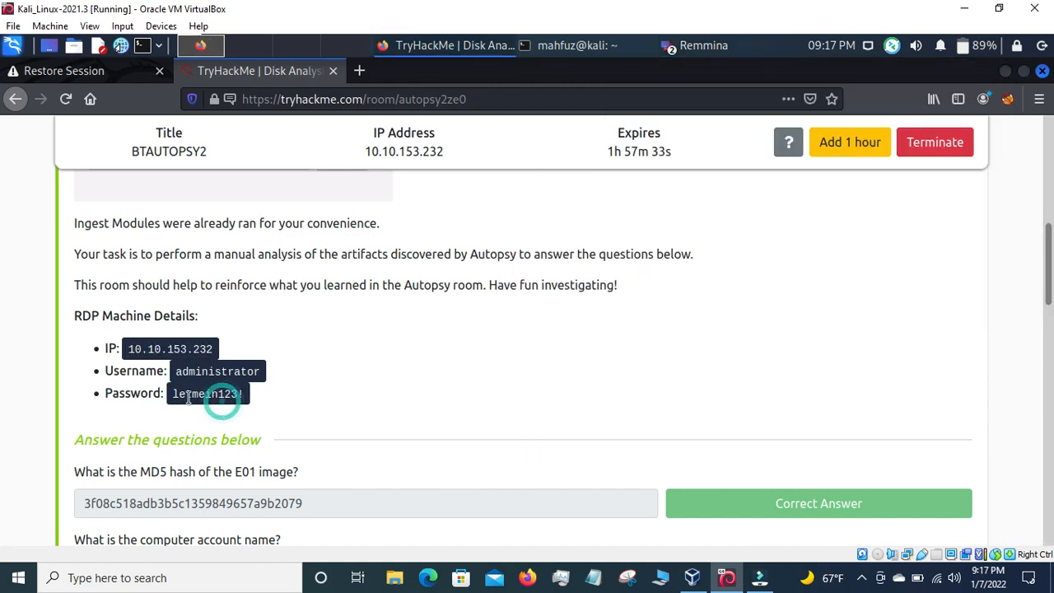
left_click_drag(172, 393, 247, 393)
right_click(259, 395)
left_click(284, 405)
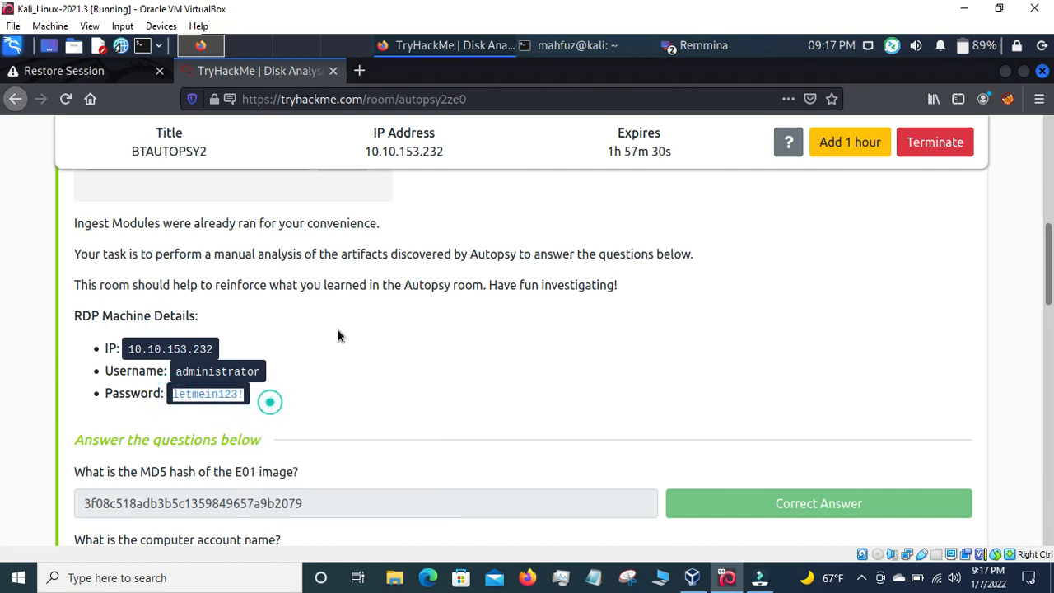
left_click(702, 48)
left_click(688, 71)
key("ctrl+v")
key("Return")
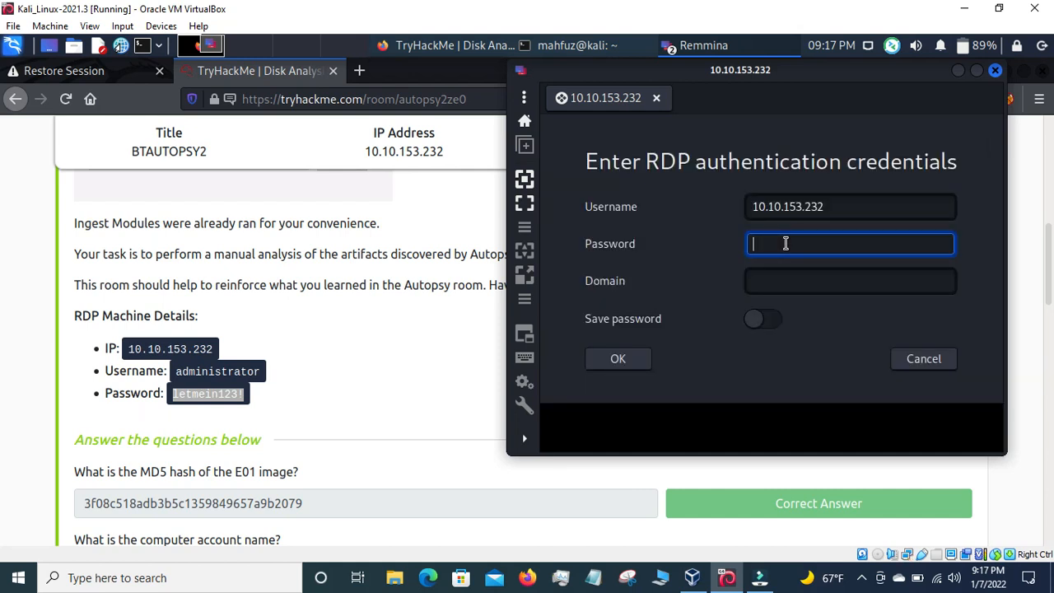
Replace the RDP username with administrator, copied from the machine details on the TryHackMe page
left_click(843, 206)
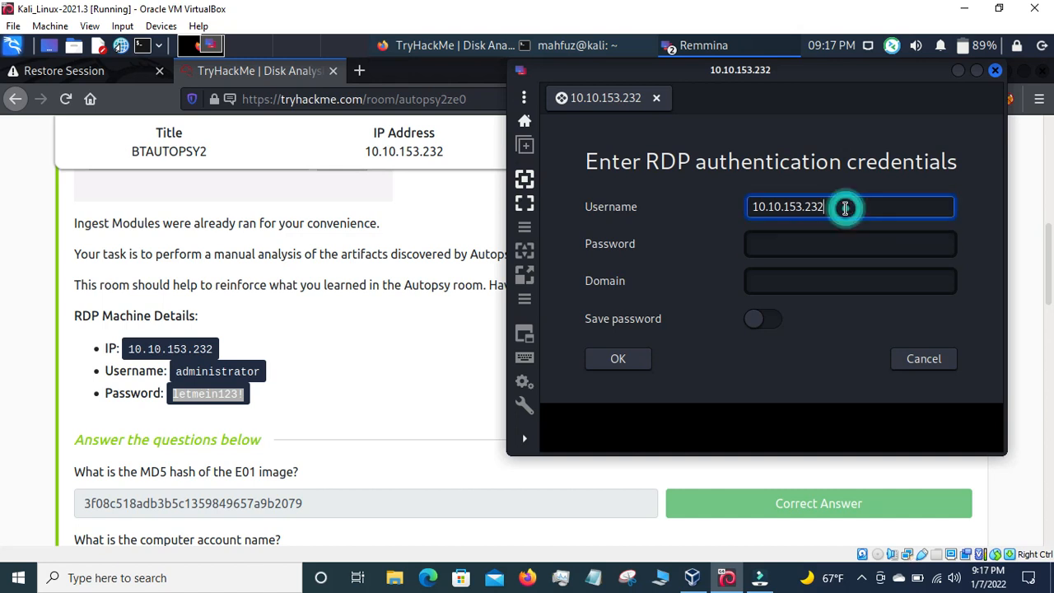
key("BackSpace")
key("BackSpace")
key("BackSpace")
key("BackSpace")
key("BackSpace")
key("BackSpace")
key("BackSpace")
key("BackSpace")
key("BackSpace")
key("BackSpace")
key("BackSpace")
key("BackSpace")
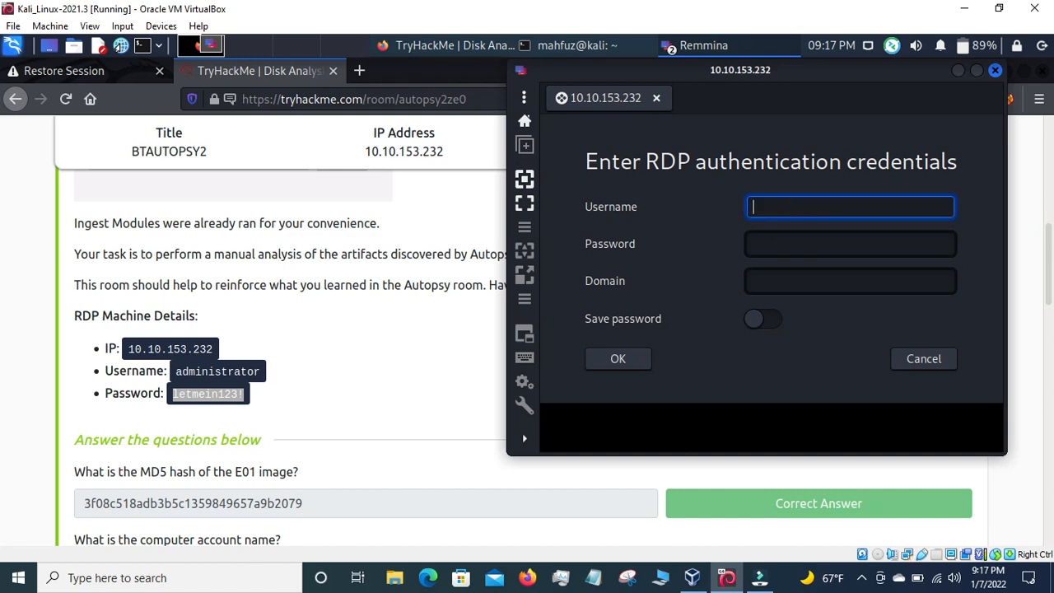
left_click(216, 386)
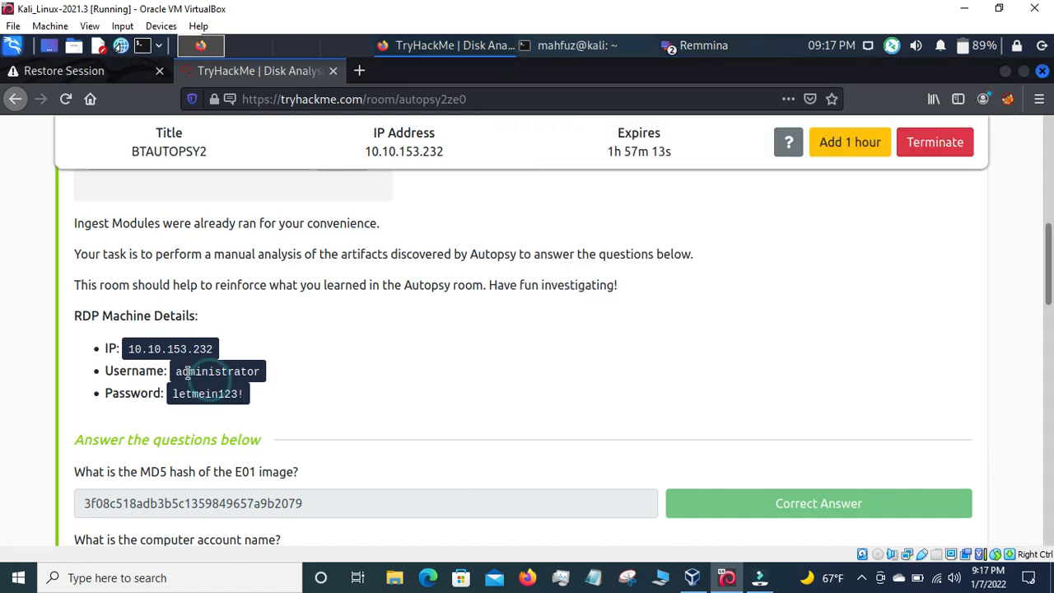
double_click(177, 375)
right_click(262, 372)
left_click(290, 385)
left_click(694, 45)
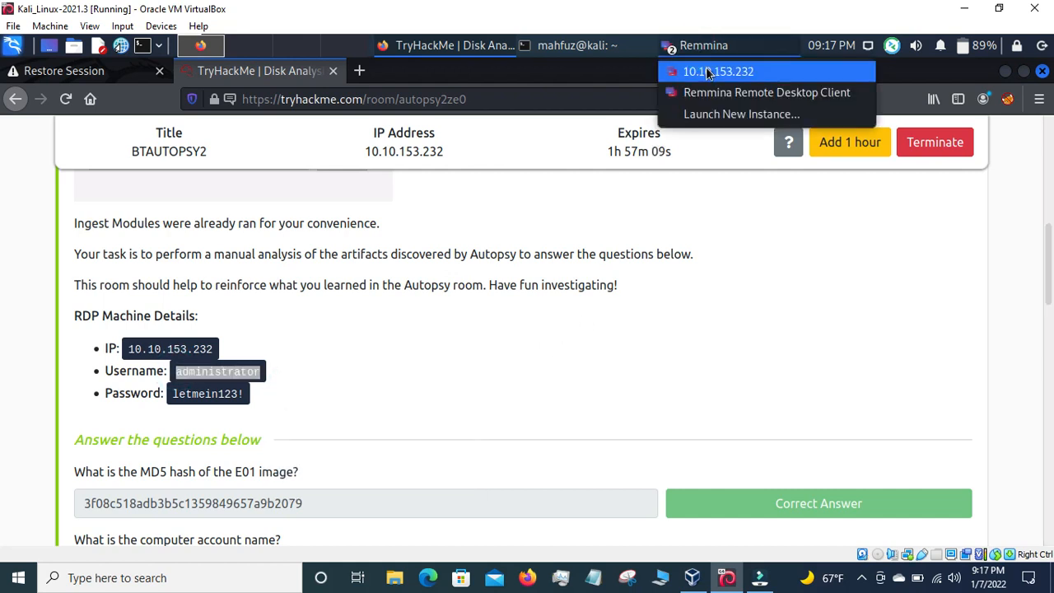
left_click(704, 69)
key("ctrl+v")
Paste the machine password from the TryHackMe page into the Remmina login and try to connect as administrator
key("Tab")
left_click(197, 406)
left_click_drag(172, 394, 250, 397)
right_click(252, 398)
left_click(282, 410)
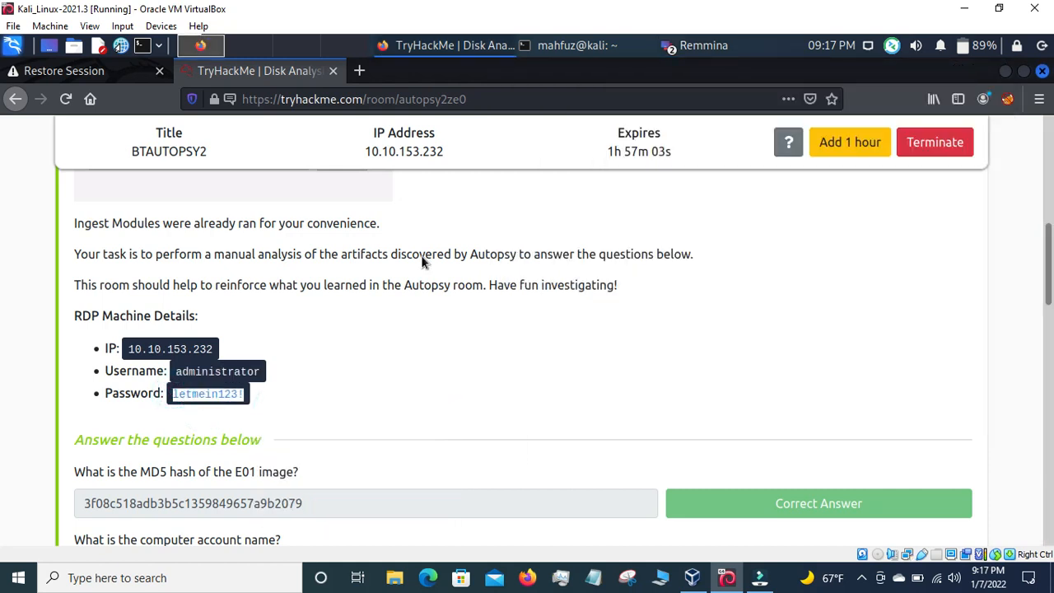
left_click(702, 46)
left_click(716, 70)
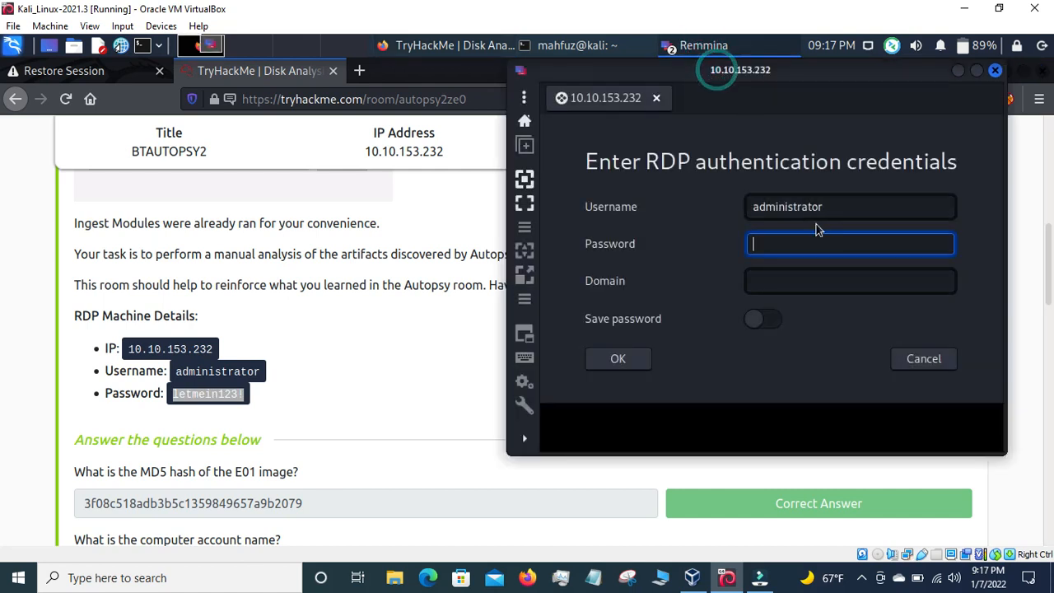
key("ctrl+v")
key("Return")
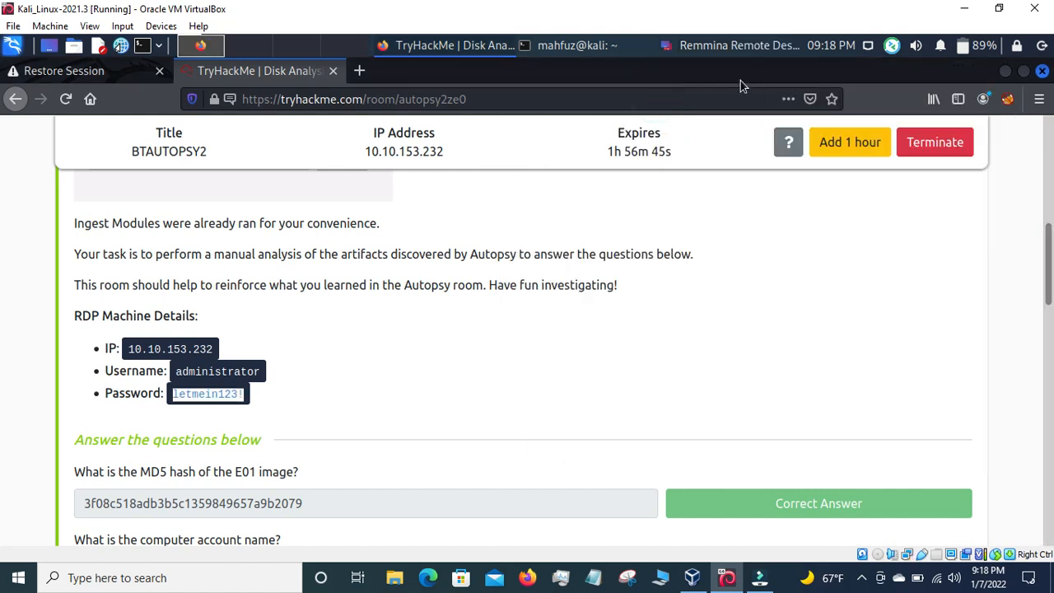
Switch to the terminal, suspend the running Remmina process and clear the terminal output
left_click(576, 47)
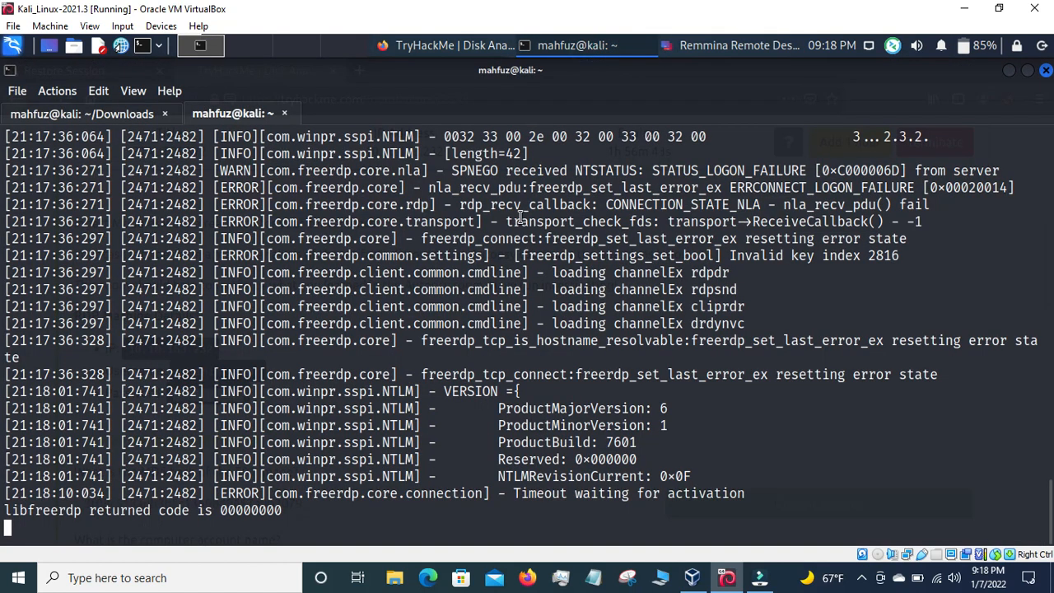
key("ctrl+z")
type("clear")
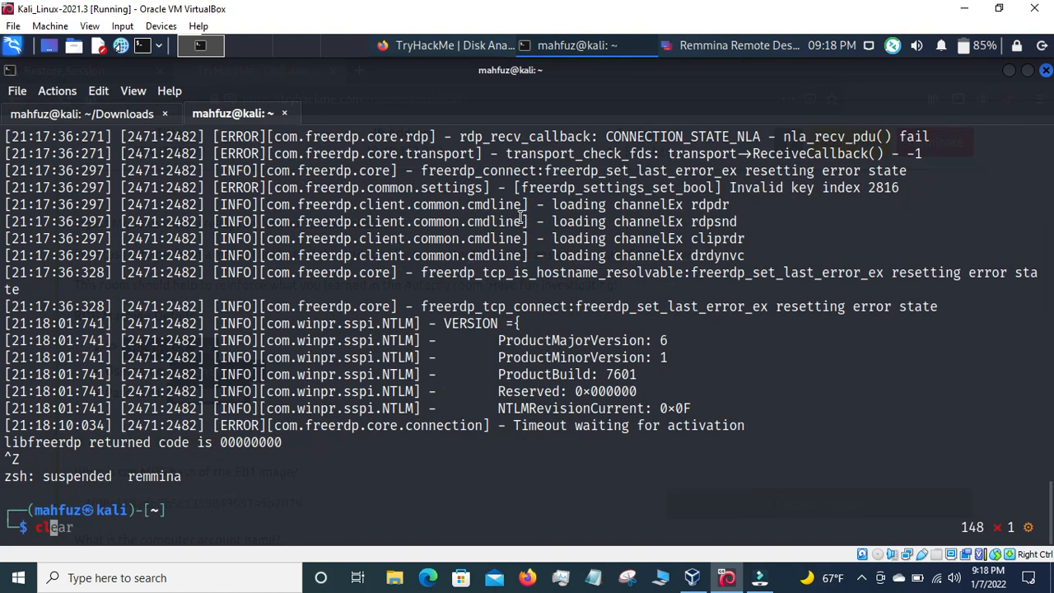
key("Return")
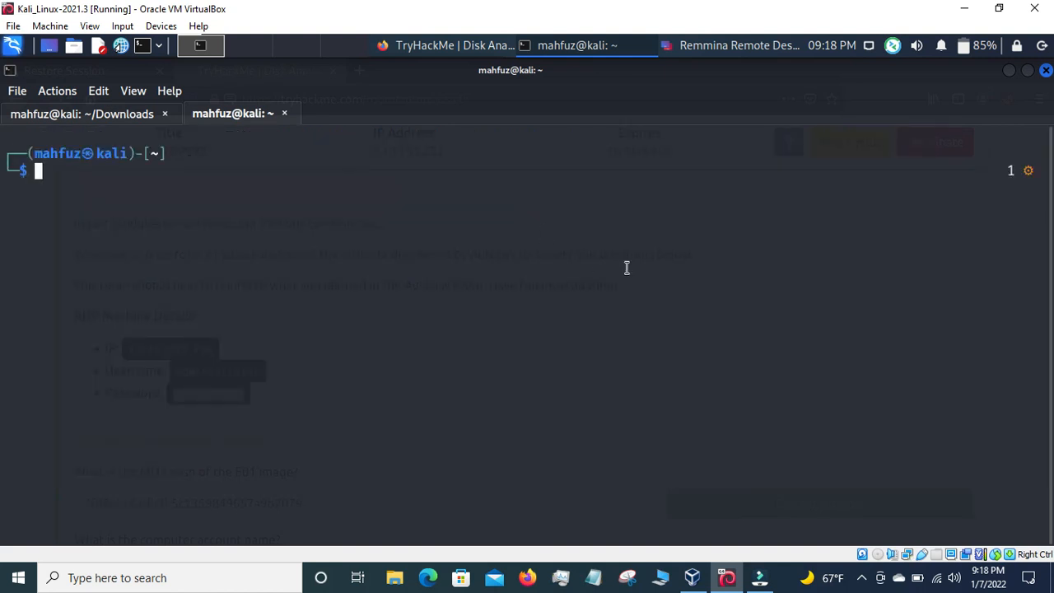
Try to close the suspended Remmina window and clear its server address
left_click(721, 47)
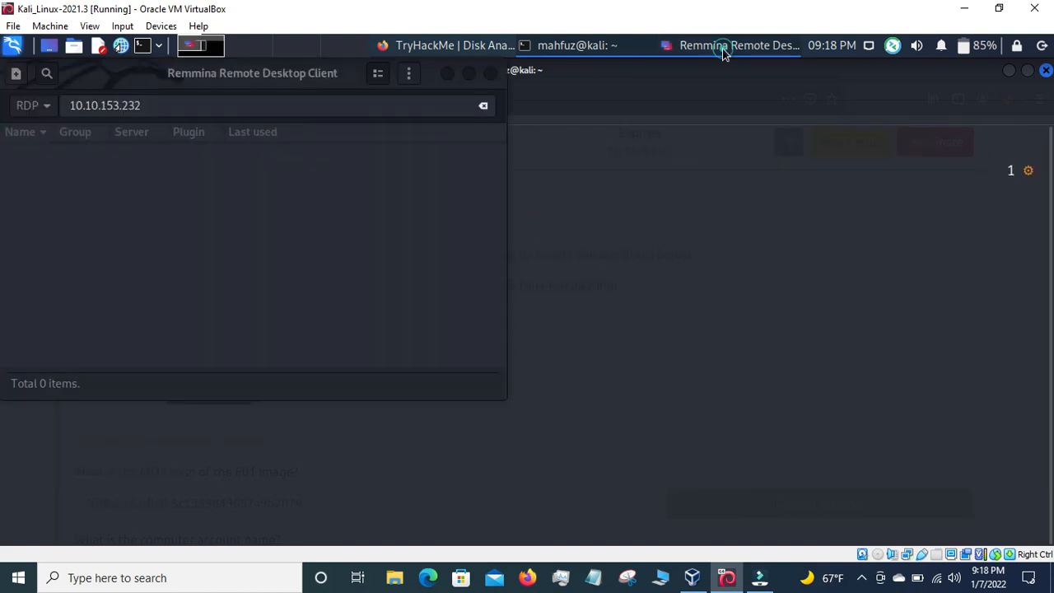
left_click(490, 73)
left_click(484, 107)
left_click(482, 106)
Relaunch Remmina from the terminal with "sudo remmina" and enter the sudo password
left_click(576, 45)
type("sudo remmina")
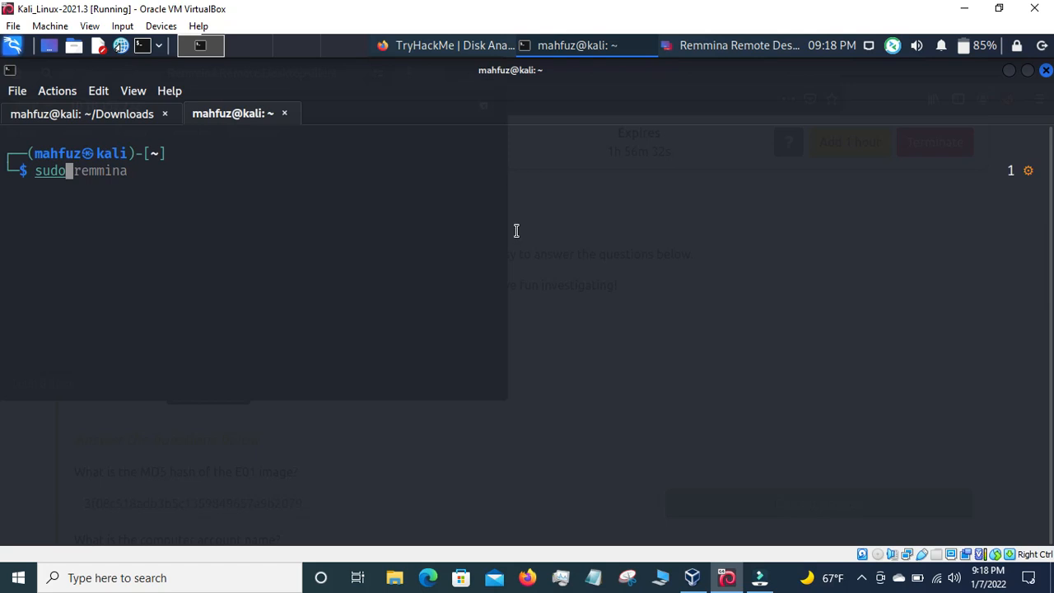
key("Right")
key("Return")
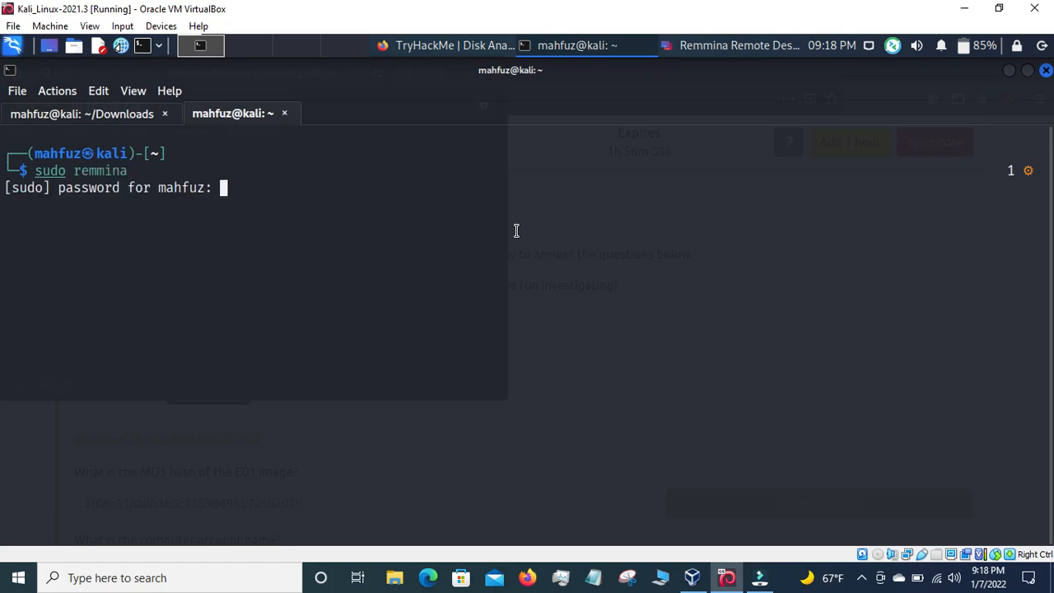
key("Return")
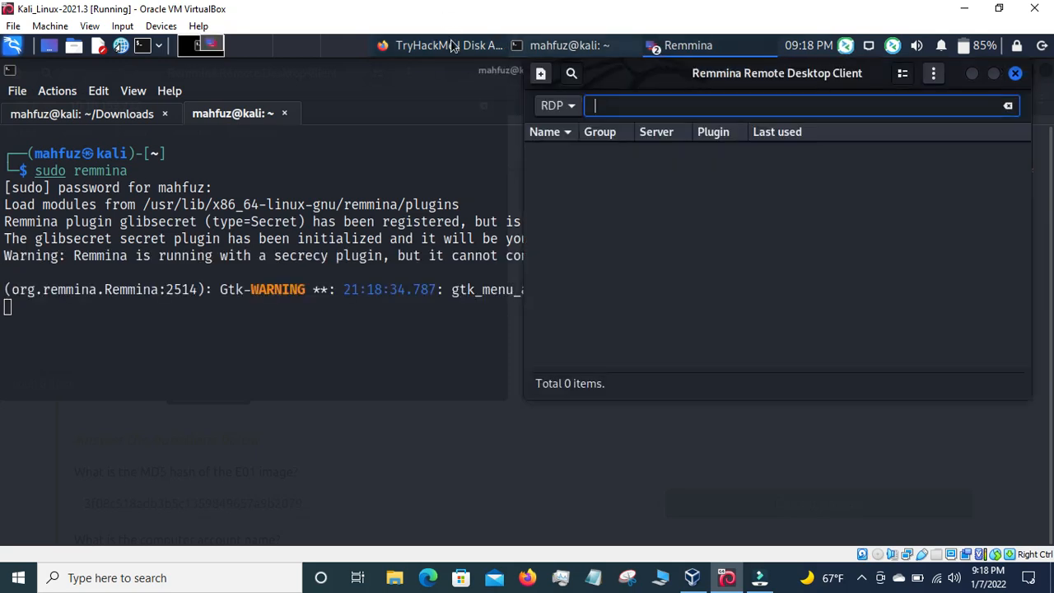
Copy the machine's IP address from the TryHackMe page and start an RDP connection to 10.10.153.232 in the new Remmina window
left_click(442, 48)
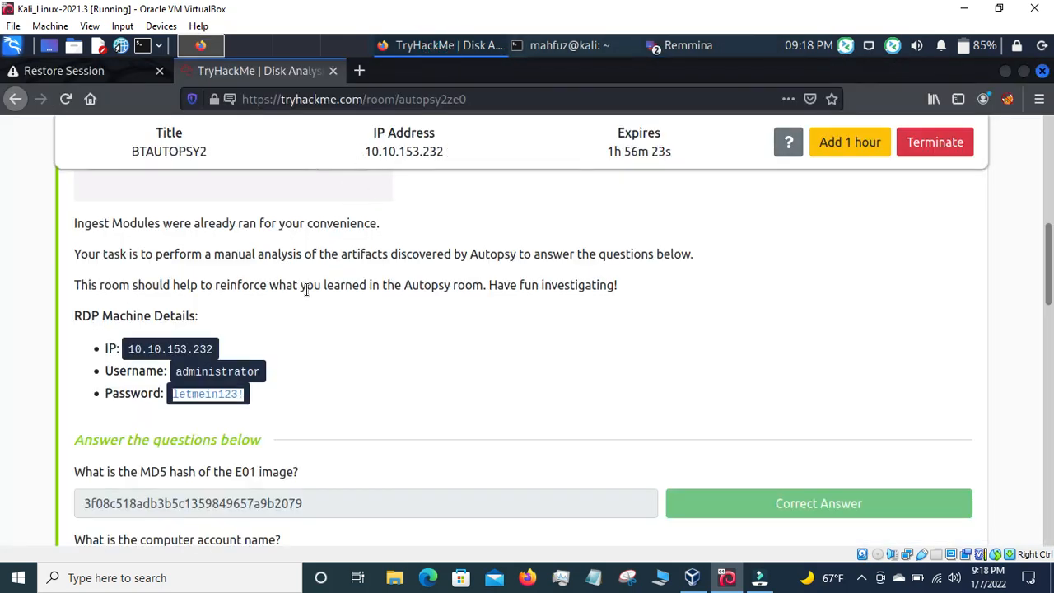
left_click(437, 152)
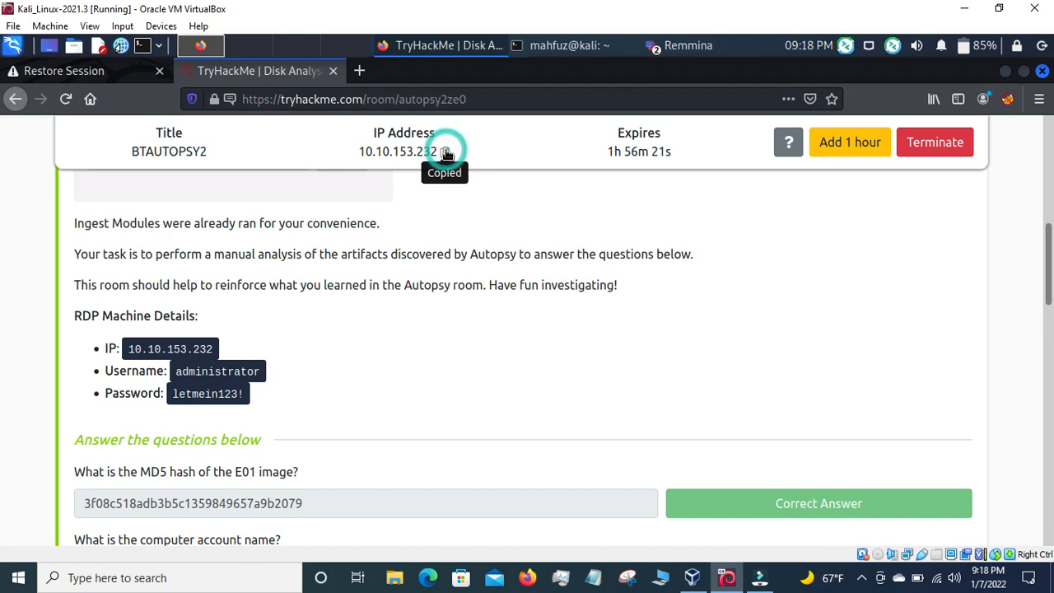
left_click(678, 45)
left_click(748, 72)
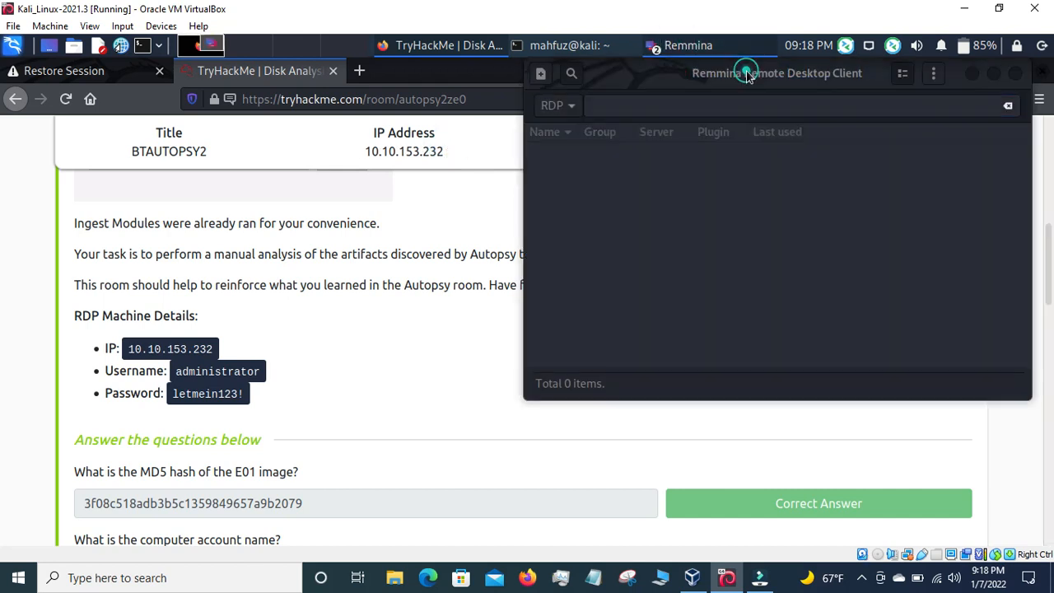
key("ctrl+v")
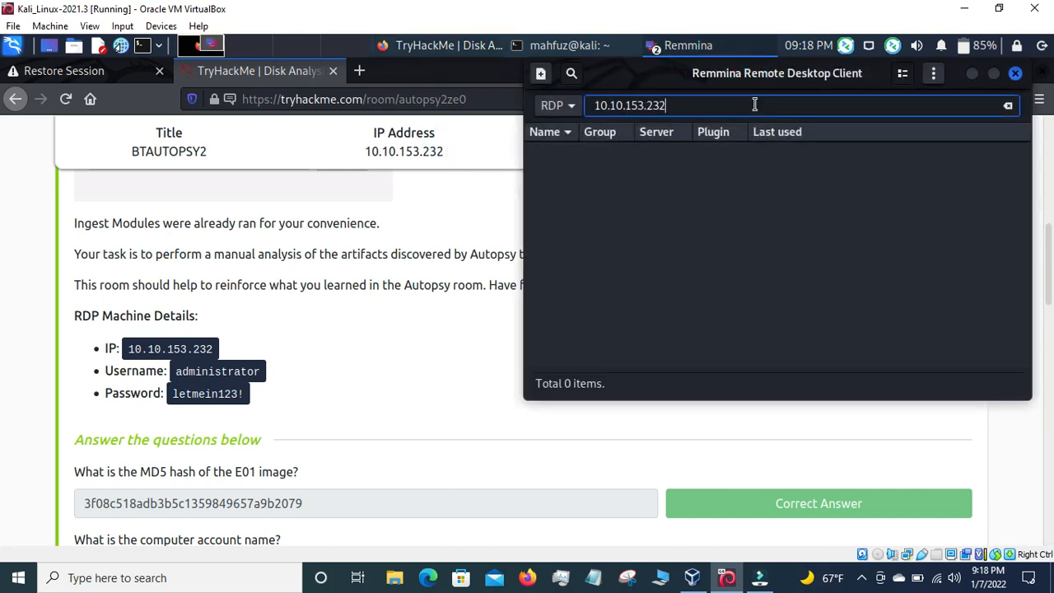
key("Return")
Copy the username administrator from the TryHackMe page into the RDP login's username field
left_click_drag(176, 371, 263, 376)
right_click(263, 376)
left_click(293, 384)
left_click(694, 51)
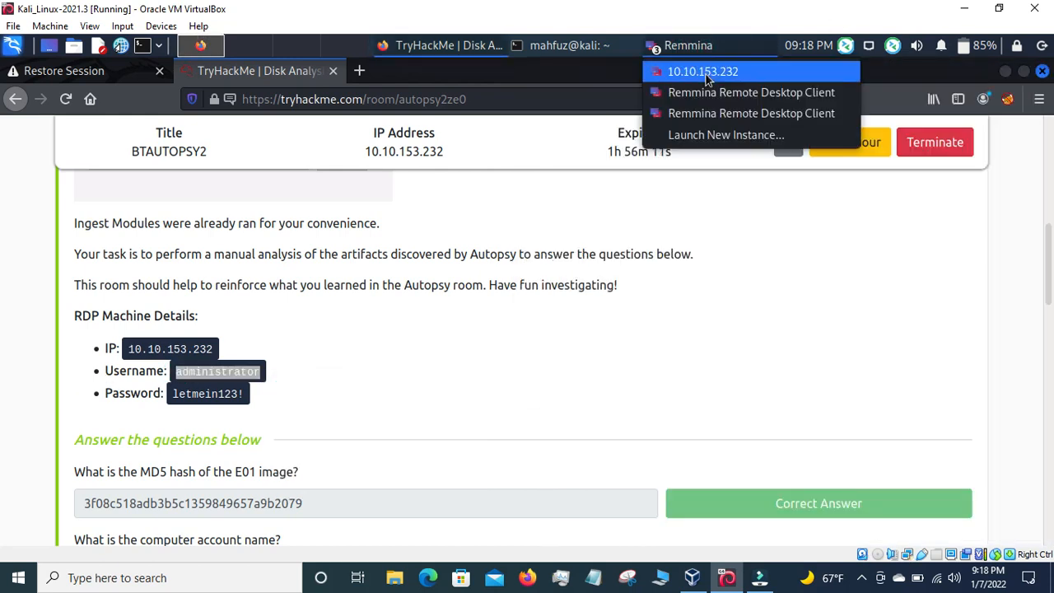
left_click(704, 72)
key("ctrl+v")
Copy the machine's password from the TryHackMe page into the RDP login's password field and log in
key("Tab")
left_click(253, 423)
left_click_drag(173, 393, 272, 400)
right_click(272, 401)
left_click(299, 405)
left_click(697, 50)
left_click(704, 67)
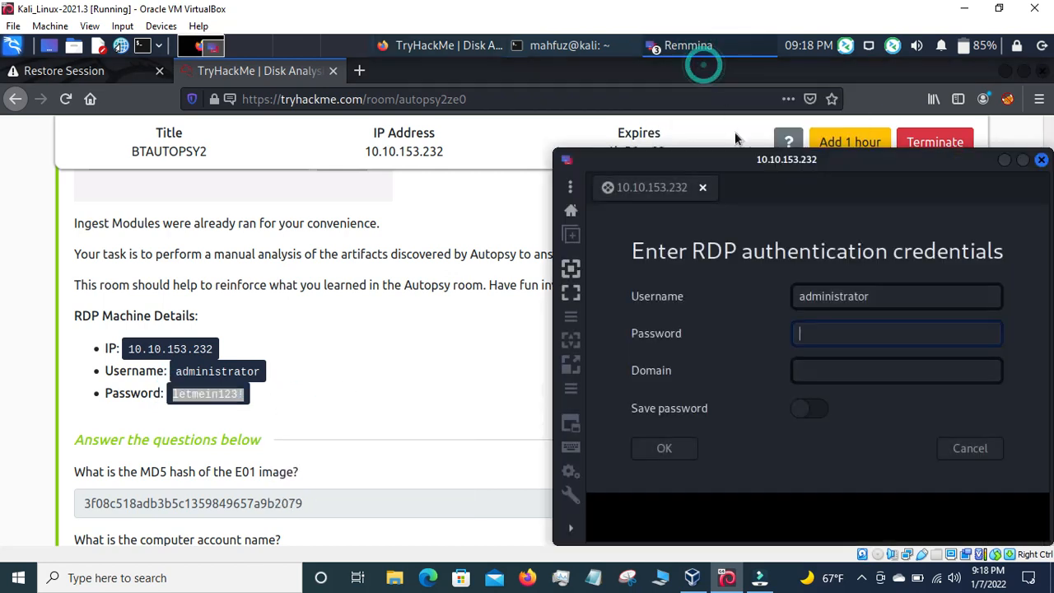
key("ctrl+v")
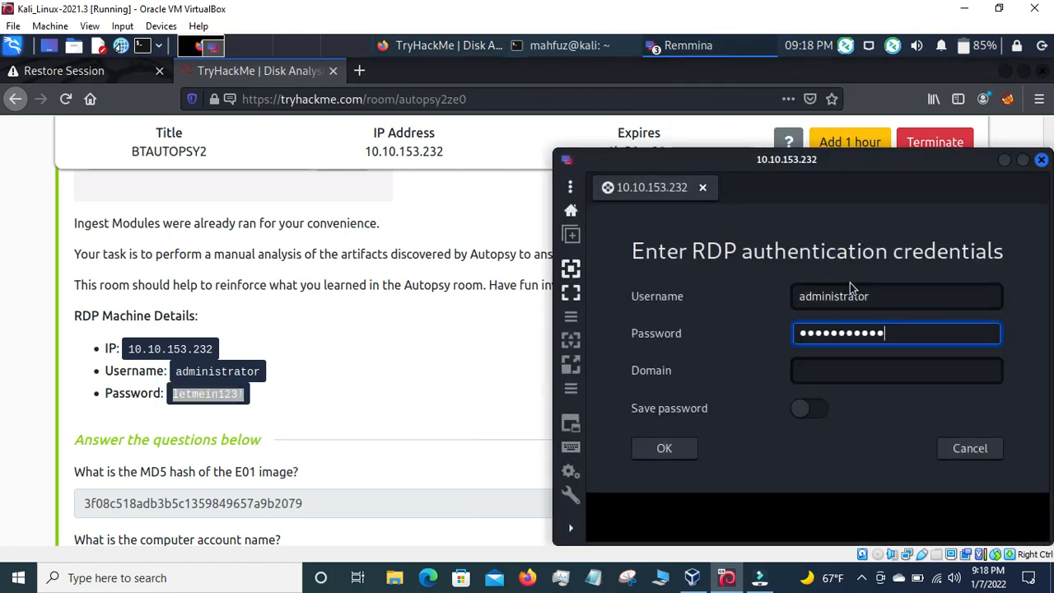
key("Return")
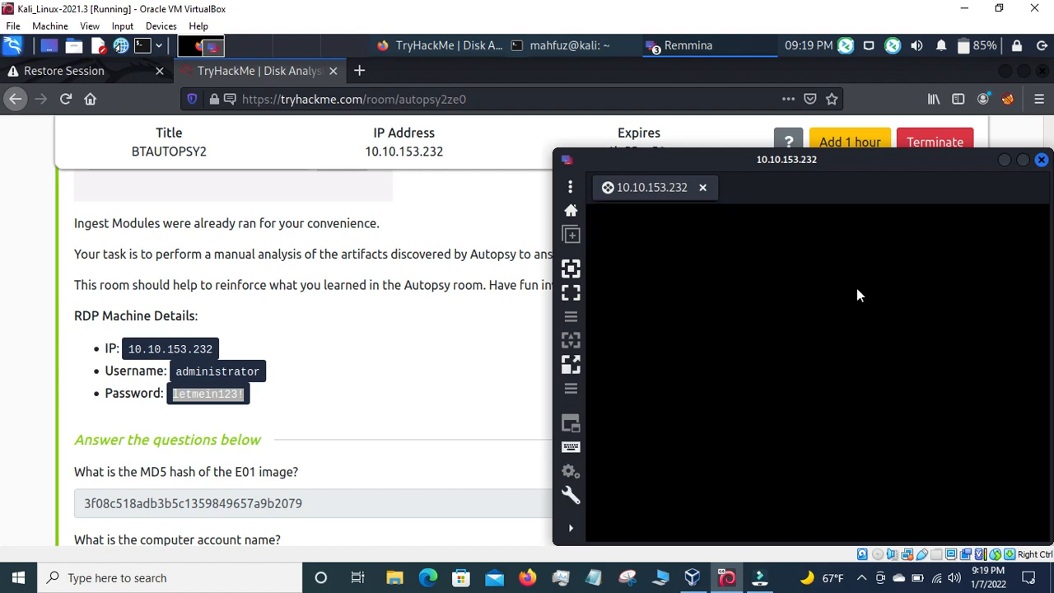
Maximize the remote session window, show it full screen and turn on scaled mode
left_click(1023, 160)
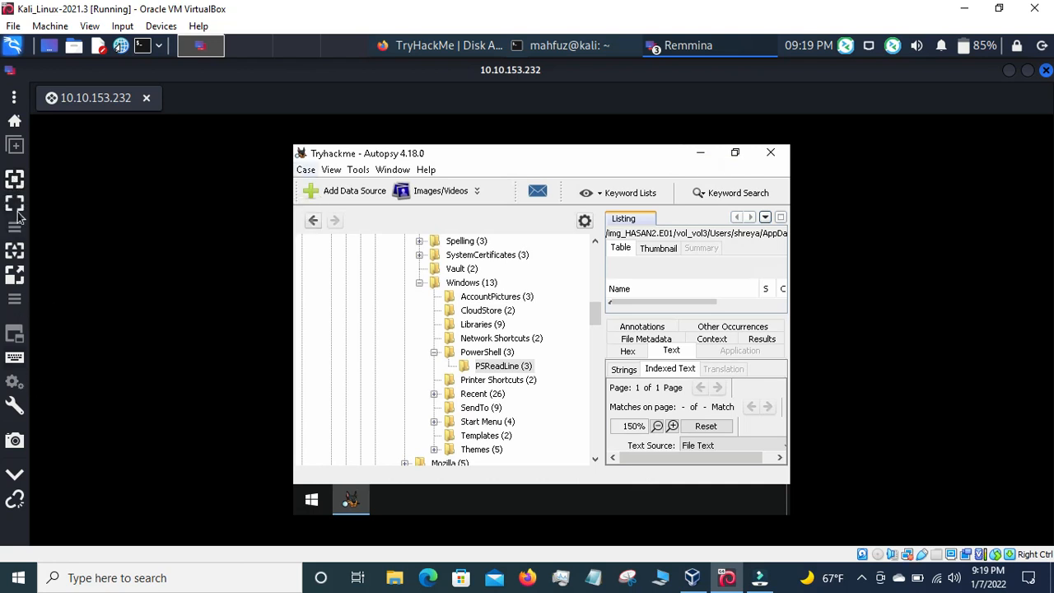
left_click(15, 204)
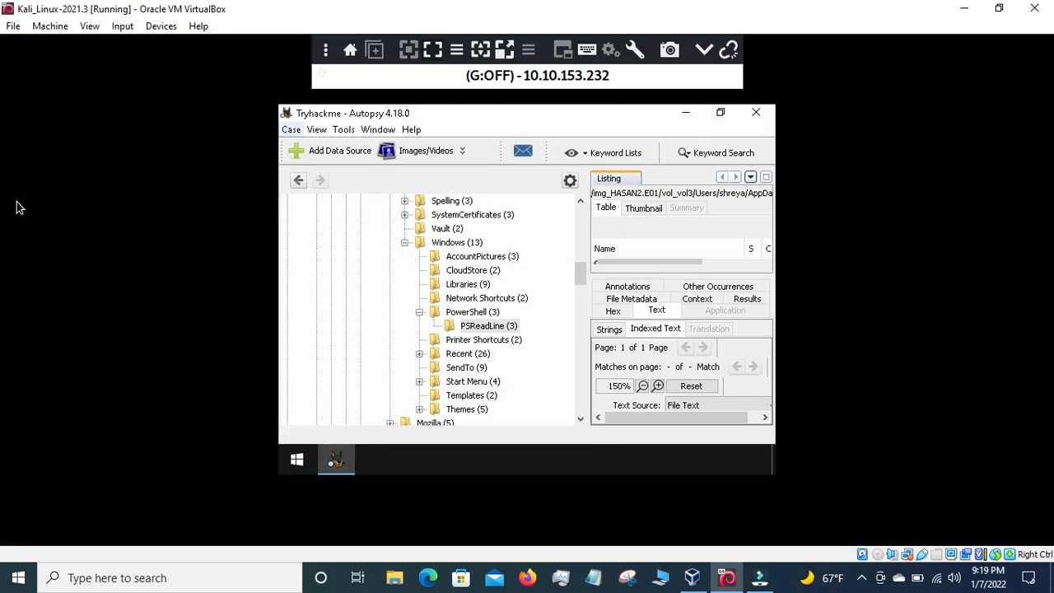
left_click(504, 51)
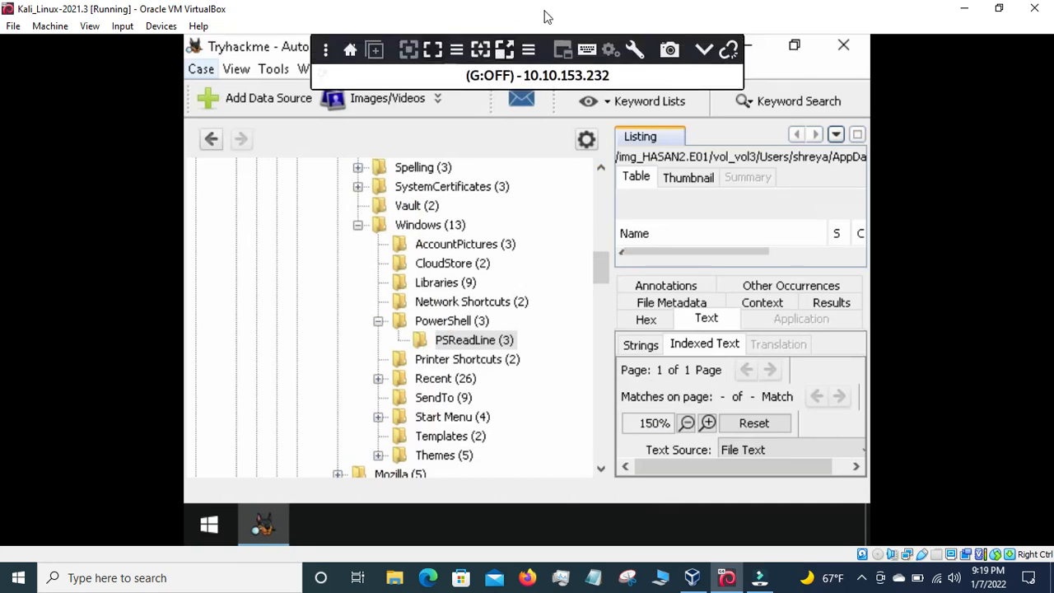
Toggle dynamic resolution update for the remote session and leave full screen mode
left_click(480, 51)
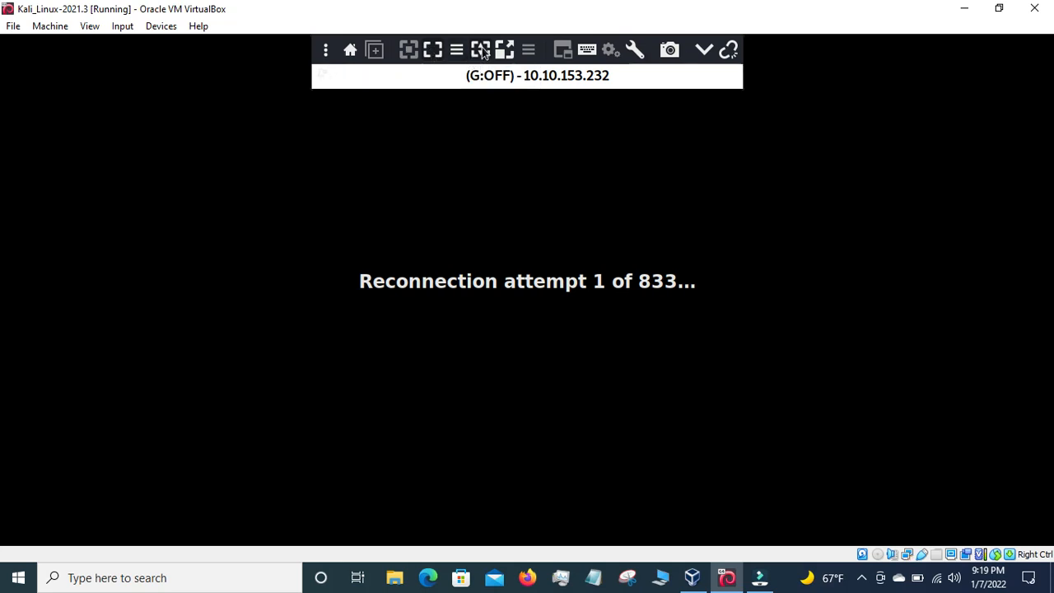
left_click(432, 49)
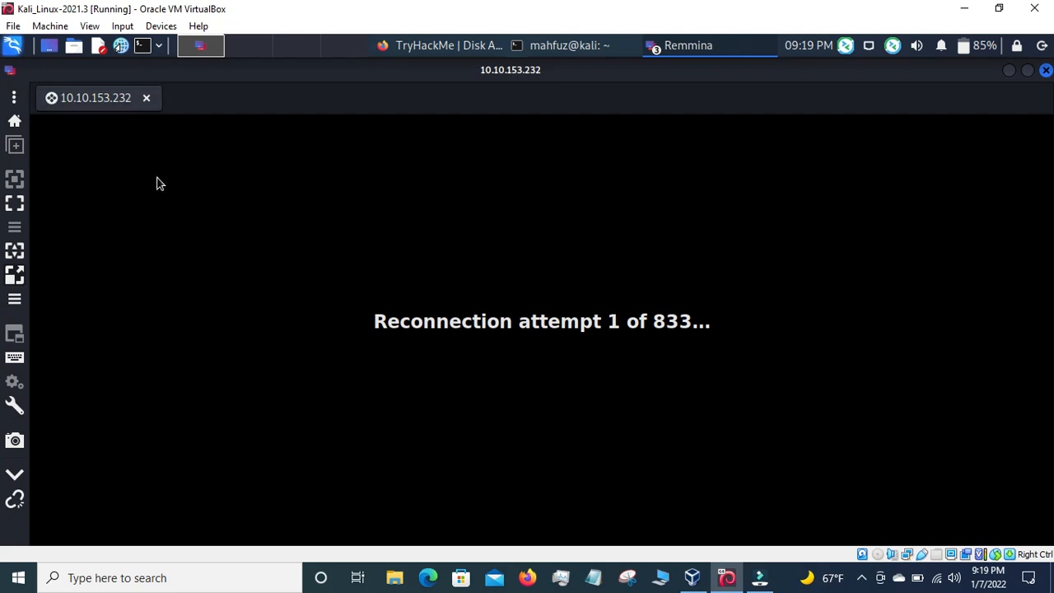
Close the reconnecting 10.10.153.232 session and the terminal that runs Remmina
left_click(146, 98)
left_click(694, 47)
left_click(706, 71)
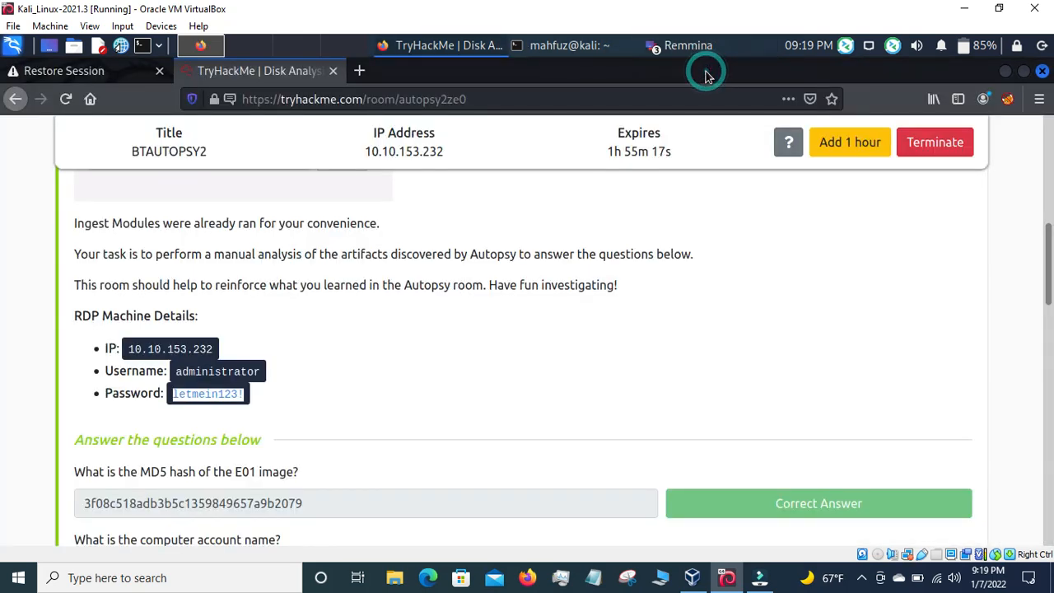
left_click(714, 48)
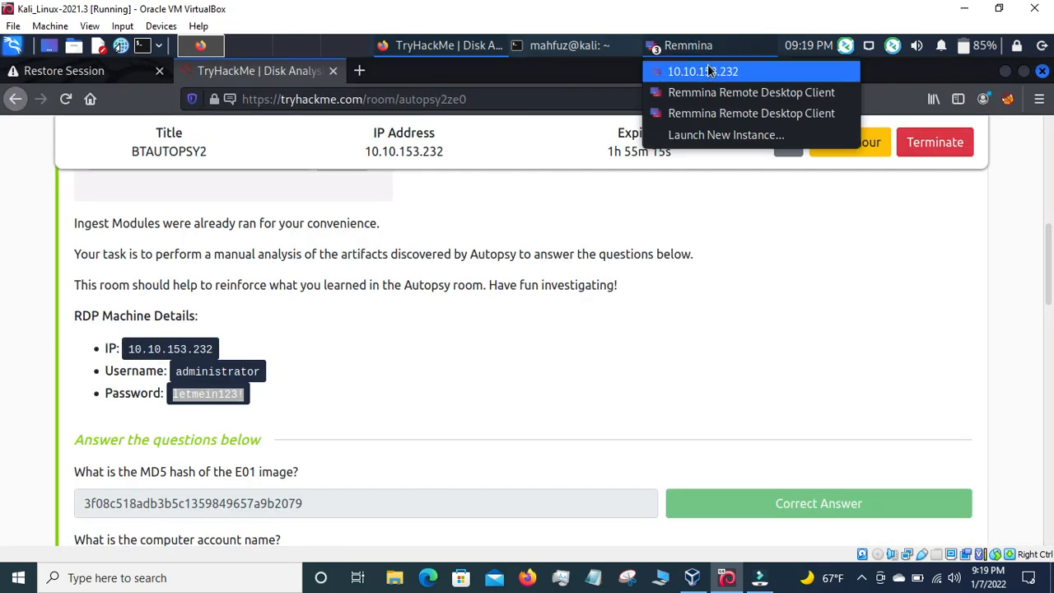
left_click(706, 71)
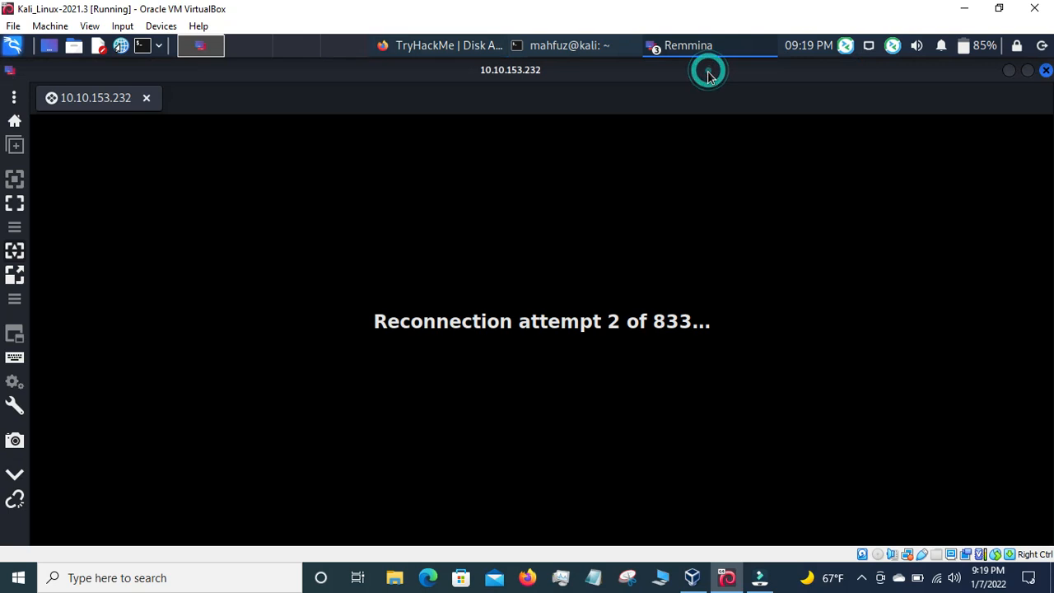
left_click(594, 44)
left_click(1046, 70)
Open a new terminal with enlarged text, run sudo remmina and enter the sudo password
left_click(142, 46)
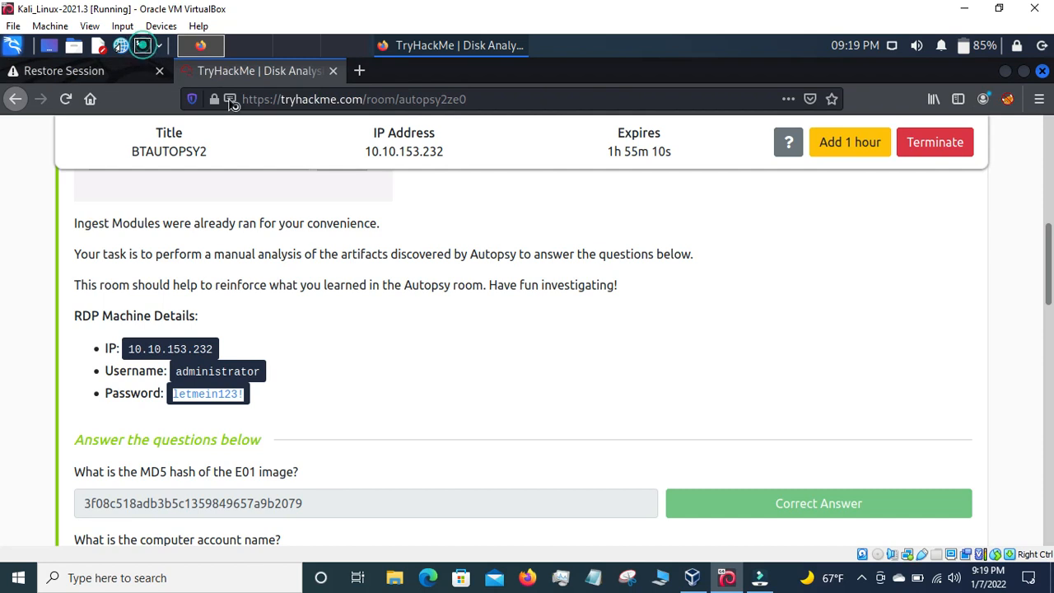
key("ctrl+plus")
key("ctrl+plus")
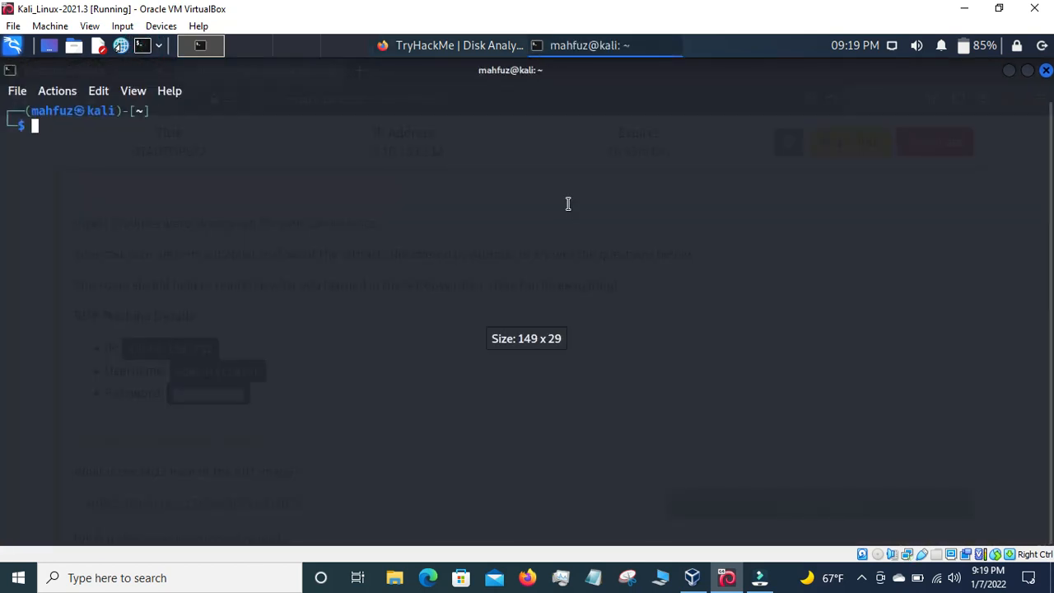
type("su")
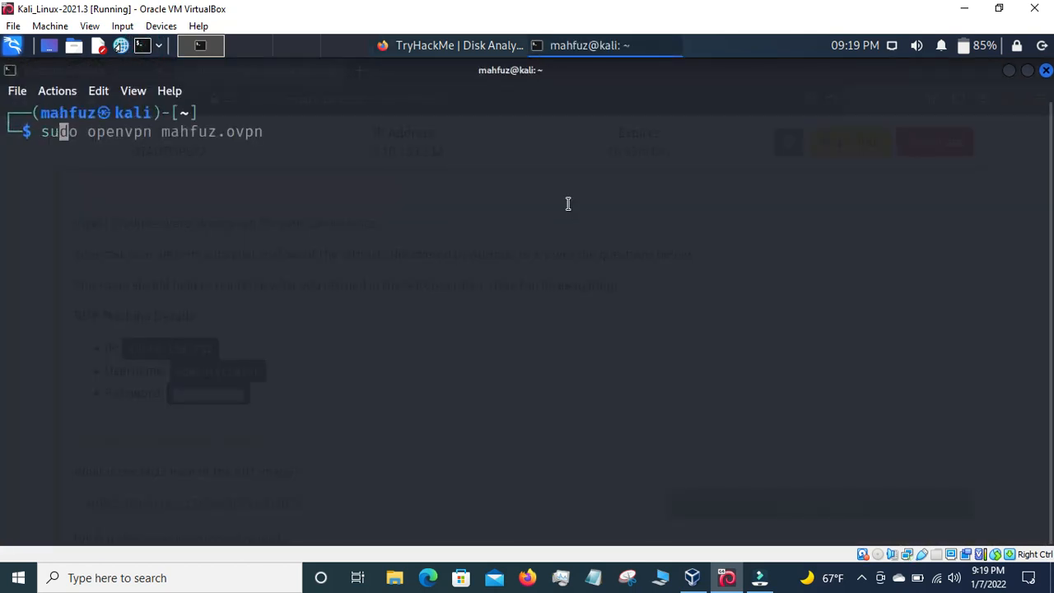
type("do remmina")
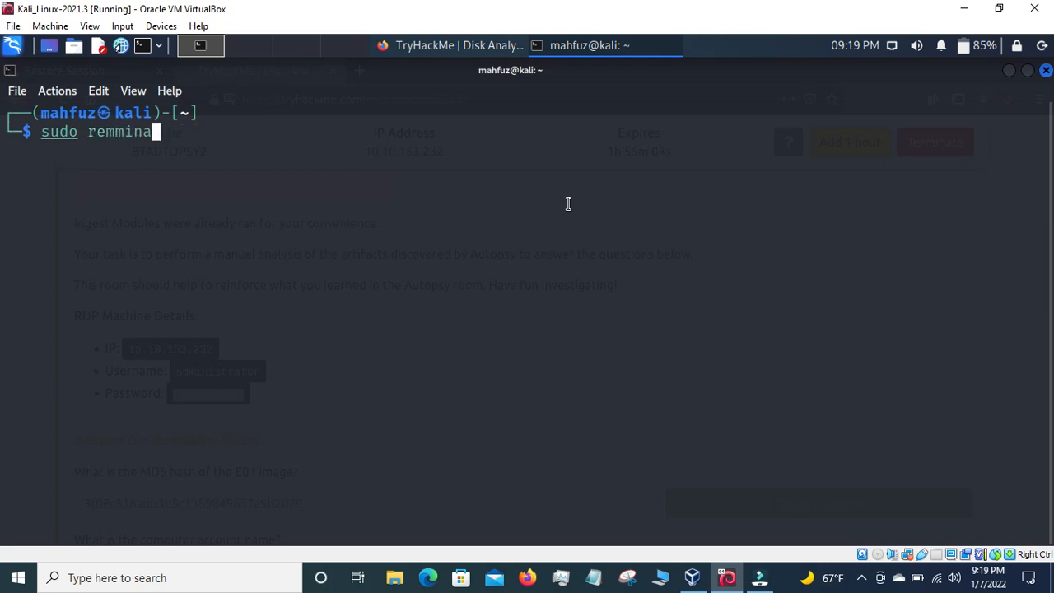
key("Return")
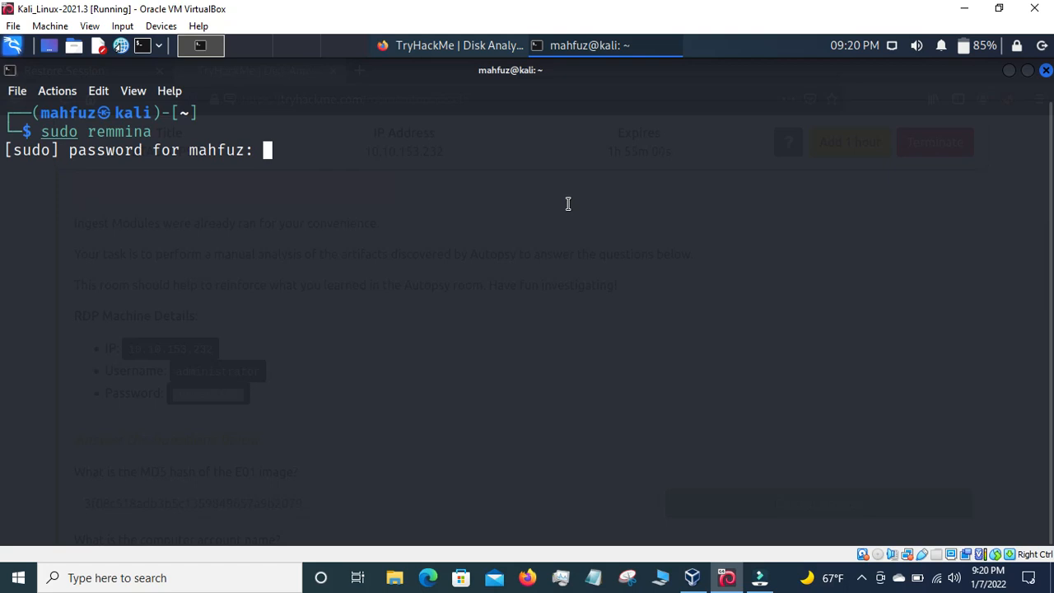
key("Return")
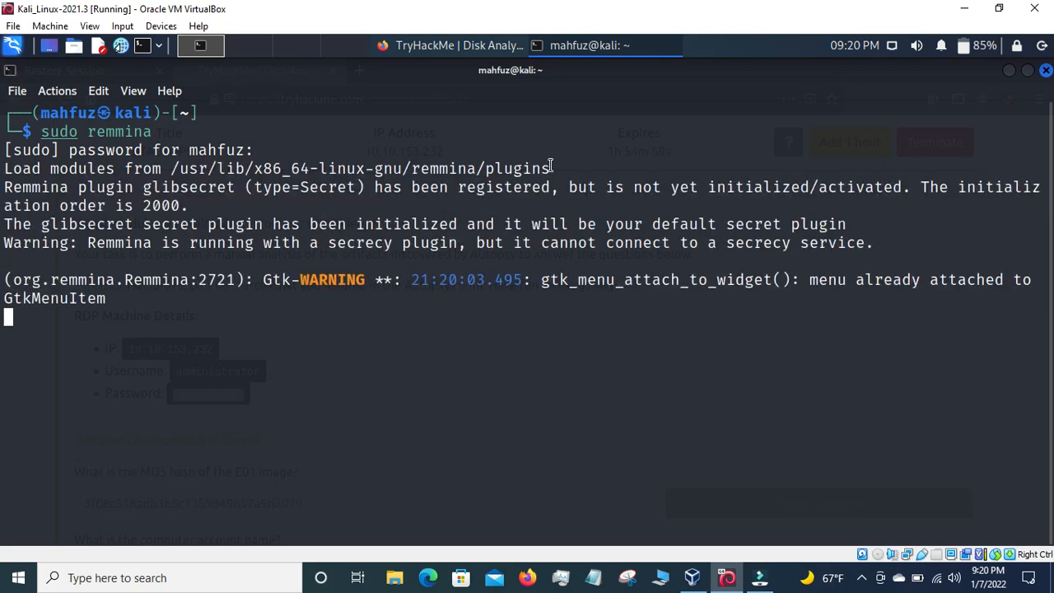
Copy the machine's IP address 10.10.153.232 from the TryHackMe page and start an RDP connection to it in Remmina
left_click(467, 46)
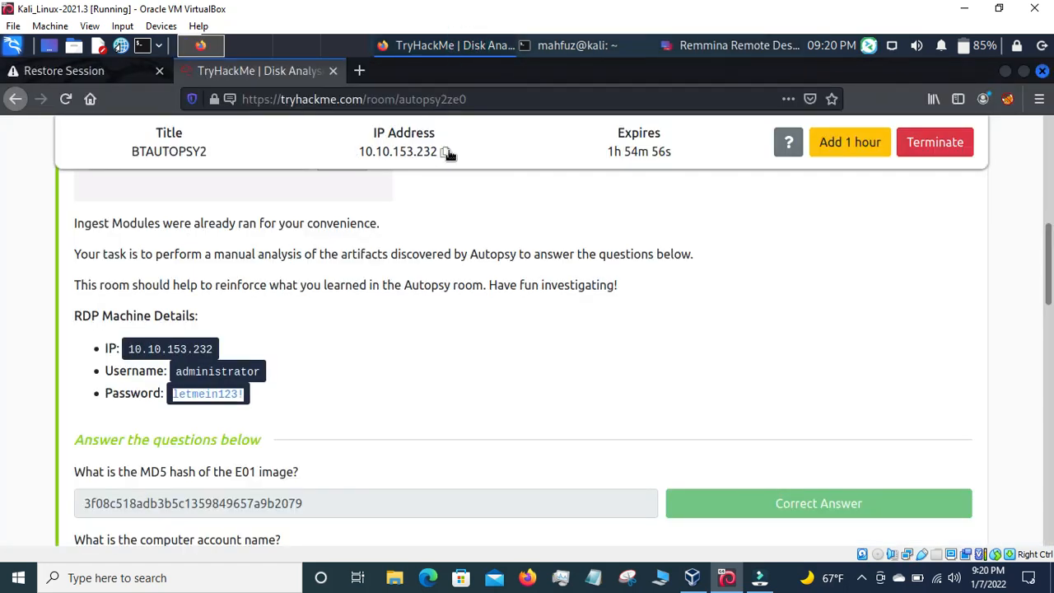
left_click(716, 45)
key("ctrl+v")
key("Return")
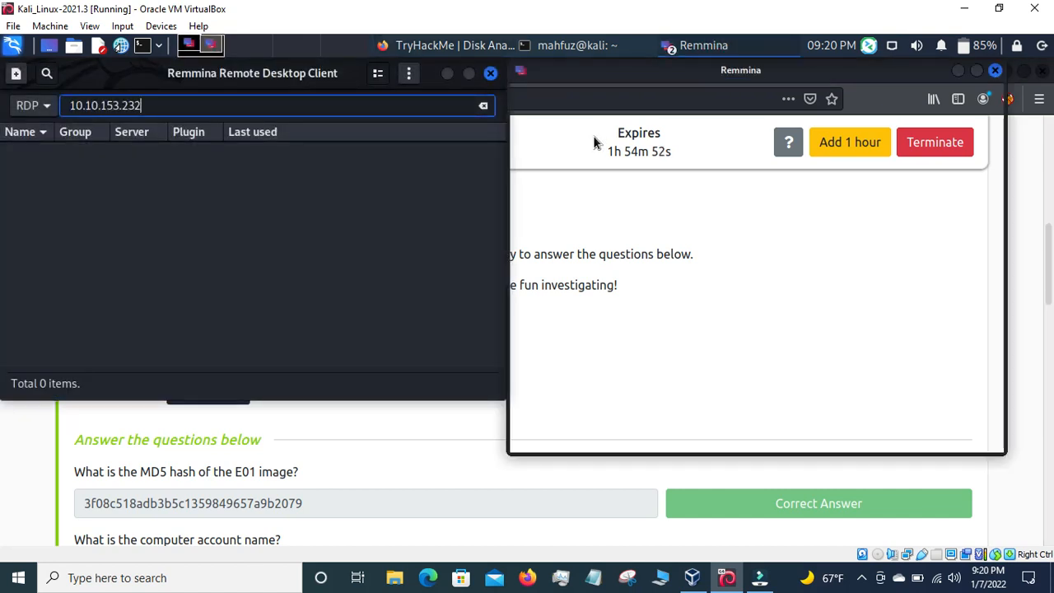
Copy the username administrator from the TryHackMe page into the username field of the new RDP login
left_click(470, 47)
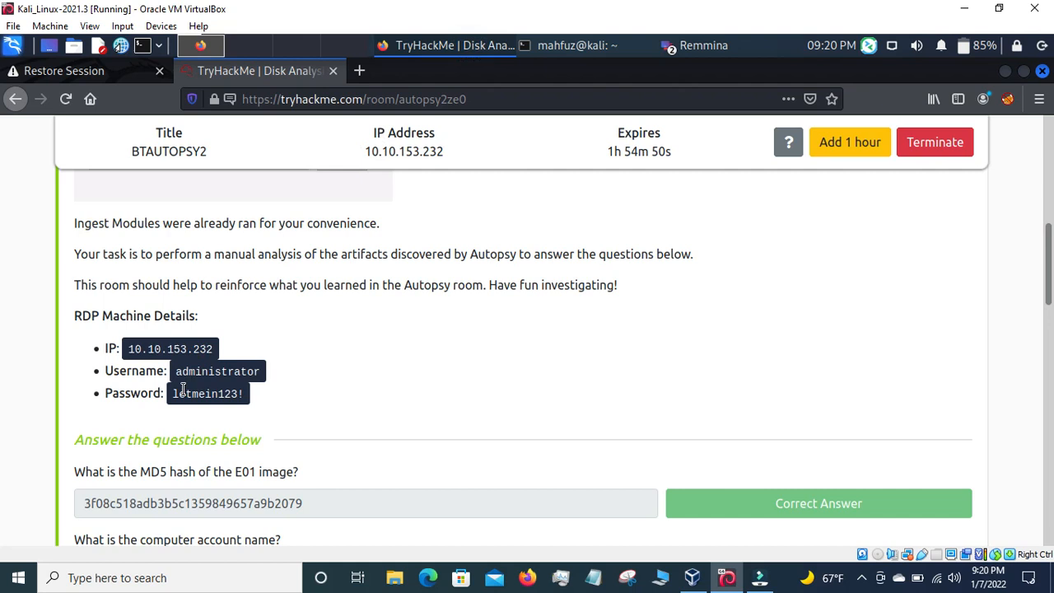
left_click_drag(180, 371, 266, 384)
left_click(268, 385)
left_click_drag(175, 373, 265, 377)
right_click(265, 377)
left_click(295, 383)
left_click(692, 46)
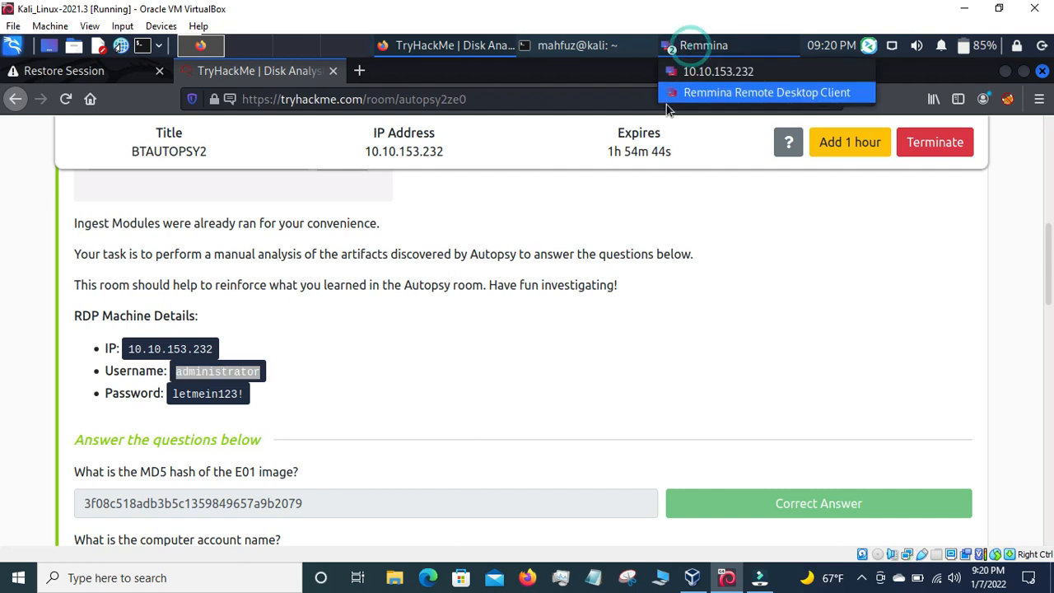
left_click(700, 72)
key("ctrl+v")
key("Tab")
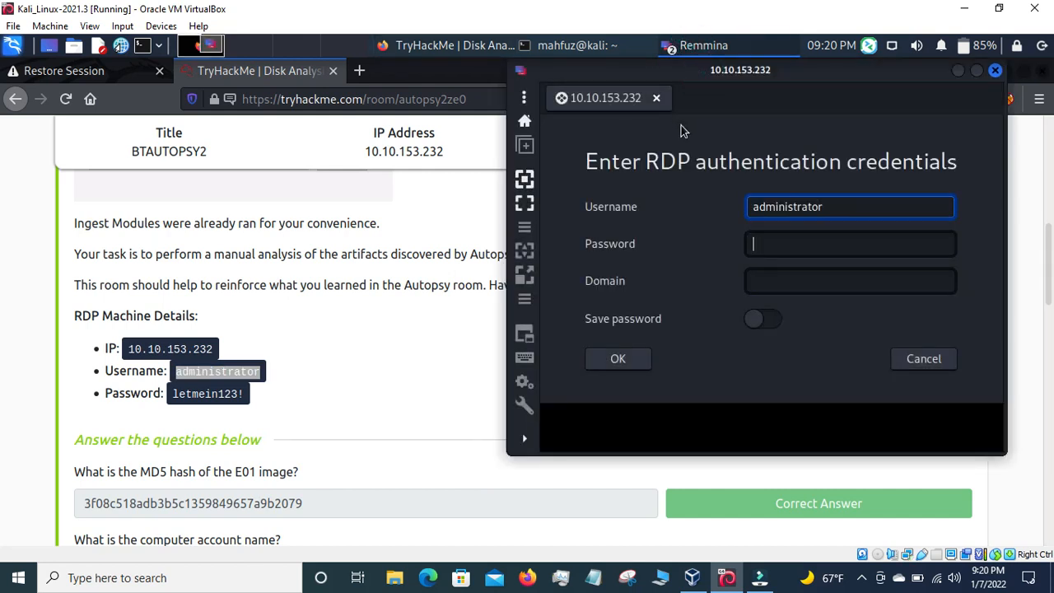
Copy the RDP password from the TryHackMe page into the login's password field and connect to the machine
left_click(183, 388)
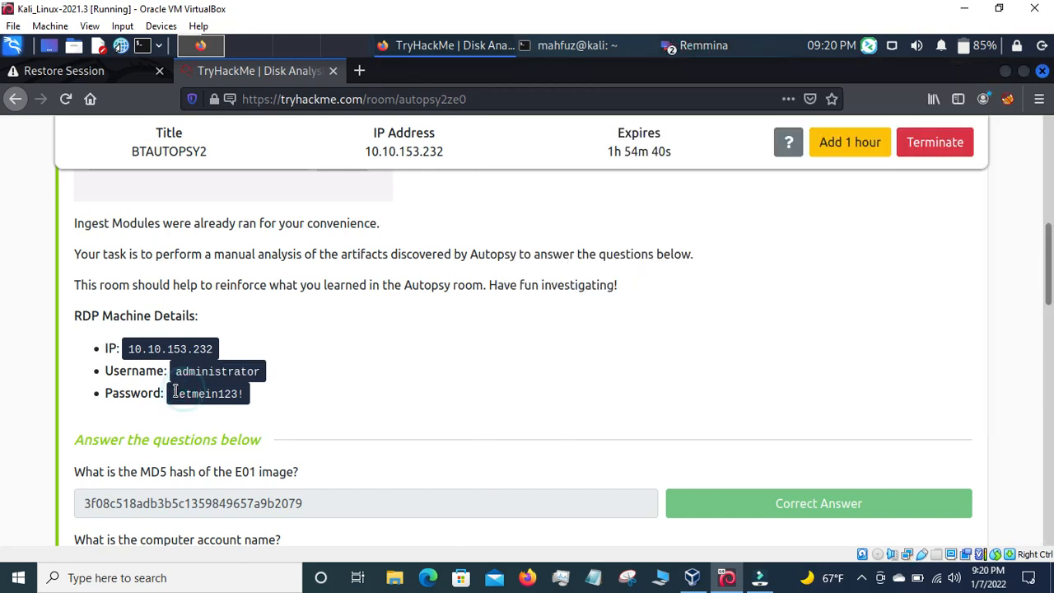
left_click_drag(174, 394, 240, 395)
left_click(175, 393)
left_click_drag(173, 393, 247, 393)
right_click(249, 391)
left_click(286, 404)
left_click(725, 46)
left_click(721, 70)
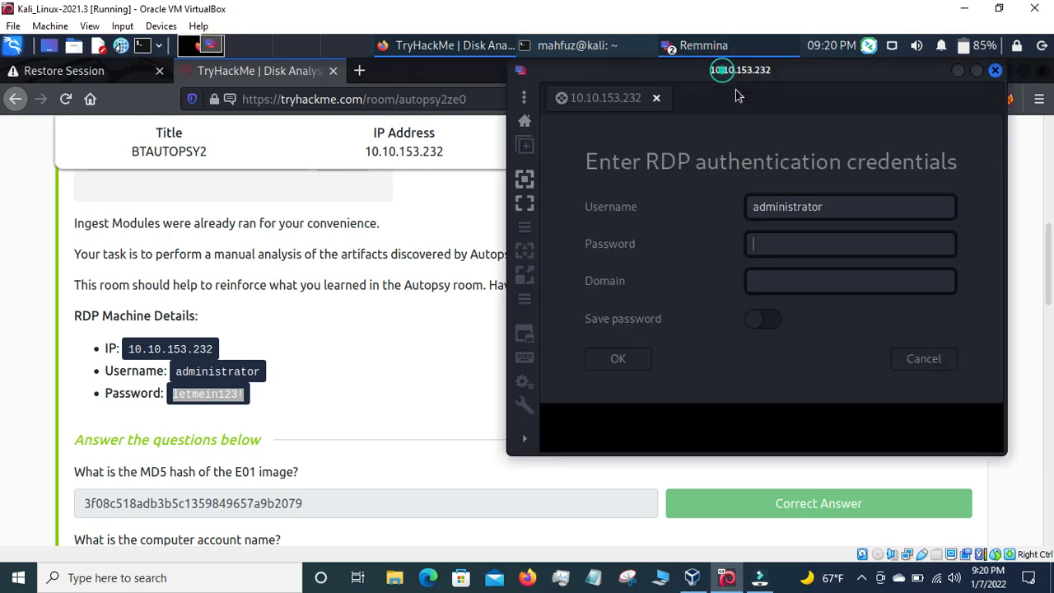
key("ctrl+v")
key("Return")
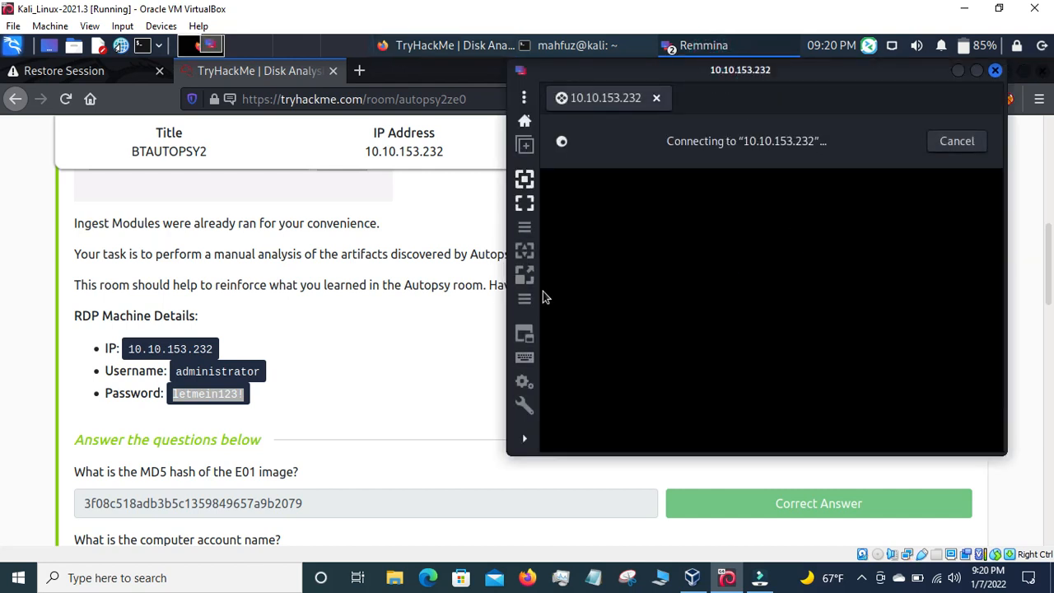
Bring the TryHackMe question about the two password-focused hack tools into view
left_click(453, 347)
scroll(453, 350, "down", 8)
scroll(453, 350, "down", 2)
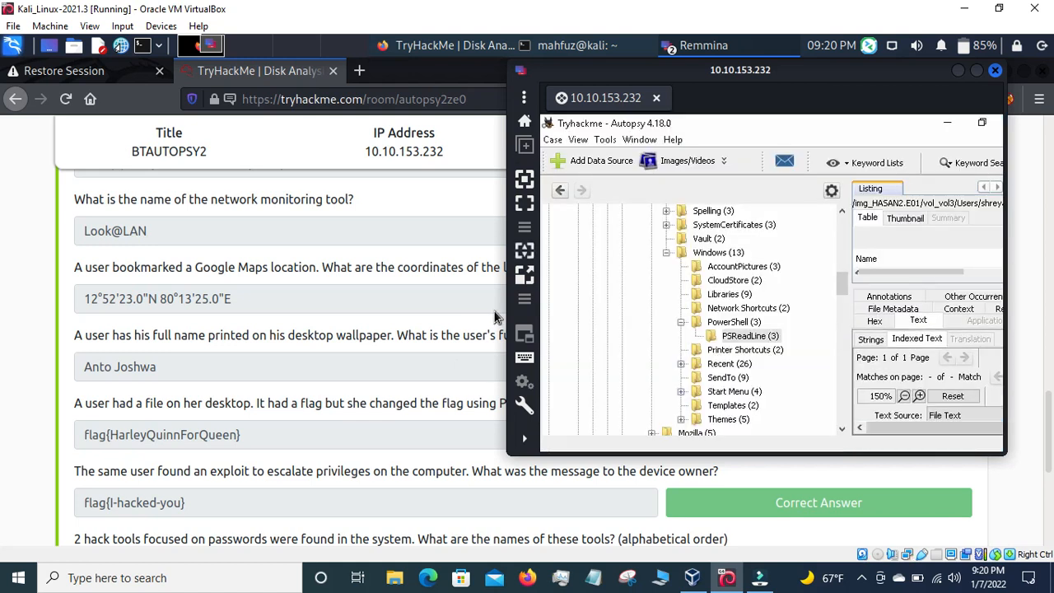
Fit the session window to the remote resolution and maximize it
left_click(976, 71)
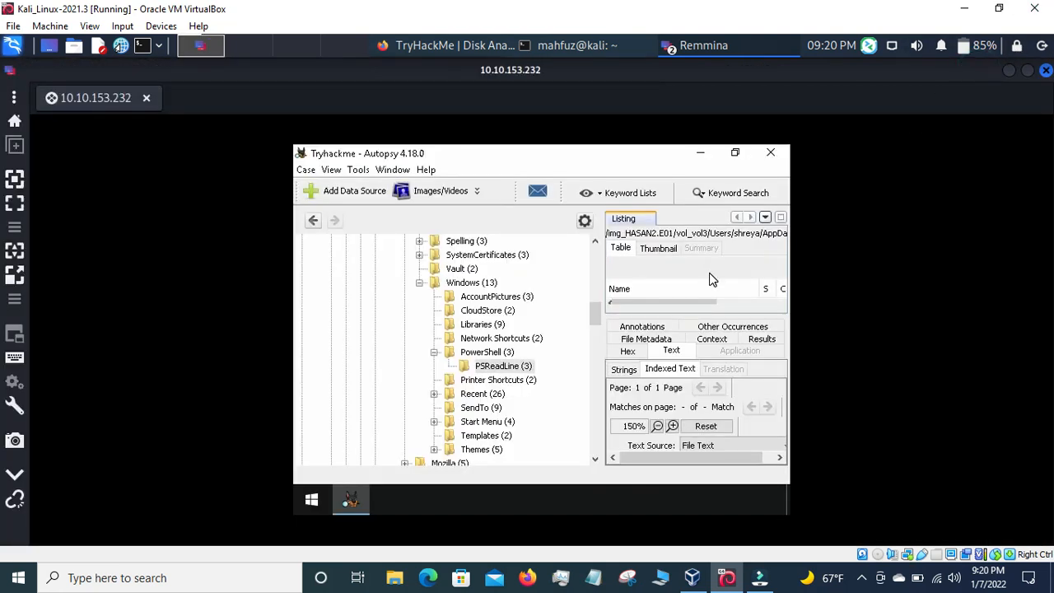
left_click(14, 181)
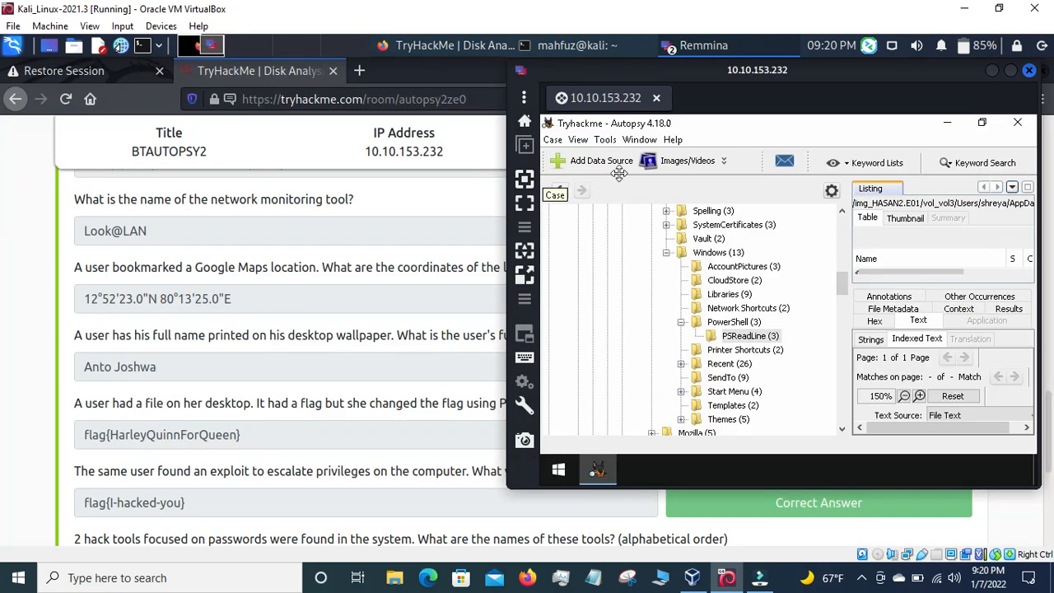
left_click(1012, 70)
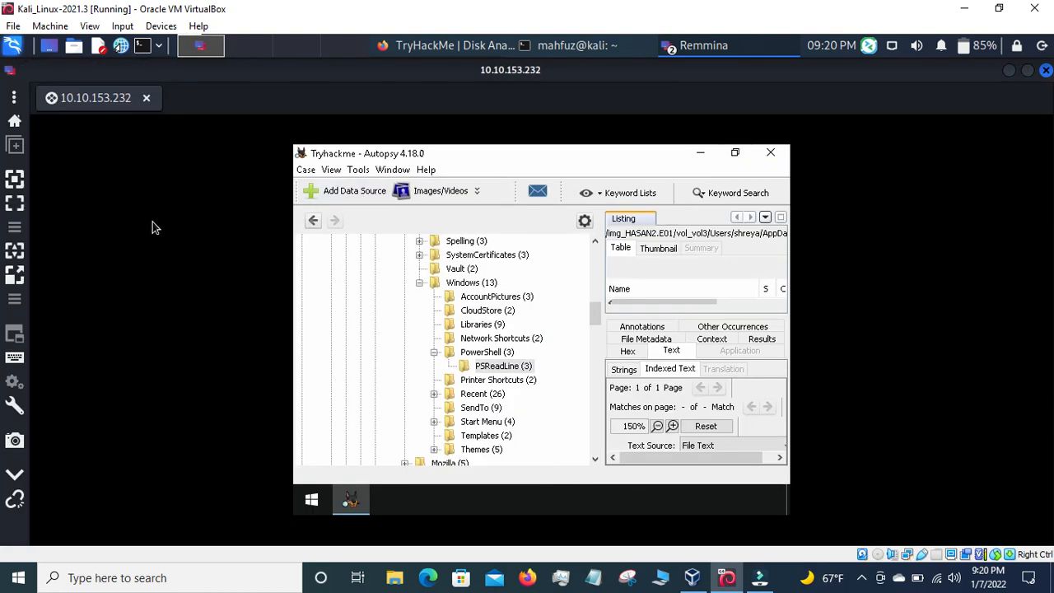
Try the remote session in full screen with scaled mode, and return to the unscaled maximized window
left_click(15, 202)
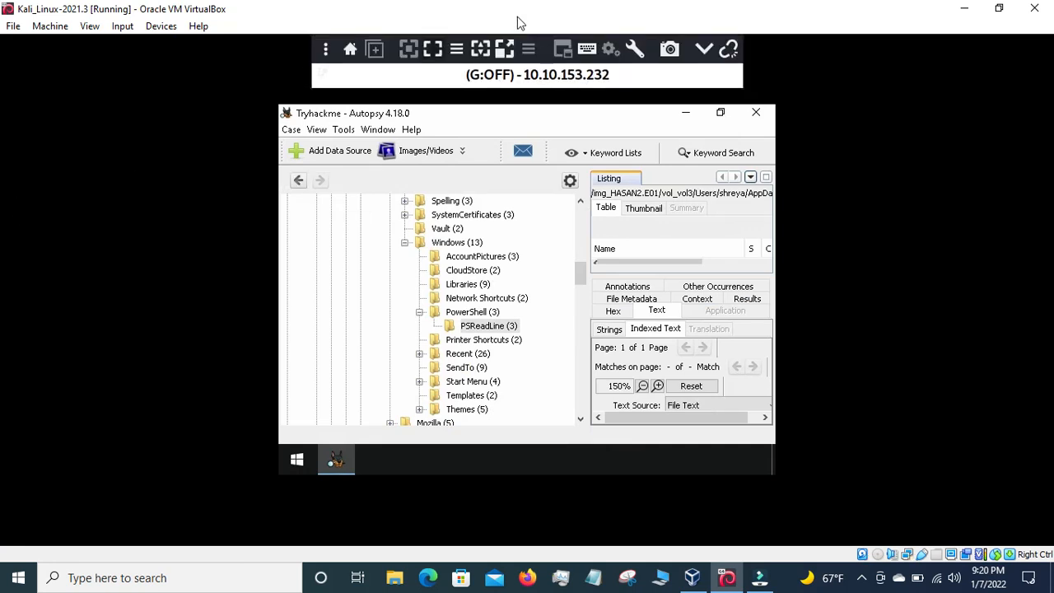
left_click(504, 49)
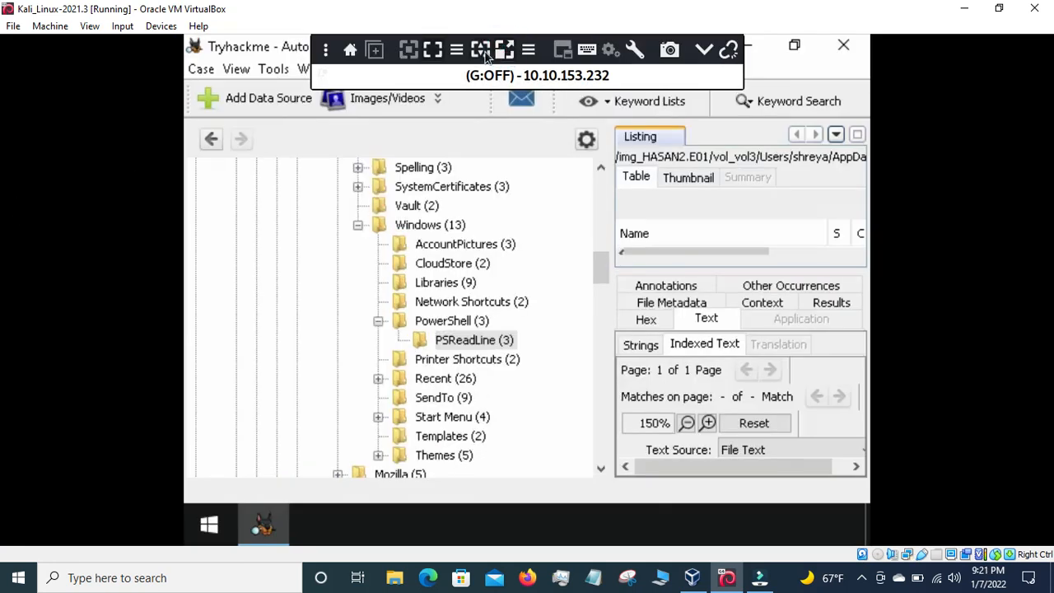
left_click(453, 51)
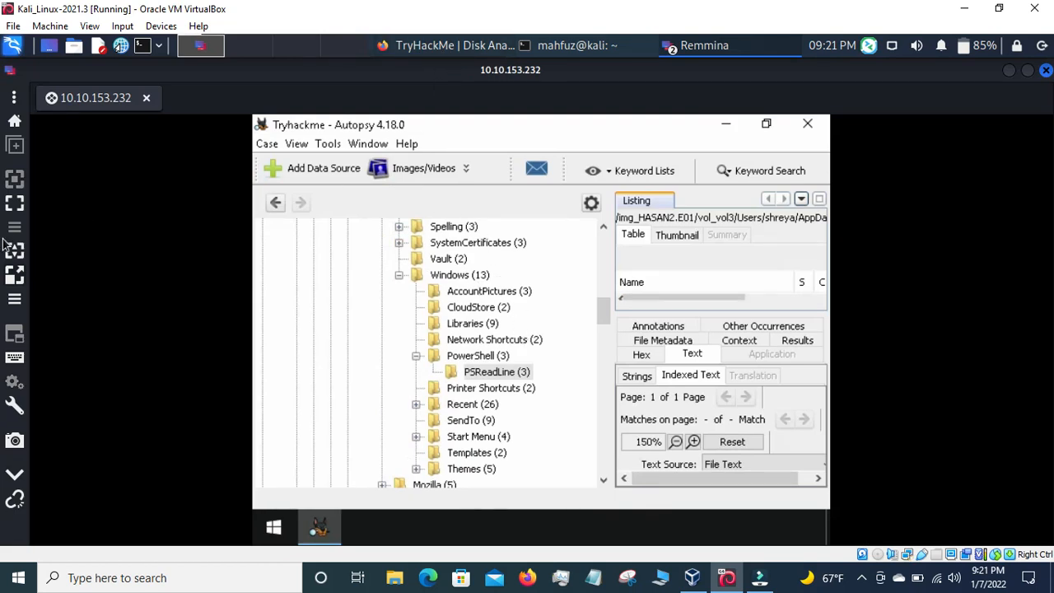
left_click(15, 275)
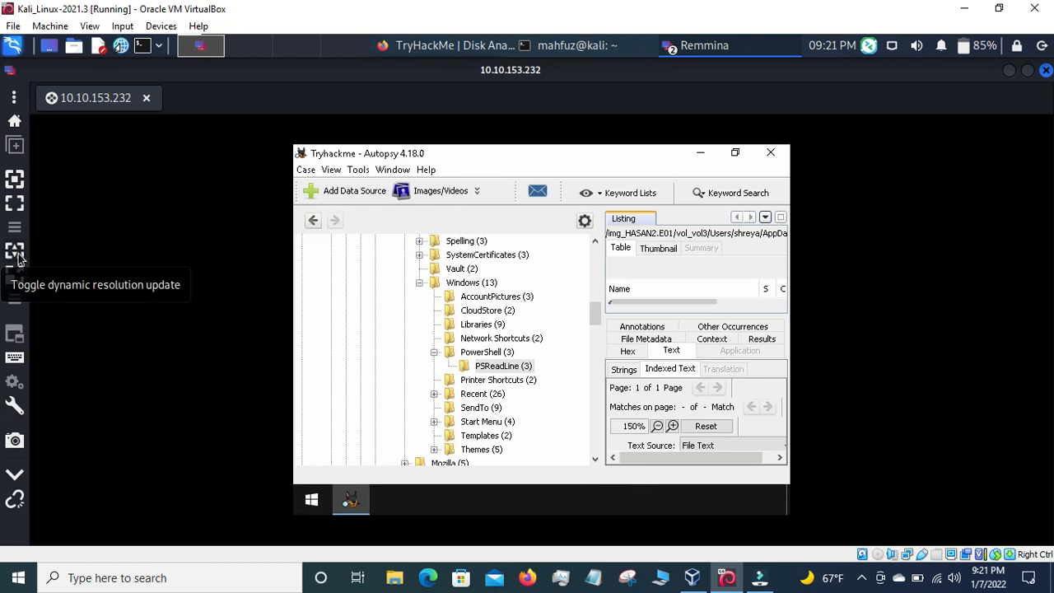
Turn on dynamic resolution update for the maximized session window and maximize Autopsy inside it
left_click(733, 155)
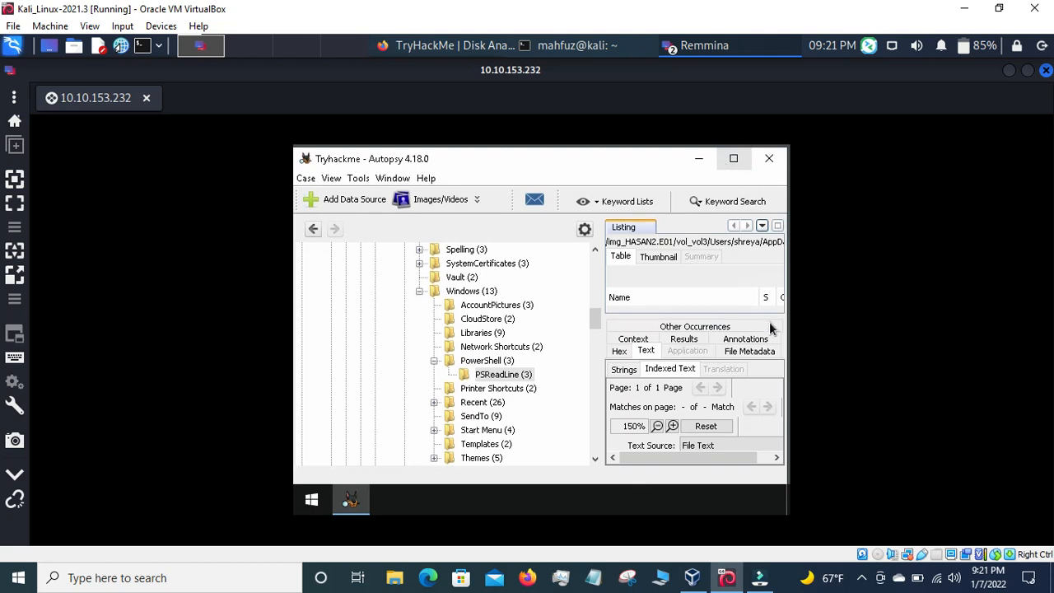
left_click(14, 179)
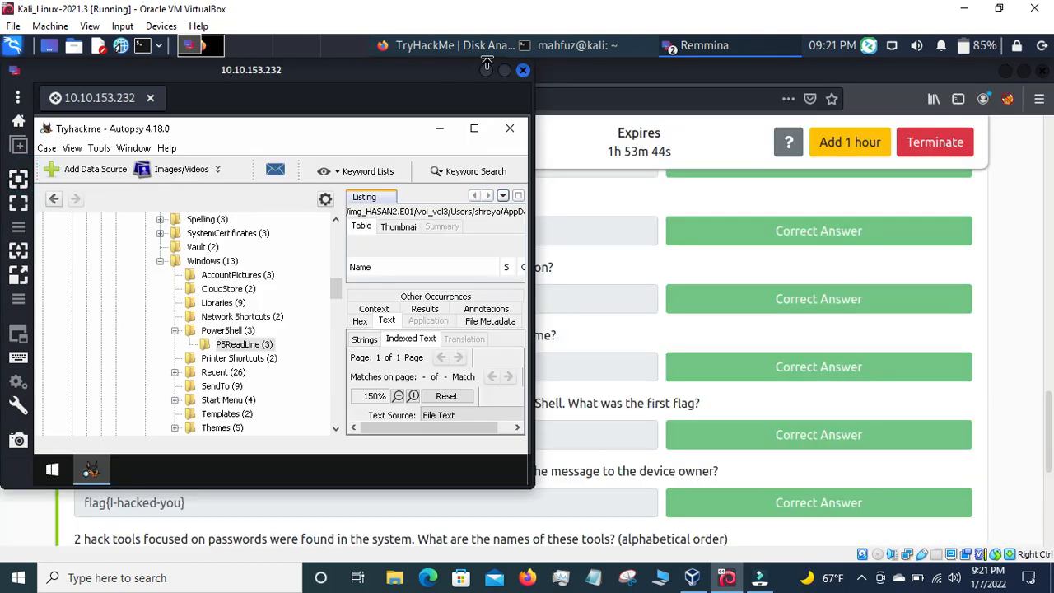
left_click(505, 72)
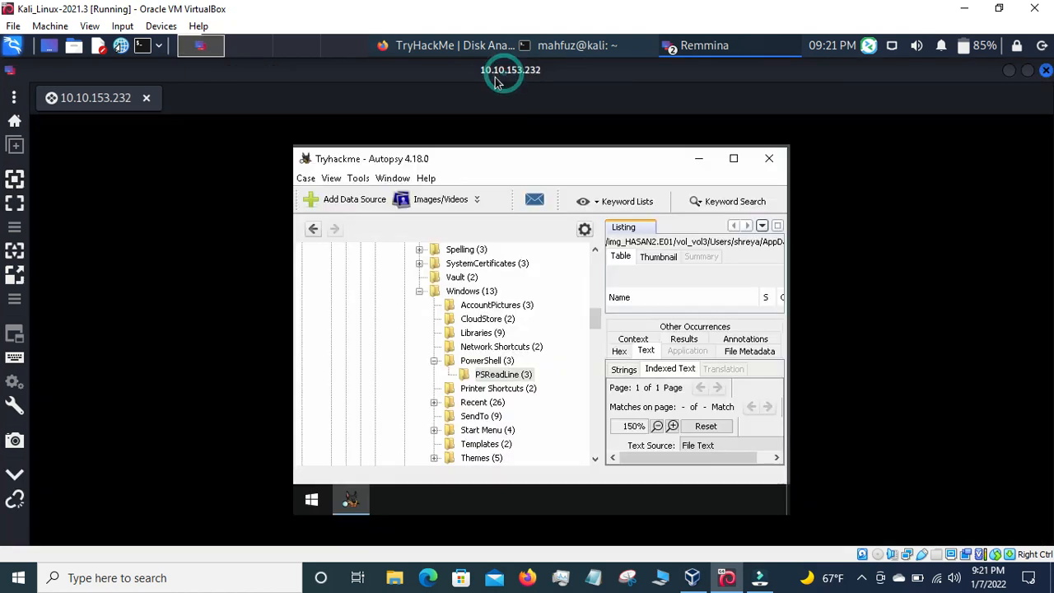
left_click(15, 250)
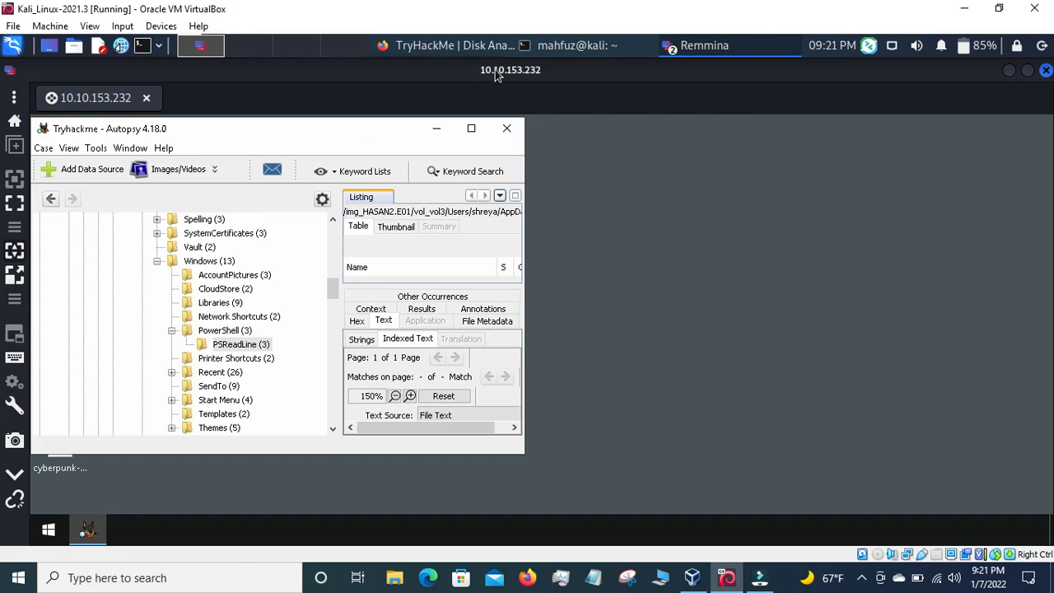
left_click(472, 127)
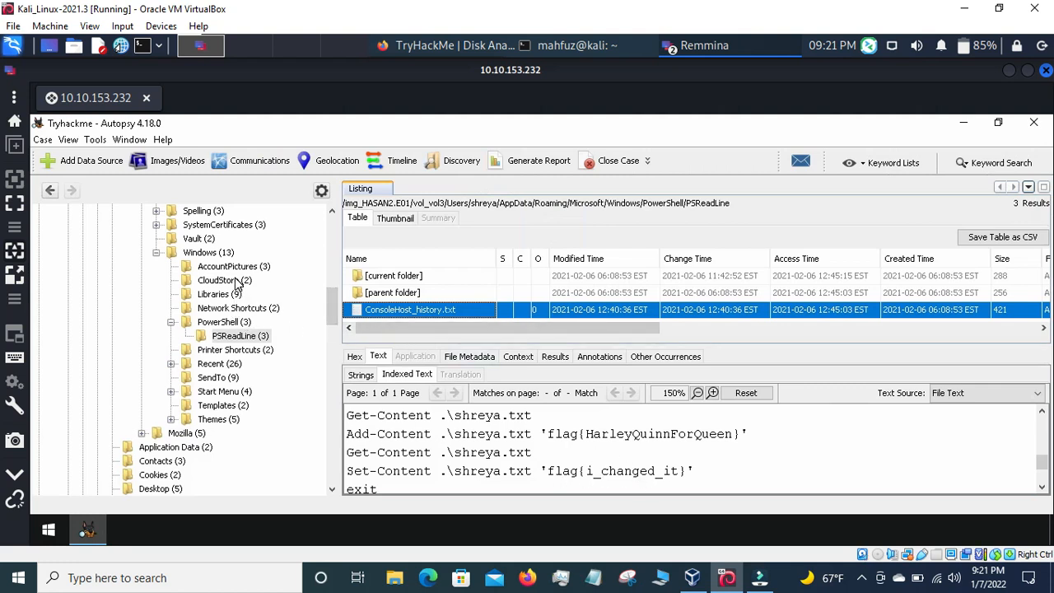
Examine the user shreya's AppData folders around PSReadLine in Autopsy's directory tree
scroll(238, 284, "up", 3)
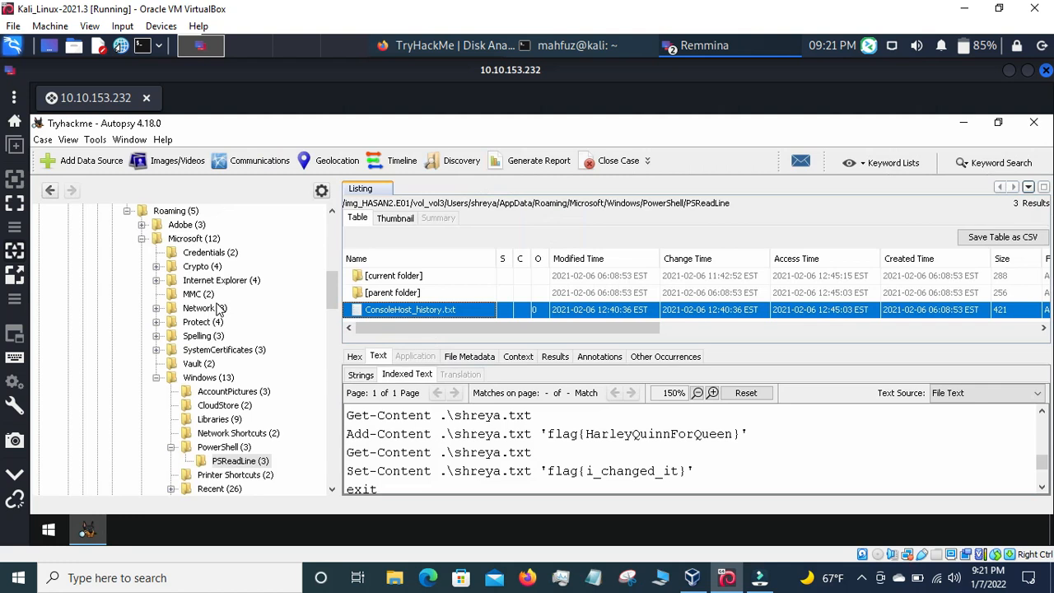
scroll(218, 309, "up", 4)
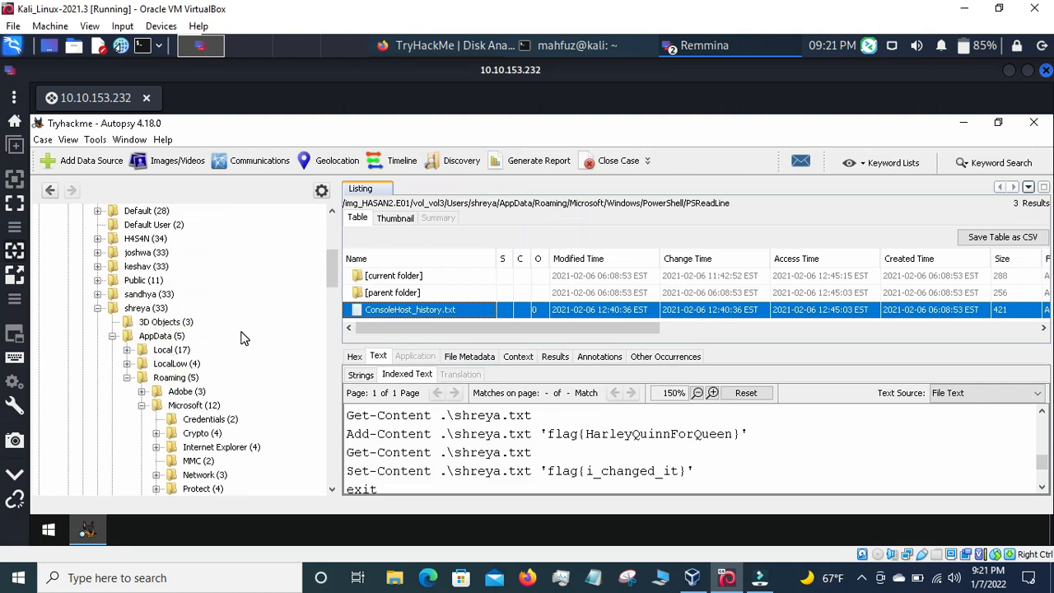
scroll(243, 338, "down", 2)
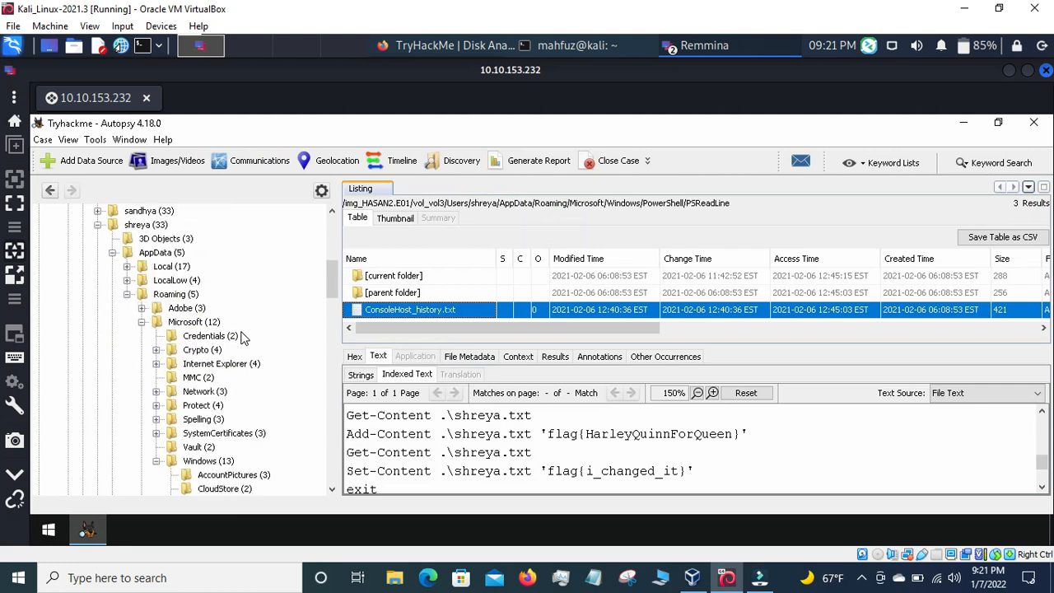
scroll(243, 337, "down", 4)
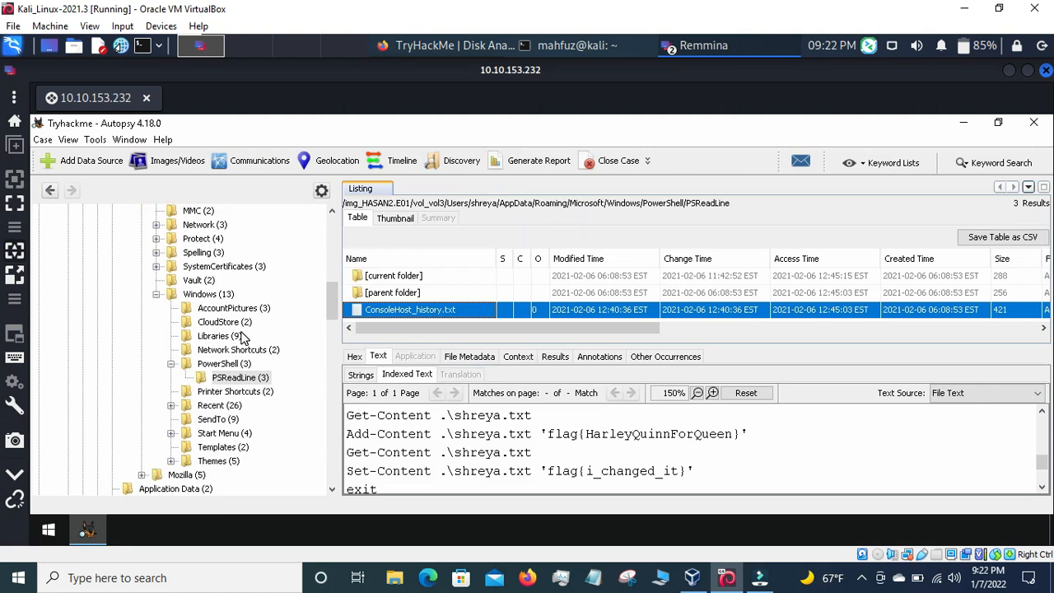
scroll(243, 338, "up", 4)
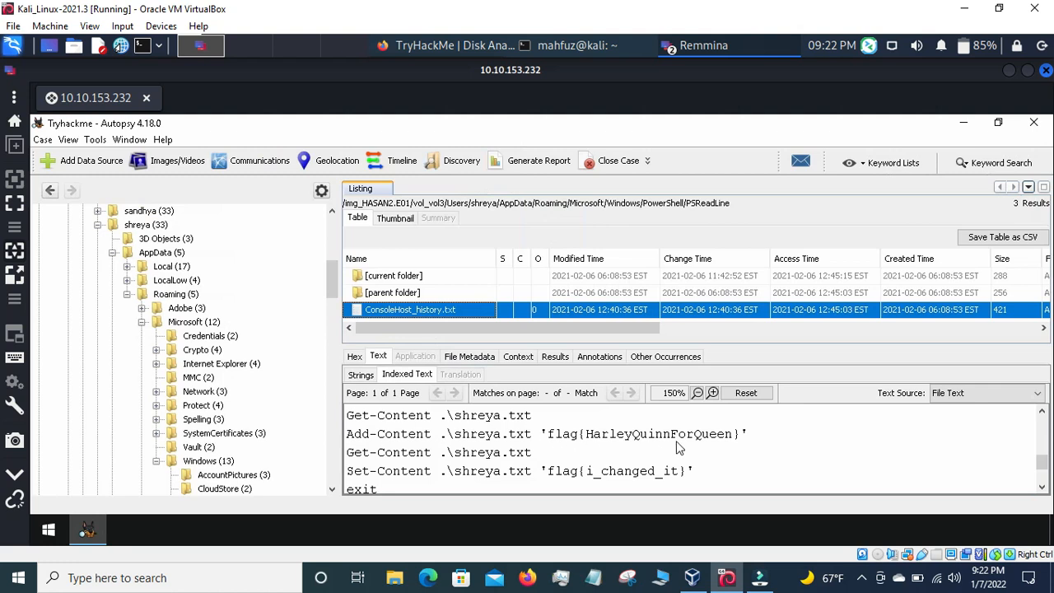
Review the commands in ConsoleHost_history.txt to the end and collapse the Microsoft folder in shreya's Roaming directory
scroll(896, 453, "up", 5)
scroll(712, 411, "down", 5)
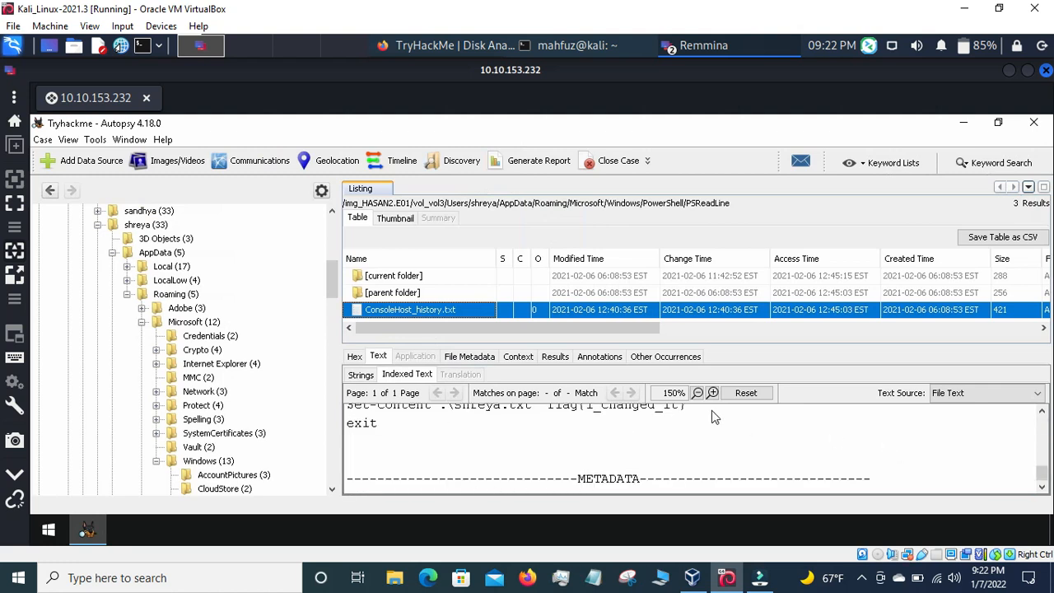
left_click(142, 322)
left_click(155, 322)
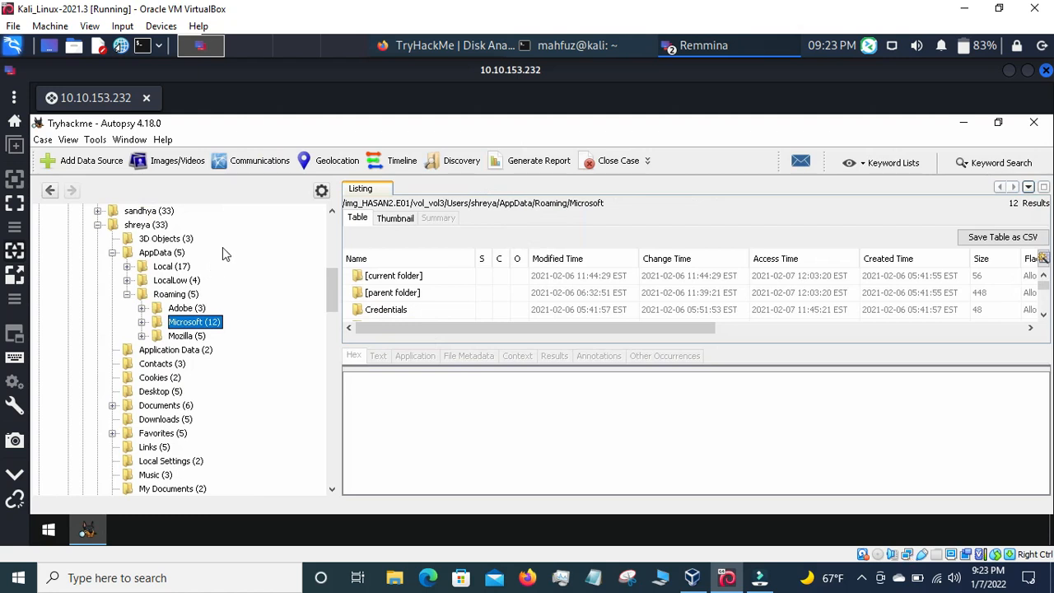
Read the TryHackMe question in Firefox about the exploit's message to the device owner, and return to the Remmina session
left_click(466, 48)
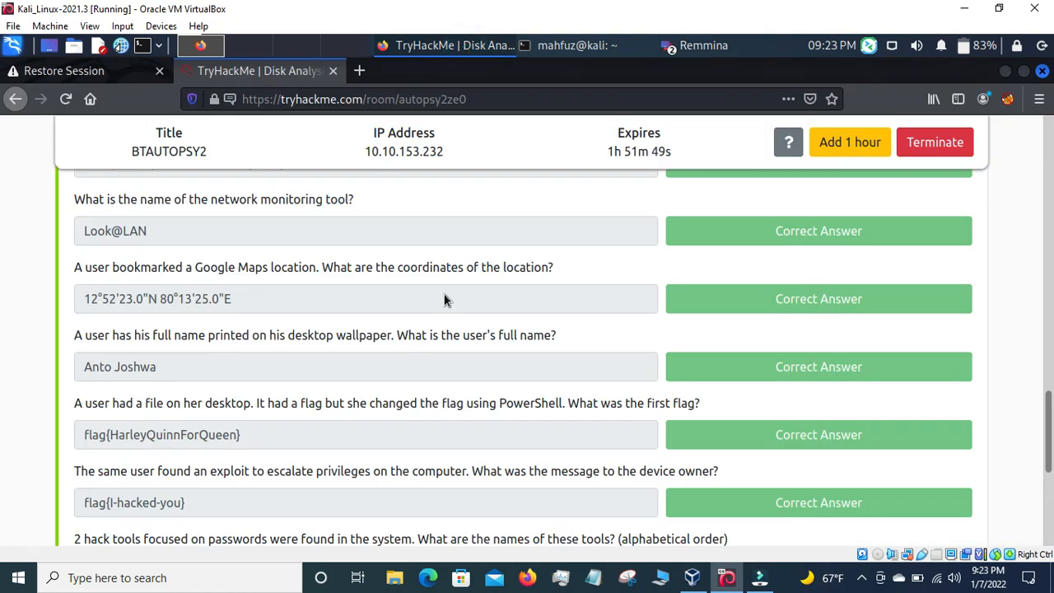
scroll(443, 329, "down", 3)
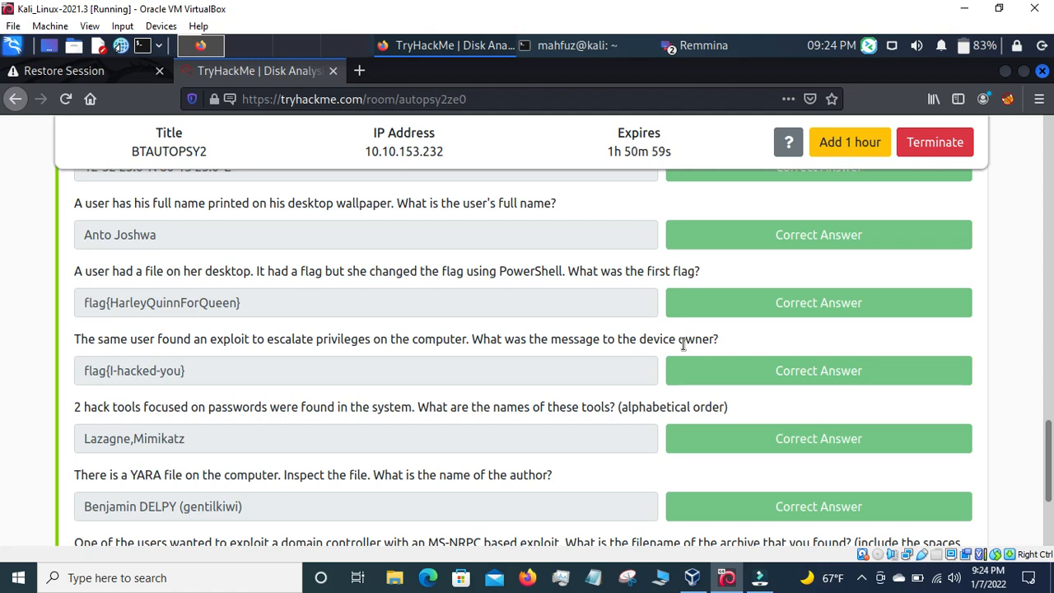
left_click(685, 45)
left_click(699, 70)
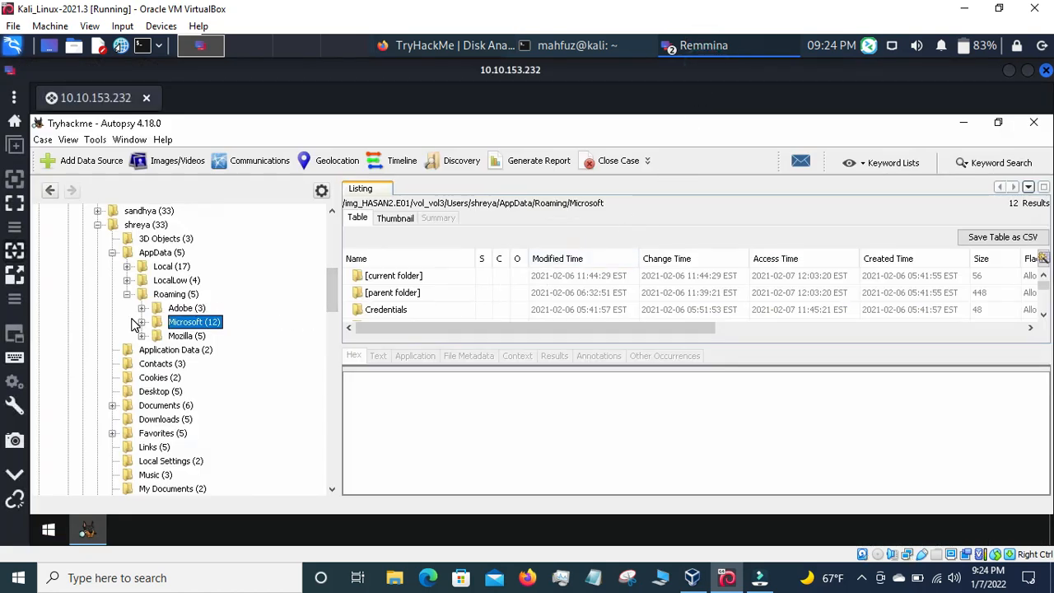
List the contents of shreya's Desktop folder and enlarge the file listing to show all its entries
scroll(134, 323, "up", 3)
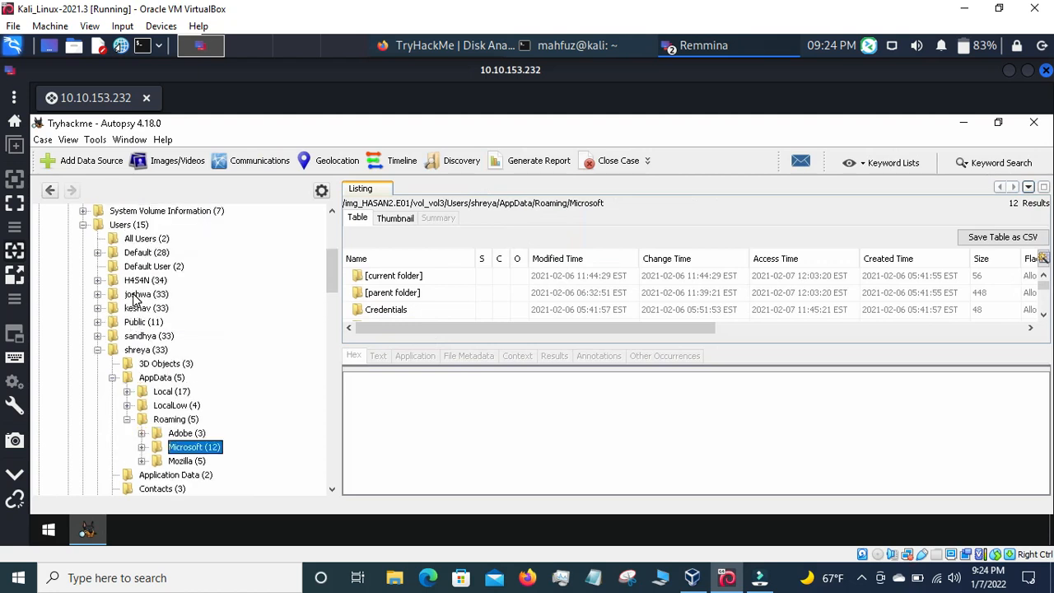
scroll(226, 329, "down", 4)
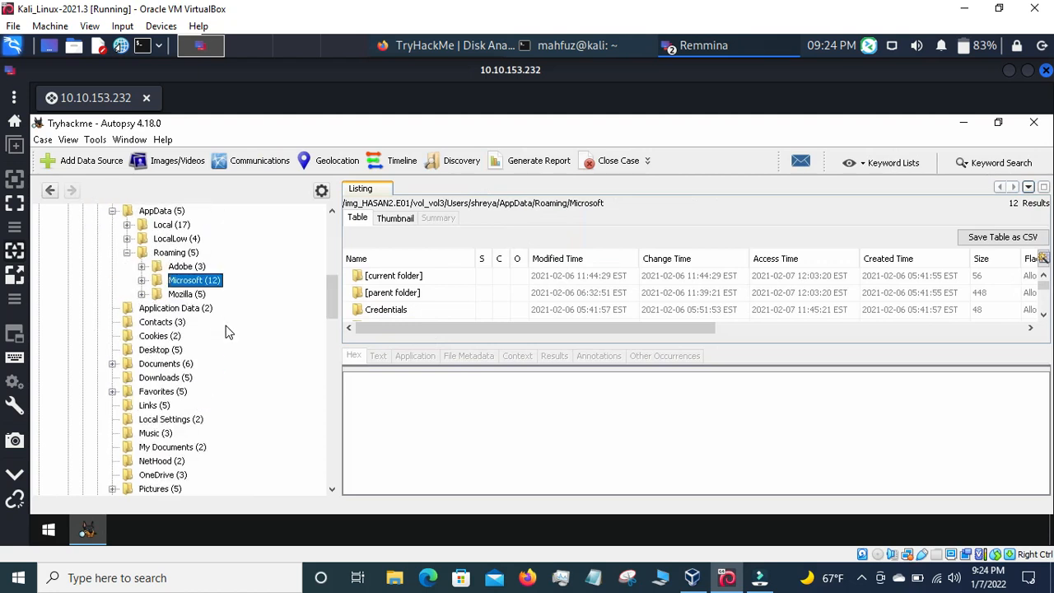
scroll(226, 329, "down", 1)
left_click(149, 310)
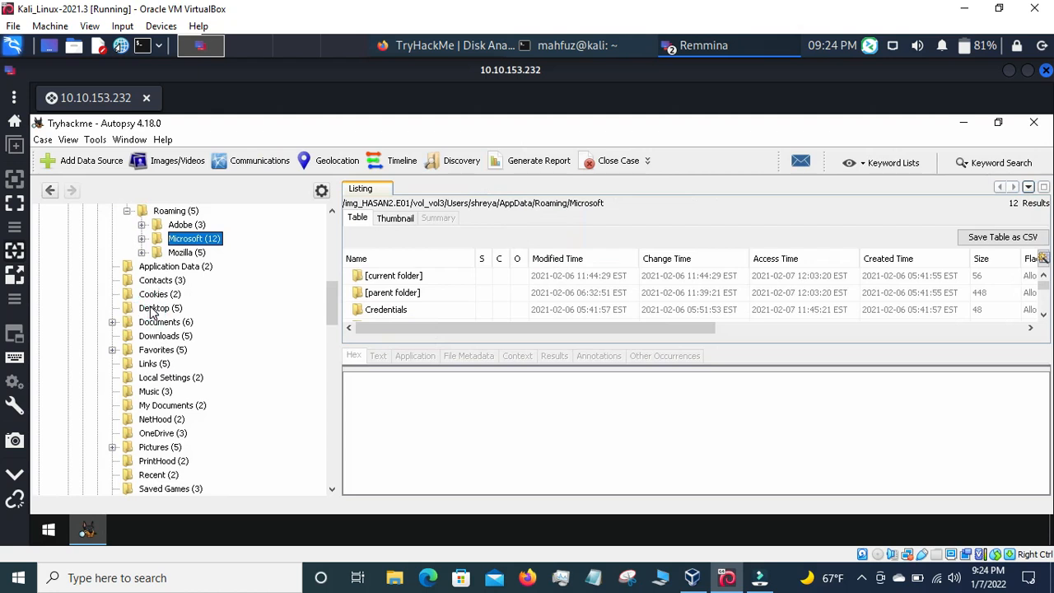
left_click(152, 311)
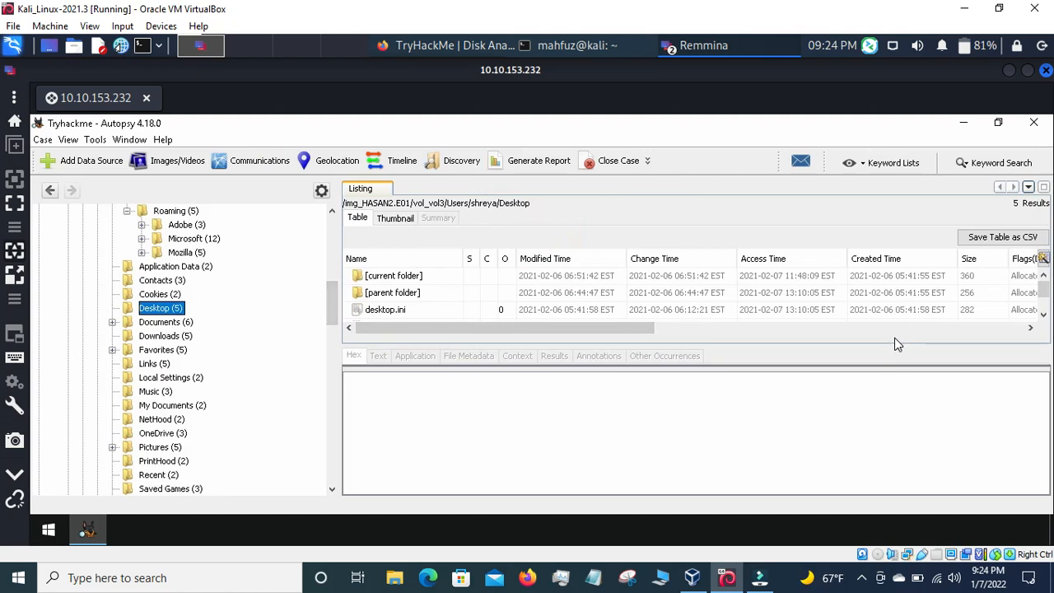
left_click_drag(894, 346, 897, 417)
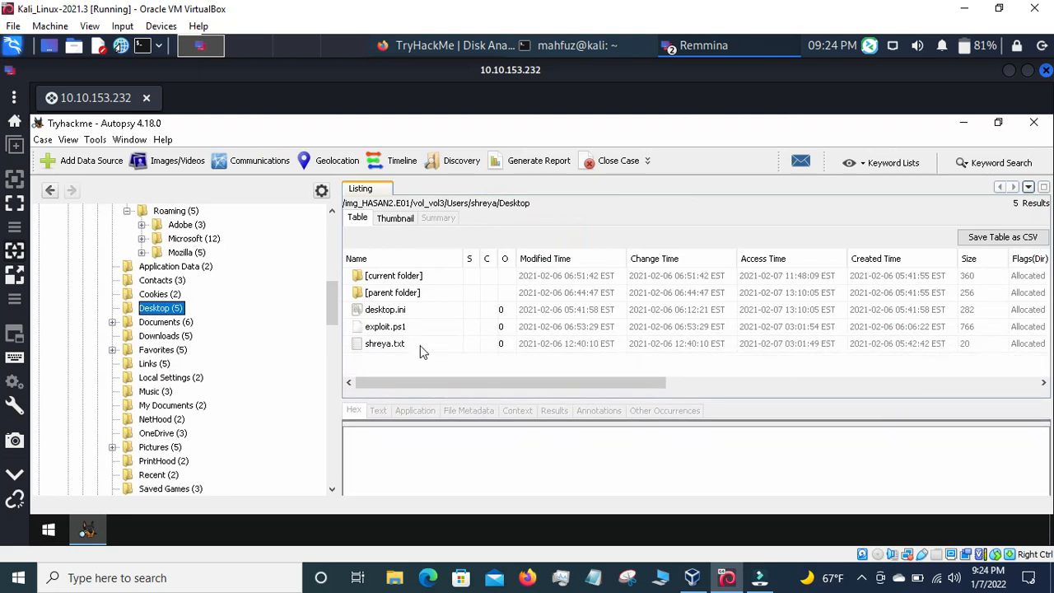
Inspect the indexed text of shreya.txt and exploit.ps1, enlarging the content viewer to read the script
left_click(392, 345)
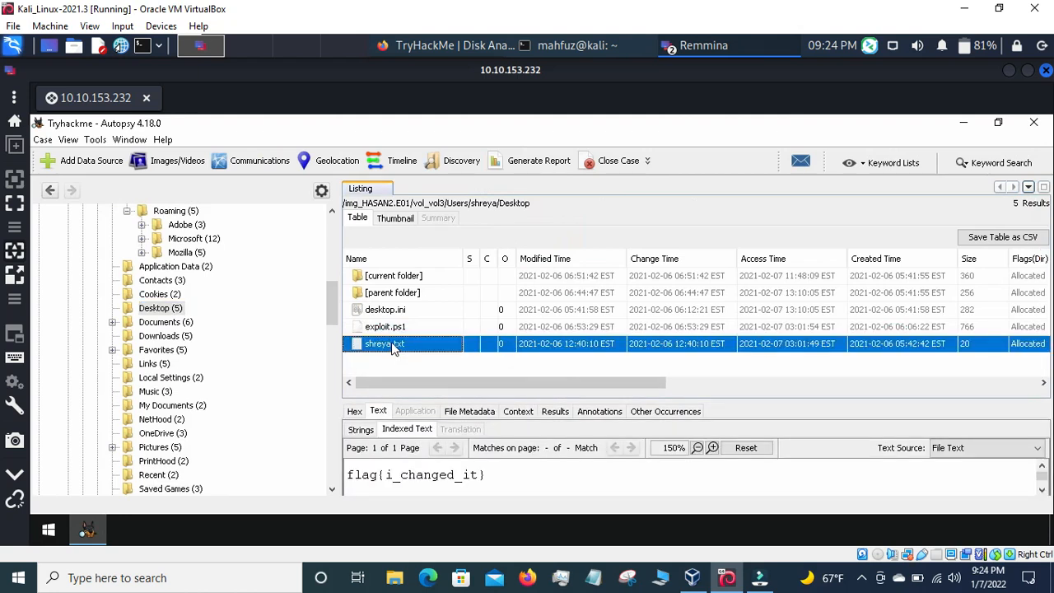
left_click(386, 327)
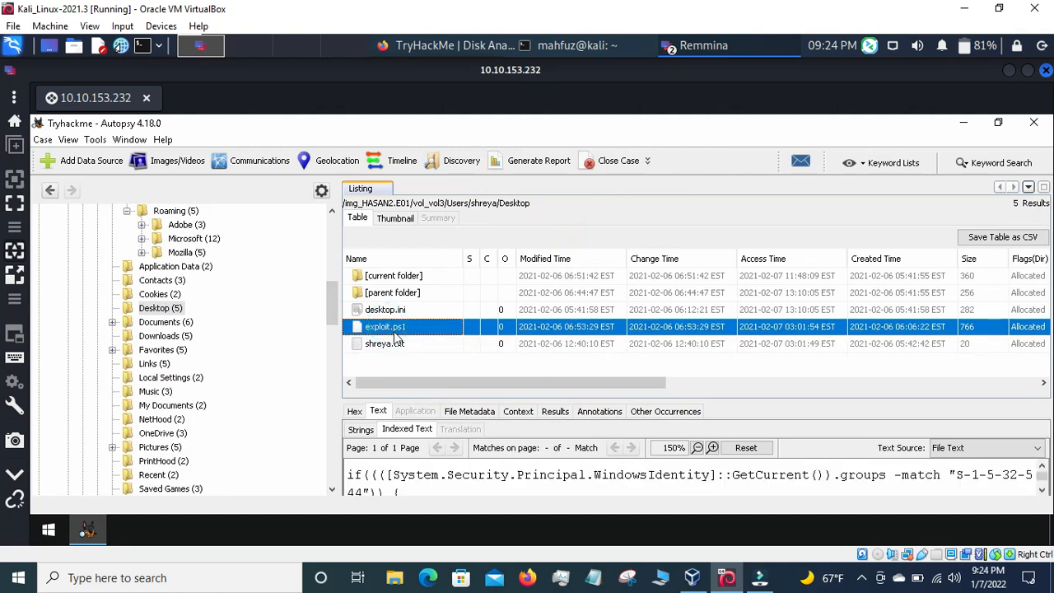
left_click(395, 346)
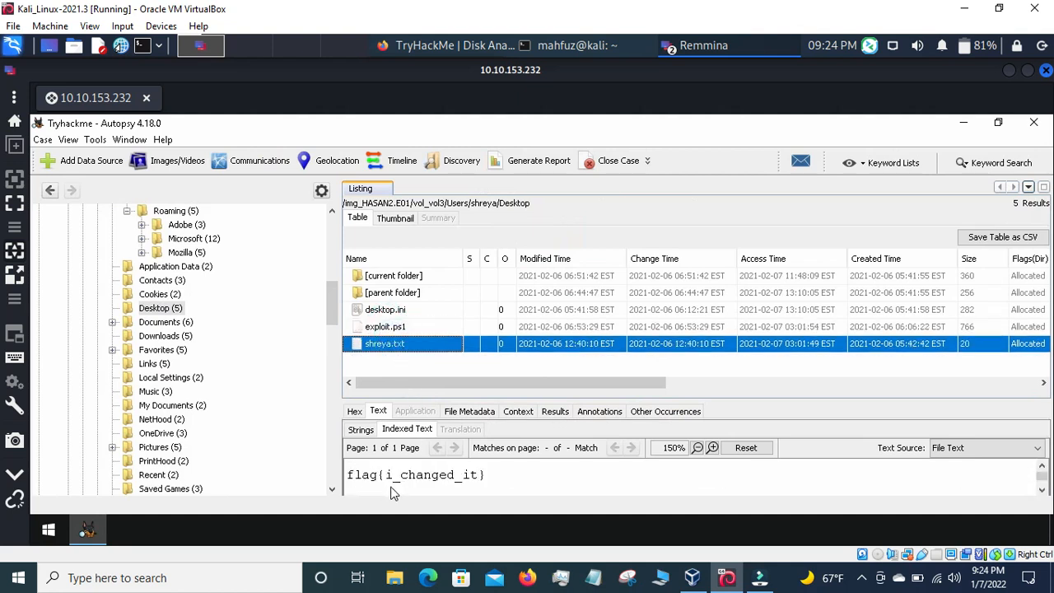
left_click(393, 329)
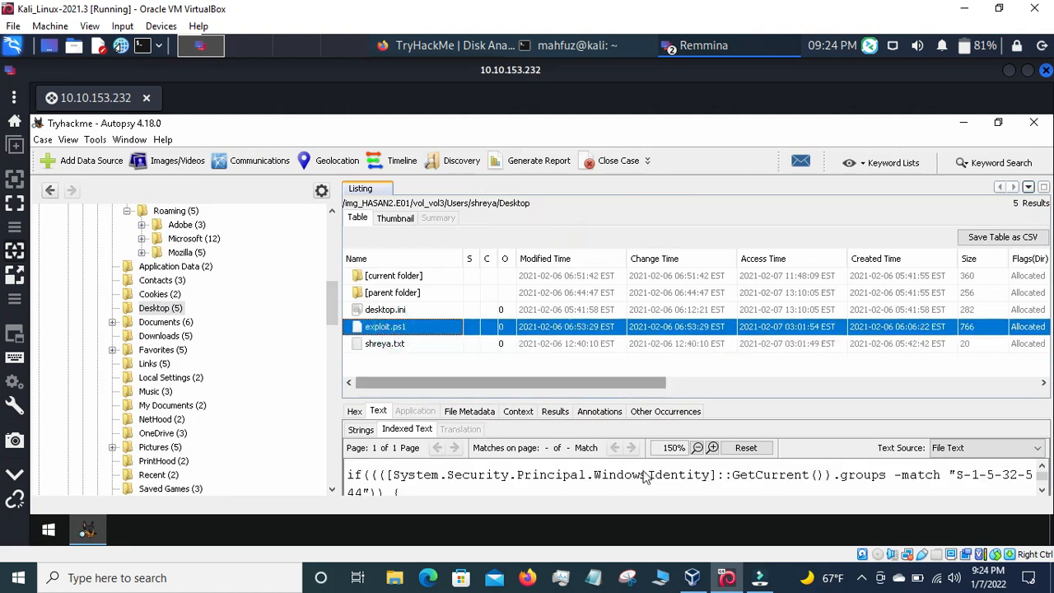
left_click_drag(791, 400, 799, 317)
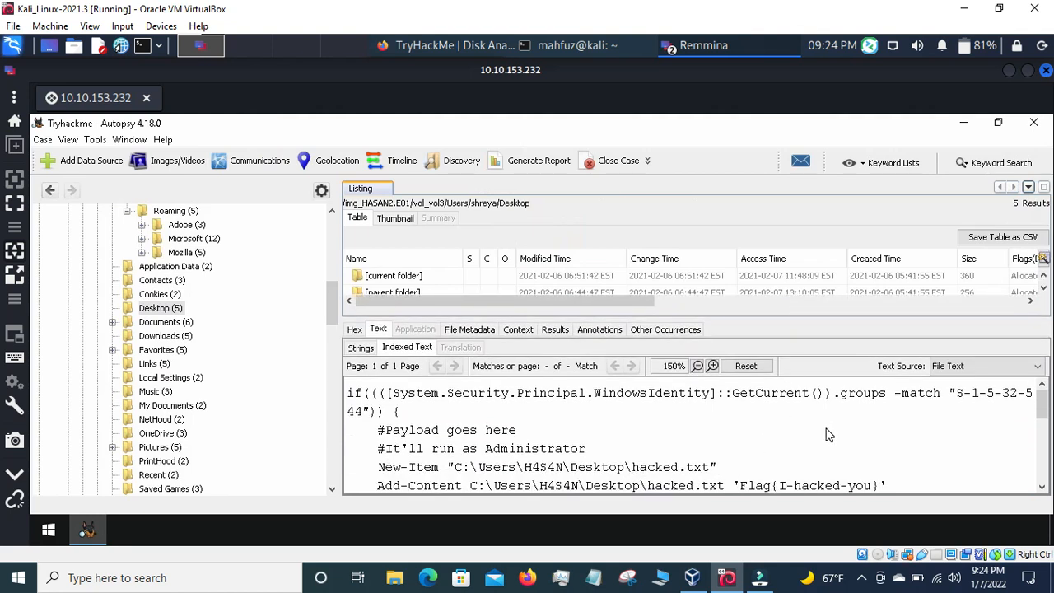
scroll(803, 444, "down", 2)
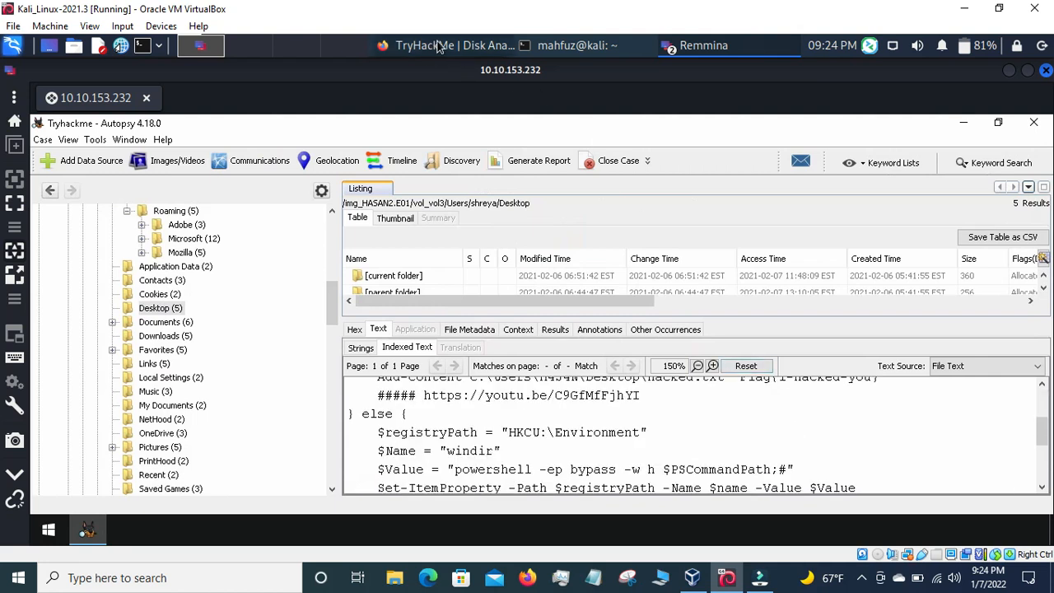
Recheck the exploit question in Firefox, and examine the exploit.ps1 script from start to end in the Remmina session
left_click(439, 47)
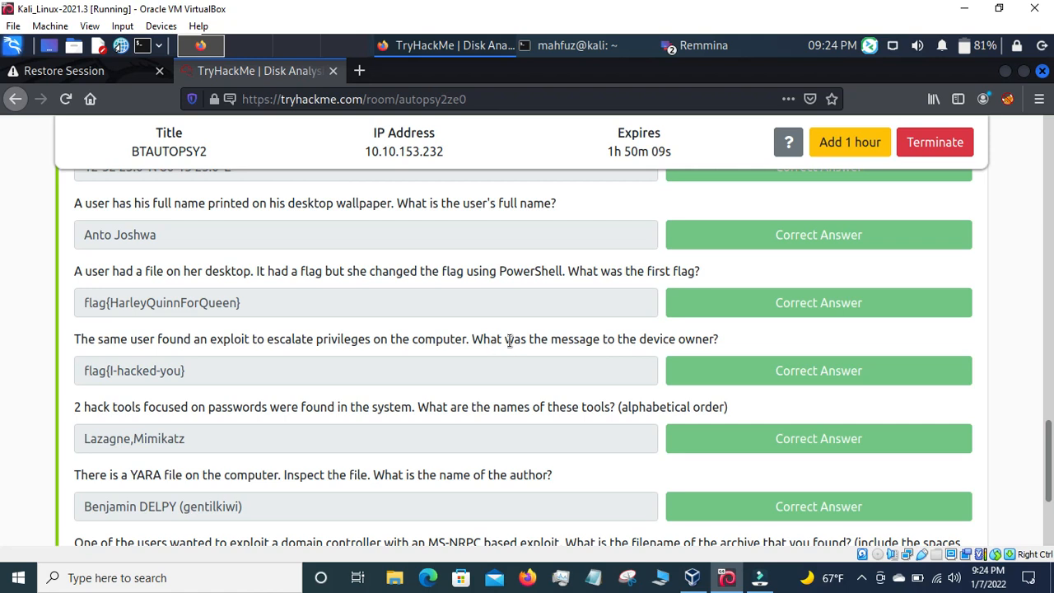
left_click(702, 45)
left_click(708, 67)
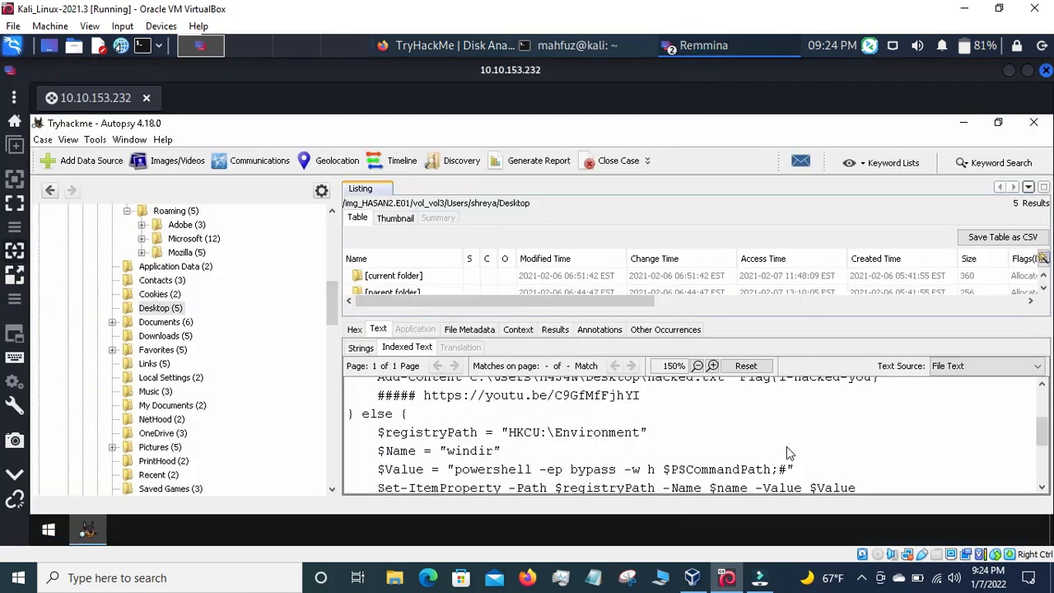
scroll(848, 441, "up", 2)
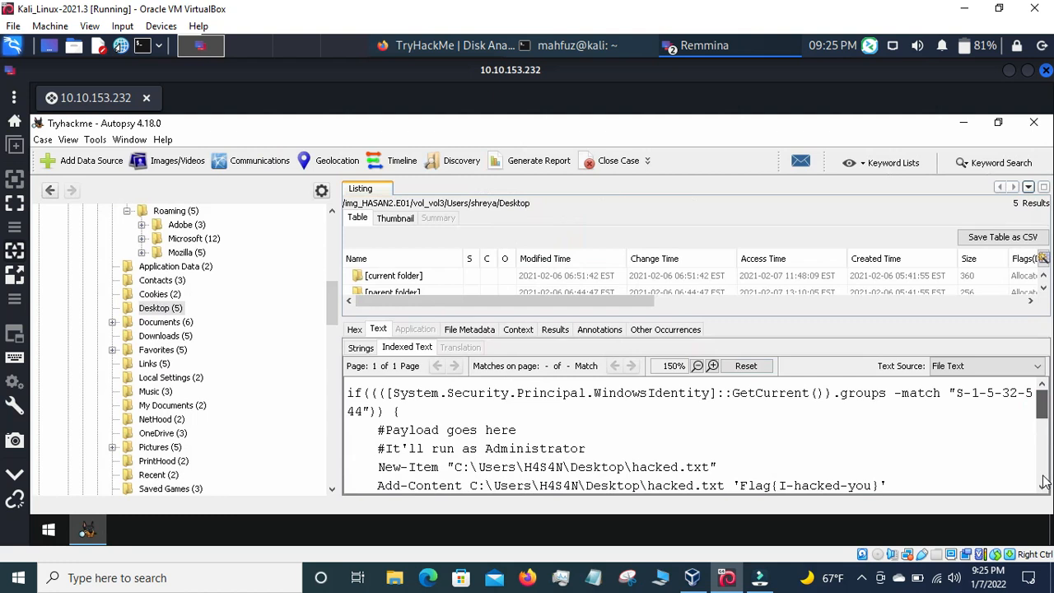
scroll(1044, 482, "down", 5)
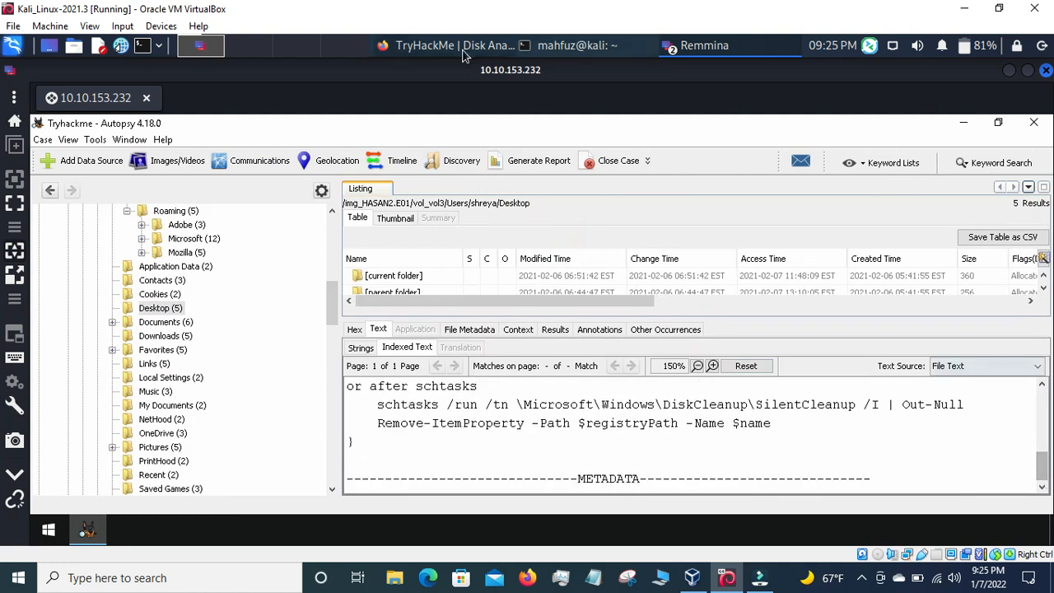
Read the TryHackMe question in Firefox about two password-focused hack tools, and return to the Remmina session
left_click(462, 47)
scroll(223, 368, "down", 1)
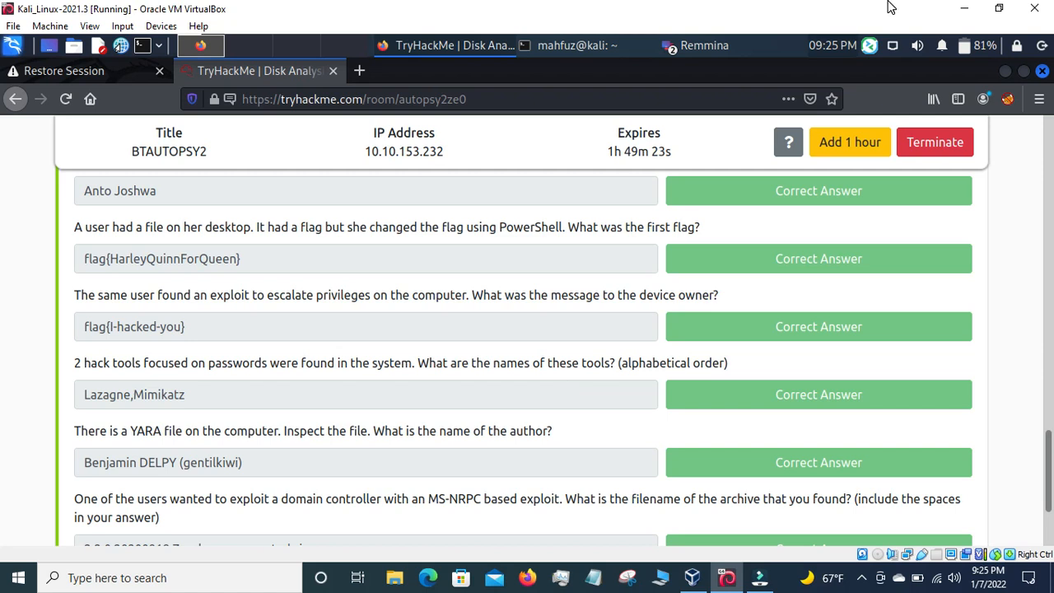
left_click(690, 46)
left_click(713, 72)
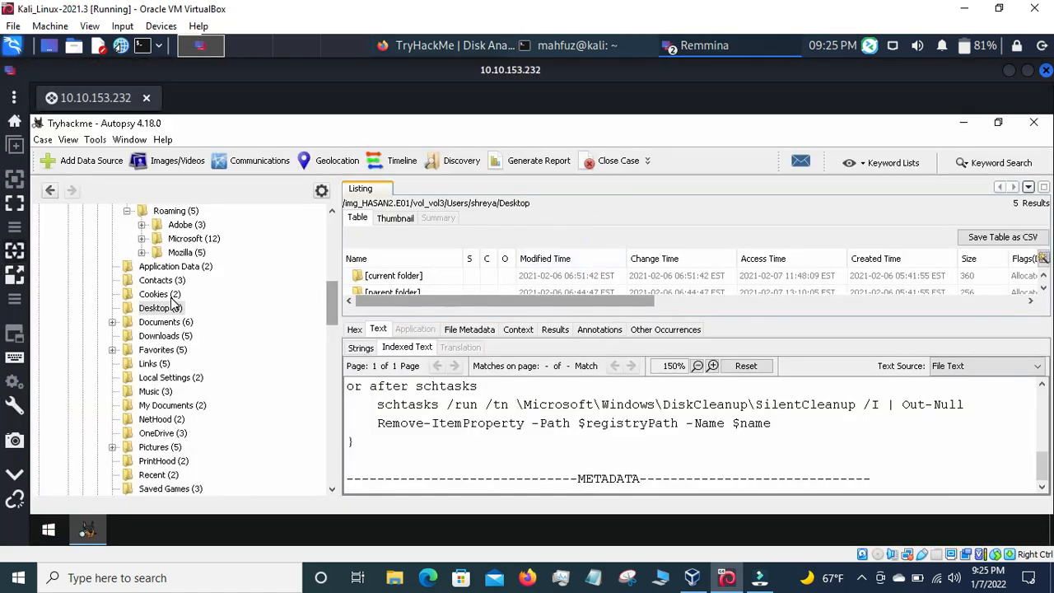
Collapse vol3 in the data source tree, enlarge the file listing, and open the Installed Programs results
scroll(148, 296, "up", 8)
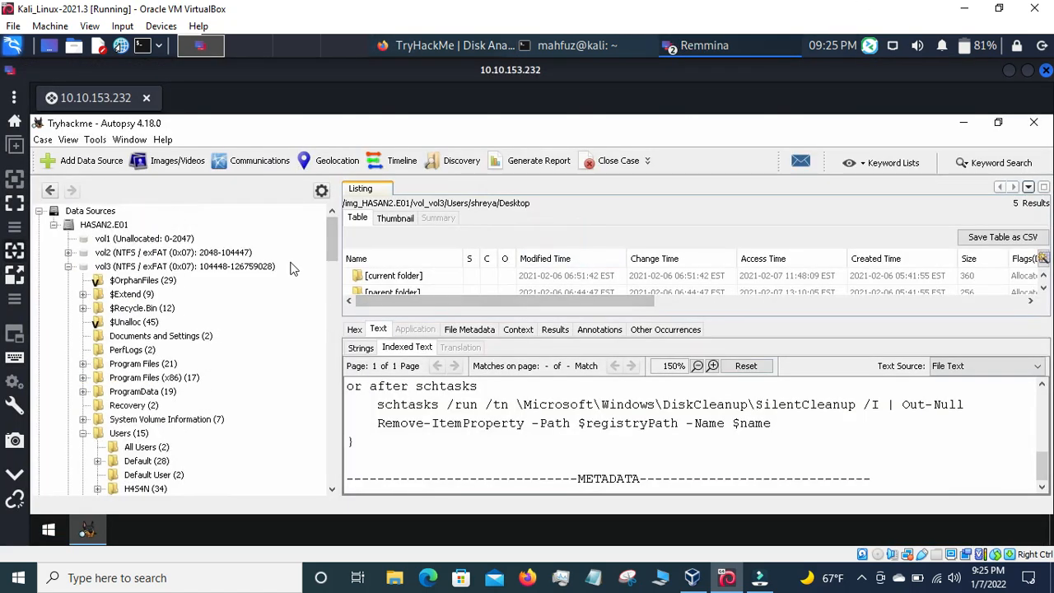
left_click(68, 267)
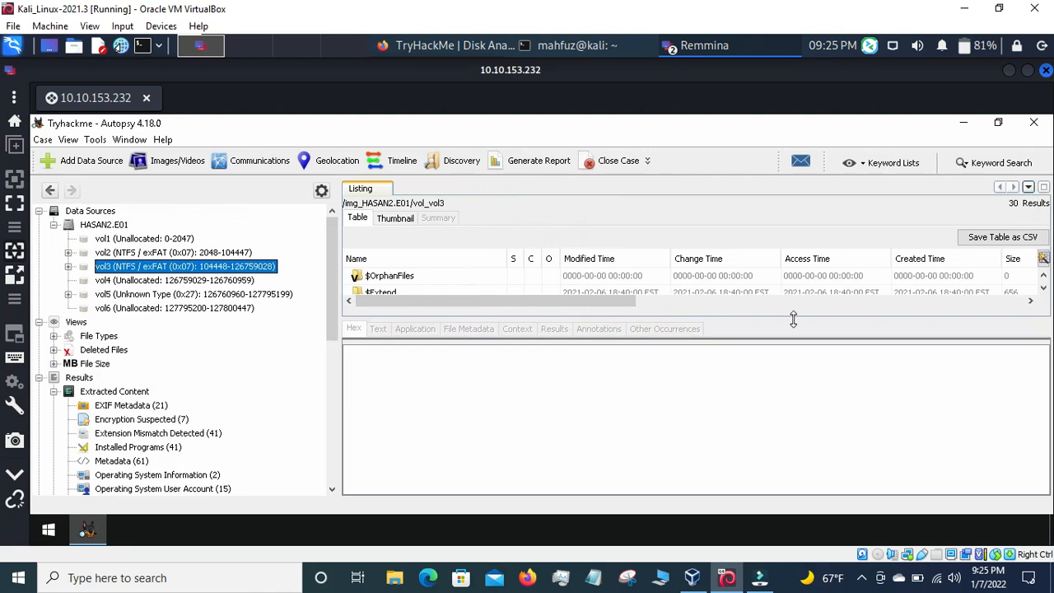
left_click_drag(794, 320, 799, 384)
scroll(205, 402, "down", 5)
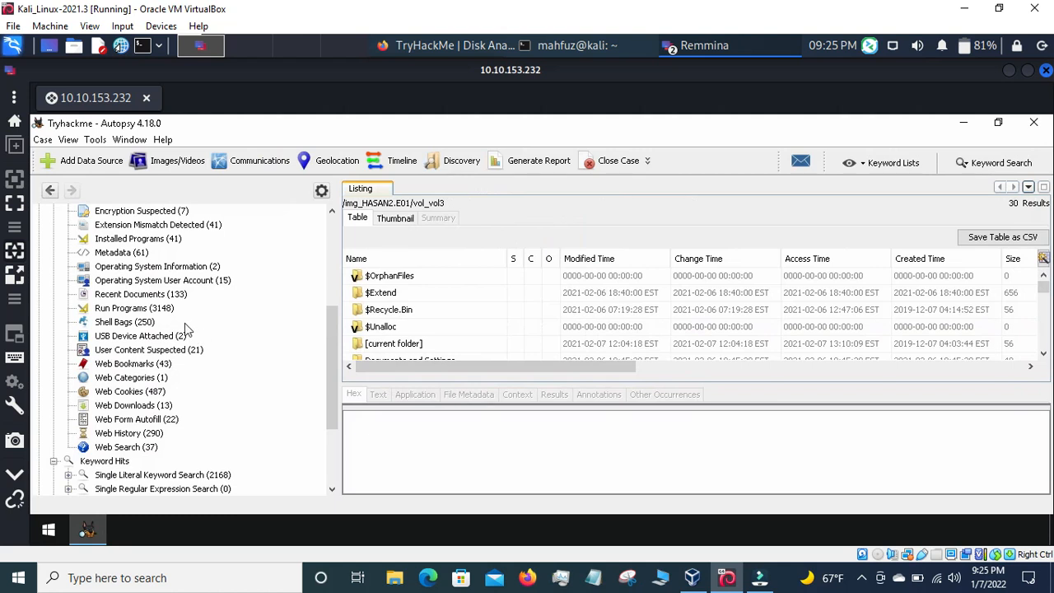
left_click(150, 239)
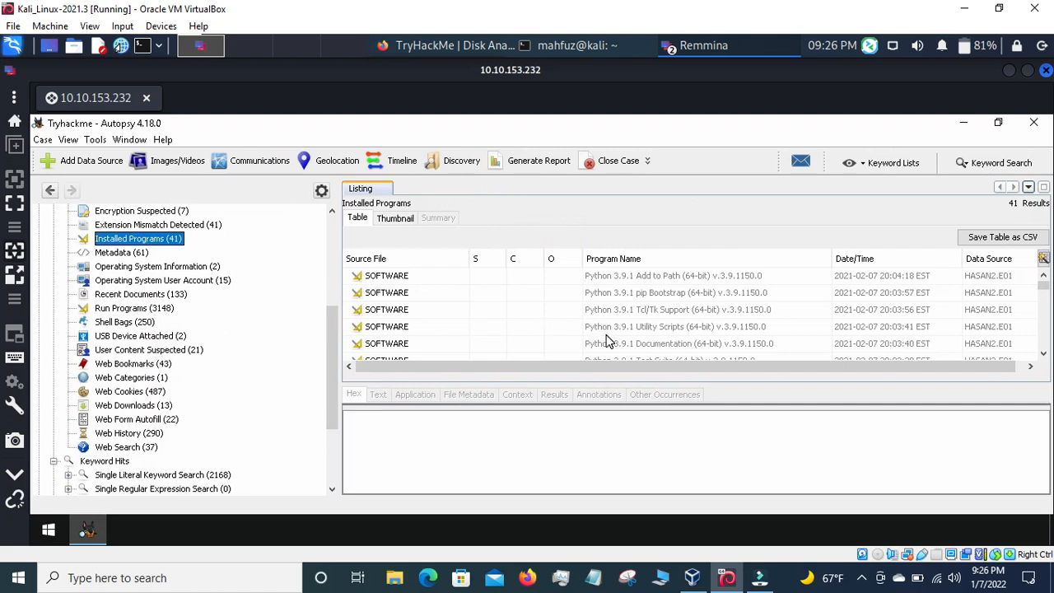
Examine the Installed Programs entries one by one from the first to the last for password-focused hack tools
left_click(714, 278)
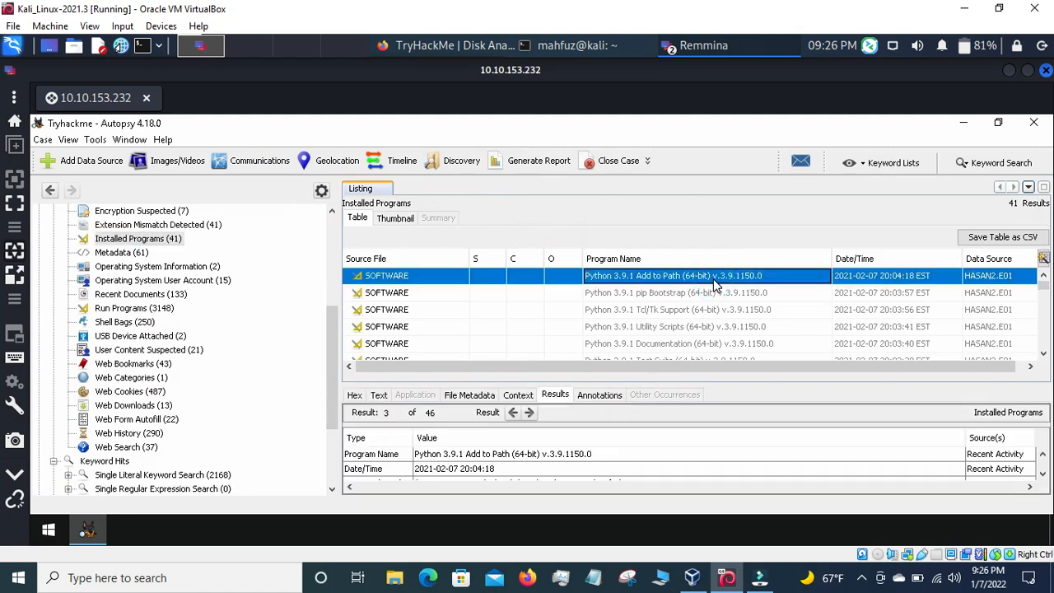
key("Down")
key("Down")
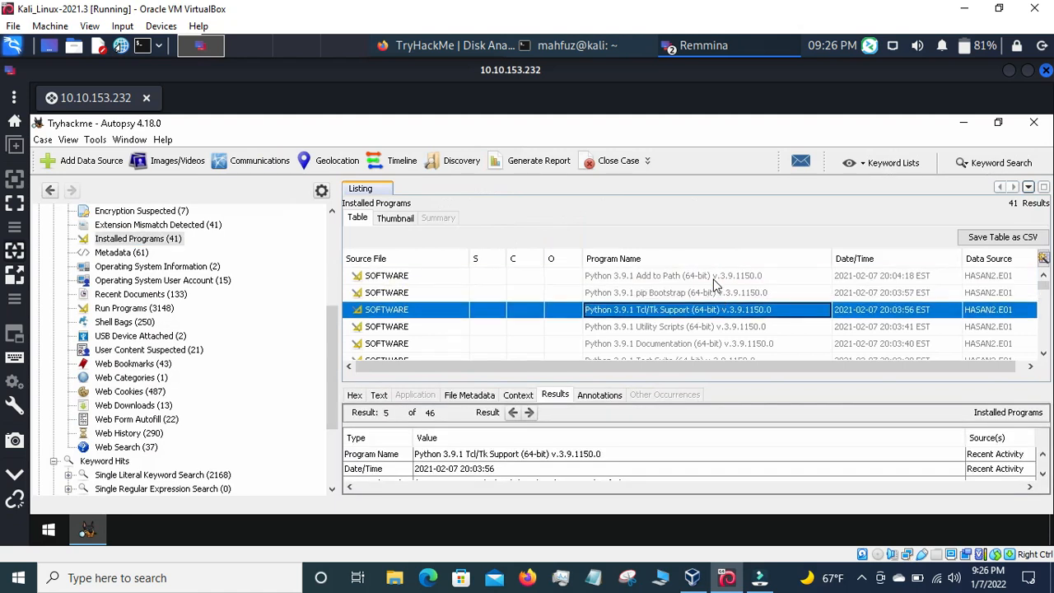
key("Down")
key("Down")
key("Down")
key("Down")
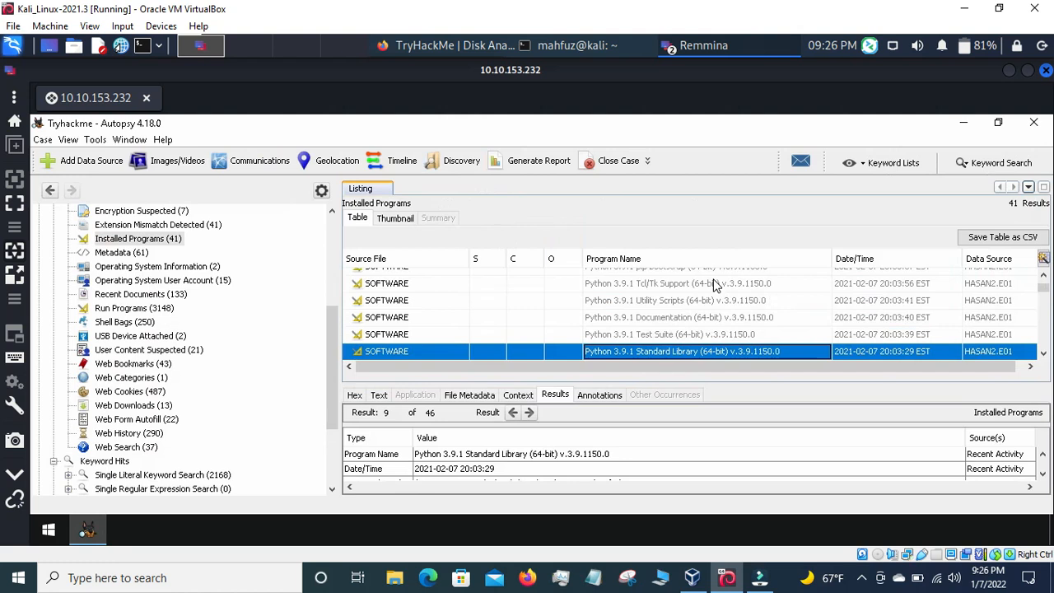
key("Down")
key("Down")
key("Down")
key("Down")
key("Down")
key("Down")
key("Down")
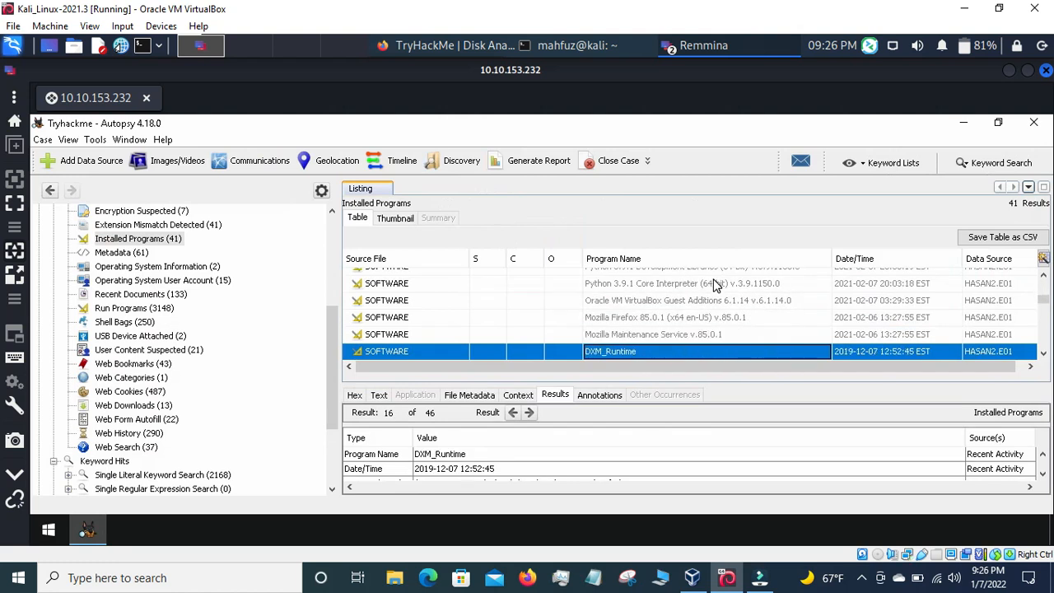
key("Down")
key("Down")
key("Down")
key("Down")
key("Down")
key("Down")
key("Down")
key("Down")
key("Down")
key("Down")
key("Down")
key("Down")
key("Down")
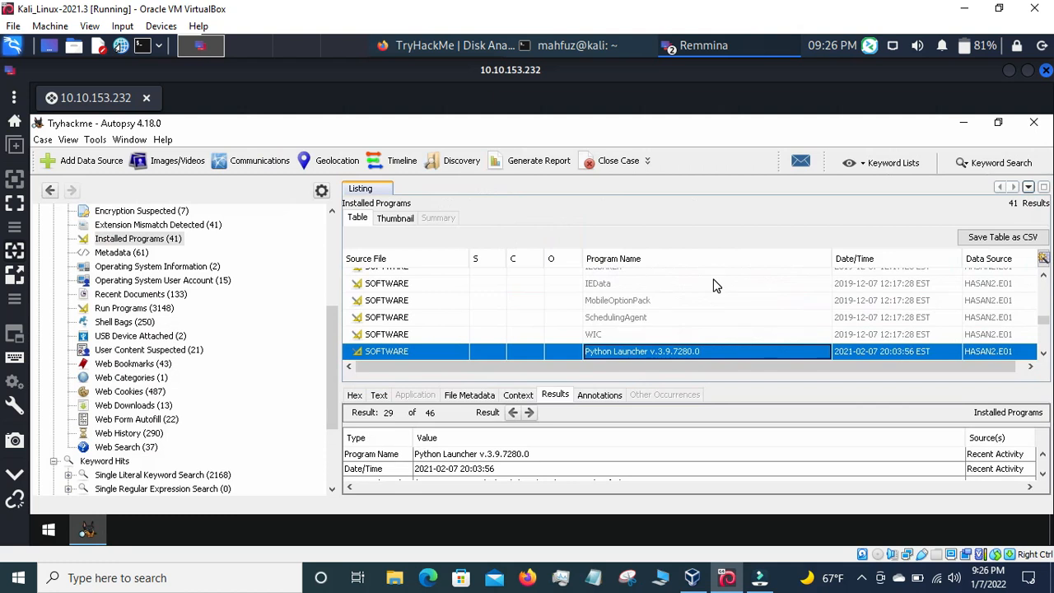
key("Down")
key("Down")
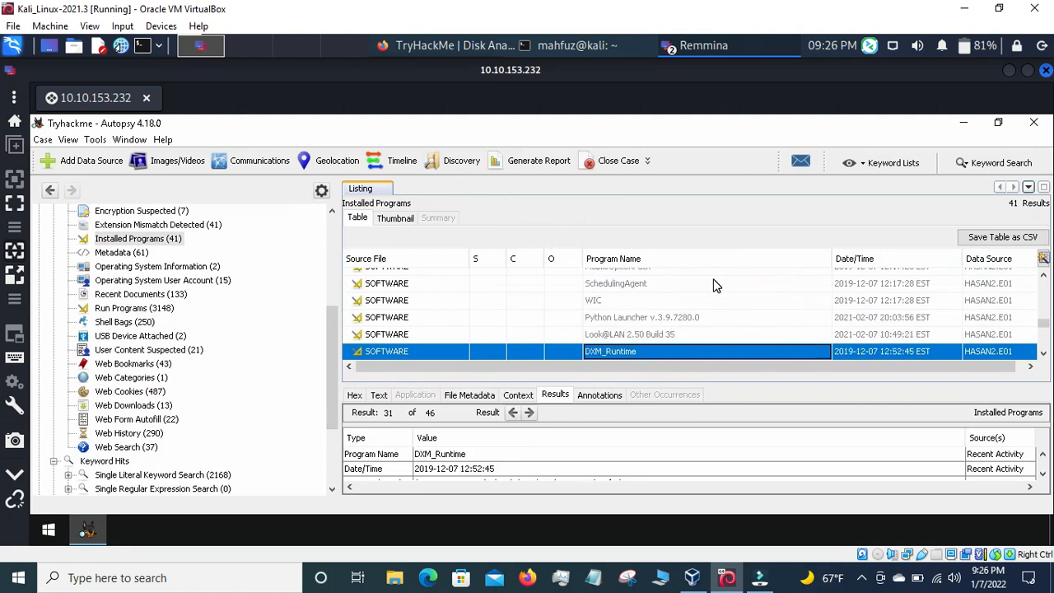
key("Up")
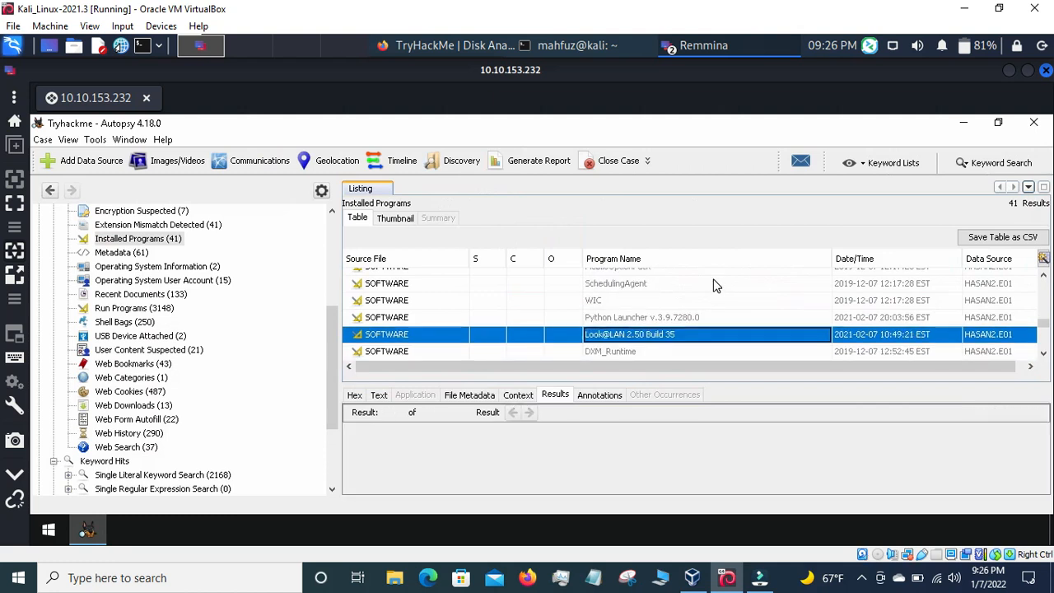
key("Down")
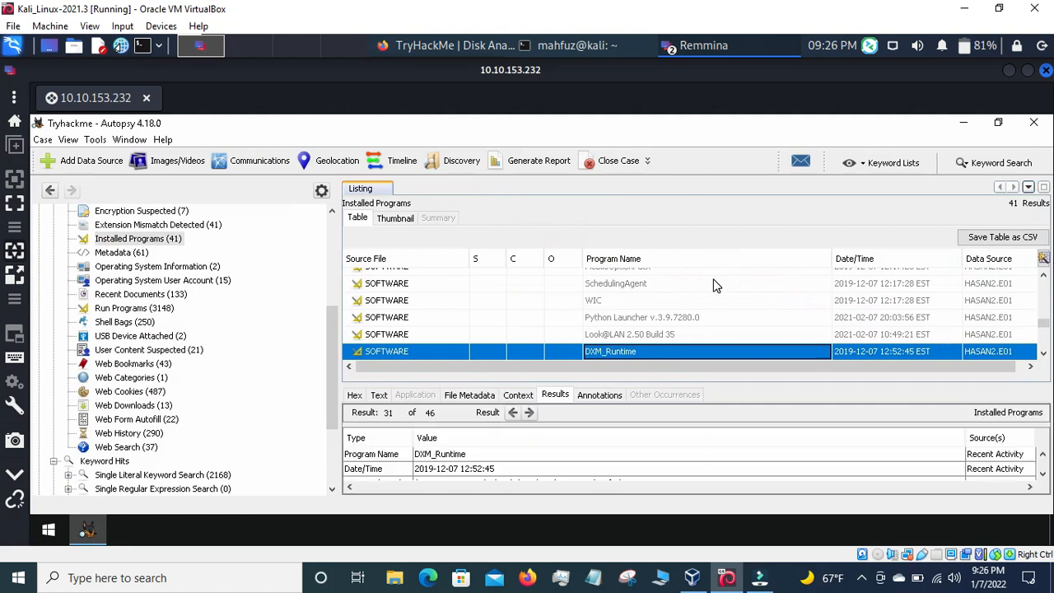
key("Down")
key("Down")
key("Down")
key("Down")
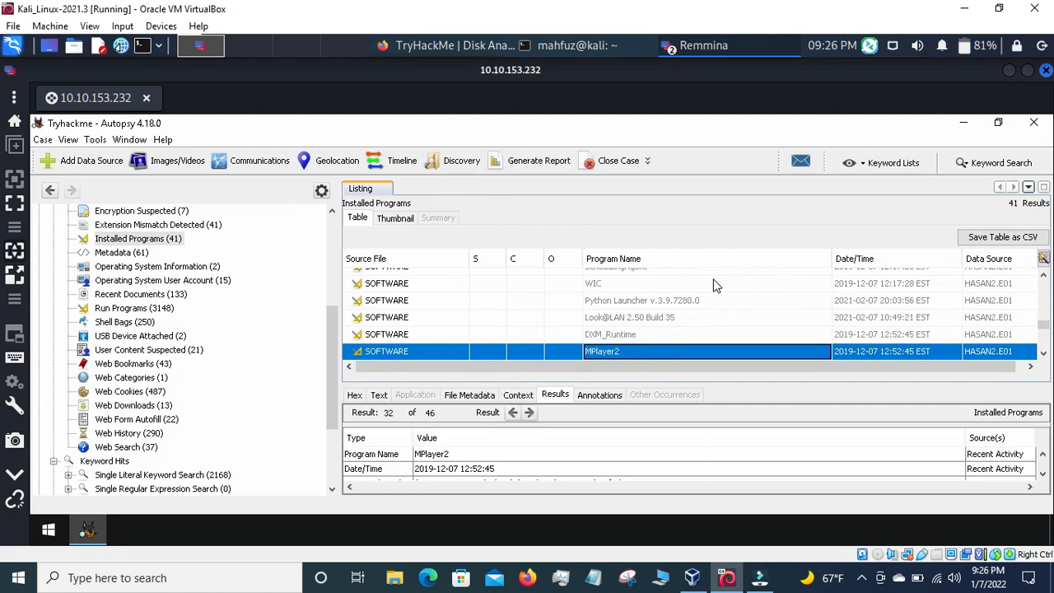
key("Down")
key("Down")
key("Down")
key("Down")
key("Down")
key("Down")
key("Down")
key("Down")
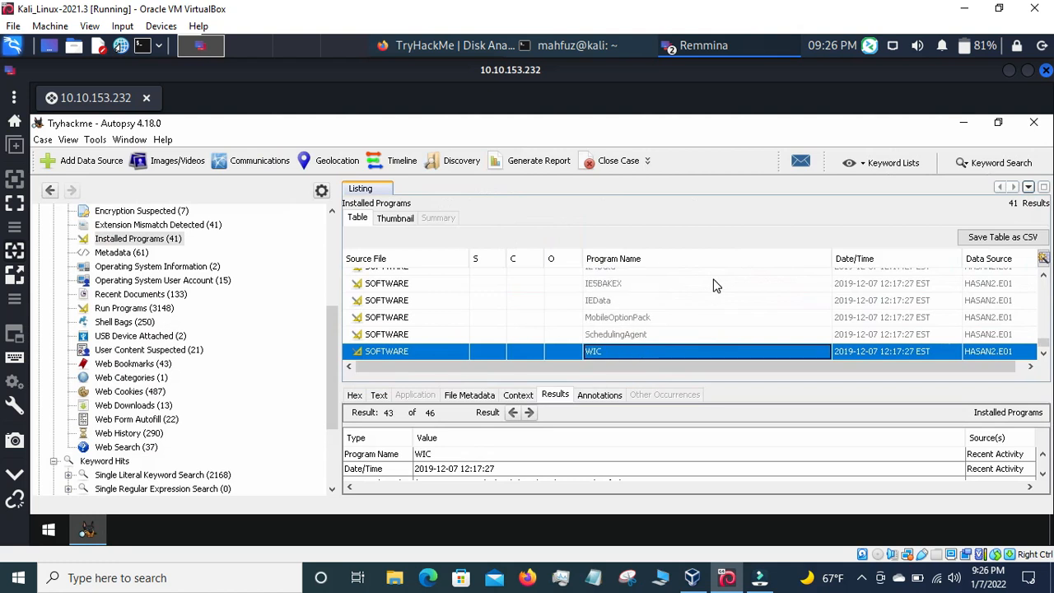
Recheck the Installed Programs entries in reverse order, from the end of the list back to the Python 3.9.1 entries
key("Up")
key("Up")
key("Up")
key("Up")
key("Up")
key("Up")
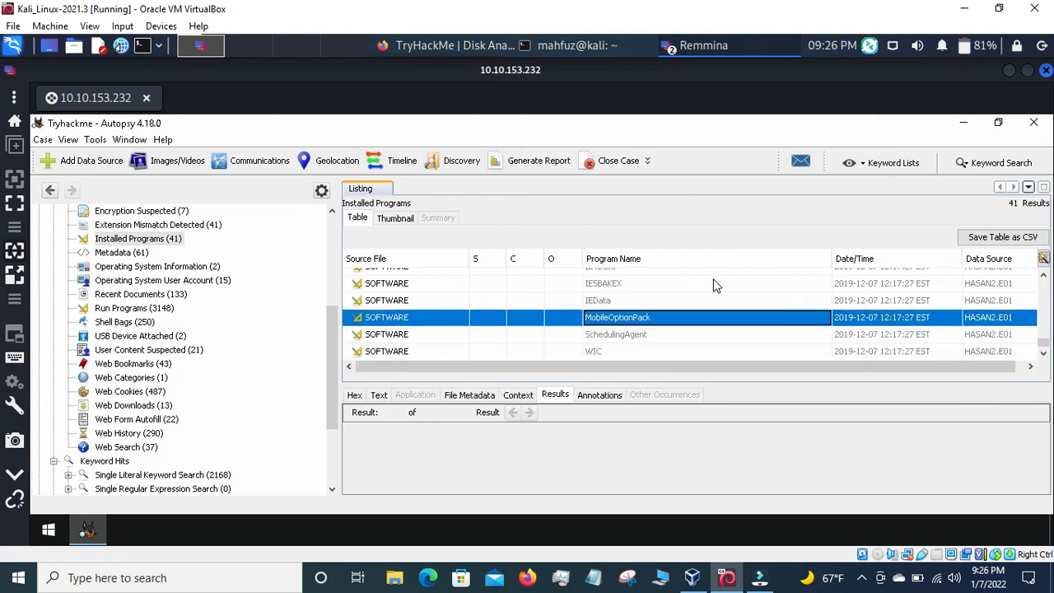
key("Up")
key("Up")
key("Up")
key("Up")
key("Up")
key("Up")
key("Up")
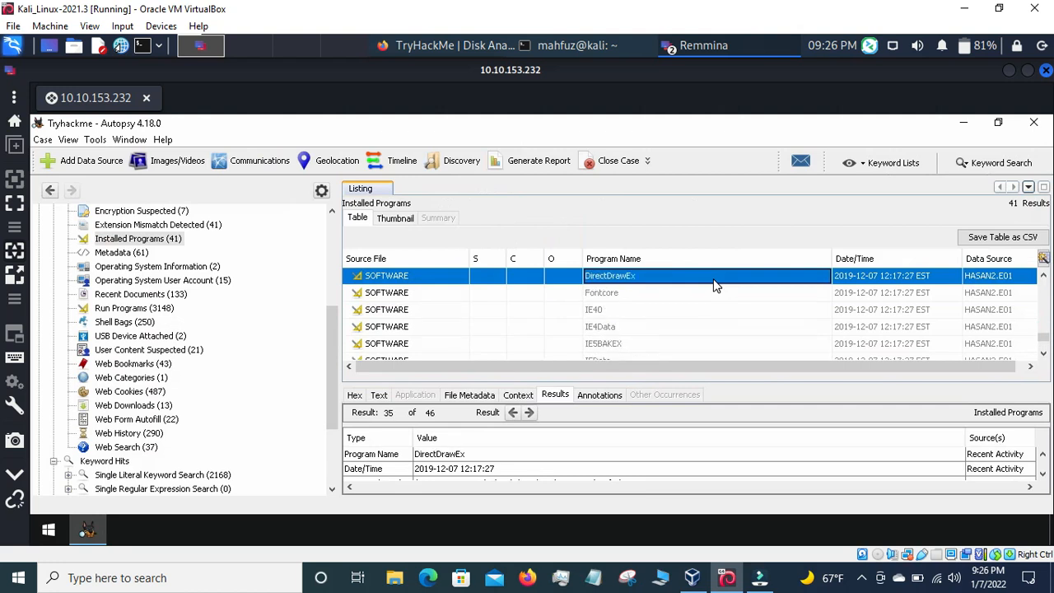
key("Up")
key("Up")
key("Up")
key("Up")
key("Up")
key("Up")
key("Up")
key("Up")
key("Up")
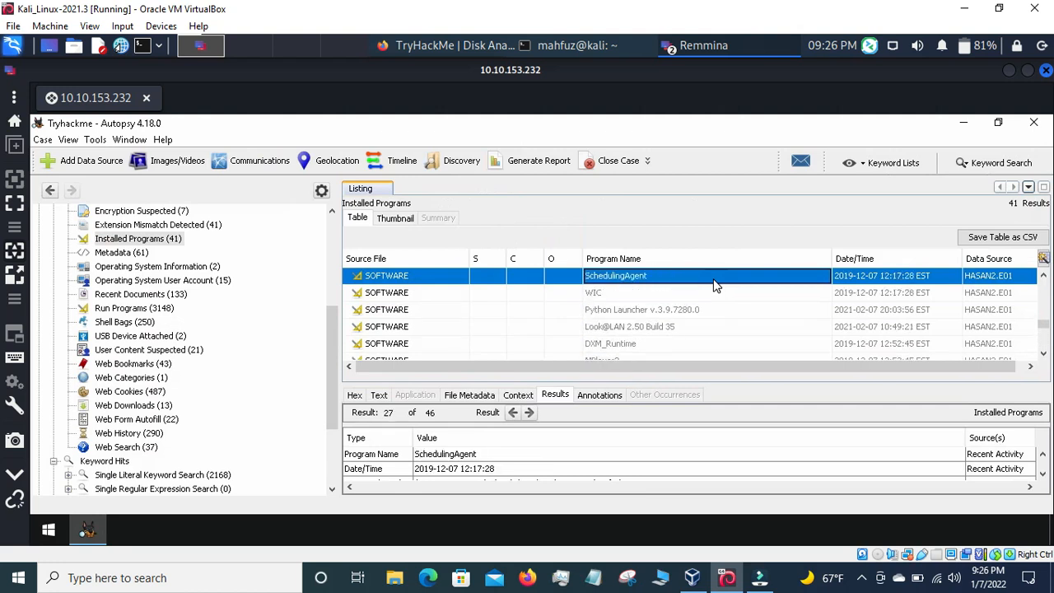
key("Up")
key("Up")
key("Up")
key("Up")
key("Up")
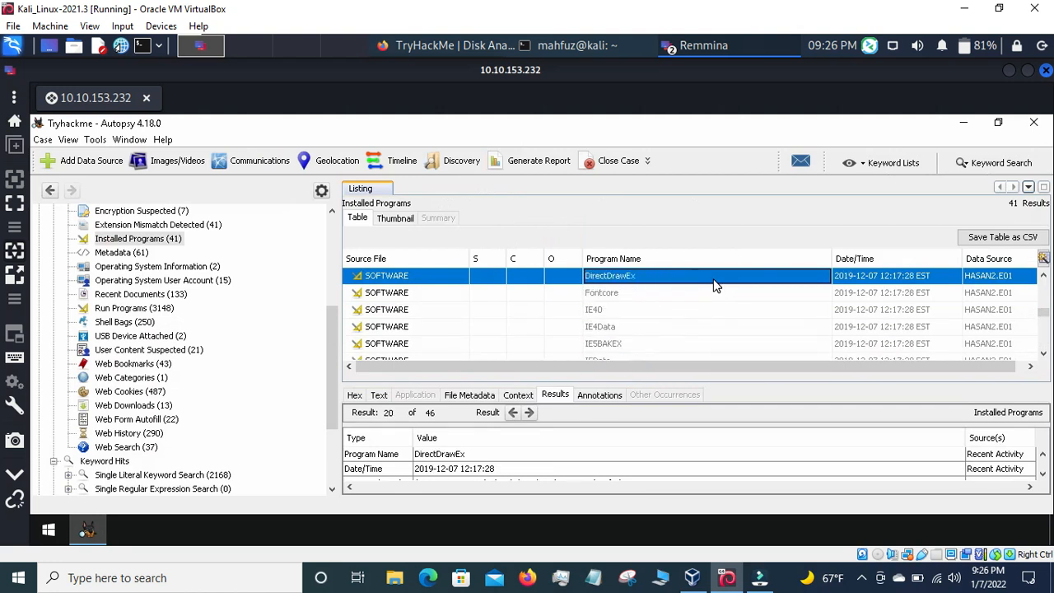
key("Up")
key("Up")
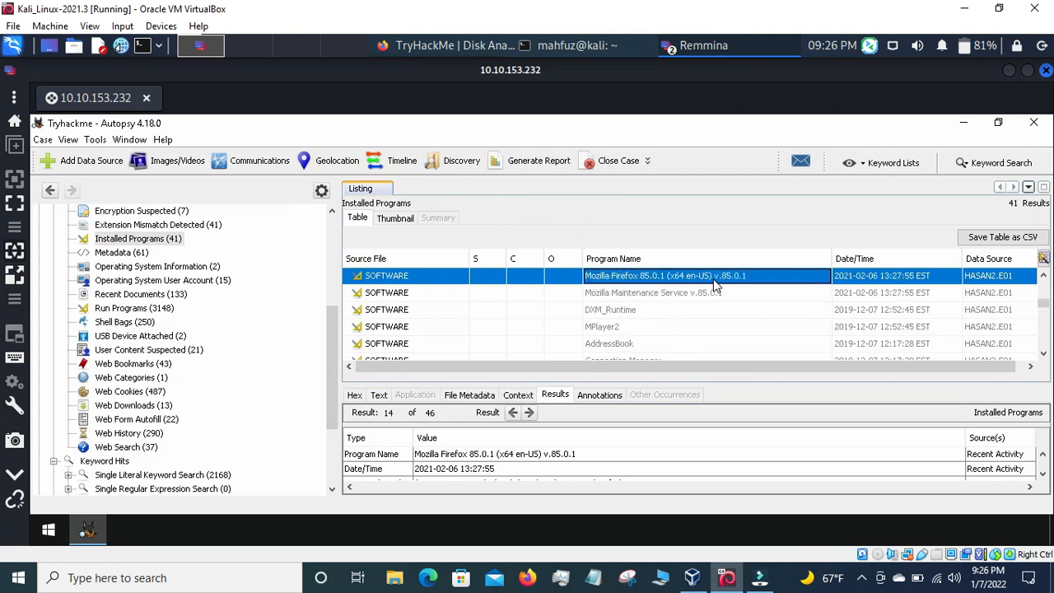
key("Up")
key("Up")
key("Up")
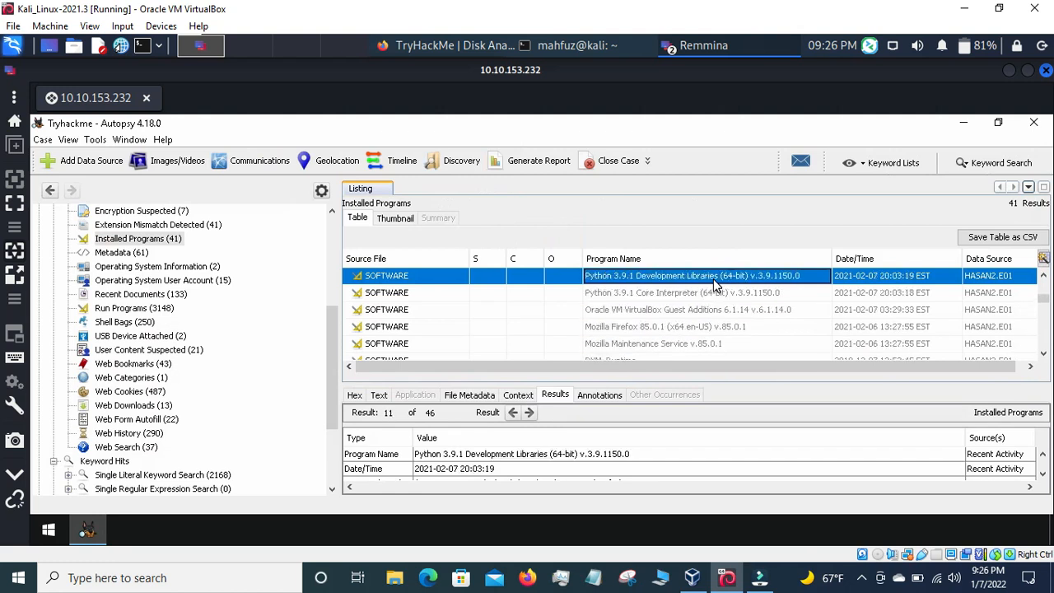
key("Up")
key("Up")
key("Up")
key("Up")
key("Up")
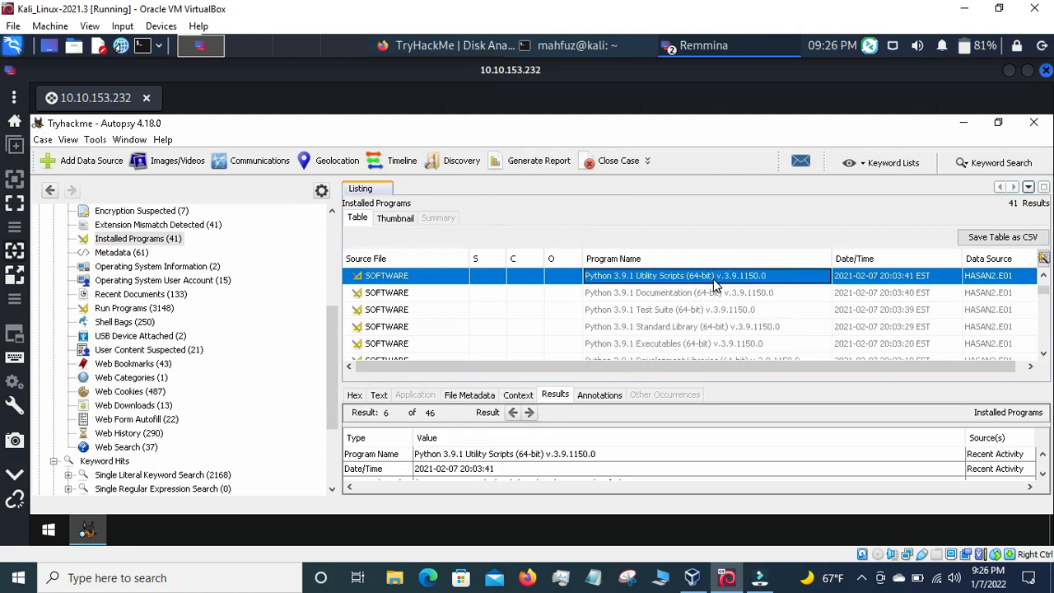
key("Up")
key("Up")
key("Up")
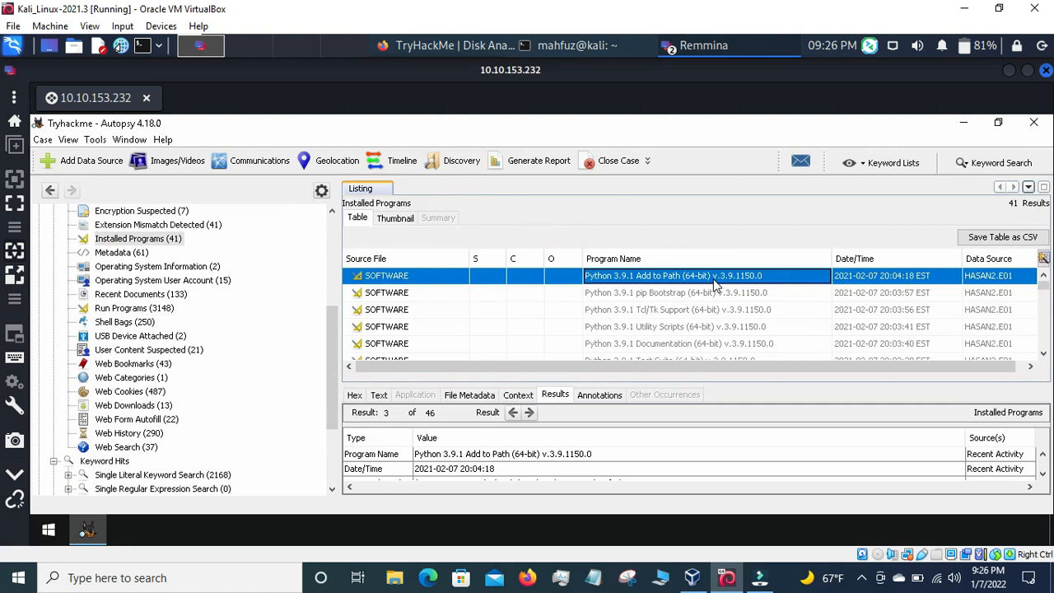
key("Down")
key("Down")
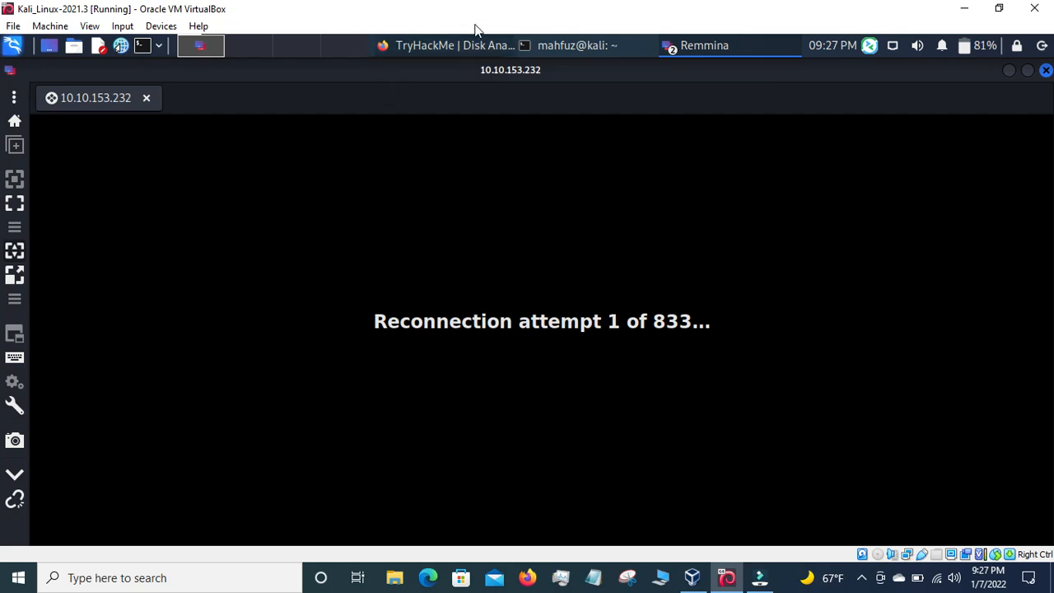
Read the TryHackMe question in Firefox about the YARA file's author, and return to the Remmina session
left_click(423, 45)
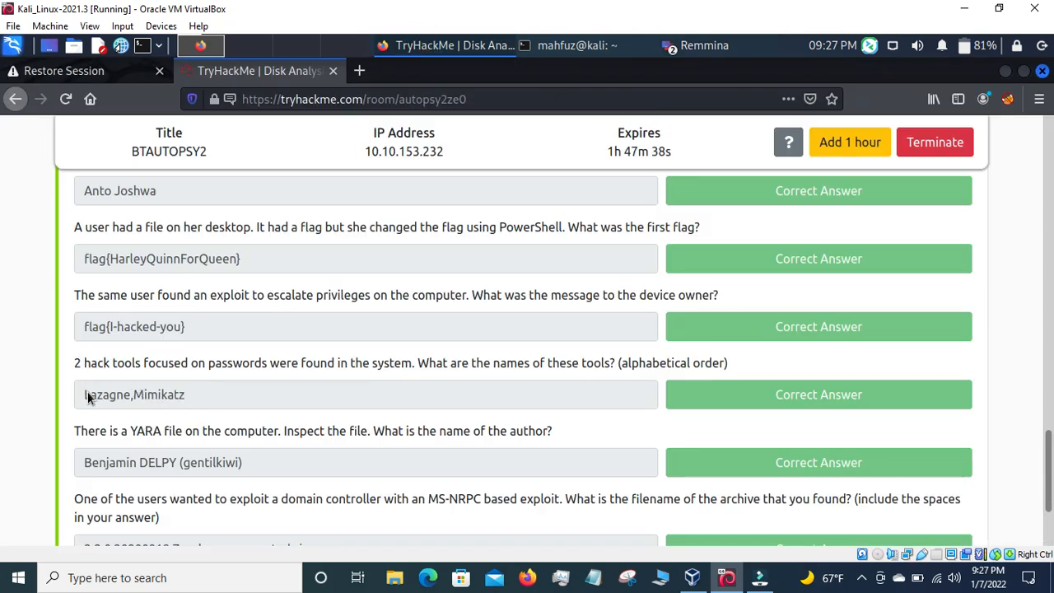
scroll(128, 404, "down", 1)
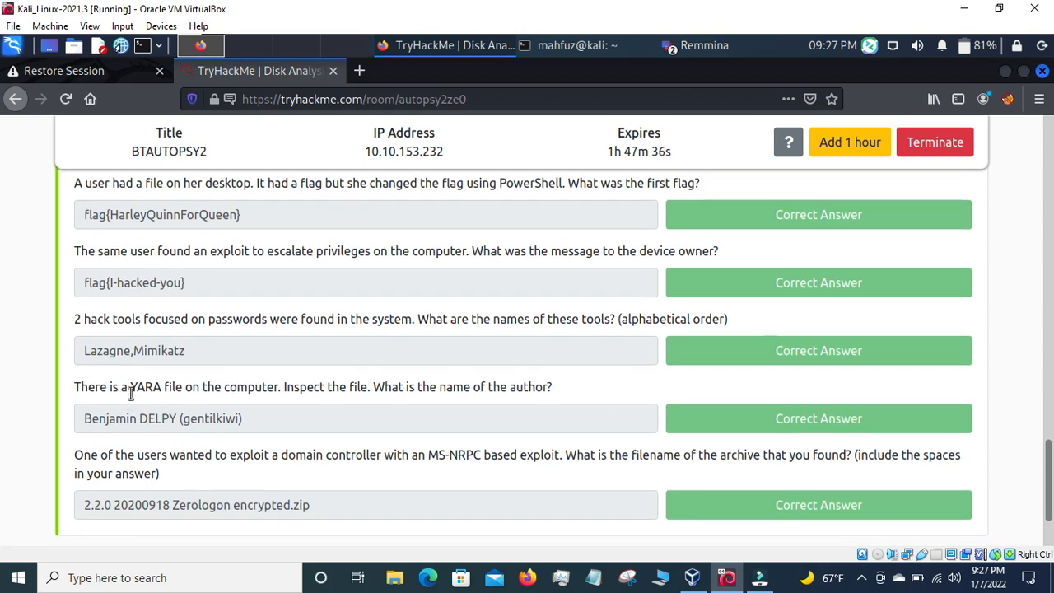
left_click_drag(74, 385, 558, 391)
left_click(558, 389)
left_click(705, 50)
left_click(706, 71)
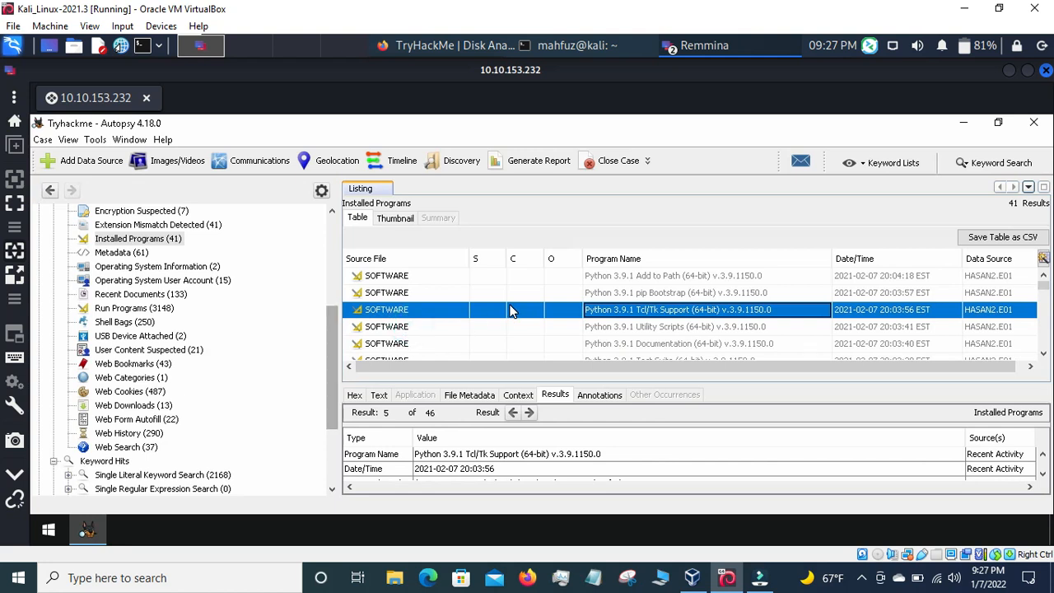
key("Down")
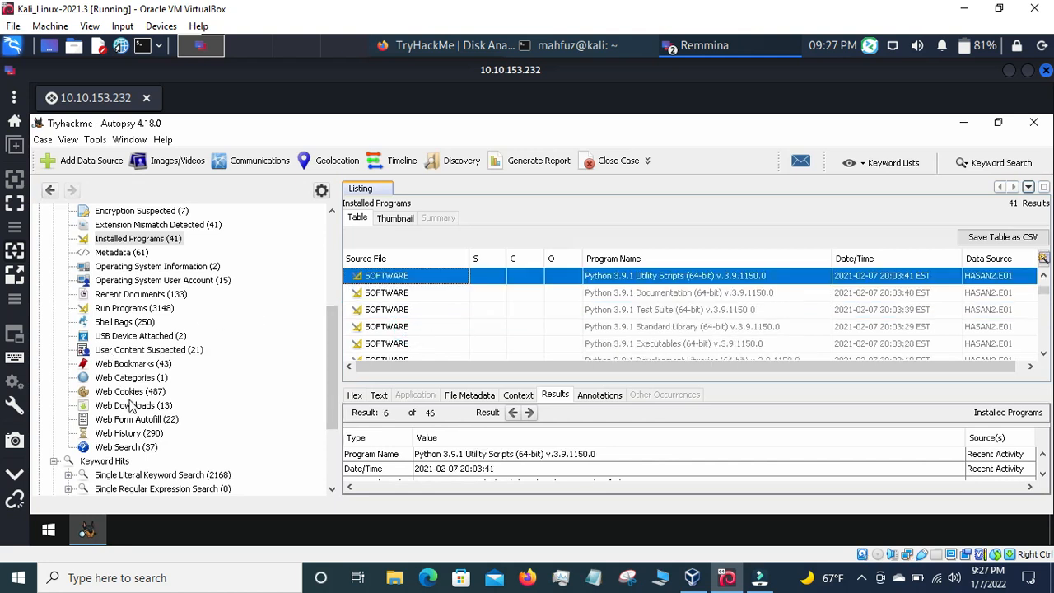
Open the Web Bookmarks results and skim the listed URLs and titles
left_click(140, 364)
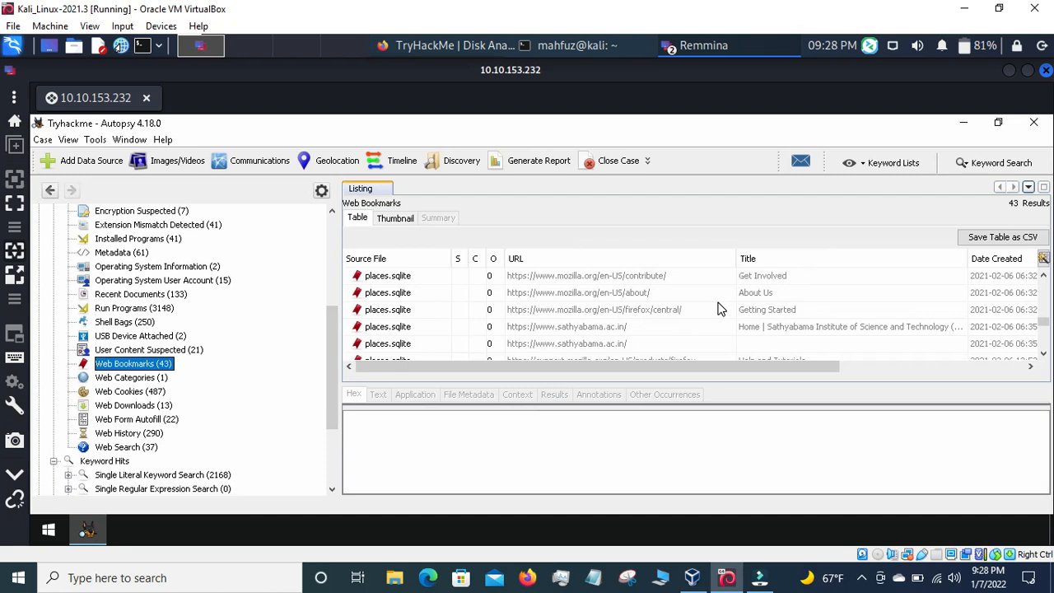
scroll(717, 311, "down", 4)
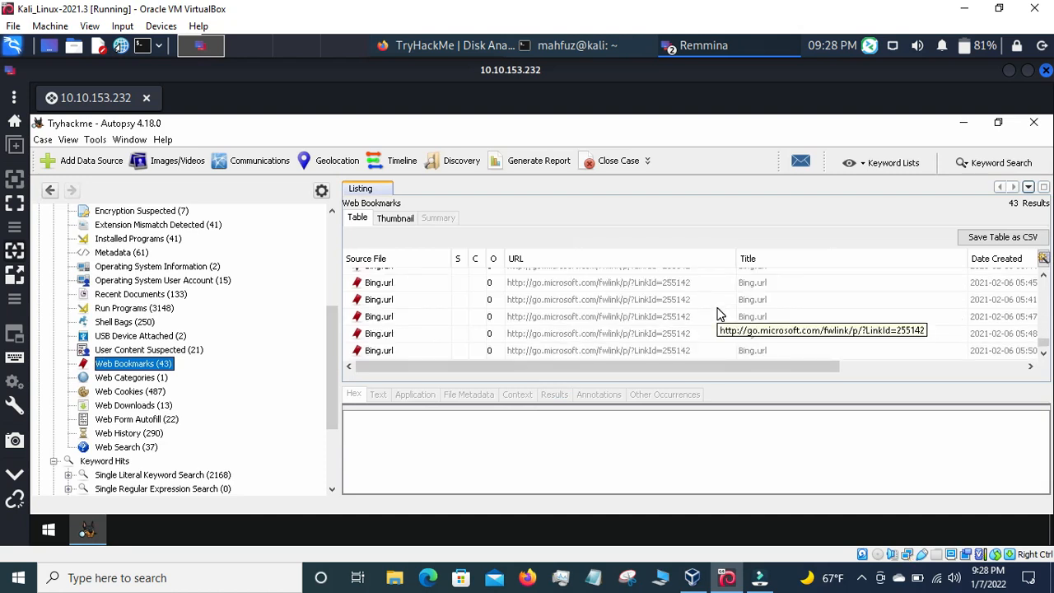
scroll(702, 321, "up", 5)
scroll(702, 321, "up", 2)
scroll(701, 322, "down", 3)
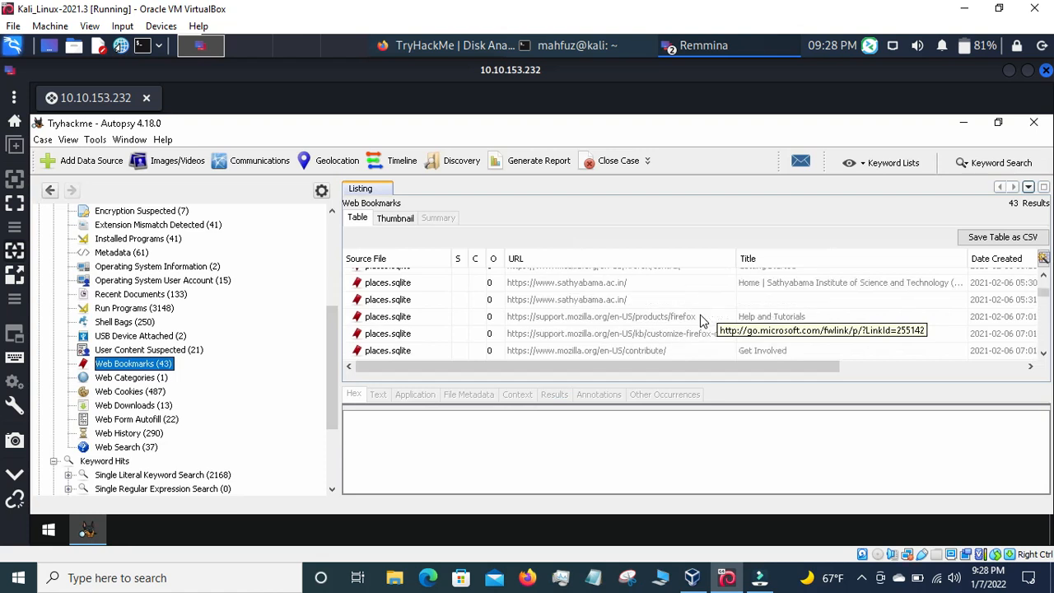
scroll(702, 321, "up", 1)
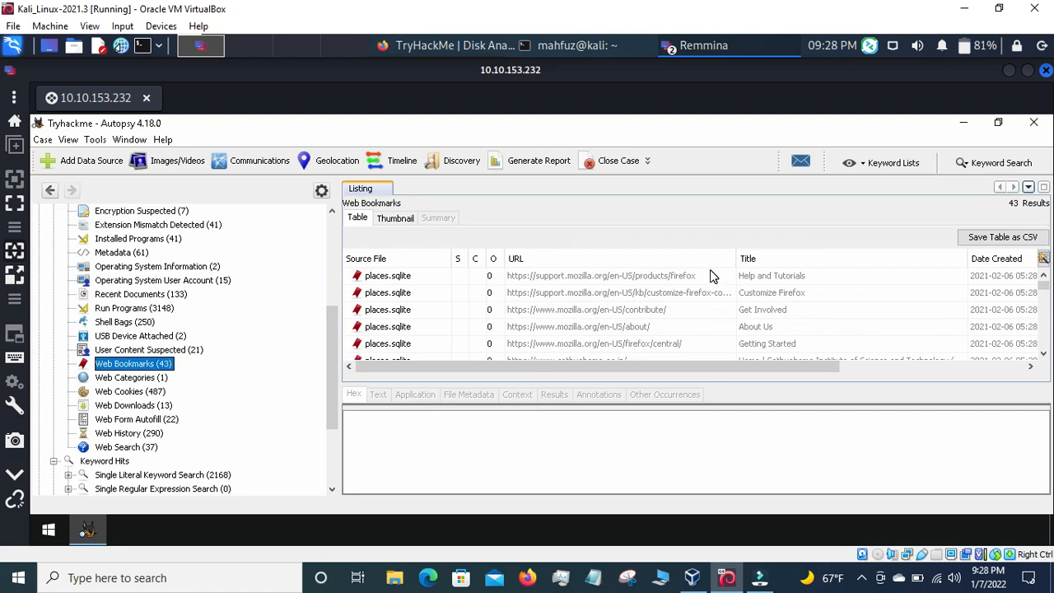
Examine the Web Bookmarks entries one by one, from the first Help and Tutorials bookmark to the last Bing.url bookmark
left_click(711, 275)
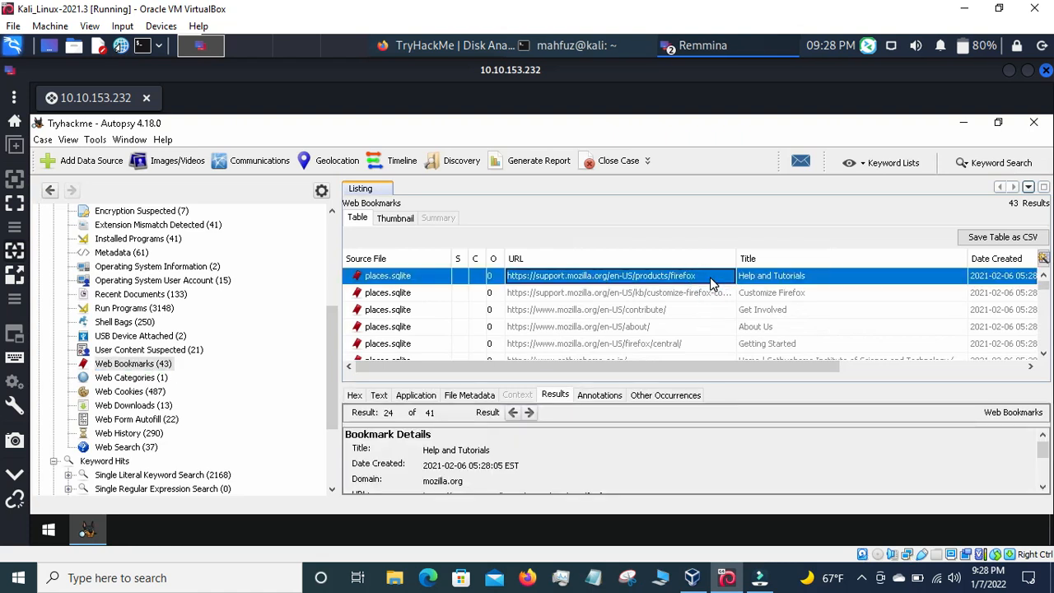
key("Down")
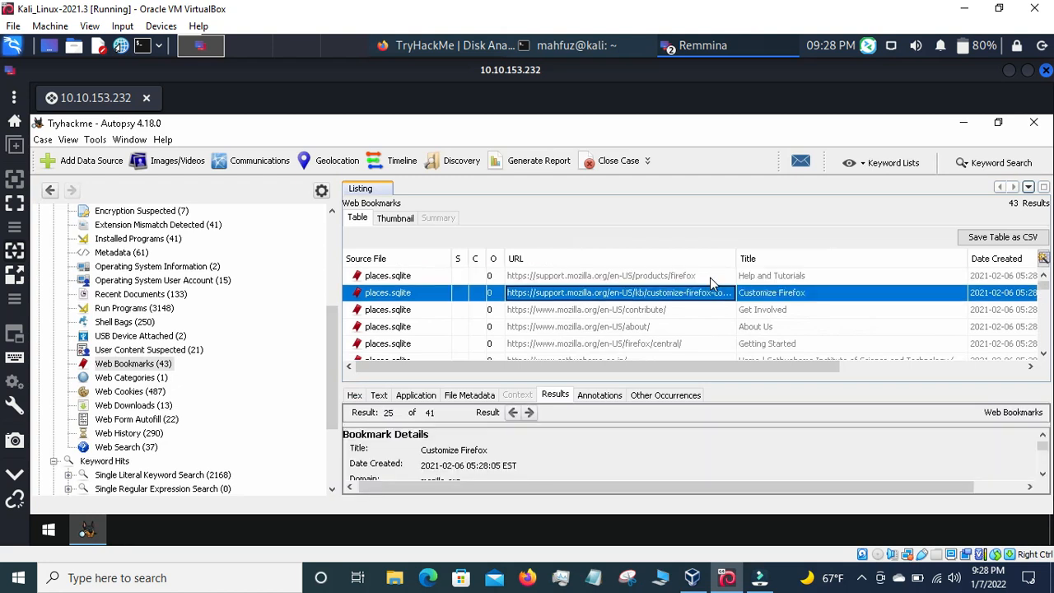
key("Down")
key("Down")
key("Down")
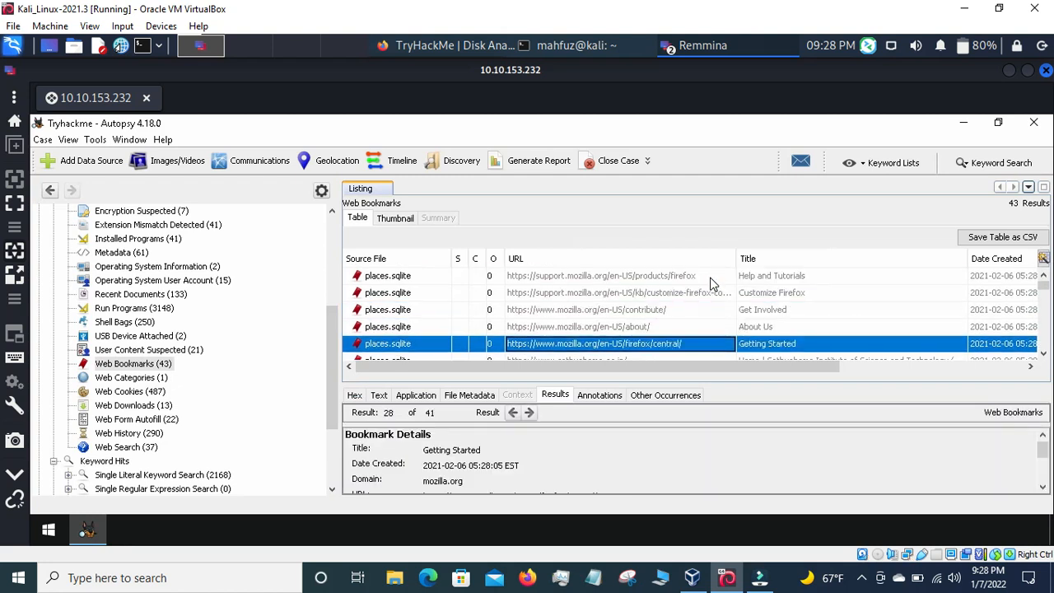
key("Down")
key("Down")
key("Down")
key("Down")
key("Down")
key("Down")
key("Down")
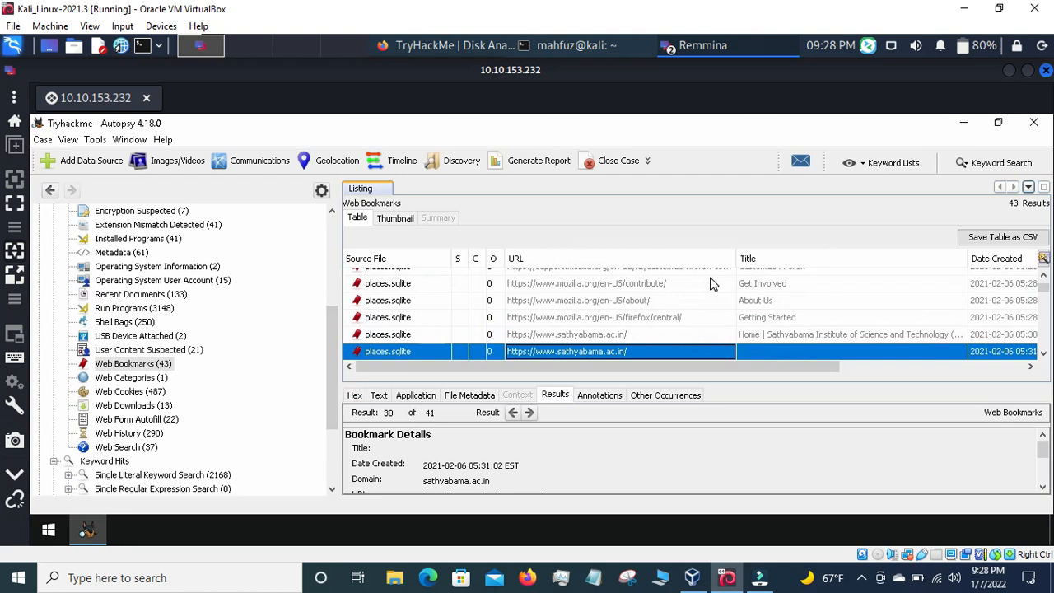
key("Down")
key("Down")
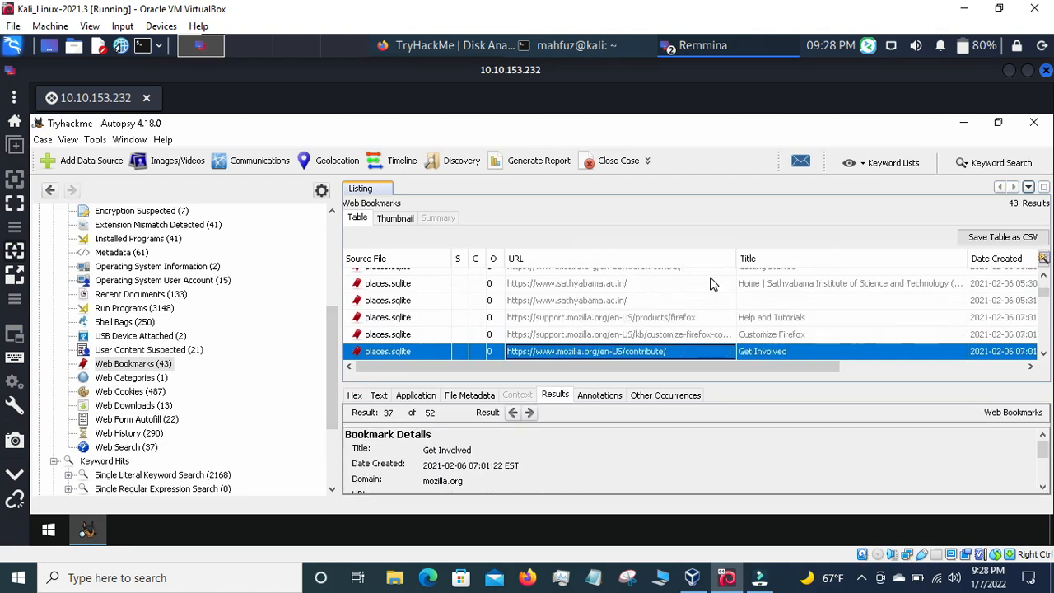
key("Down")
key("Down")
key("Down")
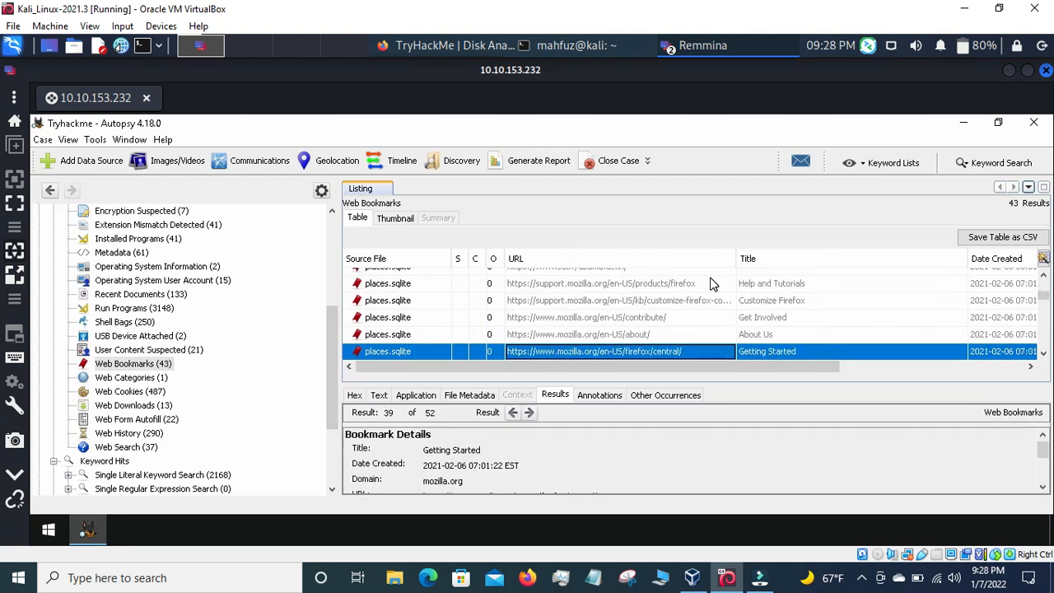
key("Down")
key("Down")
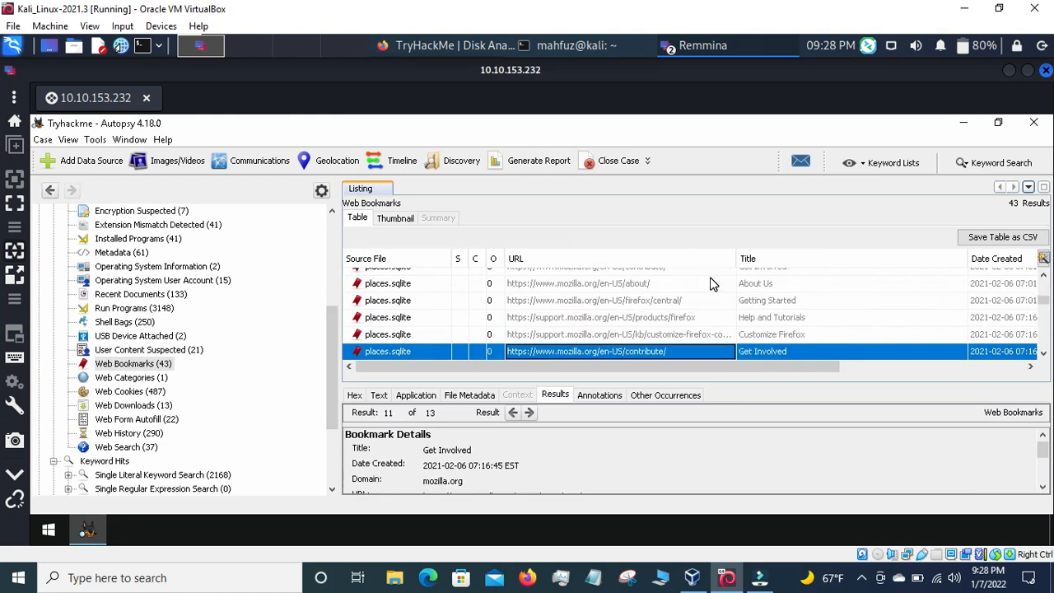
key("Down")
key("Down")
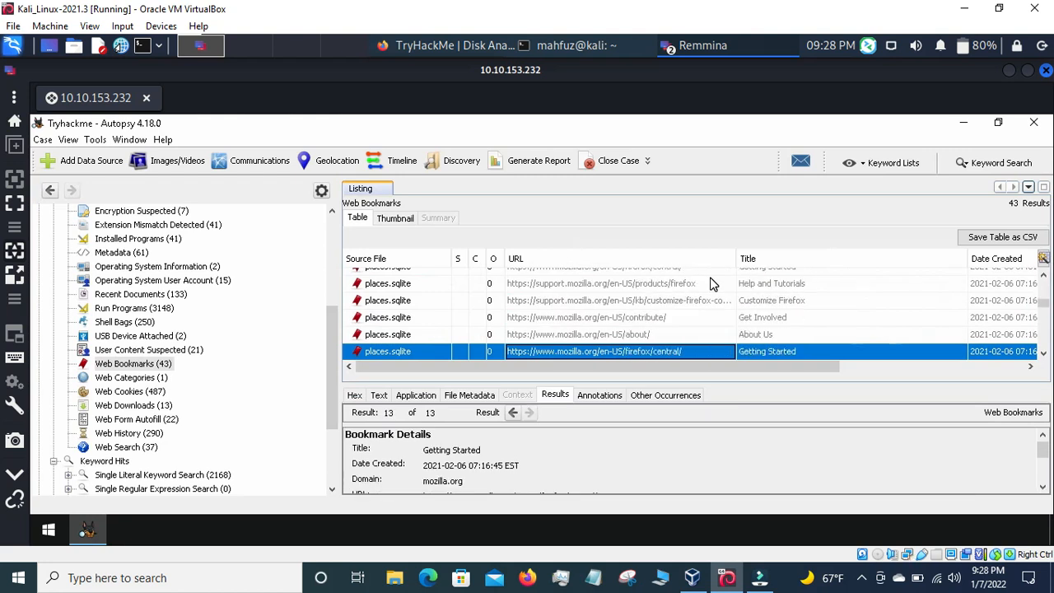
key("Down")
key("Down")
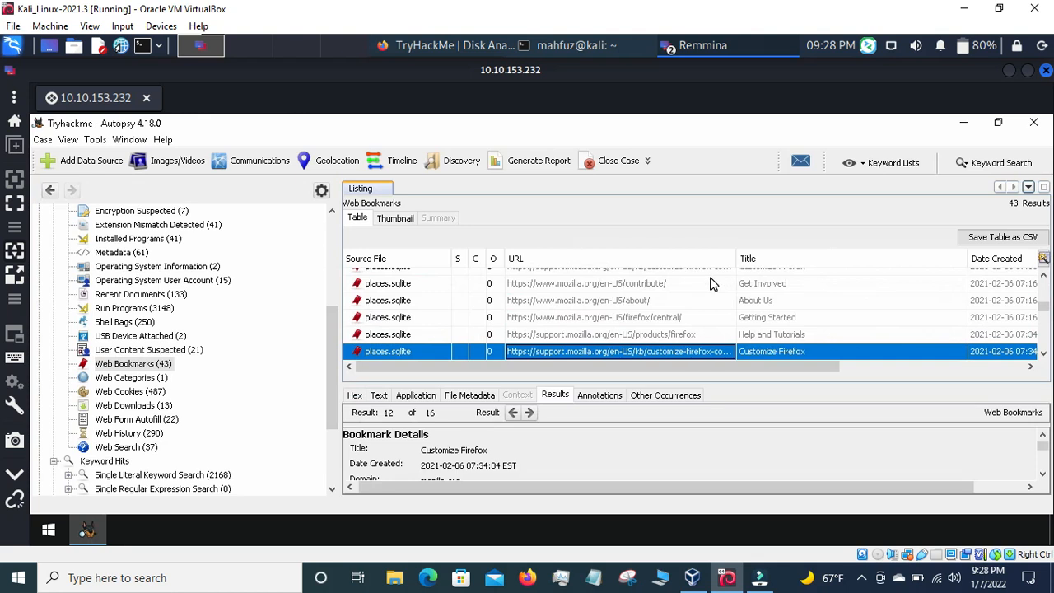
key("Down")
key("Down")
key("Down")
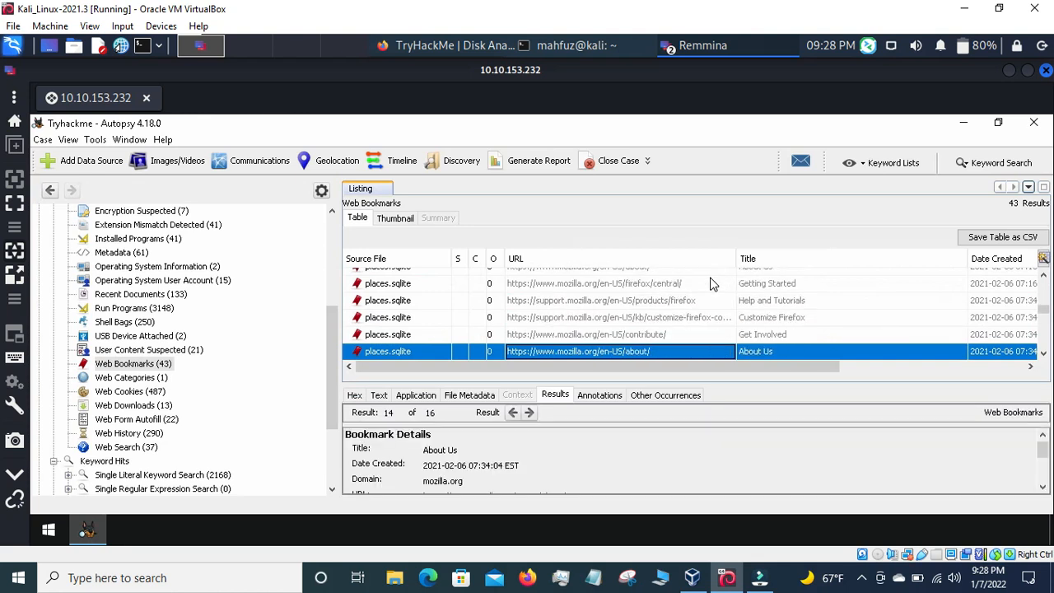
key("Down")
key("Down")
key("Down")
key("Down")
key("Down")
key("Down")
key("Down")
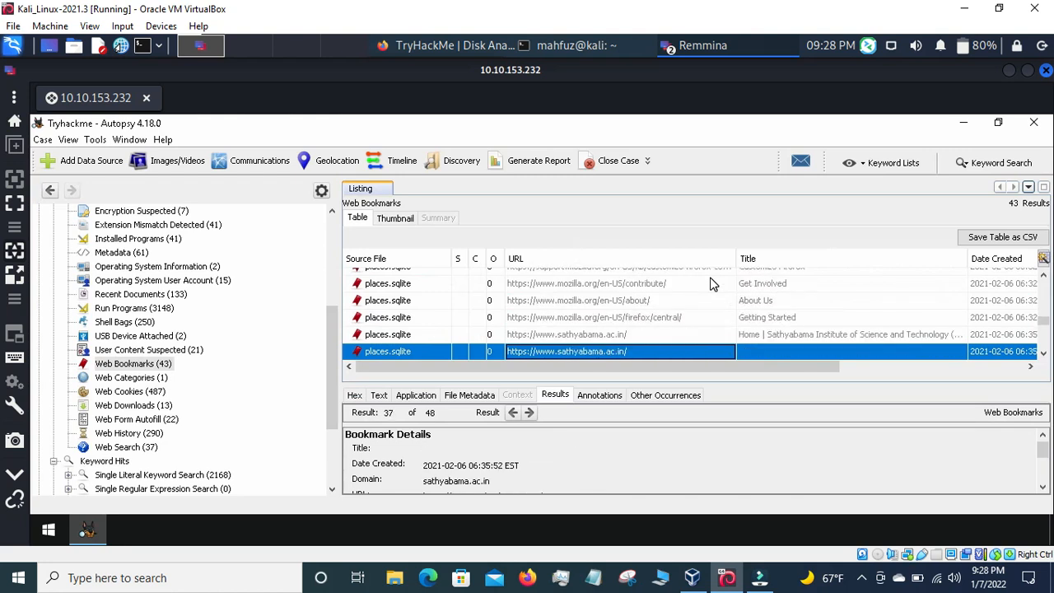
key("Down")
key("Down")
key("Down")
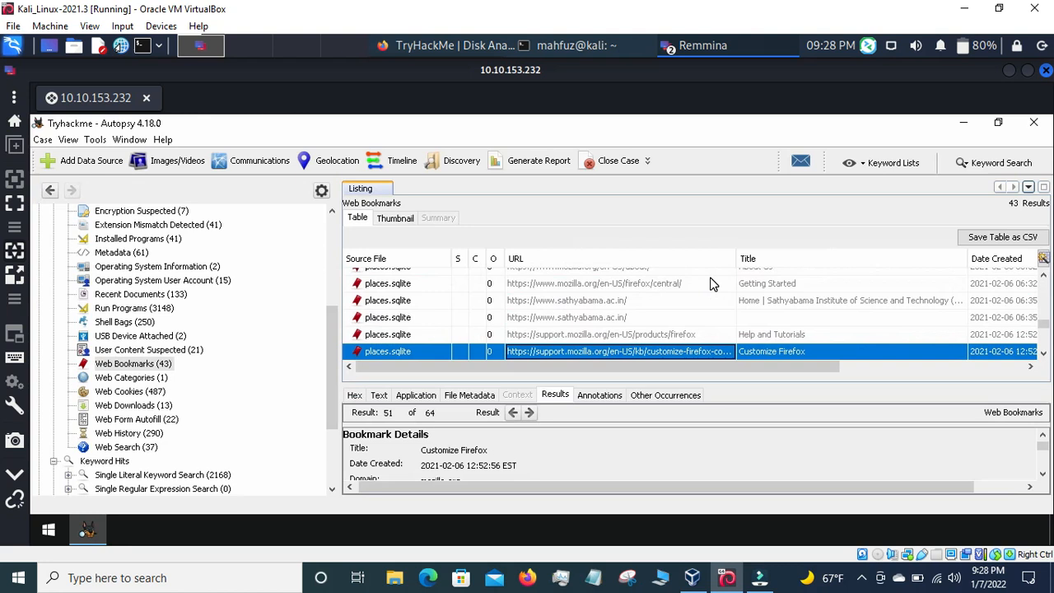
key("Down")
key("Down")
key("Down")
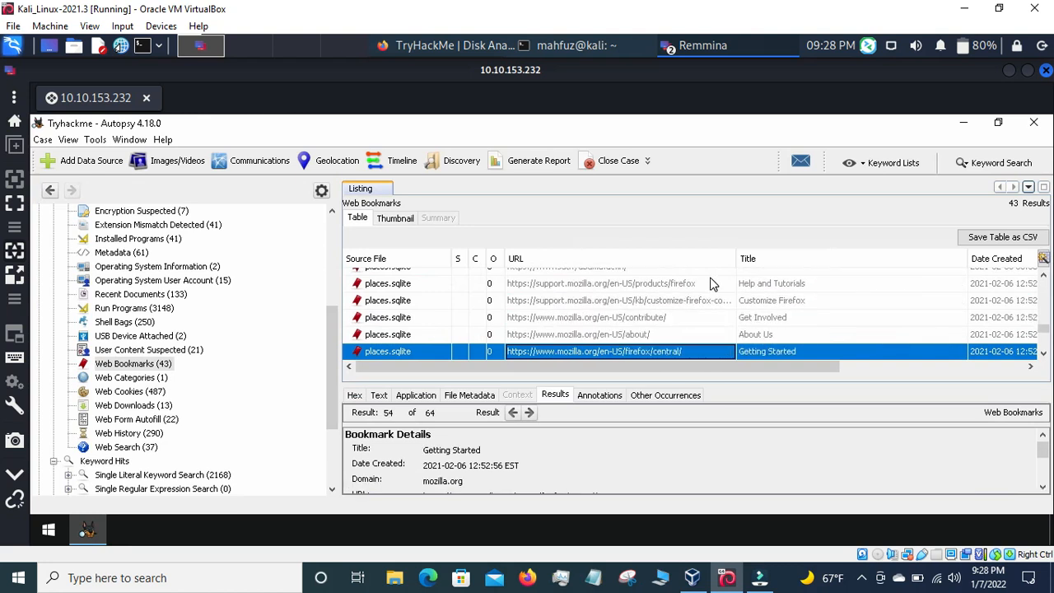
key("Down")
key("Down")
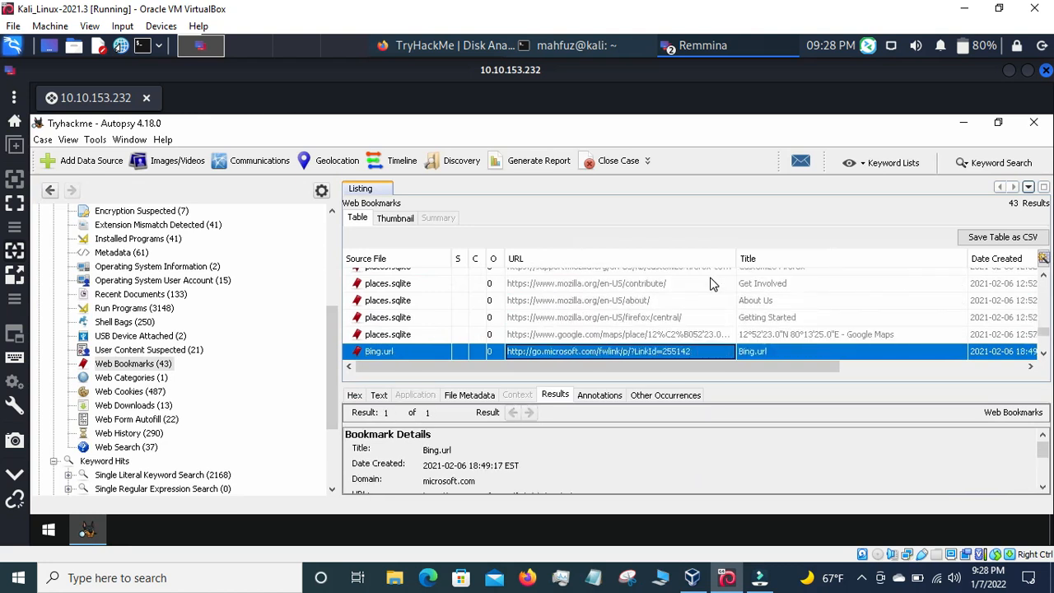
key("Down")
key("Down")
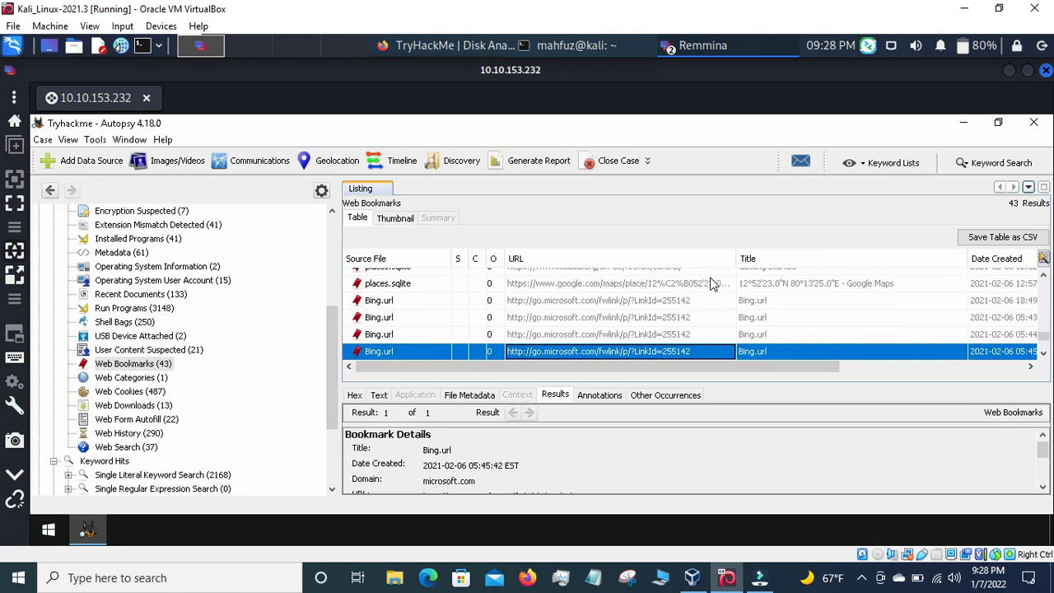
key("Down")
key("Down")
key("Down")
key("Down")
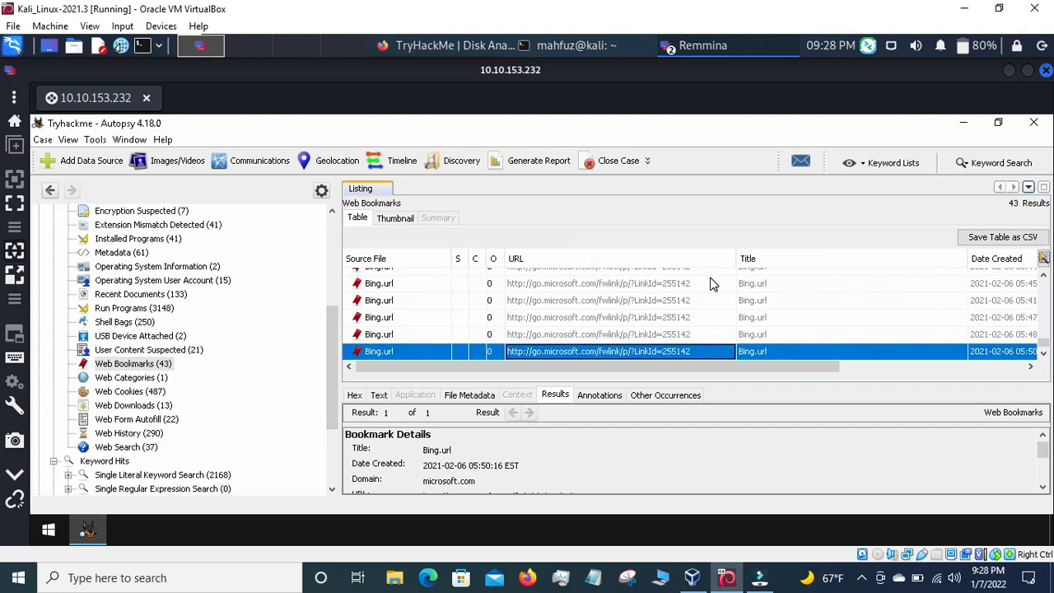
Recheck the bookmarks in reverse order, from the last Bing.url entry back to the Mozilla entries created at 07:01
key("Up")
key("Up")
key("Up")
key("Up")
key("Up")
key("Up")
key("Up")
key("Up")
key("Up")
key("Up")
key("Up")
key("Up")
key("Up")
key("Up")
key("Up")
key("Up")
key("Up")
key("Up")
key("Up")
key("Up")
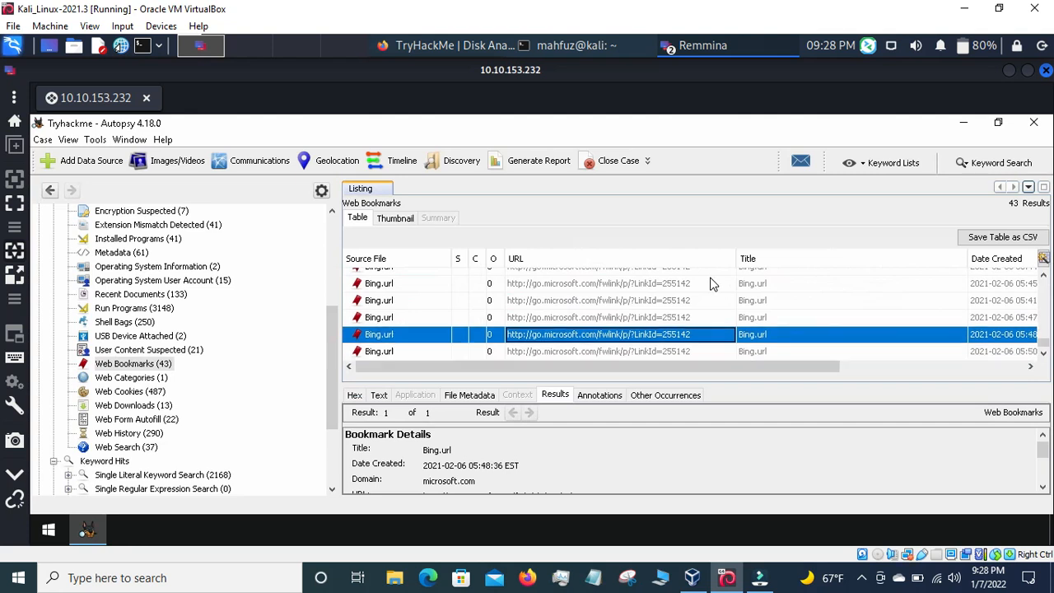
key("Up")
key("Up")
key("Up")
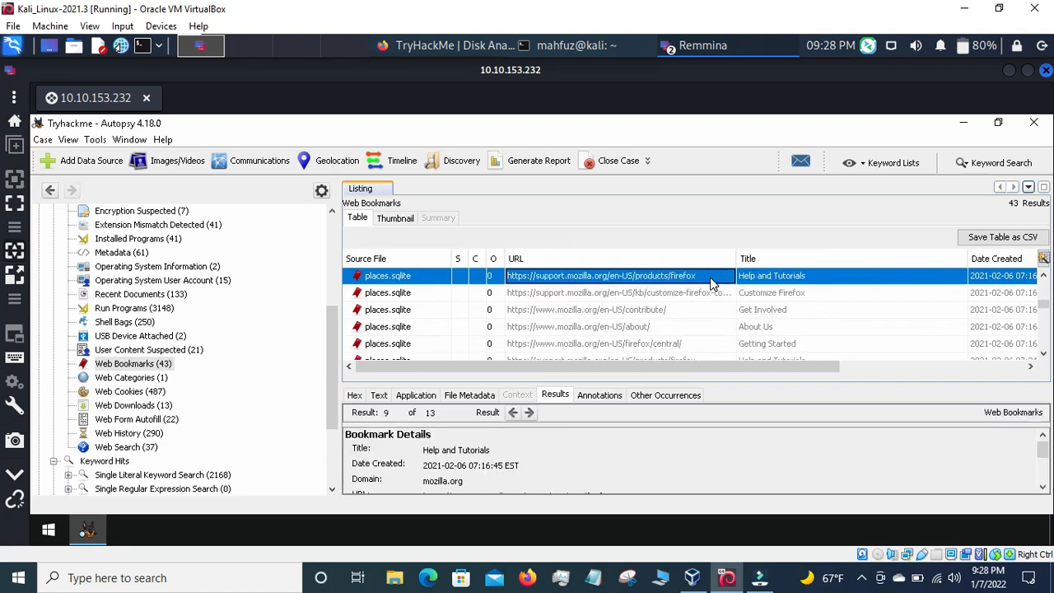
key("Up")
key("Up")
key("Up")
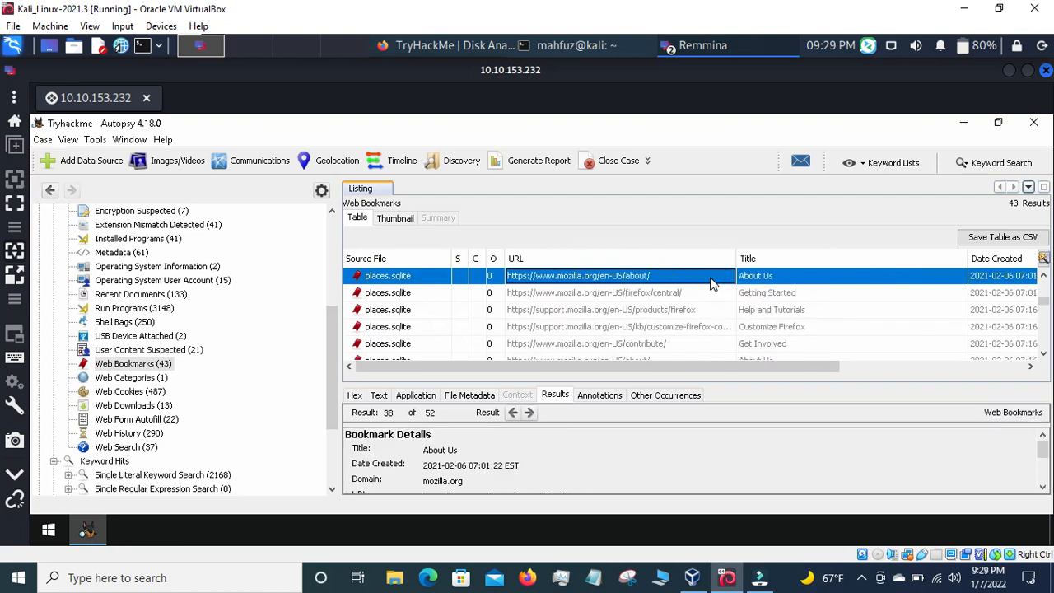
key("Up")
Go through the bookmarks once more, from the Mozilla entries created at 07:01 down to the end of the list
key("Down")
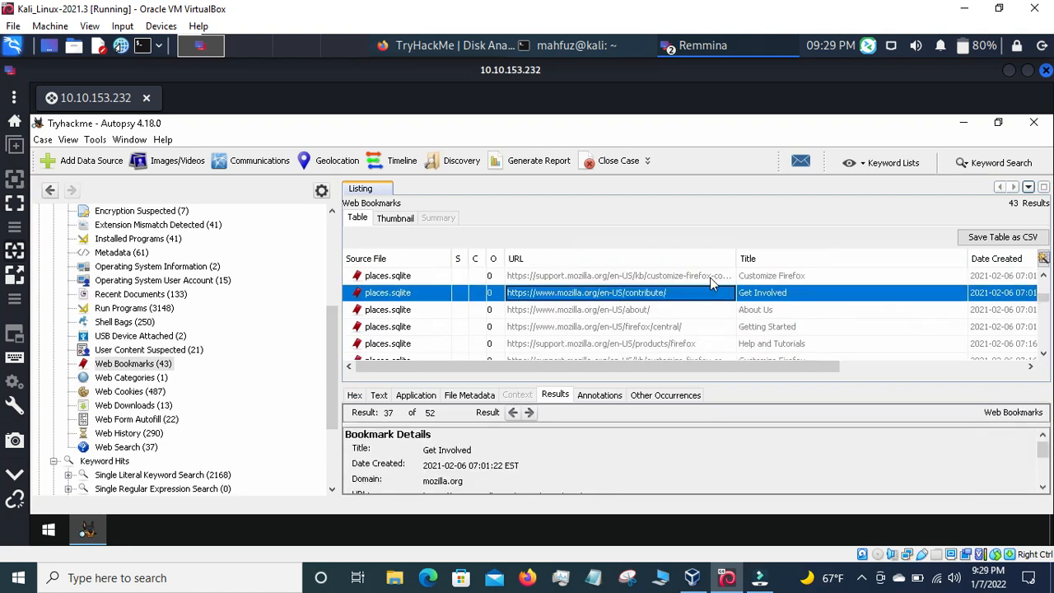
key("Down")
key("Down")
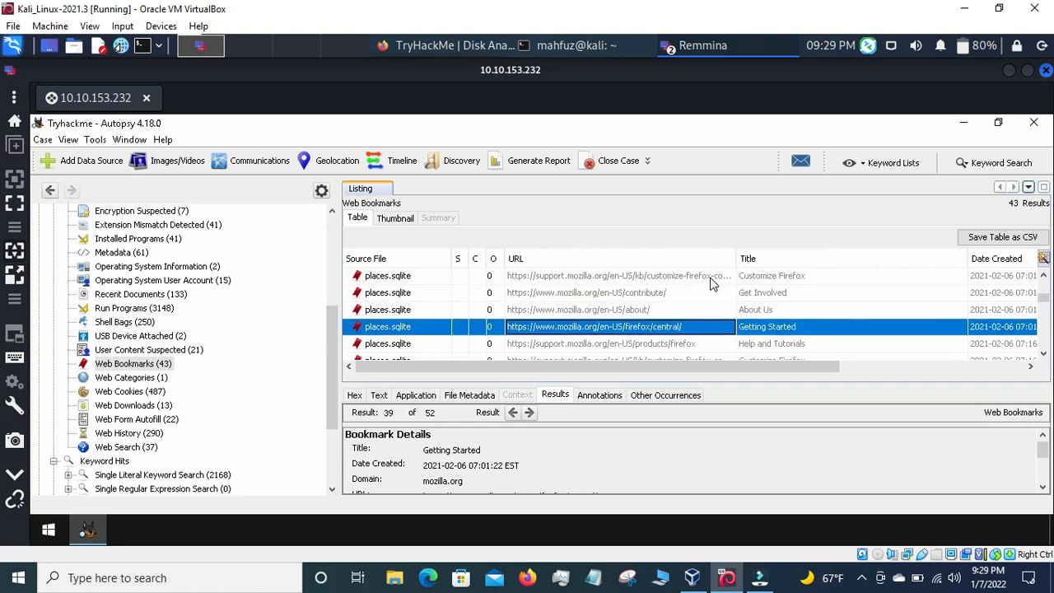
key("Down")
key("Down")
key("Down")
key("Down")
key("Down")
key("Down")
key("Down")
key("Down")
key("Down")
key("Down")
key("Down")
key("Down")
key("Down")
key("Down")
key("Down")
key("Down")
key("Down")
key("Down")
key("Down")
key("Down")
key("Down")
key("Down")
key("Down")
key("Down")
key("Down")
key("Down")
key("Down")
key("Down")
key("Down")
key("Down")
key("Down")
key("Down")
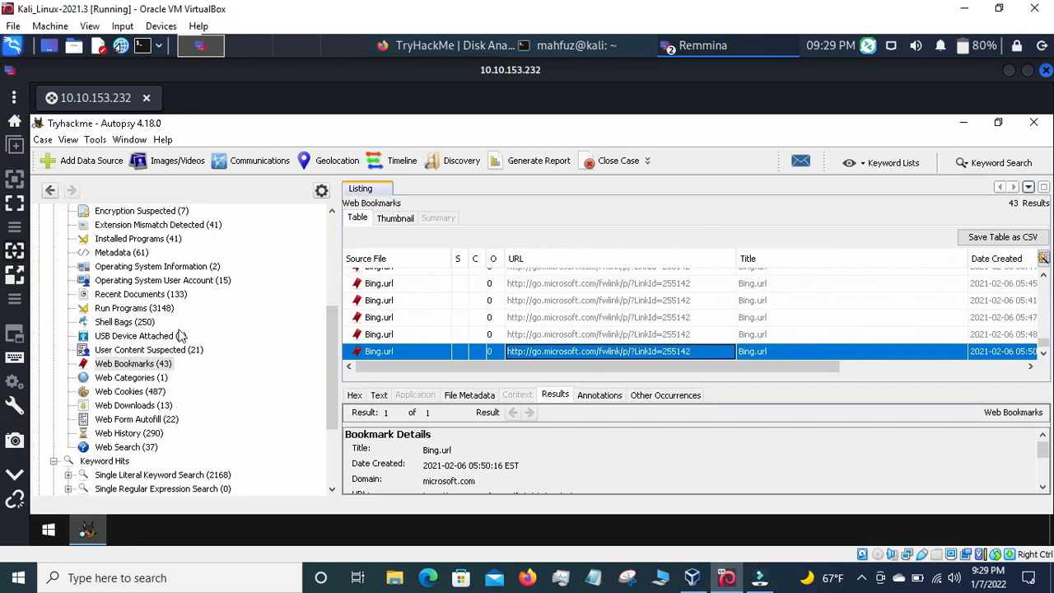
Open the Recent Documents results and examine each entry's path, from Downloads.lnk down to public Application.lnk
left_click(144, 295)
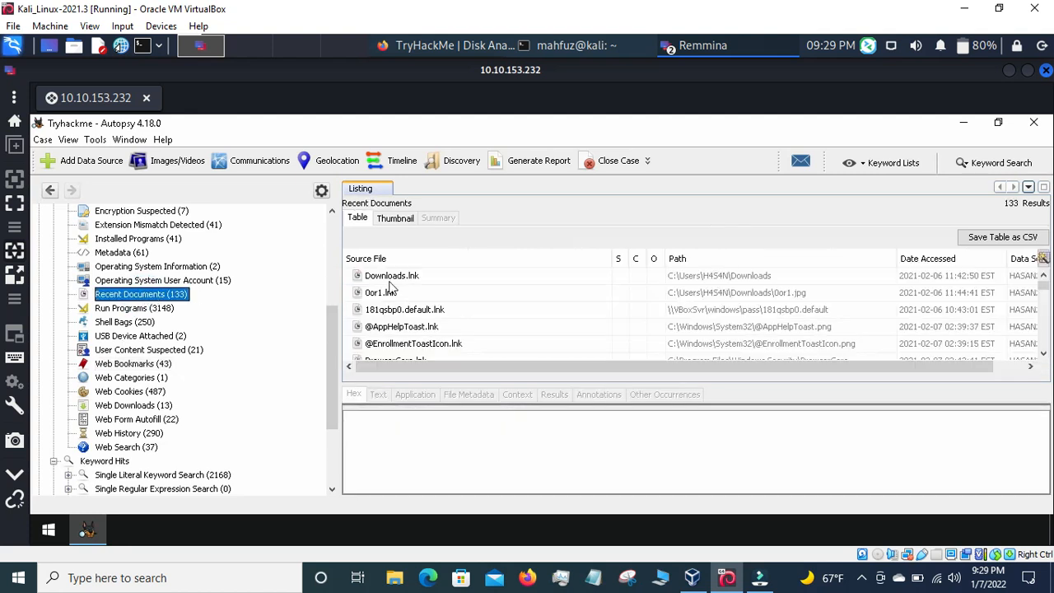
left_click(513, 277)
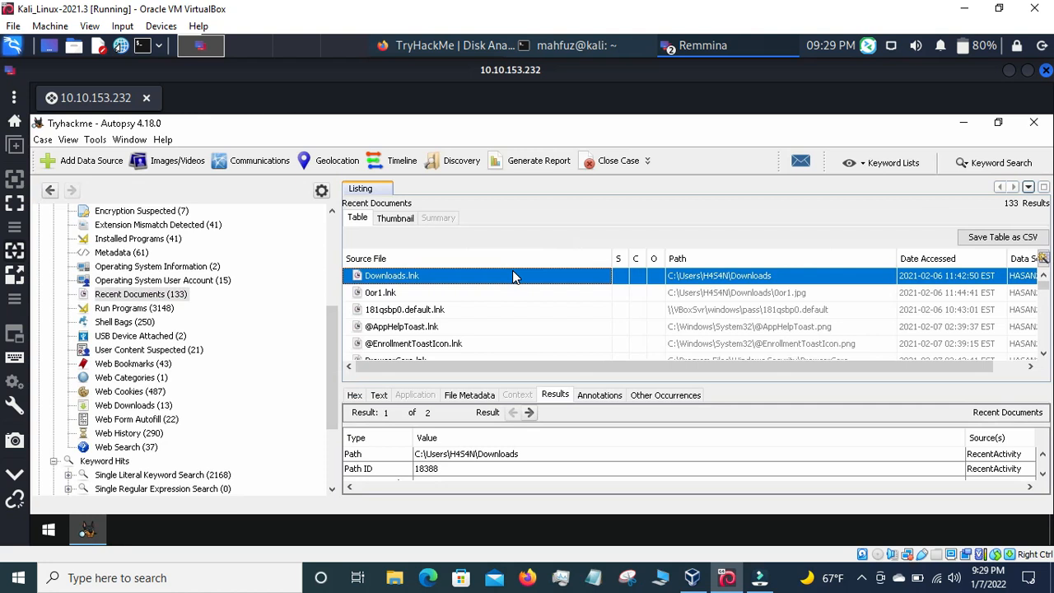
key("Down")
key("Down")
key("Down")
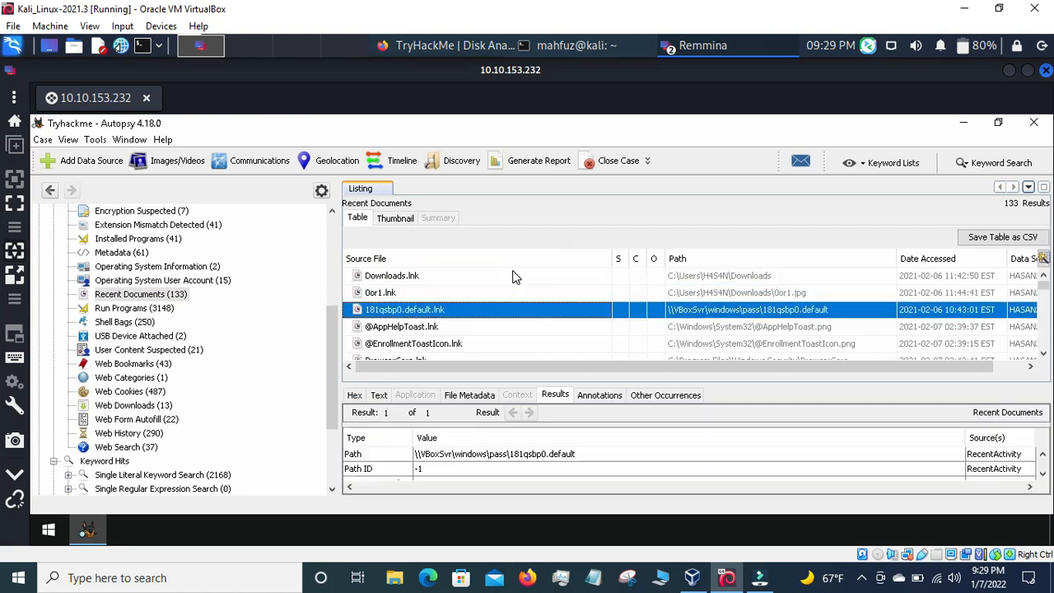
key("Down")
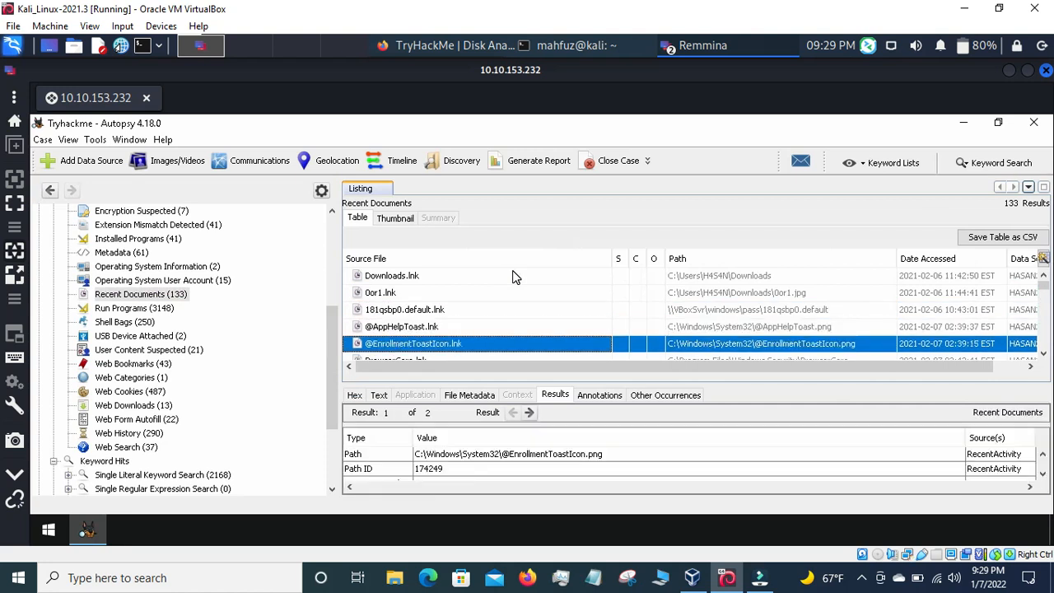
key("Down")
key("Down")
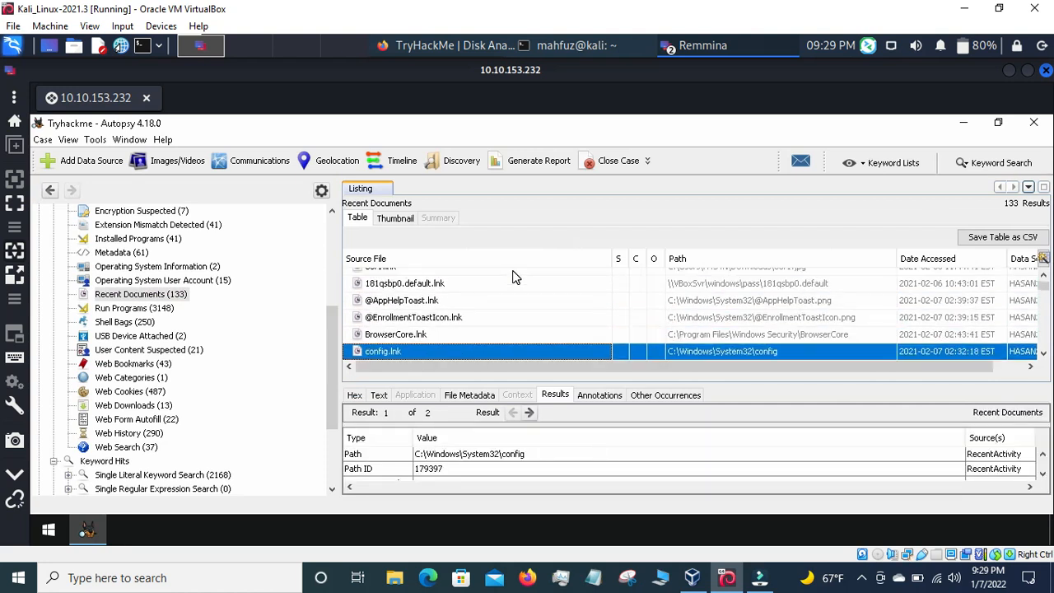
key("Down")
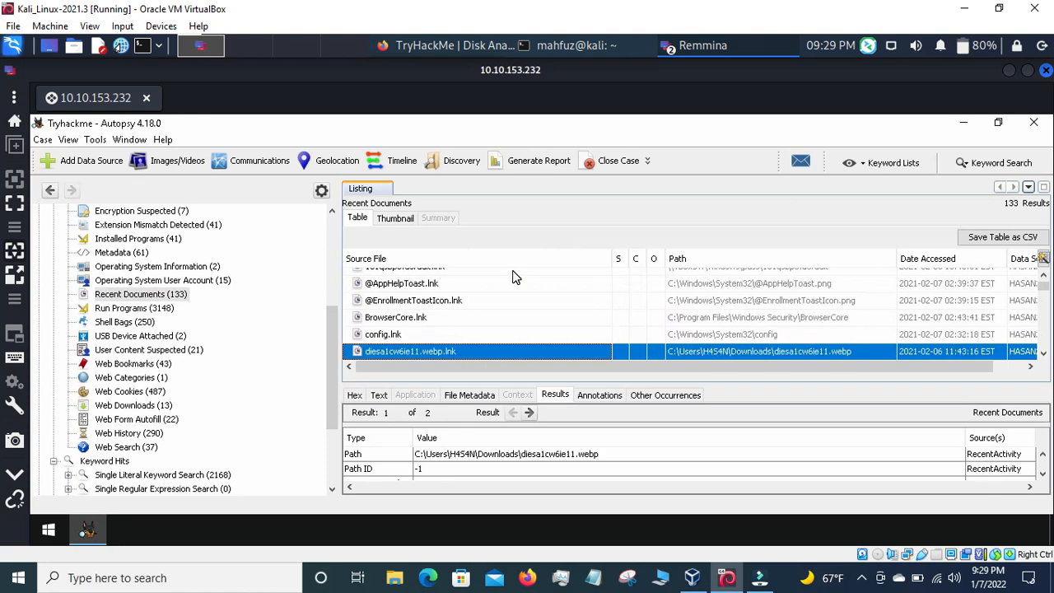
key("Down")
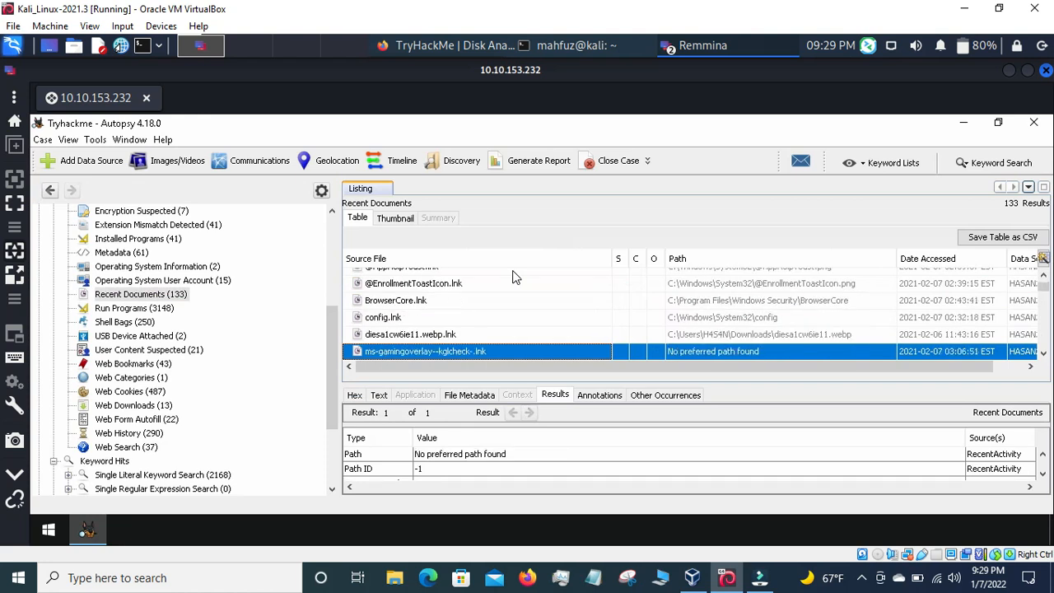
key("Down")
key("Down")
key("Down")
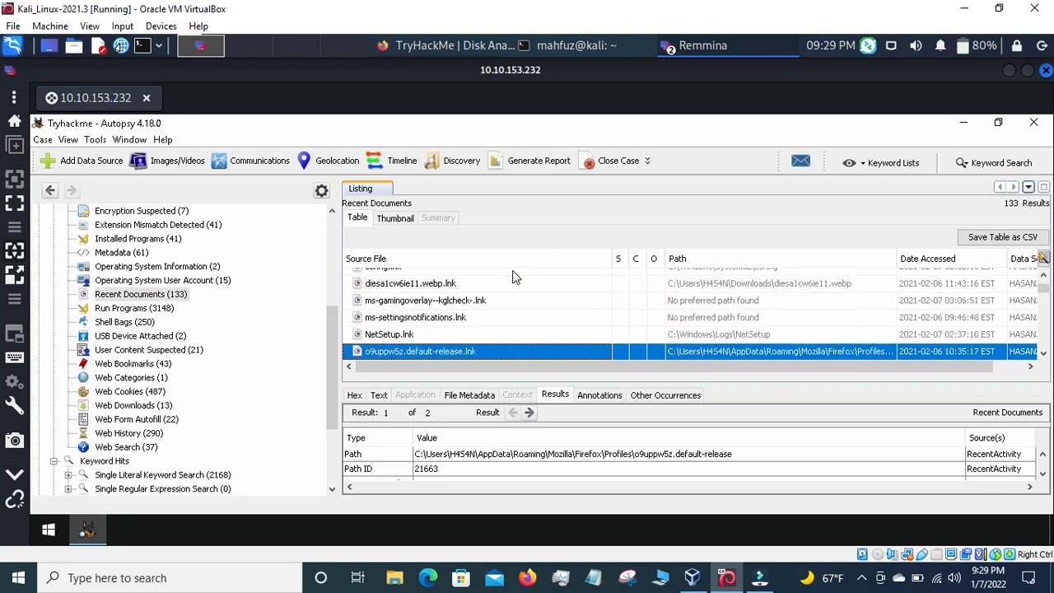
key("Down")
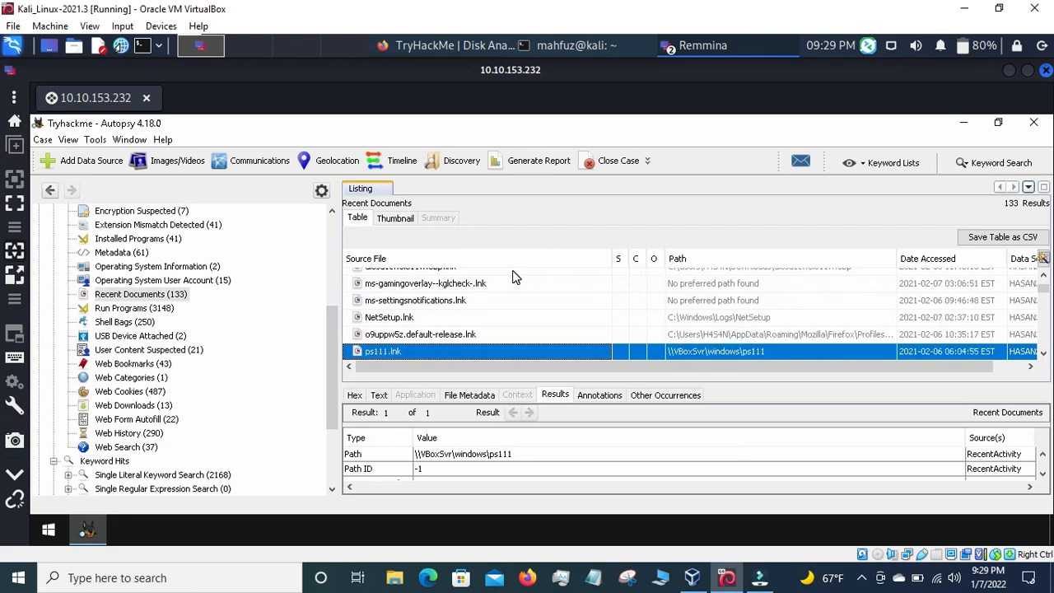
key("Down")
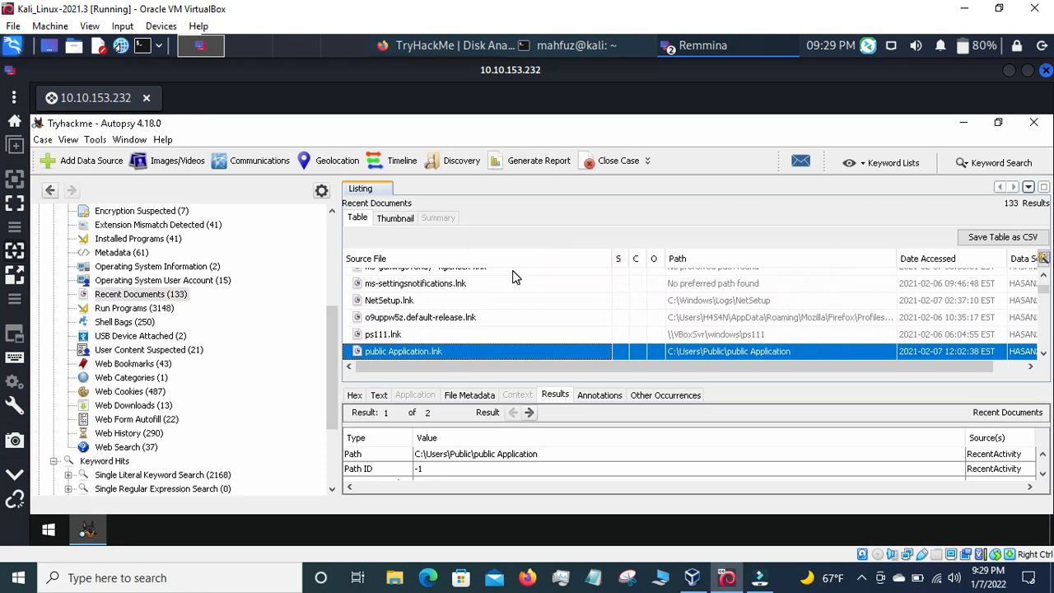
Recheck the paths of the o9uppw5z.default-release.lnk and ps111.lnk entries in Recent Documents
key("Up")
key("Up")
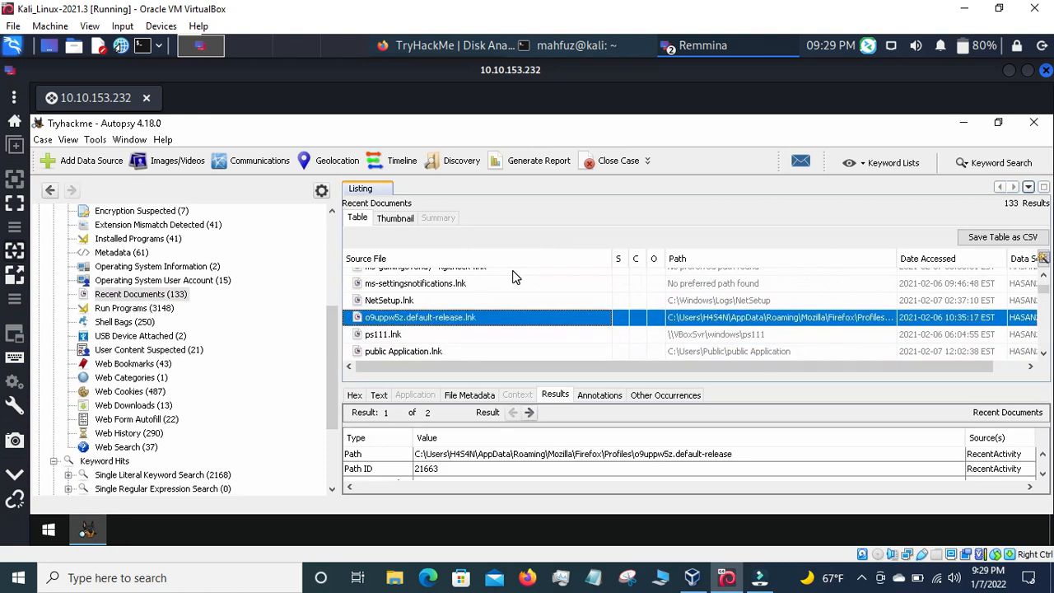
key("Down")
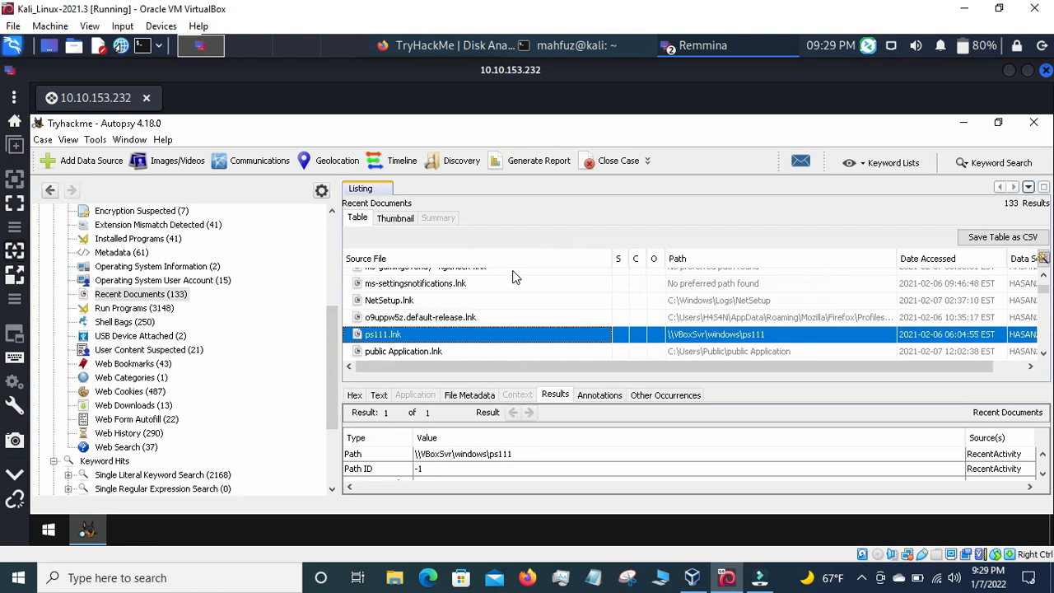
key("Up")
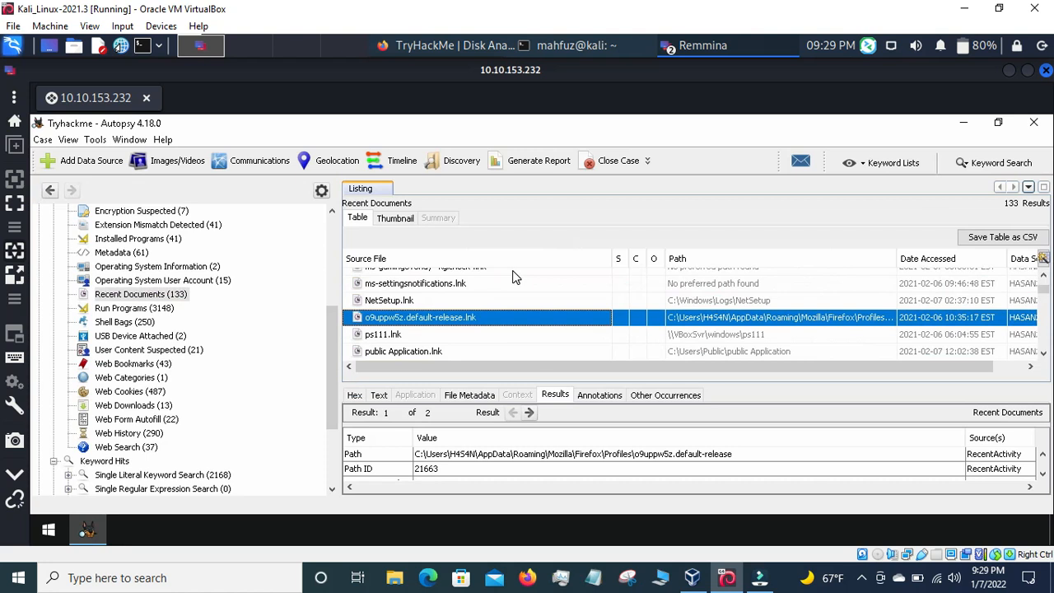
Continue through the Recent Documents entries, examining each path from ps111.lnk down to System.lnk
key("Down")
key("Down")
key("Down")
key("Down")
key("Down")
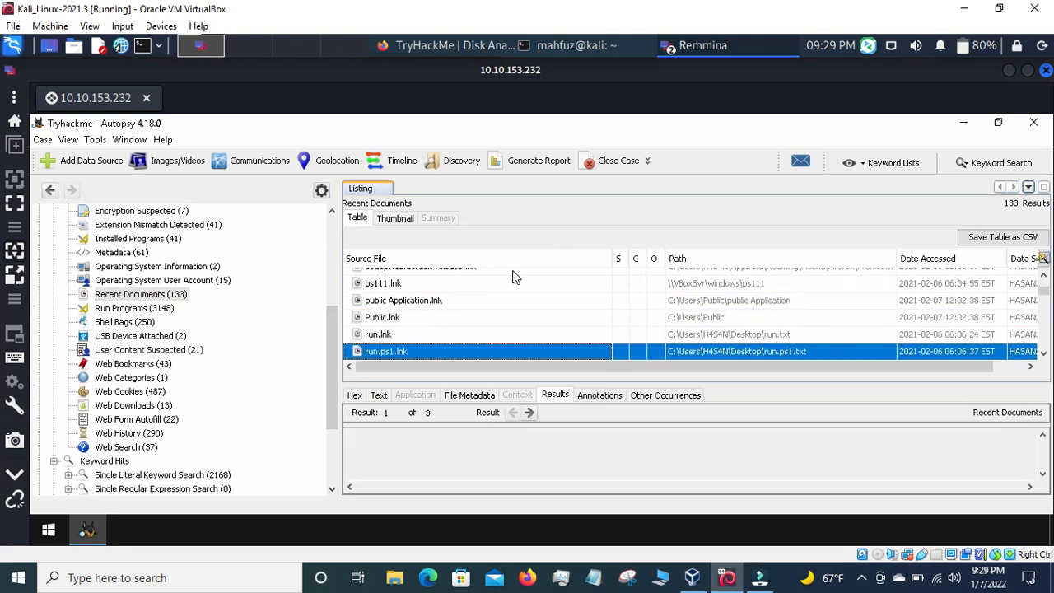
key("Down")
key("Down")
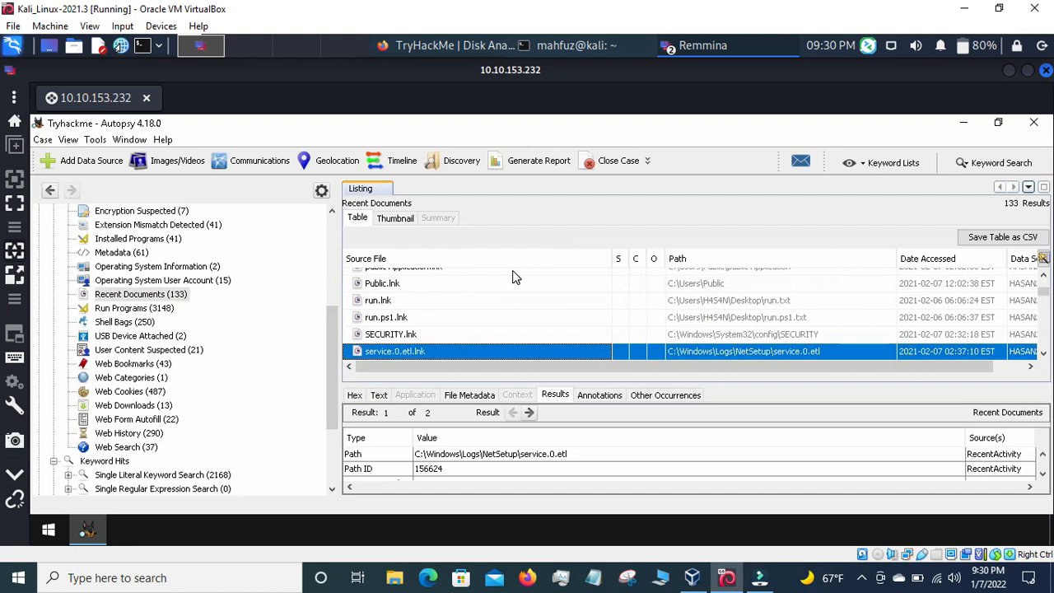
key("Down")
key("Down")
key("Down")
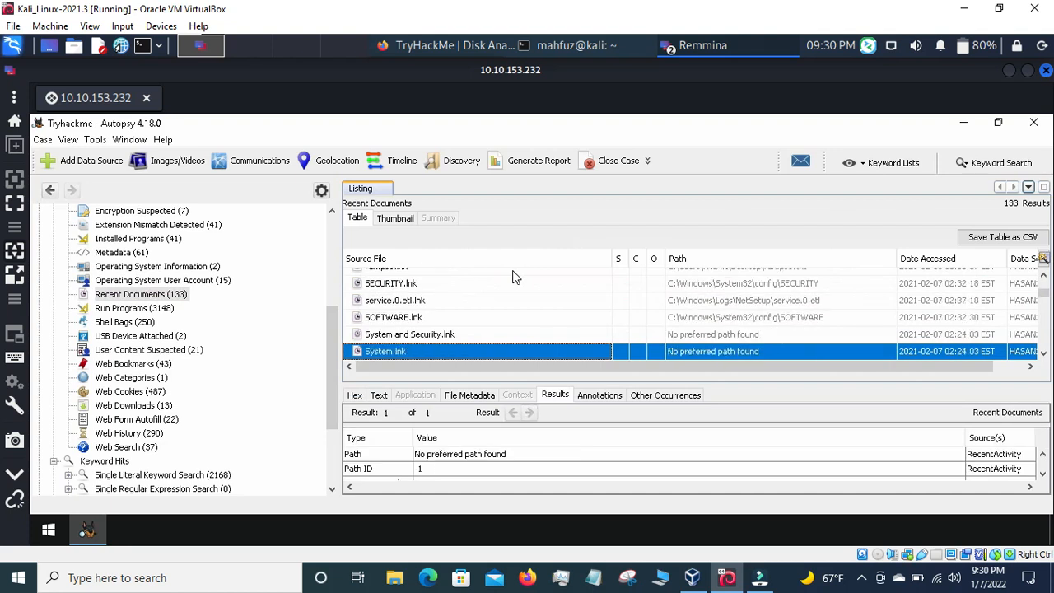
Examine the paths of the Recent Documents entries from System32.lnk down to xko83v8w.default.lnk
key("Down")
key("Down")
key("Down")
key("Down")
key("Down")
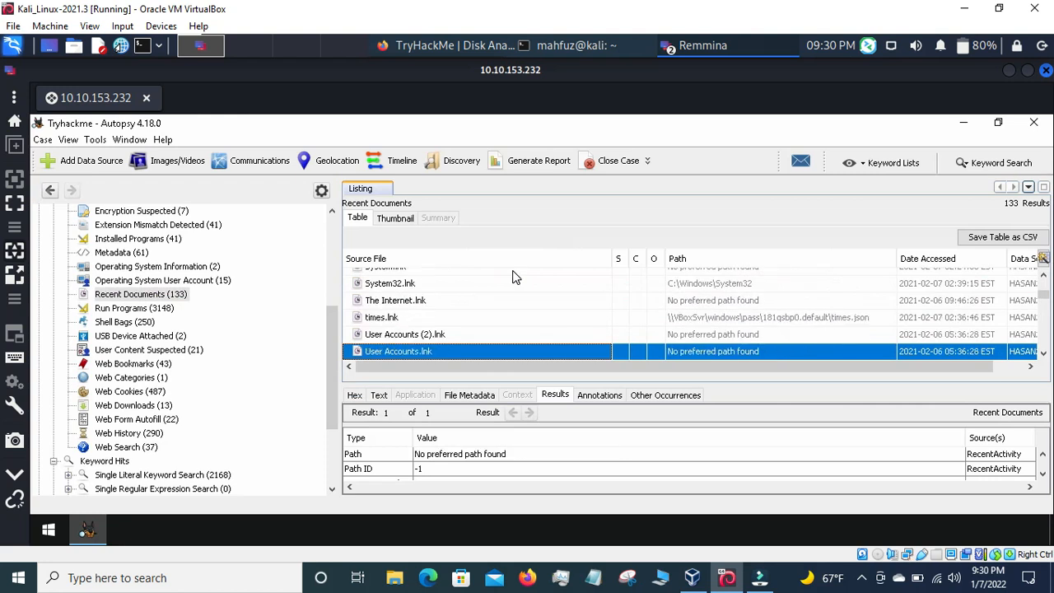
key("Down")
key("Down")
key("Down")
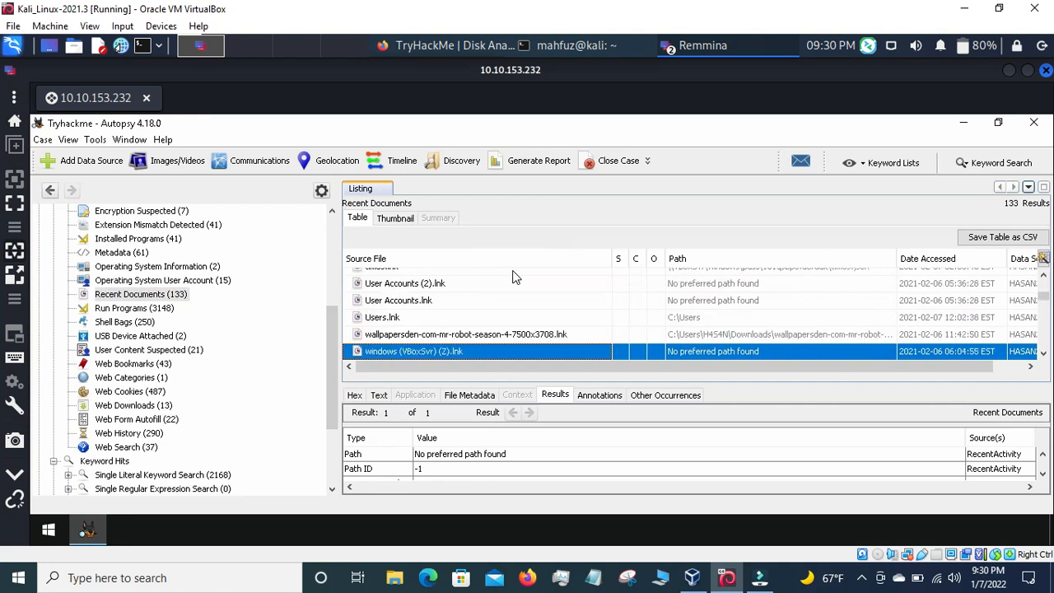
key("Down")
key("Down")
key("Down")
key("Down")
key("Down")
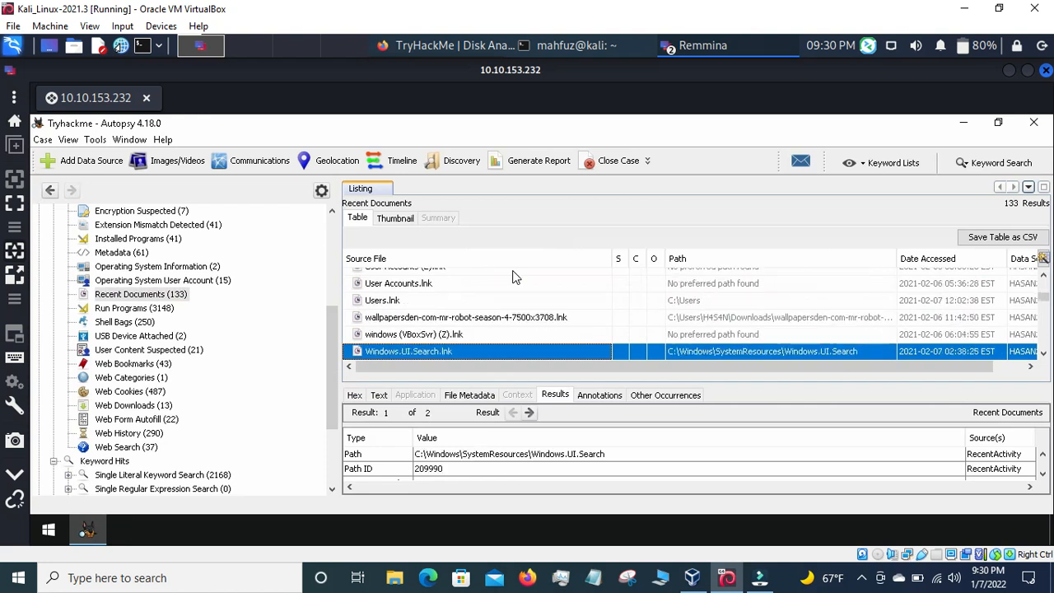
key("Down")
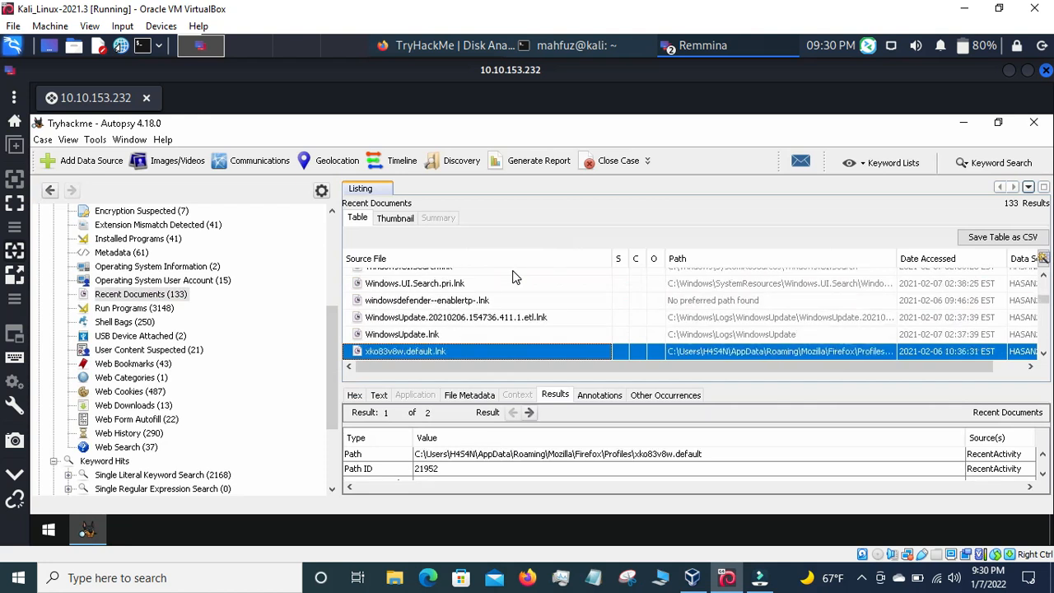
Examine the Recent Documents entries after xko83v8w.default.lnk for hack tool paths, down to the two mimikatz_trunk shortcuts
key("Down")
key("Down")
key("Down")
key("Down")
key("Down")
key("Down")
key("Down")
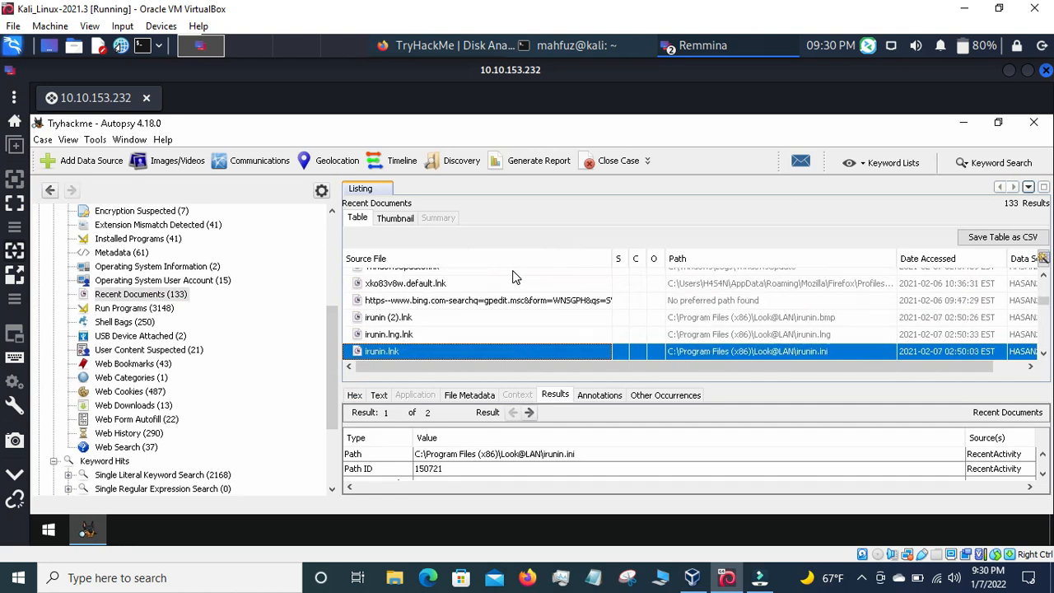
key("Down")
key("Down")
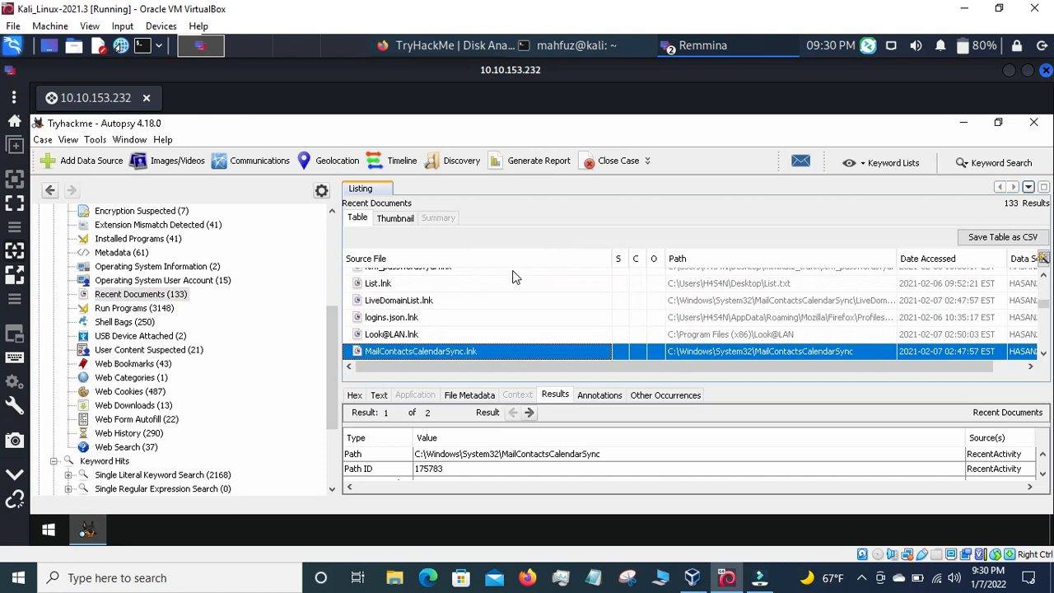
key("Down")
key("Down")
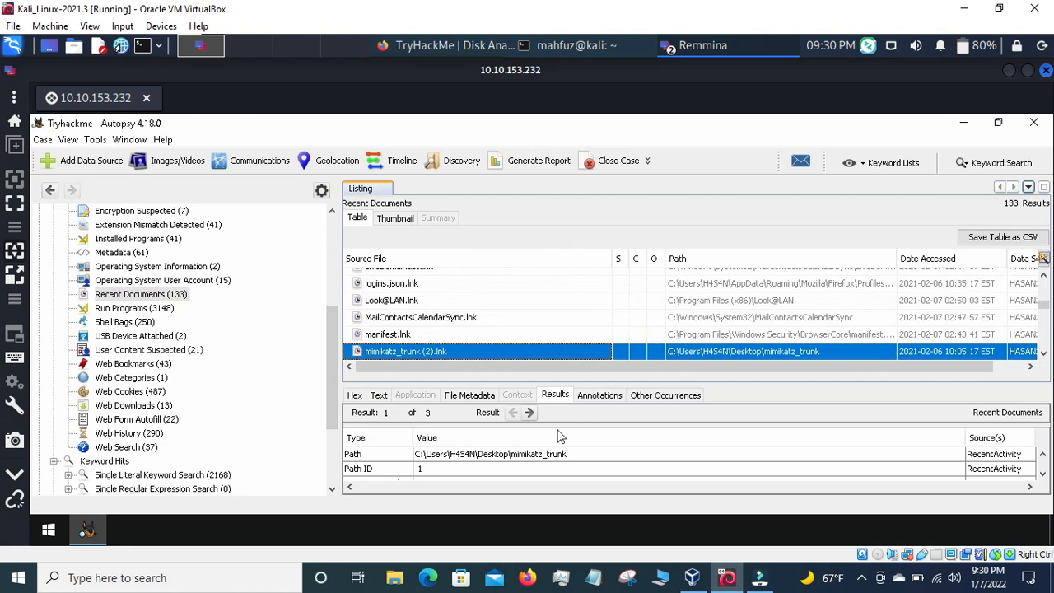
key("Down")
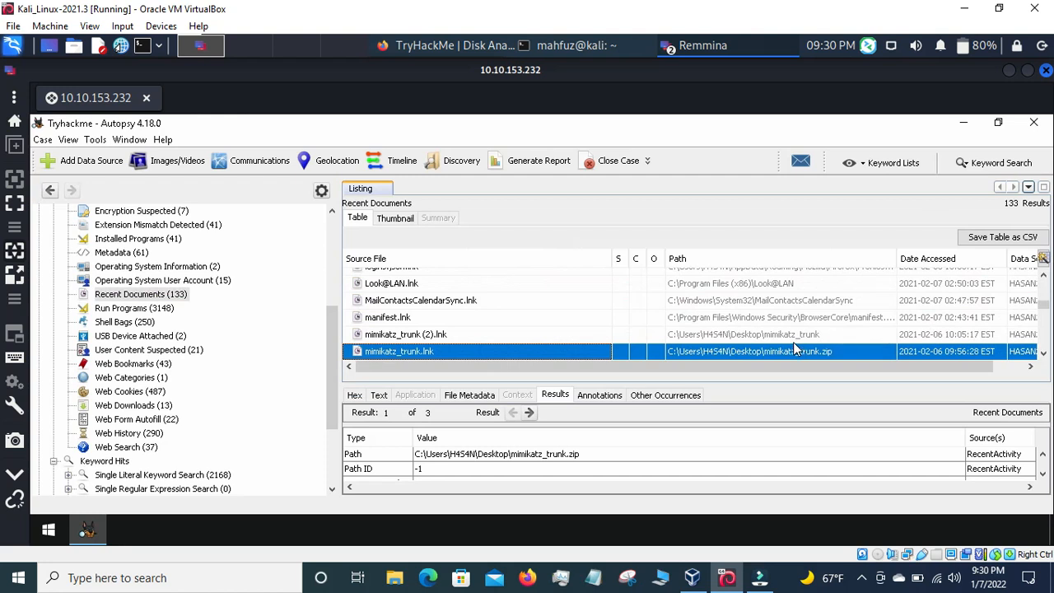
Check the remaining Recent Documents paths from the cyberpunk-2077 wallpaper shortcut down to the macos-big-sur wallpaper shortcut
key("Down")
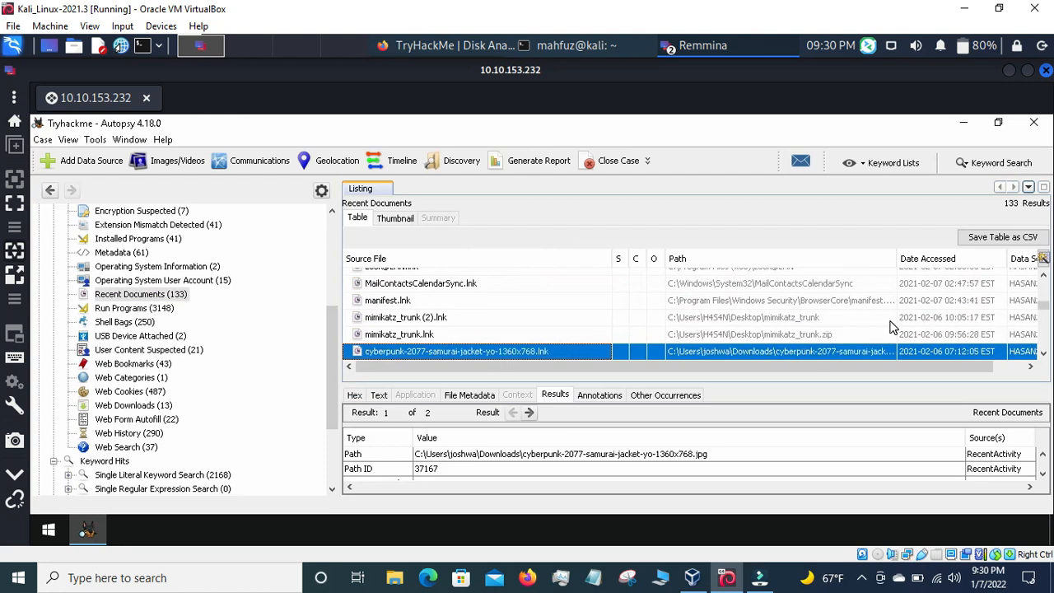
key("Down")
key("Down")
key("Down")
key("Down")
key("Down")
key("Down")
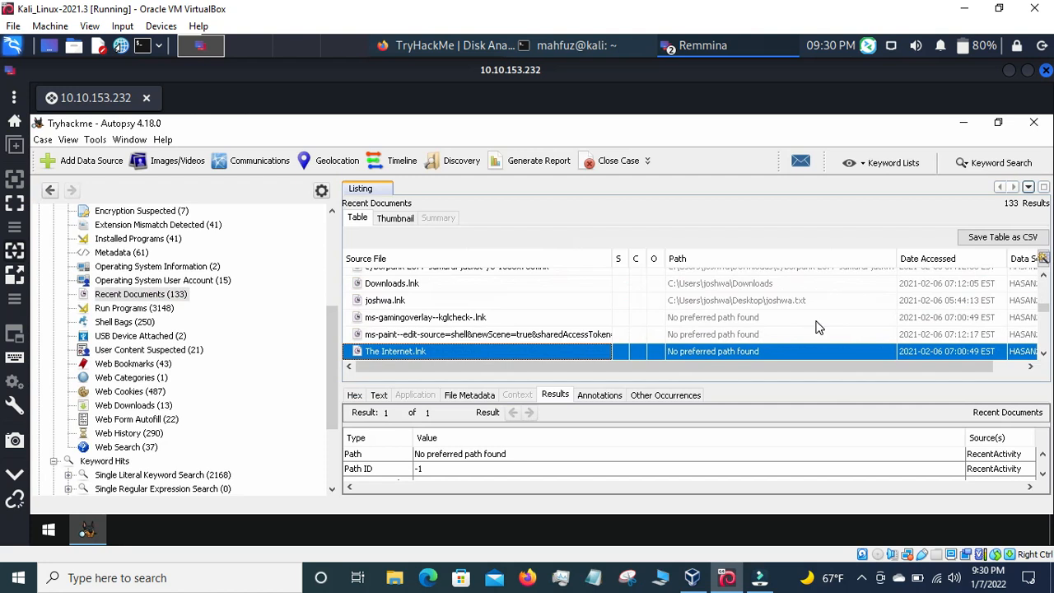
key("Down")
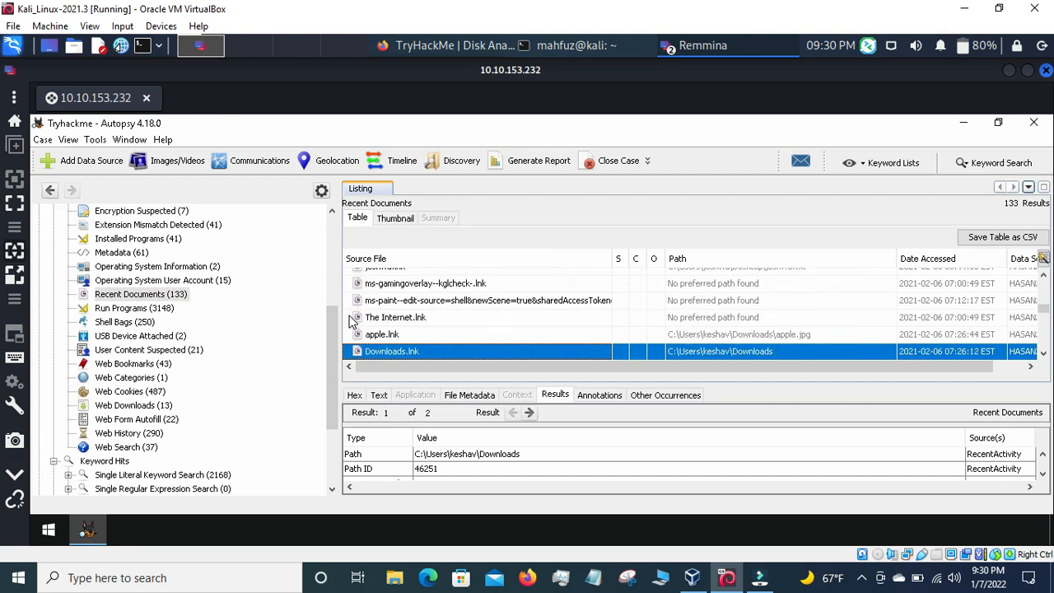
key("Down")
key("Down")
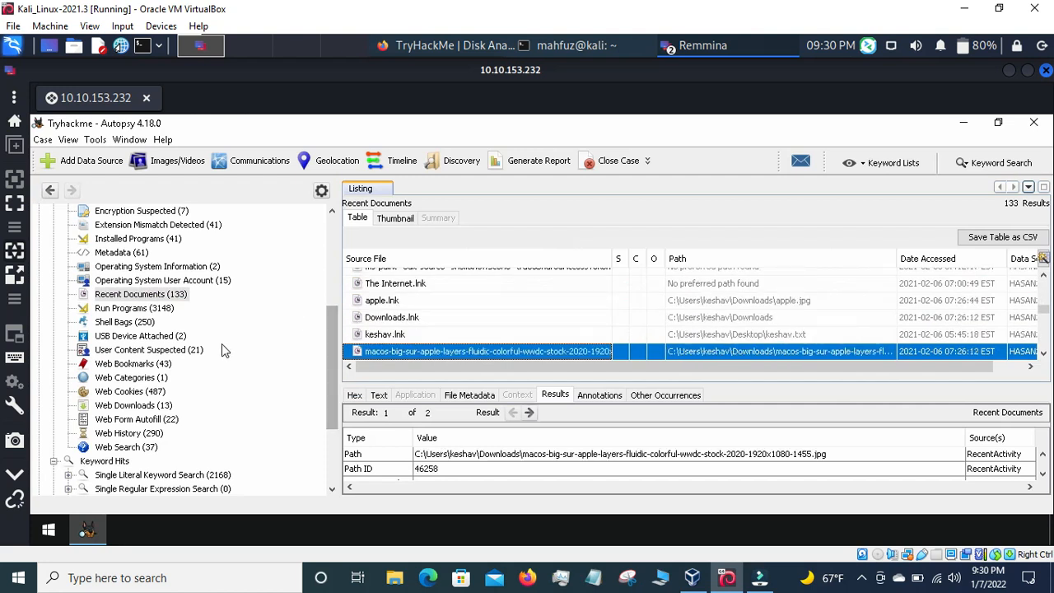
Open the Run Programs results and sort them by username in ascending order
left_click(153, 321)
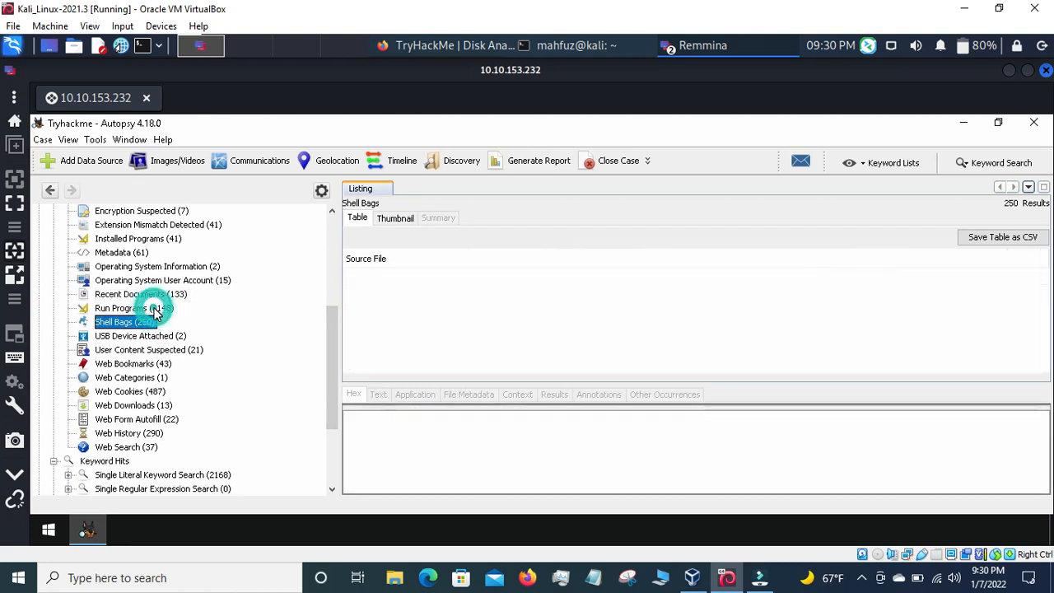
left_click(164, 309)
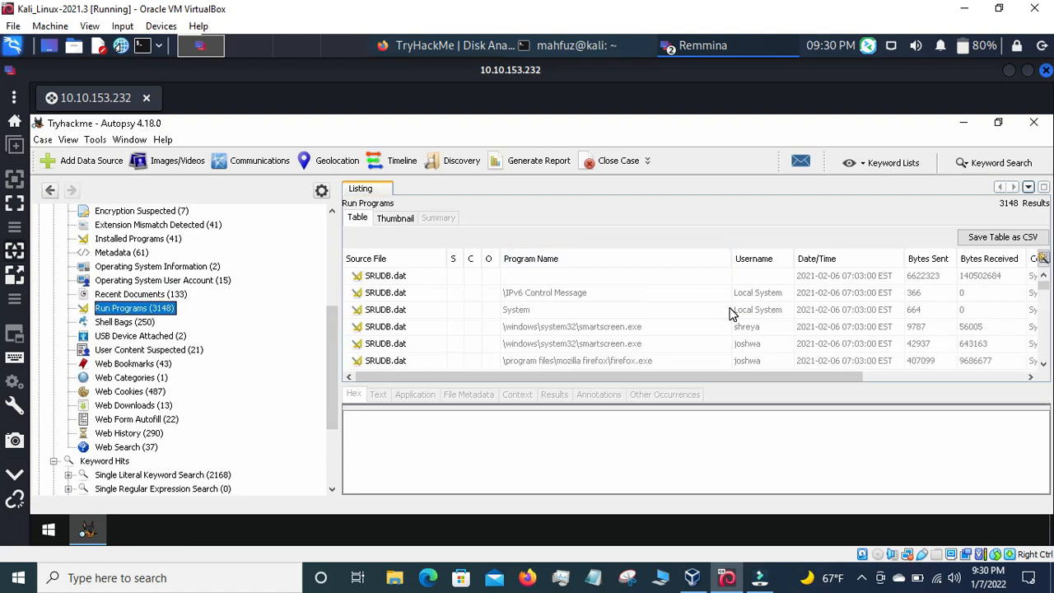
left_click(759, 262)
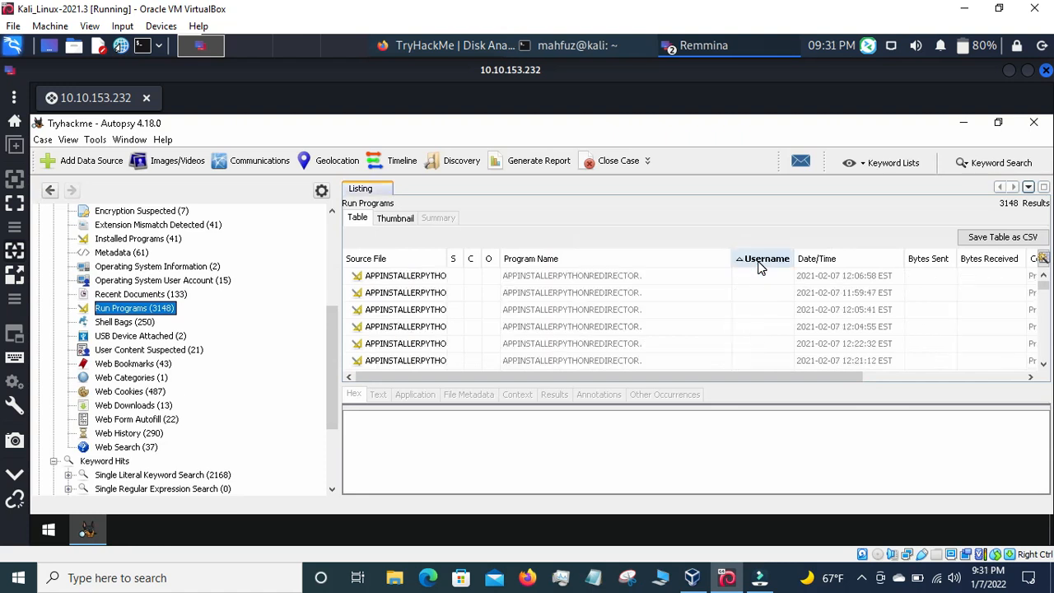
left_click(759, 264)
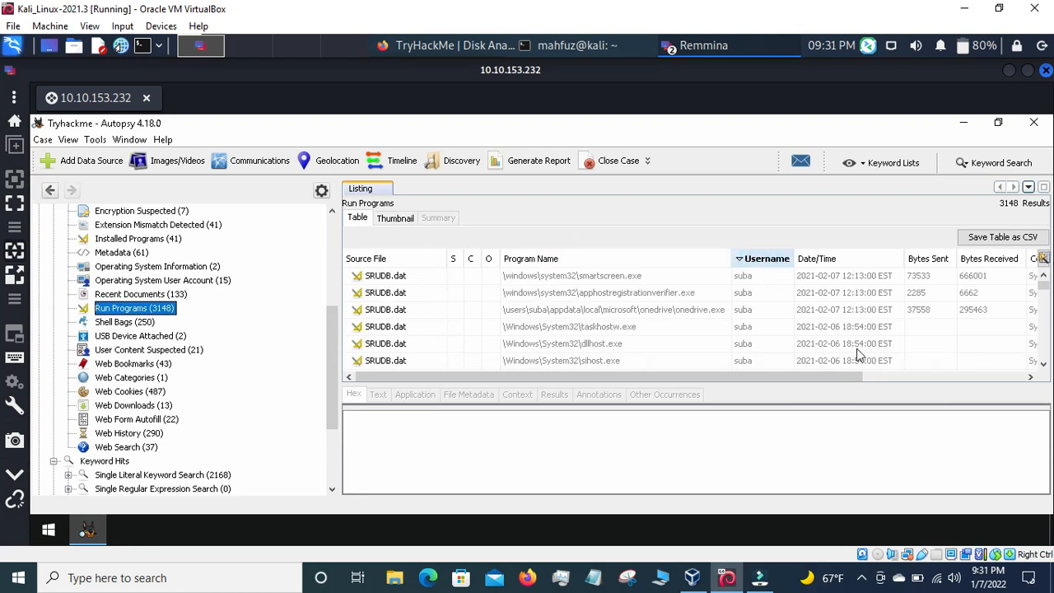
scroll(822, 319, "down", 7)
left_click(766, 262)
left_click(766, 262)
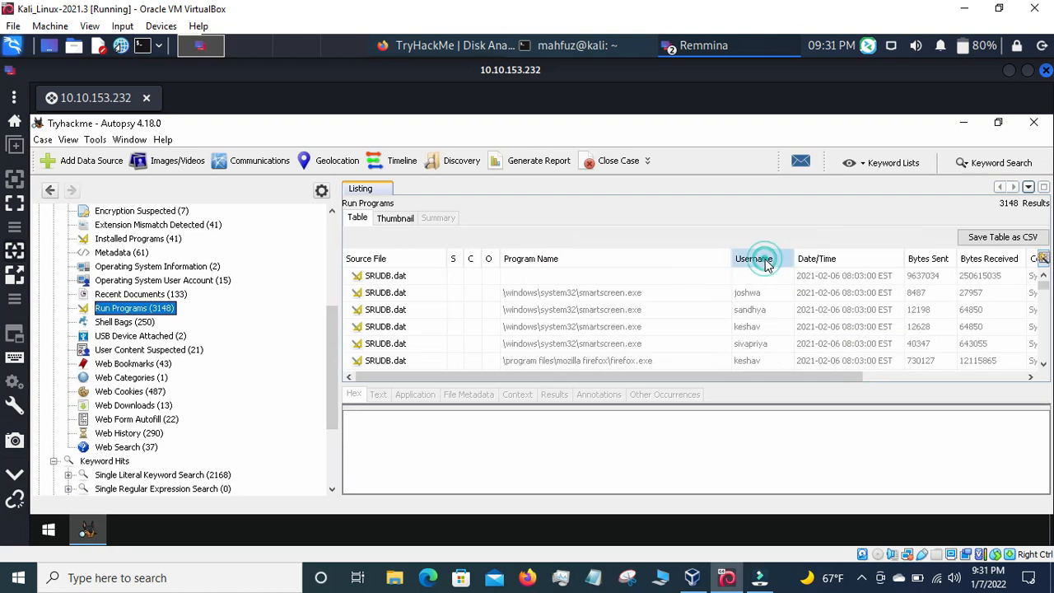
Look through the sorted Run Programs list, past the entries without a username, for the first named user account's programs
left_click_drag(1043, 290, 1051, 368)
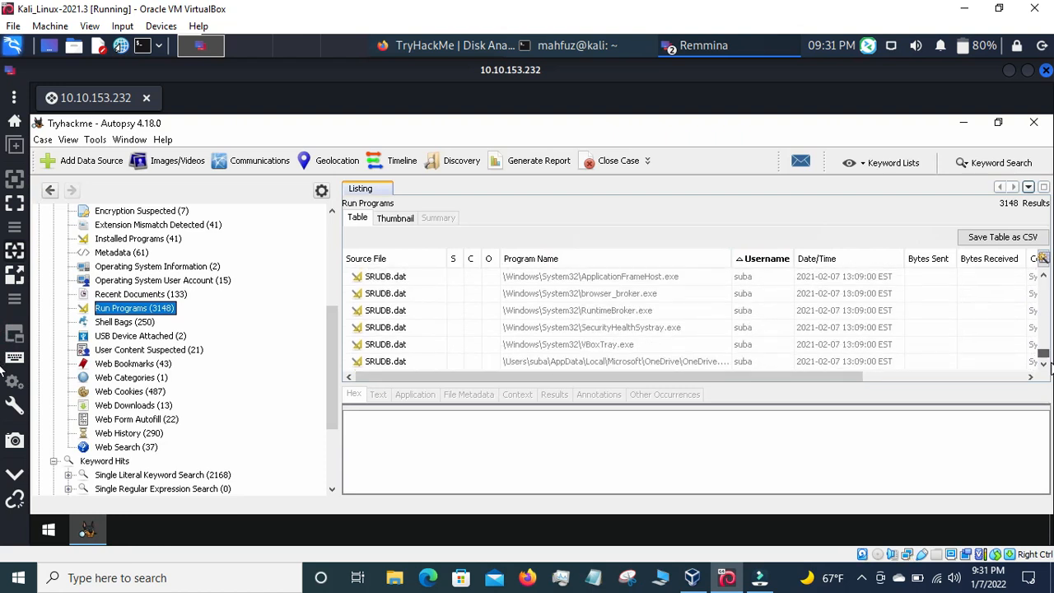
left_click_drag(1040, 360, 1046, 308)
scroll(781, 323, "down", 2)
scroll(781, 324, "down", 1)
scroll(781, 323, "down", 1)
scroll(781, 324, "down", 1)
scroll(781, 324, "down", 3)
scroll(781, 324, "down", 5)
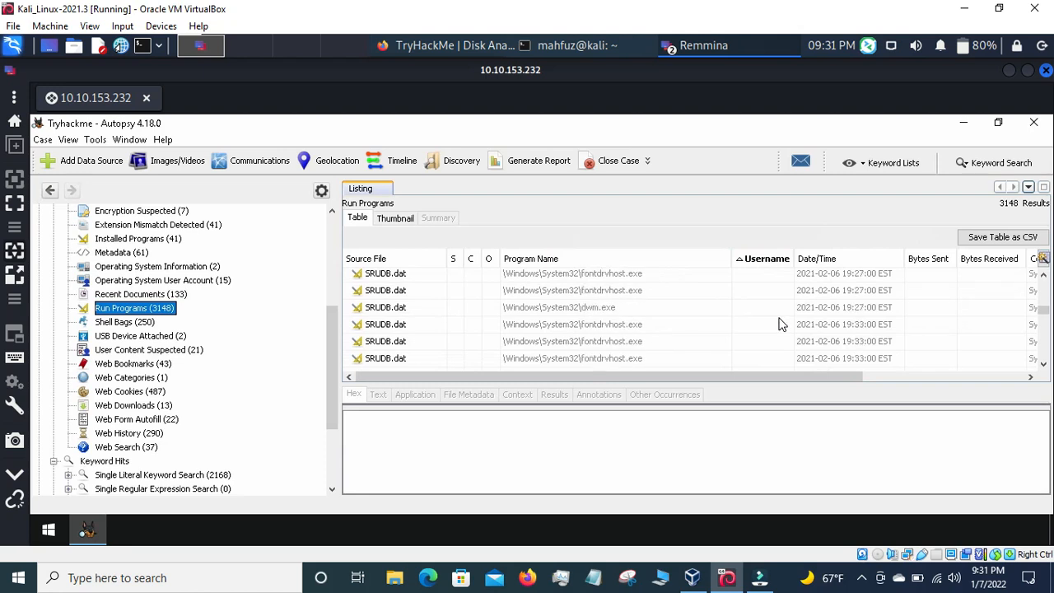
scroll(781, 324, "down", 4)
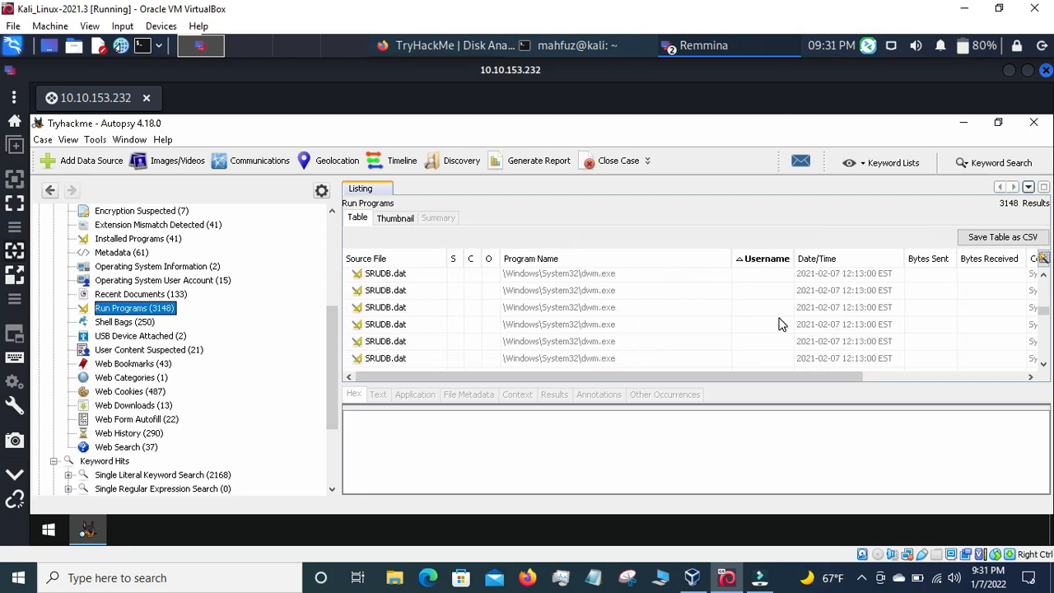
scroll(781, 323, "down", 4)
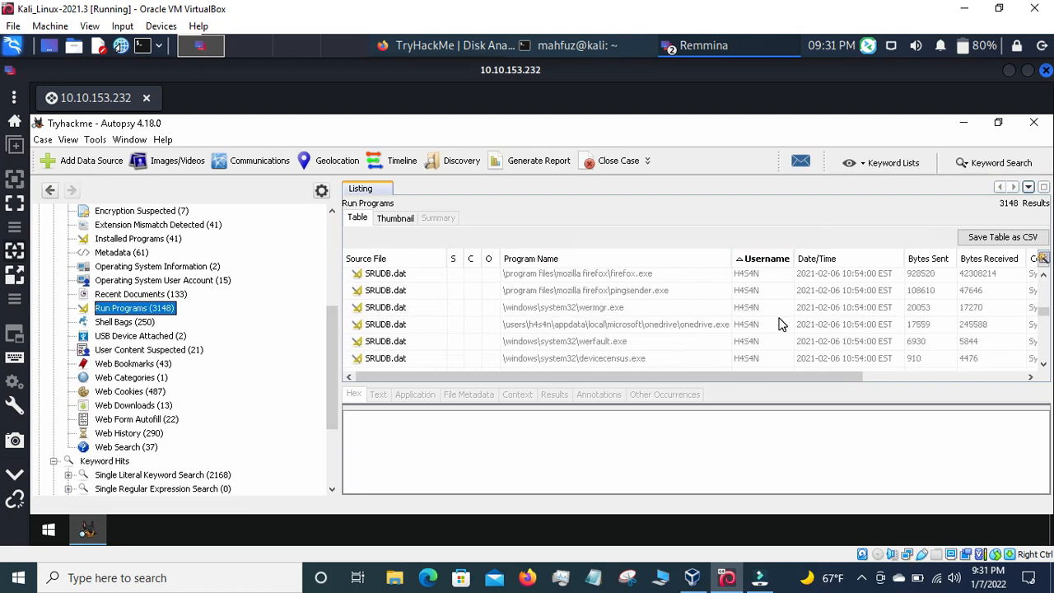
scroll(781, 323, "down", 2)
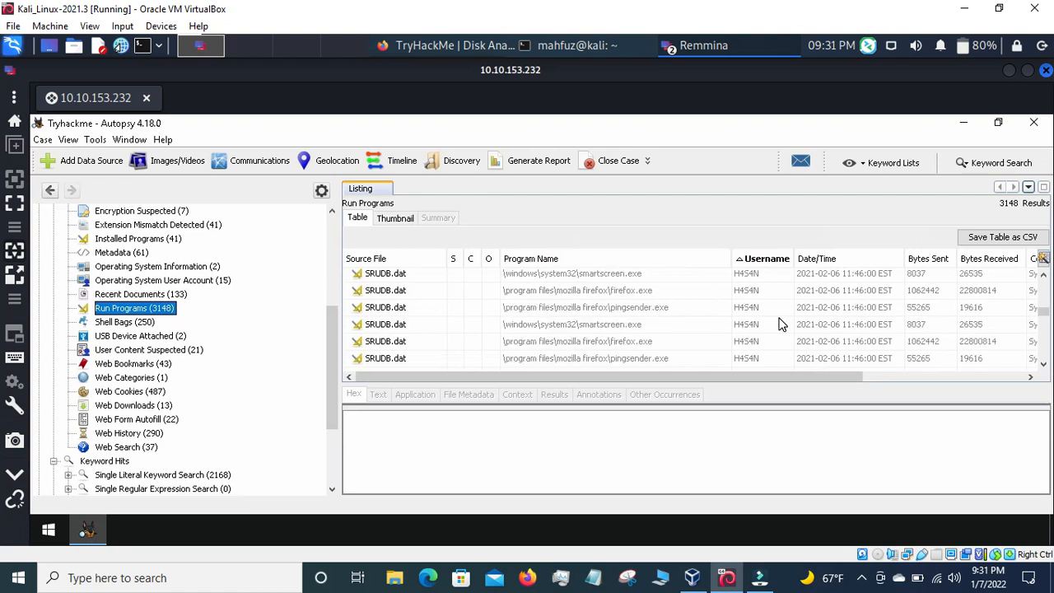
scroll(781, 324, "down", 1)
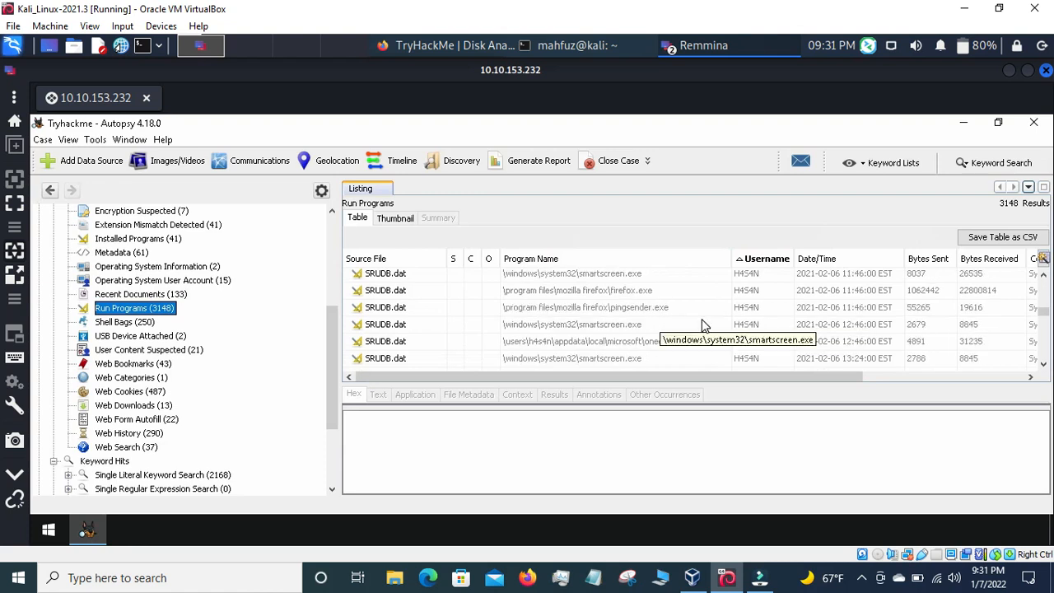
scroll(701, 325, "down", 3)
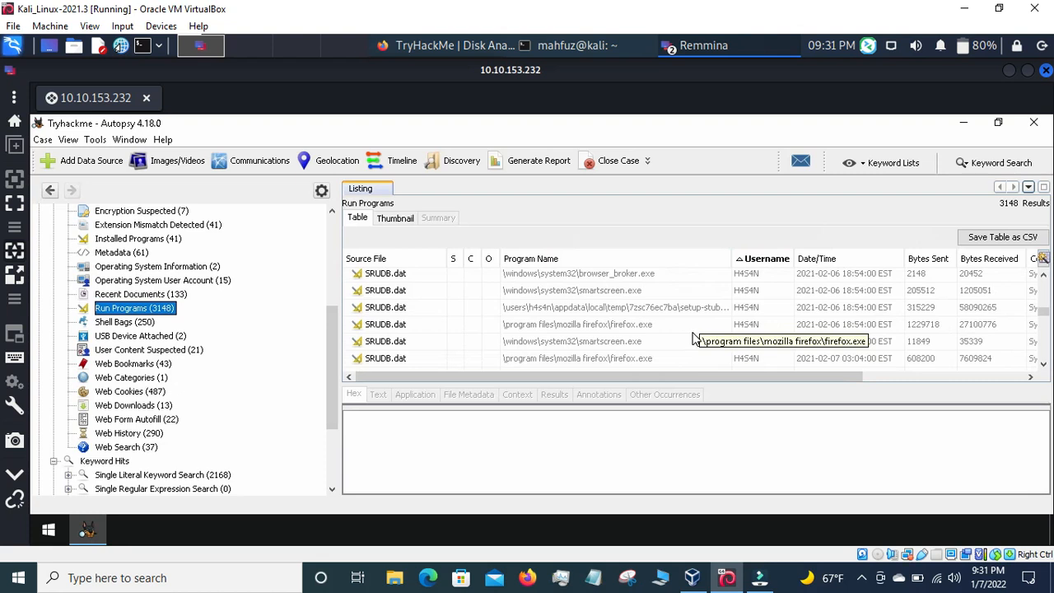
scroll(696, 338, "down", 1)
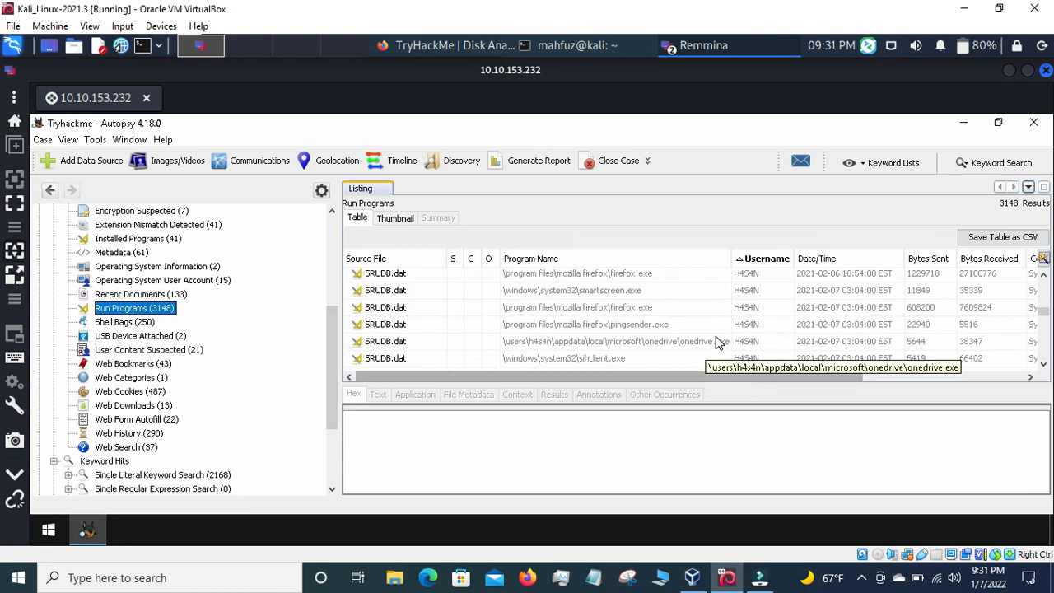
scroll(716, 342, "down", 2)
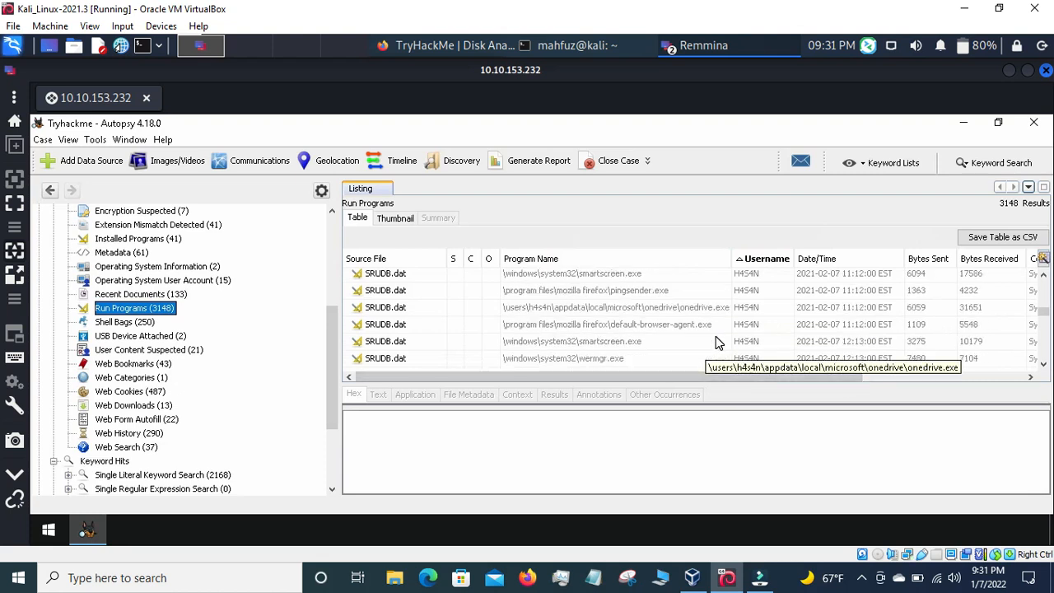
scroll(716, 342, "down", 3)
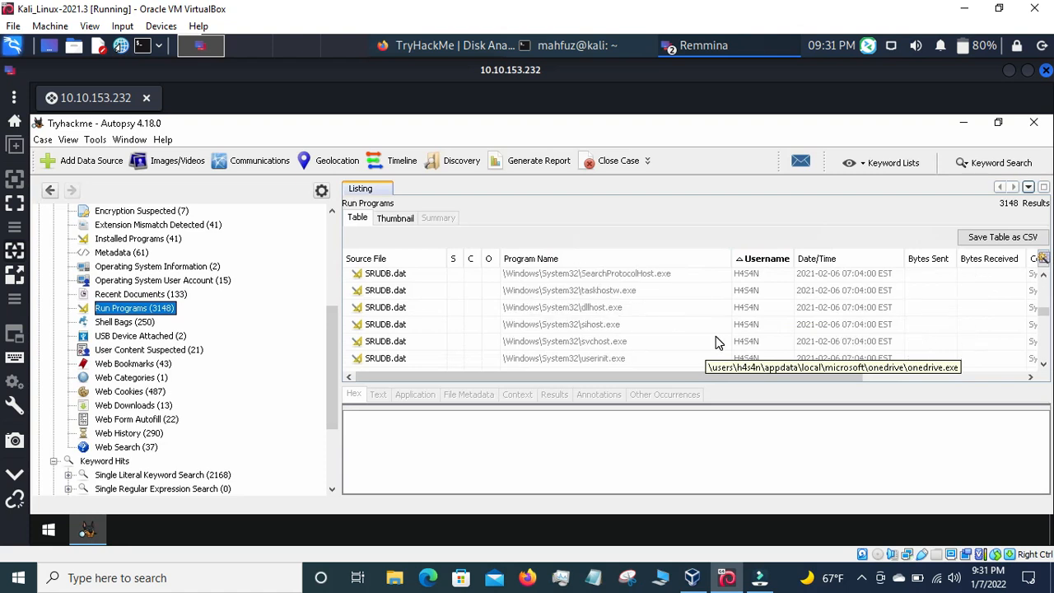
scroll(716, 342, "down", 2)
scroll(716, 342, "down", 3)
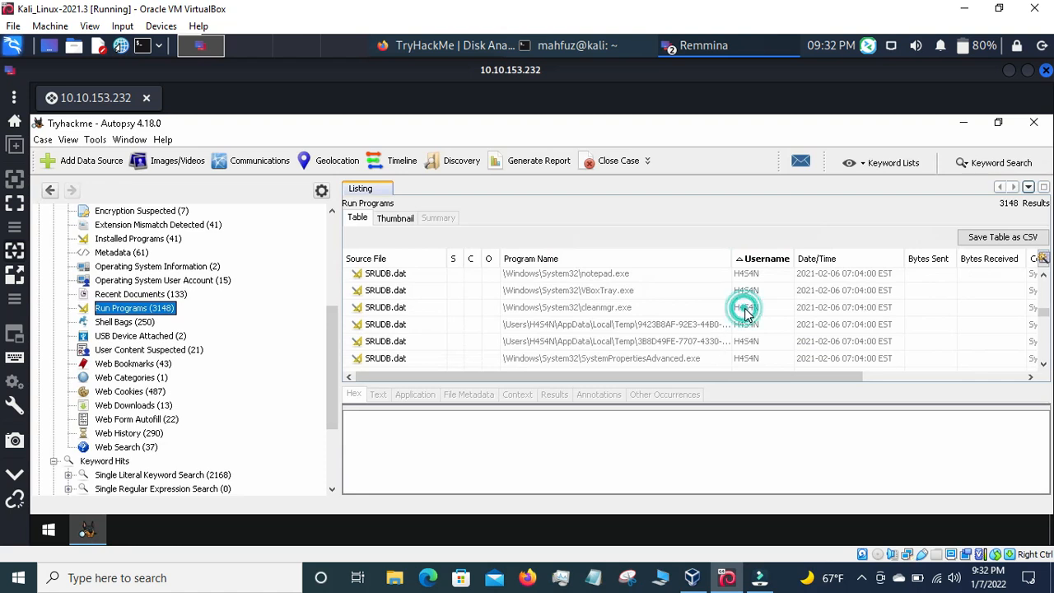
scroll(746, 313, "up", 3)
scroll(746, 313, "down", 1)
left_click(745, 309)
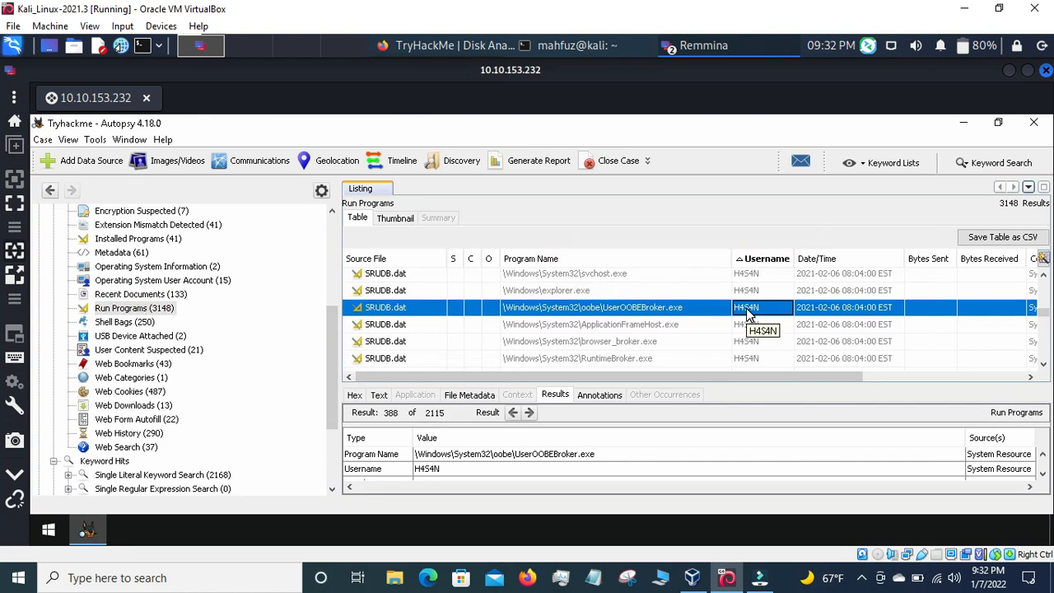
key("Down")
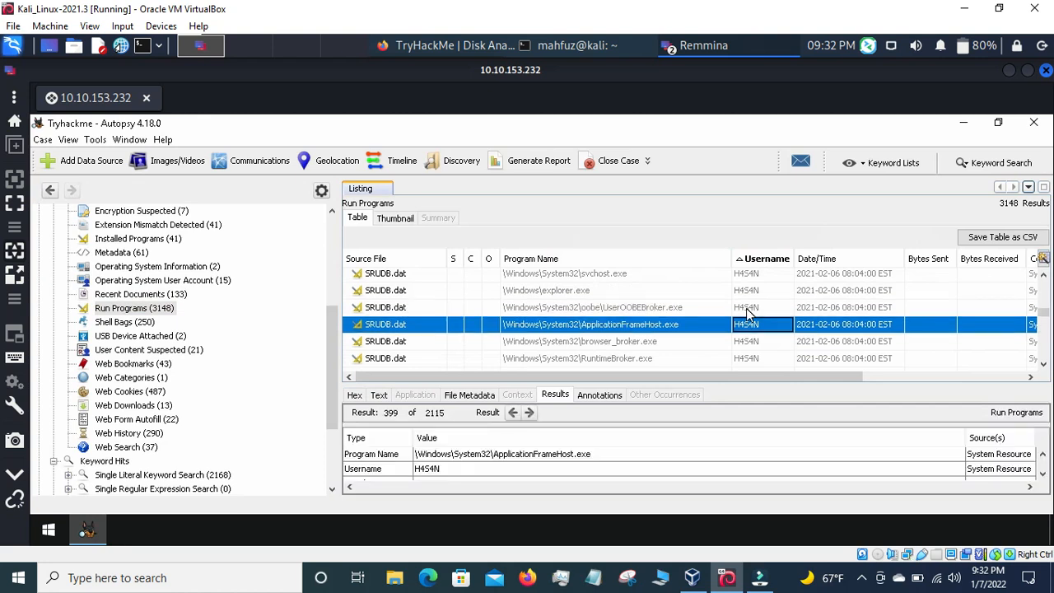
key("Down")
key("Down")
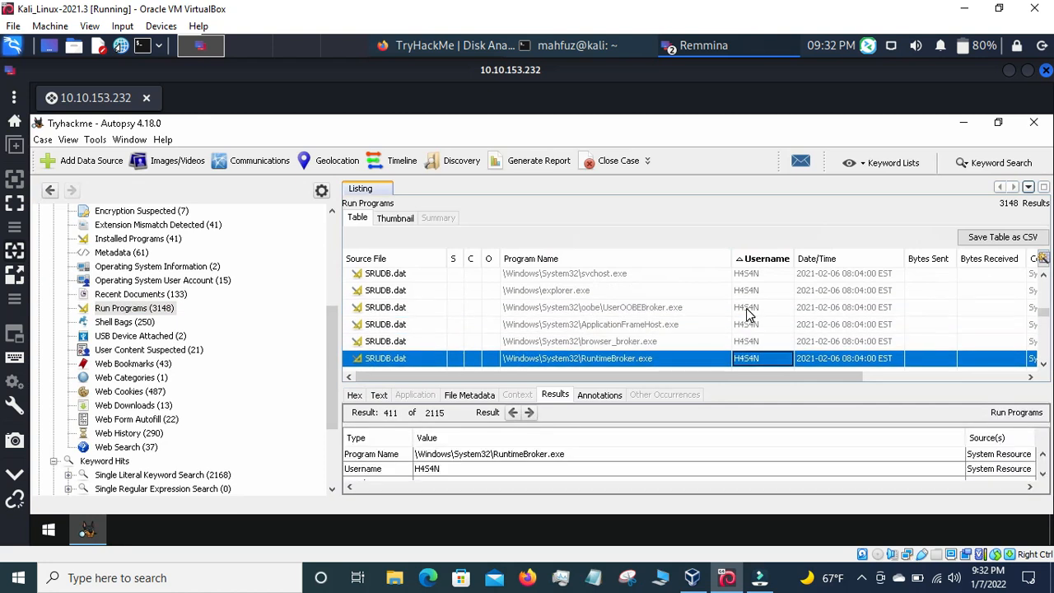
key("Down")
key("Down")
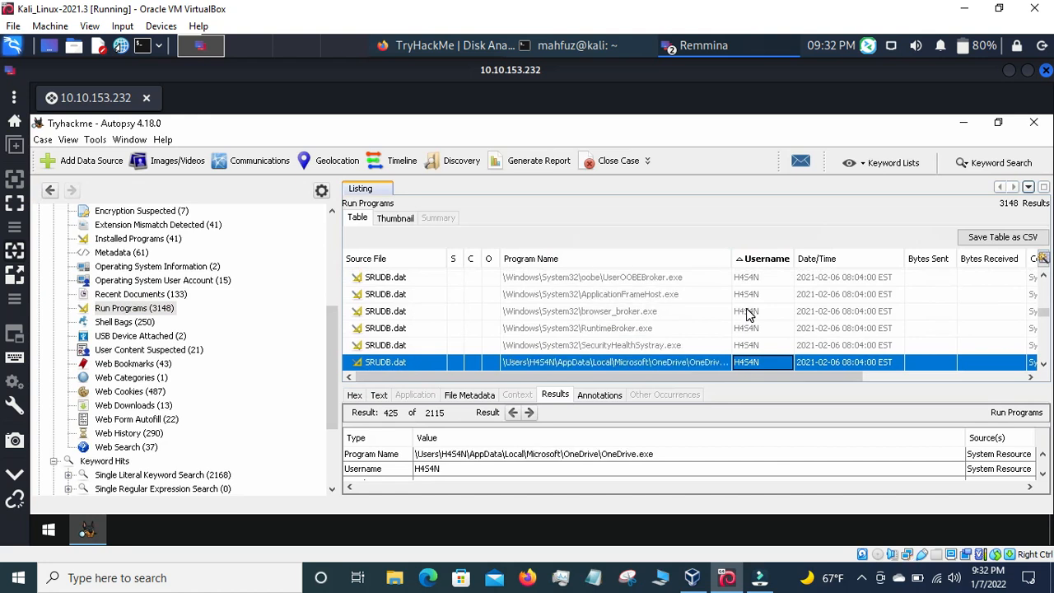
key("Down")
key("Down")
key("Down")
key("Down")
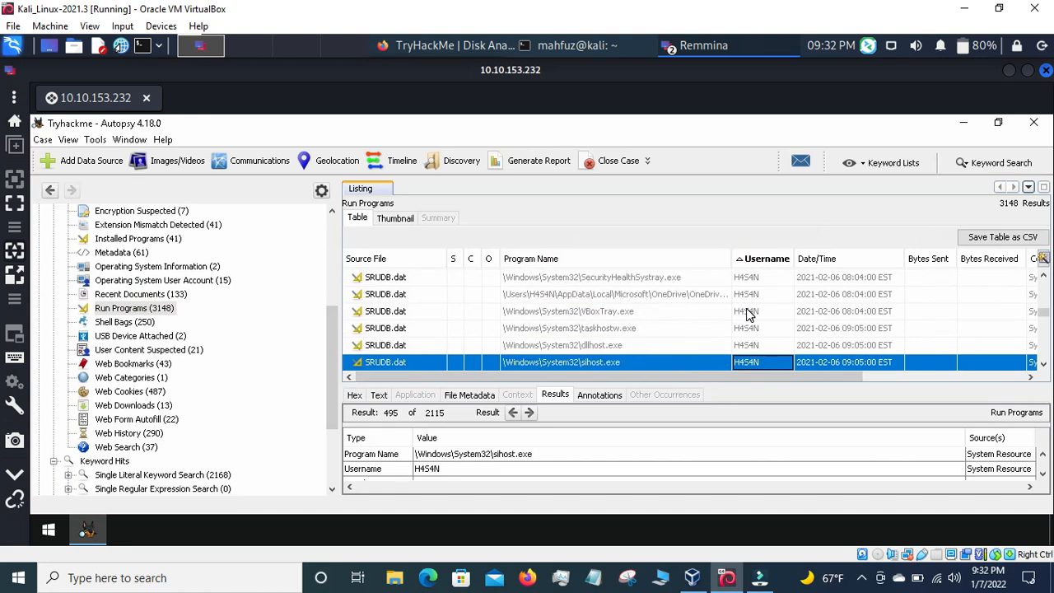
key("Down")
key("Down")
key("Down")
key("Down")
key("Down")
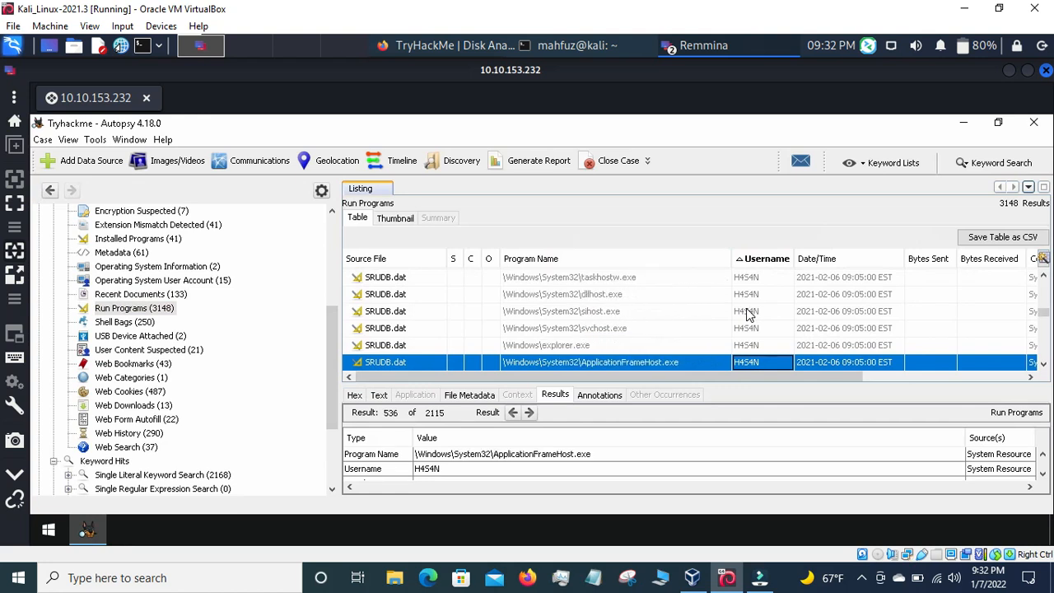
key("Down")
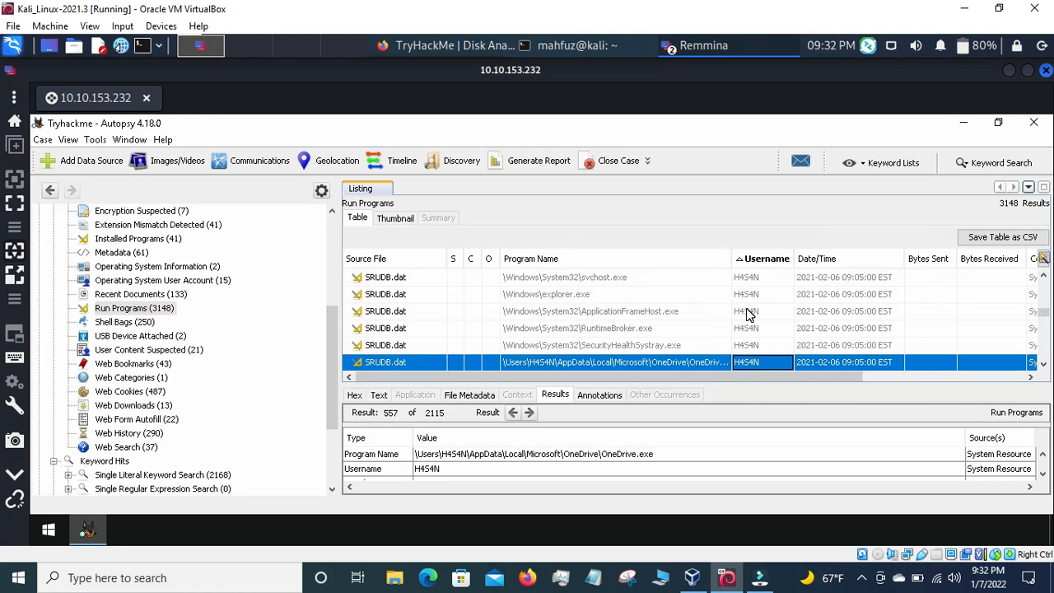
key("Down")
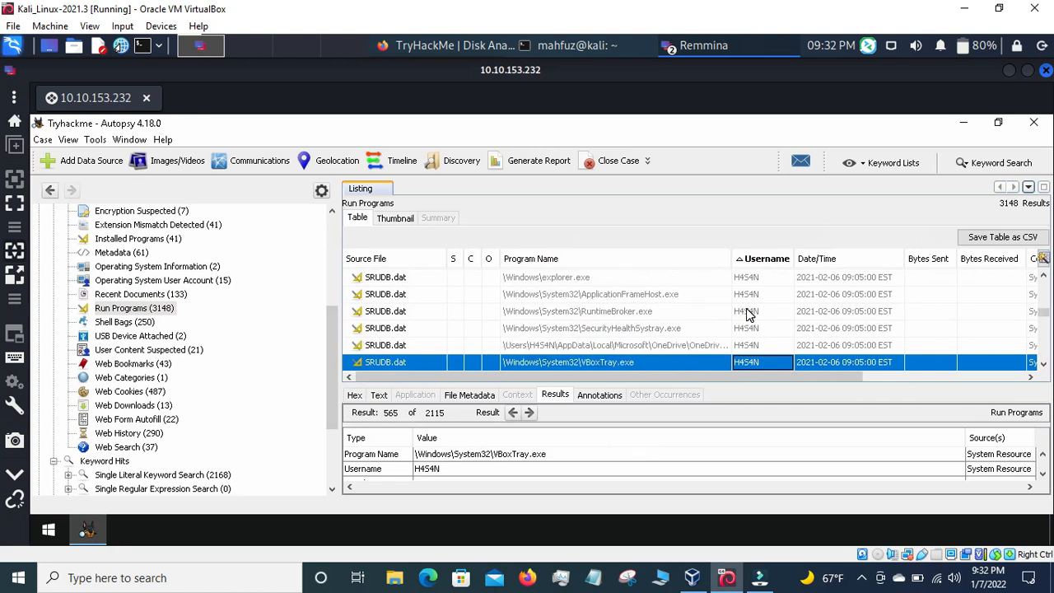
key("Down")
key("Down")
key("Down")
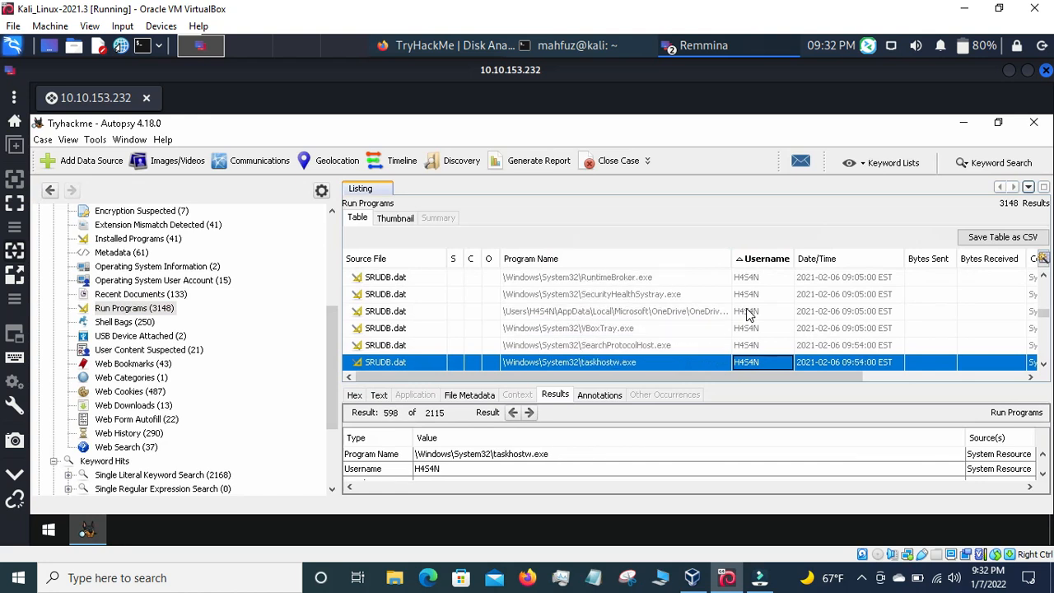
key("Down")
key("Down")
key("Down")
key("Down")
key("Down")
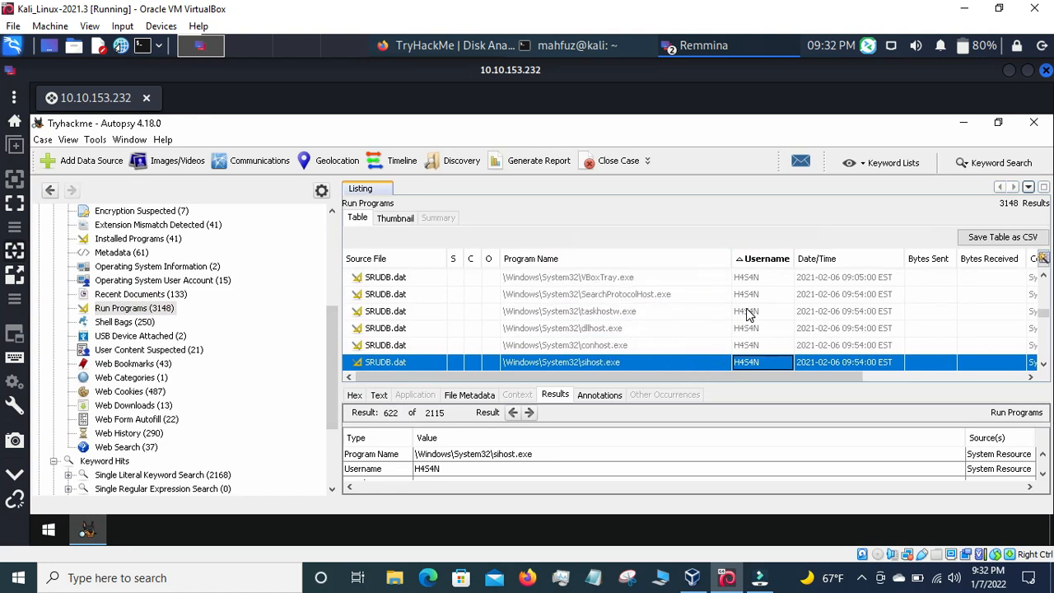
key("Down")
key("Down")
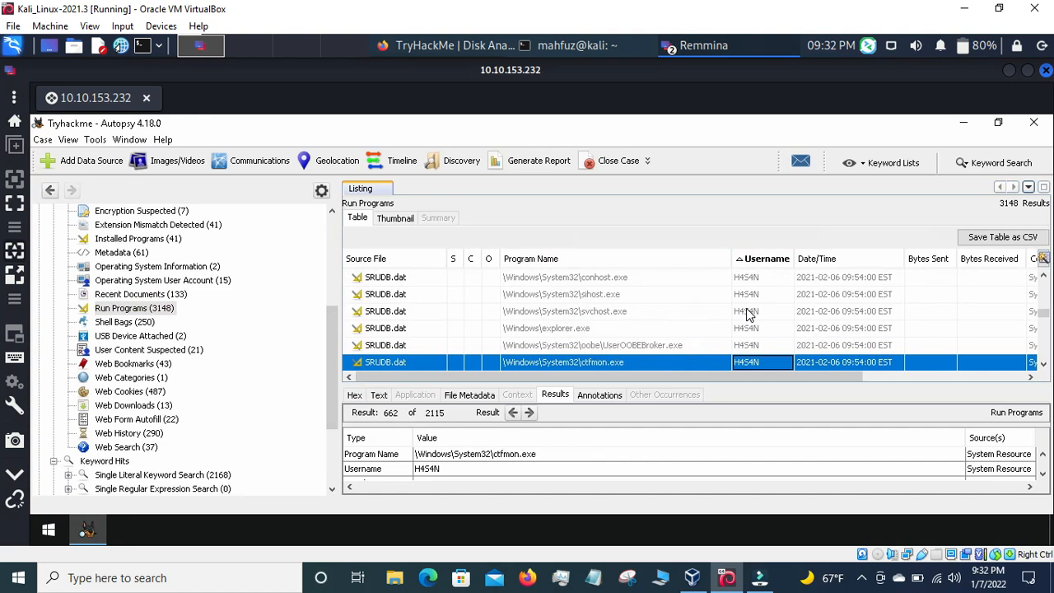
key("Down")
key("Down")
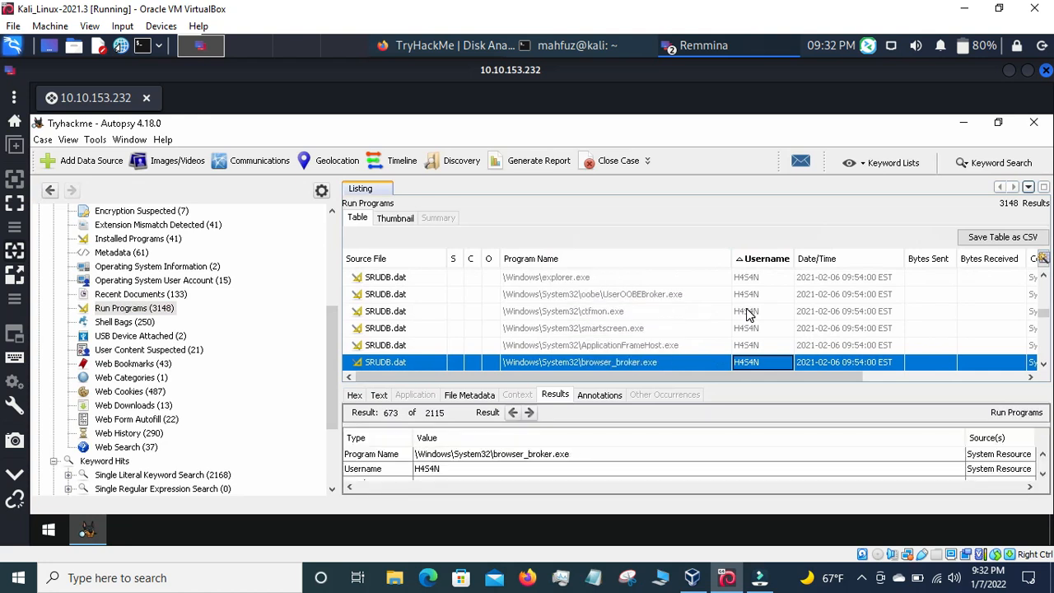
key("Down")
key("Down")
key("Down")
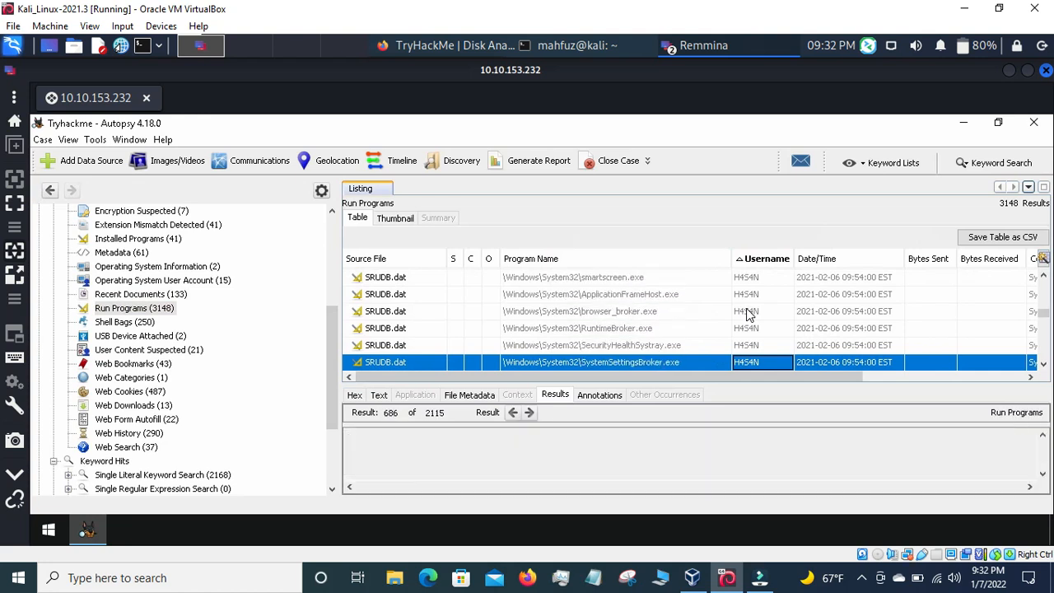
key("Up")
key("Up")
key("Up")
key("Up")
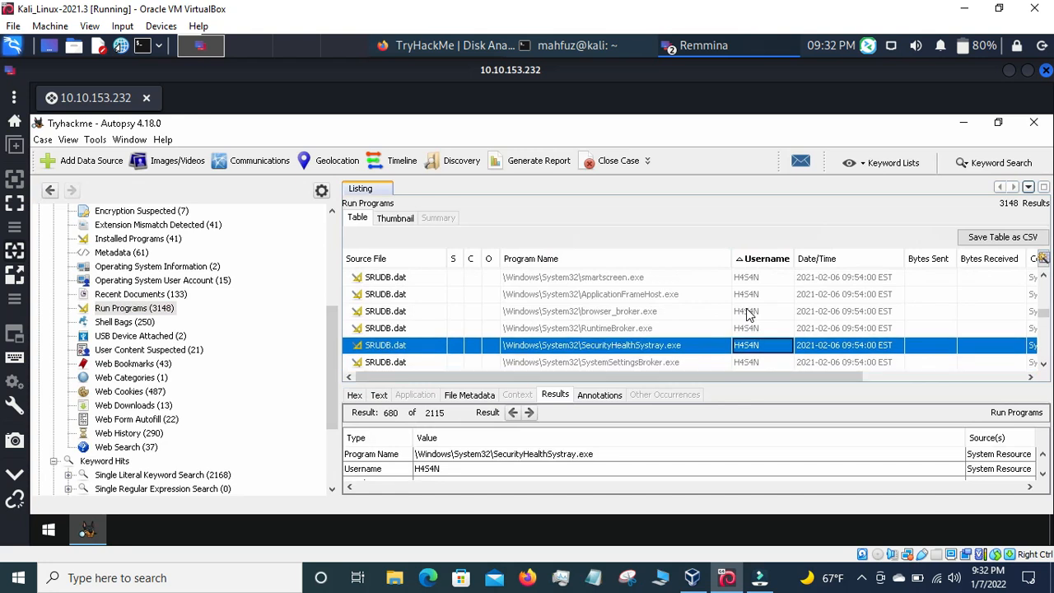
key("Down")
key("Down")
key("Down")
key("Down")
key("Down")
key("Down")
key("Down")
key("Down")
key("Down")
key("Down")
key("Down")
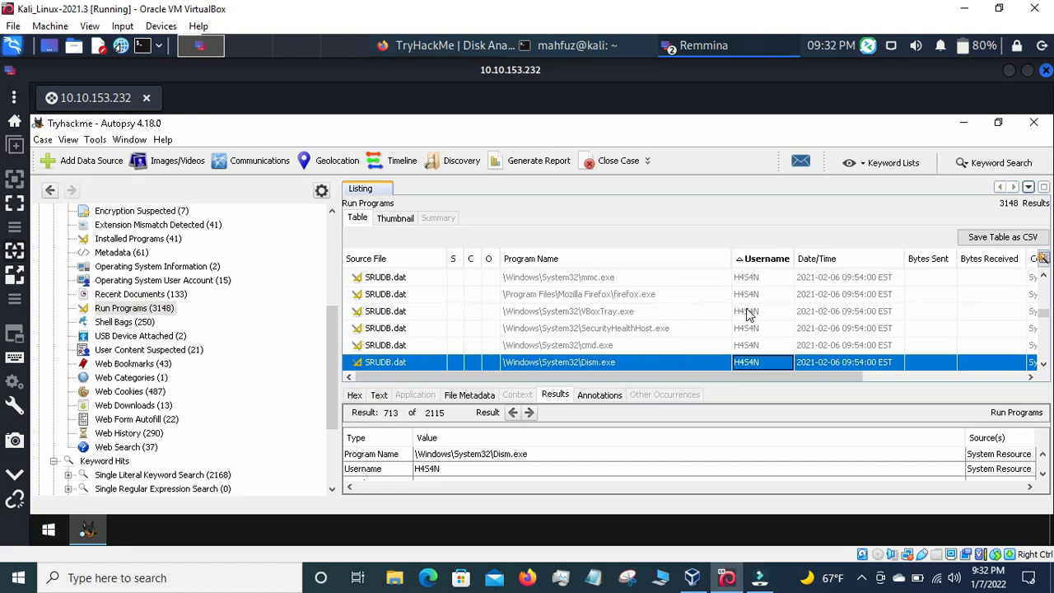
key("Down")
key("Down")
key("Down")
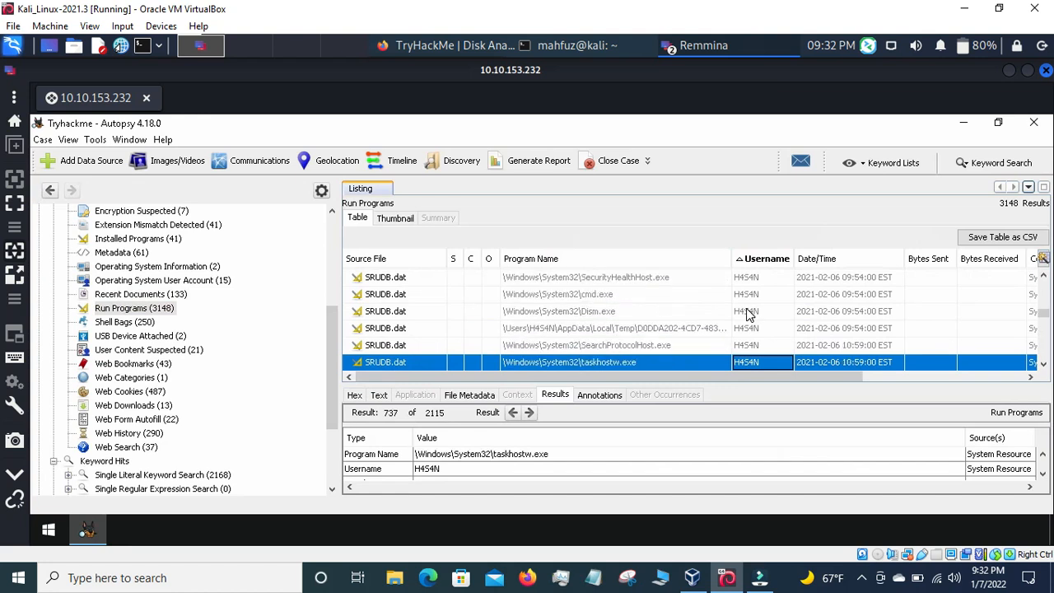
key("Down")
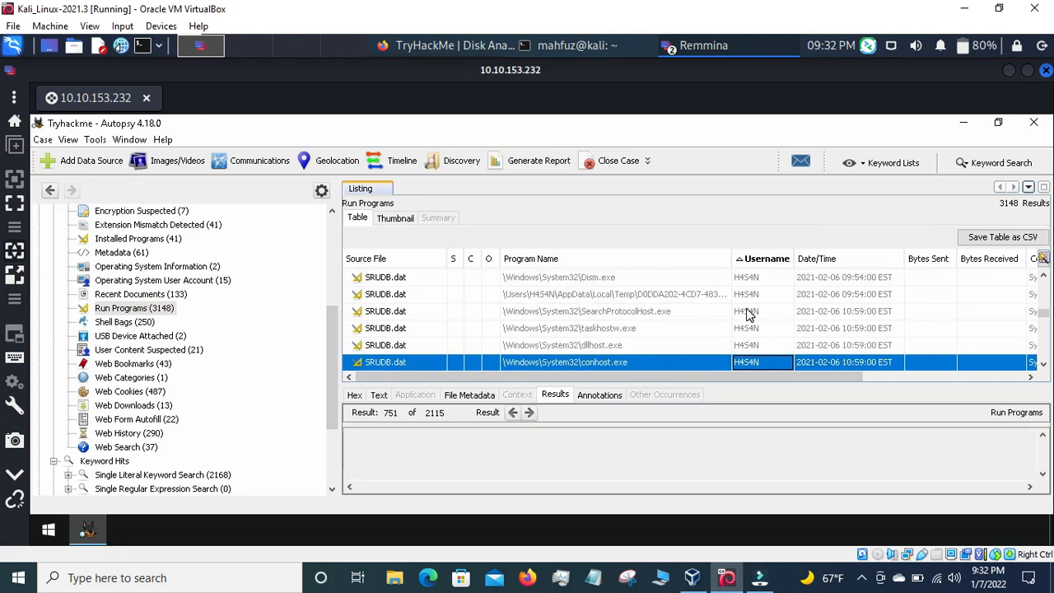
key("Down")
key("Down")
key("Down")
key("Down")
key("Down")
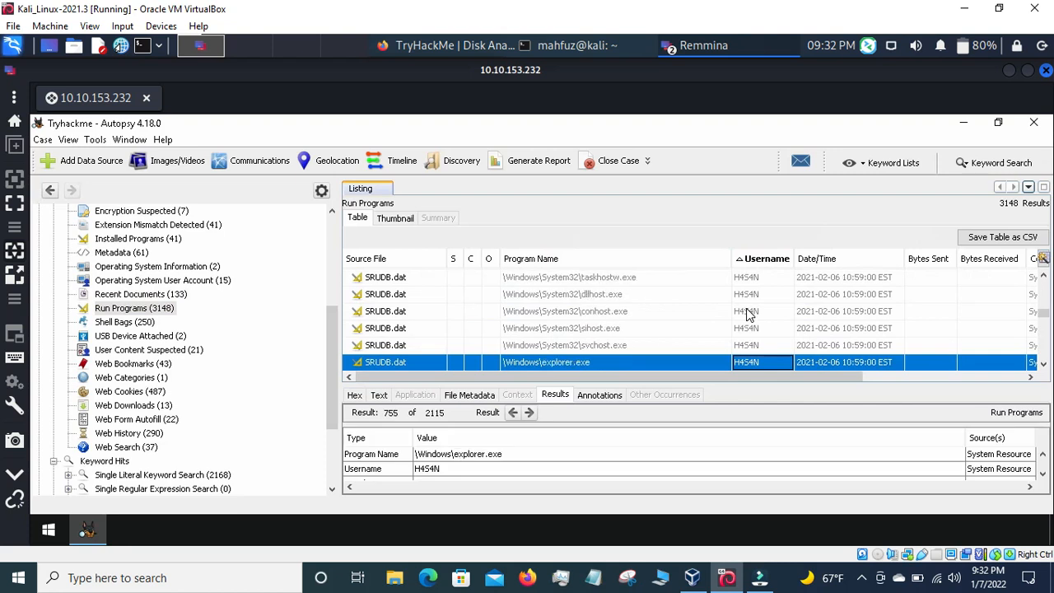
key("Down")
key("Down")
key("Down")
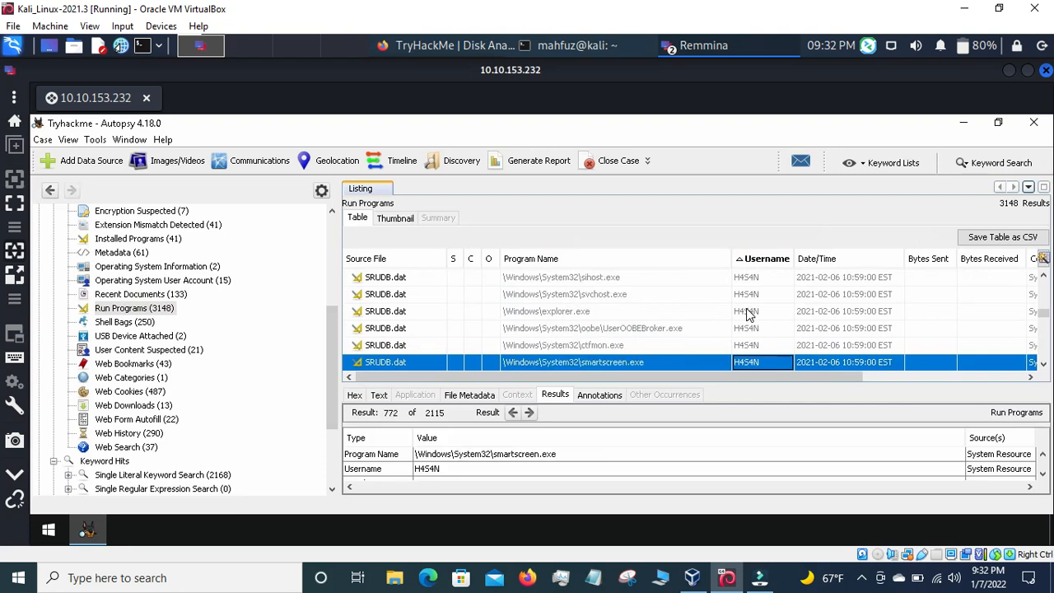
key("Down")
key("Down")
key("Down")
key("Down")
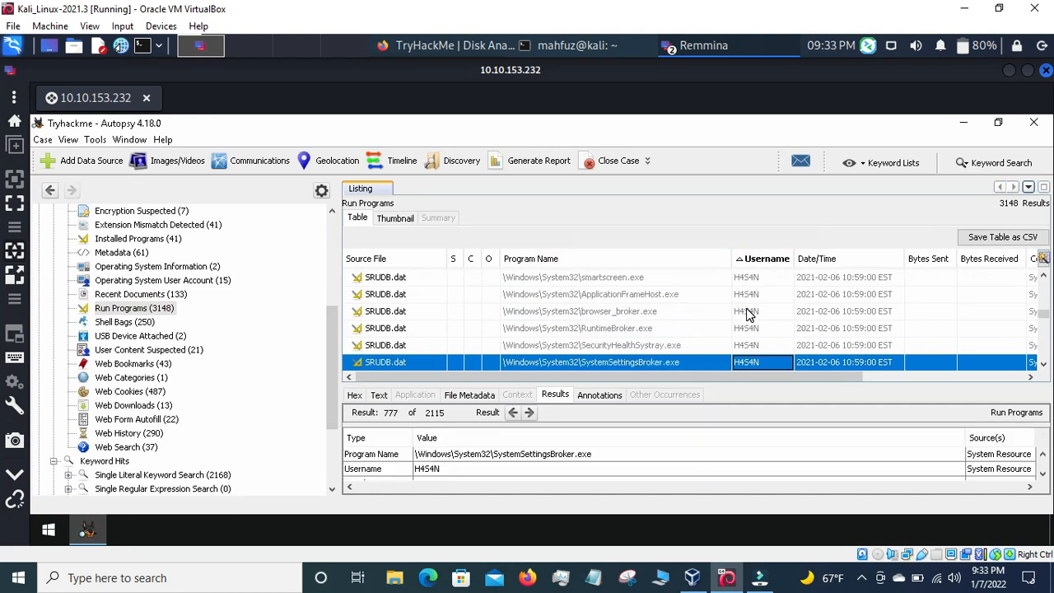
key("Down")
key("Down")
key("Down")
key("Down")
key("Down")
key("Down")
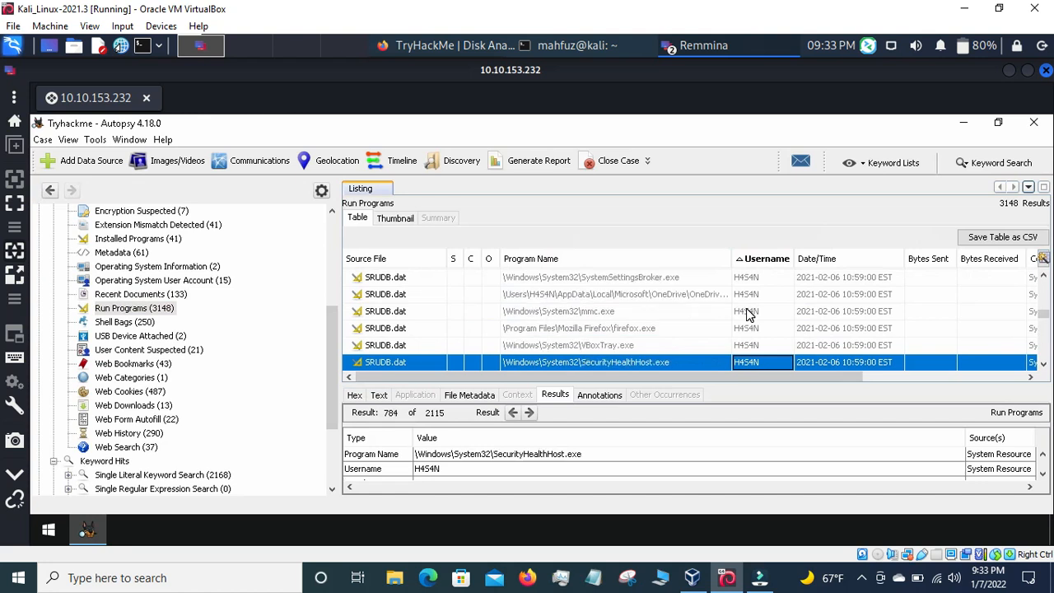
key("Down")
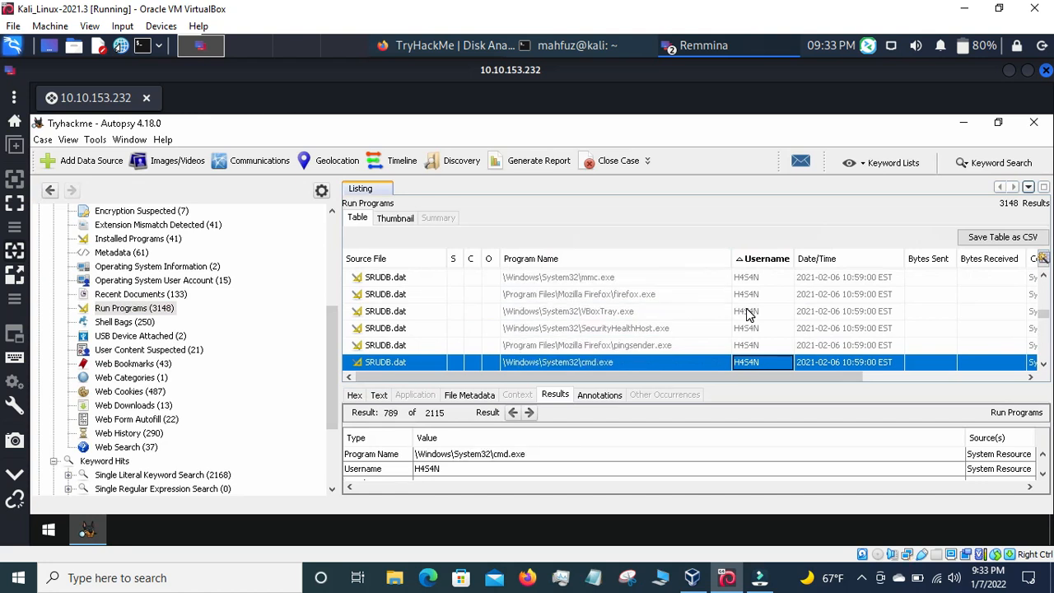
key("Down")
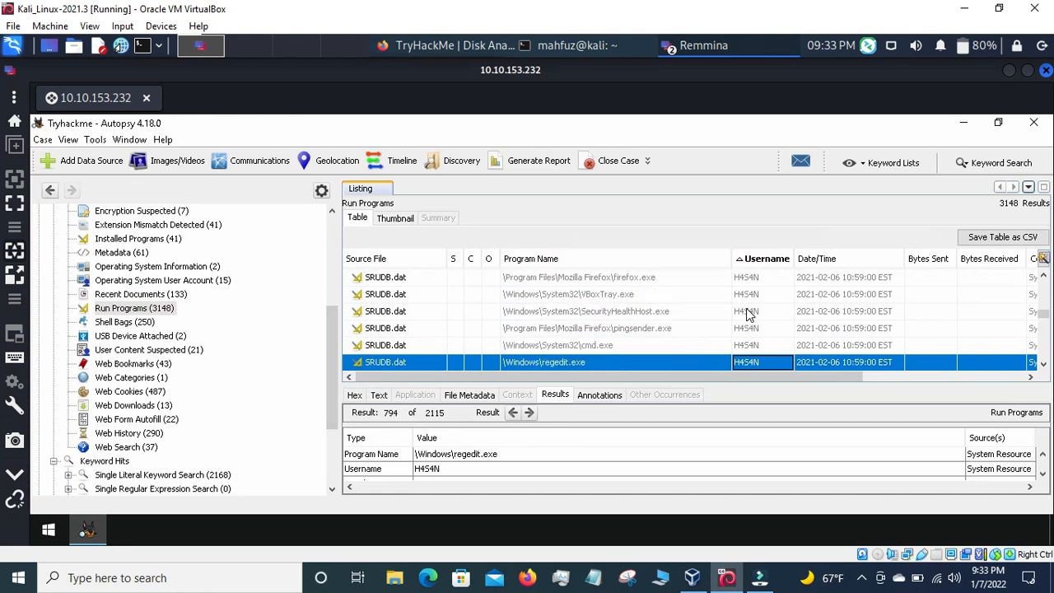
Check the 10:59 entries for hack tools, from mimikatz.exe past the python-3.9.1-amd64.exe installers to lazagne.exe on the account's desktop
key("Down")
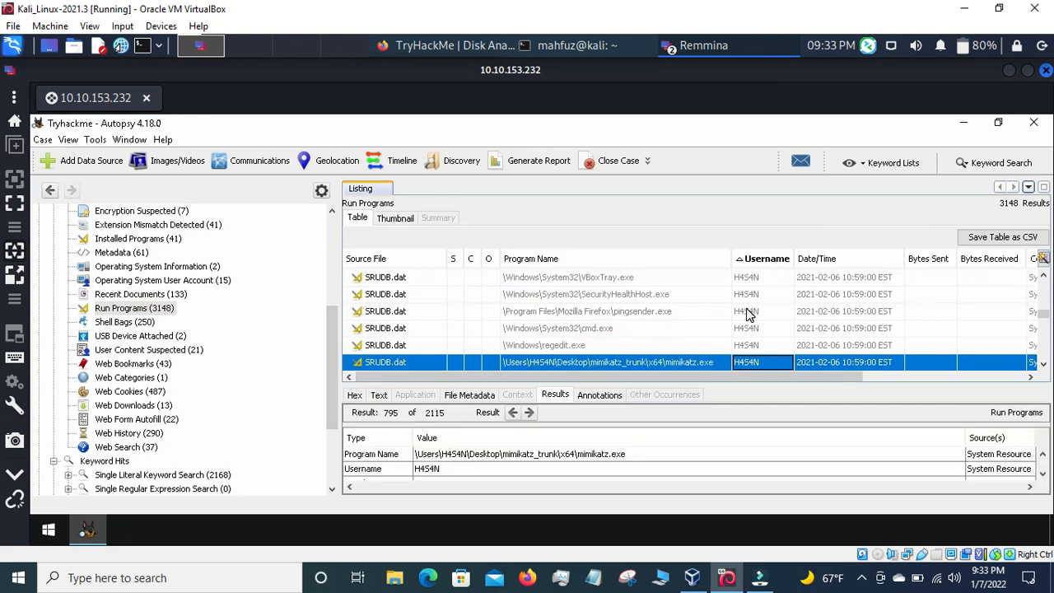
key("Down")
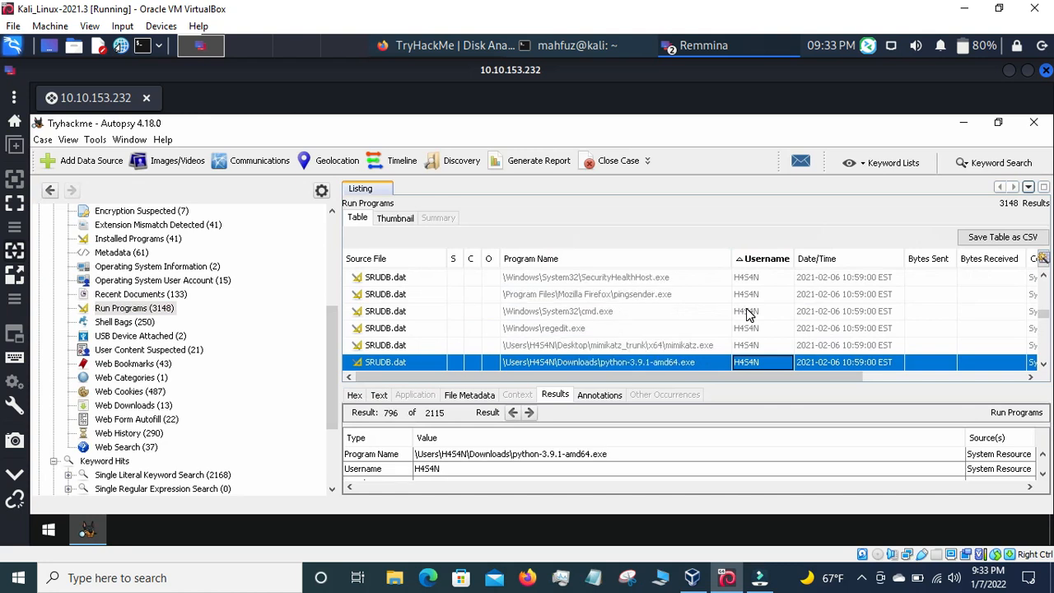
key("Down")
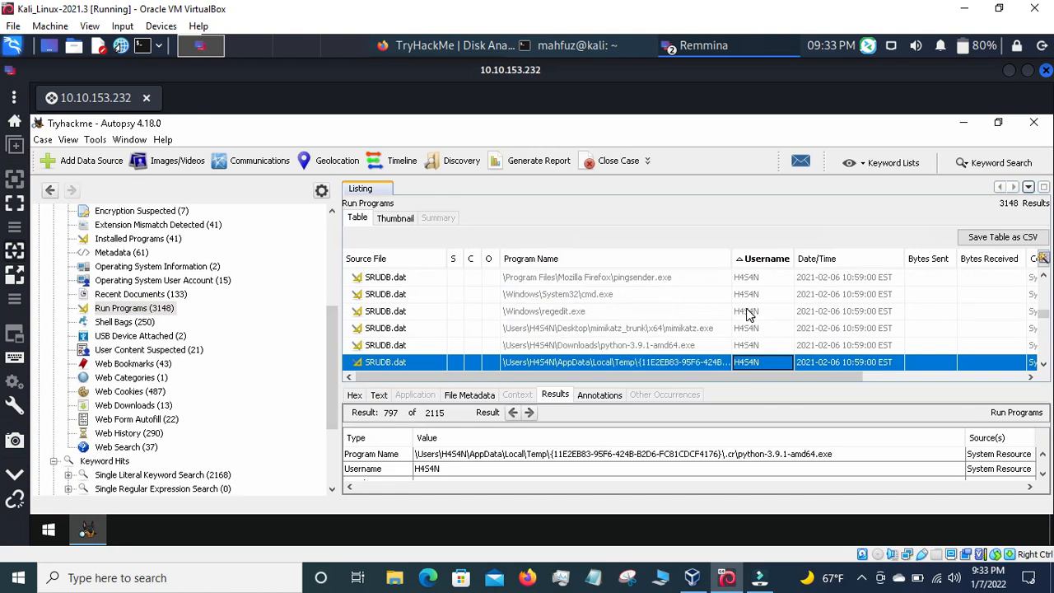
key("Down")
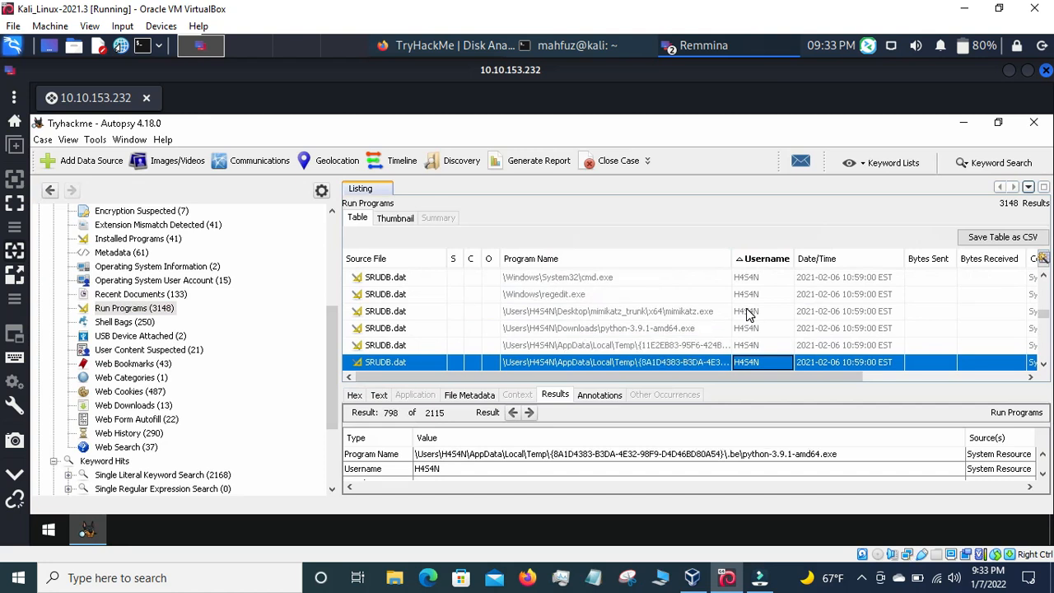
key("Down")
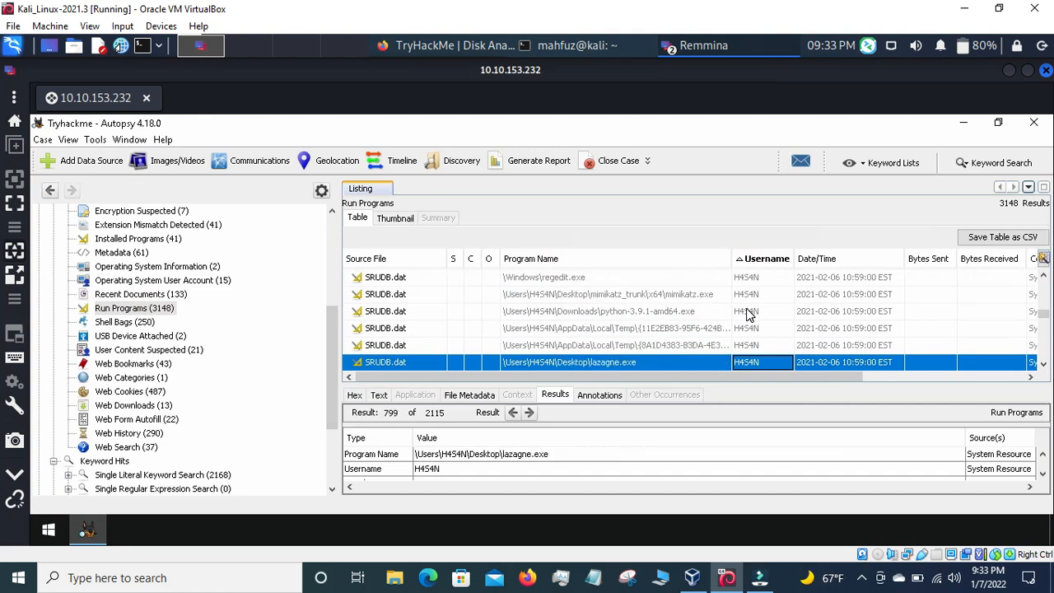
key("Up")
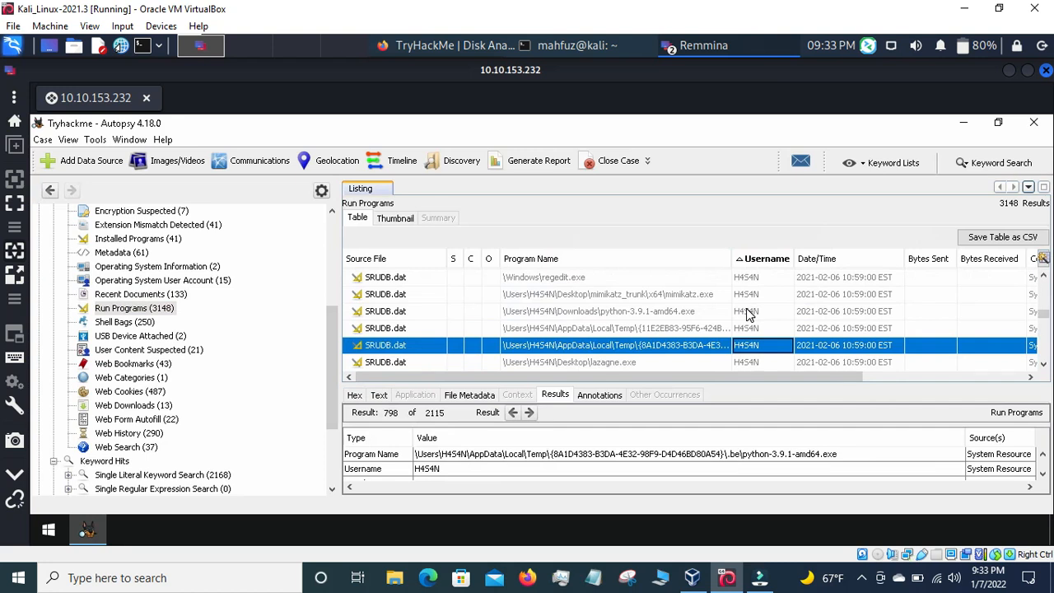
key("Down")
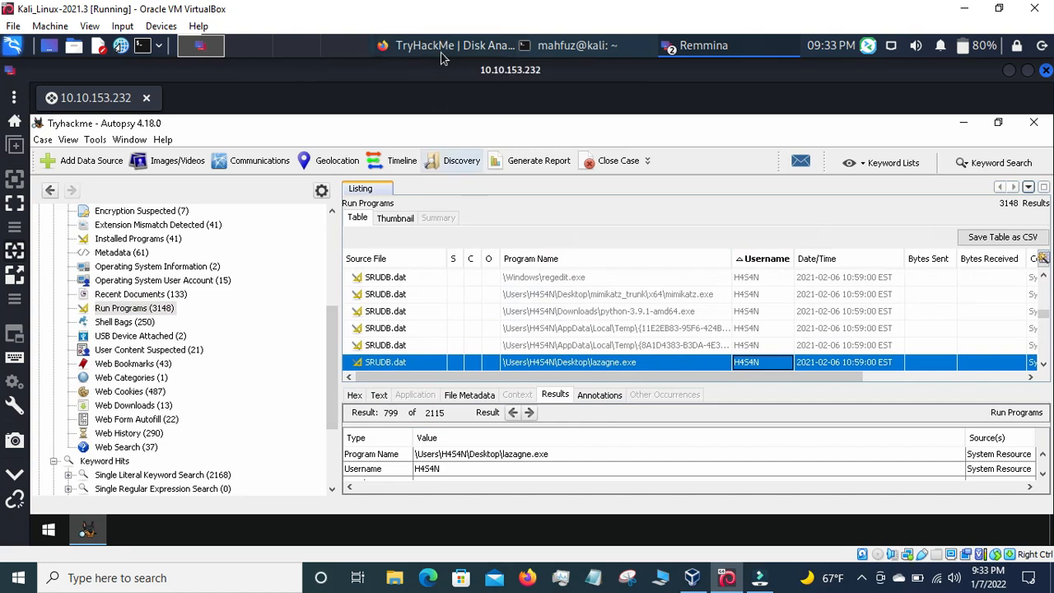
Switch to Notepad on the host, write "lazagne" in the empty note, and copy the word
left_click(597, 579)
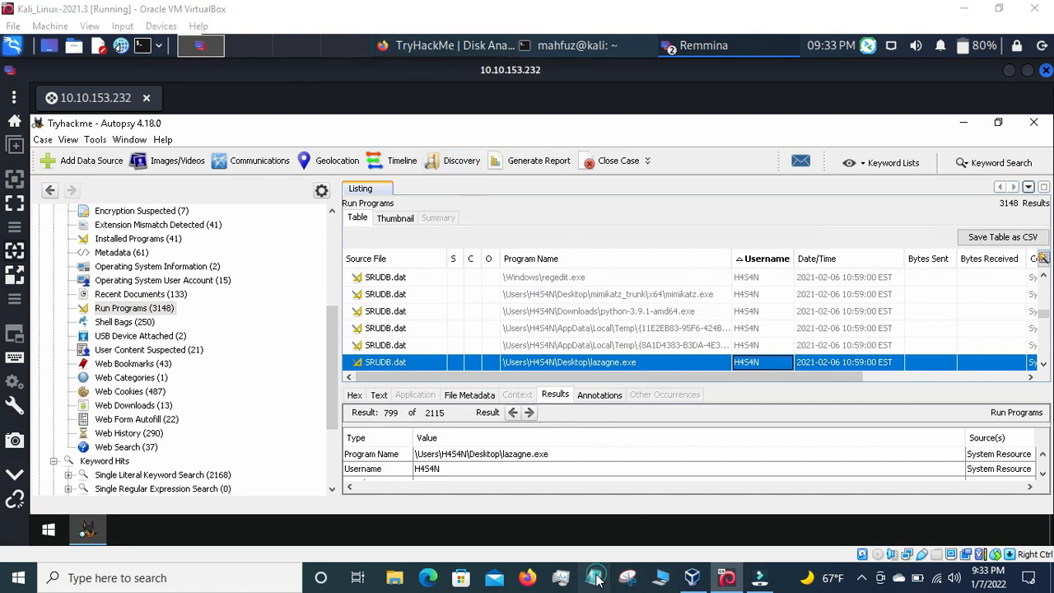
left_click_drag(683, 429, 698, 386)
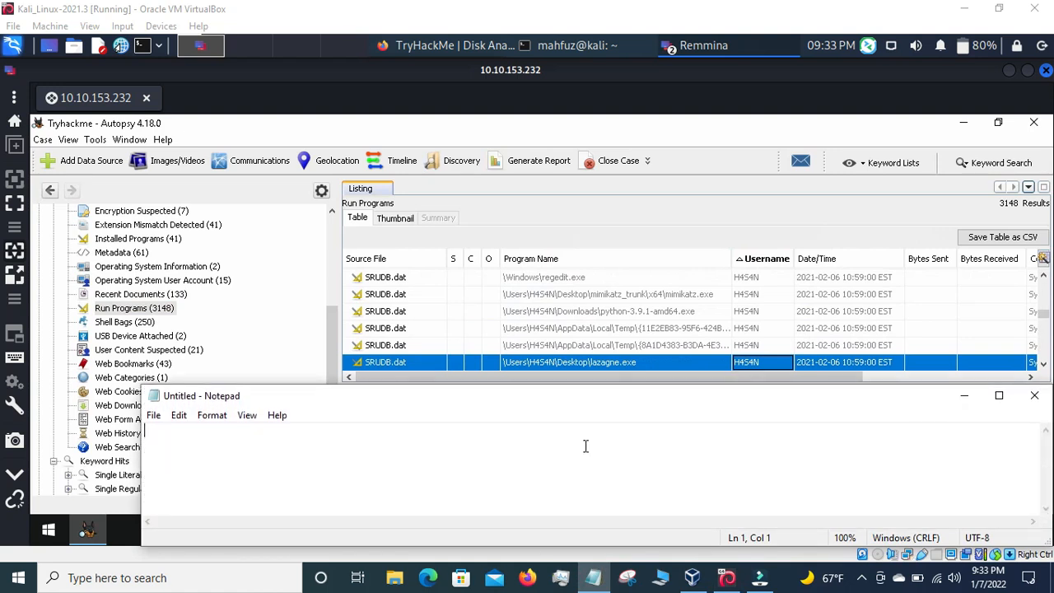
type("1")
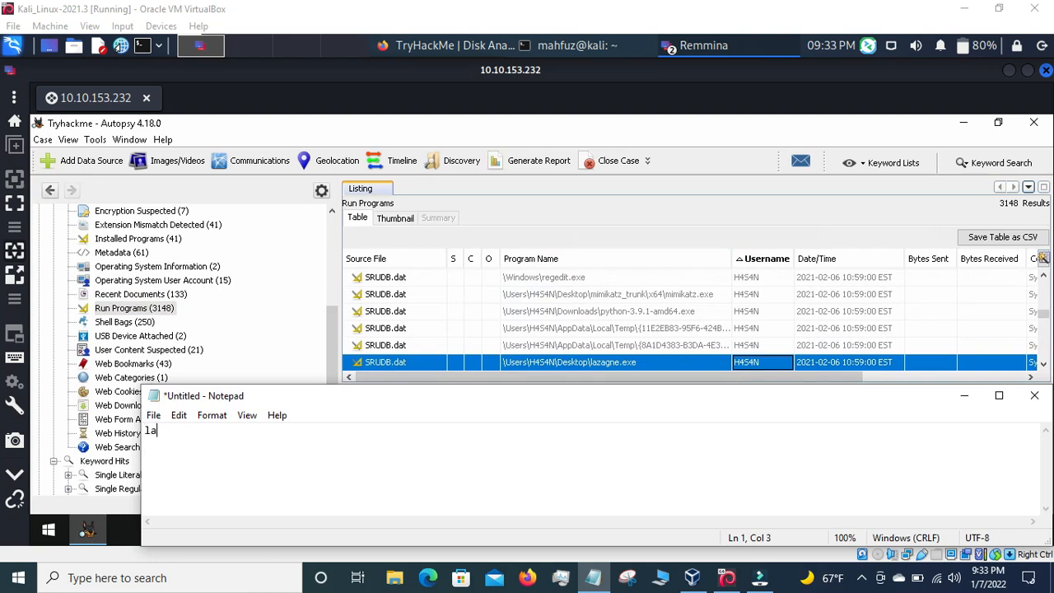
type("azagne")
left_click(144, 430)
double_click(144, 430)
right_click(152, 436)
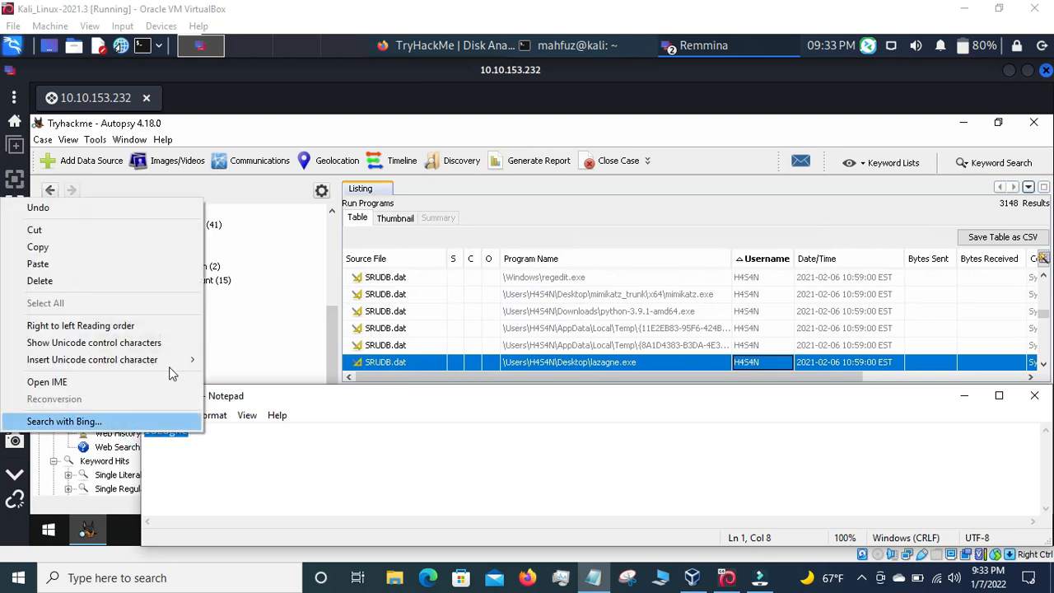
left_click(96, 256)
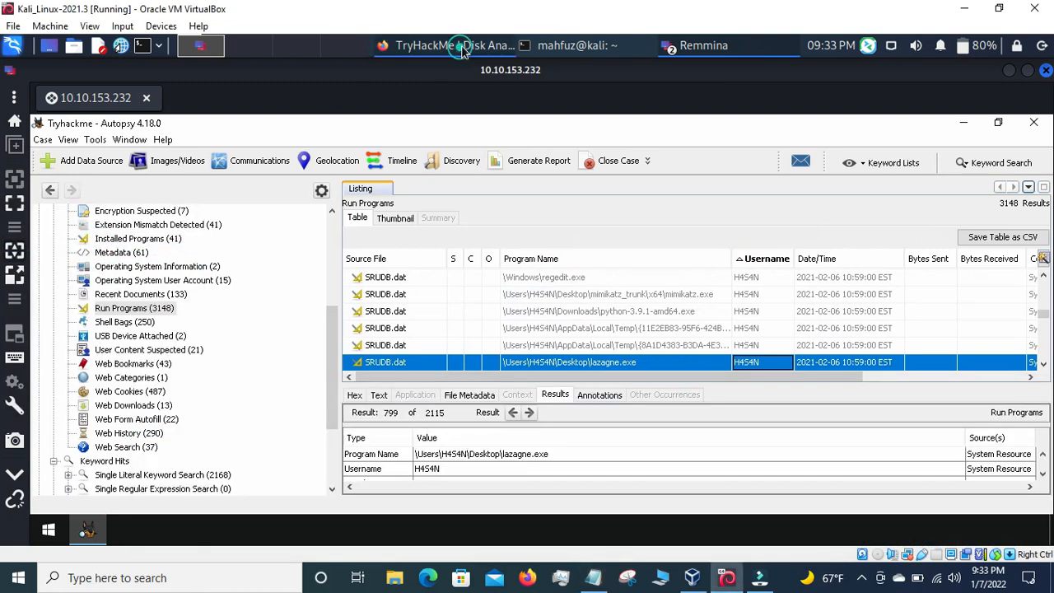
Switch to Firefox, search Google for "lazagne" in a new tab, and look over the results about the tool
left_click(451, 47)
left_click(359, 71)
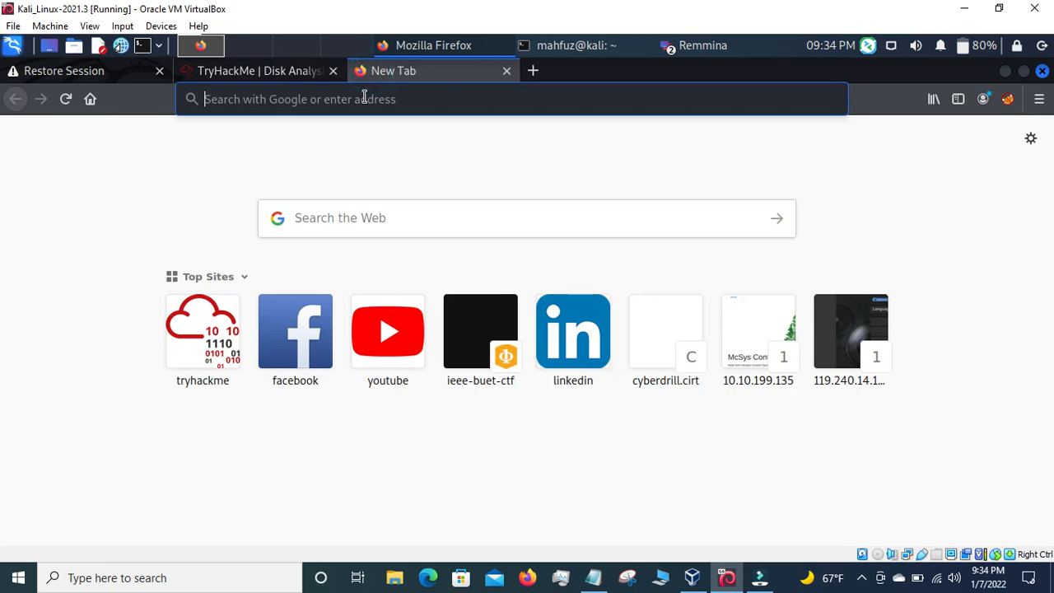
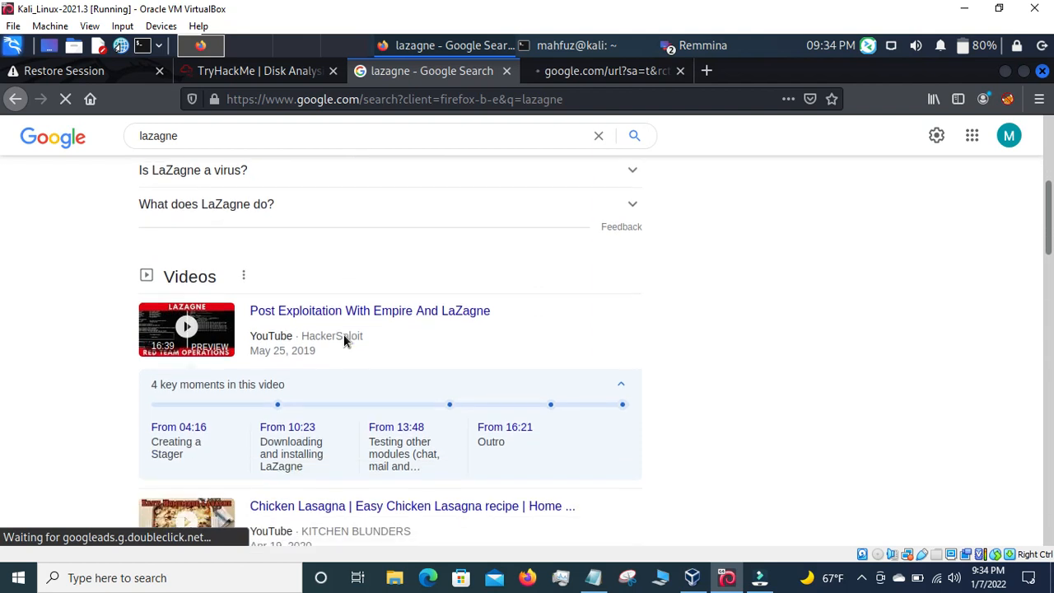
scroll(345, 338, "up", 3)
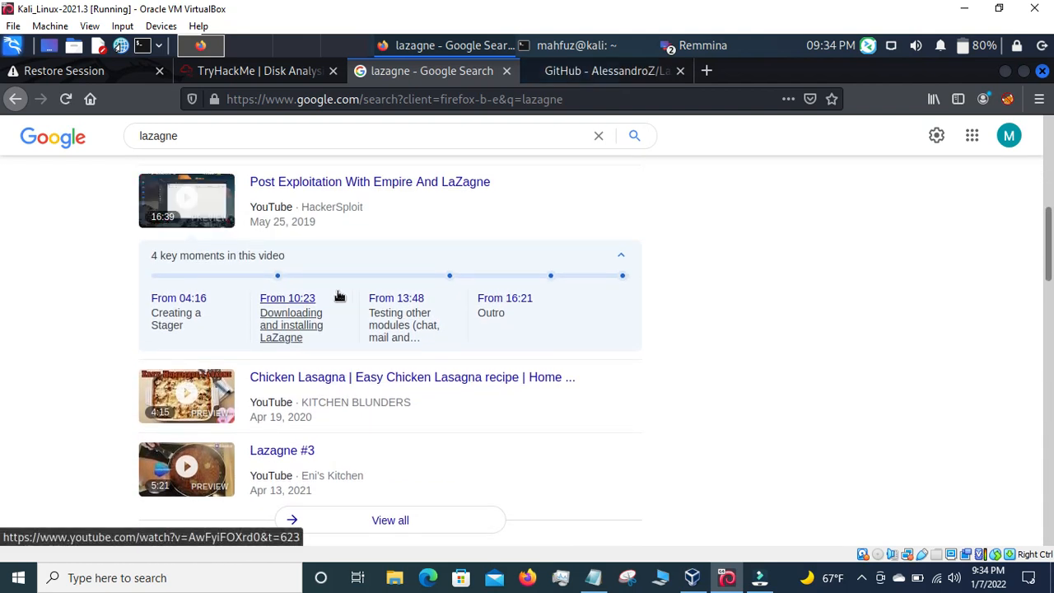
scroll(337, 271, "down", 8)
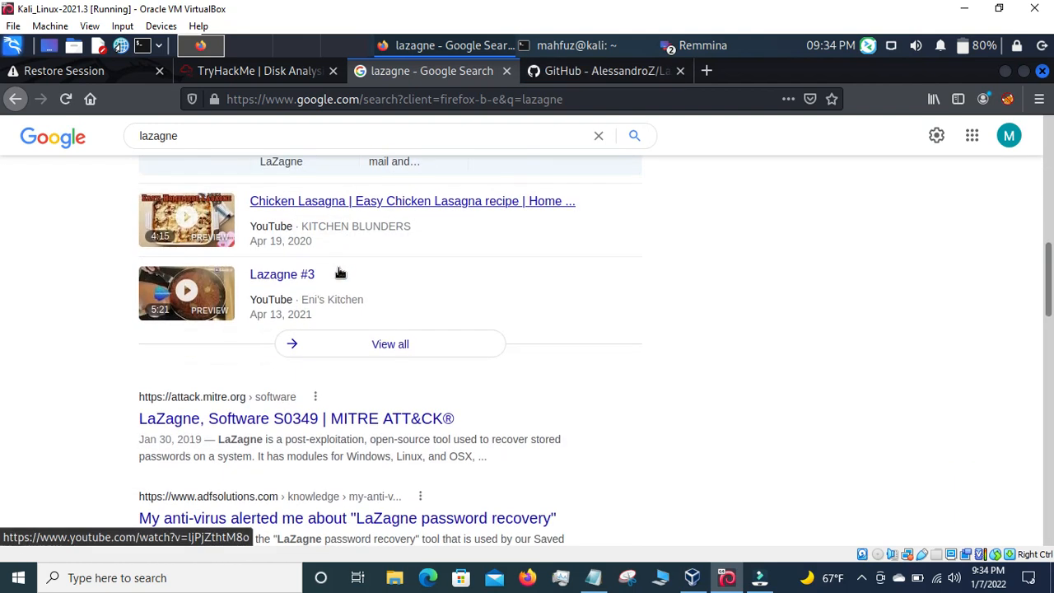
scroll(337, 270, "down", 4)
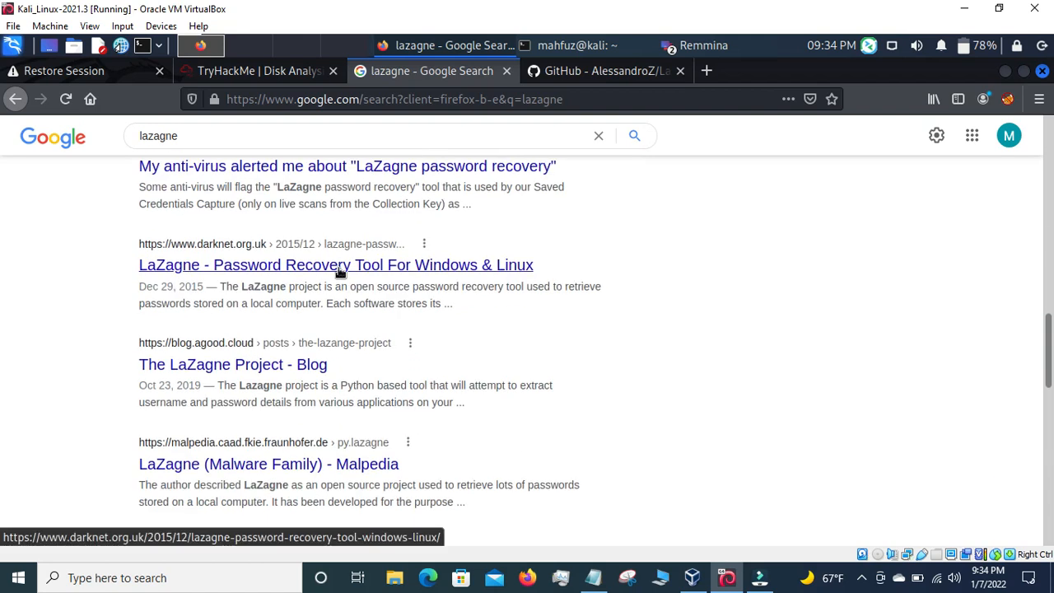
scroll(340, 272, "up", 11)
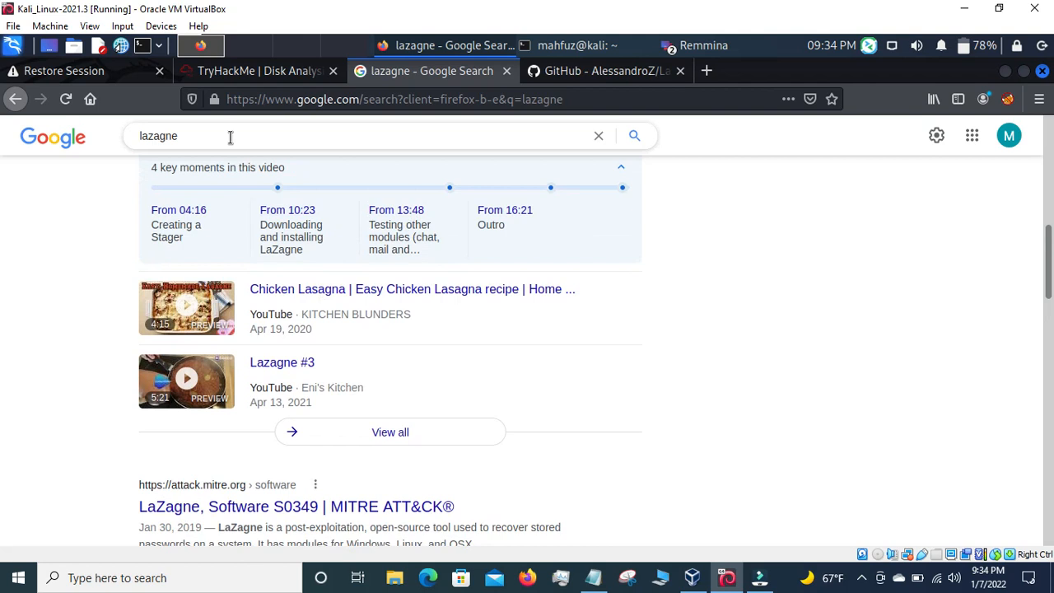
Refine the Google search to "lazagne tool" and read the description in the LaZagne GitHub repository
left_click(231, 137)
type("to")
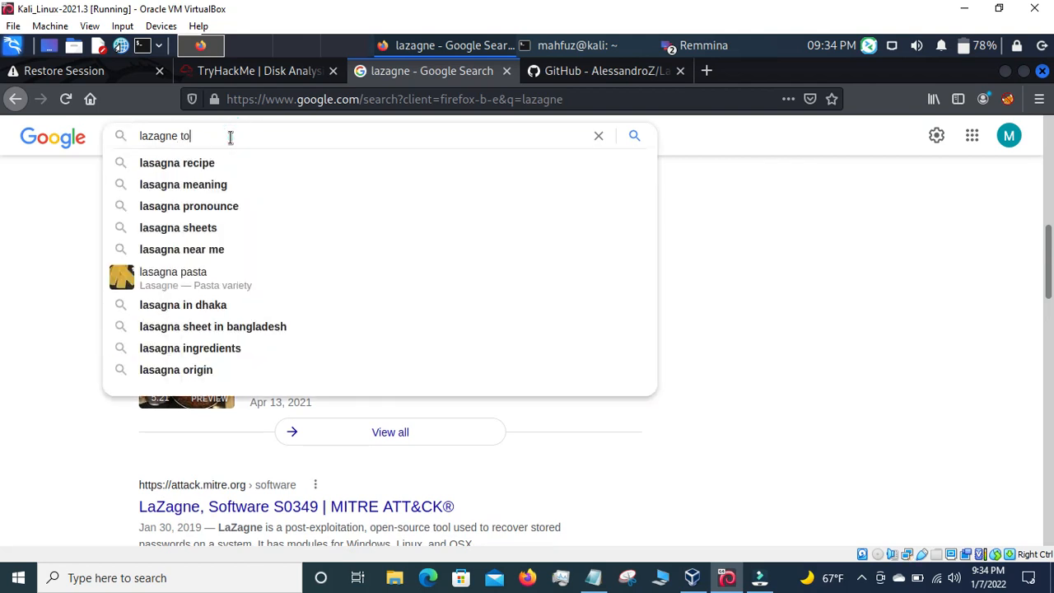
type("ol")
key("Return")
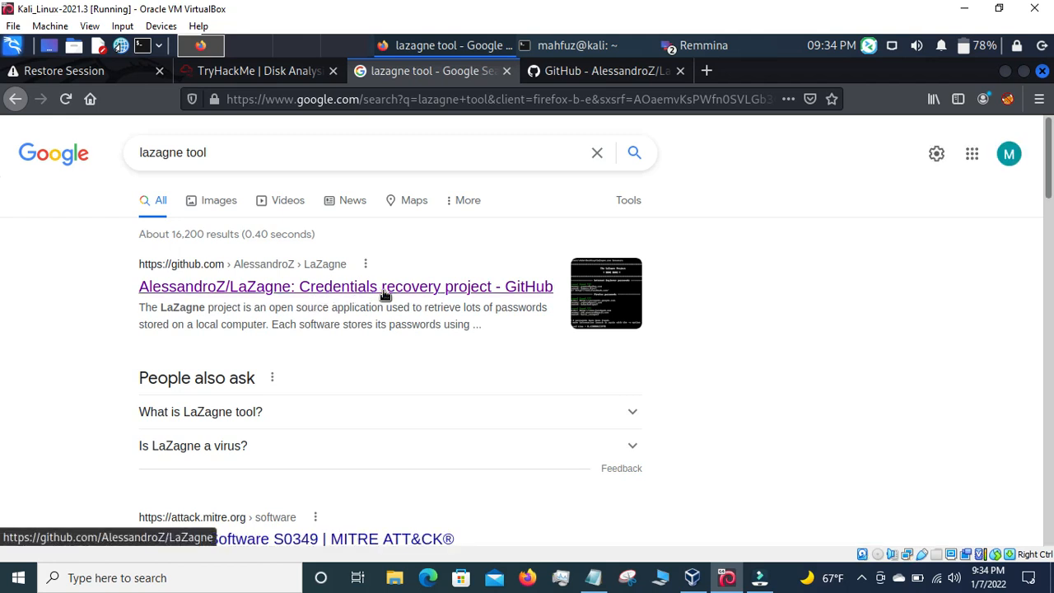
left_click(594, 293)
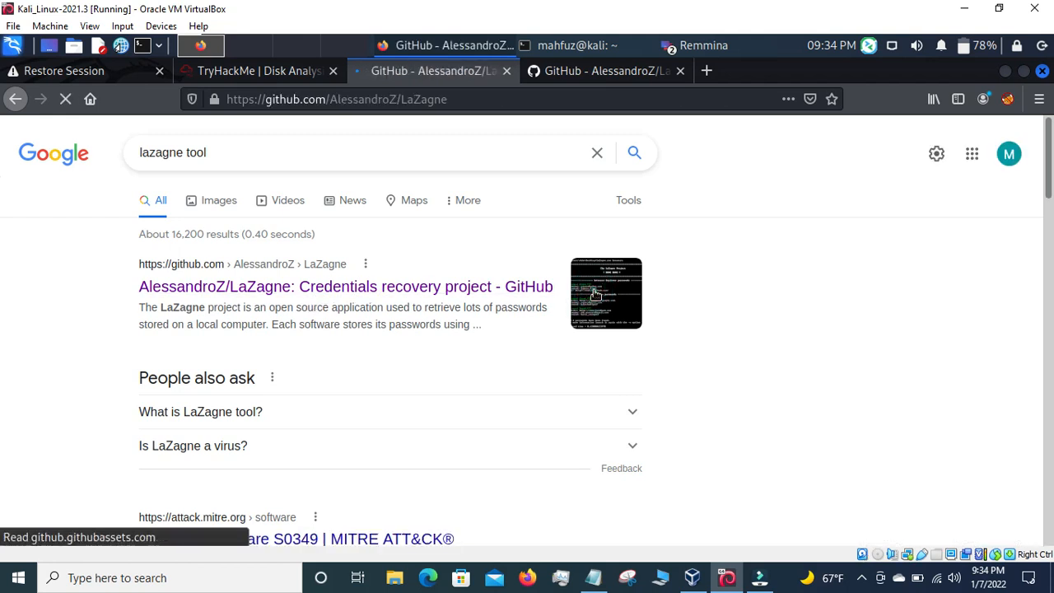
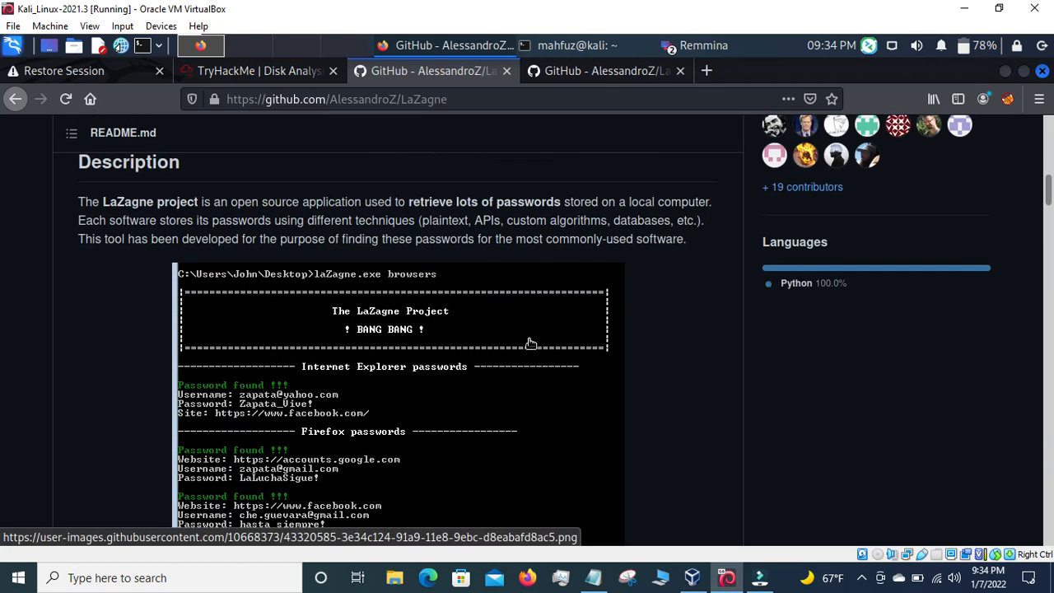
Close both LaZagne GitHub tabs and check the TryHackMe answer for the two password-focused hack tools
left_click(506, 75)
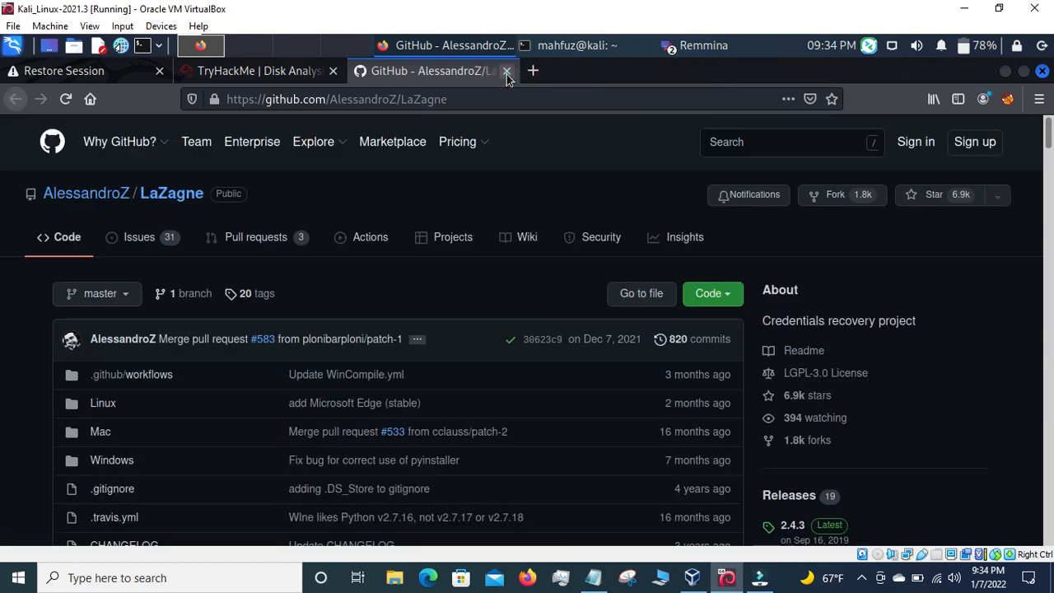
left_click(507, 75)
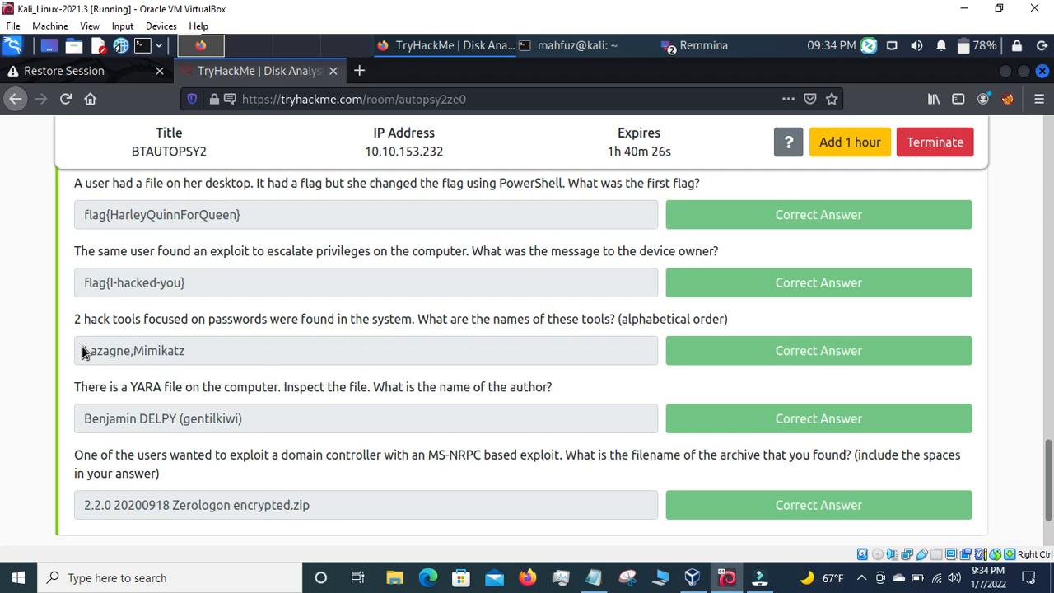
left_click_drag(83, 352, 133, 350)
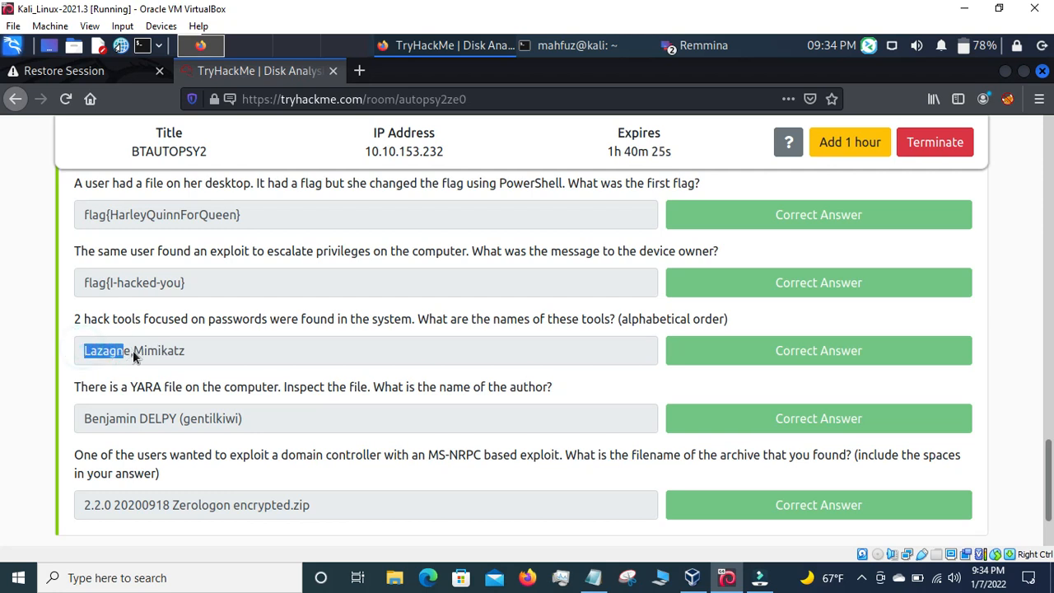
left_click(194, 350)
Read the TryHackMe question asking for the author of the YARA file on the computer
left_click_drag(73, 388, 146, 389)
left_click_drag(166, 392, 563, 390)
left_click(279, 388)
left_click(370, 388)
left_click(562, 389)
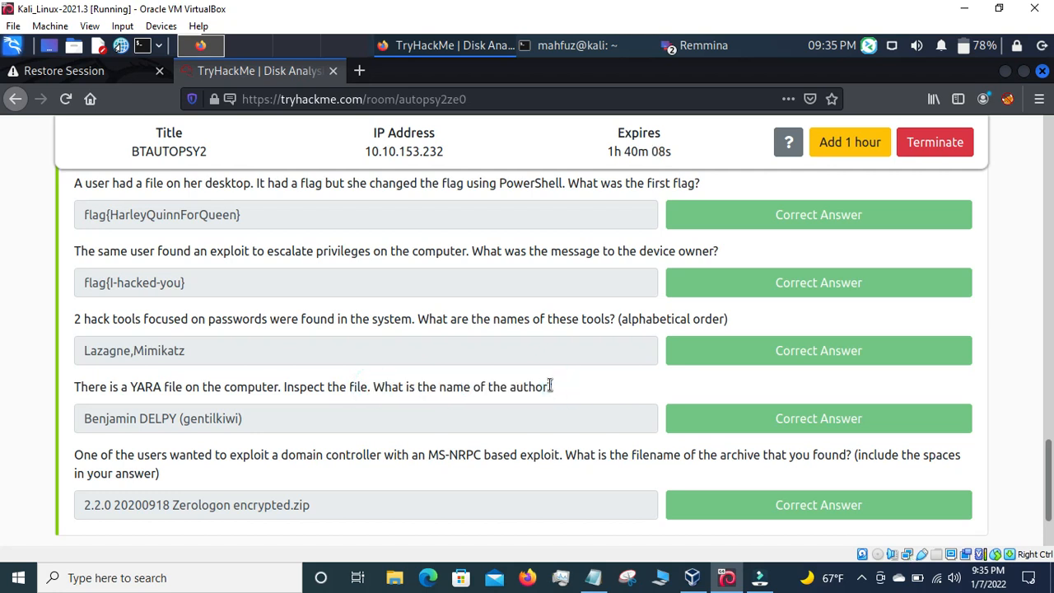
Copy "YARA file" from the question text and search Google for it in a new tab
left_click_drag(131, 387, 183, 387)
right_click(183, 386)
left_click(218, 398)
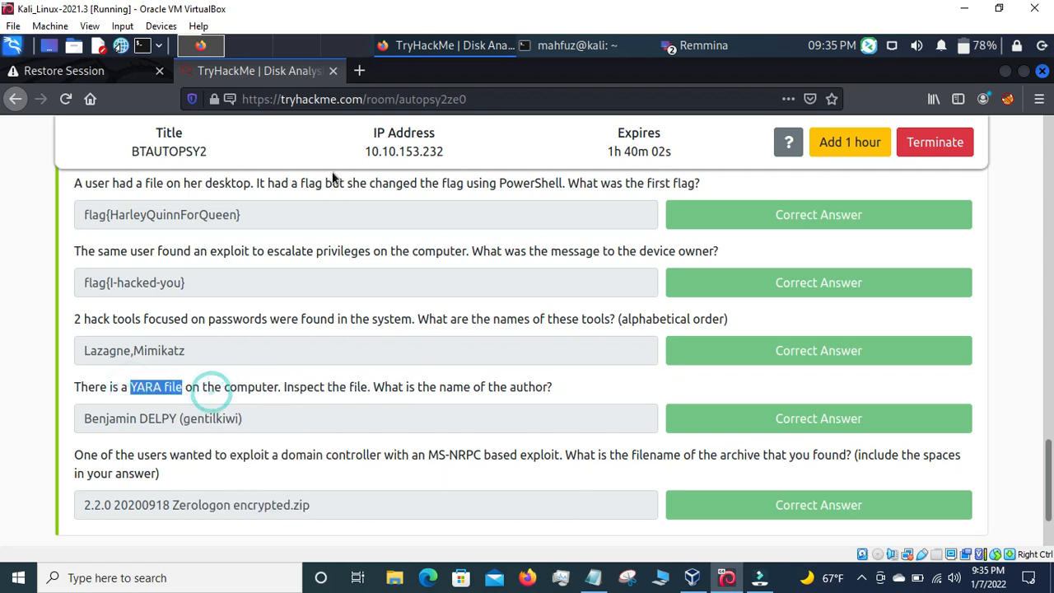
left_click(360, 71)
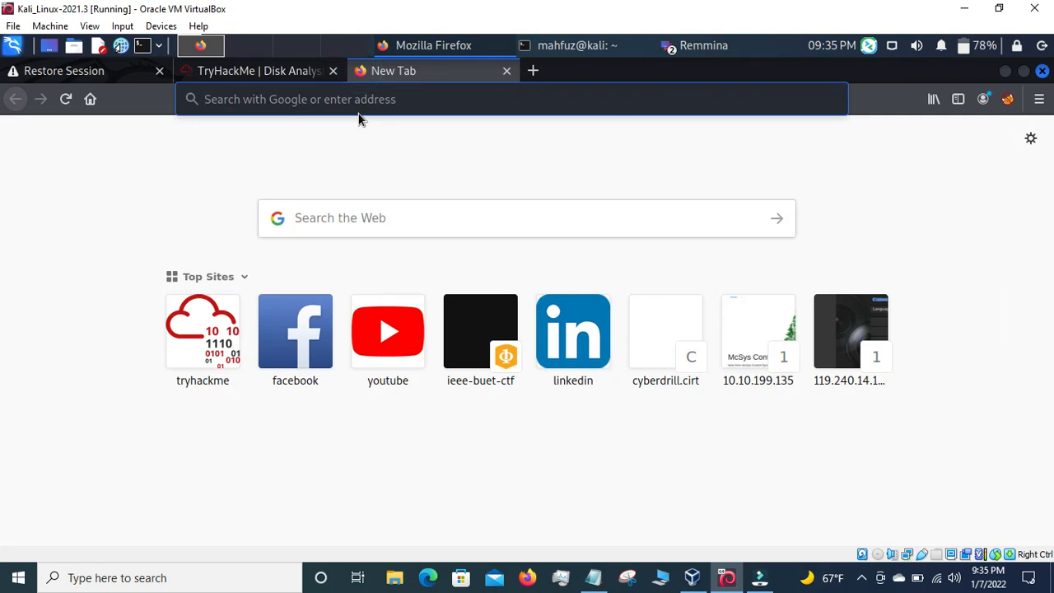
key("ctrl+v")
key("Return")
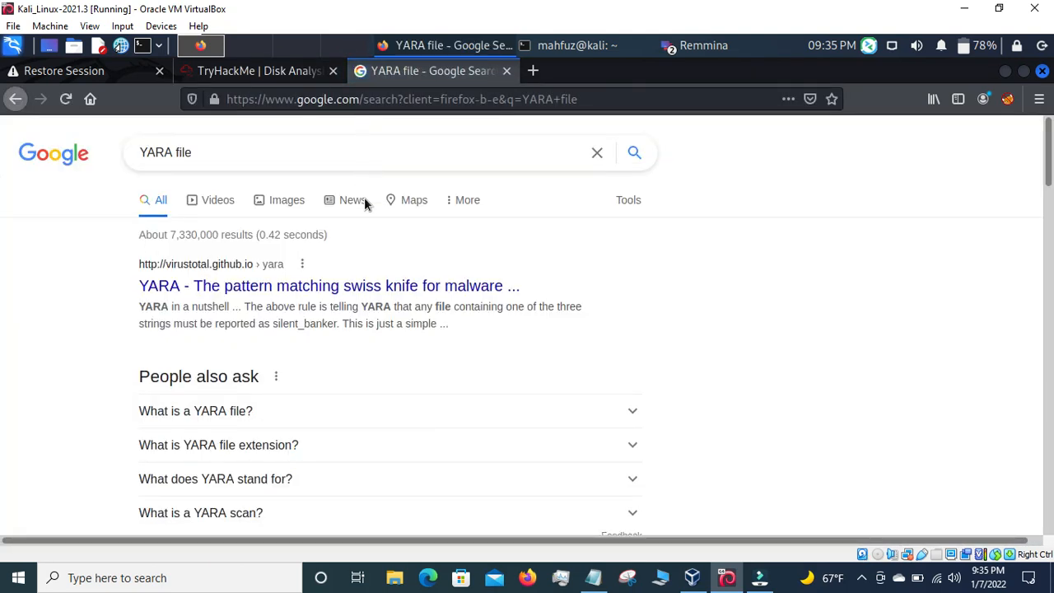
Open the Trend Micro YARA rule file, "Running YARA from the command-line" and "Repository of yara rules" results in separate new tabs
scroll(385, 268, "down", 5)
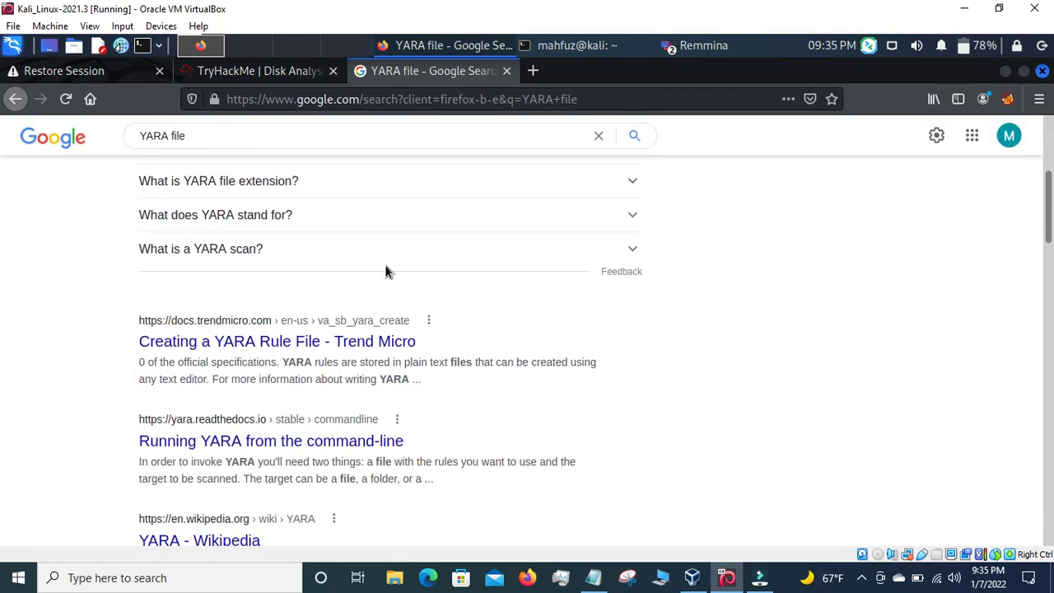
right_click(252, 346)
left_click(360, 132)
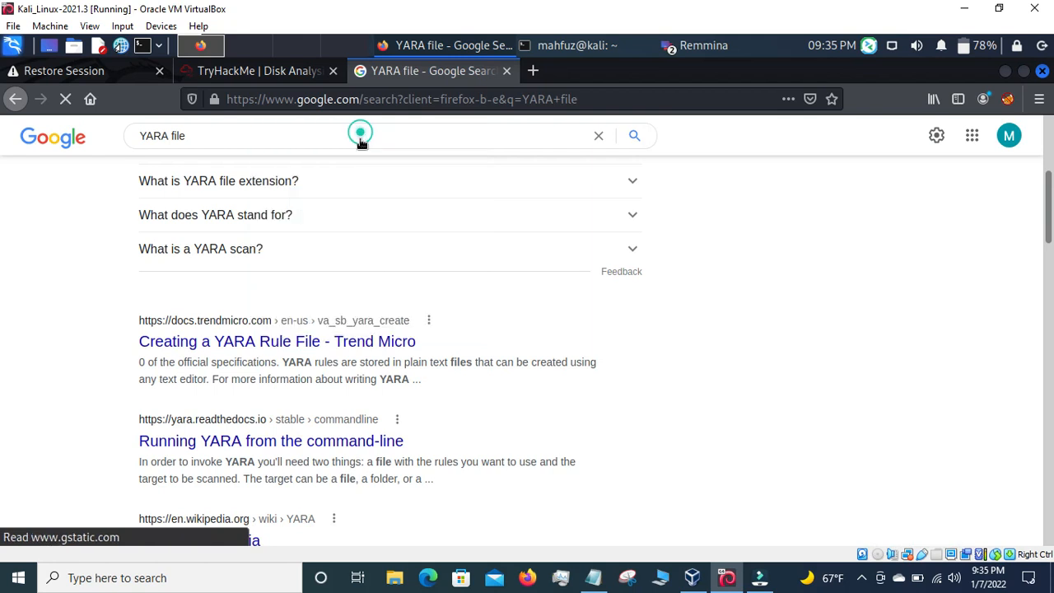
scroll(307, 311, "down", 3)
right_click(306, 308)
left_click(362, 321)
scroll(360, 320, "down", 2)
scroll(360, 321, "down", 2)
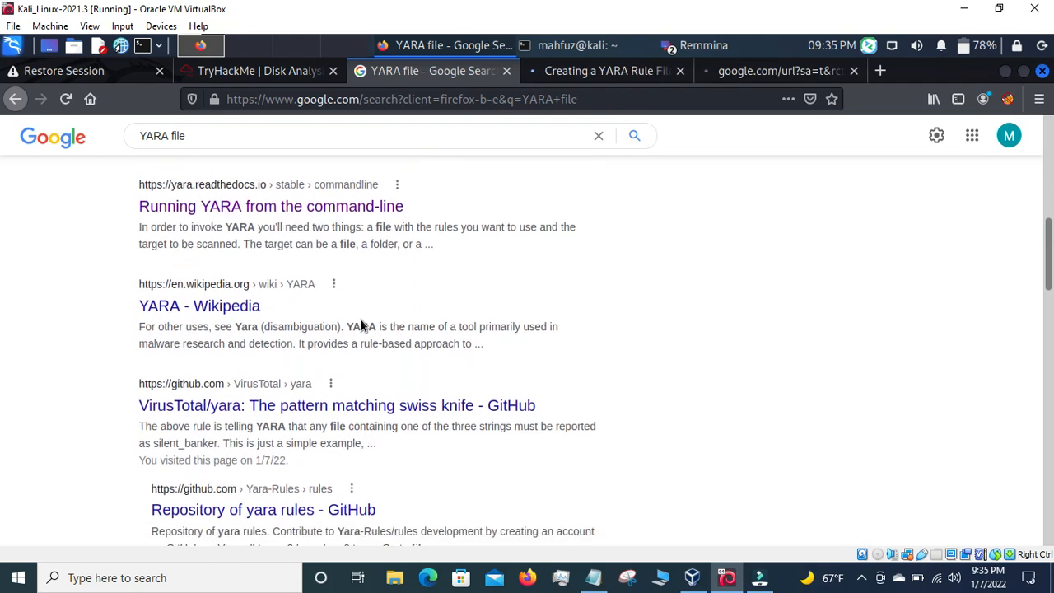
right_click(321, 433)
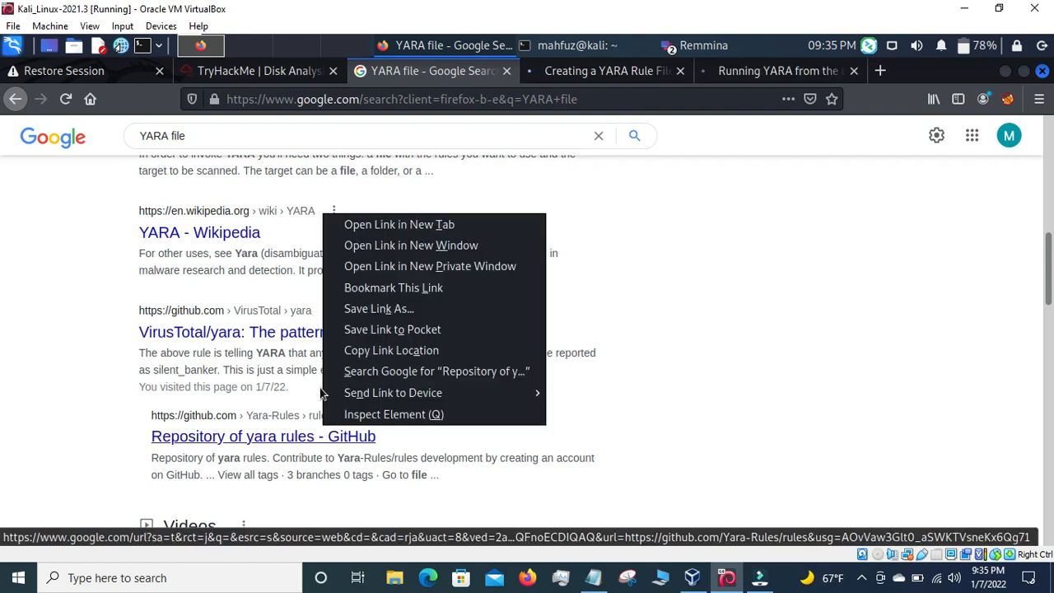
left_click(389, 219)
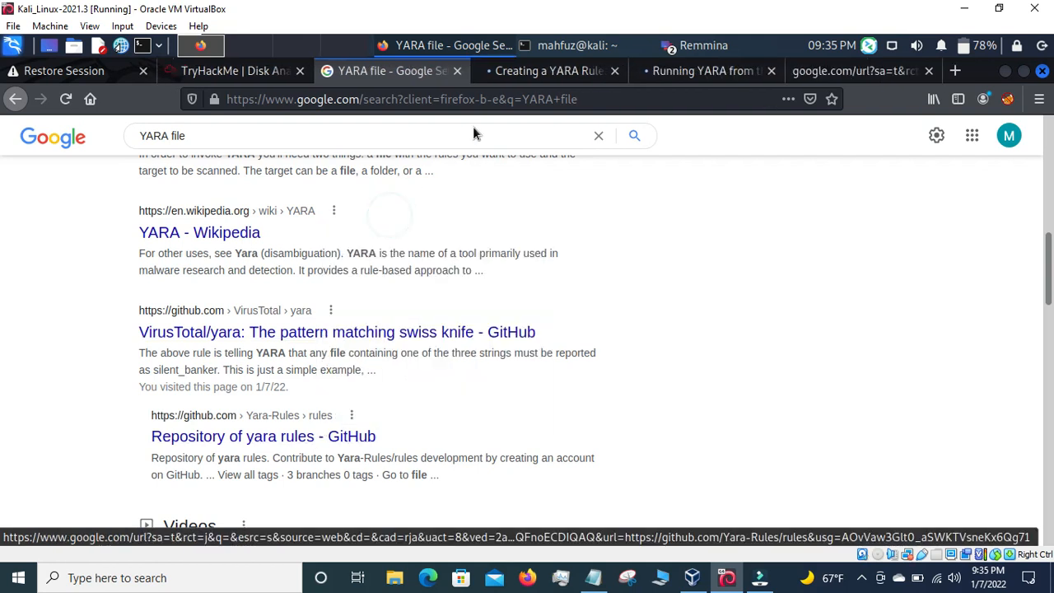
Review the example rule on Trend Micro's "Creating a YARA Rule File" page and view the "Running YARA from the command-line" documentation
left_click(543, 71)
scroll(466, 356, "down", 1)
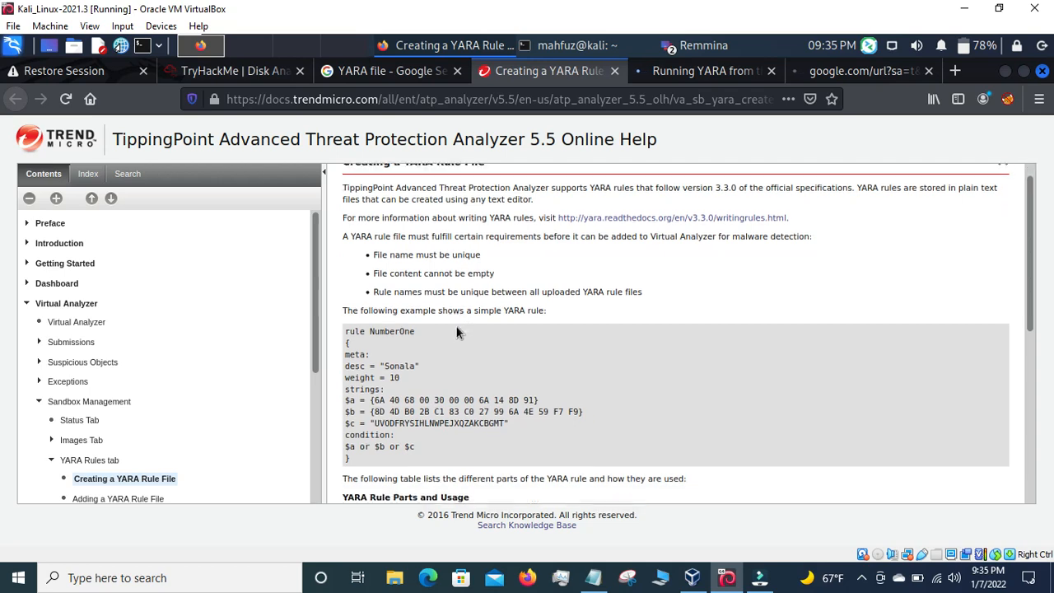
scroll(430, 289, "up", 1)
scroll(429, 290, "down", 3)
scroll(428, 290, "up", 3)
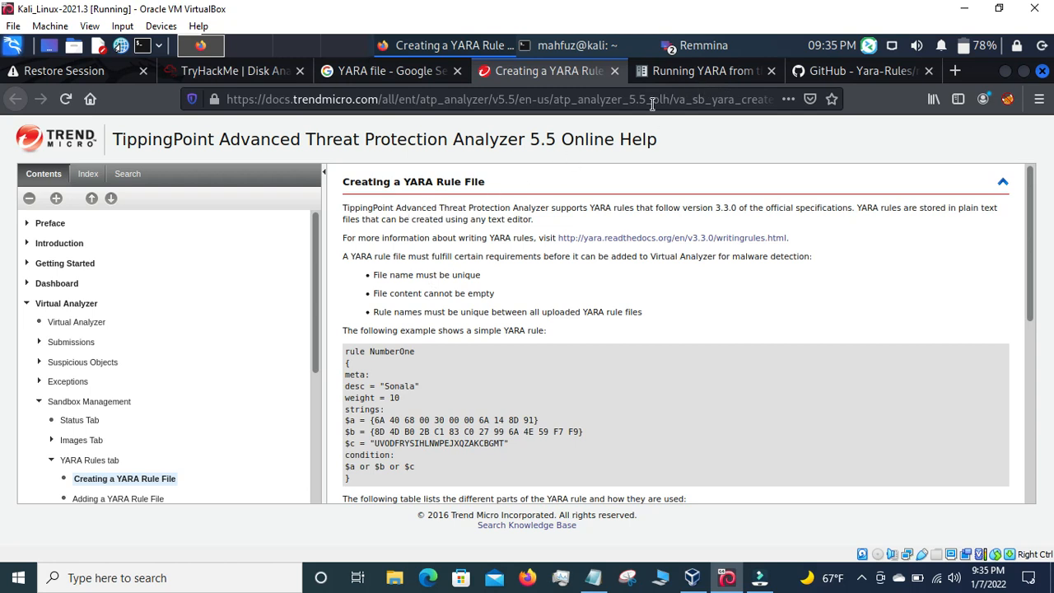
left_click(701, 73)
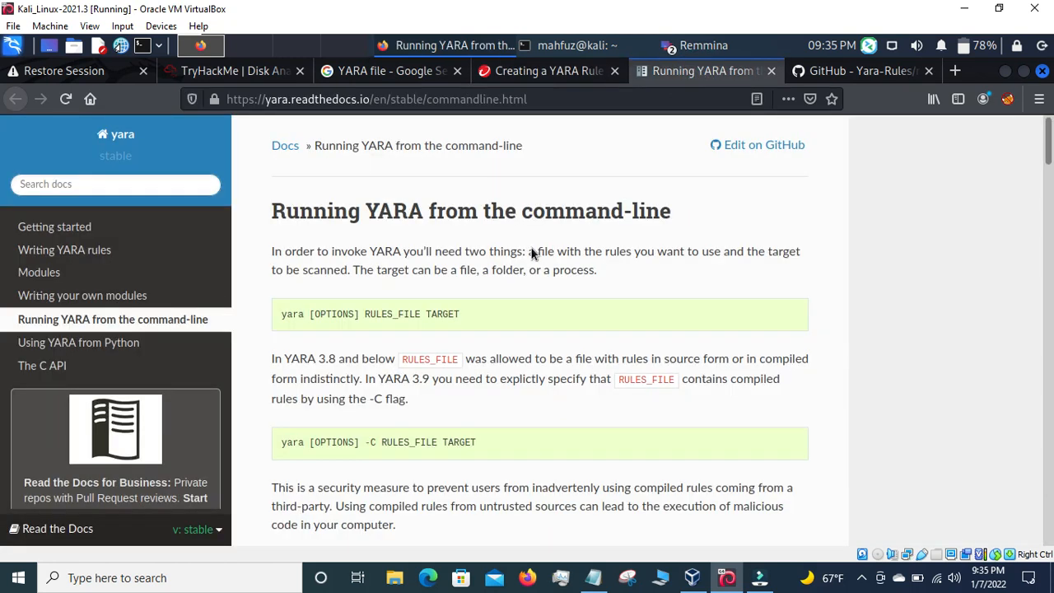
Read the README of the Yara-Rules/rules GitHub repository, from the project description through requirements to the rule categories
left_click(852, 72)
scroll(511, 247, "down", 2)
scroll(511, 249, "down", 10)
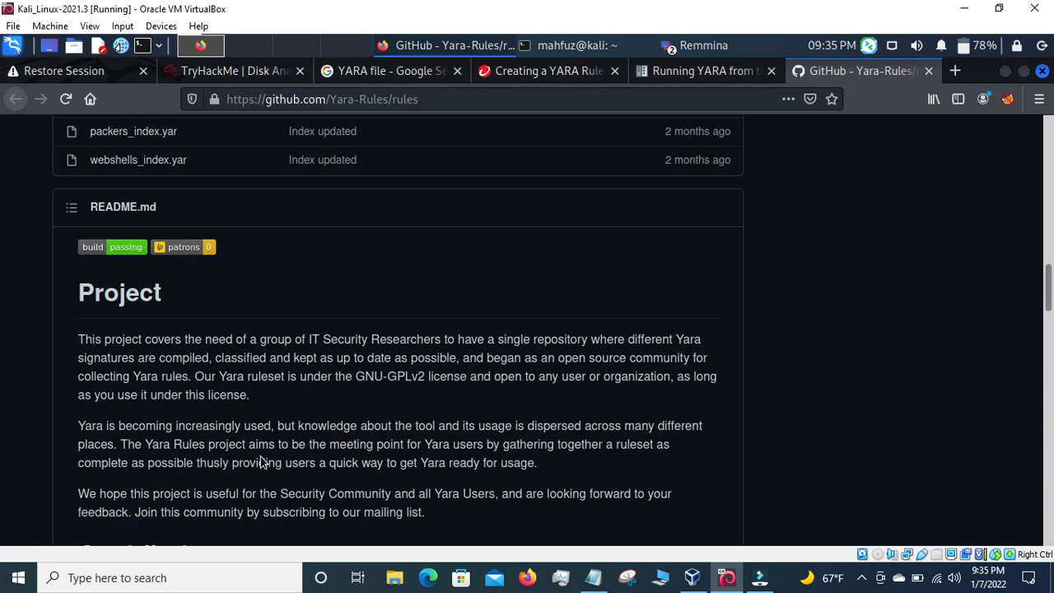
scroll(262, 461, "down", 3)
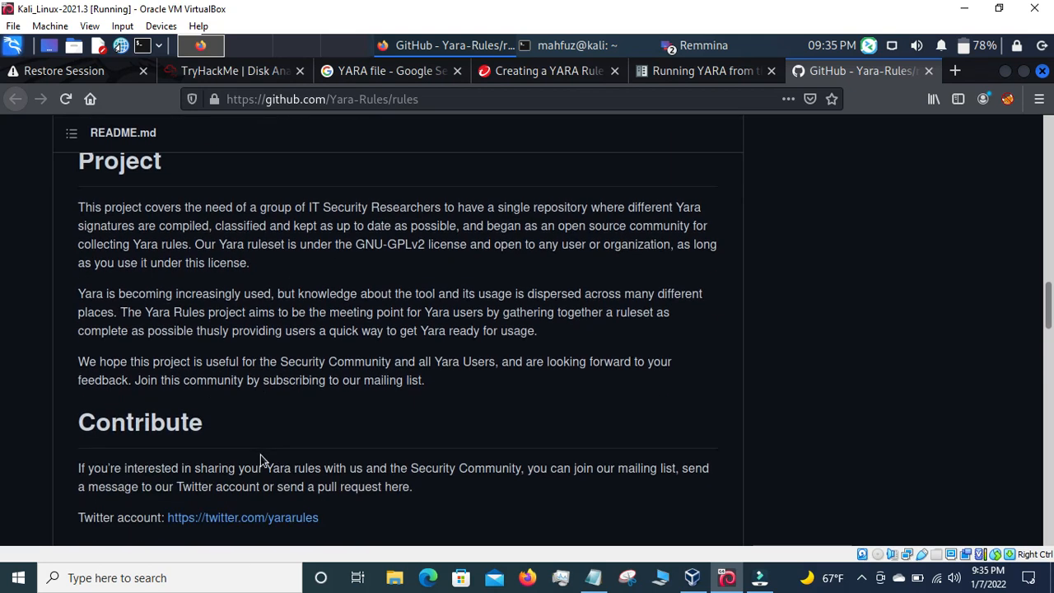
scroll(260, 459, "down", 9)
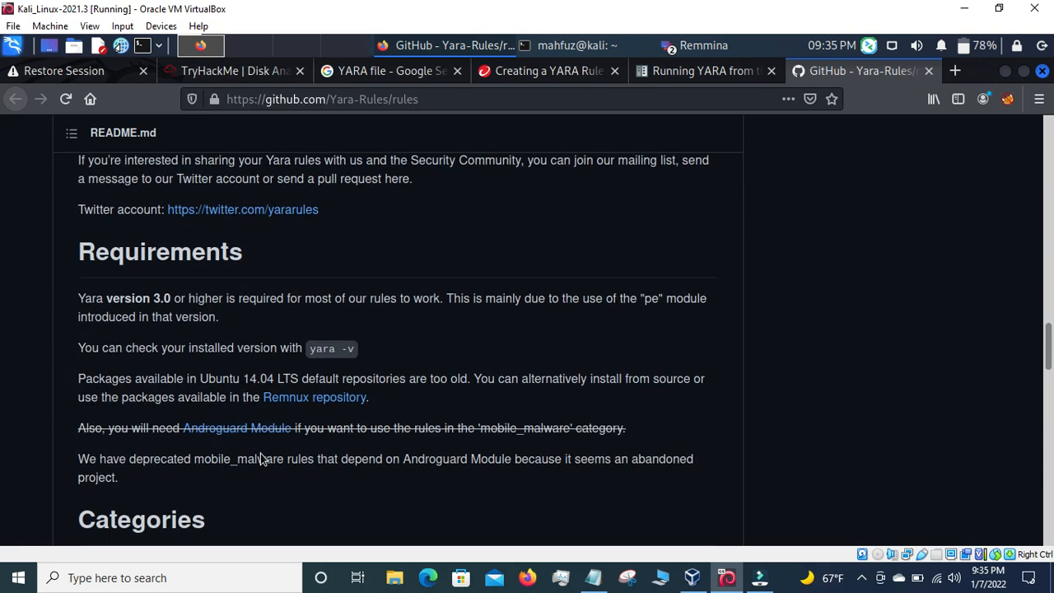
scroll(261, 459, "down", 12)
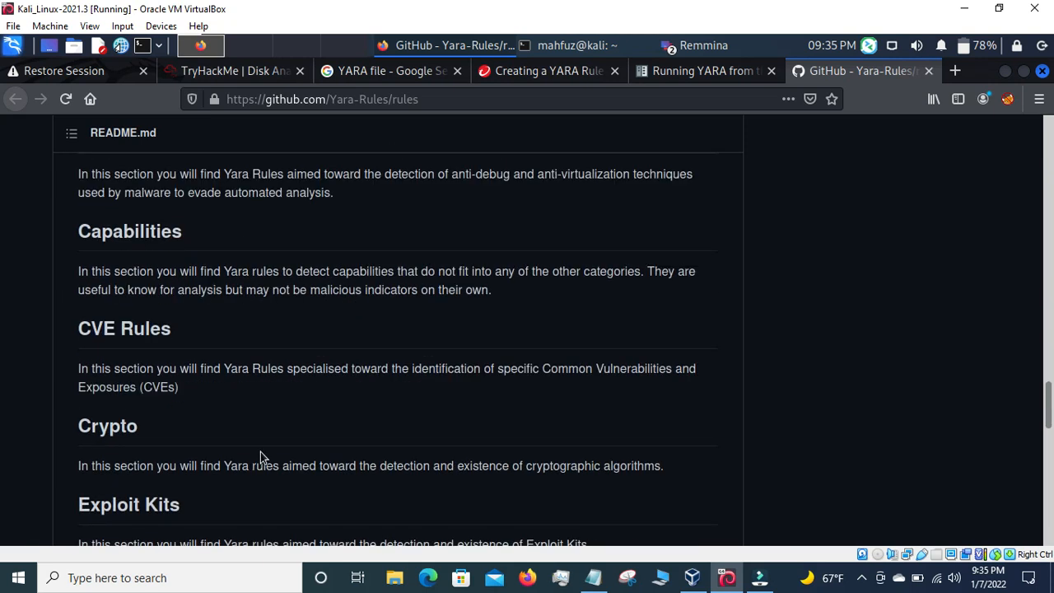
Search Google for "yara tool" in a new tab and examine the Wikipedia and virustotal.github.io results
left_click(576, 73)
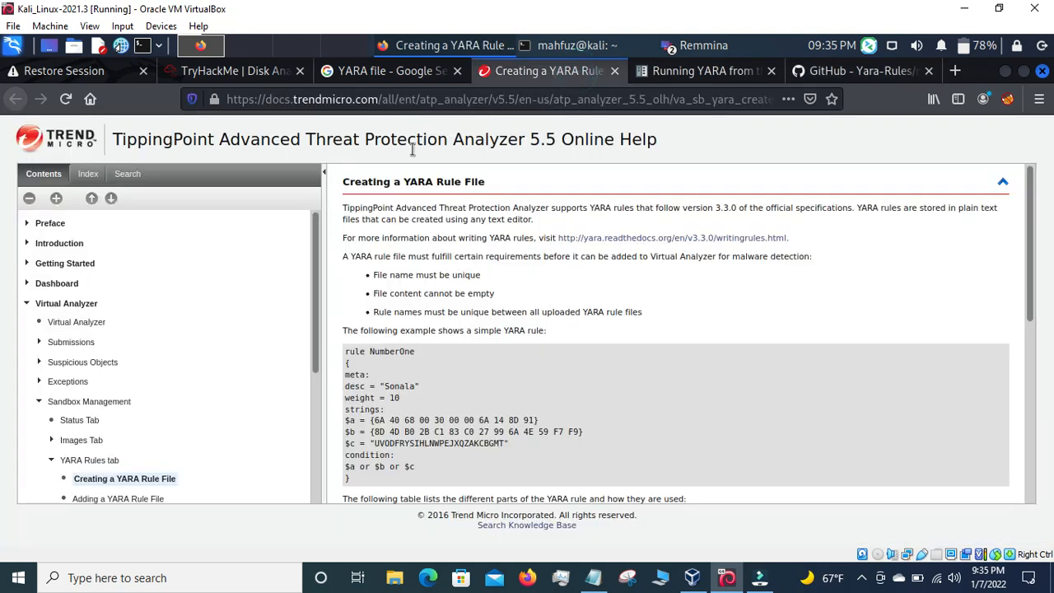
key("ctrl+t")
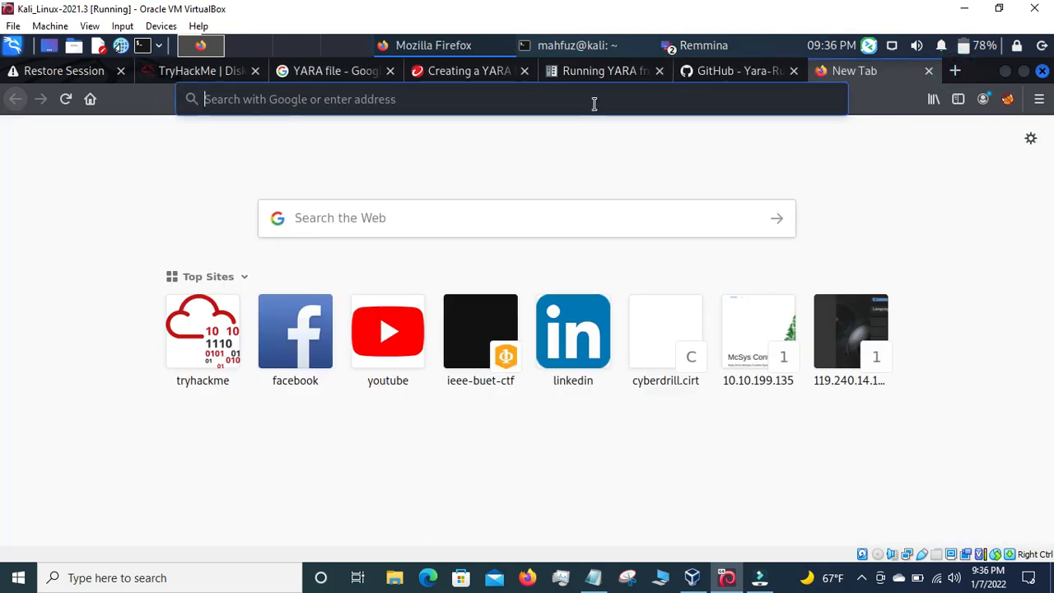
type("yara t")
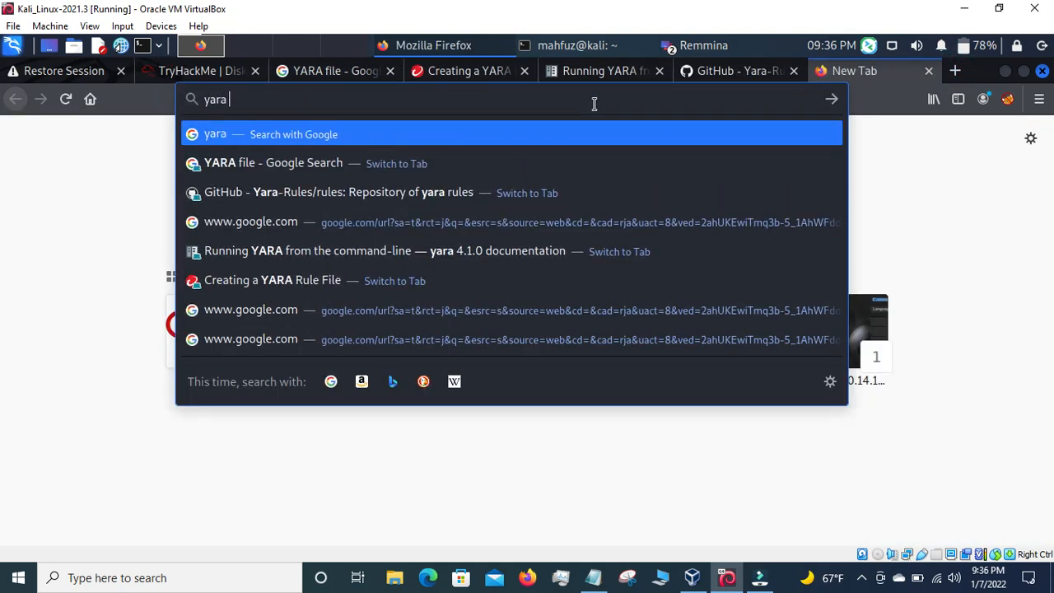
type("ool")
key("Return")
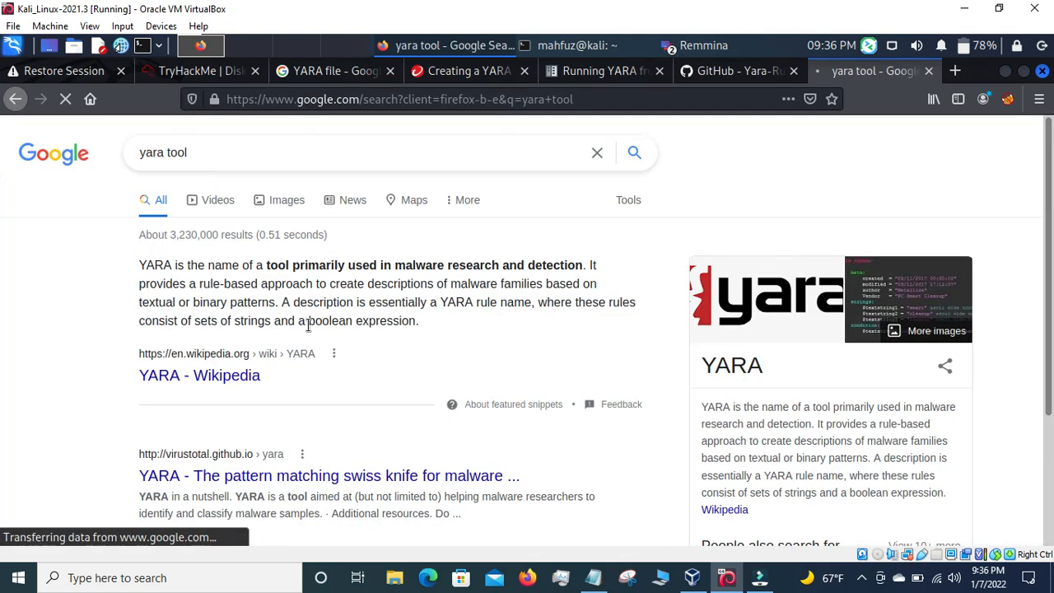
scroll(323, 356, "down", 3)
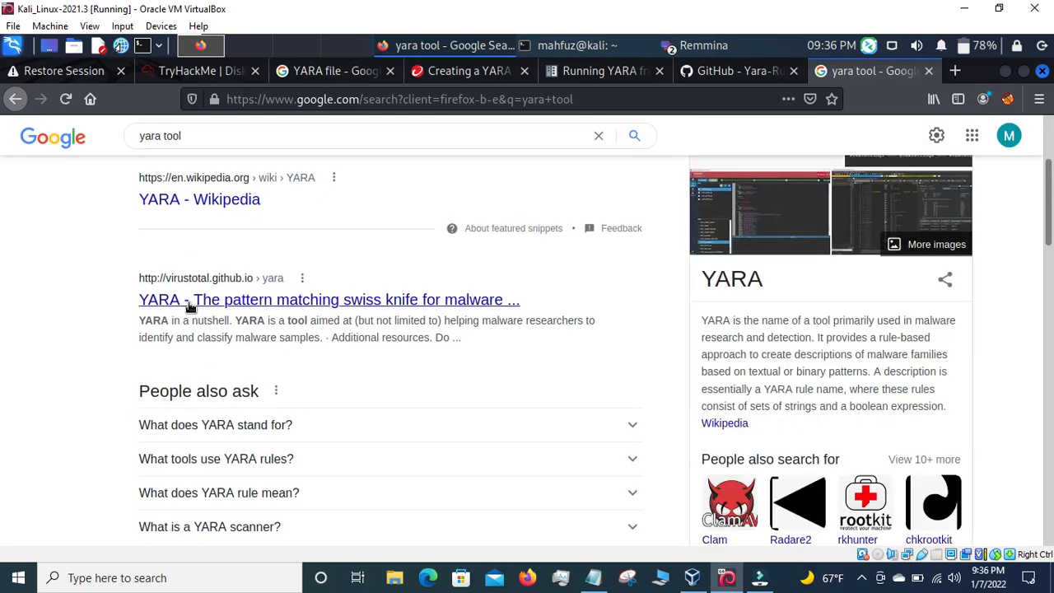
left_click(402, 303)
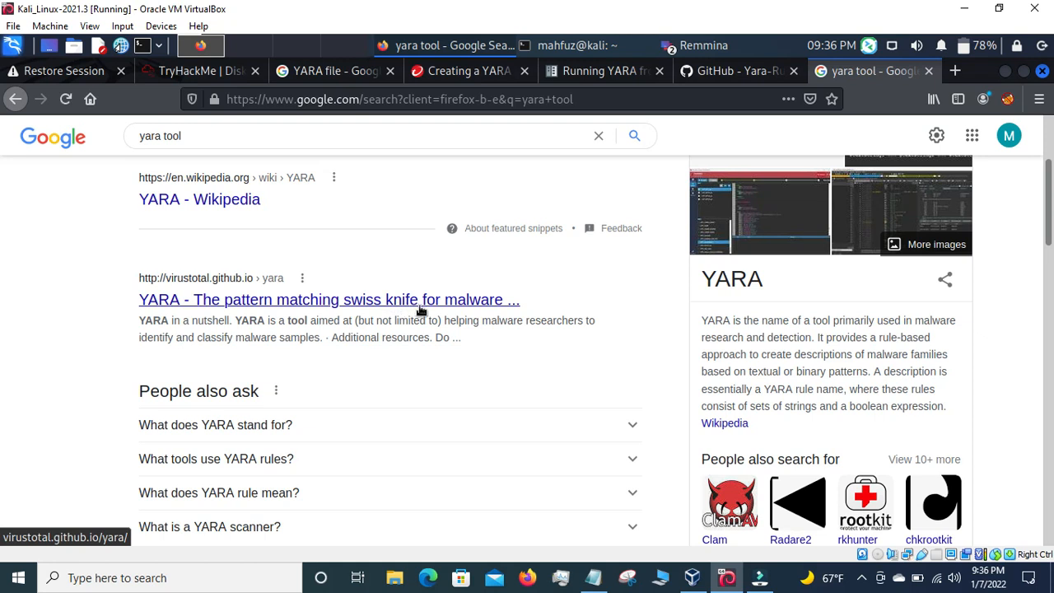
Open the VirusTotal/yara GitHub result from the "yara tool" search in a new tab and bring it up
scroll(485, 309, "down", 2)
scroll(485, 309, "down", 2)
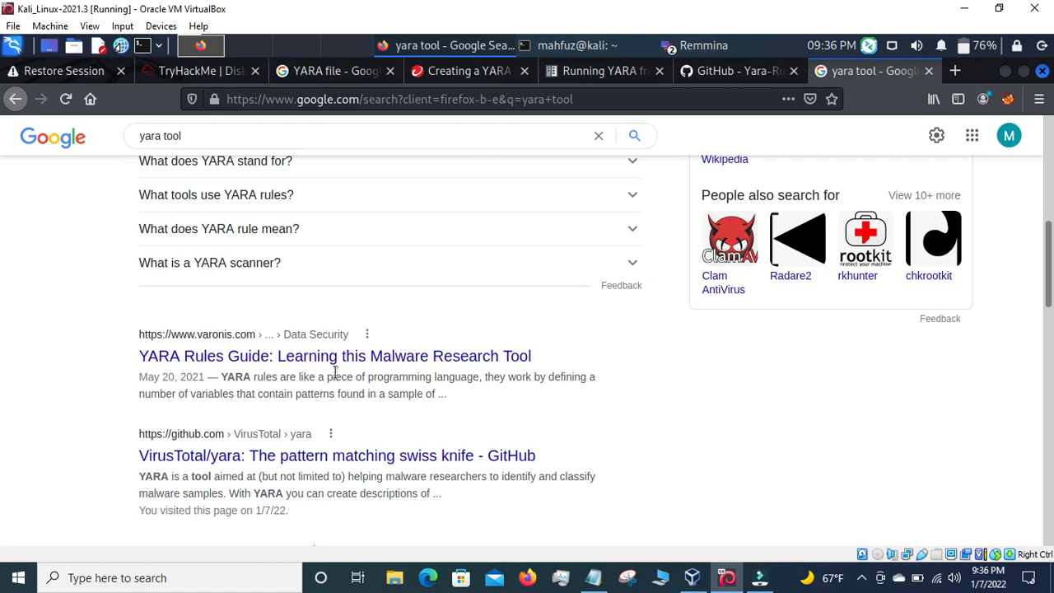
right_click(329, 464)
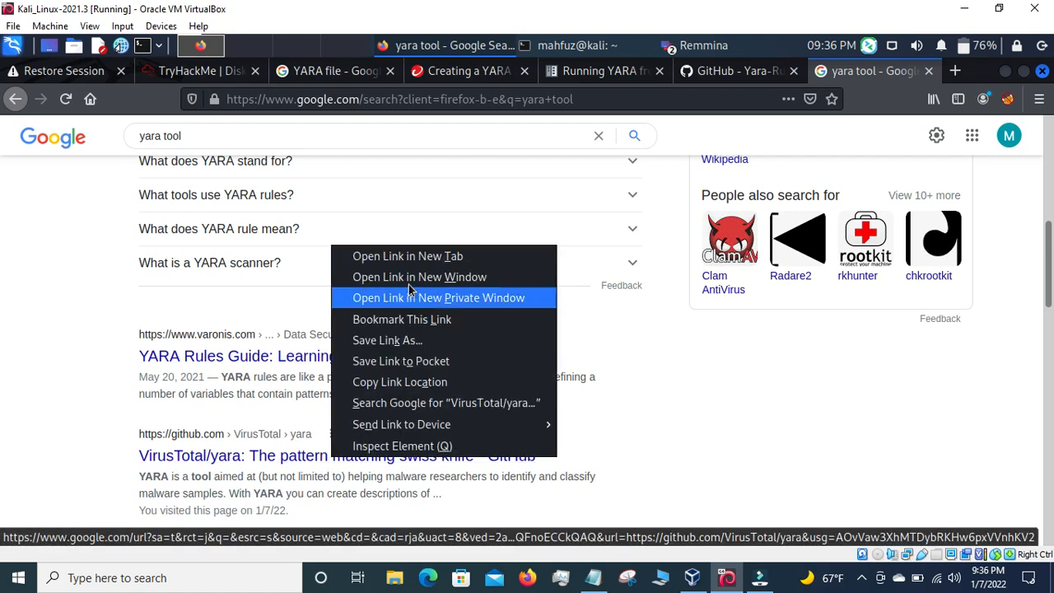
left_click(427, 257)
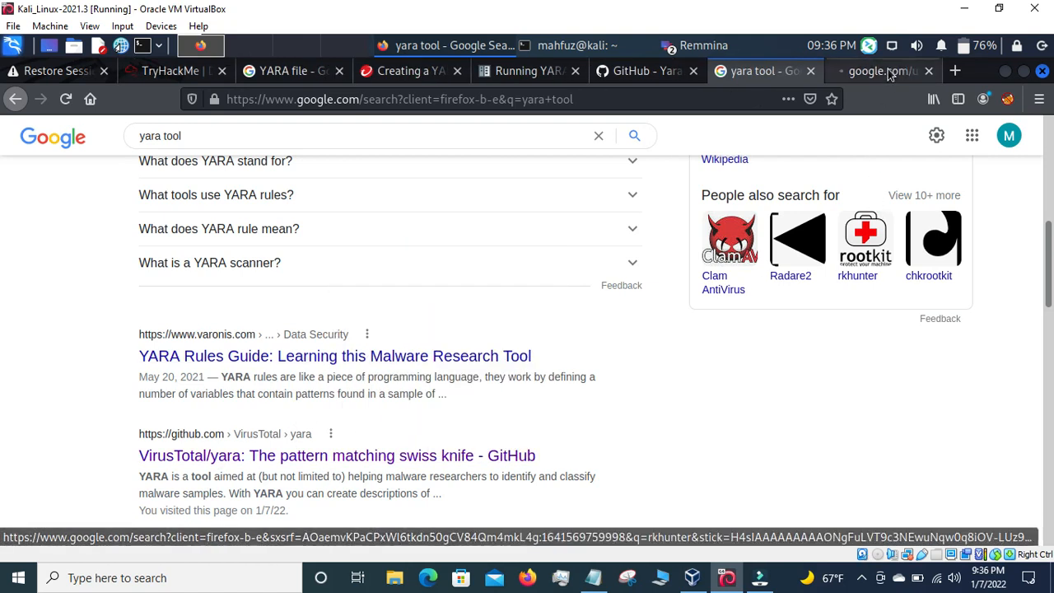
left_click(875, 71)
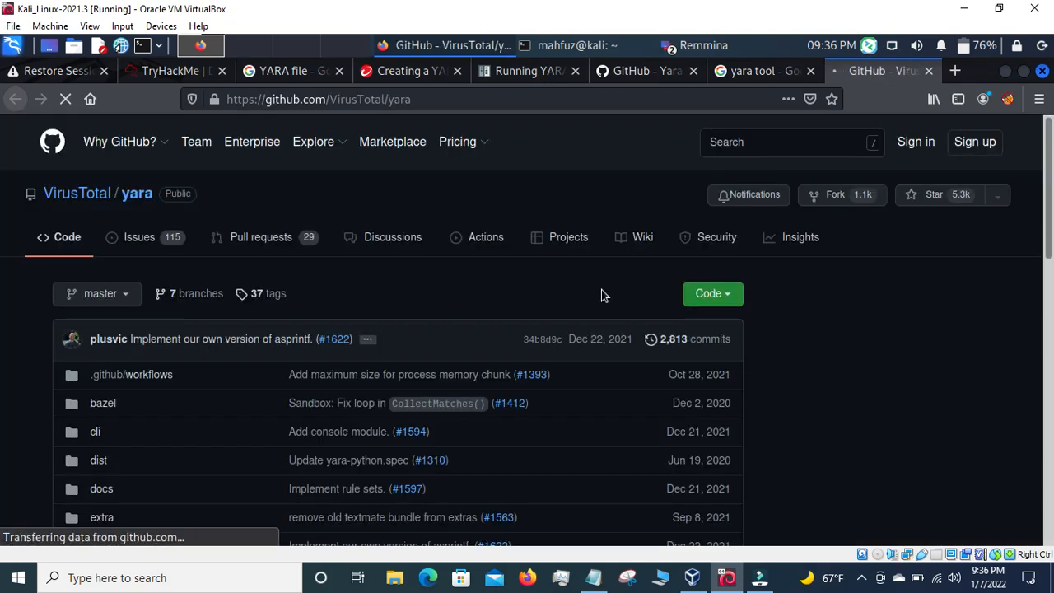
Read the VirusTotal/yara README, covering "YARA in a nutshell", the silent_banker example rule, additional resources and the list of YARA users
scroll(618, 314, "down", 10)
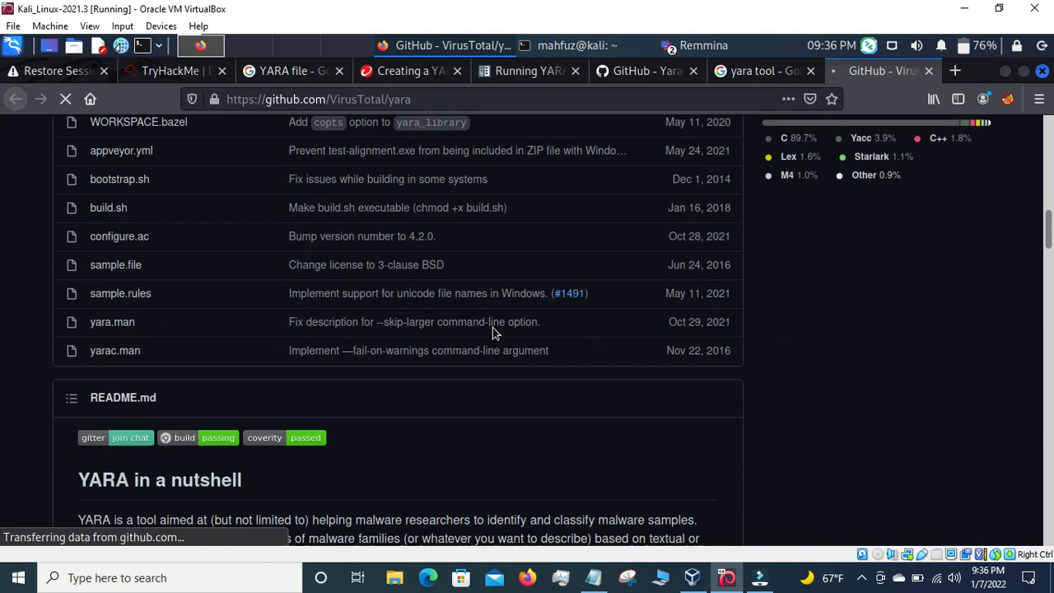
scroll(493, 327, "down", 2)
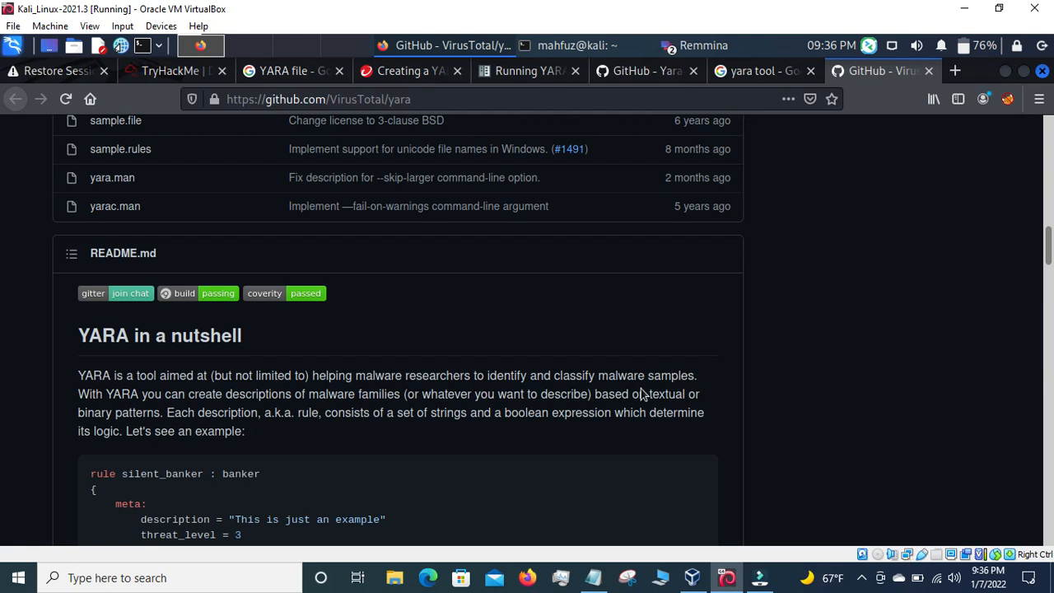
scroll(643, 391, "down", 4)
scroll(583, 399, "down", 3)
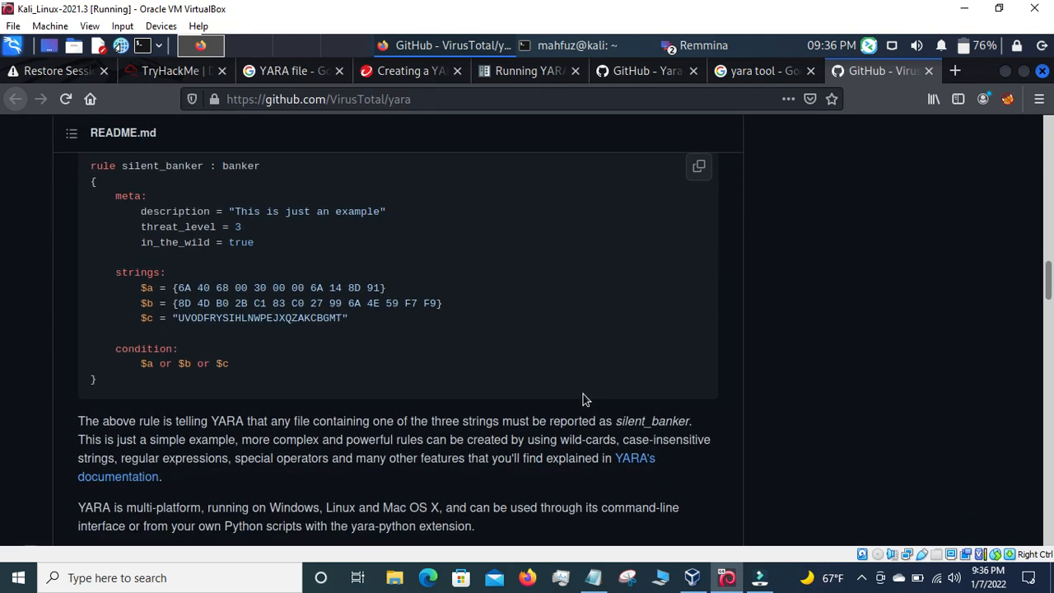
scroll(584, 400, "down", 3)
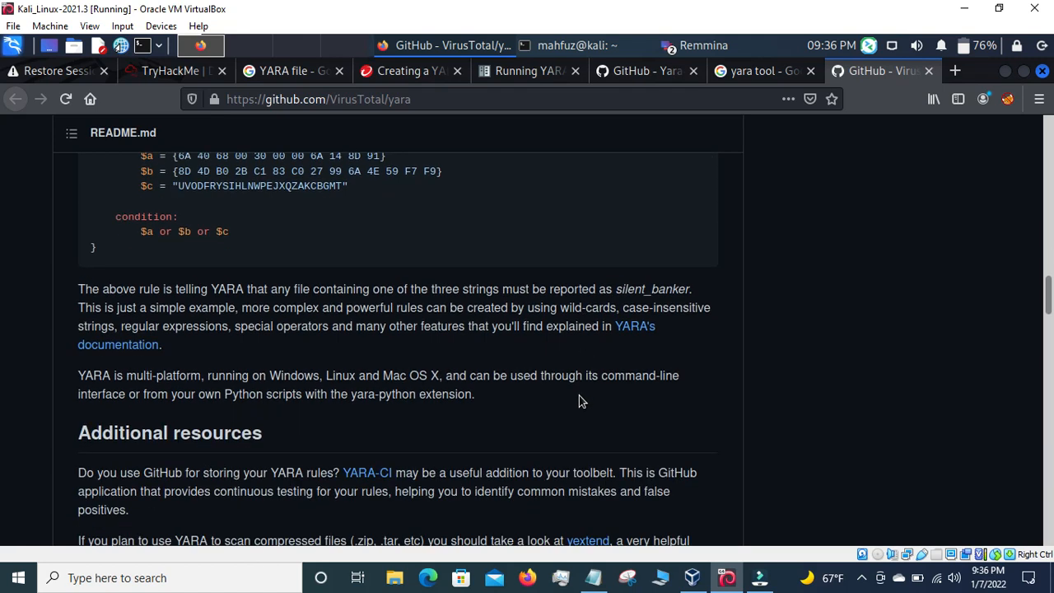
scroll(579, 400, "down", 5)
scroll(579, 400, "down", 4)
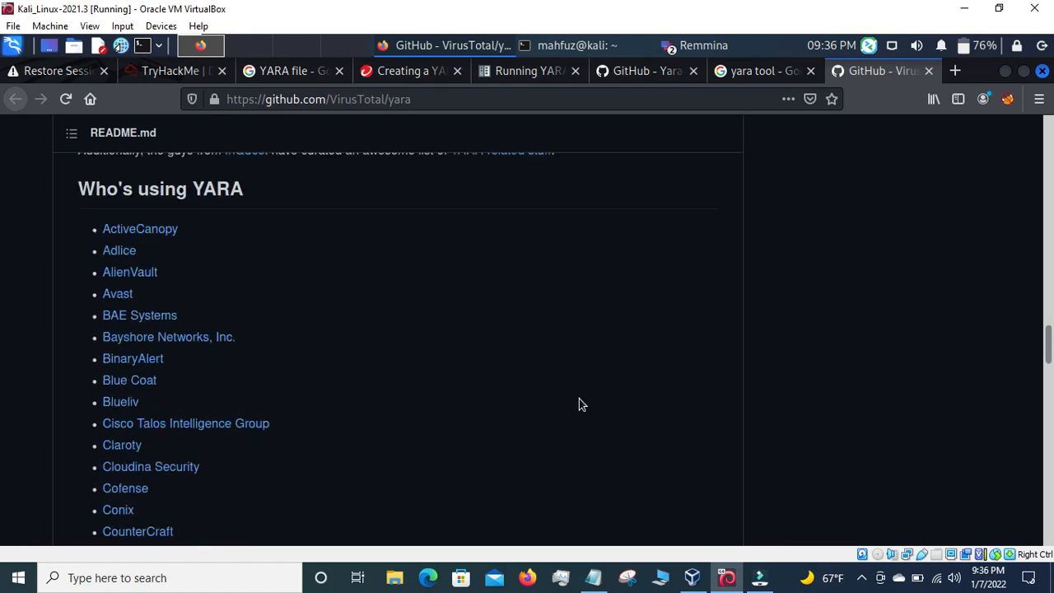
scroll(579, 403, "up", 15)
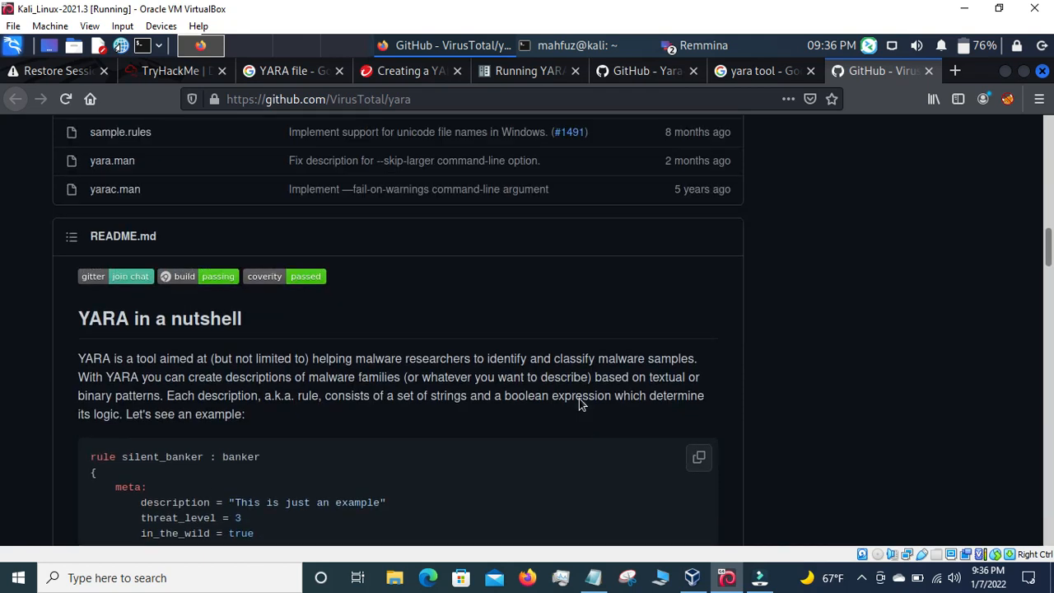
scroll(579, 399, "up", 1)
Review the question about the YARA file's author on the TryHackMe BTAUTOPSY2 room page in Firefox
left_click(706, 48)
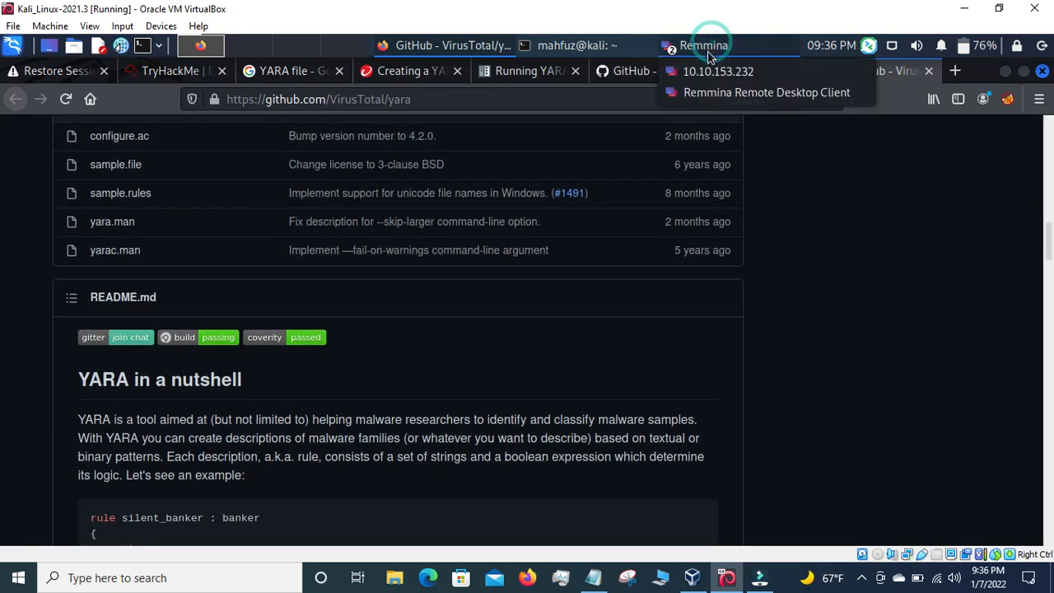
left_click(708, 72)
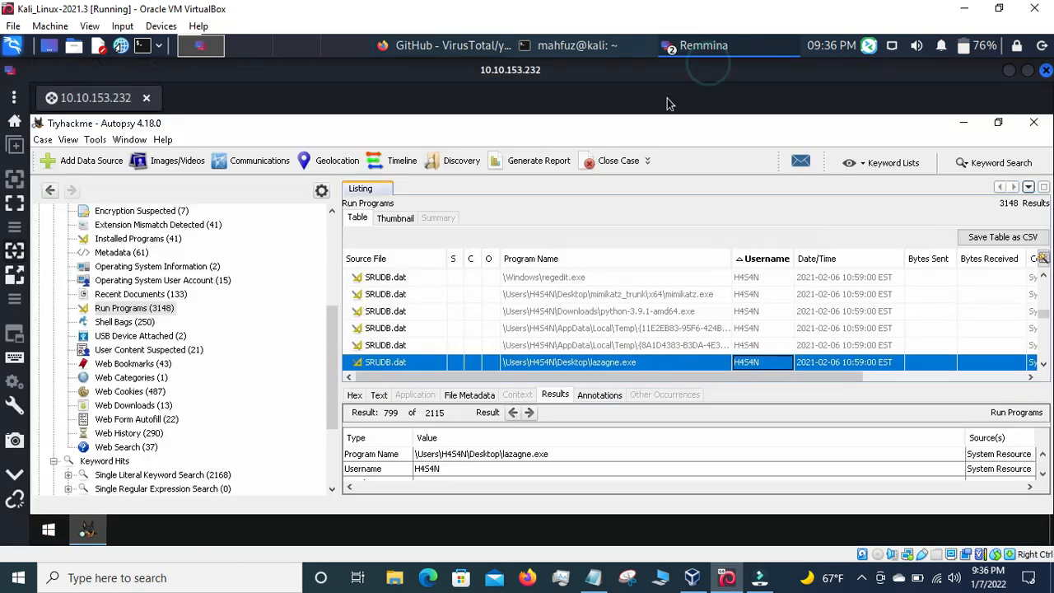
left_click(416, 48)
left_click(173, 76)
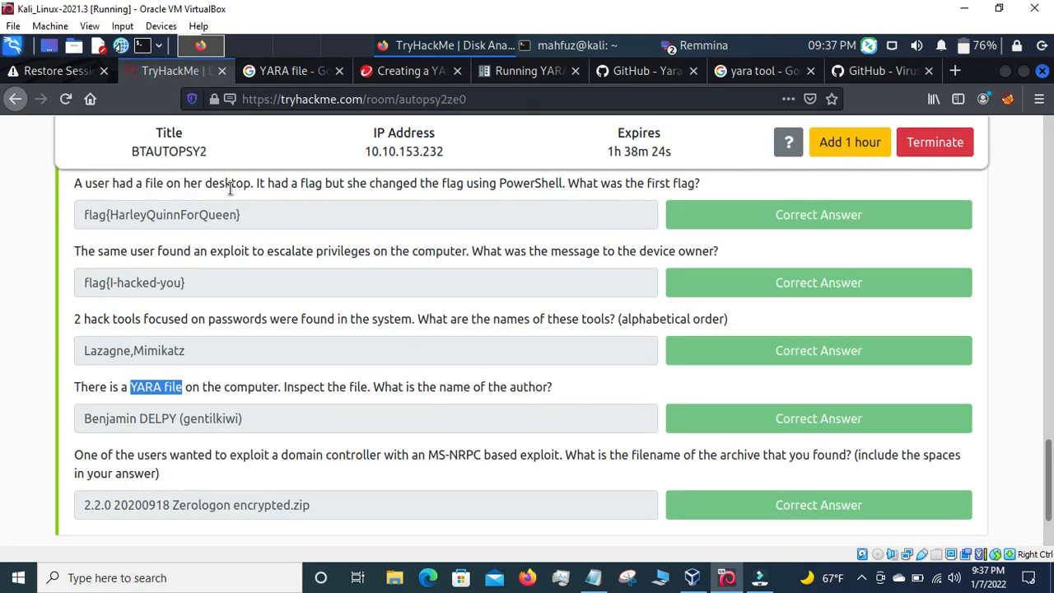
left_click(281, 400)
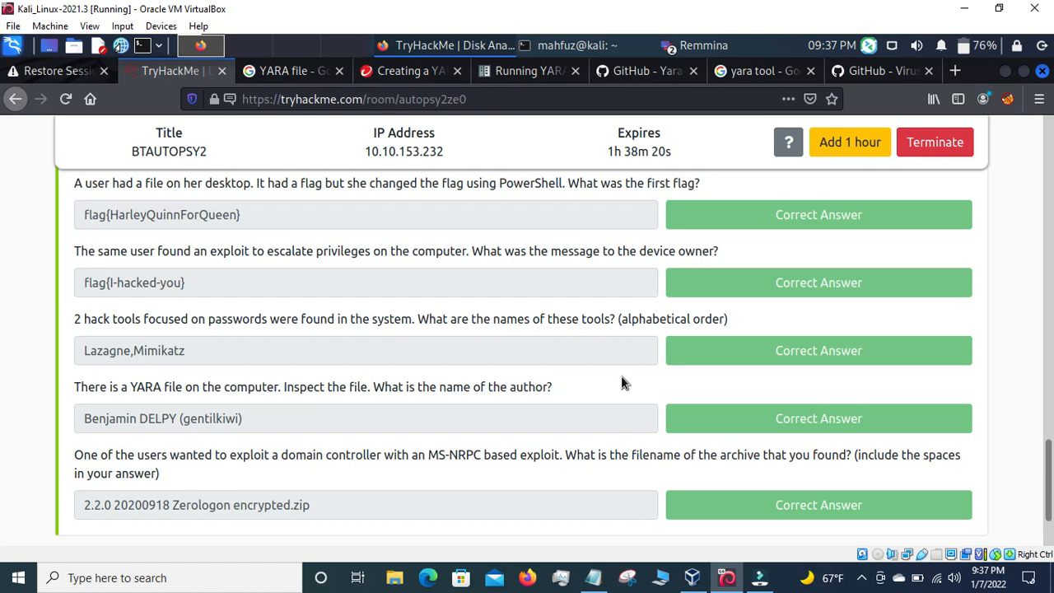
Switch to Autopsy in the 10.10.153.232 remote session and run an exact-match keyword search for ".yar"
left_click(700, 46)
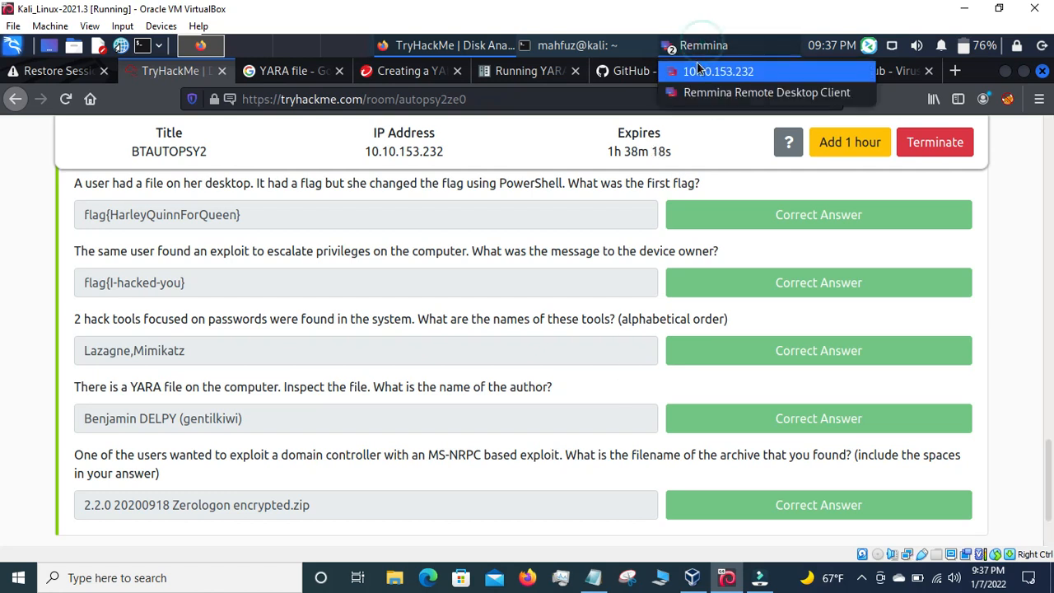
left_click(698, 70)
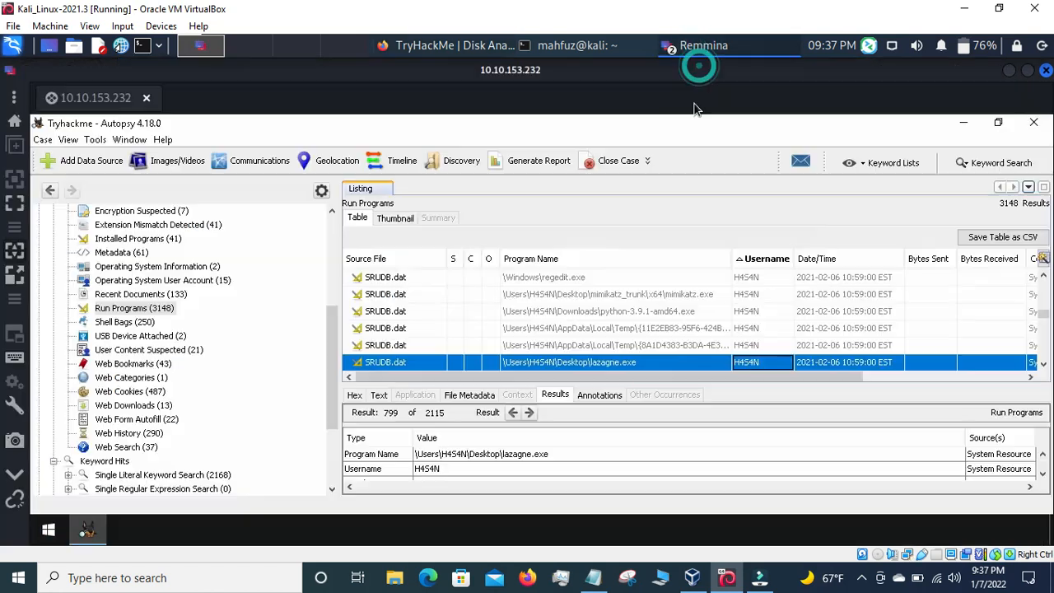
left_click(984, 165)
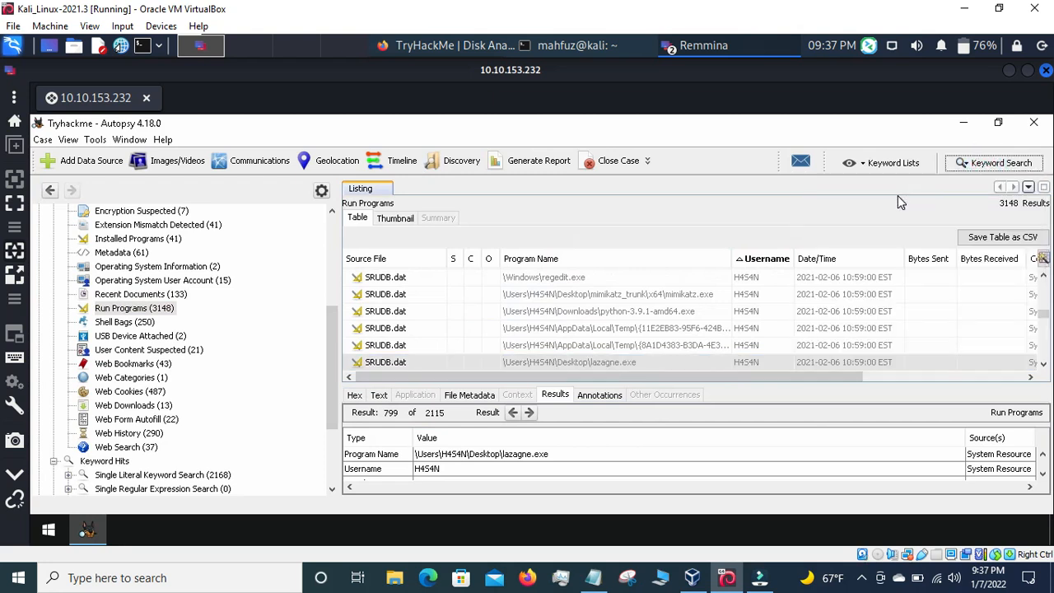
left_click(980, 163)
left_click(862, 191)
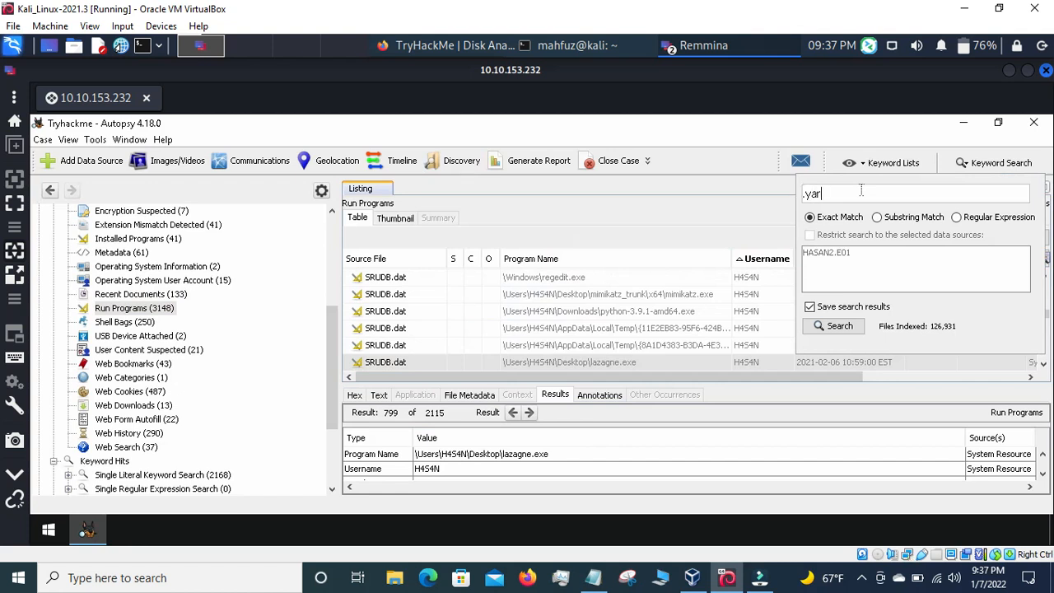
left_click(846, 331)
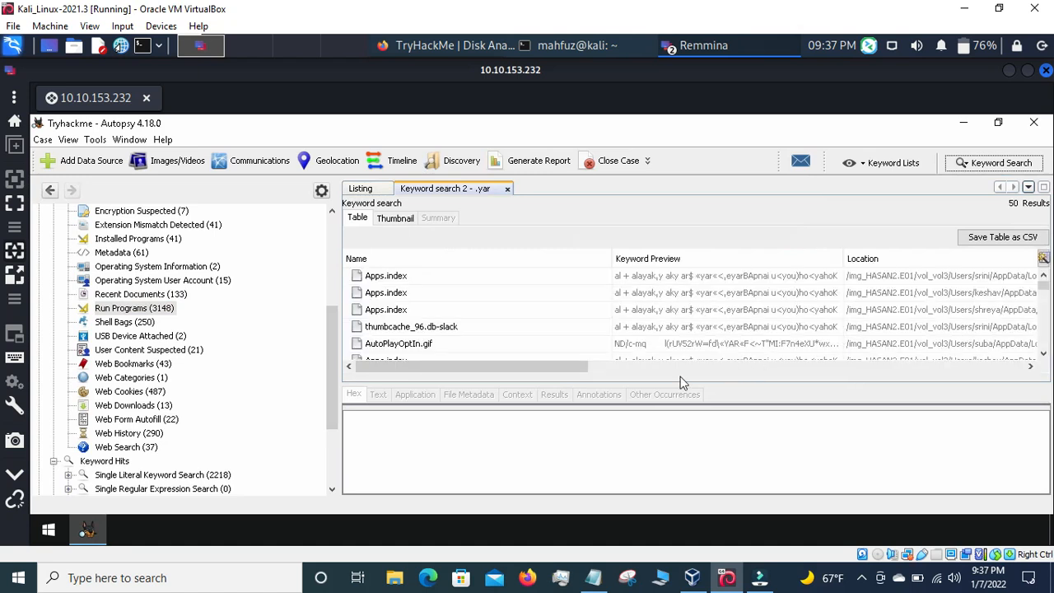
Find kiwi_passwords.yar.lnk in the ".yar" keyword results and display its indexed text
left_click(629, 259)
scroll(580, 320, "down", 1)
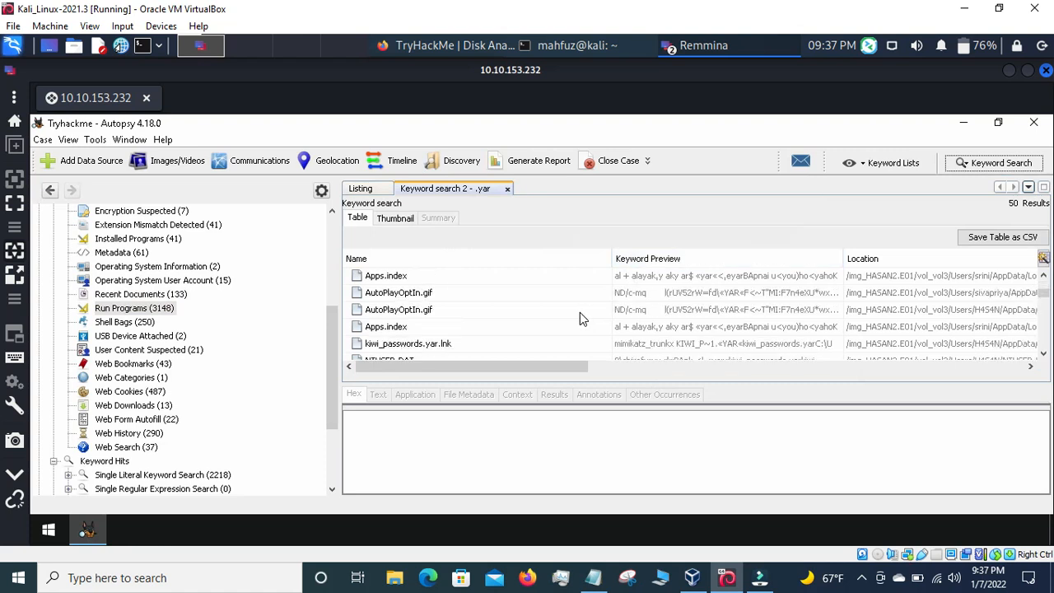
left_click(402, 345)
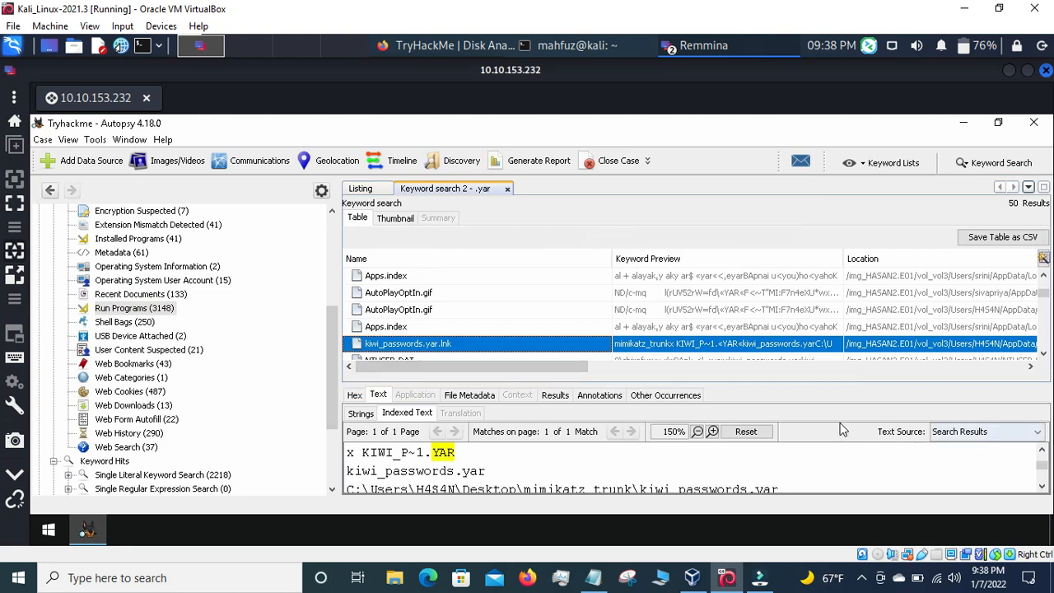
Recheck the YARA author question in Firefox, then enlarge Autopsy's content viewer to read the indexed text and path of kiwi_passwords.yar
left_click(429, 45)
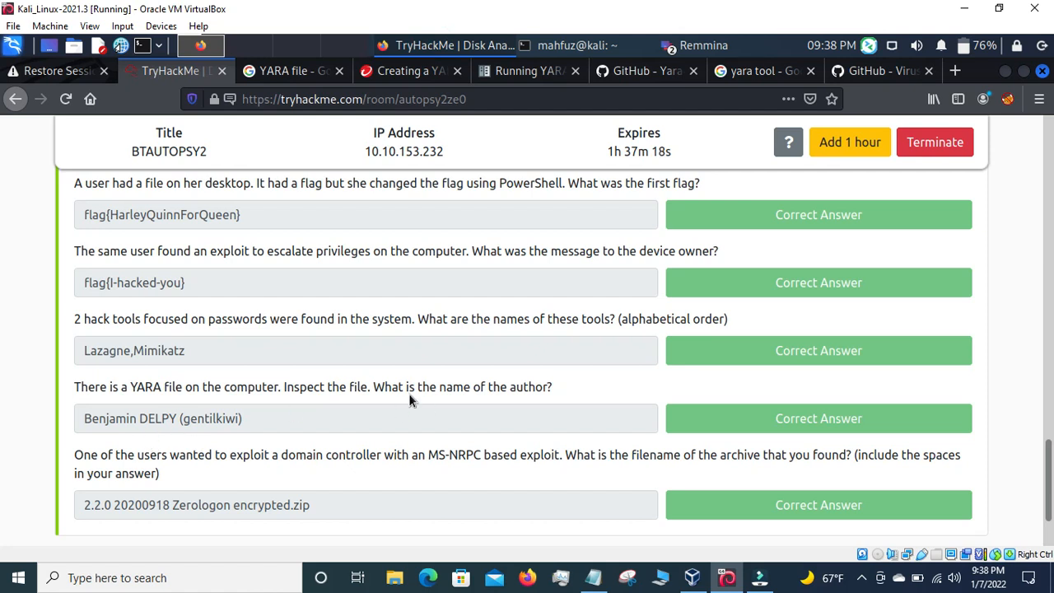
left_click(692, 47)
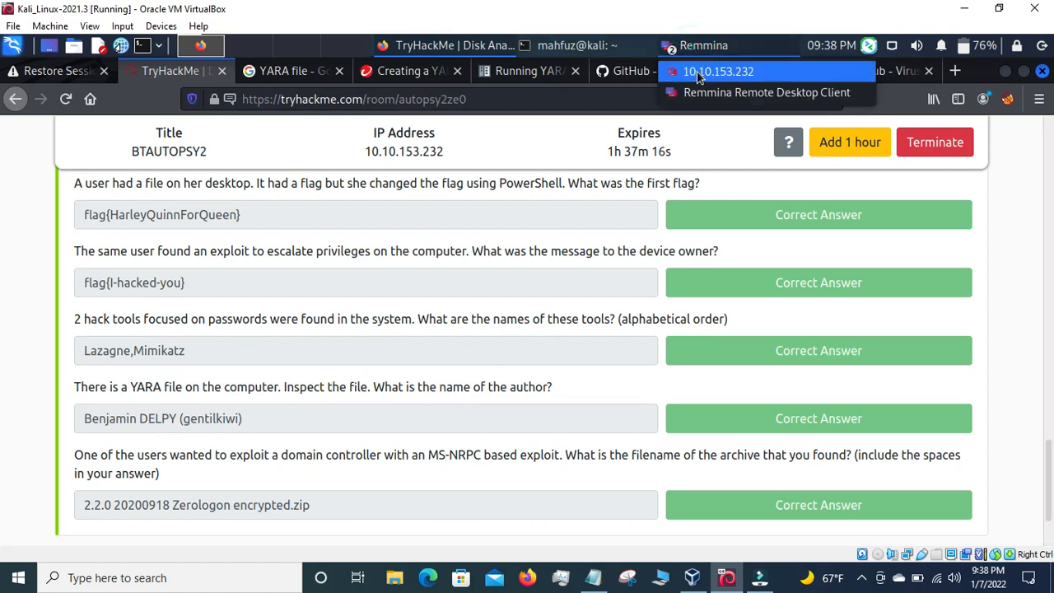
left_click(706, 66)
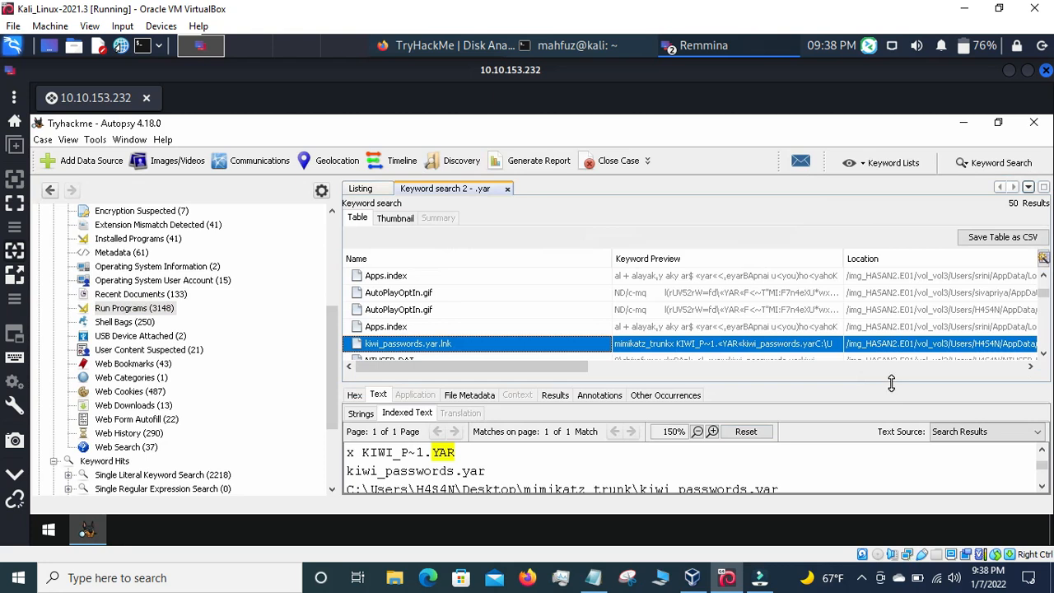
left_click_drag(890, 384, 886, 318)
left_click_drag(886, 344, 886, 302)
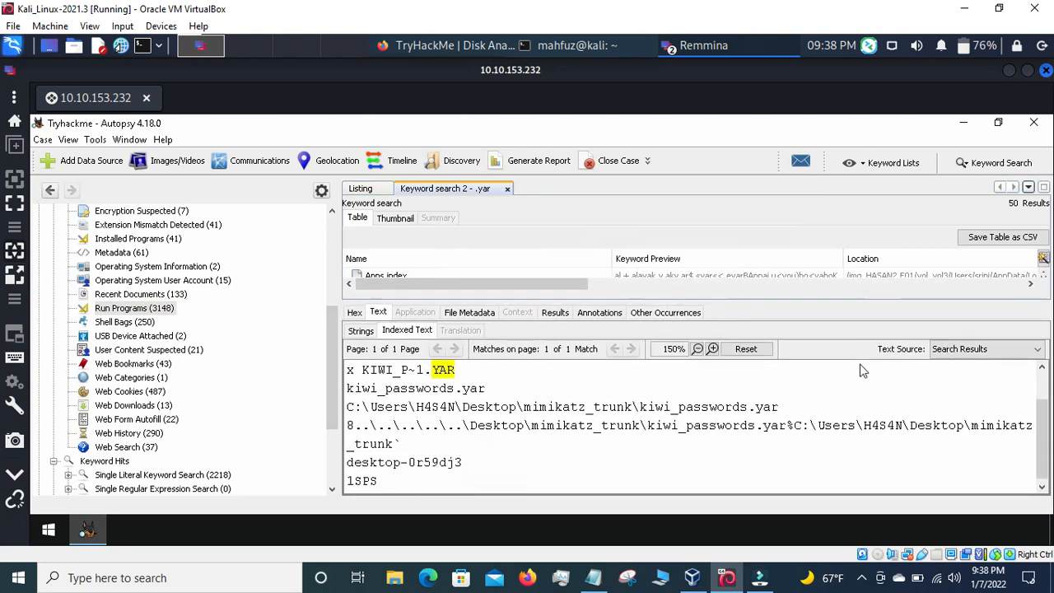
scroll(797, 406, "down", 1)
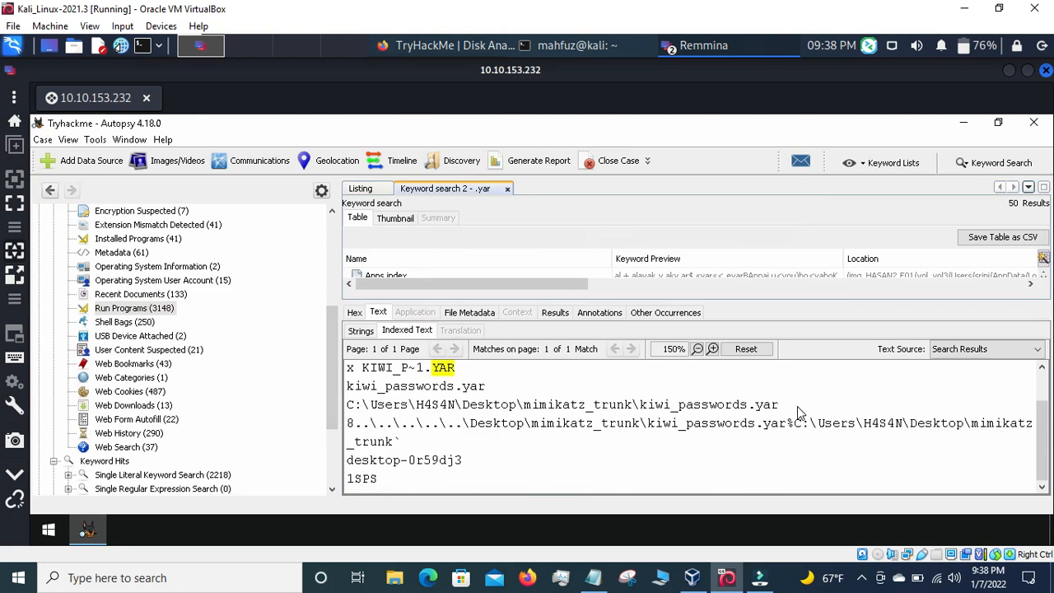
left_click_drag(1044, 431, 1053, 377)
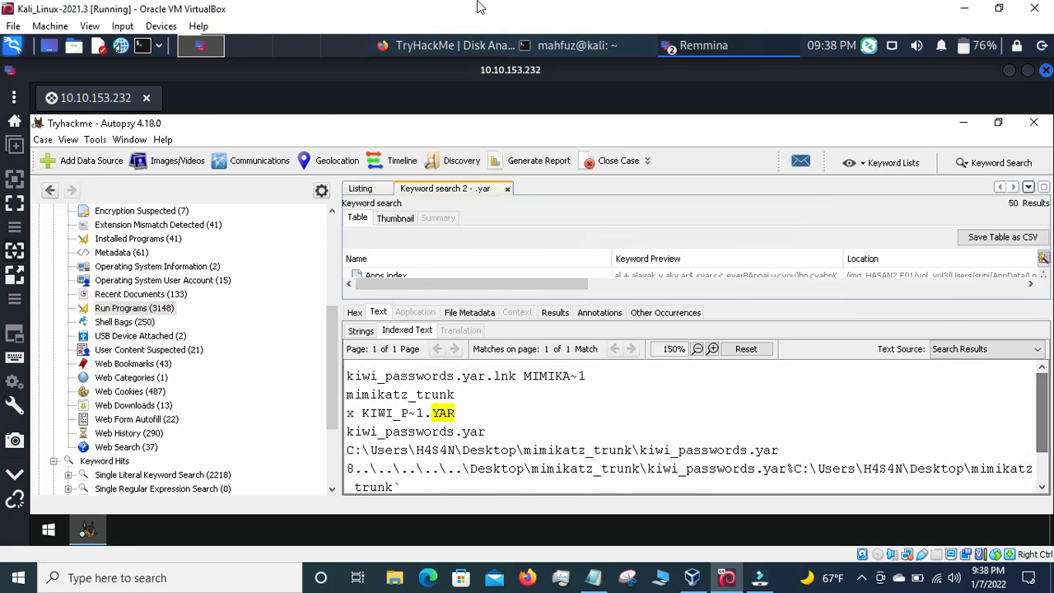
Switch to Firefox and look through the open YARA pages, ending with the example rule in the VirusTotal/yara README
left_click(449, 45)
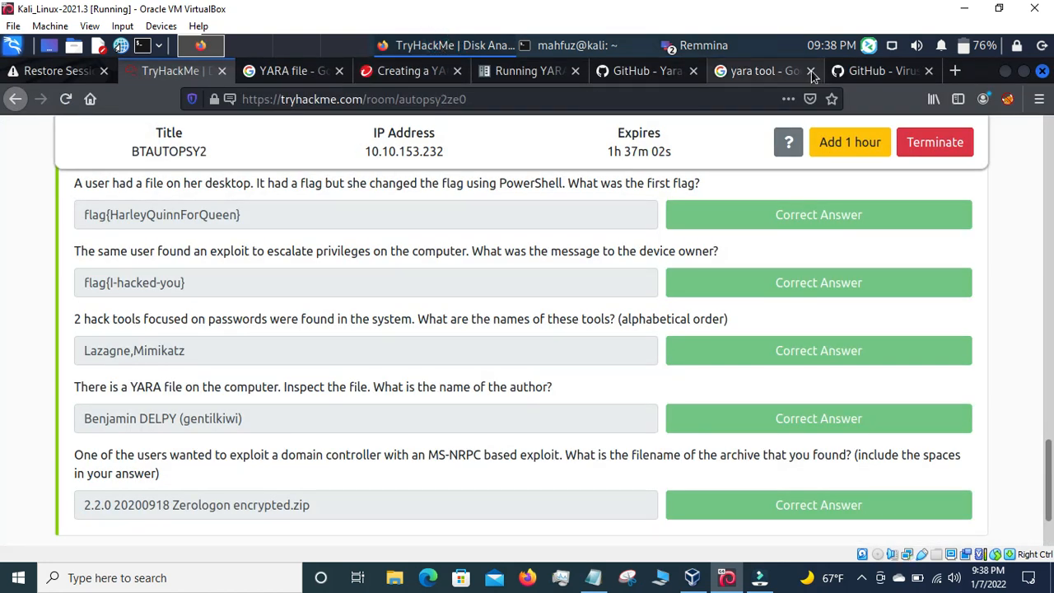
left_click(756, 73)
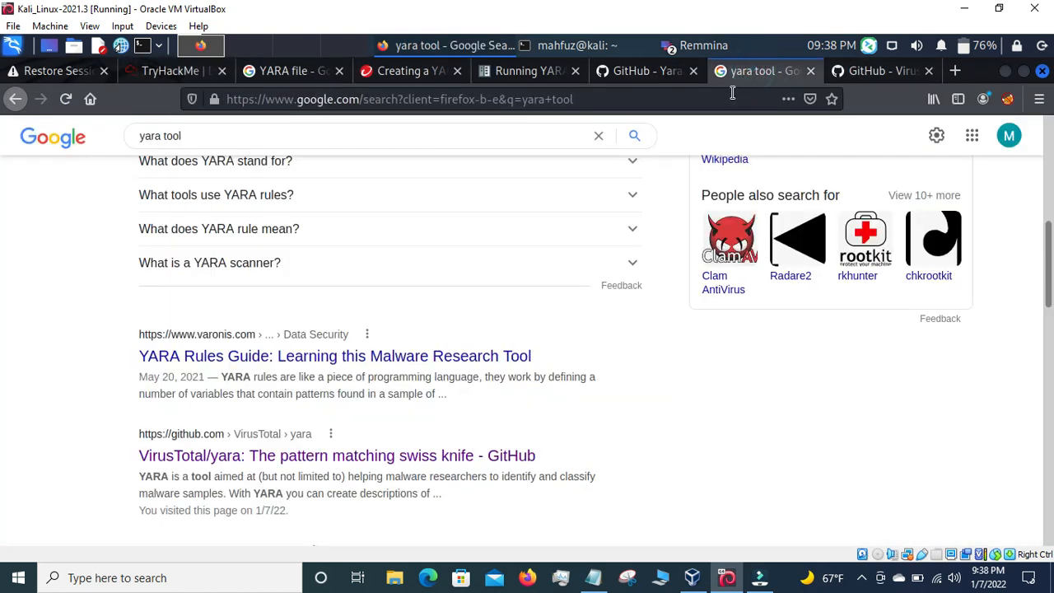
left_click(650, 74)
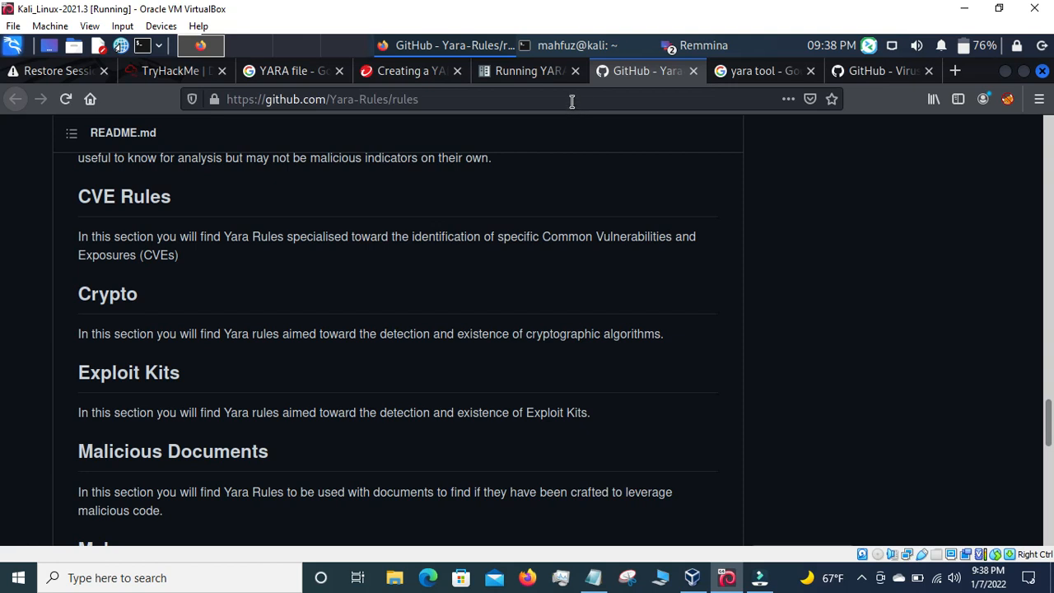
left_click(545, 72)
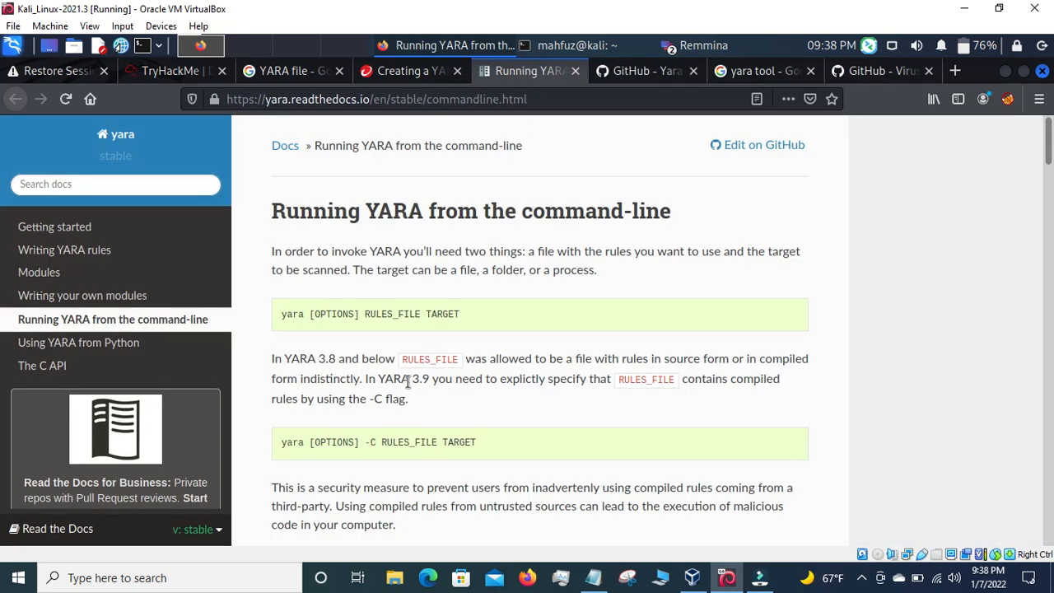
left_click(636, 74)
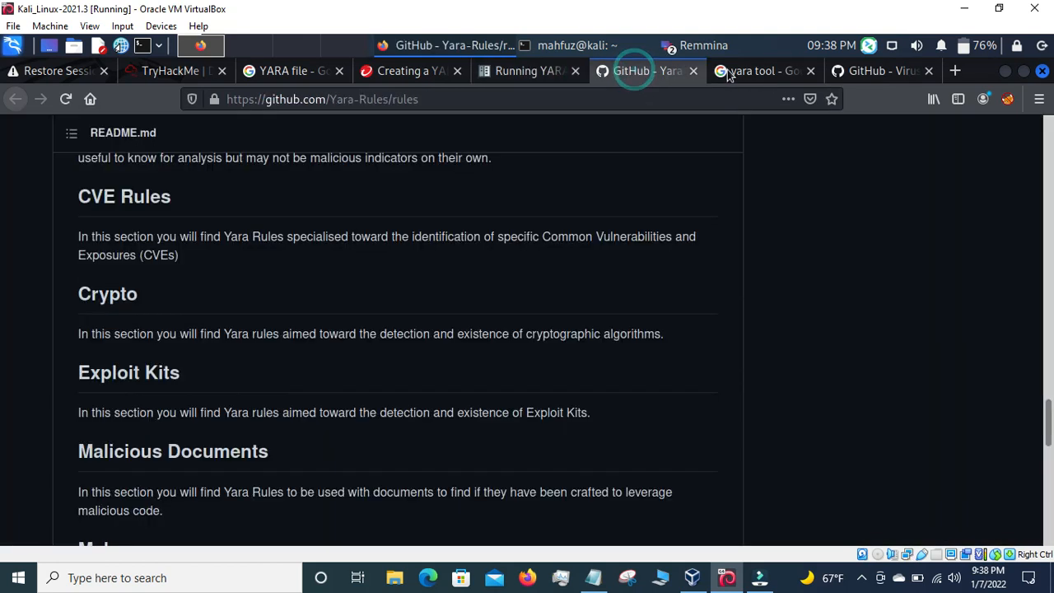
scroll(567, 227, "up", 15)
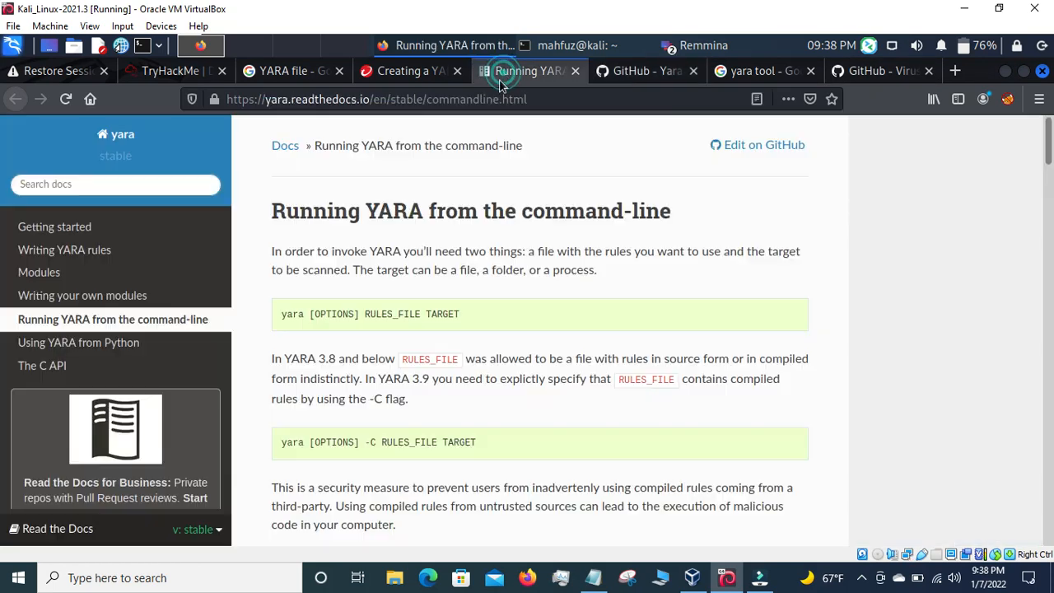
left_click(494, 76)
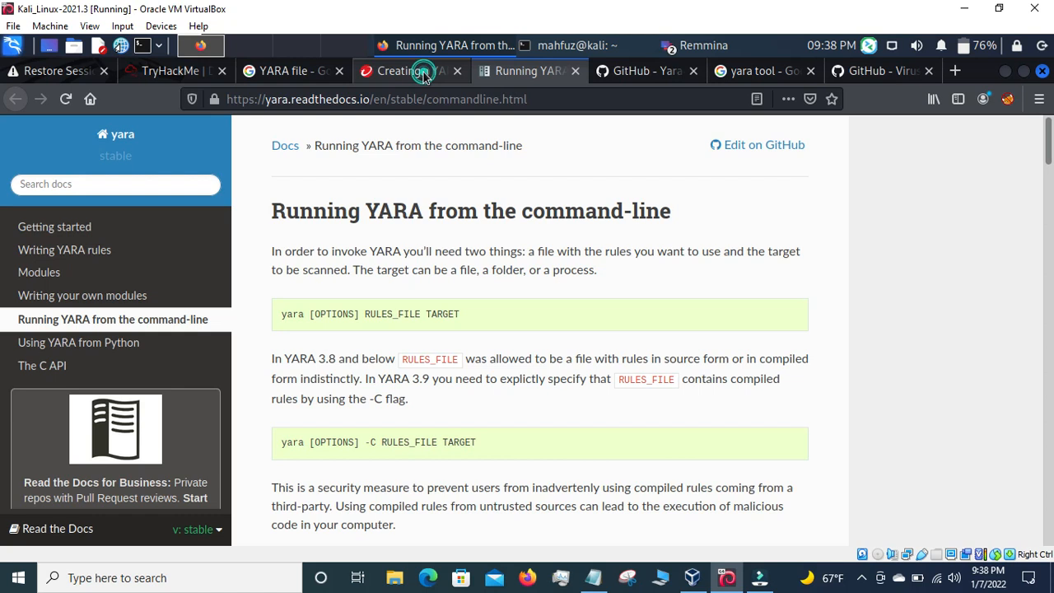
left_click(412, 73)
left_click(290, 73)
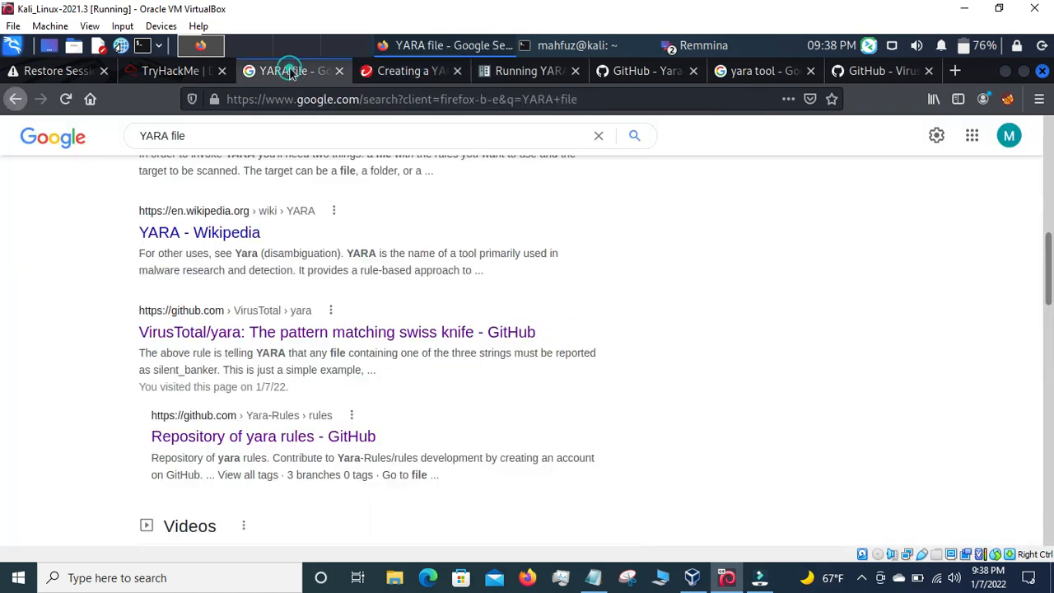
scroll(284, 241, "up", 5)
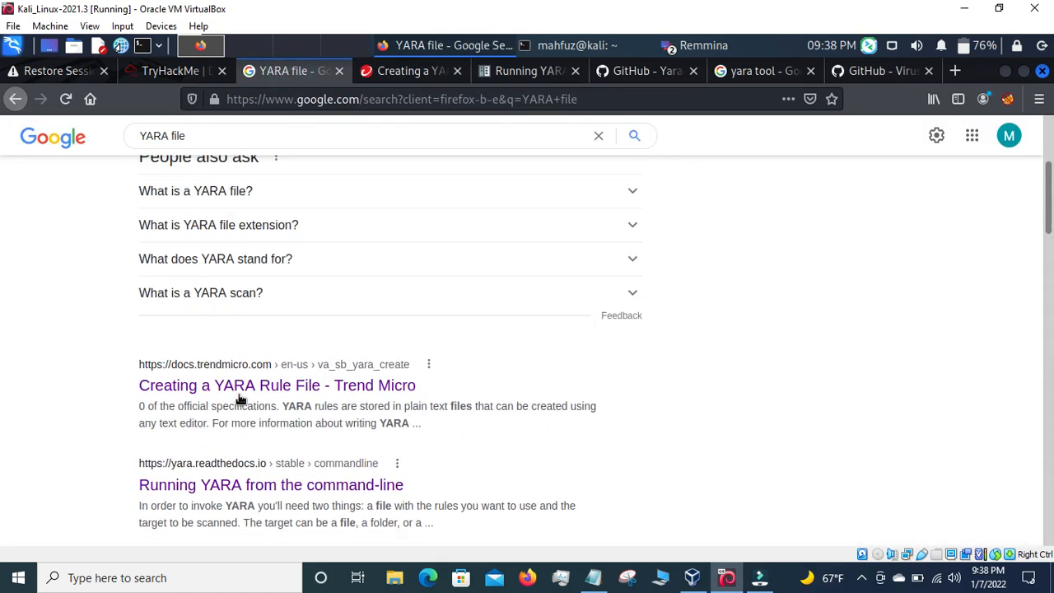
scroll(485, 329, "up", 5)
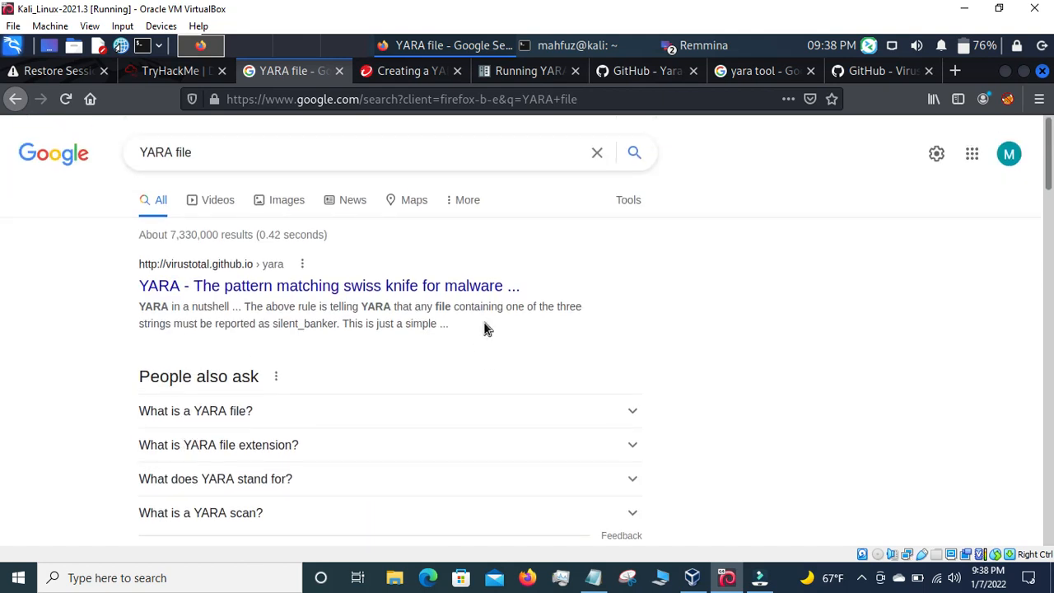
left_click(870, 71)
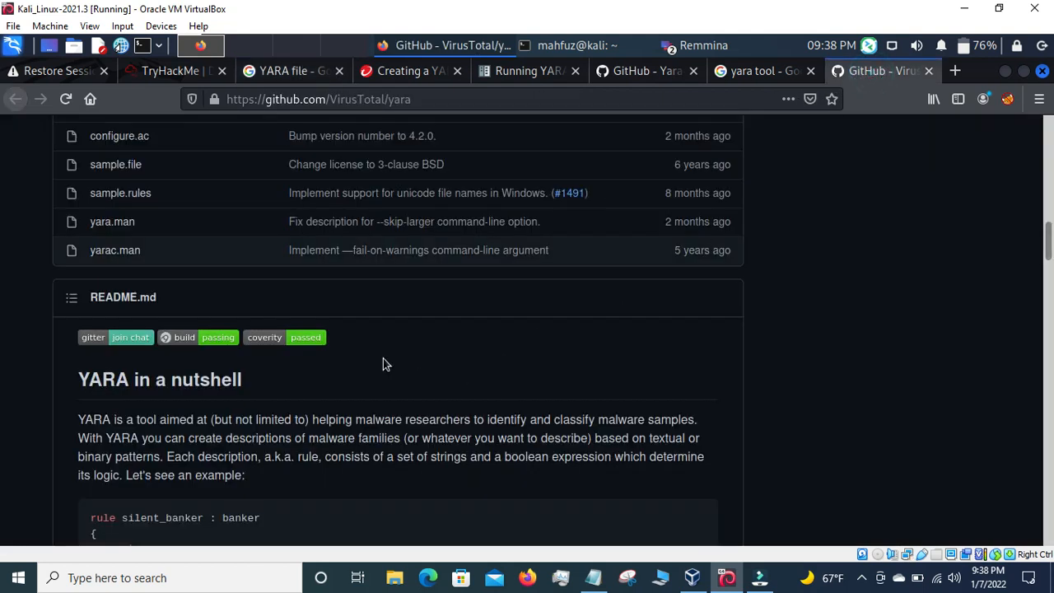
scroll(383, 358, "down", 4)
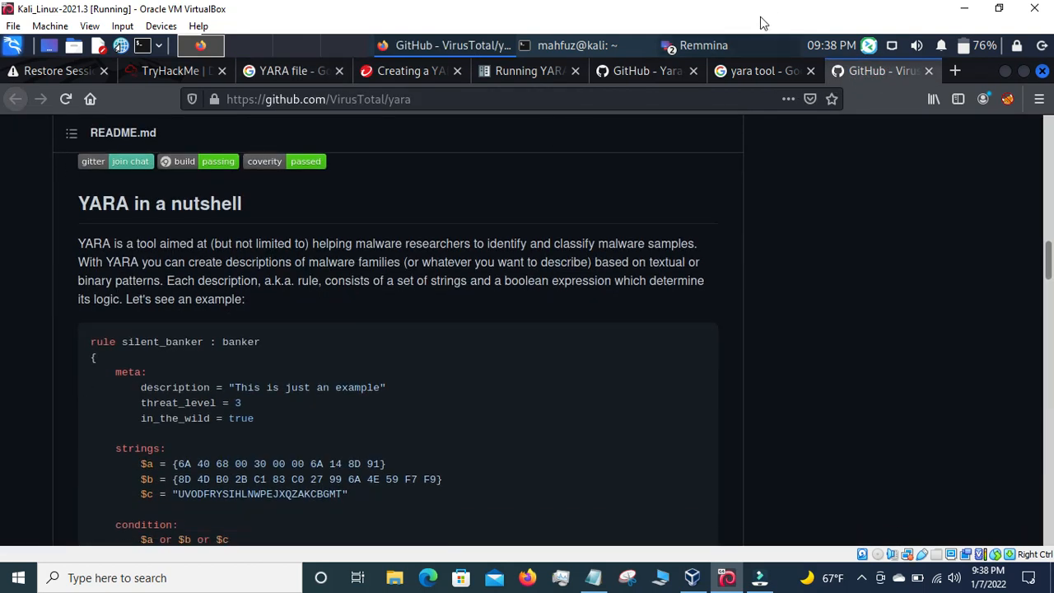
Switch back to Autopsy in the 10.10.153.232 remote session and run an exact-match keyword search for "rule"
left_click(701, 45)
left_click(705, 67)
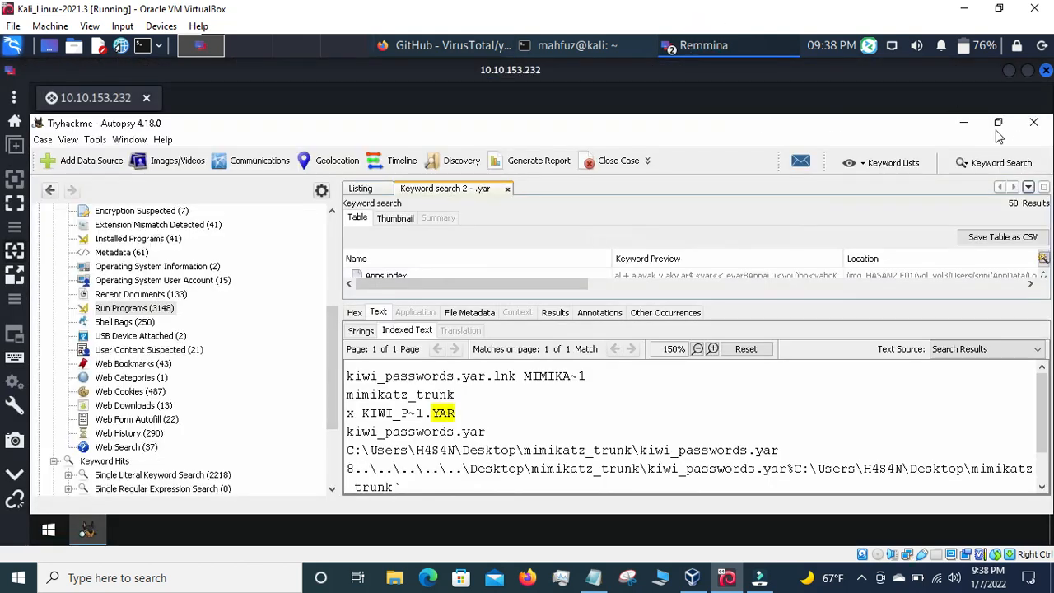
left_click(979, 165)
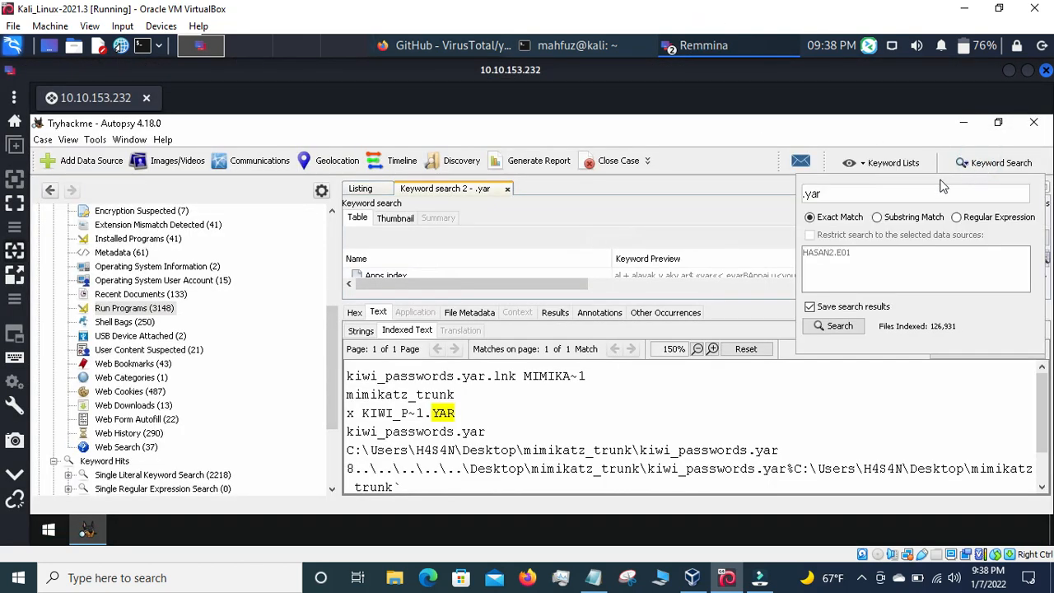
left_click(890, 194)
key("BackSpace")
key("BackSpace")
key("BackSpace")
key("BackSpace")
type("rule")
left_click(839, 330)
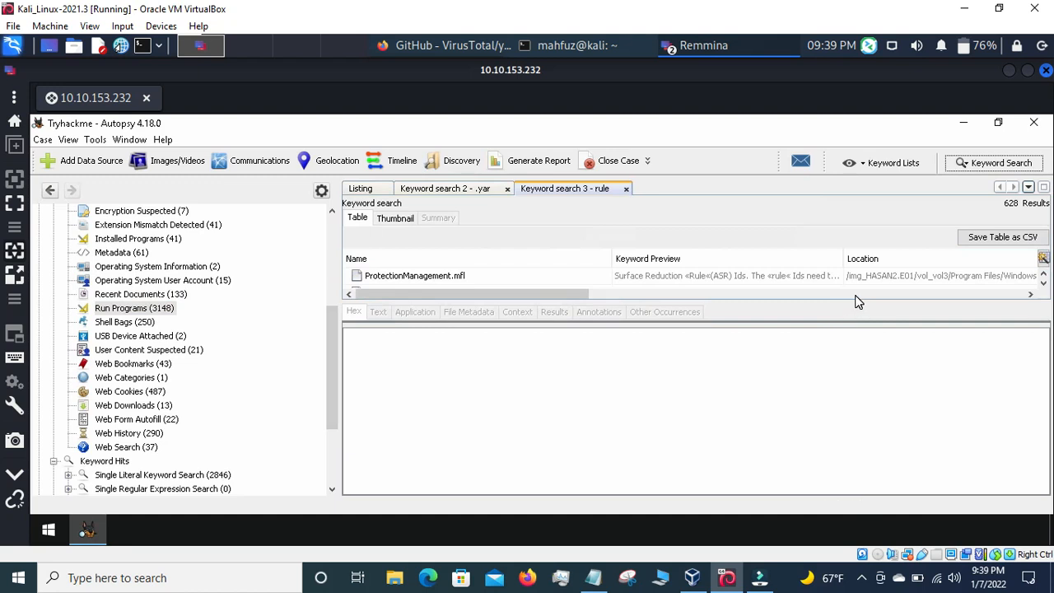
Enlarge the results table and examine the file names and keyword previews of the "rule" hits for a YARA file
left_click_drag(855, 301, 838, 374)
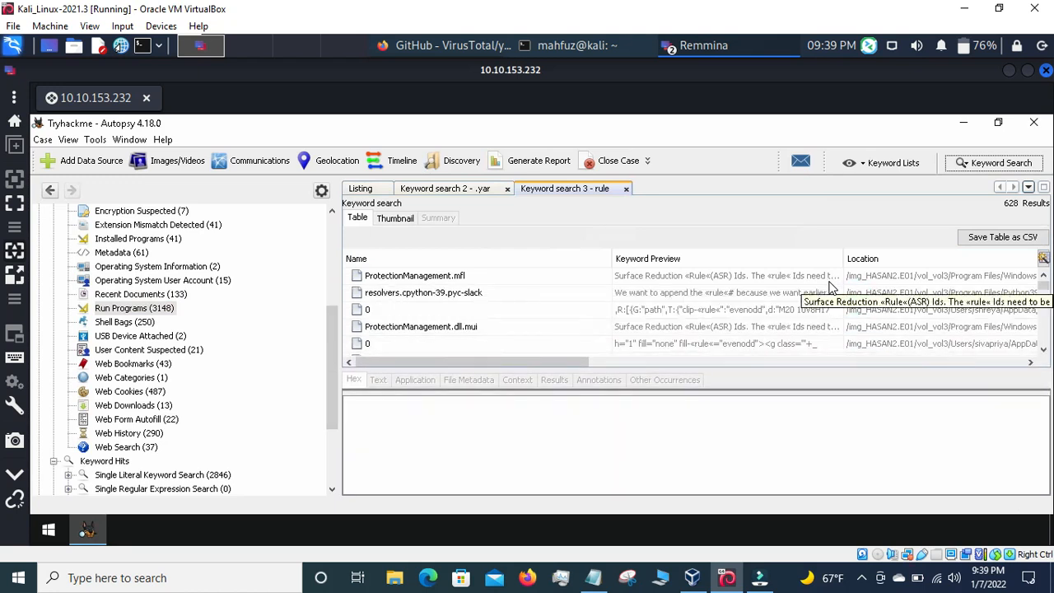
scroll(828, 292, "down", 3)
scroll(814, 309, "down", 1)
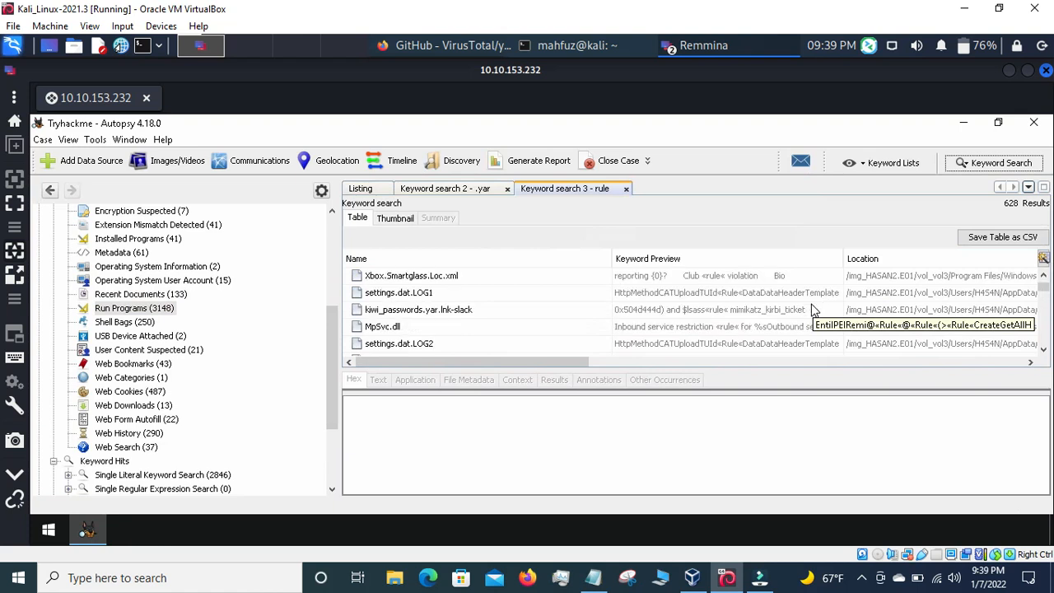
scroll(766, 311, "down", 3)
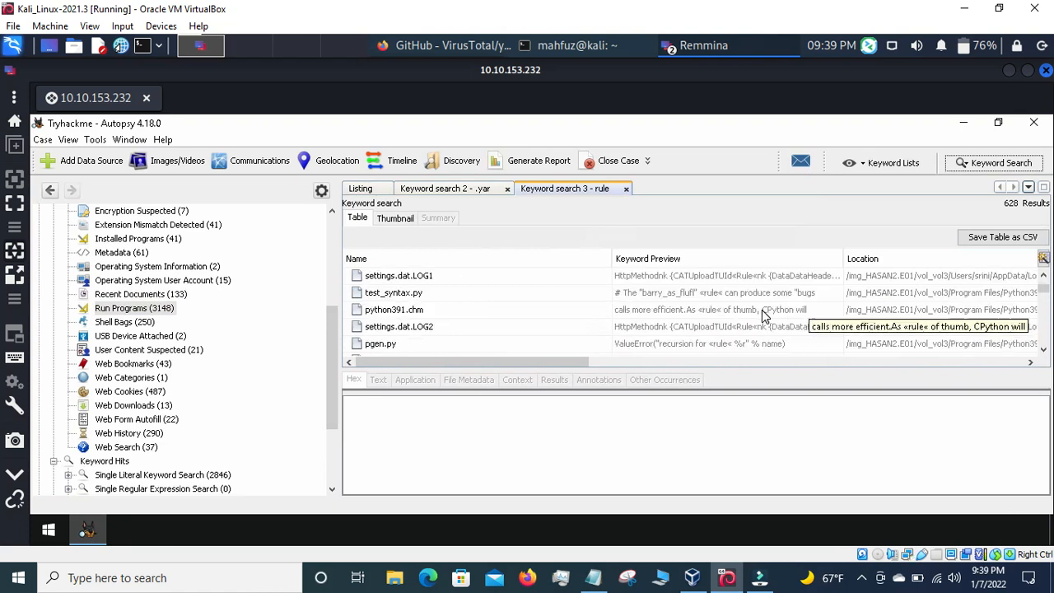
scroll(764, 313, "down", 3)
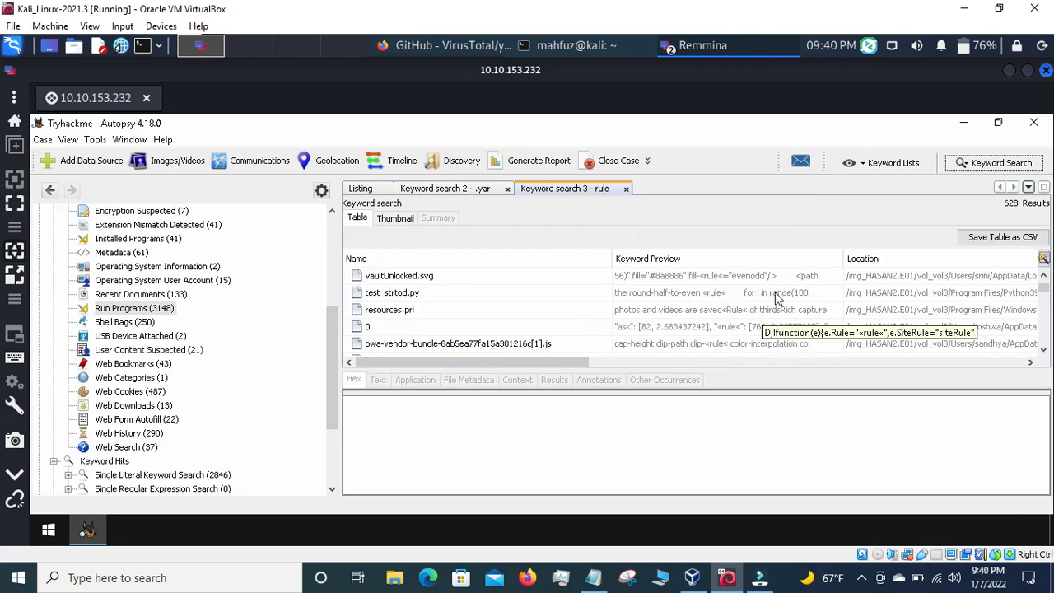
scroll(764, 311, "down", 3)
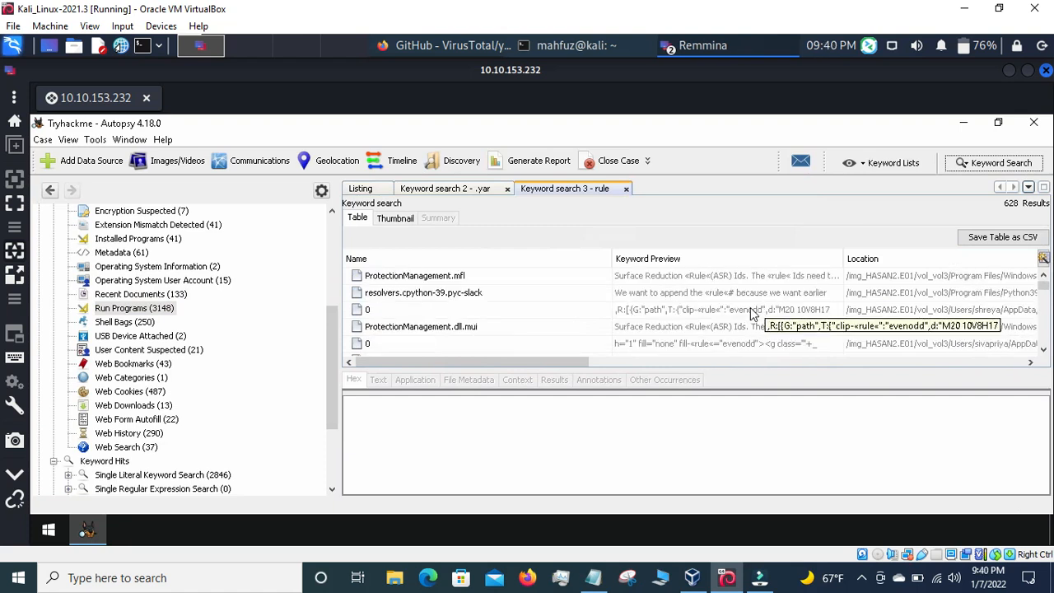
scroll(752, 310, "down", 1)
scroll(751, 310, "up", 1)
scroll(751, 310, "down", 4)
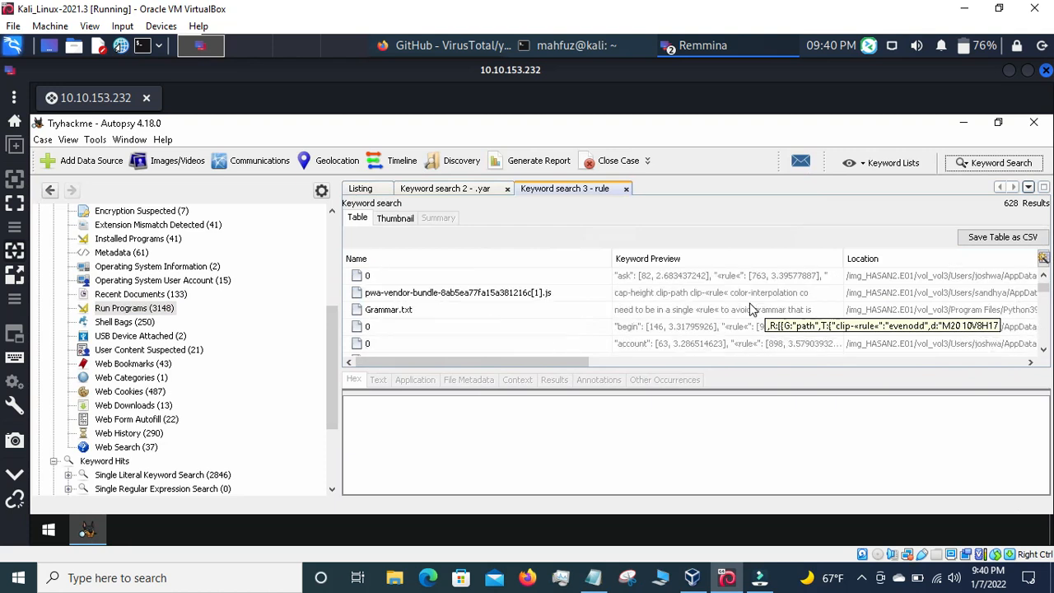
scroll(751, 310, "down", 2)
scroll(751, 310, "down", 6)
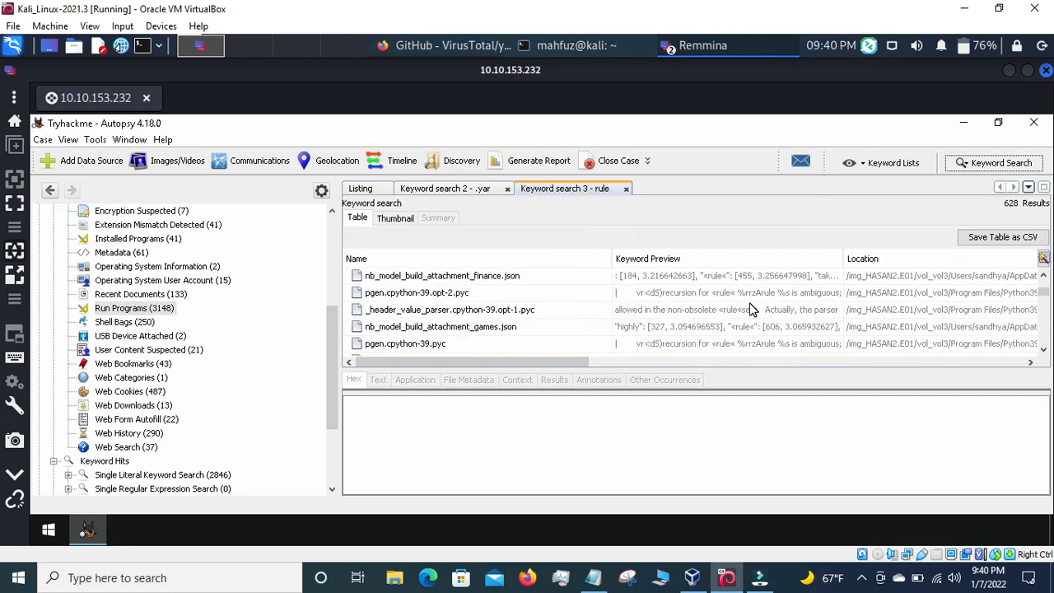
scroll(751, 310, "down", 4)
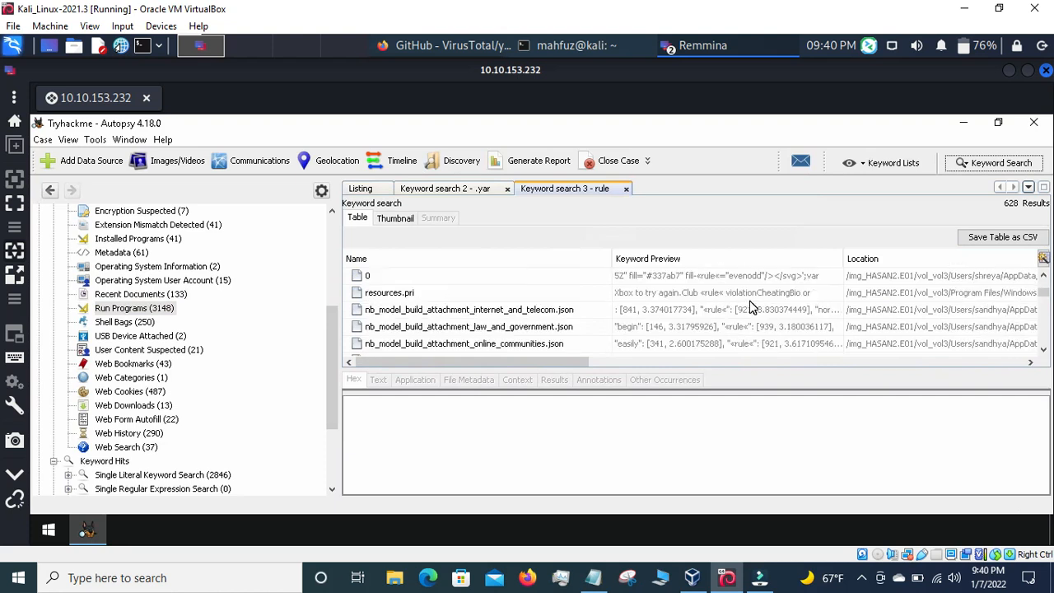
scroll(750, 305, "down", 5)
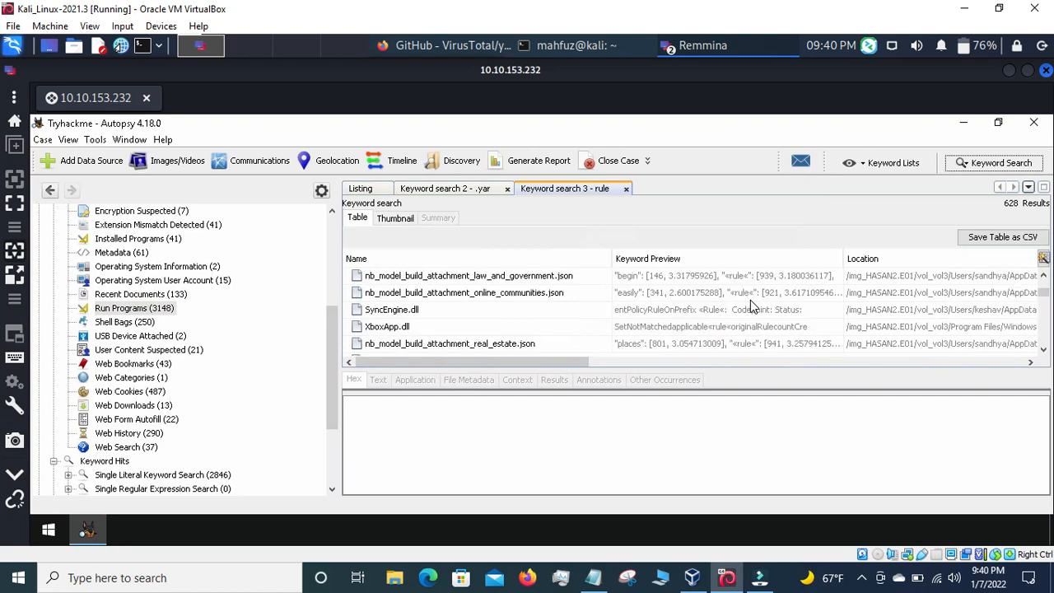
scroll(751, 304, "down", 5)
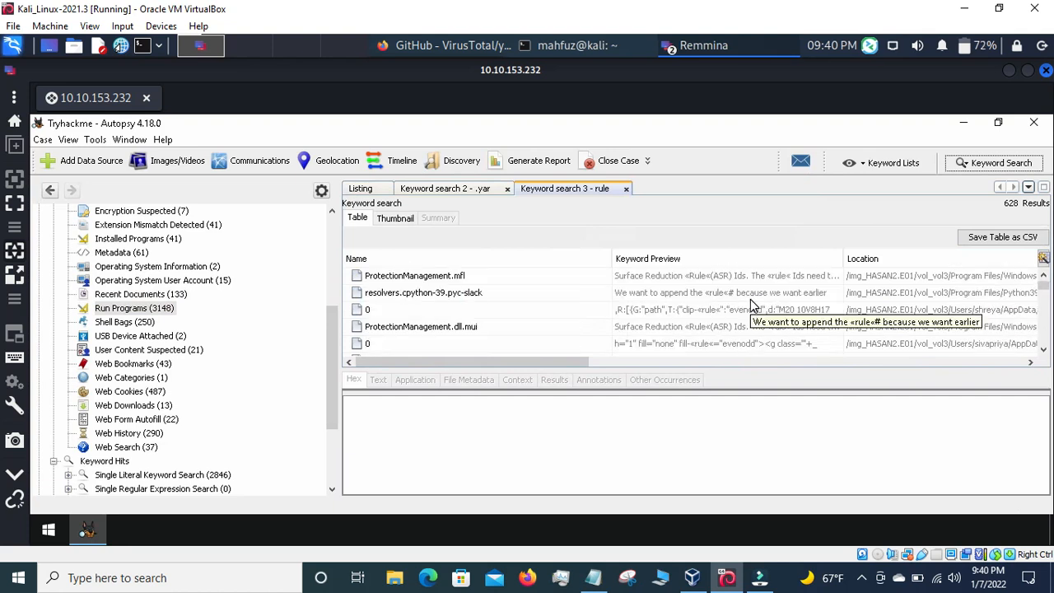
Step through the "rule" keyword hits one by one, checking each file's indexed text, as far as kiwi_passwords.yar.lnk-slack
left_click(742, 277)
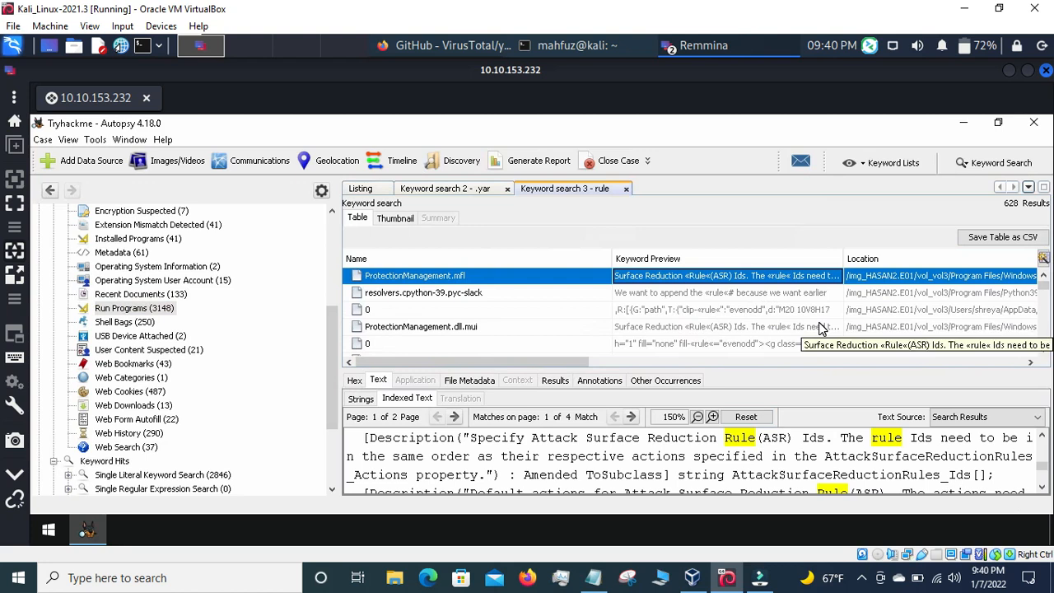
key("Down")
key("Down")
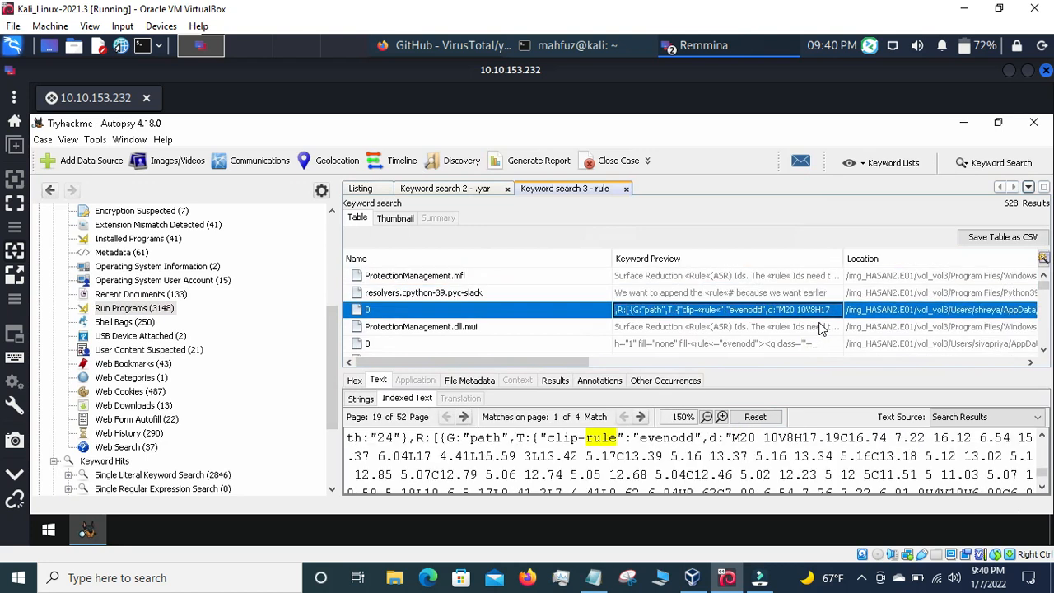
key("Down")
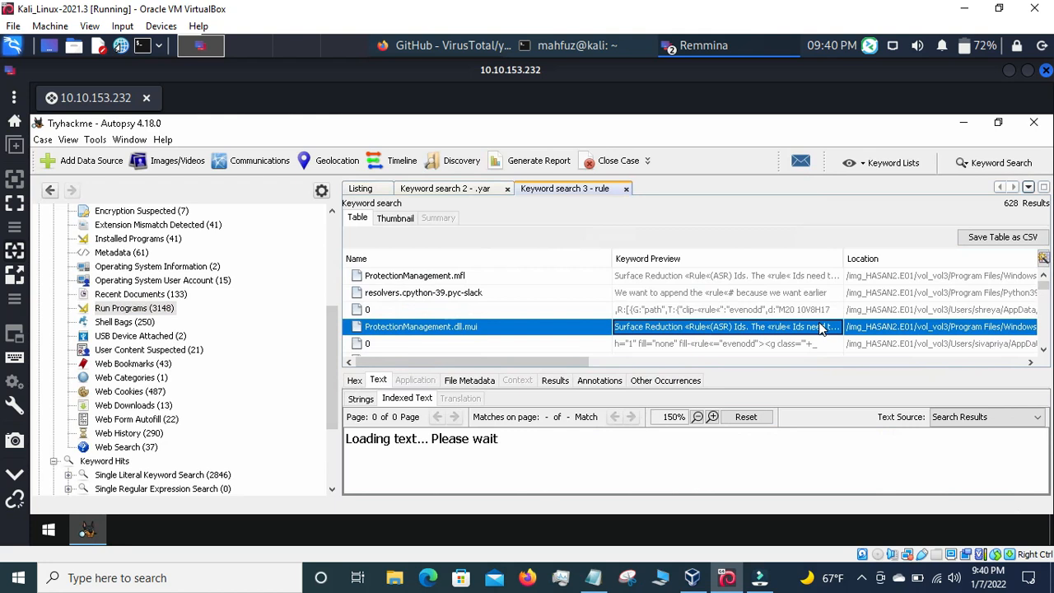
key("Down")
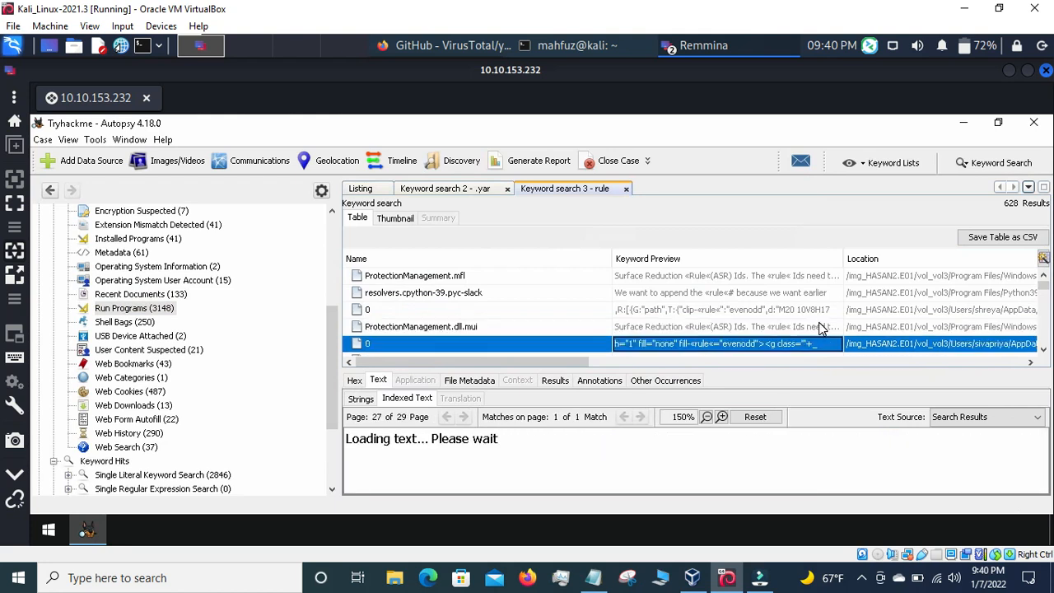
key("Down")
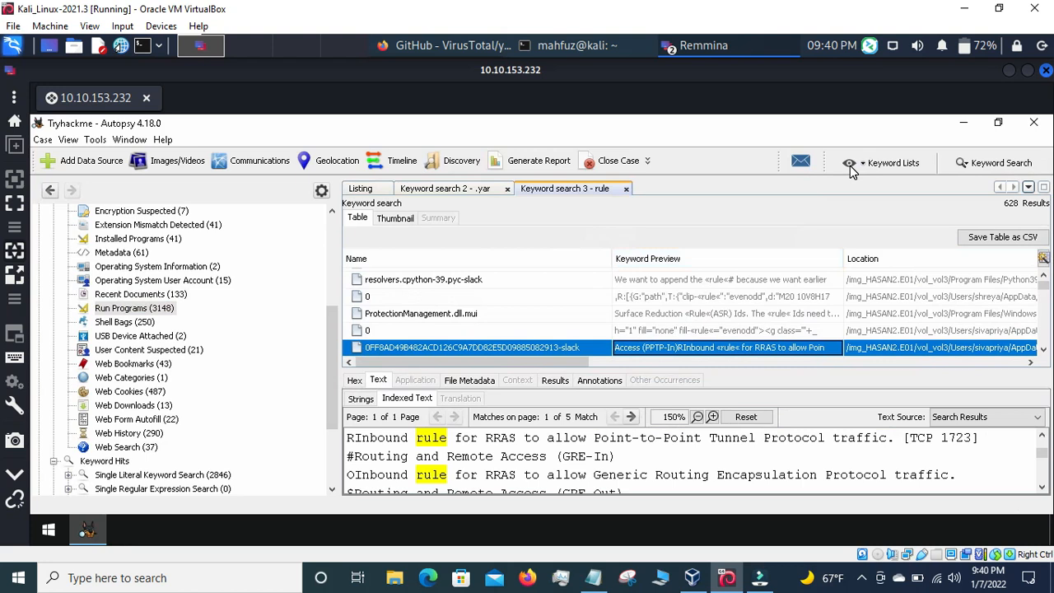
key("Down")
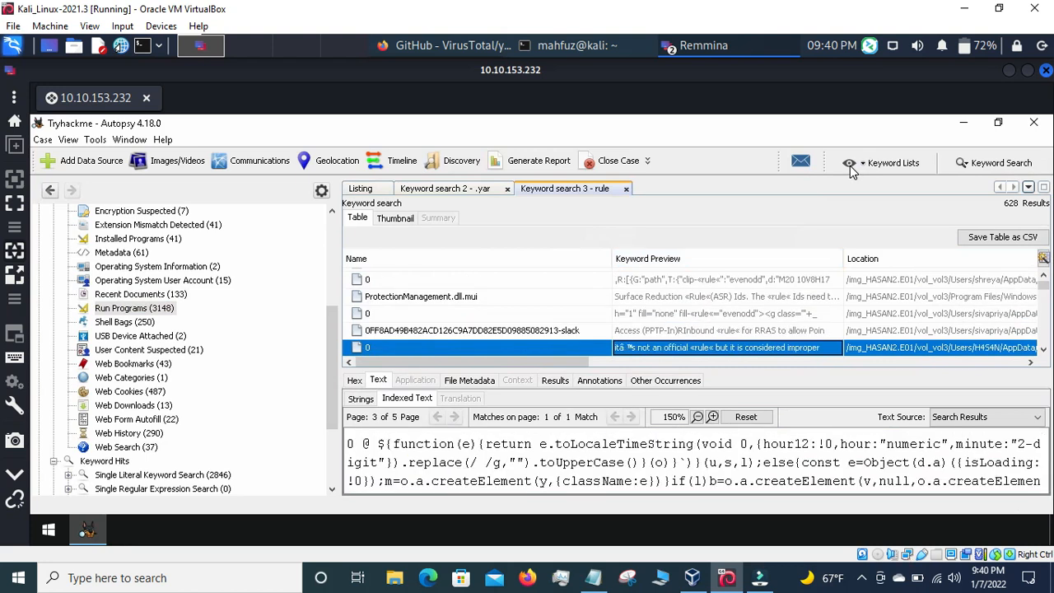
key("Down")
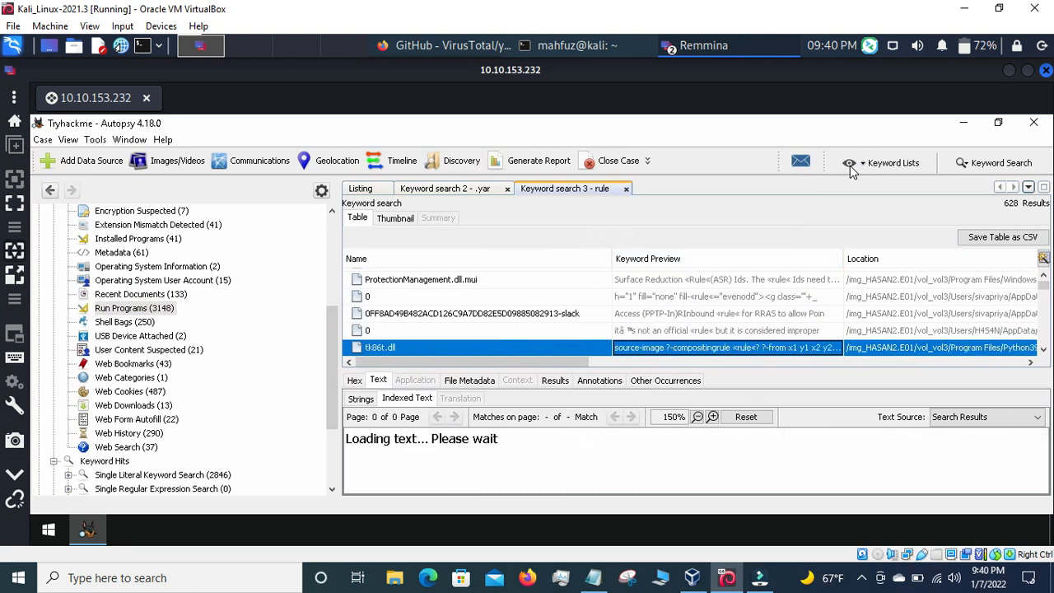
key("Down")
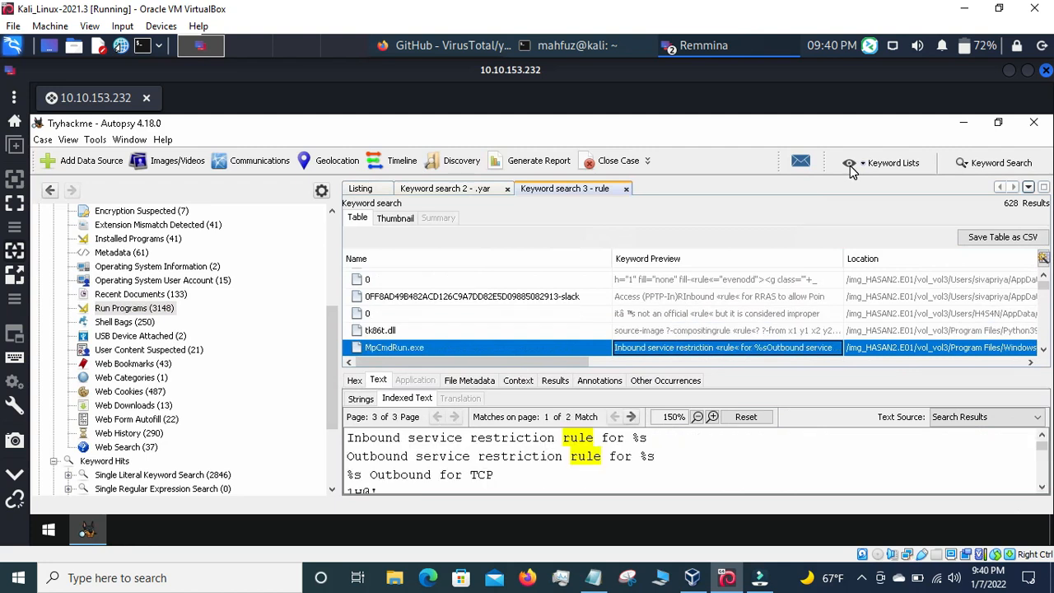
key("Down")
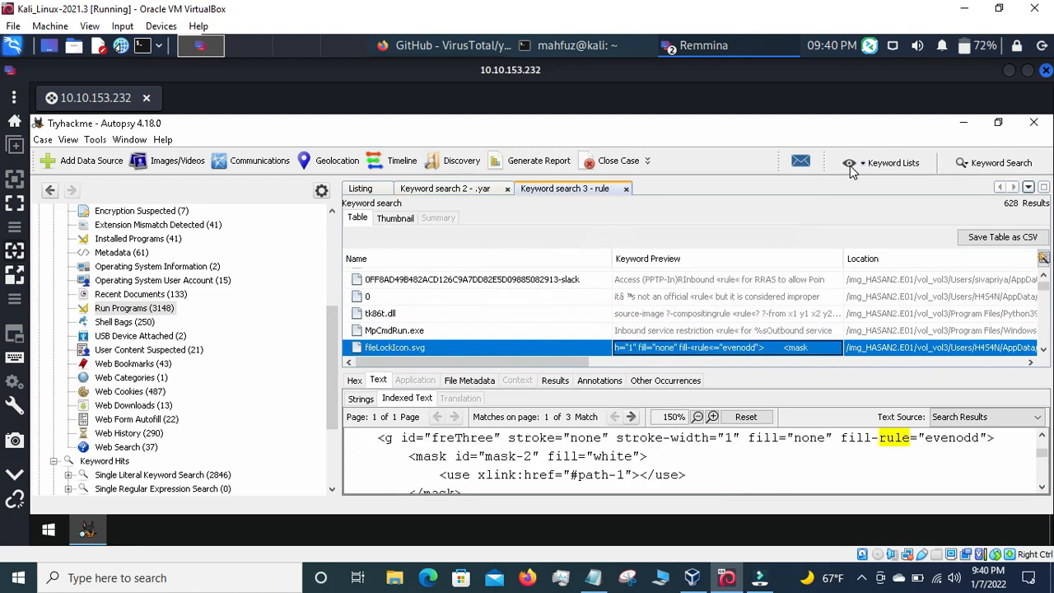
key("Down")
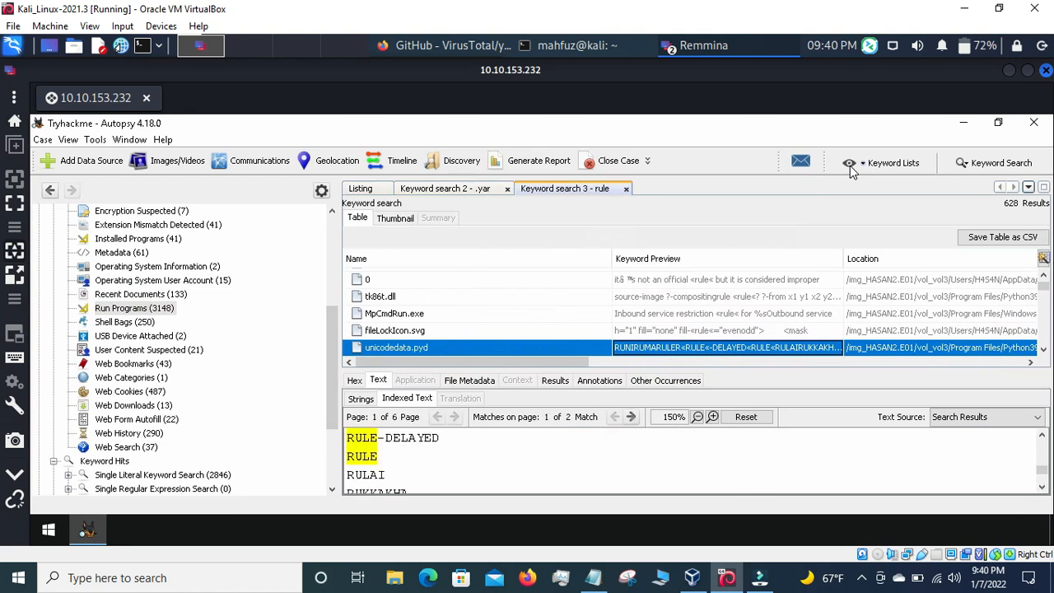
key("Down")
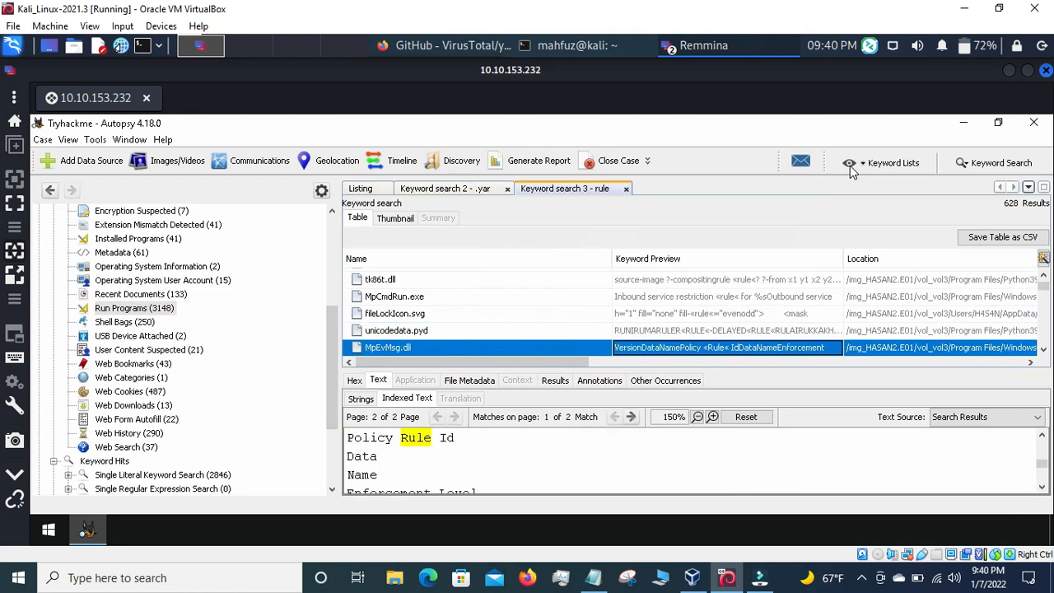
key("Down")
key("Down")
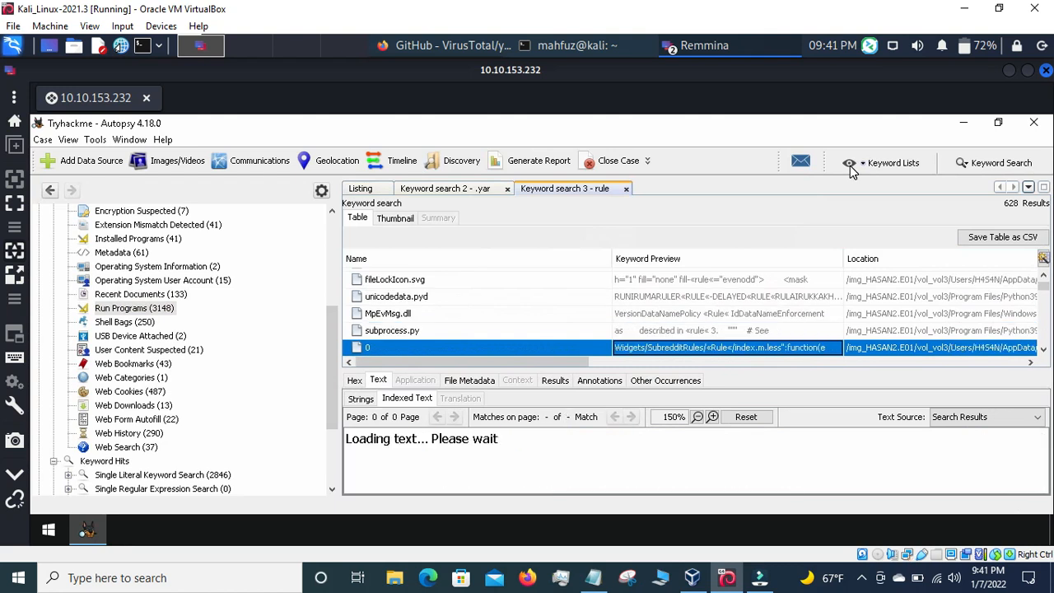
key("Down")
key("Down")
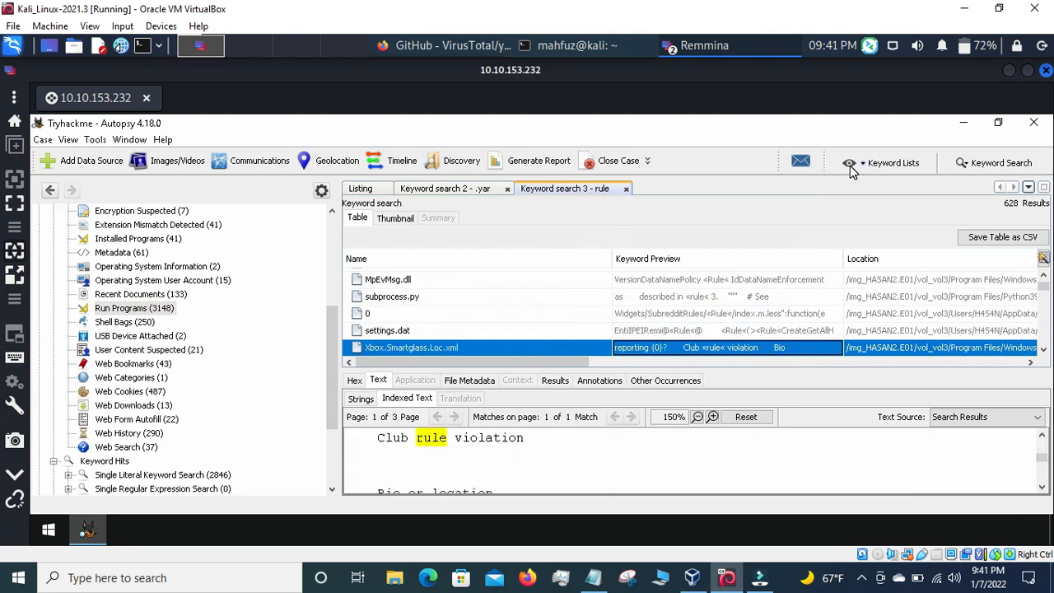
key("Down")
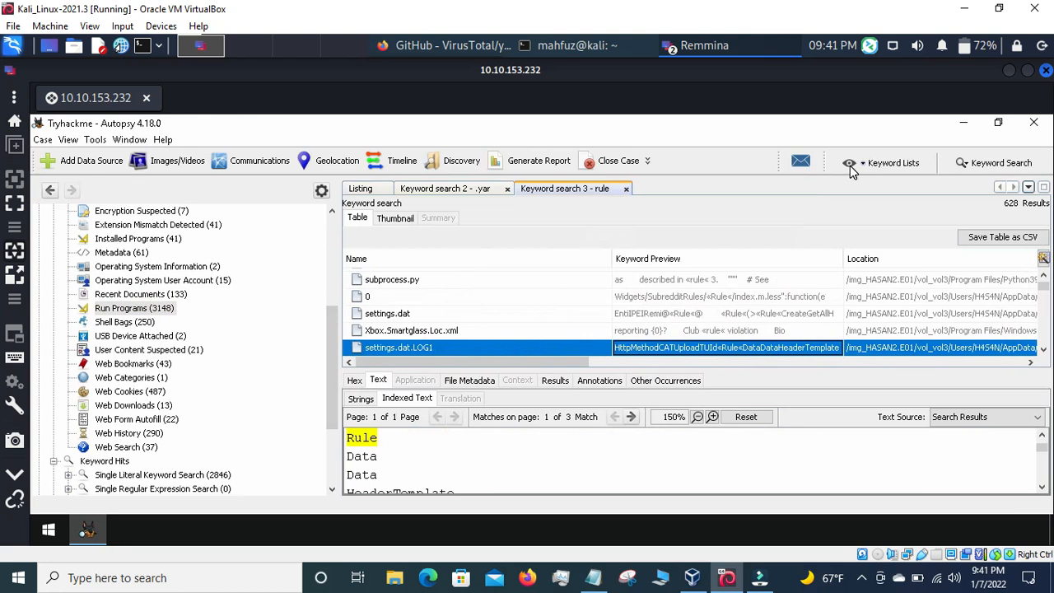
key("Down")
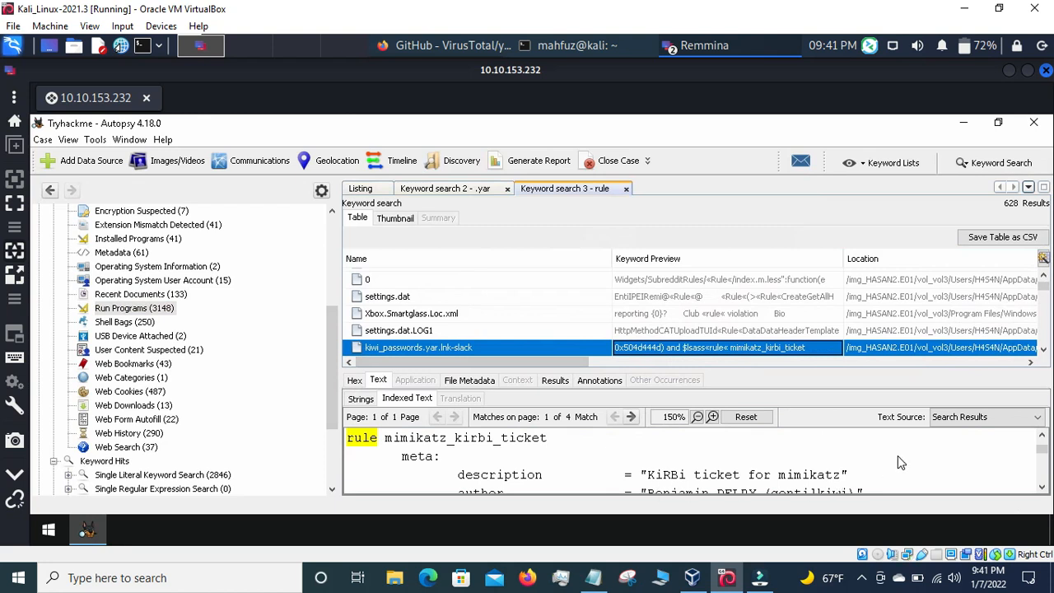
Read the indexed text of kiwi_passwords.yar.lnk-slack in an enlarged content viewer and highlight the author value of the LSASS minidump rule
scroll(898, 455, "down", 10)
scroll(898, 455, "up", 10)
scroll(898, 456, "up", 5)
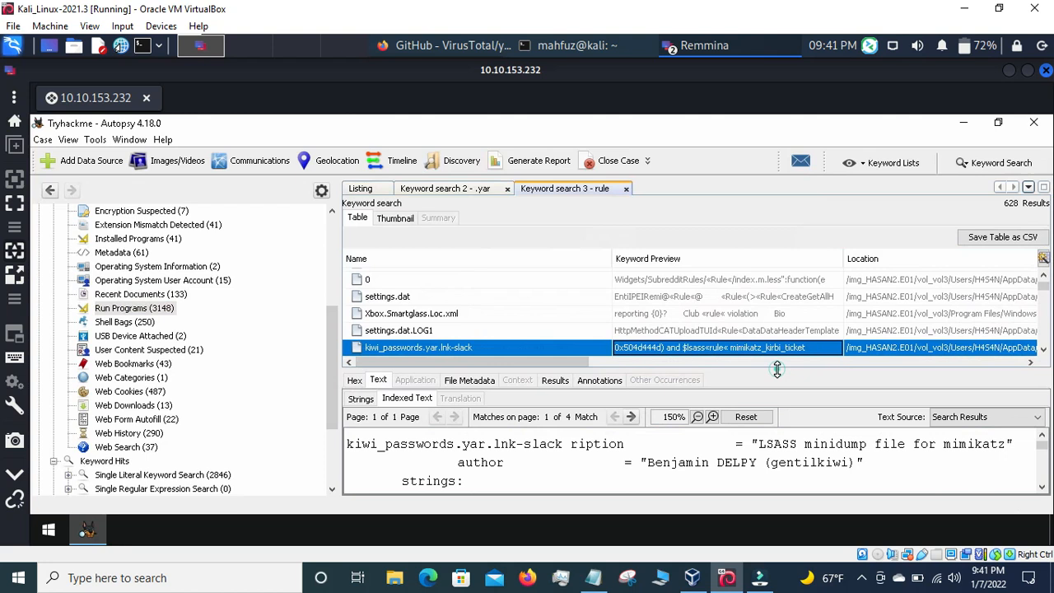
left_click_drag(777, 370, 788, 286)
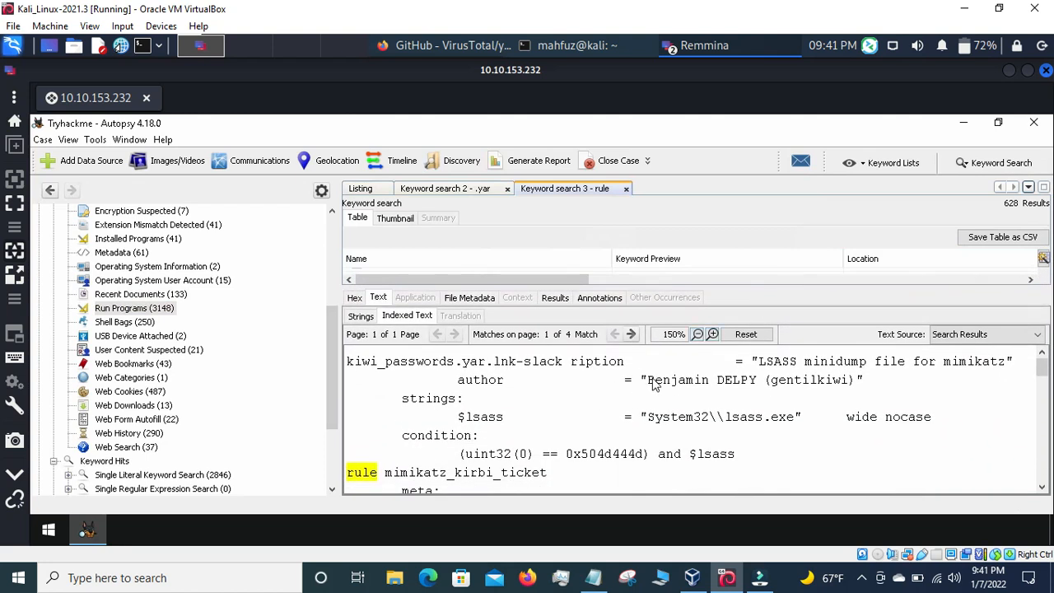
left_click_drag(654, 380, 856, 385)
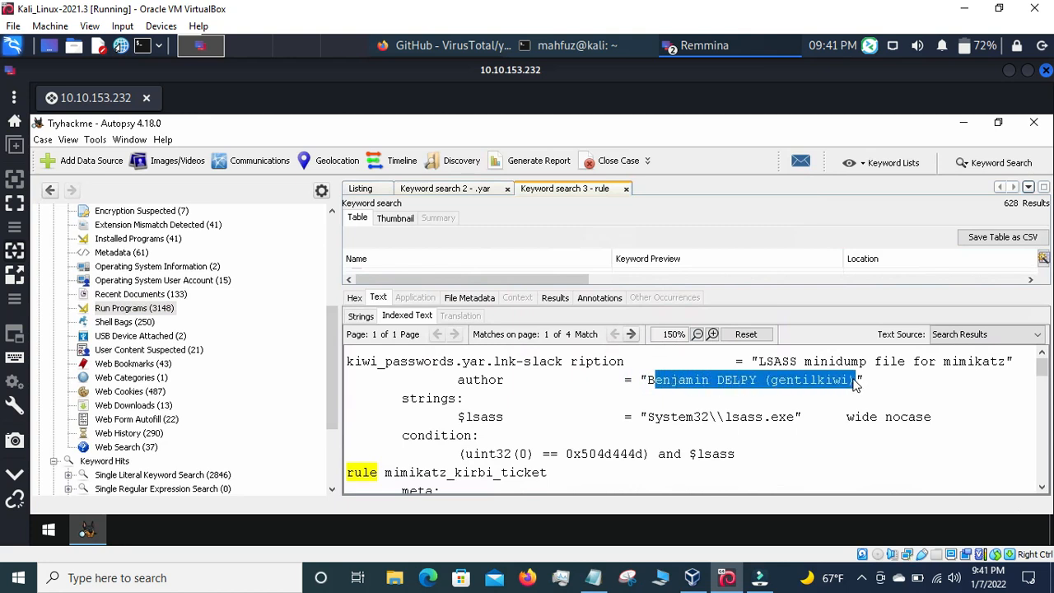
Switch to Firefox to check the YARA author answer in the TryHackMe room, then return to the 10.10.153.232 remote session
left_click(445, 46)
left_click(175, 71)
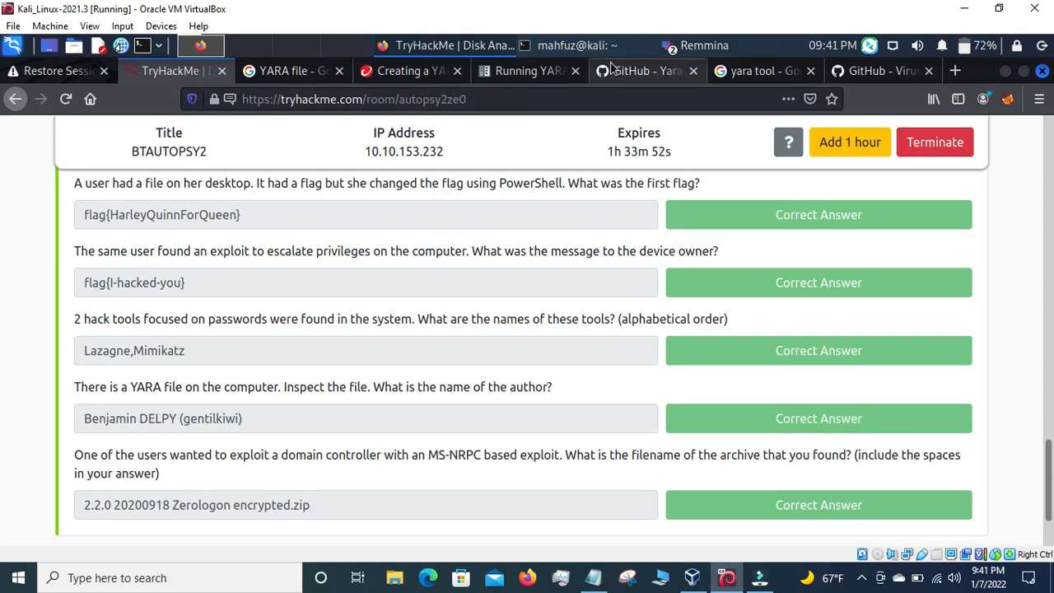
left_click(692, 48)
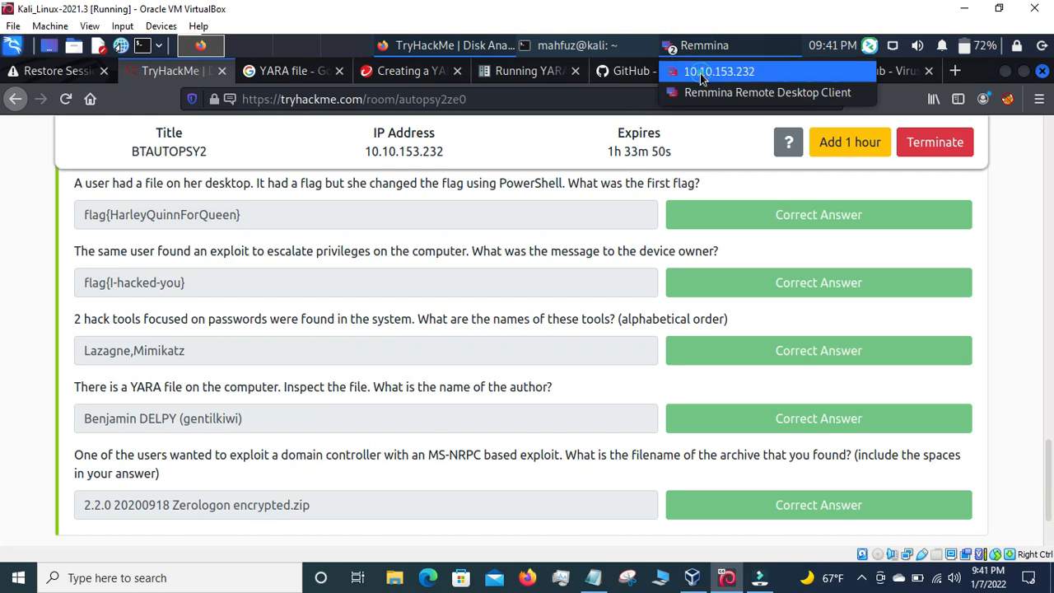
left_click(701, 72)
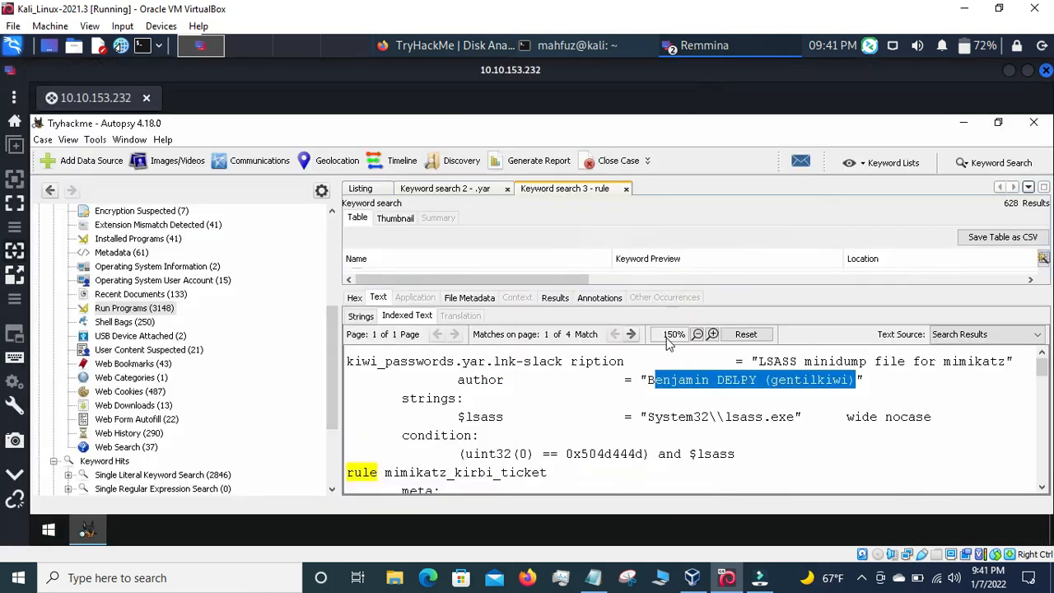
Copy "domain controller with an MS-NRPC" from the last TryHackMe question in Firefox and search Google for it in a new tab
left_click(408, 46)
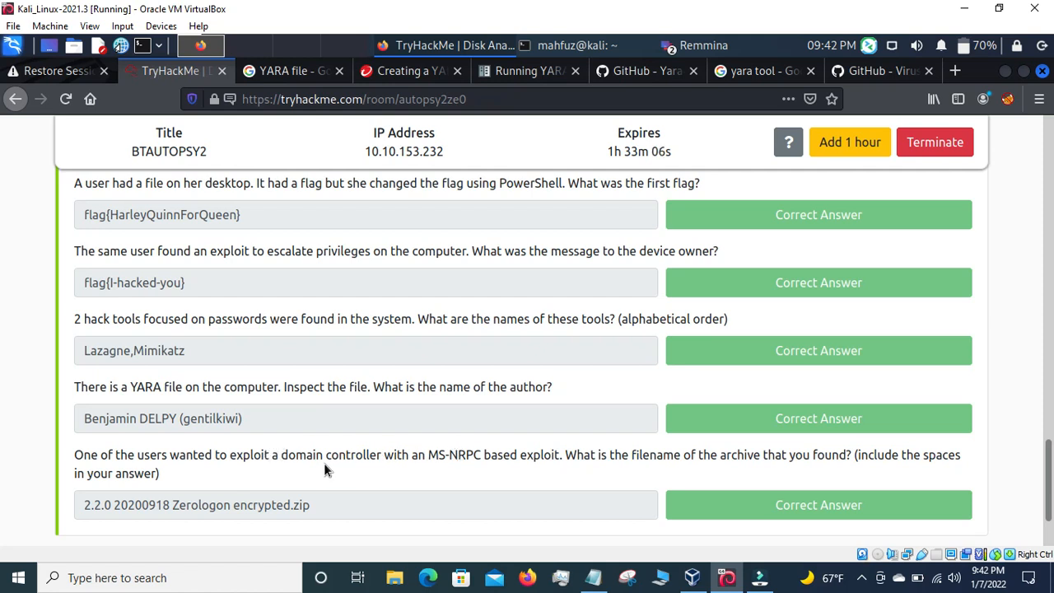
left_click_drag(282, 455, 484, 455)
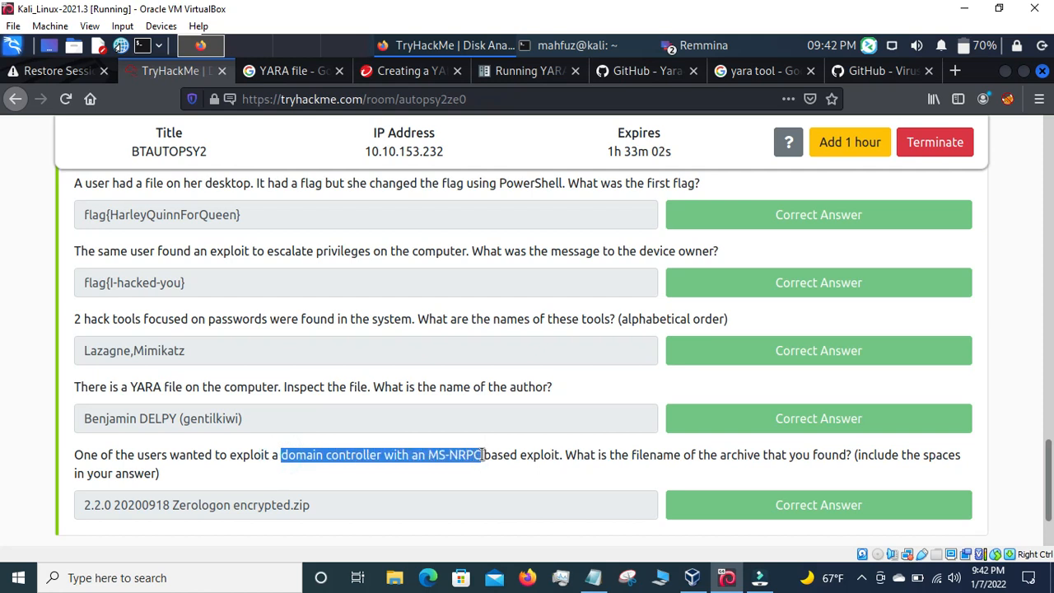
right_click(484, 458)
left_click(528, 332)
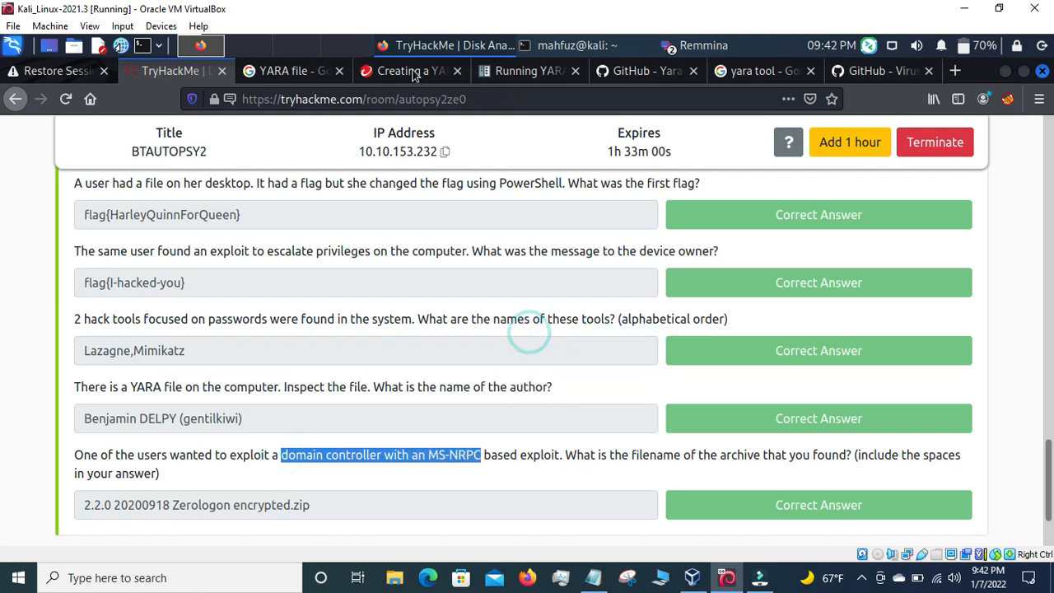
left_click(429, 47)
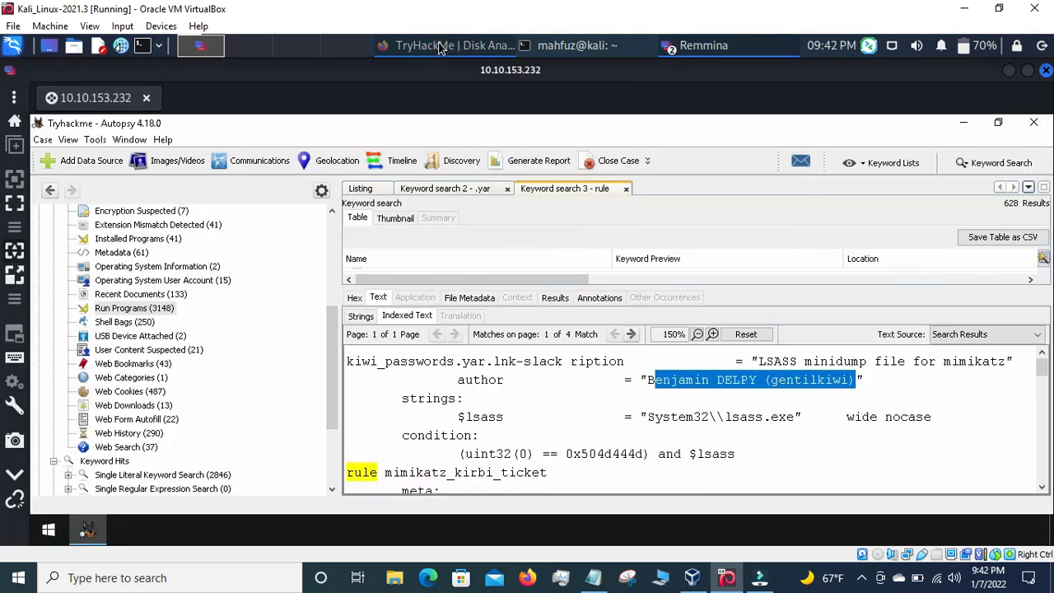
left_click(425, 44)
left_click(956, 70)
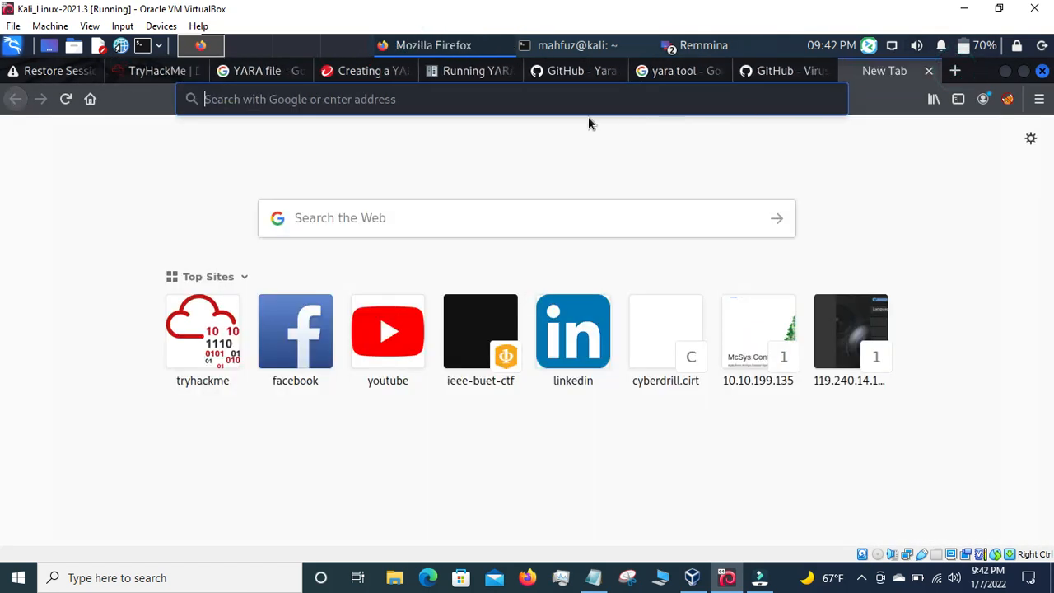
key("ctrl+v")
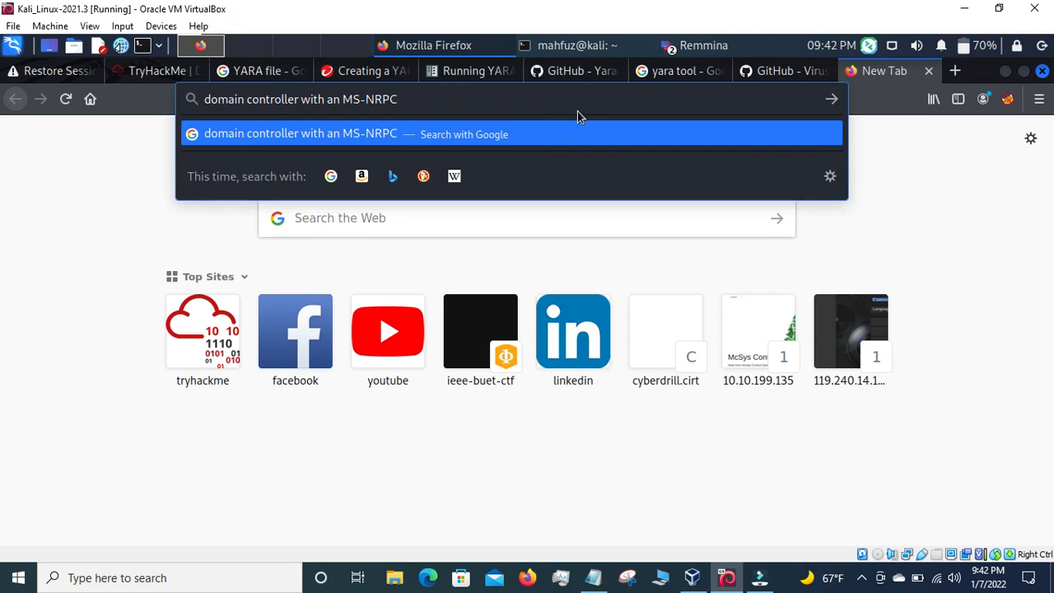
key("Return")
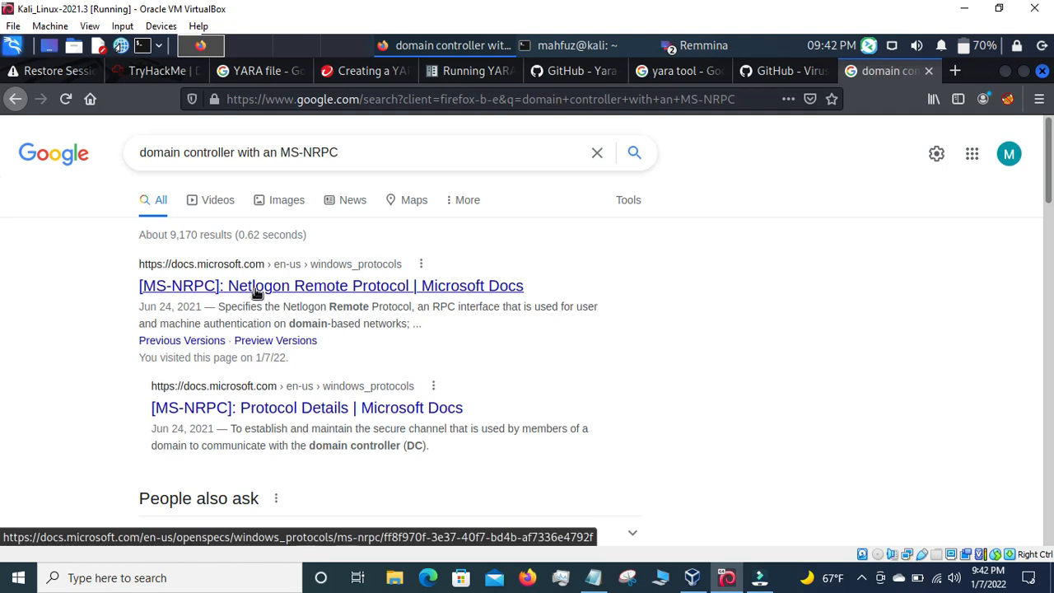
Close the two GitHub YARA tabs, the "yara tool" search tab and the Running YARA tab, keeping the MS-NRPC search open
left_click(797, 71)
left_click(822, 71)
left_click(702, 73)
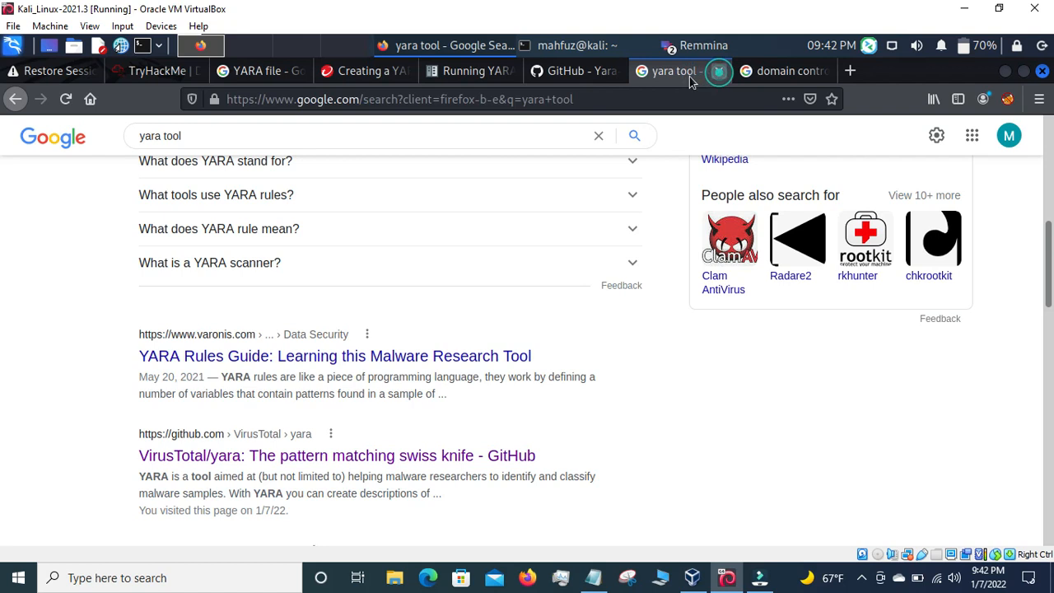
left_click(719, 71)
left_click(585, 73)
left_click(616, 71)
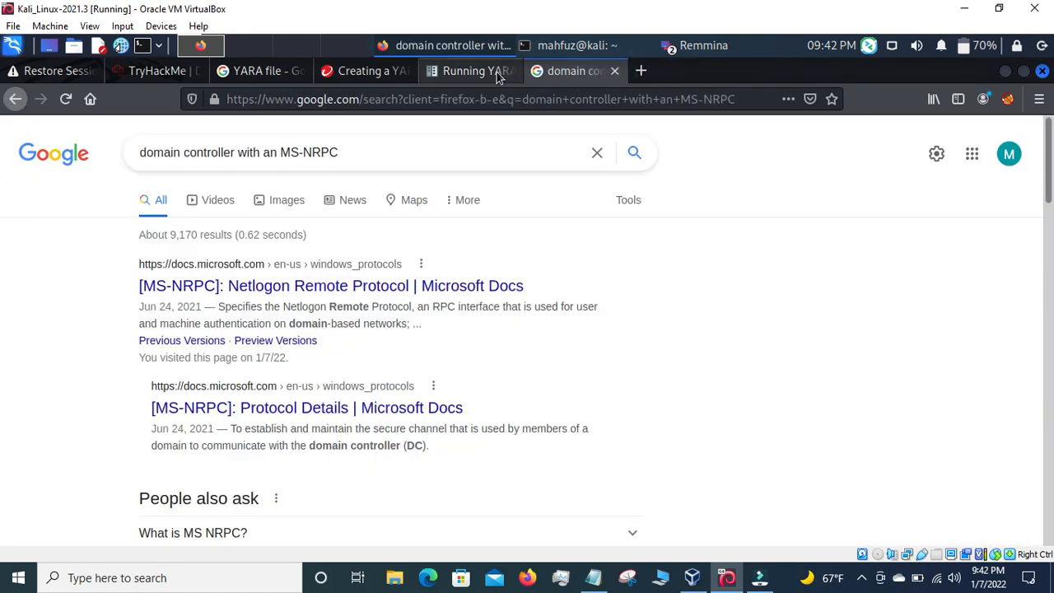
left_click(502, 72)
left_click(509, 72)
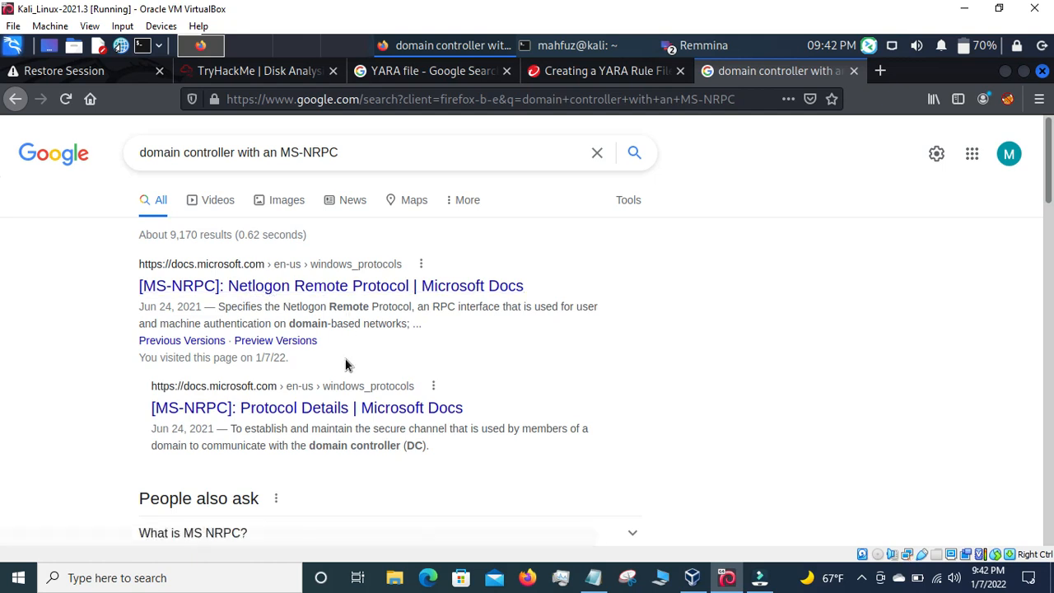
Open the kb.cert.org result on the Microsoft Windows Netlogon Remote Protocol (MS-NRPC) in a new tab and look through the following results
scroll(345, 364, "down", 2)
scroll(355, 346, "down", 1)
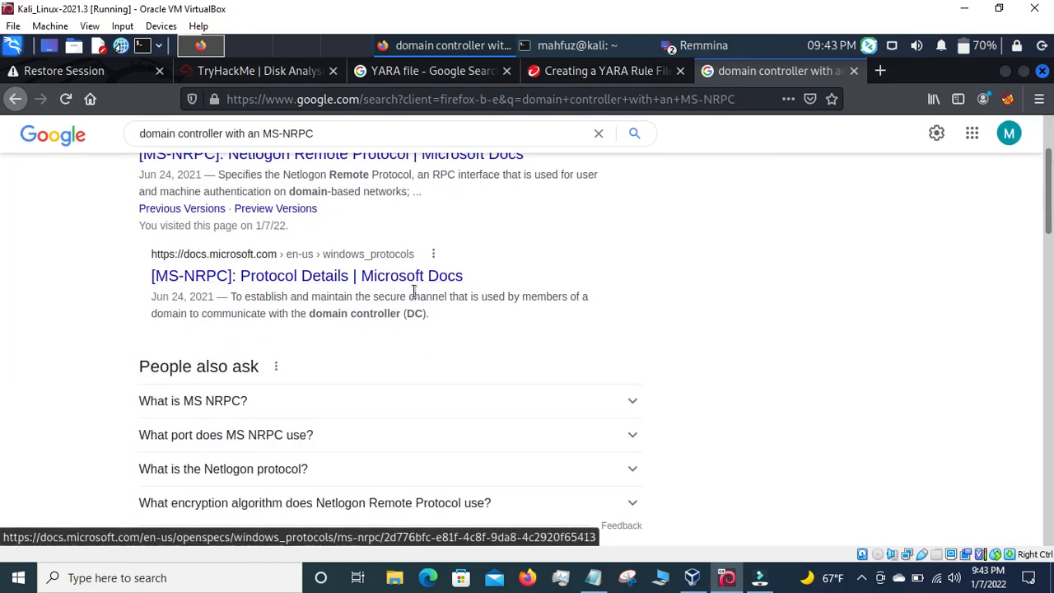
scroll(416, 298, "down", 3)
scroll(416, 305, "down", 2)
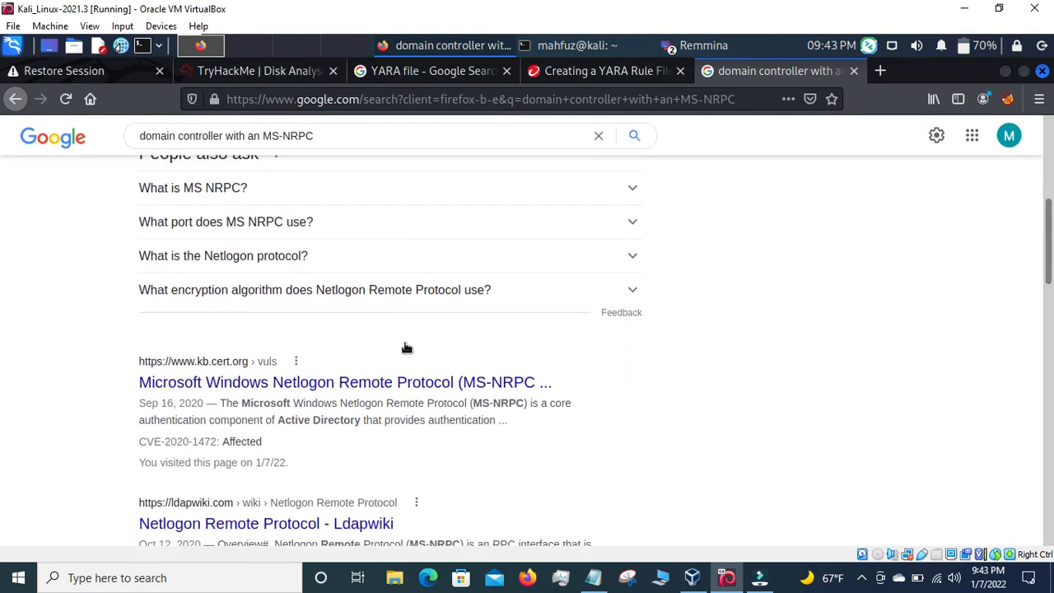
right_click(403, 380)
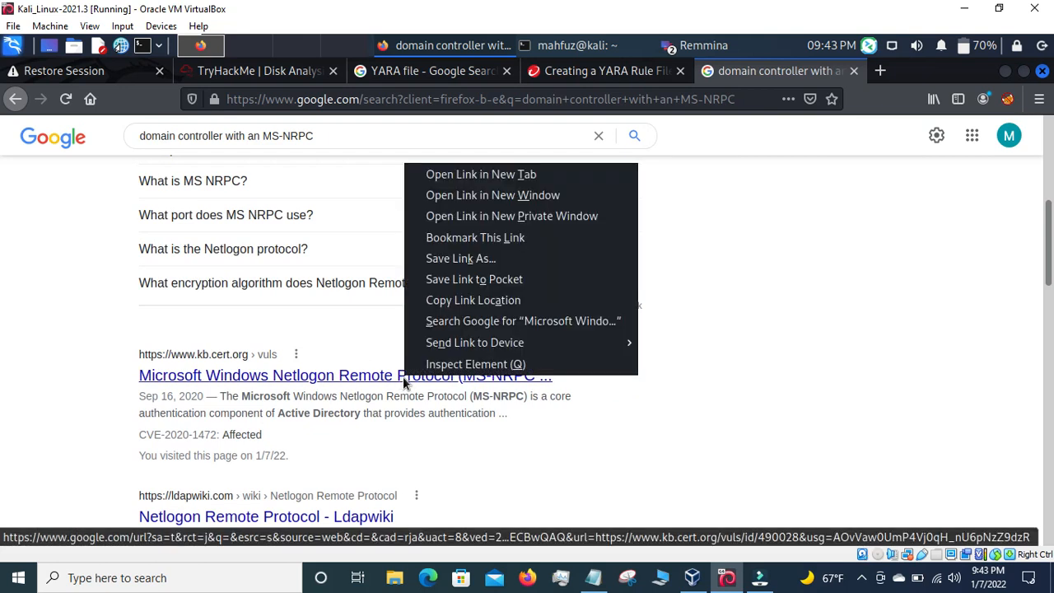
left_click(522, 176)
scroll(412, 368, "down", 2)
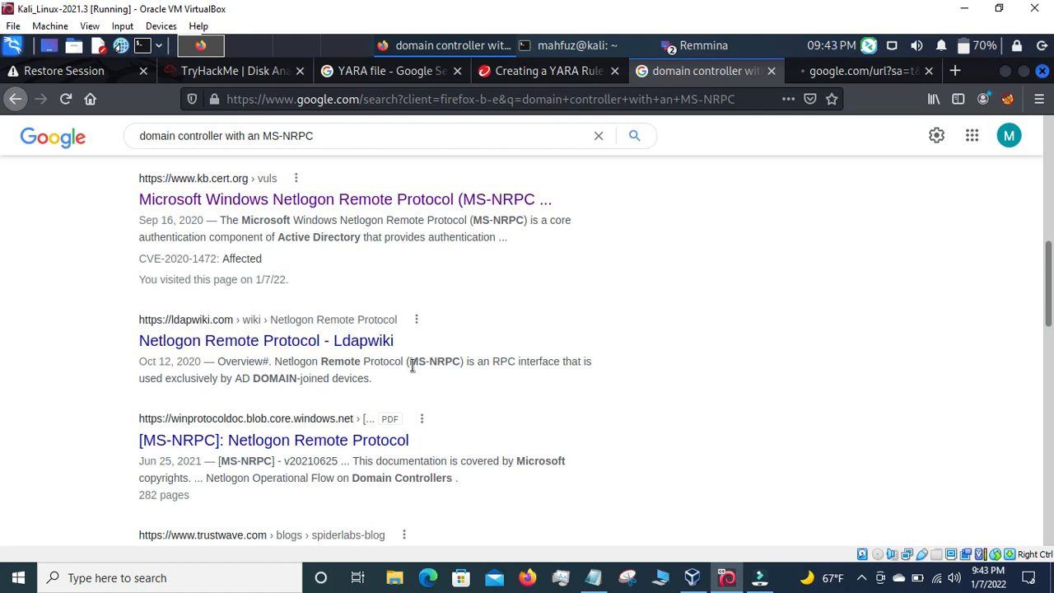
Open the Microsoft Docs results for the MS-NRPC Netlogon Remote Protocol and its Protocol Details in new tabs
scroll(411, 365, "up", 5)
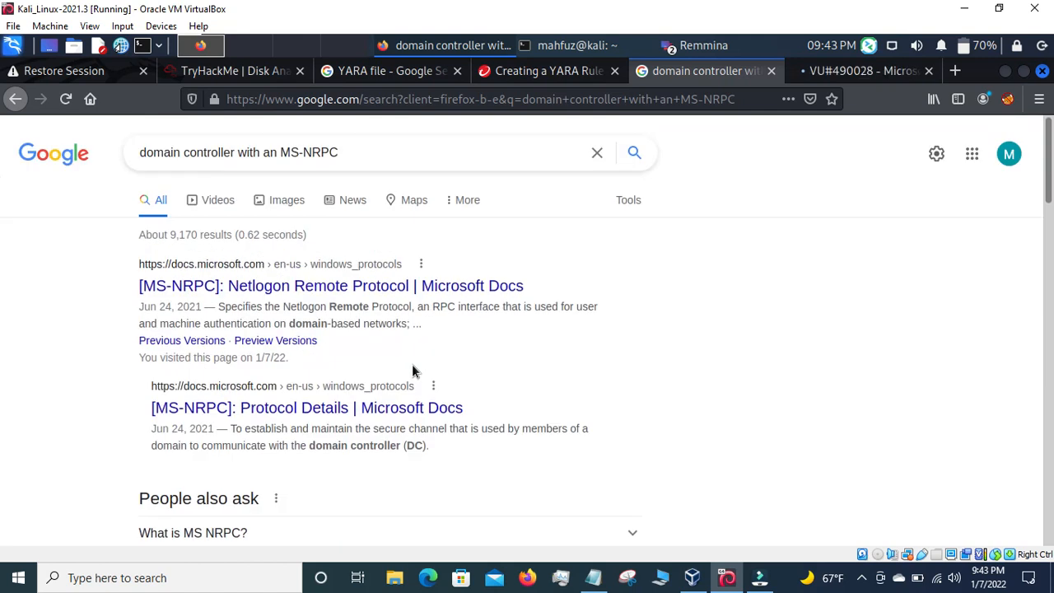
right_click(424, 287)
left_click(461, 297)
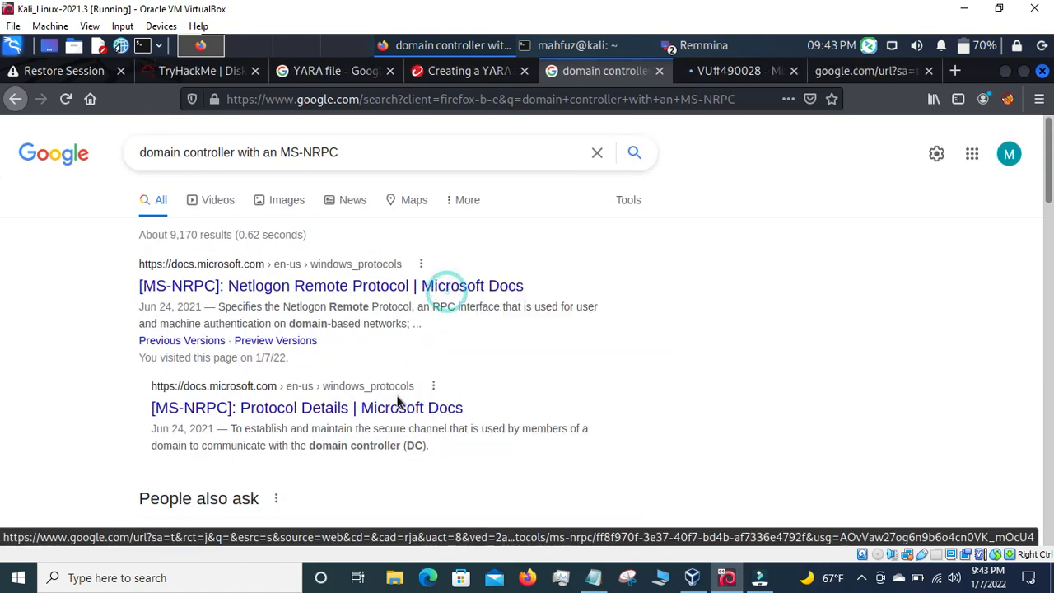
right_click(394, 407)
left_click(470, 199)
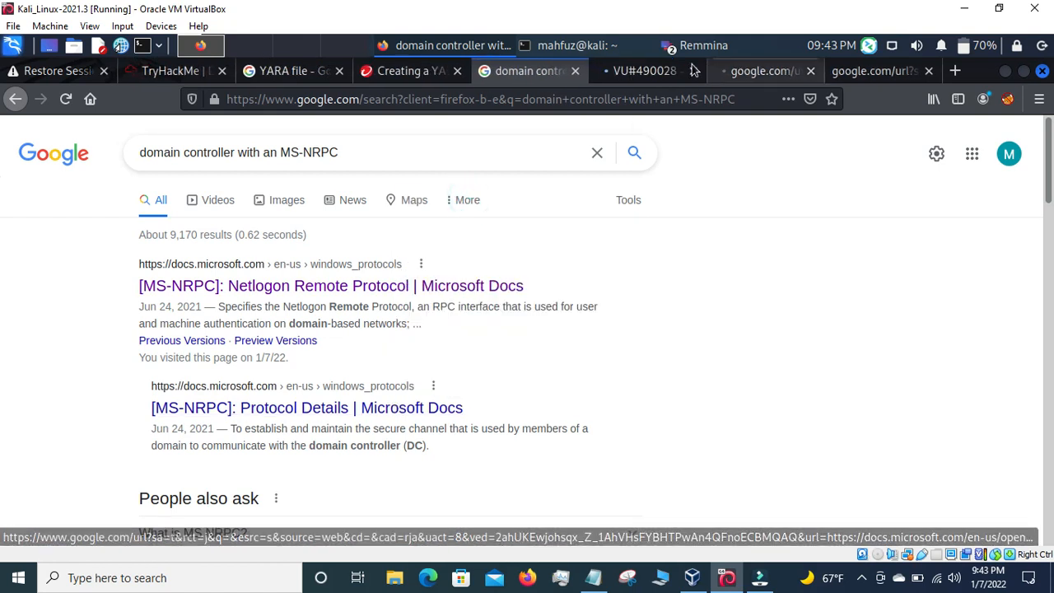
Read the Overview and Description of CERT vulnerability note VU#490028 for the name of the MS-NRPC exploit
left_click(646, 73)
scroll(503, 317, "down", 5)
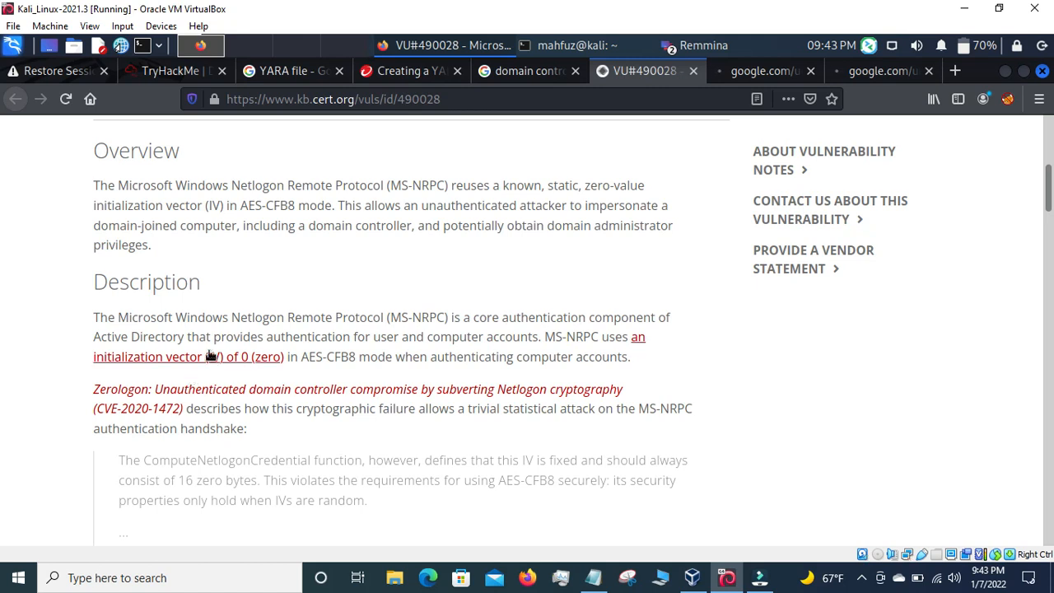
scroll(209, 352, "up", 2)
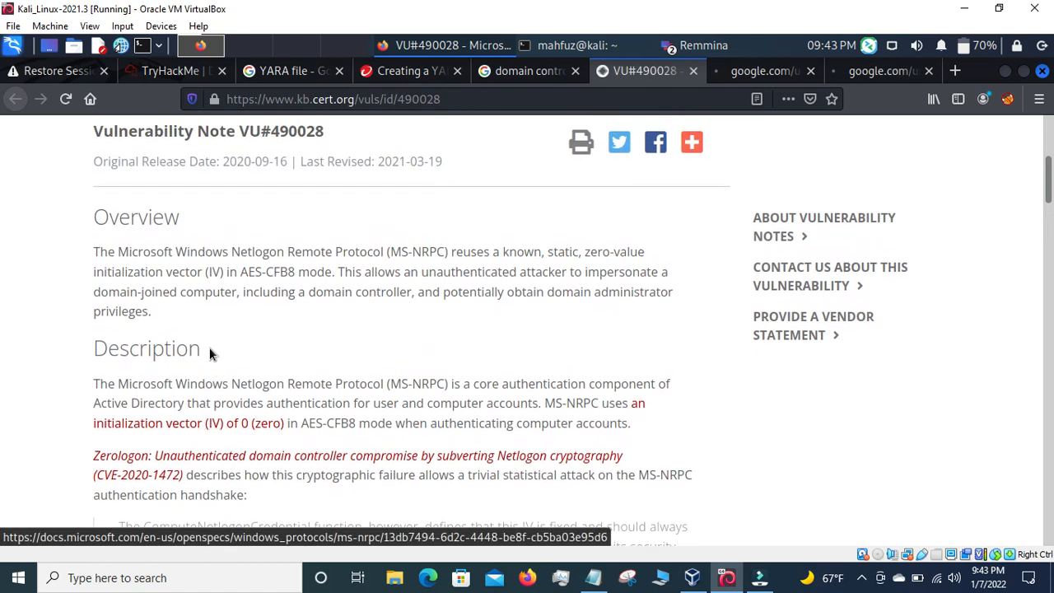
scroll(211, 341, "down", 2)
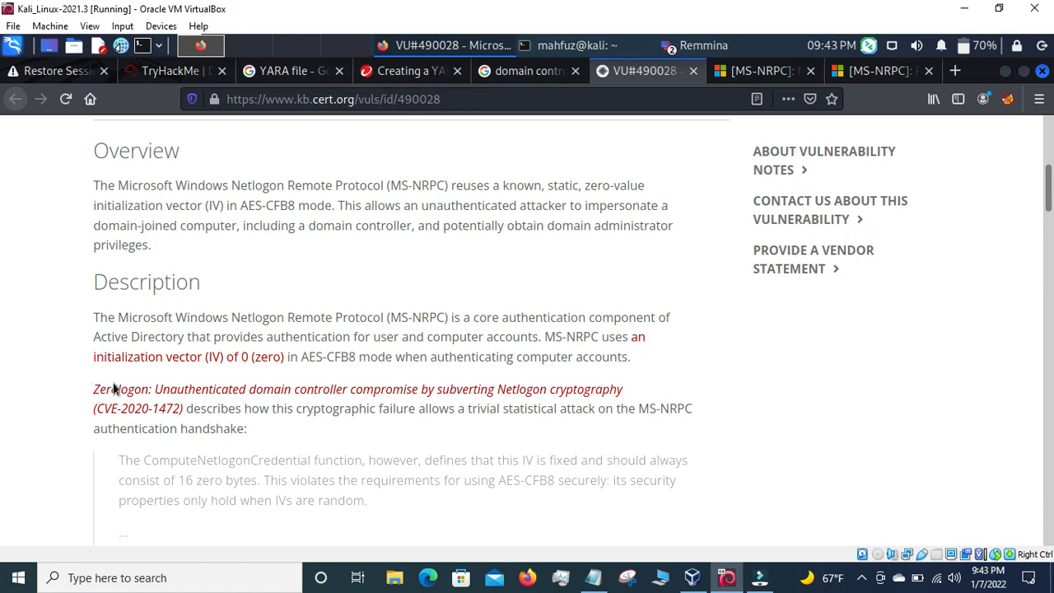
scroll(264, 318, "up", 5)
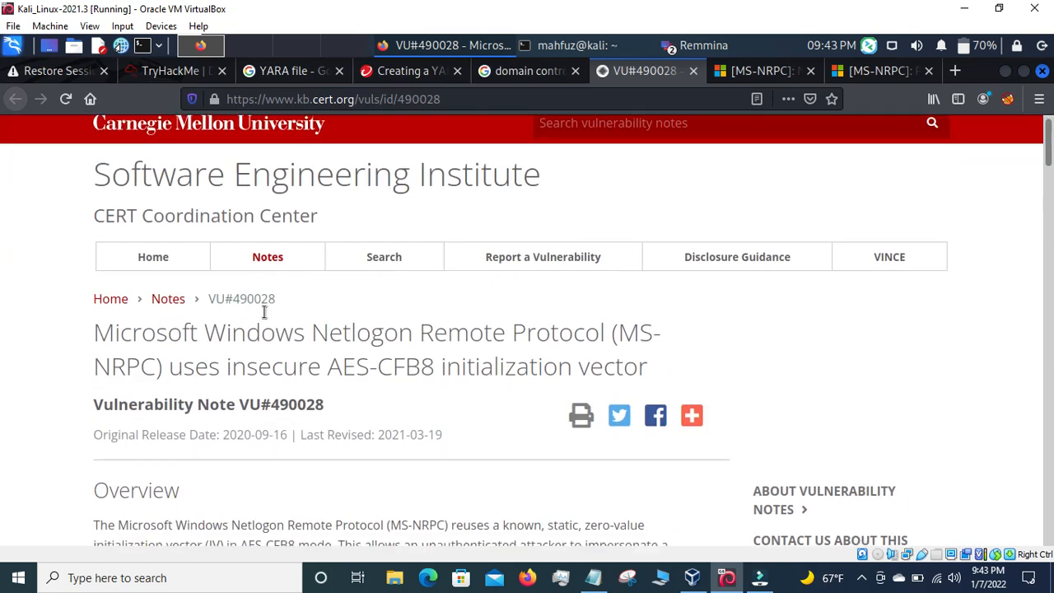
Skim the Microsoft Docs Netlogon Remote Protocol page, and recheck the last question in the TryHackMe room
left_click(762, 71)
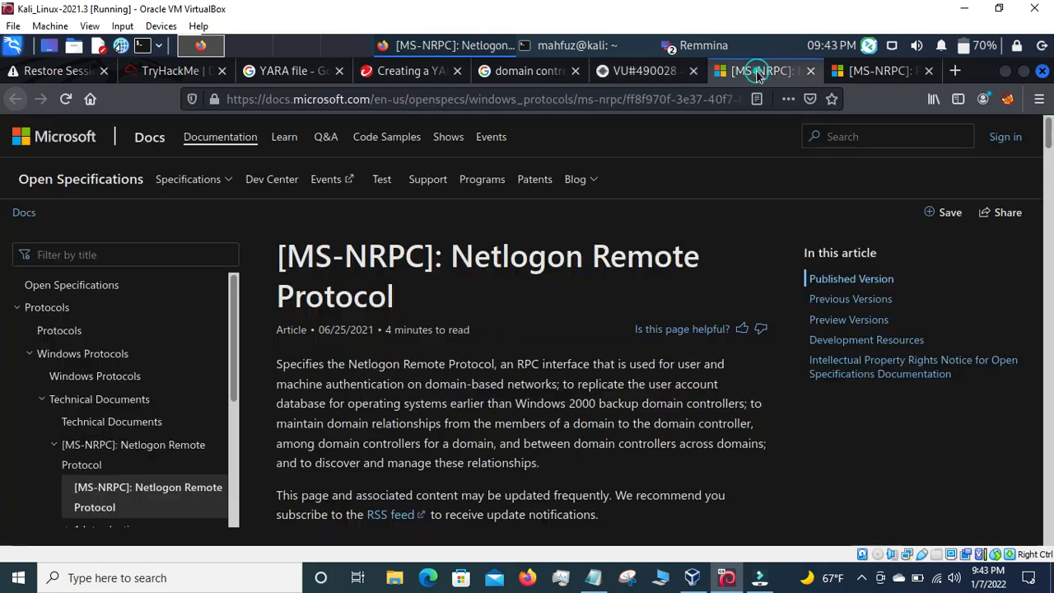
scroll(520, 319, "down", 4)
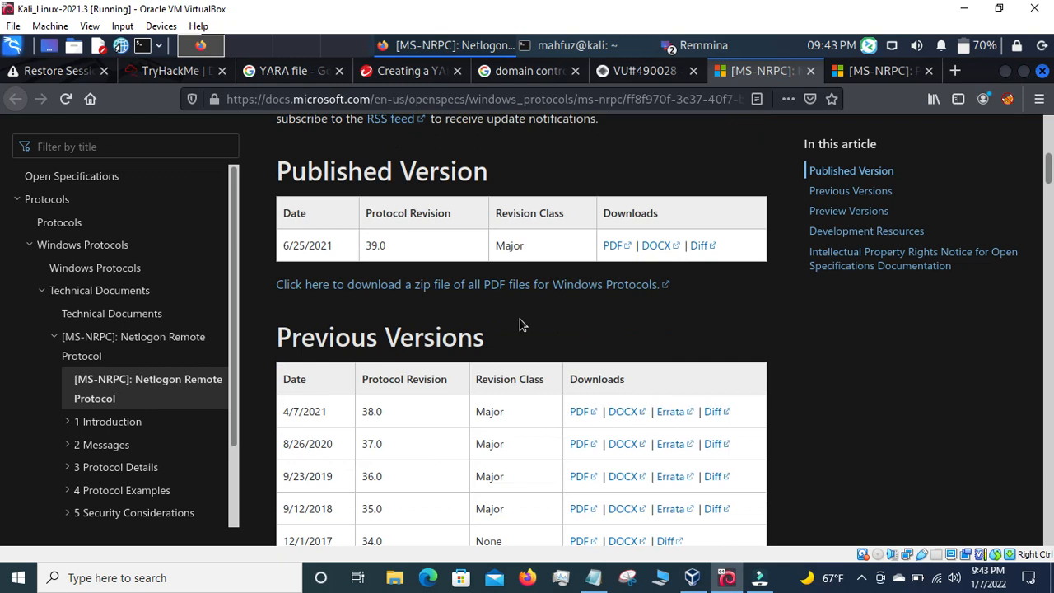
scroll(369, 173, "up", 2)
left_click(170, 71)
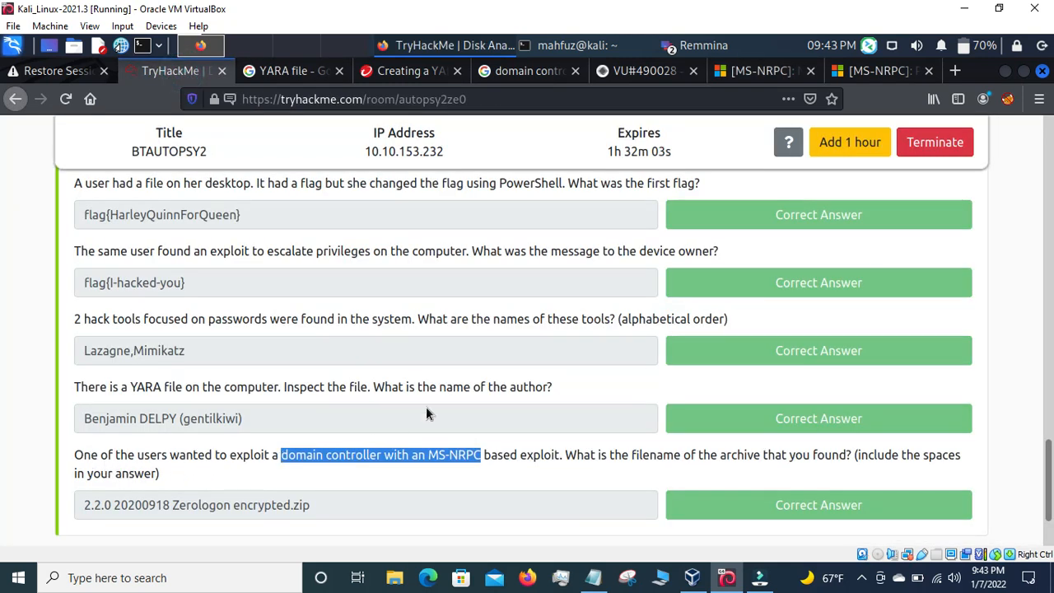
Copy the exploit name "Zerologon" from the Description section of vulnerability note VU#490028
left_click(643, 71)
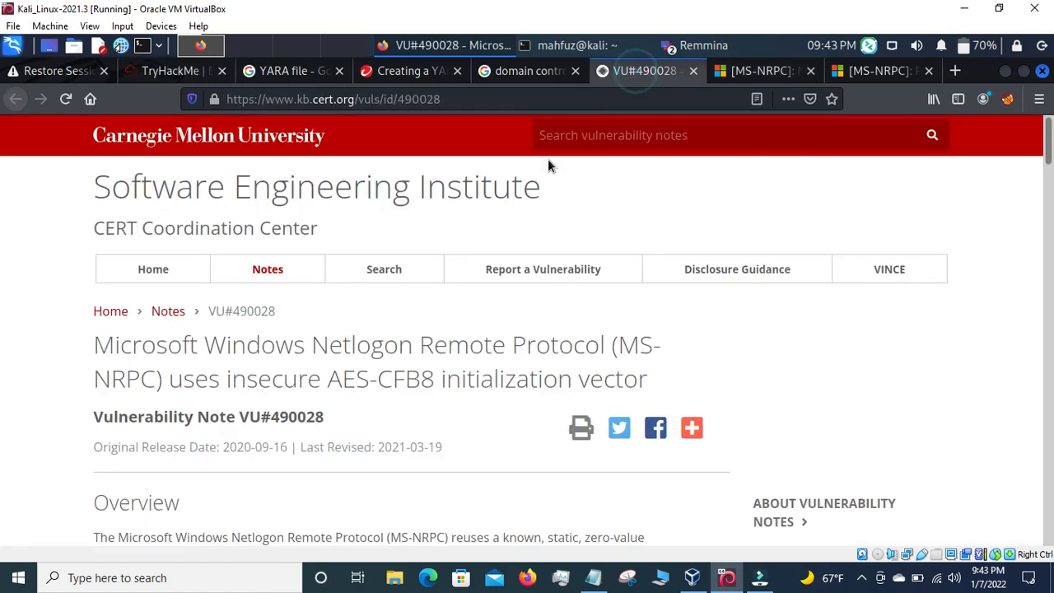
scroll(298, 380, "down", 5)
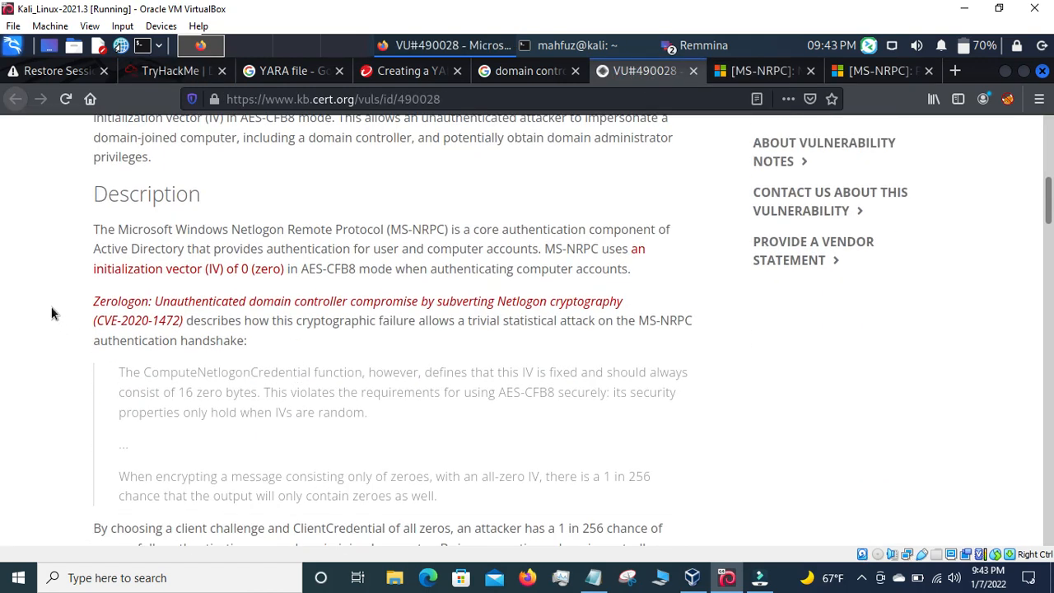
left_click_drag(90, 301, 148, 305)
right_click(148, 305)
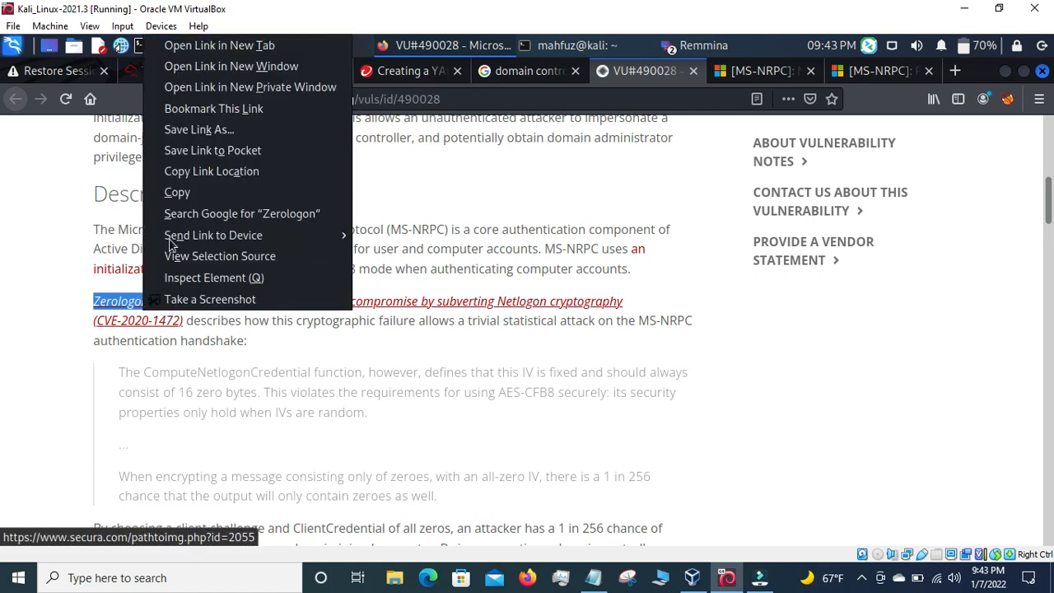
left_click(196, 192)
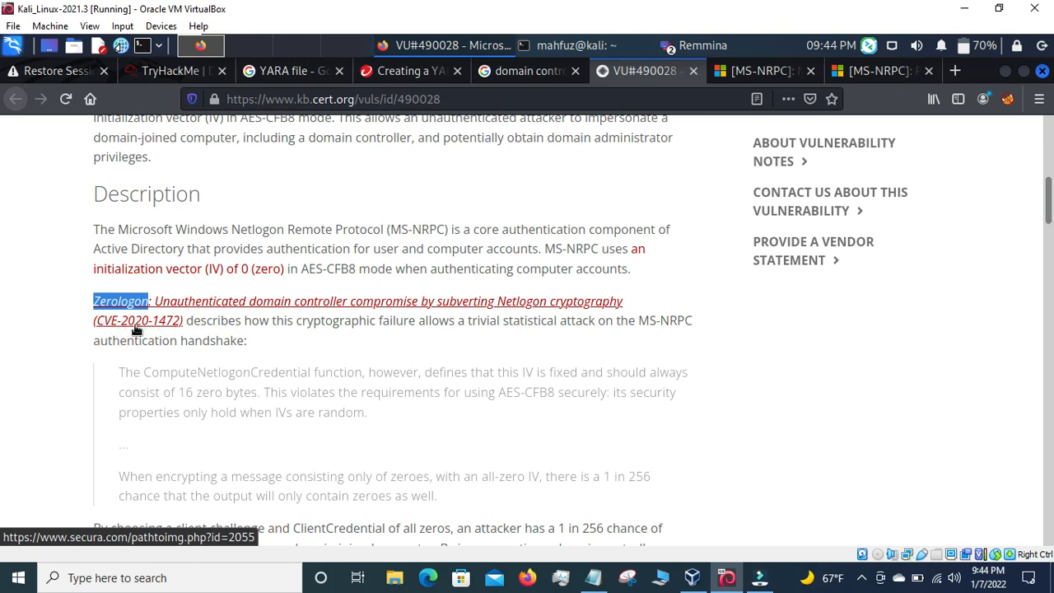
Switch to the 10.10.153.232 remote session and run an exact-match Autopsy keyword search for "Zerologon"
left_click(715, 49)
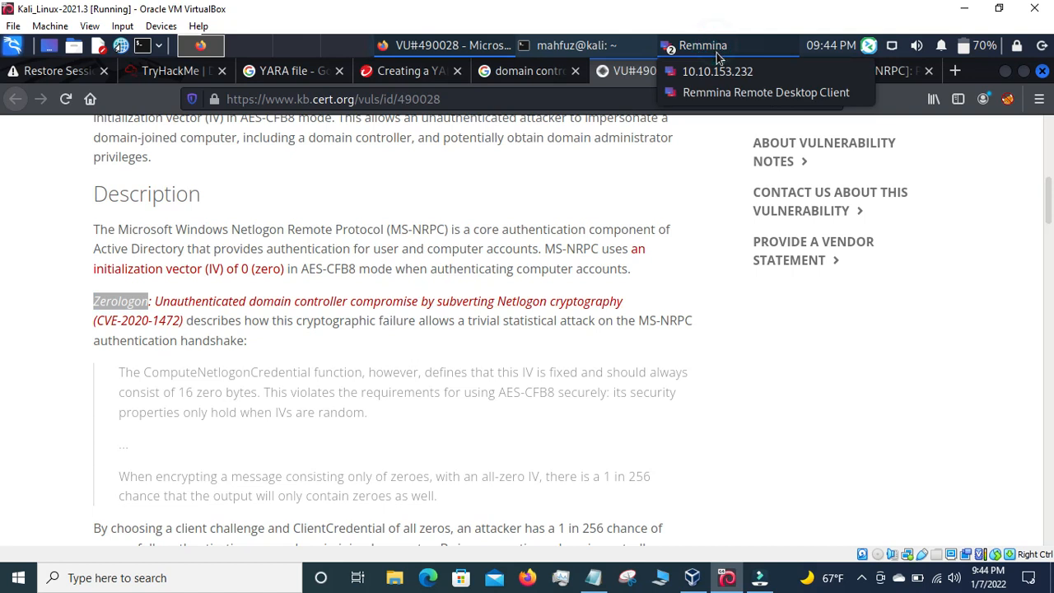
left_click(719, 71)
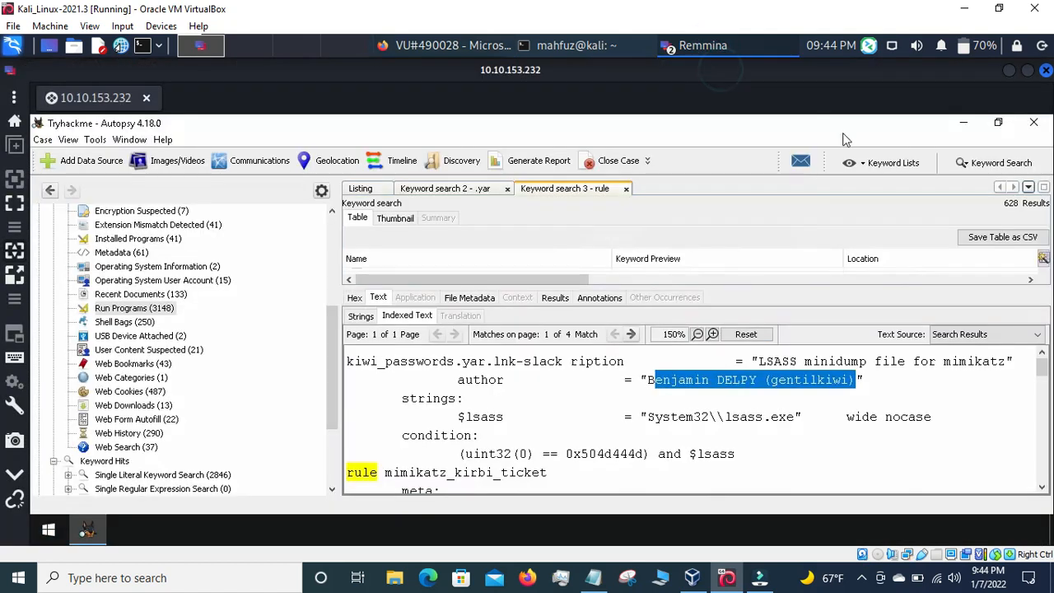
left_click(990, 162)
left_click(886, 191)
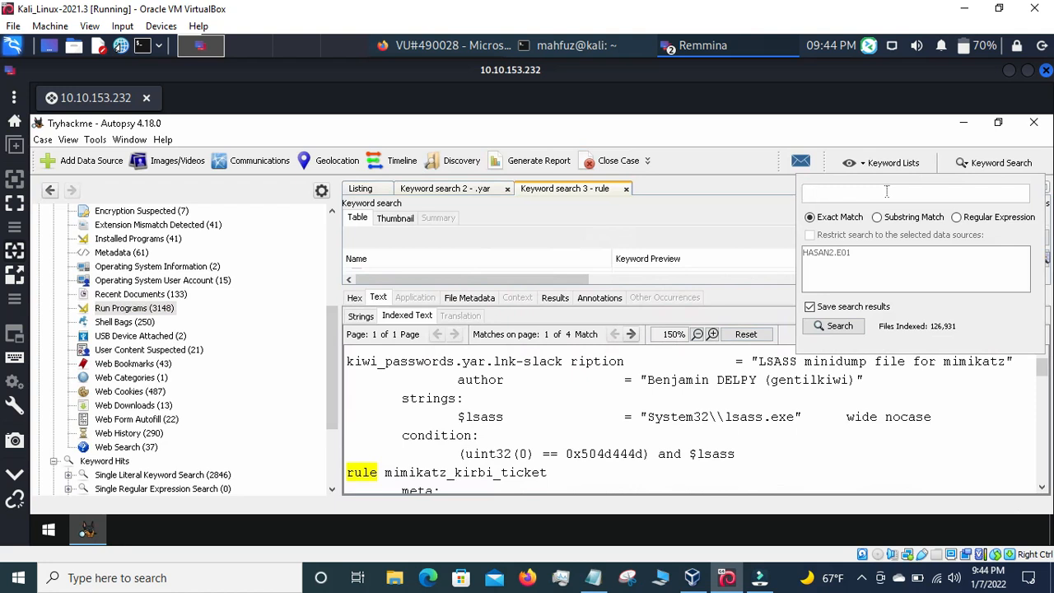
key("ctrl+v")
left_click(842, 327)
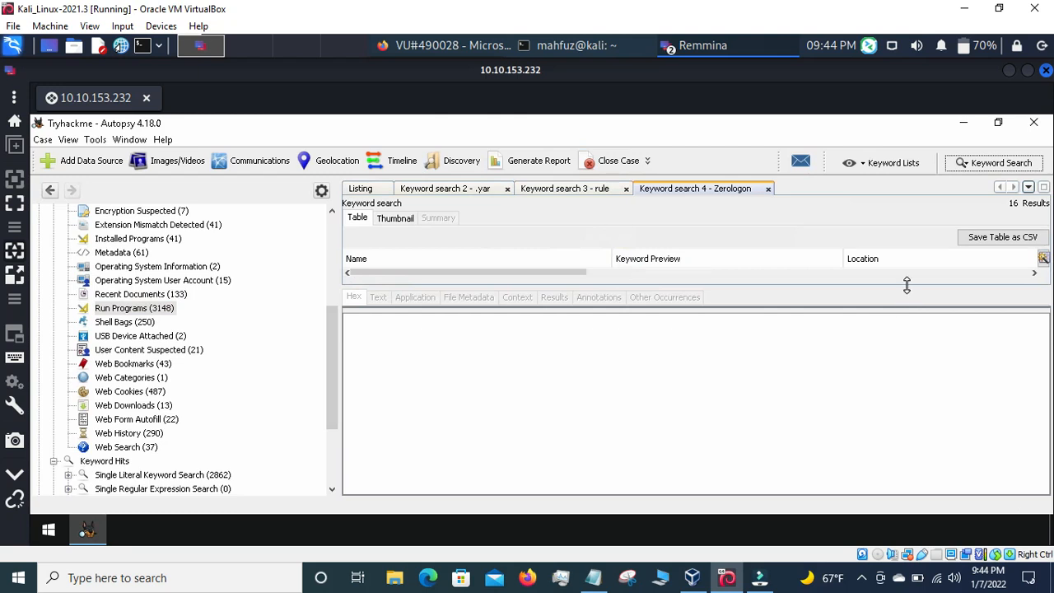
Enlarge the results table, open the automaticDestinations-ms-slack hit and enlarge its indexed text to read the archive's filename
left_click_drag(907, 284, 900, 413)
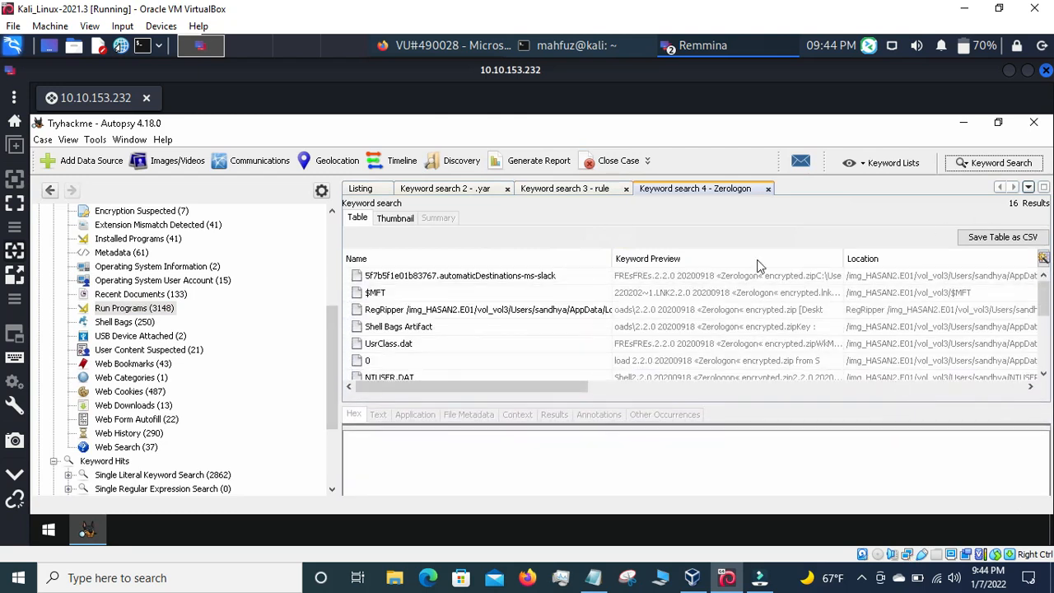
left_click(590, 280)
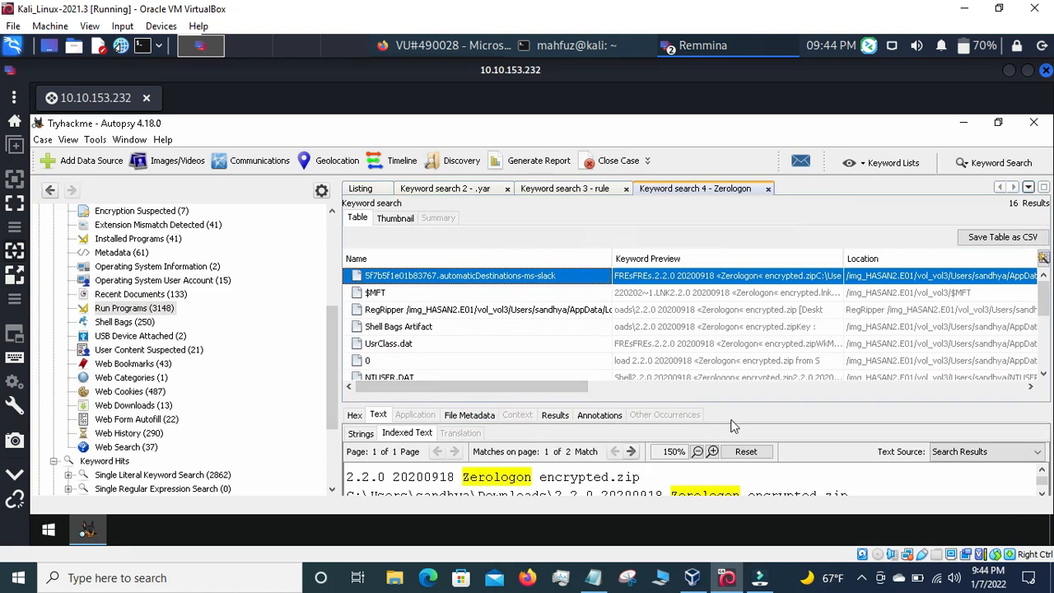
left_click_drag(747, 402, 738, 346)
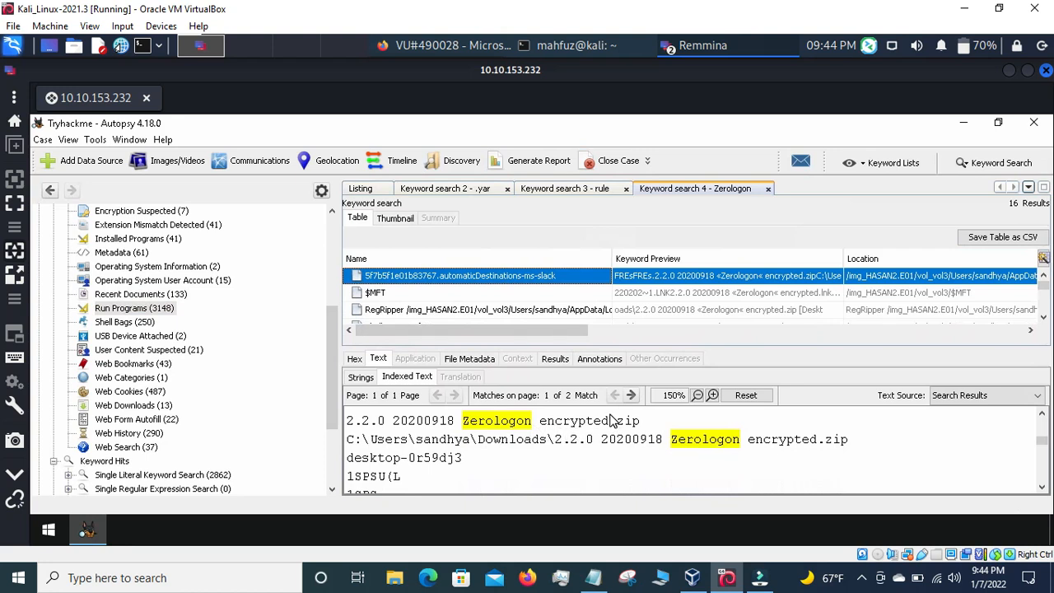
Switch to Firefox and check the archive filename against the last answer in the TryHackMe room
left_click(434, 47)
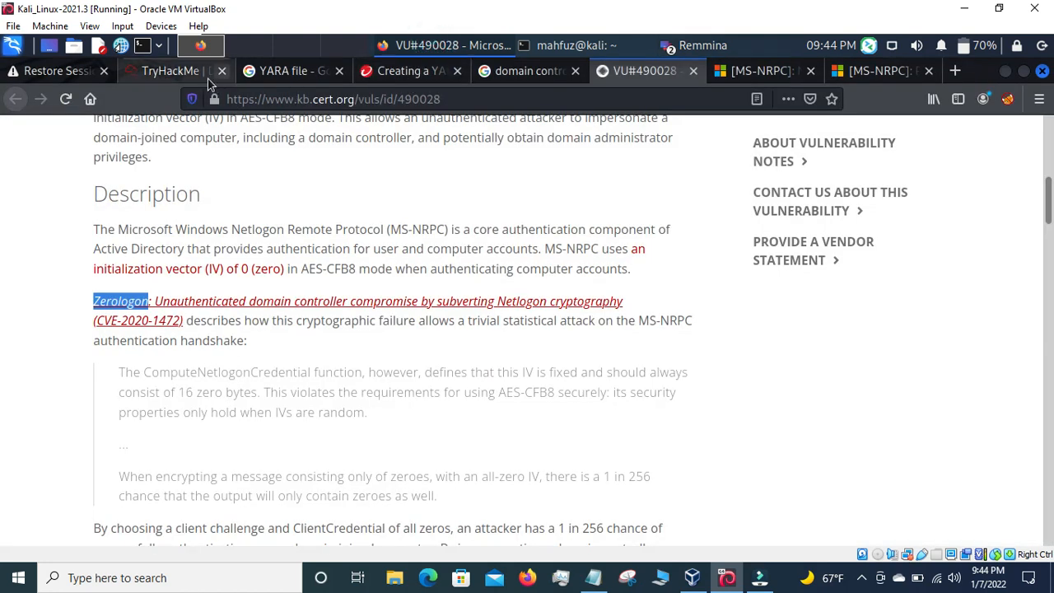
left_click(172, 72)
scroll(302, 430, "down", 1)
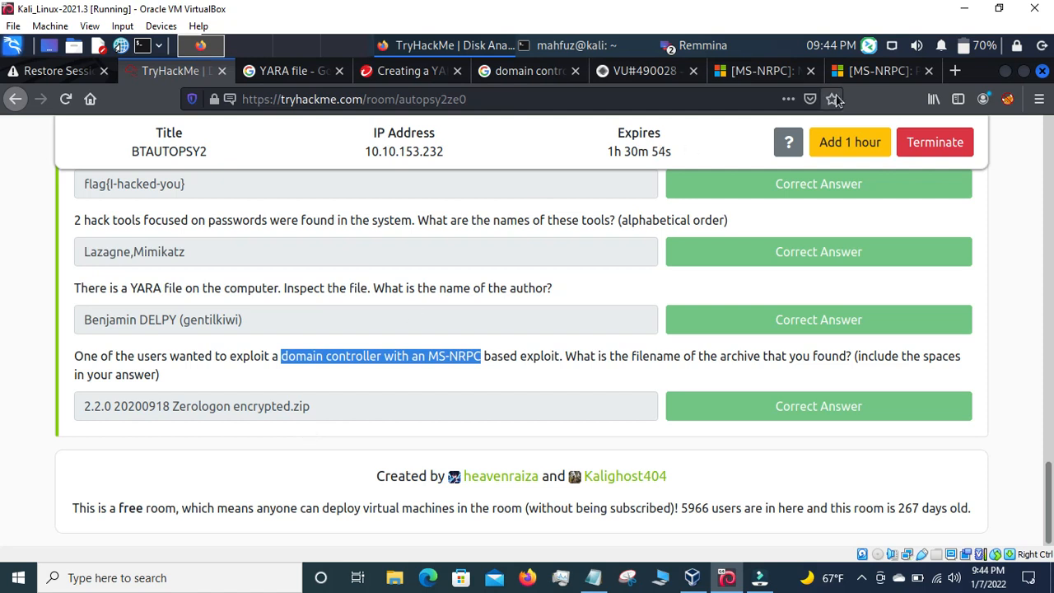
Close the two Microsoft Docs MS-NRPC tabs and the VU#490028 tab
left_click(929, 71)
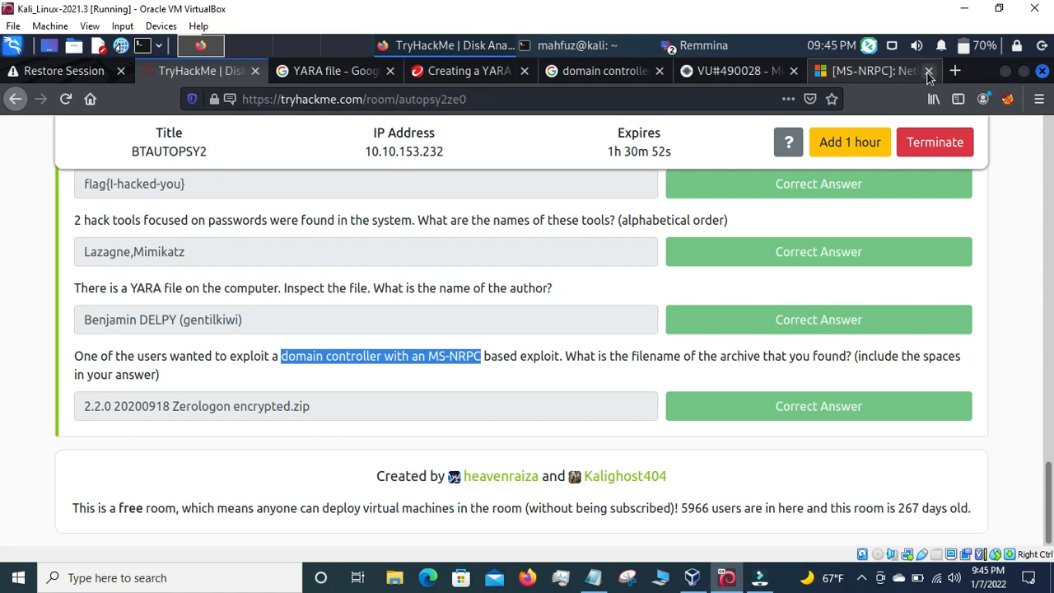
left_click(929, 71)
left_click(929, 72)
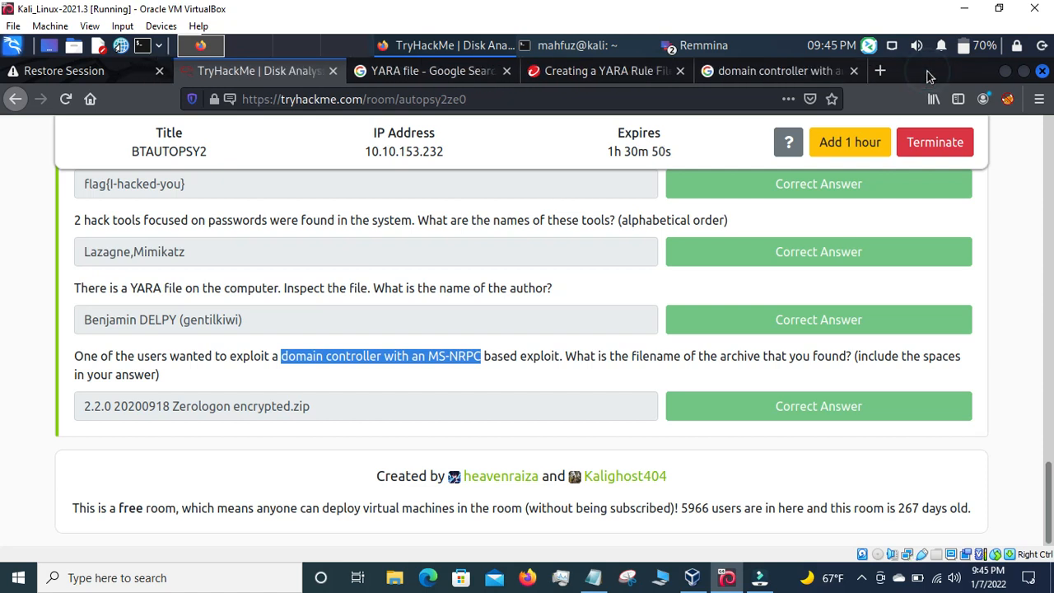
scroll(607, 324, "up", 10)
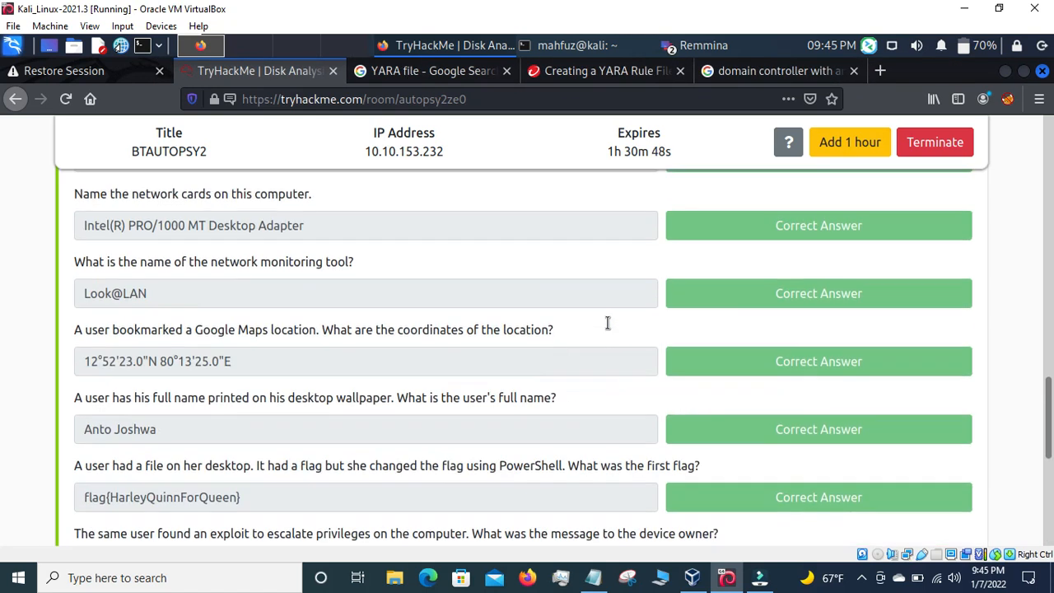
scroll(608, 328, "up", 8)
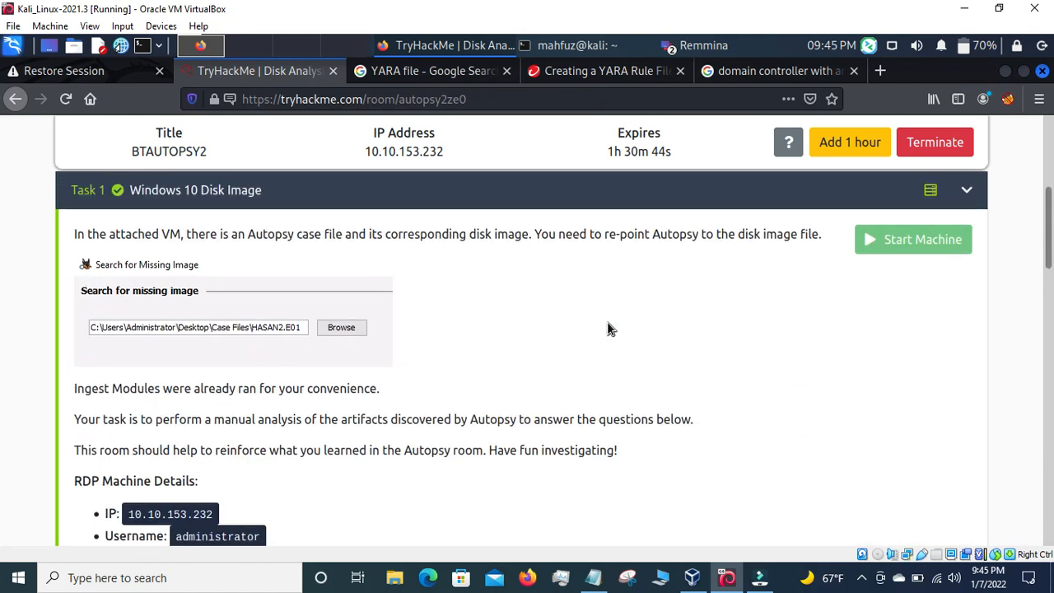
scroll(607, 329, "up", 4)
scroll(608, 324, "up", 2)
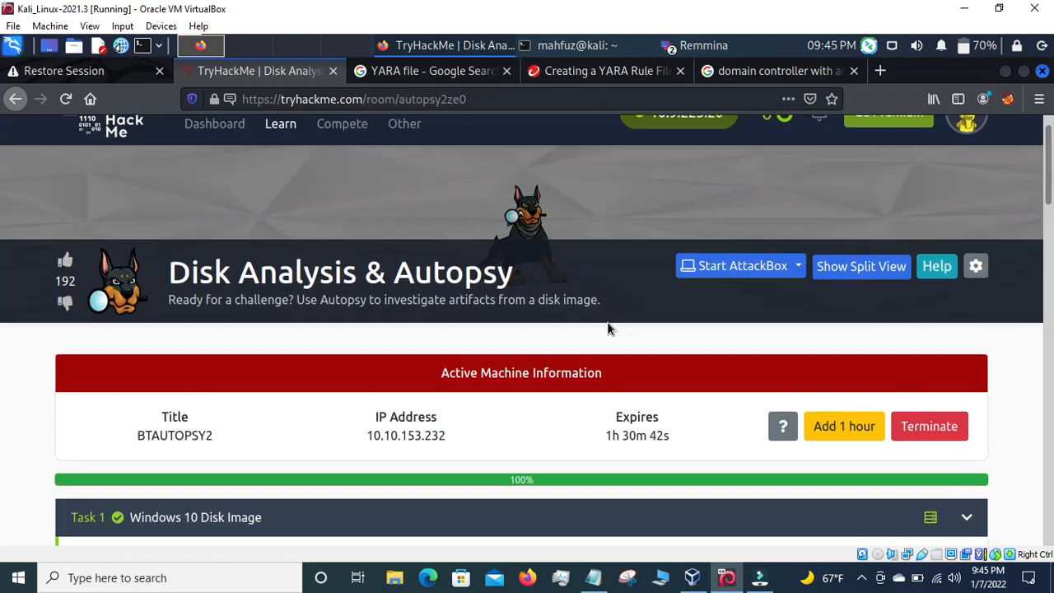
scroll(608, 326, "down", 1)
scroll(608, 325, "down", 2)
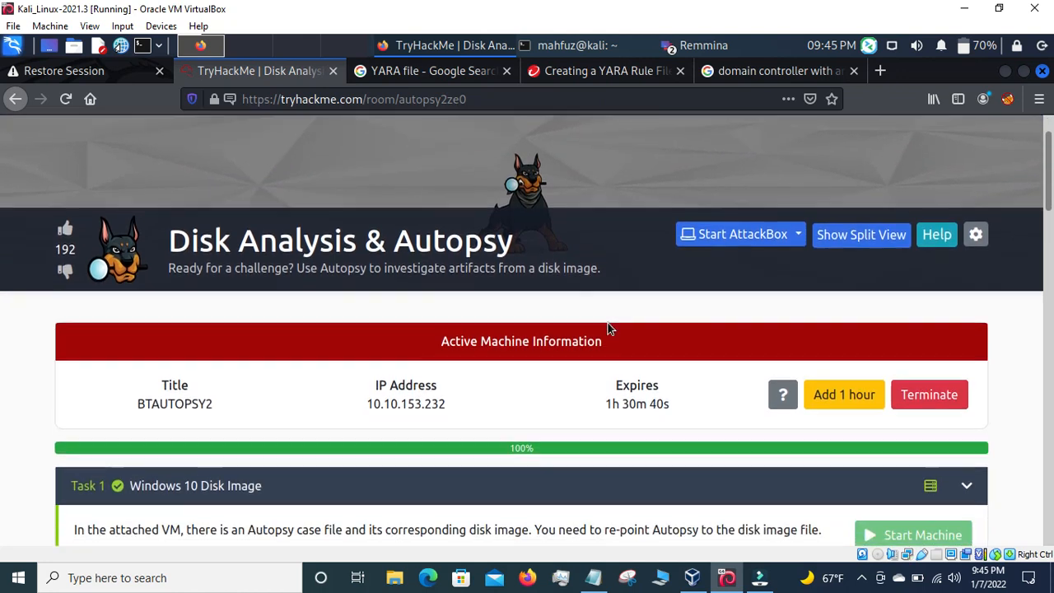
left_click(758, 578)
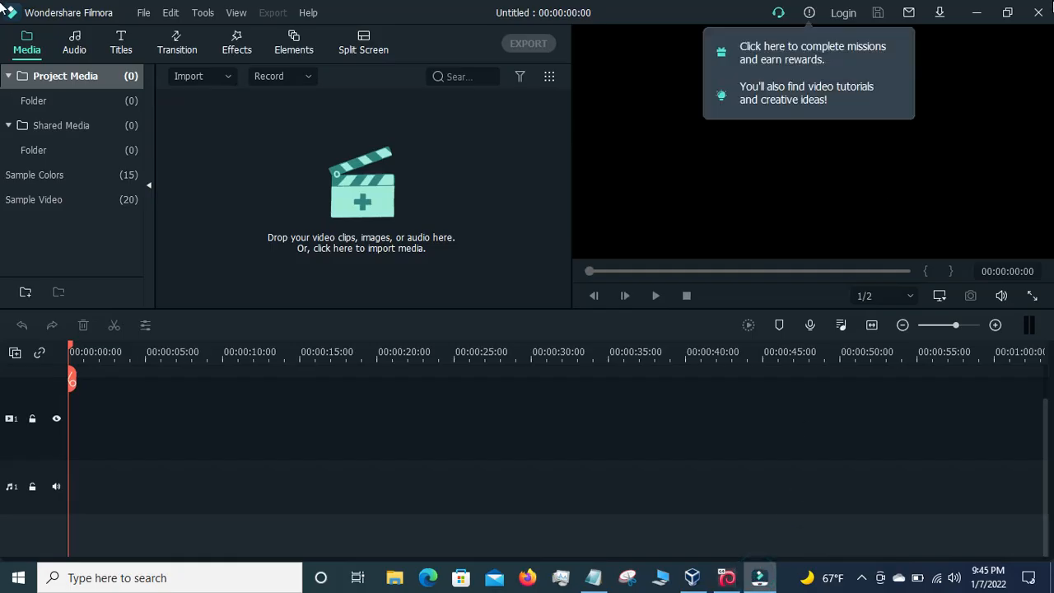